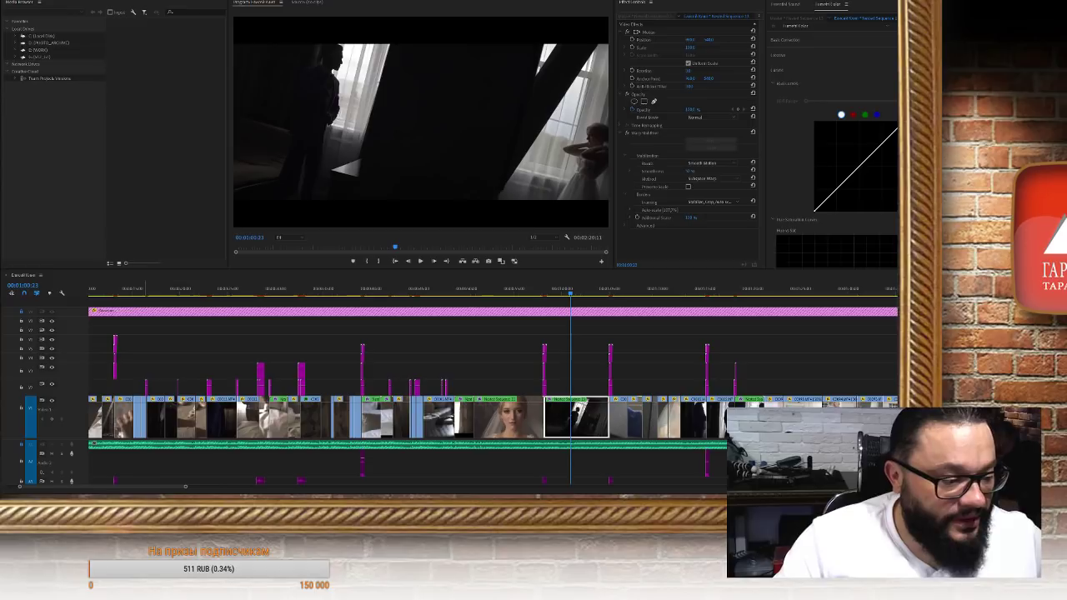
Switch from Premiere Pro to the Telegram group chat window
{"action": "key", "text": "alt+Tab"}
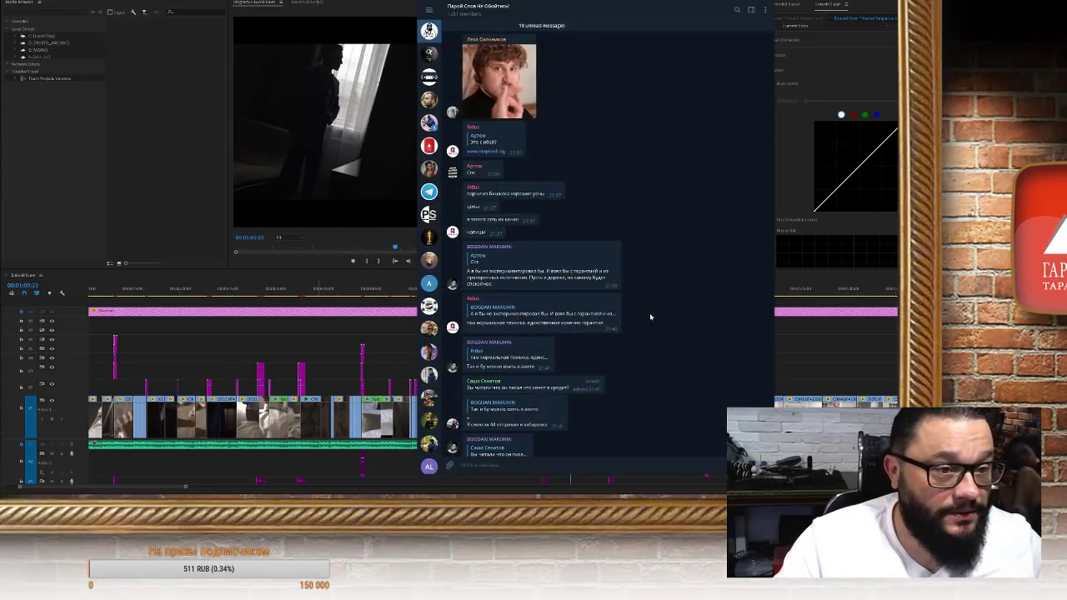
Paste the YouTube stream link into the group chat and send it
{"action": "scroll", "coordinate": [649, 313], "scroll_direction": "down", "scroll_amount": 1}
{"action": "scroll", "coordinate": [653, 316], "scroll_direction": "down", "scroll_amount": 1}
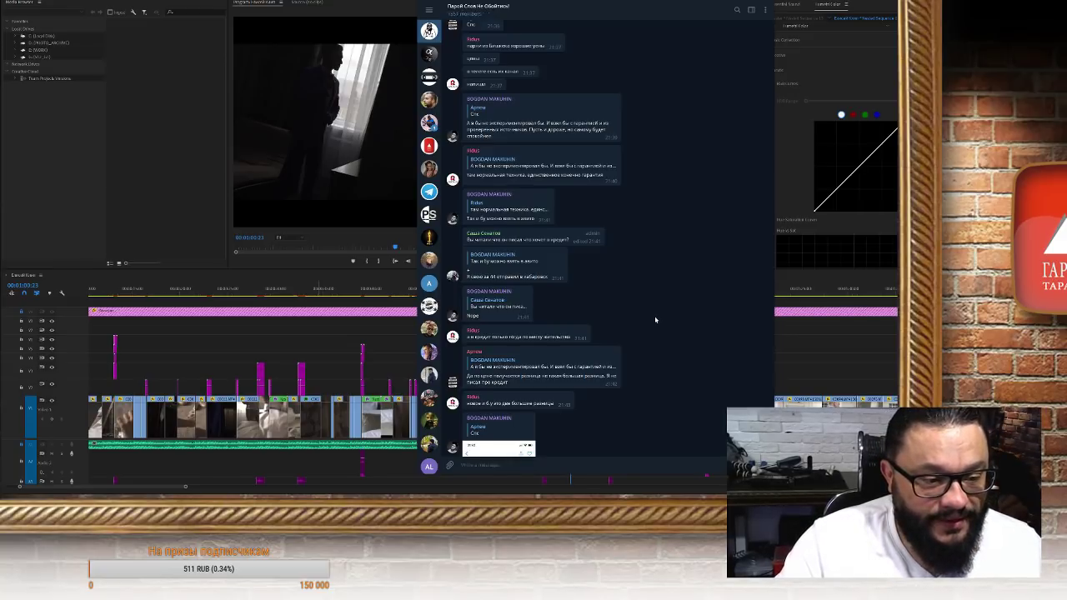
{"action": "scroll", "coordinate": [656, 321], "scroll_direction": "down", "scroll_amount": 2}
{"action": "scroll", "coordinate": [656, 323], "scroll_direction": "down", "scroll_amount": 1}
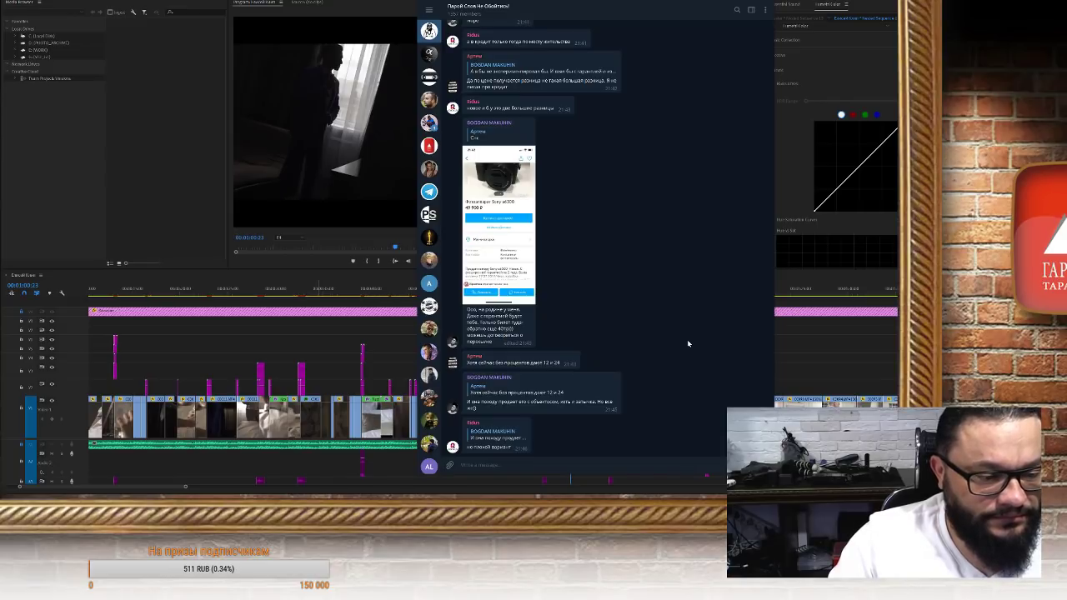
{"action": "scroll", "coordinate": [687, 339], "scroll_direction": "up", "scroll_amount": 4}
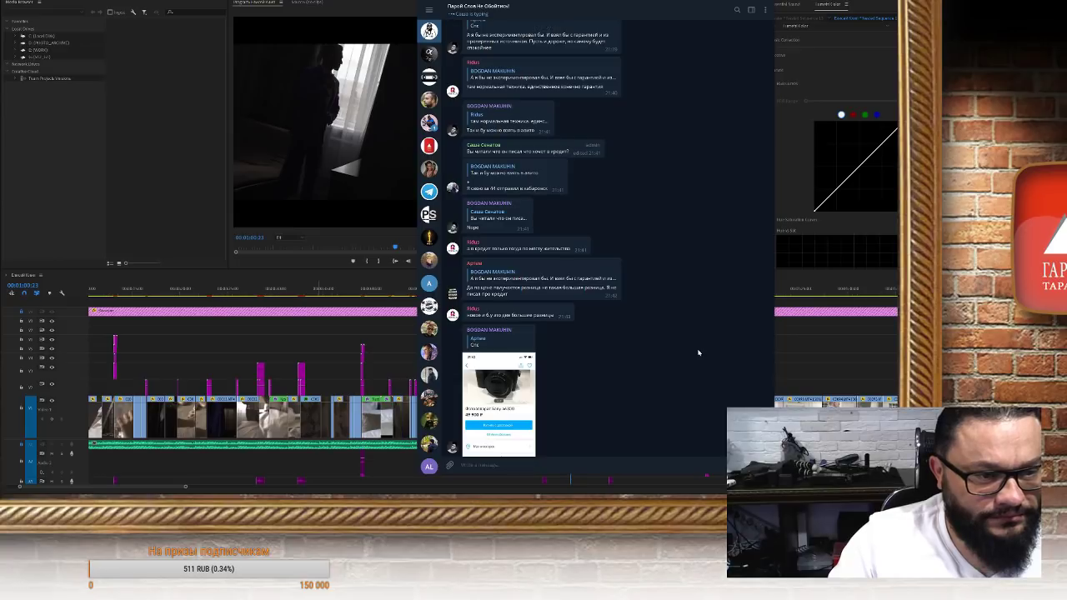
{"action": "scroll", "coordinate": [698, 352], "scroll_direction": "up", "scroll_amount": 2}
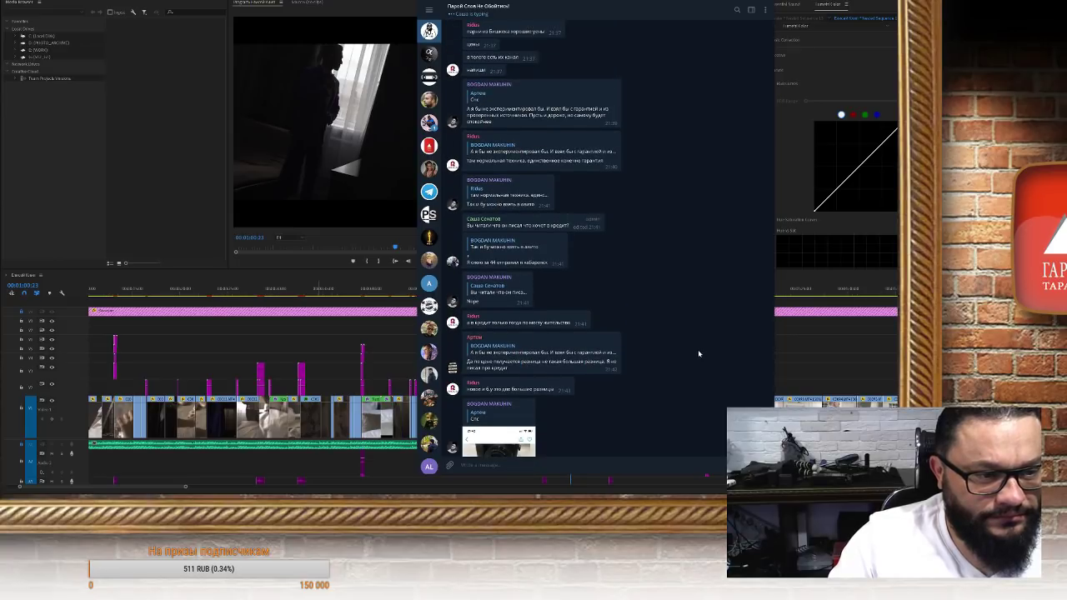
{"action": "scroll", "coordinate": [699, 354], "scroll_direction": "up", "scroll_amount": 1}
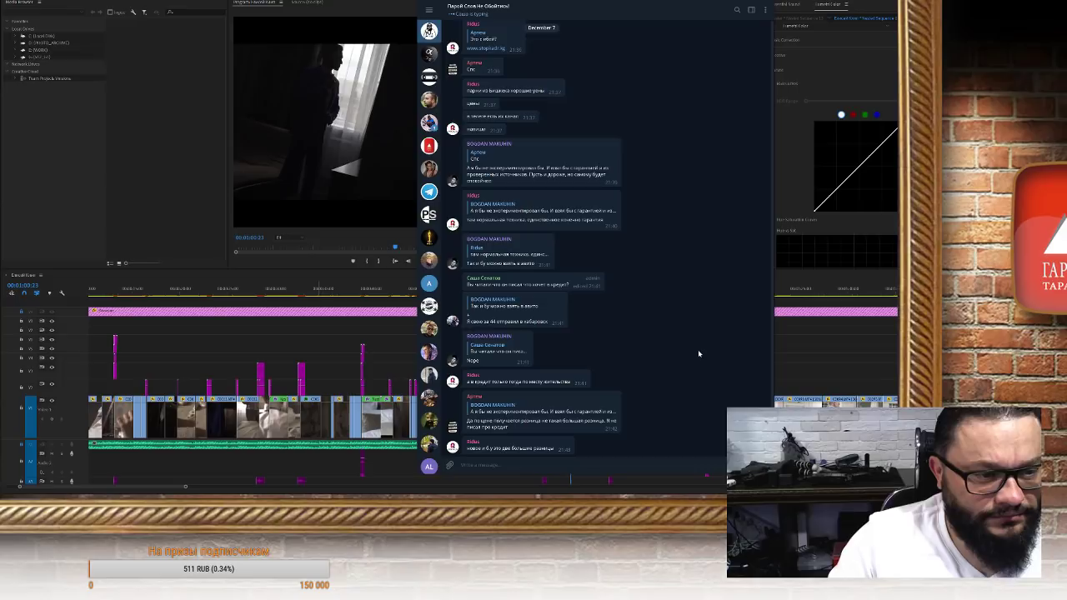
{"action": "scroll", "coordinate": [698, 349], "scroll_direction": "up", "scroll_amount": 3}
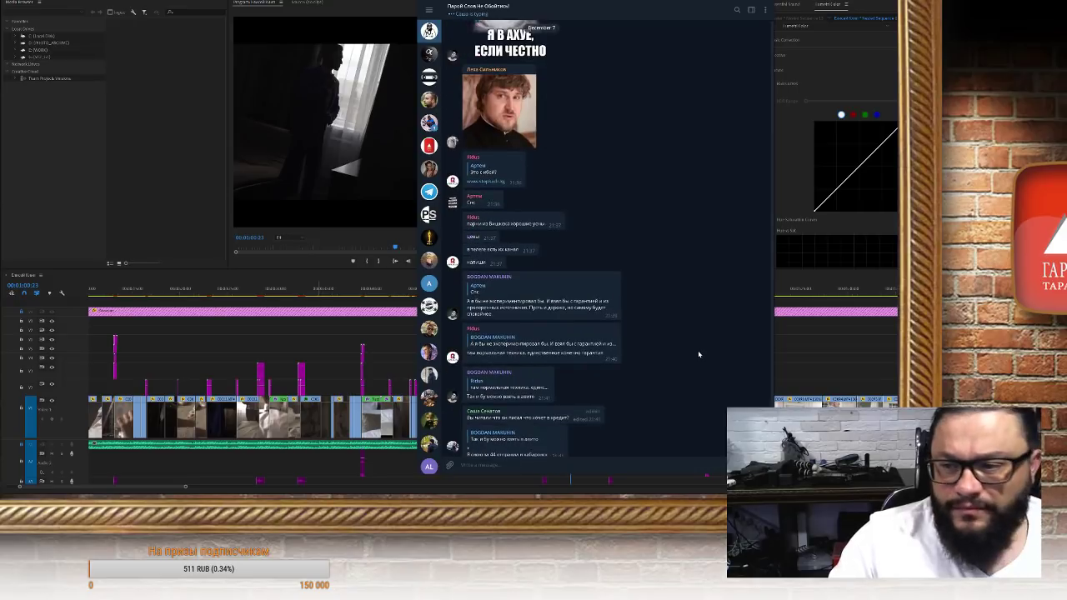
{"action": "scroll", "coordinate": [700, 350], "scroll_direction": "up", "scroll_amount": 2}
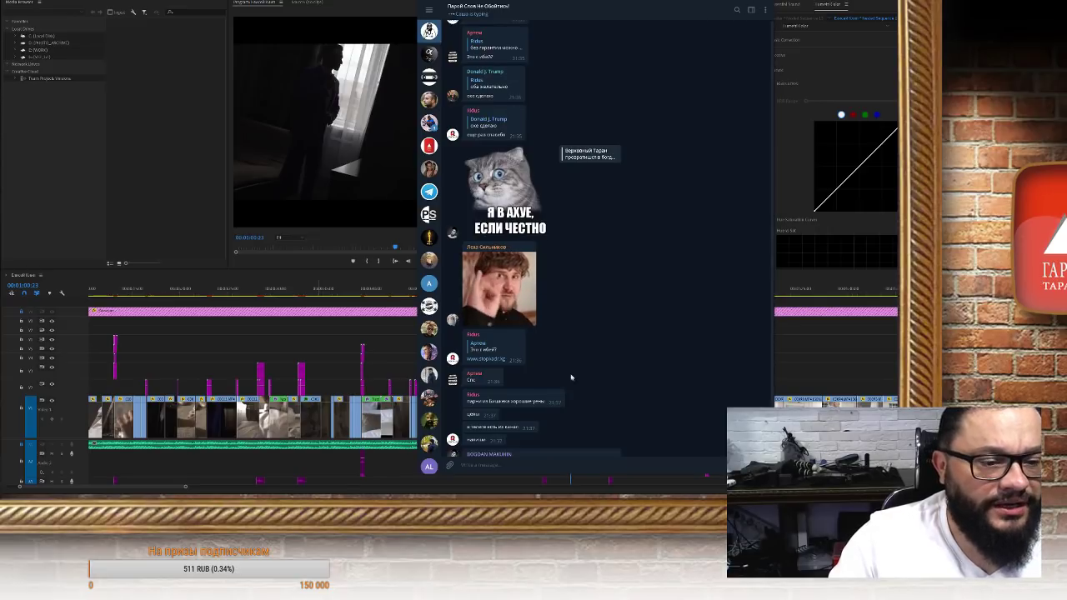
{"action": "right_click", "coordinate": [559, 475]}
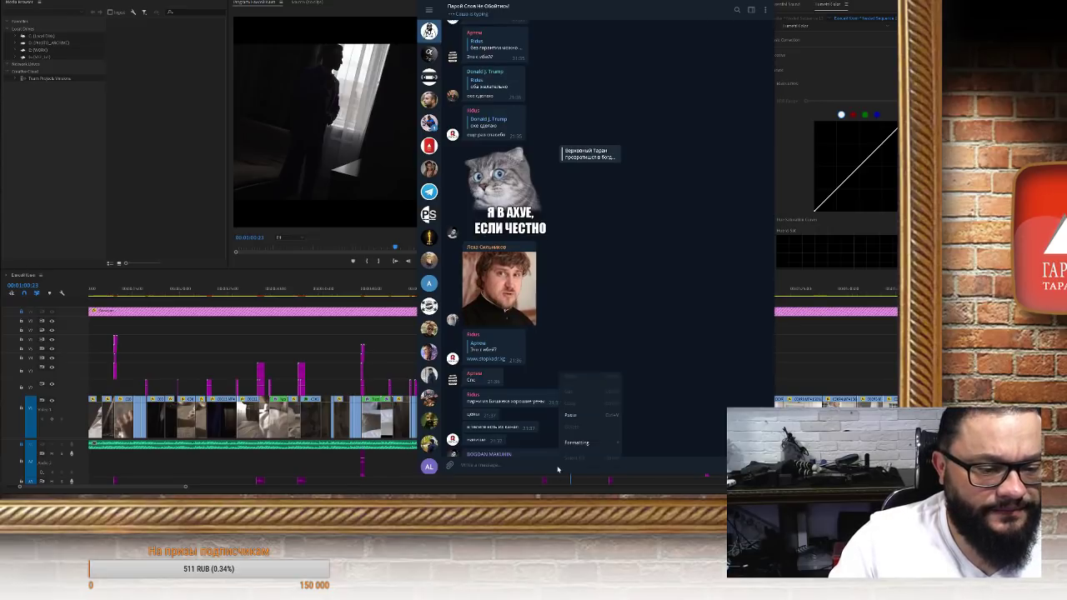
{"action": "left_click", "coordinate": [572, 415]}
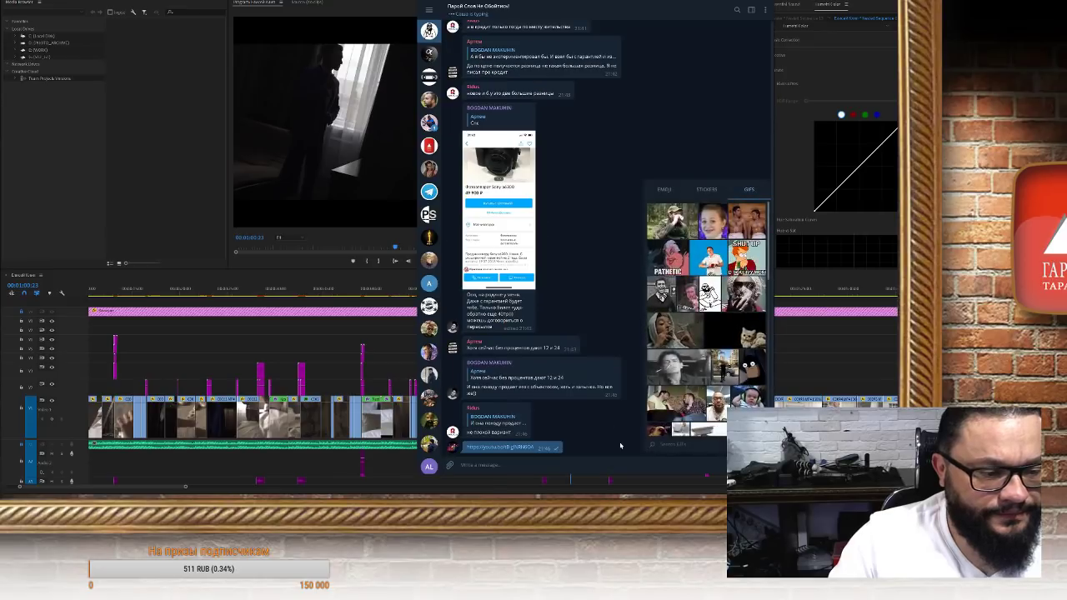
{"action": "key", "text": "Return"}
Post the same YouTube link in the Telegram channel
{"action": "left_click", "coordinate": [429, 146]}
{"action": "right_click", "coordinate": [591, 460]}
{"action": "left_click", "coordinate": [631, 415]}
{"action": "key", "text": "Return"}
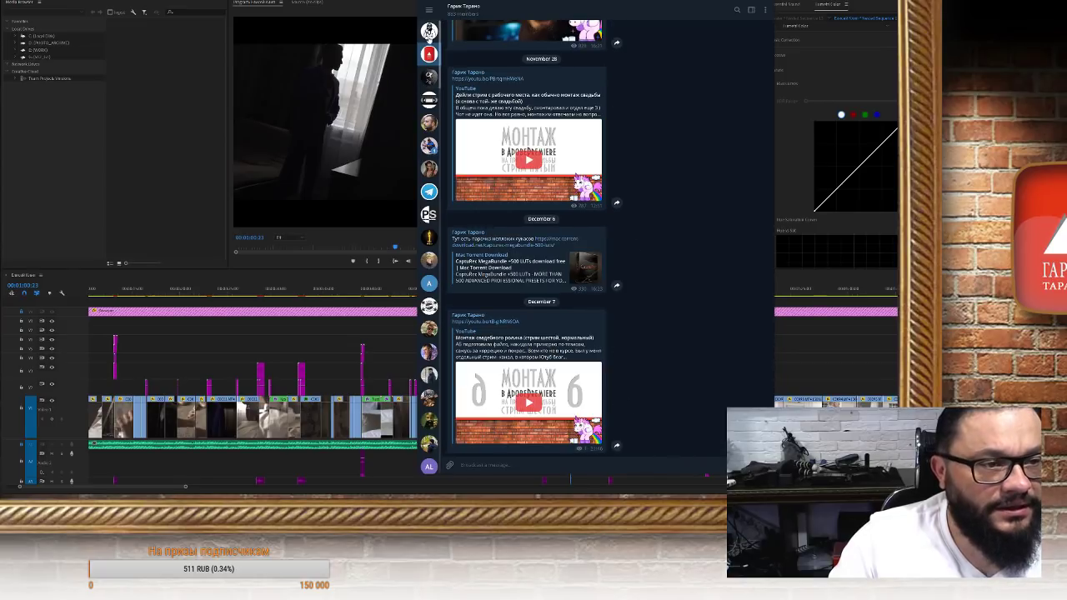
Close Telegram so the Premiere Pro wedding-film timeline fills the screen
{"action": "left_click", "coordinate": [753, 3]}
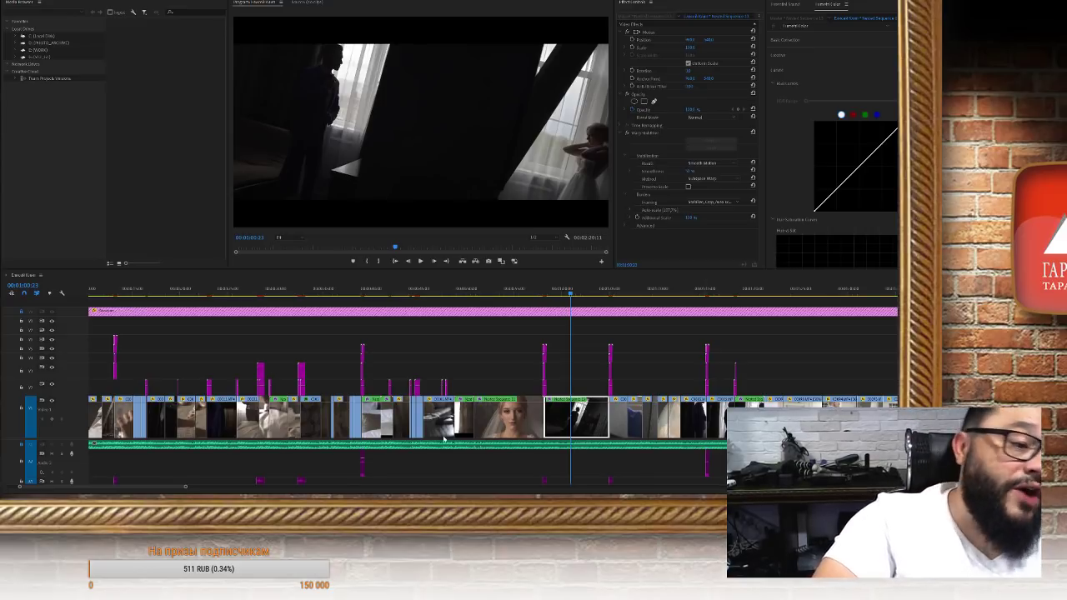
Swap the top-left Media Browser for the Project panel with Shift+1
{"action": "scroll", "coordinate": [444, 438], "scroll_direction": "right", "scroll_amount": 5}
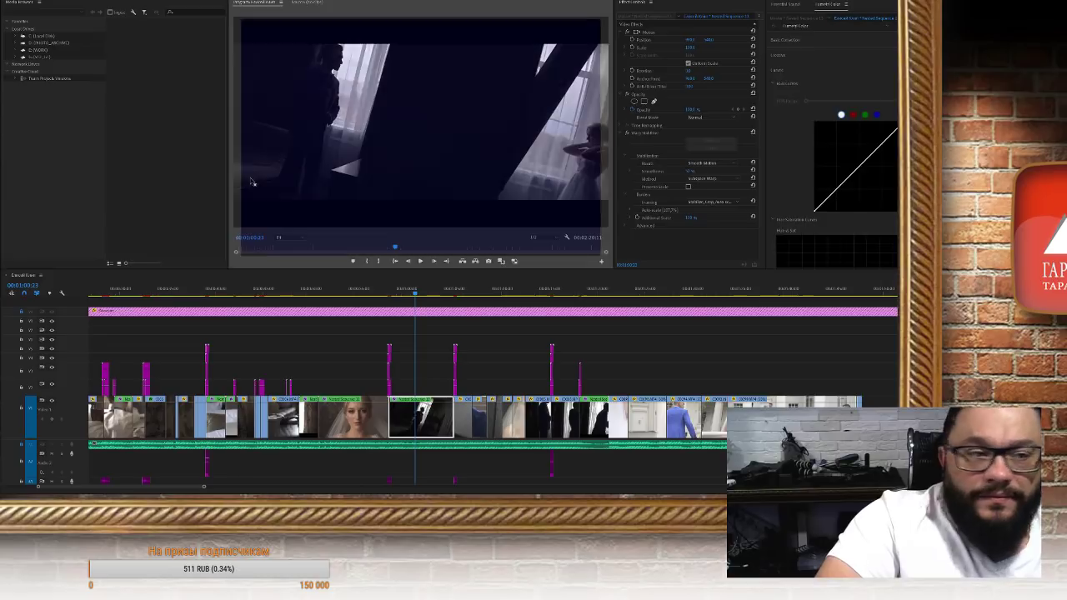
{"action": "key", "text": "shift+1"}
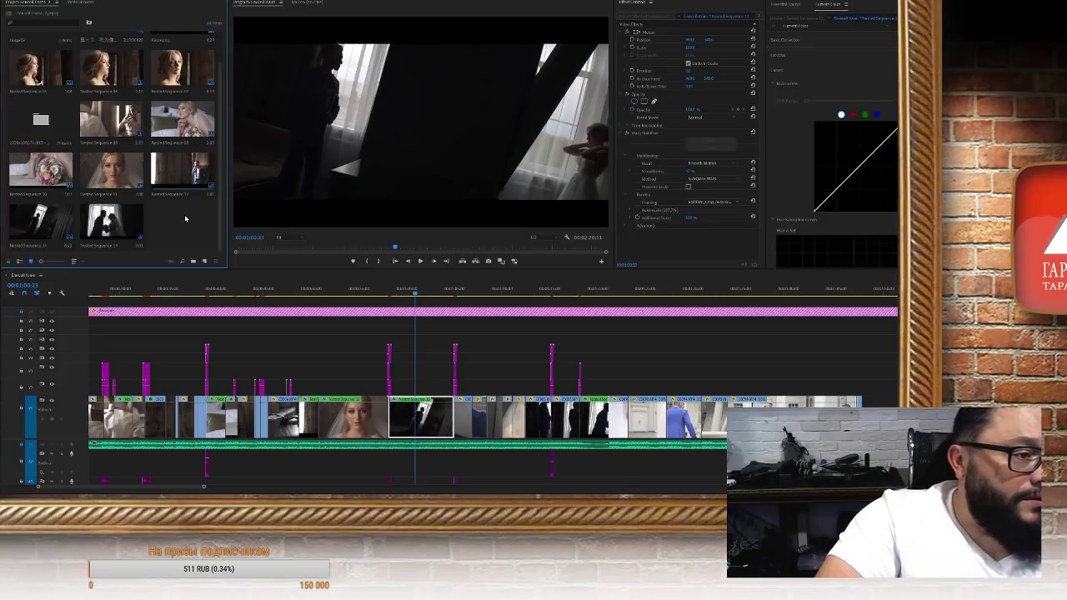
Open the folder of camera clips in the project bin and look through it
{"action": "scroll", "coordinate": [66, 64], "scroll_direction": "up", "scroll_amount": 1}
{"action": "double_click", "coordinate": [42, 52]}
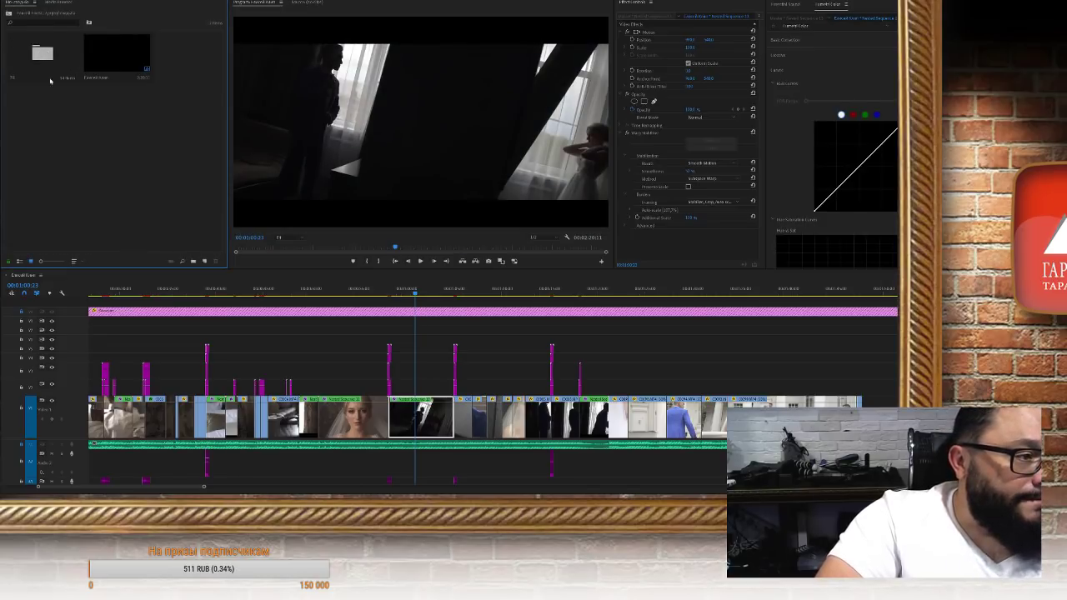
{"action": "double_click", "coordinate": [42, 54]}
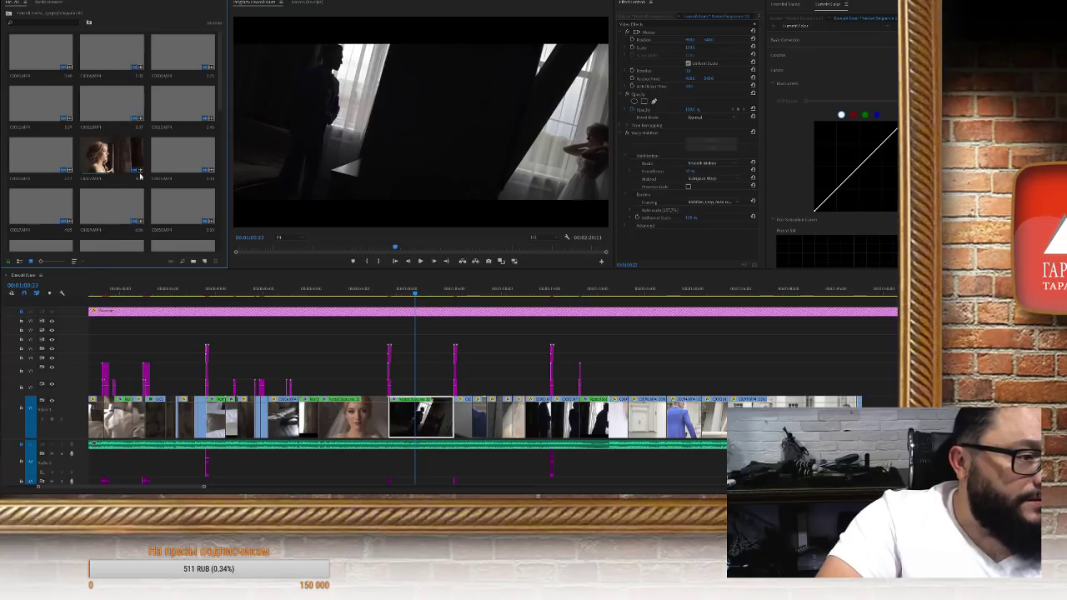
{"action": "scroll", "coordinate": [155, 197], "scroll_direction": "down", "scroll_amount": 1}
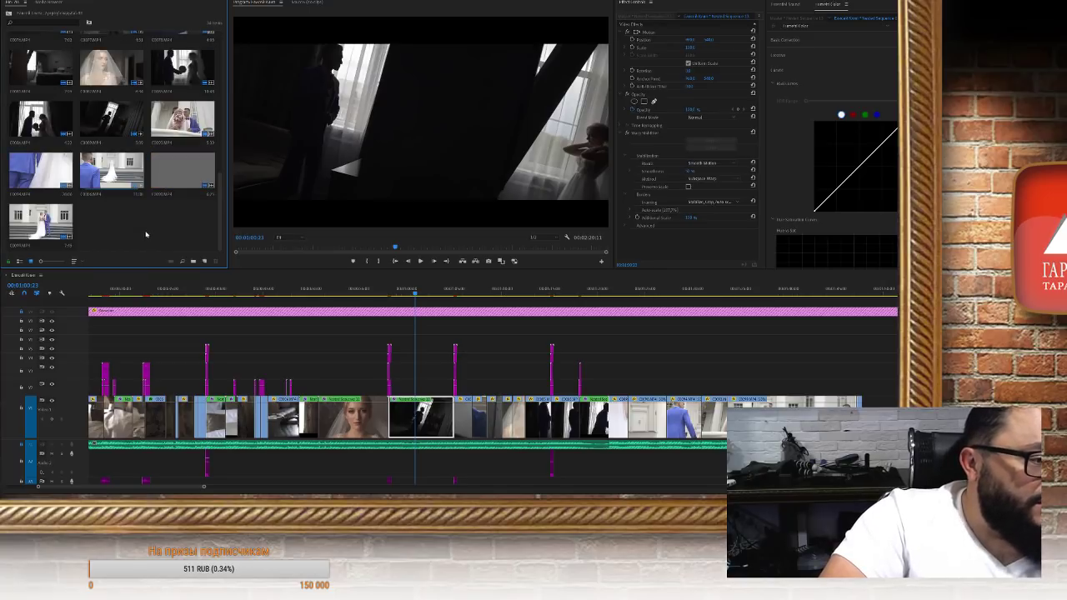
{"action": "scroll", "coordinate": [148, 235], "scroll_direction": "up", "scroll_amount": 3}
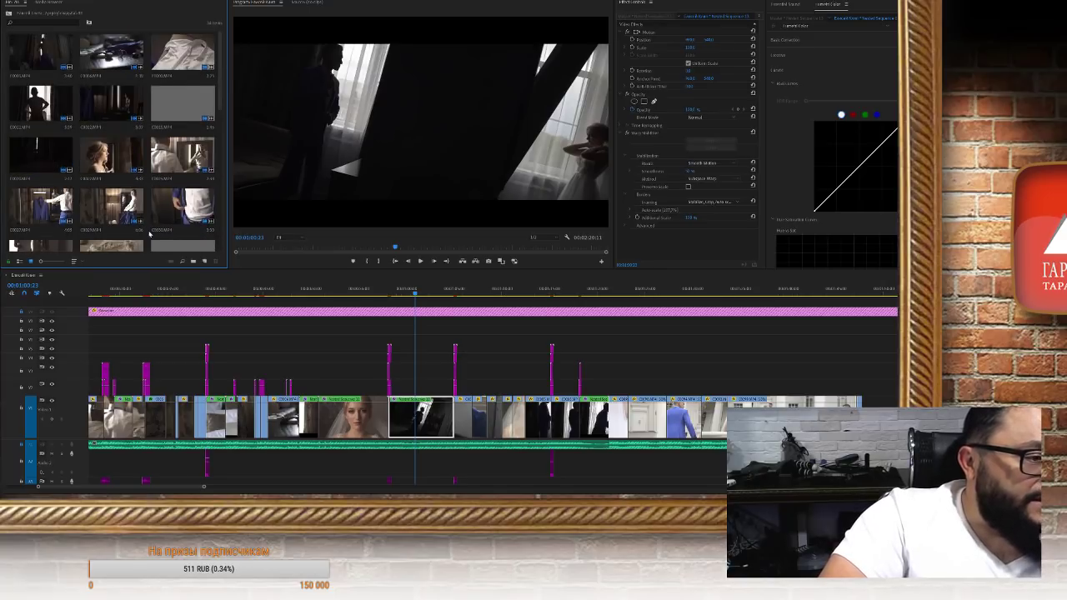
{"action": "scroll", "coordinate": [149, 235], "scroll_direction": "down", "scroll_amount": 5}
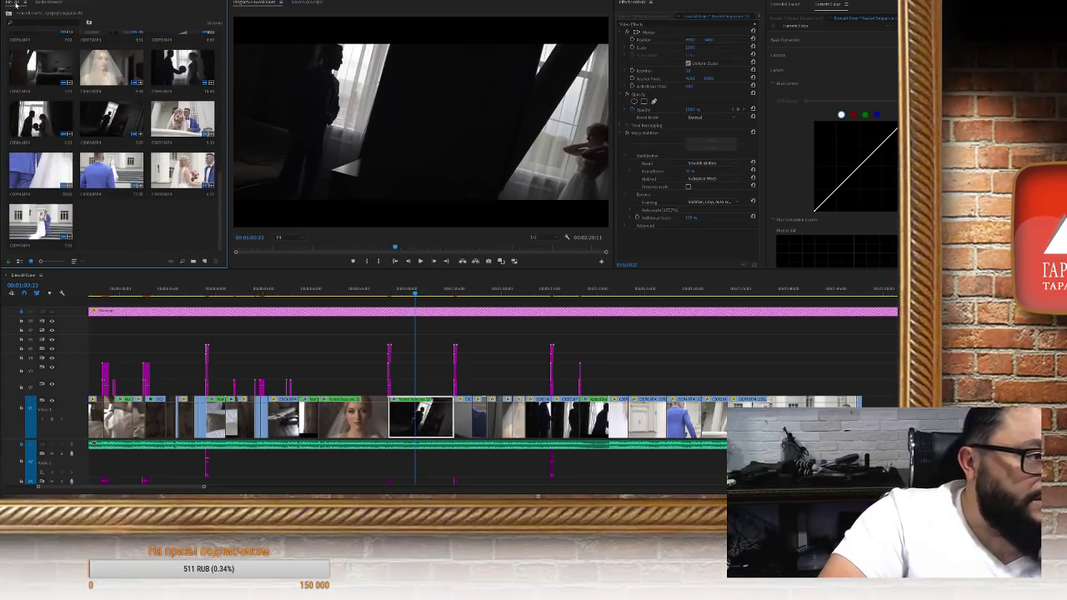
Return to the sub-bin holding one folder and a black sequence
{"action": "left_click", "coordinate": [8, 14]}
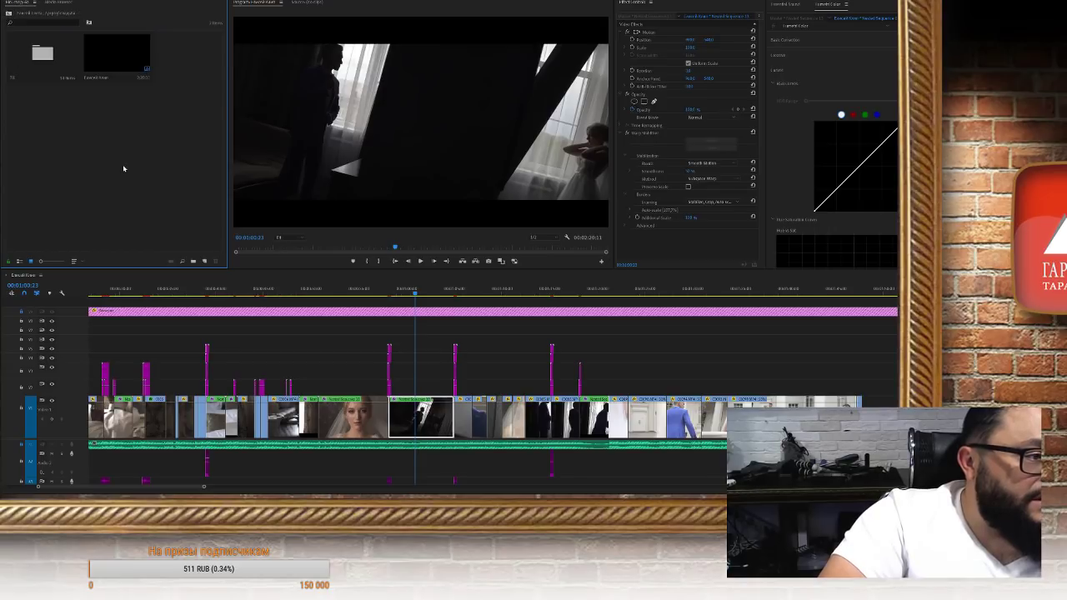
{"action": "left_click", "coordinate": [9, 14]}
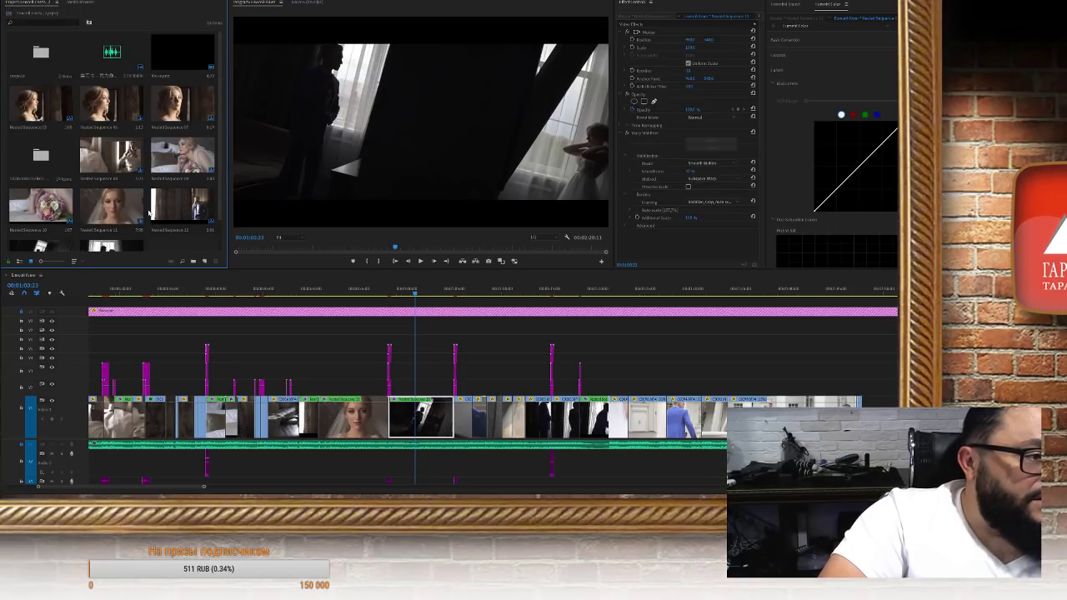
{"action": "key", "text": "shift+1"}
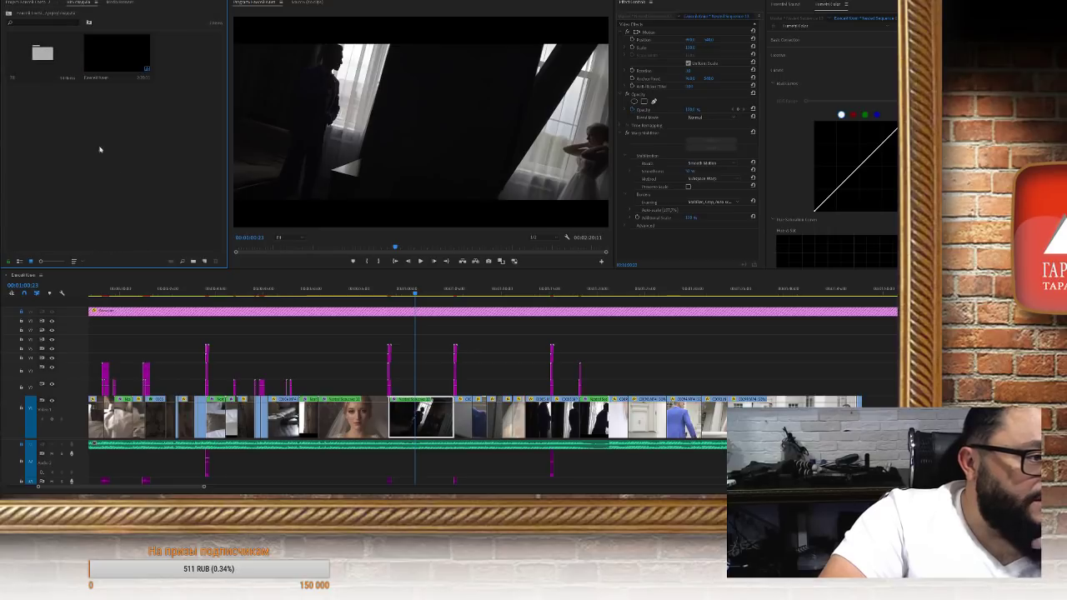
Browse the Import window to WORK_18 > 2018_02 > 07.03.18, then cancel
{"action": "double_click", "coordinate": [94, 140]}
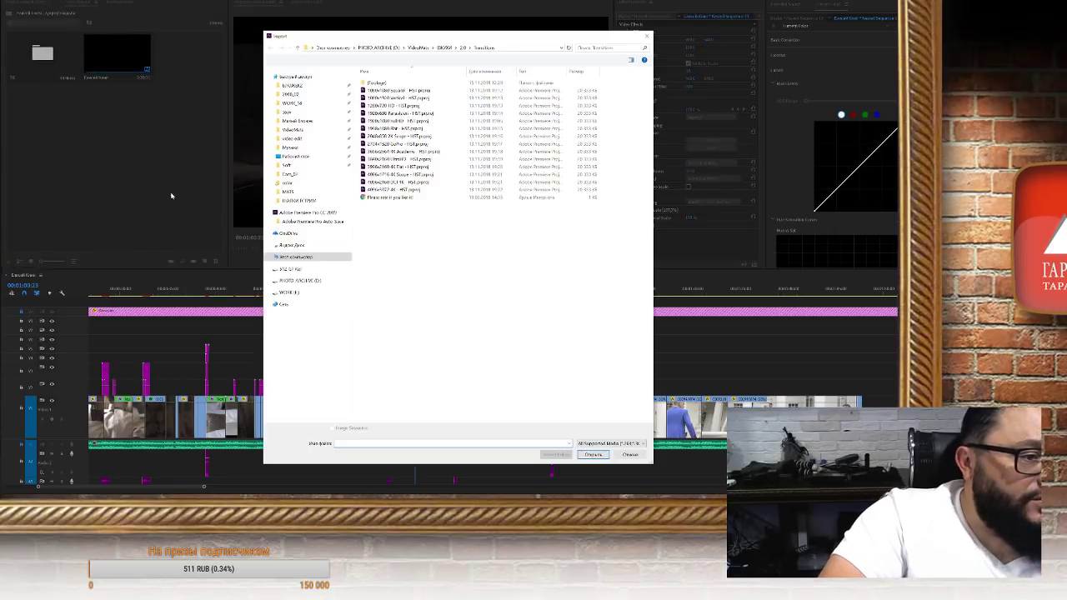
{"action": "left_click", "coordinate": [310, 105]}
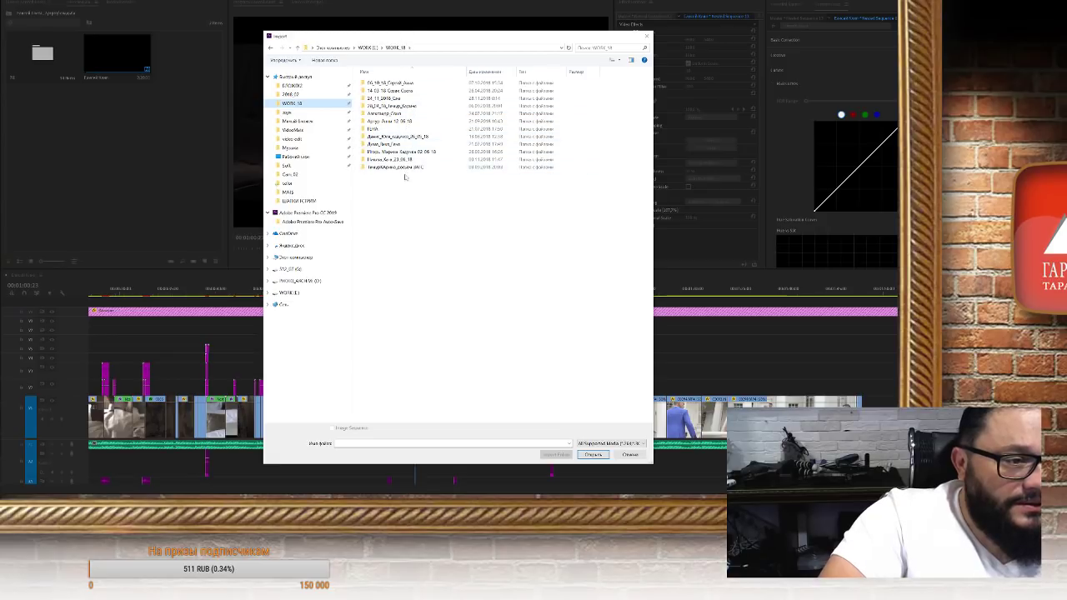
{"action": "left_click", "coordinate": [290, 95]}
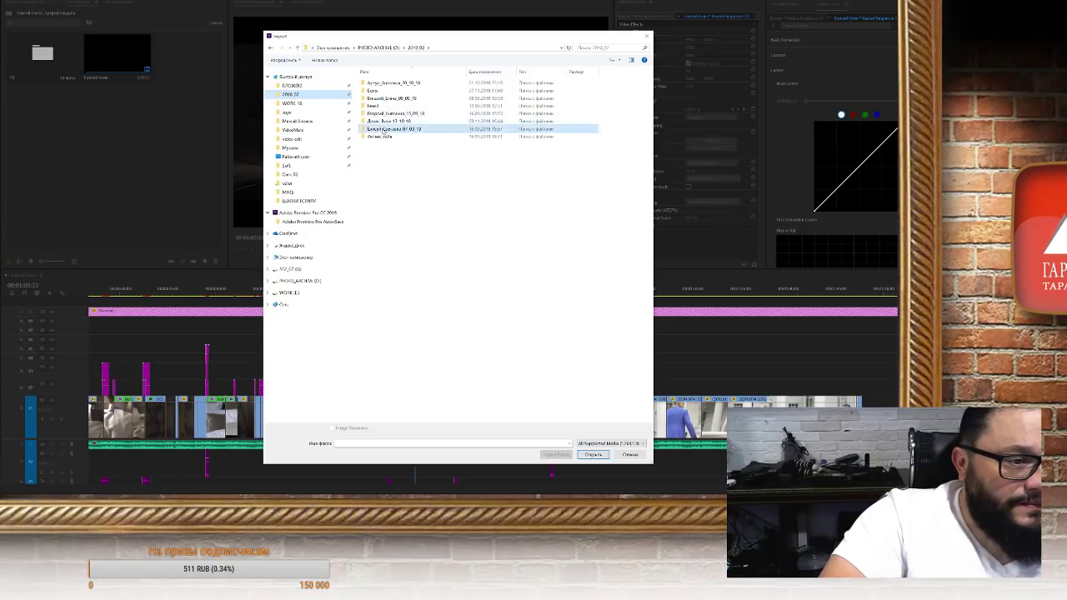
{"action": "double_click", "coordinate": [393, 129]}
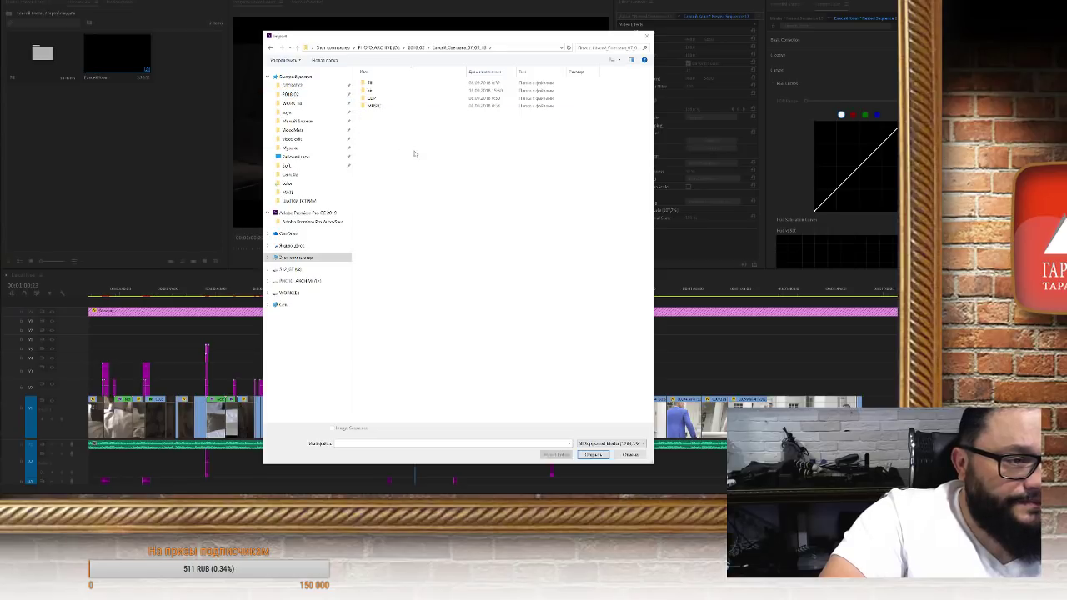
{"action": "double_click", "coordinate": [390, 83]}
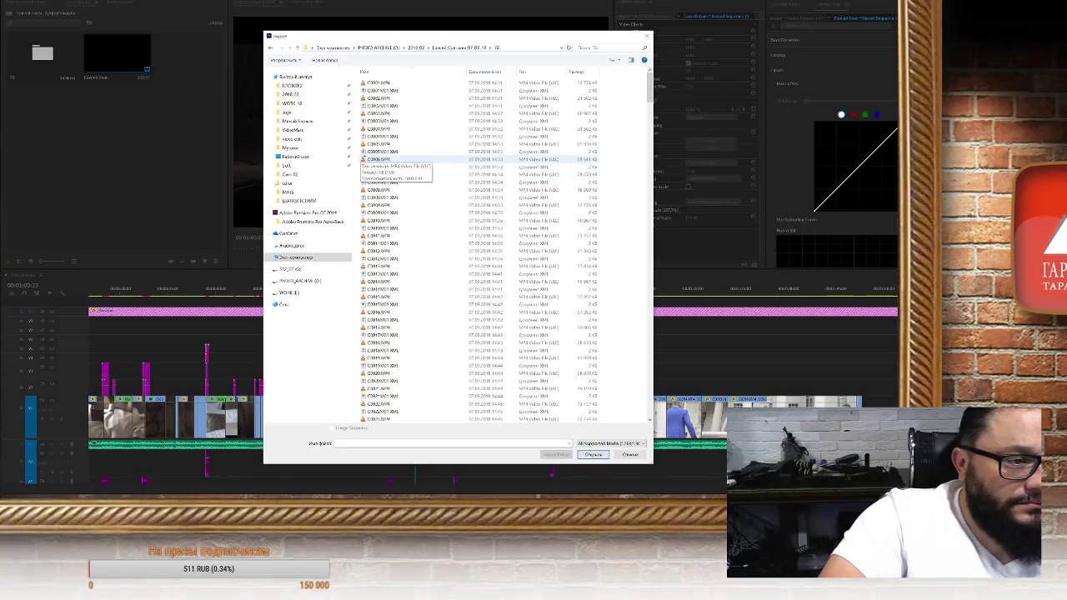
{"action": "key", "text": "BackSpace"}
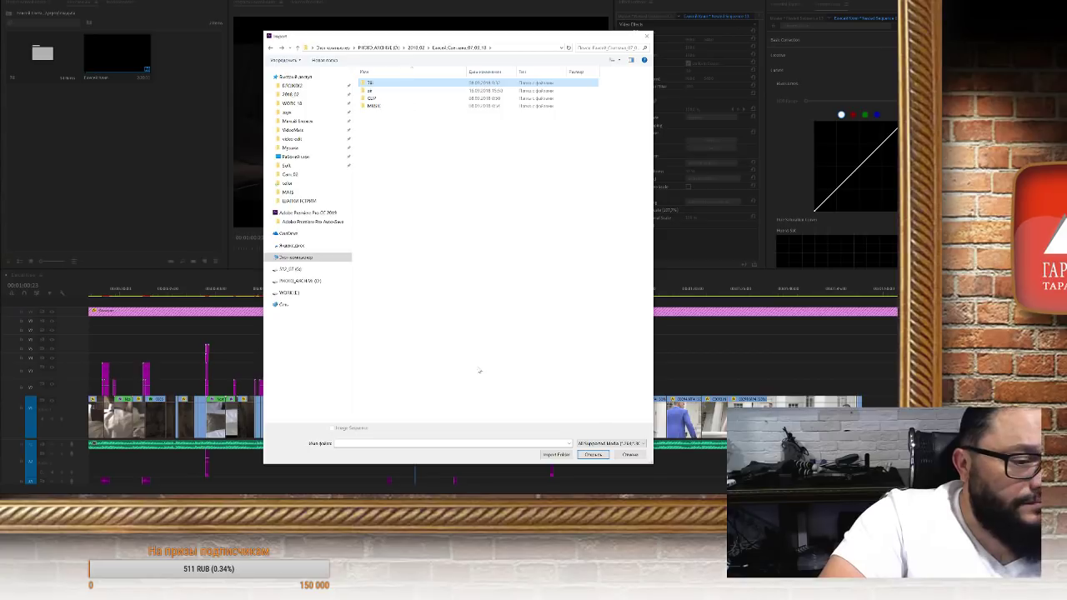
{"action": "left_click", "coordinate": [628, 456]}
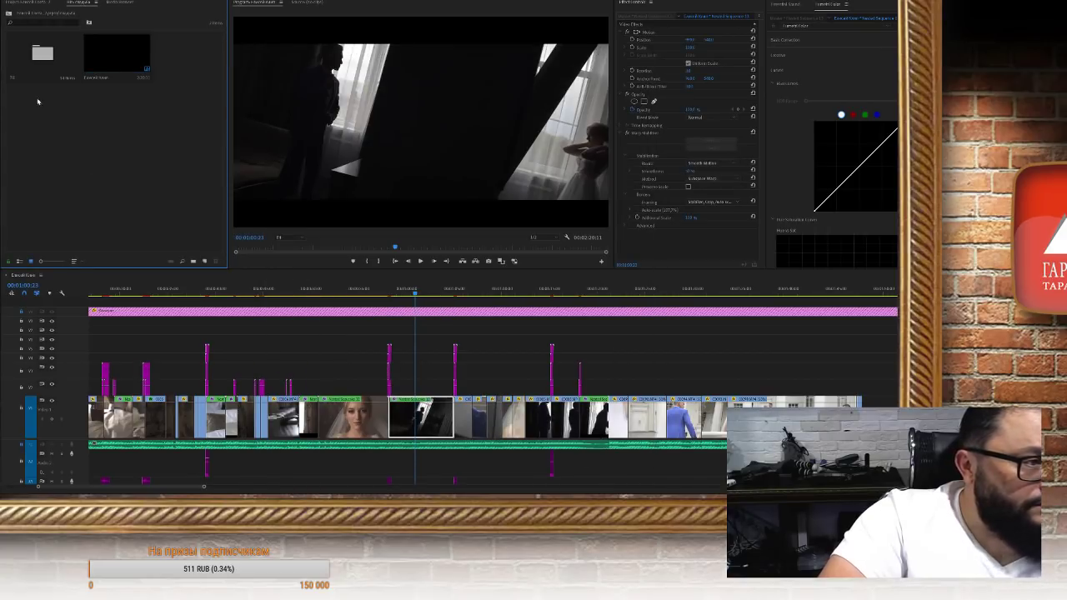
From the main bin, import the 07.03.18 shoot's first camera subfolder as a folder
{"action": "left_click", "coordinate": [9, 13]}
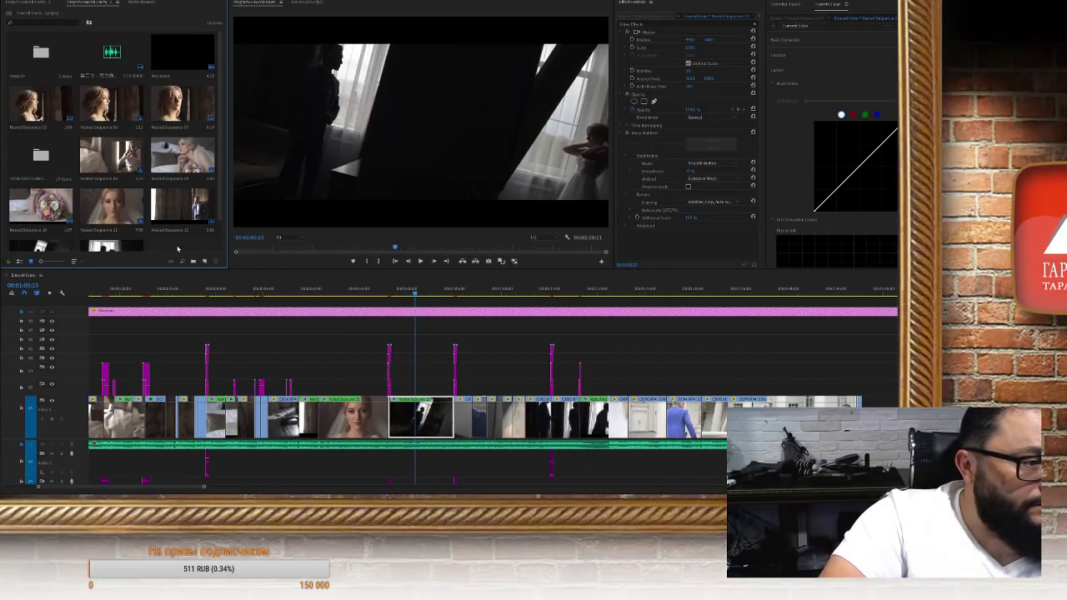
{"action": "double_click", "coordinate": [190, 252]}
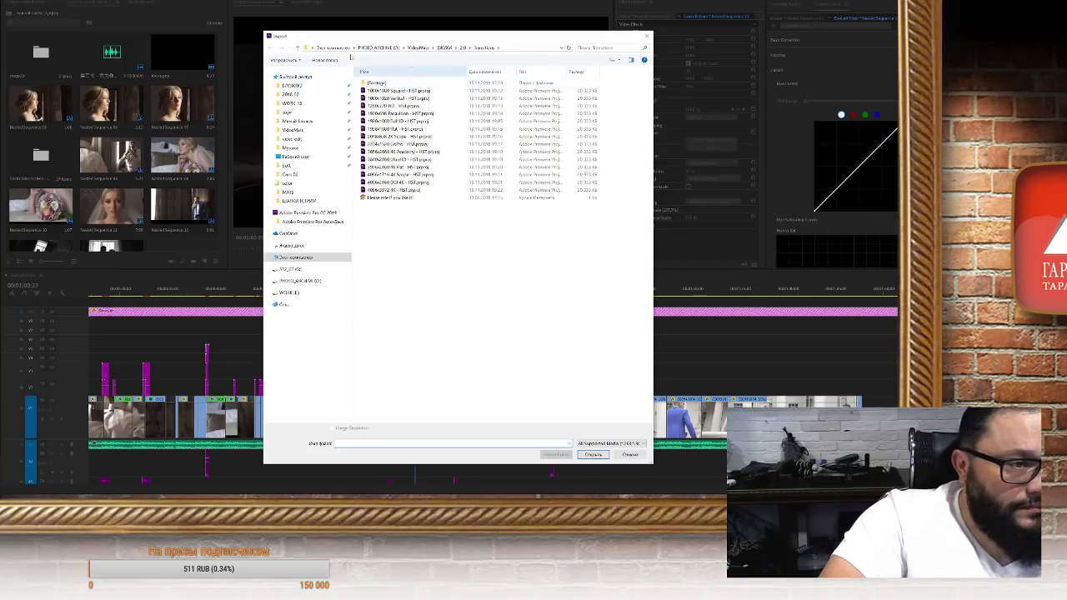
{"action": "left_click", "coordinate": [298, 95]}
{"action": "double_click", "coordinate": [392, 128]}
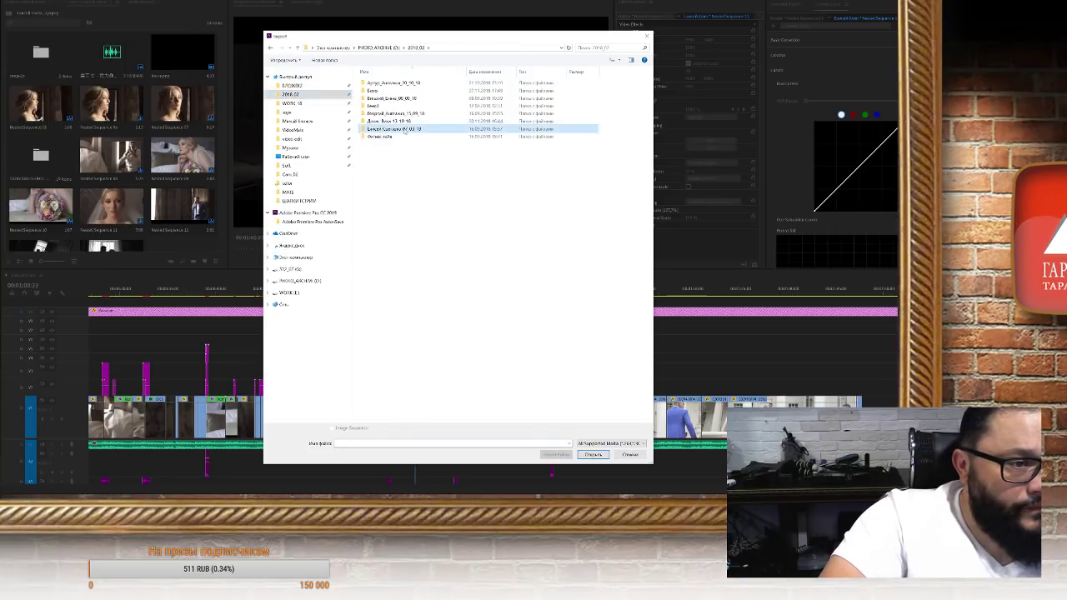
{"action": "left_click", "coordinate": [375, 83]}
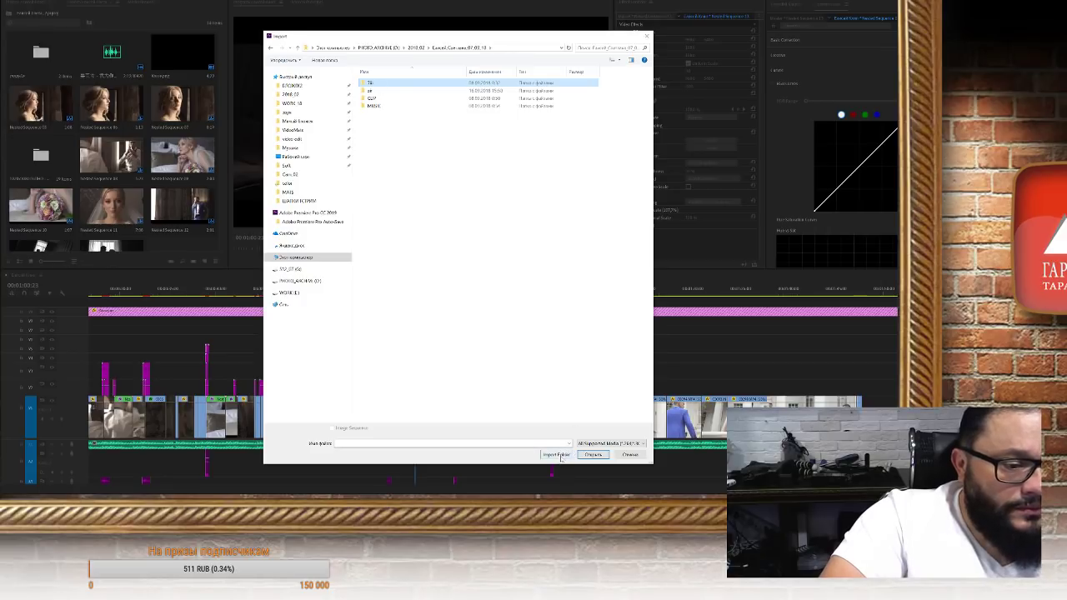
{"action": "left_click", "coordinate": [556, 455]}
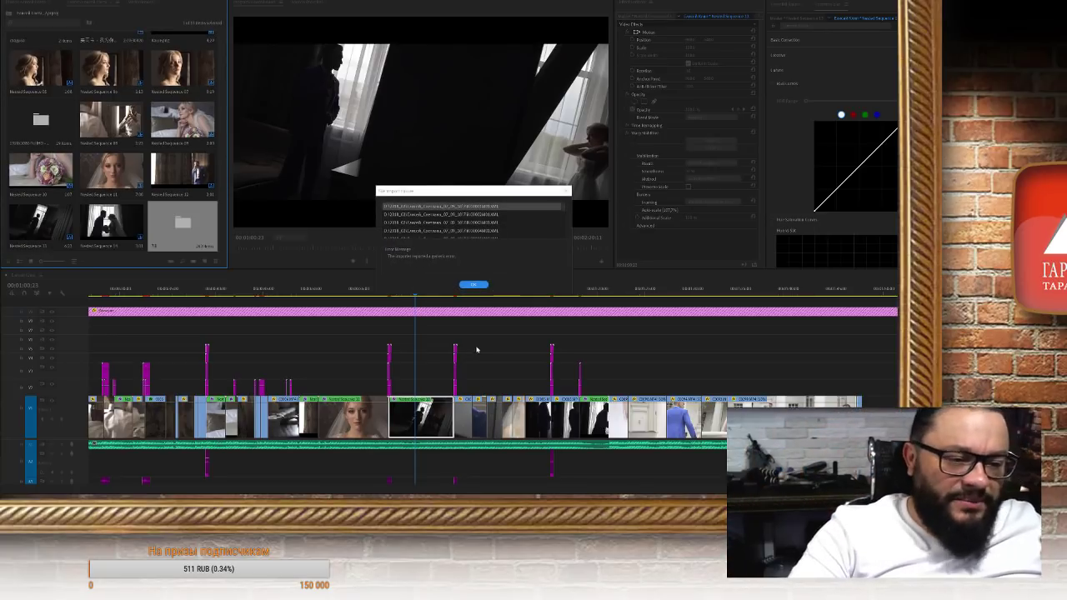
Acknowledge the import error, save the project, and open the imported camera-clip folder
{"action": "left_click", "coordinate": [474, 284]}
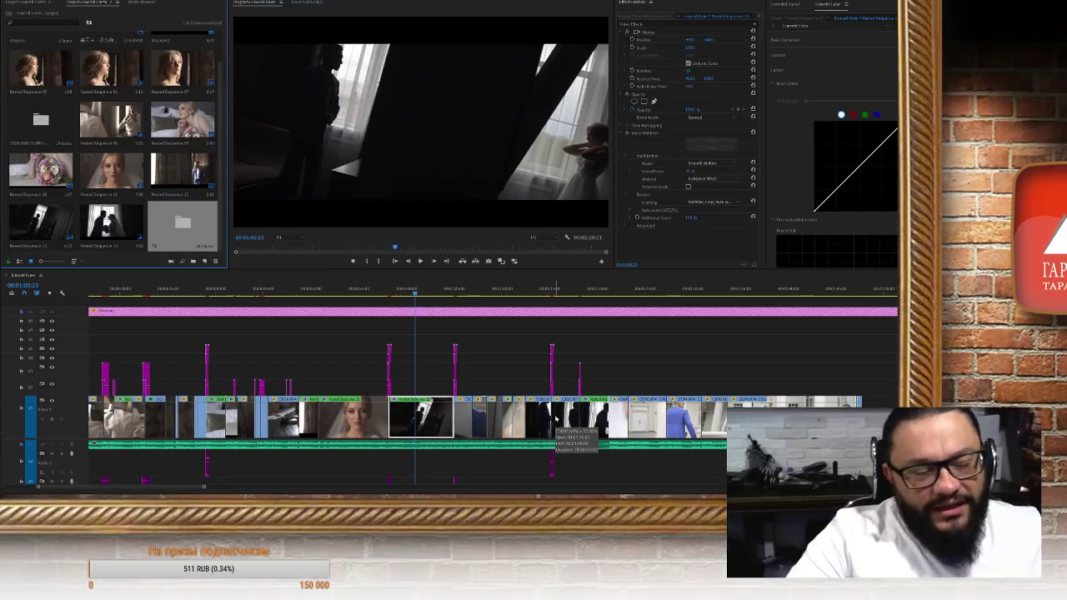
{"action": "key", "text": "ctrl+s"}
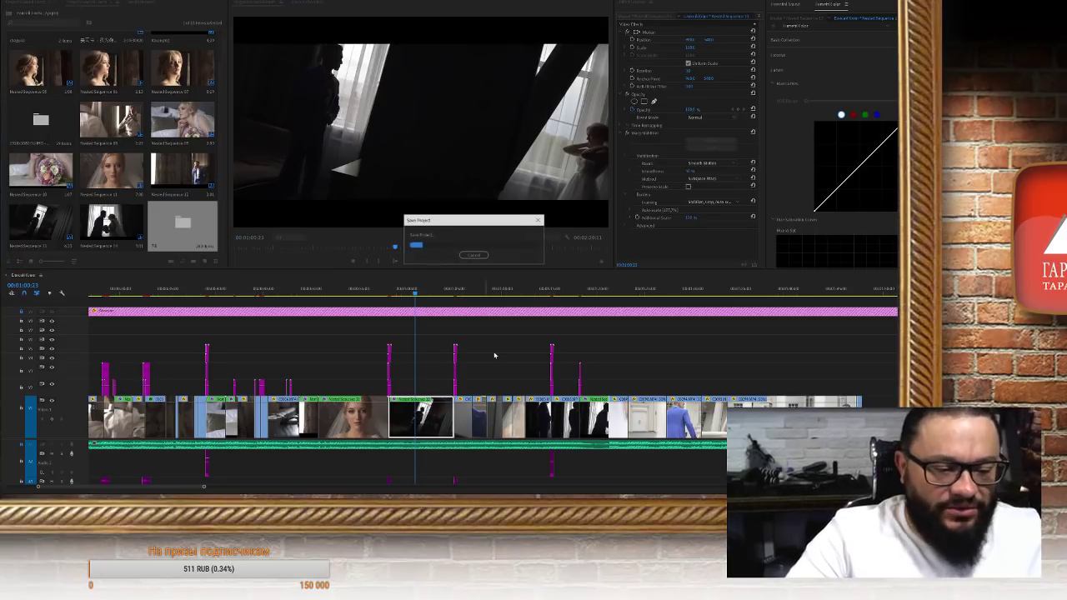
{"action": "double_click", "coordinate": [190, 230]}
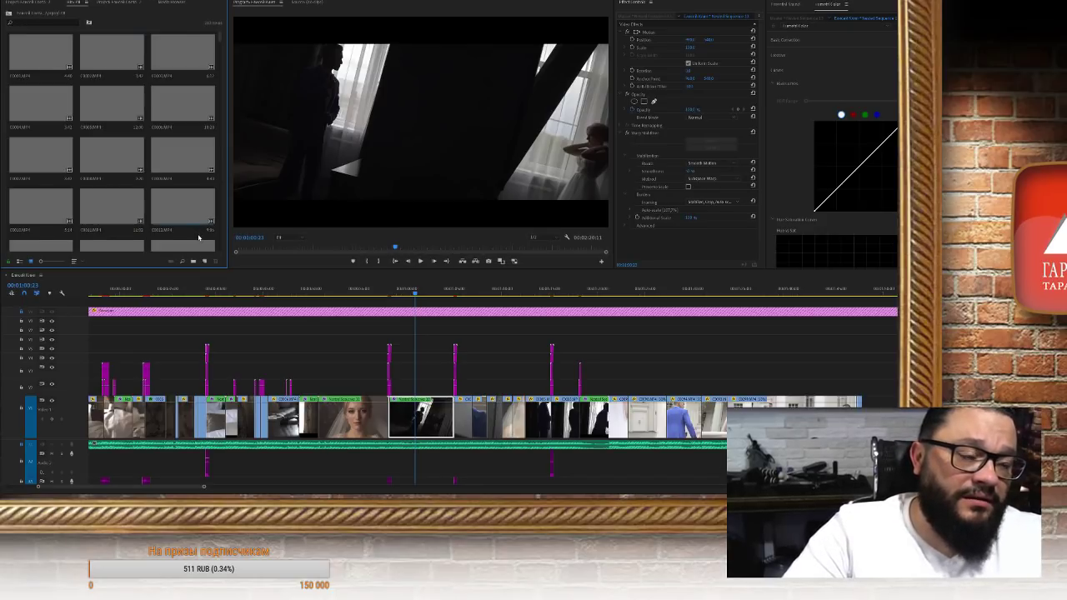
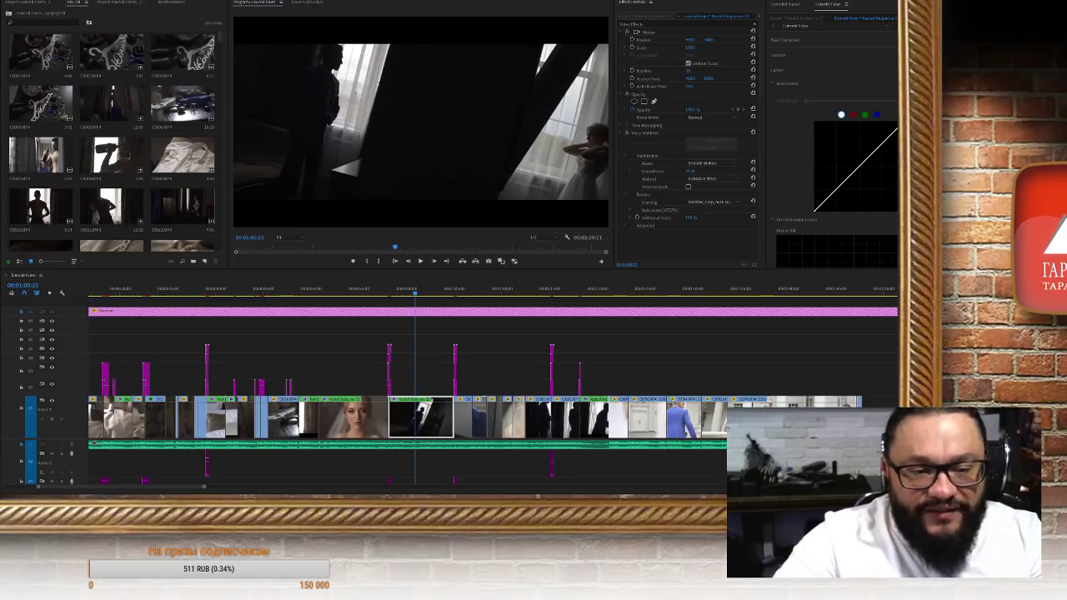
Select the two small clips on the lower audio track and move them up one track
{"action": "left_click", "coordinate": [423, 358]}
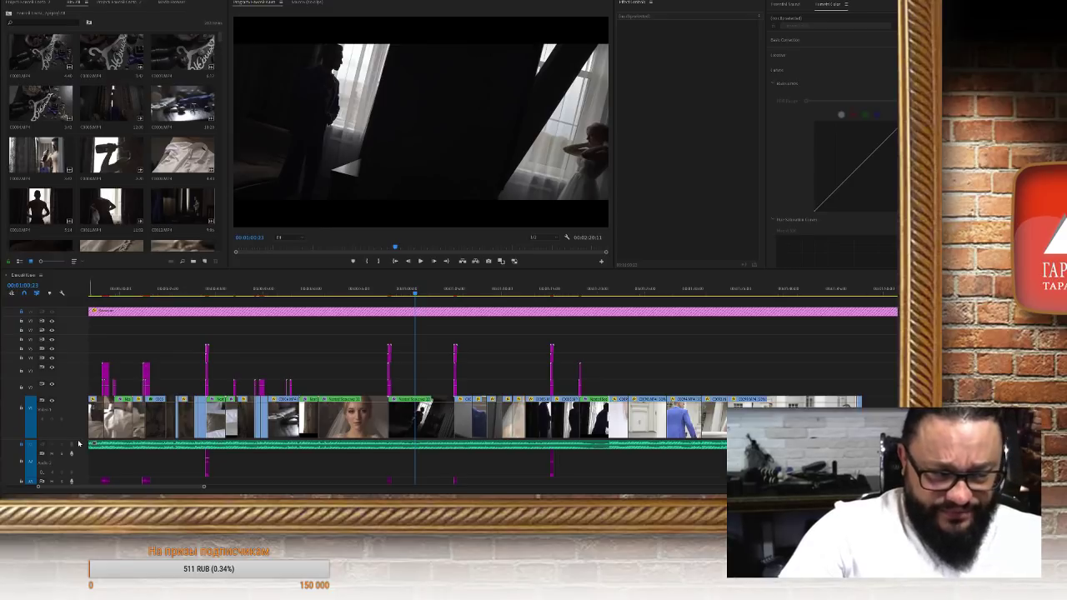
{"action": "scroll", "coordinate": [166, 434], "scroll_direction": "down", "scroll_amount": 2}
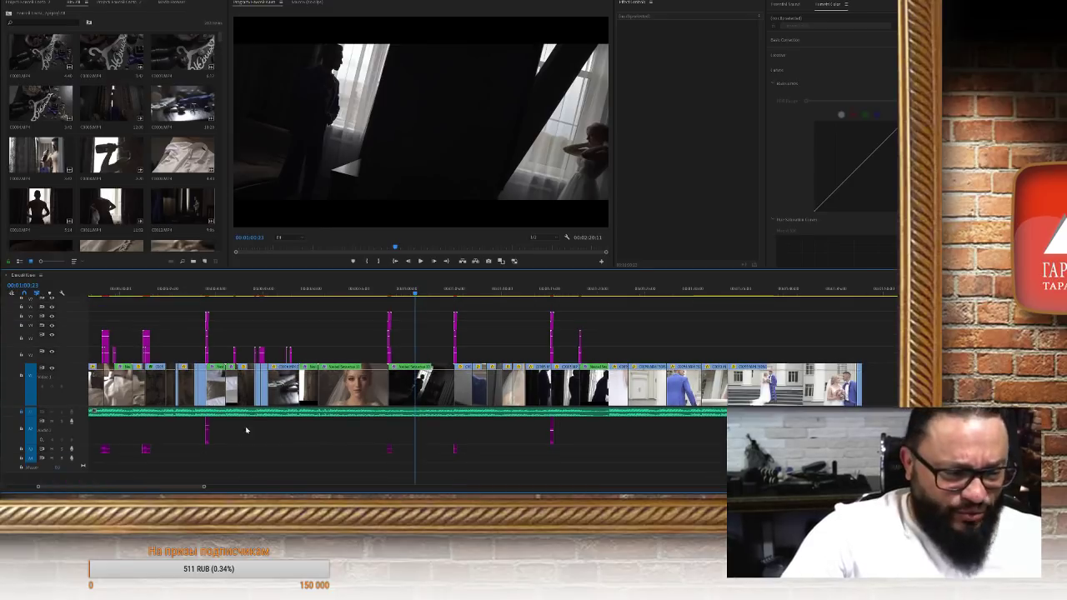
{"action": "left_click_drag", "start_coordinate": [508, 468], "coordinate": [391, 434]}
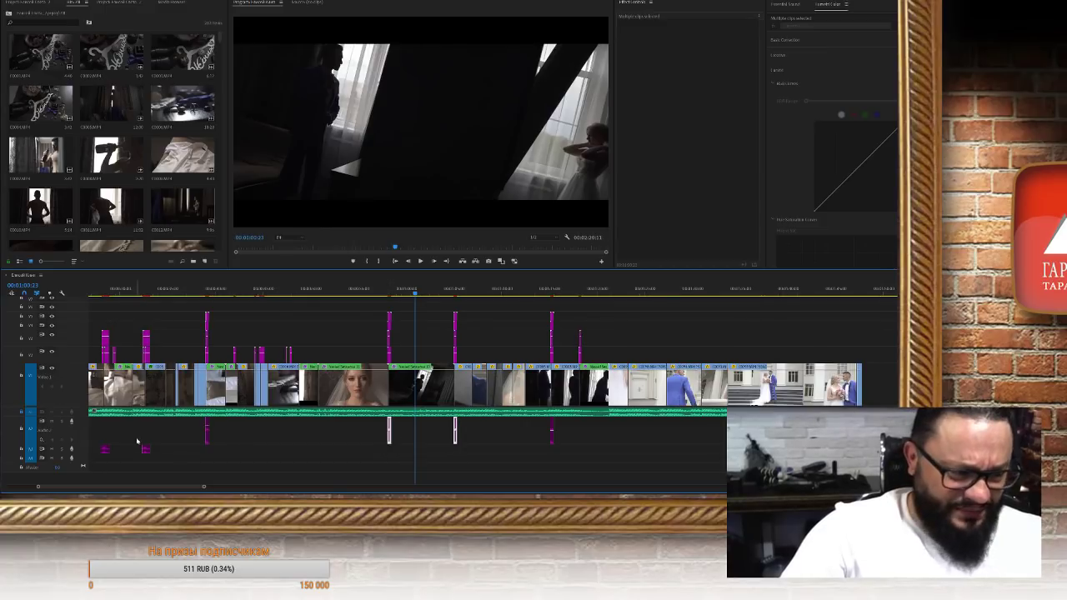
{"action": "left_click_drag", "start_coordinate": [170, 464], "coordinate": [147, 430]}
Move the small clips near the sequence start up onto the first audio track
{"action": "scroll", "coordinate": [555, 425], "scroll_direction": "up", "scroll_amount": 4}
{"action": "scroll", "coordinate": [556, 425], "scroll_direction": "up", "scroll_amount": 2}
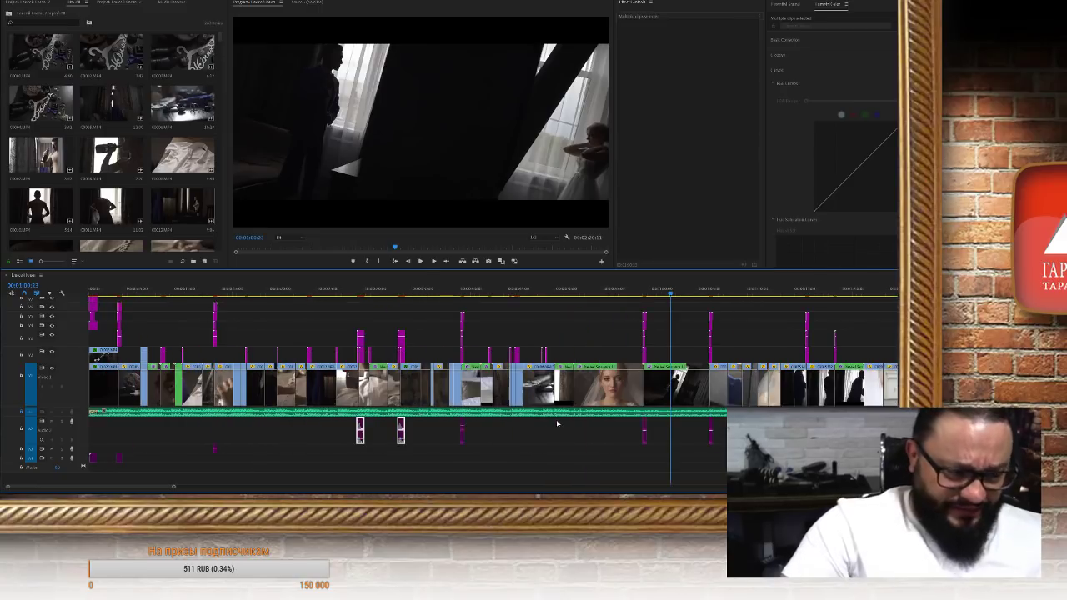
{"action": "left_click_drag", "start_coordinate": [170, 469], "coordinate": [119, 430]}
{"action": "left_click_drag", "start_coordinate": [215, 455], "coordinate": [215, 430]}
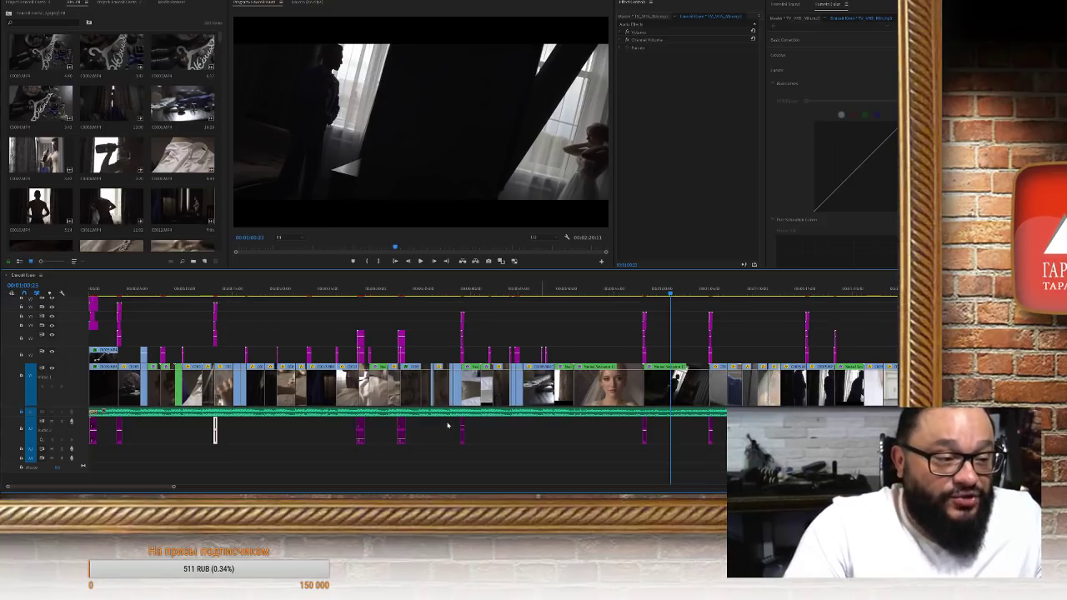
Select the opening magenta clips and zoom the timeline in on the sequence's first clips
{"action": "left_click_drag", "start_coordinate": [103, 335], "coordinate": [218, 352]}
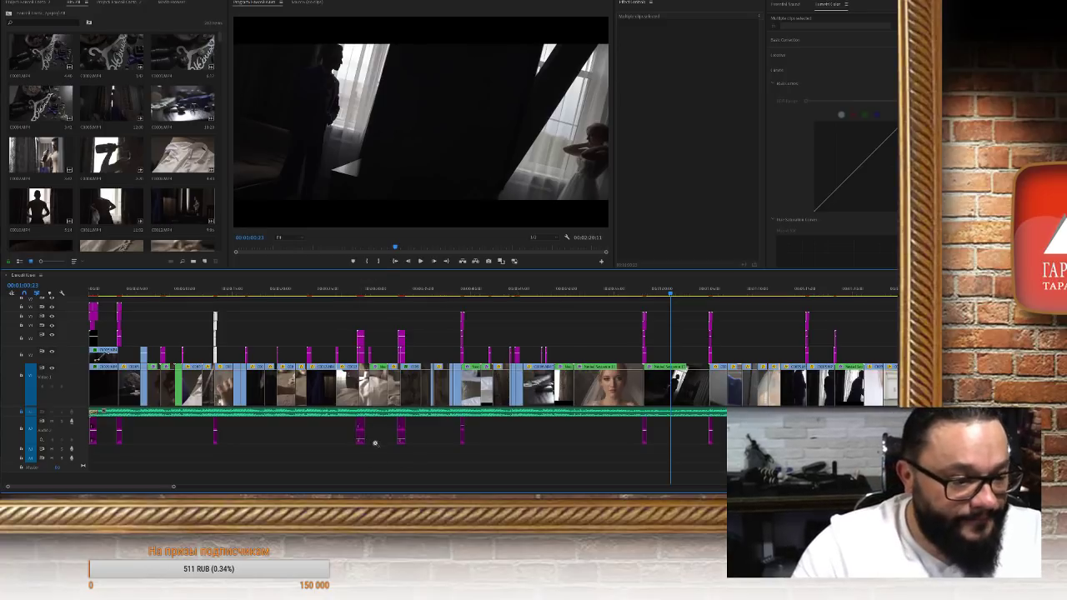
{"action": "scroll", "coordinate": [383, 429], "scroll_direction": "up", "scroll_amount": 3}
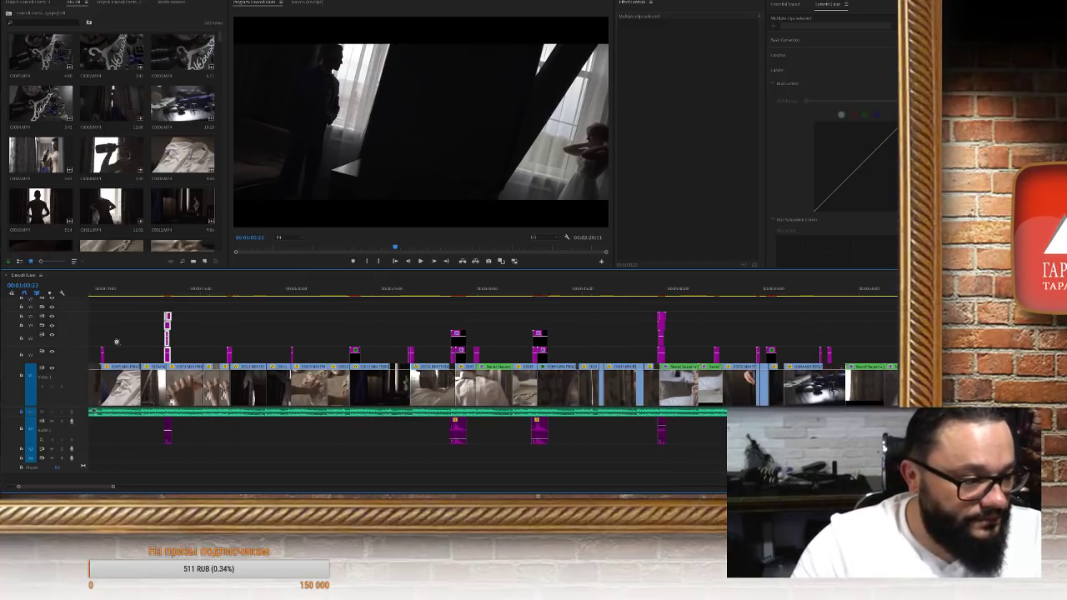
{"action": "scroll", "coordinate": [327, 453], "scroll_direction": "up", "scroll_amount": 3}
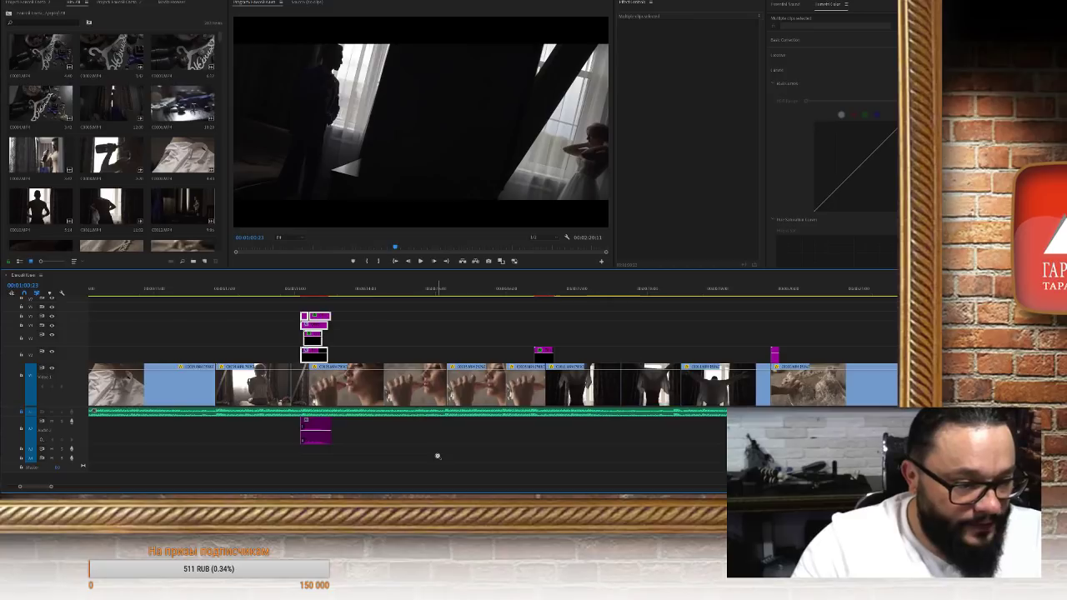
{"action": "scroll", "coordinate": [440, 457], "scroll_direction": "down", "scroll_amount": 5}
{"action": "scroll", "coordinate": [444, 456], "scroll_direction": "down", "scroll_amount": 6}
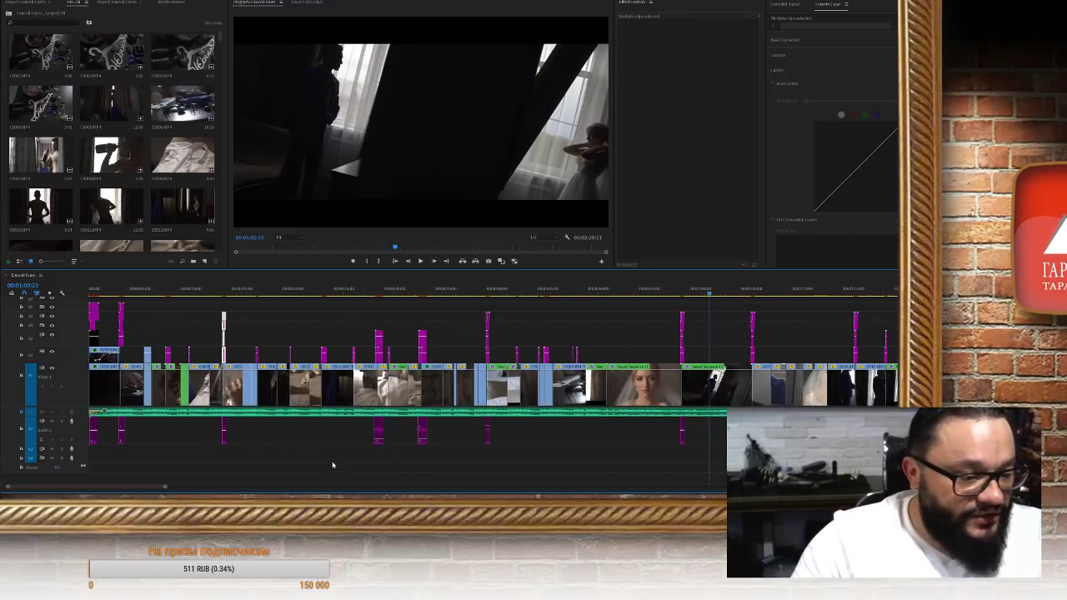
{"action": "left_click_drag", "start_coordinate": [209, 454], "coordinate": [89, 299]}
{"action": "scroll", "coordinate": [167, 331], "scroll_direction": "up", "scroll_amount": 10}
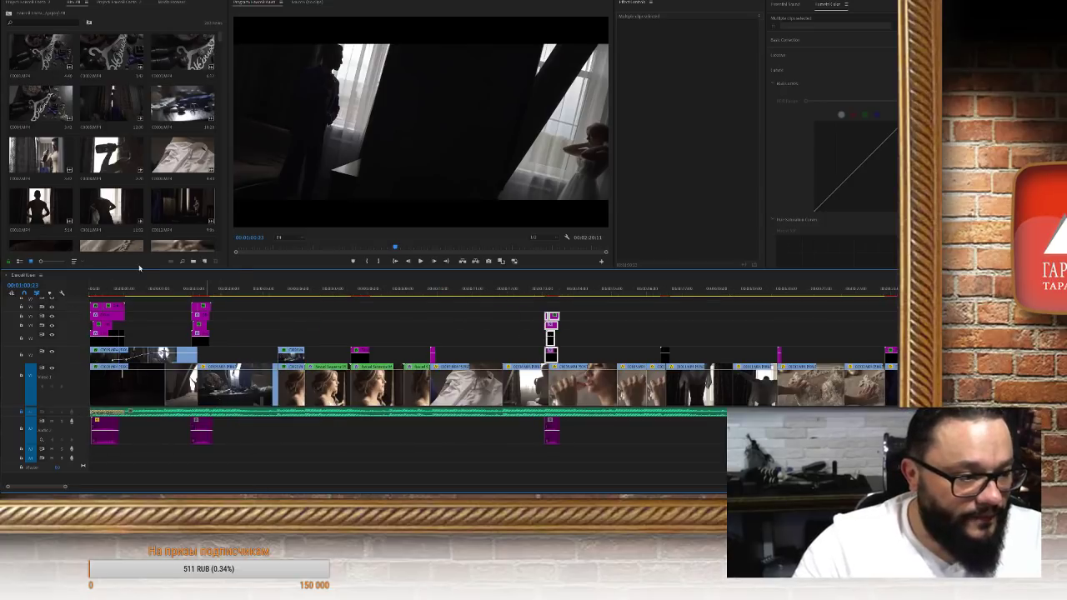
Place the playhead at 00:00:01:22 on the first V1 clip, showing the curtains opening
{"action": "left_click", "coordinate": [159, 291]}
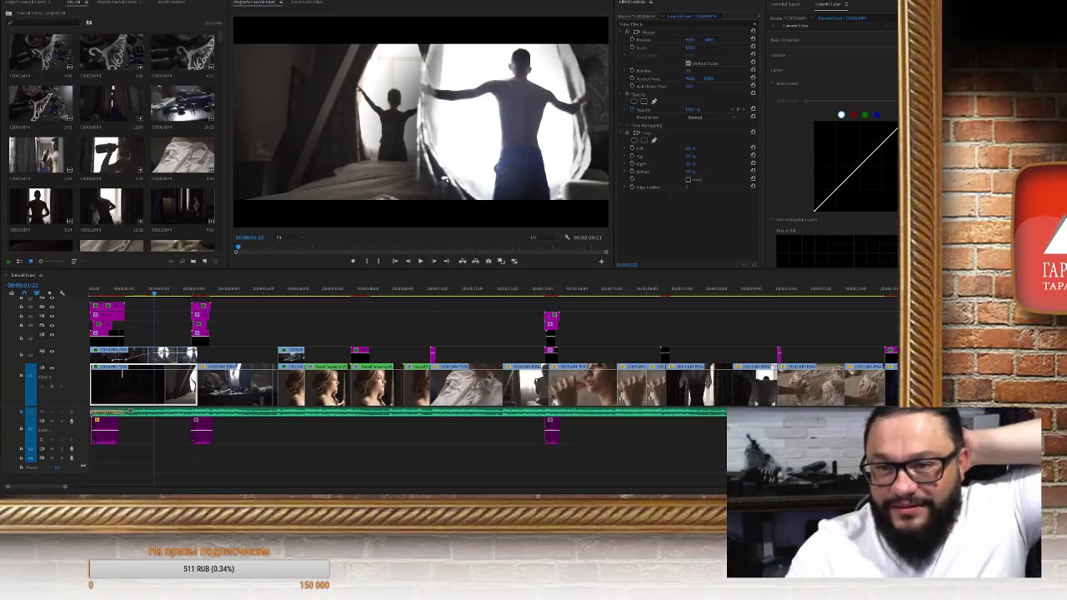
Bring the live chat window forward and drag its corner larger to show more messages
{"action": "key", "text": "alt+Tab"}
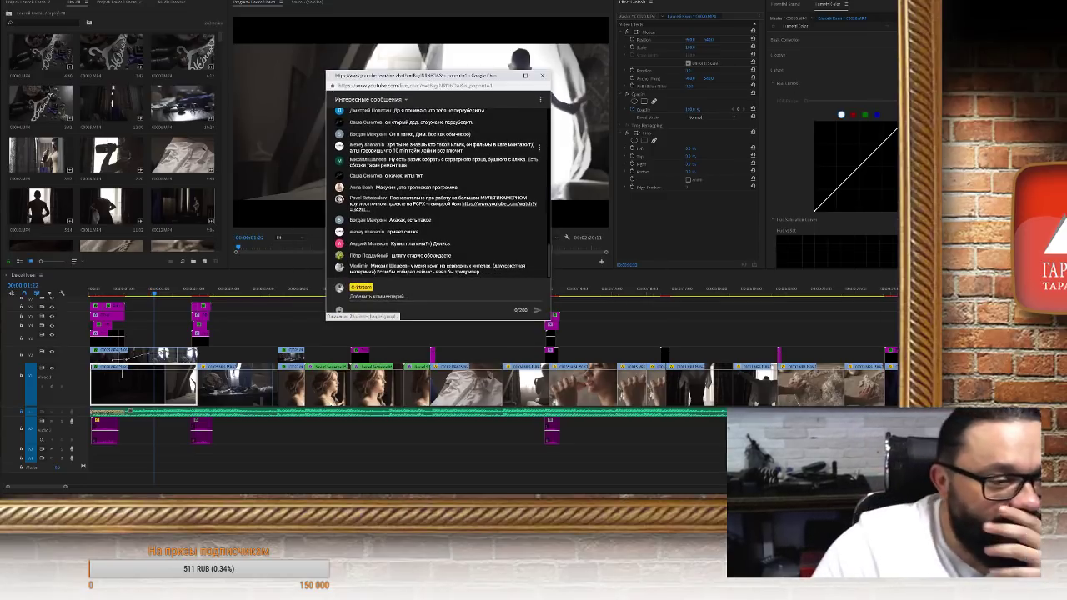
{"action": "scroll", "coordinate": [468, 215], "scroll_direction": "up", "scroll_amount": 3}
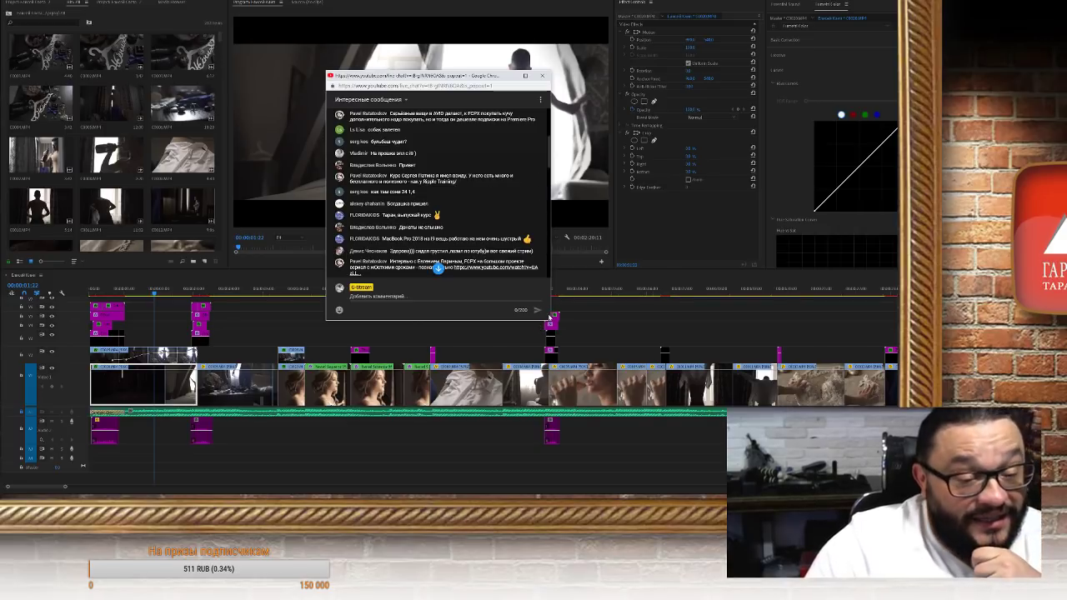
{"action": "left_click_drag", "start_coordinate": [549, 317], "coordinate": [580, 412]}
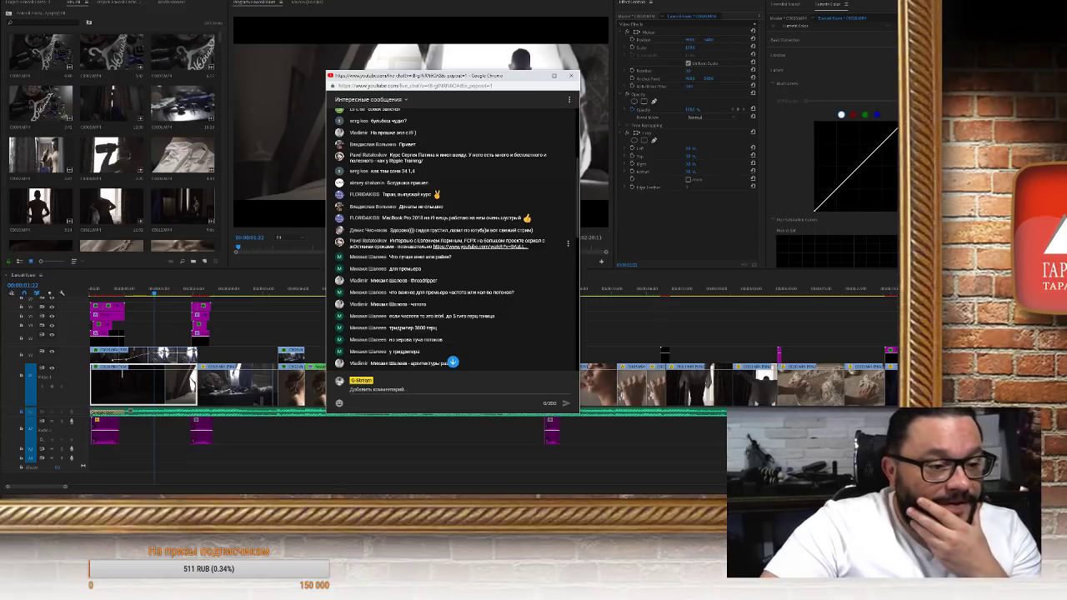
{"action": "scroll", "coordinate": [523, 273], "scroll_direction": "down", "scroll_amount": 1}
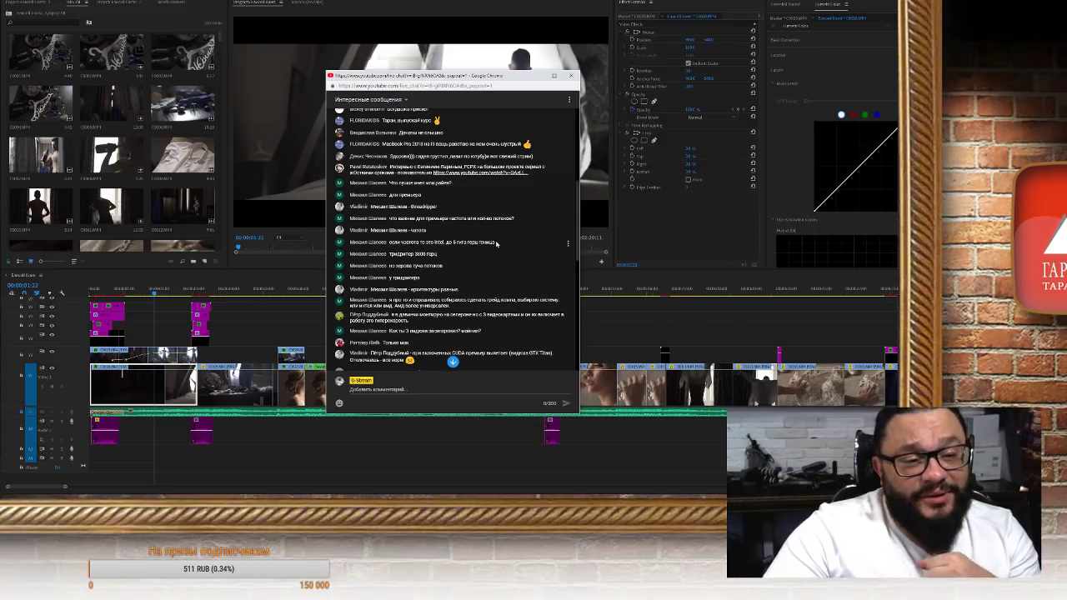
{"action": "scroll", "coordinate": [500, 245], "scroll_direction": "down", "scroll_amount": 1}
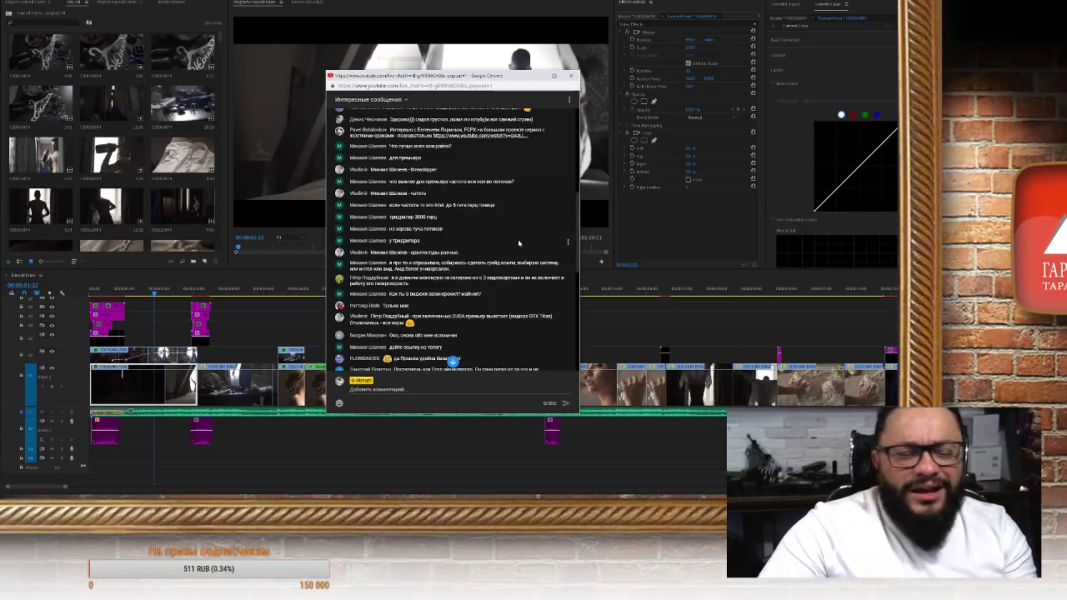
{"action": "scroll", "coordinate": [512, 258], "scroll_direction": "down", "scroll_amount": 2}
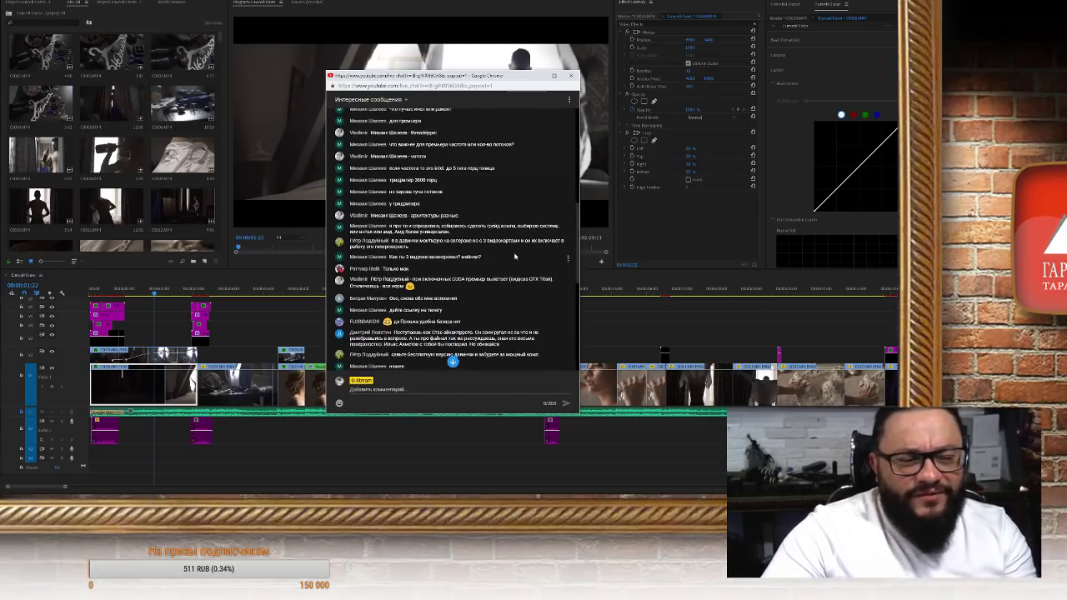
{"action": "scroll", "coordinate": [515, 258], "scroll_direction": "up", "scroll_amount": 1}
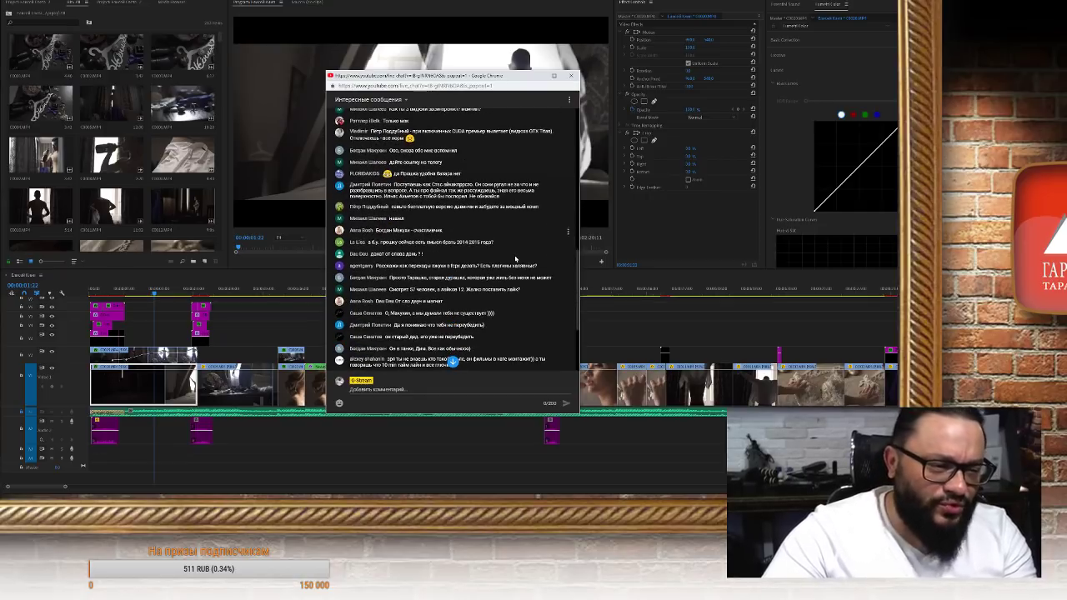
{"action": "scroll", "coordinate": [515, 258], "scroll_direction": "down", "scroll_amount": 2}
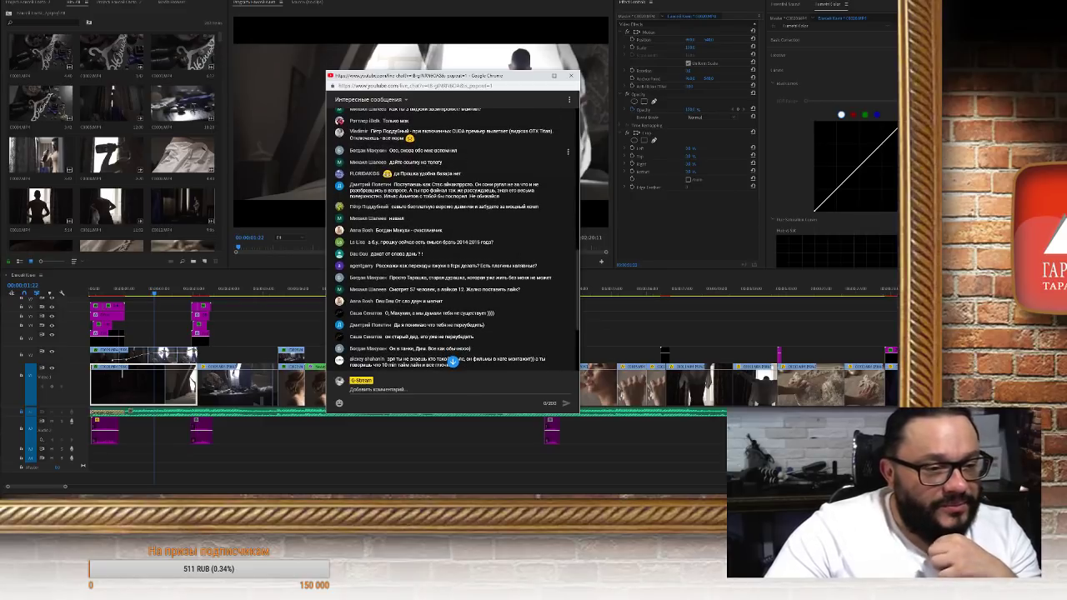
{"action": "left_click_drag", "start_coordinate": [457, 151], "coordinate": [440, 150]}
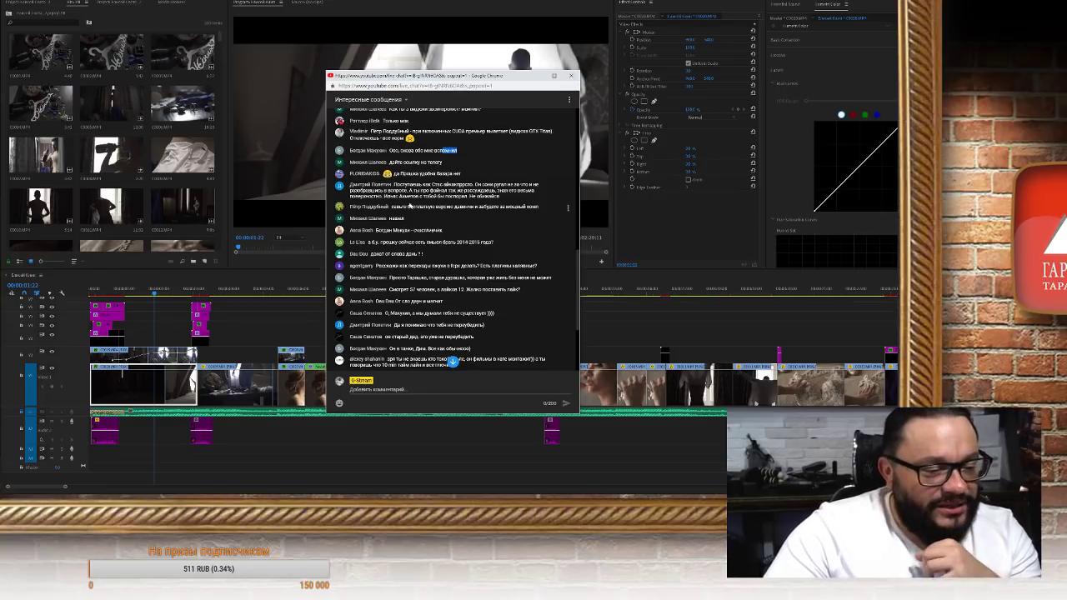
{"action": "left_click_drag", "start_coordinate": [423, 185], "coordinate": [474, 184]}
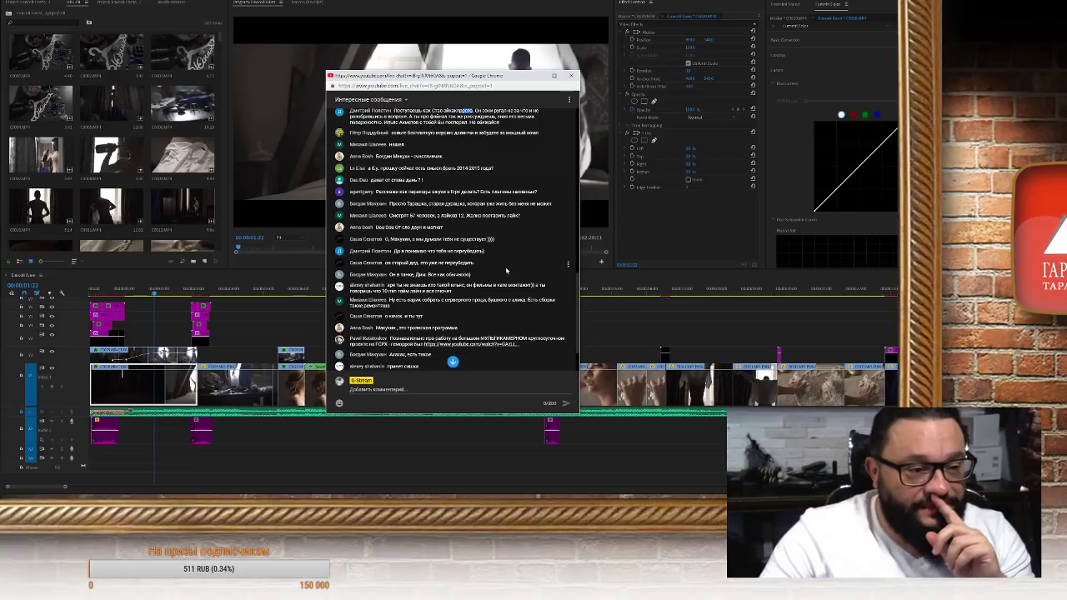
{"action": "left_click_drag", "start_coordinate": [410, 215], "coordinate": [463, 216]}
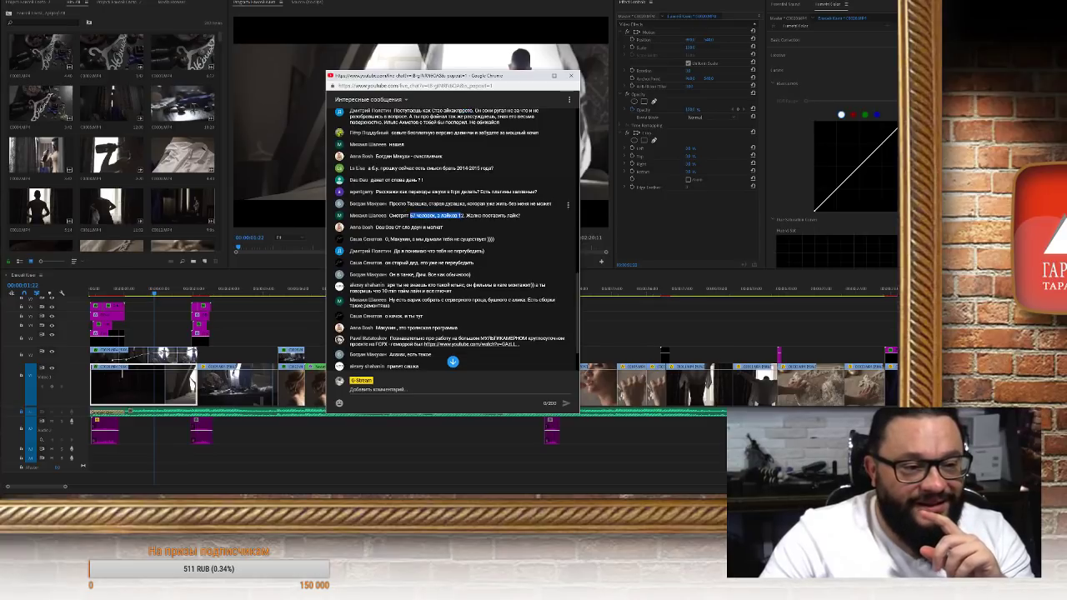
{"action": "left_click_drag", "start_coordinate": [389, 204], "coordinate": [536, 203]}
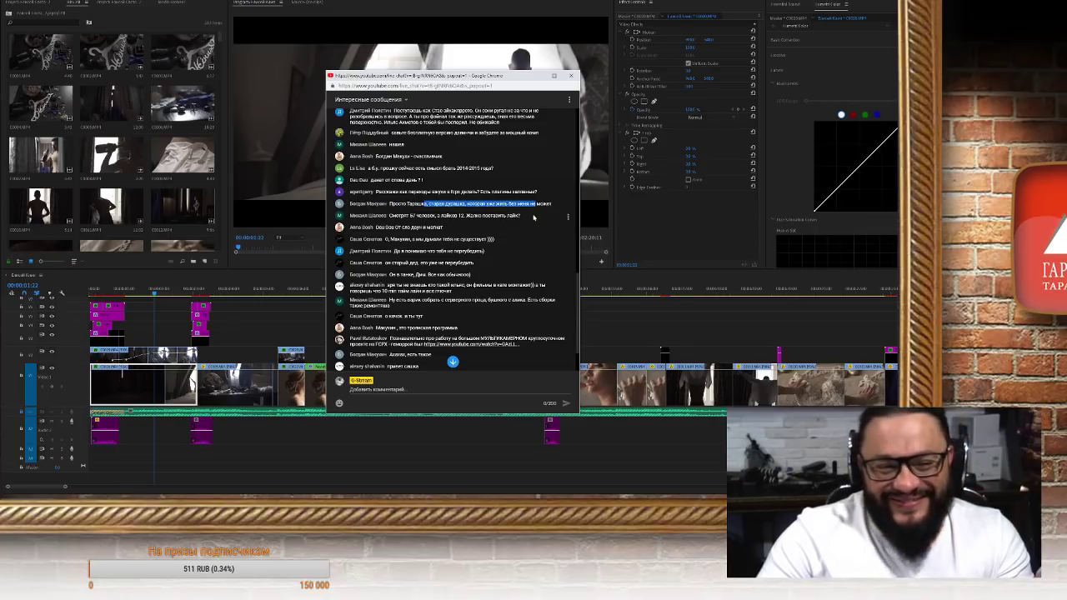
{"action": "scroll", "coordinate": [531, 227], "scroll_direction": "down", "scroll_amount": 1}
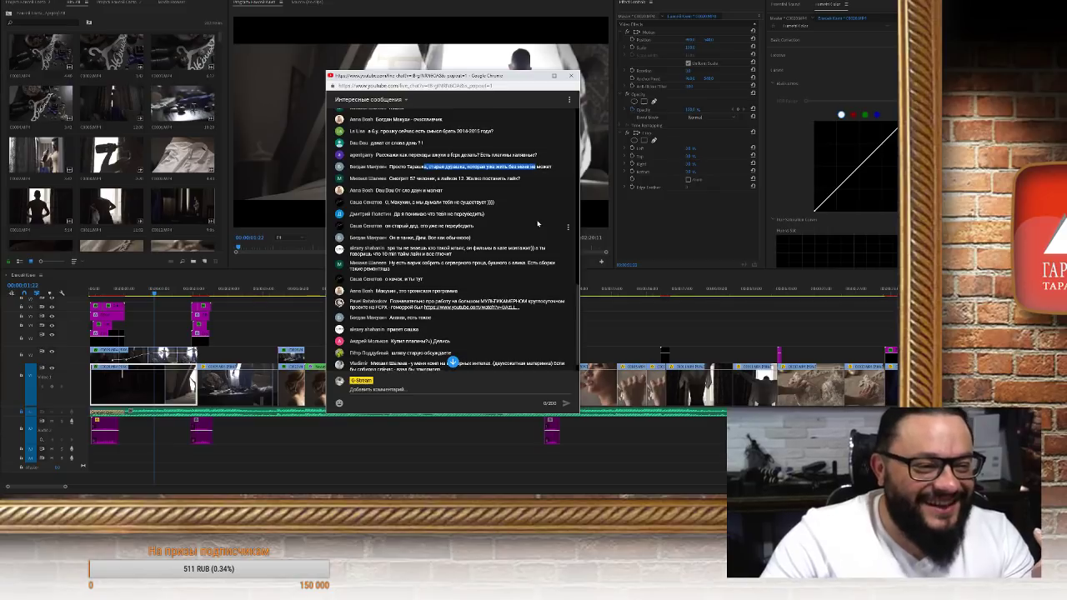
{"action": "left_click_drag", "start_coordinate": [410, 179], "coordinate": [491, 178]}
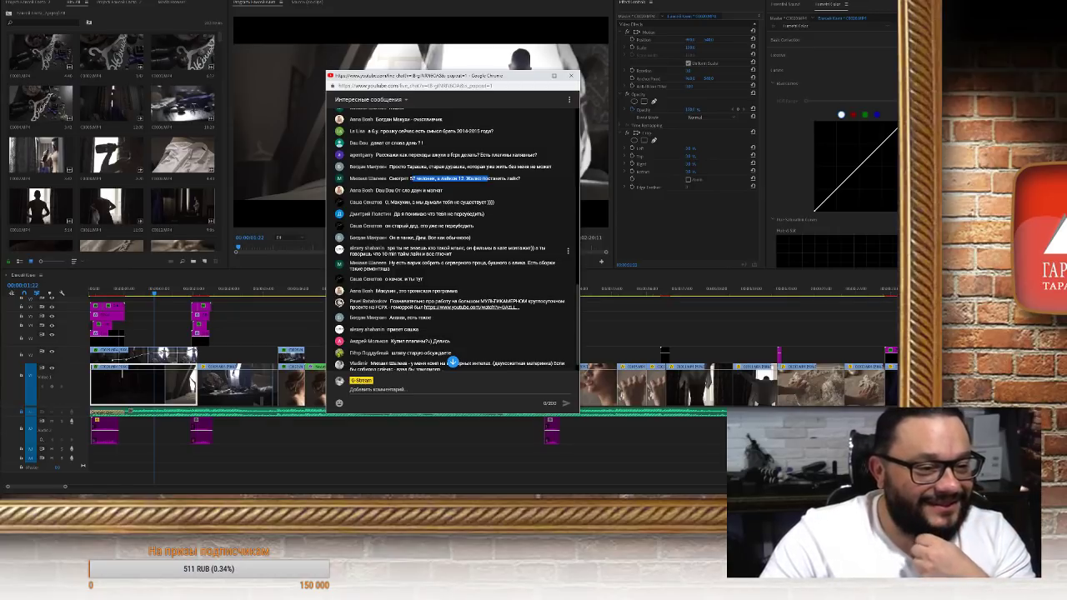
{"action": "scroll", "coordinate": [500, 254], "scroll_direction": "down", "scroll_amount": 5}
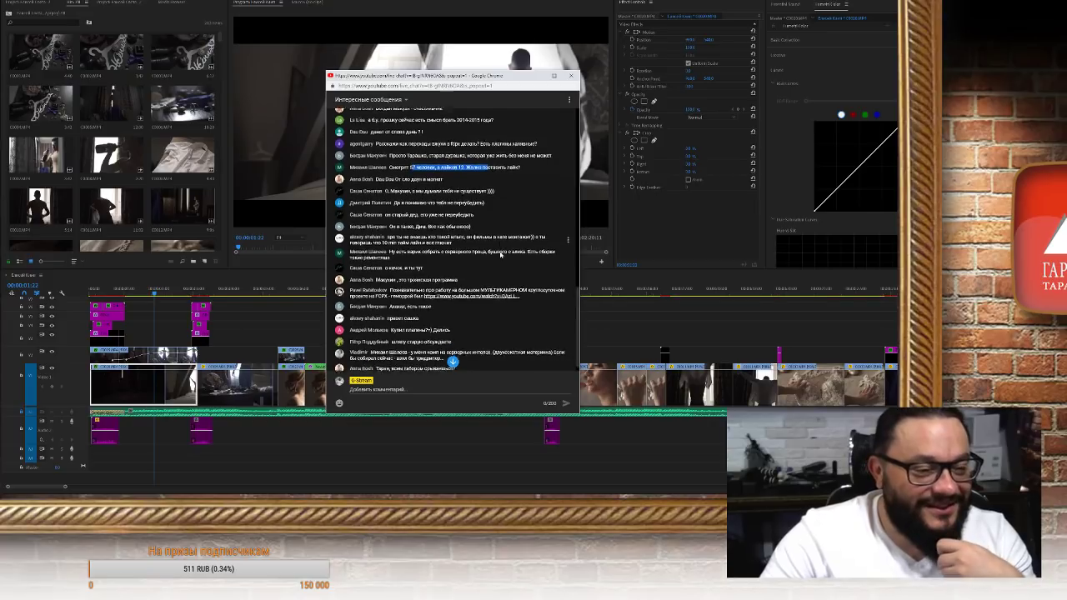
{"action": "scroll", "coordinate": [501, 254], "scroll_direction": "up", "scroll_amount": 4}
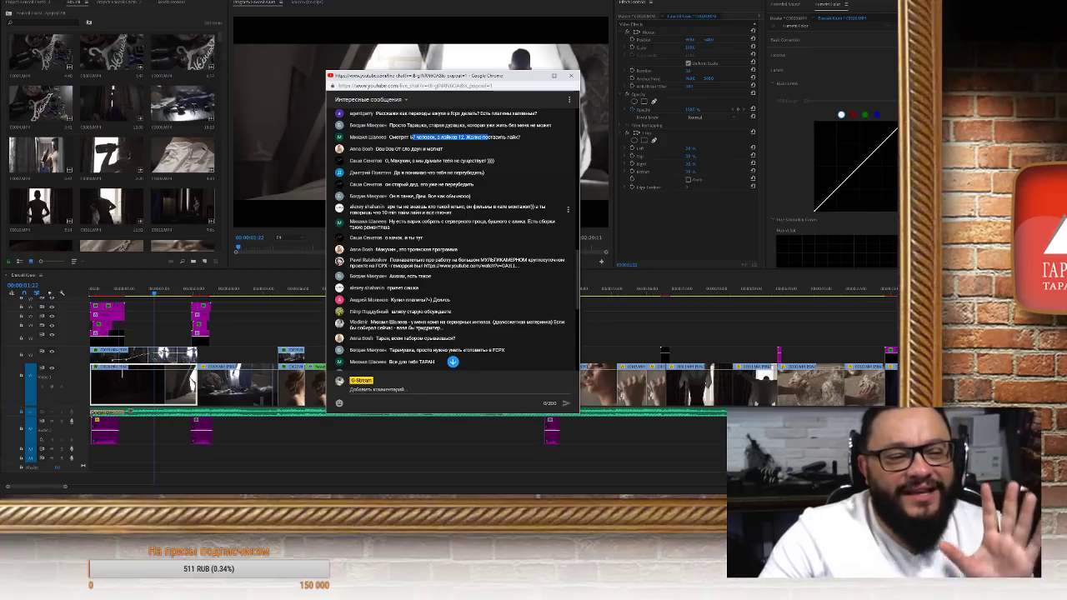
{"action": "left_click_drag", "start_coordinate": [469, 206], "coordinate": [504, 206]}
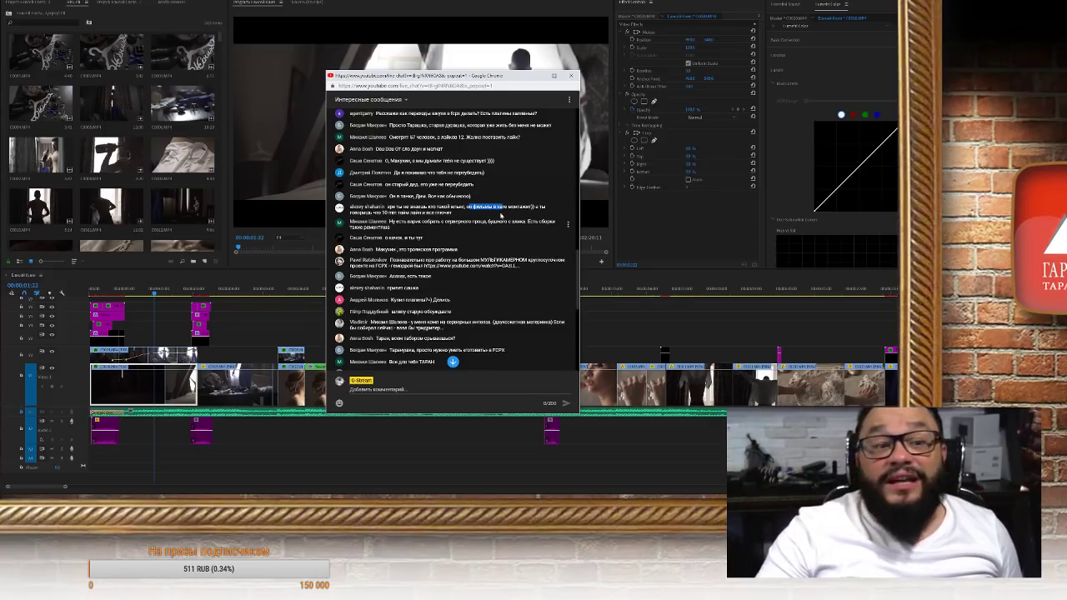
{"action": "double_click", "coordinate": [521, 206]}
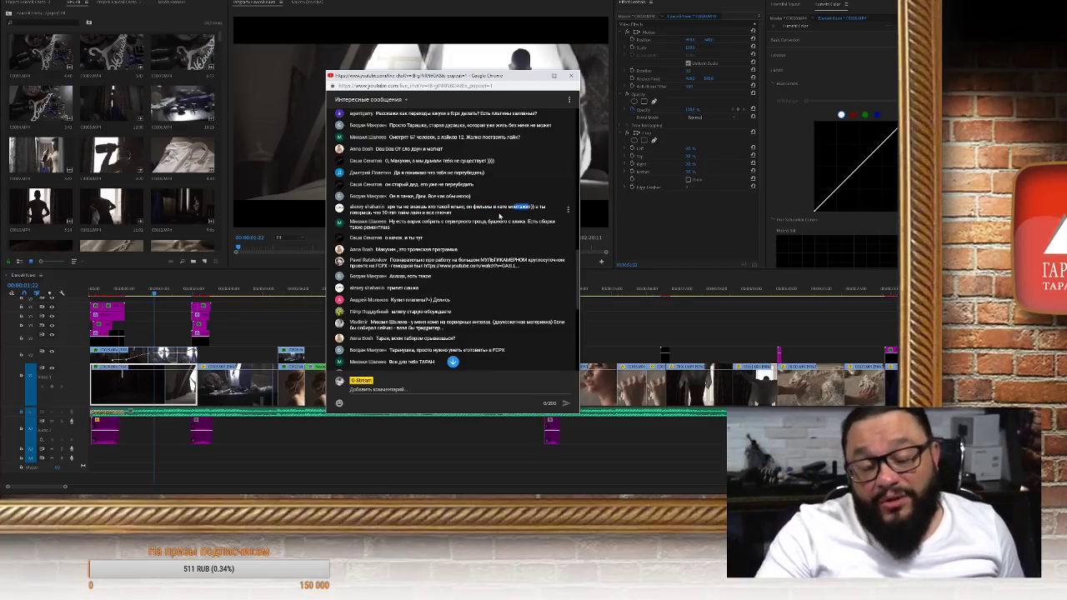
{"action": "mouse_move", "coordinate": [485, 207]}
{"action": "left_mouse_down"}
{"action": "mouse_move", "coordinate": [515, 208]}
{"action": "mouse_move", "coordinate": [492, 208]}
{"action": "left_mouse_up"}
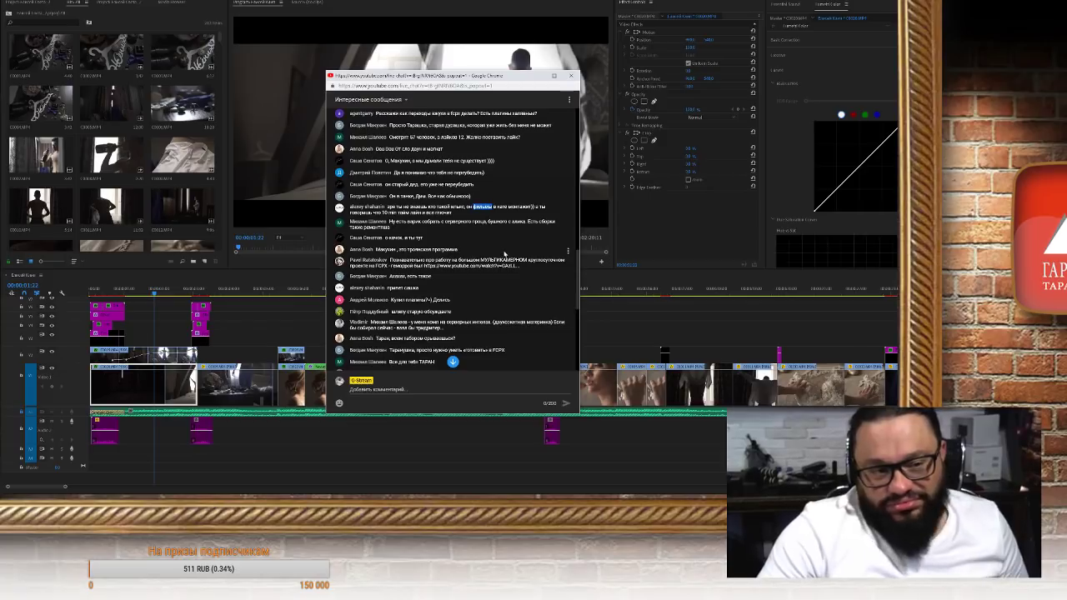
{"action": "scroll", "coordinate": [502, 252], "scroll_direction": "down", "scroll_amount": 1}
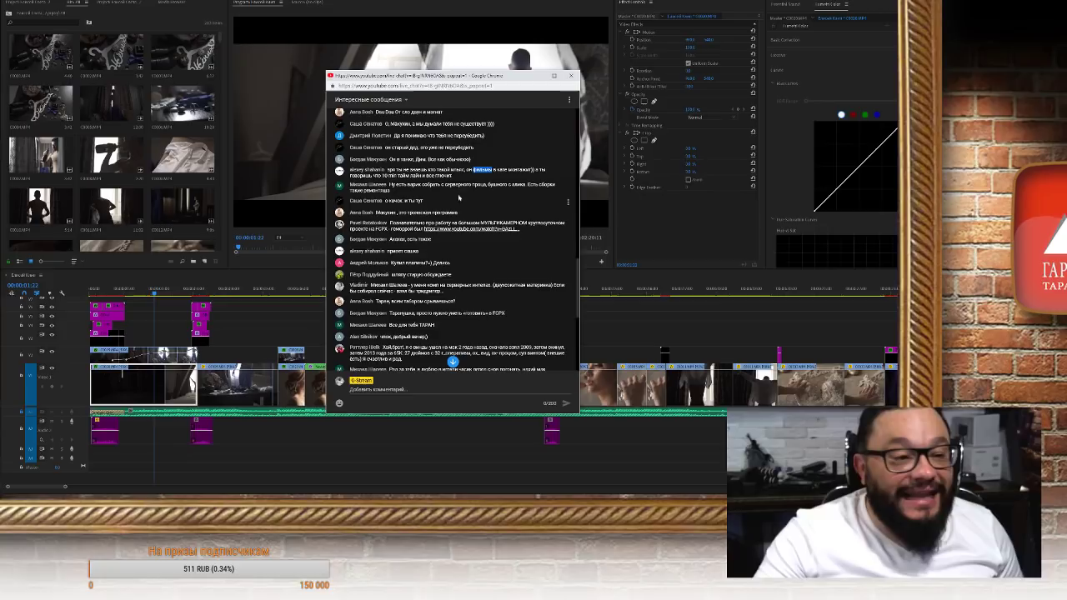
{"action": "left_click_drag", "start_coordinate": [398, 184], "coordinate": [418, 184]}
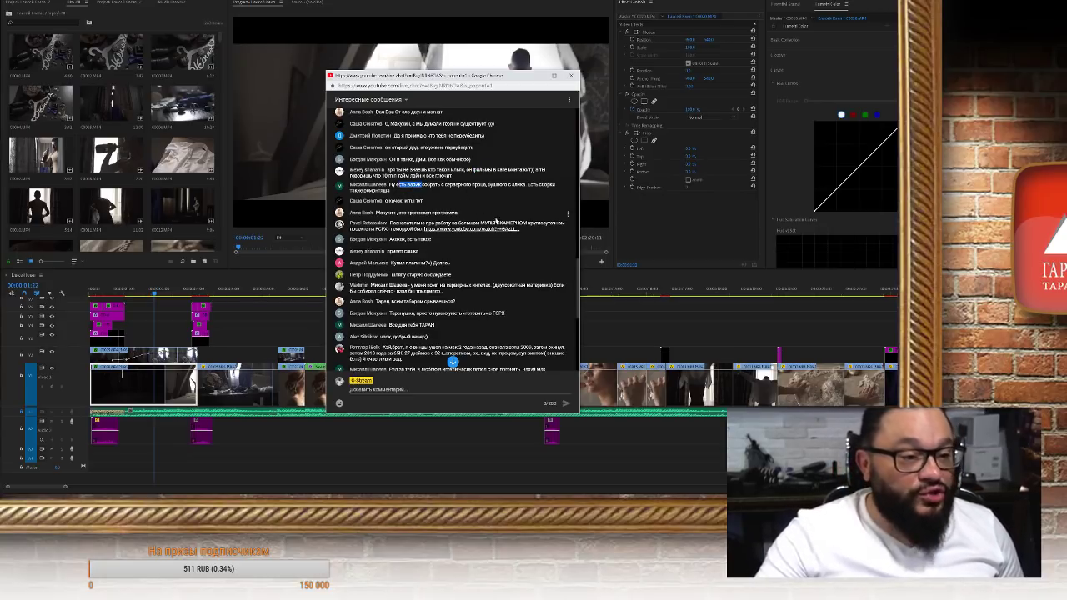
{"action": "scroll", "coordinate": [497, 222], "scroll_direction": "down", "scroll_amount": 1}
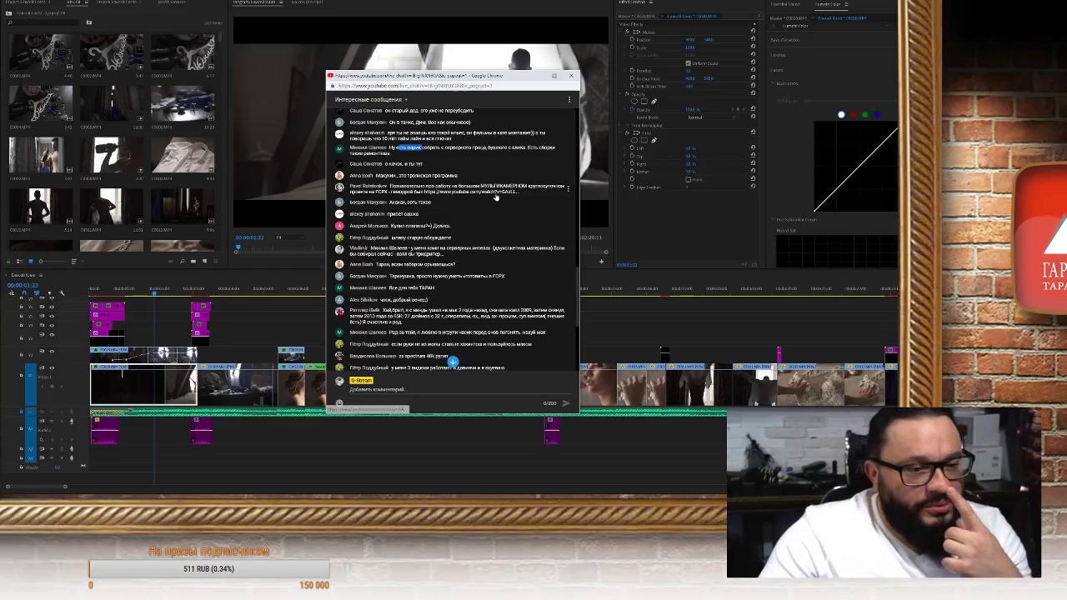
Open the linked FCPX interview video and widen the browser window
{"action": "left_click", "coordinate": [496, 194]}
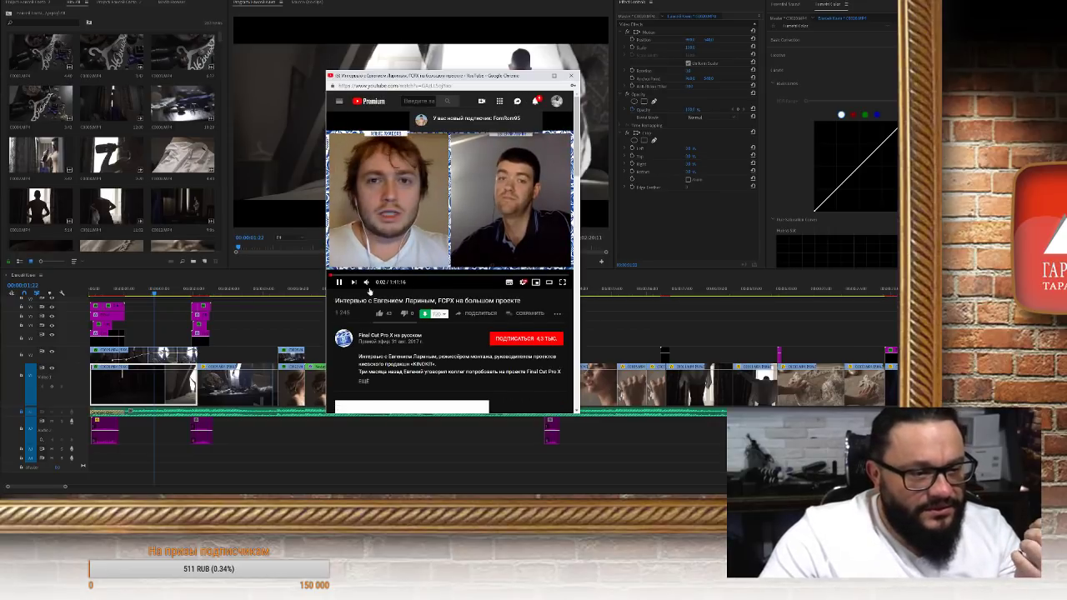
{"action": "key", "text": "l"}
{"action": "key", "text": "l"}
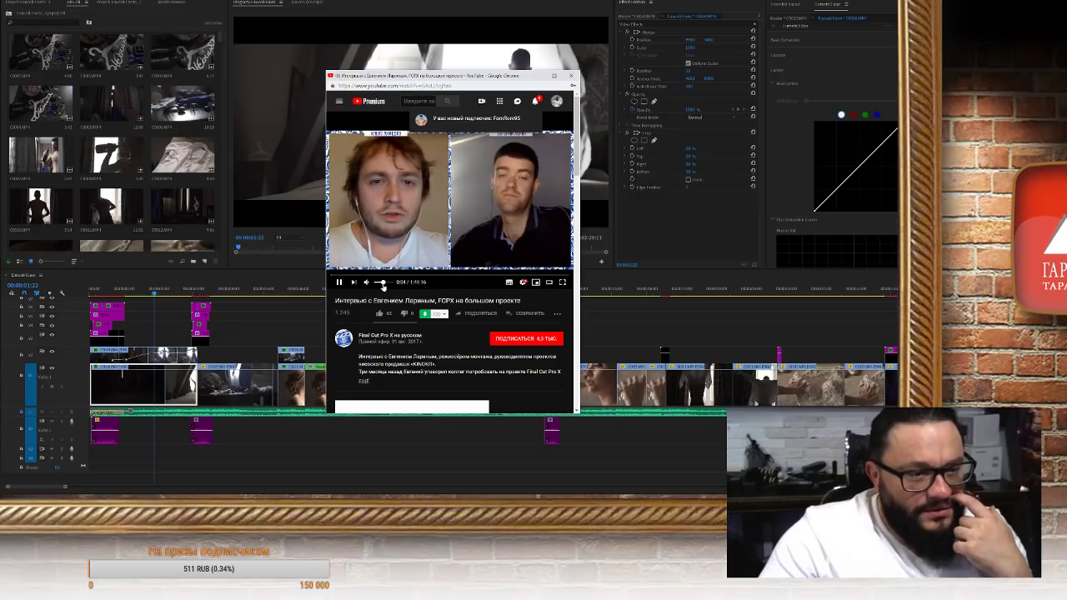
{"action": "left_click_drag", "start_coordinate": [579, 222], "coordinate": [647, 222]}
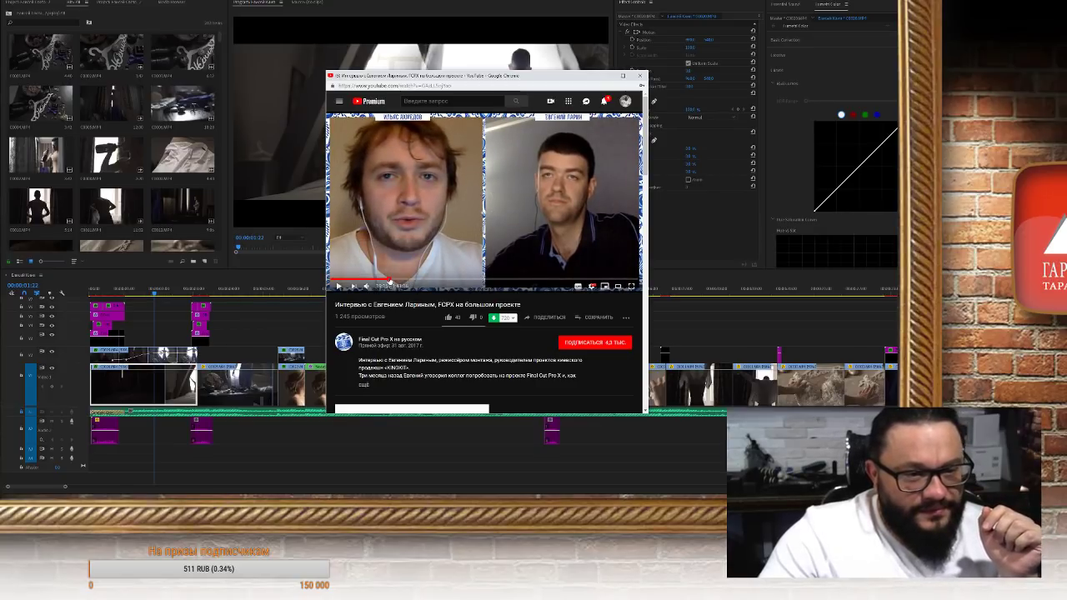
Seek the interview ahead to about 43:57 and play it full screen
{"action": "left_click", "coordinate": [389, 282]}
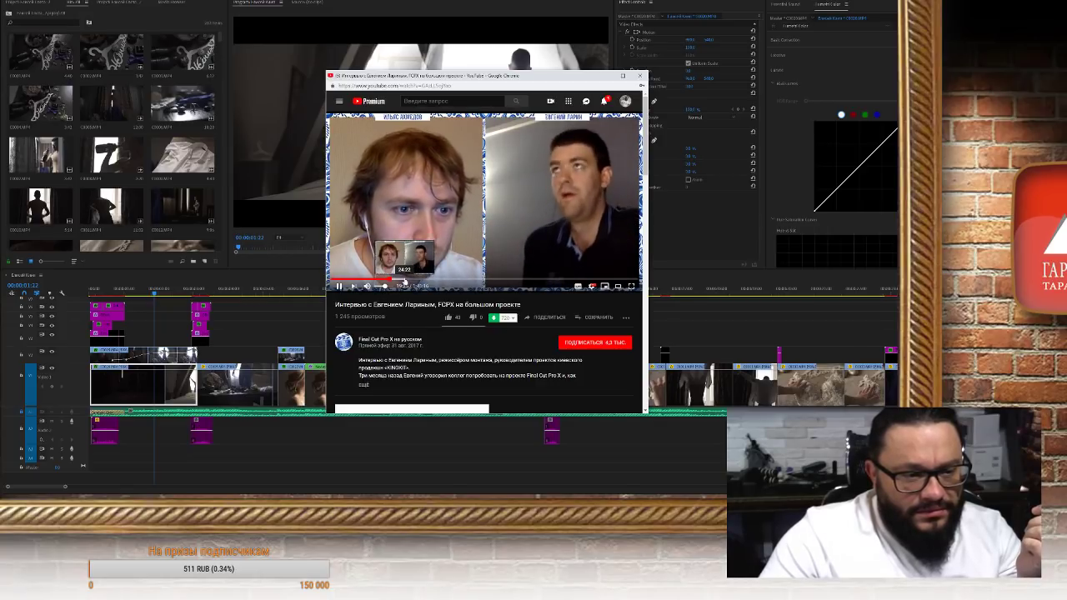
{"action": "left_click", "coordinate": [408, 281]}
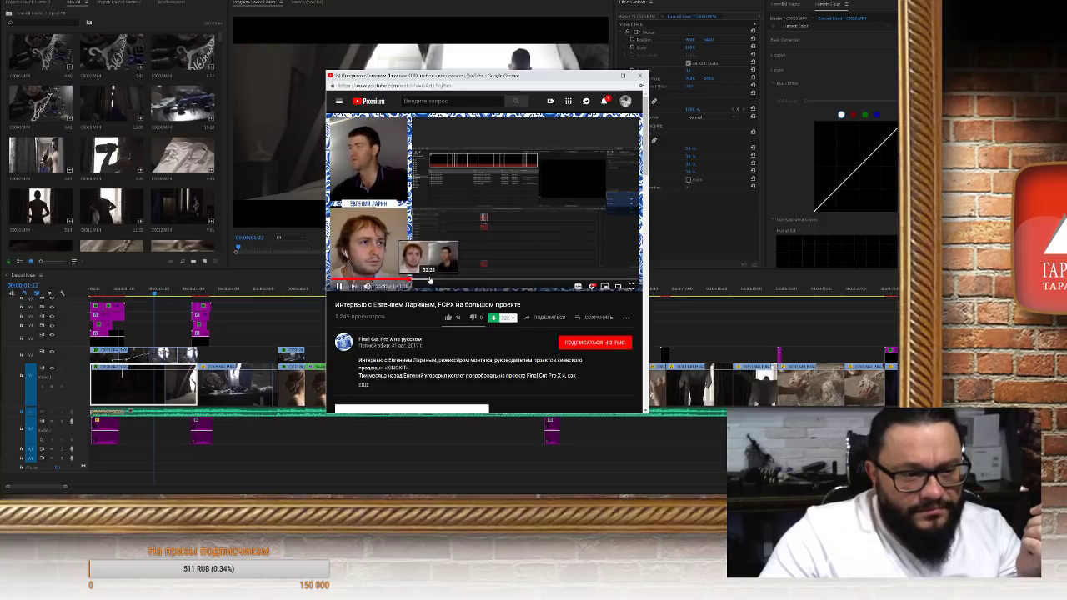
{"action": "left_click", "coordinate": [463, 282]}
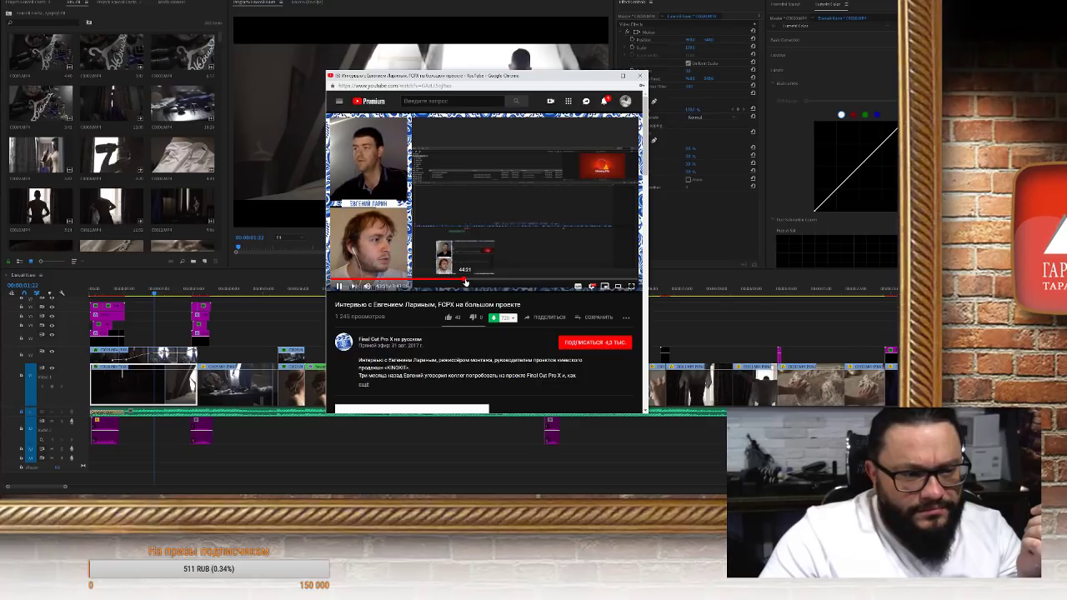
{"action": "left_click", "coordinate": [553, 251]}
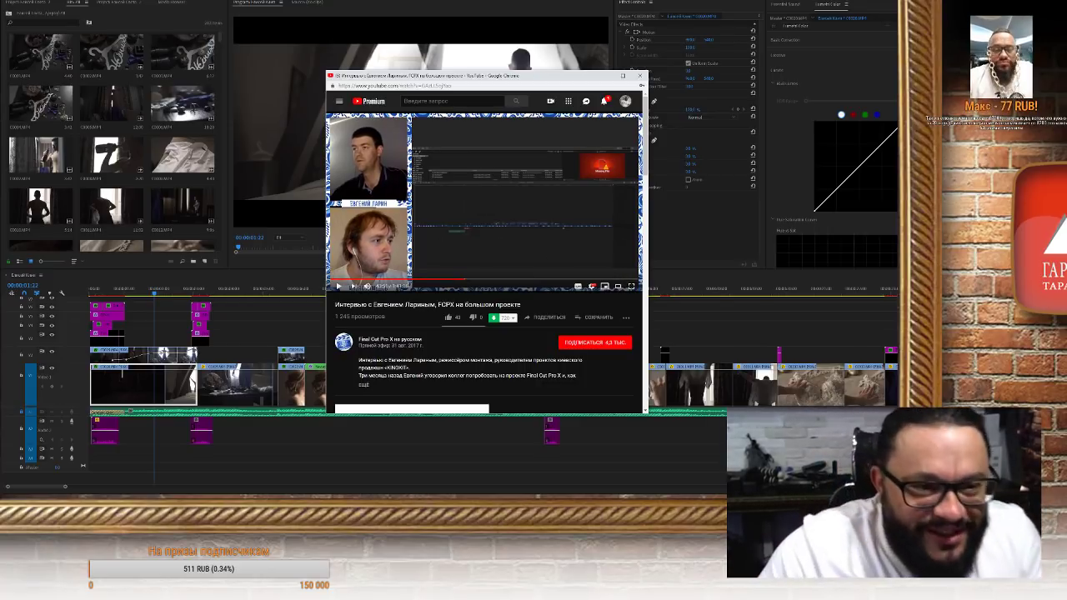
{"action": "left_click", "coordinate": [634, 288]}
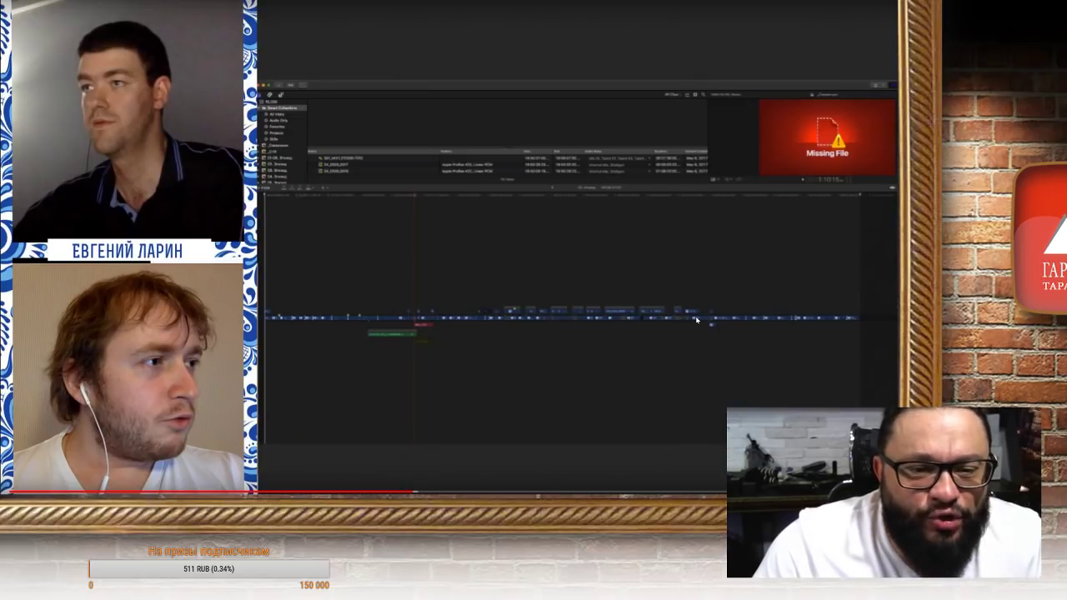
Exit full screen so the interview returns to the browser window
{"action": "key", "text": "Escape"}
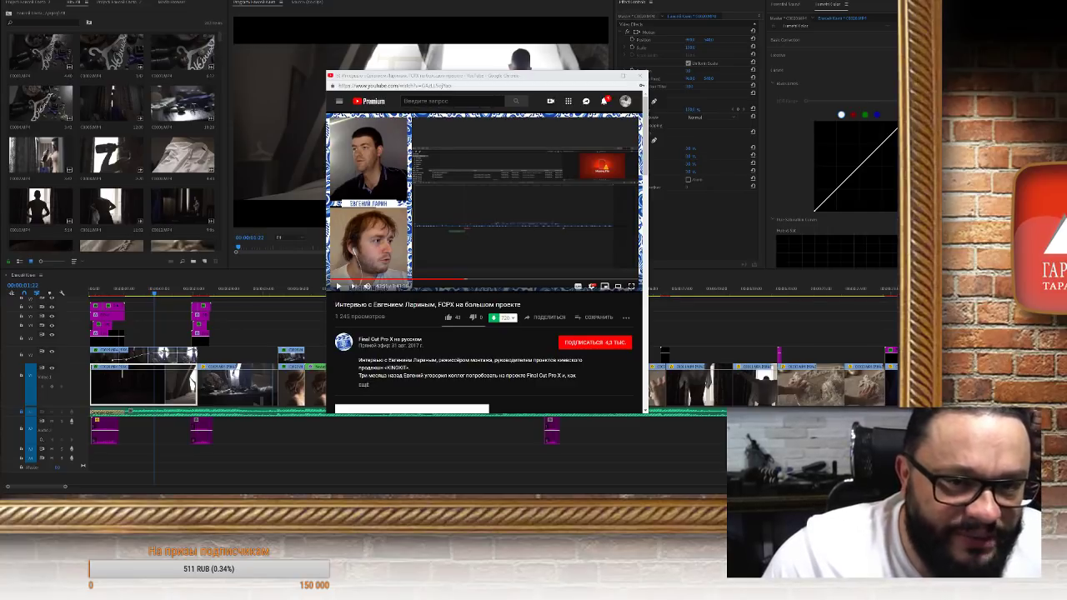
Seek the interview past 1:02:06 and switch it back to full screen
{"action": "mouse_move", "coordinate": [545, 77]}
{"action": "left_mouse_down"}
{"action": "mouse_move", "coordinate": [533, 75]}
{"action": "mouse_move", "coordinate": [543, 77]}
{"action": "left_mouse_up"}
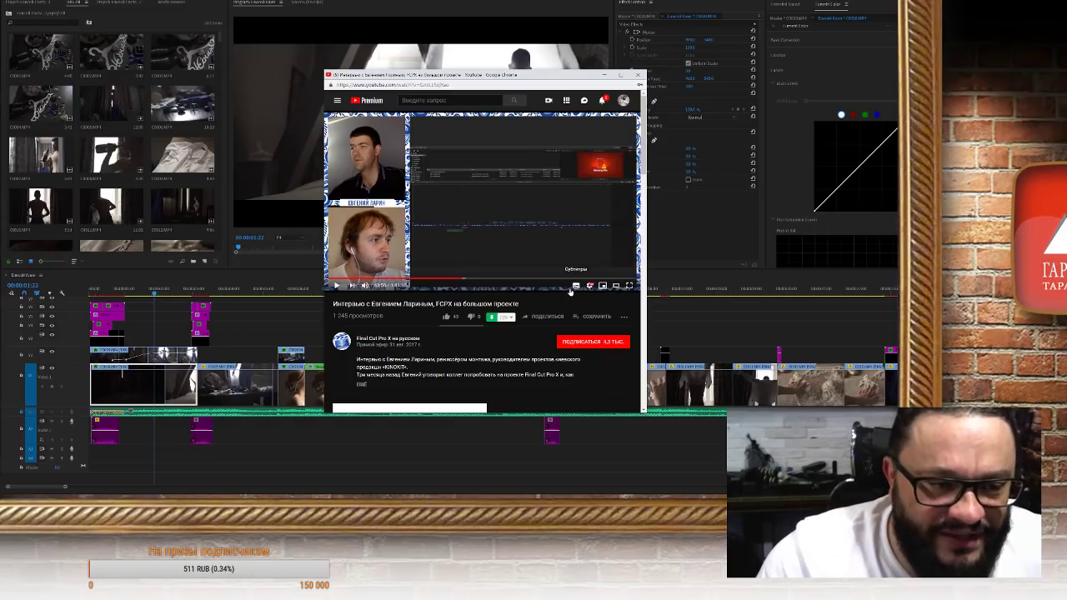
{"action": "left_click", "coordinate": [517, 281]}
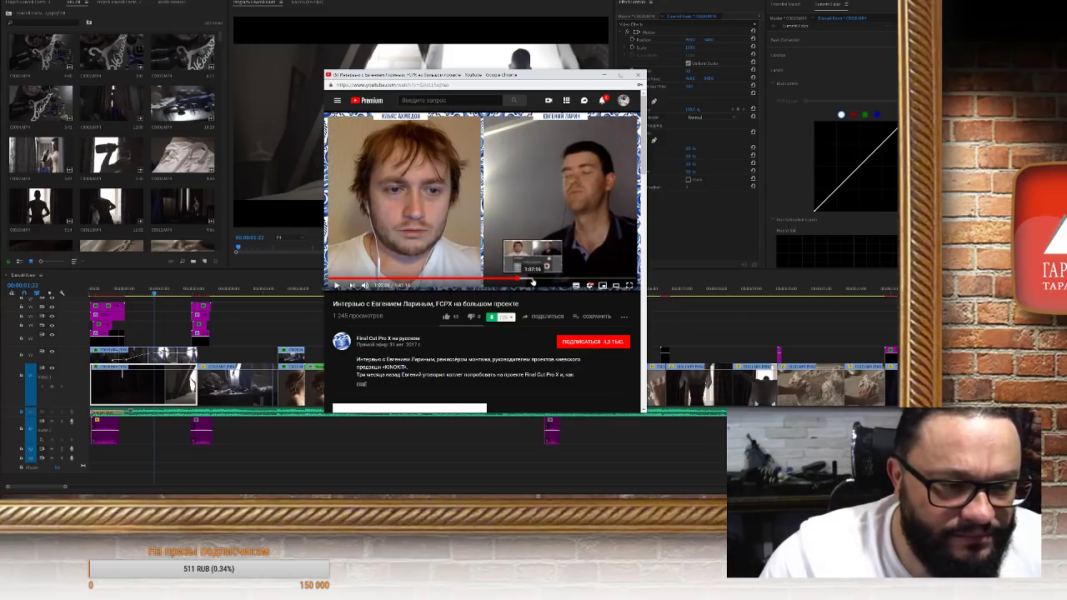
{"action": "scroll", "coordinate": [528, 342], "scroll_direction": "down", "scroll_amount": 1}
{"action": "scroll", "coordinate": [528, 343], "scroll_direction": "down", "scroll_amount": 1}
{"action": "scroll", "coordinate": [527, 342], "scroll_direction": "up", "scroll_amount": 2}
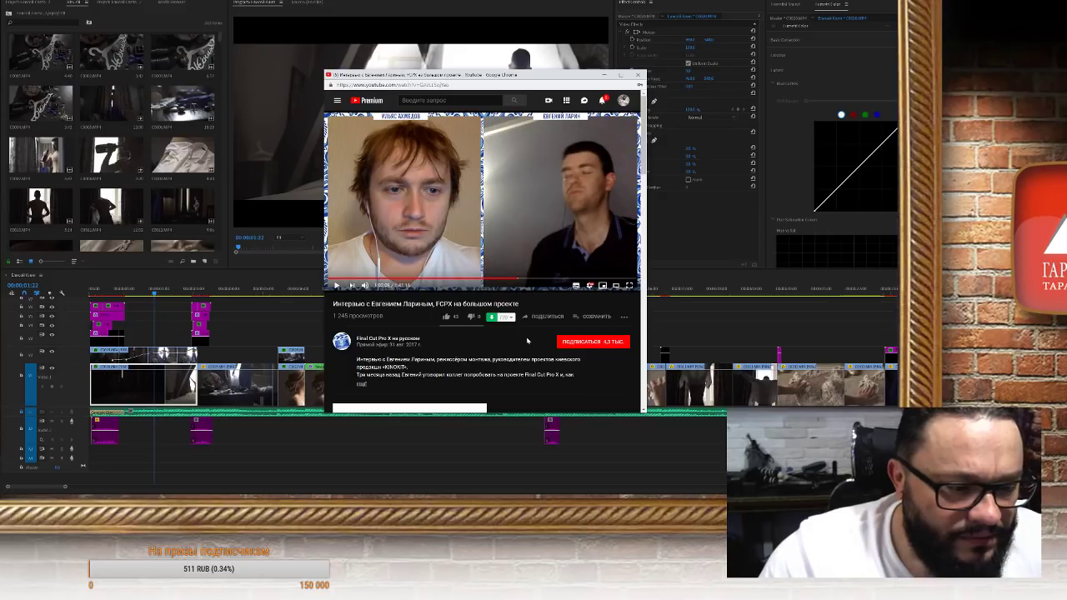
{"action": "left_click", "coordinate": [557, 281]}
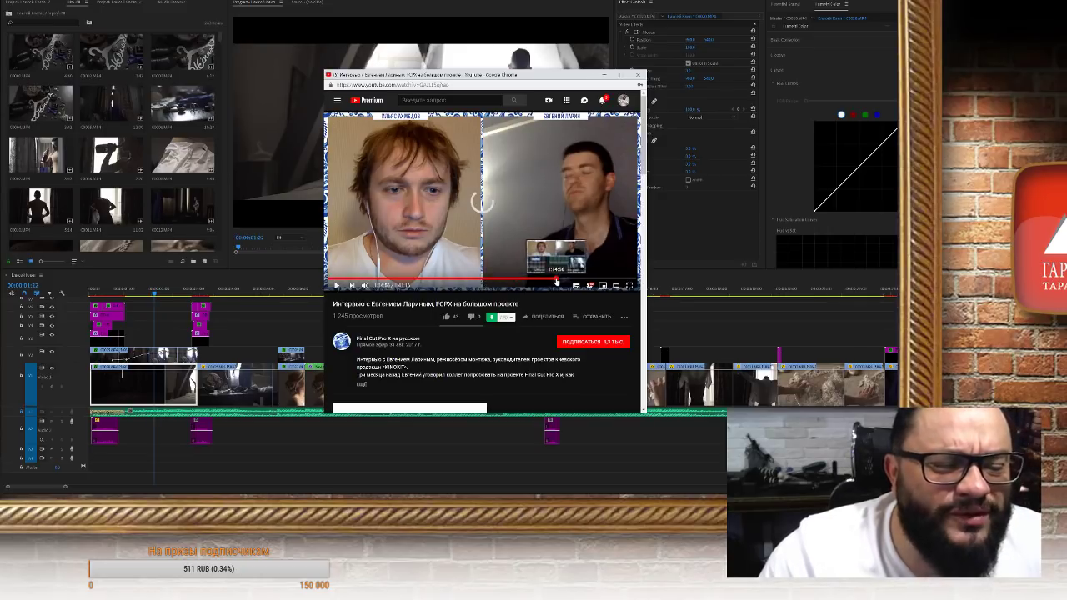
{"action": "left_click", "coordinate": [630, 286]}
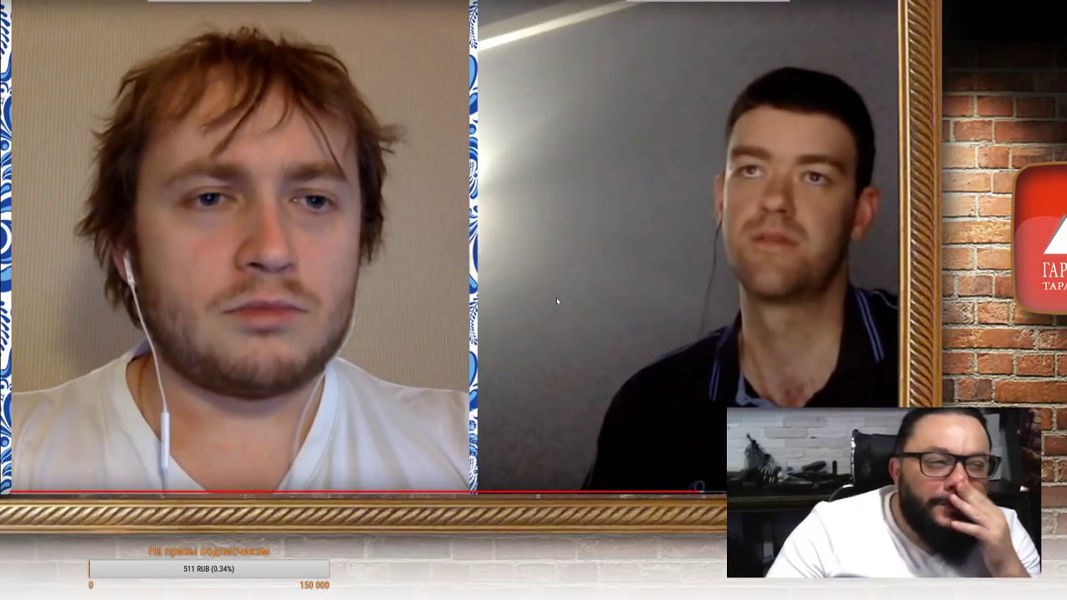
Exit full screen, returning the interview to its browser window
{"action": "key", "text": "Escape"}
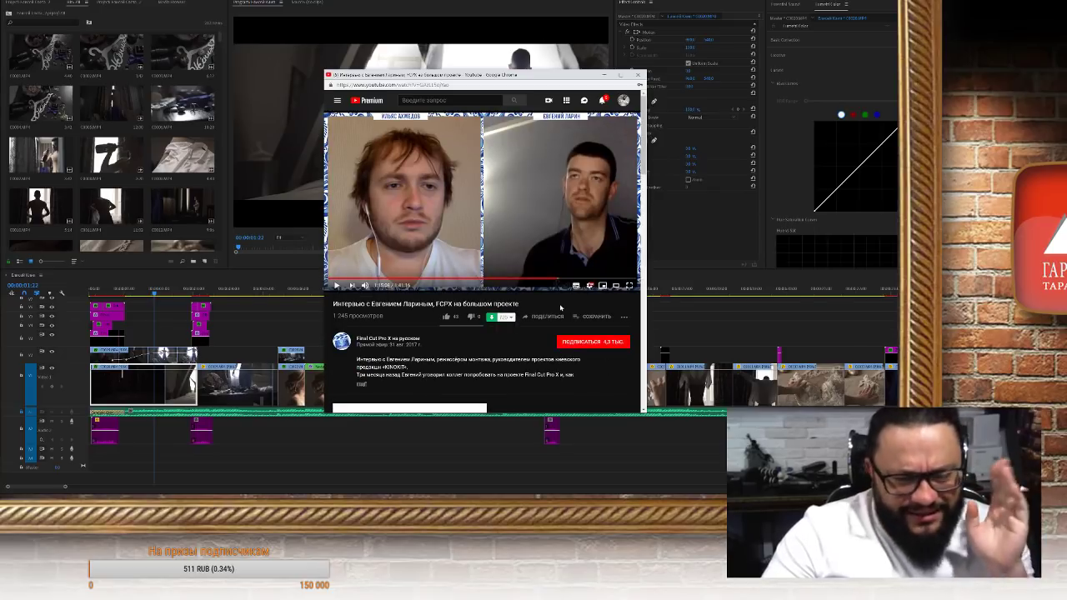
Switch back to the live chat page and resize its window narrower and taller
{"action": "key", "text": "alt+Left"}
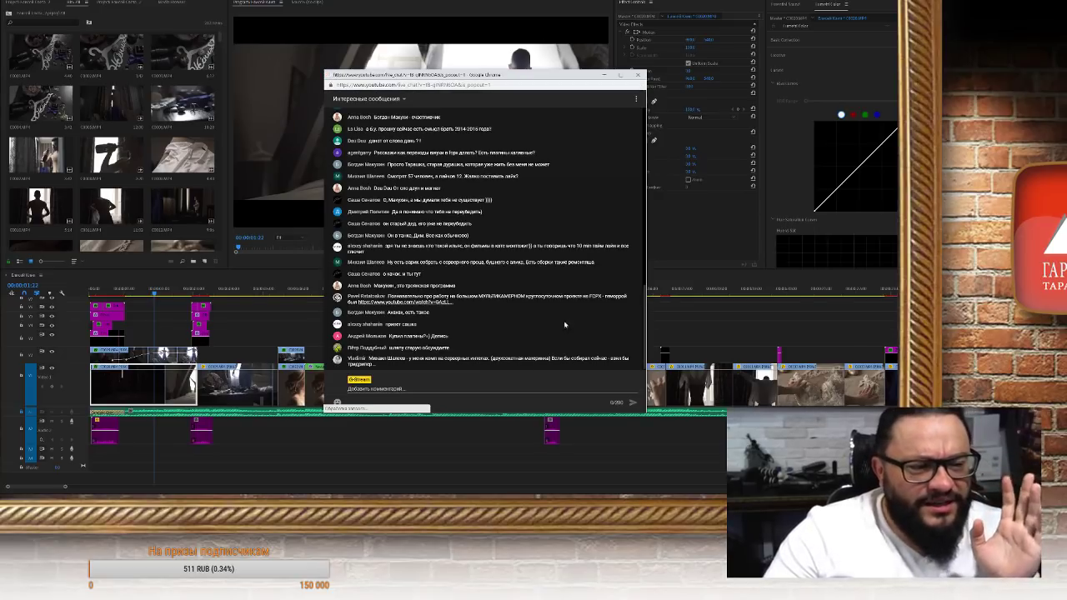
{"action": "left_click_drag", "start_coordinate": [645, 413], "coordinate": [617, 429]}
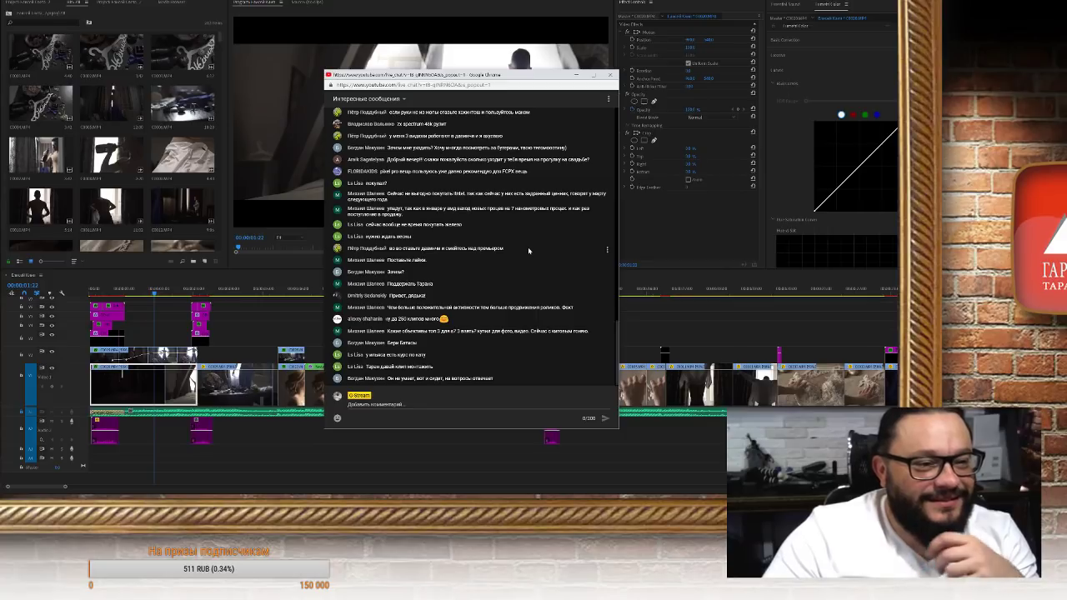
{"action": "scroll", "coordinate": [539, 272], "scroll_direction": "up", "scroll_amount": 1}
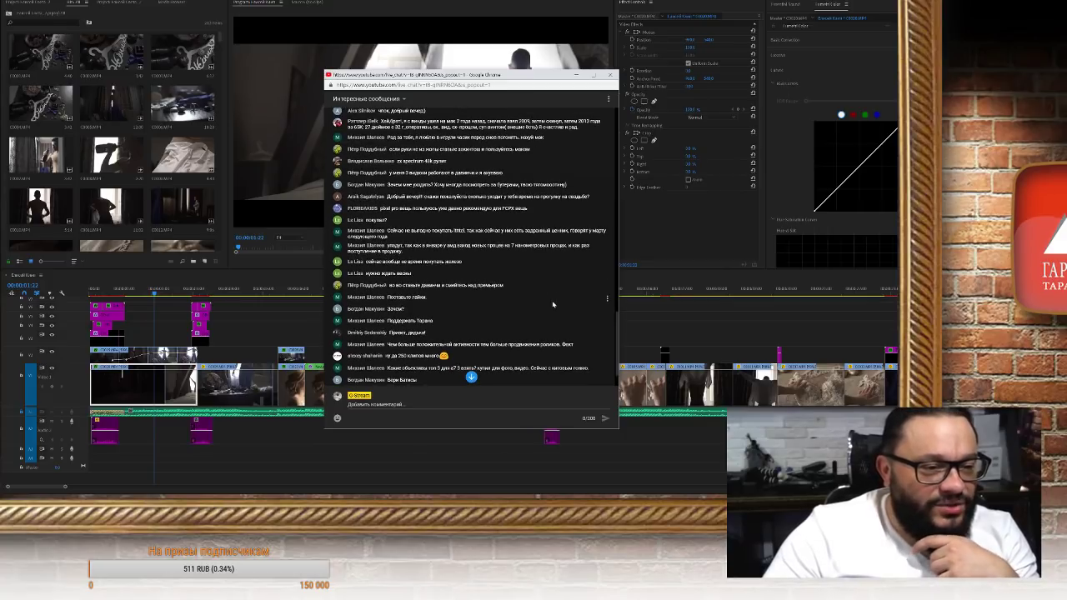
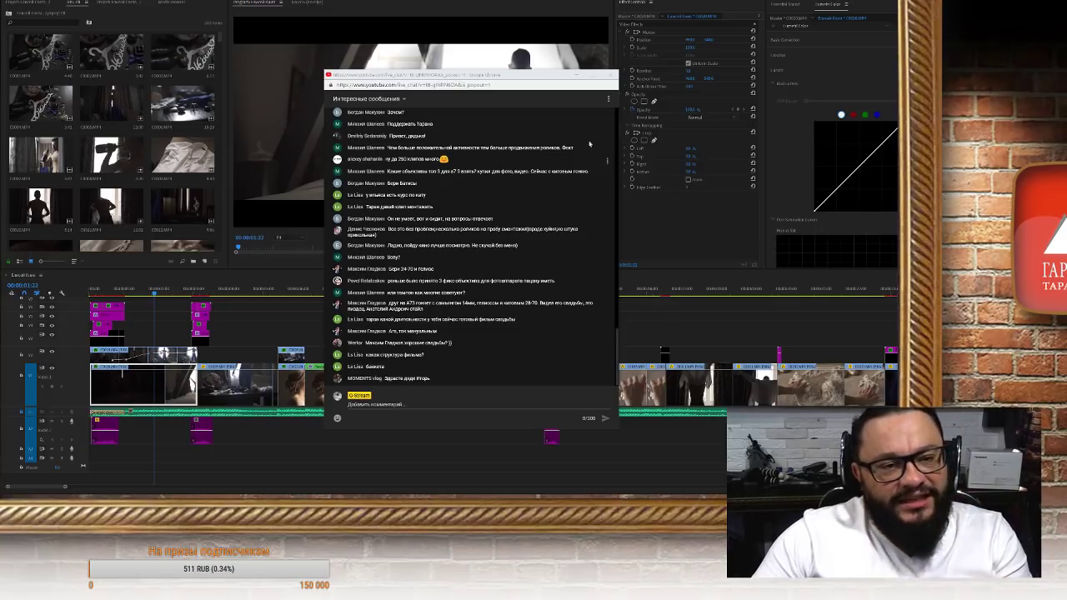
Close the live-chat popup, park the playhead at 00:00:04:00 and zoom the timeline out
{"action": "left_click", "coordinate": [577, 75]}
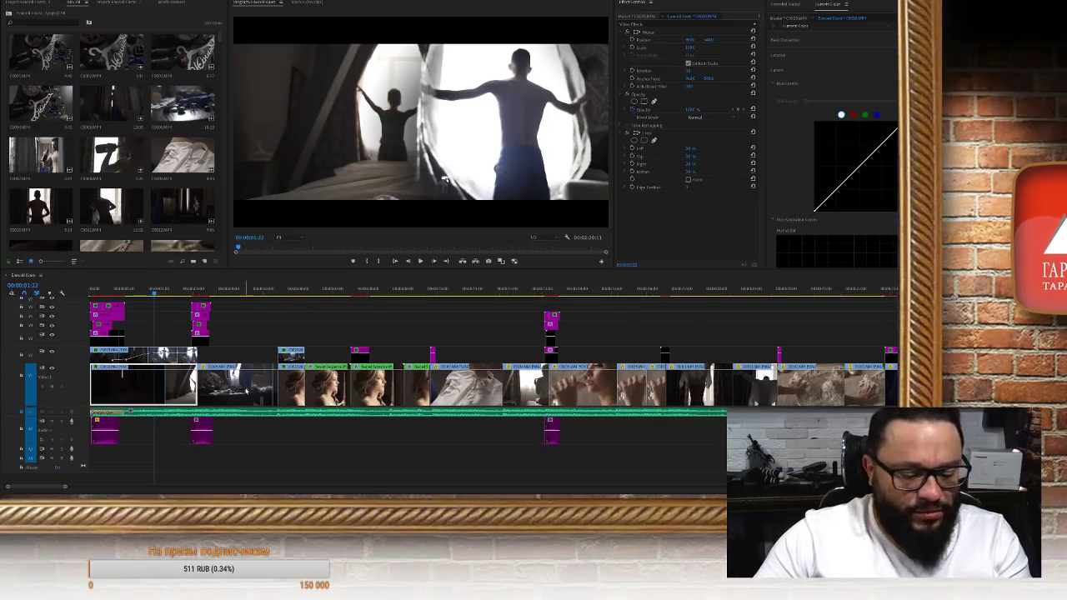
{"action": "left_click_drag", "start_coordinate": [153, 290], "coordinate": [102, 290]}
{"action": "left_click", "coordinate": [227, 290]}
{"action": "key", "text": "minus"}
{"action": "key", "text": "minus"}
{"action": "key", "text": "minus"}
{"action": "key", "text": "minus"}
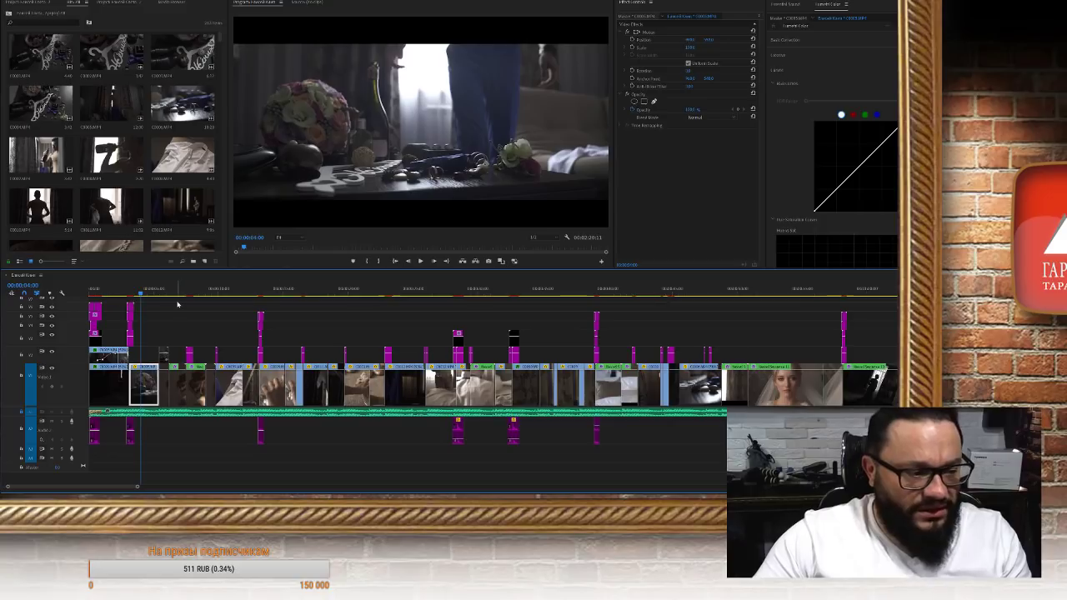
Jump through the edit to the bride close-up at 00:00:52:08 and play from there
{"action": "left_click", "coordinate": [290, 290]}
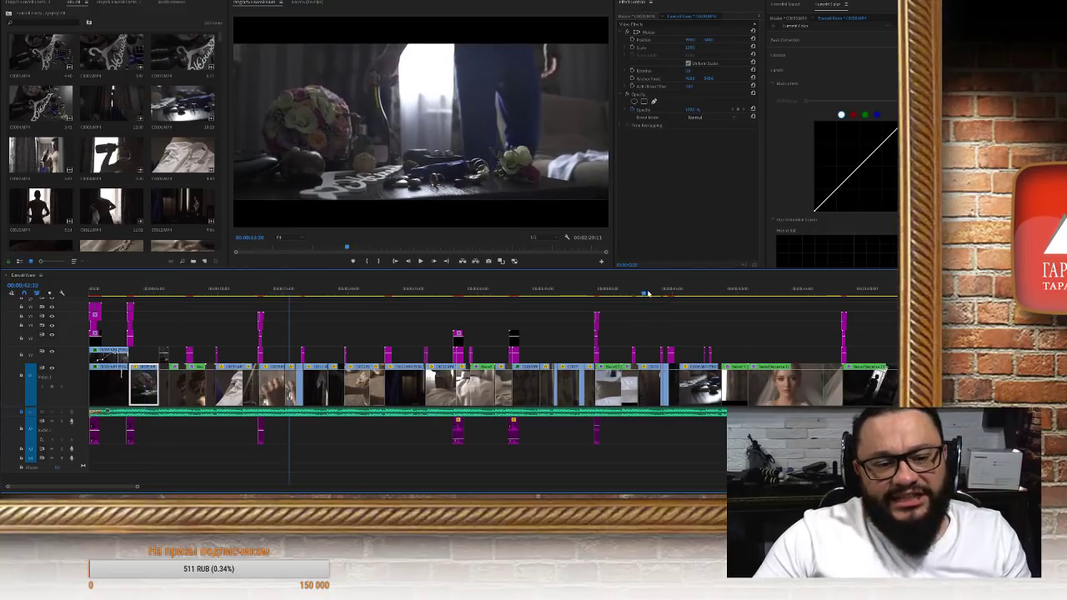
{"action": "left_click", "coordinate": [648, 291]}
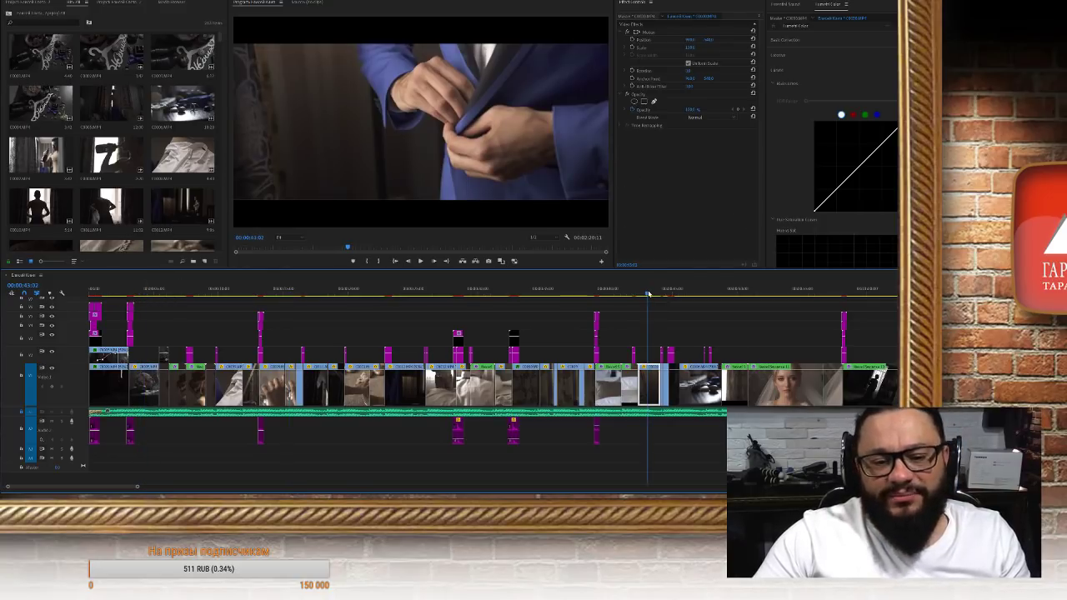
{"action": "left_click", "coordinate": [768, 295]}
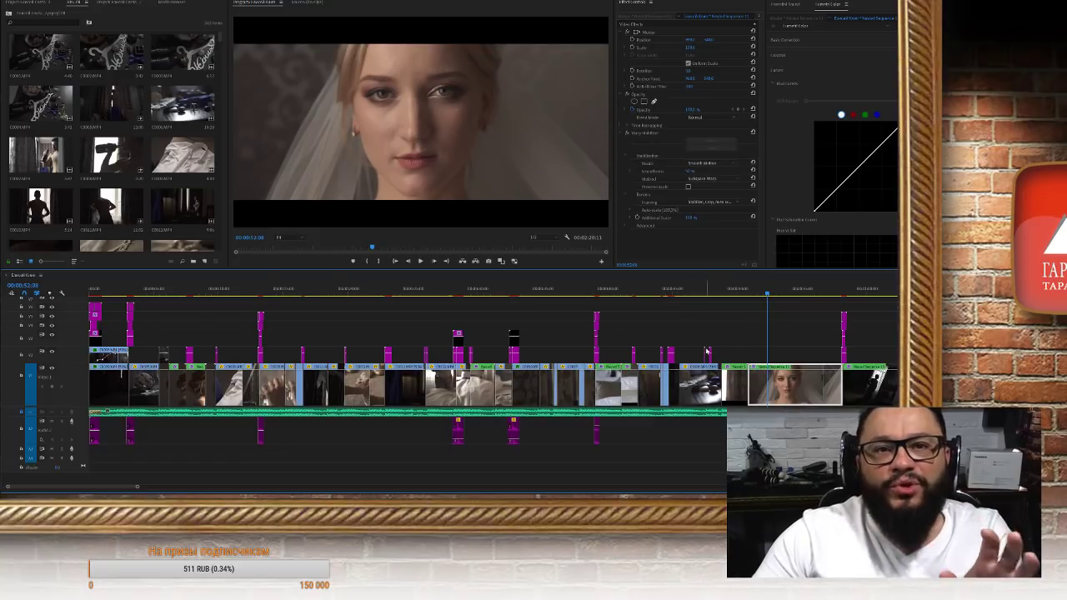
{"action": "scroll", "coordinate": [706, 351], "scroll_direction": "right", "scroll_amount": 3}
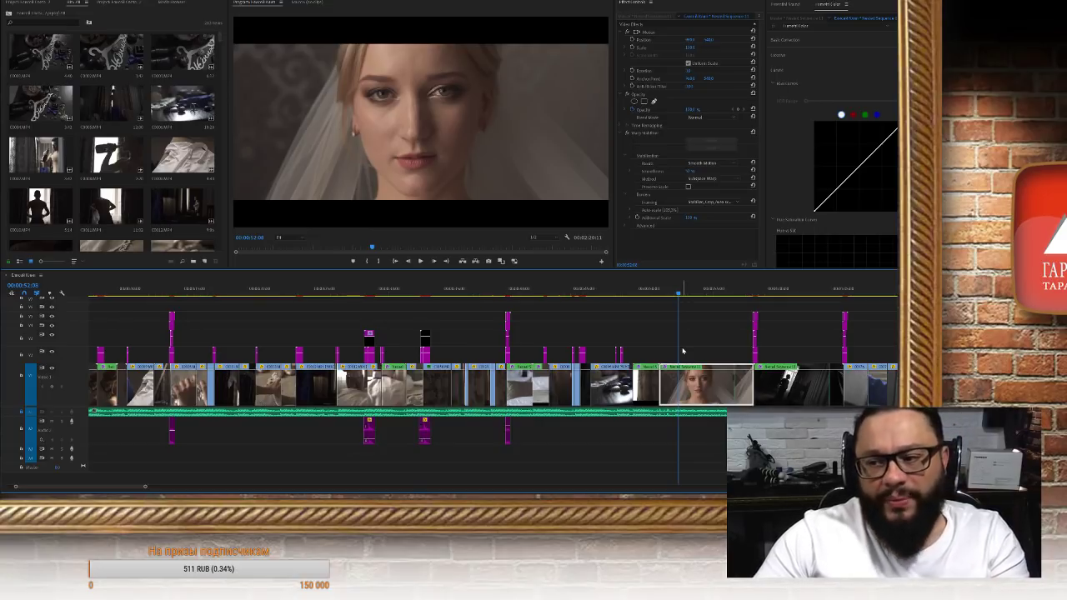
{"action": "scroll", "coordinate": [773, 383], "scroll_direction": "right", "scroll_amount": 4}
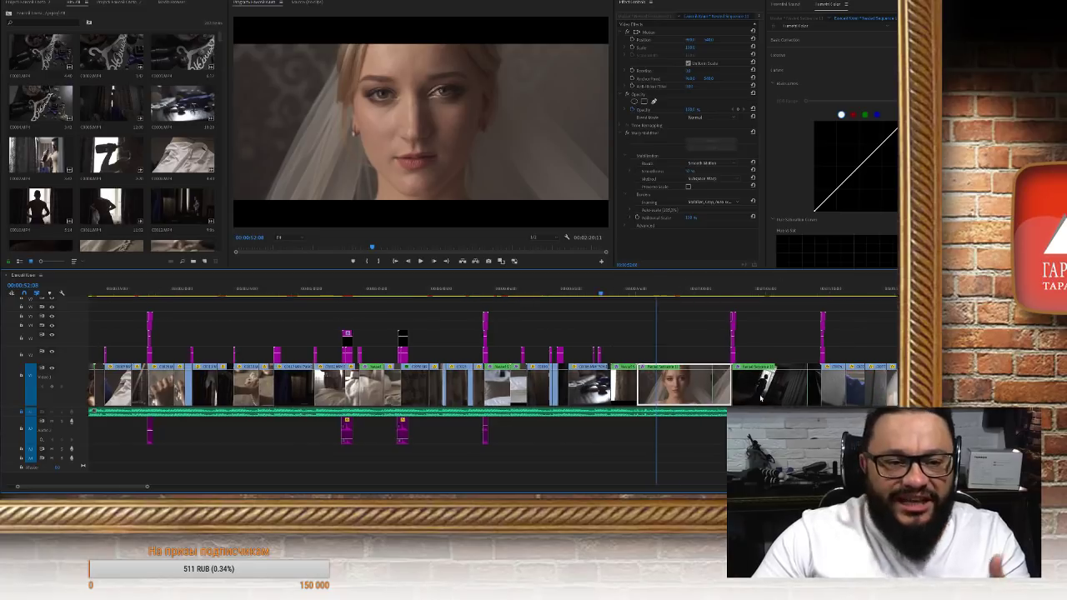
{"action": "scroll", "coordinate": [728, 401], "scroll_direction": "right", "scroll_amount": 2}
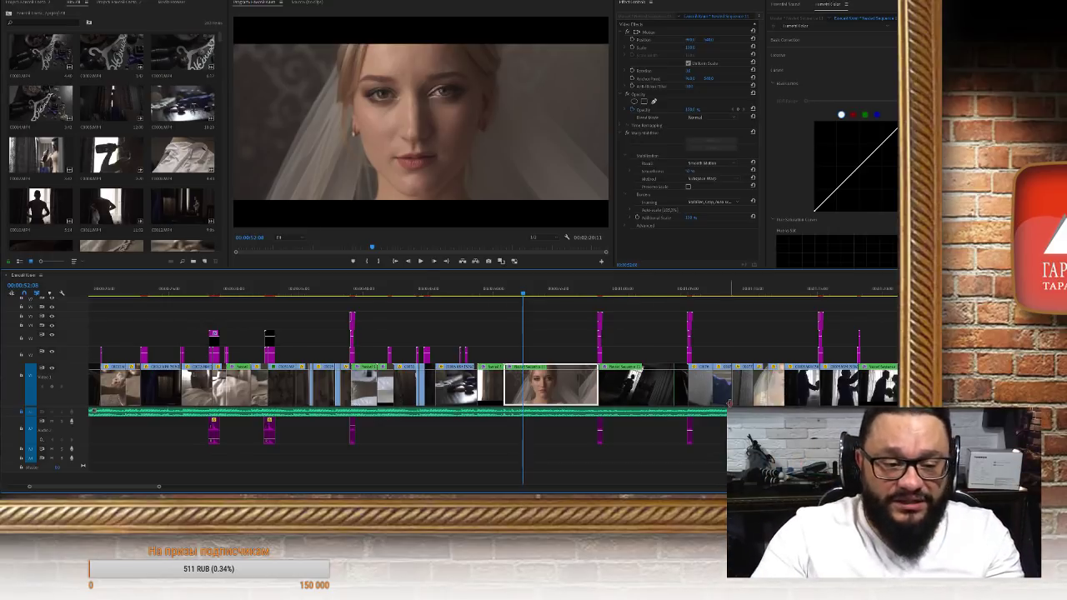
{"action": "scroll", "coordinate": [577, 451], "scroll_direction": "right", "scroll_amount": 2}
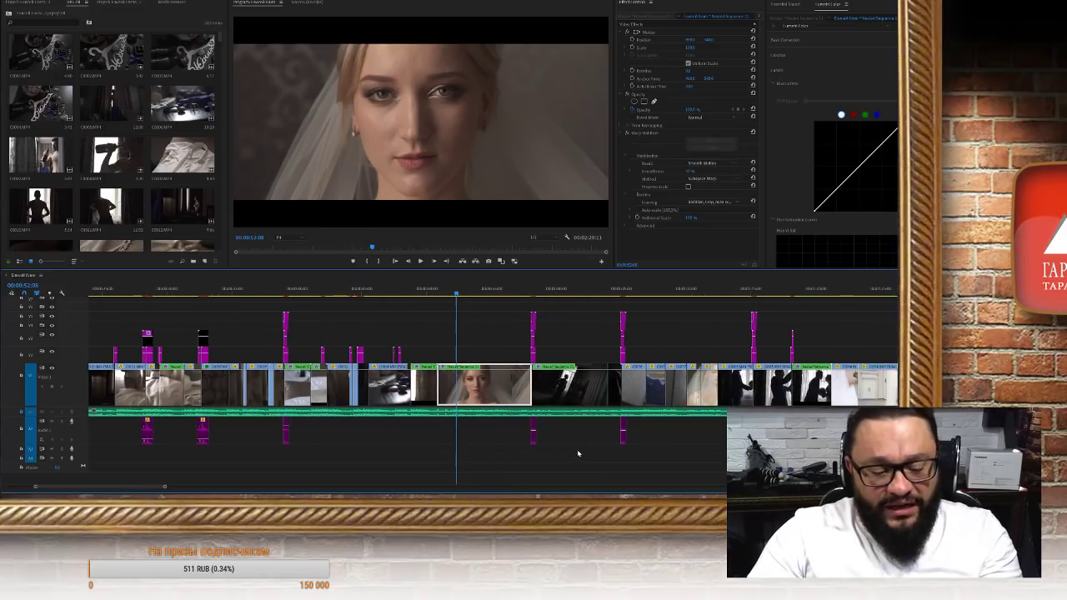
{"action": "key", "text": "space"}
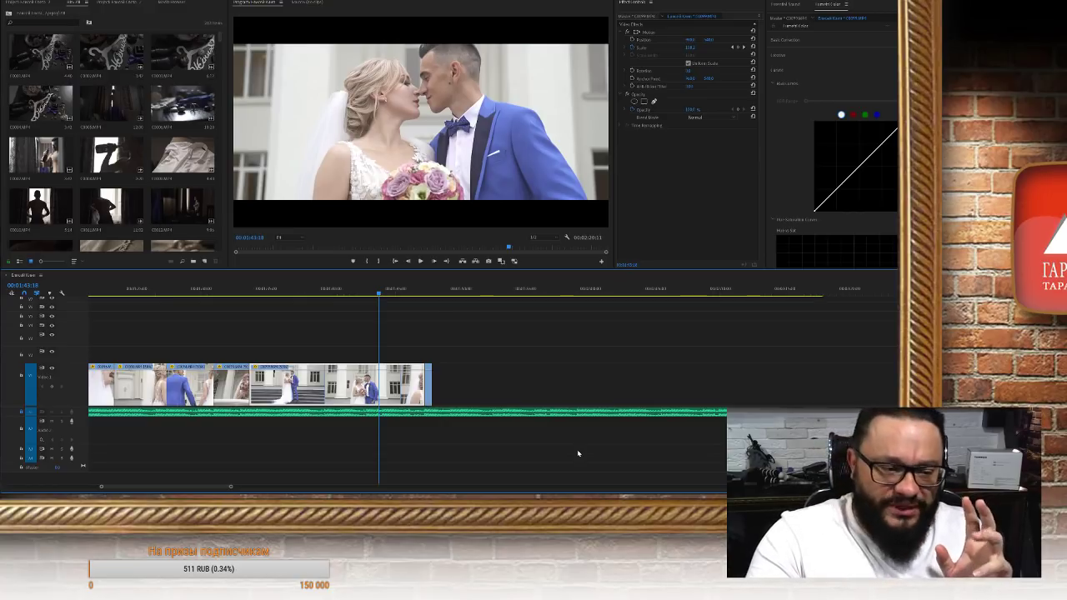
{"action": "left_click", "coordinate": [288, 289]}
{"action": "left_click", "coordinate": [256, 289]}
{"action": "key", "text": "space"}
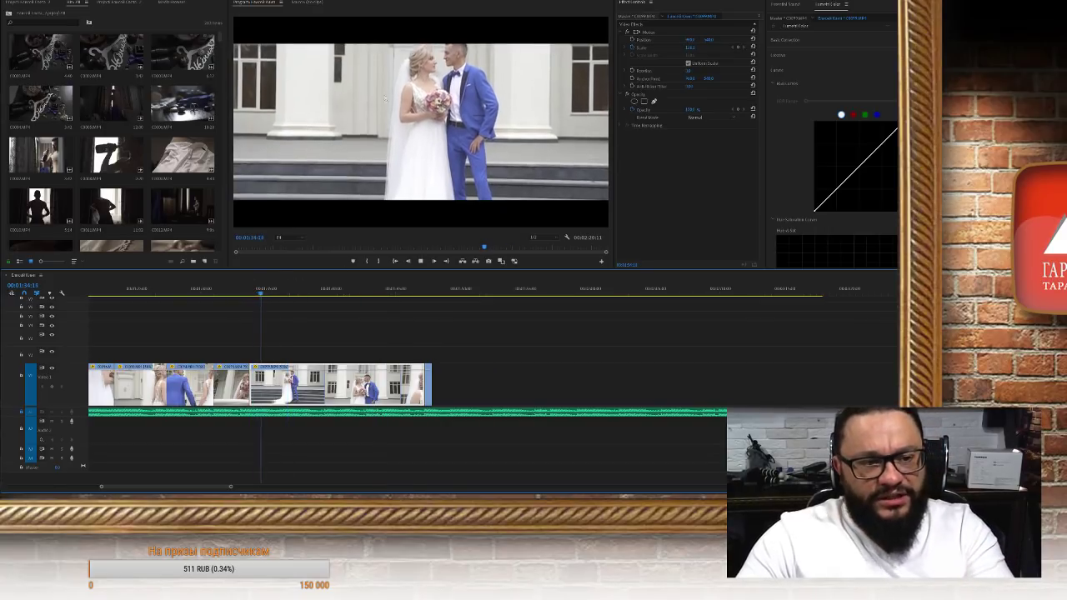
{"action": "key", "text": "space"}
{"action": "key", "text": "j"}
{"action": "key", "text": "j"}
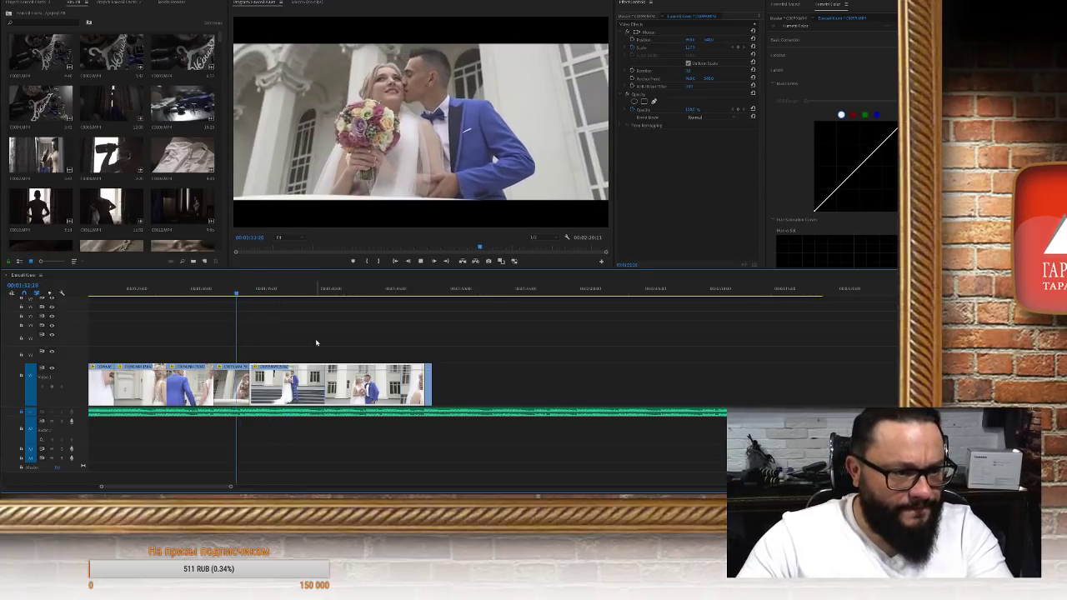
{"action": "key", "text": "space"}
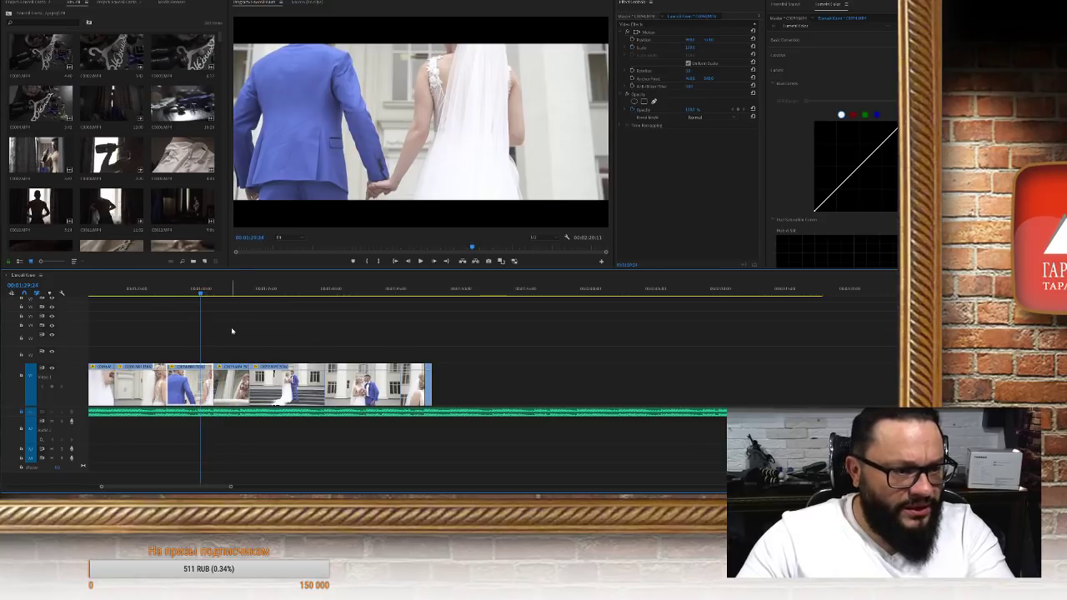
{"action": "scroll", "coordinate": [301, 346], "scroll_direction": "left", "scroll_amount": 3}
{"action": "left_click", "coordinate": [265, 289]}
Re-sort the project's clips from the Project panel sort menu
{"action": "scroll", "coordinate": [144, 171], "scroll_direction": "down", "scroll_amount": 3}
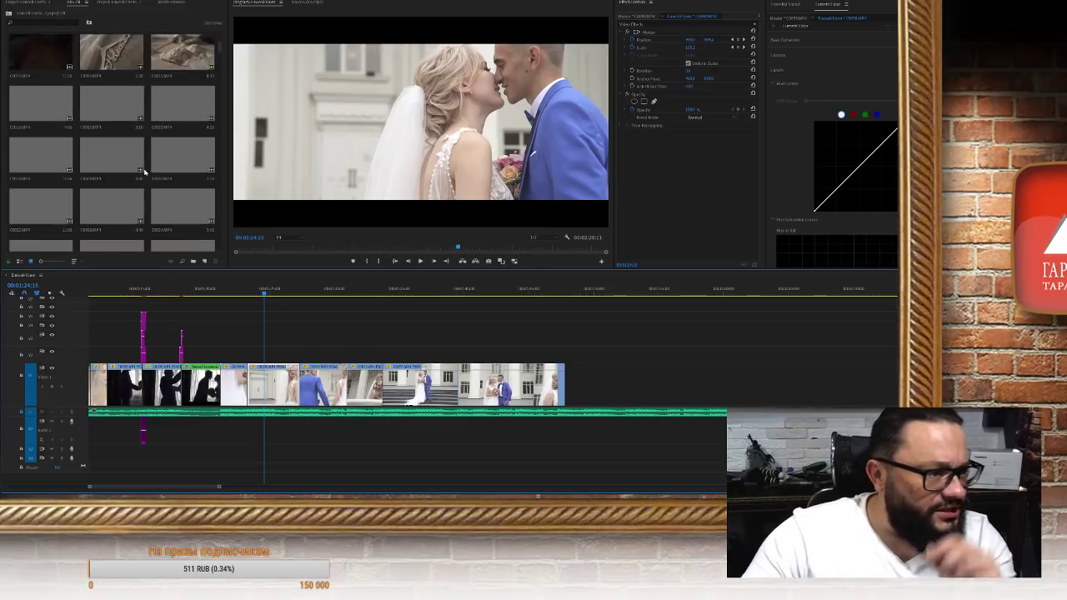
{"action": "left_click", "coordinate": [73, 261]}
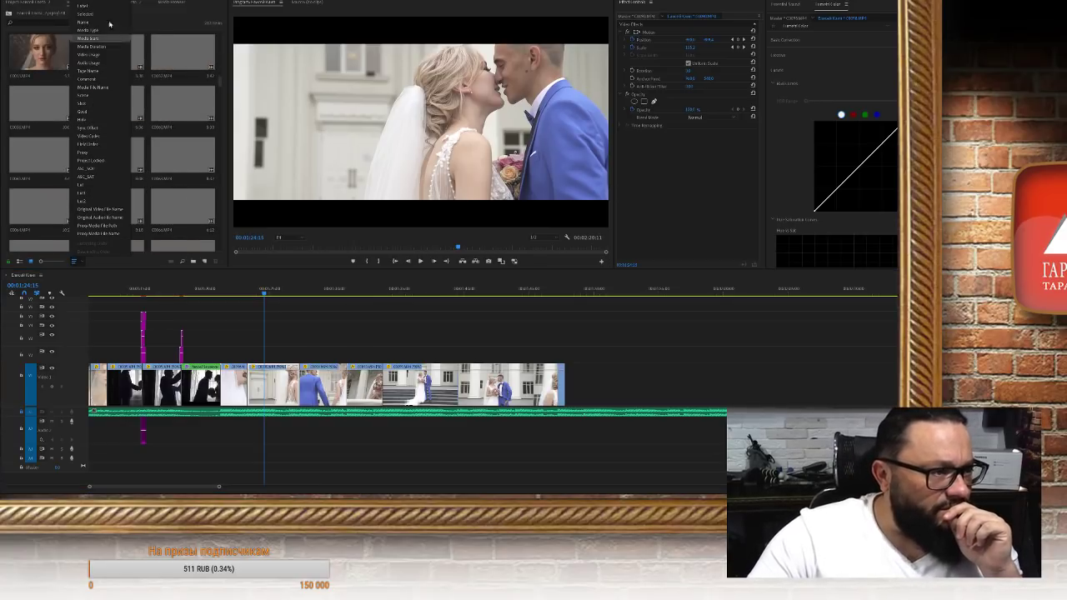
{"action": "left_click", "coordinate": [109, 23]}
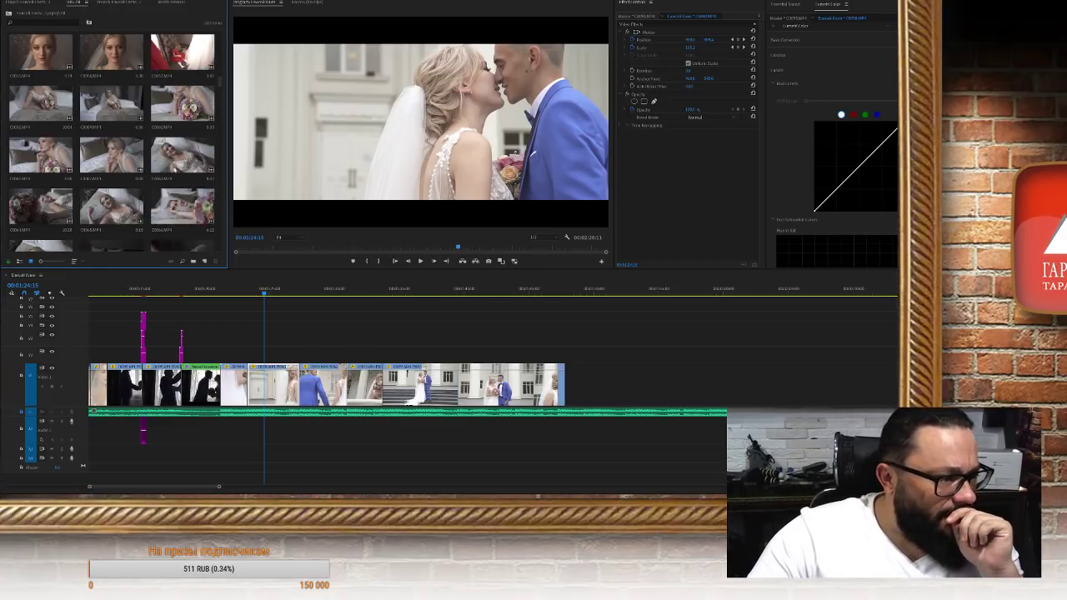
Load the guests clip in the Source Monitor and scrub back to an earlier moment
{"action": "scroll", "coordinate": [181, 186], "scroll_direction": "down", "scroll_amount": 3}
{"action": "scroll", "coordinate": [180, 191], "scroll_direction": "down", "scroll_amount": 3}
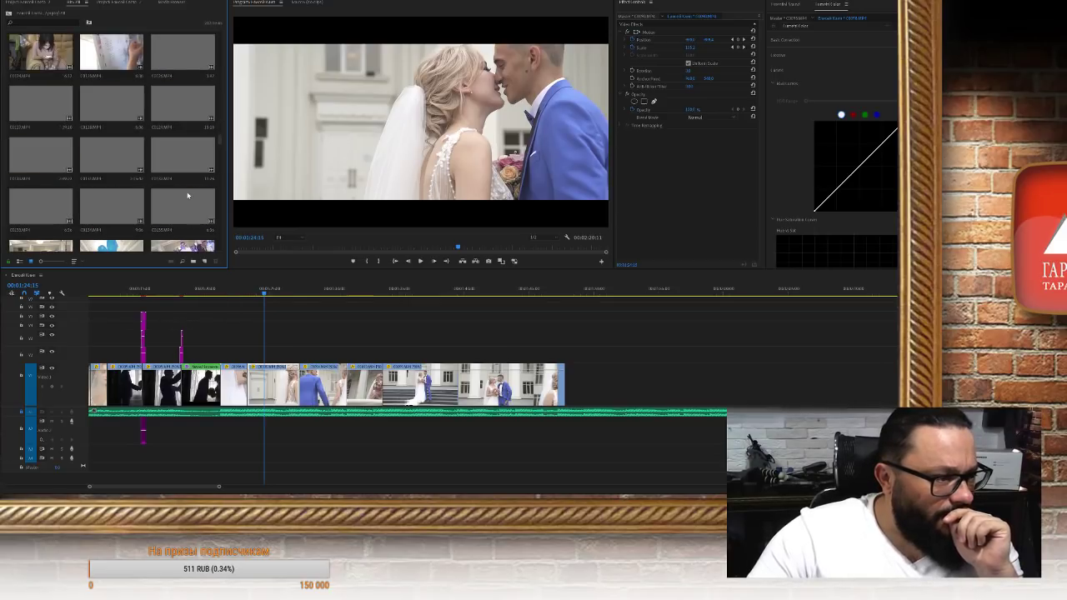
{"action": "scroll", "coordinate": [188, 195], "scroll_direction": "down", "scroll_amount": 2}
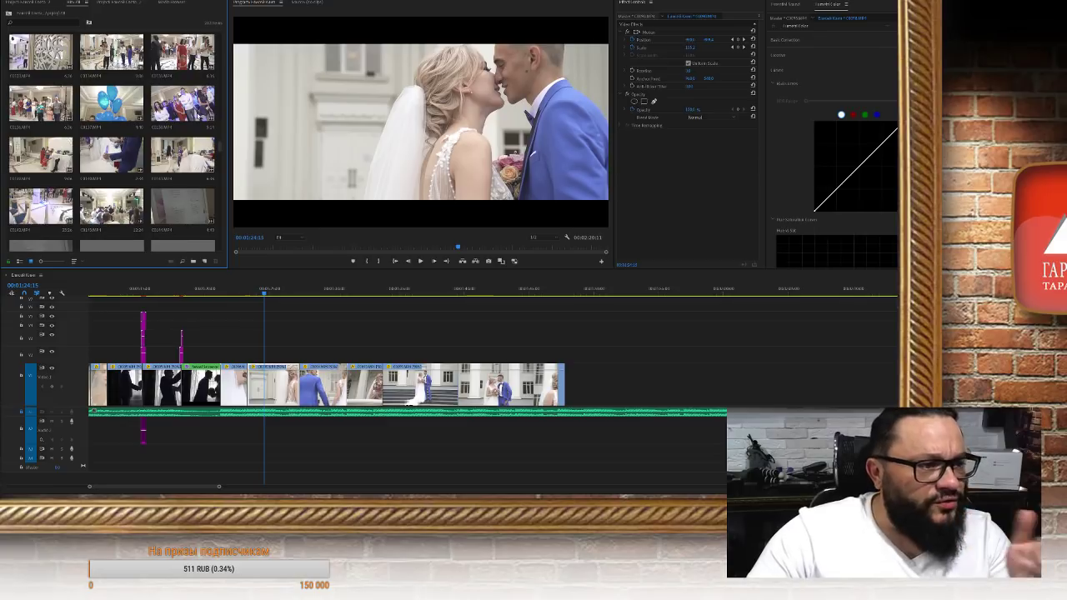
{"action": "double_click", "coordinate": [182, 104]}
{"action": "left_click", "coordinate": [275, 248]}
Preview the guests clip, then play the banquet hall head-table clip in the Source Monitor
{"action": "key", "text": "space"}
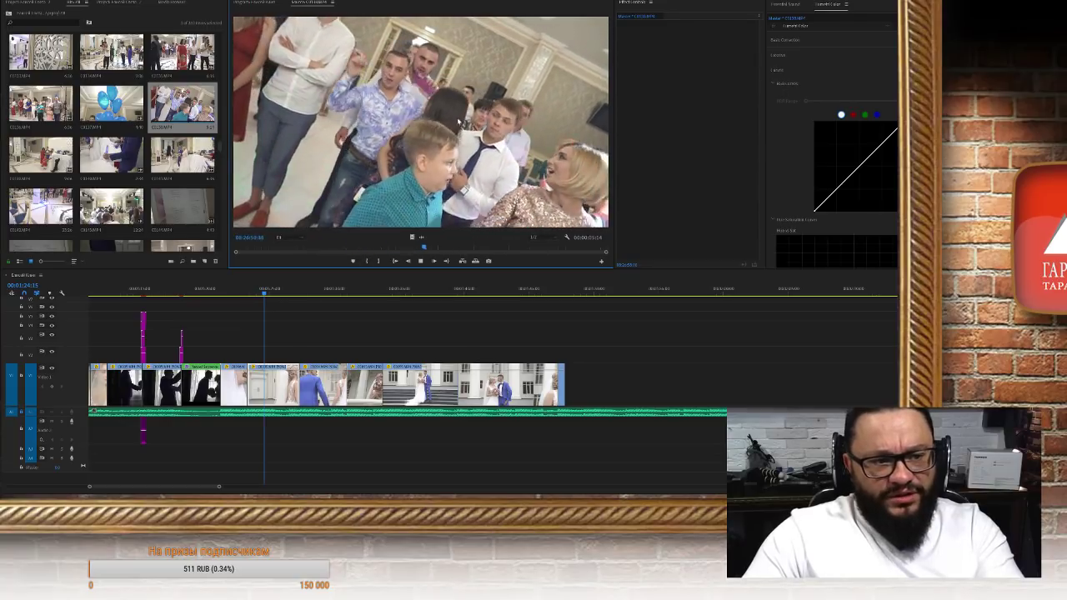
{"action": "key", "text": "space"}
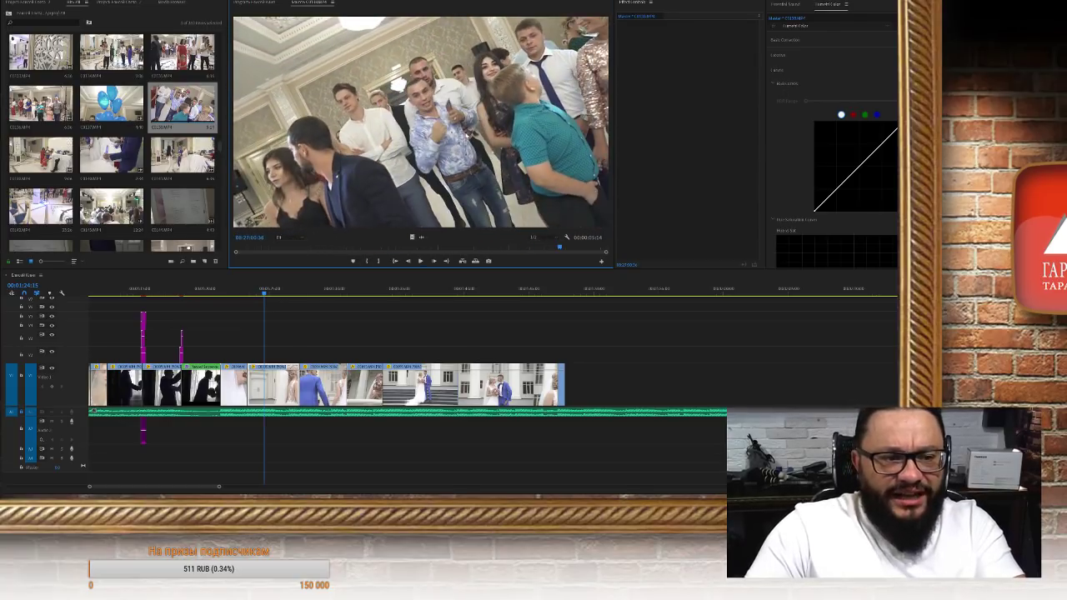
{"action": "scroll", "coordinate": [199, 179], "scroll_direction": "up", "scroll_amount": 3}
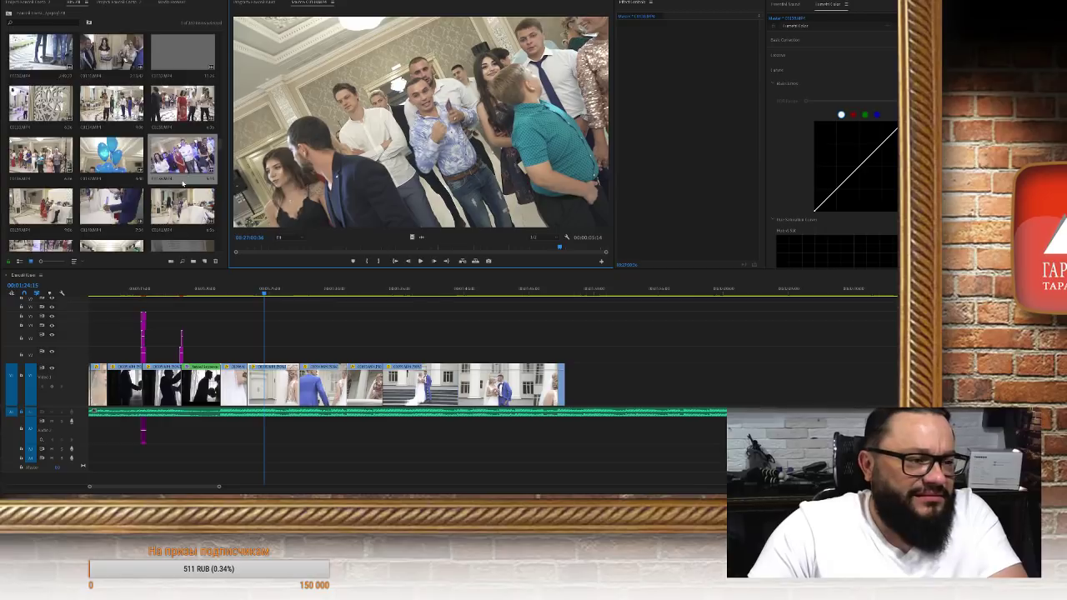
{"action": "scroll", "coordinate": [111, 142], "scroll_direction": "up", "scroll_amount": 4}
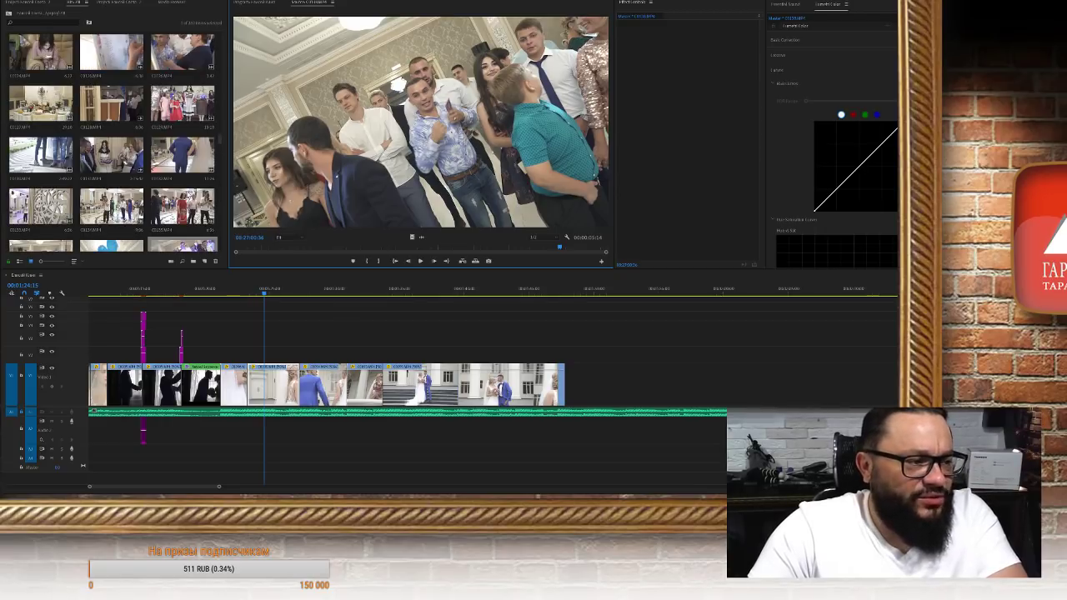
{"action": "scroll", "coordinate": [189, 195], "scroll_direction": "up", "scroll_amount": 4}
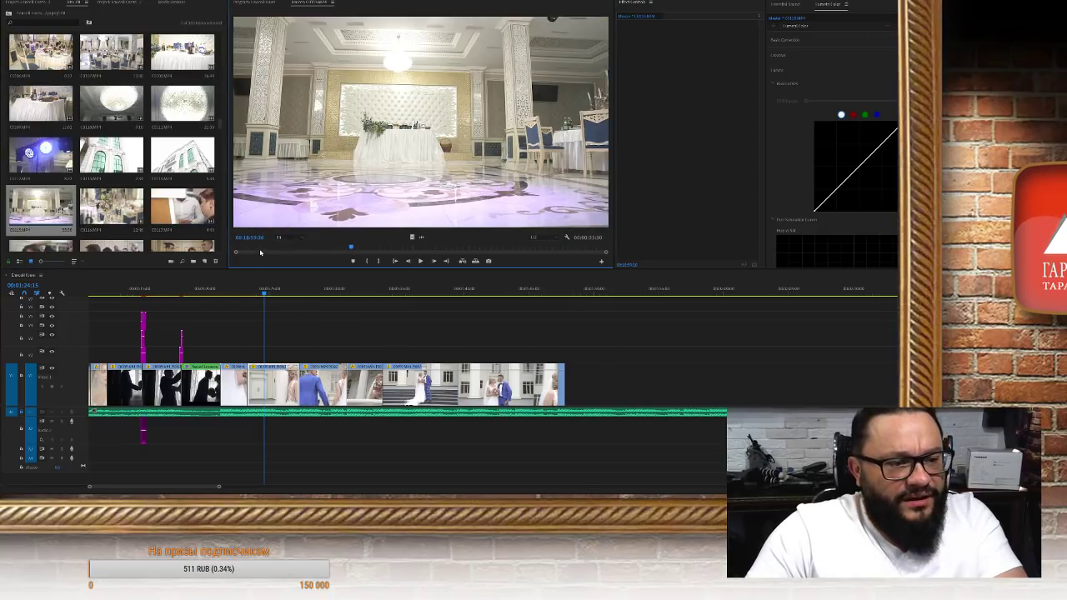
{"action": "key", "text": "space"}
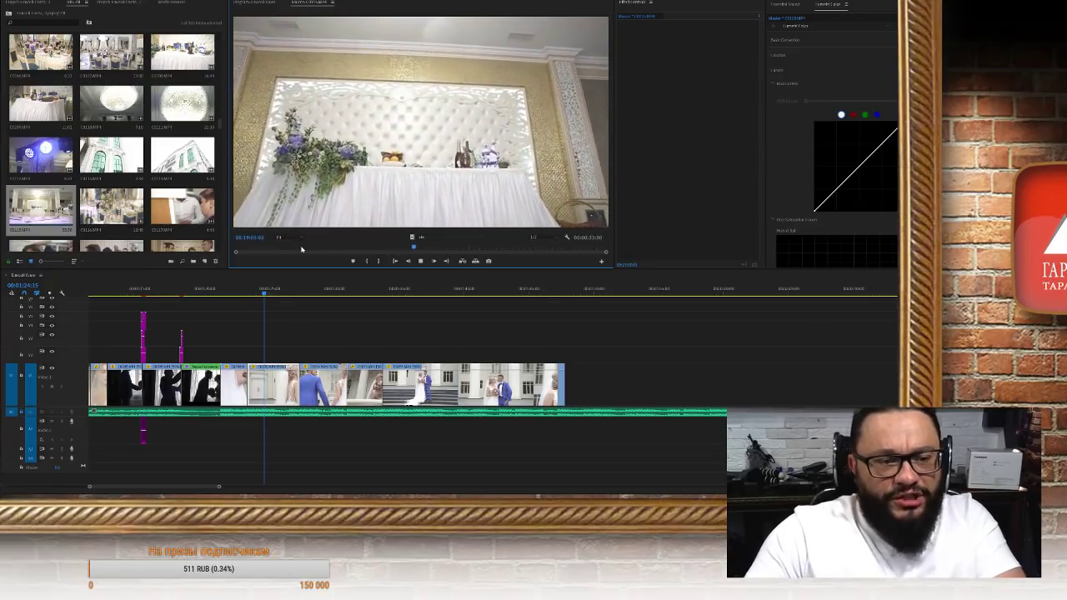
{"action": "key", "text": "space"}
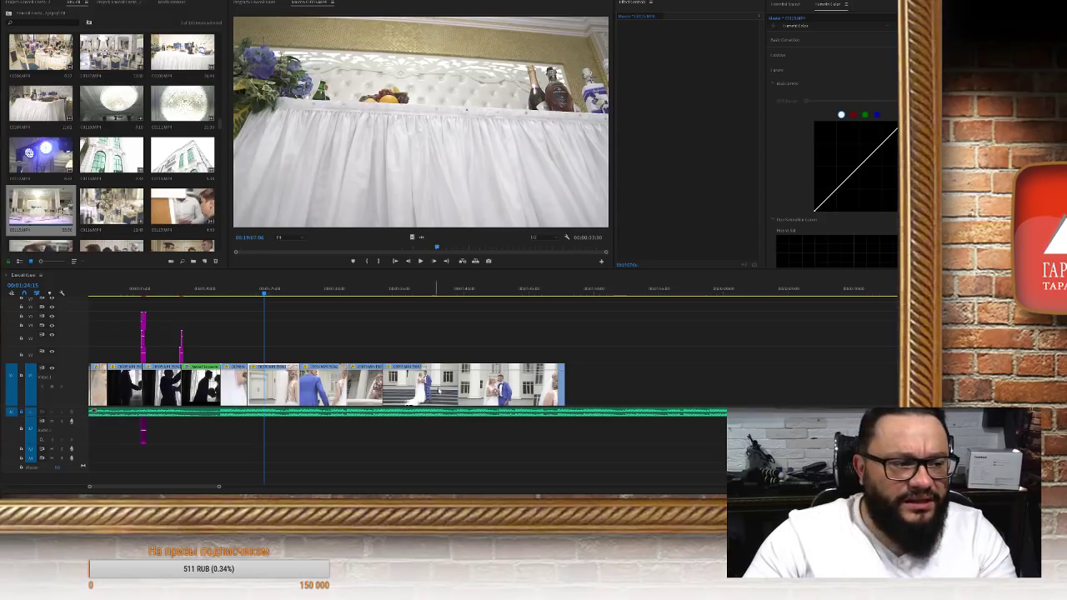
{"action": "left_click", "coordinate": [181, 154]}
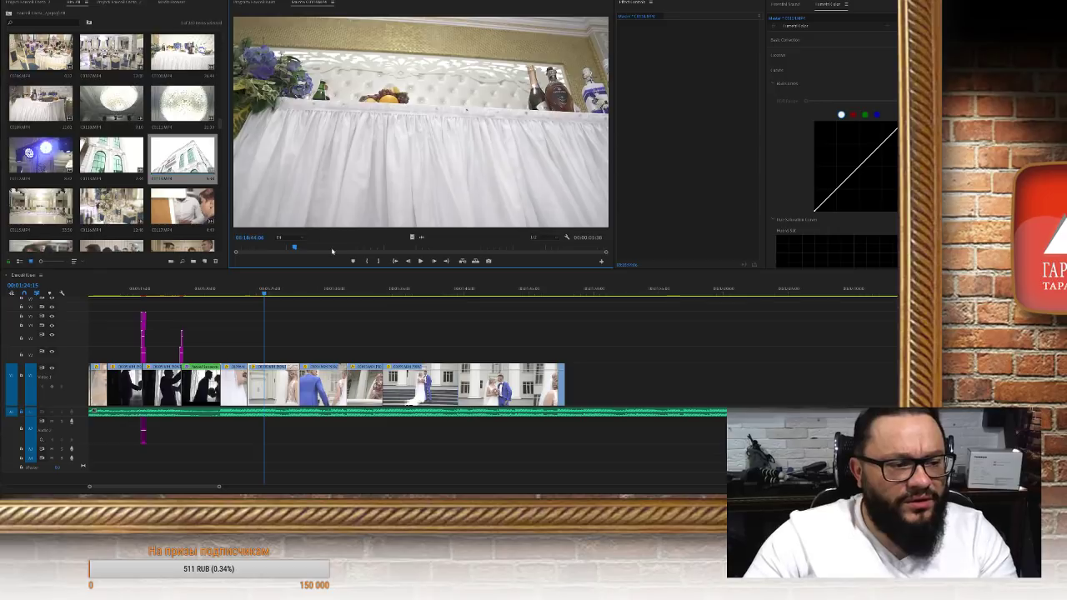
{"action": "left_click_drag", "start_coordinate": [255, 248], "coordinate": [556, 247]}
{"action": "left_click", "coordinate": [63, 125]}
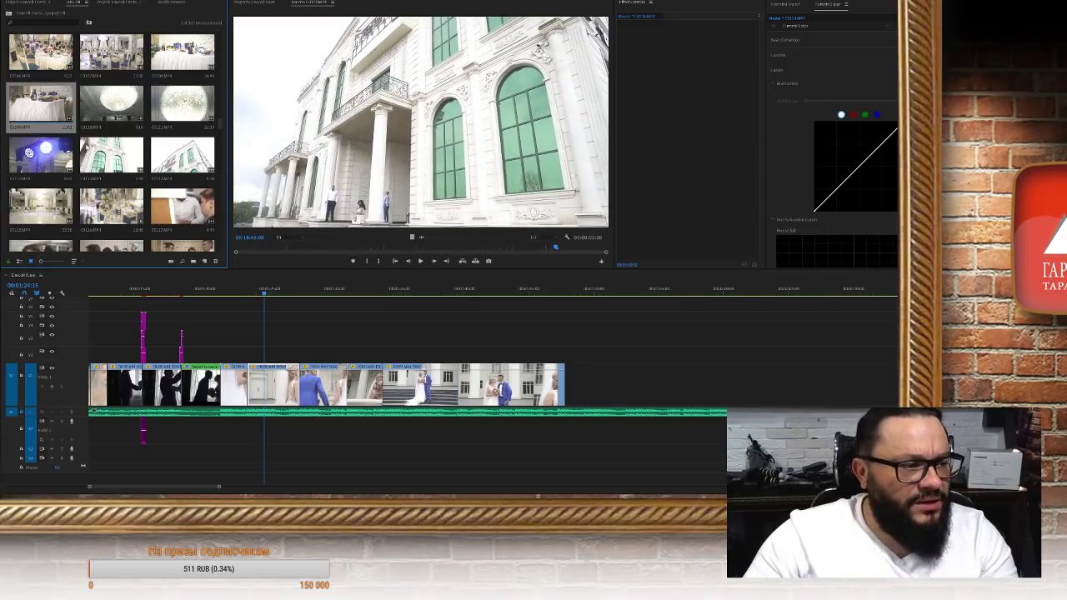
{"action": "left_click", "coordinate": [111, 154]}
{"action": "left_click_drag", "start_coordinate": [242, 248], "coordinate": [485, 248]}
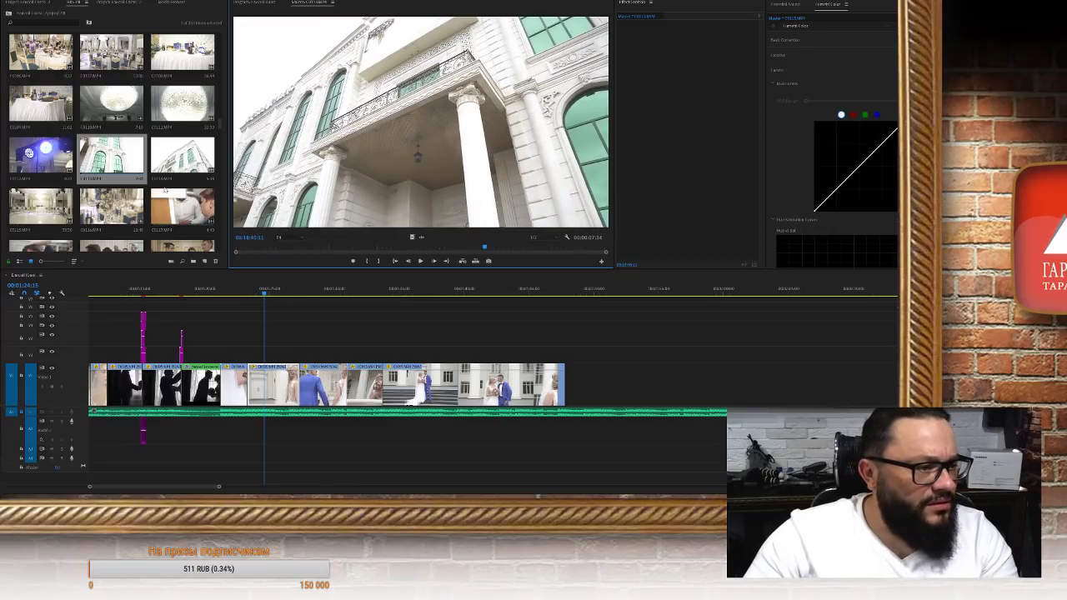
{"action": "scroll", "coordinate": [165, 190], "scroll_direction": "down", "scroll_amount": 1}
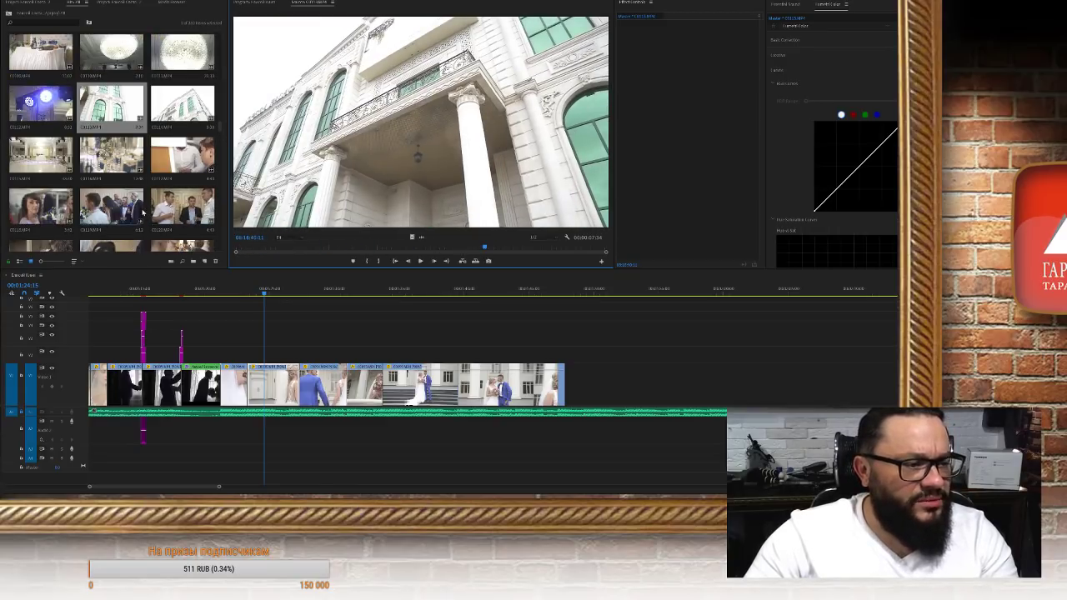
{"action": "scroll", "coordinate": [143, 214], "scroll_direction": "up", "scroll_amount": 5}
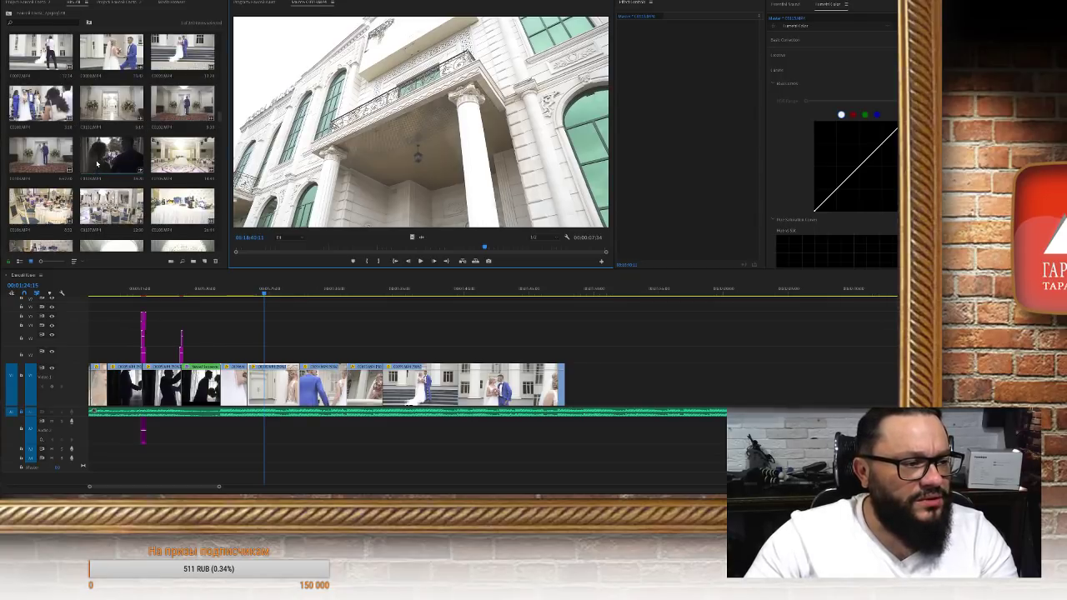
{"action": "double_click", "coordinate": [40, 154]}
{"action": "left_click_drag", "start_coordinate": [264, 247], "coordinate": [237, 243]}
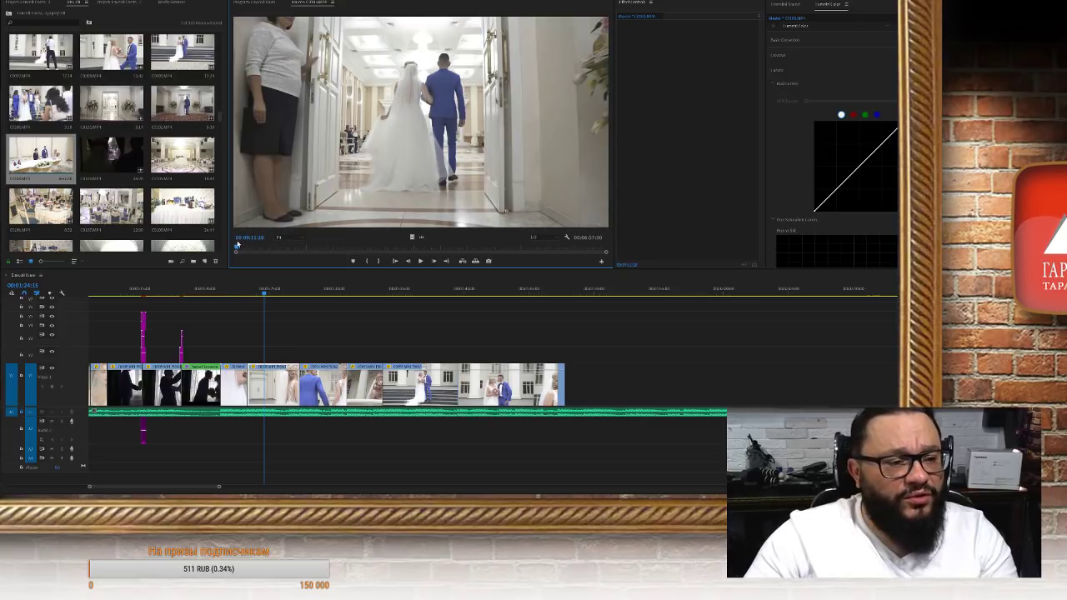
{"action": "left_click", "coordinate": [399, 262]}
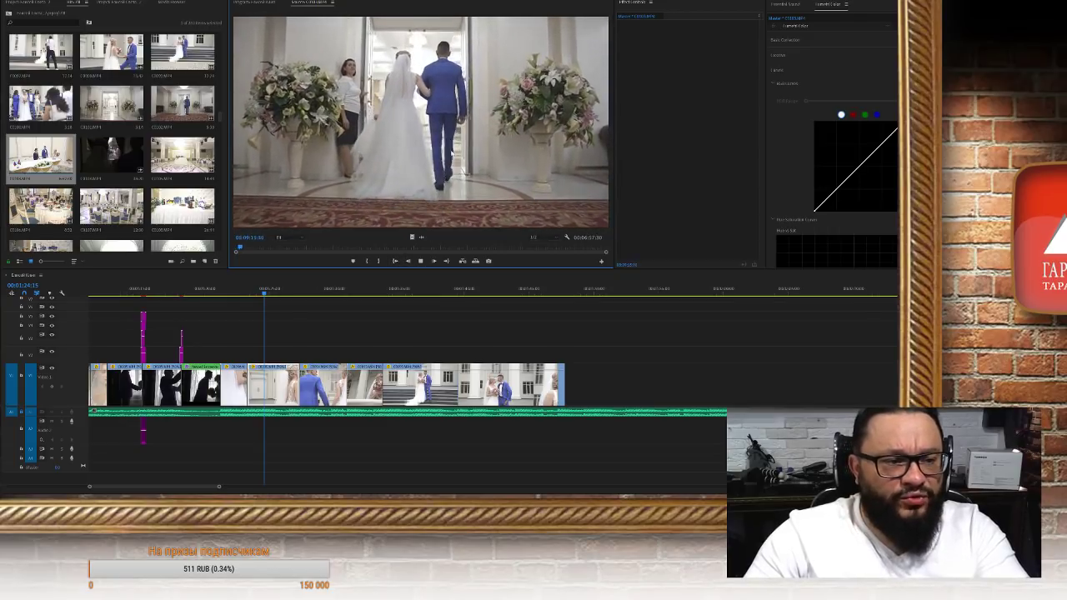
{"action": "key", "text": "space"}
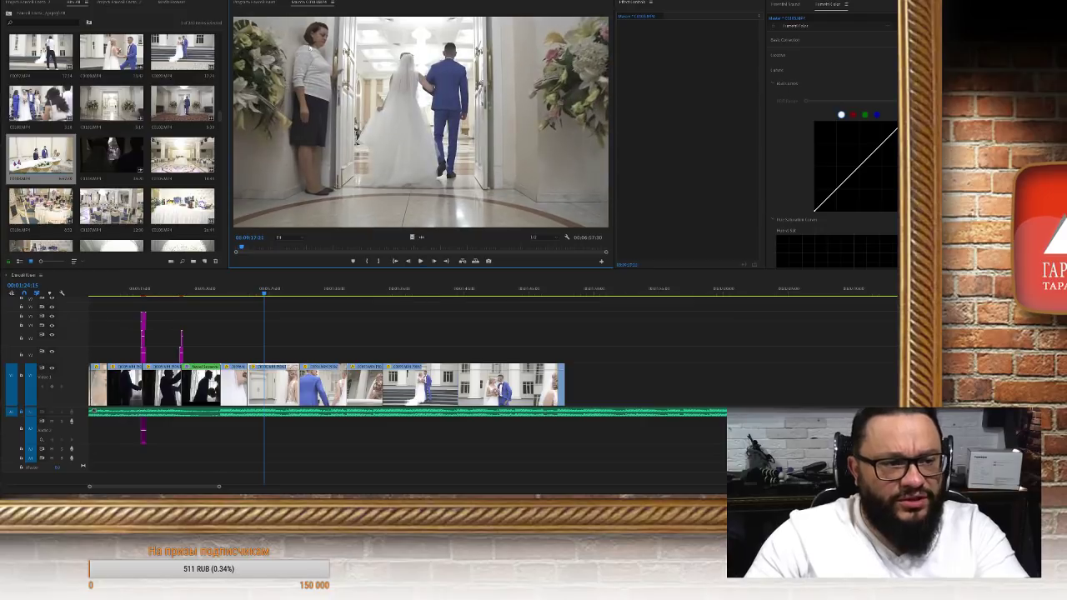
{"action": "key", "text": "Left"}
{"action": "key", "text": "Left"}
{"action": "key", "text": "Left"}
{"action": "key", "text": "Left"}
{"action": "key", "text": "Left"}
{"action": "key", "text": "Left"}
{"action": "key", "text": "Left"}
{"action": "key", "text": "Left"}
{"action": "key", "text": "Left"}
{"action": "key", "text": "Left"}
{"action": "key", "text": "Left"}
{"action": "key", "text": "Left"}
{"action": "key", "text": "Left"}
{"action": "key", "text": "Left"}
{"action": "key", "text": "Left"}
{"action": "key", "text": "Left"}
{"action": "key", "text": "Left"}
{"action": "key", "text": "Left"}
{"action": "key", "text": "Left"}
{"action": "key", "text": "Left"}
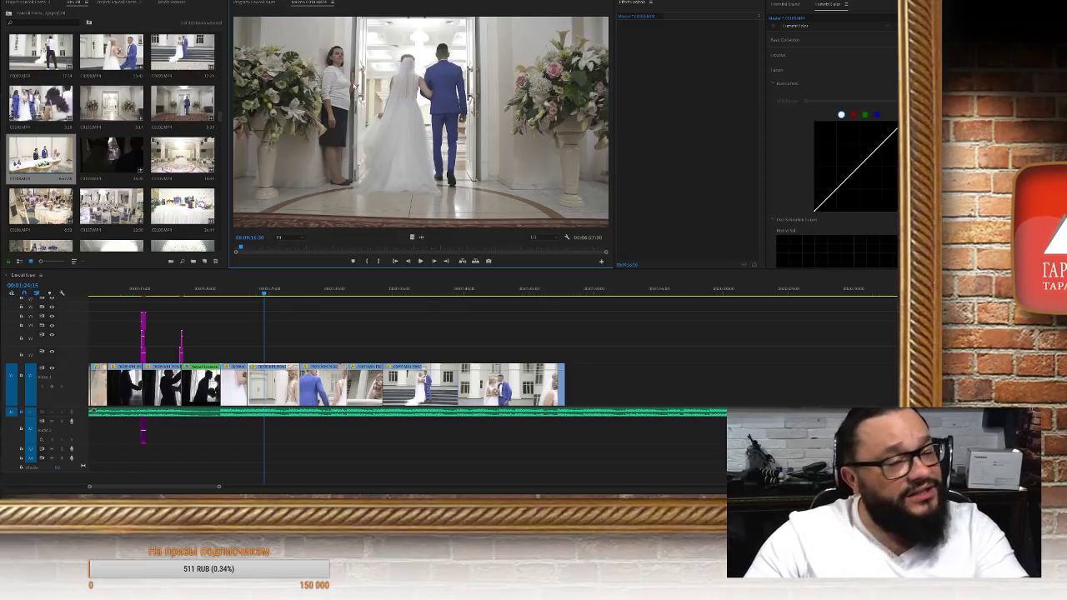
{"action": "key", "text": "space"}
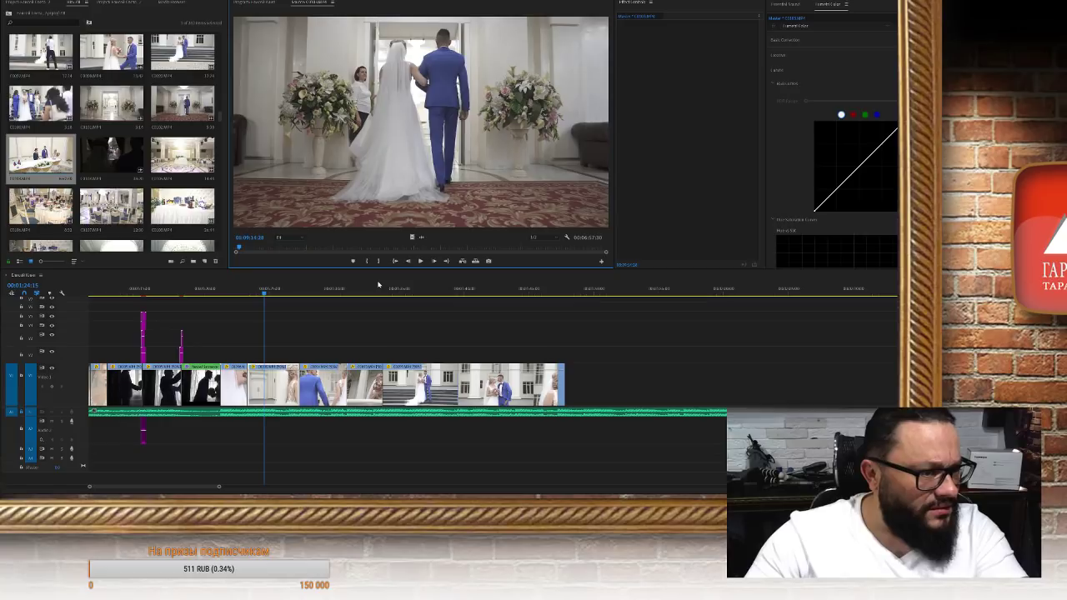
{"action": "key", "text": "space"}
{"action": "key", "text": "Right"}
{"action": "key", "text": "Right"}
{"action": "key", "text": "Right"}
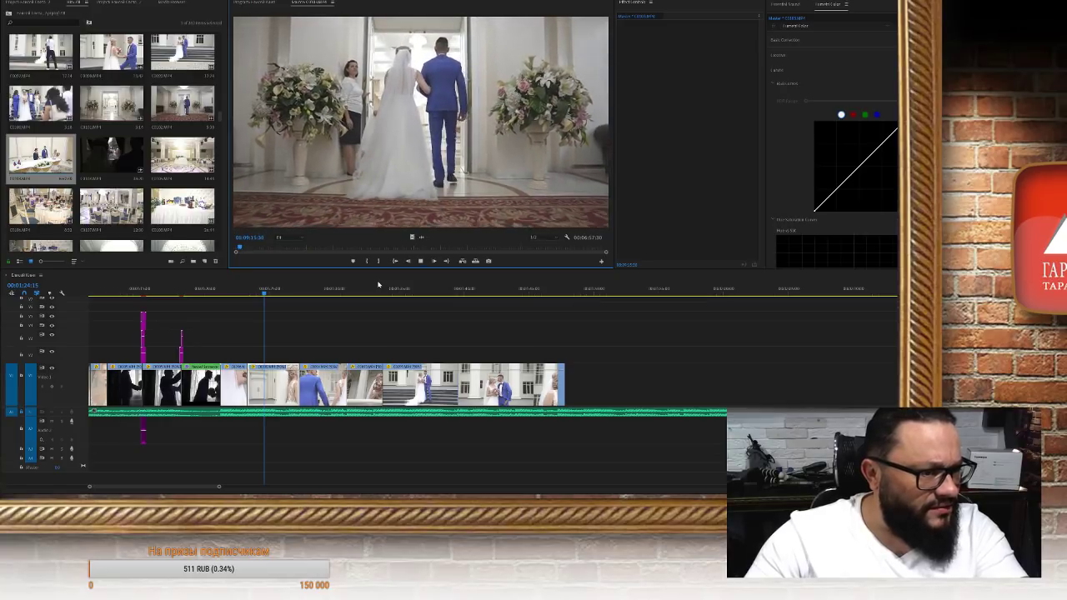
{"action": "key", "text": "Left"}
{"action": "key", "text": "Left"}
{"action": "key", "text": "Left"}
{"action": "key", "text": "Left"}
{"action": "key", "text": "Left"}
{"action": "key", "text": "Left"}
{"action": "key", "text": "Left"}
{"action": "key", "text": "Left"}
{"action": "key", "text": "Left"}
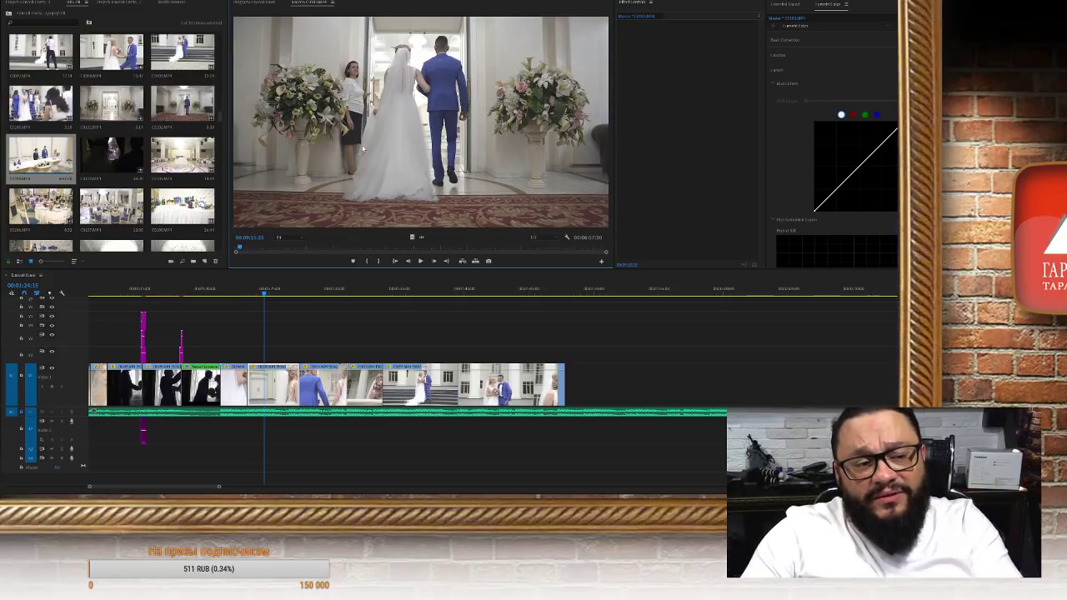
Play the source clip, then jump back to the couple's aisle-walk shot
{"action": "key", "text": "space"}
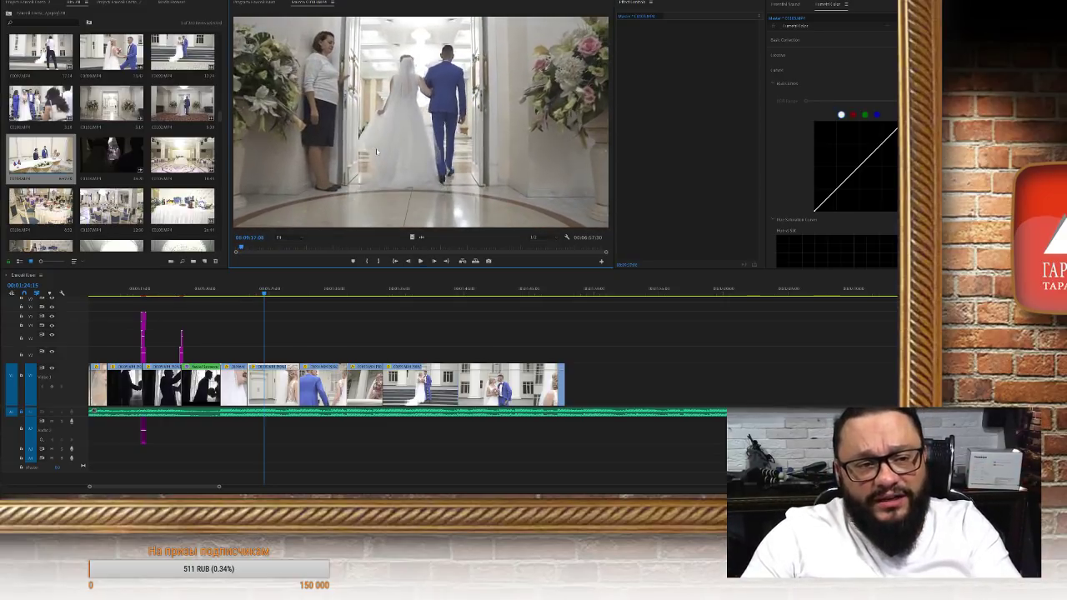
{"action": "key", "text": "space"}
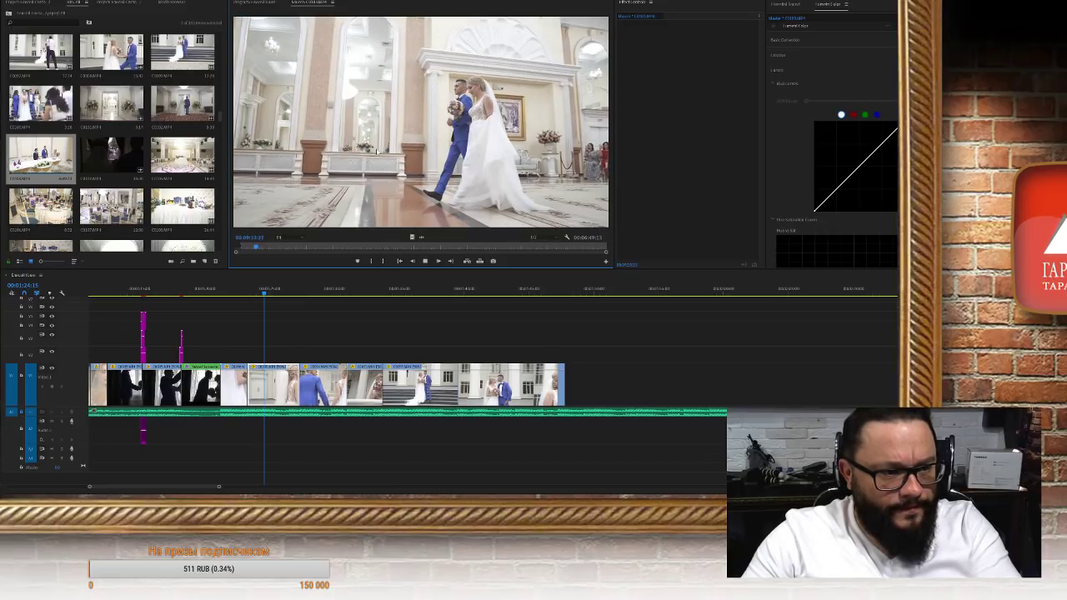
{"action": "left_click", "coordinate": [250, 249]}
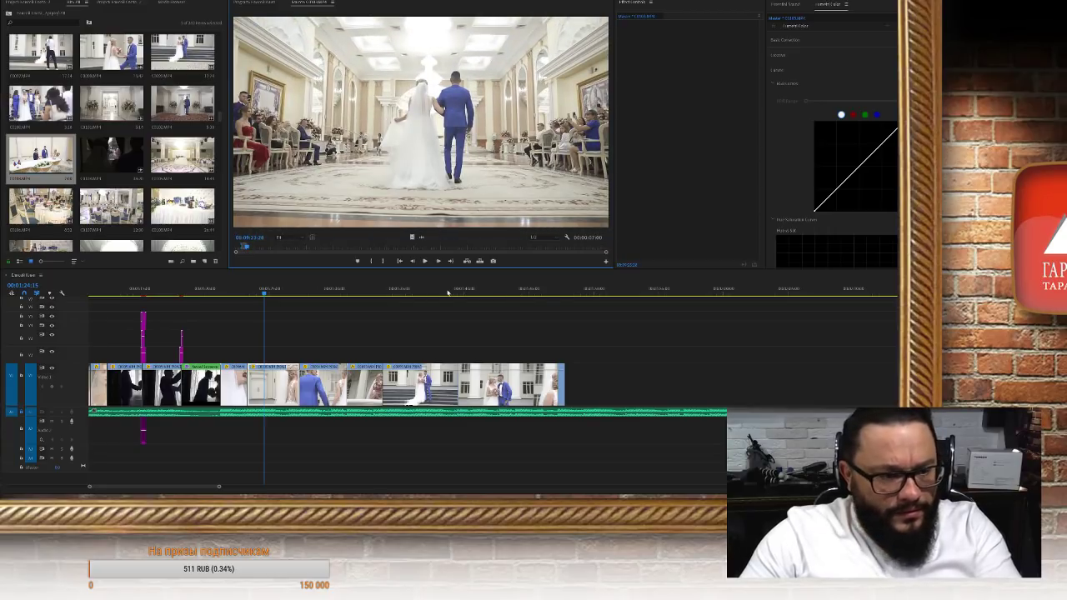
{"action": "scroll", "coordinate": [562, 351], "scroll_direction": "down", "scroll_amount": 5}
Drag the couple's entrance shot onto V1 after the gap and review it in reverse
{"action": "left_click_drag", "start_coordinate": [414, 236], "coordinate": [531, 312]}
{"action": "left_click", "coordinate": [527, 291]}
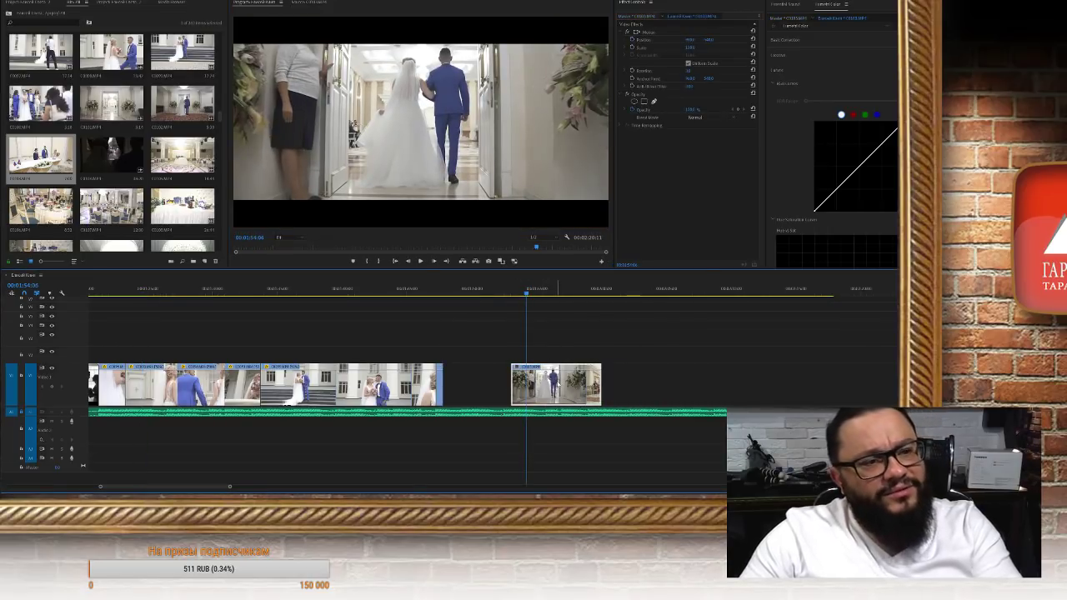
{"action": "key", "text": "j"}
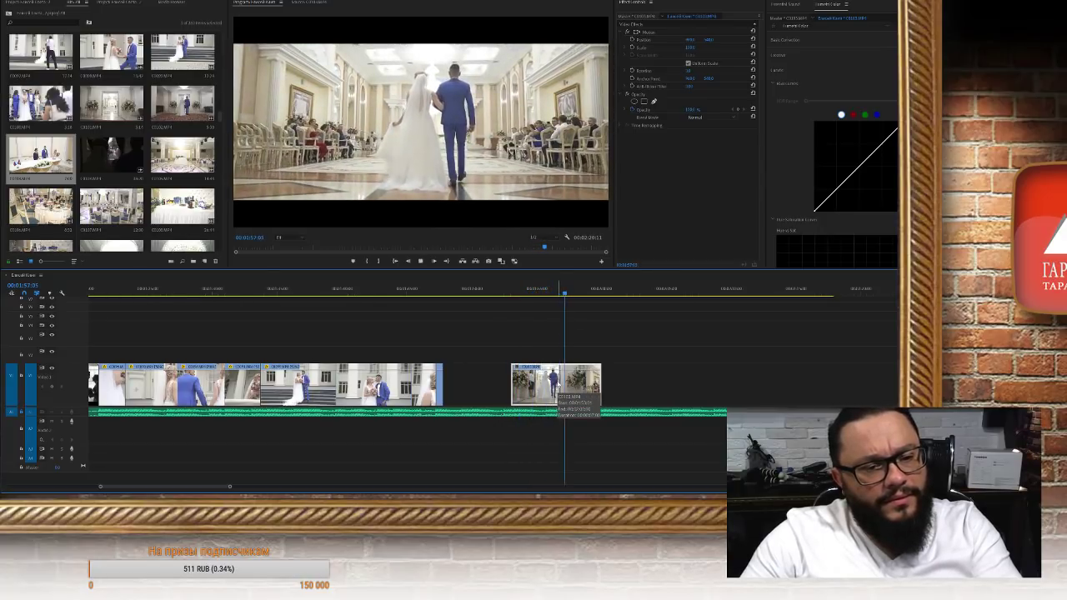
{"action": "key", "text": "j"}
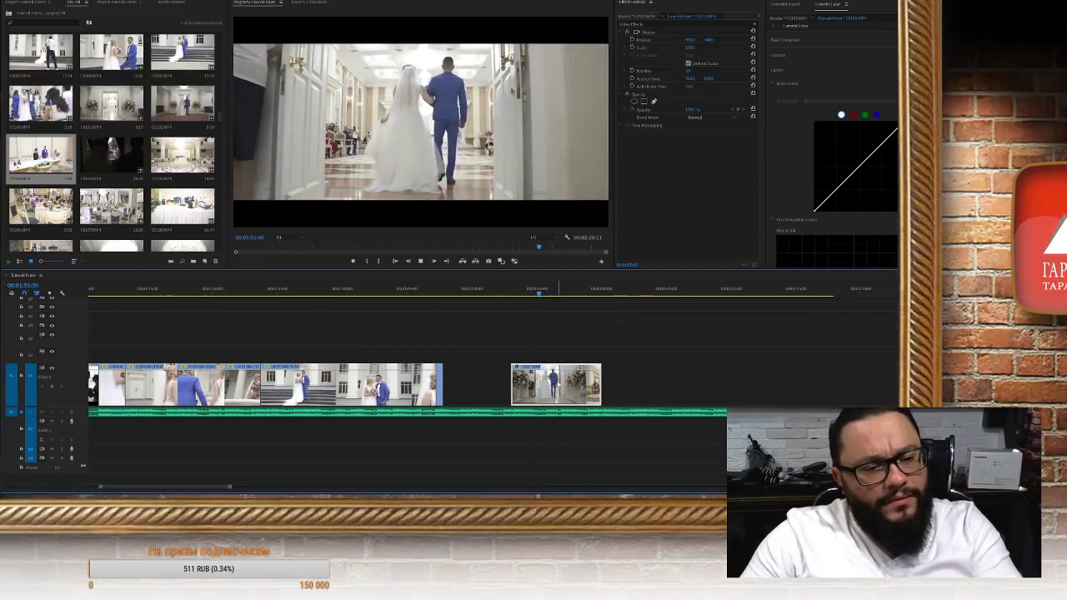
Stop playback and inspect the new clip's file properties
{"action": "key", "text": "k"}
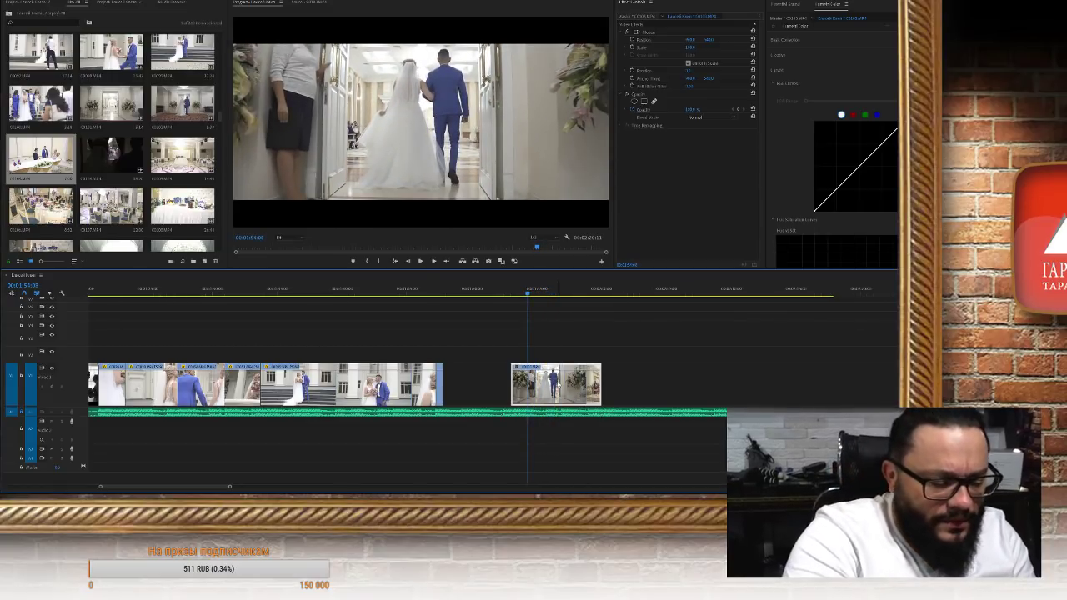
{"action": "key", "text": "ctrl+r"}
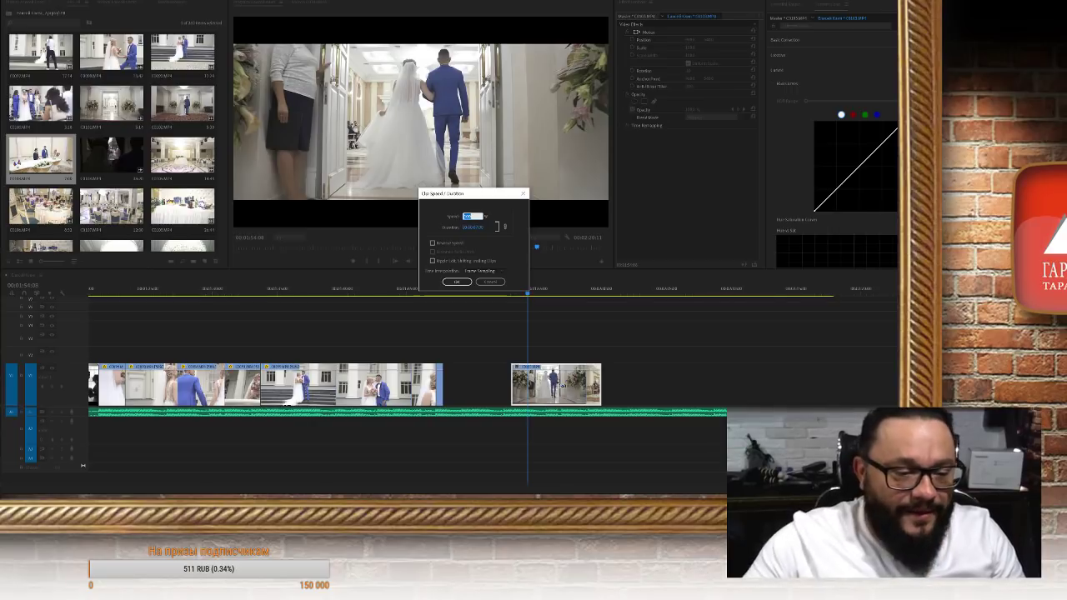
{"action": "left_click", "coordinate": [491, 282]}
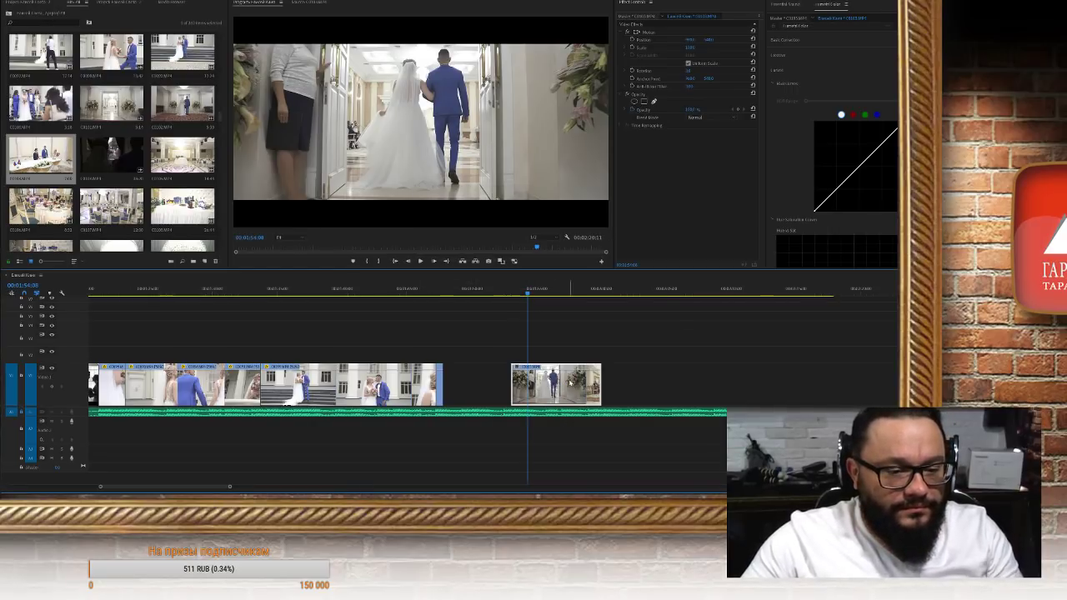
{"action": "right_click", "coordinate": [569, 383]}
{"action": "left_click", "coordinate": [589, 351]}
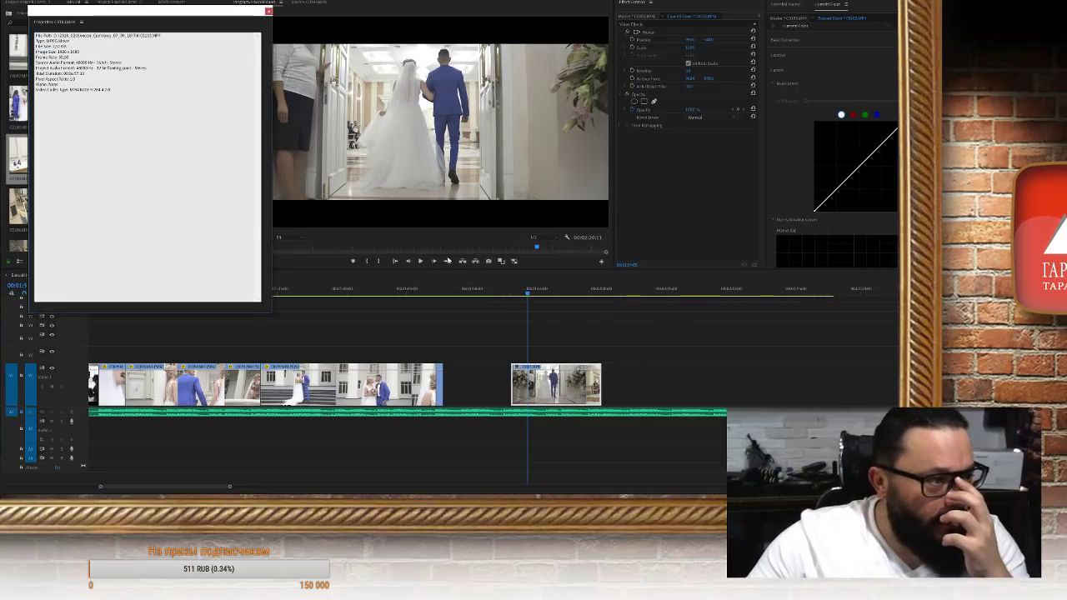
{"action": "left_click", "coordinate": [267, 12]}
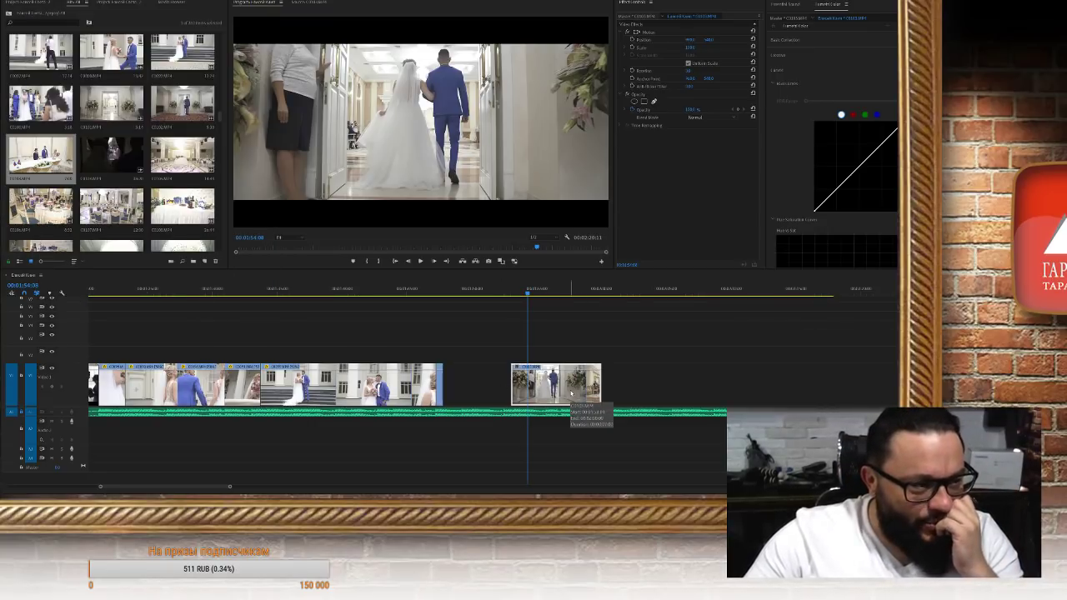
Set the ceremony-hall clip's speed to 50% so it runs twice as long
{"action": "key", "text": "ctrl+r"}
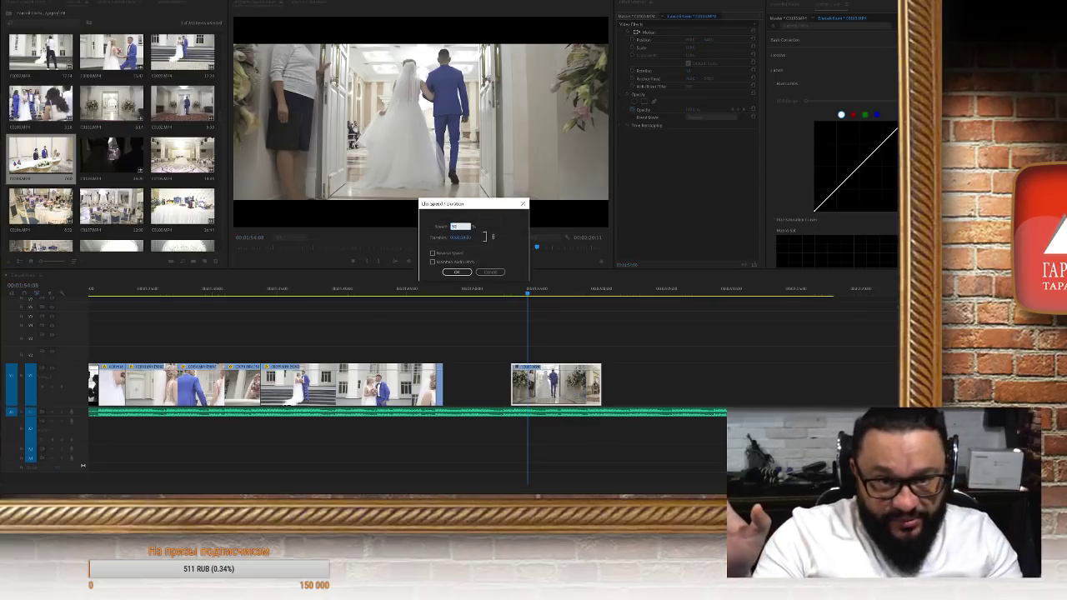
{"action": "left_click", "coordinate": [457, 273]}
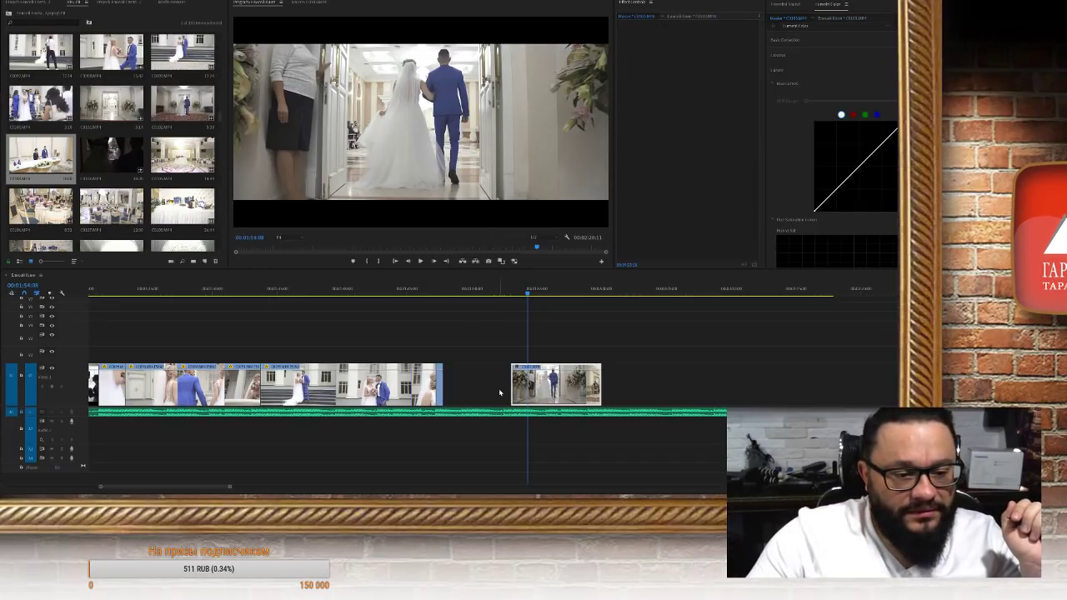
{"action": "left_click", "coordinate": [568, 401]}
{"action": "key", "text": "ctrl+r"}
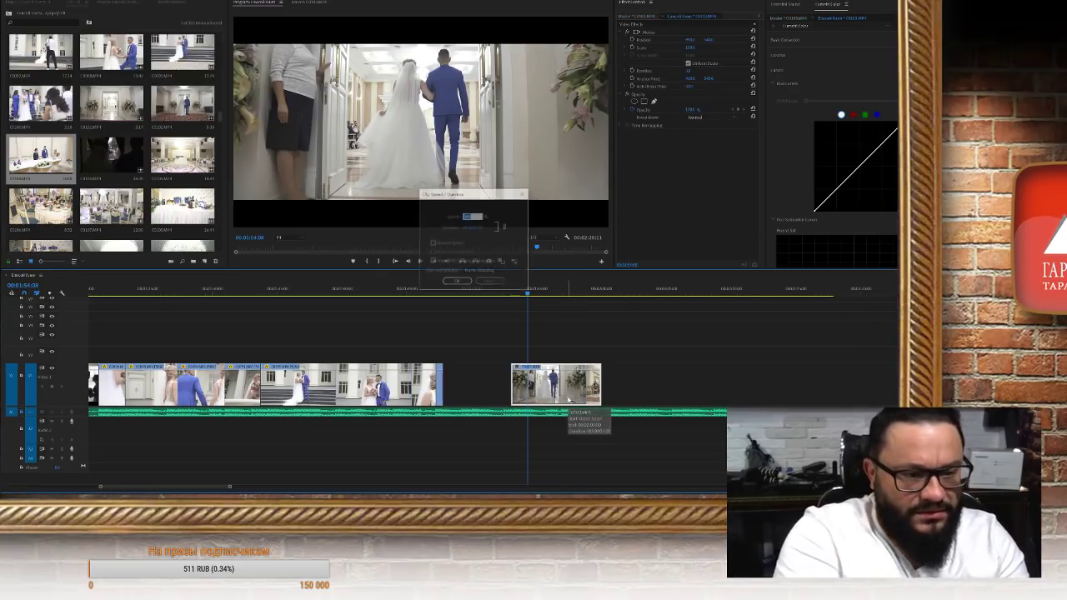
{"action": "key", "text": "Return"}
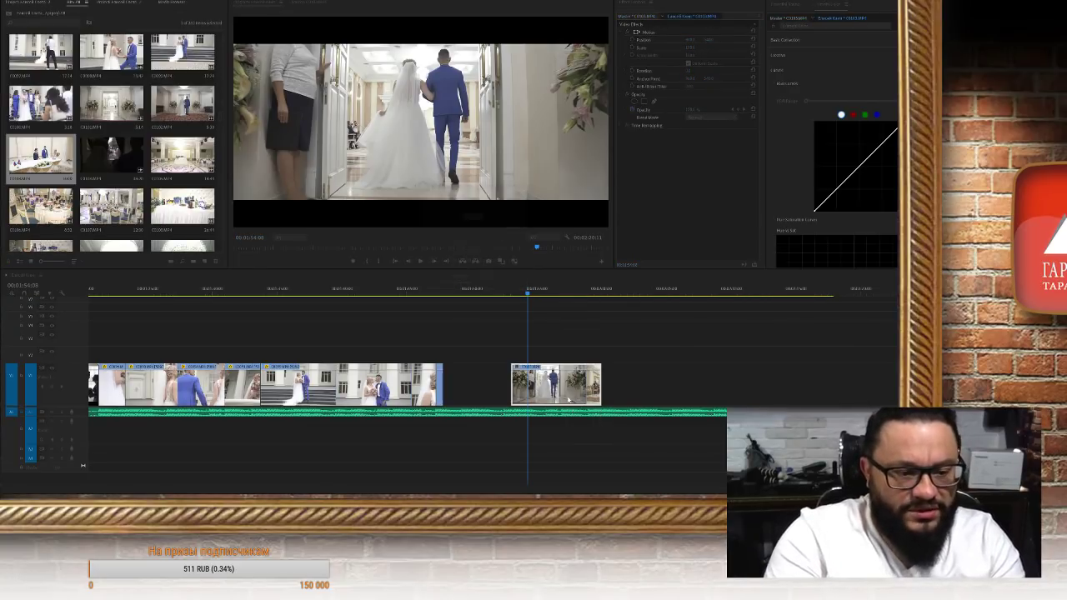
{"action": "left_click_drag", "start_coordinate": [515, 292], "coordinate": [508, 291]}
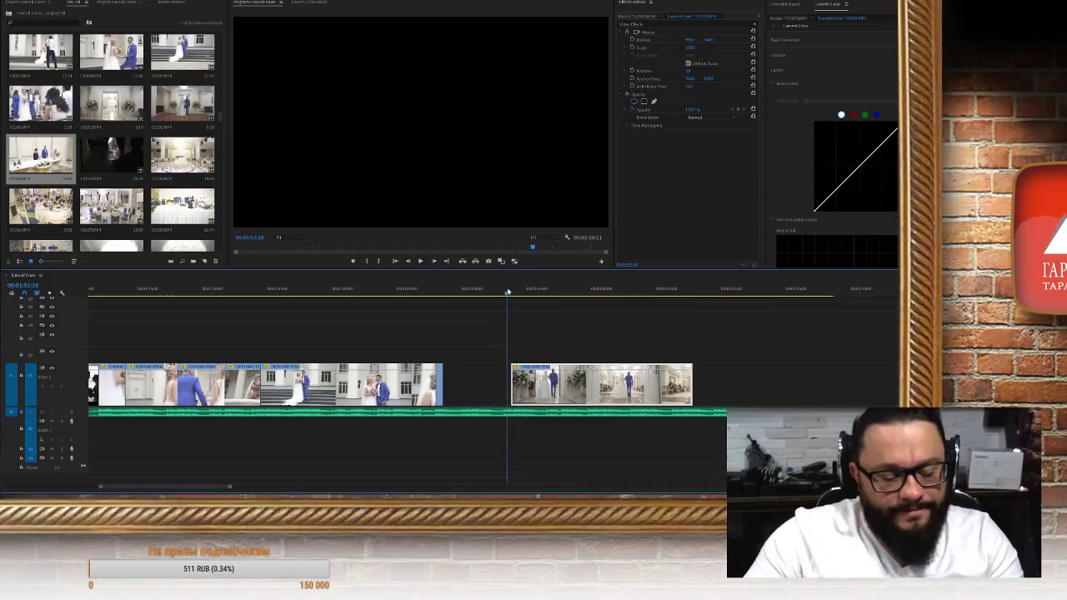
{"action": "key", "text": "space"}
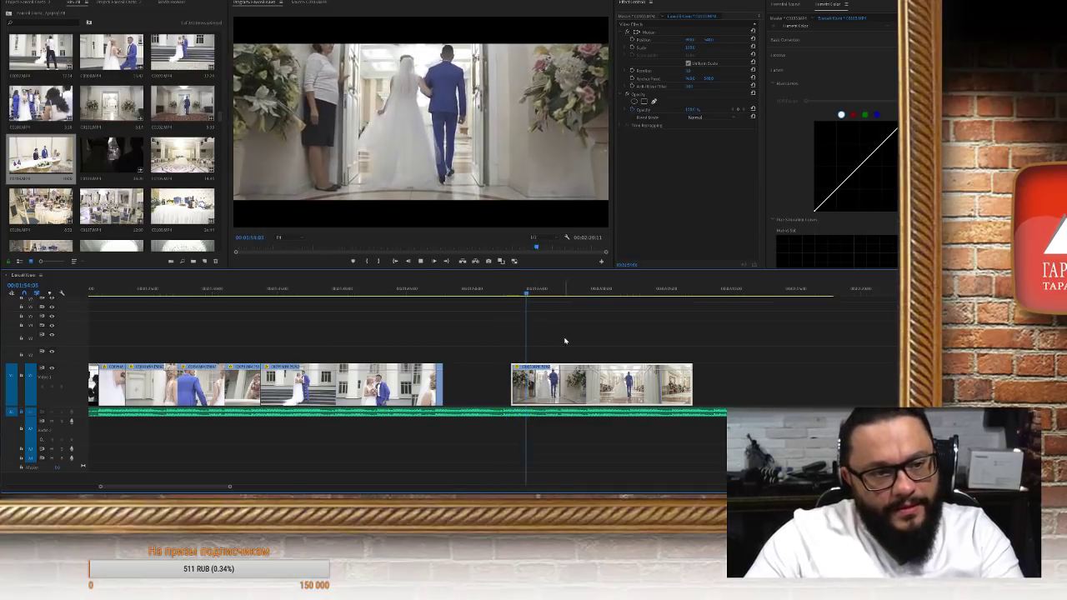
{"action": "key", "text": "space"}
{"action": "key", "text": "space"}
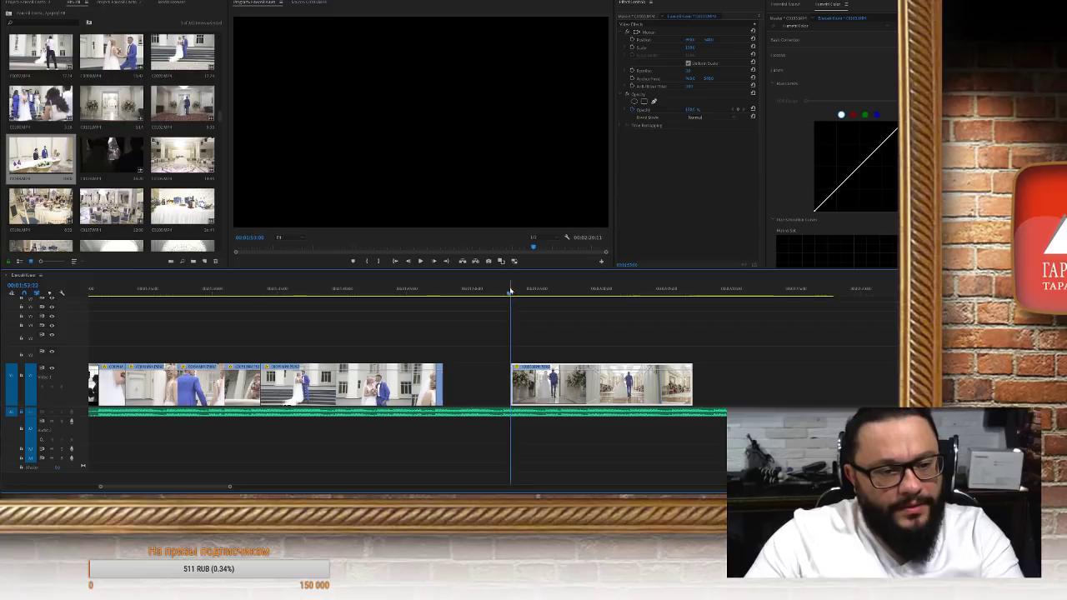
{"action": "key", "text": "space"}
{"action": "left_click", "coordinate": [707, 40]}
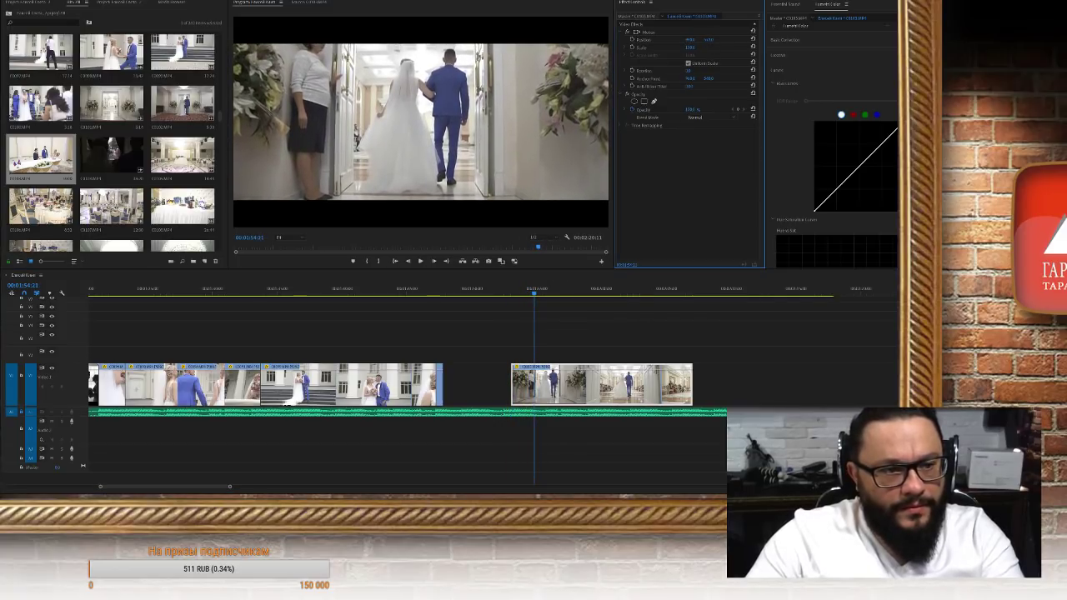
{"action": "key", "text": "j"}
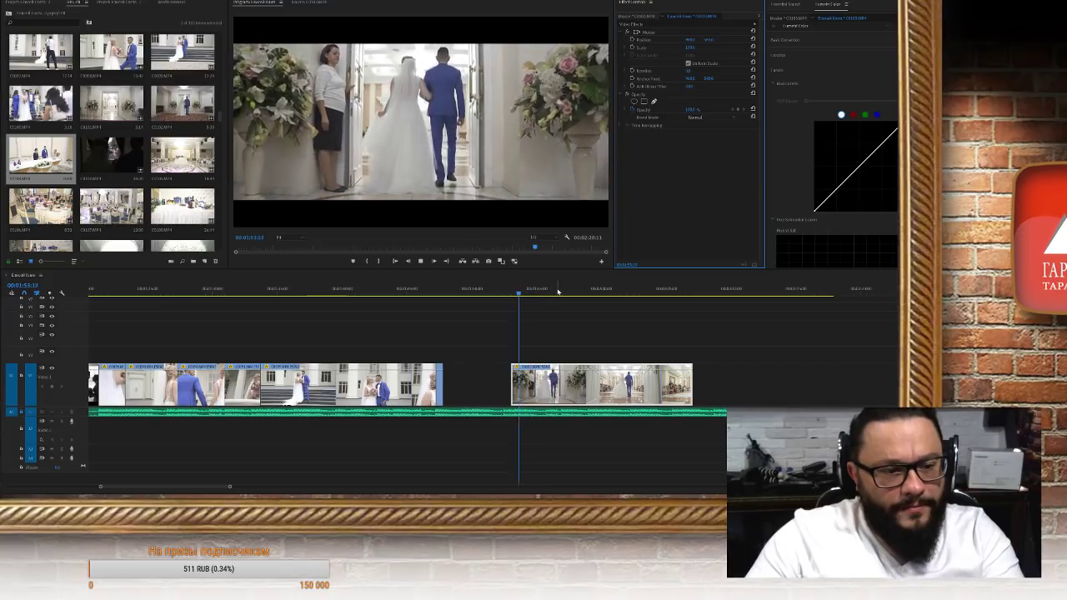
{"action": "key", "text": "l"}
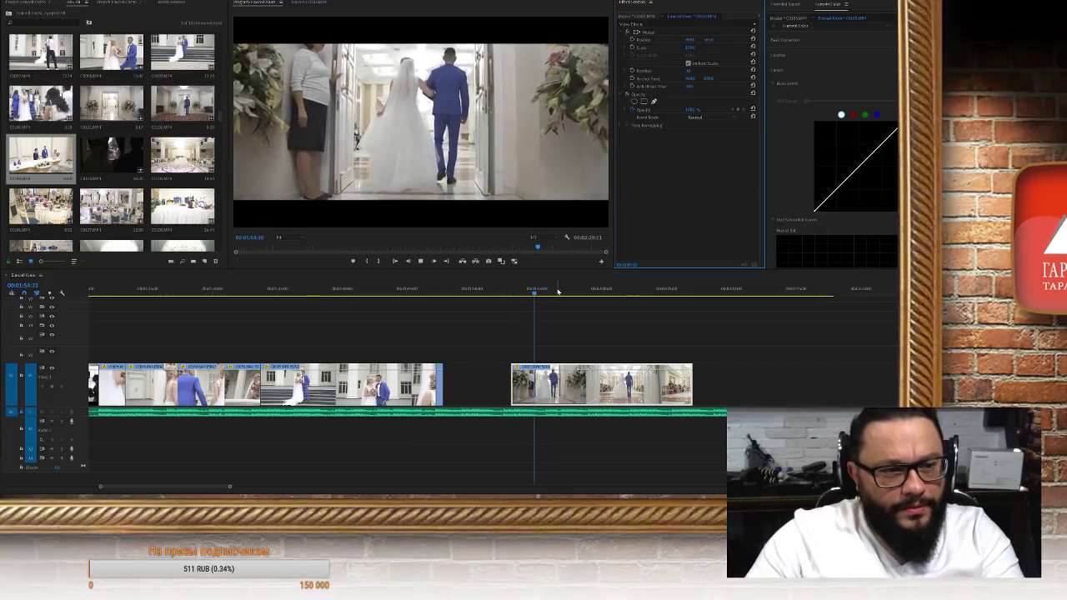
{"action": "key", "text": "k"}
{"action": "left_click", "coordinate": [219, 290]}
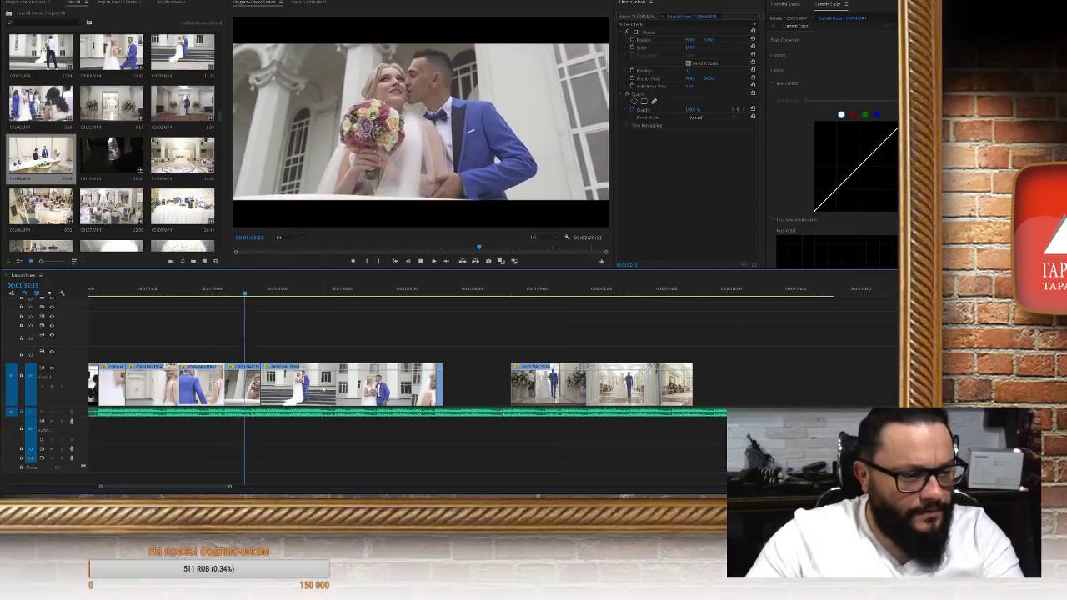
Move the outdoor clip up to V2 and extend it further right
{"action": "left_click_drag", "start_coordinate": [324, 392], "coordinate": [737, 338]}
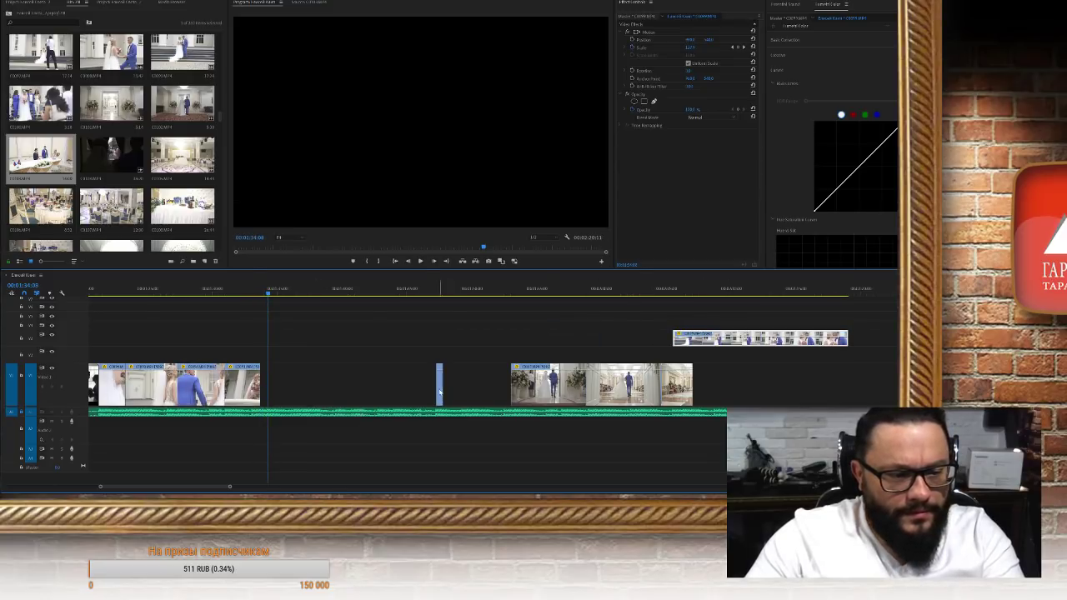
{"action": "left_click_drag", "start_coordinate": [439, 391], "coordinate": [440, 392]}
{"action": "left_click_drag", "start_coordinate": [849, 341], "coordinate": [853, 343]}
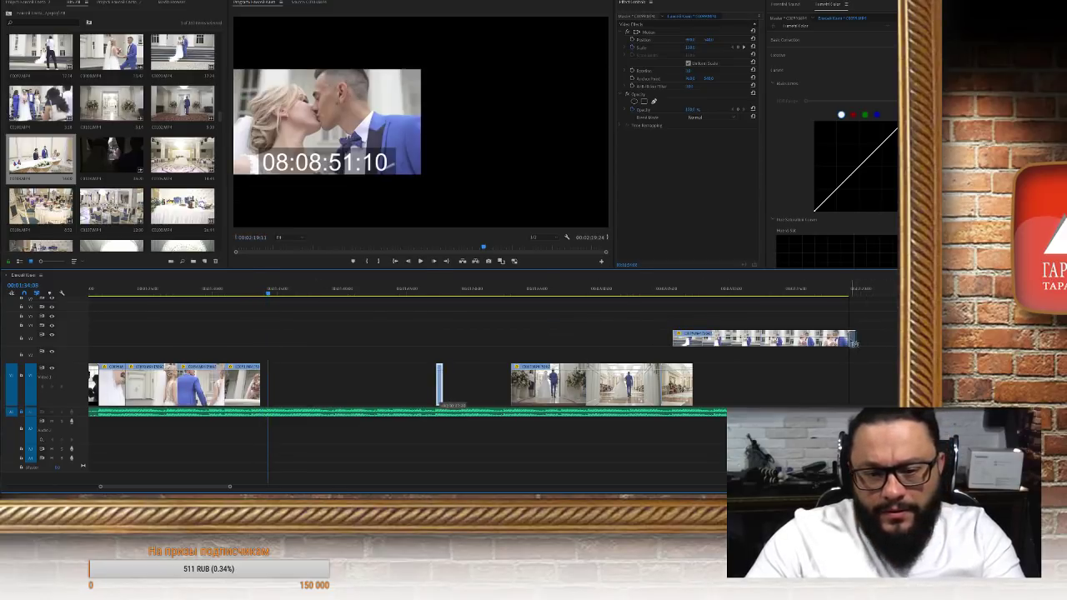
{"action": "scroll", "coordinate": [556, 392], "scroll_direction": "up", "scroll_amount": 5}
Ripple-delete the empty gap on V1 and scrub across the join
{"action": "left_click", "coordinate": [557, 403]}
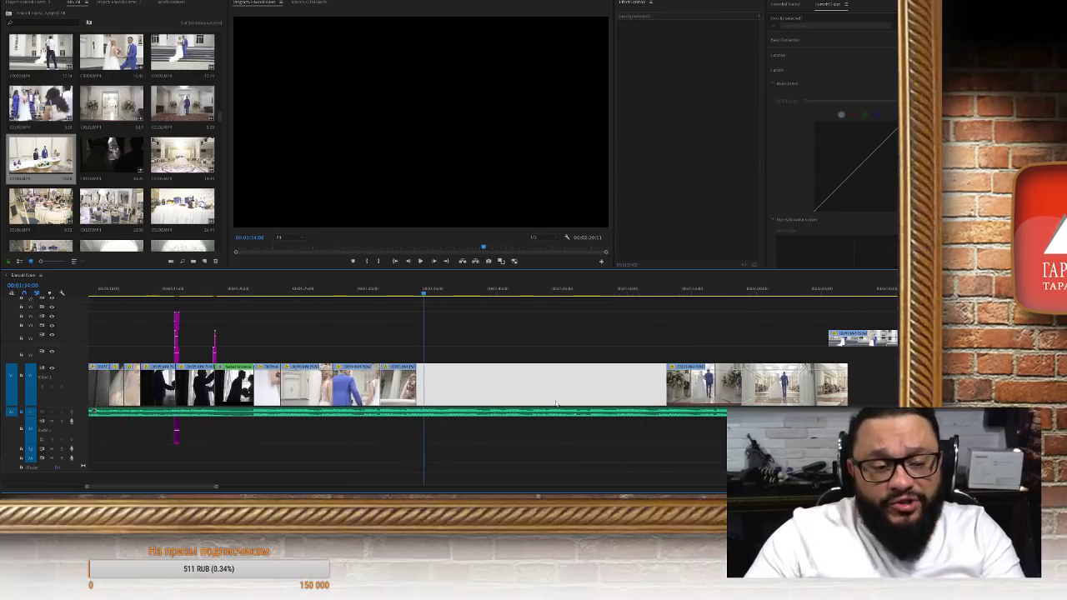
{"action": "key", "text": "Delete"}
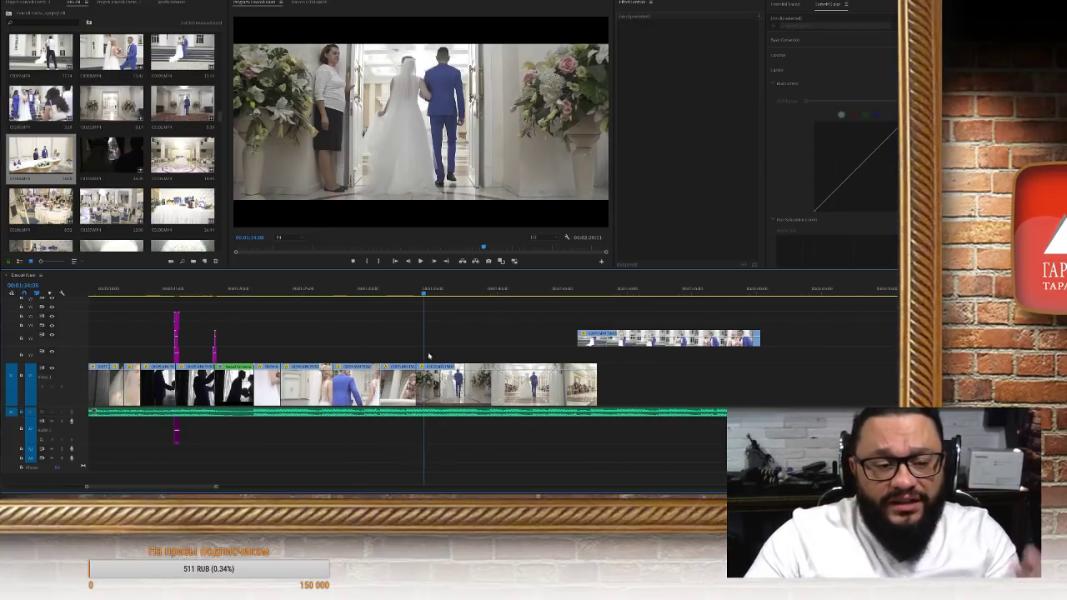
{"action": "mouse_move", "coordinate": [405, 290]}
{"action": "left_mouse_down"}
{"action": "mouse_move", "coordinate": [395, 290]}
{"action": "mouse_move", "coordinate": [419, 293]}
{"action": "mouse_move", "coordinate": [409, 294]}
{"action": "left_mouse_up"}
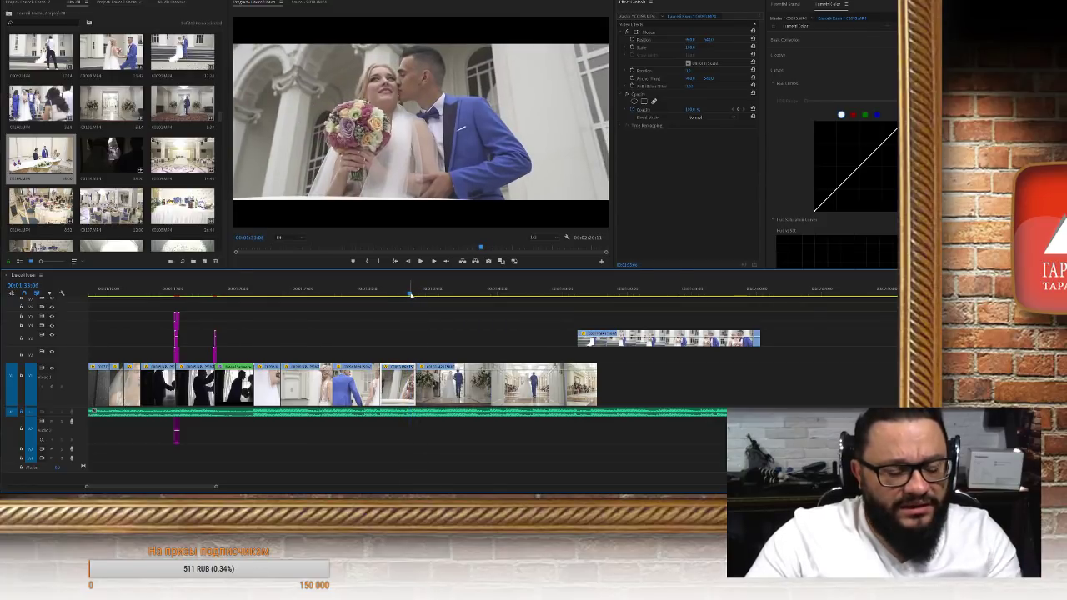
Split the aisle-walk clip at 00:01:35:22
{"action": "key", "text": "space"}
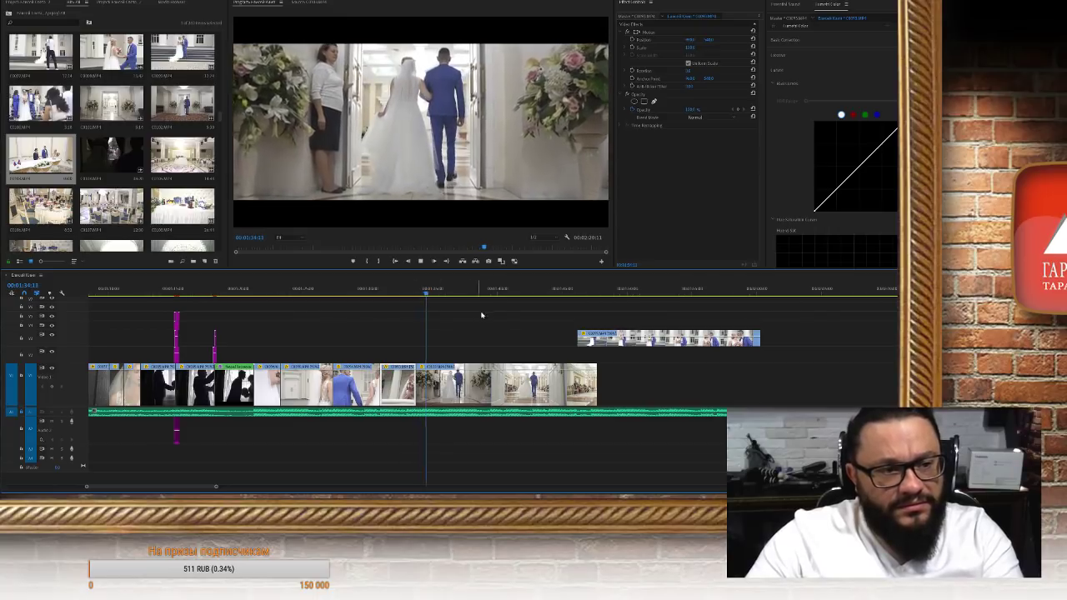
{"action": "key", "text": "space"}
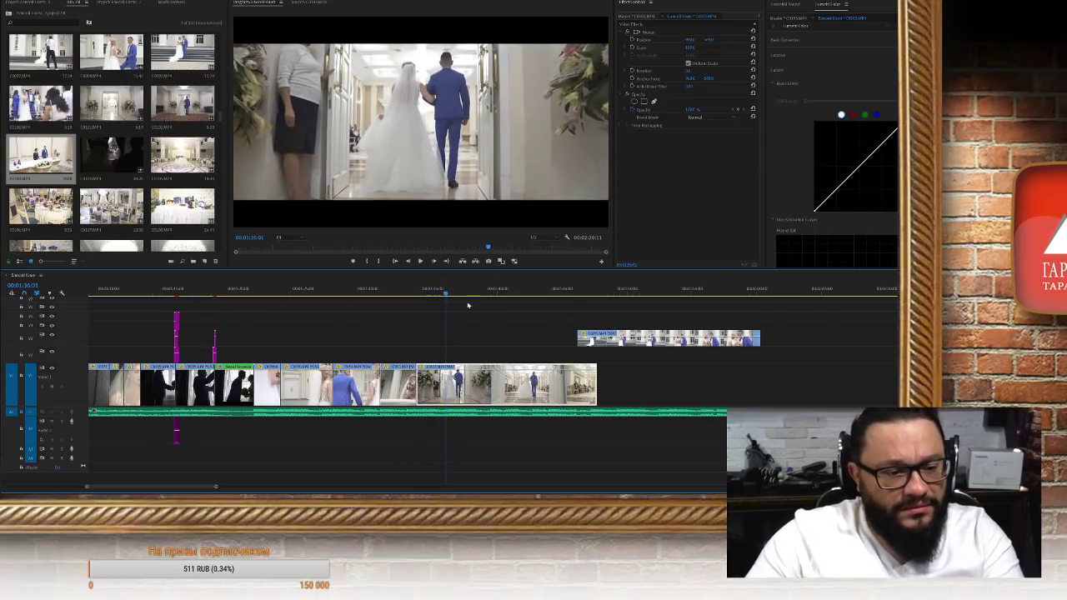
{"action": "left_click", "coordinate": [431, 296]}
{"action": "key", "text": "space"}
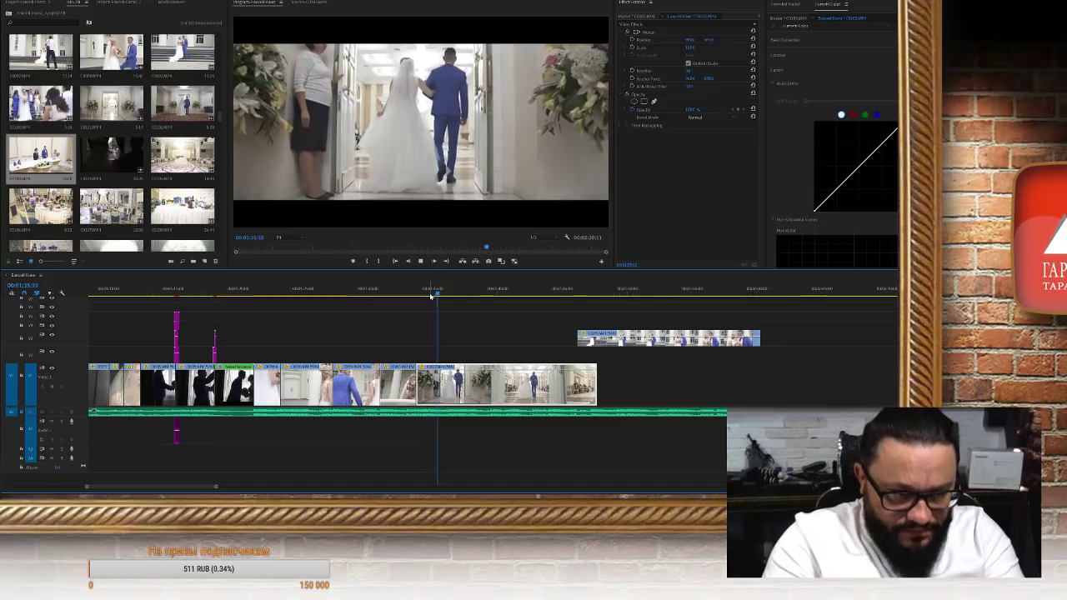
{"action": "key", "text": "space"}
{"action": "key", "text": "ctrl+k"}
Make a second cut in the aisle walk at 00:01:44:08
{"action": "key", "text": "Right"}
{"action": "key", "text": "space"}
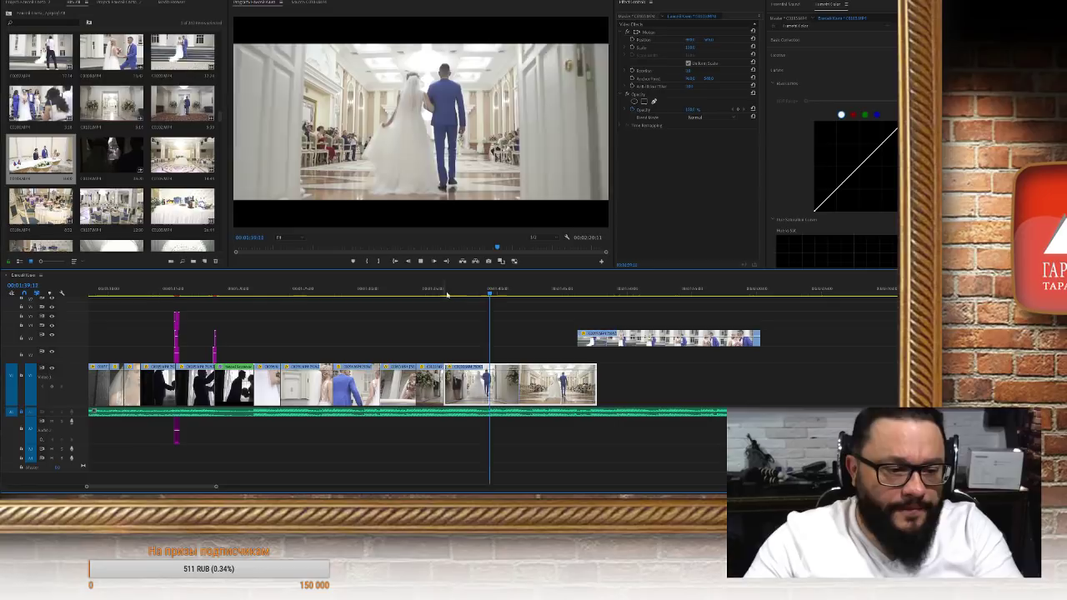
{"action": "key", "text": "space"}
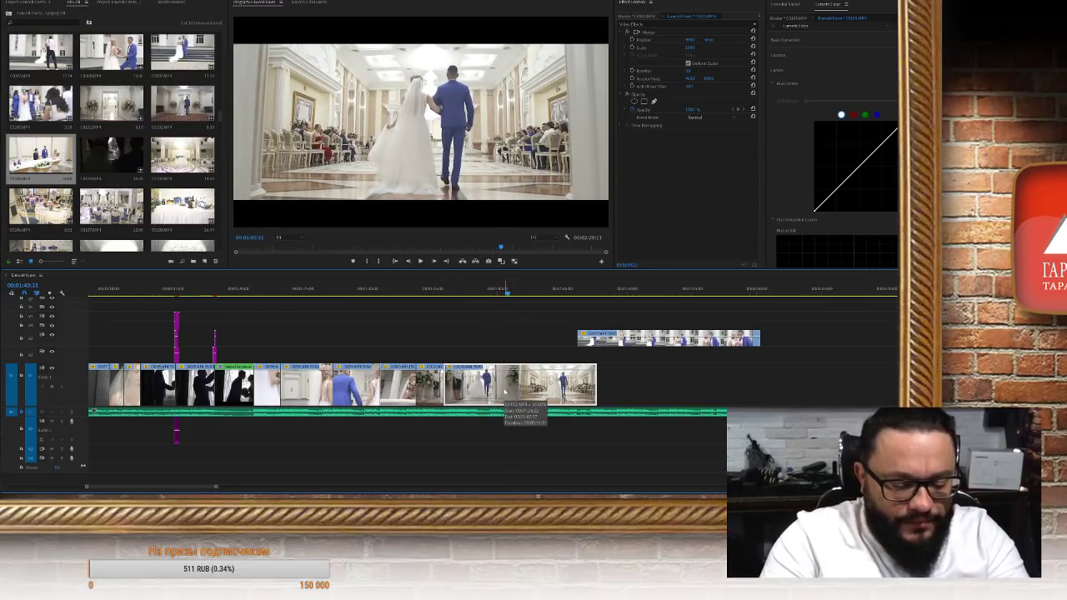
{"action": "left_click", "coordinate": [560, 292]}
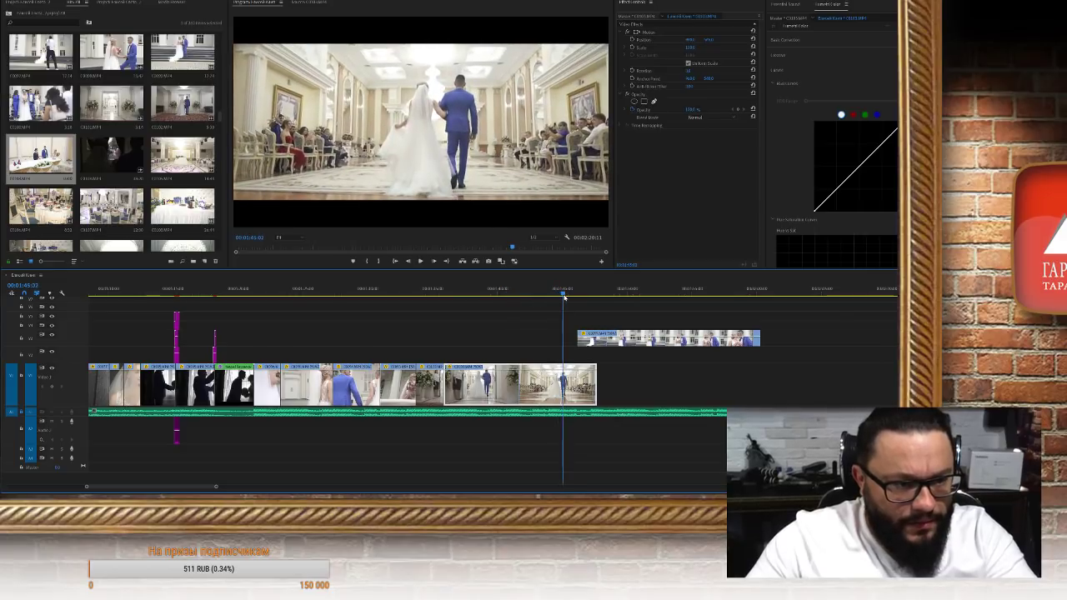
{"action": "left_click_drag", "start_coordinate": [563, 296], "coordinate": [554, 294]}
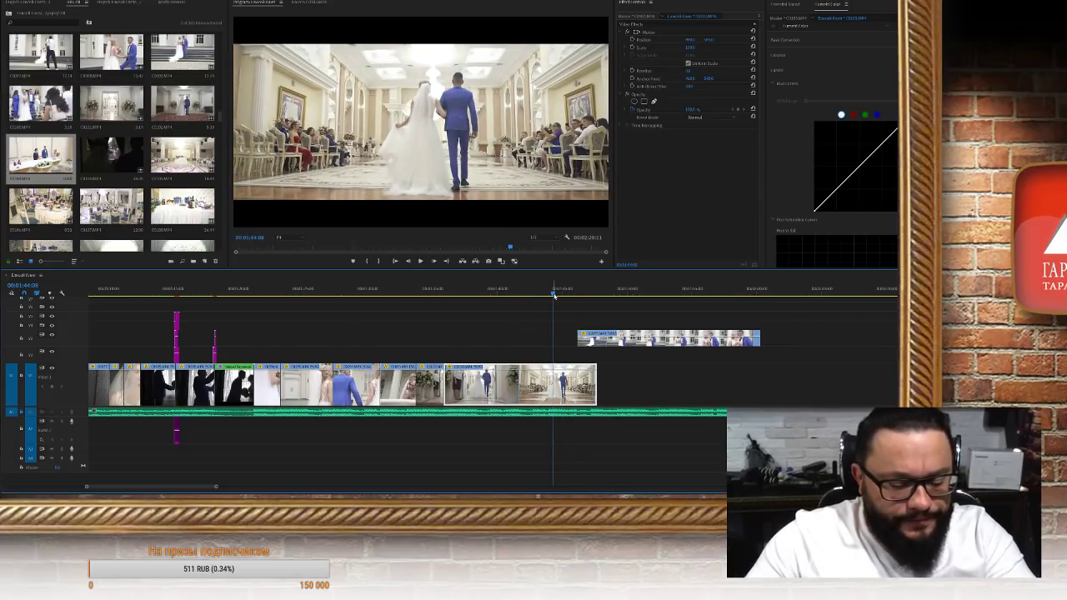
{"action": "key", "text": "ctrl+k"}
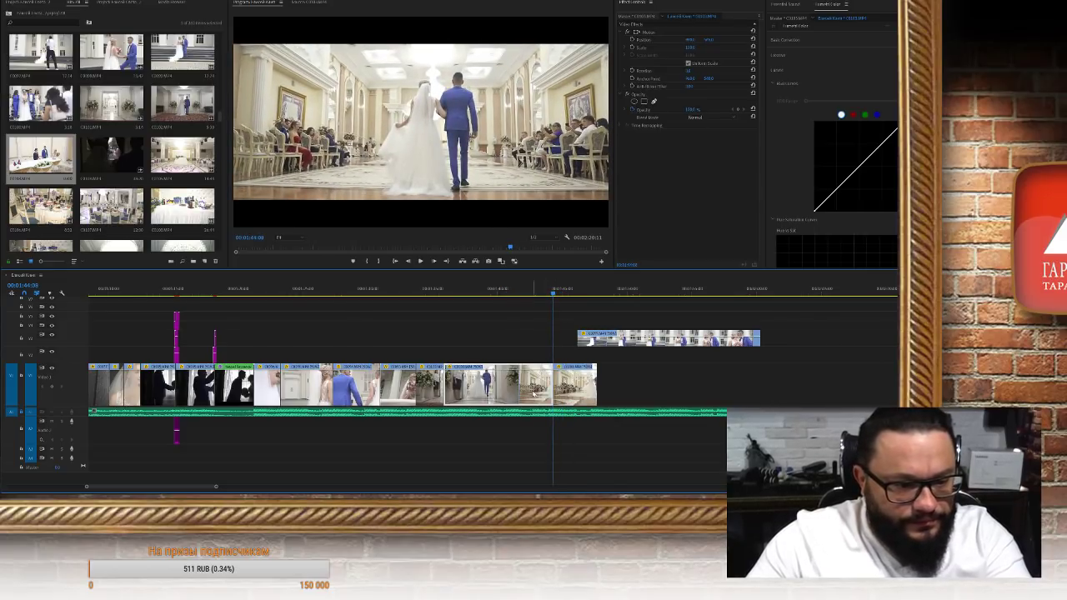
{"action": "key", "text": "ctrl+k"}
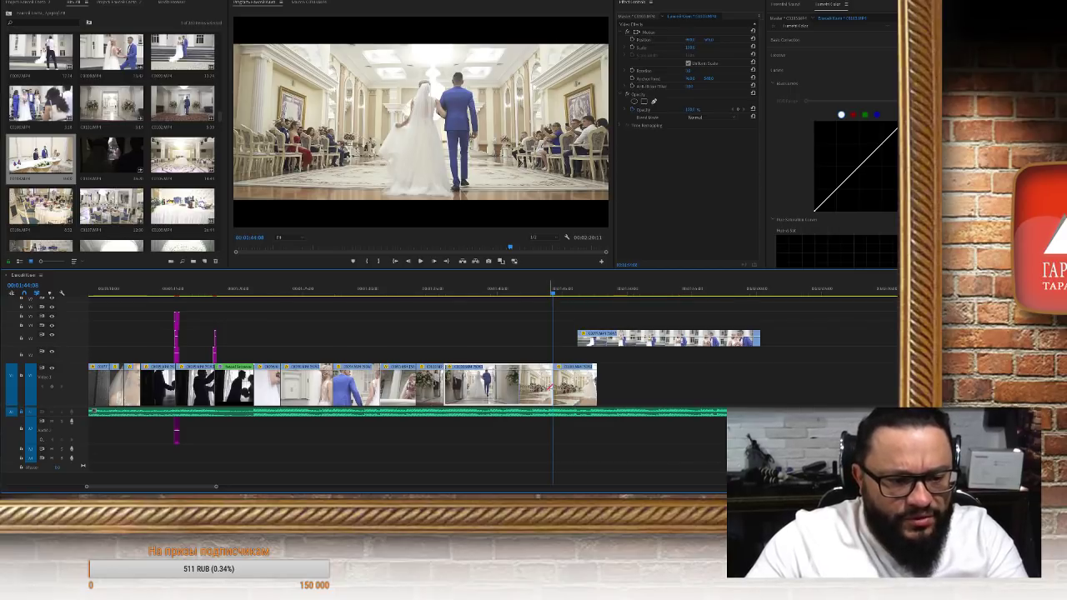
{"action": "left_click_drag", "start_coordinate": [552, 388], "coordinate": [451, 387]}
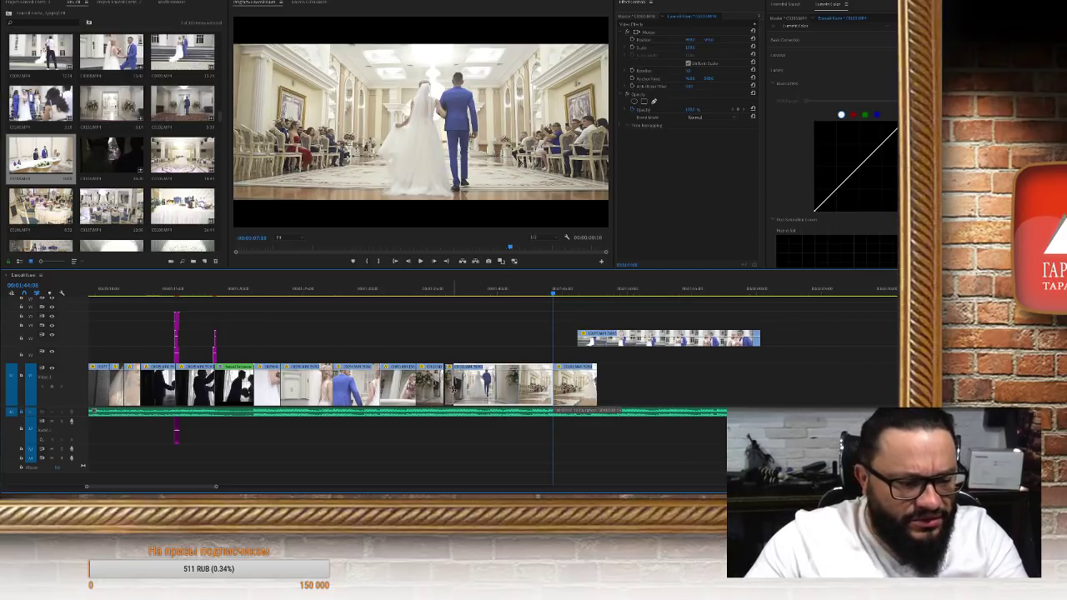
Delete the piece between 00:01:35:22 and 00:01:44:08, then ripple-delete the leftover gap
{"action": "left_click", "coordinate": [464, 389]}
{"action": "key", "text": "Delete"}
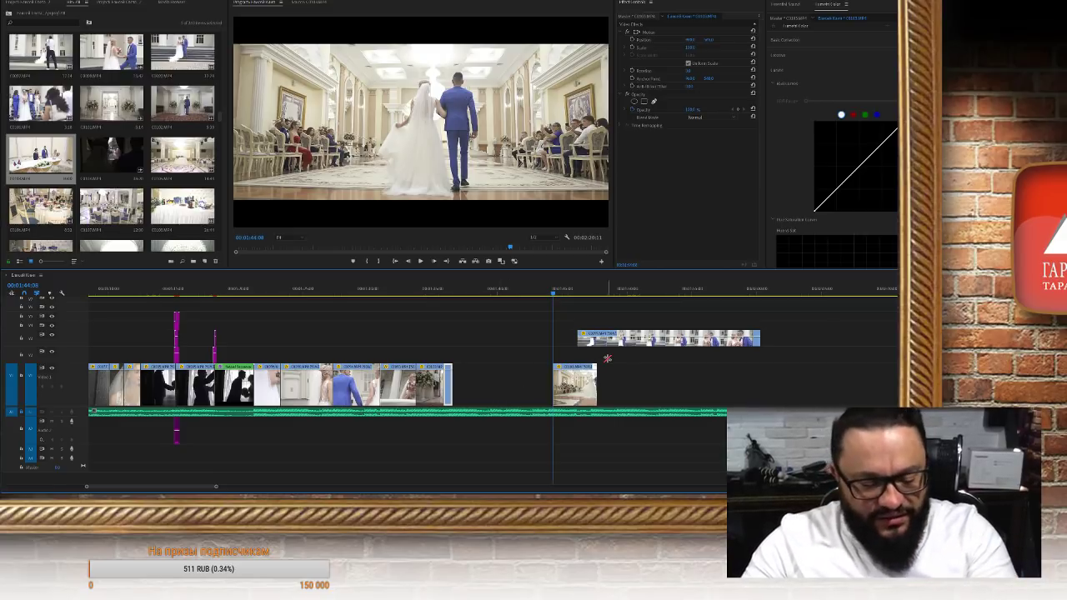
{"action": "key", "text": "j"}
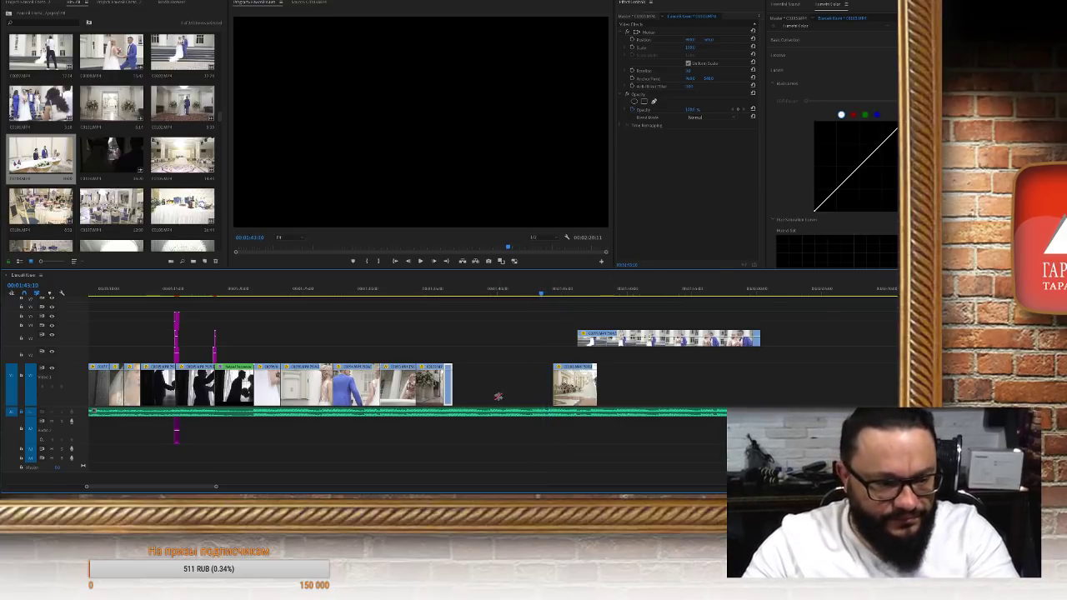
{"action": "left_click", "coordinate": [497, 397]}
{"action": "key", "text": "Delete"}
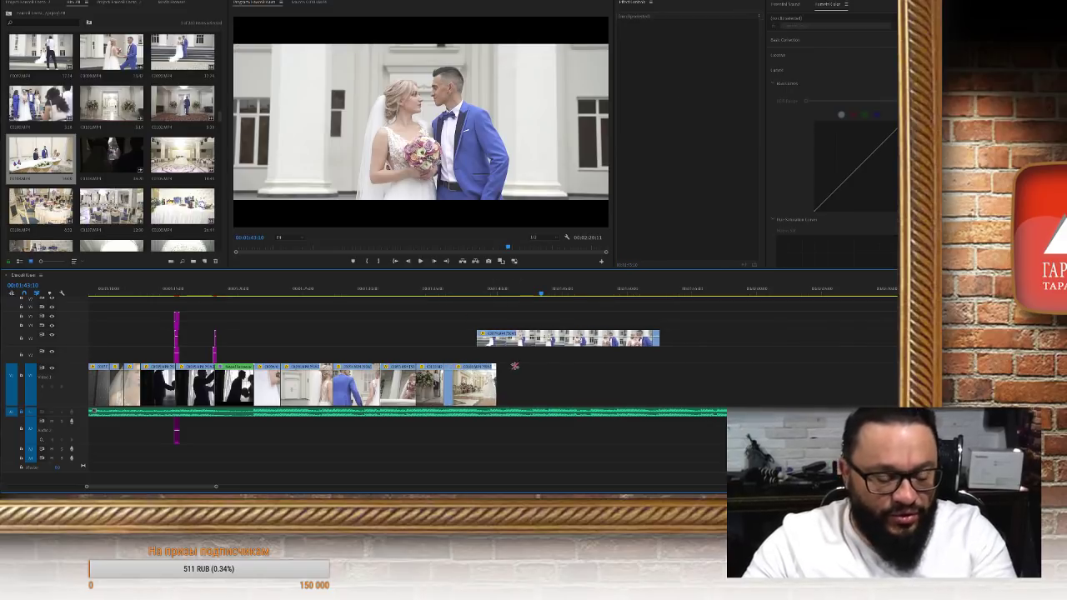
Move the overlay clip later onto another track, then replay the aisle-walk section
{"action": "left_click_drag", "start_coordinate": [514, 342], "coordinate": [612, 381]}
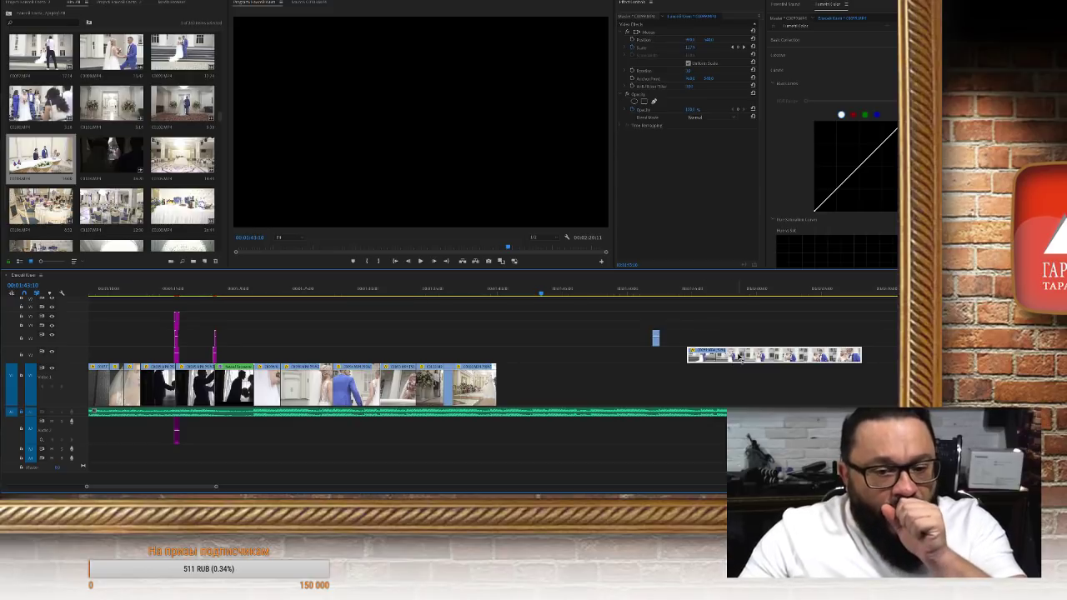
{"action": "left_click_drag", "start_coordinate": [421, 292], "coordinate": [387, 294]}
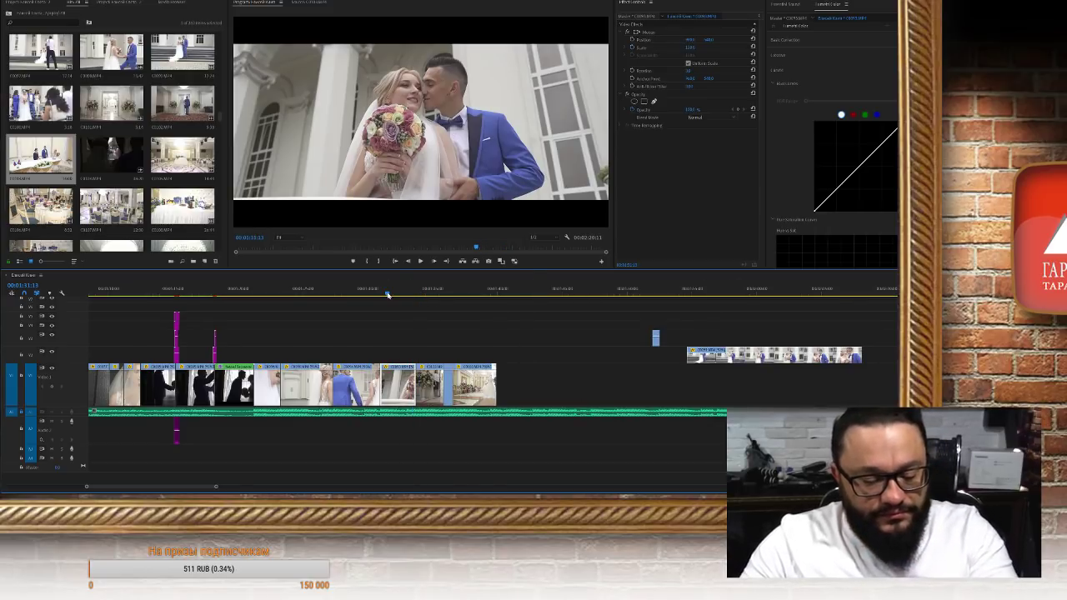
{"action": "key", "text": "space"}
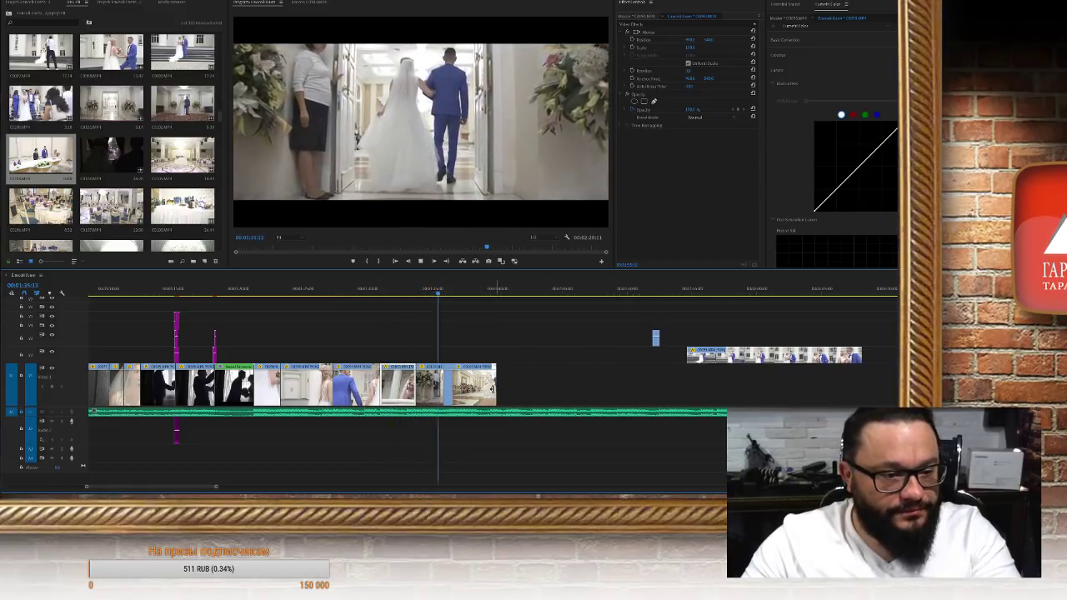
{"action": "key", "text": "space"}
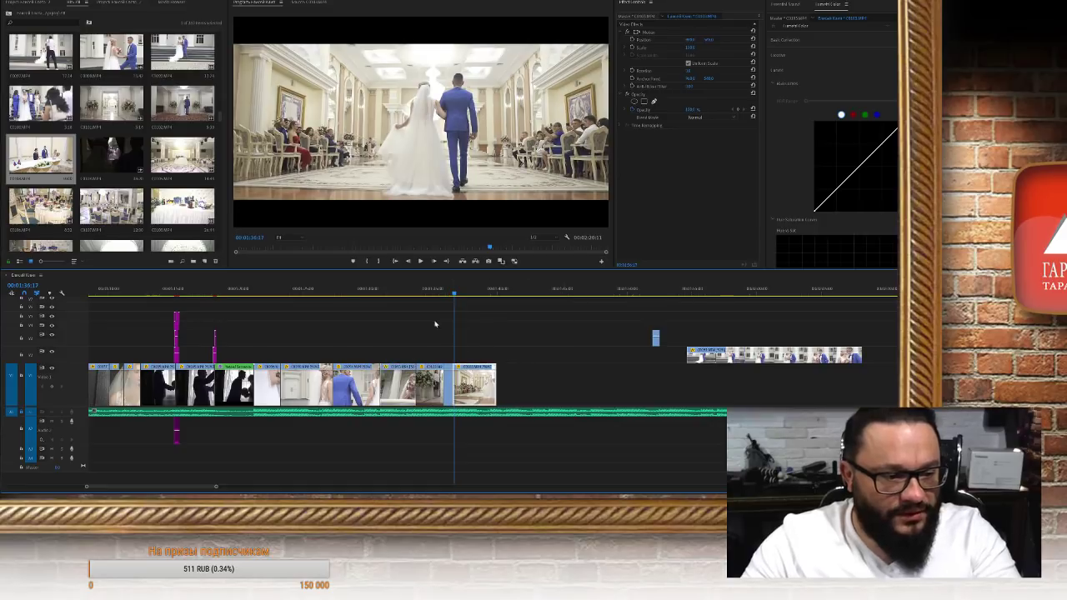
{"action": "key", "text": "shift+k"}
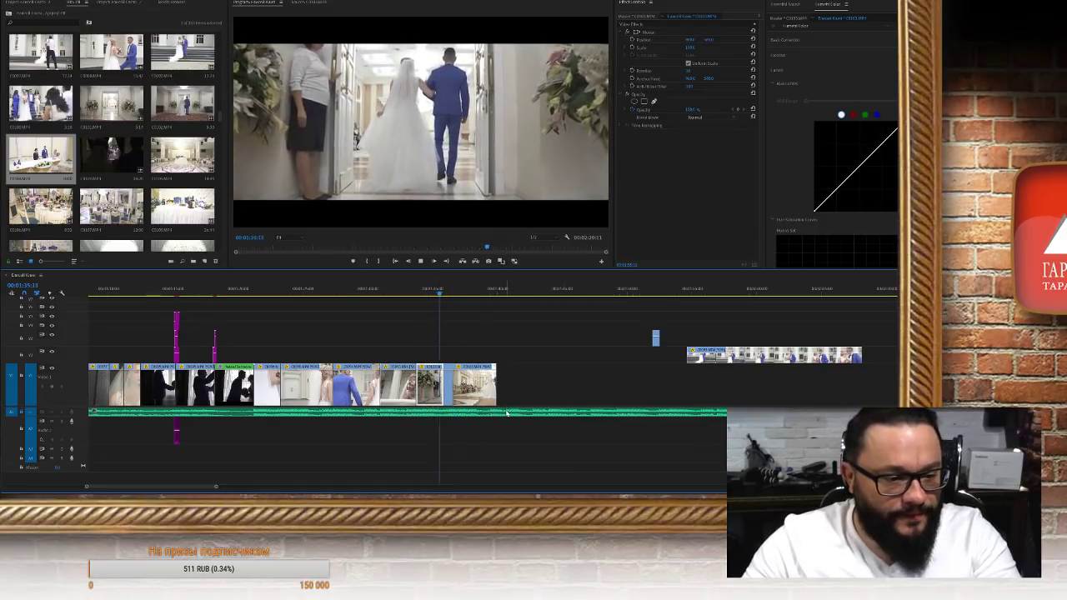
{"action": "key", "text": "space"}
Trim the short mid-sequence clip shorter and delete the gap so later clips shift left
{"action": "left_click", "coordinate": [448, 396]}
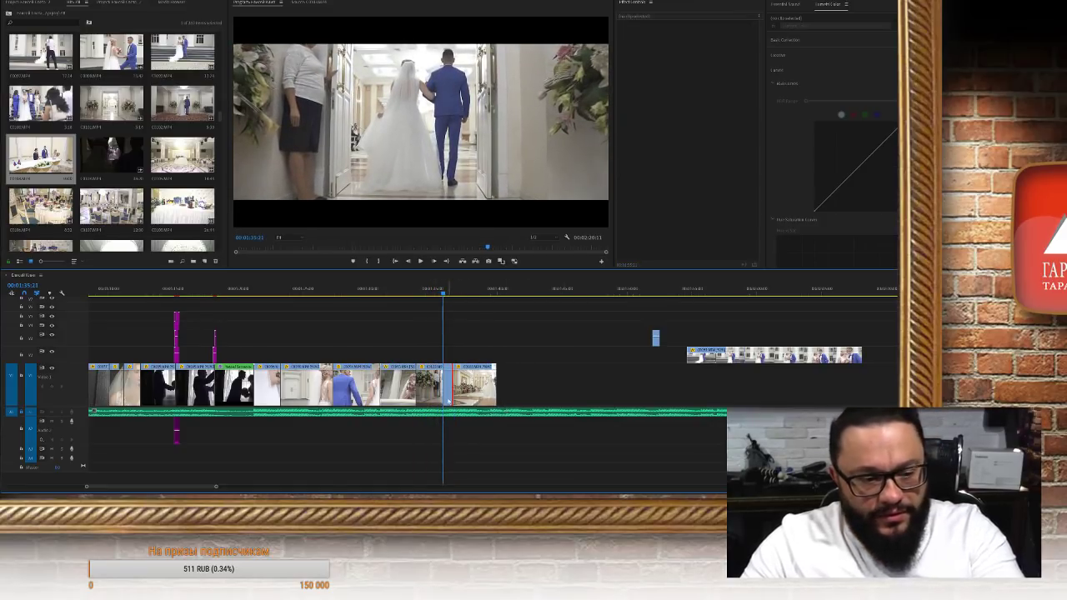
{"action": "scroll", "coordinate": [552, 447], "scroll_direction": "down", "scroll_amount": 5}
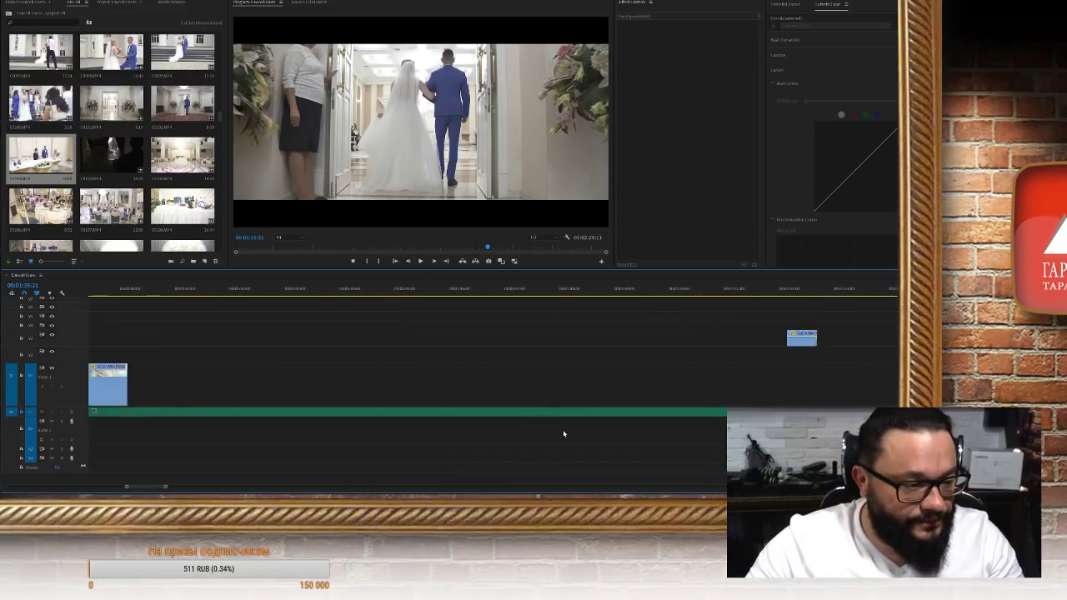
{"action": "scroll", "coordinate": [450, 444], "scroll_direction": "up", "scroll_amount": 10}
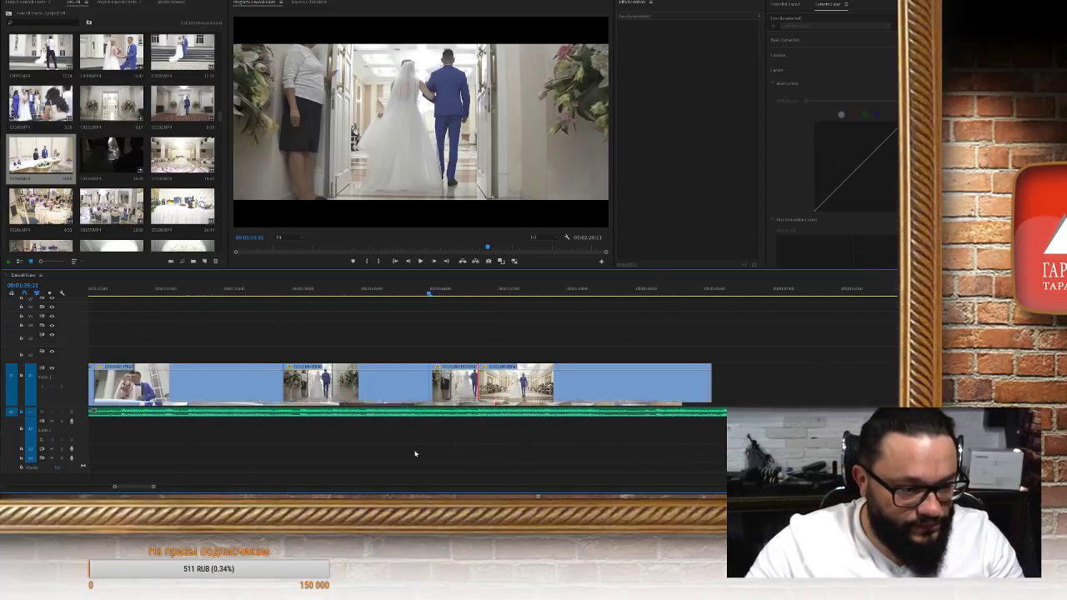
{"action": "left_click", "coordinate": [441, 399]}
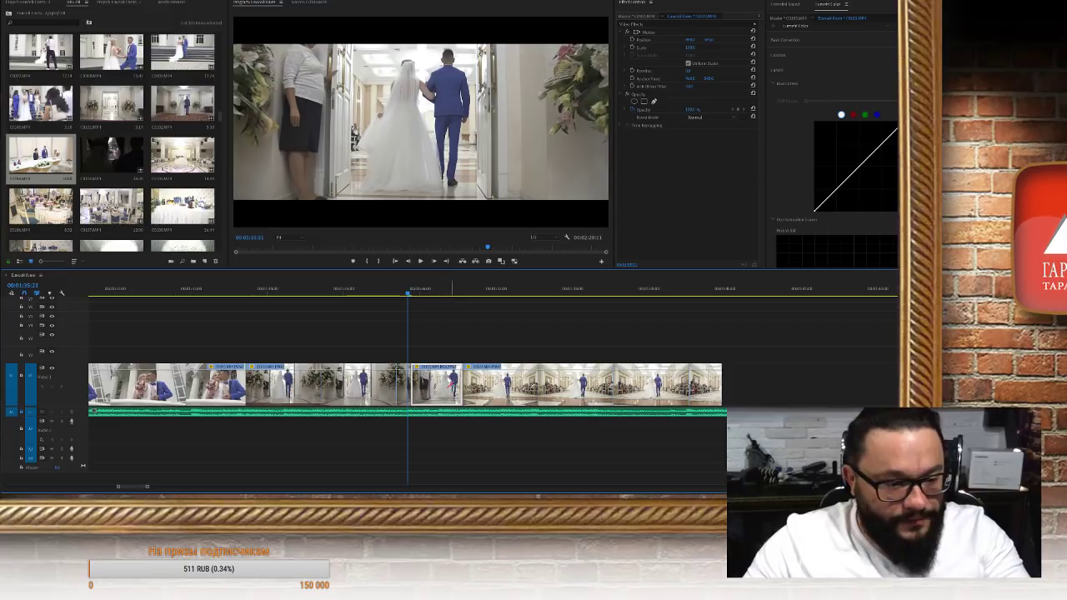
{"action": "left_click_drag", "start_coordinate": [459, 392], "coordinate": [422, 392]}
{"action": "left_click", "coordinate": [440, 397]}
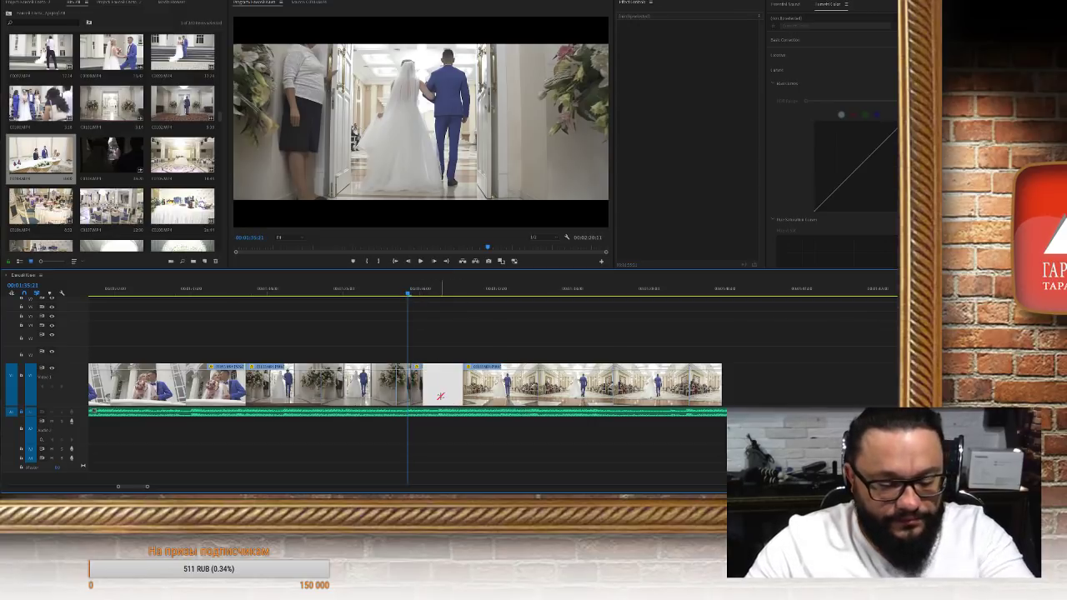
{"action": "key", "text": "Delete"}
Review from an earlier point and split the clip at two nearby frames
{"action": "left_click", "coordinate": [326, 291]}
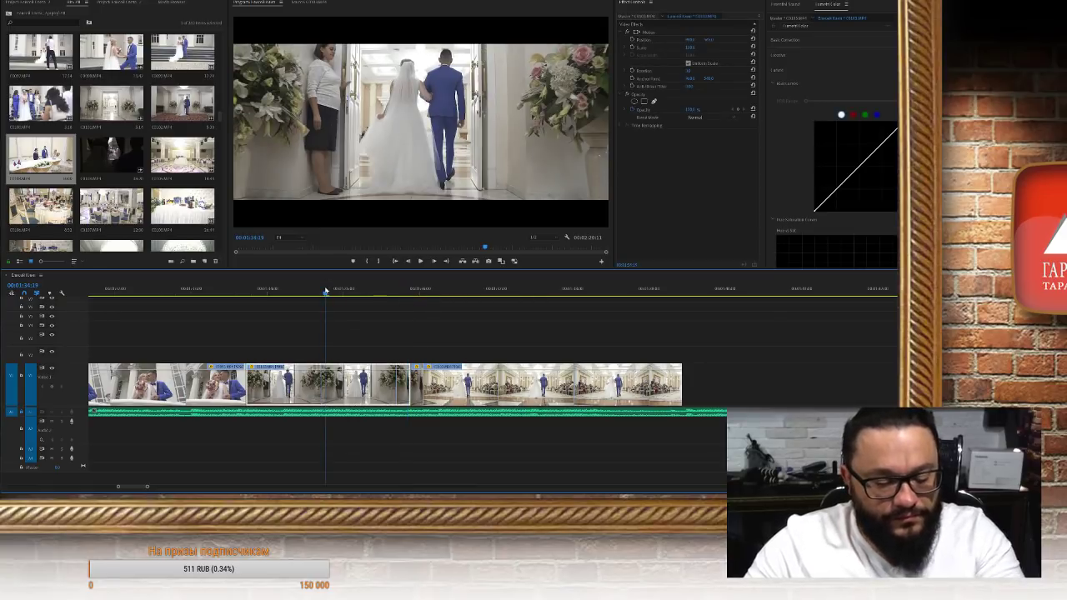
{"action": "key", "text": "space"}
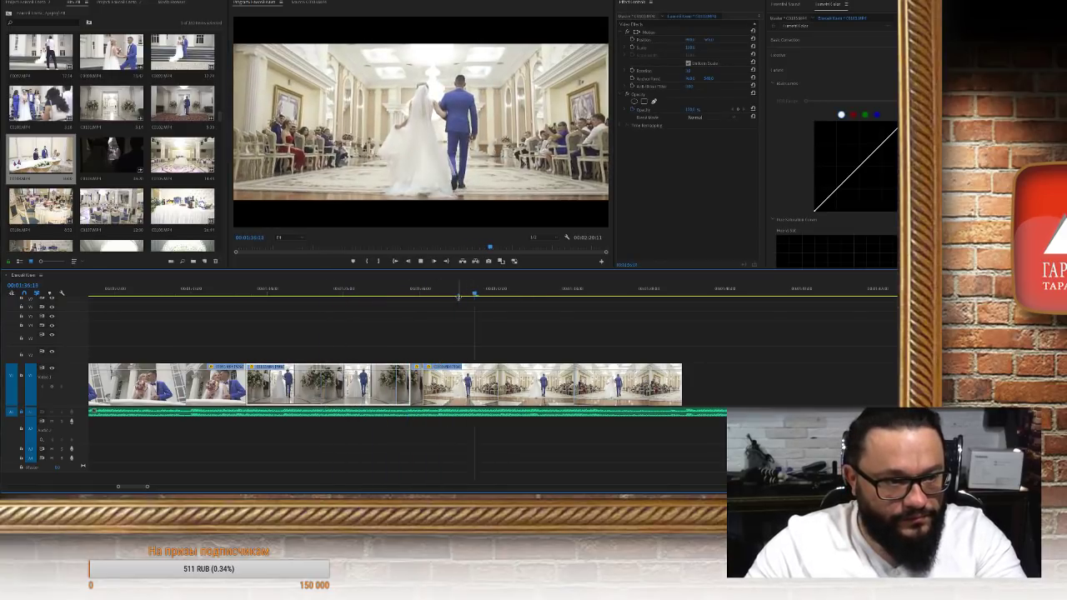
{"action": "key", "text": "space"}
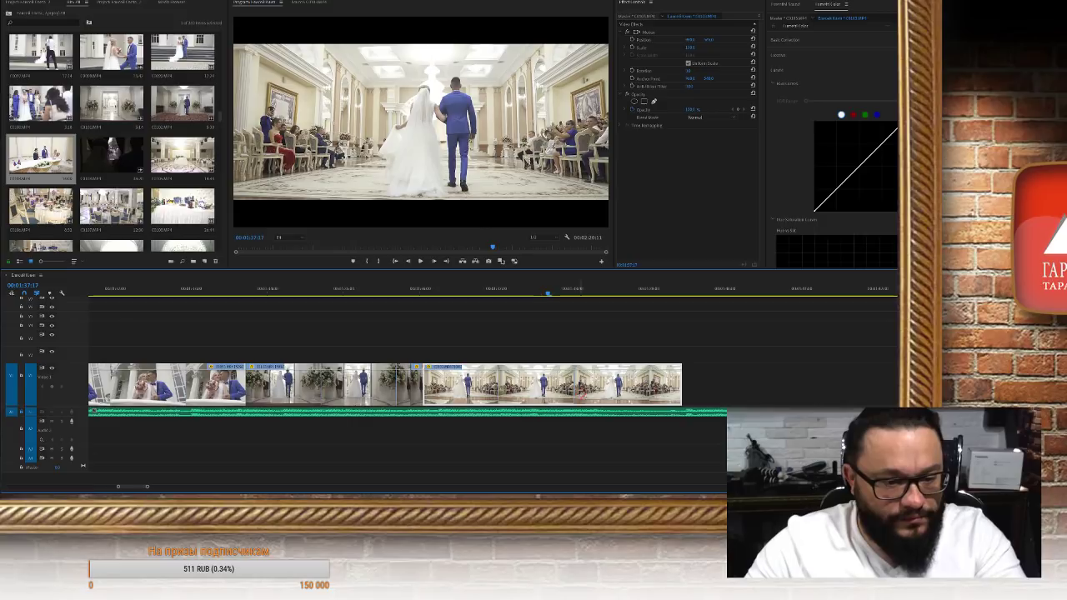
{"action": "scroll", "coordinate": [472, 417], "scroll_direction": "right", "scroll_amount": 4}
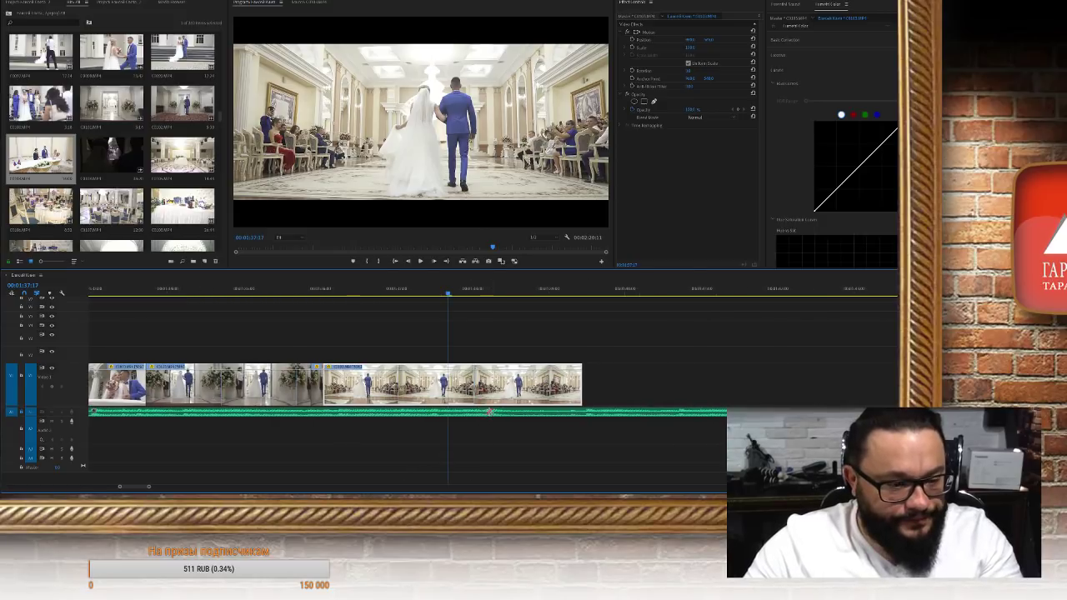
{"action": "left_click", "coordinate": [450, 384]}
{"action": "left_click", "coordinate": [507, 392]}
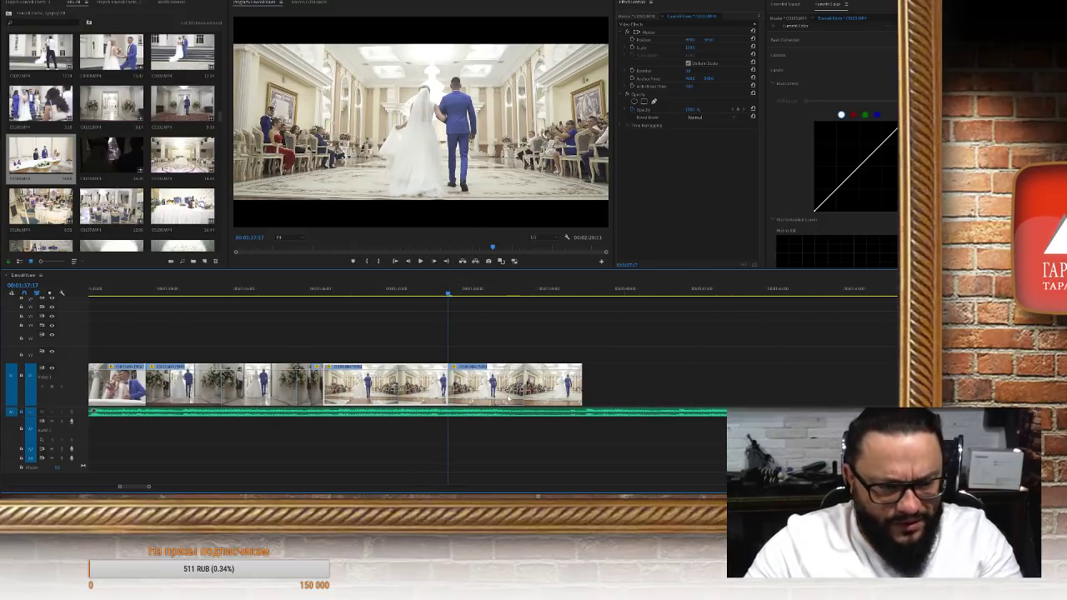
Lengthen the last clip on the video track by extending its out-point right
{"action": "scroll", "coordinate": [484, 392], "scroll_direction": "down", "scroll_amount": 1}
{"action": "scroll", "coordinate": [629, 426], "scroll_direction": "up", "scroll_amount": 6}
{"action": "scroll", "coordinate": [630, 426], "scroll_direction": "down", "scroll_amount": 2}
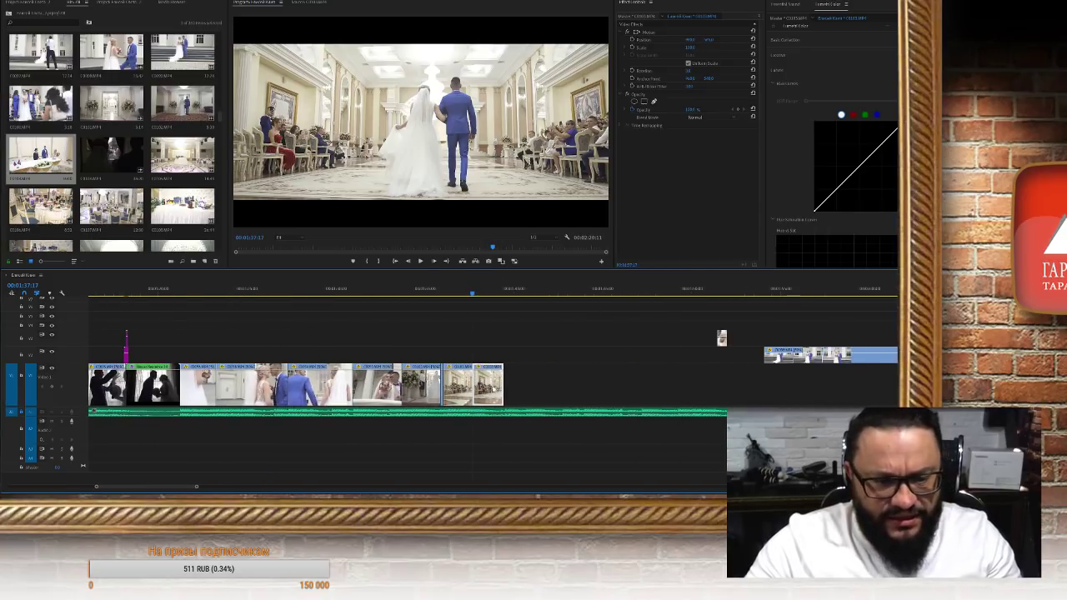
{"action": "left_click_drag", "start_coordinate": [505, 387], "coordinate": [739, 390]}
{"action": "scroll", "coordinate": [756, 402], "scroll_direction": "down", "scroll_amount": 5}
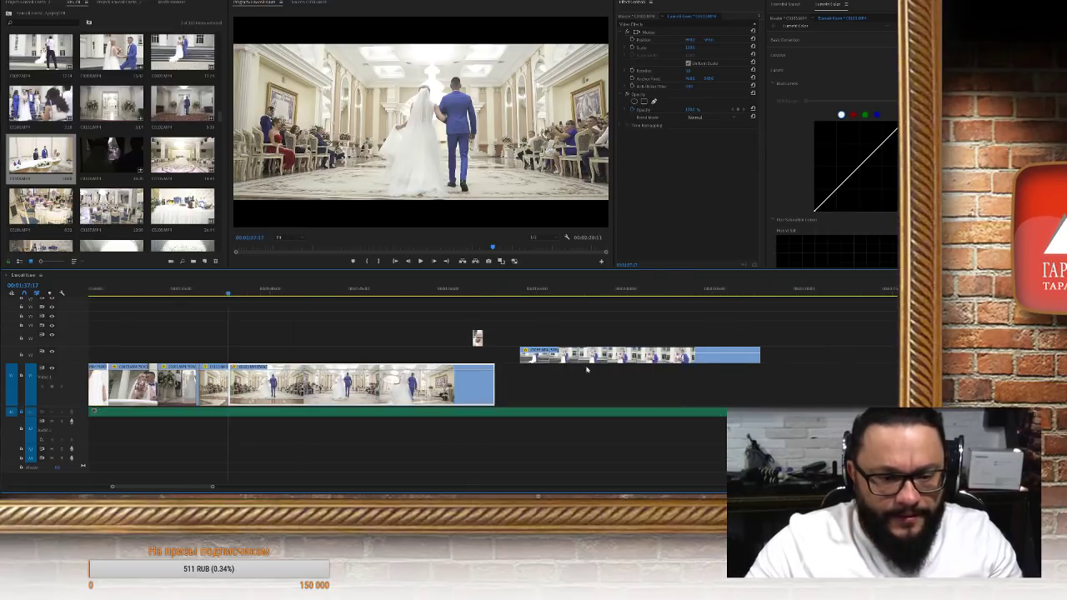
{"action": "left_click_drag", "start_coordinate": [511, 357], "coordinate": [813, 354]}
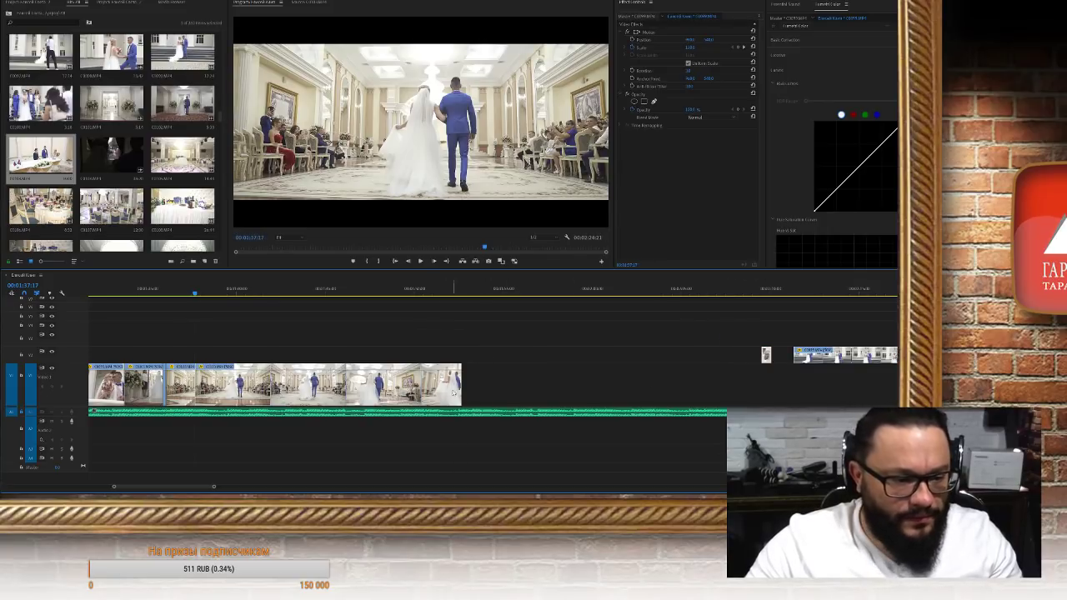
{"action": "left_click_drag", "start_coordinate": [460, 382], "coordinate": [649, 376]}
{"action": "left_click", "coordinate": [619, 386]}
Split the long aisle clip at a later playhead point with Ctrl+K and roll the cut earlier
{"action": "scroll", "coordinate": [621, 379], "scroll_direction": "up", "scroll_amount": 2}
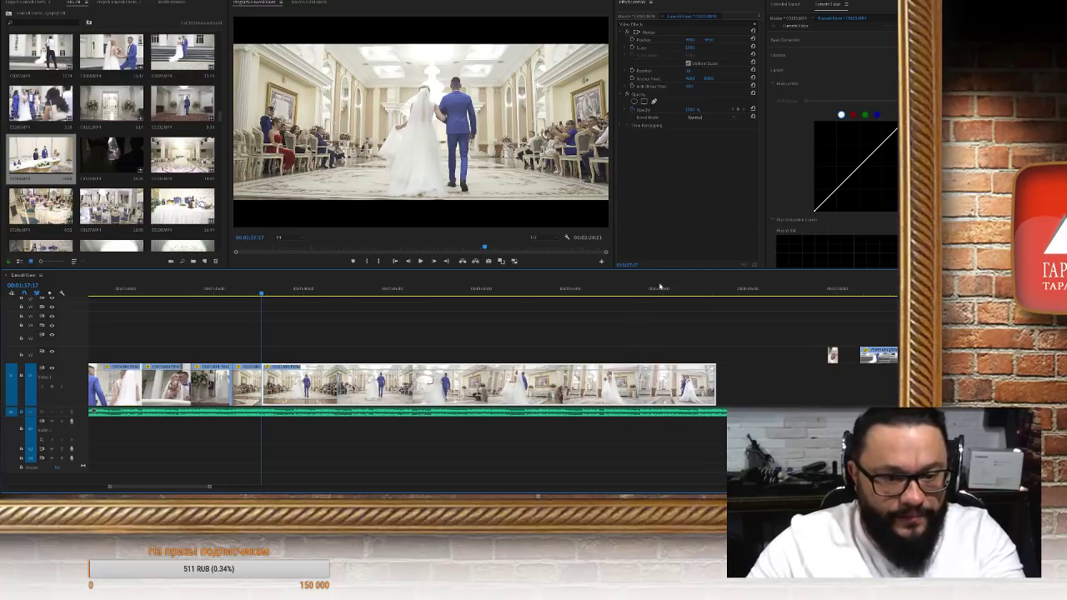
{"action": "left_click", "coordinate": [658, 289]}
{"action": "mouse_move", "coordinate": [663, 292]}
{"action": "left_mouse_down"}
{"action": "mouse_move", "coordinate": [679, 292]}
{"action": "mouse_move", "coordinate": [658, 297]}
{"action": "left_mouse_up"}
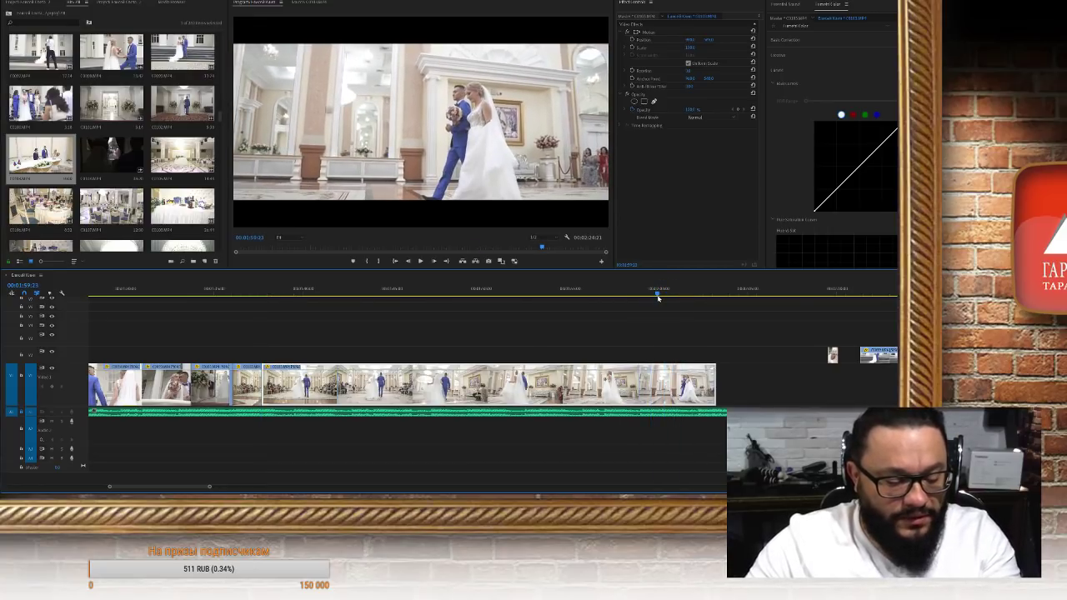
{"action": "scroll", "coordinate": [639, 388], "scroll_direction": "up", "scroll_amount": 3}
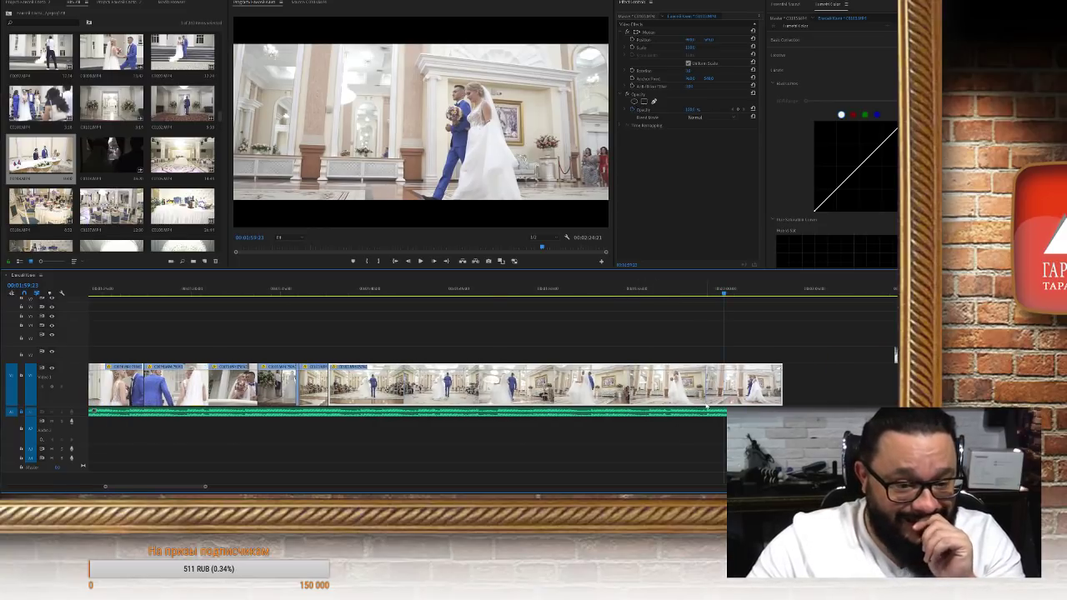
{"action": "key", "text": "ctrl+k"}
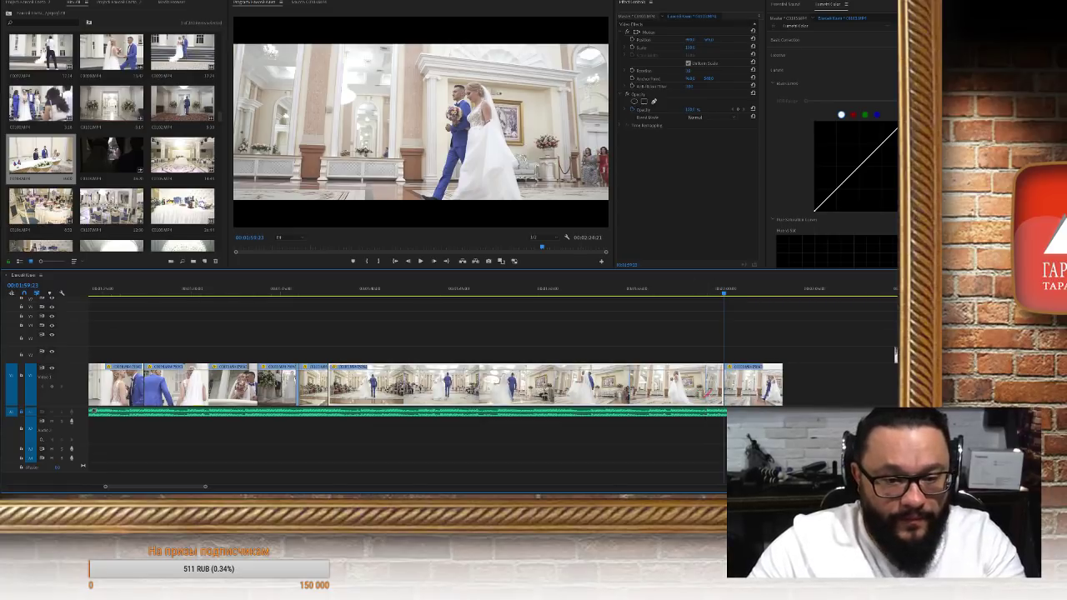
{"action": "left_click", "coordinate": [571, 385]}
{"action": "left_click_drag", "start_coordinate": [571, 385], "coordinate": [333, 385]}
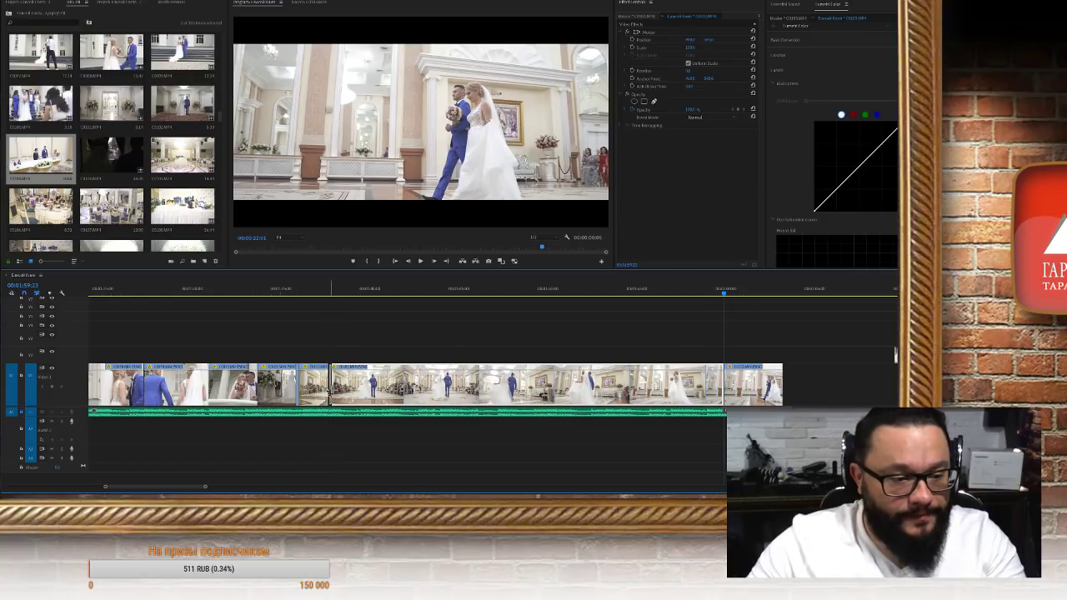
{"action": "left_click", "coordinate": [381, 389]}
{"action": "scroll", "coordinate": [479, 431], "scroll_direction": "up", "scroll_amount": 5}
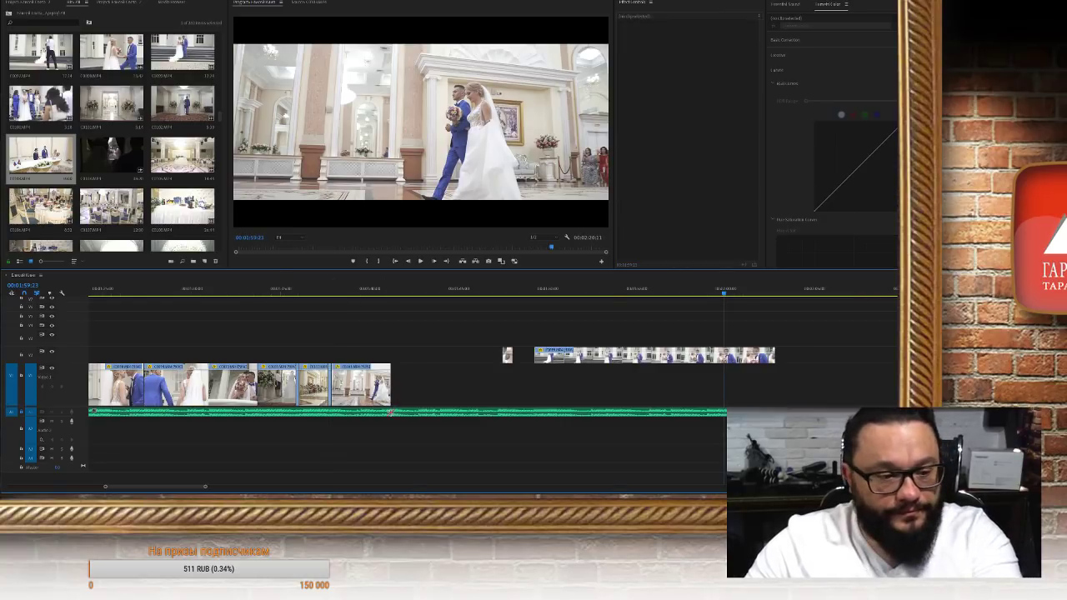
Move the playhead onto the couple's aisle-walk shot from the timeline ruler
{"action": "left_click", "coordinate": [463, 291]}
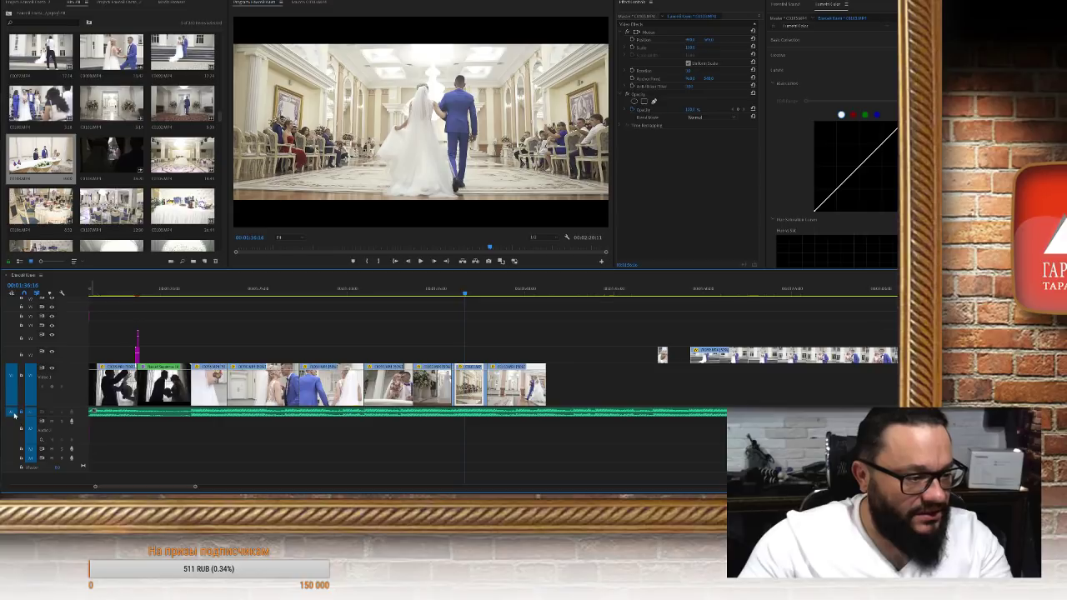
Use Reveal in Project on the timeline's soundtrack clip to locate its source
{"action": "right_click", "coordinate": [127, 413]}
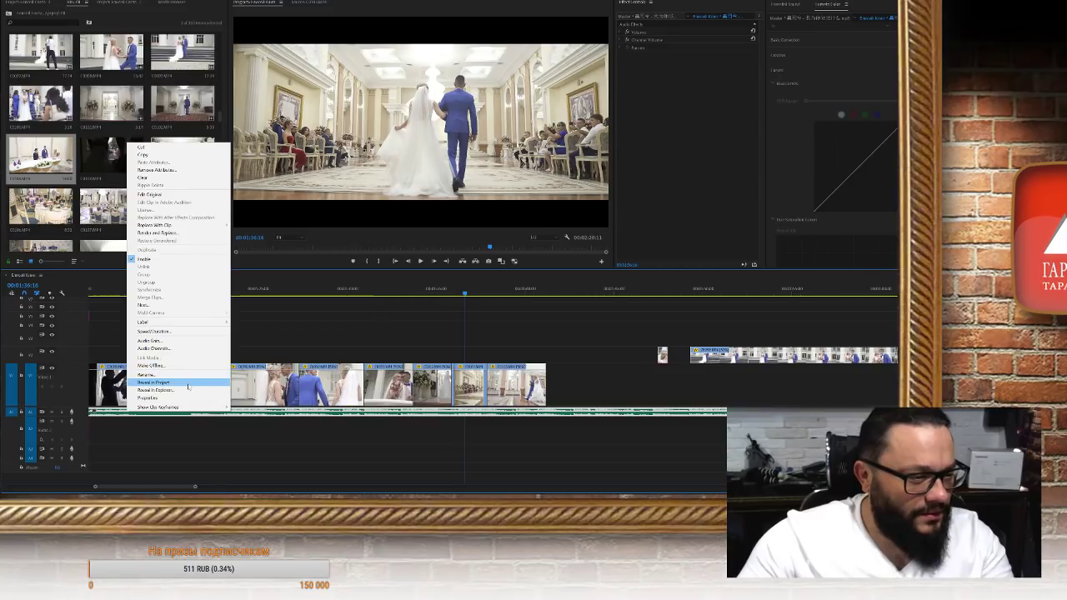
{"action": "left_click", "coordinate": [189, 384]}
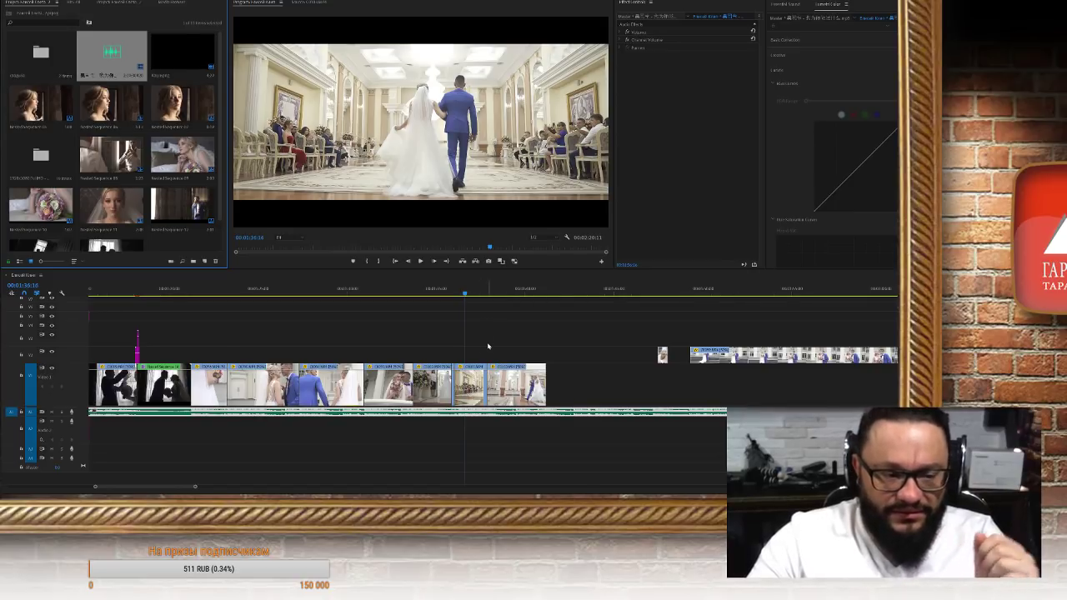
Retarget the audio track and trim the last clip's end to the playhead
{"action": "left_click", "coordinate": [401, 291]}
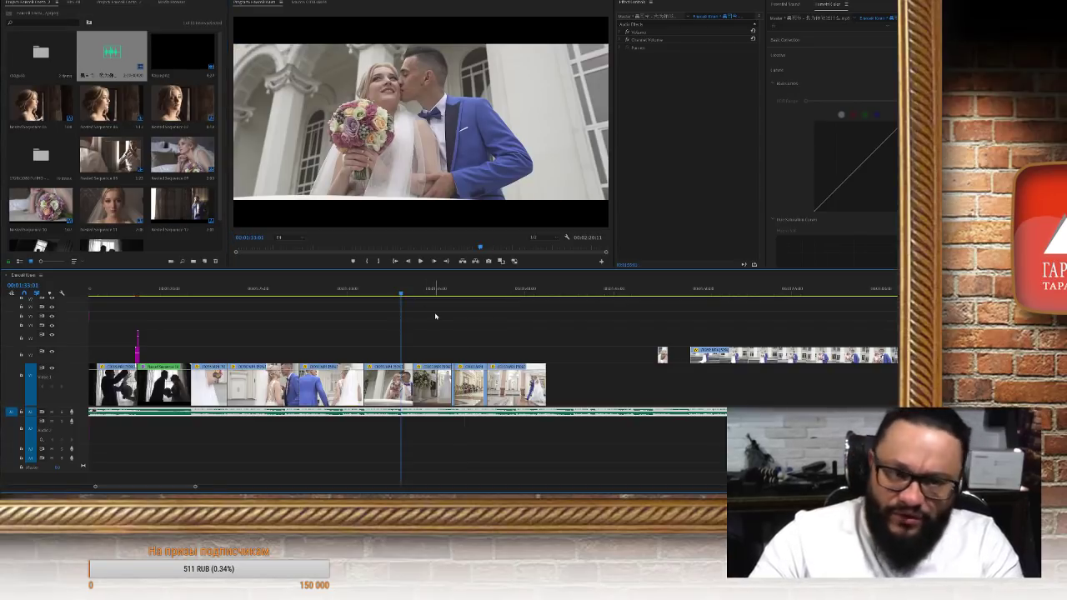
{"action": "key", "text": "space"}
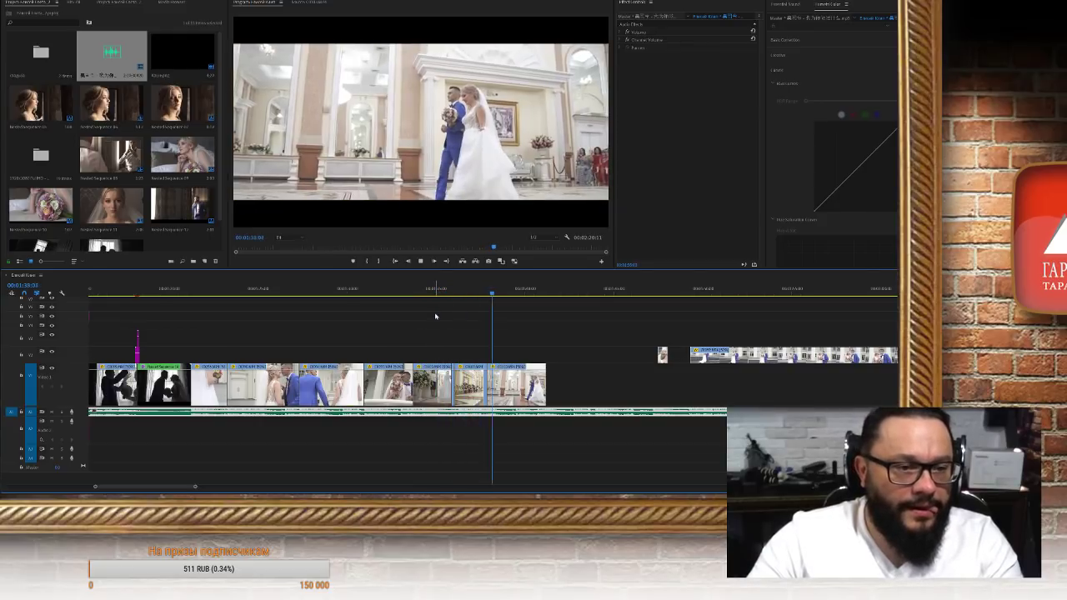
{"action": "key", "text": "space"}
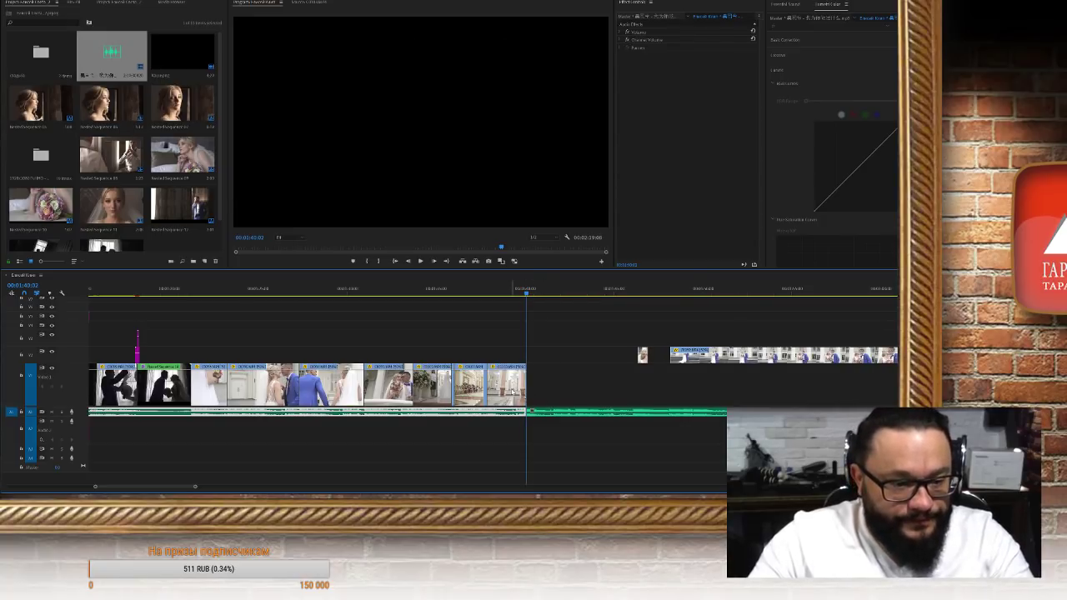
{"action": "left_click", "coordinate": [512, 391]}
{"action": "left_click", "coordinate": [584, 384]}
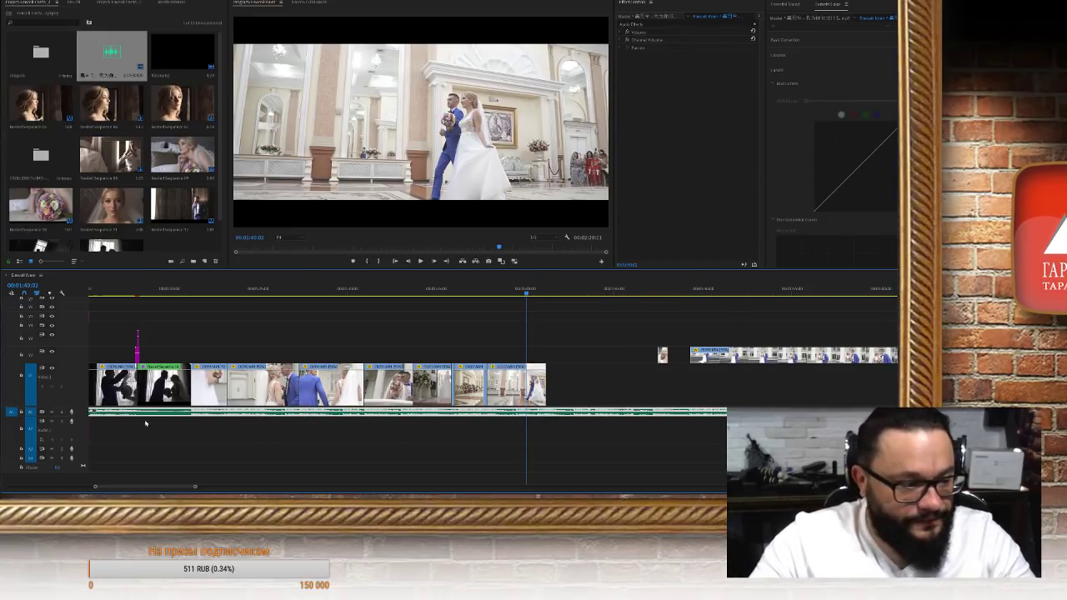
{"action": "left_click", "coordinate": [21, 414]}
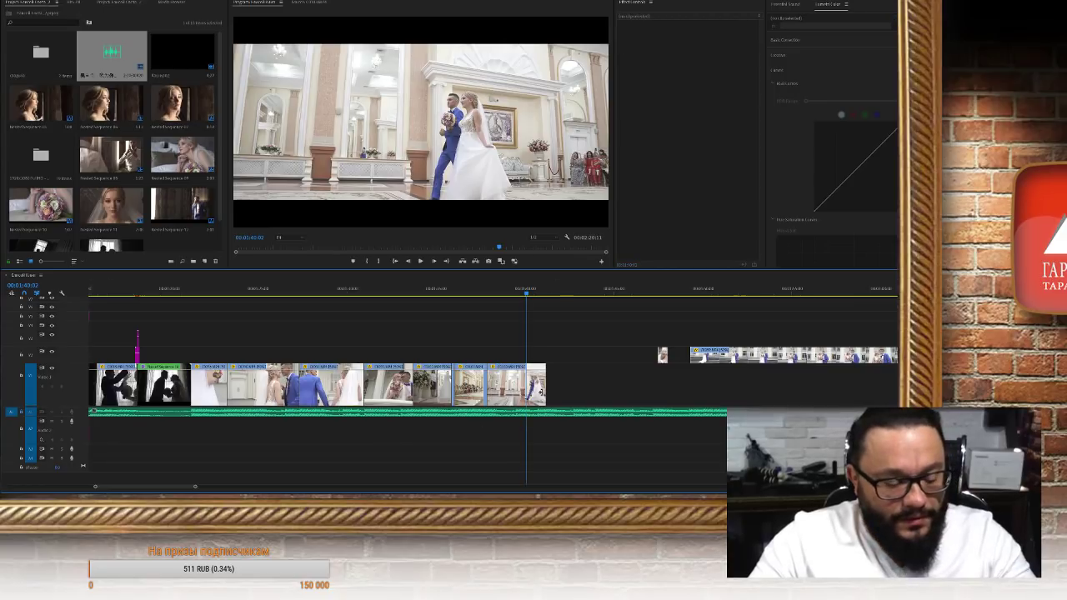
{"action": "key", "text": "w"}
{"action": "left_click", "coordinate": [496, 289]}
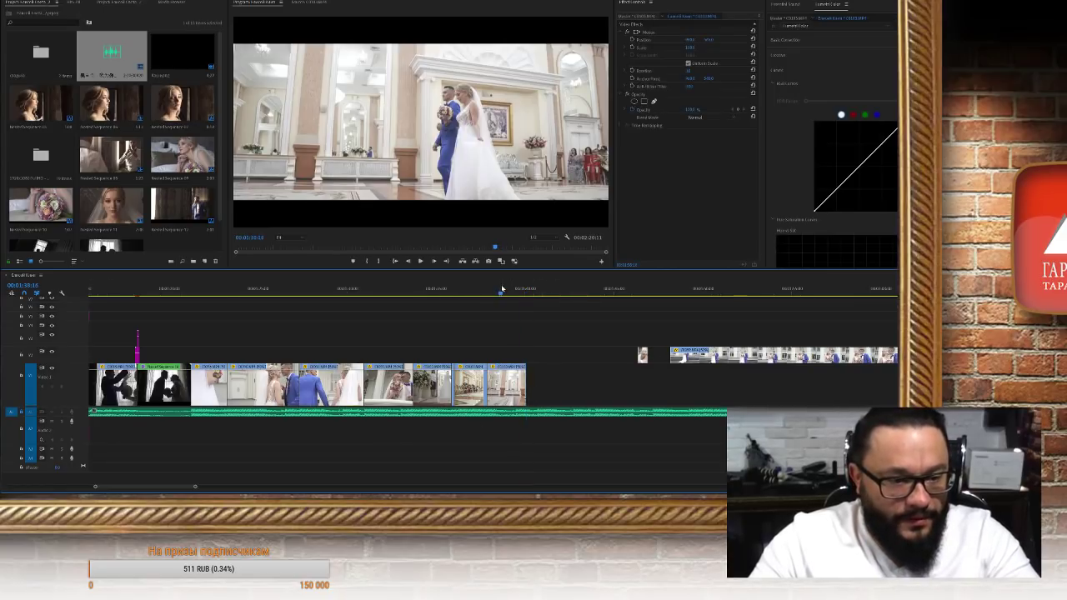
{"action": "left_click_drag", "start_coordinate": [496, 289], "coordinate": [493, 289]}
Shift the aisle shot up via Position, then nest it with the default sequence name
{"action": "left_click", "coordinate": [710, 41]}
{"action": "left_click_drag", "start_coordinate": [710, 41], "coordinate": [655, 41]}
{"action": "left_click", "coordinate": [464, 289]}
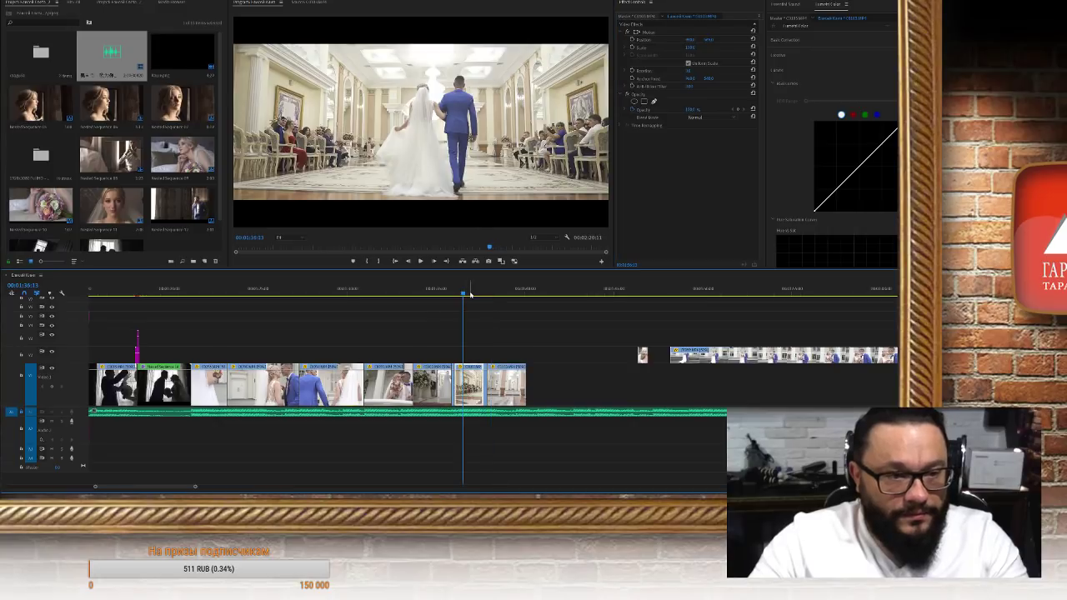
{"action": "key", "text": "space"}
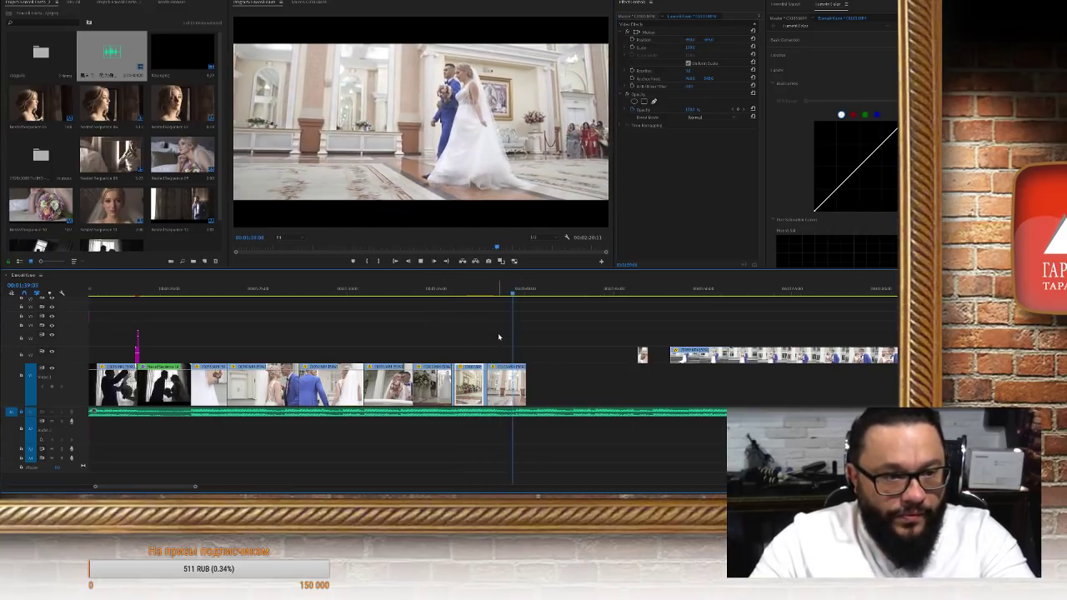
{"action": "key", "text": "space"}
{"action": "left_click", "coordinate": [502, 289]}
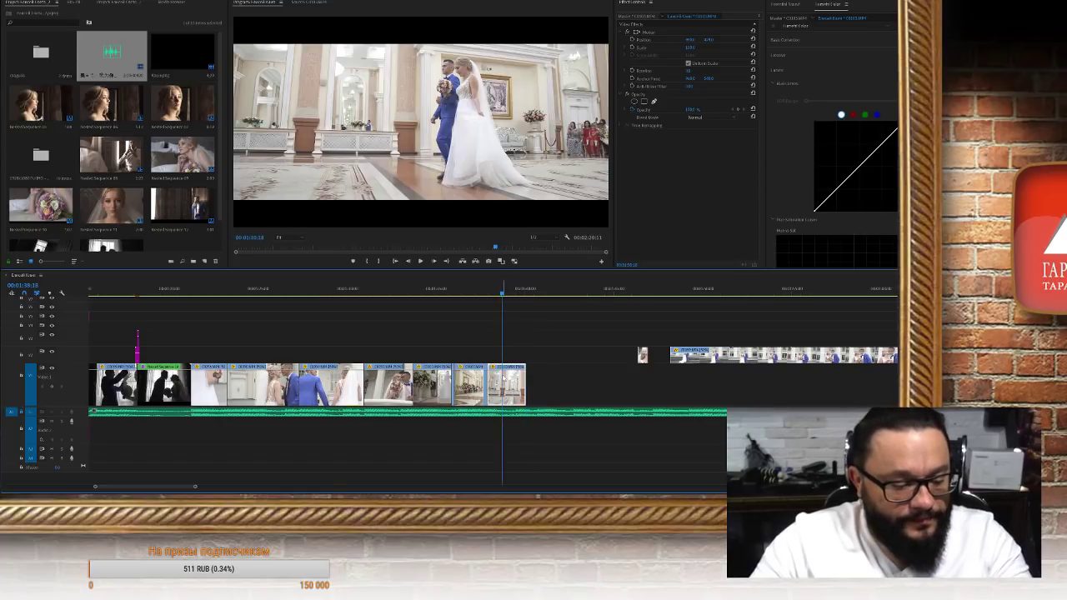
{"action": "key", "text": "alt+n"}
{"action": "key", "text": "Return"}
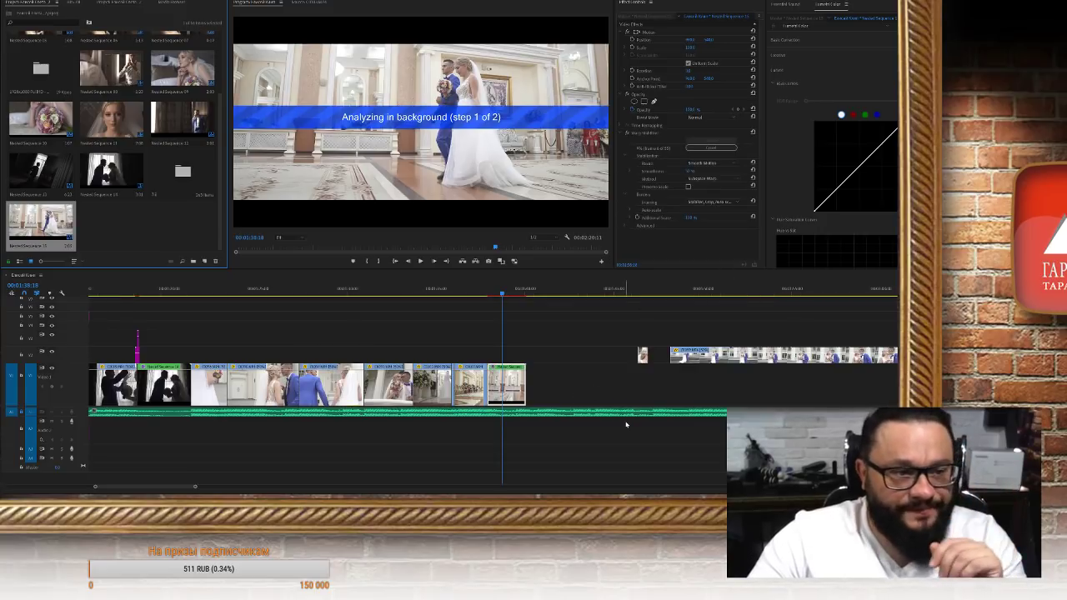
Open the ceremony footage bin and load a footage clip into the Source Monitor
{"action": "key", "text": "equal"}
{"action": "key", "text": "minus"}
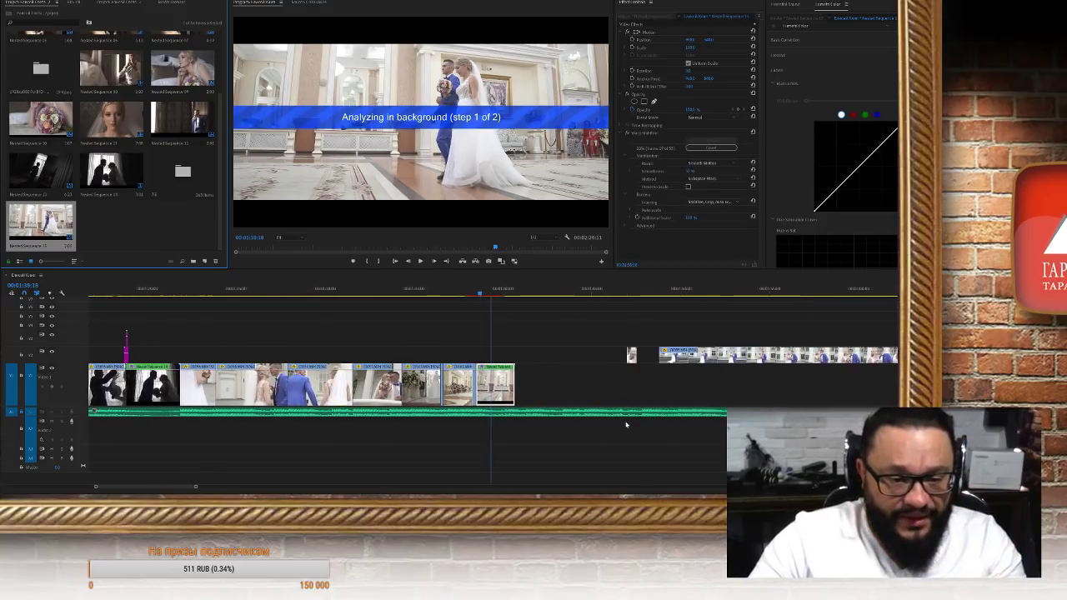
{"action": "scroll", "coordinate": [626, 425], "scroll_direction": "right", "scroll_amount": 2}
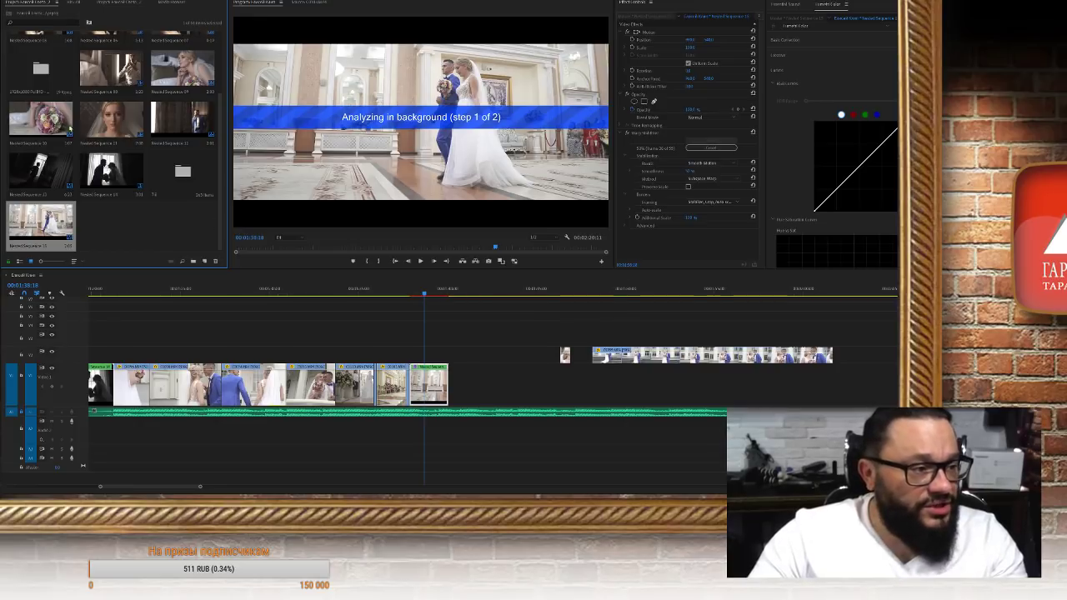
{"action": "left_click", "coordinate": [73, 2]}
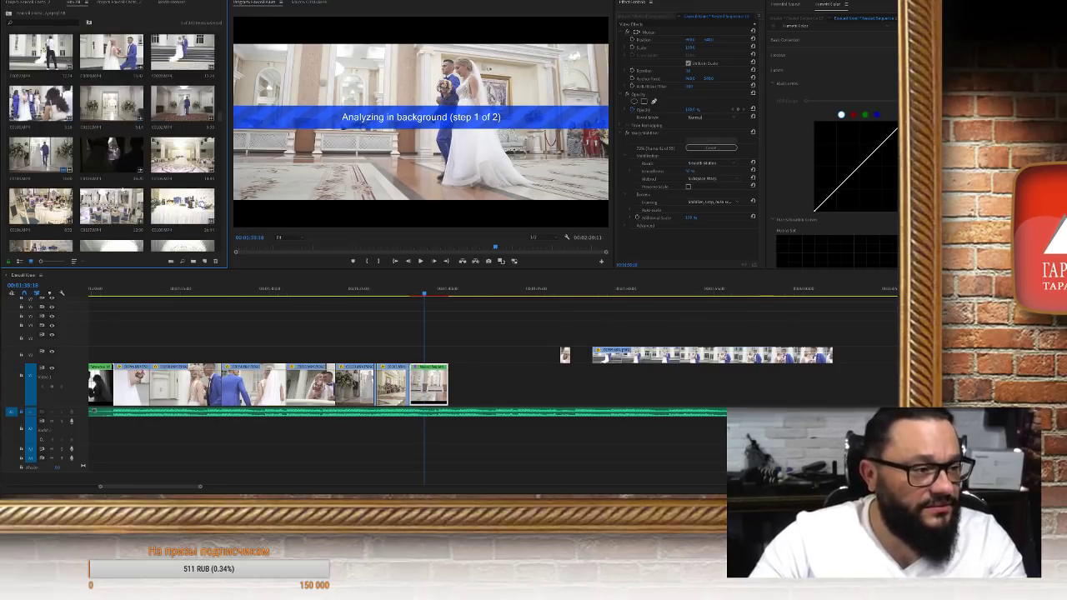
{"action": "left_click_drag", "start_coordinate": [40, 154], "coordinate": [407, 179]}
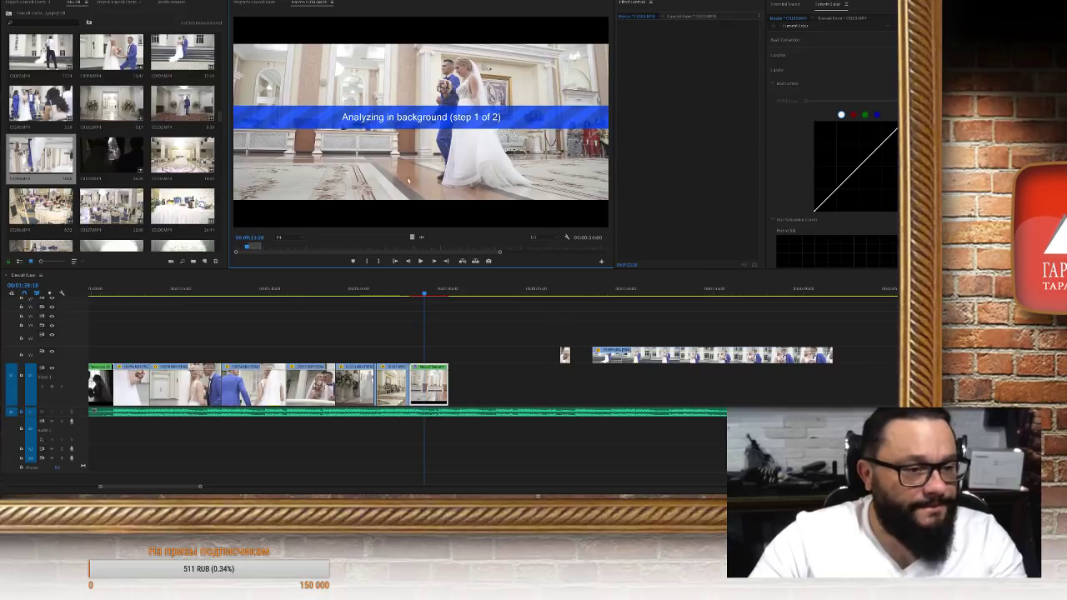
Scrub the source clip to the couple signing at the registry table
{"action": "left_click_drag", "start_coordinate": [280, 247], "coordinate": [421, 246]}
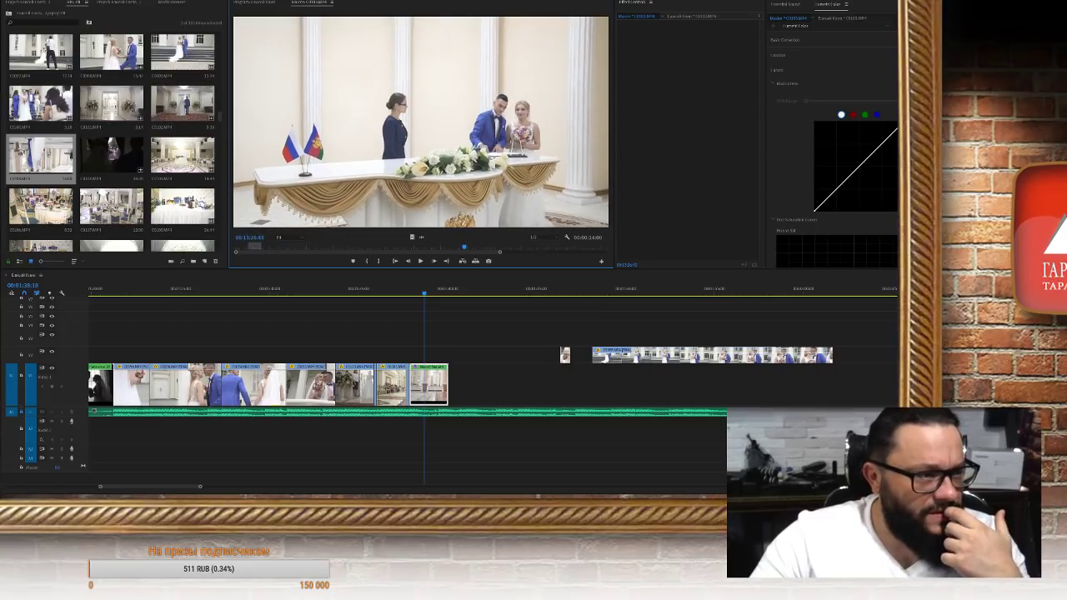
Import the CLIP folder from the 07.03.18 wedding folder and dismiss the import failure warning
{"action": "left_click", "coordinate": [132, 2]}
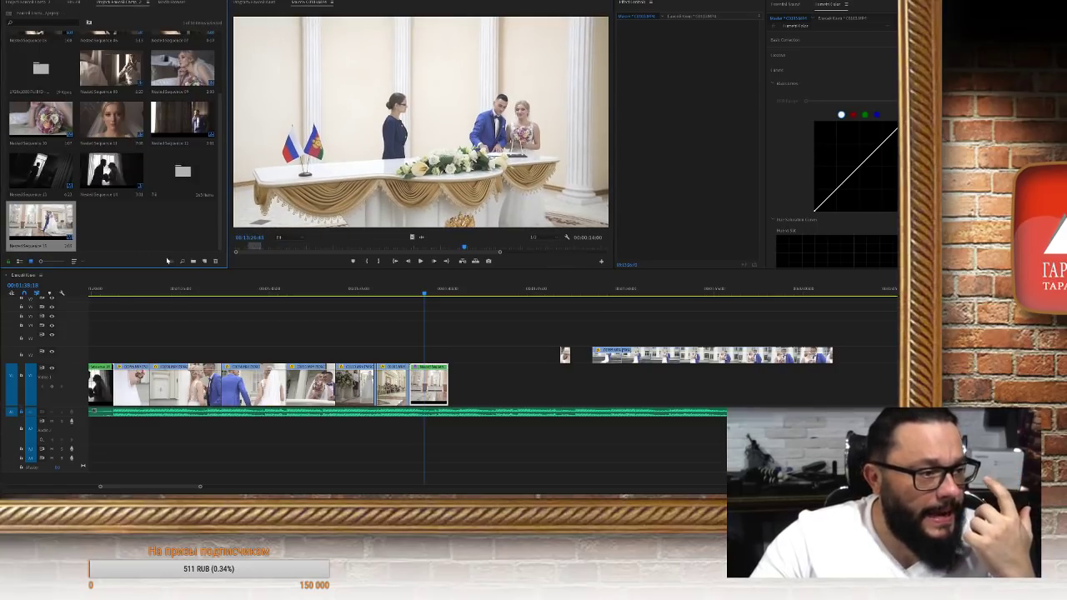
{"action": "double_click", "coordinate": [157, 222]}
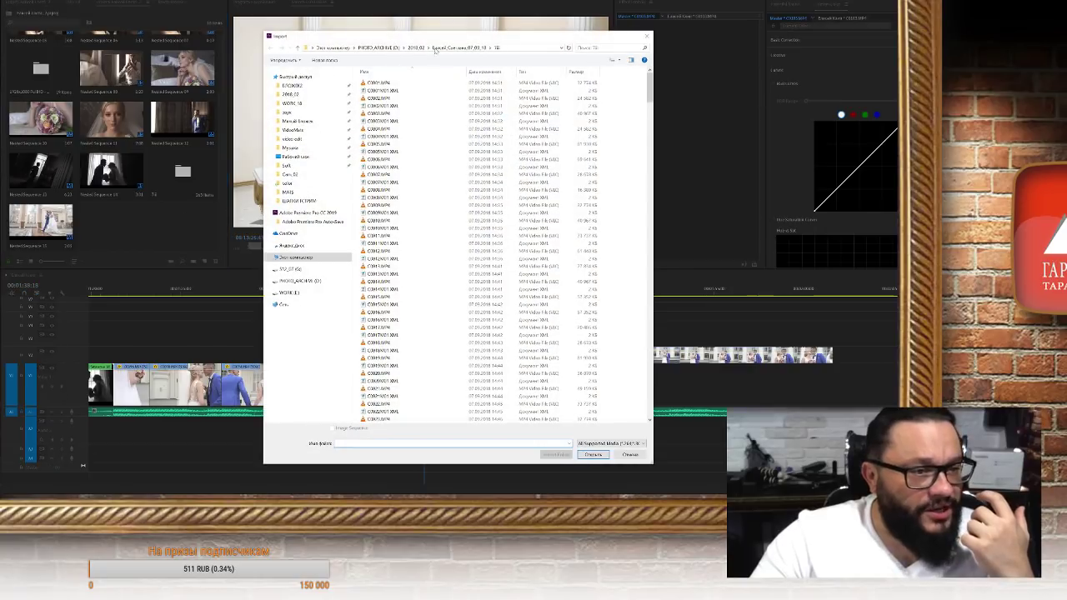
{"action": "left_click", "coordinate": [415, 48]}
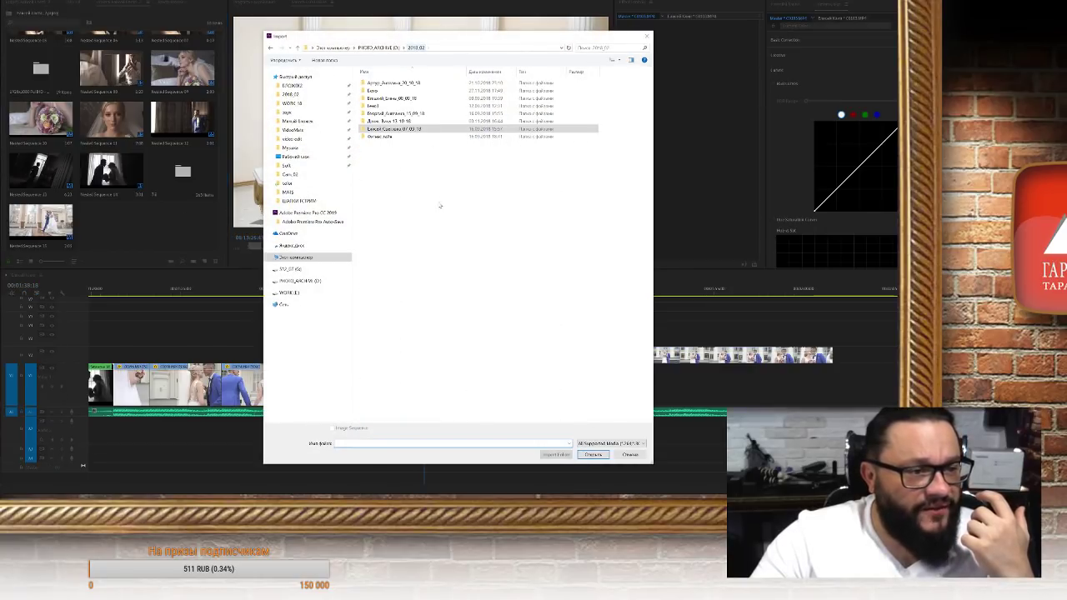
{"action": "double_click", "coordinate": [420, 131]}
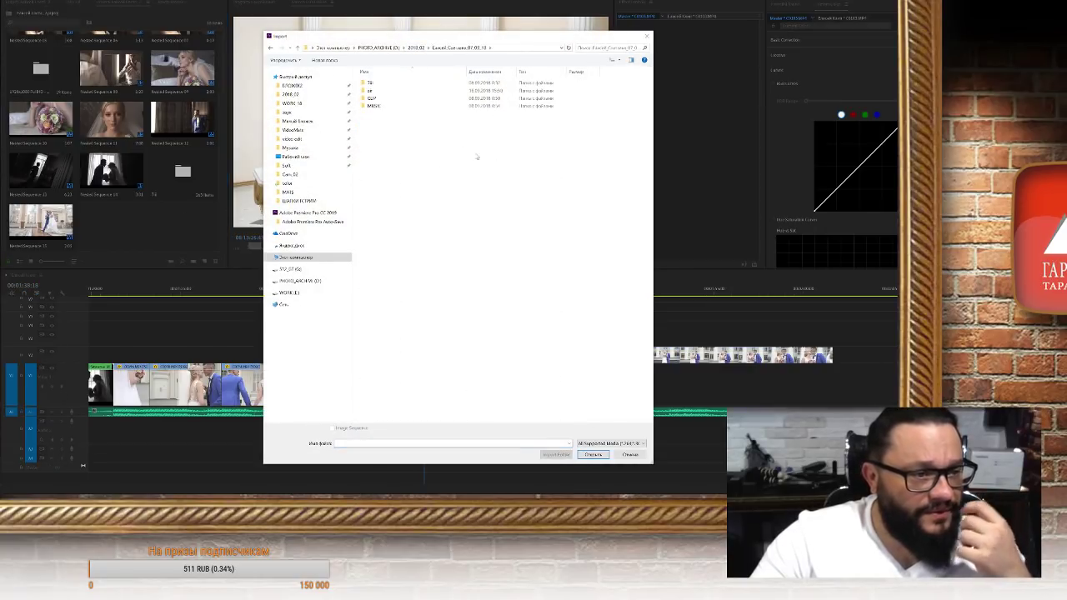
{"action": "left_click", "coordinate": [385, 100]}
{"action": "left_click", "coordinate": [560, 455]}
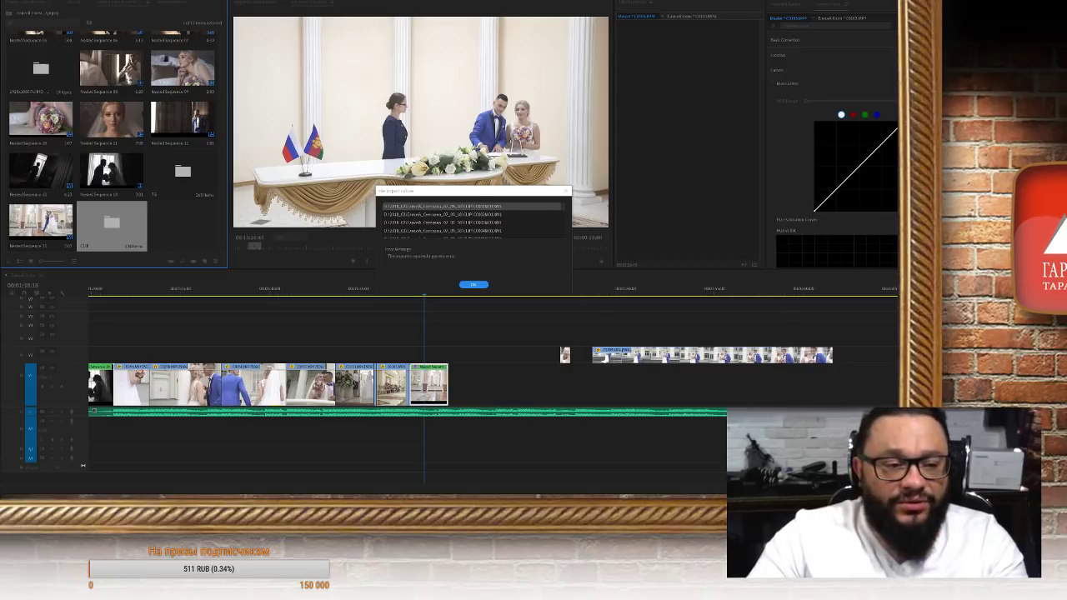
{"action": "left_click", "coordinate": [473, 285]}
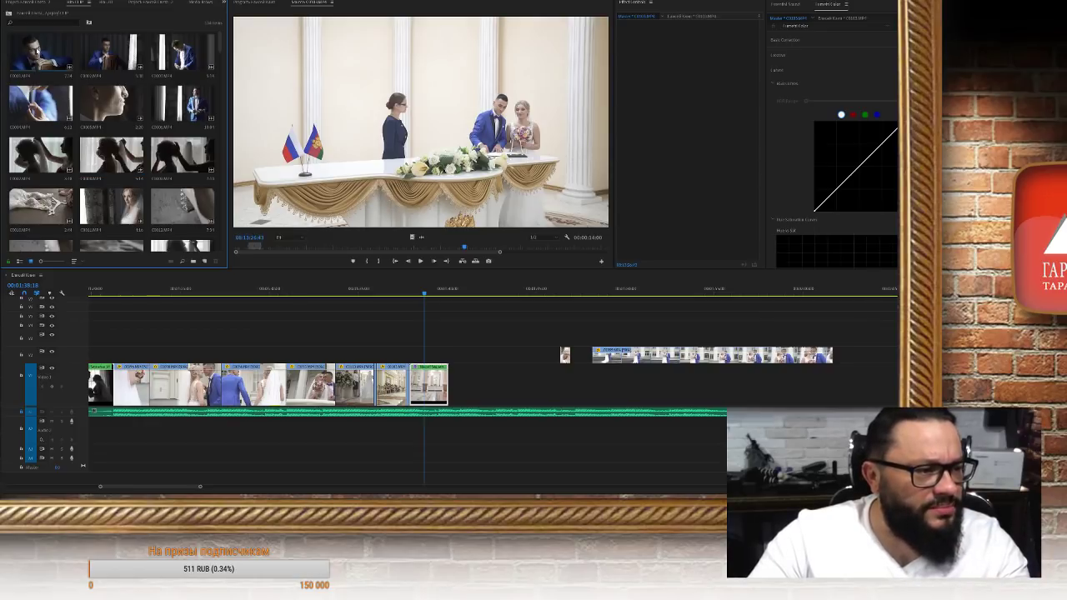
Load the groom-by-the-window clip in the Source Monitor and preview it for the usable part
{"action": "double_click", "coordinate": [182, 107]}
{"action": "left_click_drag", "start_coordinate": [392, 250], "coordinate": [445, 243]}
{"action": "key", "text": "space"}
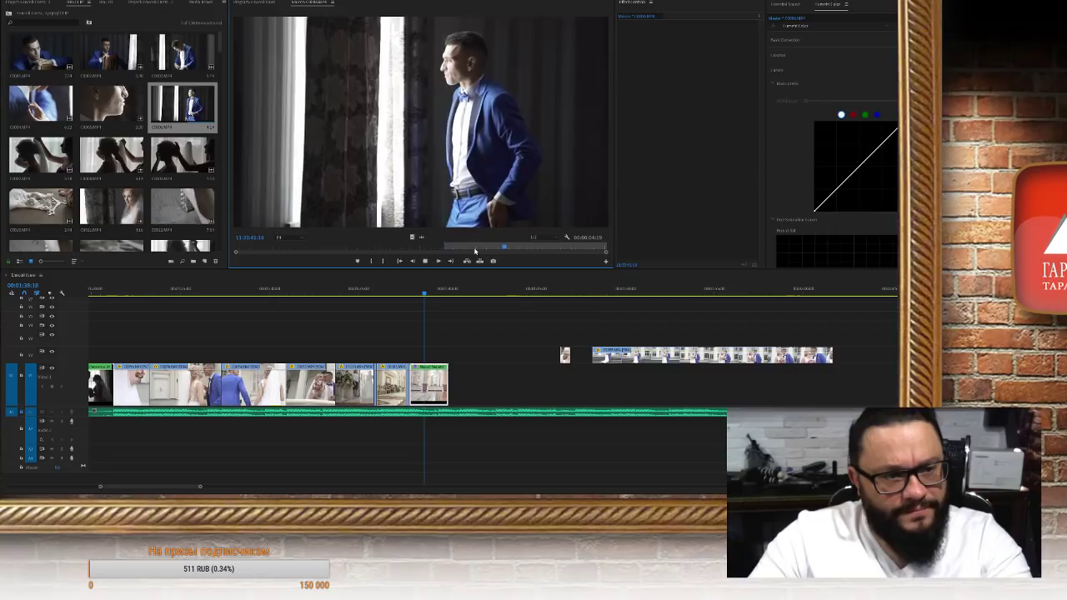
{"action": "key", "text": "space"}
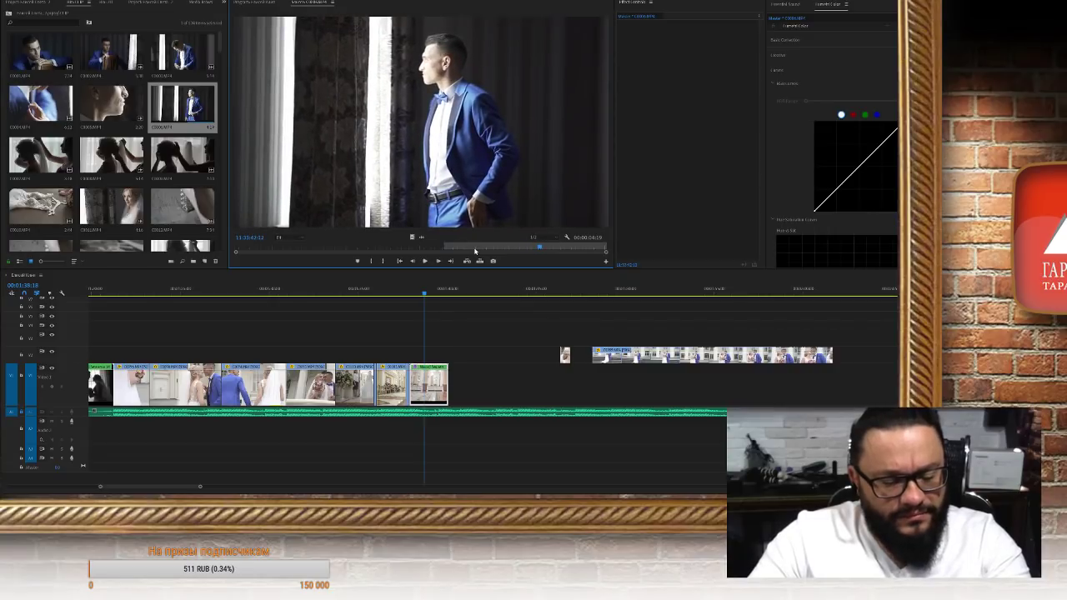
{"action": "key", "text": "i"}
{"action": "key", "text": "space"}
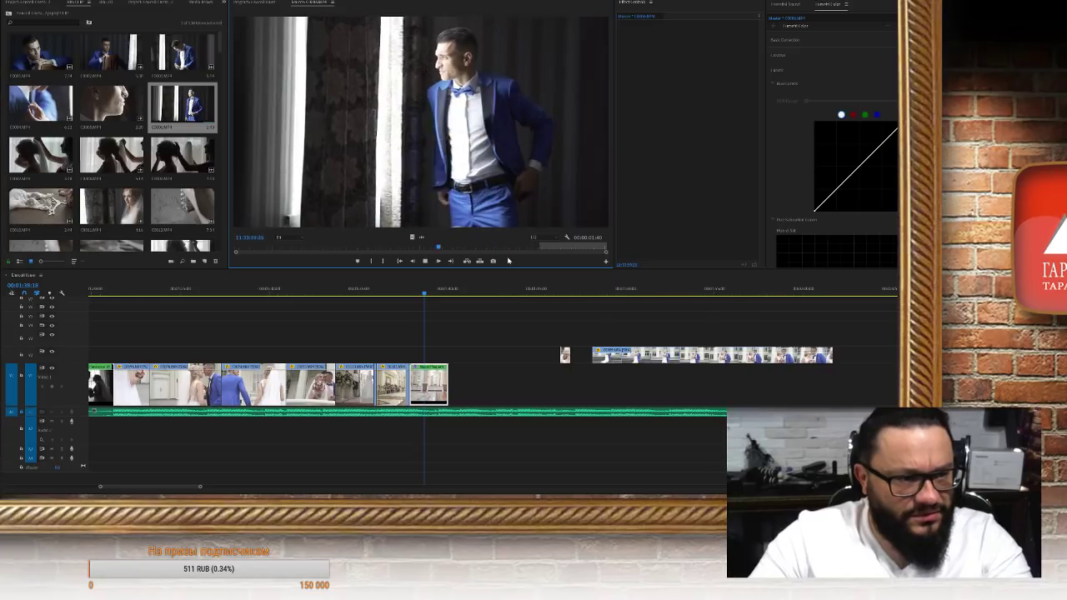
{"action": "key", "text": "space"}
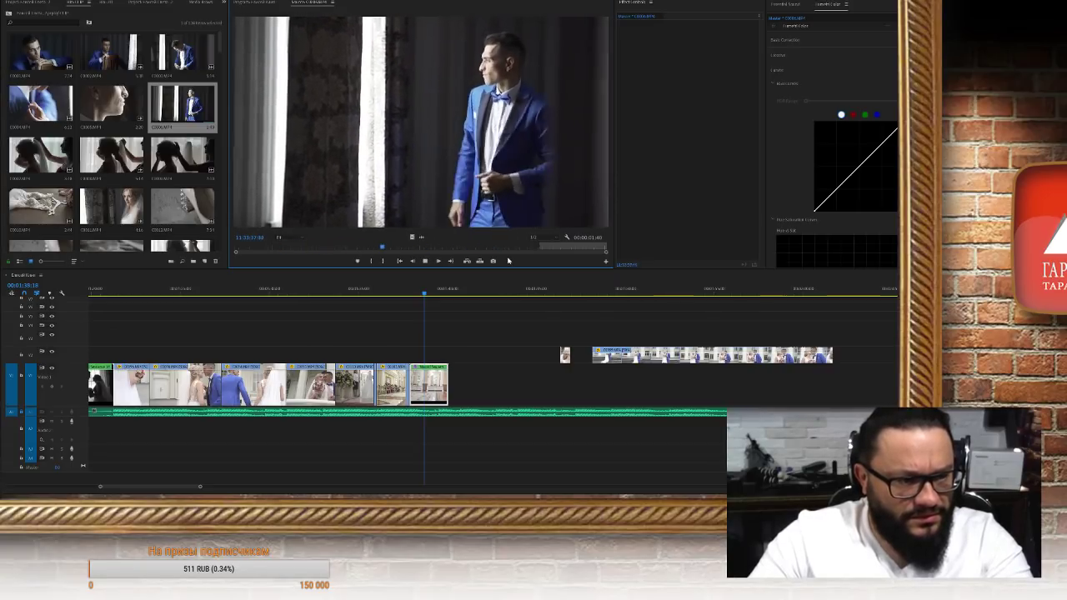
{"action": "key", "text": "space"}
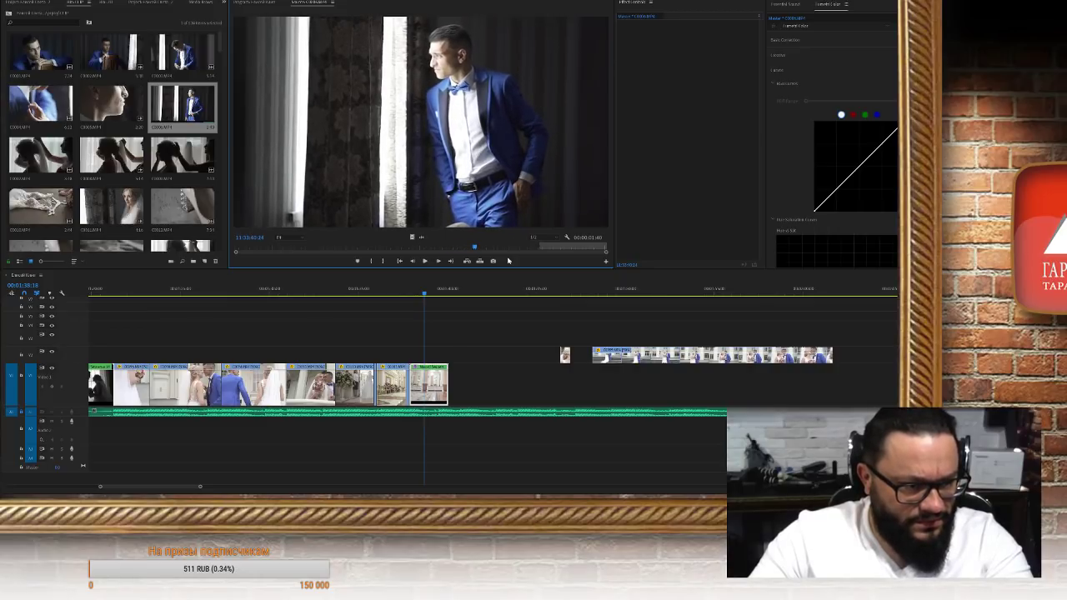
{"action": "key", "text": "j"}
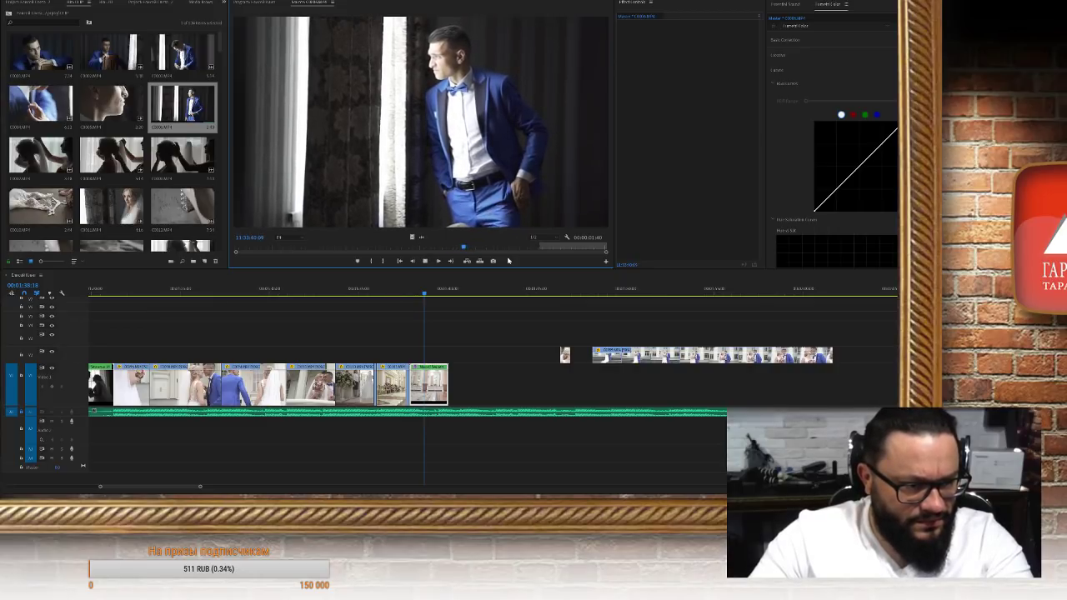
{"action": "key", "text": "k"}
Mark In and Out around the chosen groom section and insert it at the playhead
{"action": "key", "text": "i"}
{"action": "key", "text": "l"}
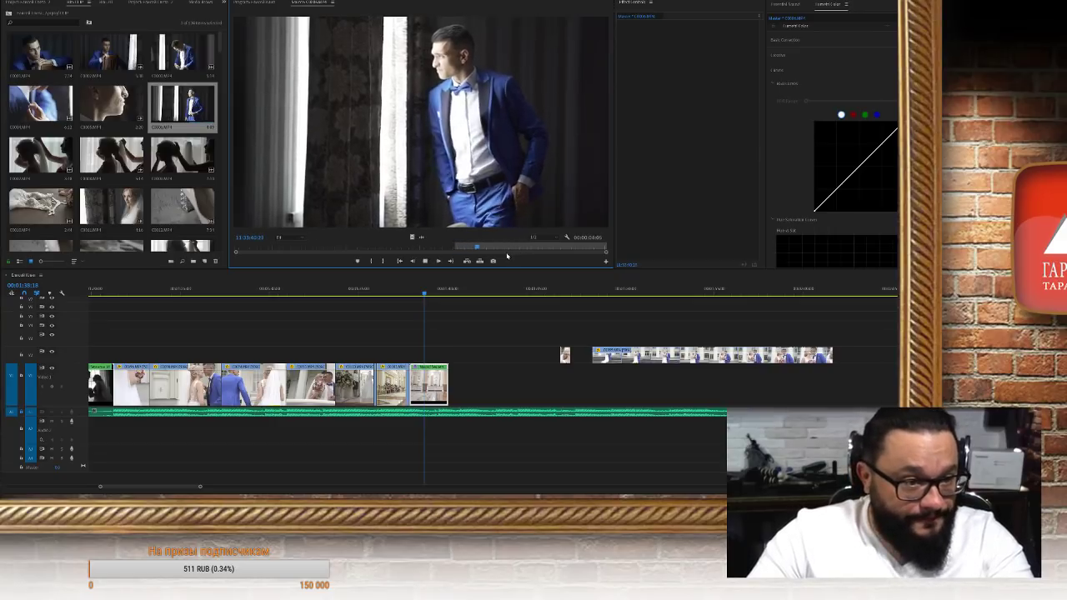
{"action": "key", "text": "o"}
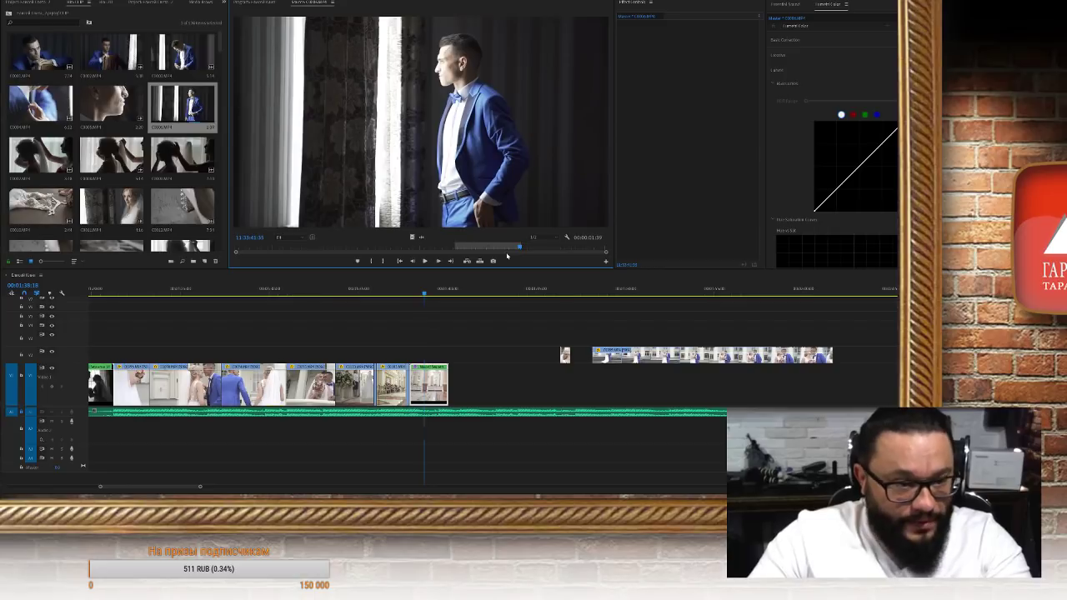
{"action": "key", "text": "comma"}
{"action": "scroll", "coordinate": [520, 374], "scroll_direction": "up", "scroll_amount": 2}
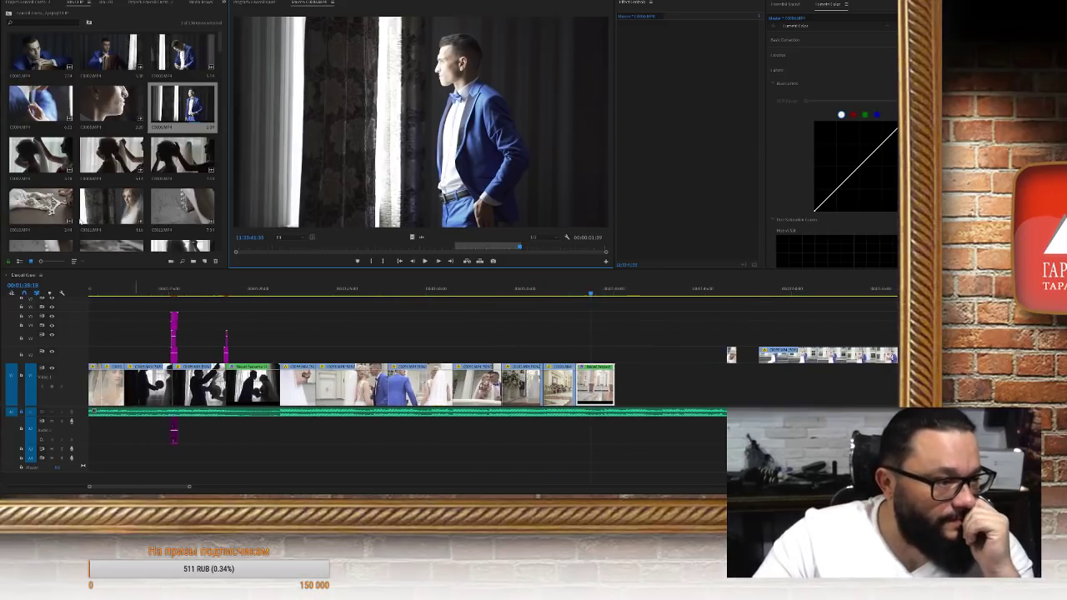
{"action": "scroll", "coordinate": [173, 213], "scroll_direction": "down", "scroll_amount": 2}
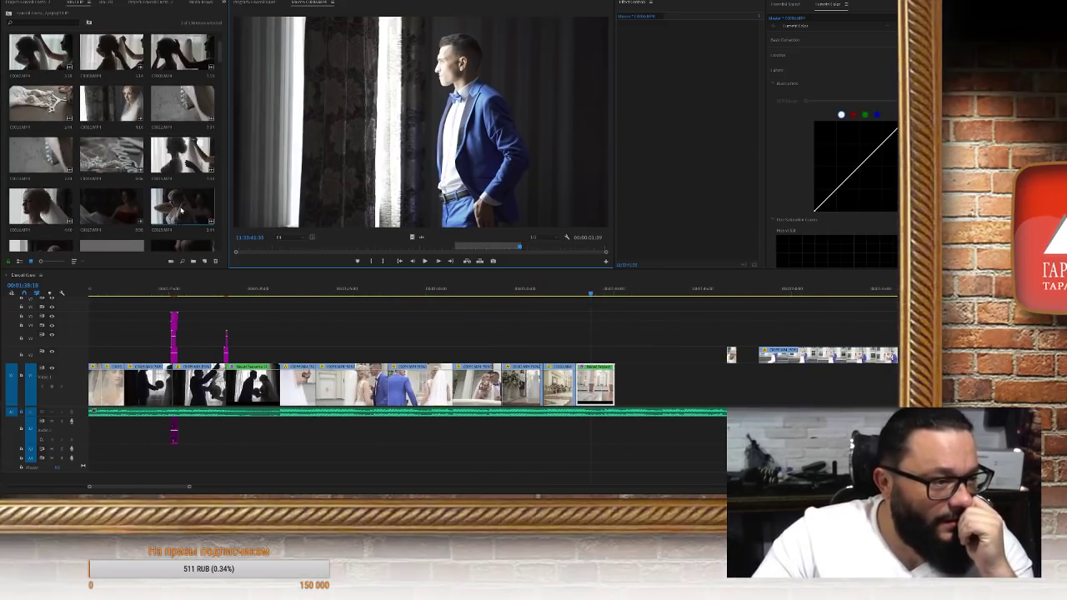
{"action": "scroll", "coordinate": [178, 214], "scroll_direction": "down", "scroll_amount": 2}
{"action": "scroll", "coordinate": [184, 213], "scroll_direction": "down", "scroll_amount": 3}
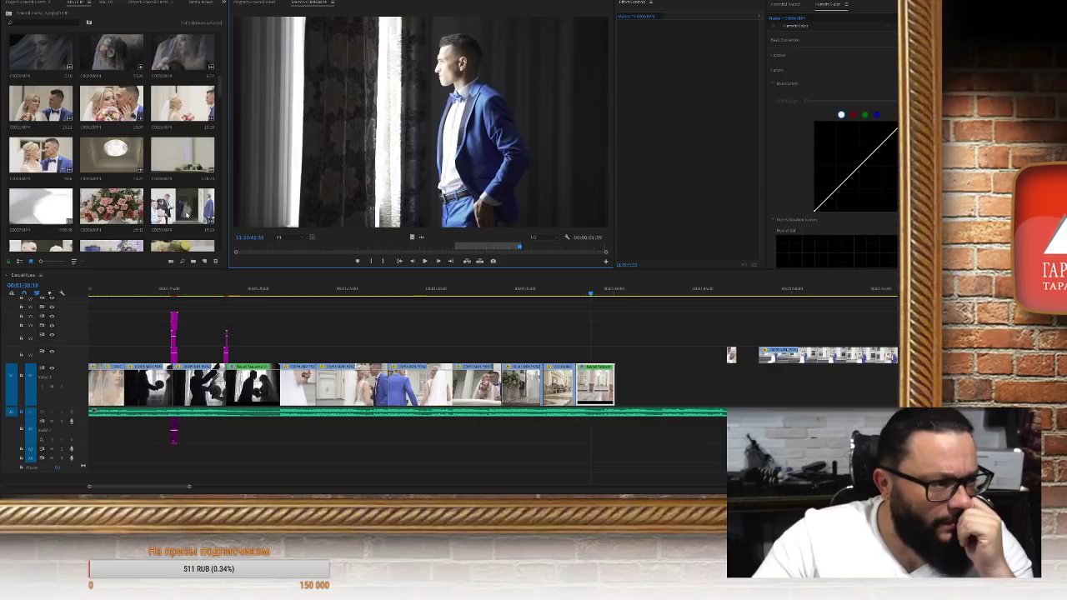
{"action": "scroll", "coordinate": [185, 213], "scroll_direction": "down", "scroll_amount": 1}
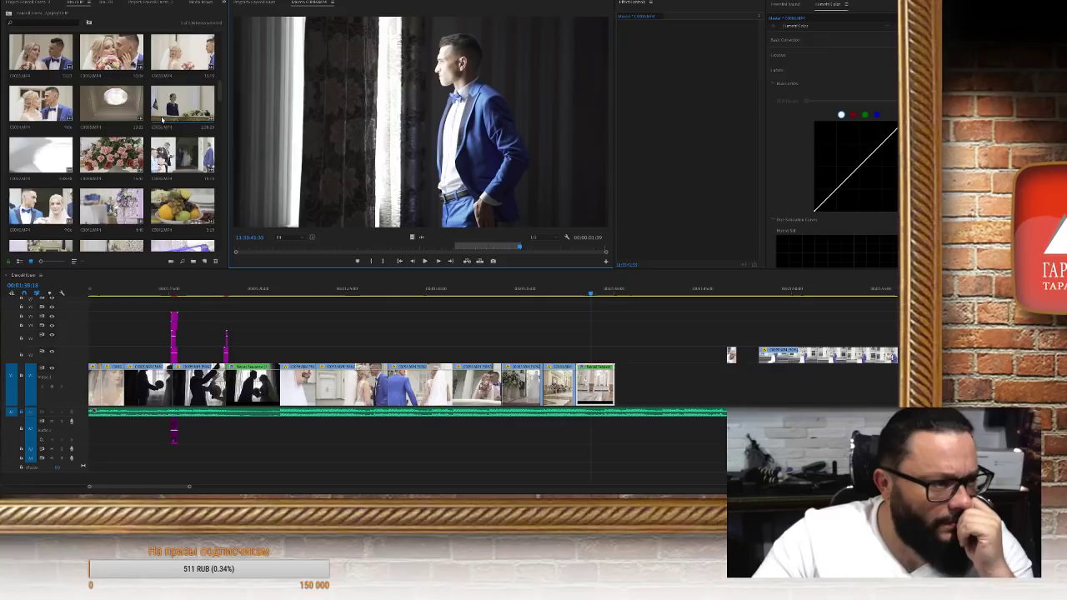
Load the couple-at-the-ceremony-table clip into the Source Monitor and scrub through it
{"action": "double_click", "coordinate": [182, 104]}
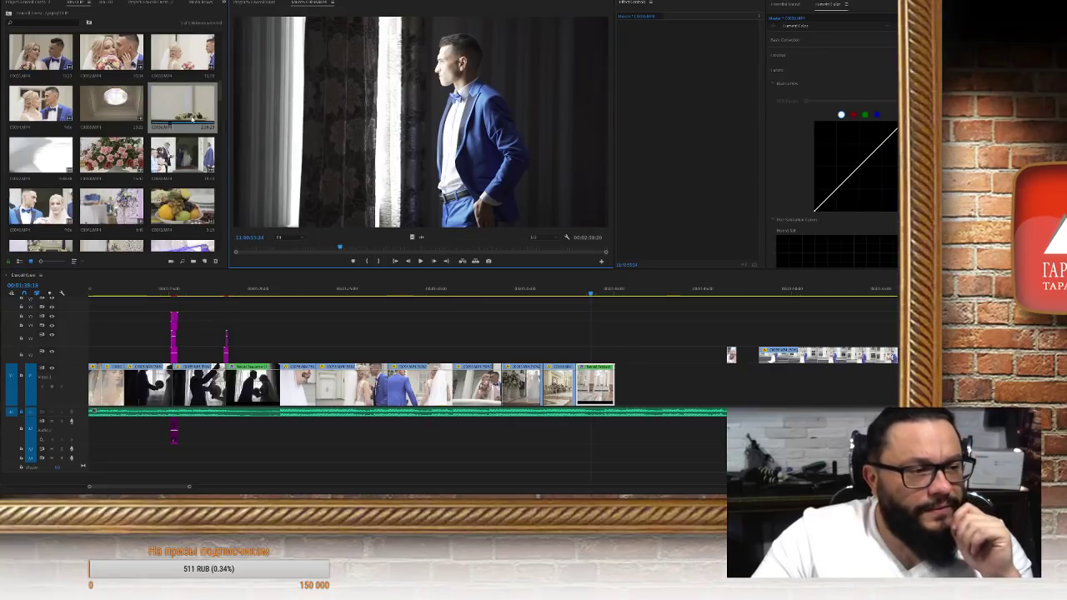
{"action": "left_click_drag", "start_coordinate": [341, 247], "coordinate": [527, 243]}
{"action": "key", "text": "space"}
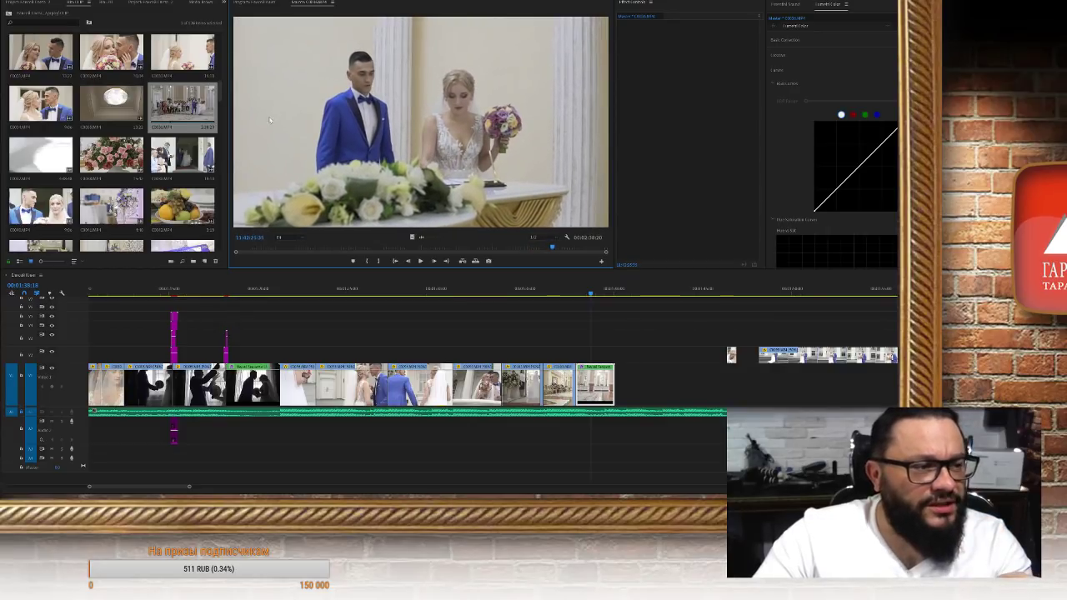
{"action": "scroll", "coordinate": [173, 236], "scroll_direction": "down", "scroll_amount": 5}
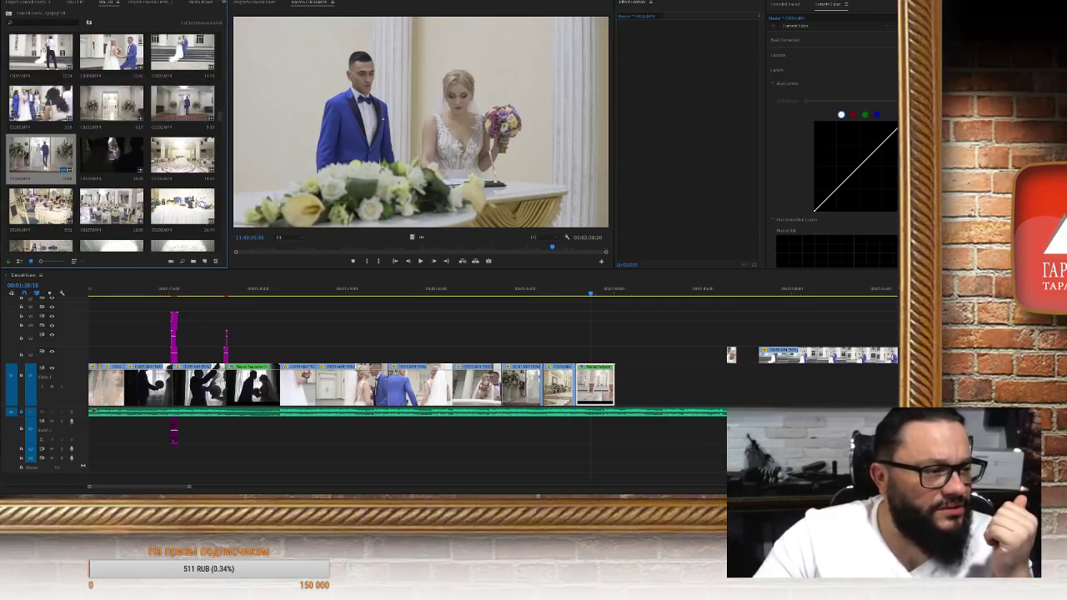
Mark the registration-desk moment's Out point and drag its video only onto V1 after the clips
{"action": "double_click", "coordinate": [40, 154]}
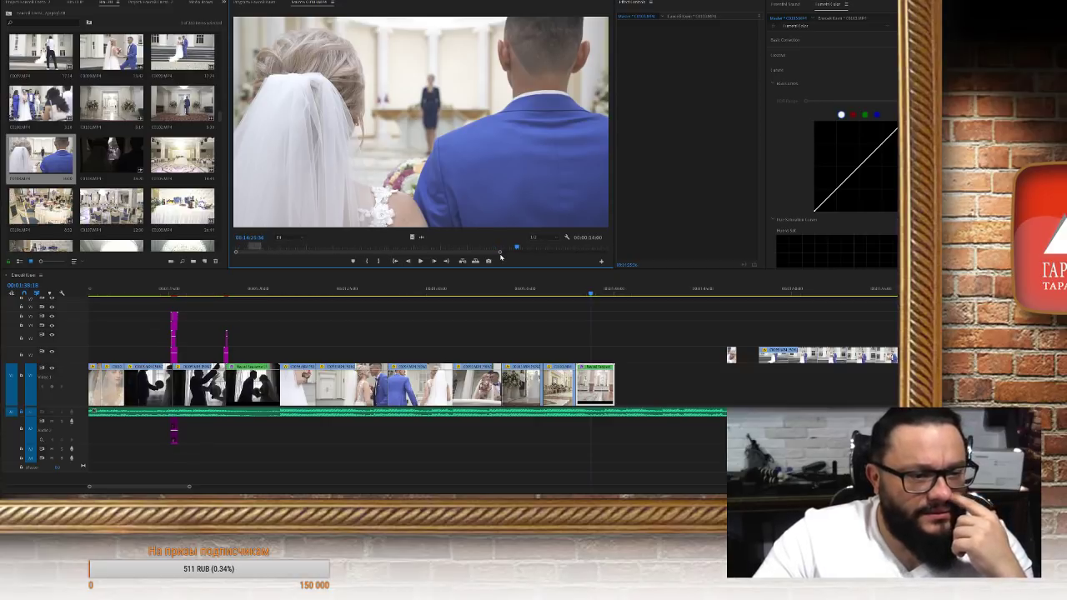
{"action": "left_click_drag", "start_coordinate": [500, 252], "coordinate": [604, 252]}
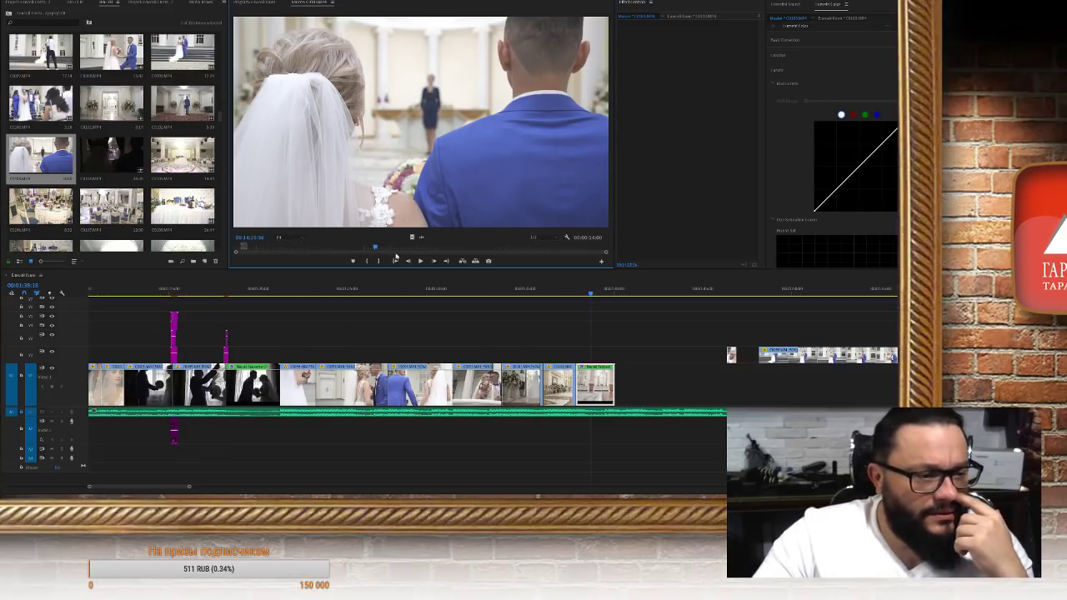
{"action": "left_click", "coordinate": [330, 249]}
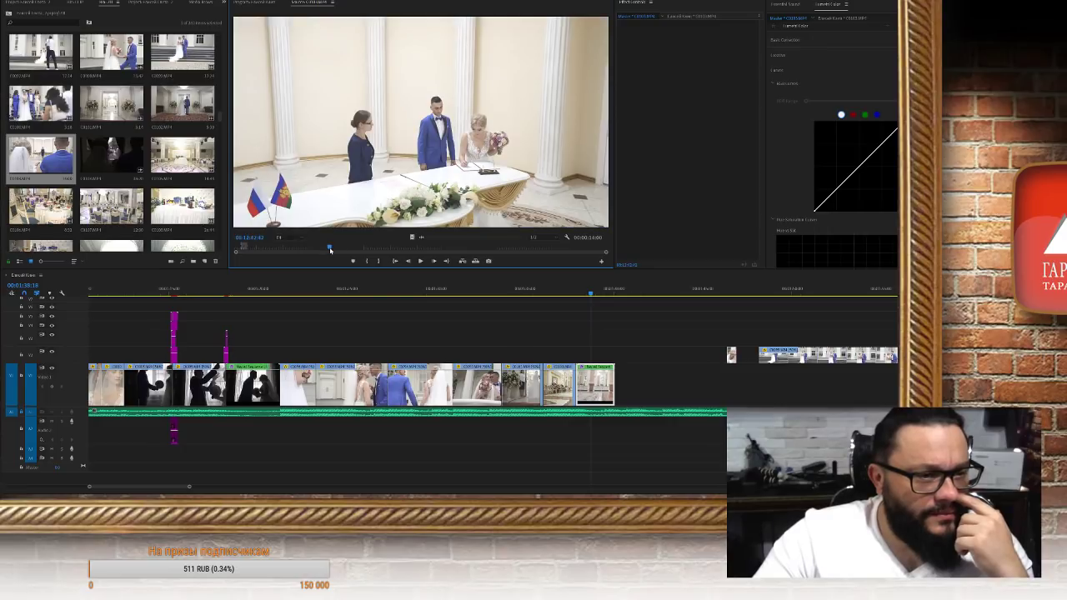
{"action": "left_click_drag", "start_coordinate": [330, 249], "coordinate": [332, 250]}
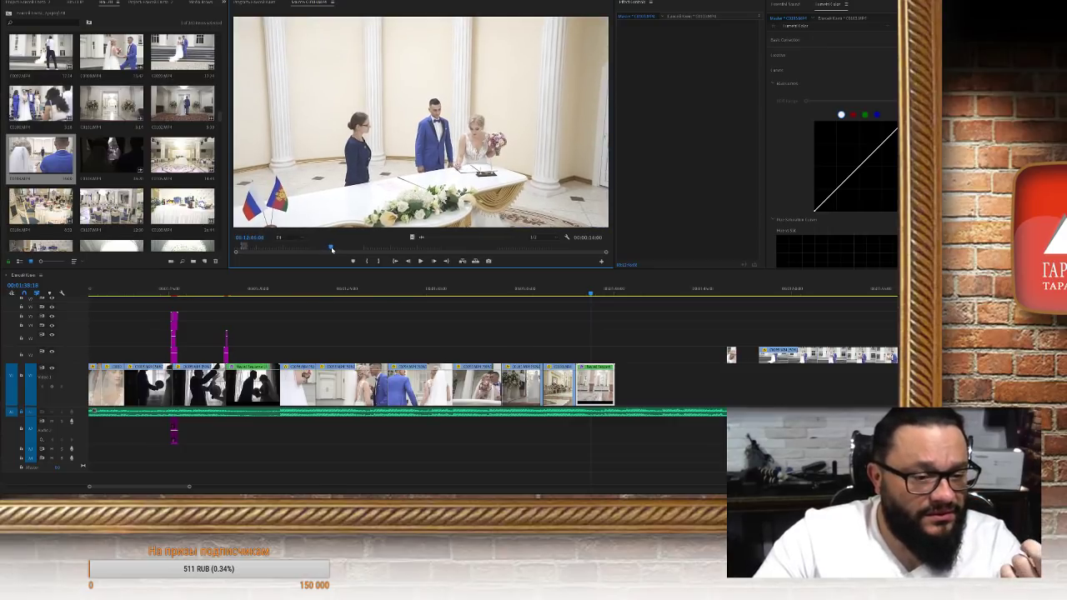
{"action": "key", "text": "space"}
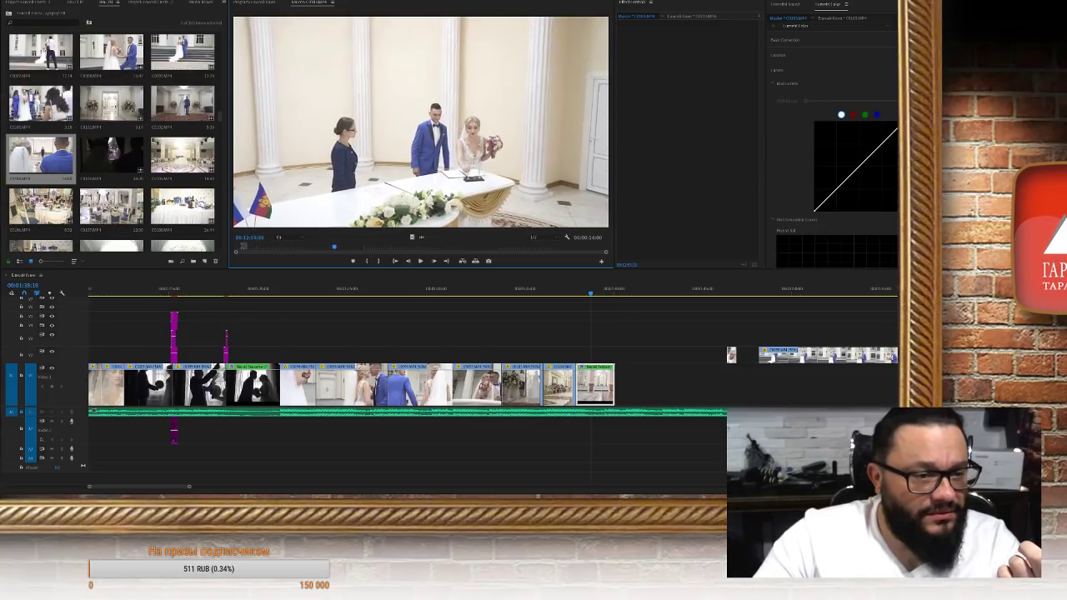
{"action": "key", "text": "space"}
{"action": "key", "text": "space"}
{"action": "key", "text": "space"}
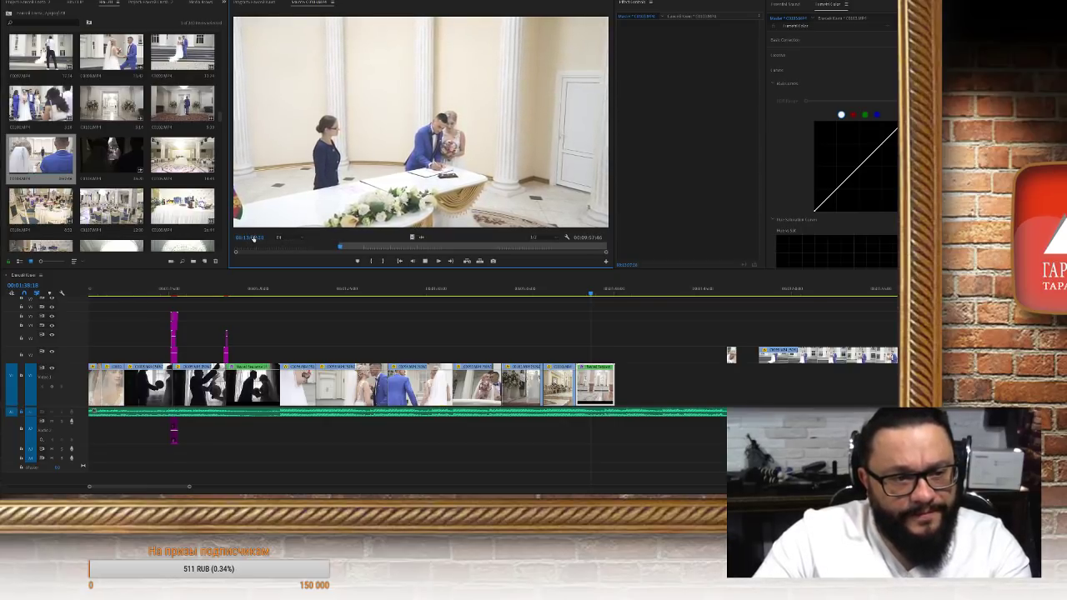
{"action": "key", "text": "space"}
{"action": "key", "text": "o"}
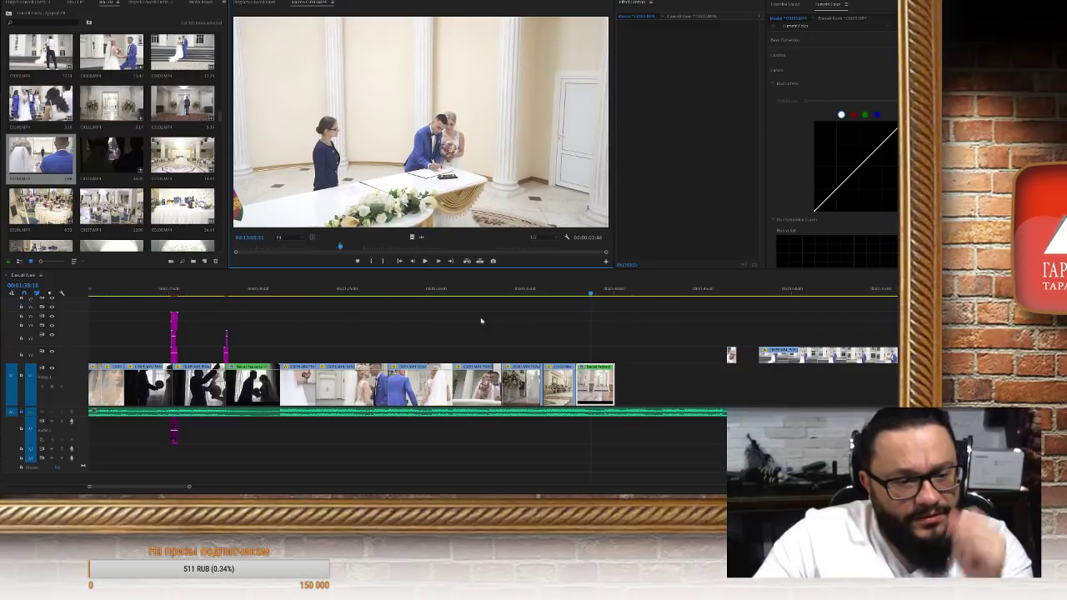
{"action": "scroll", "coordinate": [481, 321], "scroll_direction": "down", "scroll_amount": 3}
{"action": "left_click_drag", "start_coordinate": [411, 238], "coordinate": [542, 383]}
{"action": "left_click", "coordinate": [475, 294]}
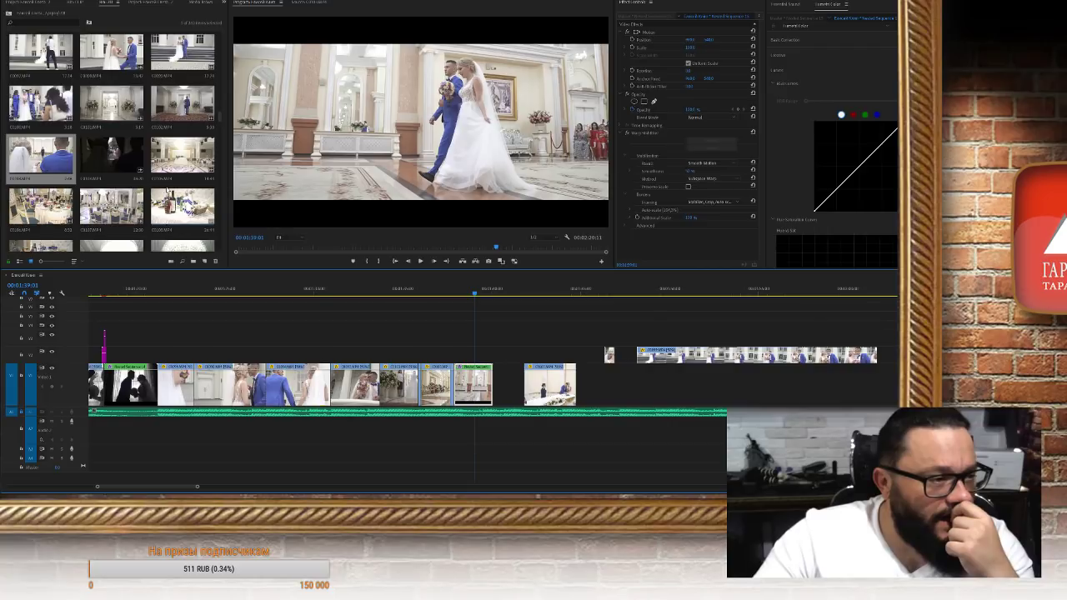
{"action": "double_click", "coordinate": [42, 158]}
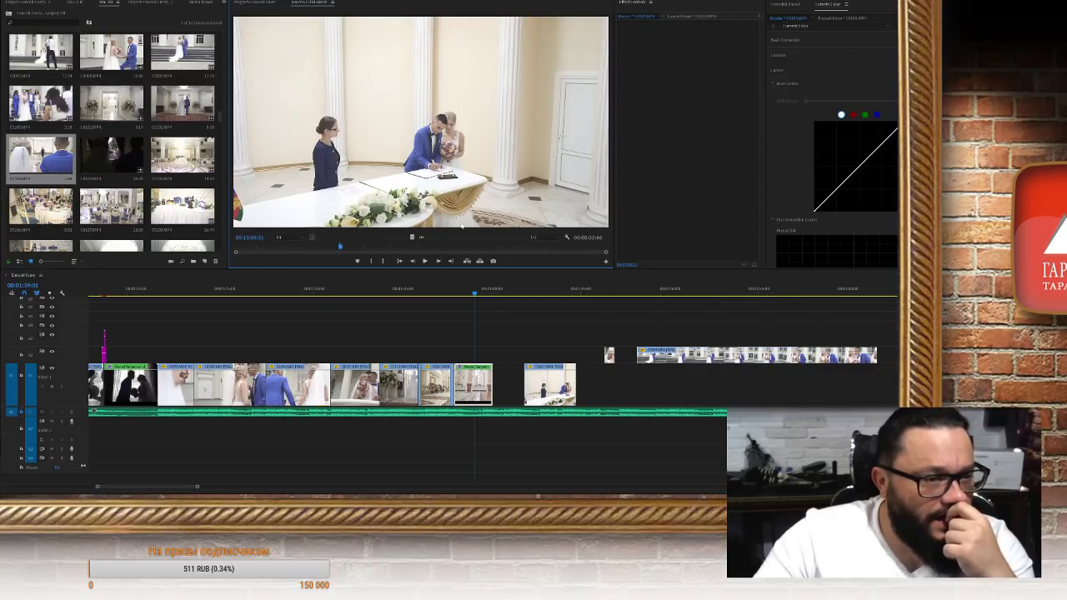
{"action": "left_click_drag", "start_coordinate": [339, 249], "coordinate": [296, 242]}
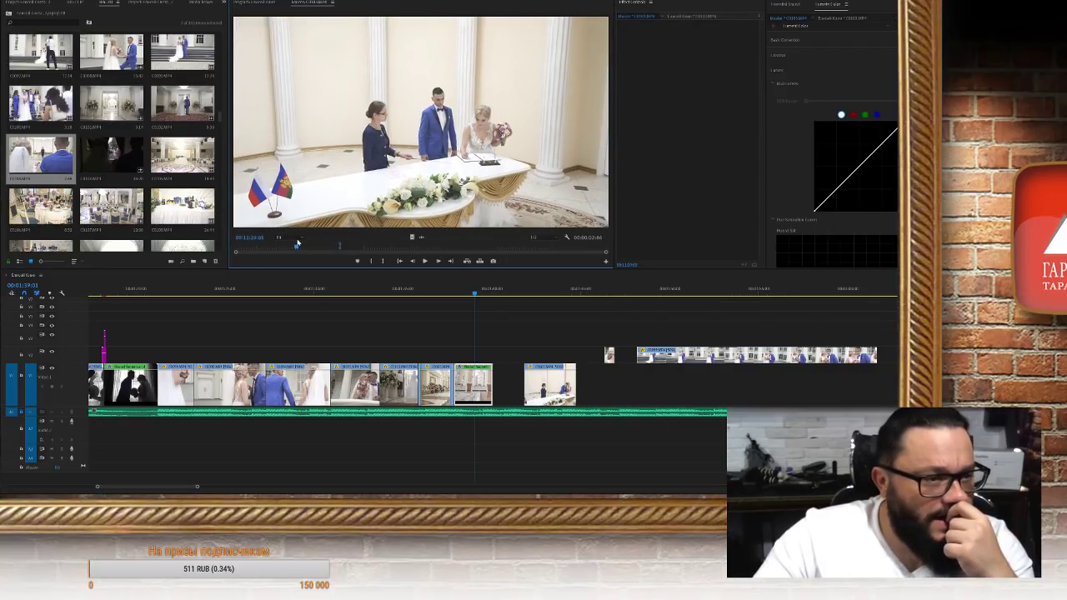
{"action": "double_click", "coordinate": [41, 167]}
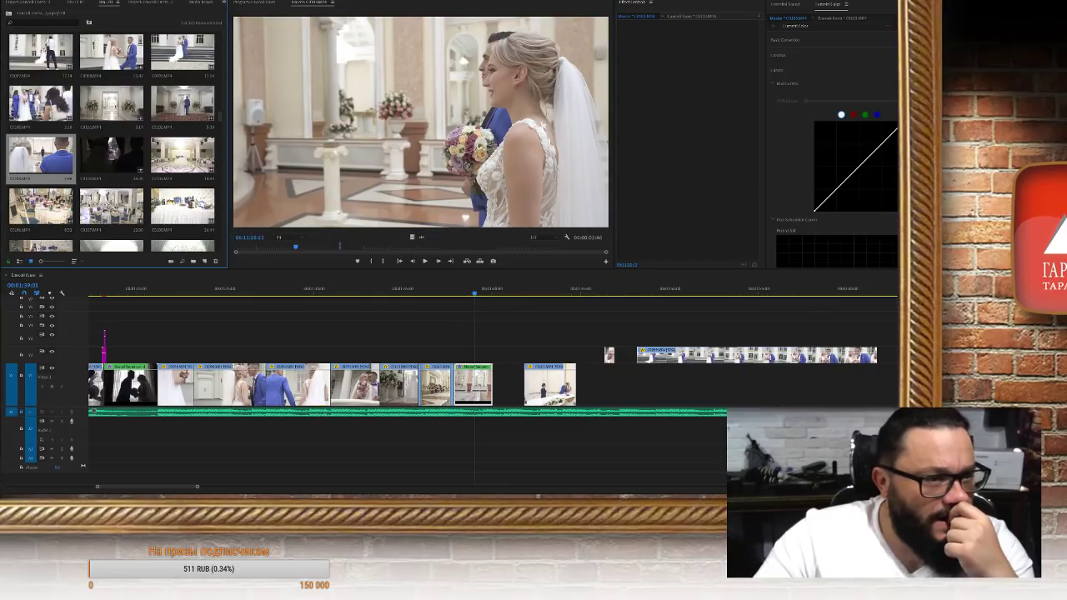
{"action": "left_click", "coordinate": [239, 247]}
{"action": "key", "text": "space"}
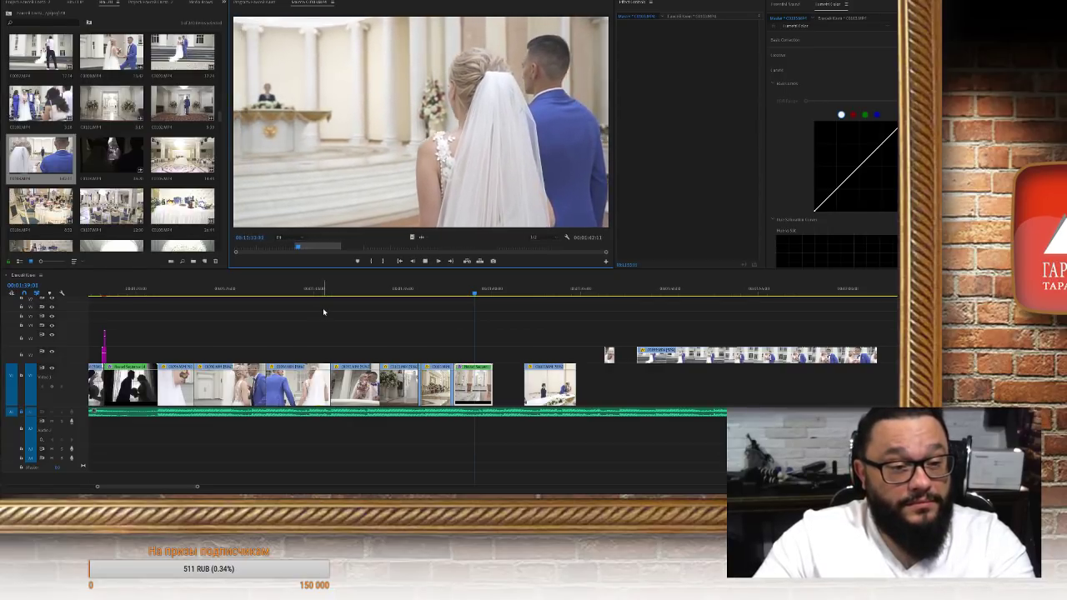
{"action": "key", "text": "space"}
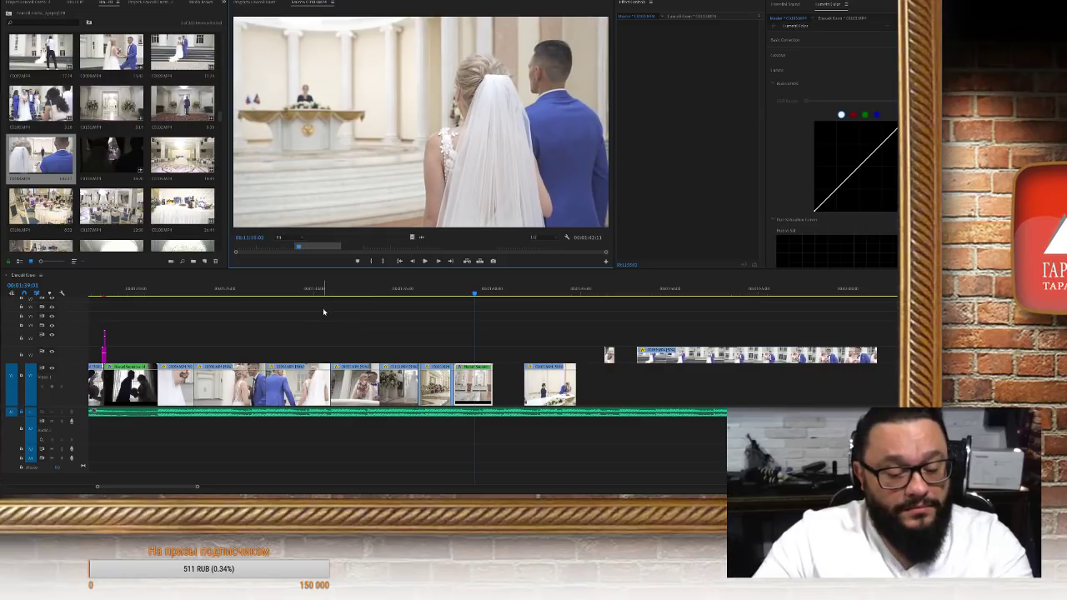
{"action": "key", "text": "o"}
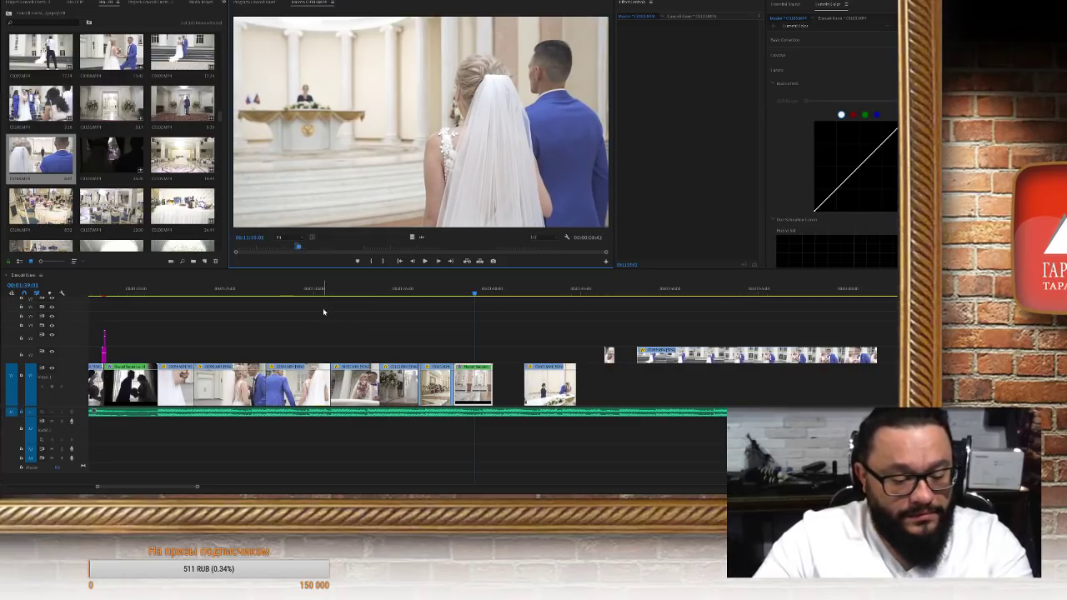
{"action": "key", "text": "i"}
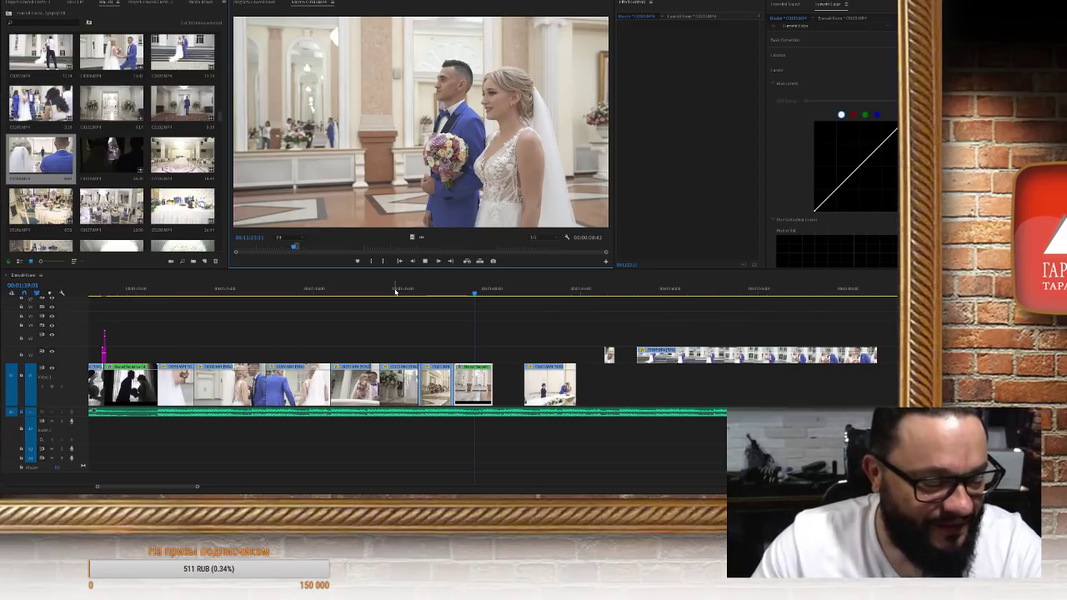
Play and stop the sequence briefly, then dismiss the system volume mixer
{"action": "key", "text": "space"}
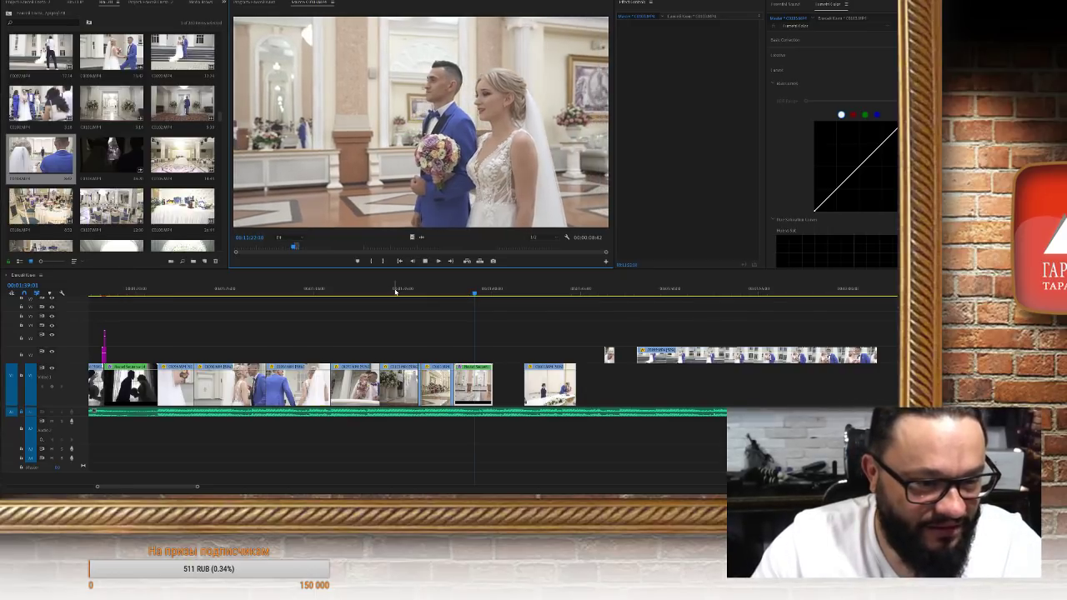
{"action": "key", "text": "space"}
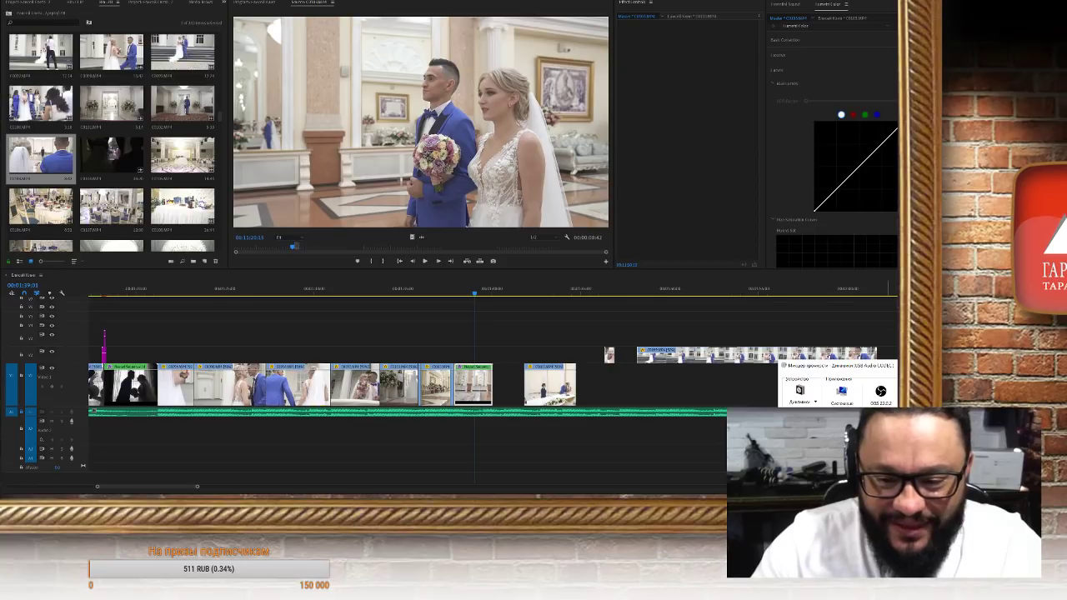
{"action": "left_click", "coordinate": [421, 125]}
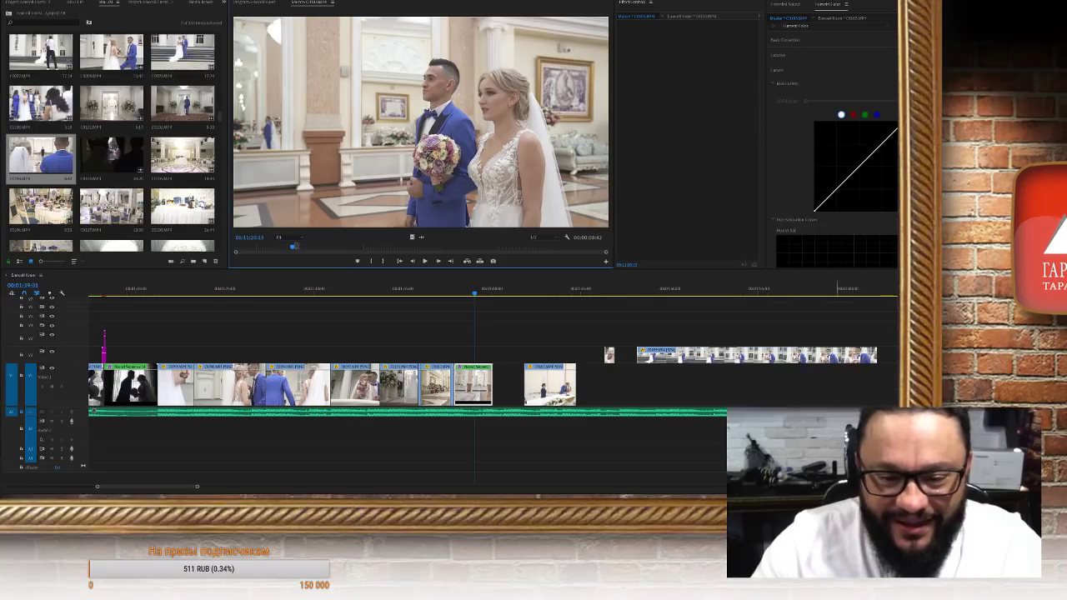
Play the source footage and stop it on the couple seen from behind at the registrar's desk
{"action": "left_click", "coordinate": [293, 248]}
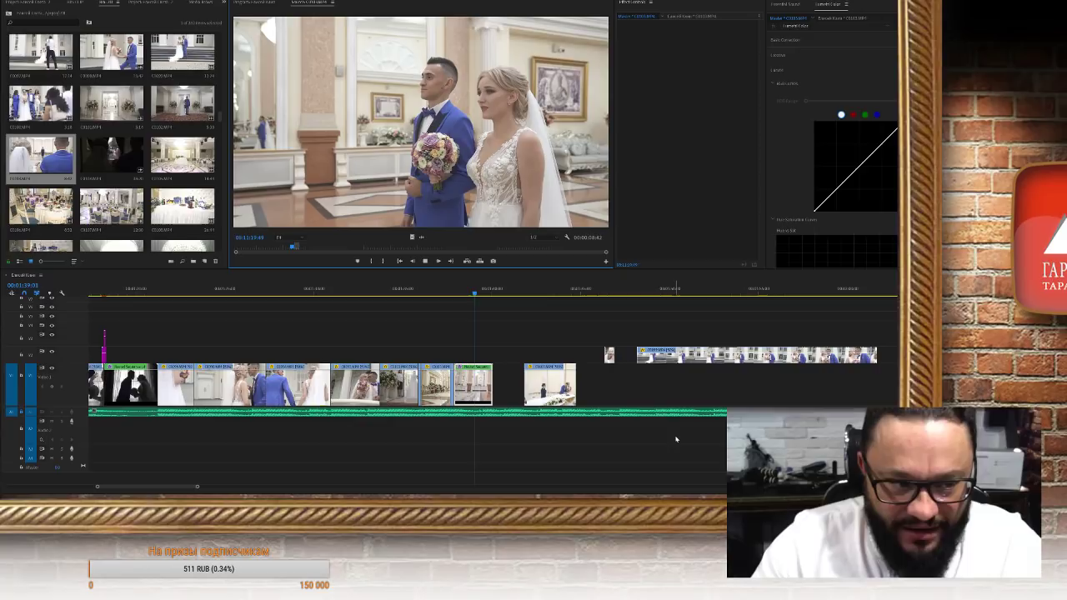
{"action": "key", "text": "space"}
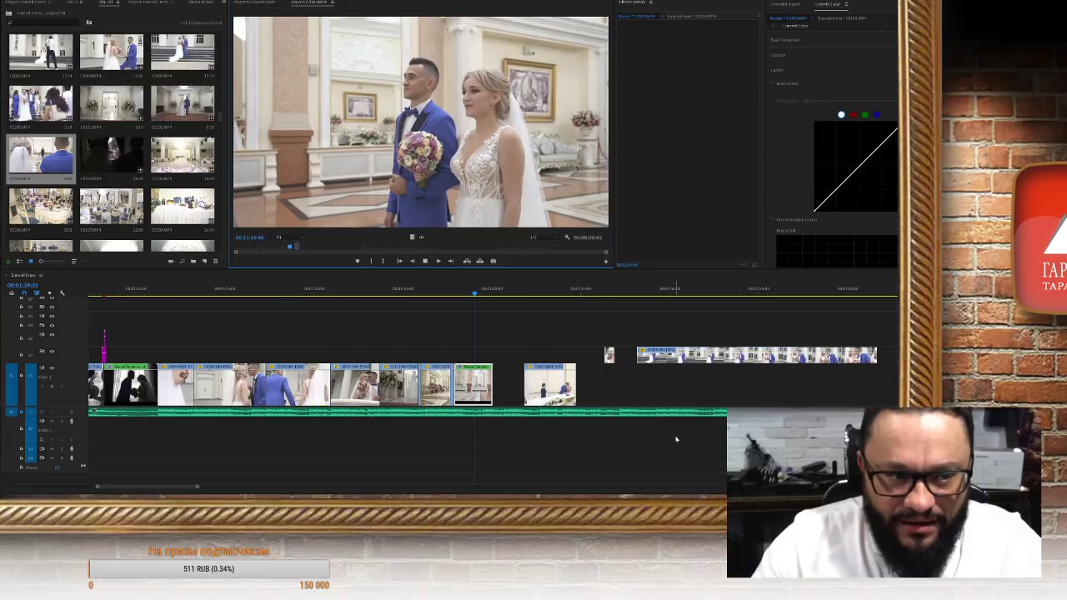
{"action": "key", "text": "space"}
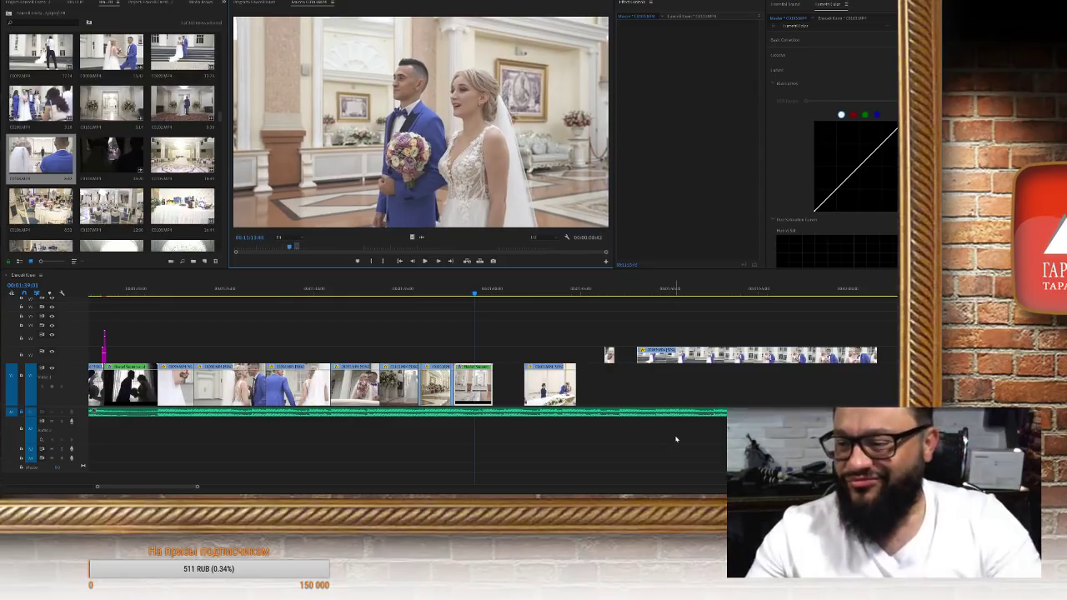
{"action": "key", "text": "space"}
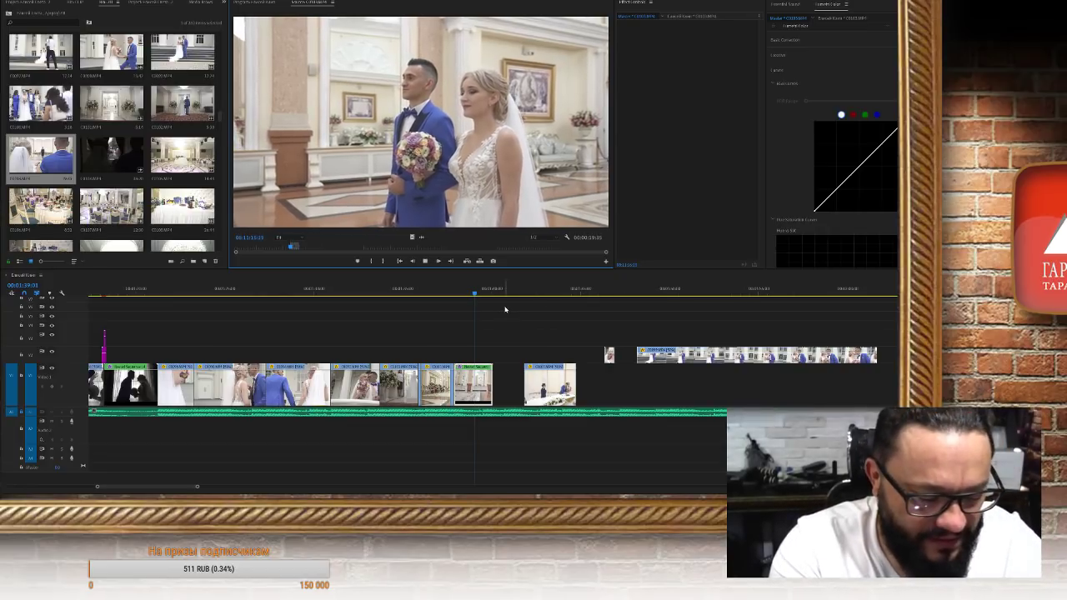
{"action": "key", "text": "space"}
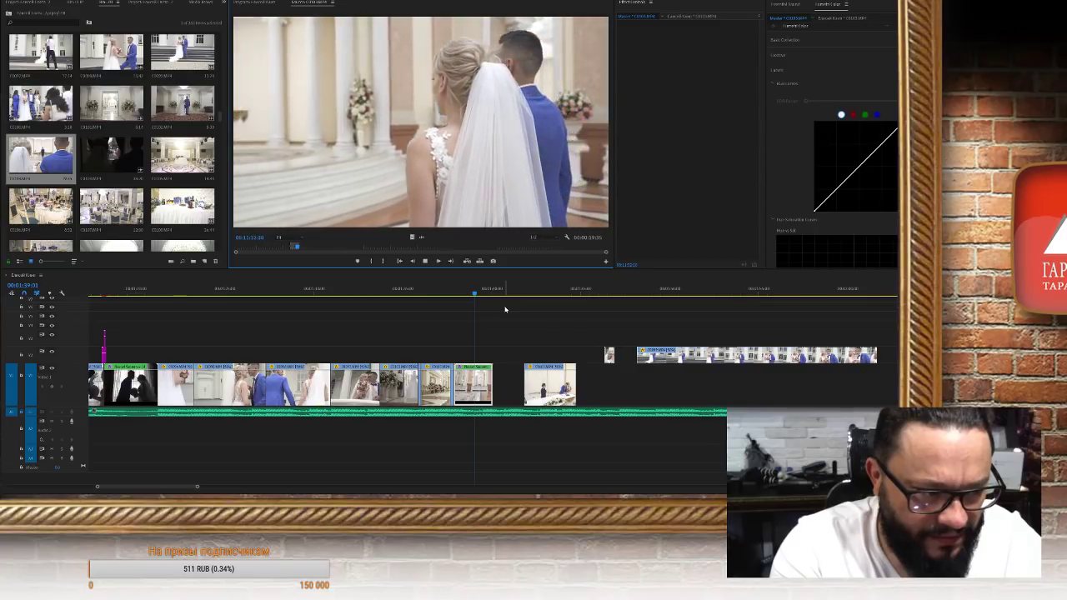
{"action": "key", "text": "space"}
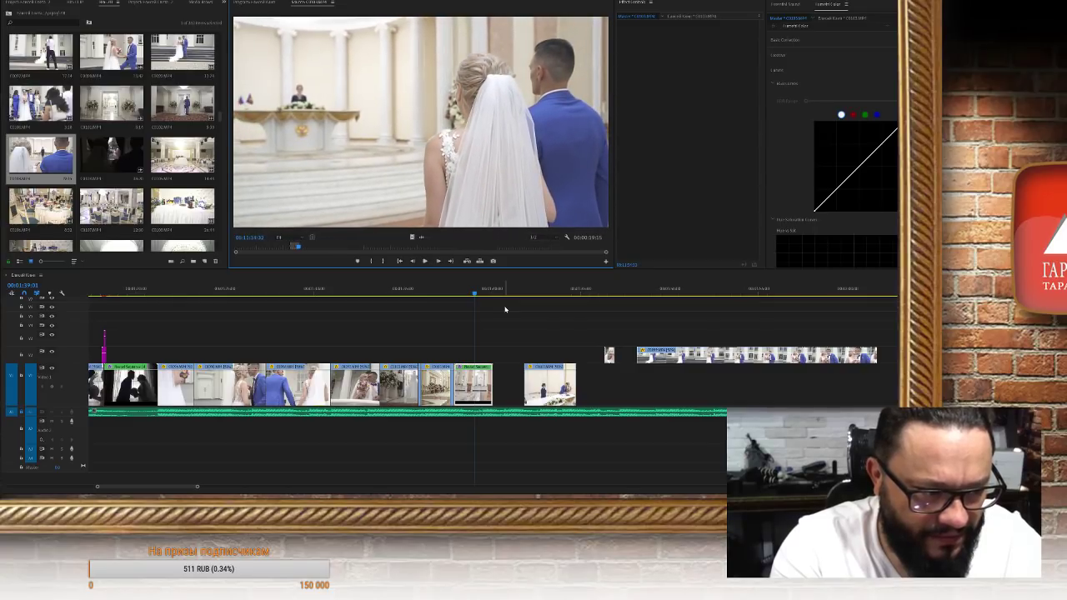
Drop the source clip with its audio at the end of V1 and check its file properties
{"action": "scroll", "coordinate": [495, 430], "scroll_direction": "down", "scroll_amount": 3}
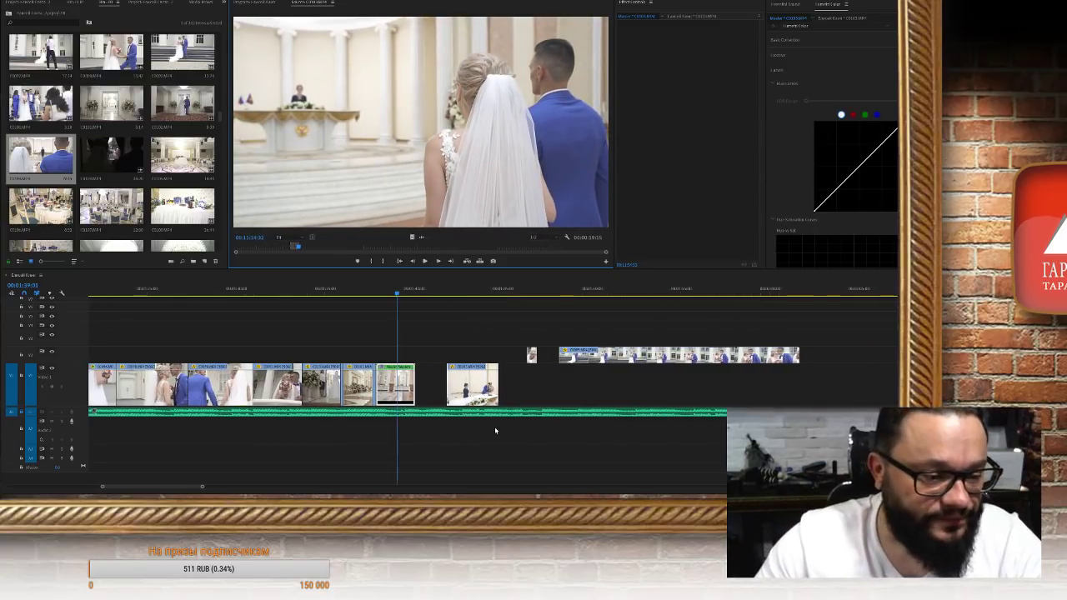
{"action": "left_click_drag", "start_coordinate": [473, 385], "coordinate": [653, 385]}
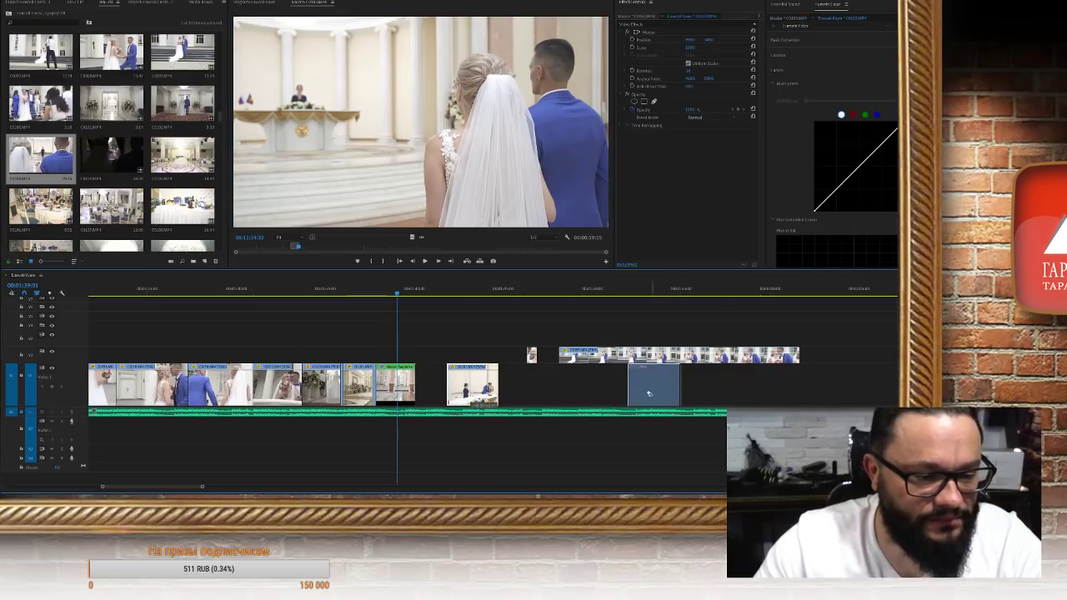
{"action": "left_click_drag", "start_coordinate": [405, 213], "coordinate": [800, 375]}
{"action": "scroll", "coordinate": [709, 383], "scroll_direction": "down", "scroll_amount": 10}
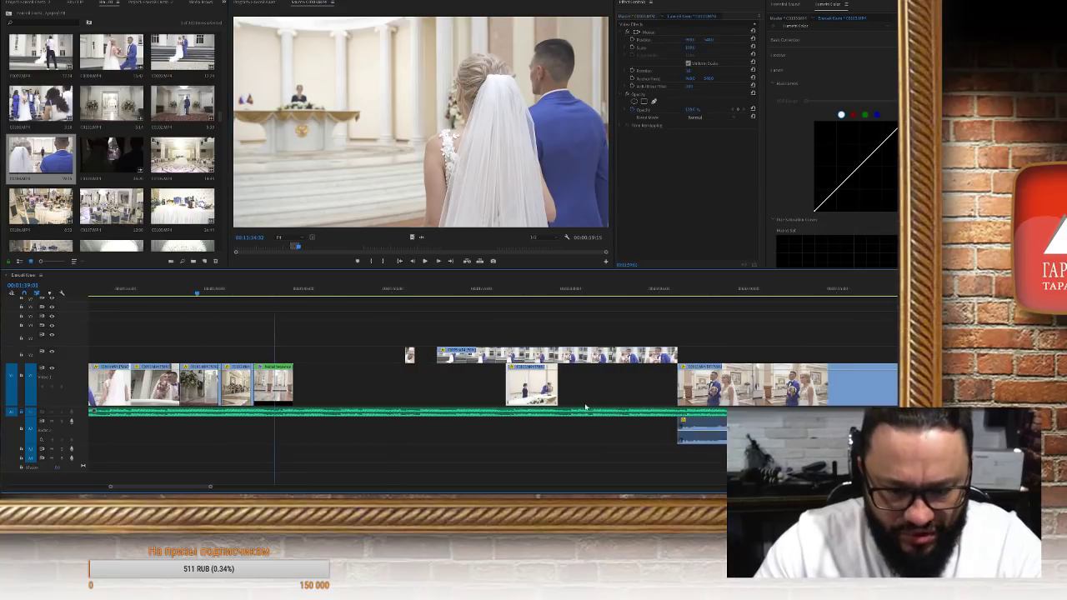
{"action": "left_click", "coordinate": [664, 376]}
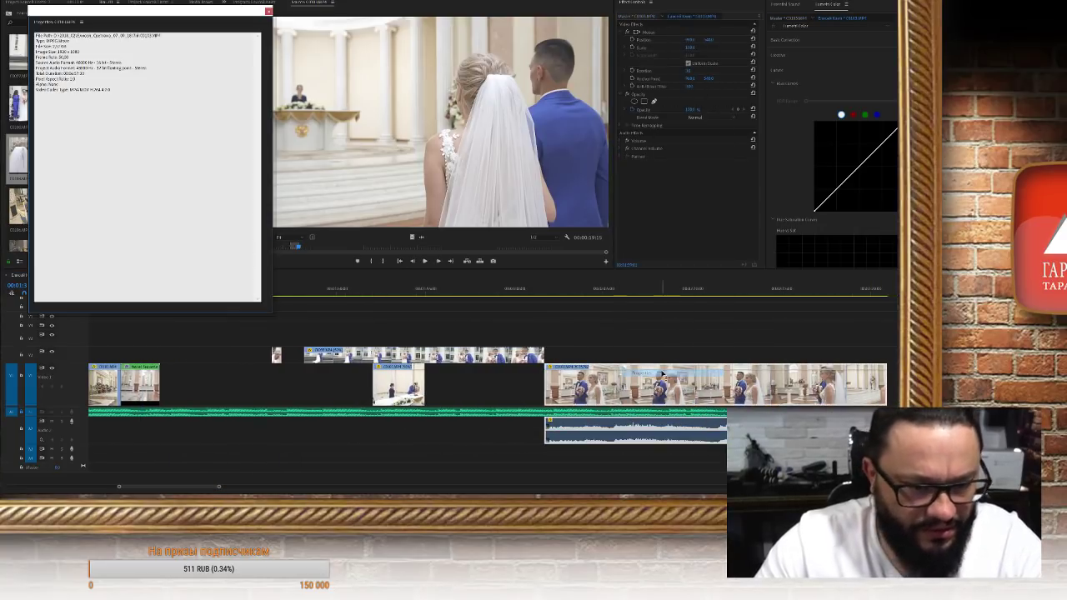
{"action": "left_click", "coordinate": [268, 12]}
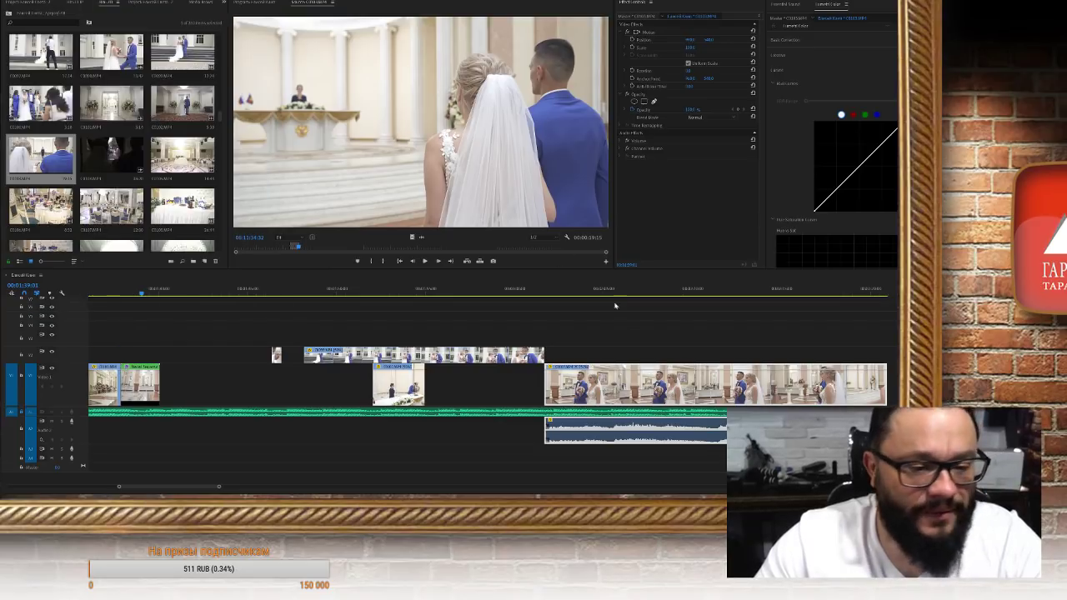
Play the sequence from the newly added side-by-side hall clip
{"action": "left_click", "coordinate": [584, 293]}
{"action": "scroll", "coordinate": [587, 333], "scroll_direction": "down", "scroll_amount": 3}
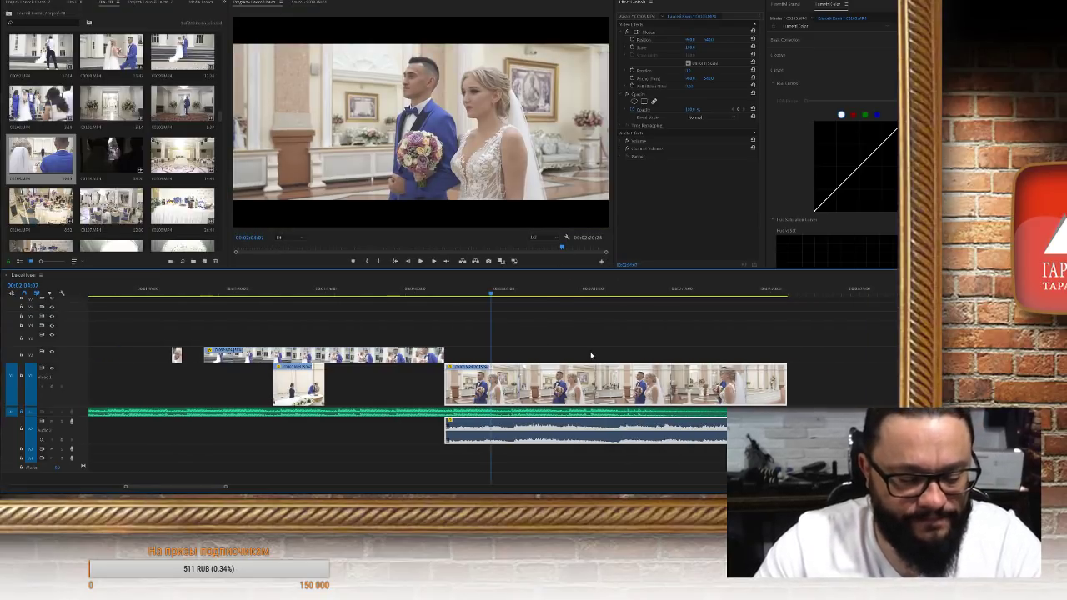
{"action": "key", "text": "space"}
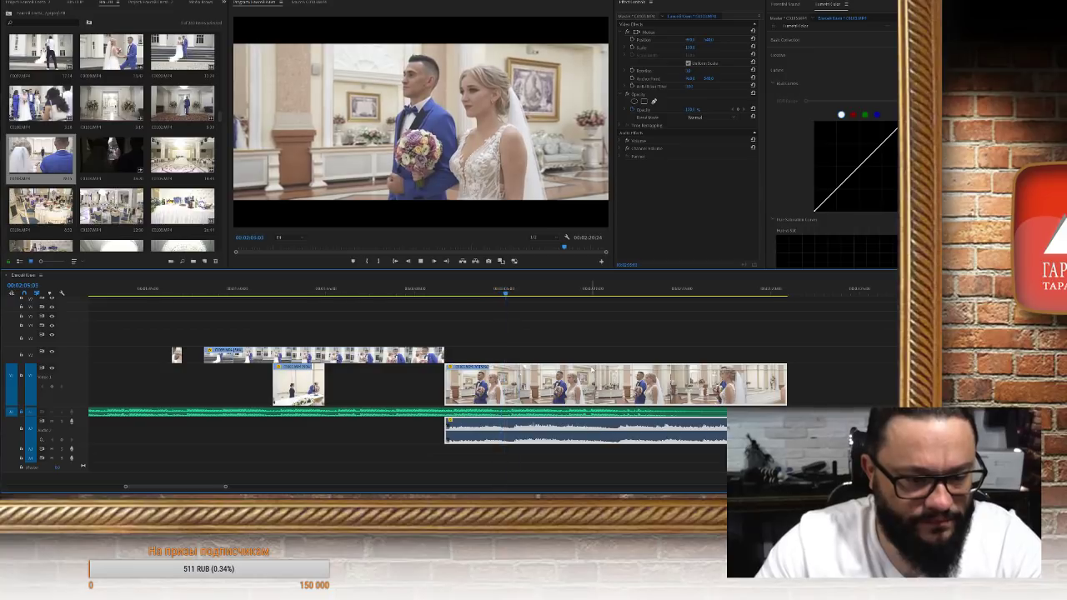
{"action": "key", "text": "space"}
Move the hall clip and its audio later on V1 and play it back
{"action": "scroll", "coordinate": [591, 370], "scroll_direction": "down", "scroll_amount": 6}
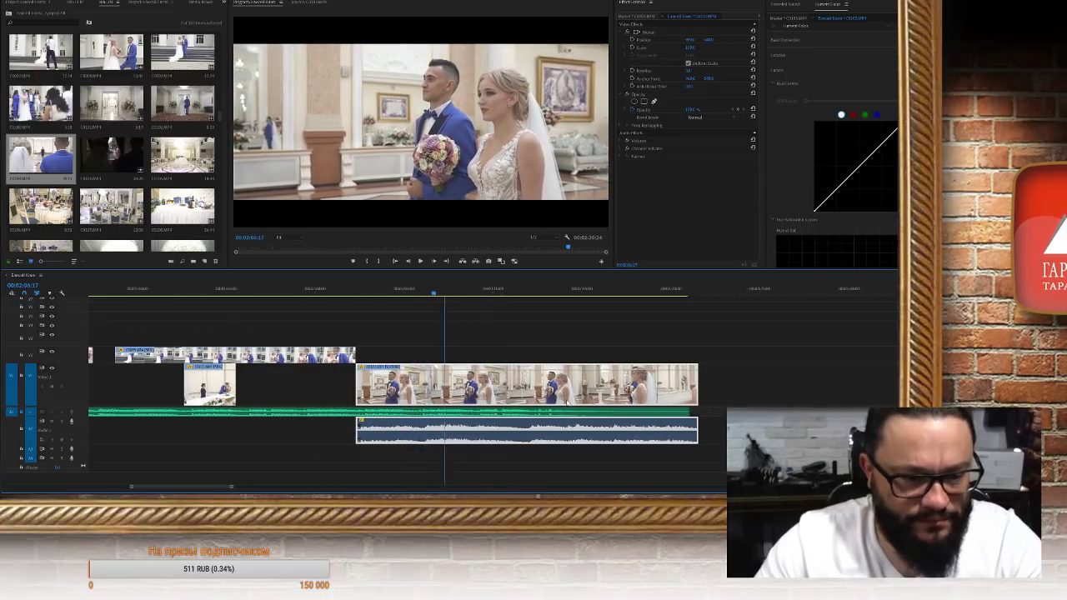
{"action": "left_click_drag", "start_coordinate": [323, 379], "coordinate": [676, 379]}
{"action": "left_click", "coordinate": [608, 291]}
{"action": "key", "text": "space"}
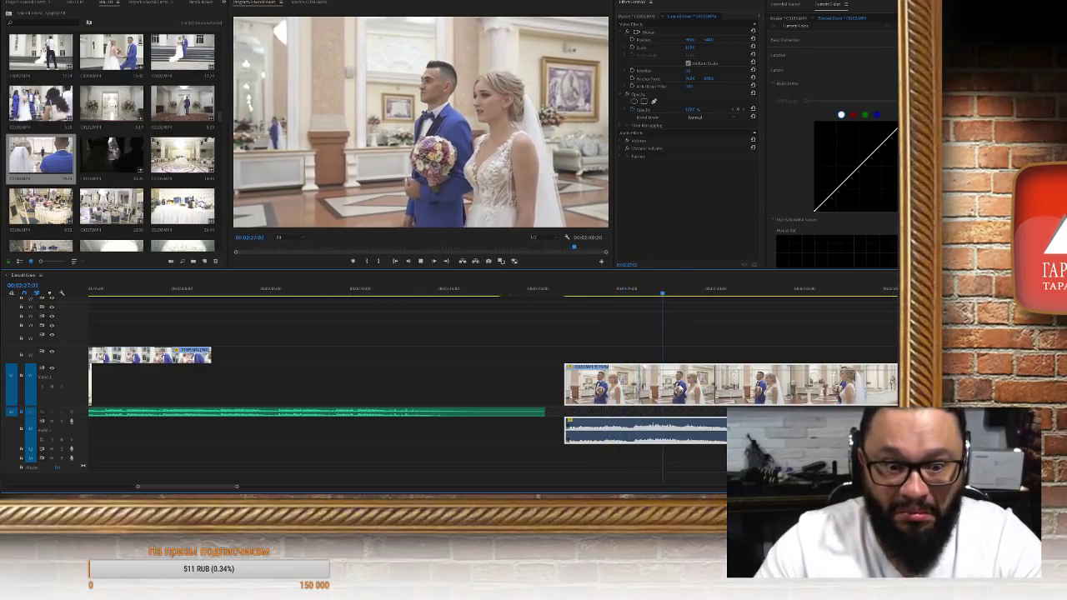
{"action": "key", "text": "space"}
Raise the clip's speed in Speed/Duration (Ctrl+R) and replay the shortened couple-walking shot
{"action": "key", "text": "ctrl+r"}
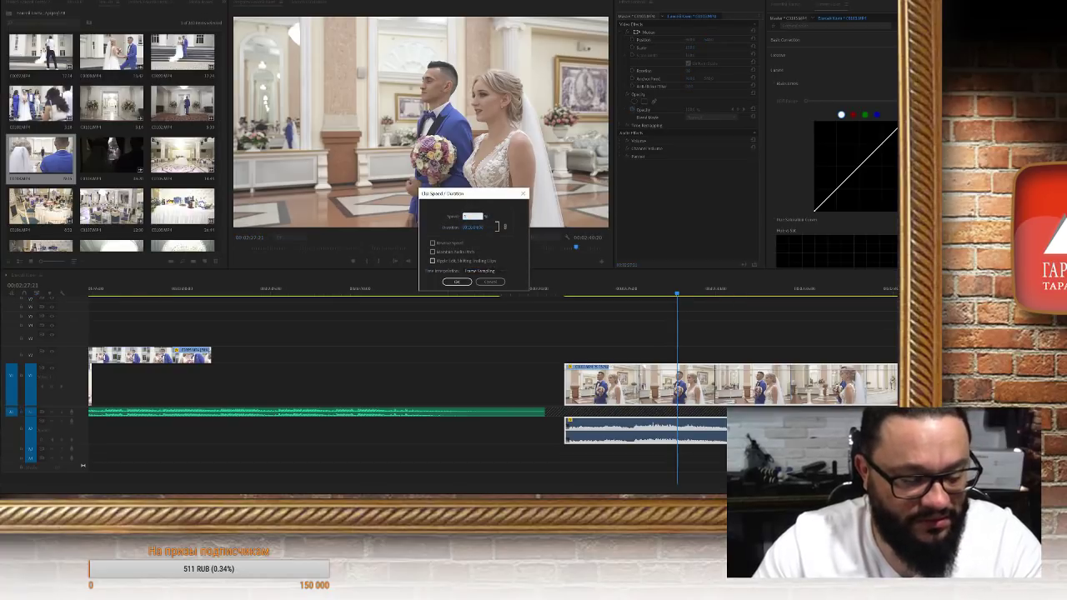
{"action": "left_click", "coordinate": [456, 281]}
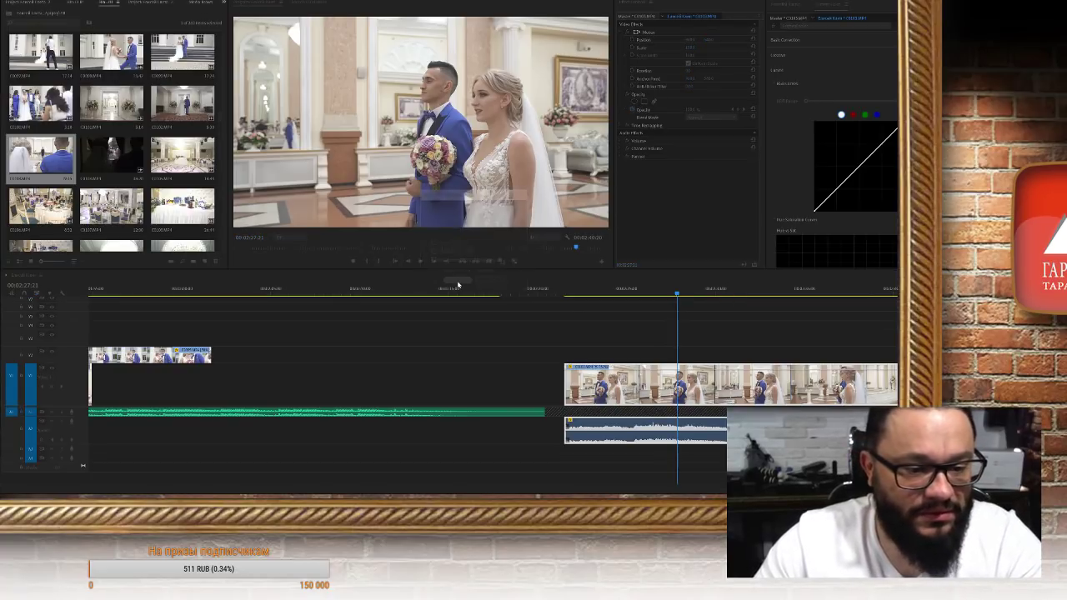
{"action": "left_click", "coordinate": [570, 294]}
{"action": "key", "text": "space"}
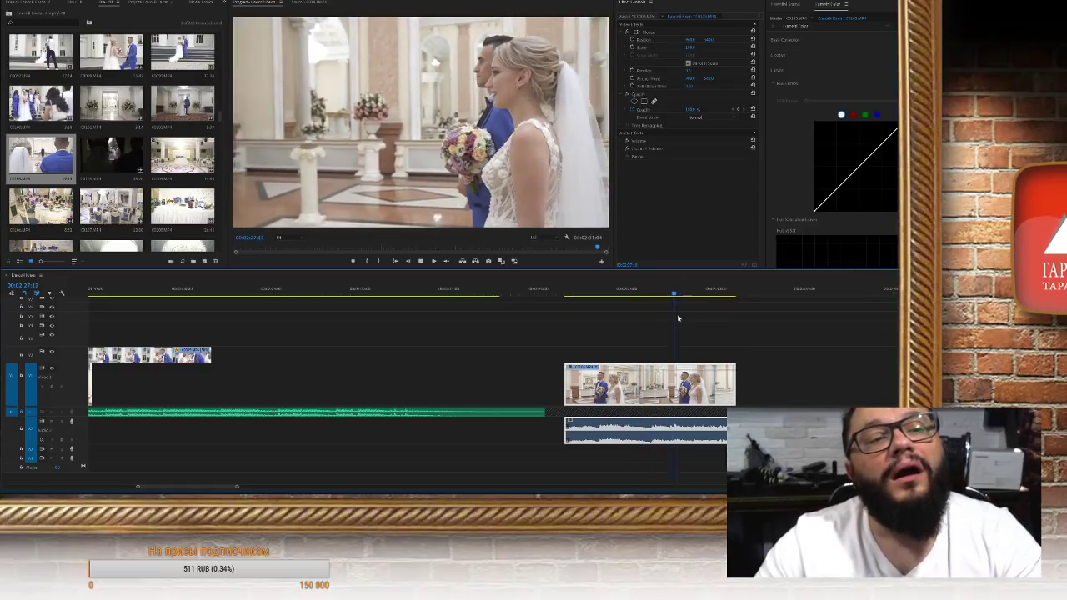
{"action": "left_click_drag", "start_coordinate": [678, 290], "coordinate": [560, 290]}
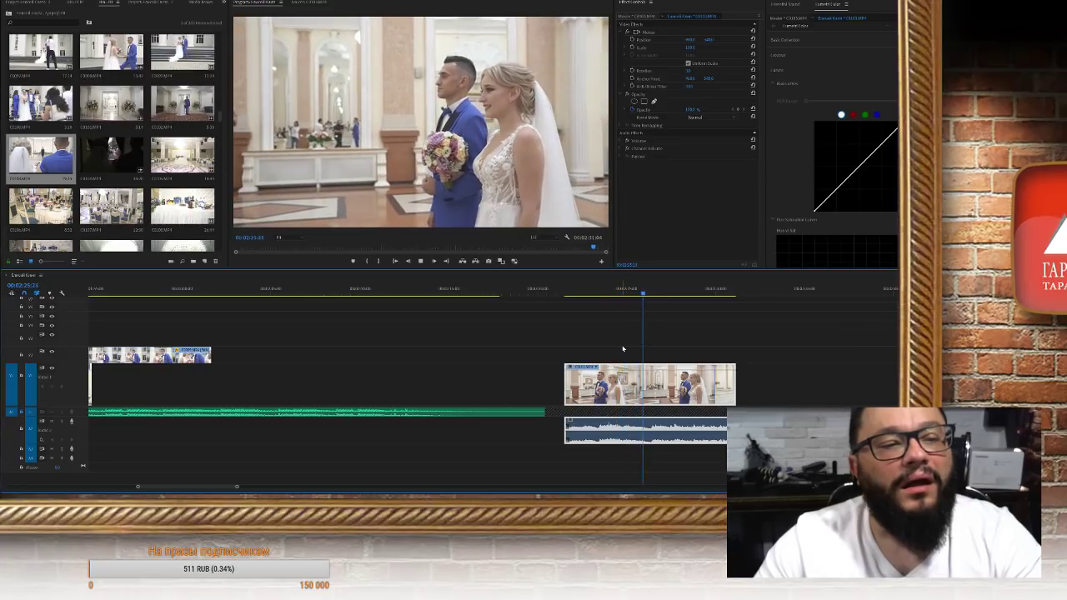
{"action": "scroll", "coordinate": [623, 348], "scroll_direction": "up", "scroll_amount": 1}
{"action": "scroll", "coordinate": [493, 361], "scroll_direction": "up", "scroll_amount": 4}
Load the bin clip into the Source Monitor, play it, and confirm its Speed/Duration settings
{"action": "double_click", "coordinate": [23, 163]}
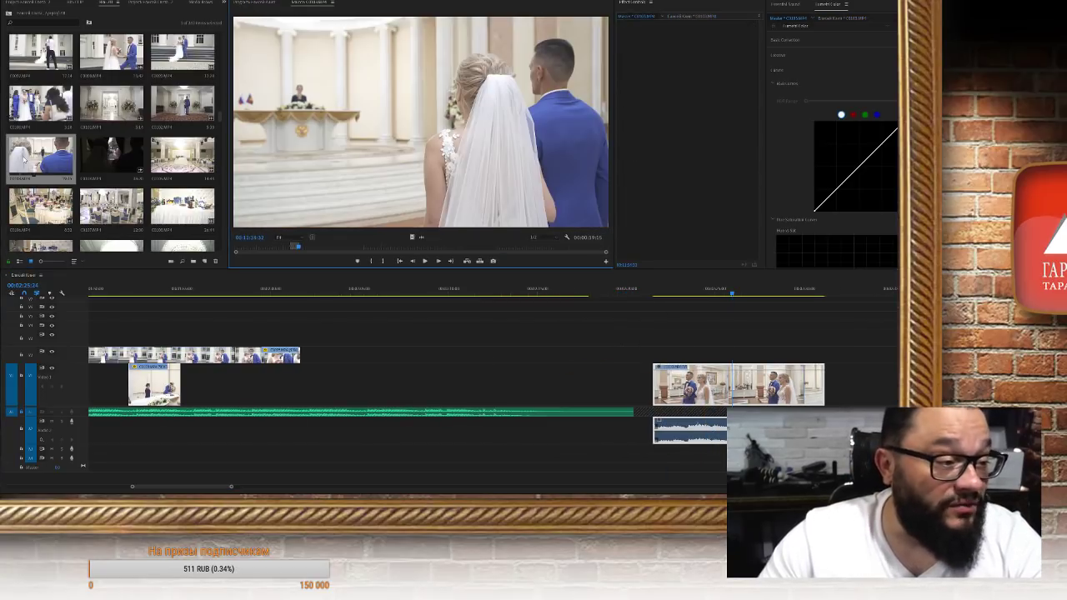
{"action": "key", "text": "space"}
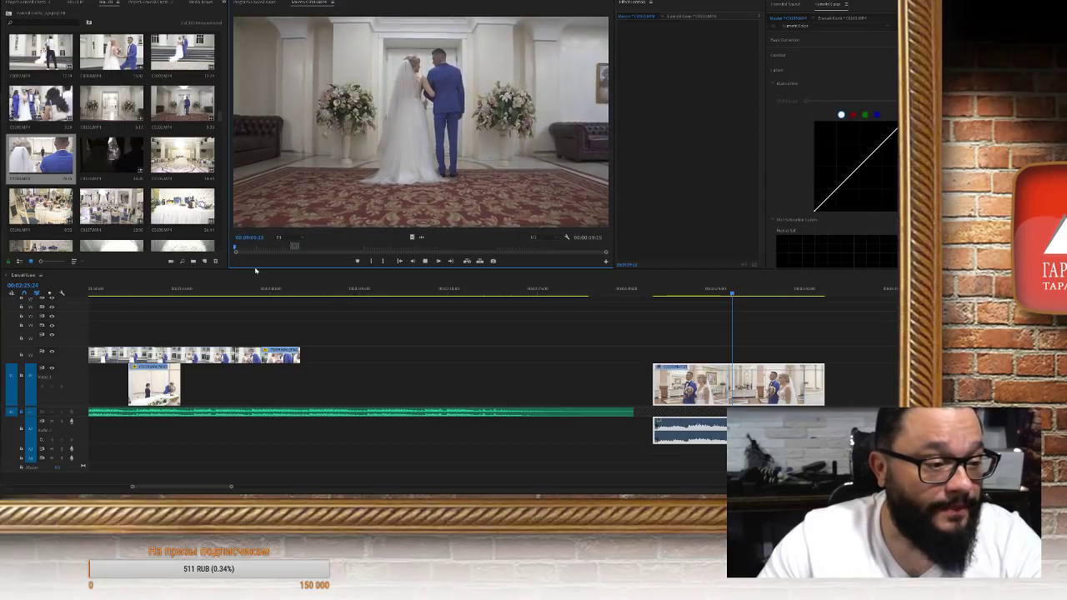
{"action": "key", "text": "space"}
{"action": "right_click", "coordinate": [38, 143]}
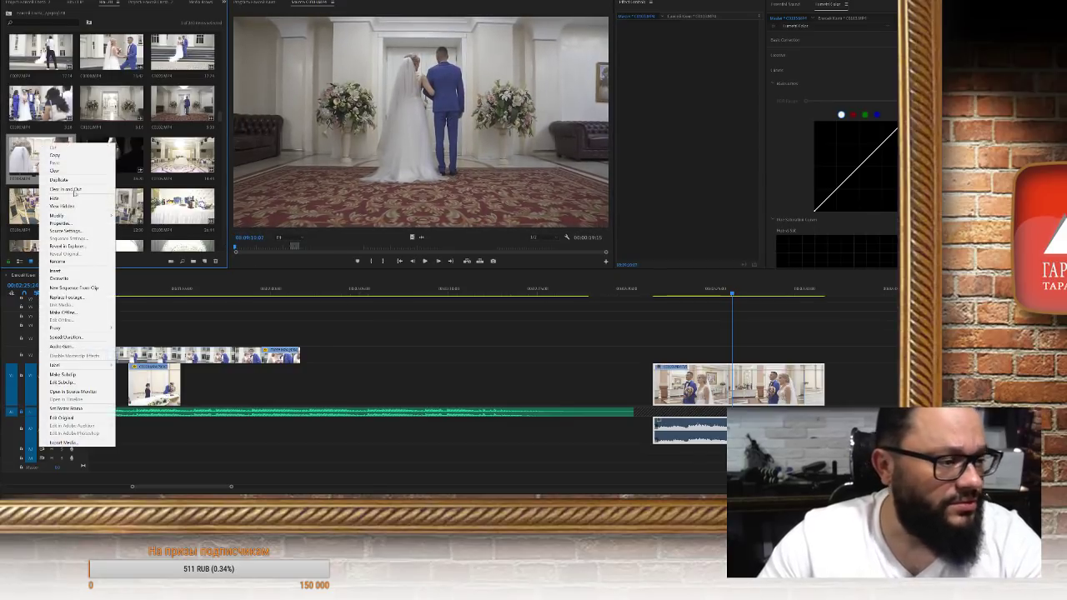
{"action": "left_click", "coordinate": [30, 156]}
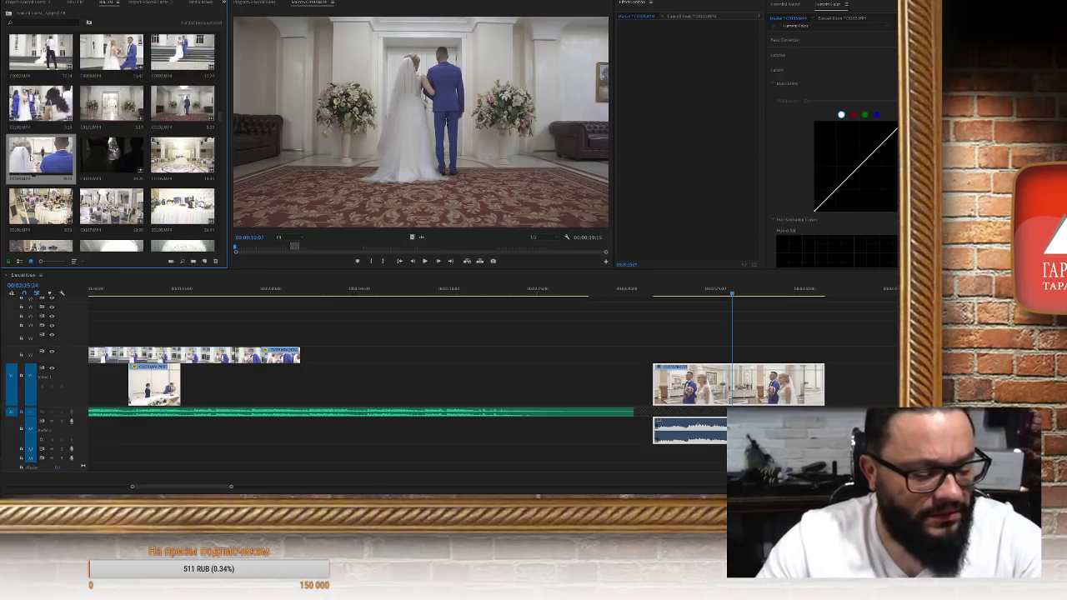
{"action": "left_click", "coordinate": [456, 272]}
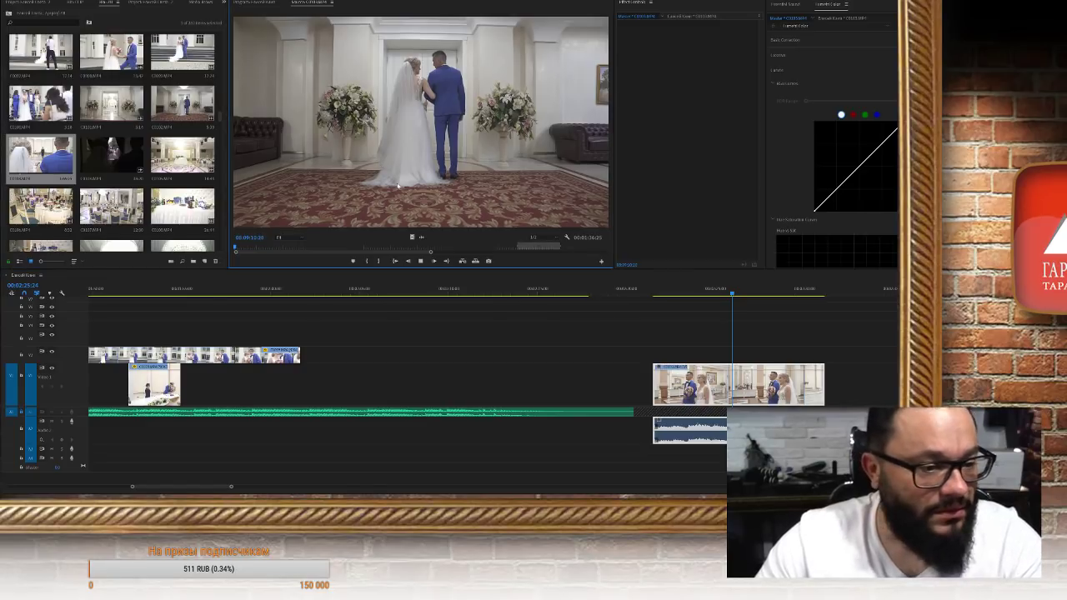
{"action": "key", "text": "space"}
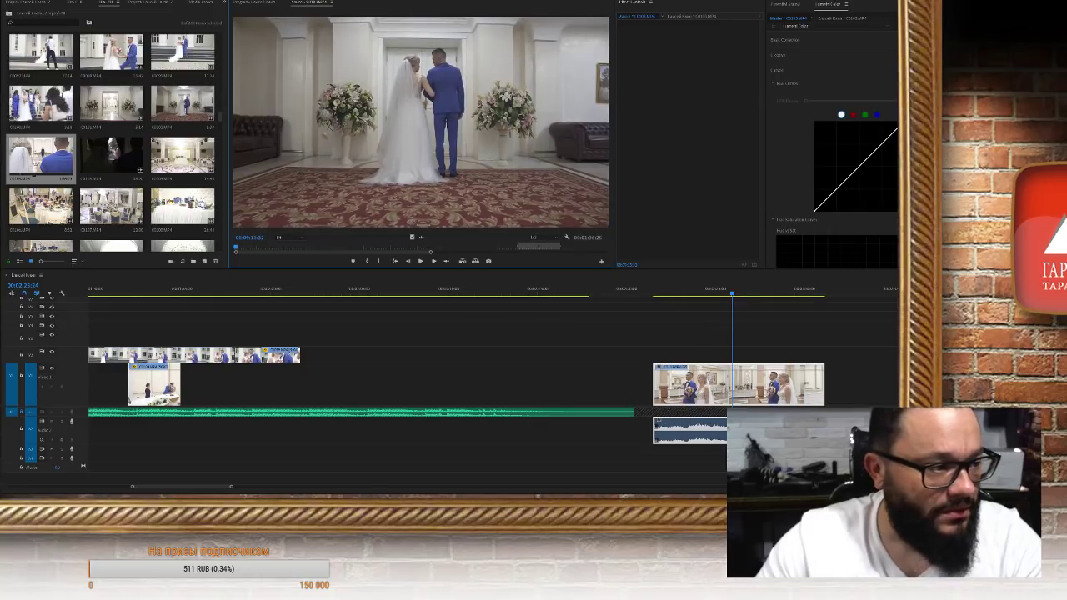
Play the retimed source clip, step a frame, then show the sequence's couple-walking shot
{"action": "key", "text": "ctrl+r"}
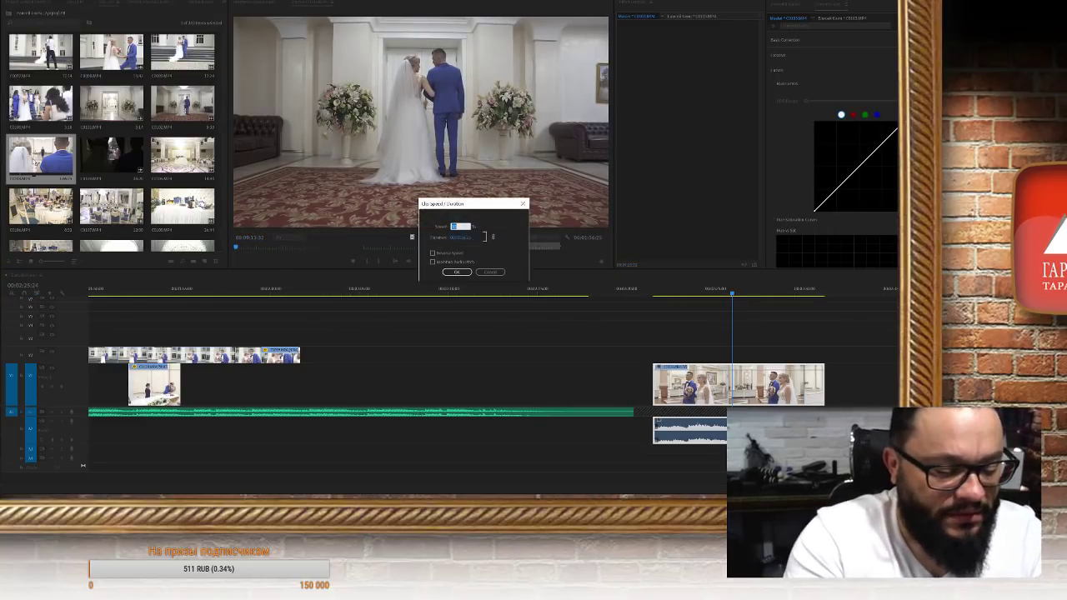
{"action": "key", "text": "Escape"}
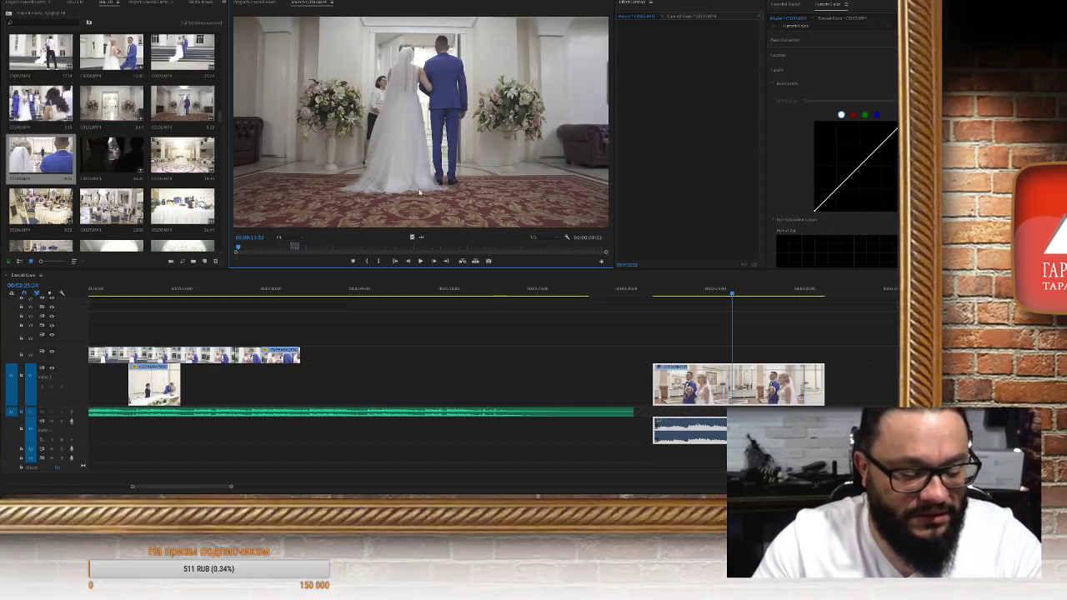
{"action": "key", "text": "space"}
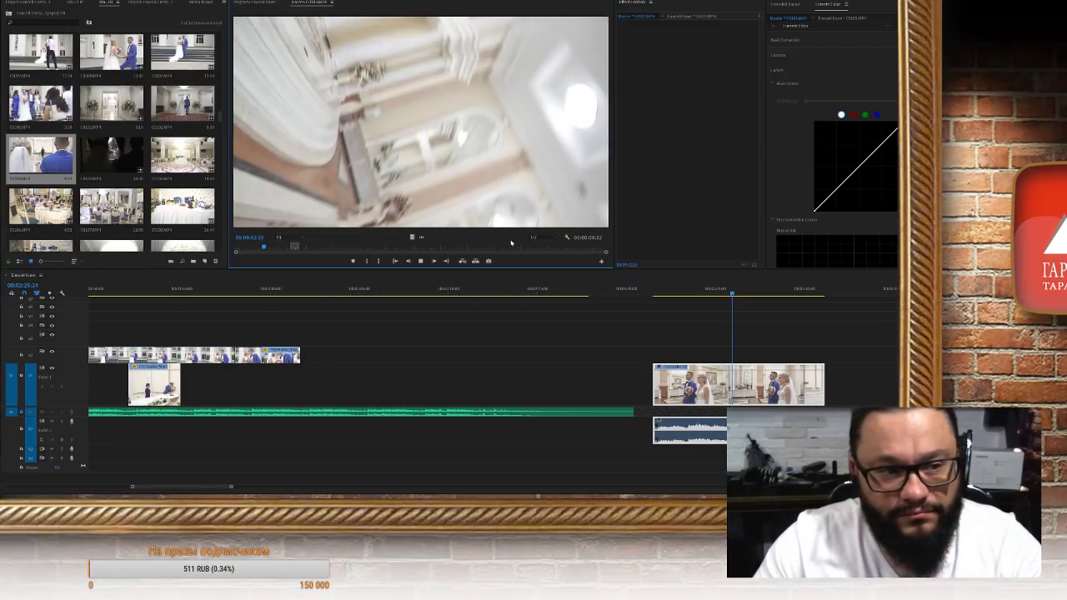
{"action": "key", "text": "space"}
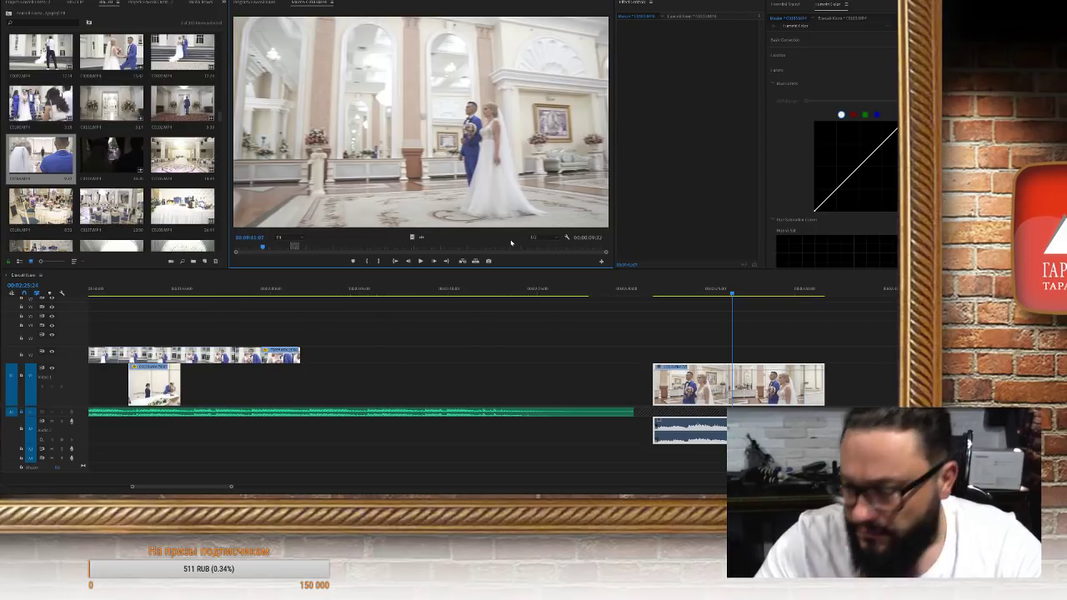
{"action": "key", "text": "Right"}
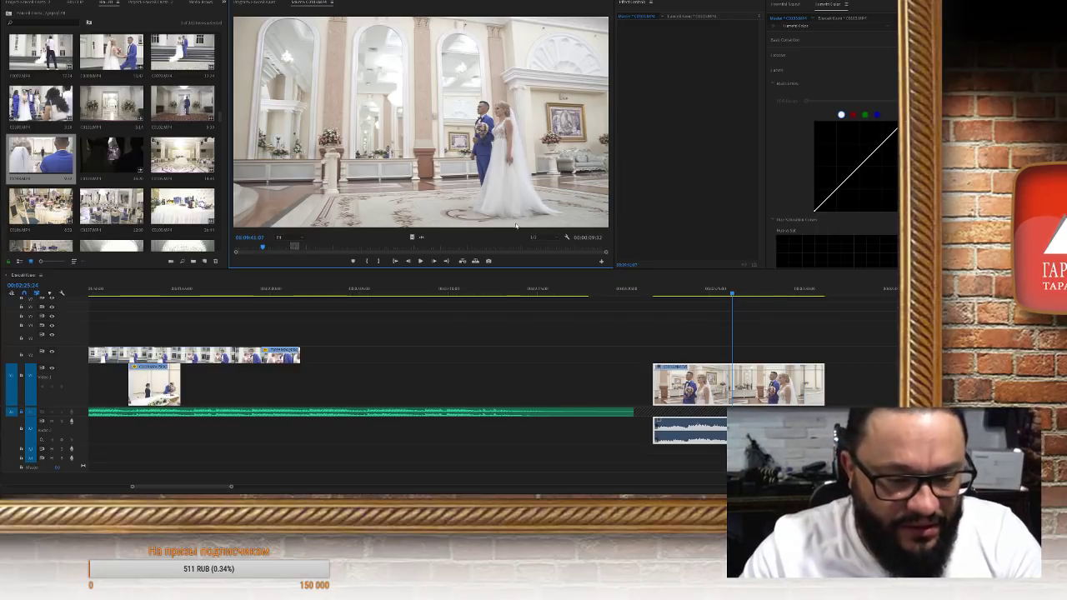
{"action": "left_click", "coordinate": [662, 289]}
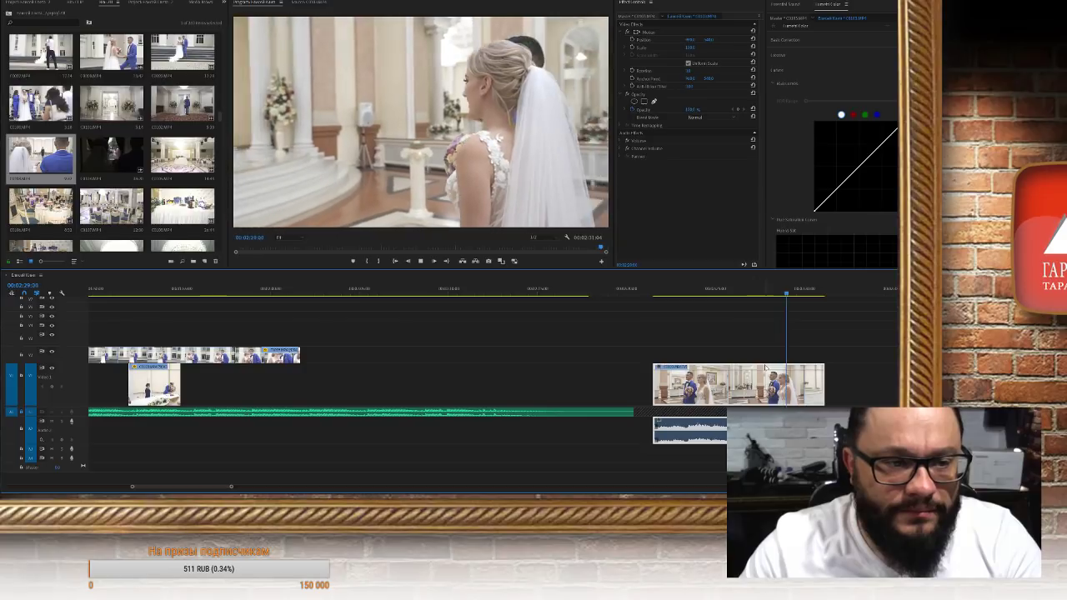
Replay the sequence briefly, then load the registration-table clip and play it from later footage
{"action": "key", "text": "shift+i"}
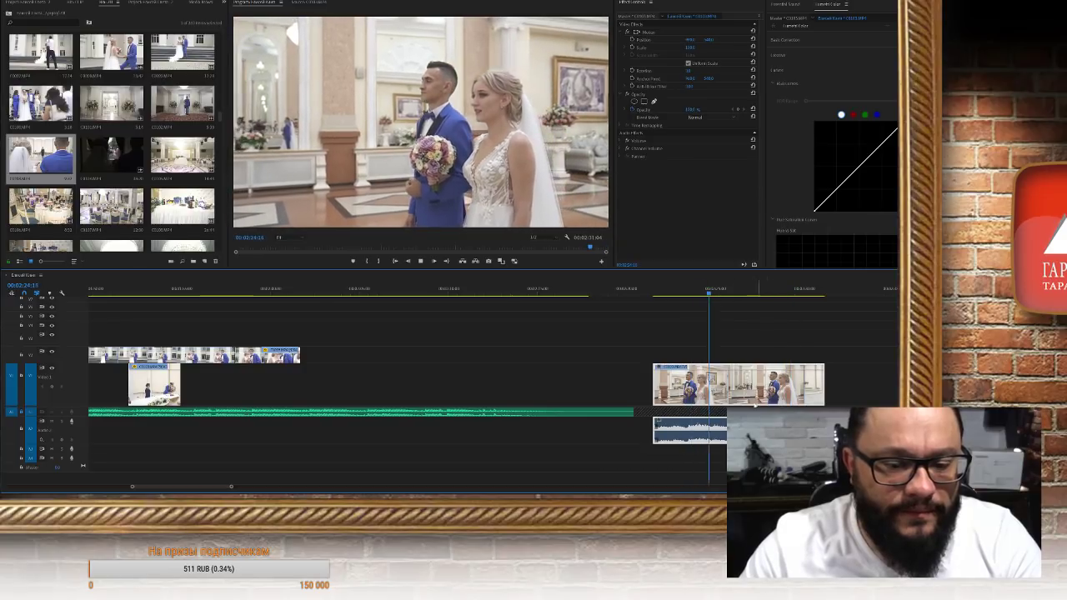
{"action": "key", "text": "space"}
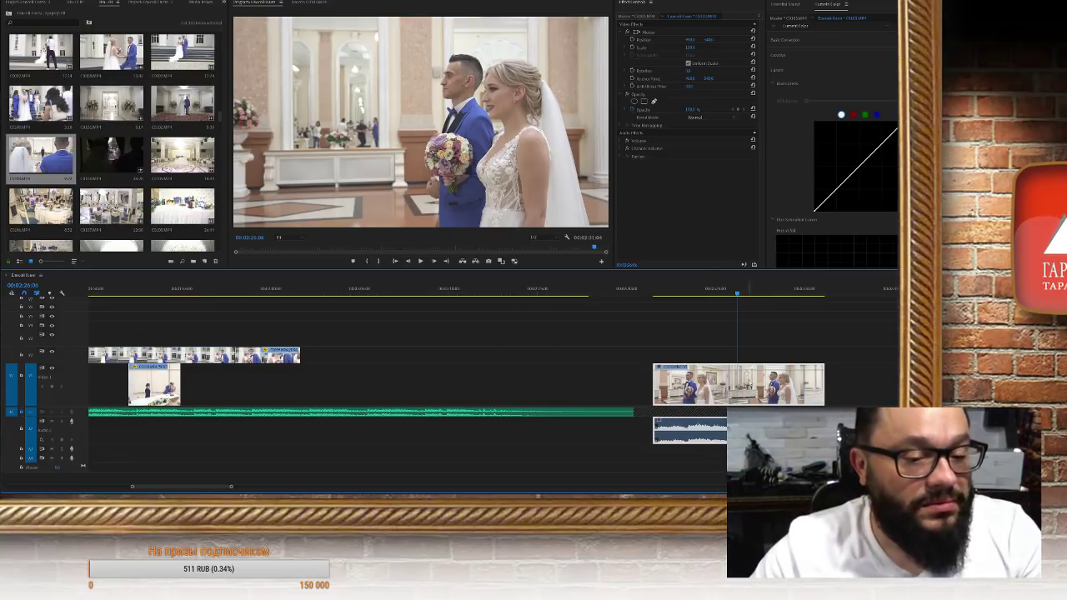
{"action": "double_click", "coordinate": [56, 169]}
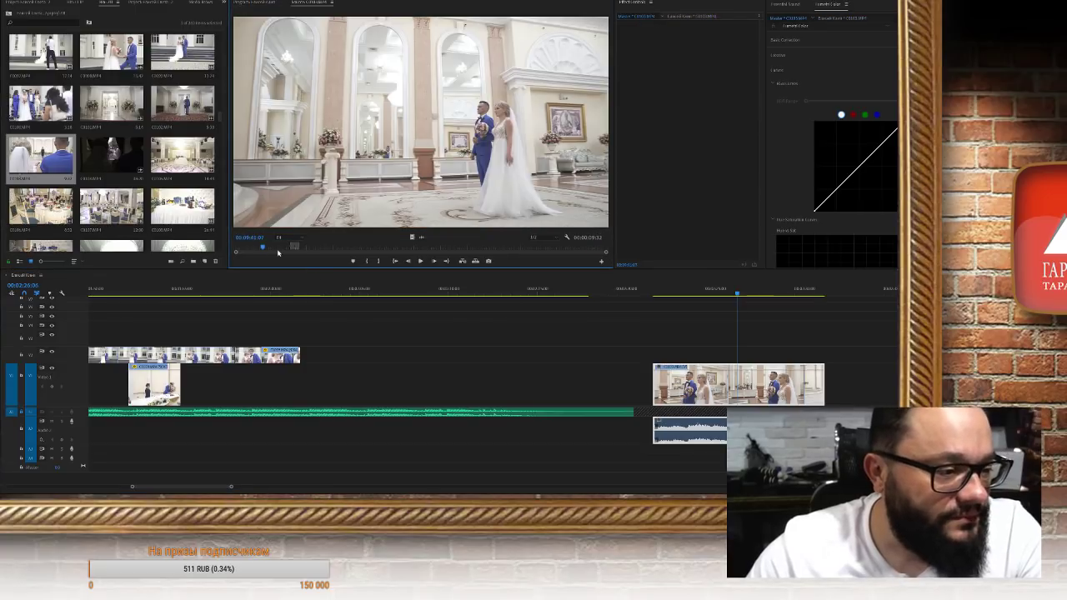
{"action": "left_click_drag", "start_coordinate": [259, 248], "coordinate": [320, 249]}
{"action": "key", "text": "space"}
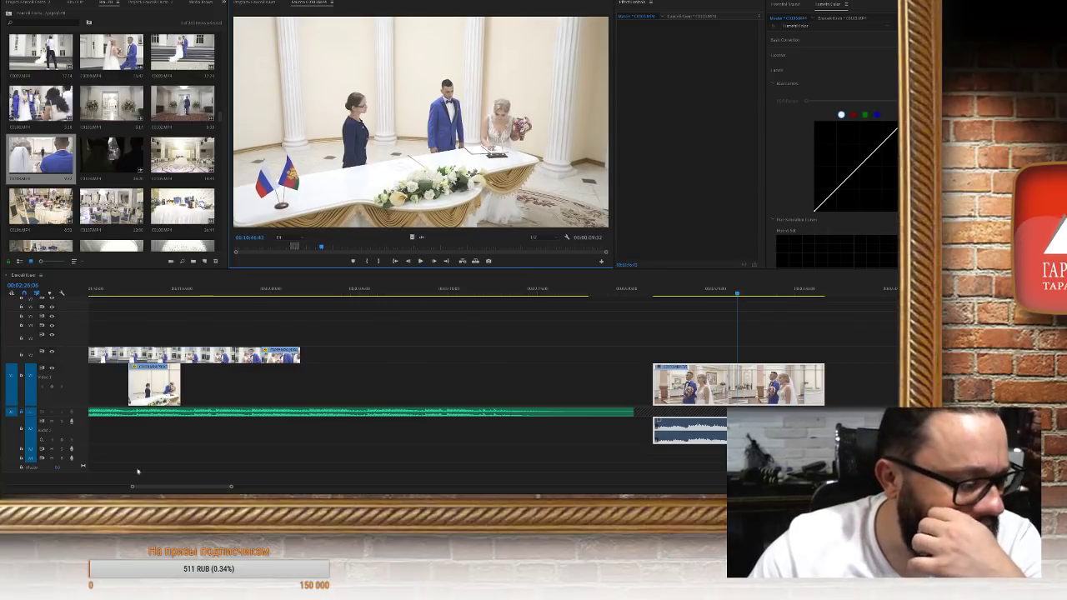
{"action": "scroll", "coordinate": [131, 129], "scroll_direction": "down", "scroll_amount": 5}
{"action": "scroll", "coordinate": [131, 129], "scroll_direction": "down", "scroll_amount": 1}
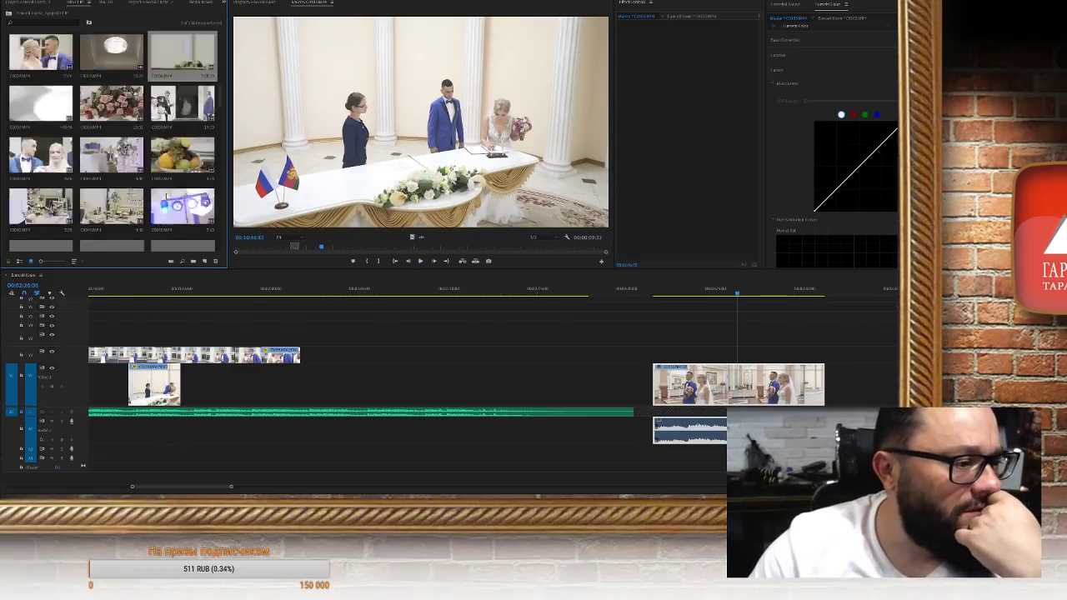
{"action": "scroll", "coordinate": [120, 17], "scroll_direction": "up", "scroll_amount": 5}
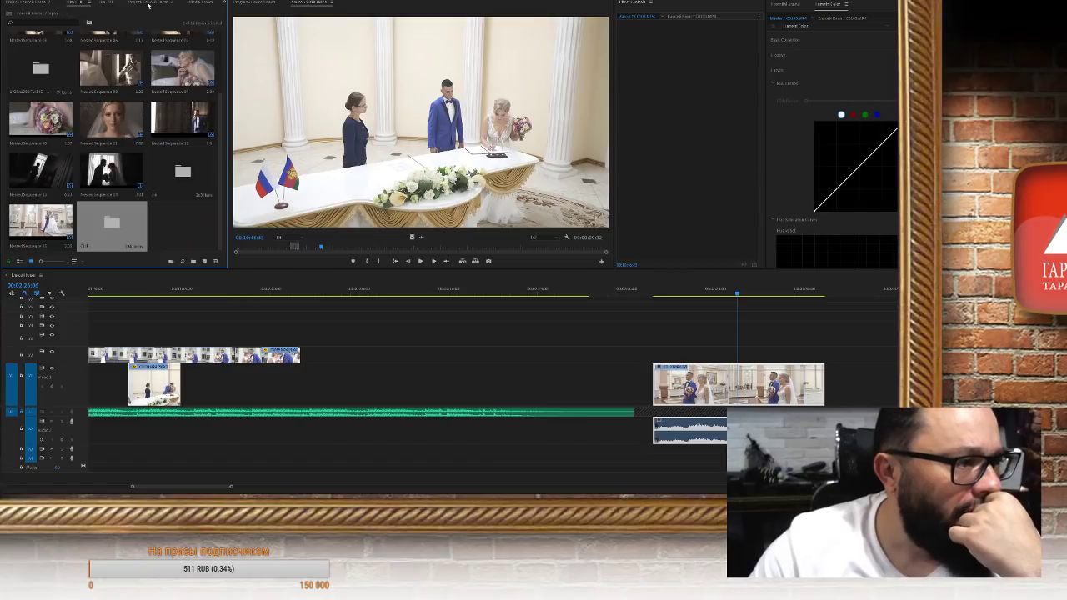
In the Import window, go to the wedding folder's MUSIC subfolder and widen the name column
{"action": "key", "text": "ctrl+i"}
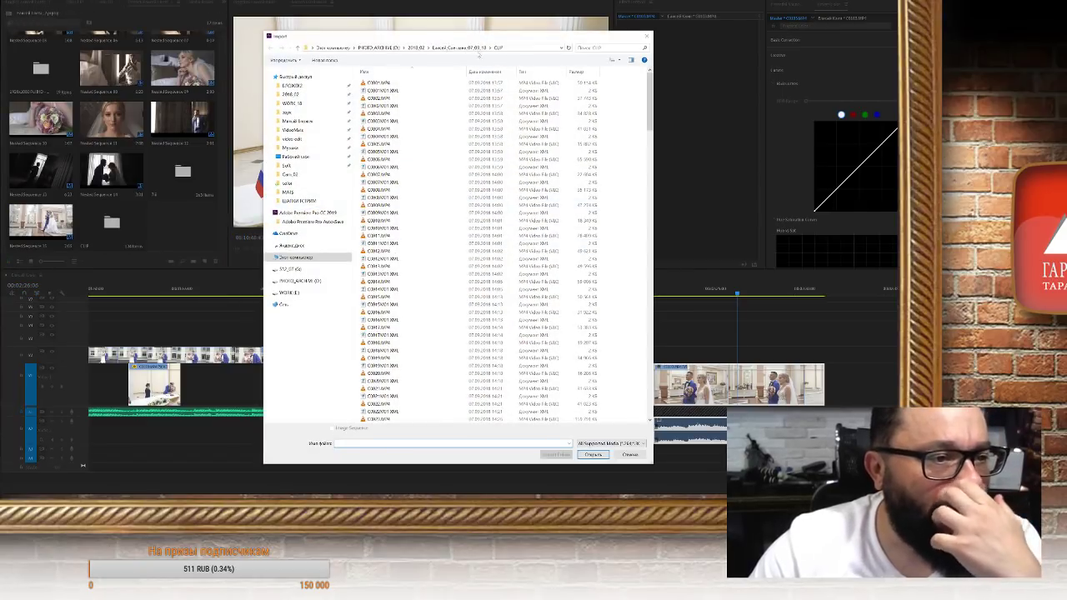
{"action": "left_click", "coordinate": [416, 48]}
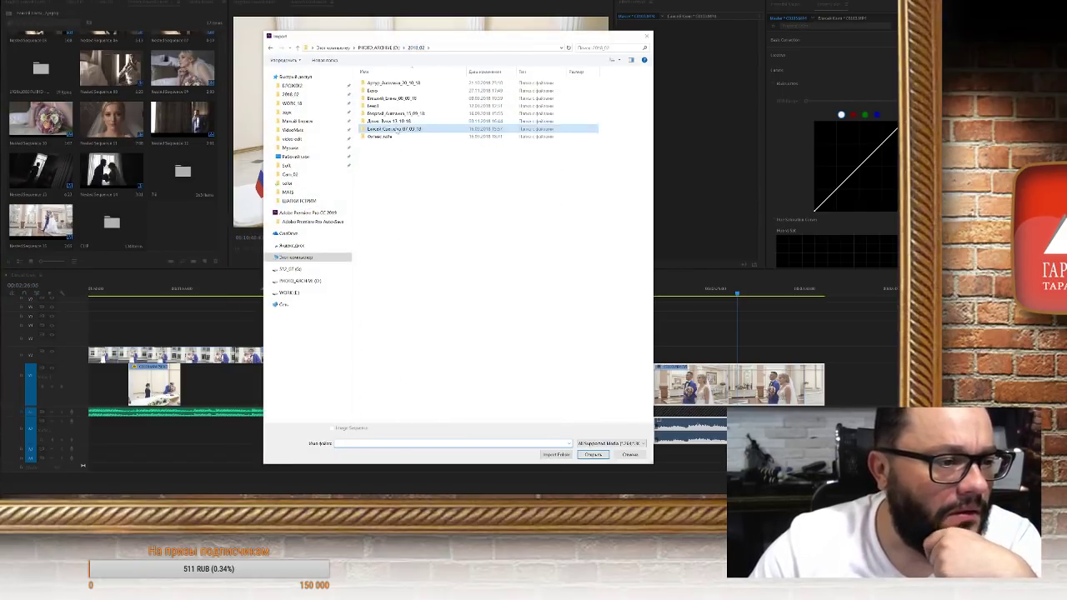
{"action": "double_click", "coordinate": [394, 128]}
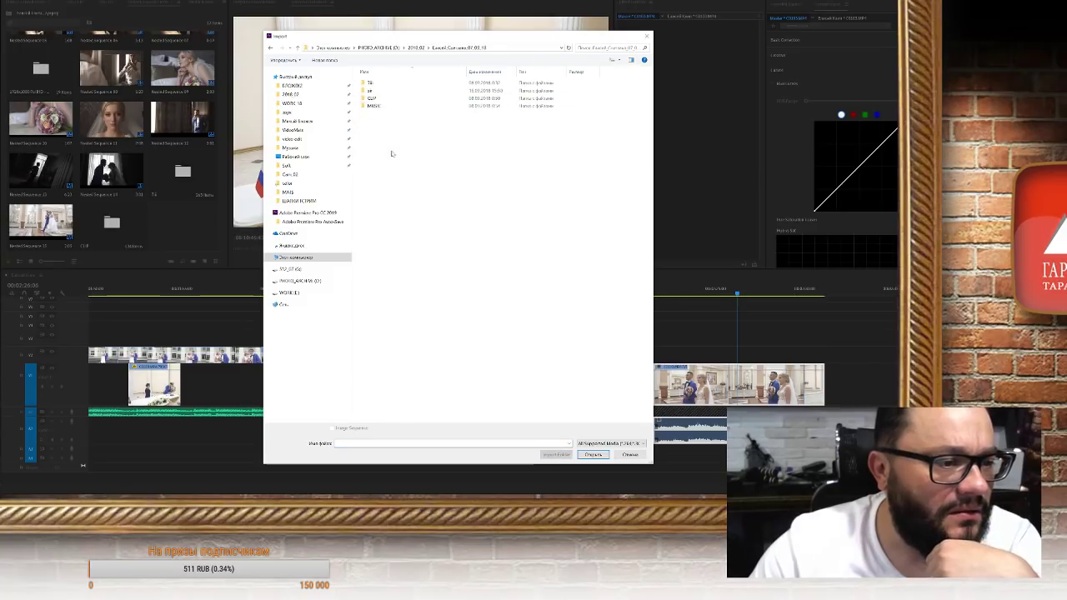
{"action": "left_click", "coordinate": [391, 108]}
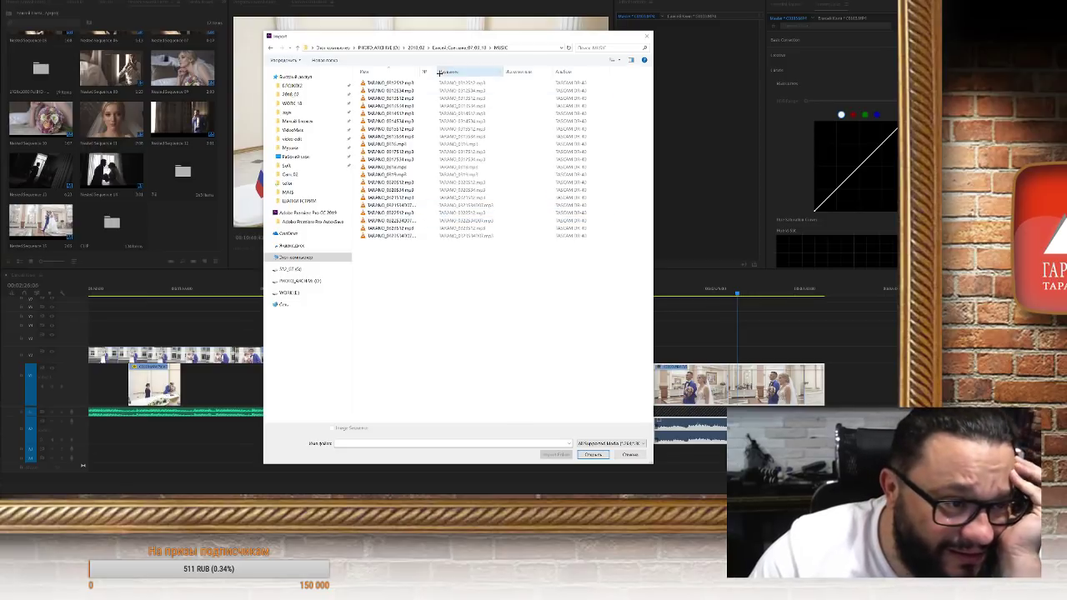
{"action": "left_click_drag", "start_coordinate": [431, 72], "coordinate": [469, 74]}
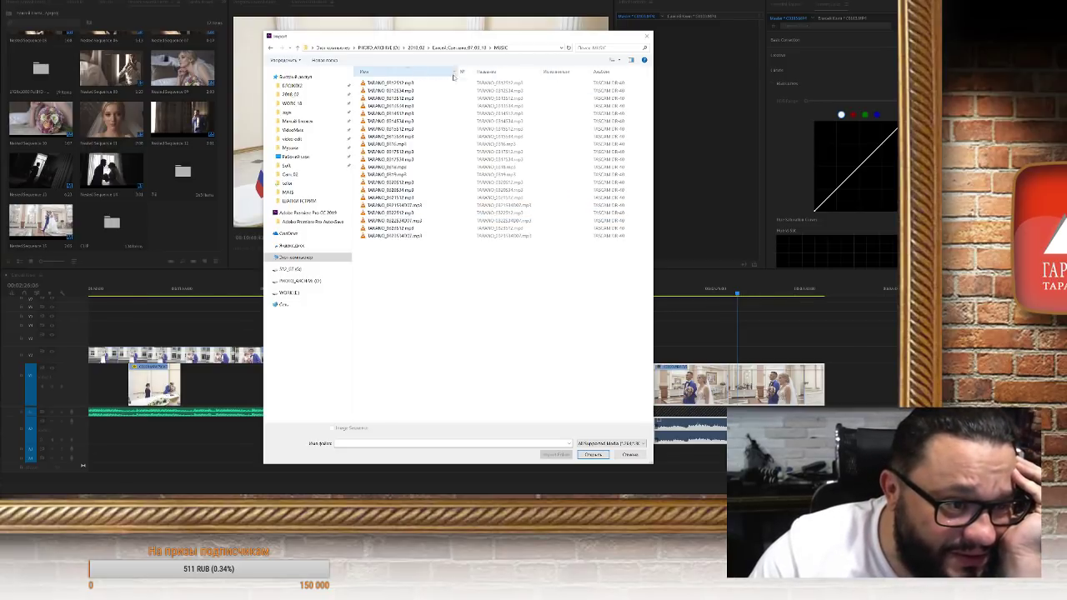
Hide the Название, Исполнитель, Альбом and Тип columns from the file list
{"action": "right_click", "coordinate": [496, 71]}
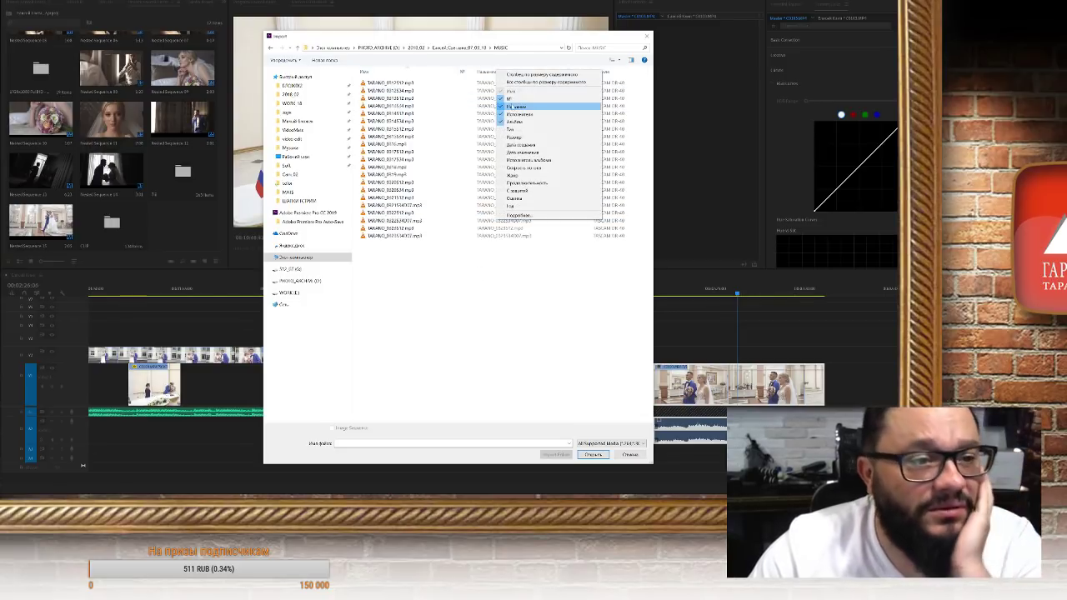
{"action": "left_click", "coordinate": [509, 107]}
{"action": "right_click", "coordinate": [480, 71]}
{"action": "left_click", "coordinate": [485, 106]}
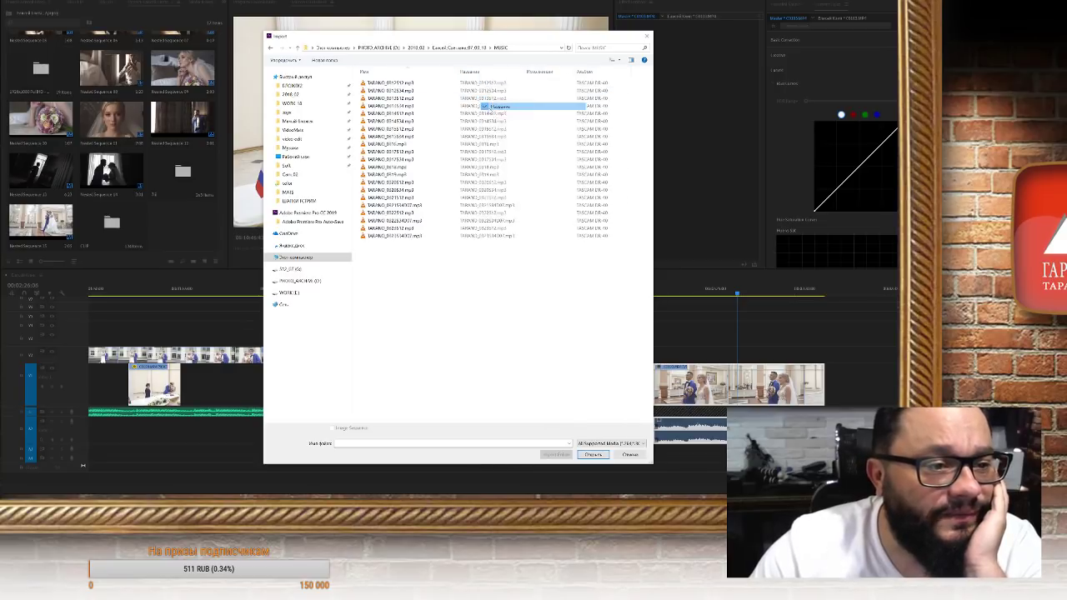
{"action": "right_click", "coordinate": [476, 71]}
{"action": "left_click", "coordinate": [477, 112]}
{"action": "right_click", "coordinate": [470, 72]}
{"action": "left_click", "coordinate": [480, 125]}
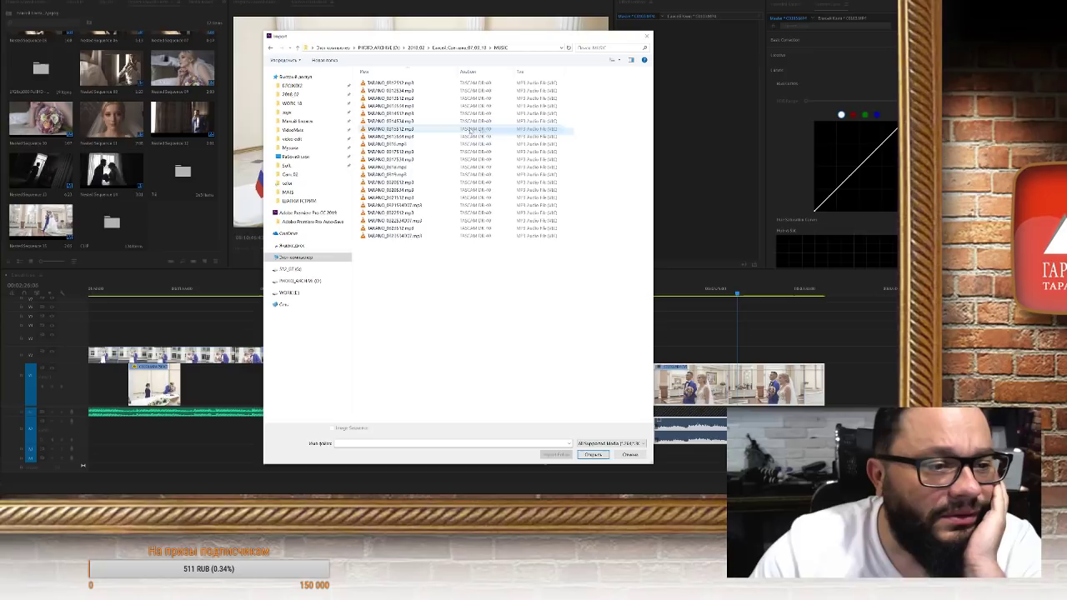
{"action": "right_click", "coordinate": [521, 73]}
{"action": "left_click", "coordinate": [523, 127]}
{"action": "right_click", "coordinate": [485, 73]}
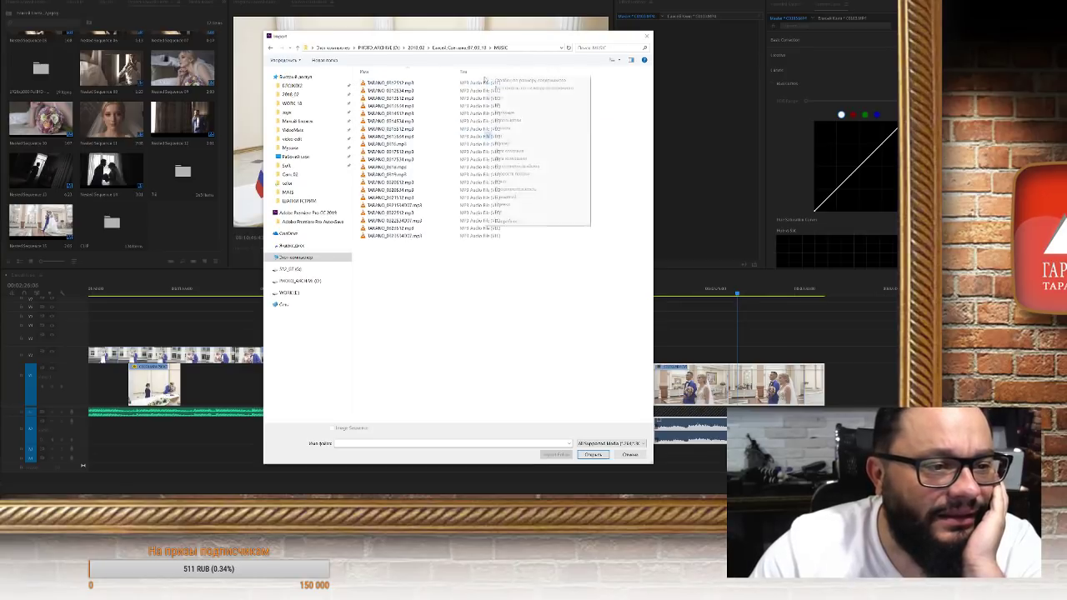
{"action": "left_click", "coordinate": [489, 135]}
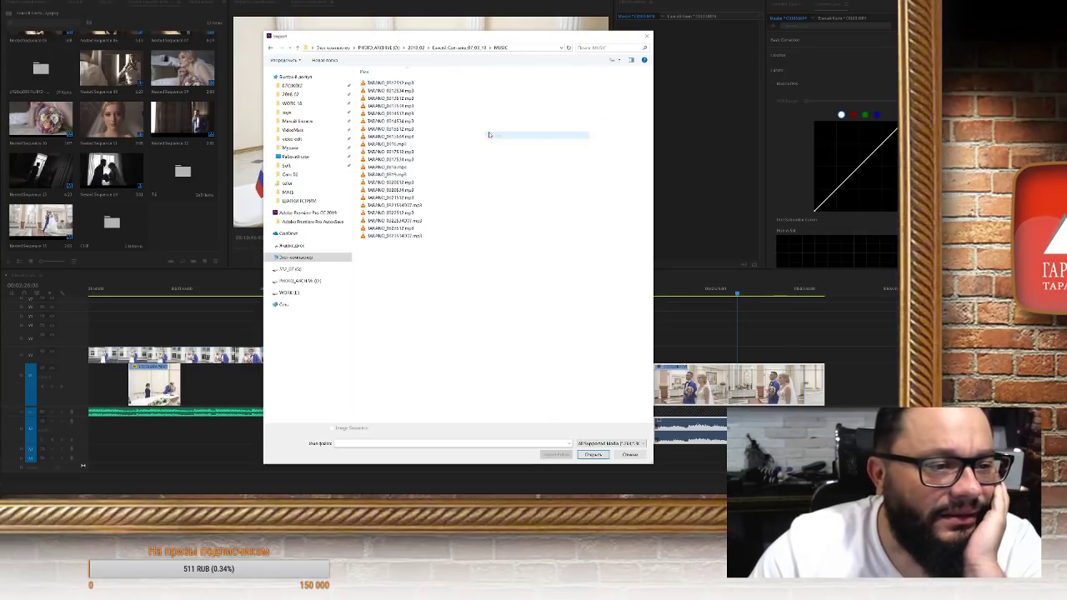
Show the Размер and Дата изменения columns and sort tracks by date, newest first
{"action": "right_click", "coordinate": [466, 76]}
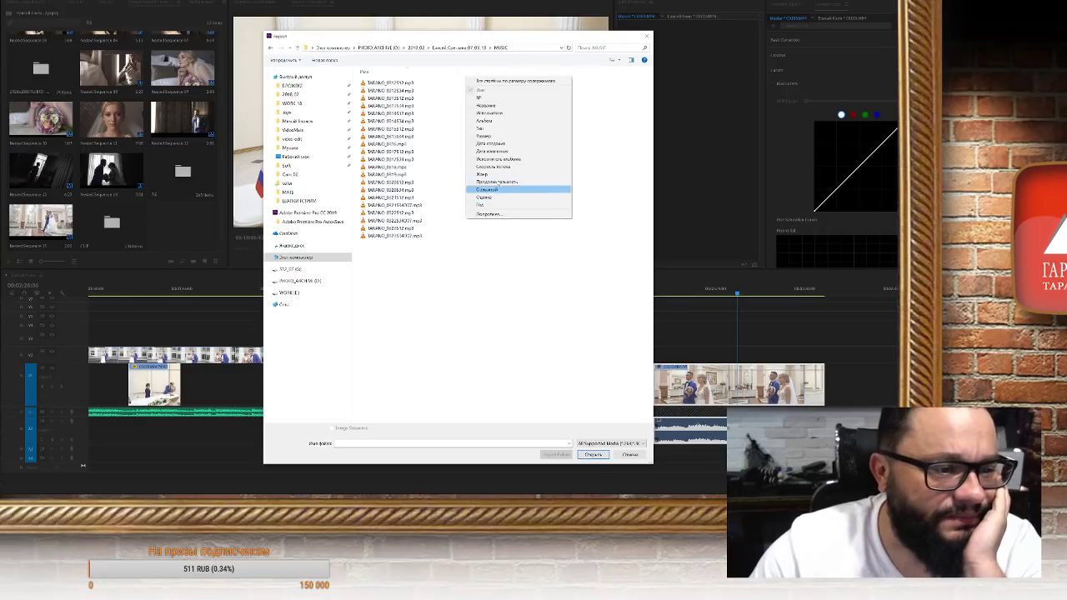
{"action": "left_click", "coordinate": [506, 143]}
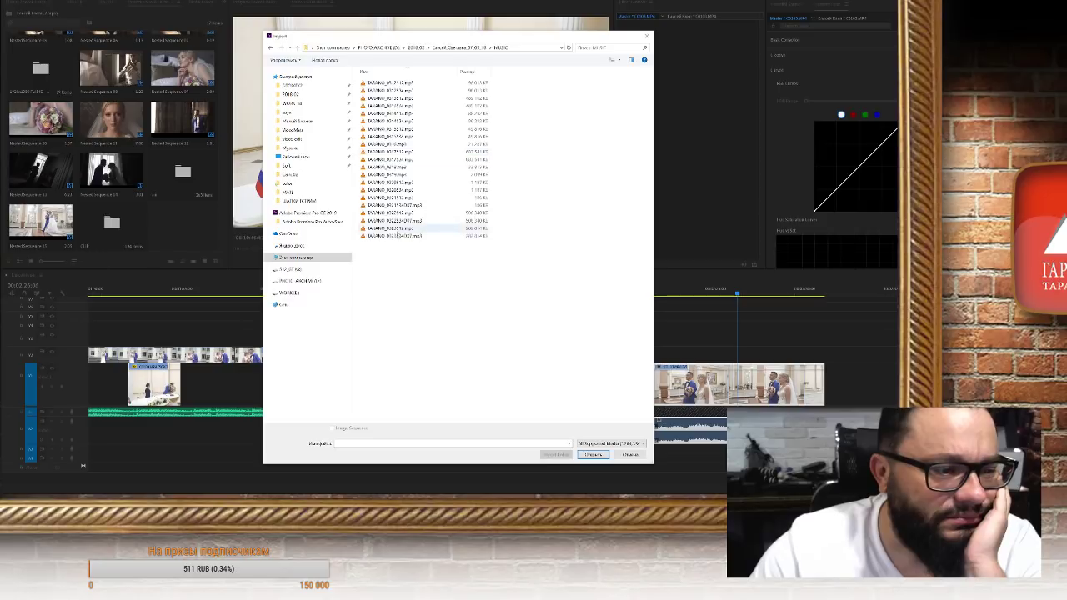
{"action": "right_click", "coordinate": [508, 71]}
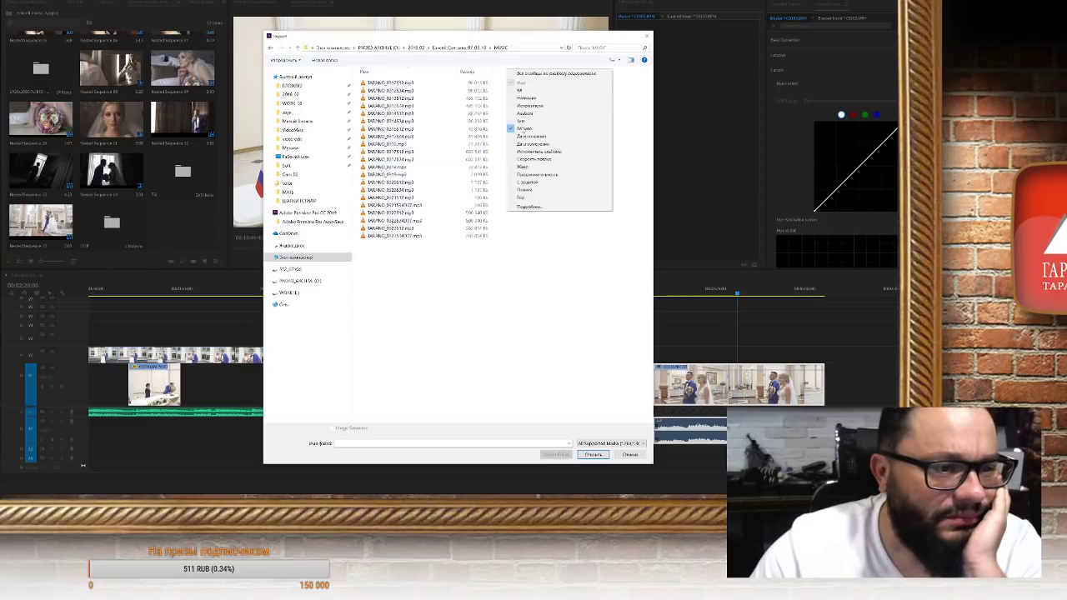
{"action": "left_click", "coordinate": [545, 144]}
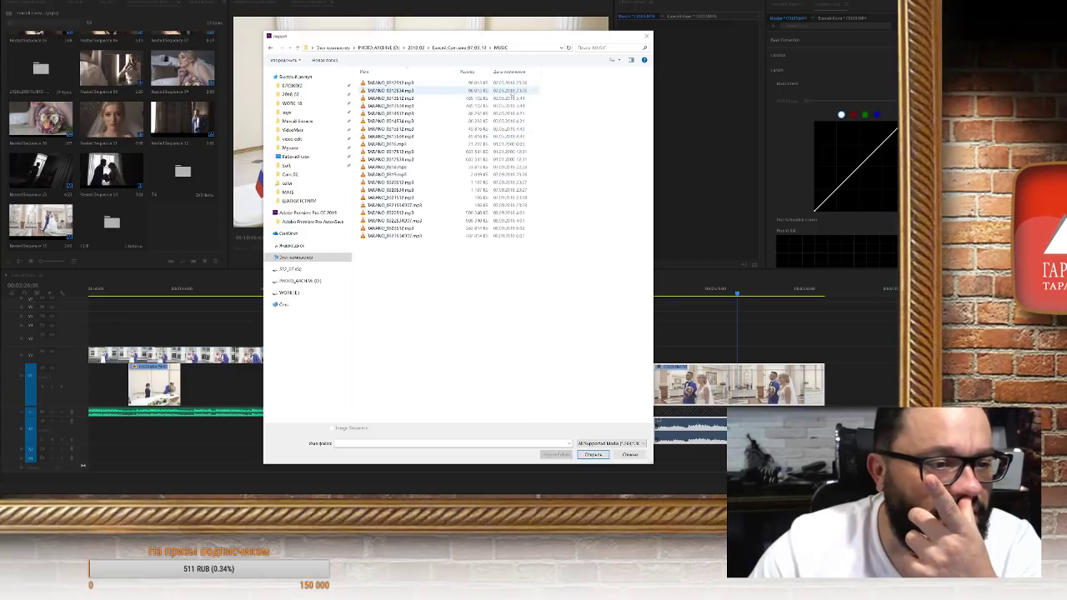
{"action": "left_click", "coordinate": [515, 72]}
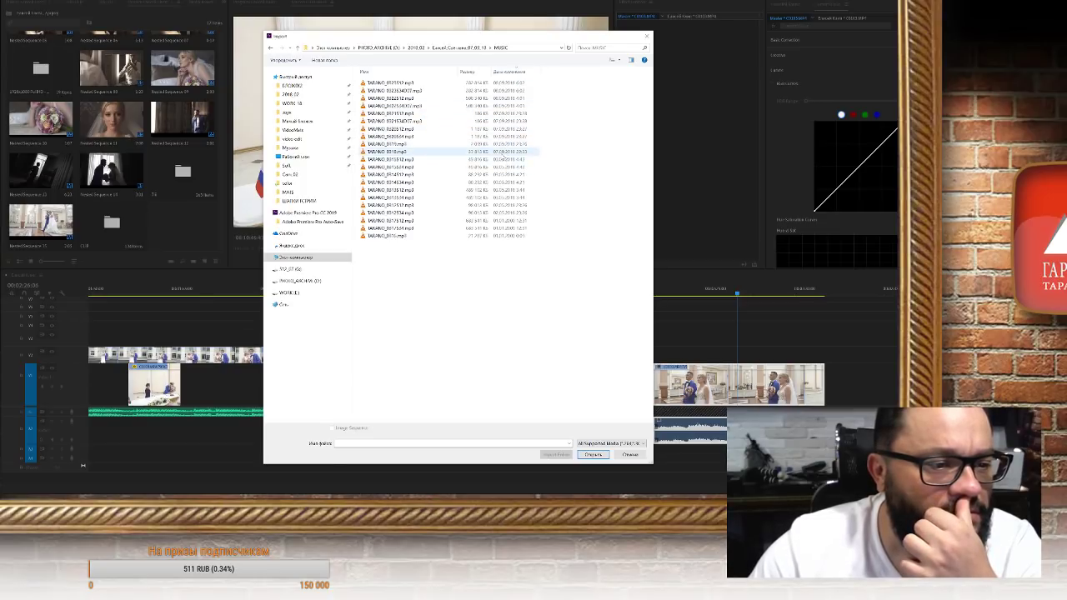
Import TARANO_0175.mp3 and scrub its waveform in the Source monitor from about one minute in
{"action": "double_click", "coordinate": [507, 151]}
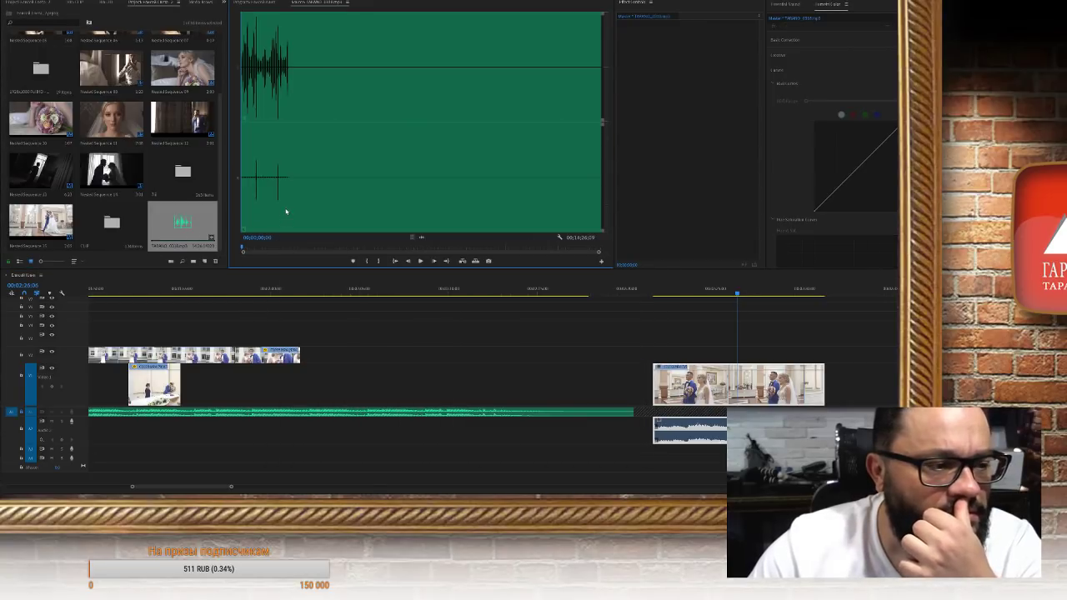
{"action": "left_click", "coordinate": [282, 139]}
{"action": "left_click_drag", "start_coordinate": [283, 139], "coordinate": [394, 147]}
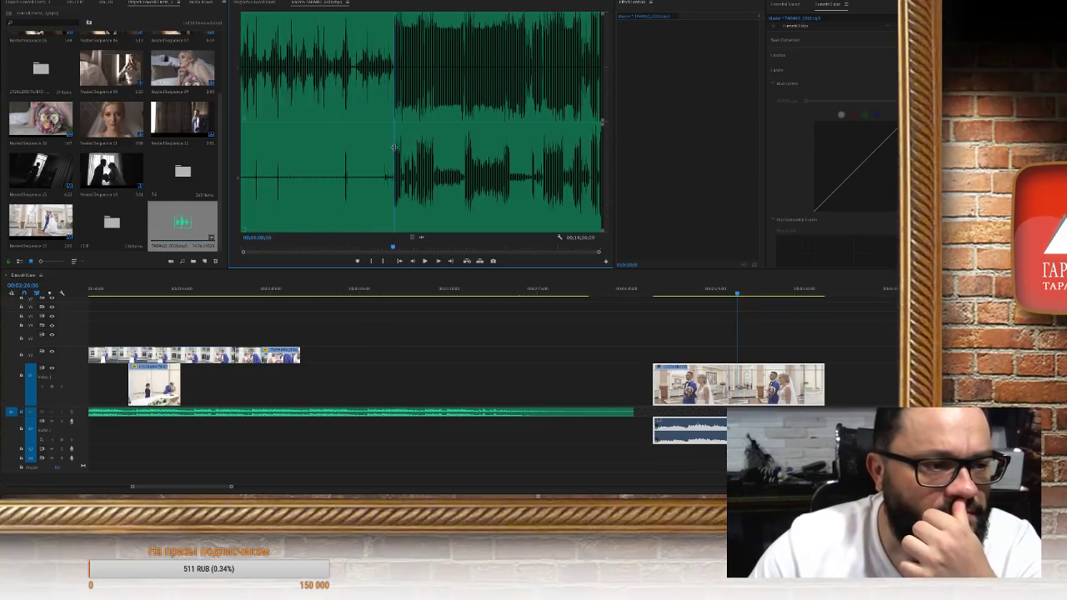
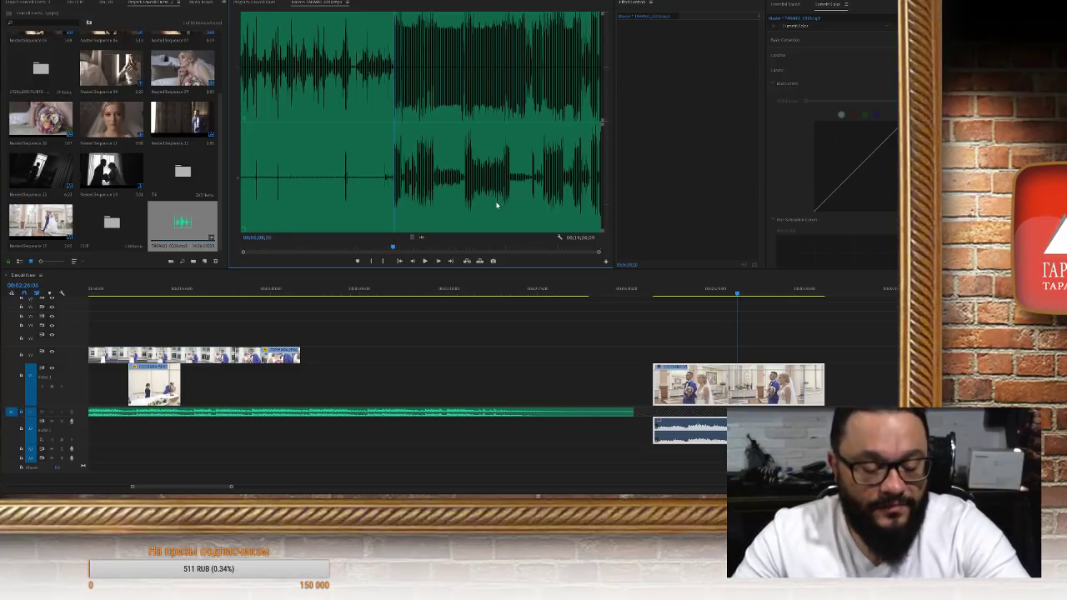
Mark an In point on the music, preview it, and add the audio to track A2
{"action": "key", "text": "i"}
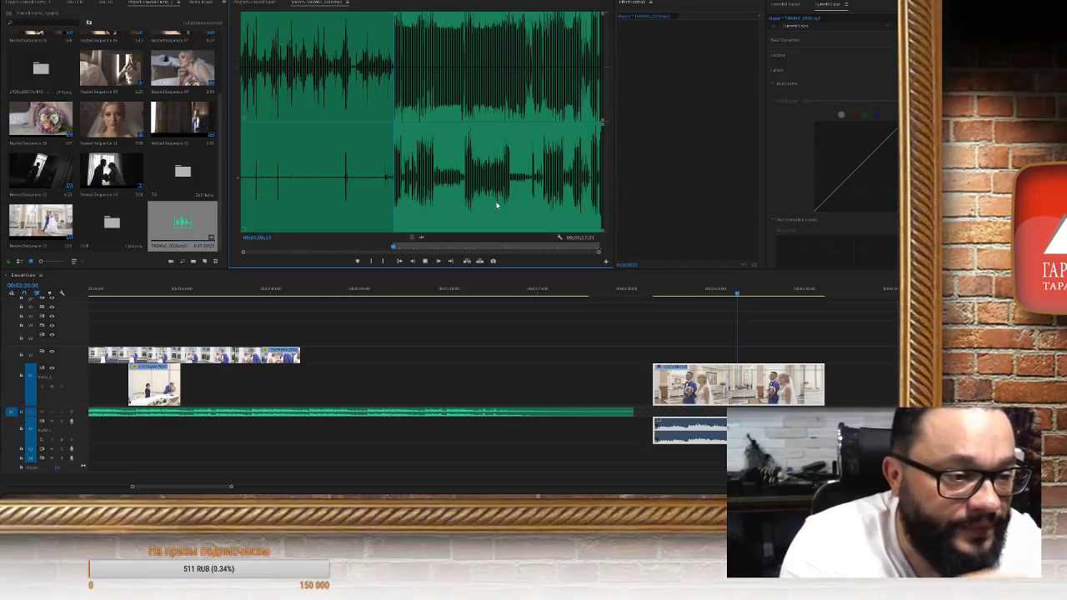
{"action": "key", "text": "space"}
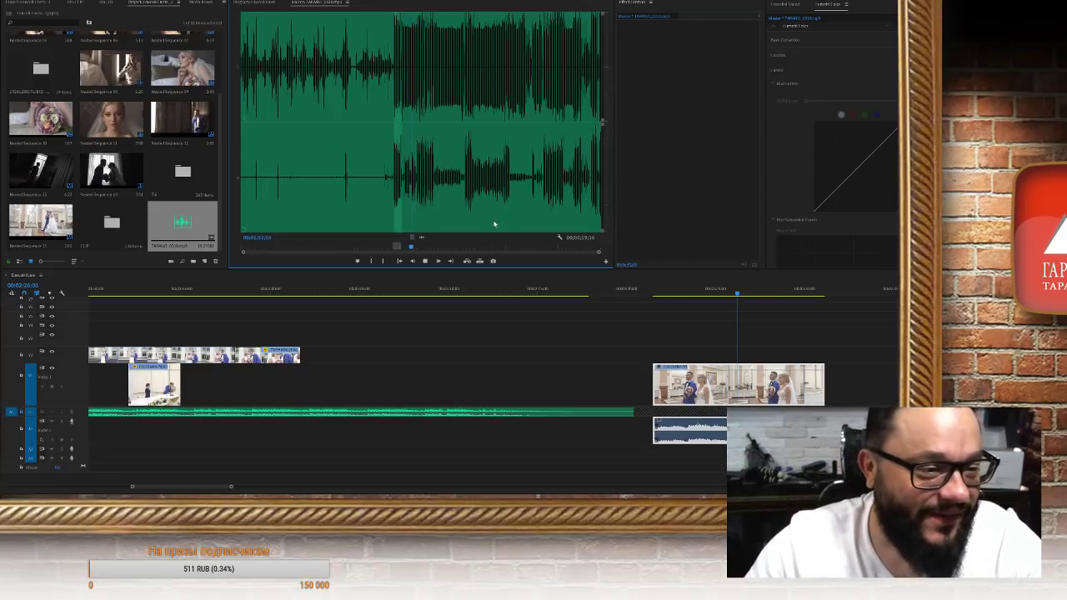
{"action": "key", "text": "space"}
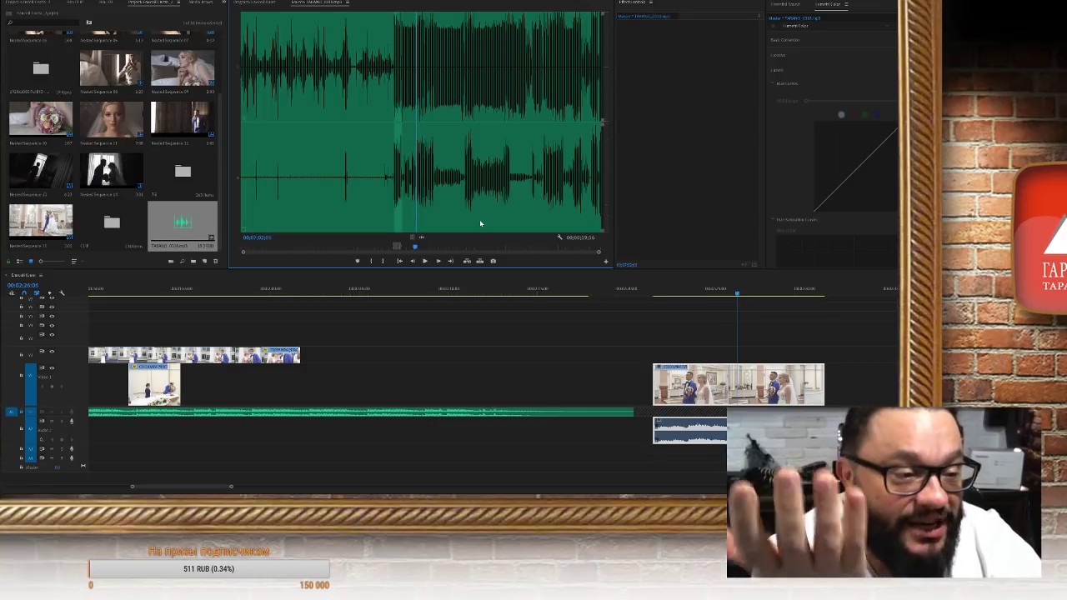
{"action": "left_click_drag", "start_coordinate": [420, 238], "coordinate": [194, 437]}
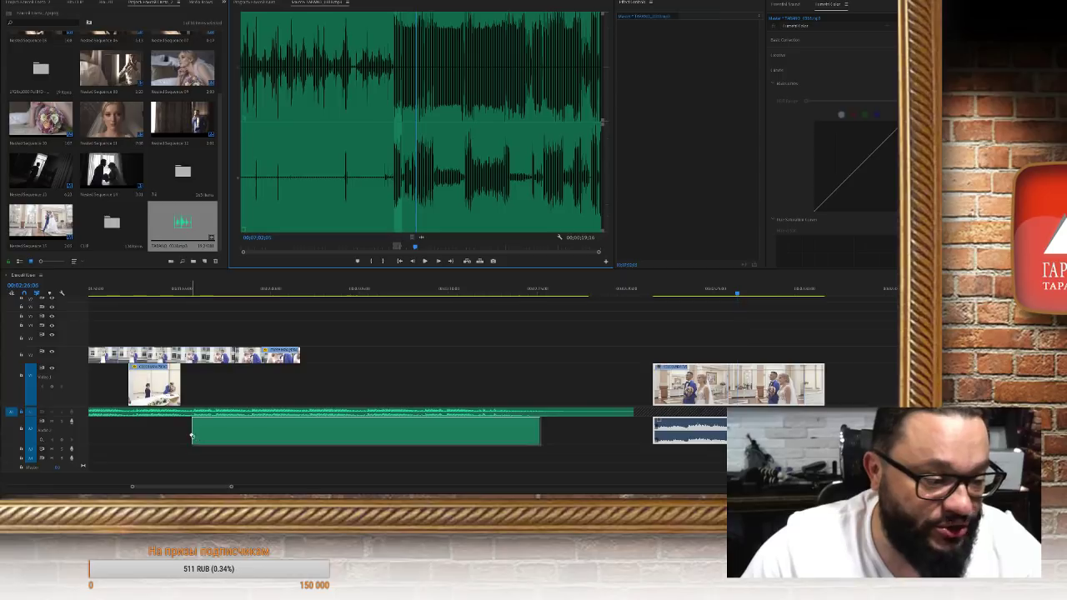
Choose a new spot in the source music and mark a short In-to-Out section there
{"action": "left_click", "coordinate": [435, 185]}
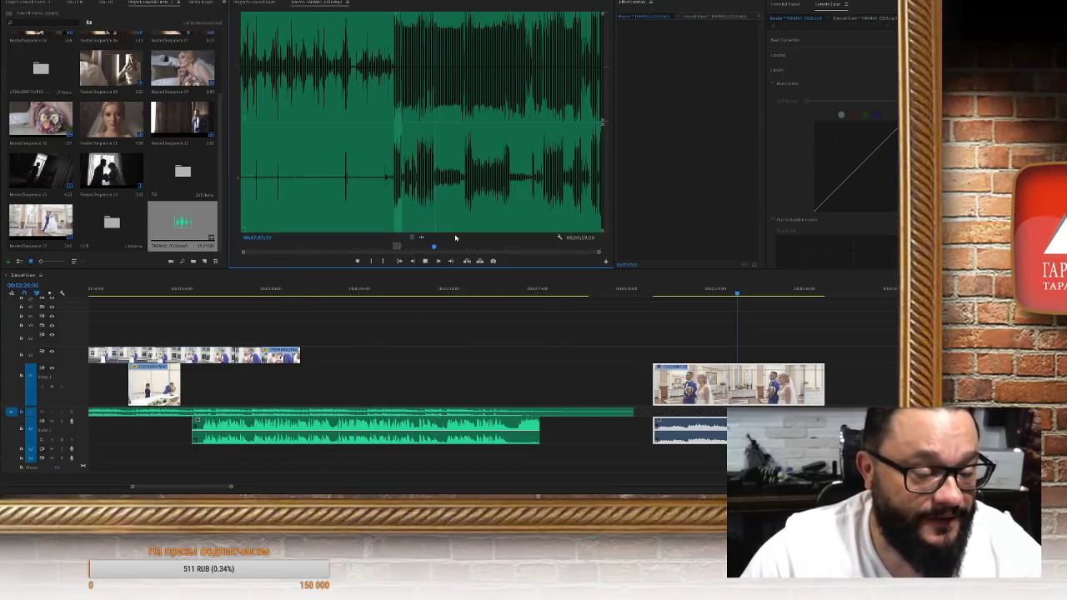
{"action": "left_click", "coordinate": [424, 206]}
{"action": "left_click", "coordinate": [417, 210]}
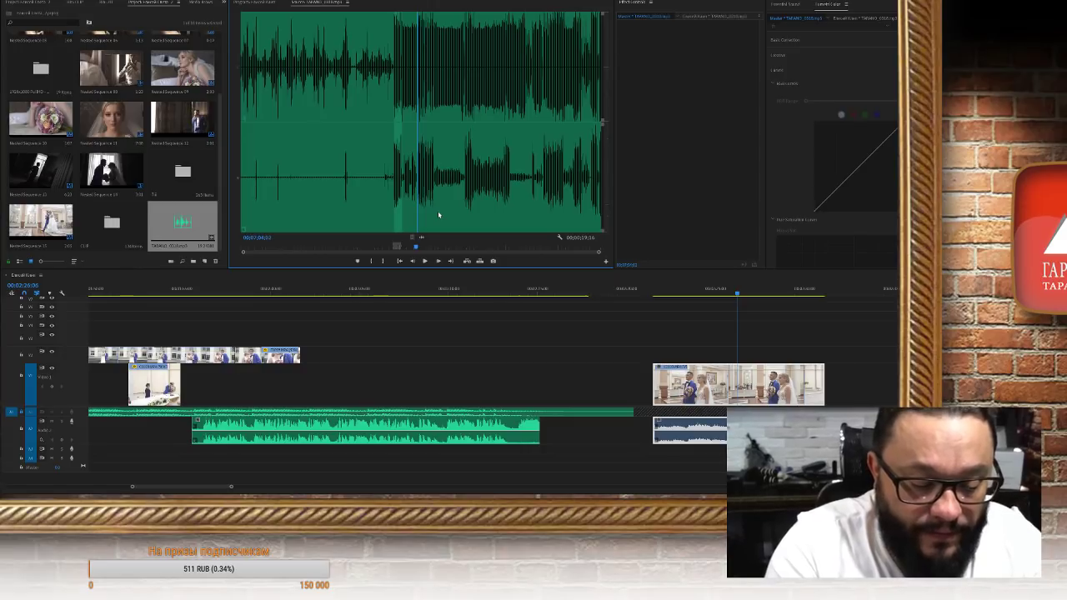
{"action": "key", "text": "i"}
{"action": "key", "text": "space"}
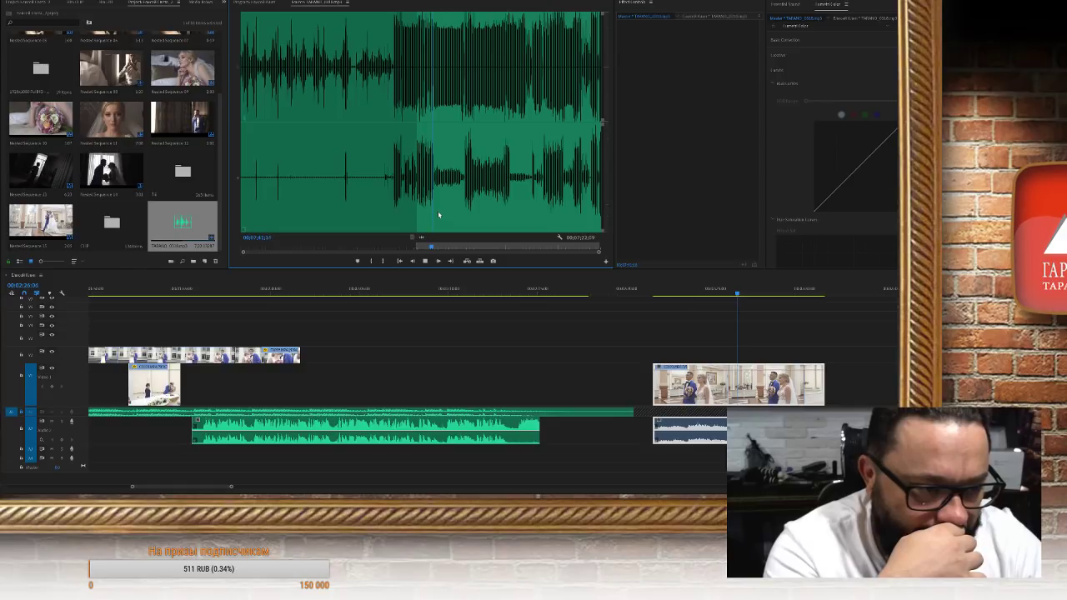
{"action": "key", "text": "space"}
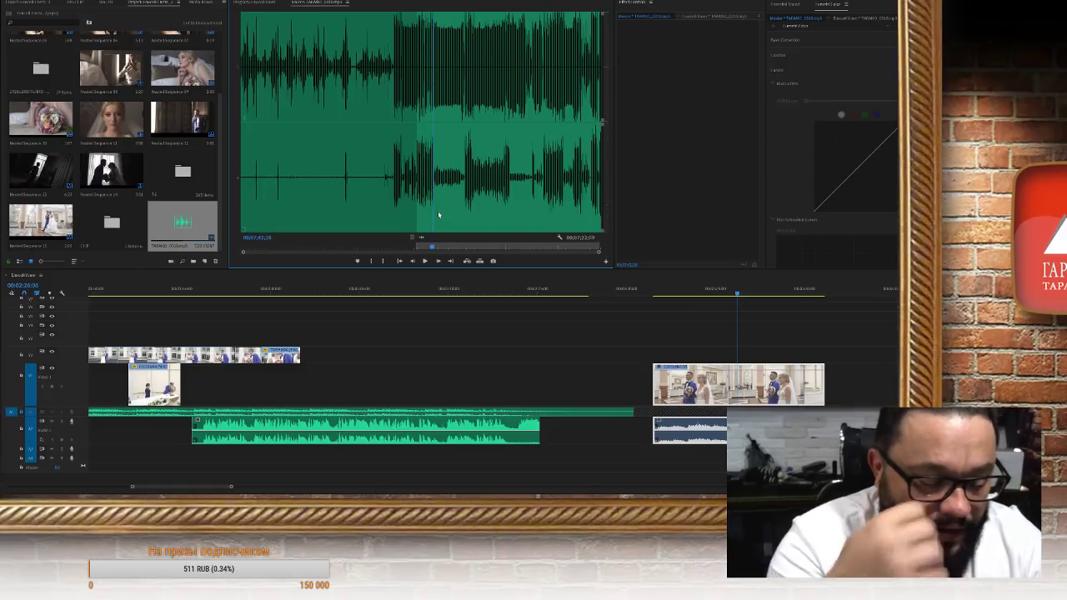
{"action": "key", "text": "o"}
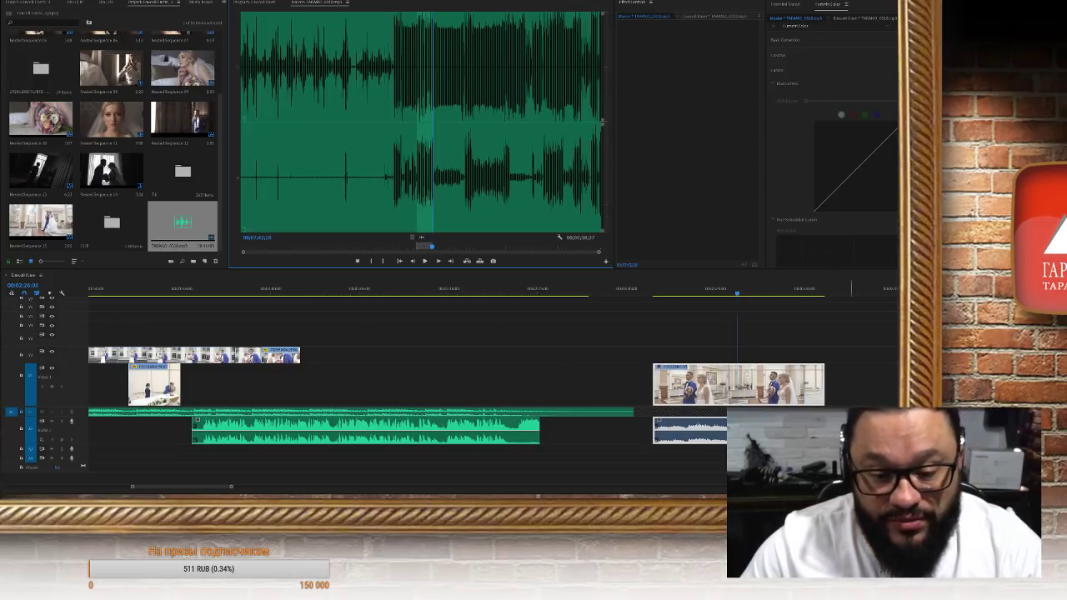
{"action": "left_click", "coordinate": [594, 465]}
{"action": "scroll", "coordinate": [595, 465], "scroll_direction": "down", "scroll_amount": 4}
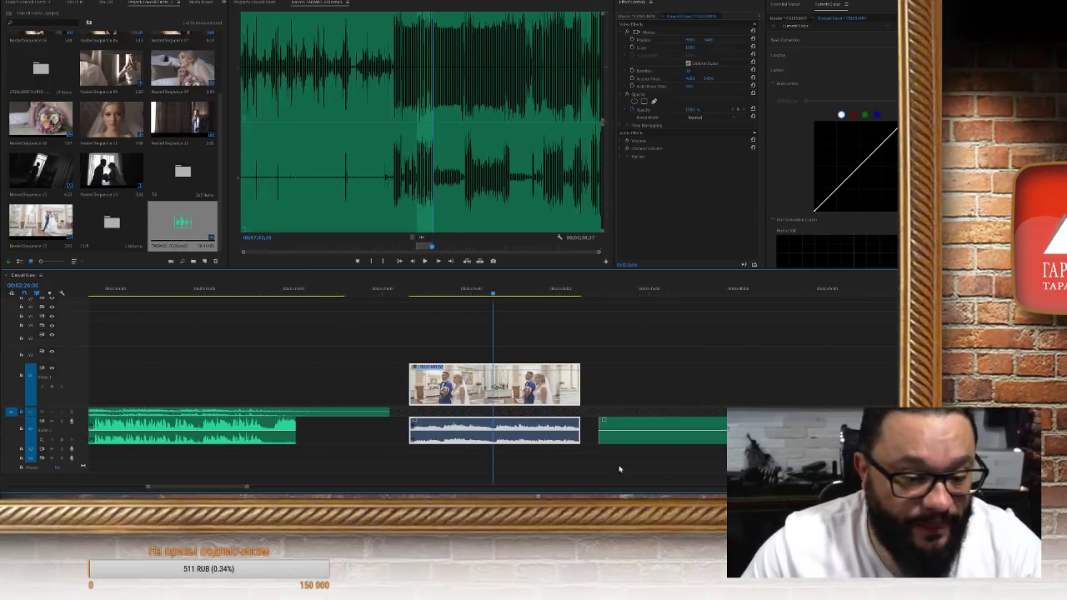
Zoom the source waveform and mark a new In-to-Out music range later in the track
{"action": "left_click", "coordinate": [462, 201]}
{"action": "key", "text": "space"}
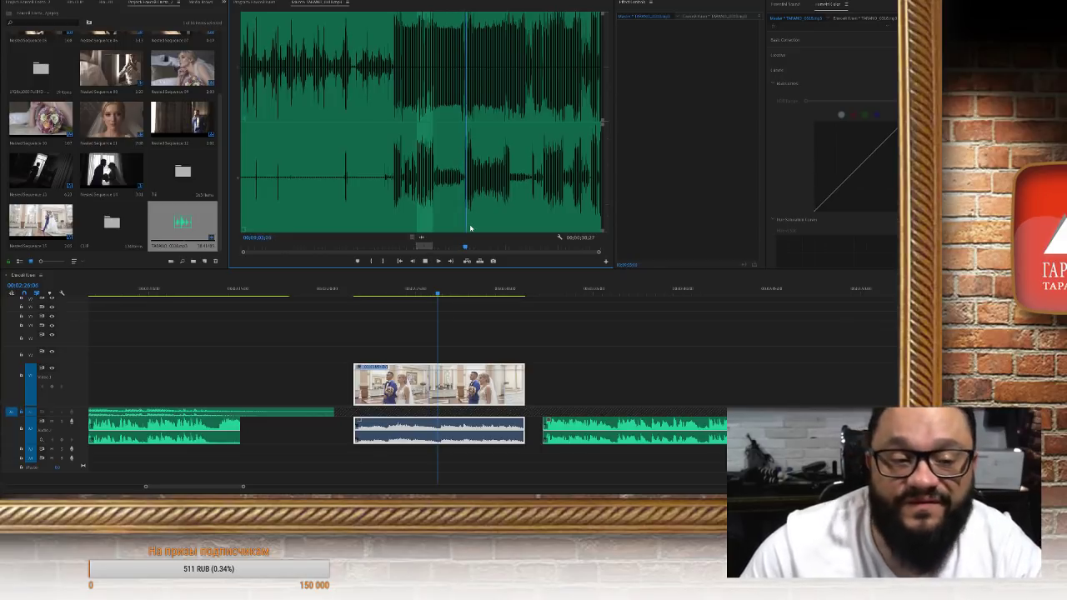
{"action": "left_click", "coordinate": [464, 222]}
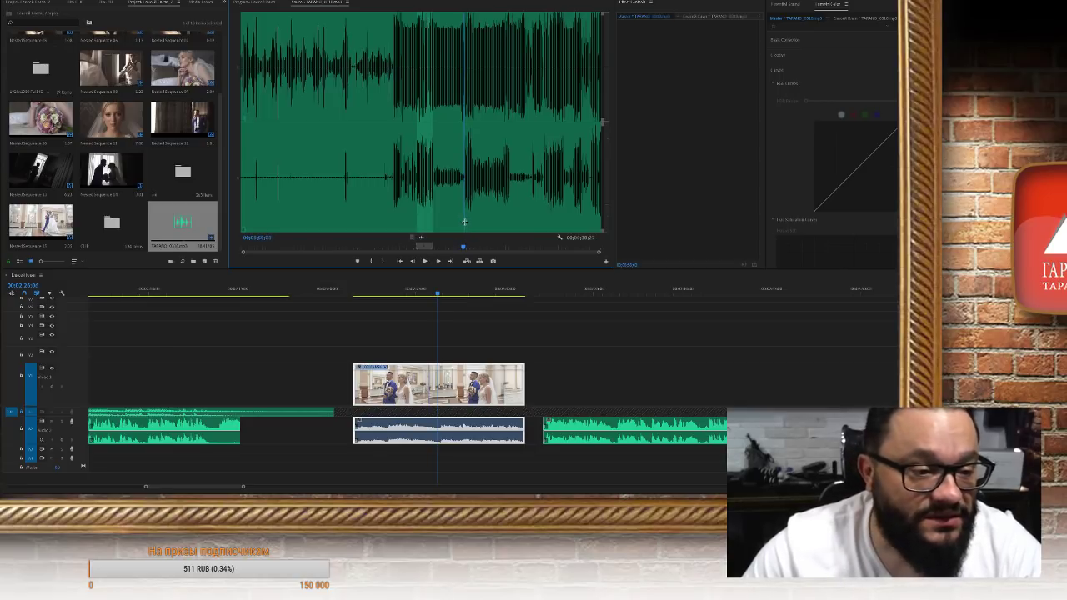
{"action": "left_click_drag", "start_coordinate": [599, 252], "coordinate": [470, 255]}
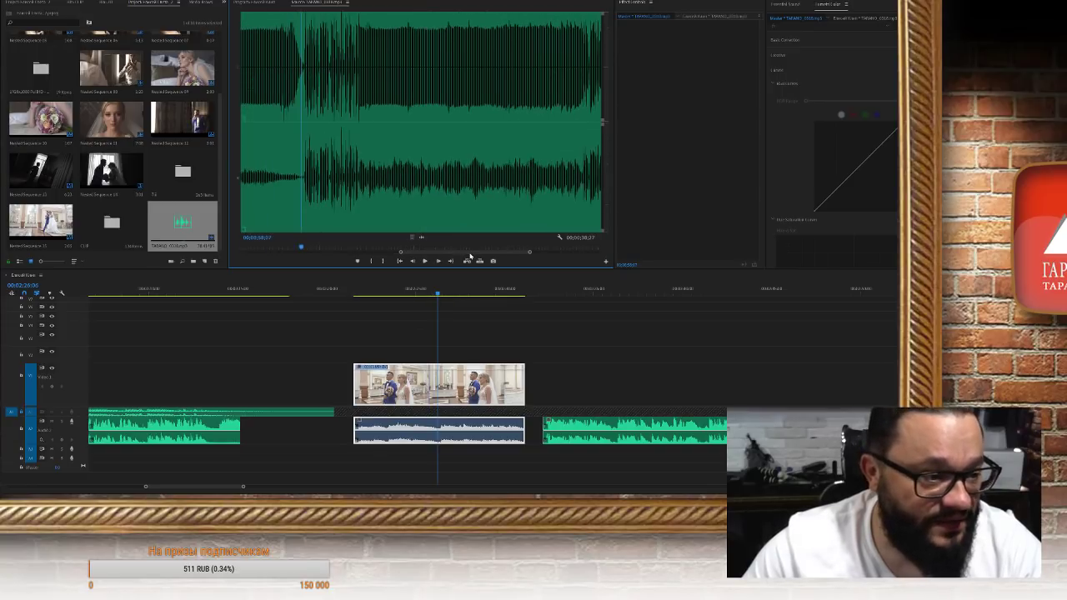
{"action": "key", "text": "i"}
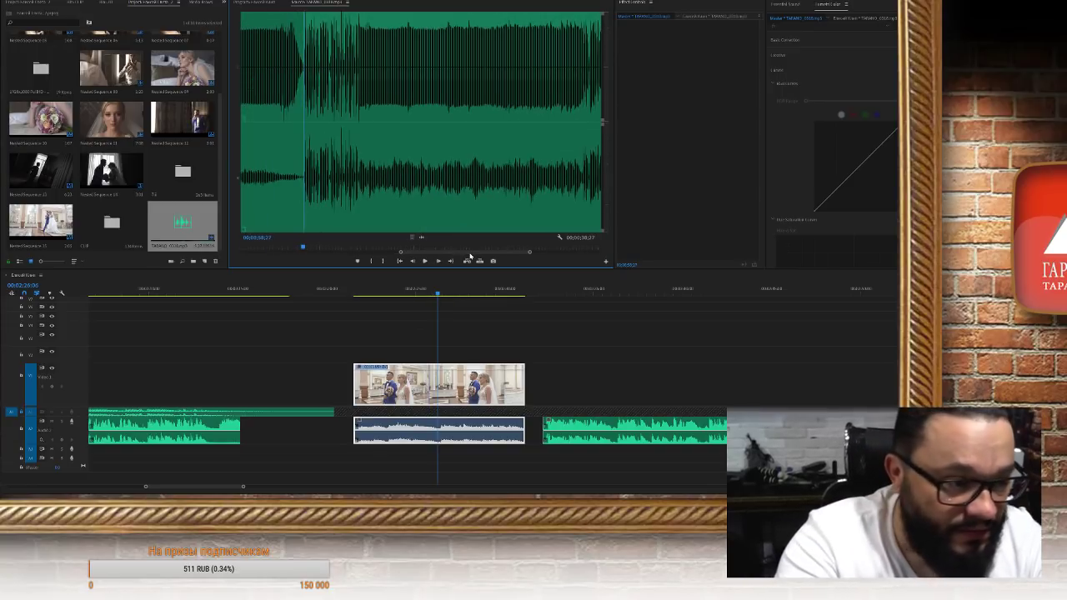
{"action": "key", "text": "space"}
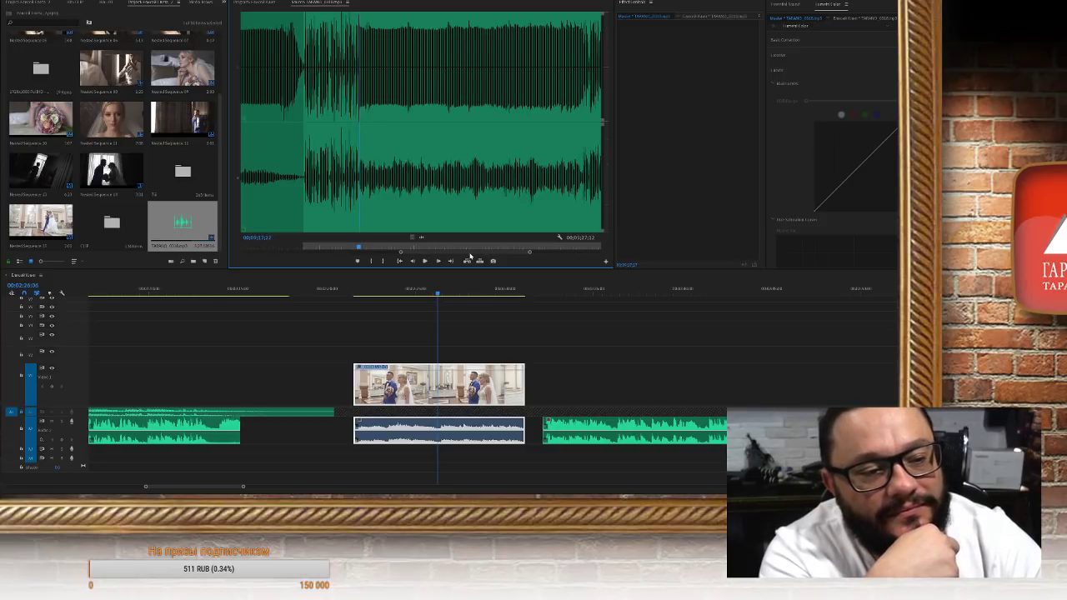
{"action": "key", "text": "space"}
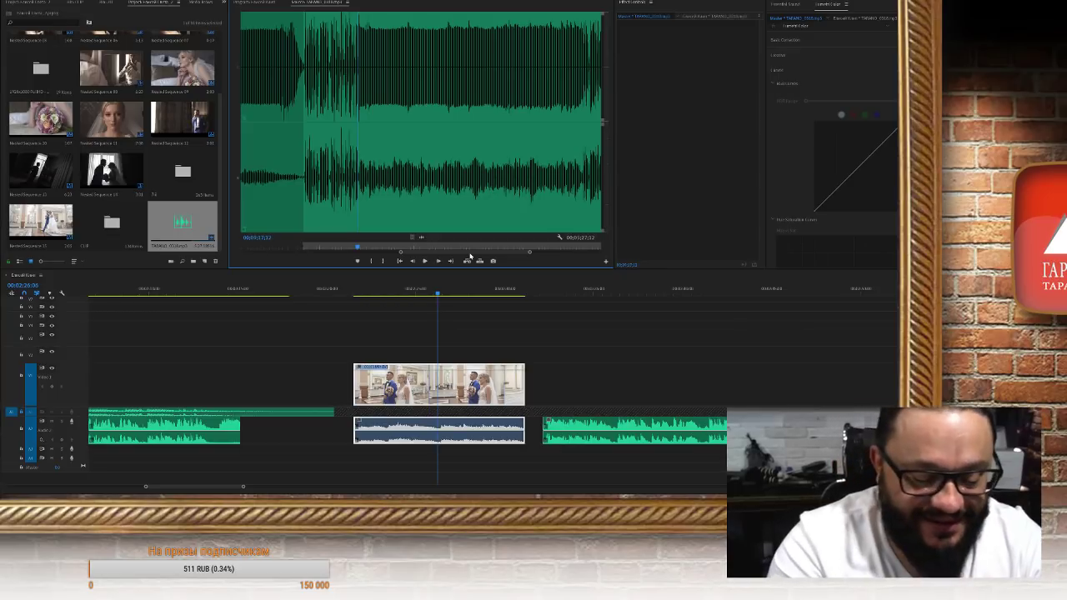
{"action": "key", "text": "o"}
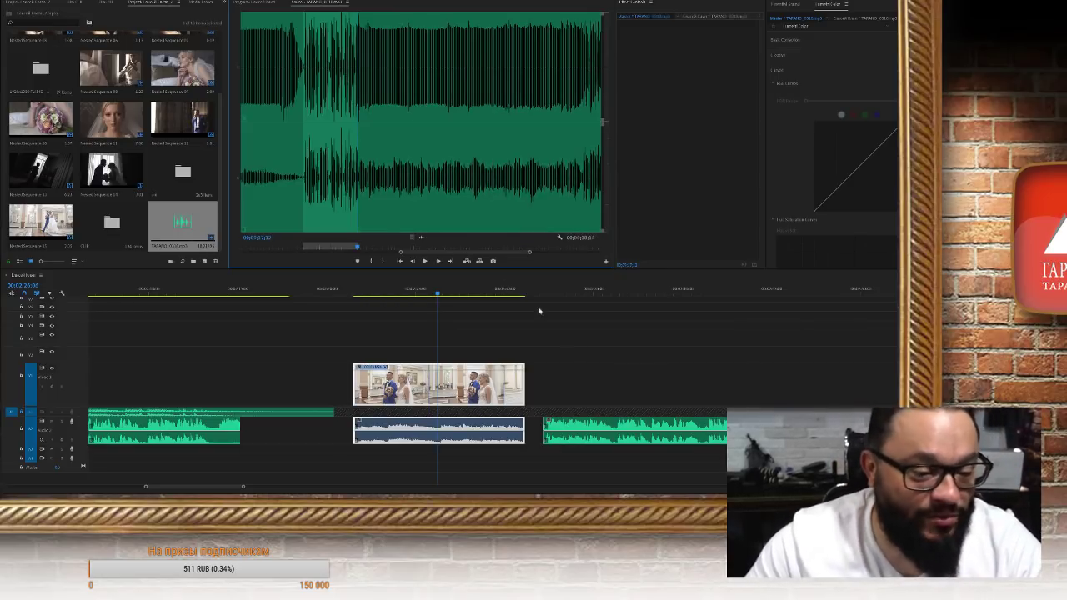
{"action": "scroll", "coordinate": [615, 381], "scroll_direction": "down", "scroll_amount": 4}
{"action": "scroll", "coordinate": [615, 381], "scroll_direction": "down", "scroll_amount": 8}
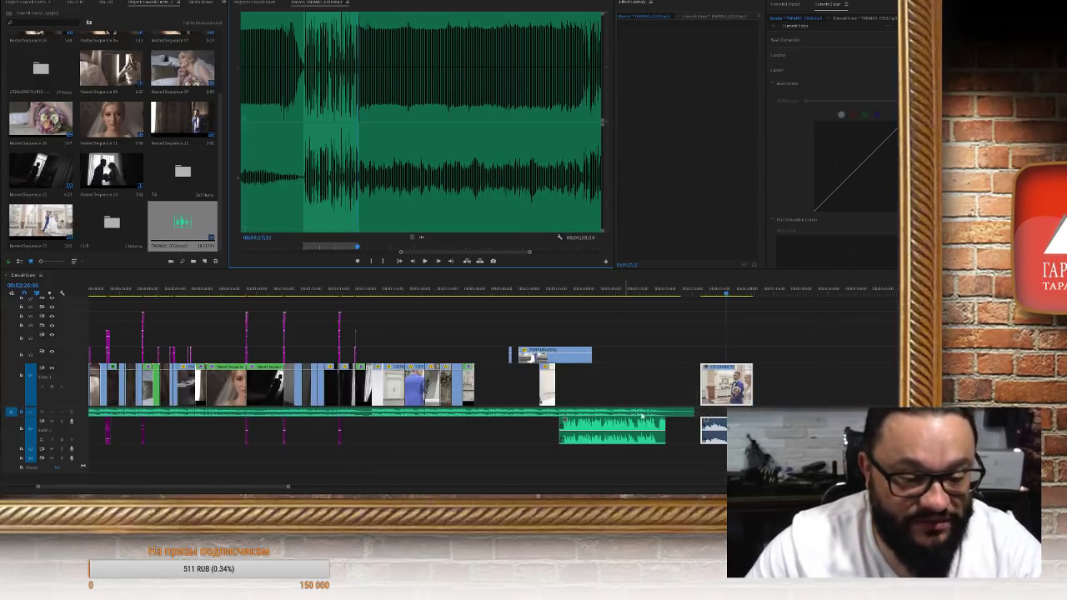
Delete the long music clip from track A2 and move the remaining clip aside
{"action": "scroll", "coordinate": [606, 424], "scroll_direction": "down", "scroll_amount": 2}
{"action": "left_click", "coordinate": [575, 444]}
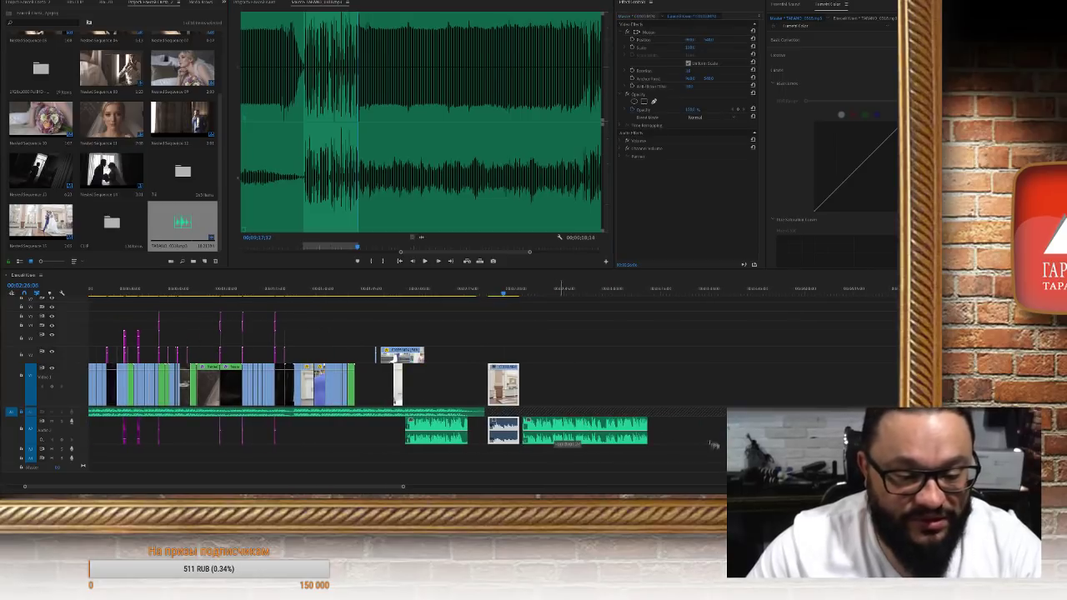
{"action": "key", "text": "Delete"}
{"action": "left_click_drag", "start_coordinate": [455, 440], "coordinate": [724, 433]}
Place the newly marked music section on A2, shift it slightly earlier, and play to check
{"action": "left_click_drag", "start_coordinate": [419, 237], "coordinate": [410, 458]}
{"action": "scroll", "coordinate": [427, 457], "scroll_direction": "up", "scroll_amount": 2}
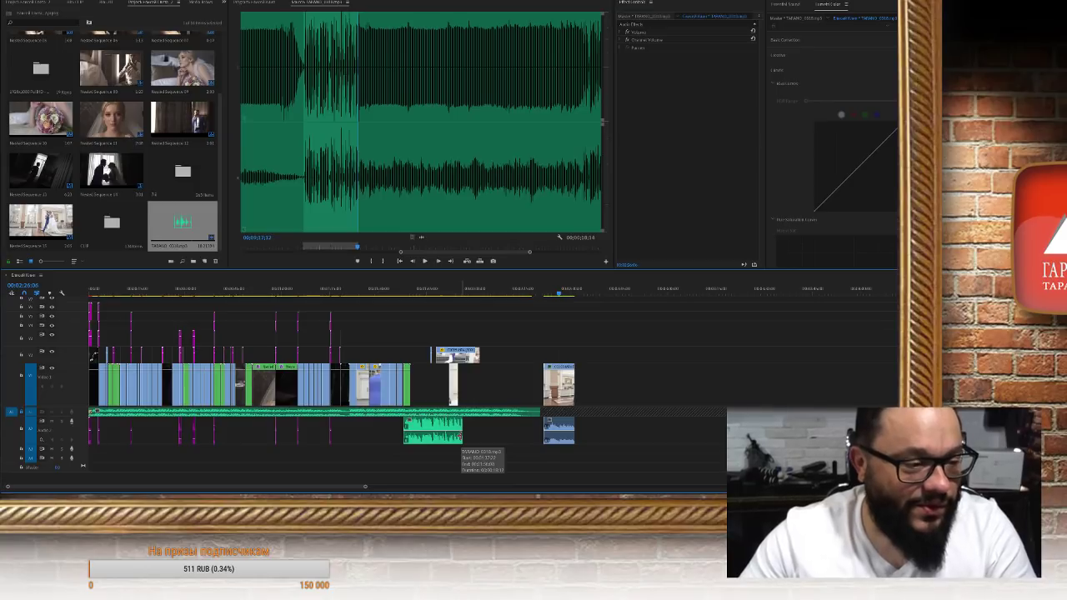
{"action": "left_click_drag", "start_coordinate": [438, 442], "coordinate": [424, 442]}
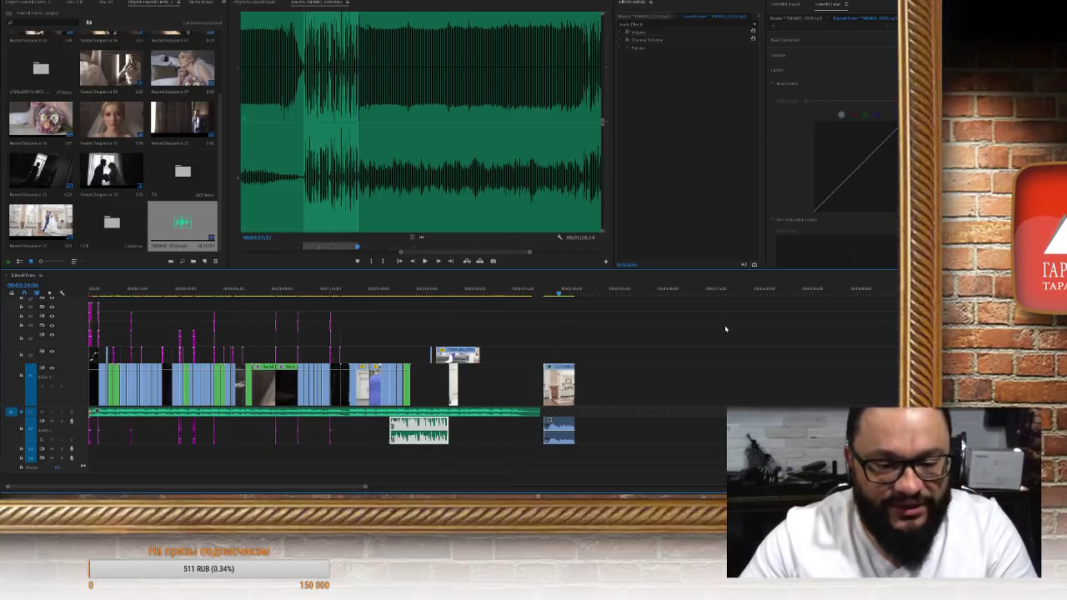
{"action": "left_click", "coordinate": [733, 293]}
{"action": "key", "text": "space"}
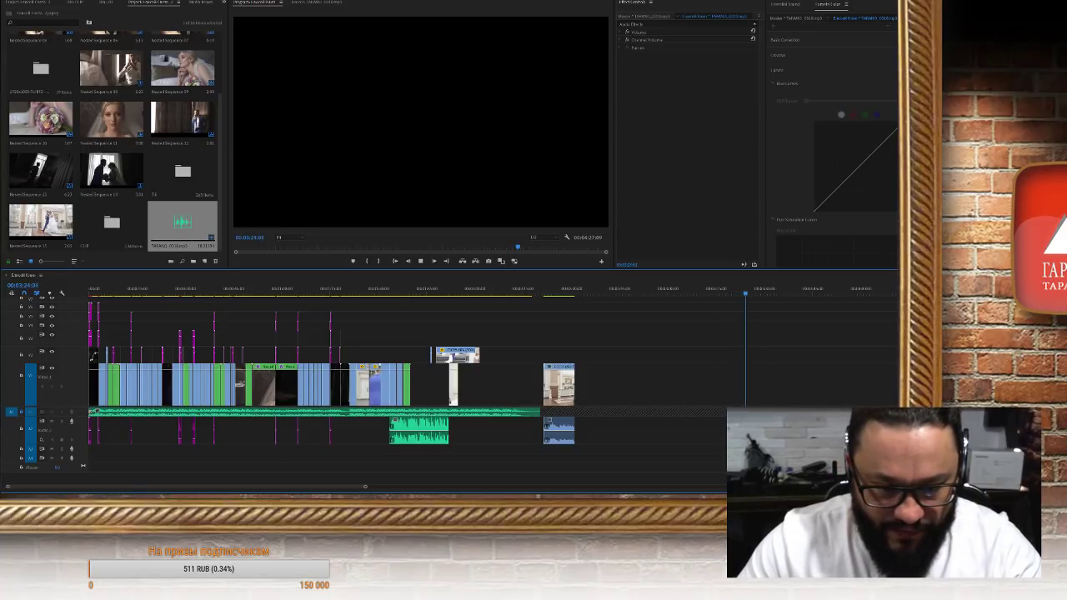
Move the playhead later in the sequence and bring up Clip Speed/Duration with Ctrl+R
{"action": "scroll", "coordinate": [693, 334], "scroll_direction": "down", "scroll_amount": 3}
{"action": "left_click", "coordinate": [695, 289]}
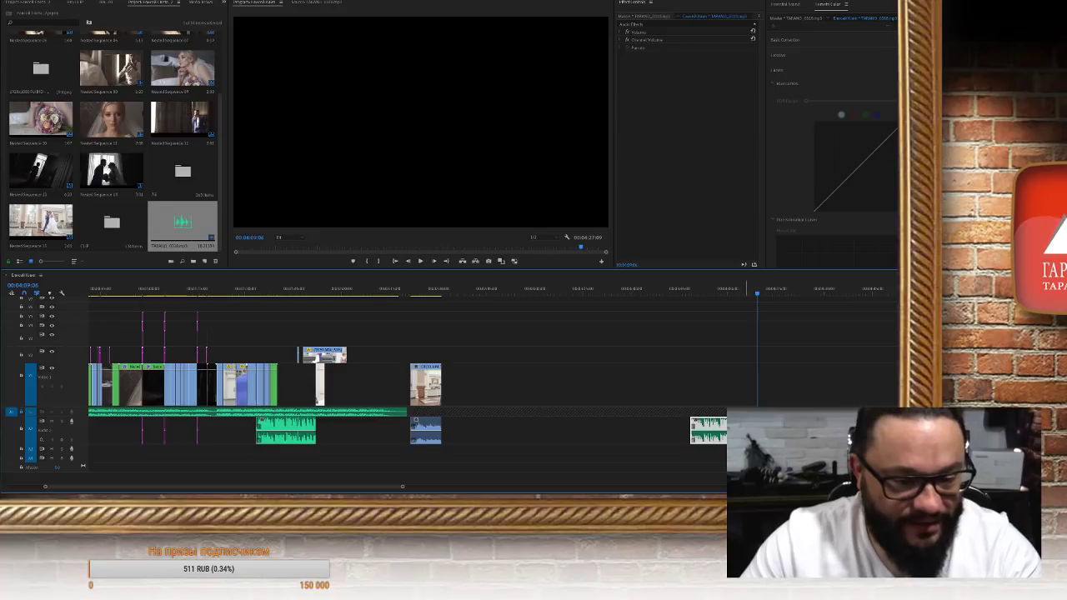
{"action": "key", "text": "ctrl+r"}
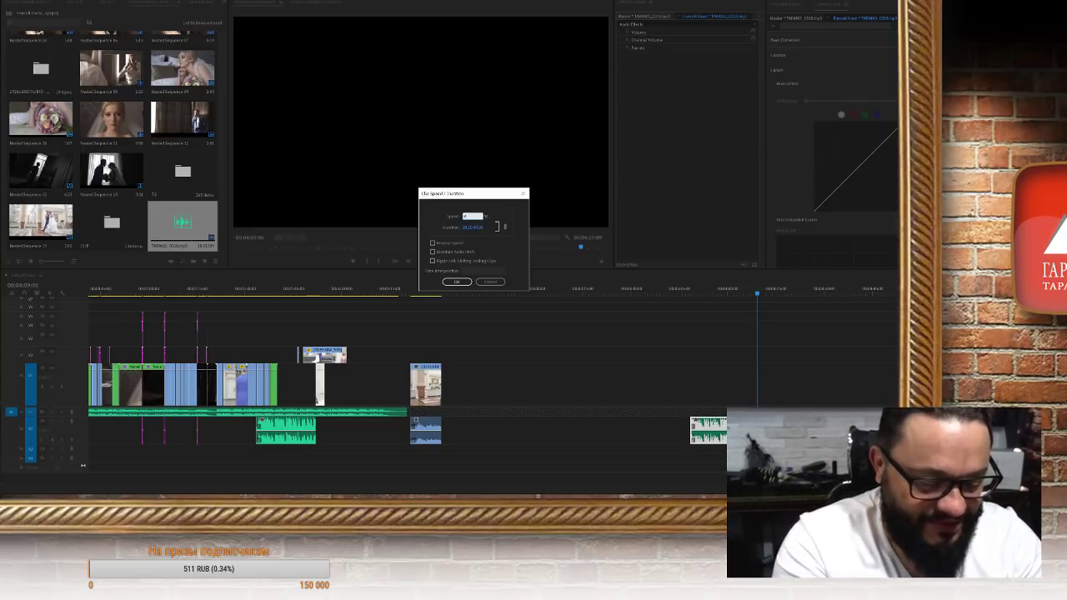
Set the clip to play in reverse and apply the speed change
{"action": "left_click", "coordinate": [459, 243]}
{"action": "left_click", "coordinate": [456, 282]}
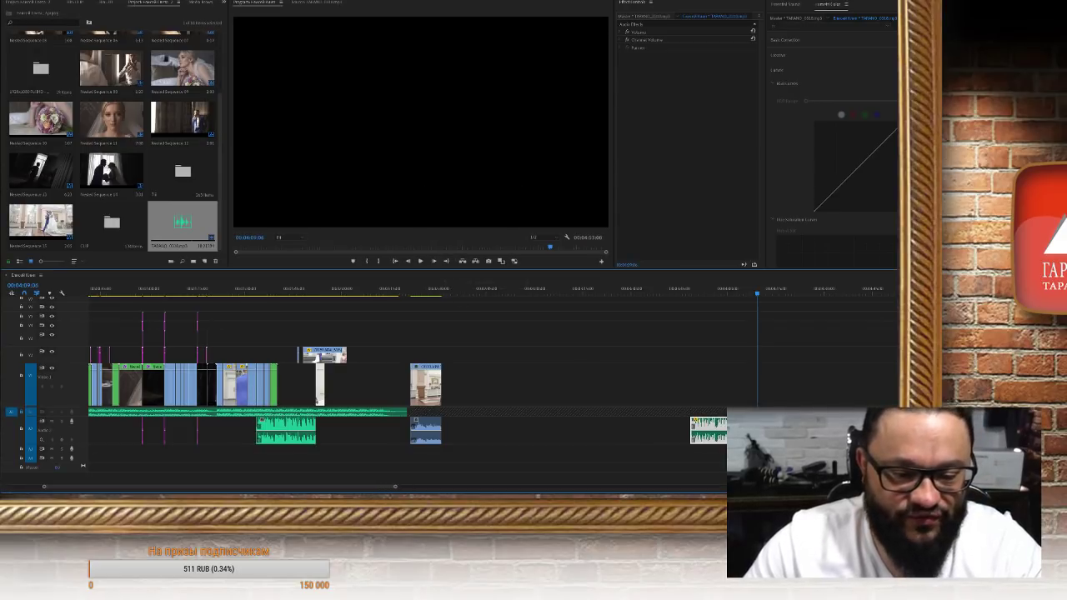
{"action": "key", "text": "minus"}
{"action": "key", "text": "minus"}
Play the sequence from 03:47, then again from near the end of the music
{"action": "left_click", "coordinate": [578, 290]}
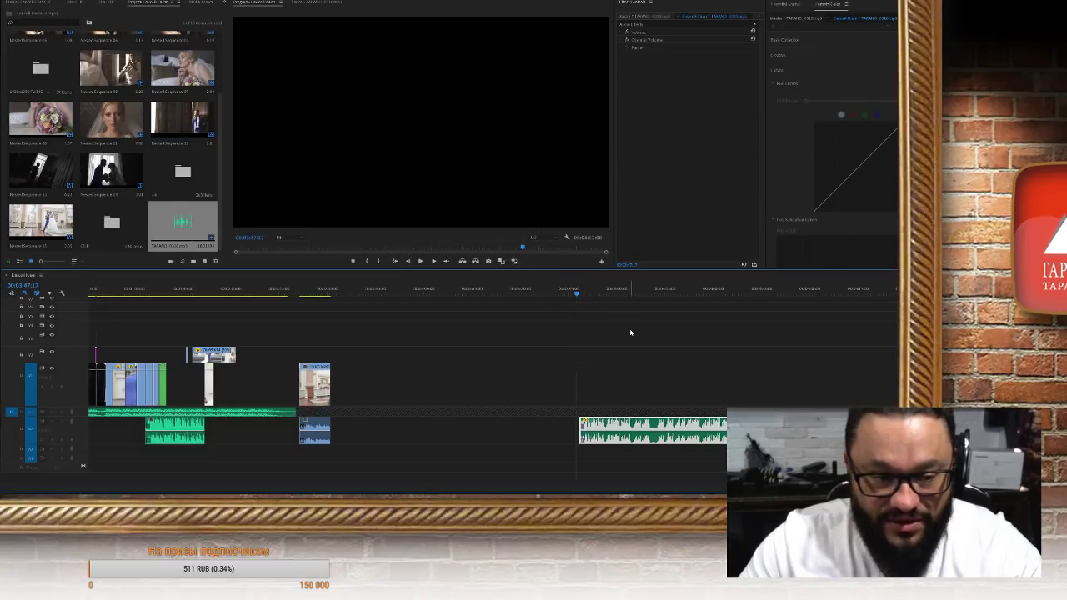
{"action": "key", "text": "space"}
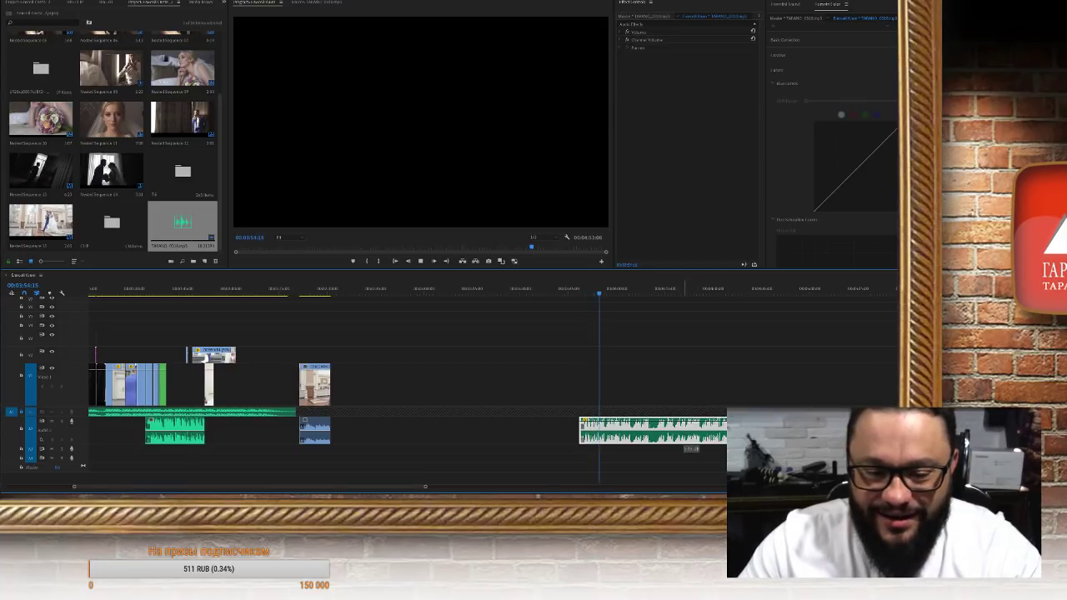
{"action": "key", "text": "space"}
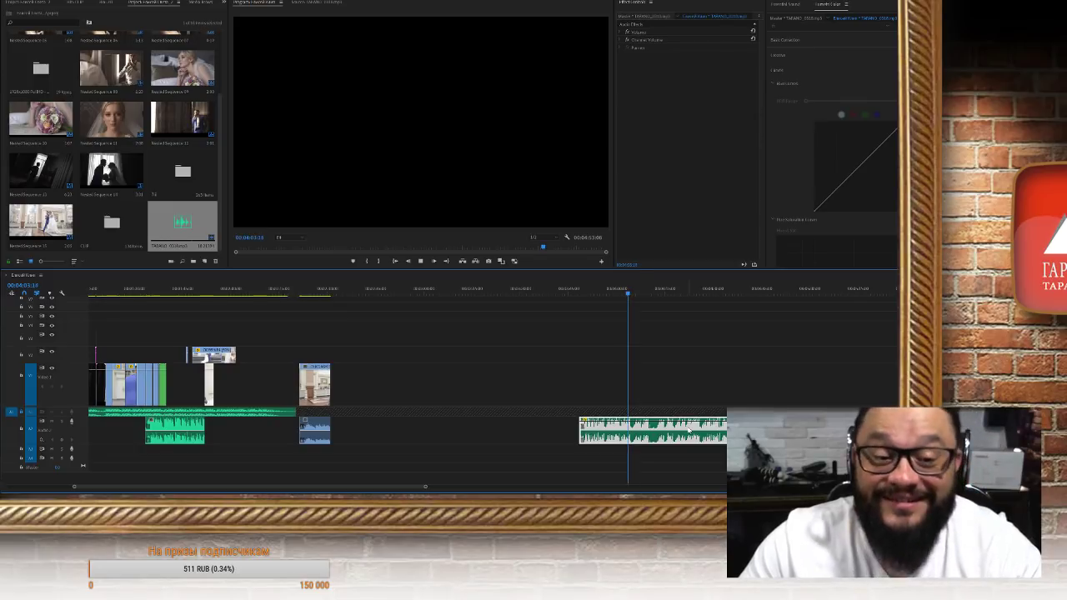
{"action": "key", "text": "l"}
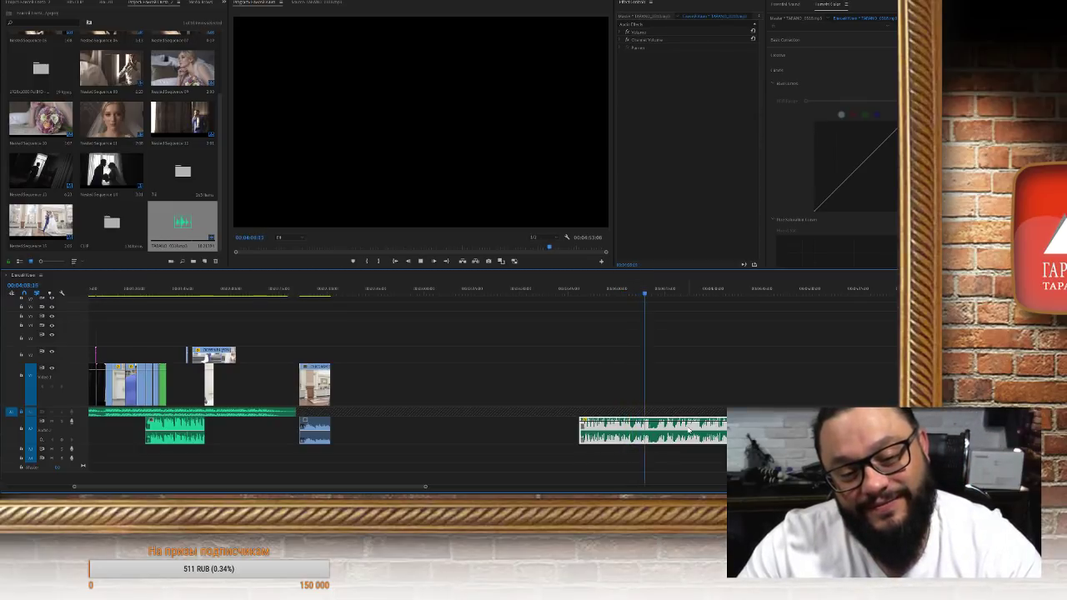
{"action": "key", "text": "k"}
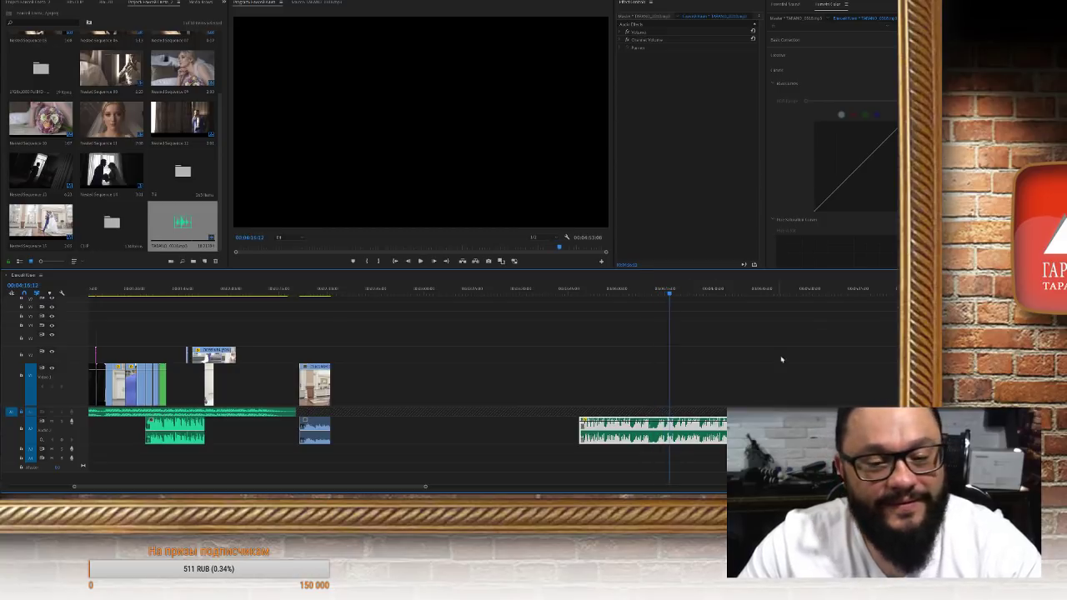
{"action": "left_click", "coordinate": [783, 291]}
{"action": "key", "text": "l"}
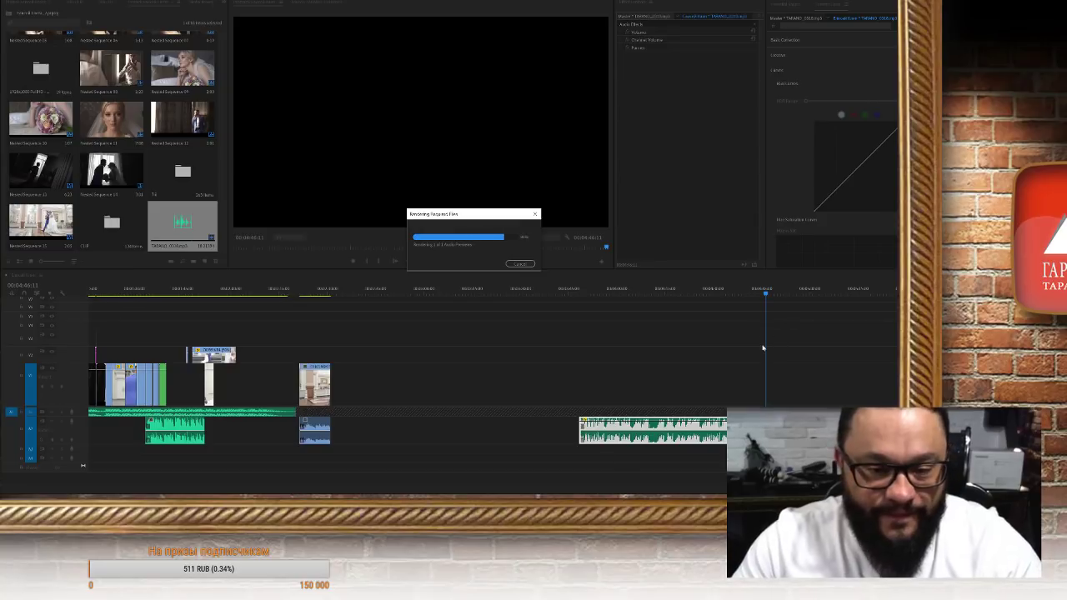
Review the sequence end in reverse playback, then save the project with Ctrl+S
{"action": "key", "text": "j"}
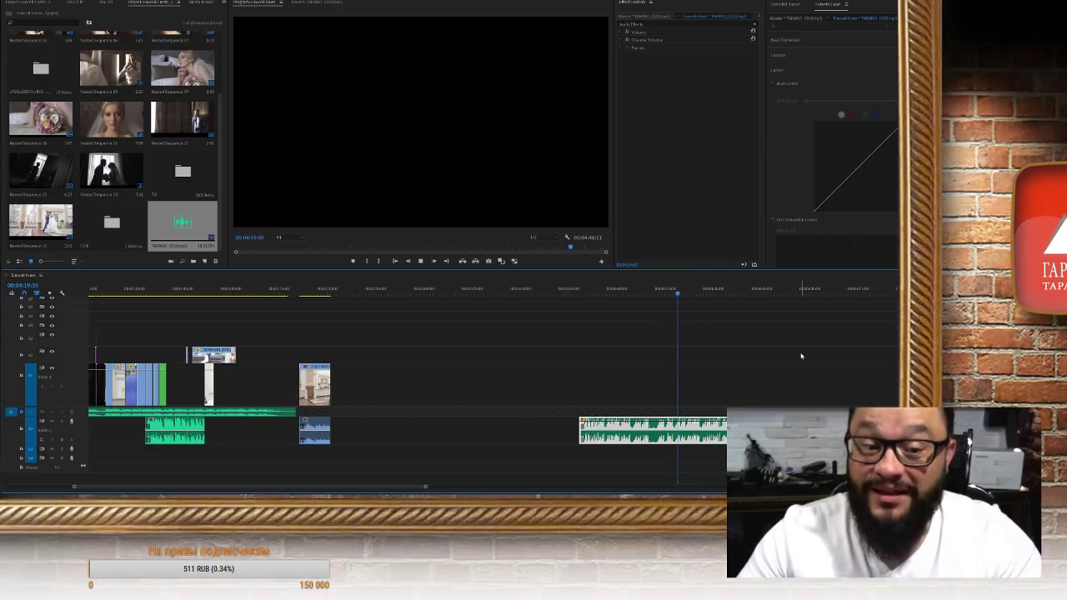
{"action": "key", "text": "space"}
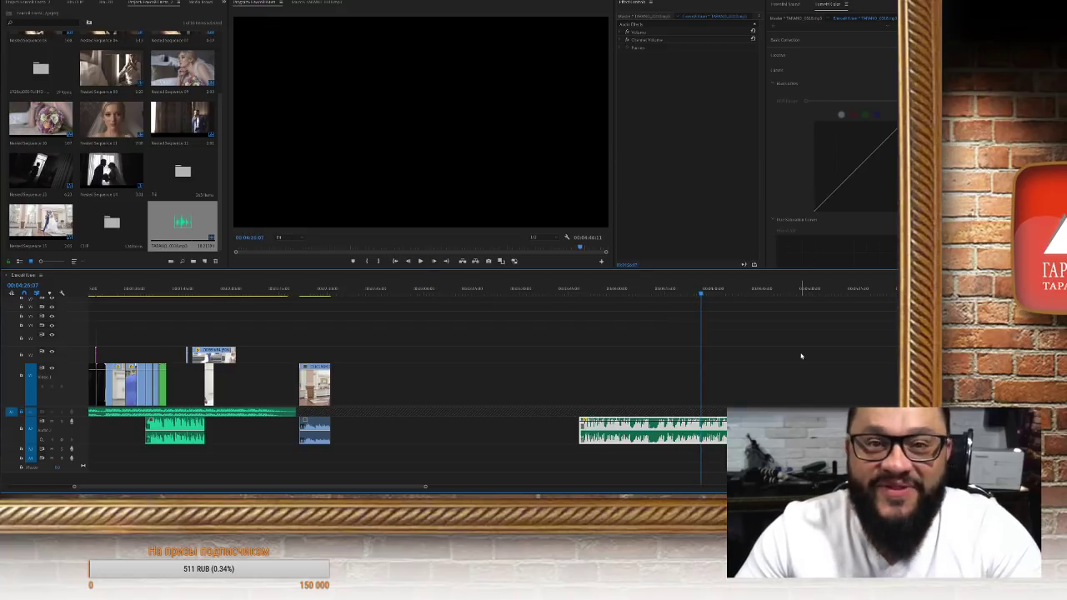
{"action": "scroll", "coordinate": [808, 360], "scroll_direction": "up", "scroll_amount": 8}
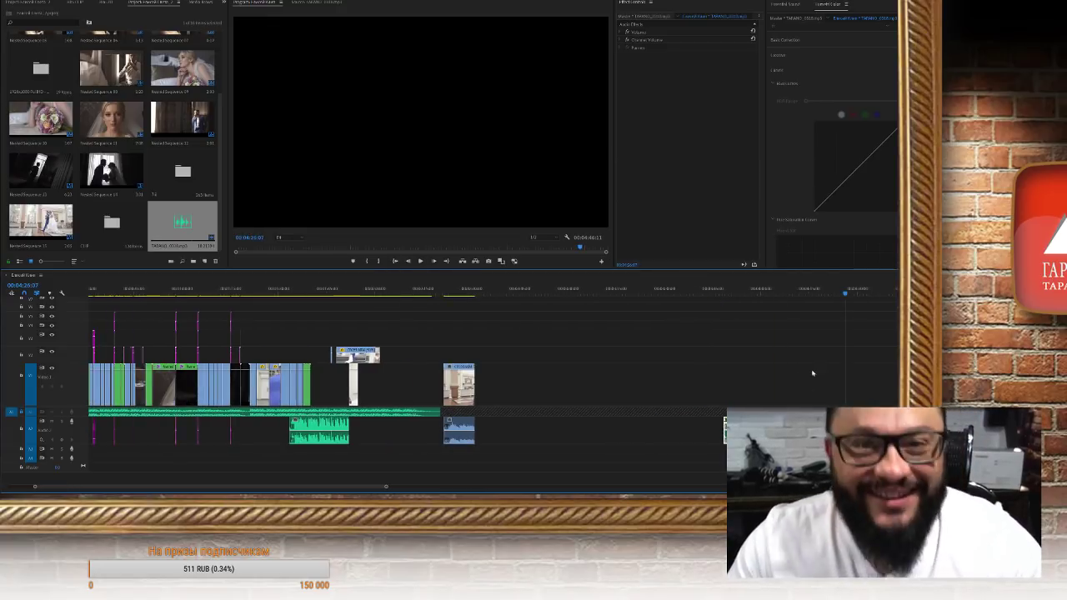
{"action": "scroll", "coordinate": [758, 390], "scroll_direction": "down", "scroll_amount": 3}
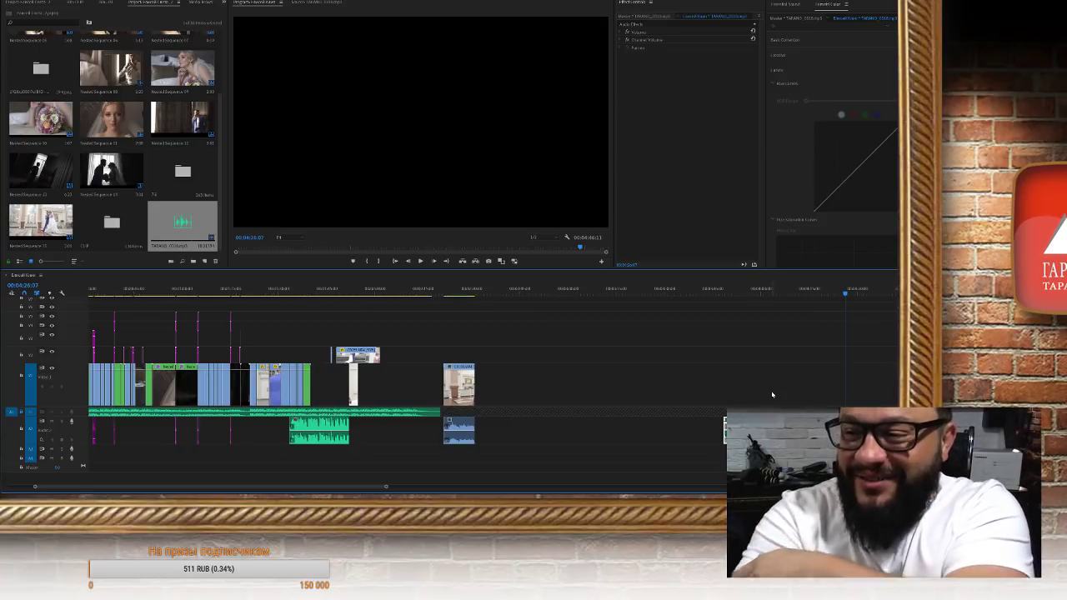
{"action": "key", "text": "ctrl+s"}
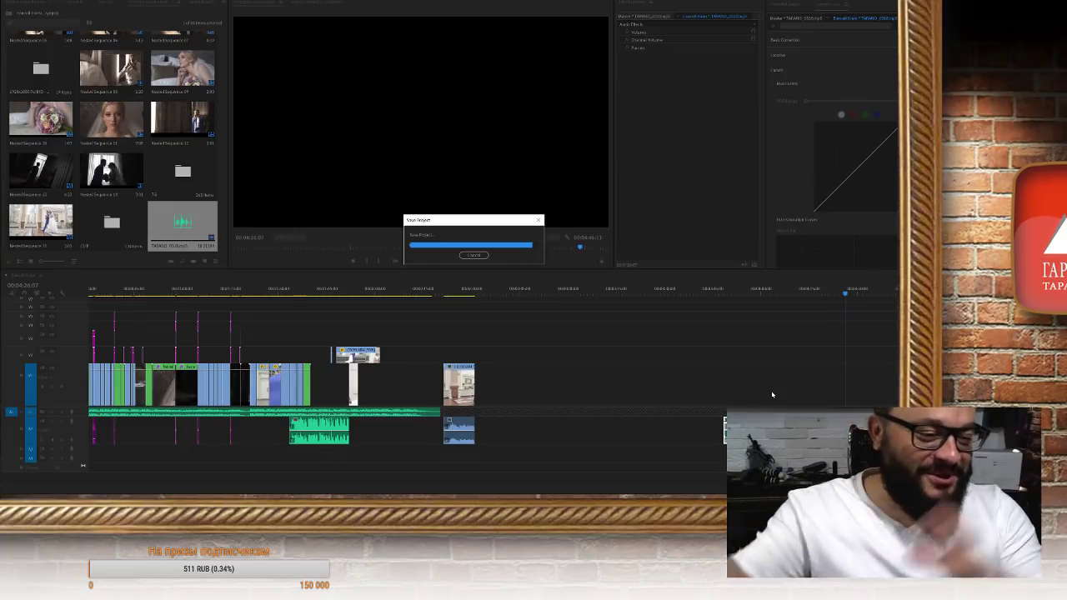
Move the playhead to the silhouette kiss clip and play the sequence from there
{"action": "scroll", "coordinate": [771, 391], "scroll_direction": "up", "scroll_amount": 2}
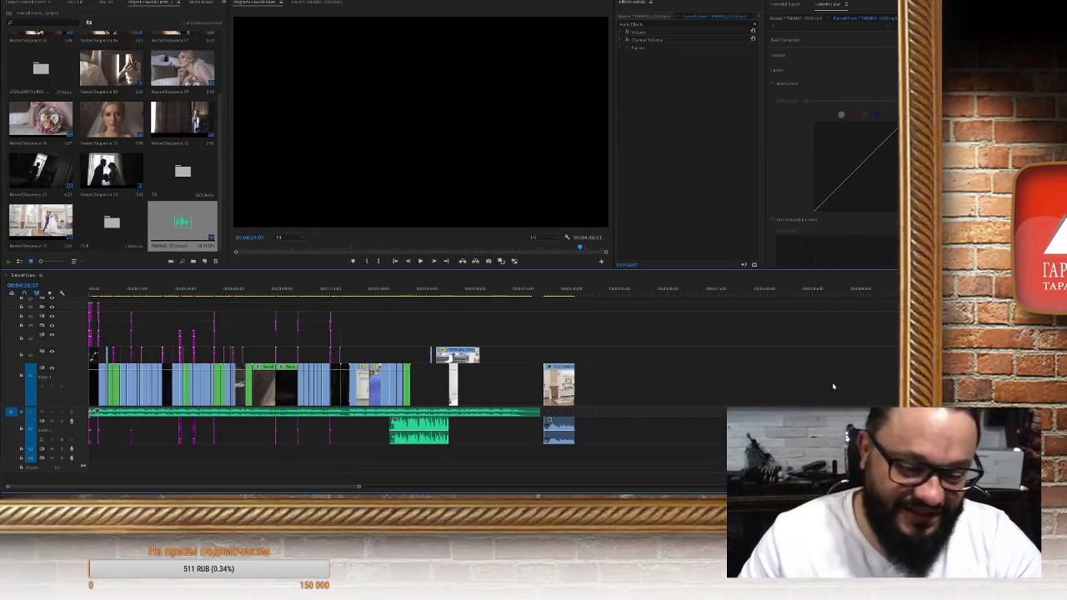
{"action": "left_click", "coordinate": [362, 289]}
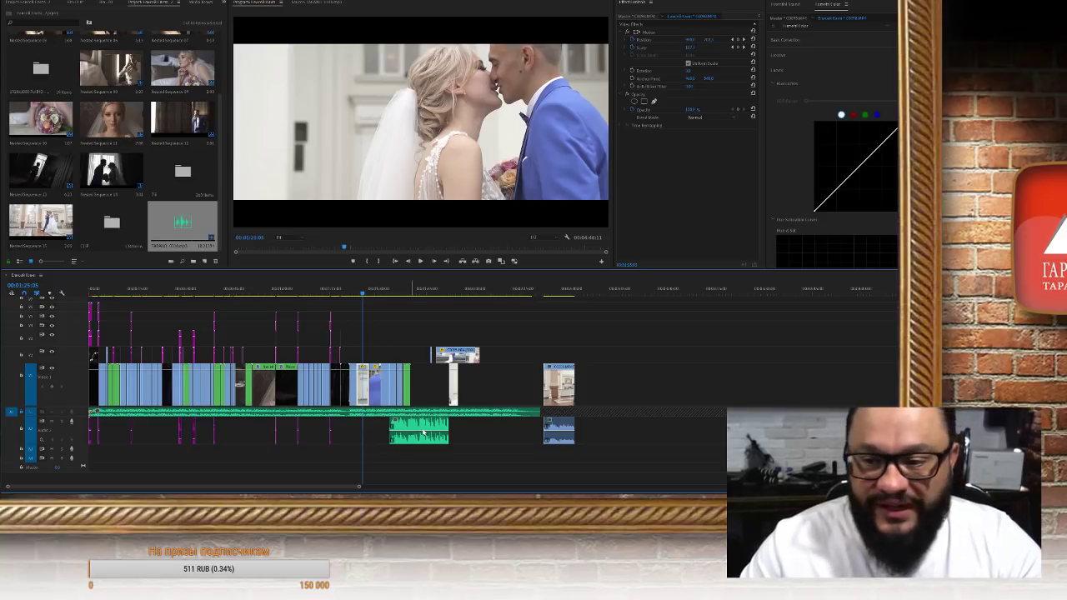
{"action": "scroll", "coordinate": [373, 436], "scroll_direction": "down", "scroll_amount": 3}
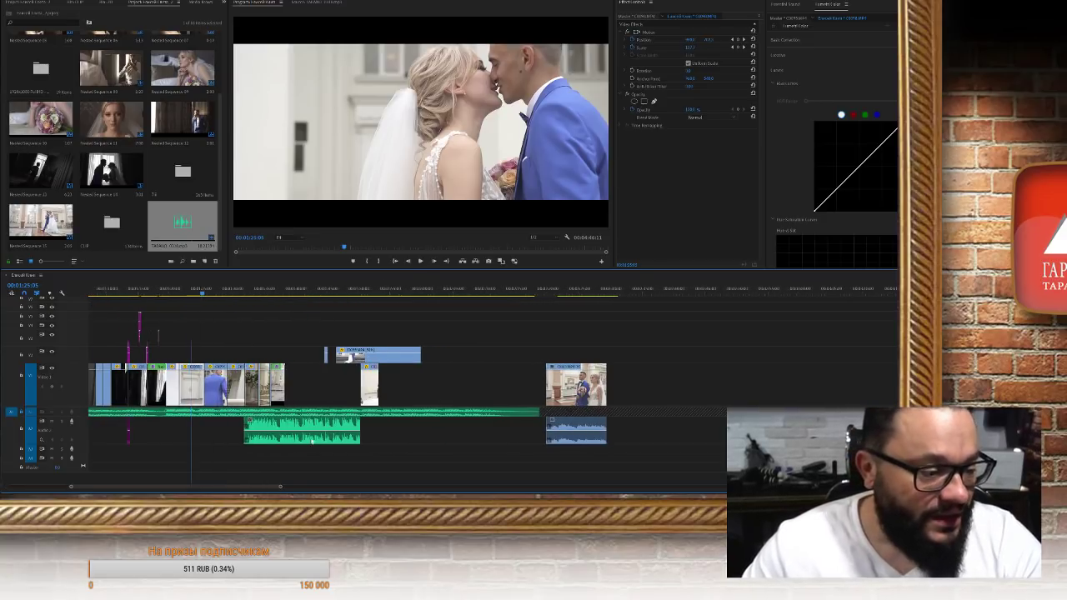
{"action": "scroll", "coordinate": [334, 442], "scroll_direction": "up", "scroll_amount": 5}
{"action": "scroll", "coordinate": [345, 442], "scroll_direction": "up", "scroll_amount": 2}
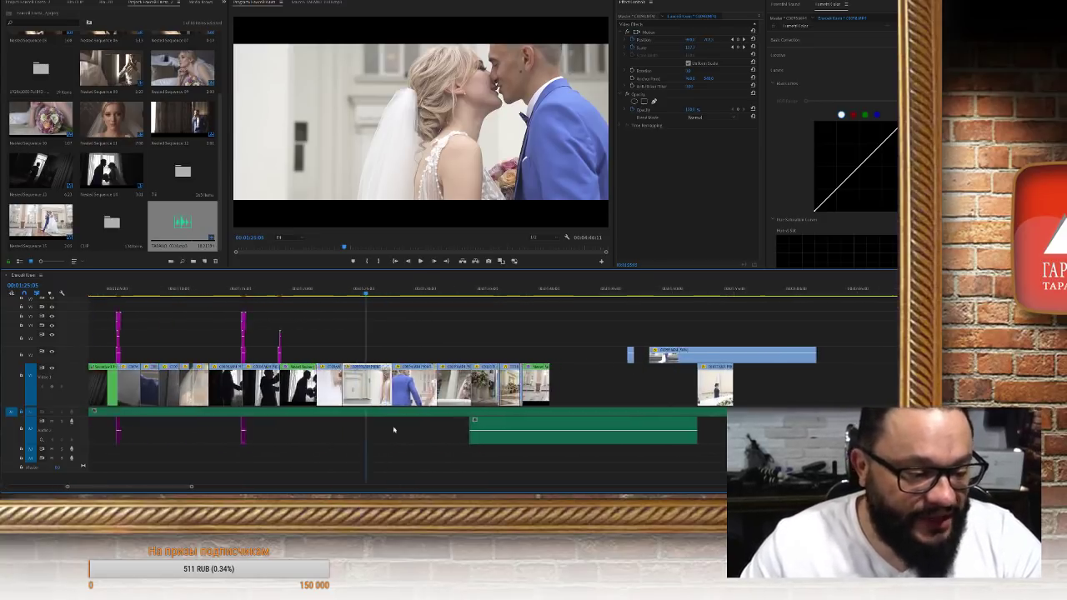
{"action": "left_click", "coordinate": [325, 288]}
{"action": "left_click", "coordinate": [307, 289]}
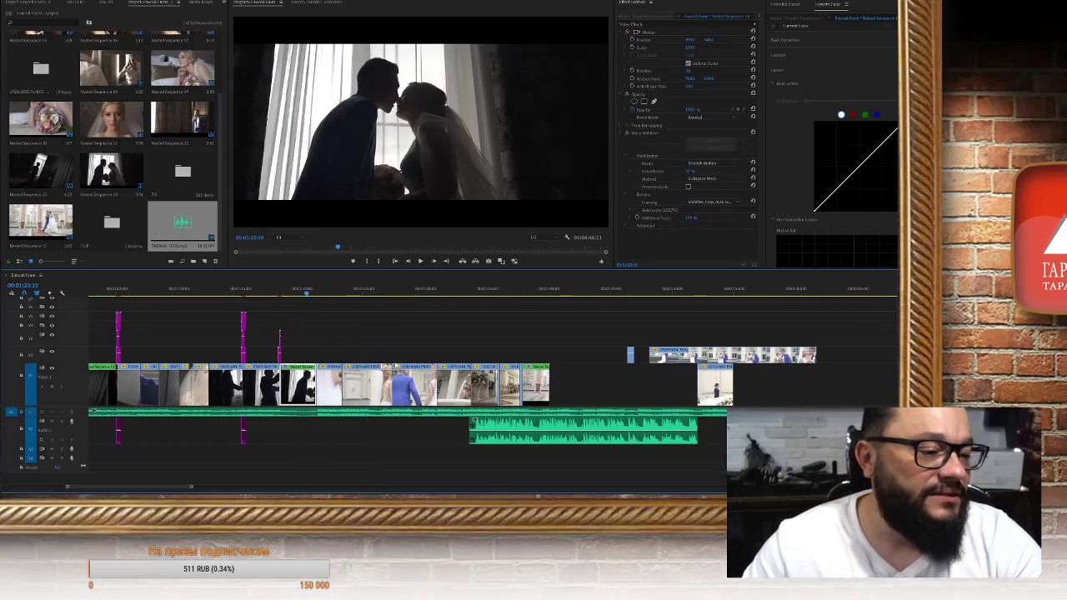
{"action": "key", "text": "space"}
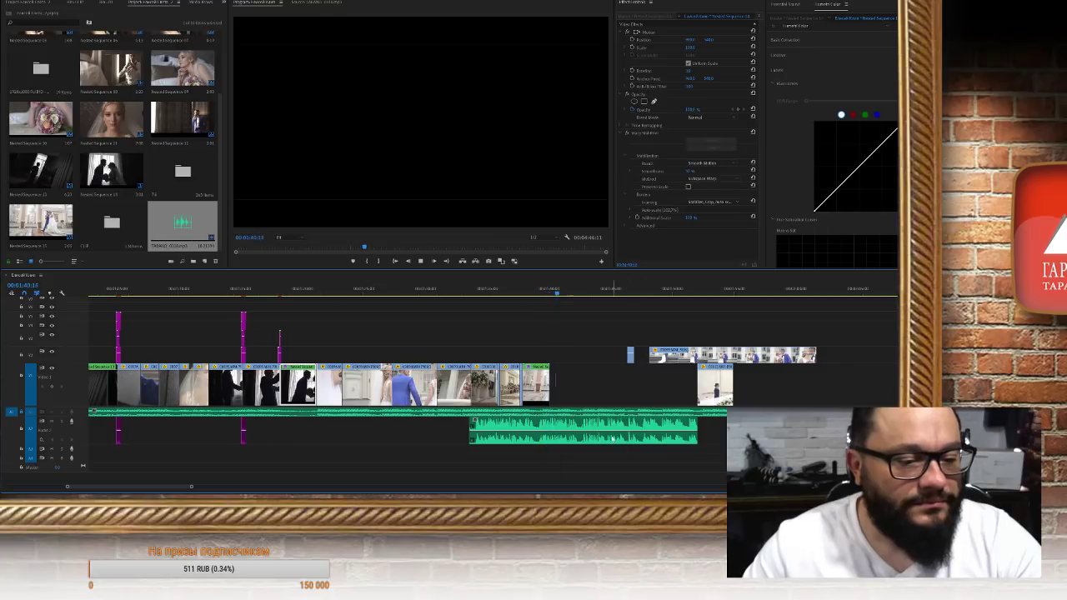
Select the green music clip on audio track A2
{"action": "left_click", "coordinate": [602, 440]}
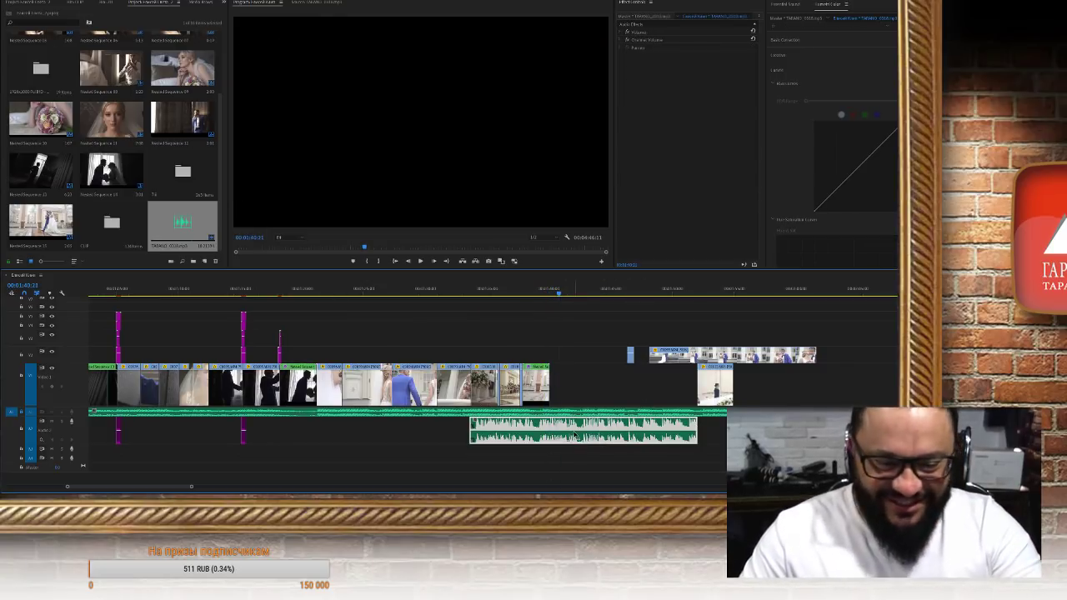
Nudge the A2 music clip earlier, apply a slower speed, review, then nudge earlier again
{"action": "left_click_drag", "start_coordinate": [594, 439], "coordinate": [577, 439]}
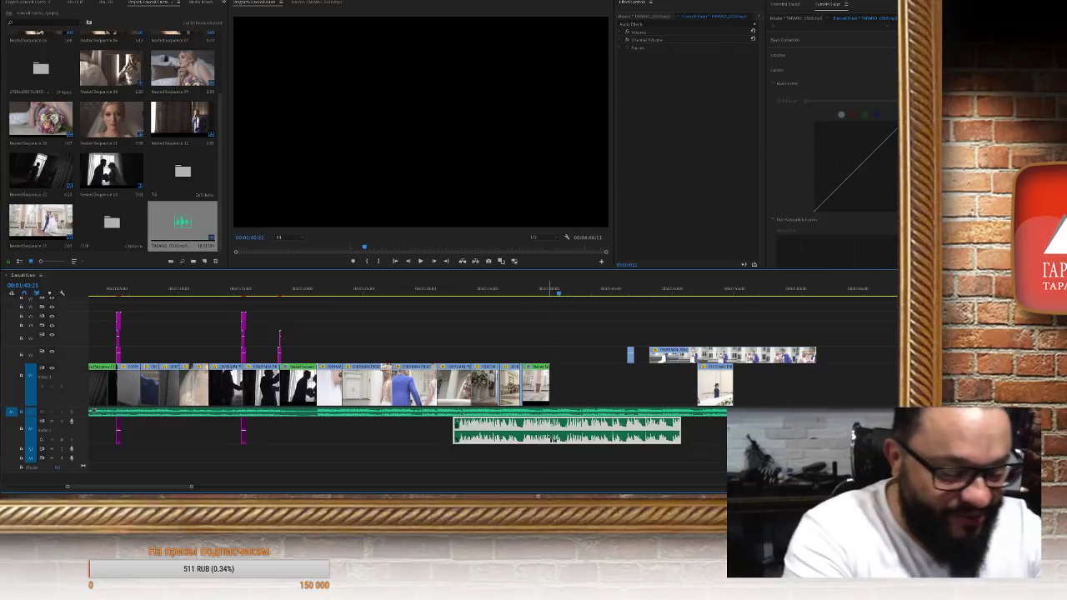
{"action": "key", "text": "ctrl+r"}
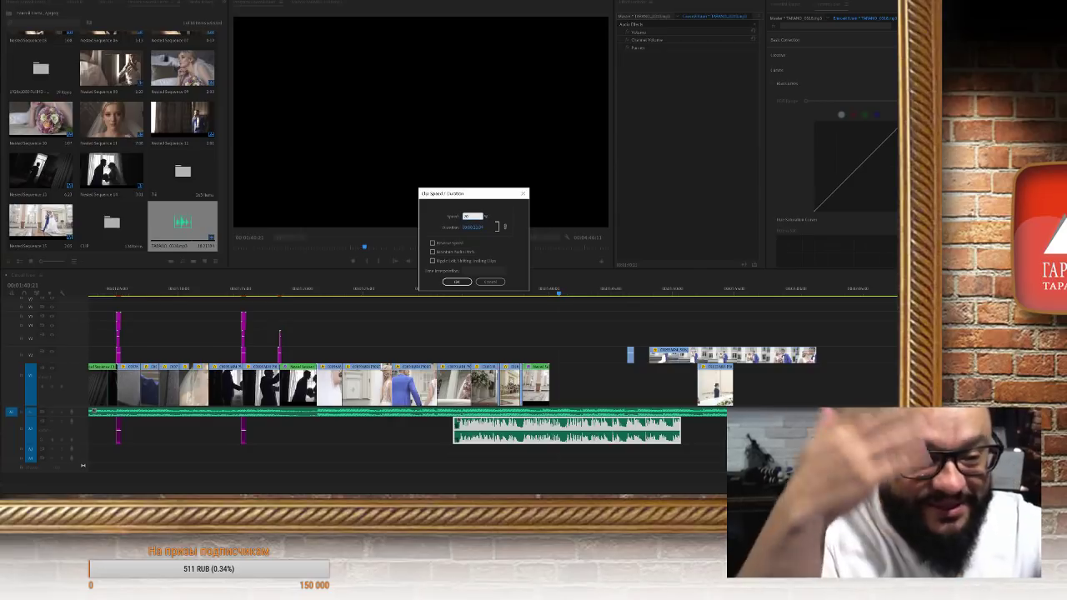
{"action": "key", "text": "Return"}
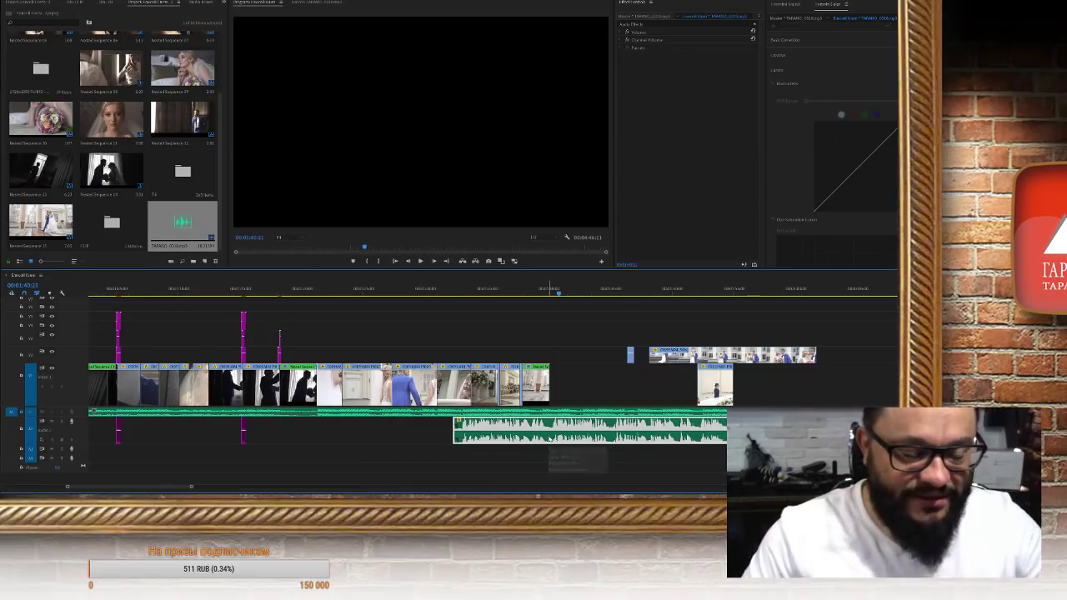
{"action": "left_click", "coordinate": [449, 295]}
{"action": "key", "text": "space"}
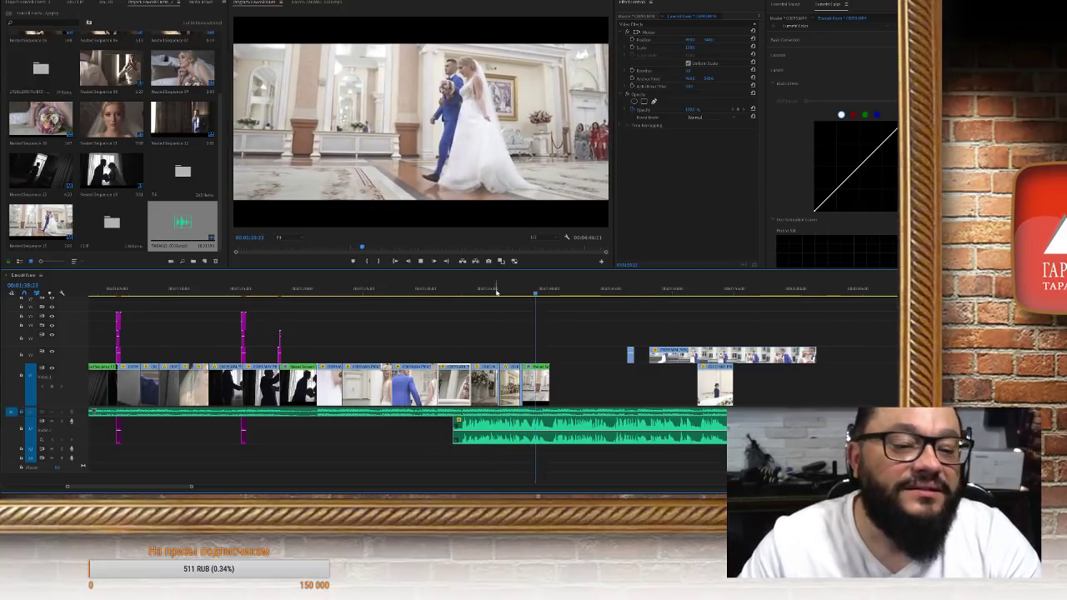
{"action": "key", "text": "space"}
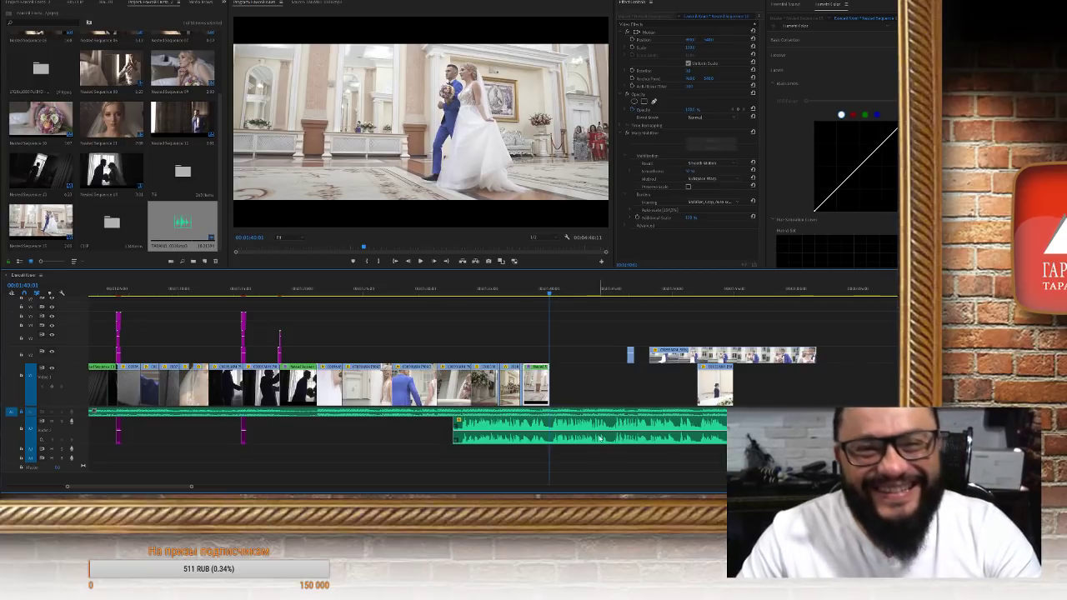
{"action": "left_click_drag", "start_coordinate": [595, 440], "coordinate": [578, 439]}
{"action": "key", "text": "ctrl+r"}
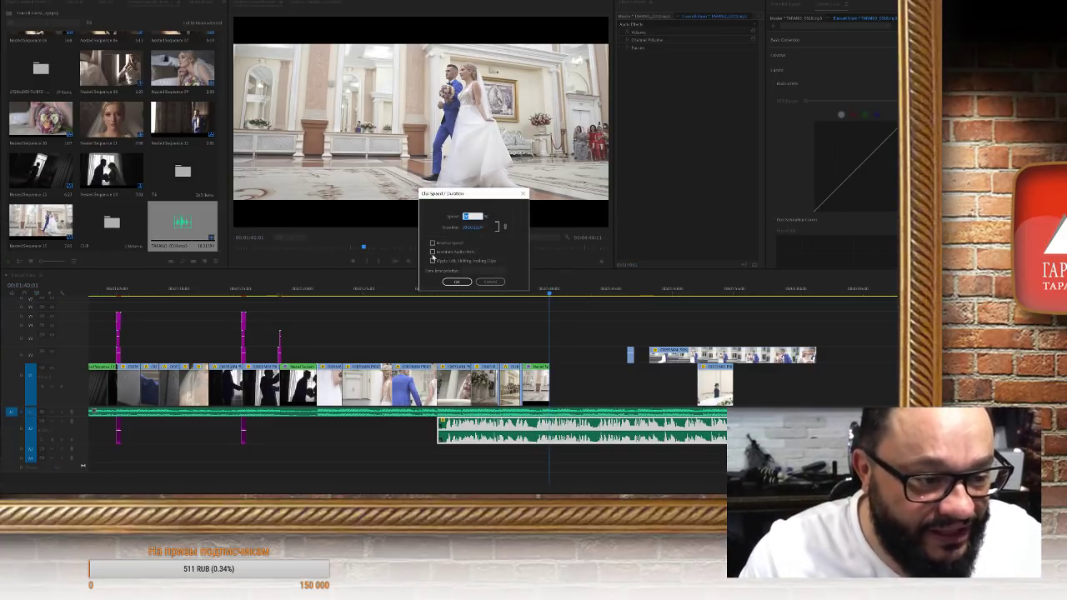
Confirm the music clip's speed settings and play back from earlier to hear the change
{"action": "left_click", "coordinate": [457, 282]}
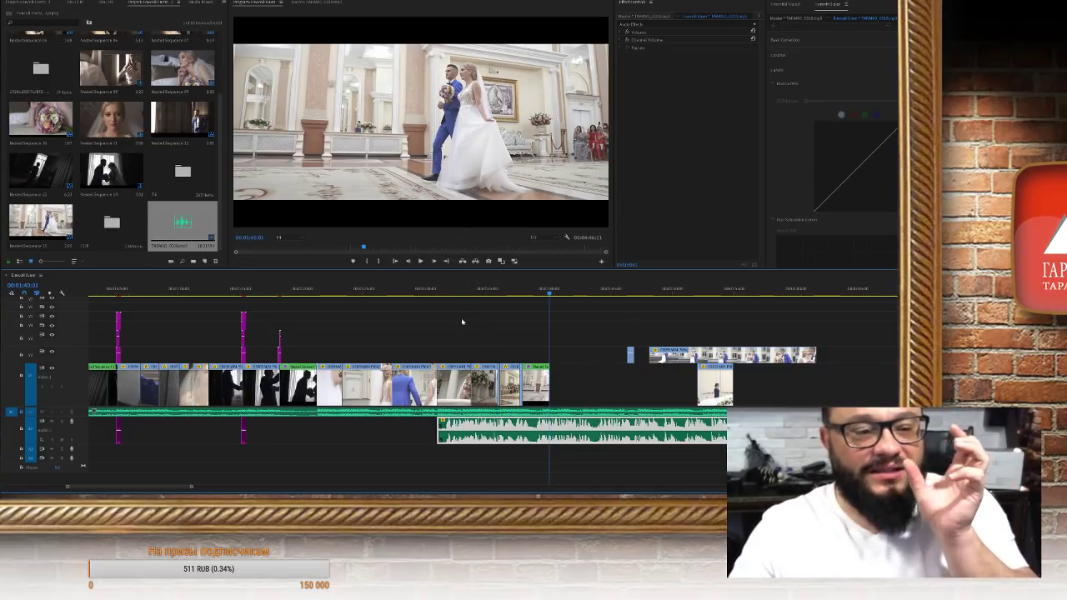
{"action": "left_click", "coordinate": [433, 294]}
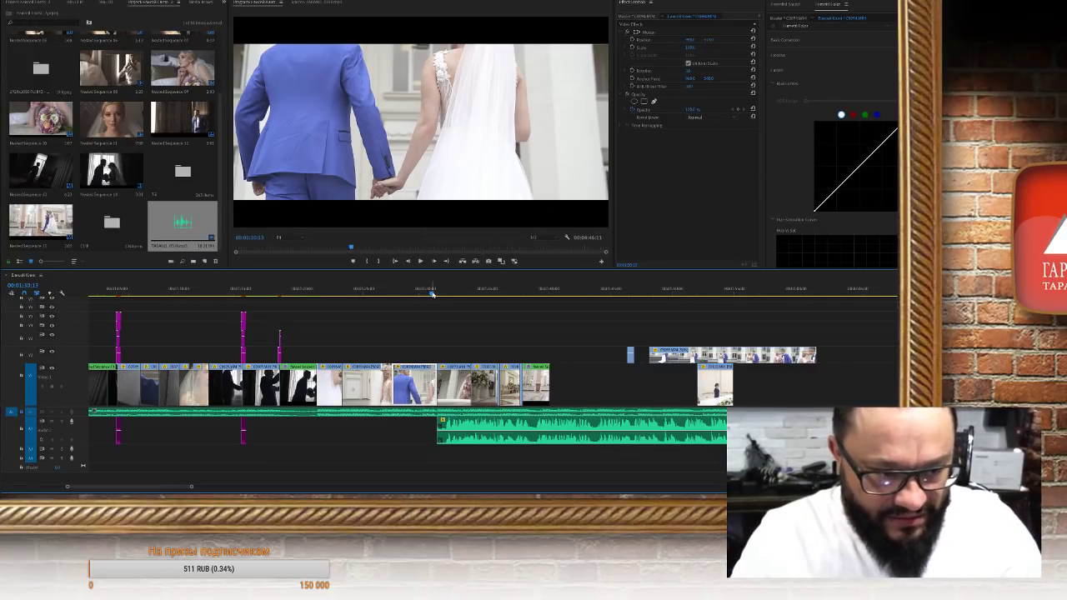
{"action": "key", "text": "space"}
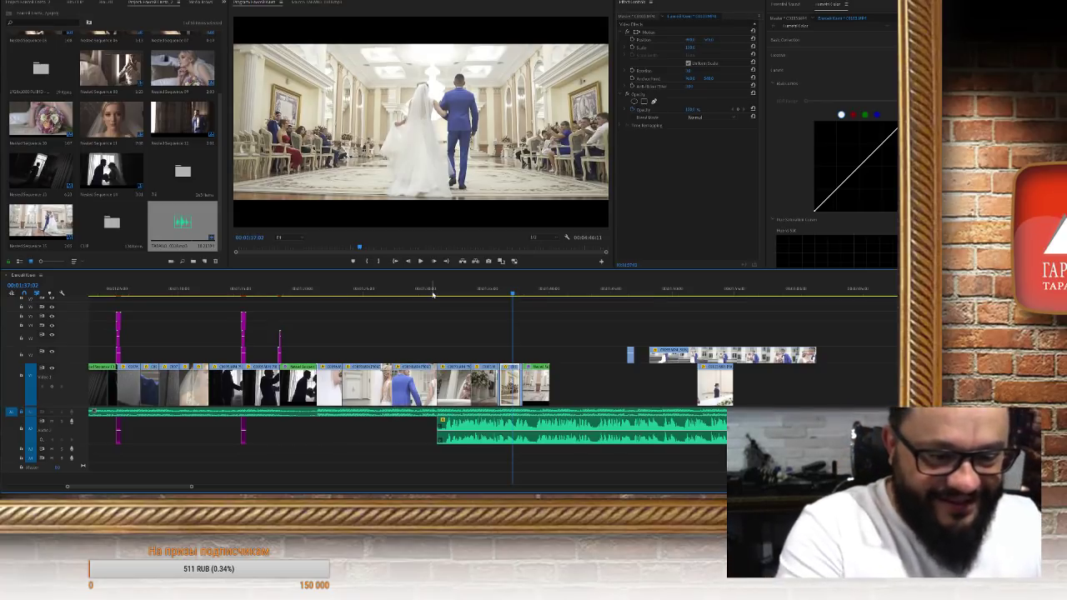
{"action": "key", "text": "space"}
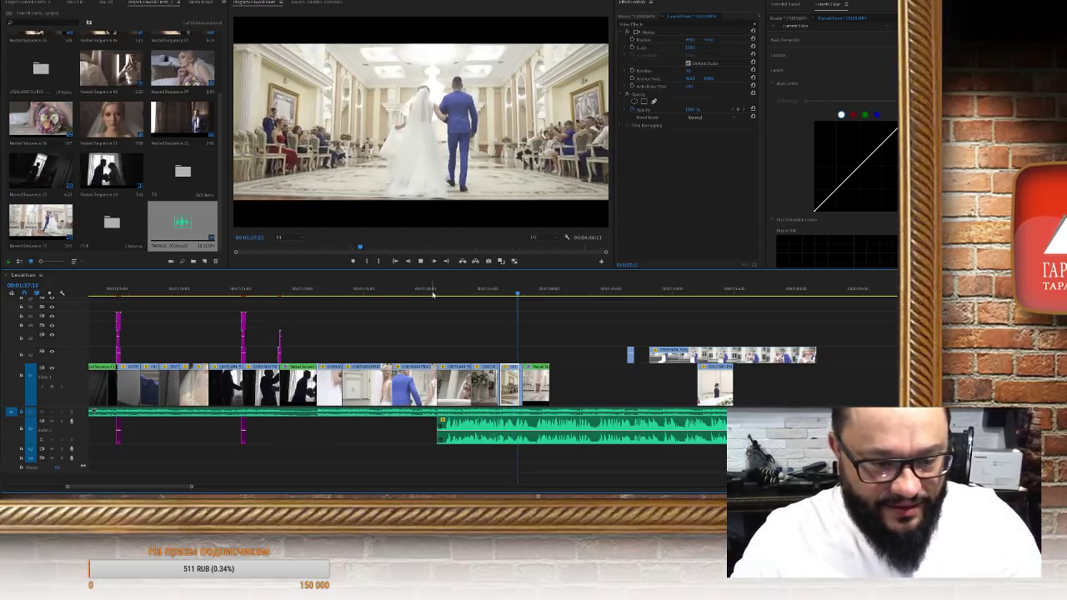
{"action": "key", "text": "space"}
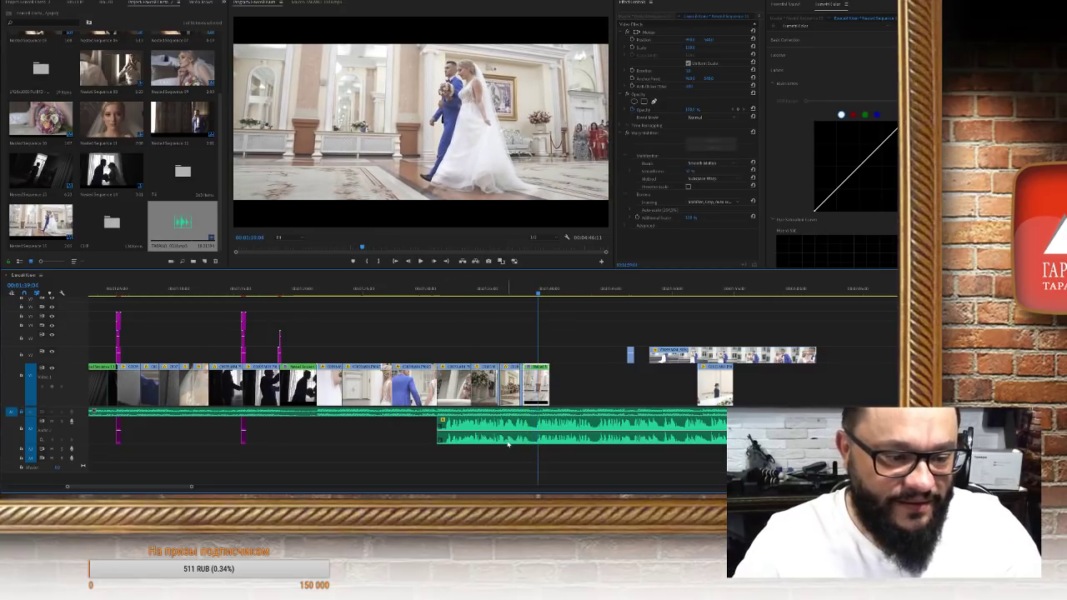
Drag the lower A2 music clip much earlier and apply a slower speed with Ctrl+R
{"action": "left_click_drag", "start_coordinate": [466, 429], "coordinate": [323, 429]}
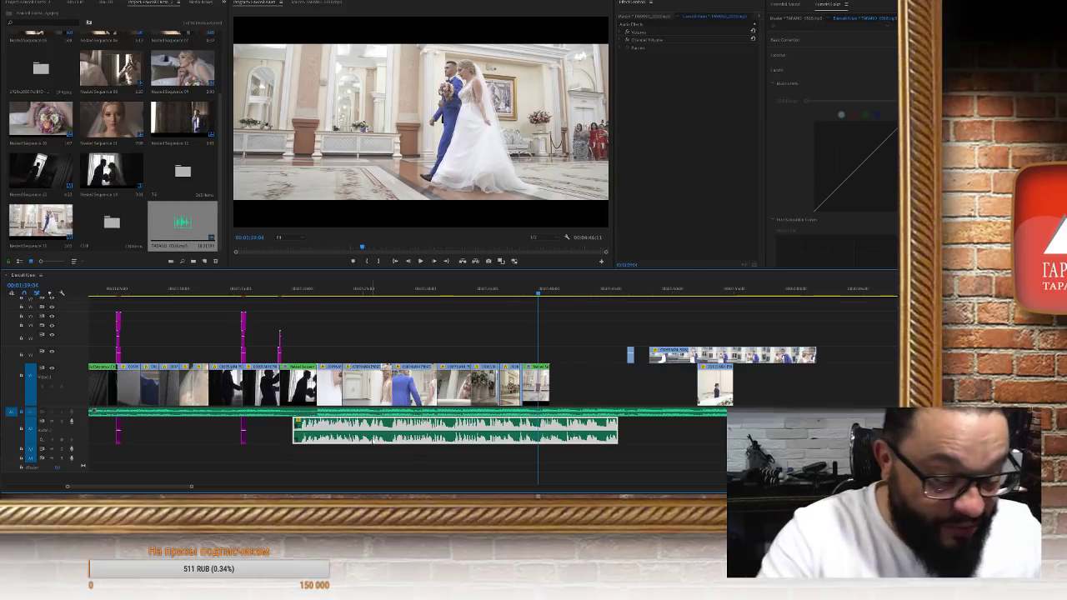
{"action": "key", "text": "ctrl+r"}
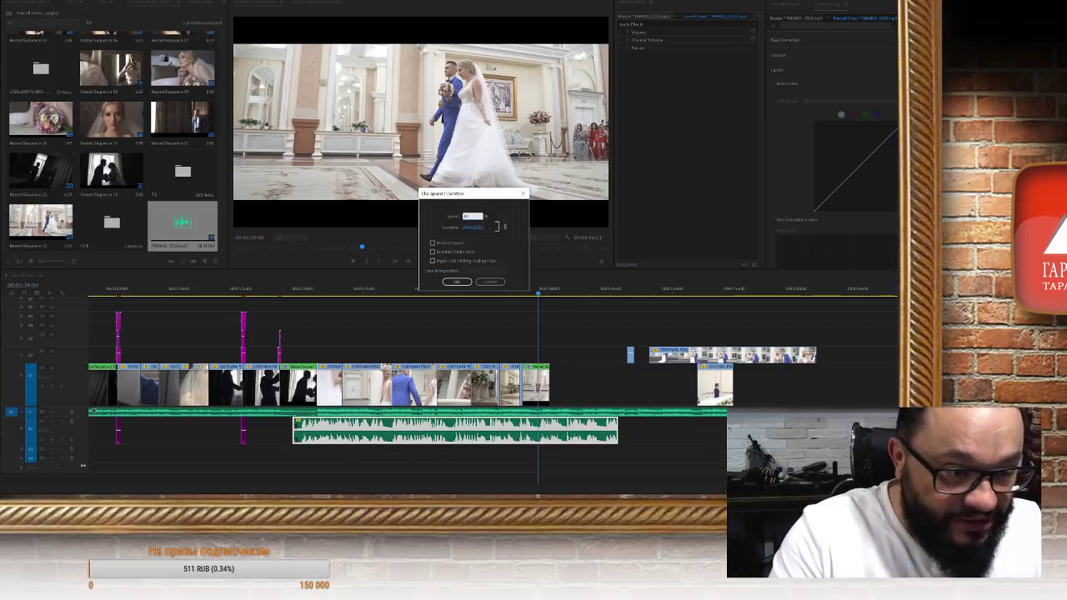
{"action": "key", "text": "Return"}
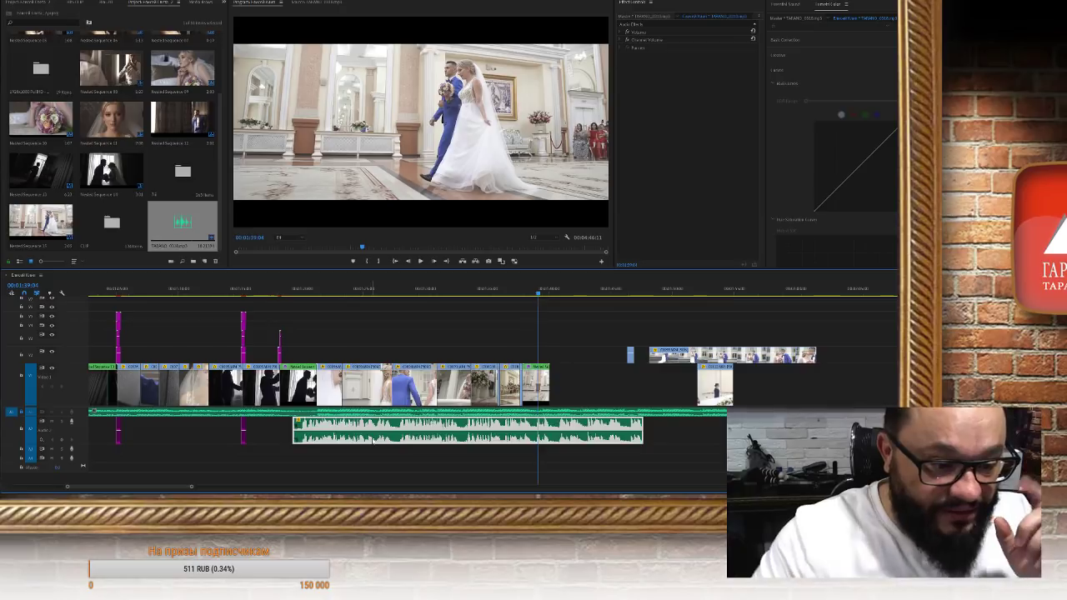
{"action": "left_click", "coordinate": [285, 289]}
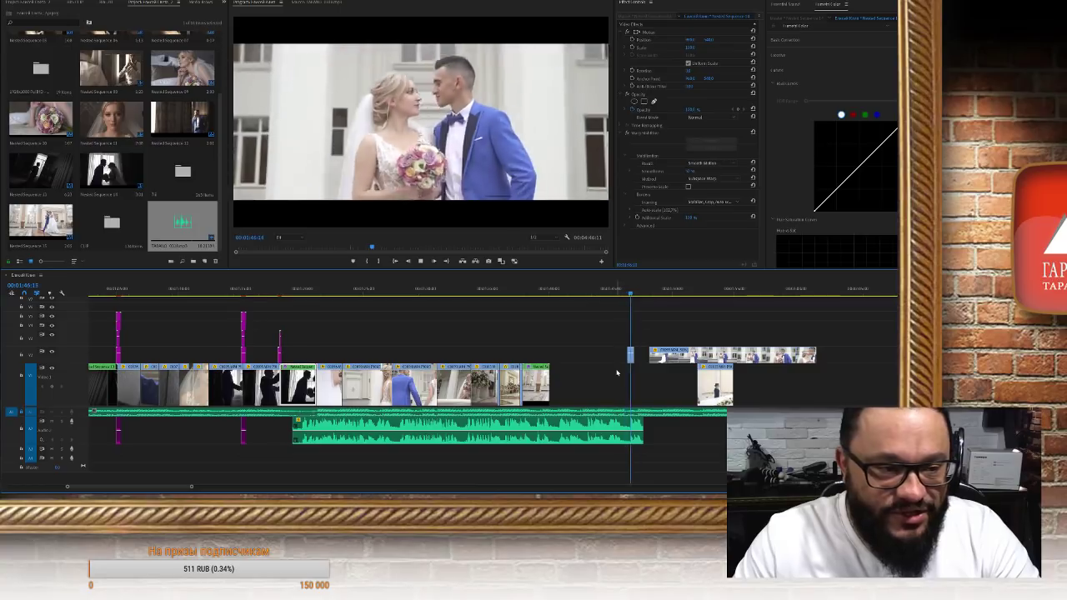
{"action": "key", "text": "space"}
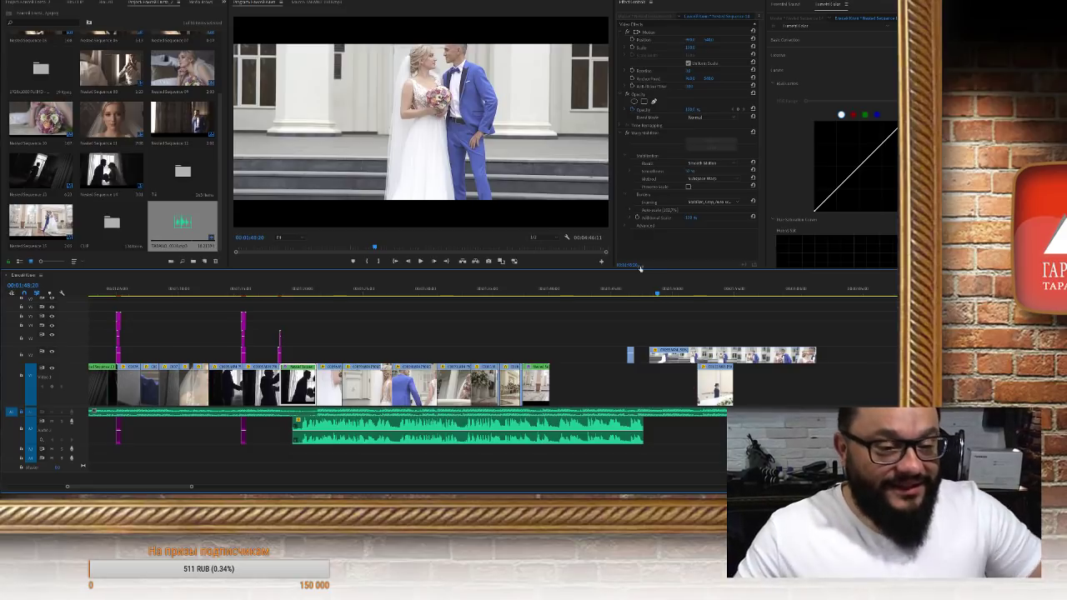
{"action": "left_click", "coordinate": [625, 294]}
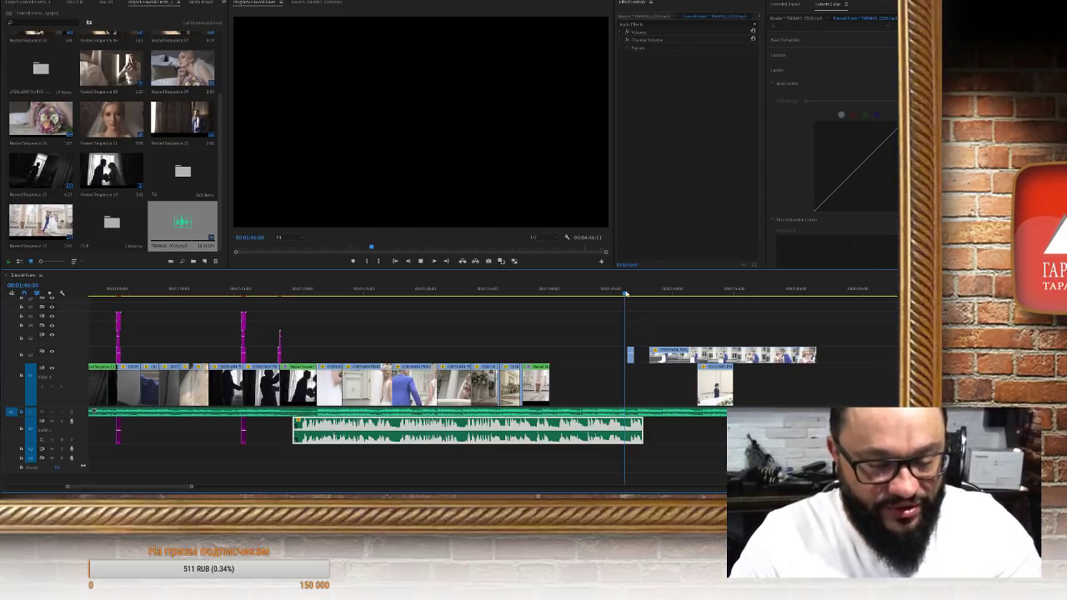
{"action": "key", "text": "space"}
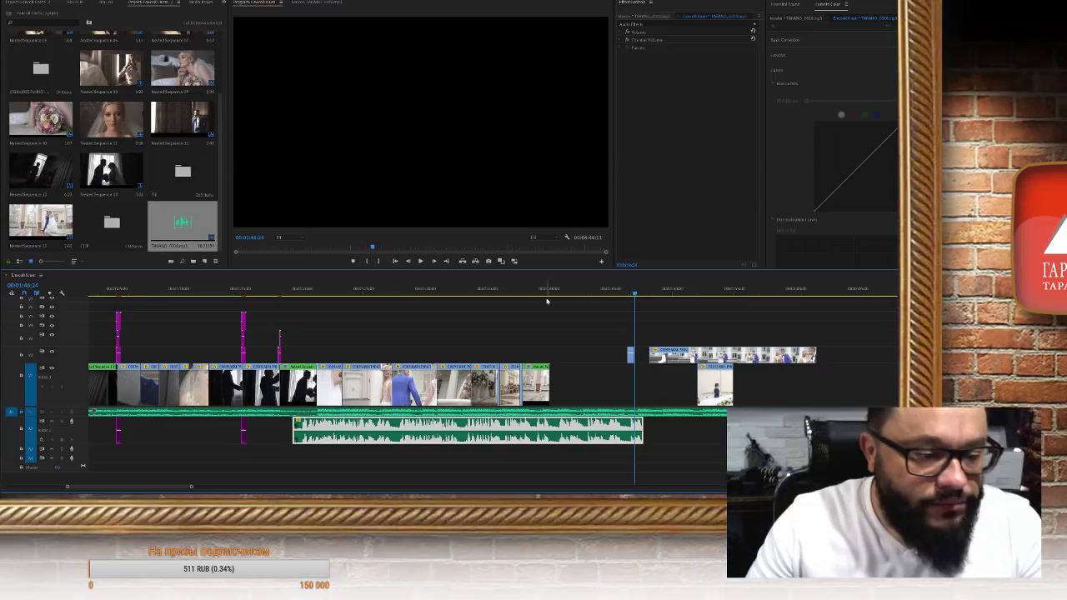
Move the music clip to start at the playhead, set its speed to 108%, and play back
{"action": "scroll", "coordinate": [618, 439], "scroll_direction": "left", "scroll_amount": 2}
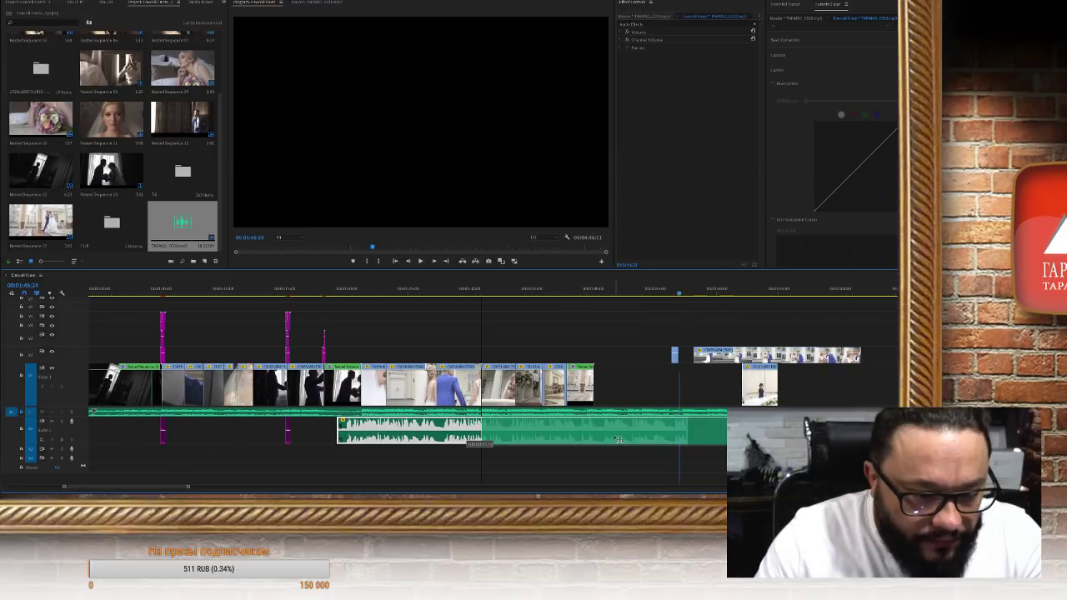
{"action": "left_click_drag", "start_coordinate": [618, 440], "coordinate": [583, 439]}
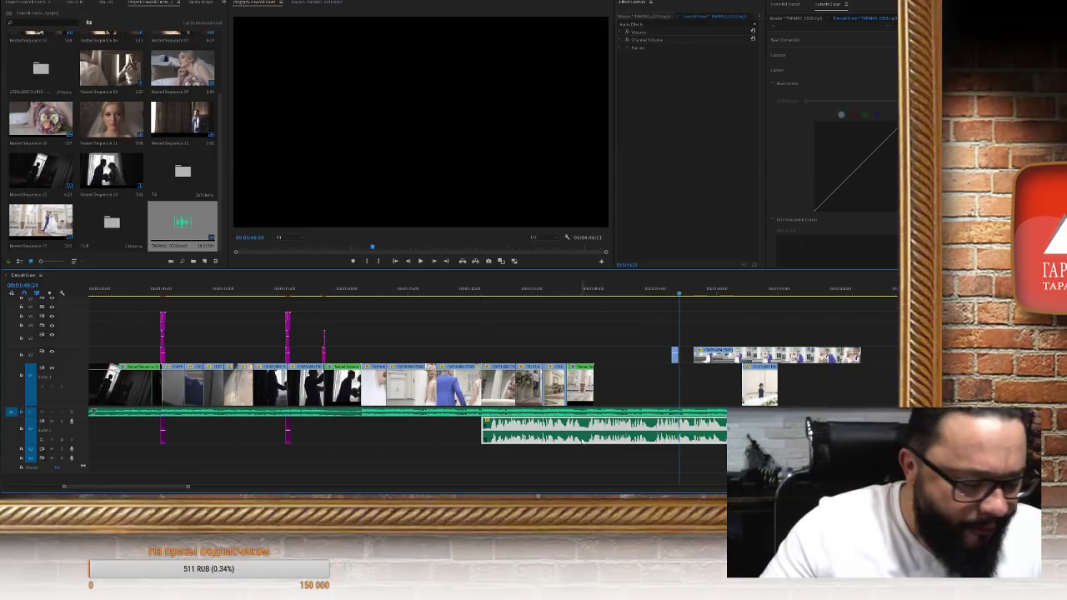
{"action": "key", "text": "ctrl+r"}
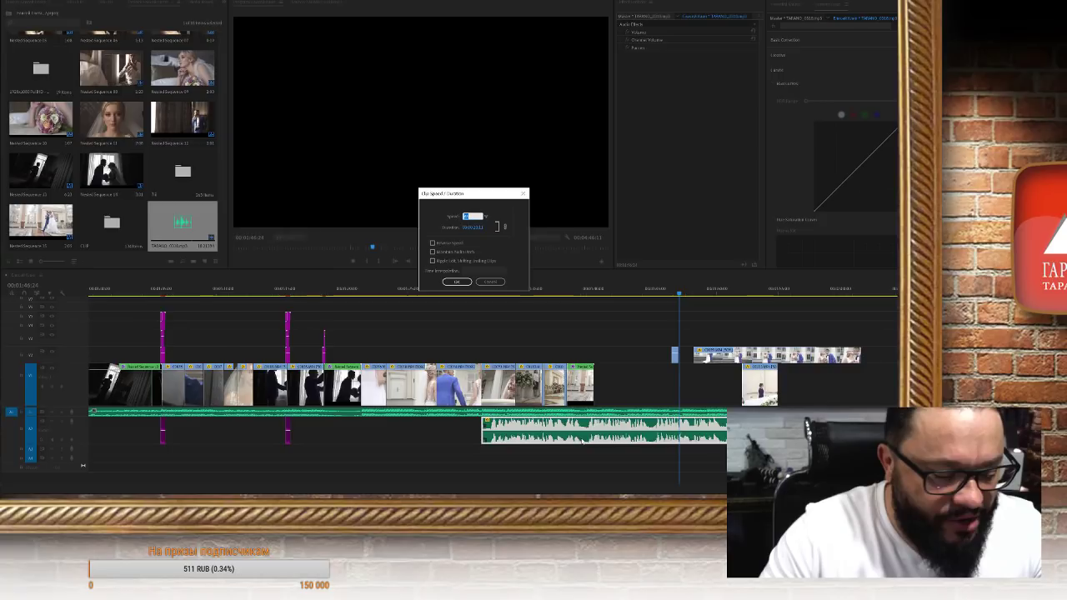
{"action": "type", "text": "108"}
{"action": "key", "text": "Return"}
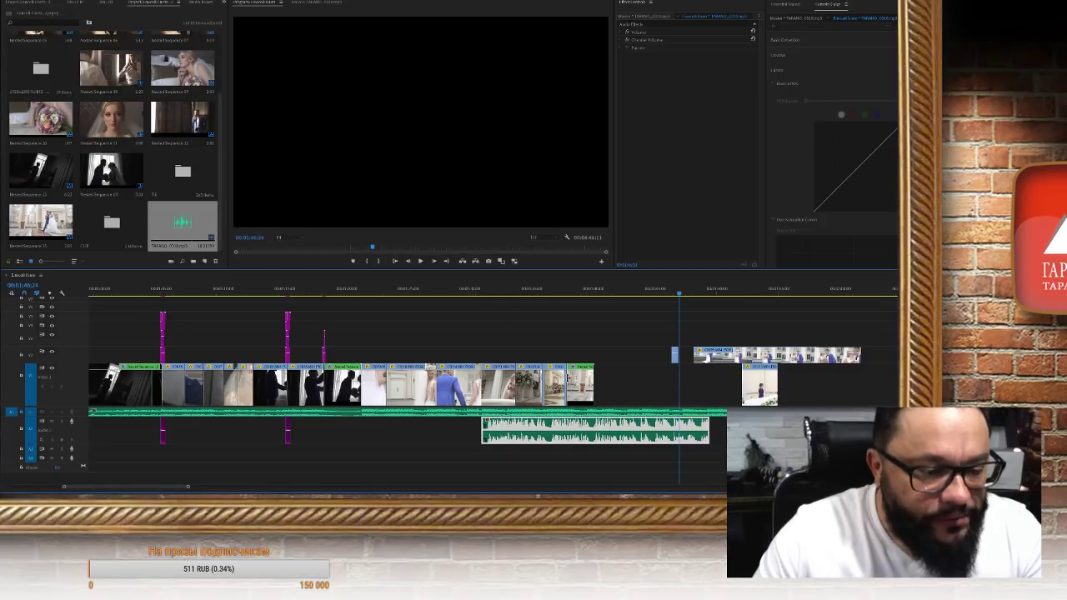
{"action": "left_click", "coordinate": [495, 290]}
{"action": "key", "text": "space"}
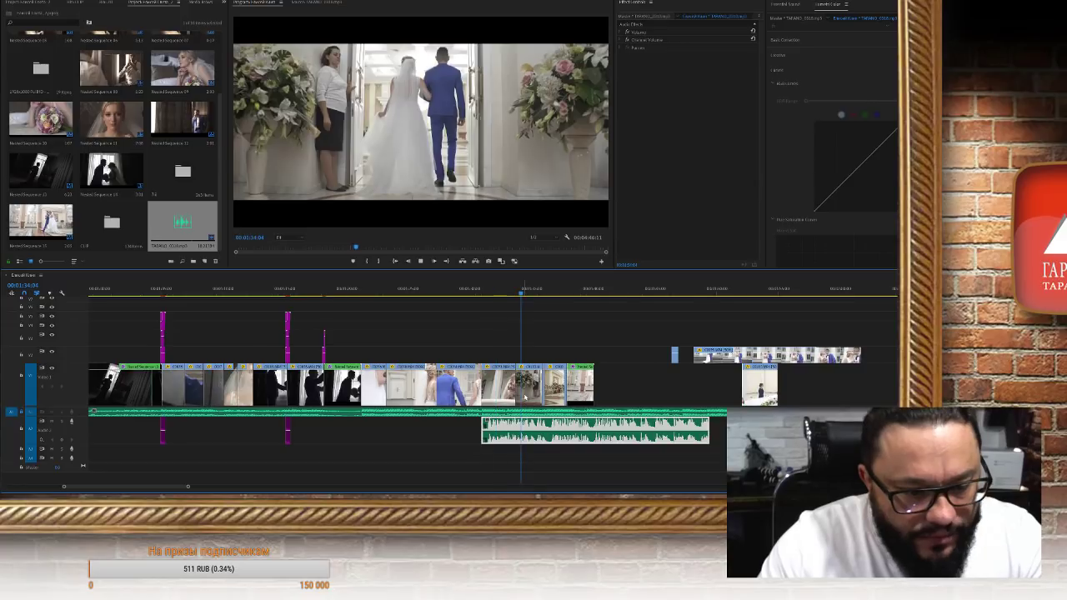
Slow the music clip to 90% speed and replay from an earlier shot
{"action": "left_click", "coordinate": [528, 433]}
{"action": "key", "text": "ctrl+r"}
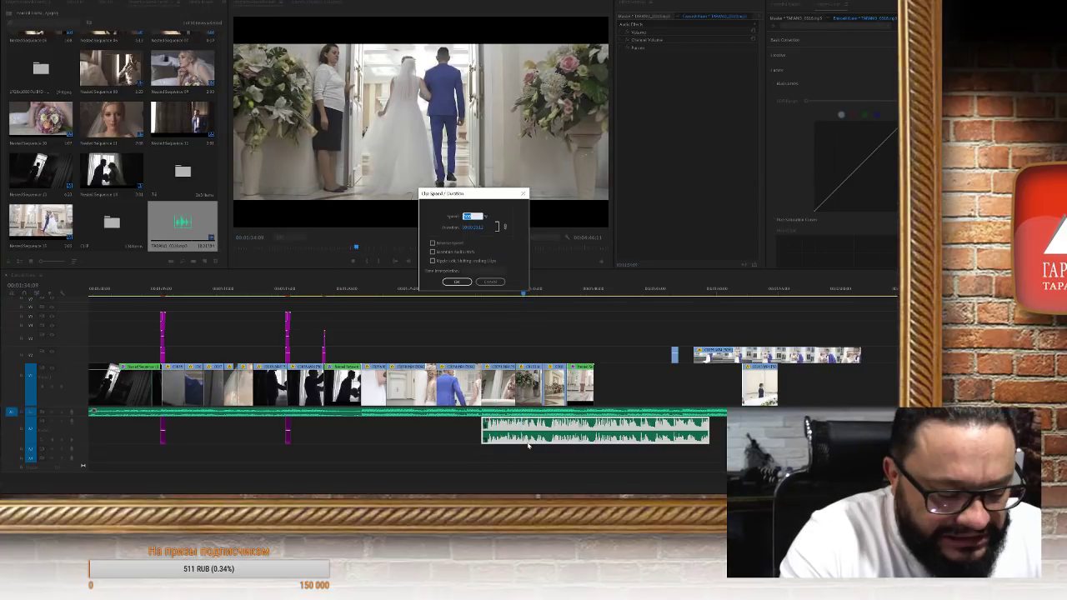
{"action": "type", "text": "90"}
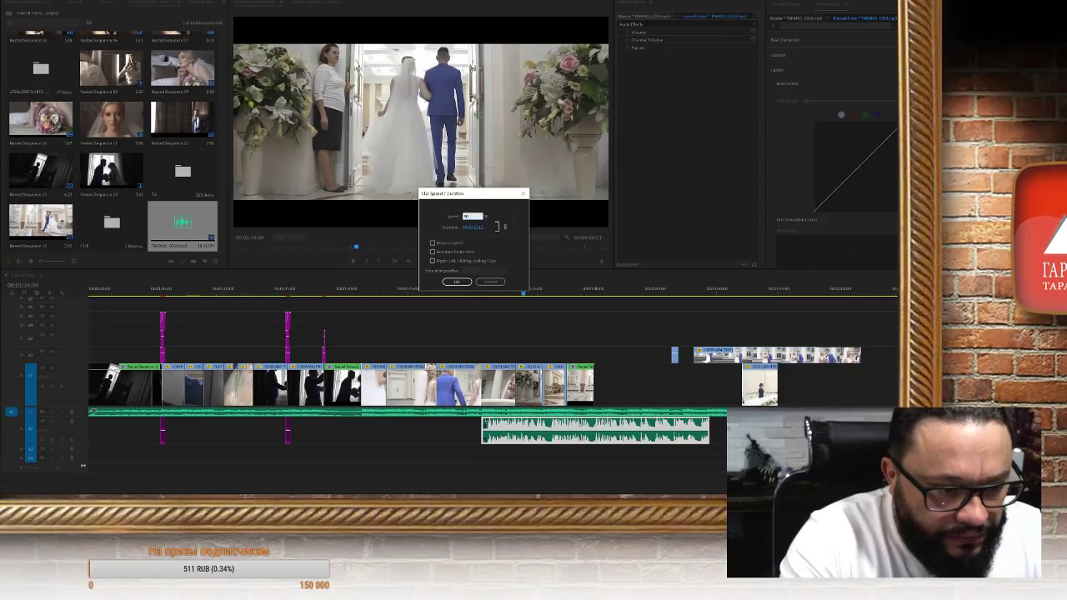
{"action": "key", "text": "Return"}
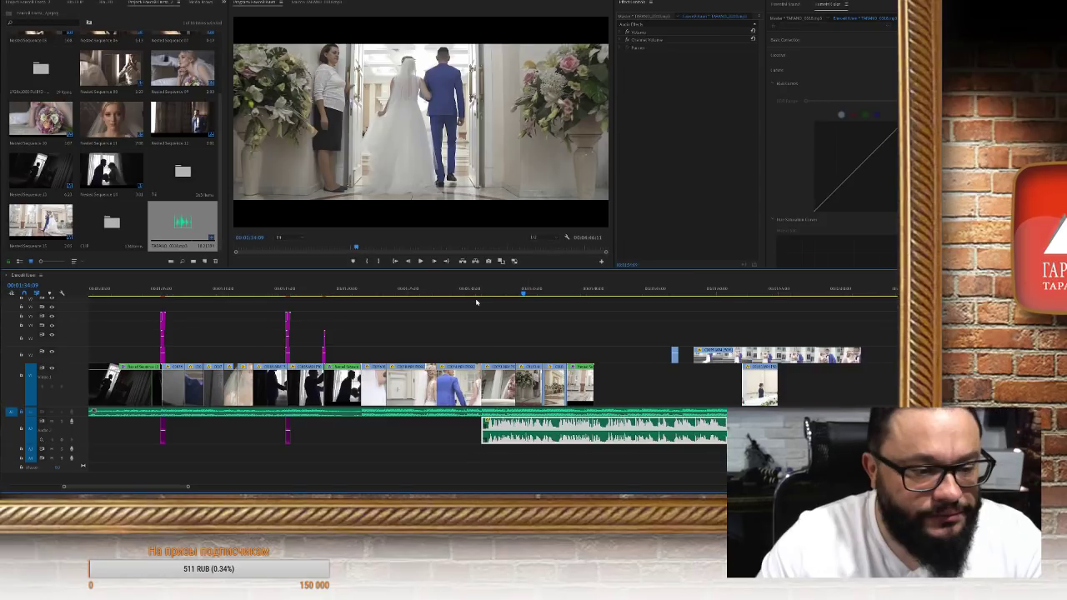
{"action": "left_click", "coordinate": [476, 290]}
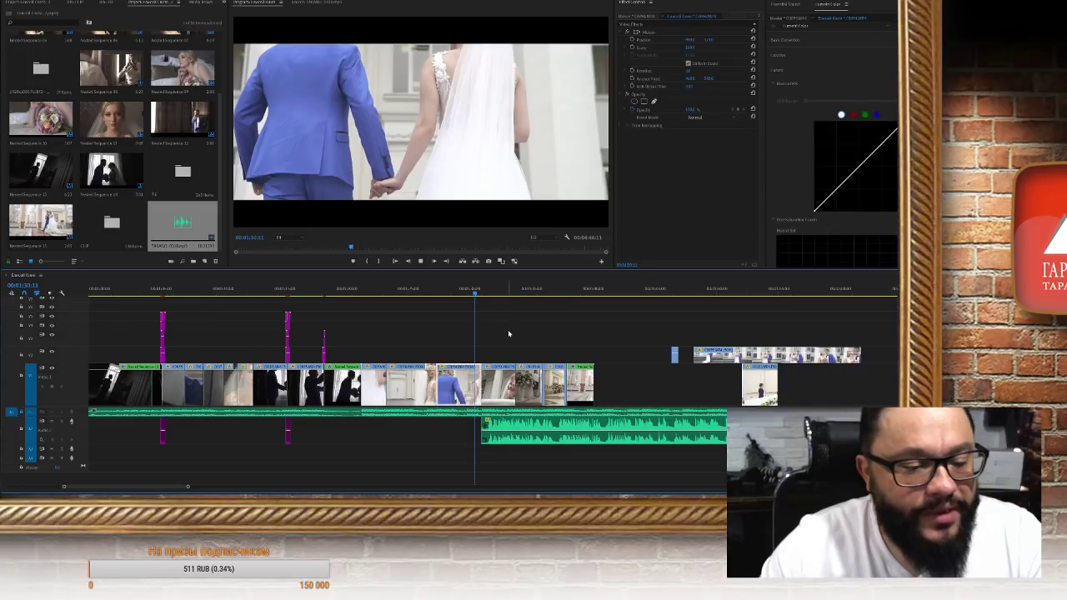
{"action": "key", "text": "space"}
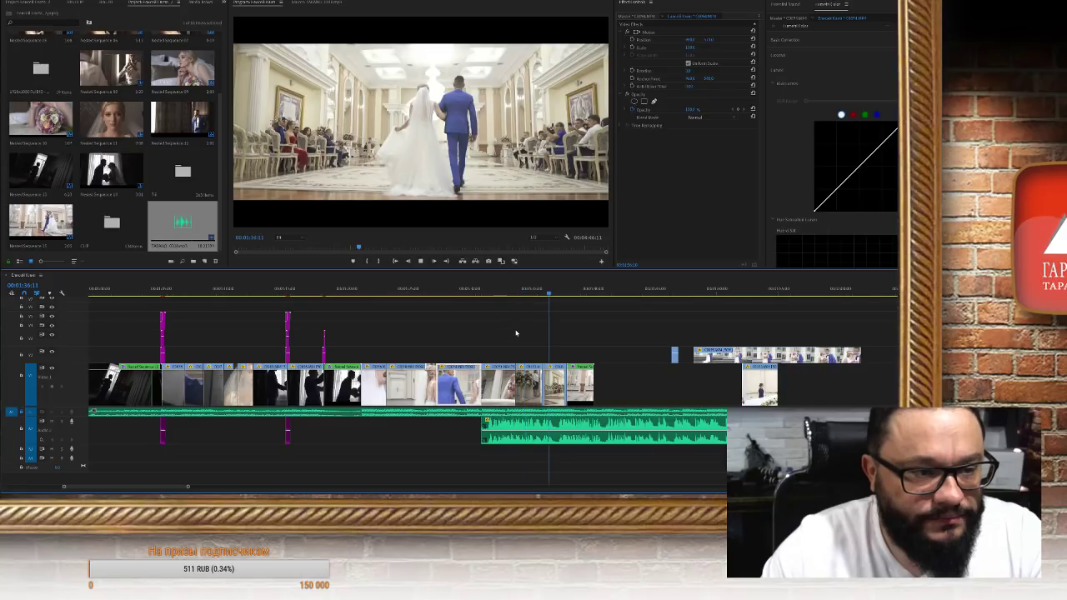
Zoom out, drag the green music clip past the other audio clip, and select both audio clips
{"action": "left_click", "coordinate": [582, 422]}
{"action": "scroll", "coordinate": [592, 434], "scroll_direction": "down", "scroll_amount": 3}
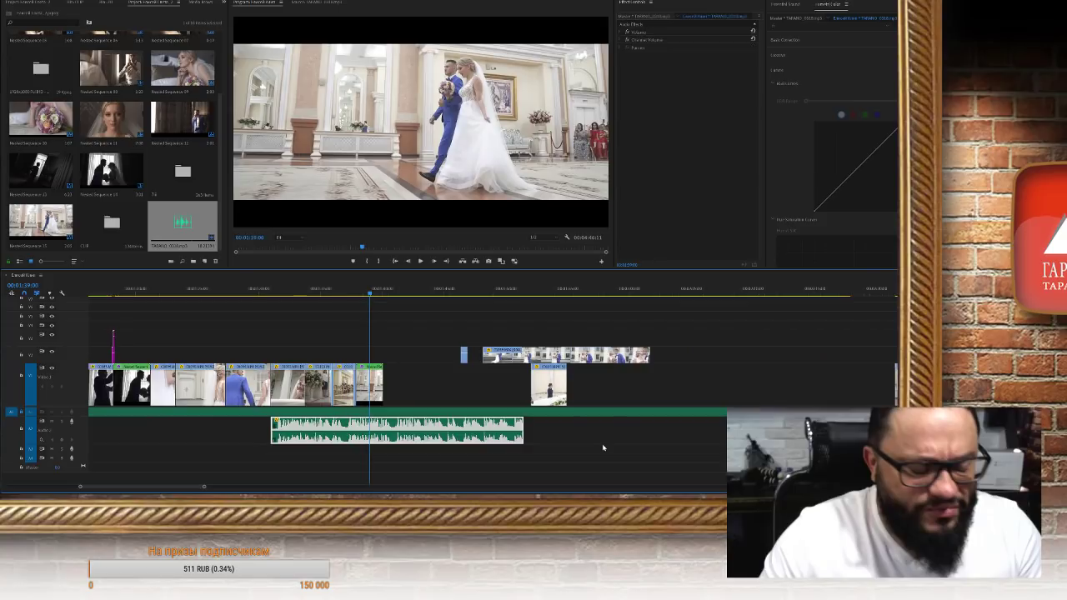
{"action": "key", "text": "minus"}
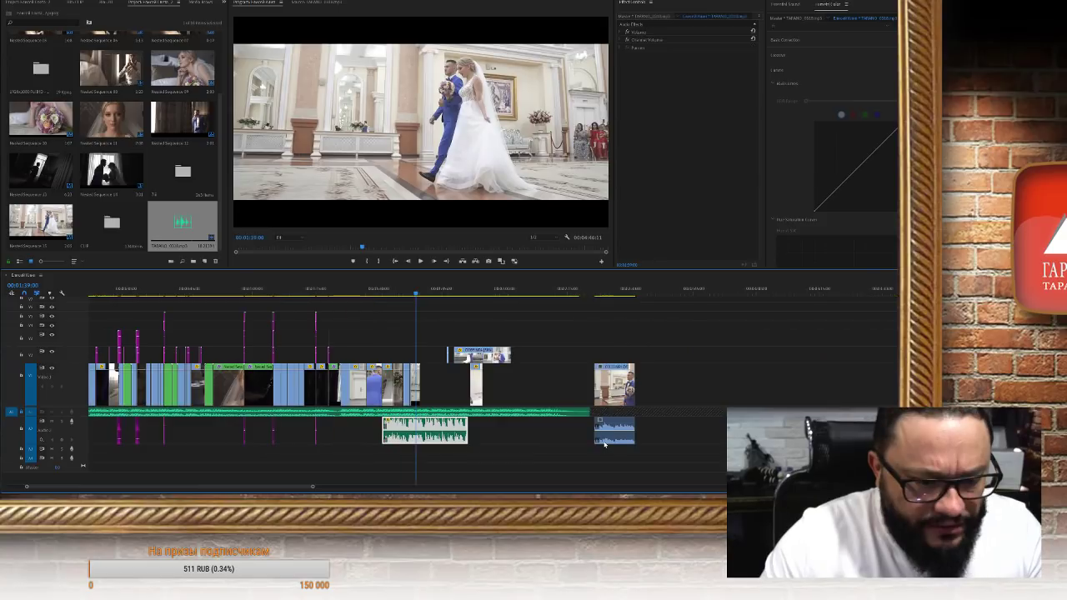
{"action": "left_click_drag", "start_coordinate": [426, 429], "coordinate": [698, 430]}
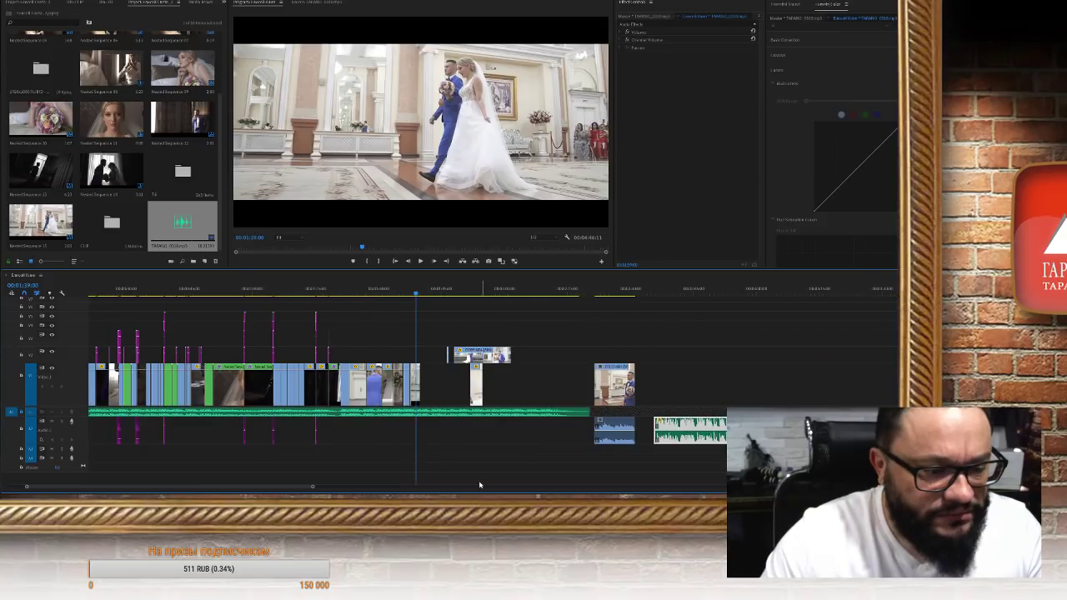
{"action": "left_click_drag", "start_coordinate": [481, 482], "coordinate": [774, 440]}
Go to the ceremony-hall walking shot and scrub back to find the cut point
{"action": "scroll", "coordinate": [505, 447], "scroll_direction": "left", "scroll_amount": 2}
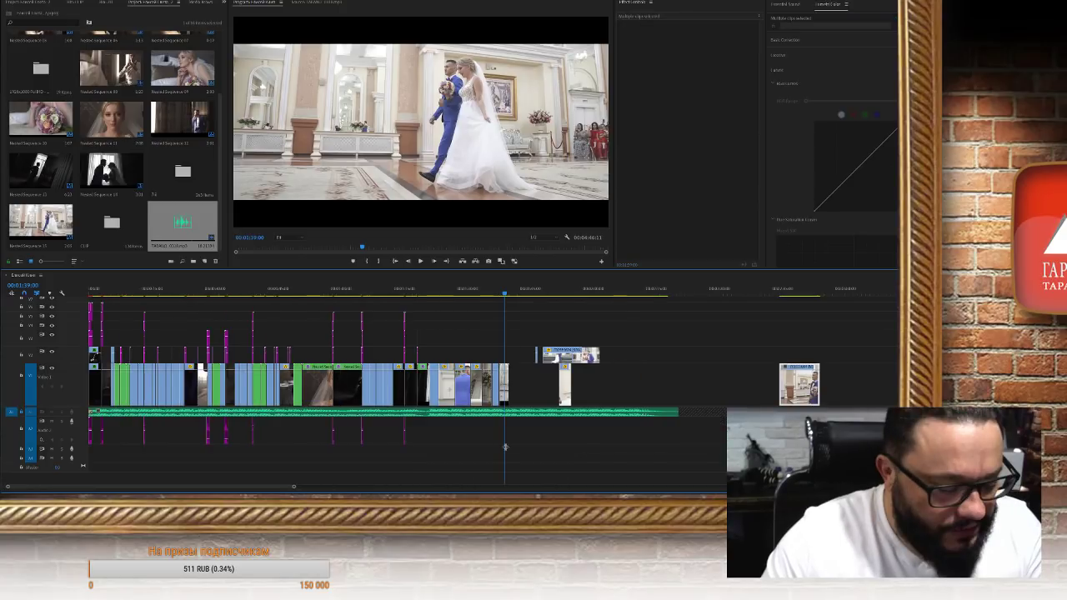
{"action": "scroll", "coordinate": [264, 448], "scroll_direction": "up", "scroll_amount": 2}
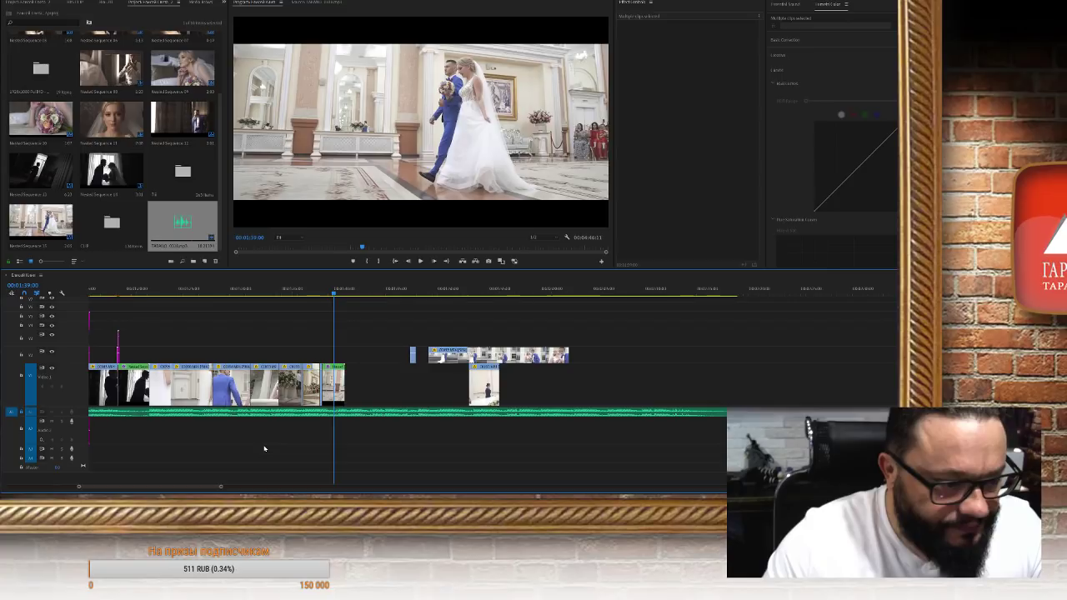
{"action": "scroll", "coordinate": [264, 449], "scroll_direction": "up", "scroll_amount": 3}
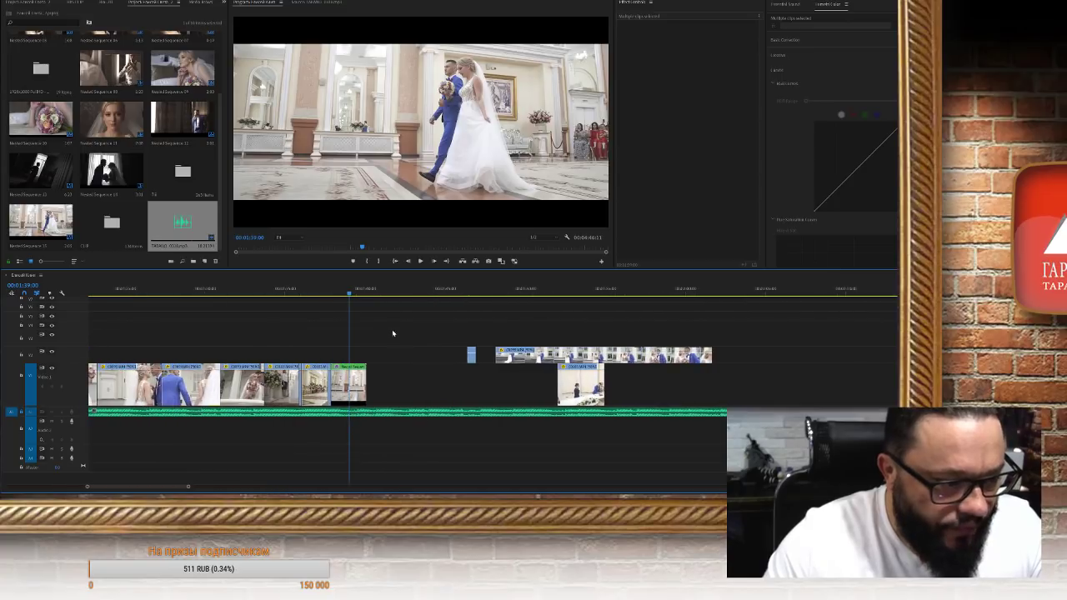
{"action": "left_click", "coordinate": [349, 292]}
{"action": "mouse_move", "coordinate": [348, 292]}
{"action": "left_mouse_down"}
{"action": "mouse_move", "coordinate": [317, 293]}
{"action": "mouse_move", "coordinate": [332, 291]}
{"action": "left_mouse_up"}
Ripple delete the short clip so the gap closes
{"action": "scroll", "coordinate": [387, 367], "scroll_direction": "up", "scroll_amount": 6}
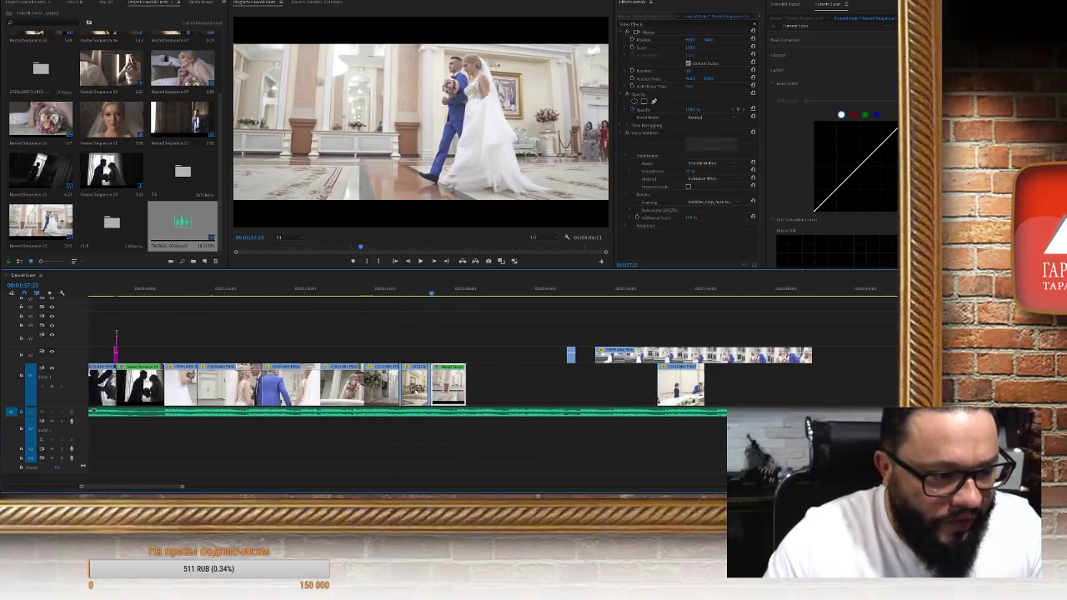
{"action": "scroll", "coordinate": [333, 423], "scroll_direction": "up", "scroll_amount": 4}
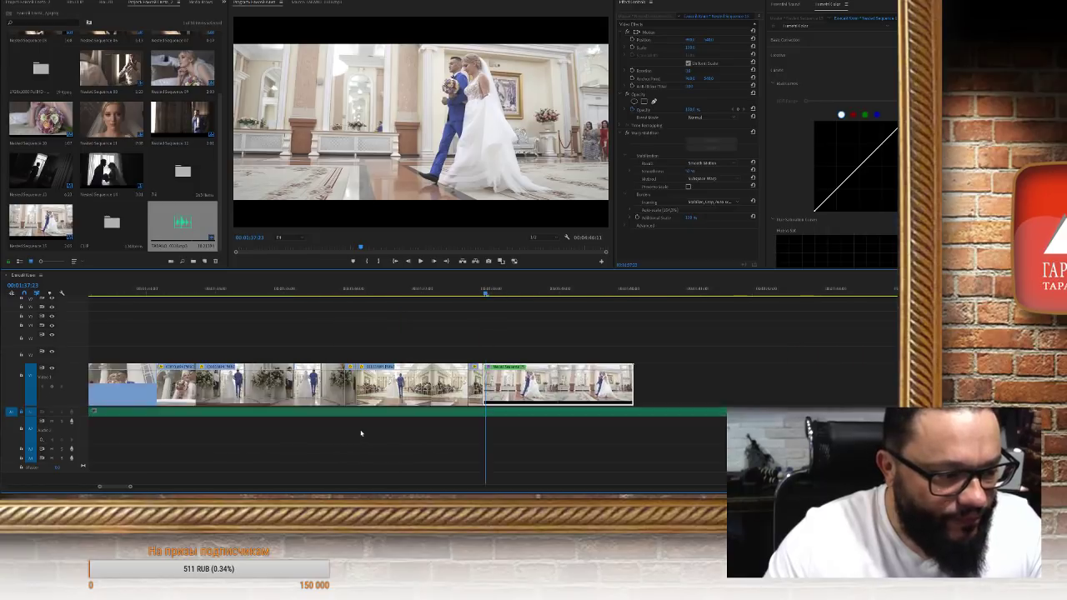
{"action": "left_click", "coordinate": [482, 400]}
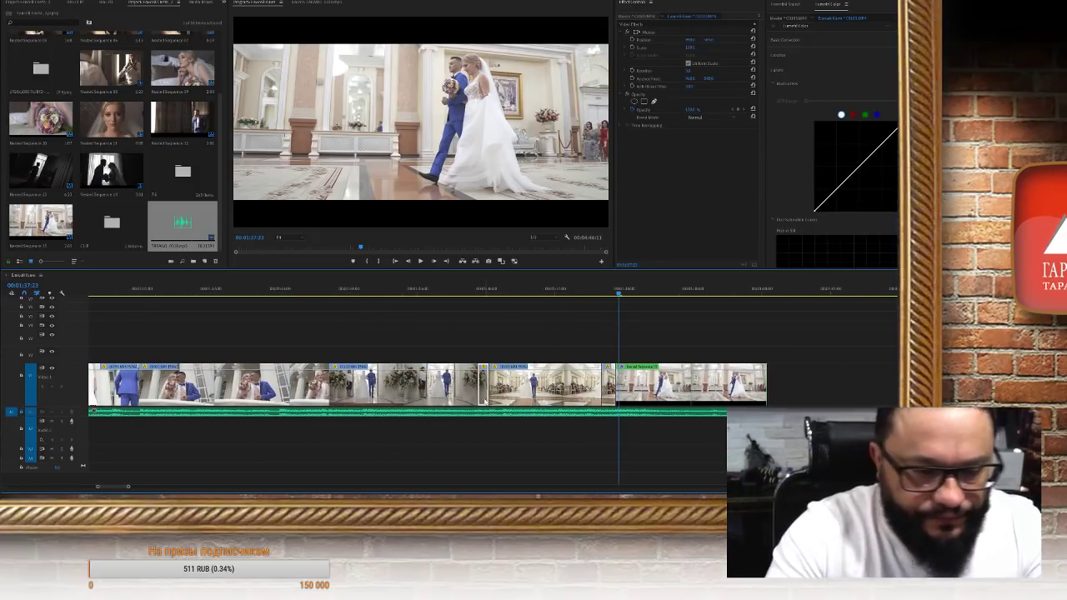
{"action": "key", "text": "shift+Delete"}
Play across the new cut and replay the doorway shot to check it
{"action": "left_click", "coordinate": [476, 290]}
{"action": "left_click", "coordinate": [459, 291]}
{"action": "left_click", "coordinate": [458, 291]}
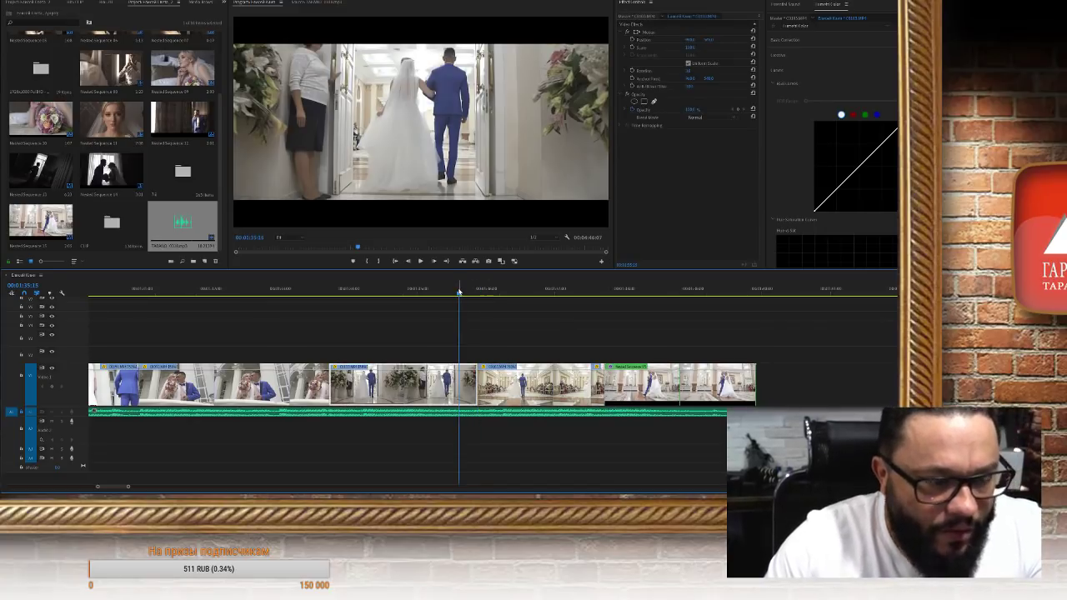
{"action": "key", "text": "space"}
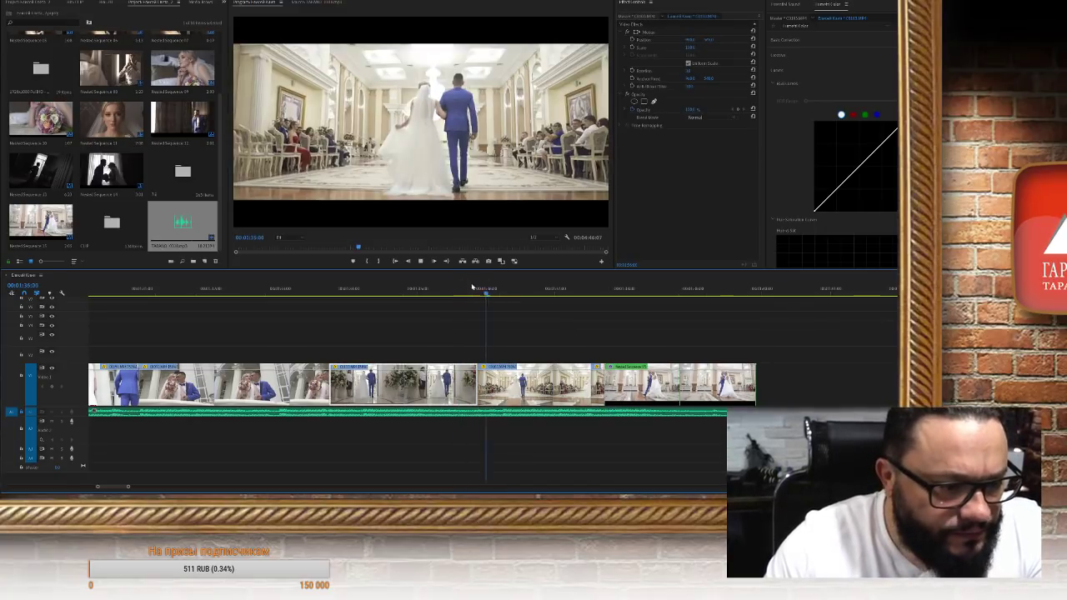
{"action": "left_click", "coordinate": [416, 290]}
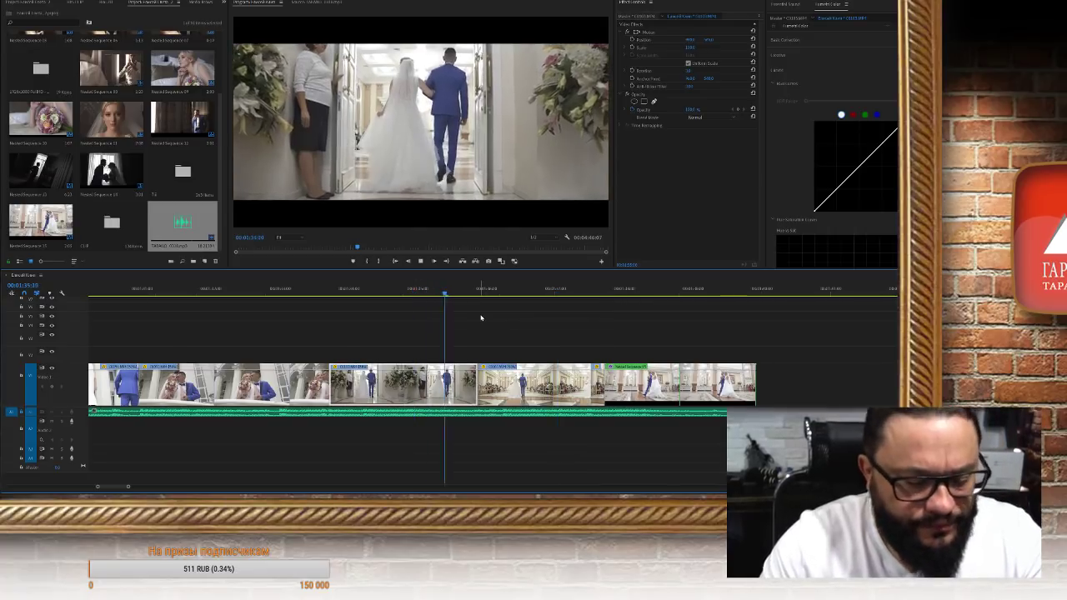
Find the ceremony-hall shot's end frame, split the clip there with Ctrl+K, then undo
{"action": "left_click", "coordinate": [583, 291]}
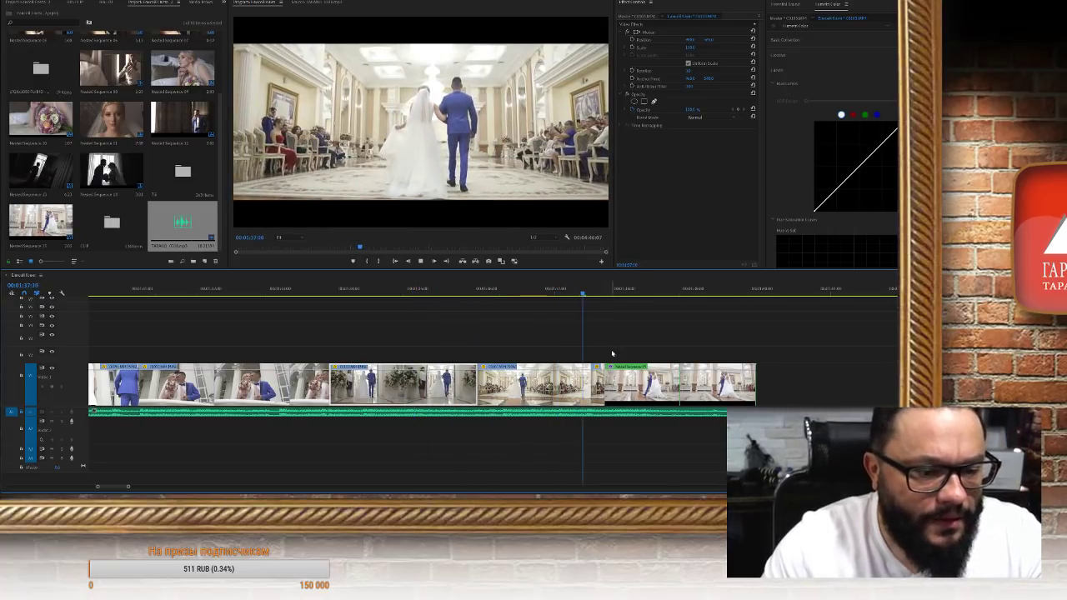
{"action": "left_click", "coordinate": [517, 292]}
{"action": "left_click", "coordinate": [534, 291]}
{"action": "key", "text": "space"}
{"action": "left_click", "coordinate": [554, 294]}
{"action": "left_click_drag", "start_coordinate": [554, 293], "coordinate": [561, 294]}
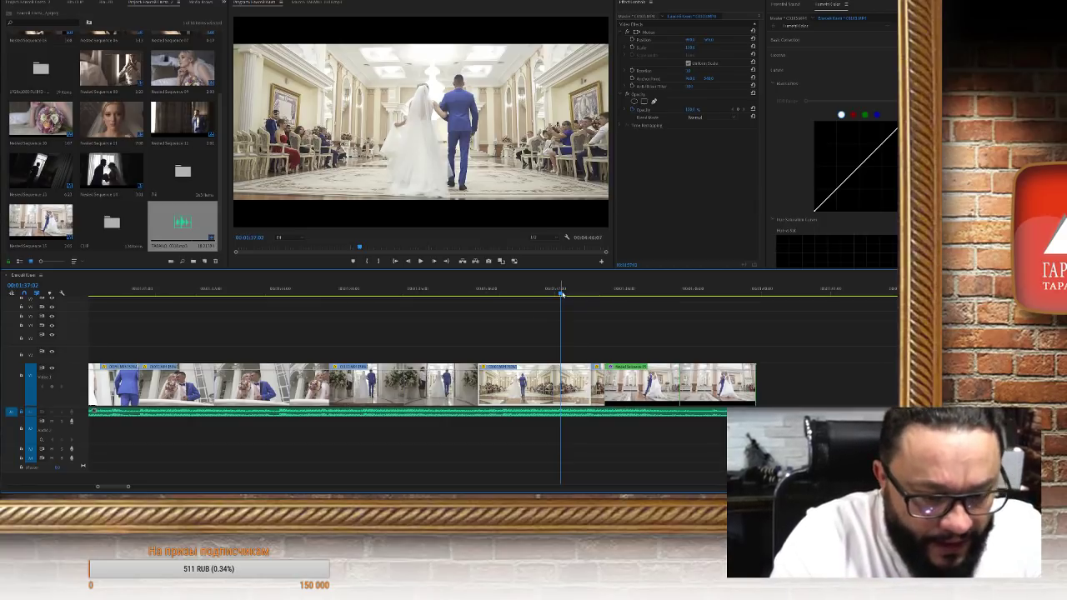
{"action": "key", "text": "ctrl+k"}
{"action": "key", "text": "ctrl+z"}
Move the green nested clip further right, extend the hall-walk clip's end, and scrub to check it
{"action": "left_click_drag", "start_coordinate": [621, 385], "coordinate": [753, 385]}
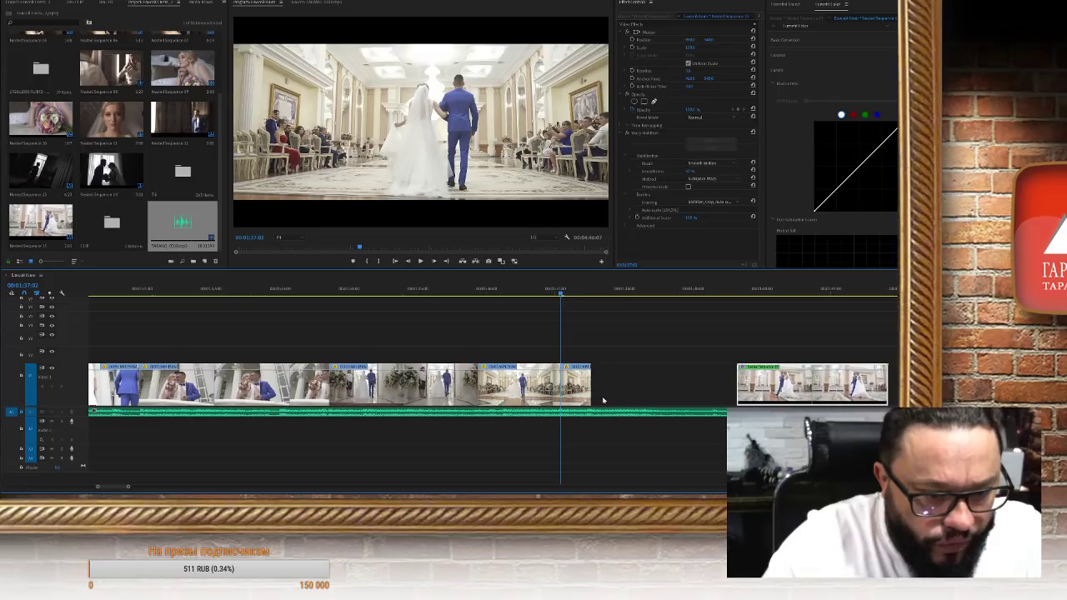
{"action": "left_click_drag", "start_coordinate": [592, 385], "coordinate": [677, 385]}
{"action": "left_click_drag", "start_coordinate": [559, 293], "coordinate": [589, 307]}
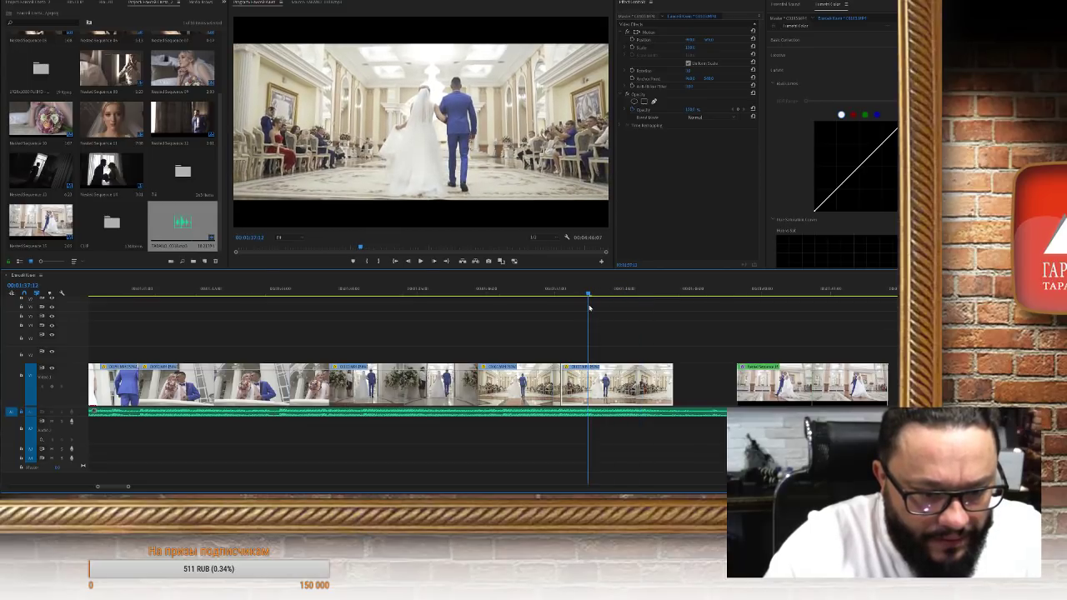
Split the clip at the playhead and set the walking-couple shot's scale to 110
{"action": "key", "text": "ctrl+k"}
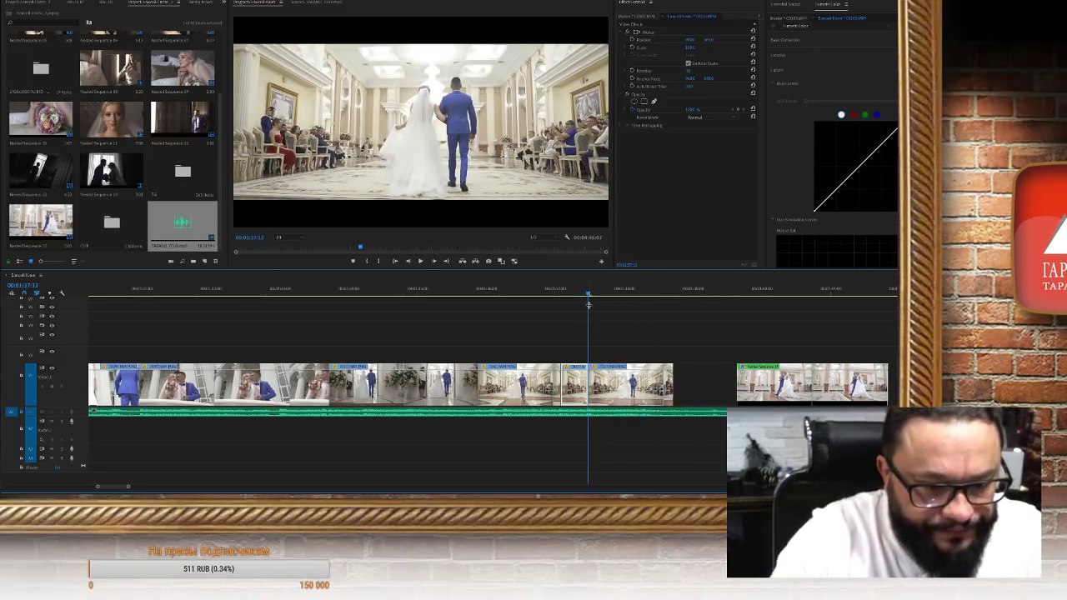
{"action": "scroll", "coordinate": [562, 447], "scroll_direction": "right", "scroll_amount": 3}
{"action": "left_click", "coordinate": [436, 292]}
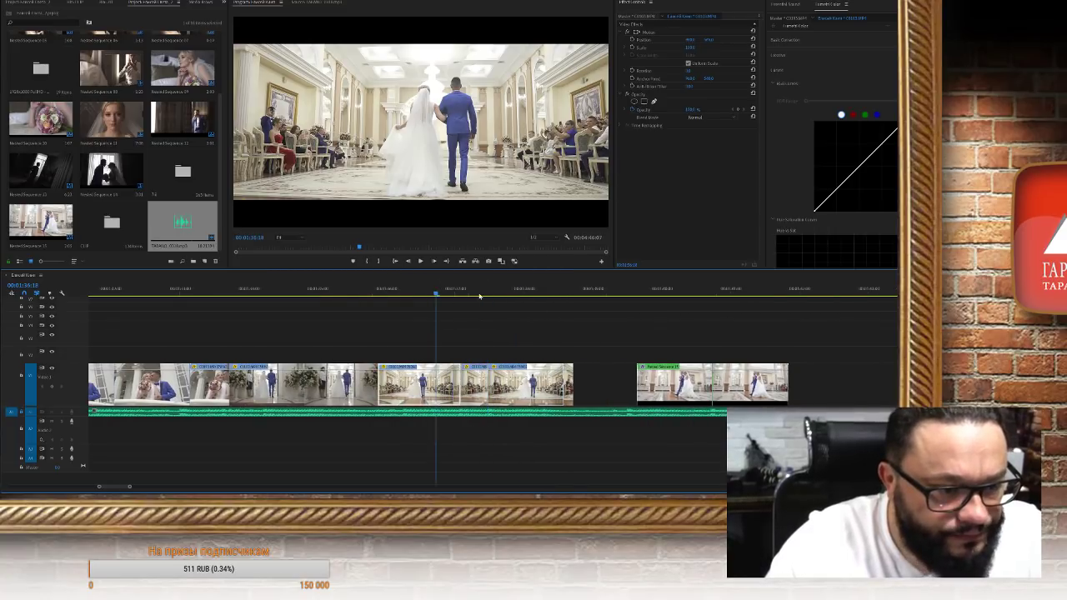
{"action": "left_click", "coordinate": [474, 291]}
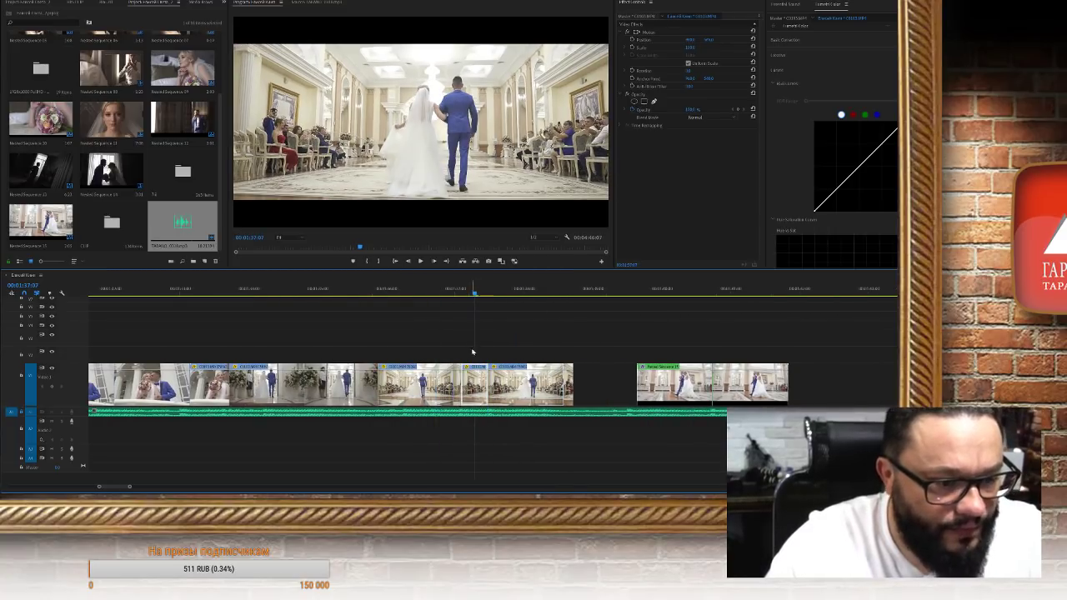
{"action": "left_click", "coordinate": [695, 47]}
{"action": "type", "text": "110"}
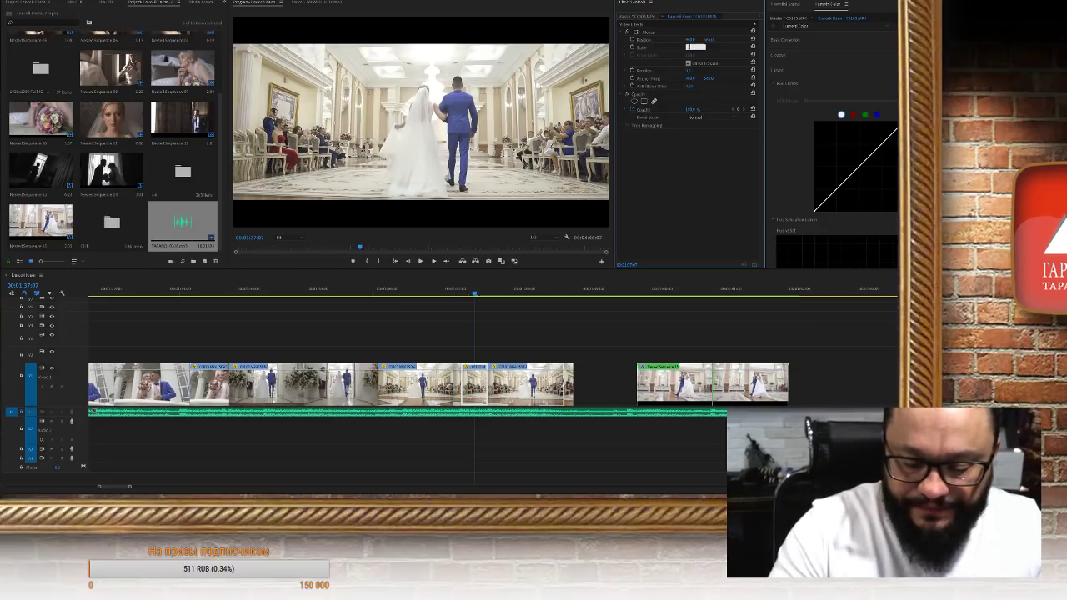
{"action": "key", "text": "Return"}
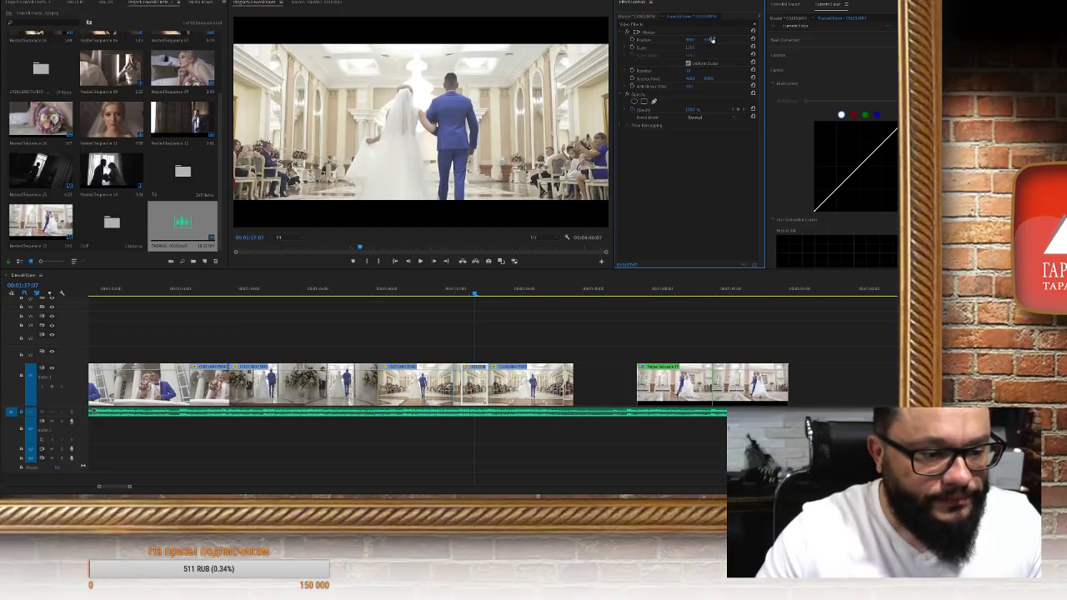
Scrub through the sequence to review the enlarged walking shot
{"action": "left_click", "coordinate": [428, 291]}
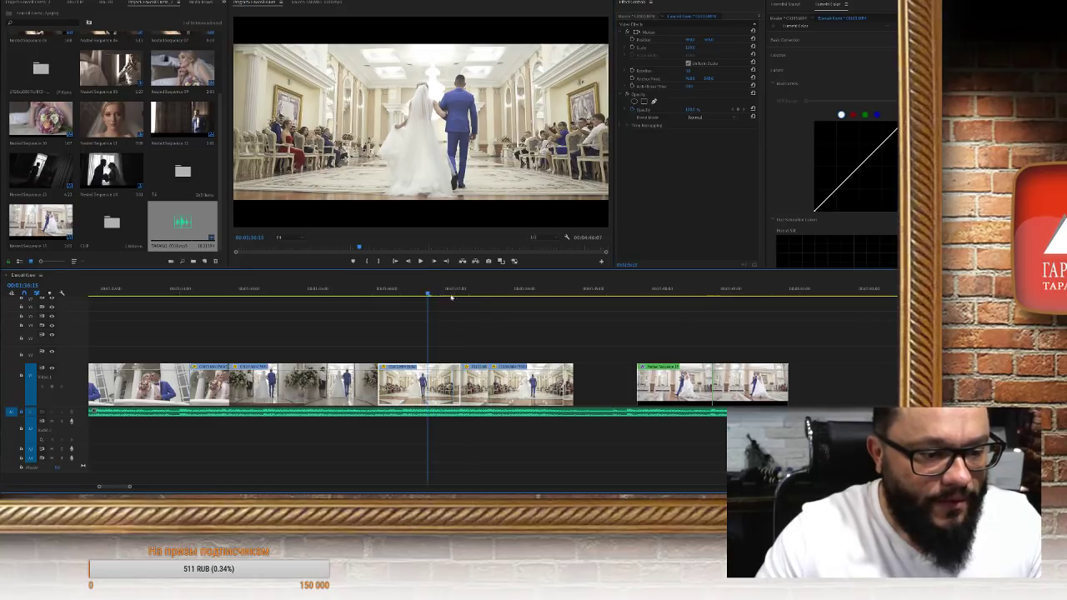
{"action": "left_click", "coordinate": [476, 290]}
{"action": "left_click", "coordinate": [511, 292]}
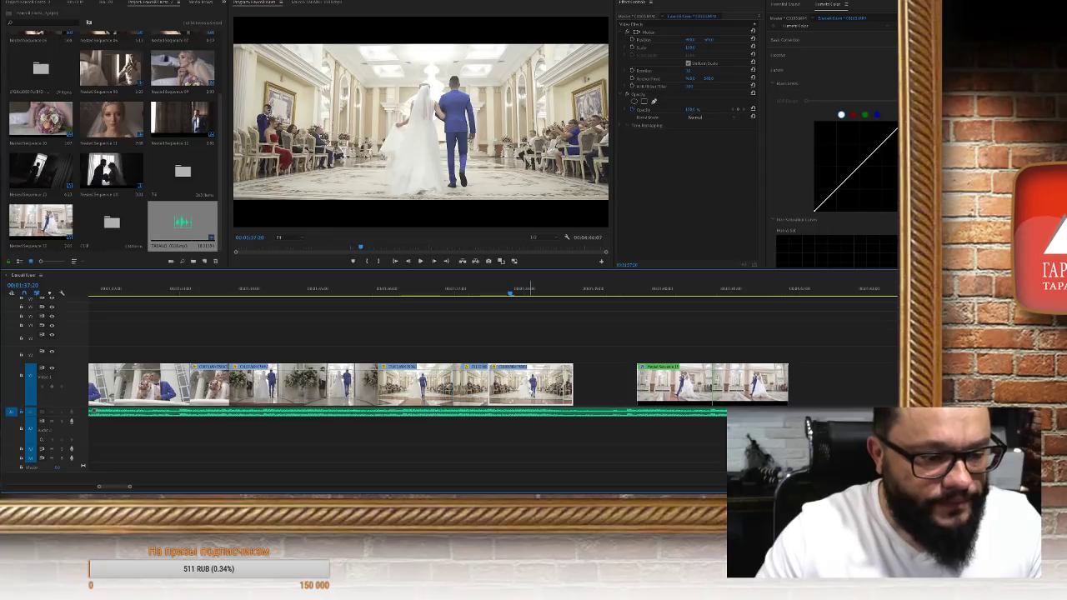
{"action": "scroll", "coordinate": [539, 396], "scroll_direction": "down", "scroll_amount": 2}
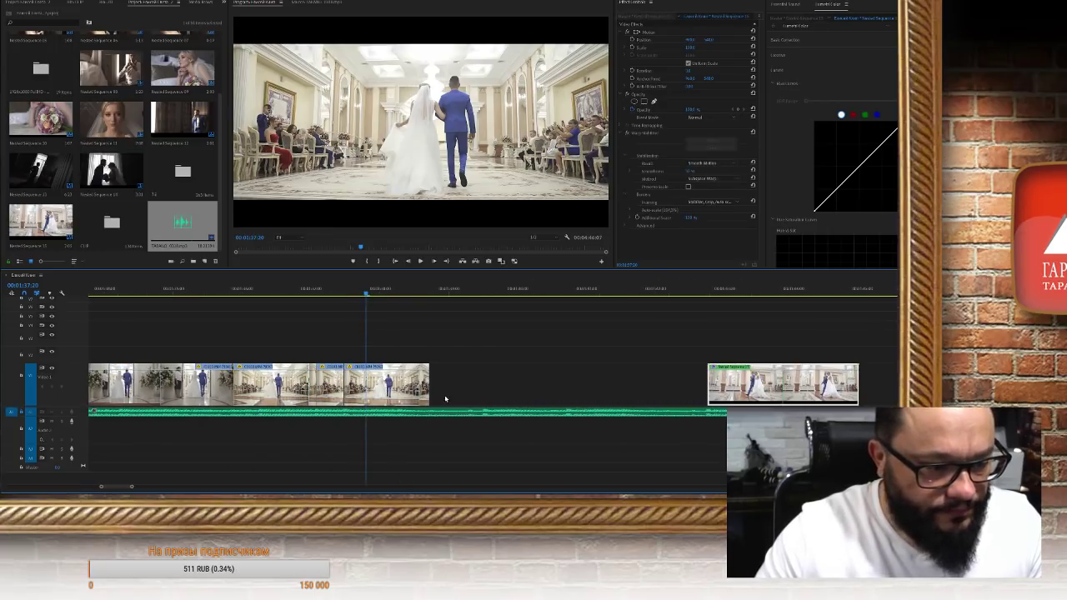
Lengthen the last V1 clip, then delete it to leave a gap and preview around 37:14
{"action": "left_click_drag", "start_coordinate": [430, 387], "coordinate": [493, 389]}
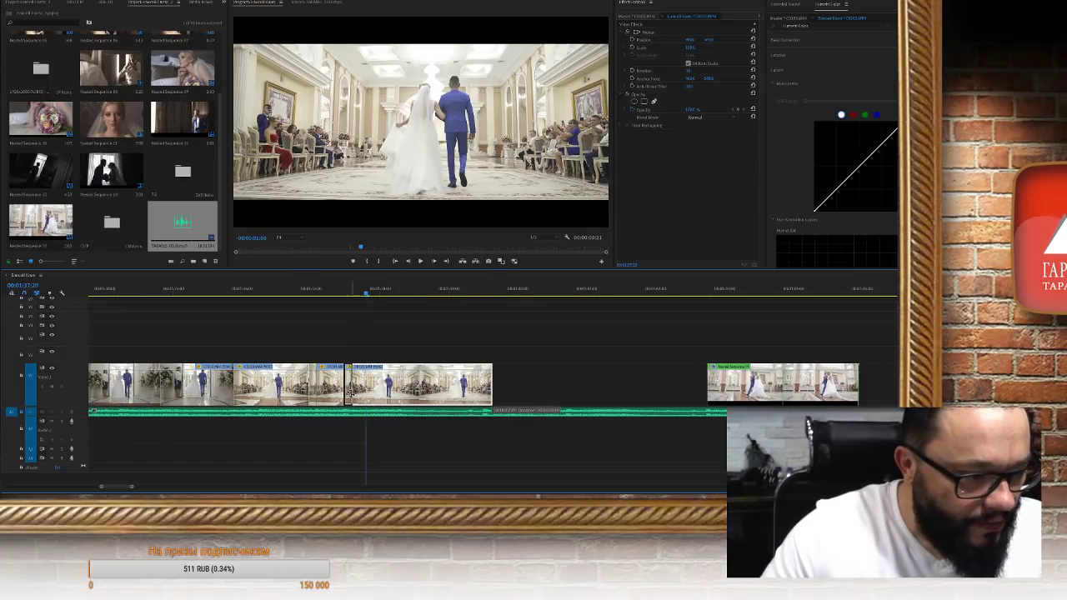
{"action": "key", "text": "Delete"}
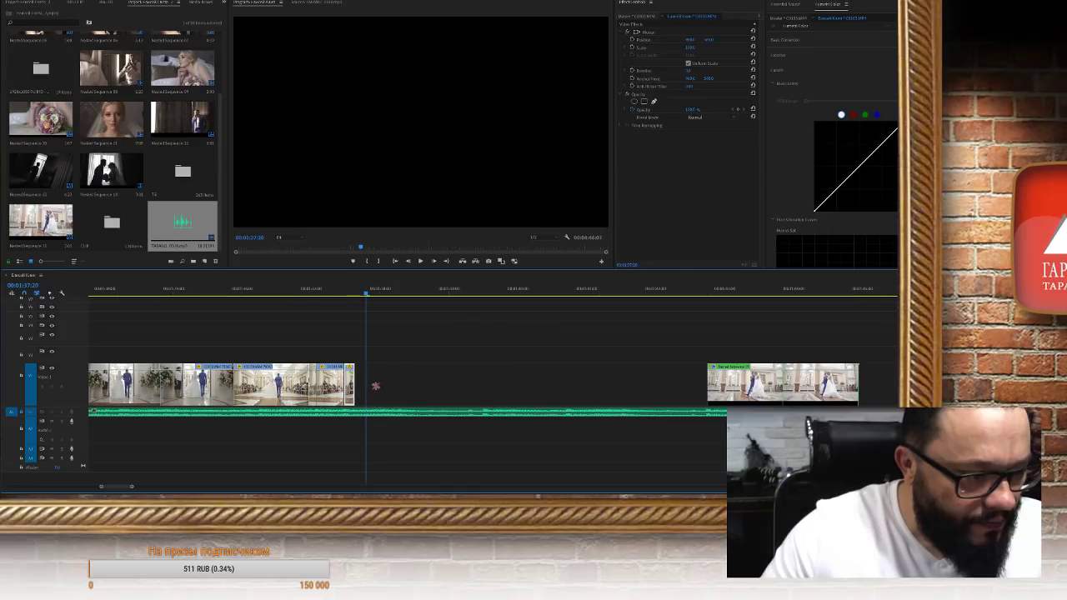
{"action": "left_click", "coordinate": [349, 293]}
{"action": "mouse_move", "coordinate": [350, 293]}
{"action": "left_mouse_down"}
{"action": "mouse_move", "coordinate": [333, 293]}
{"action": "mouse_move", "coordinate": [346, 296]}
{"action": "left_mouse_up"}
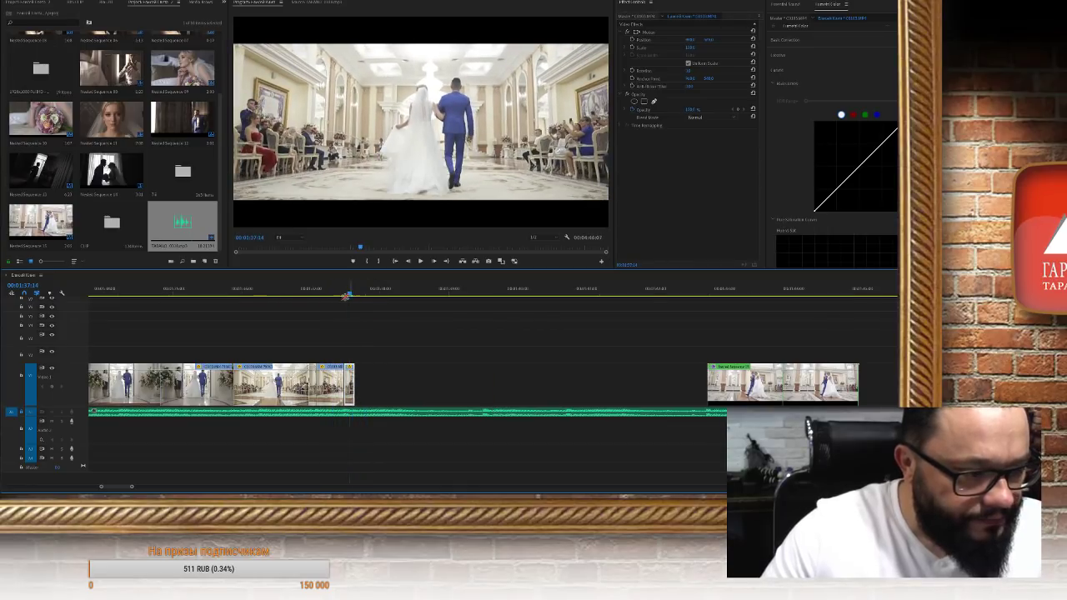
Confirm the clip's speed settings and review the section around 37:05
{"action": "key", "text": "ctrl+r"}
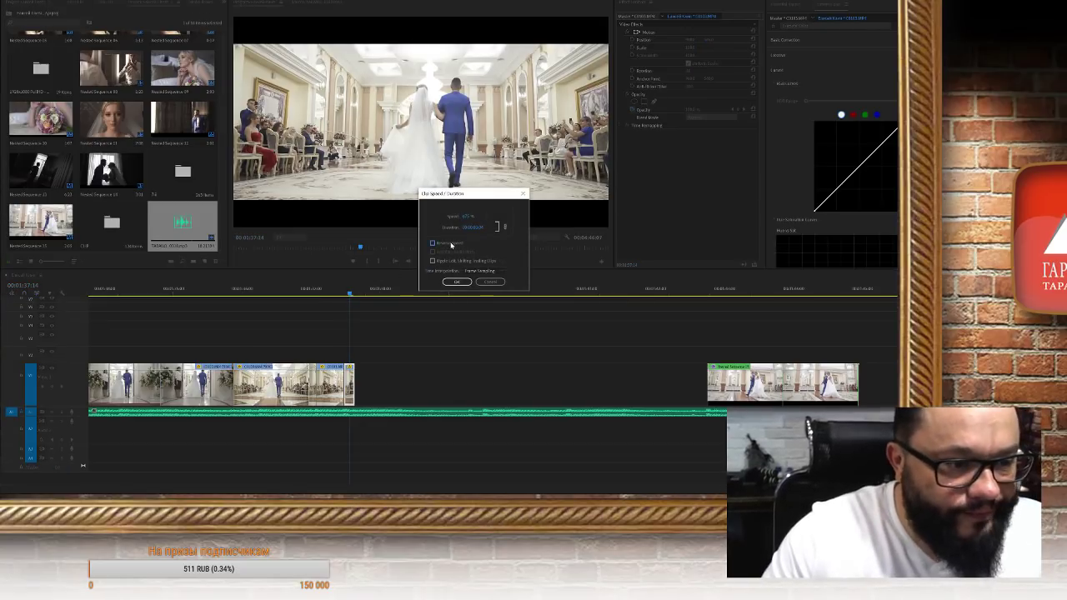
{"action": "left_click", "coordinate": [457, 281]}
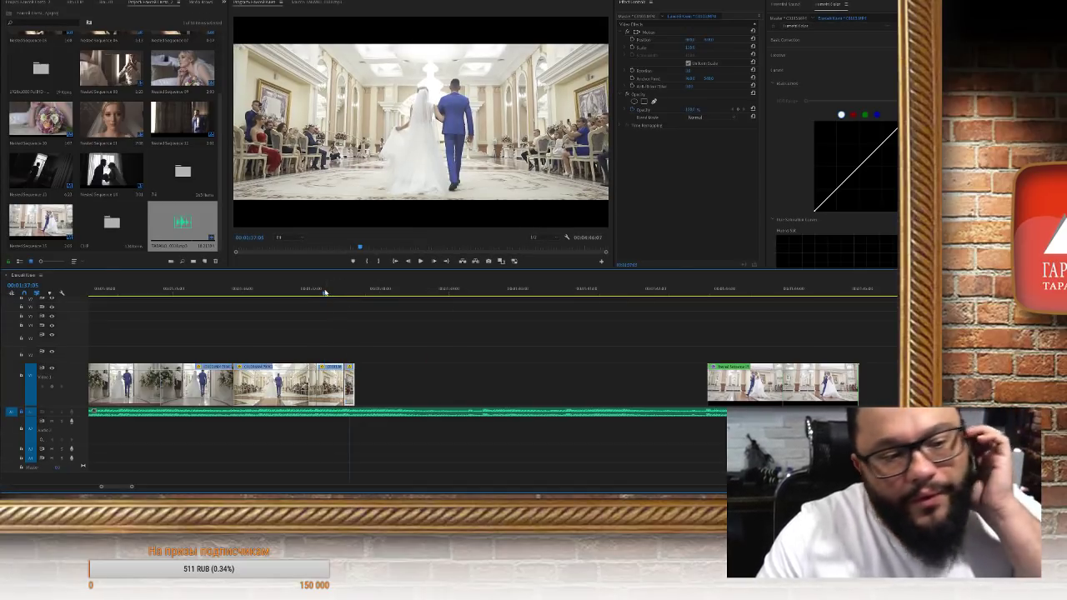
{"action": "left_click", "coordinate": [325, 292]}
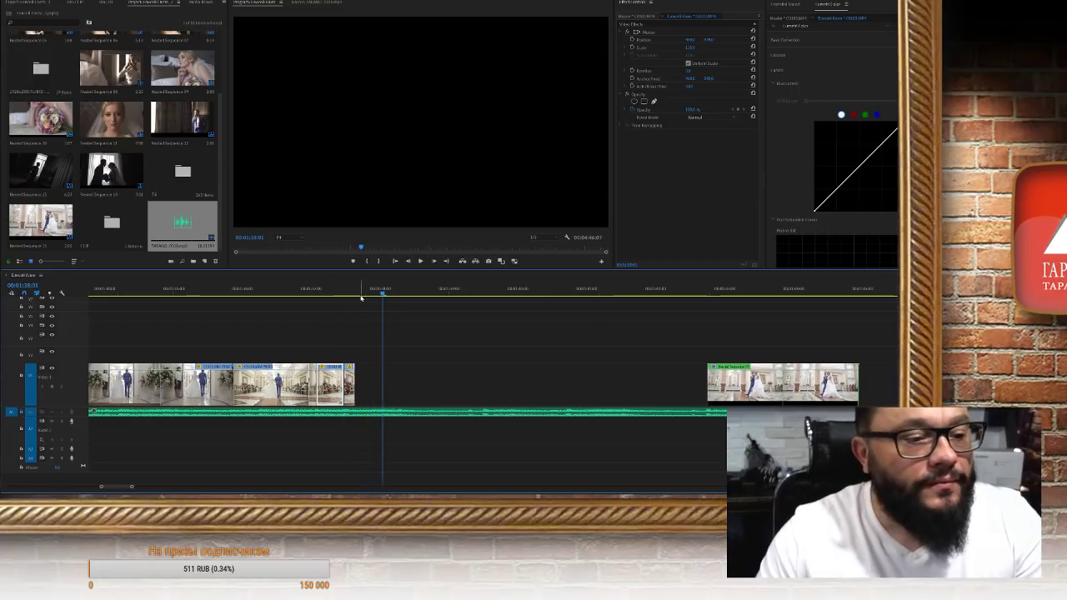
{"action": "left_click", "coordinate": [329, 291]}
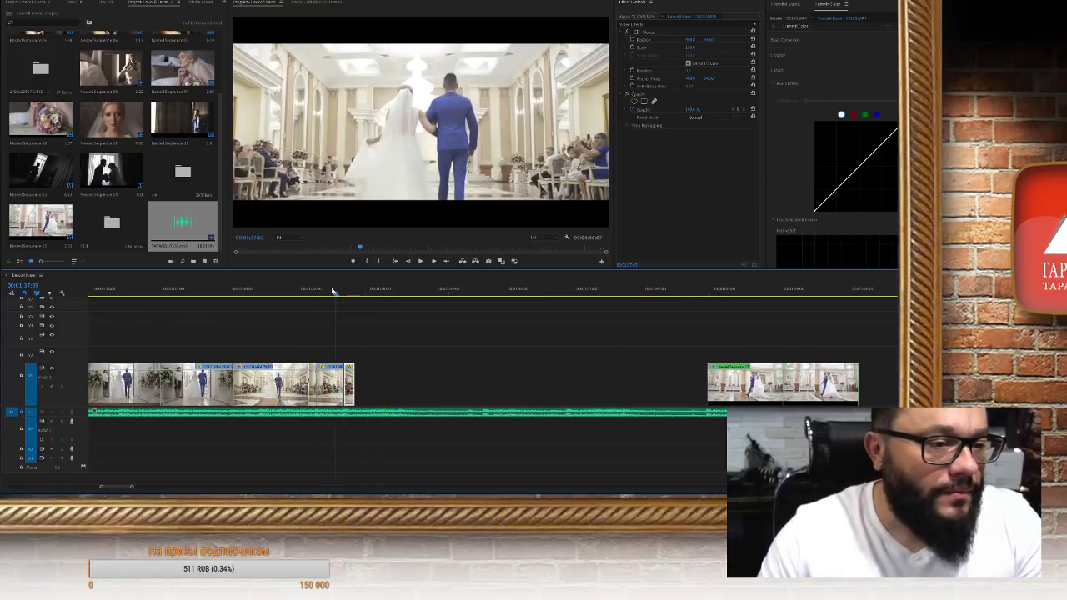
{"action": "left_click", "coordinate": [301, 289]}
{"action": "left_click", "coordinate": [325, 289]}
Paste back the walking-couple clip, scale it to 150, and shift the image left
{"action": "key", "text": "ctrl+v"}
{"action": "left_click_drag", "start_coordinate": [323, 293], "coordinate": [355, 294]}
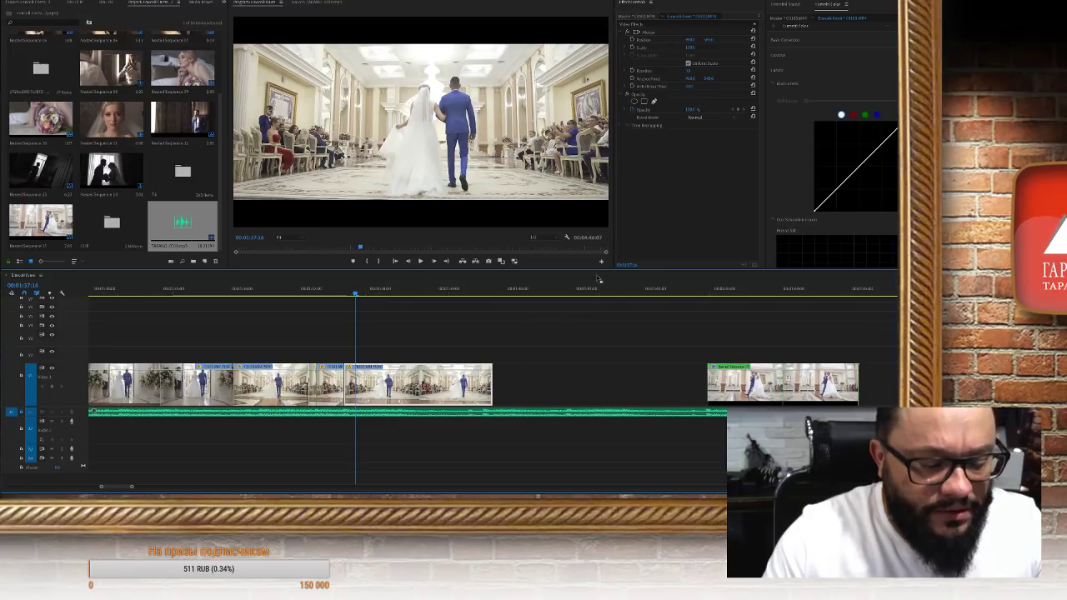
{"action": "left_click", "coordinate": [696, 46]}
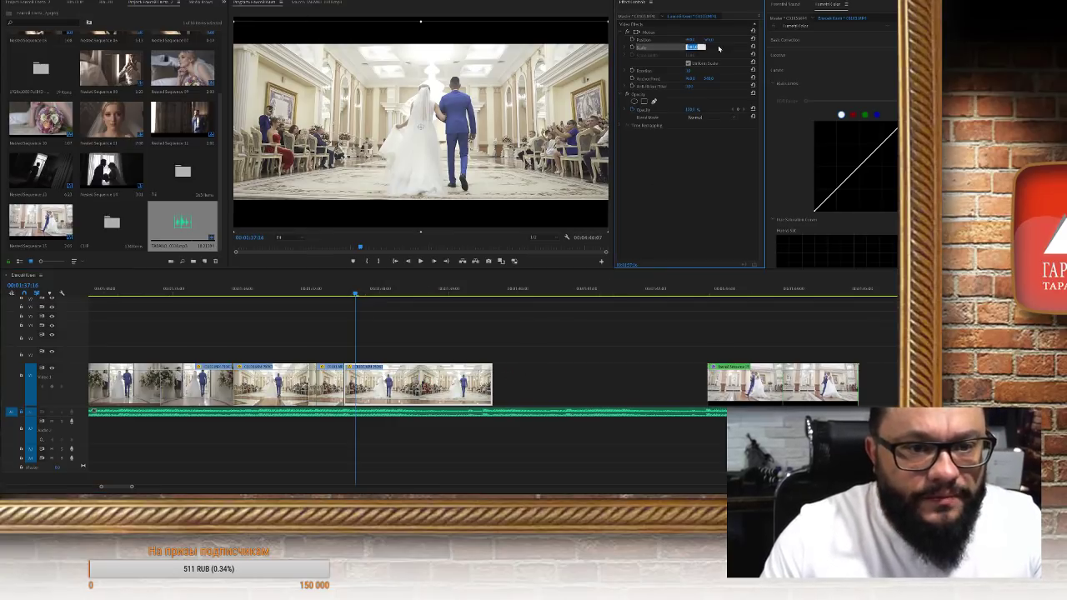
{"action": "type", "text": "150"}
{"action": "key", "text": "Return"}
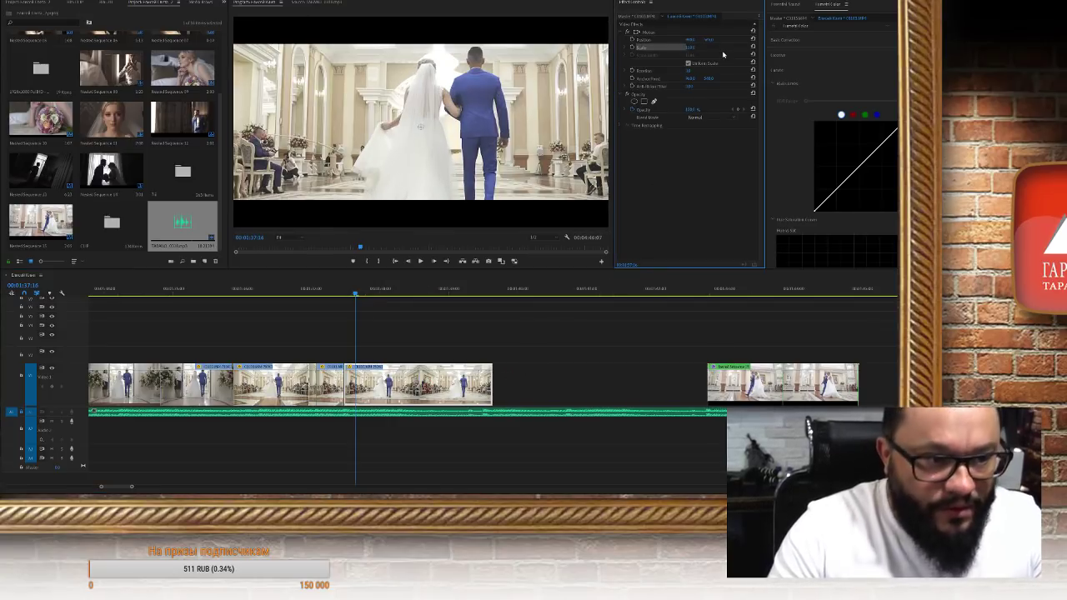
{"action": "mouse_move", "coordinate": [707, 39]}
{"action": "left_mouse_down"}
{"action": "mouse_move", "coordinate": [694, 39]}
{"action": "mouse_move", "coordinate": [713, 40]}
{"action": "left_mouse_up"}
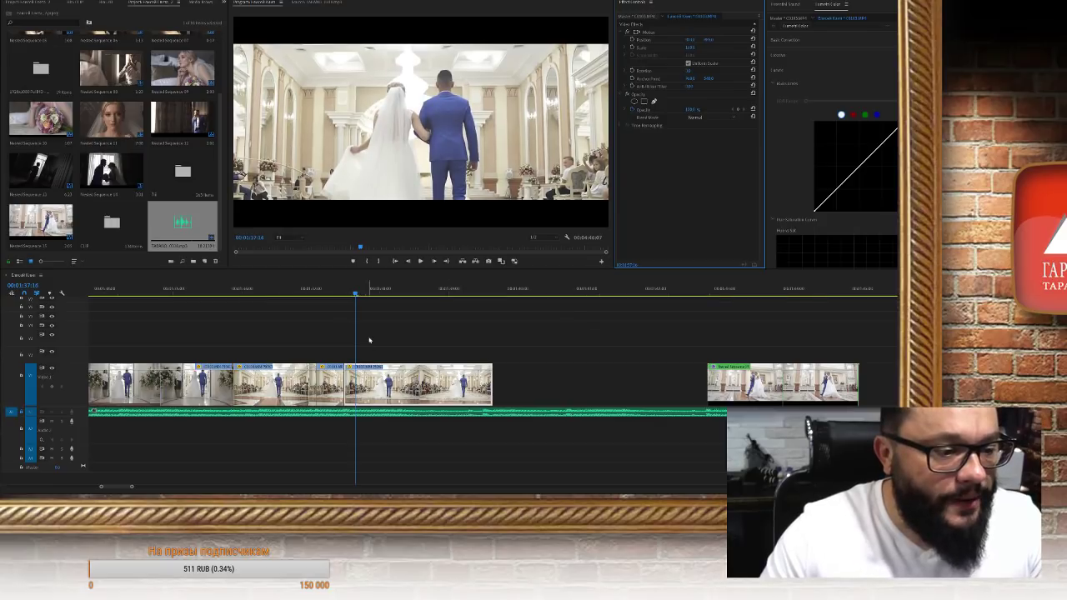
Review from the previous edit, trim the clip's end to the playhead, and move the far-right clip into the gap
{"action": "left_click", "coordinate": [288, 291]}
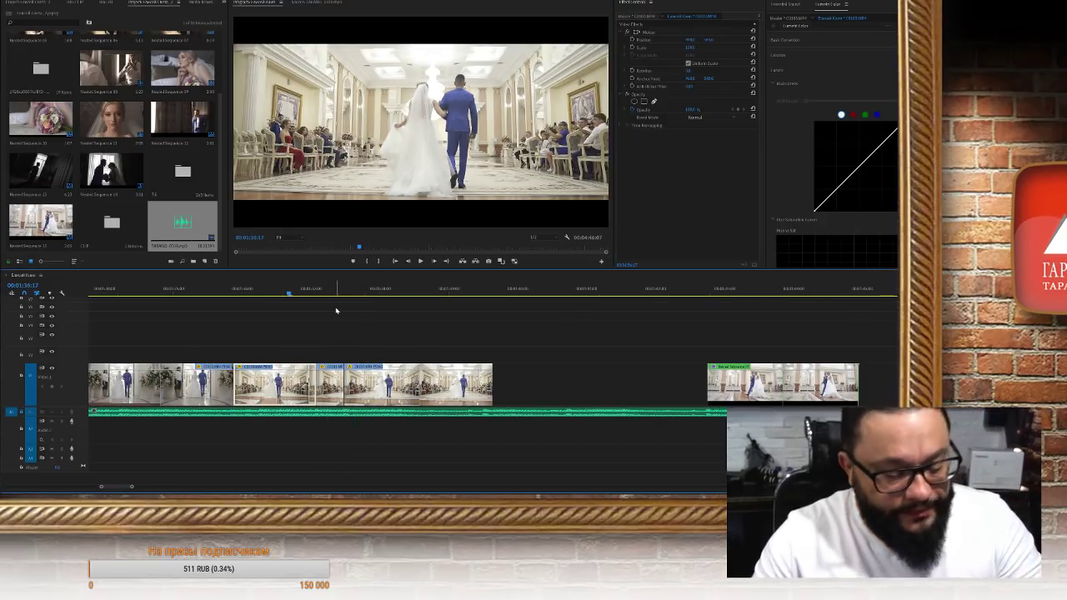
{"action": "key", "text": "Up"}
{"action": "key", "text": "space"}
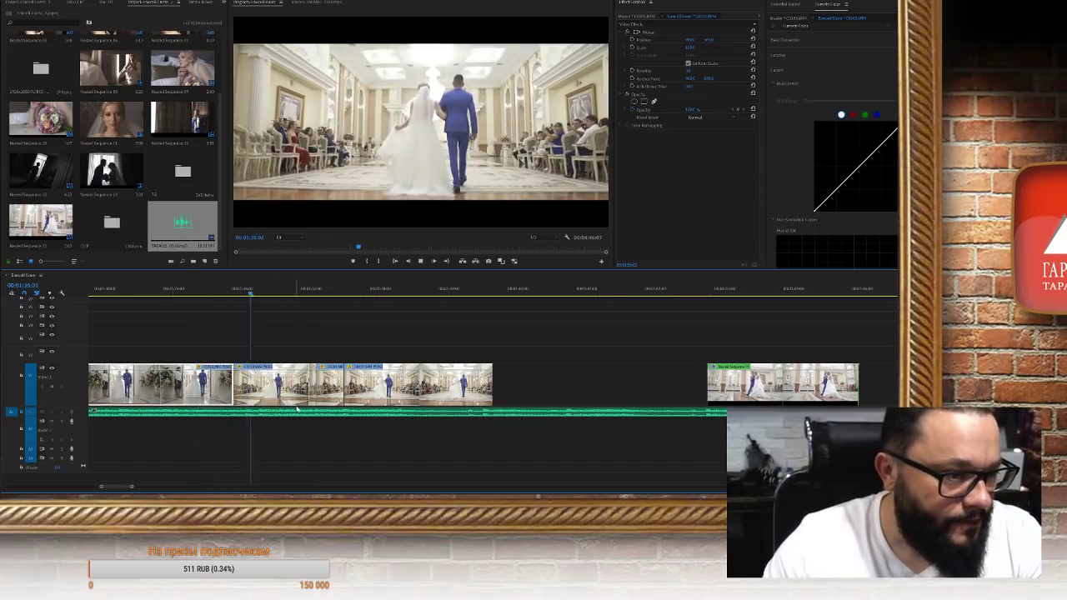
{"action": "key", "text": "space"}
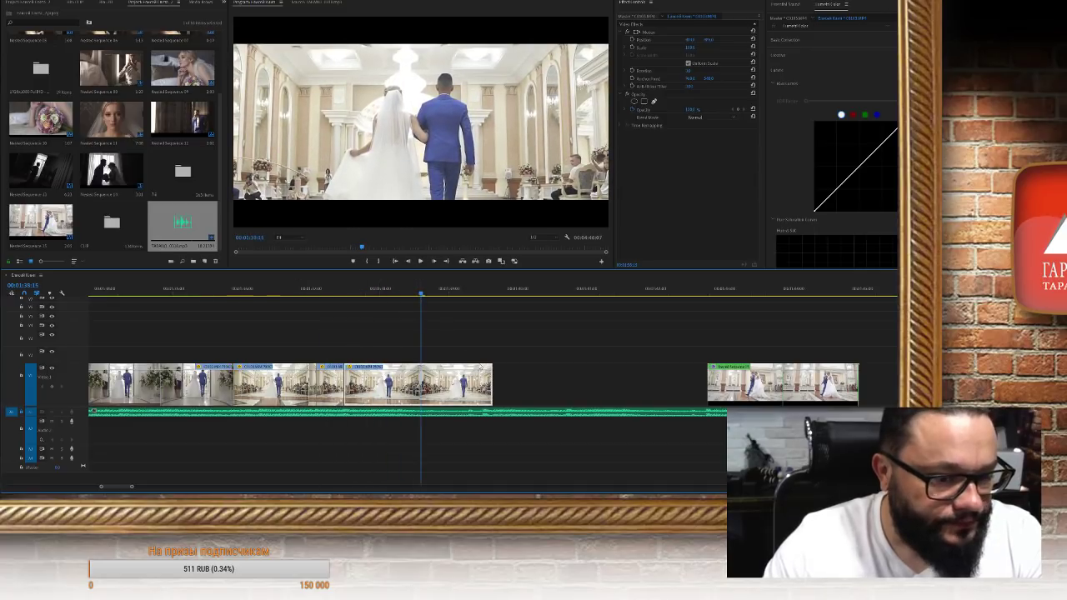
{"action": "left_click_drag", "start_coordinate": [492, 383], "coordinate": [422, 383]}
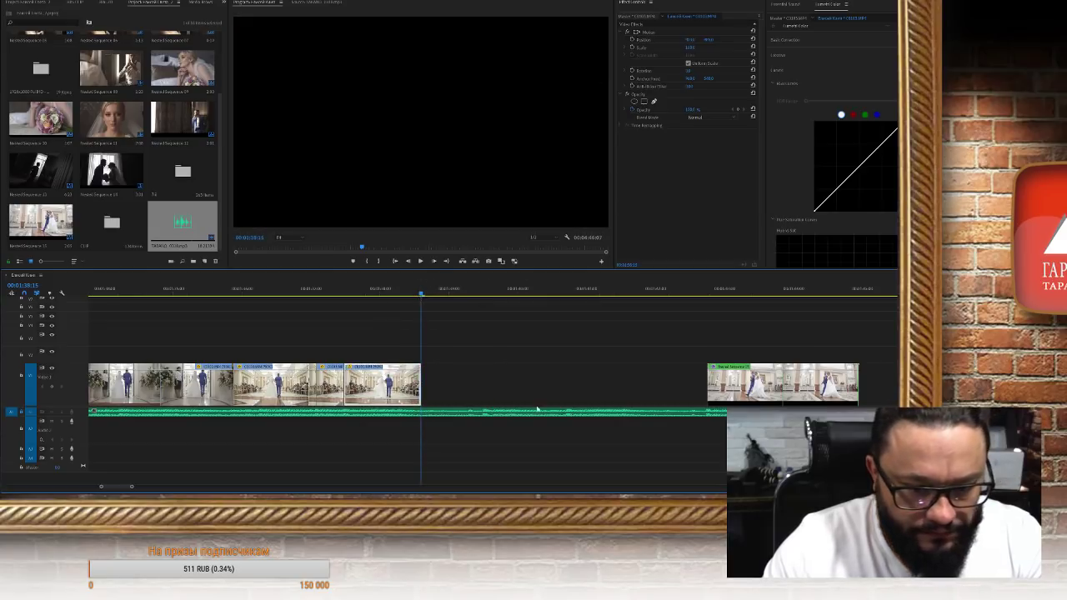
{"action": "left_click_drag", "start_coordinate": [760, 388], "coordinate": [476, 391]}
Play the join between the two clips, step back two frames, and enlarge the music track
{"action": "left_click", "coordinate": [396, 292]}
{"action": "key", "text": "space"}
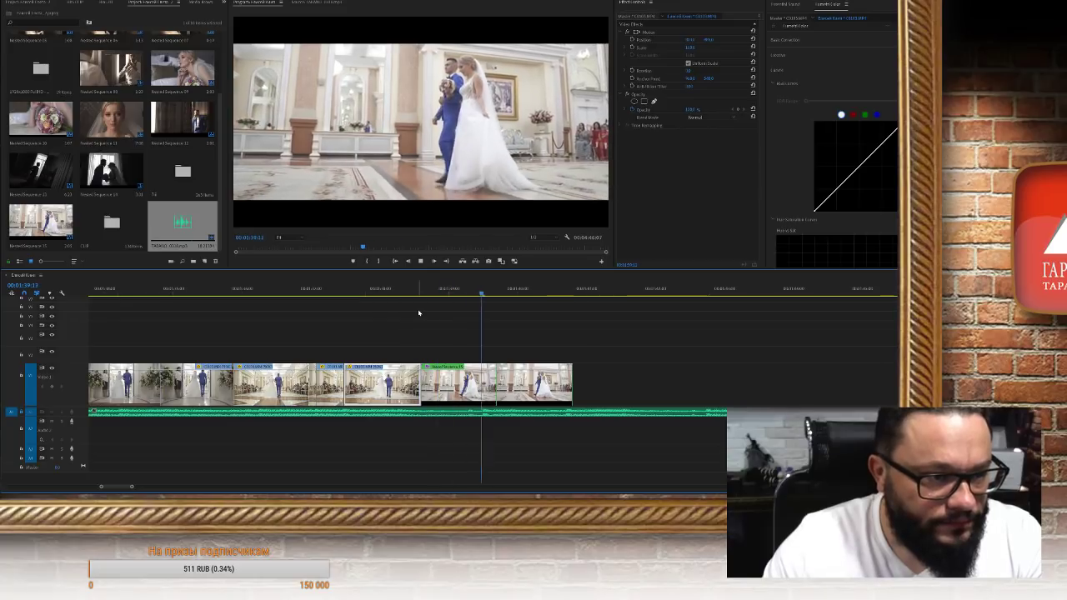
{"action": "left_click", "coordinate": [565, 384]}
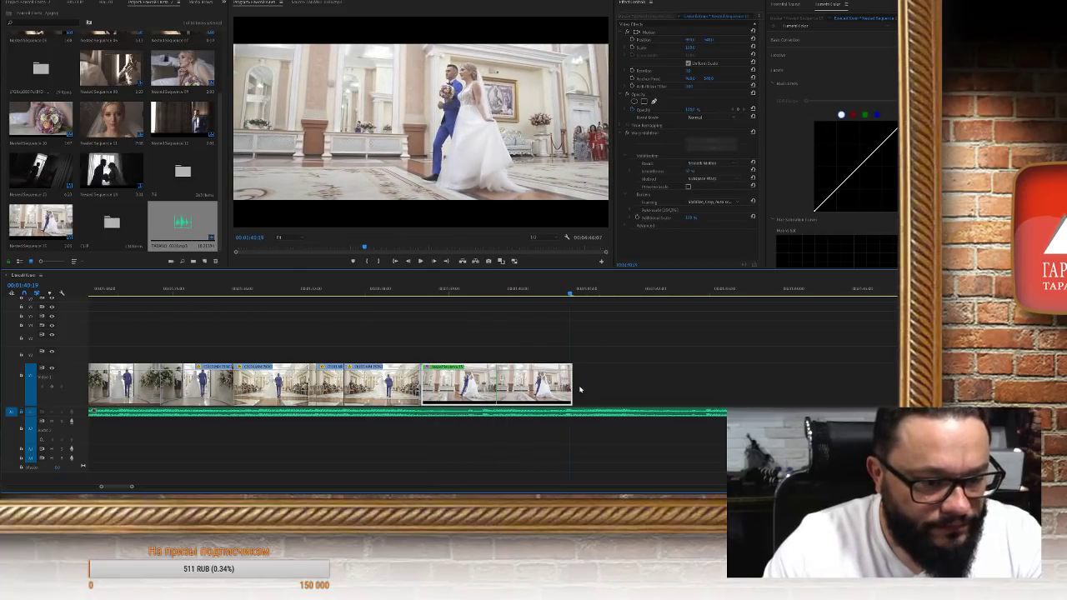
{"action": "key", "text": "Left"}
{"action": "key", "text": "Left"}
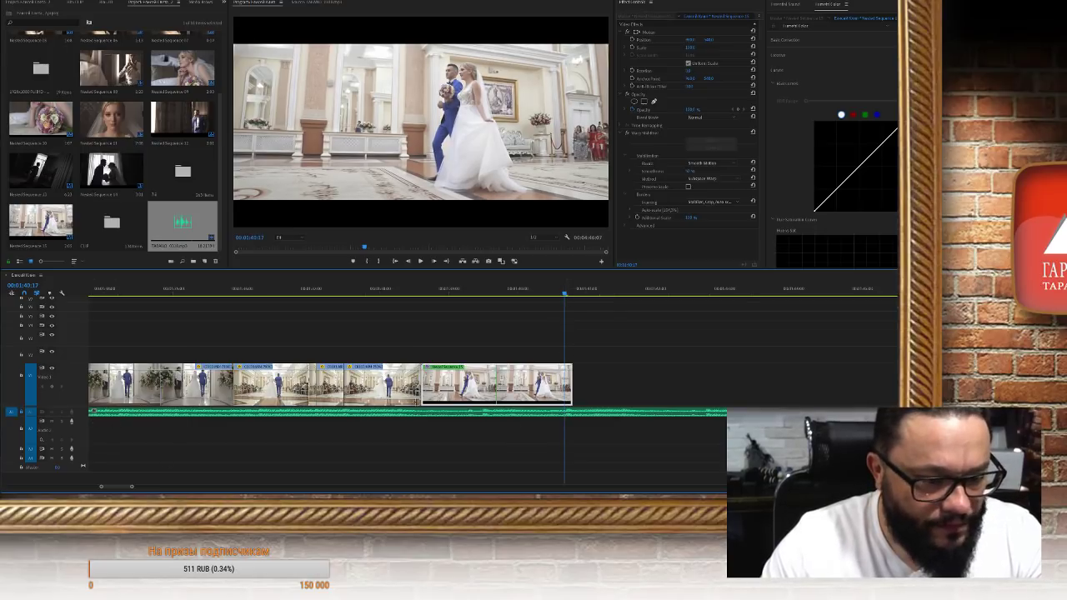
{"action": "double_click", "coordinate": [78, 416]}
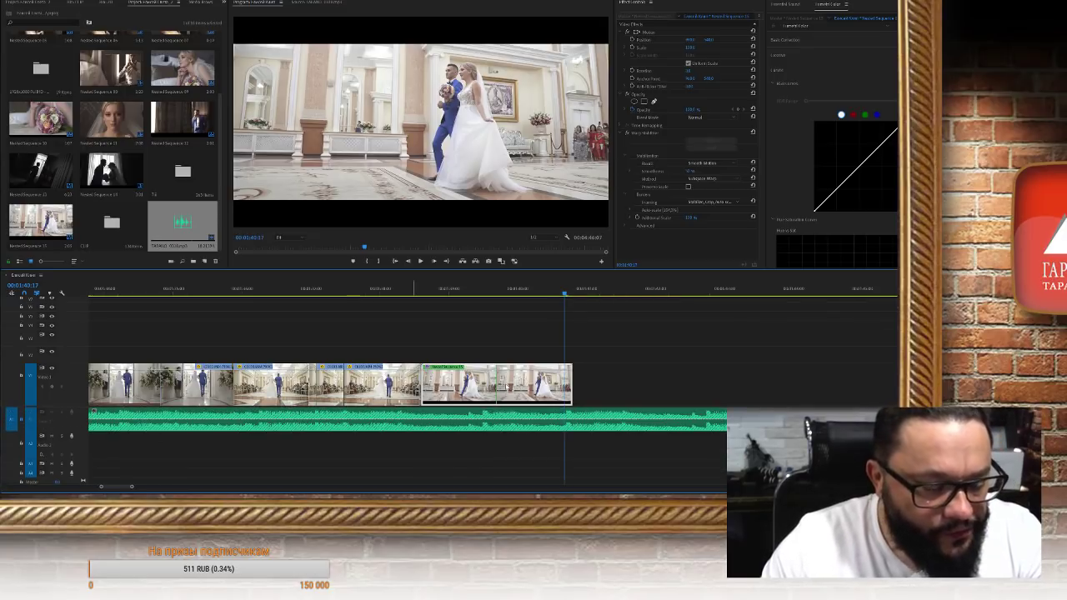
Move the last clip further right, speed it to 200%, and trim its start
{"action": "left_click_drag", "start_coordinate": [507, 387], "coordinate": [699, 392]}
{"action": "key", "text": "ctrl+r"}
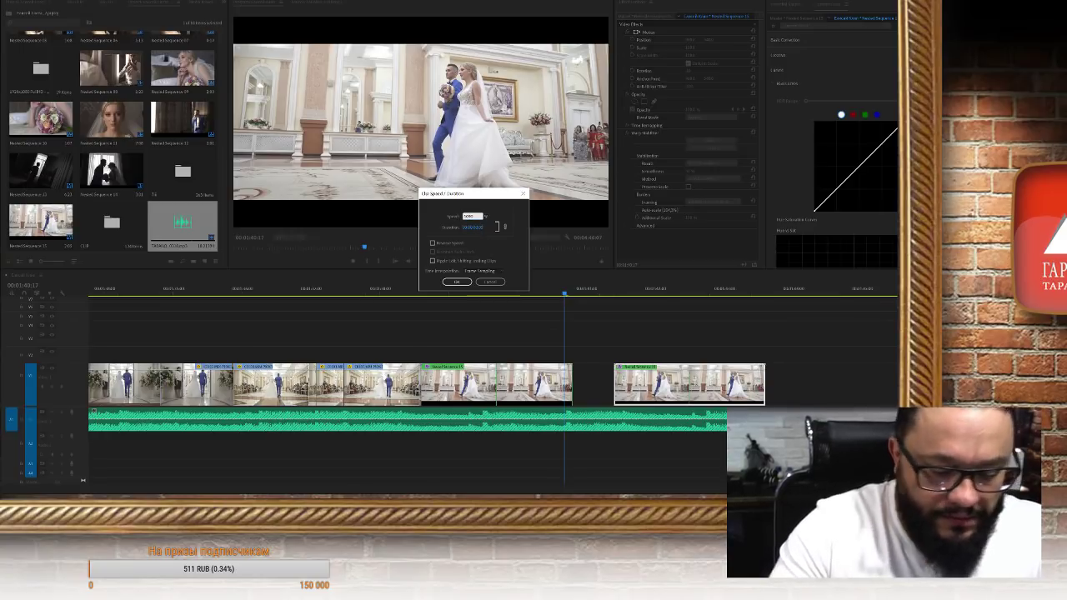
{"action": "type", "text": "200"}
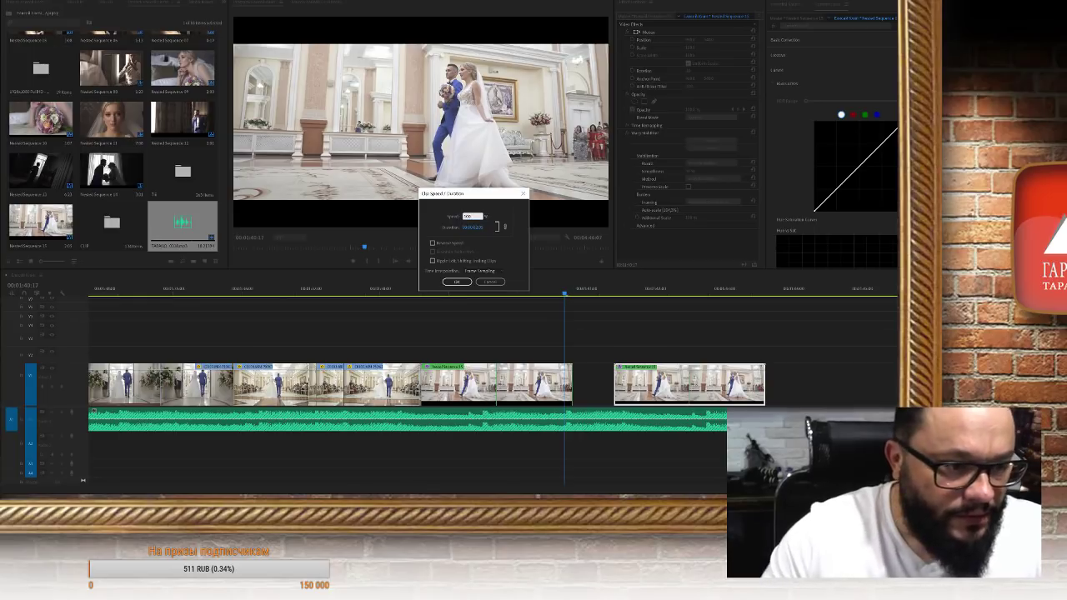
{"action": "left_click", "coordinate": [457, 282]}
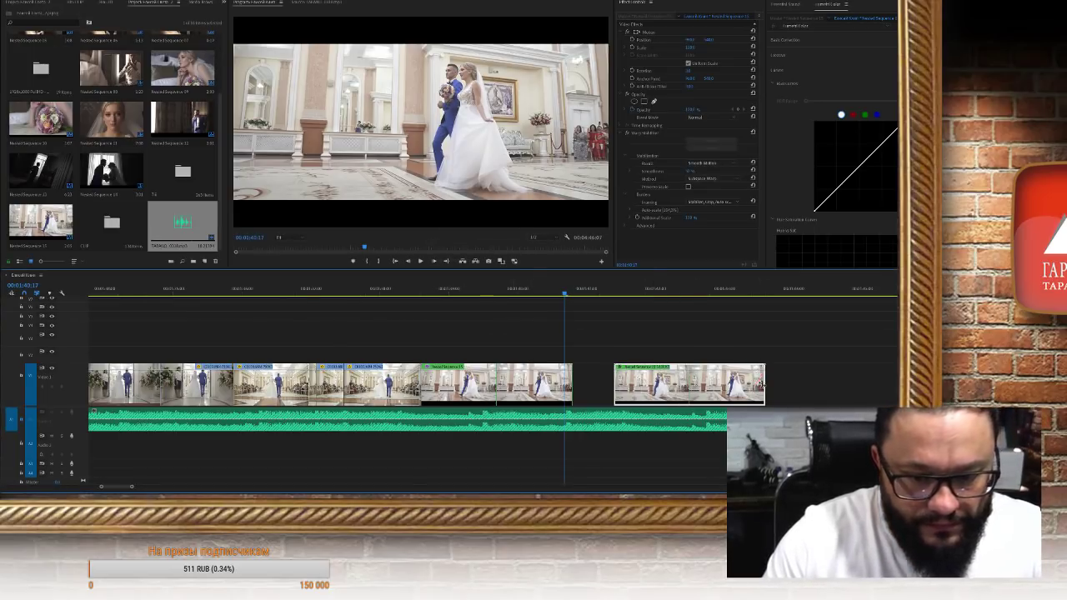
{"action": "left_click", "coordinate": [618, 397]}
{"action": "left_click_drag", "start_coordinate": [619, 397], "coordinate": [582, 394]}
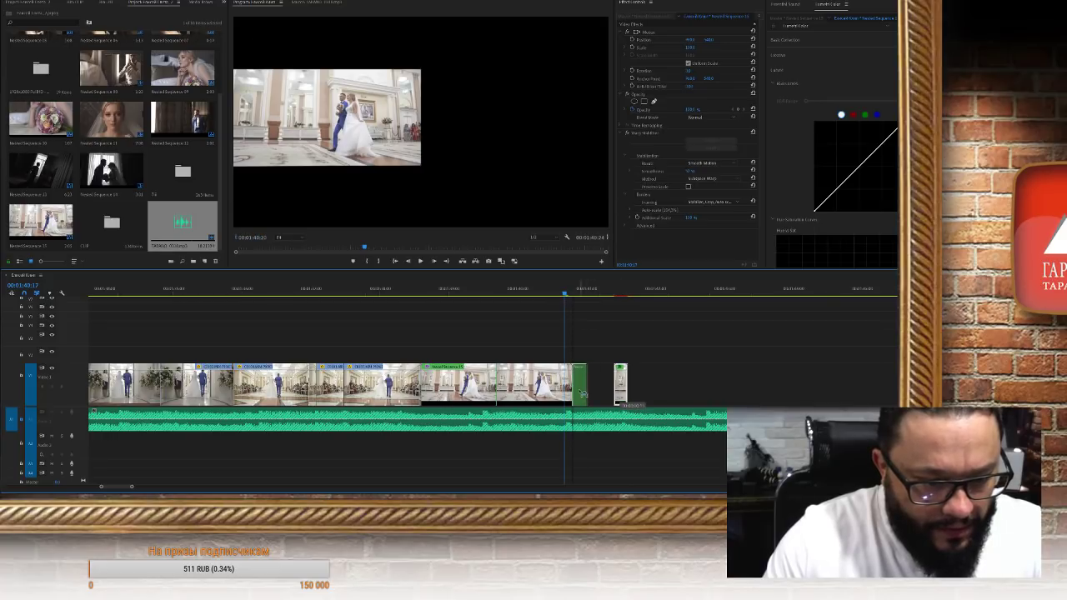
Trim the sped-up clip's edge three frames and play back from before the join
{"action": "left_click_drag", "start_coordinate": [580, 394], "coordinate": [586, 394]}
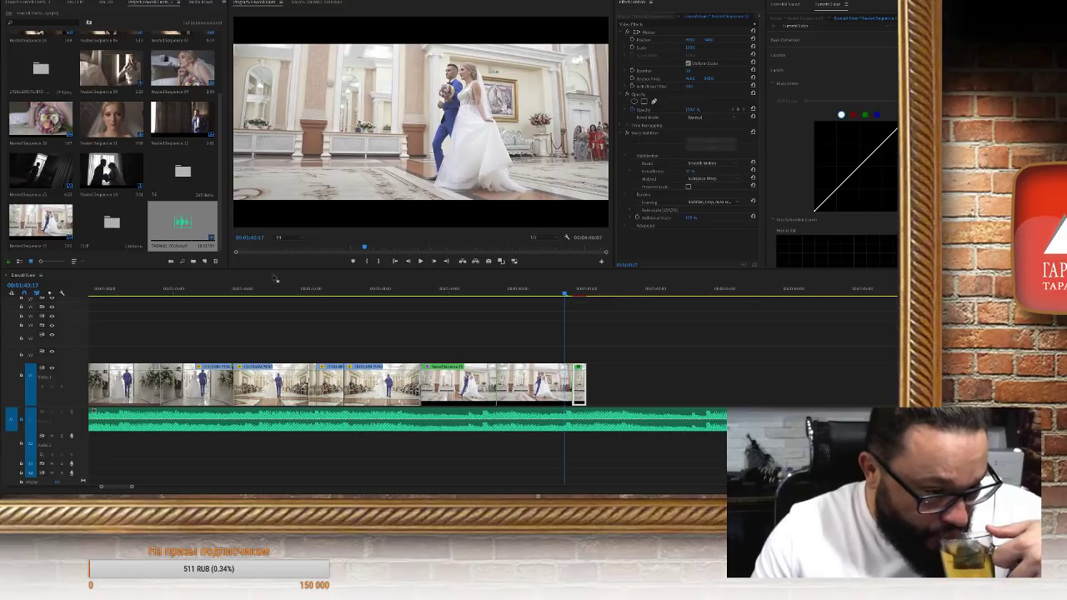
{"action": "left_click", "coordinate": [339, 292]}
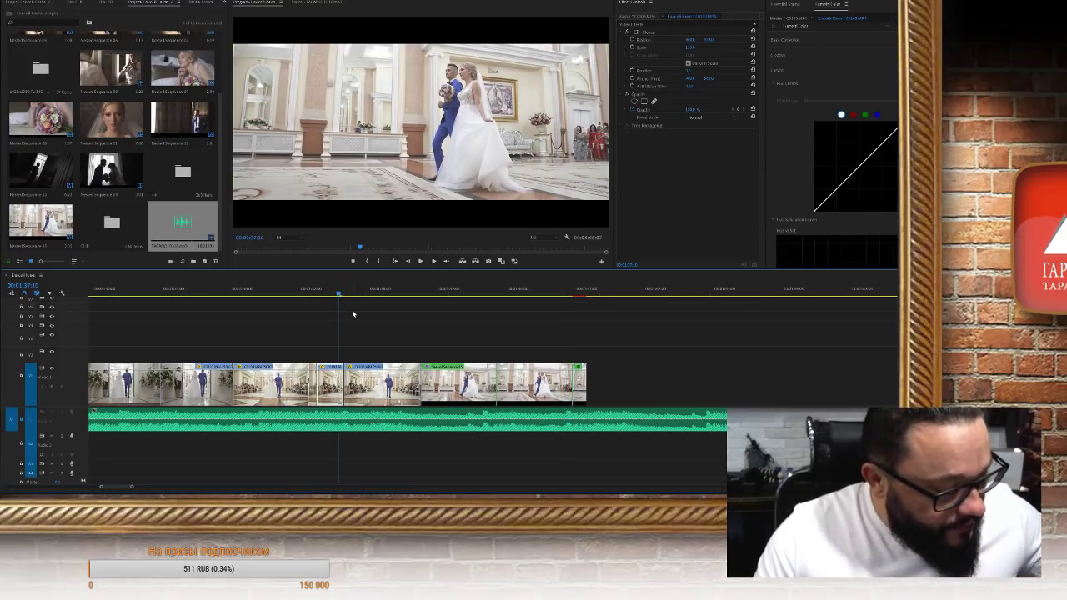
{"action": "key", "text": "space"}
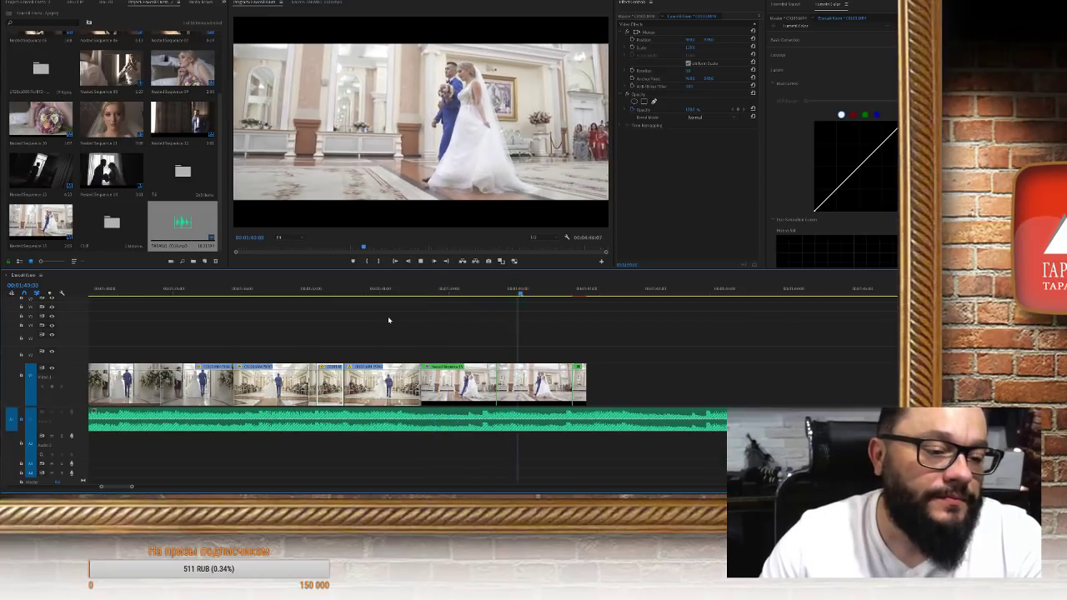
Select the Warp Stabilizer effect on the last clip and replay the end of the sequence
{"action": "mouse_move", "coordinate": [586, 290]}
{"action": "left_mouse_down"}
{"action": "mouse_move", "coordinate": [565, 290]}
{"action": "mouse_move", "coordinate": [578, 292]}
{"action": "left_mouse_up"}
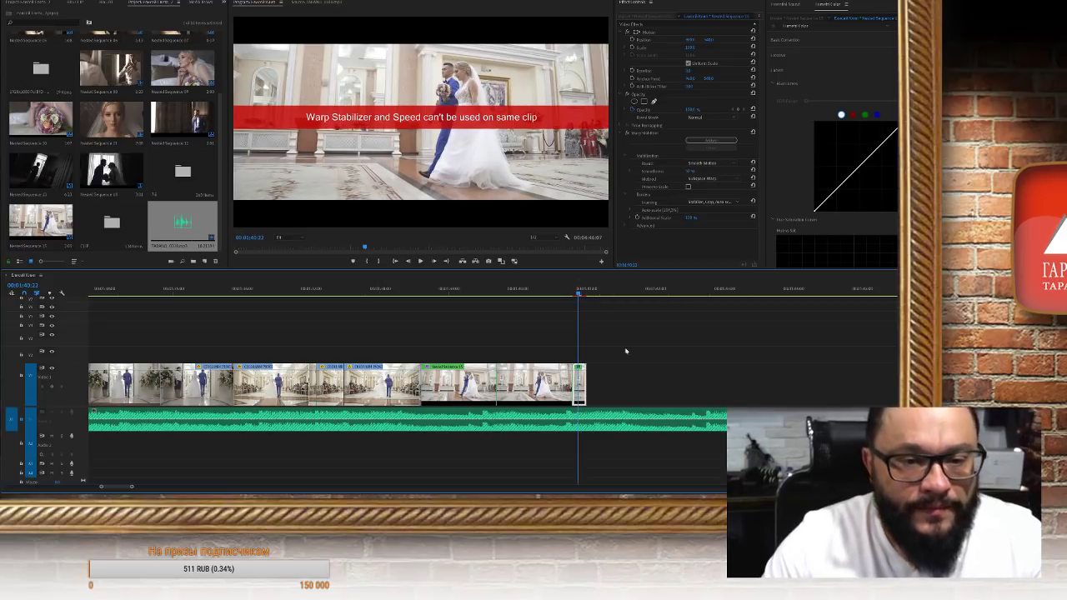
{"action": "left_click", "coordinate": [652, 138]}
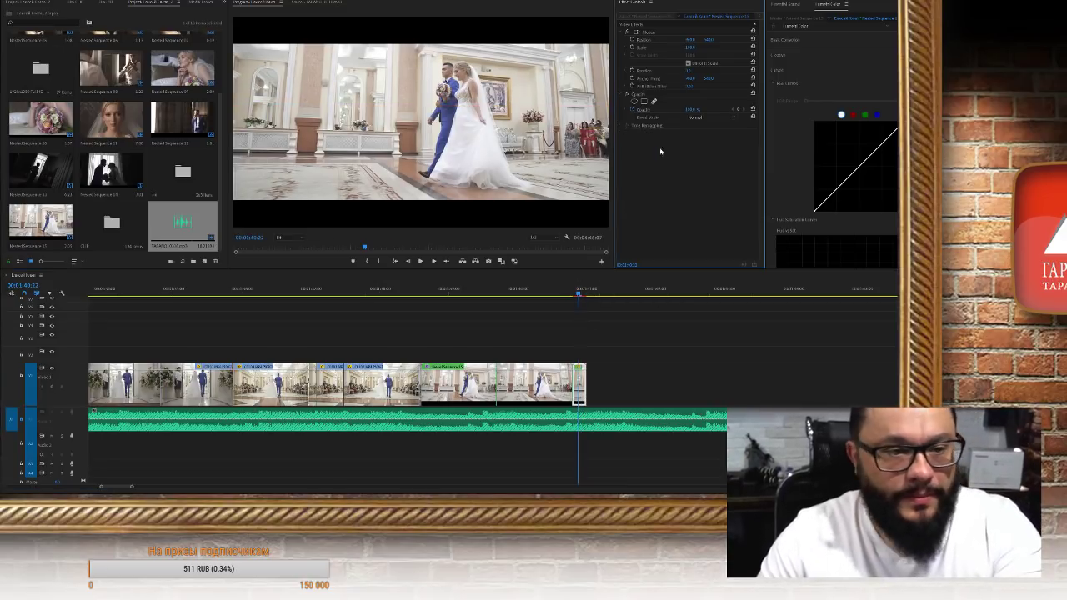
{"action": "left_click", "coordinate": [540, 291]}
{"action": "key", "text": "space"}
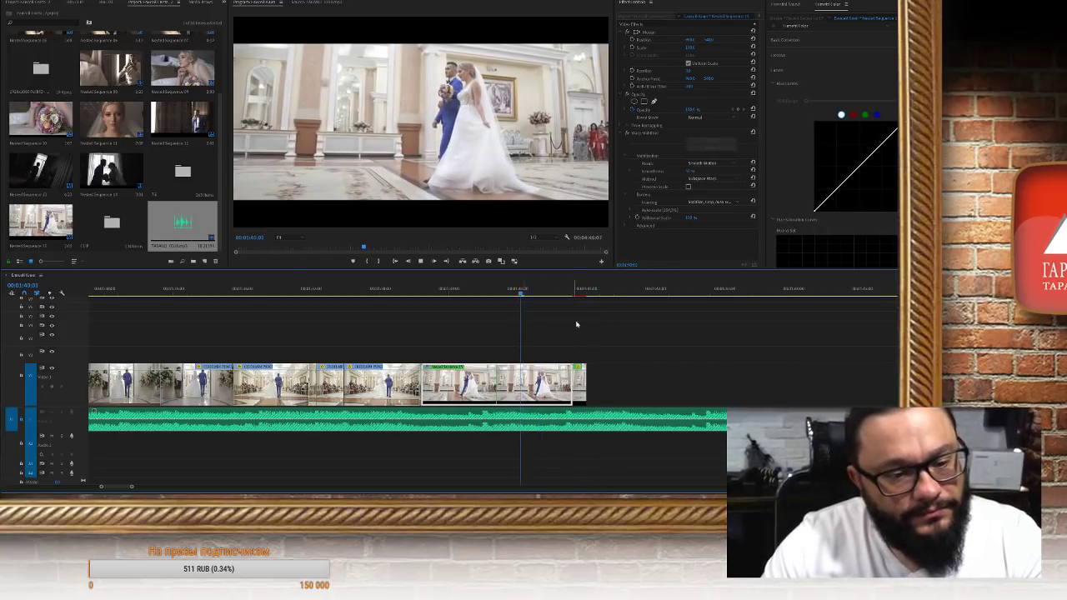
{"action": "scroll", "coordinate": [623, 374], "scroll_direction": "down", "scroll_amount": 5}
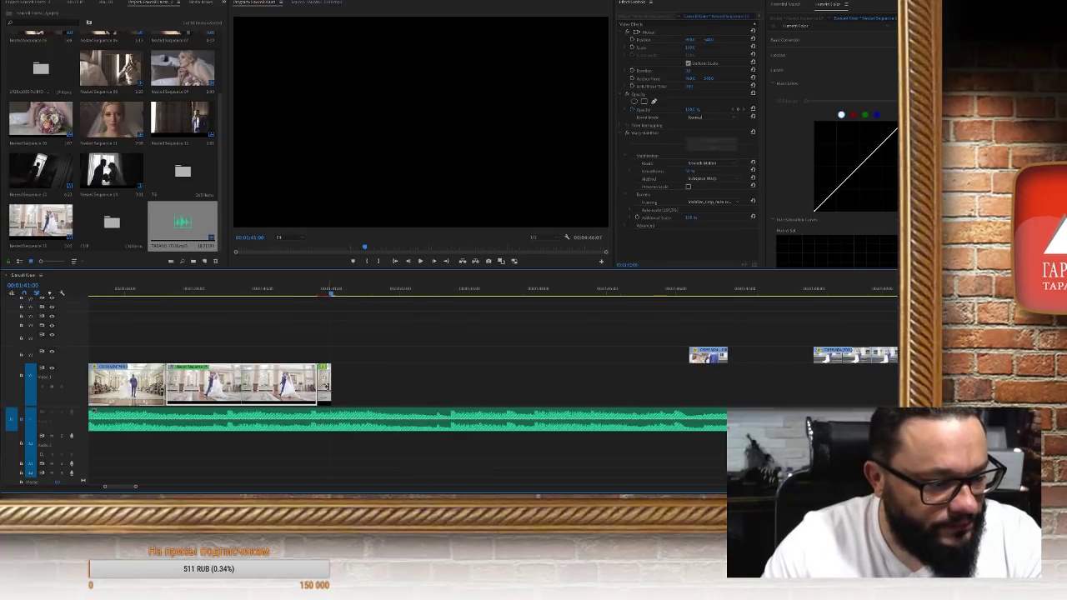
Trim the clip's end to the playhead, replay from 00:01:40:24, and zoom in on the clip ends
{"action": "left_click_drag", "start_coordinate": [361, 384], "coordinate": [505, 383]}
{"action": "left_click", "coordinate": [330, 293]}
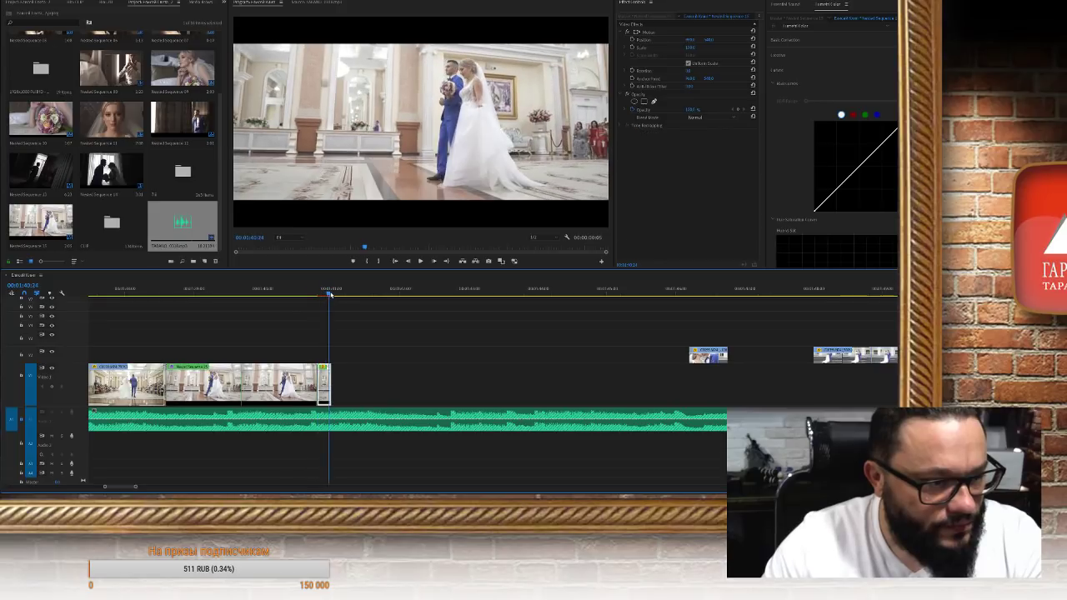
{"action": "key", "text": "shift+k"}
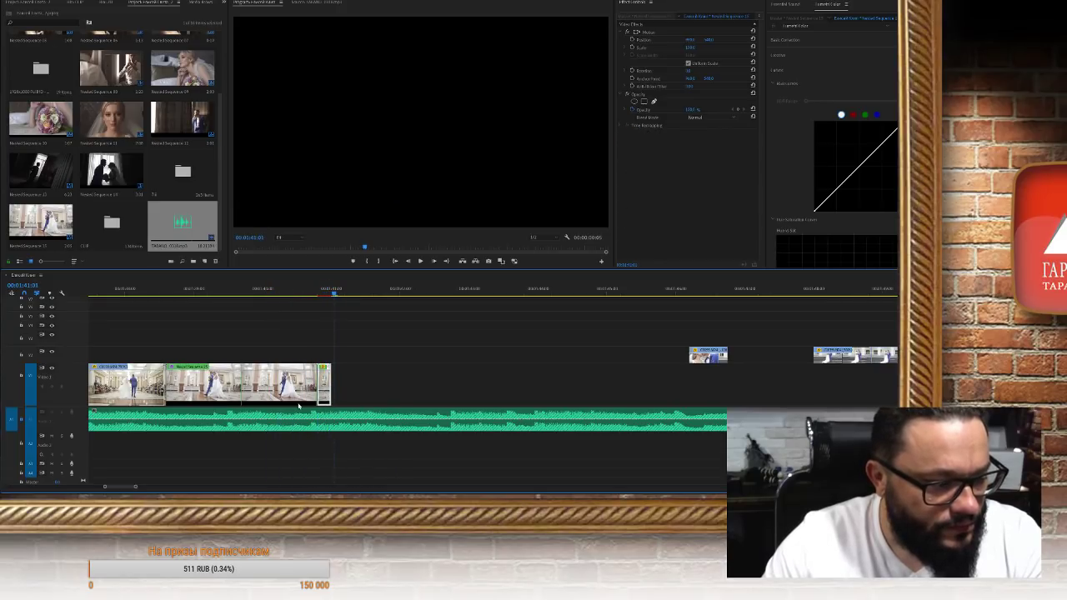
{"action": "key", "text": "="}
{"action": "key", "text": "minus"}
{"action": "key", "text": "="}
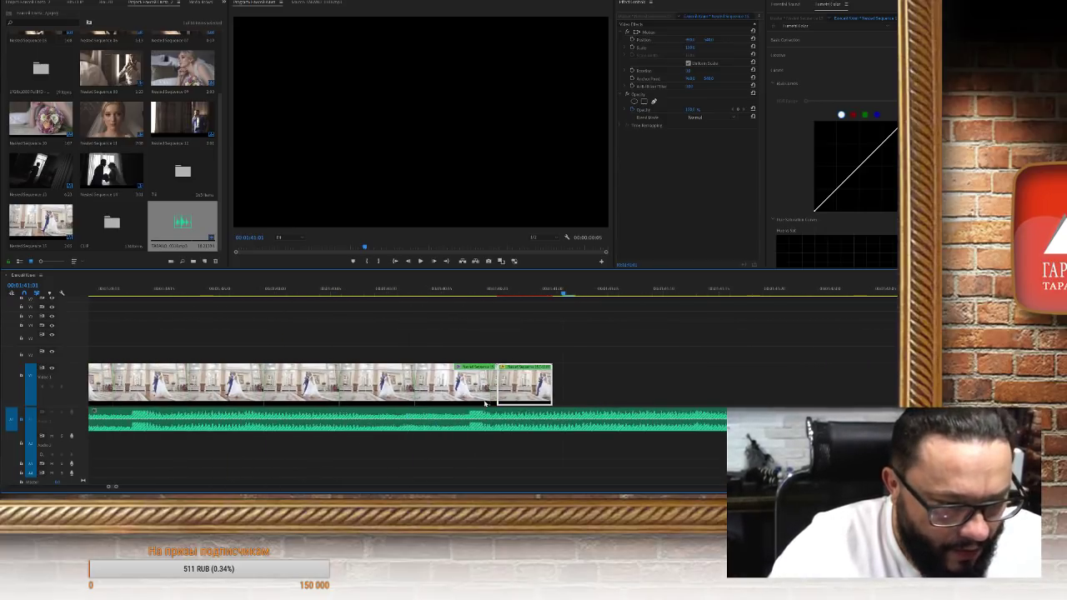
Delete the short leftover clip, trim the last clip's end shorter, and play back the section
{"action": "left_click", "coordinate": [472, 386]}
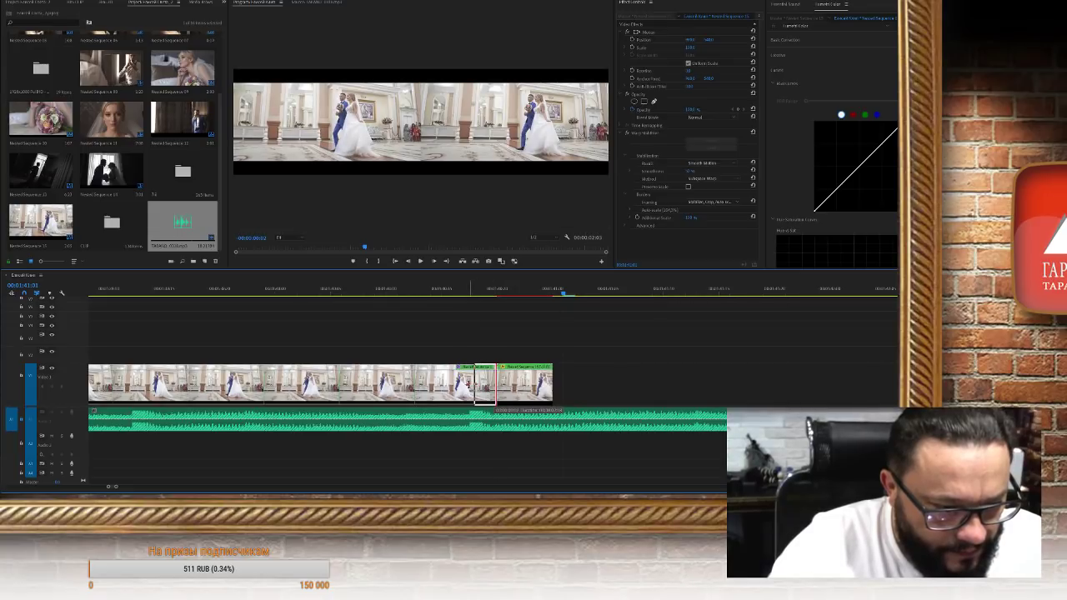
{"action": "key", "text": "Delete"}
{"action": "left_click_drag", "start_coordinate": [472, 393], "coordinate": [496, 390]}
{"action": "left_click", "coordinate": [427, 292]}
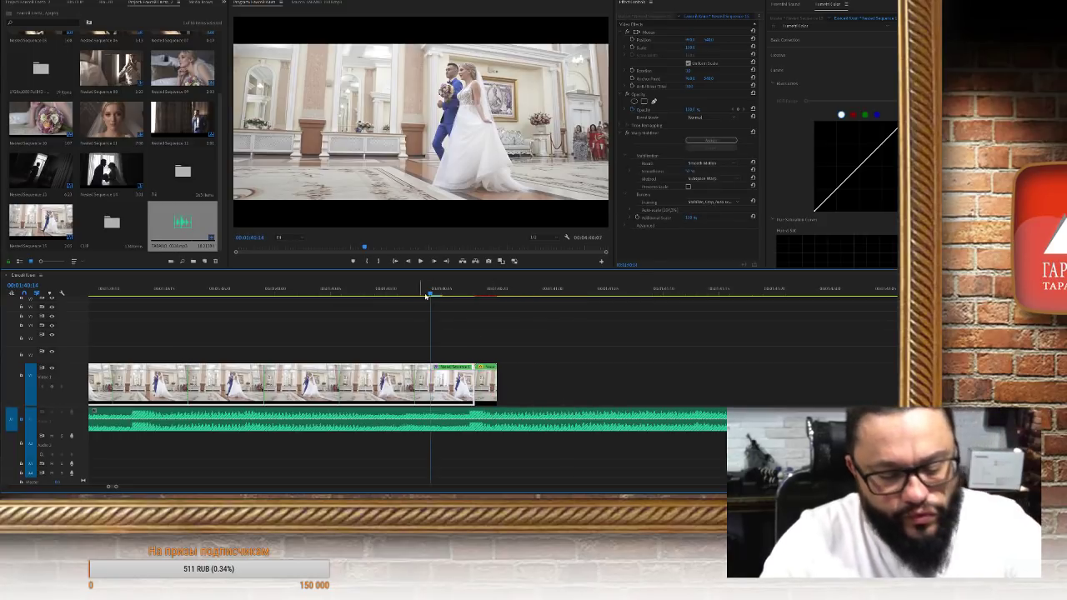
{"action": "left_click", "coordinate": [298, 291]}
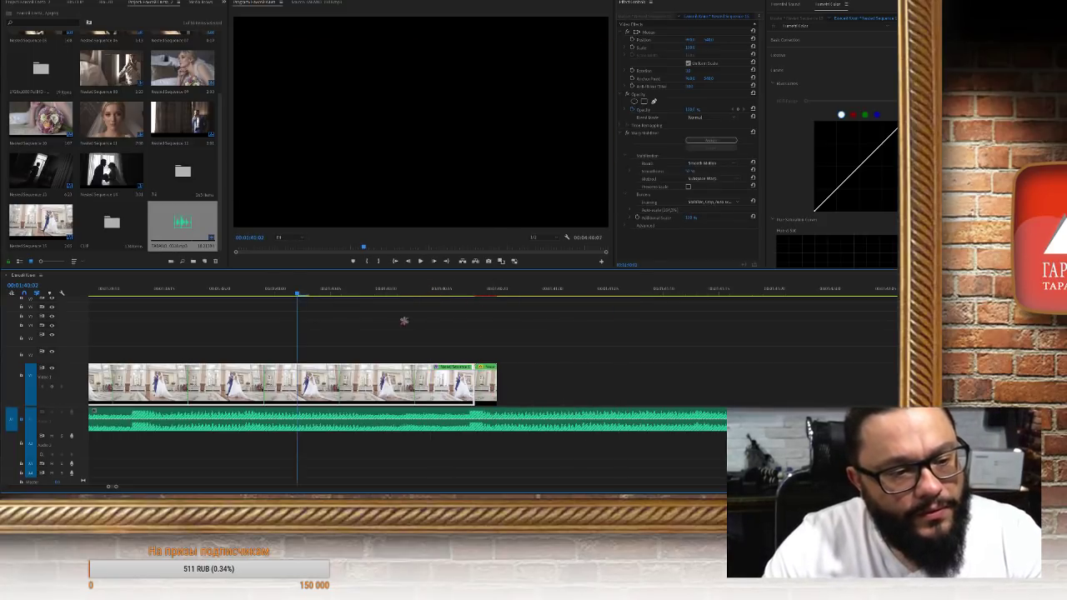
{"action": "key", "text": "space"}
{"action": "key", "text": "space"}
Drag the next ceremony clip left so it sits after the sequence end
{"action": "scroll", "coordinate": [528, 395], "scroll_direction": "up", "scroll_amount": 3}
{"action": "scroll", "coordinate": [602, 439], "scroll_direction": "down", "scroll_amount": 5}
{"action": "scroll", "coordinate": [586, 448], "scroll_direction": "down", "scroll_amount": 1}
{"action": "scroll", "coordinate": [560, 392], "scroll_direction": "down", "scroll_amount": 3}
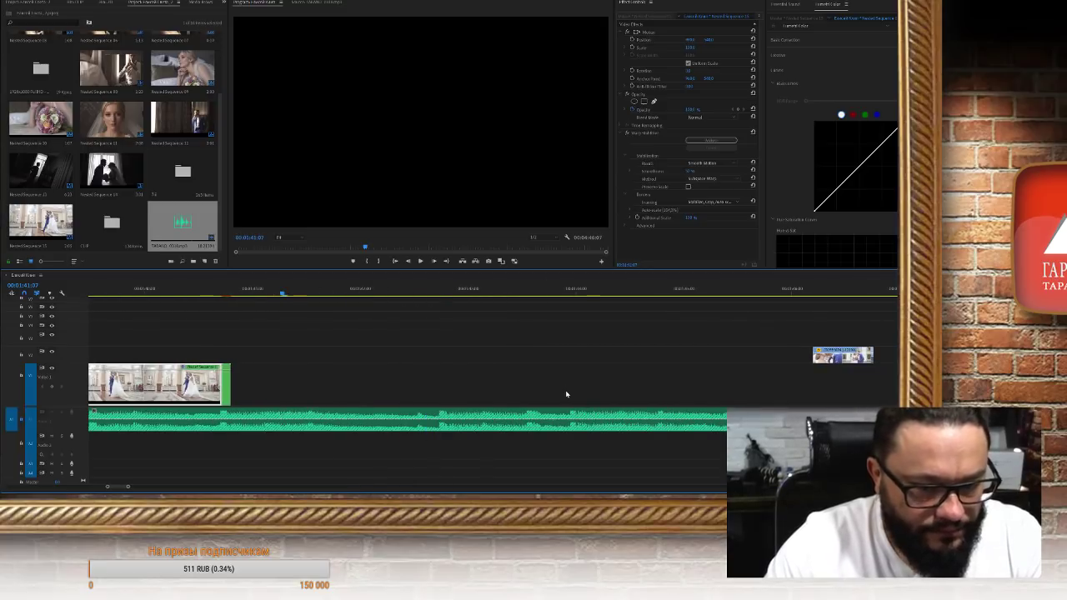
{"action": "scroll", "coordinate": [607, 400], "scroll_direction": "down", "scroll_amount": 4}
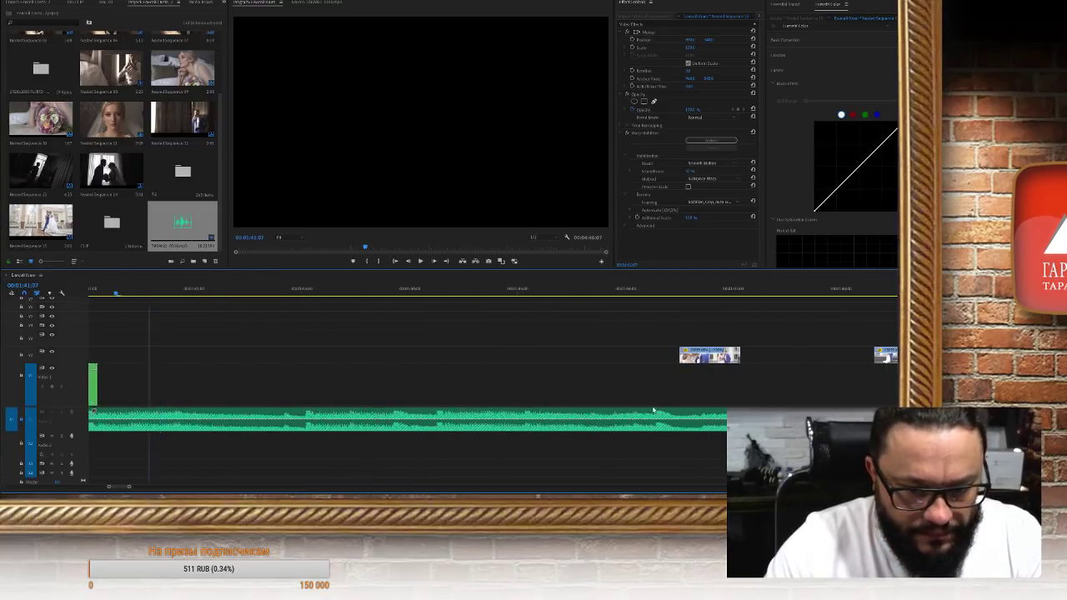
{"action": "scroll", "coordinate": [650, 417], "scroll_direction": "down", "scroll_amount": 7}
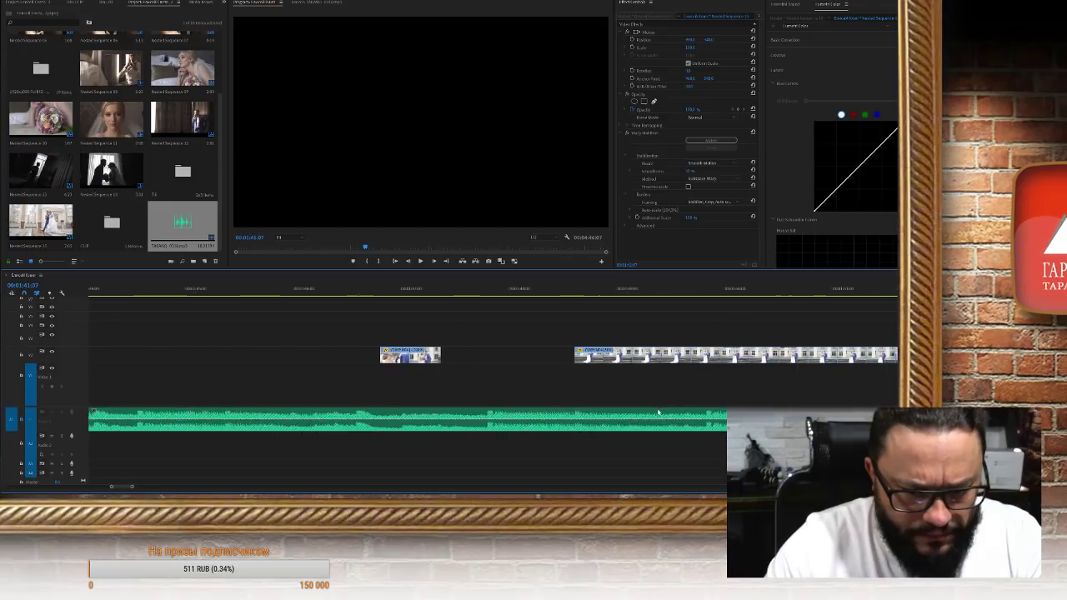
{"action": "scroll", "coordinate": [613, 425], "scroll_direction": "up", "scroll_amount": 10}
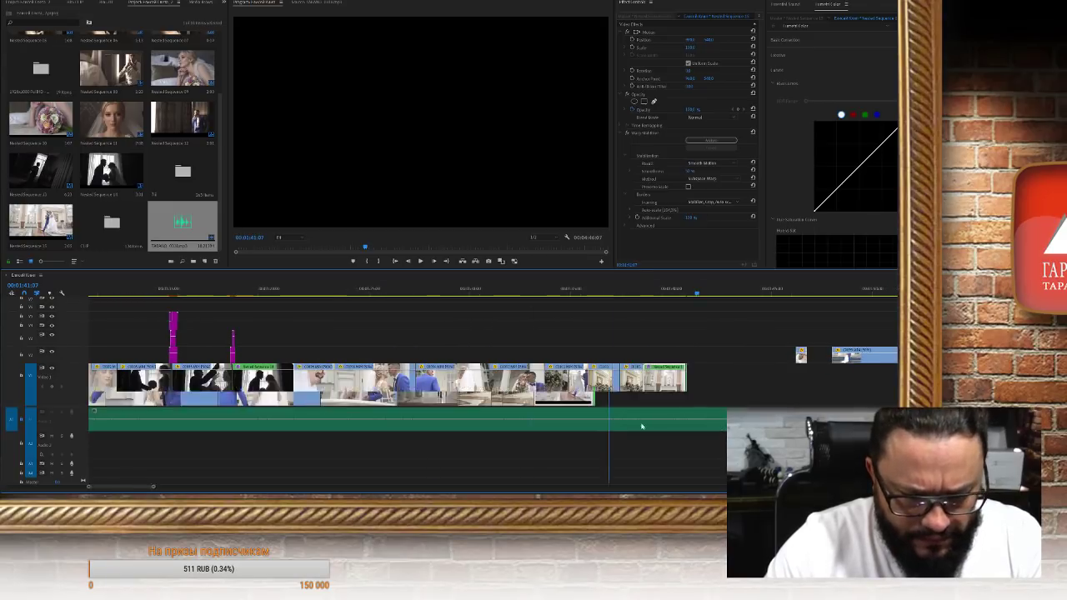
{"action": "left_click_drag", "start_coordinate": [752, 382], "coordinate": [530, 380]}
{"action": "scroll", "coordinate": [394, 412], "scroll_direction": "up", "scroll_amount": 3}
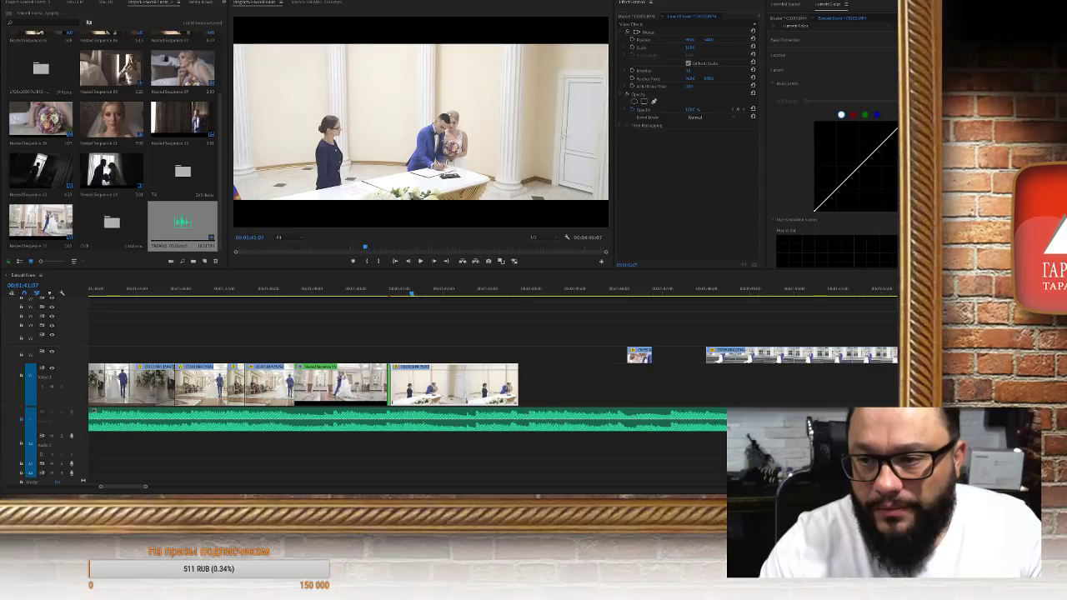
Drop the glitch overlay stack and its sound effect onto the cut into the signing clip, then deselect
{"action": "left_click_drag", "start_coordinate": [182, 224], "coordinate": [399, 357]}
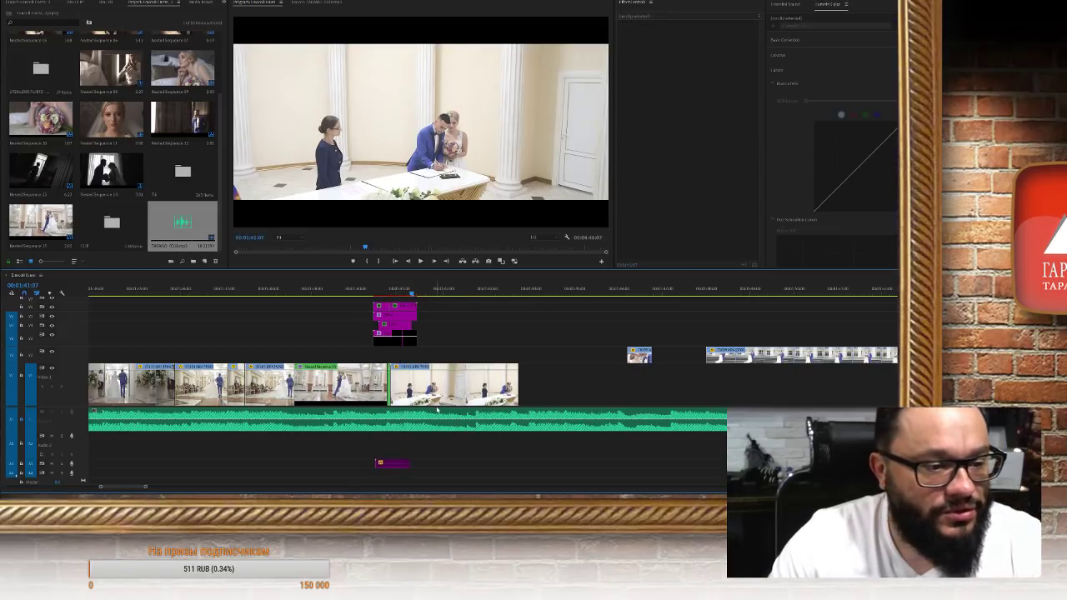
{"action": "scroll", "coordinate": [437, 409], "scroll_direction": "up", "scroll_amount": 4}
{"action": "left_click", "coordinate": [510, 342]}
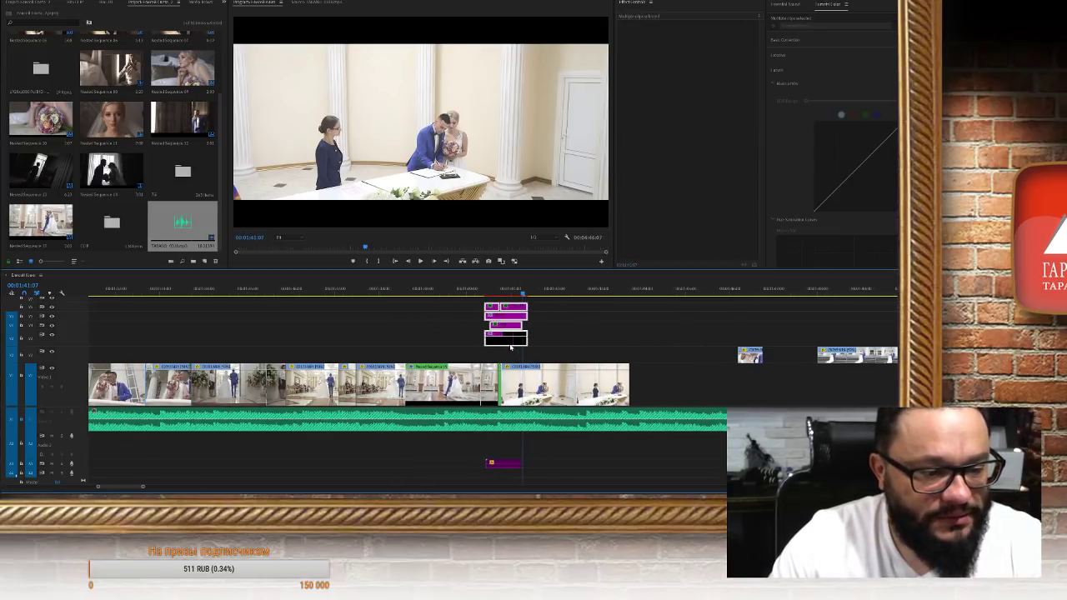
{"action": "left_click_drag", "start_coordinate": [510, 355], "coordinate": [503, 451]}
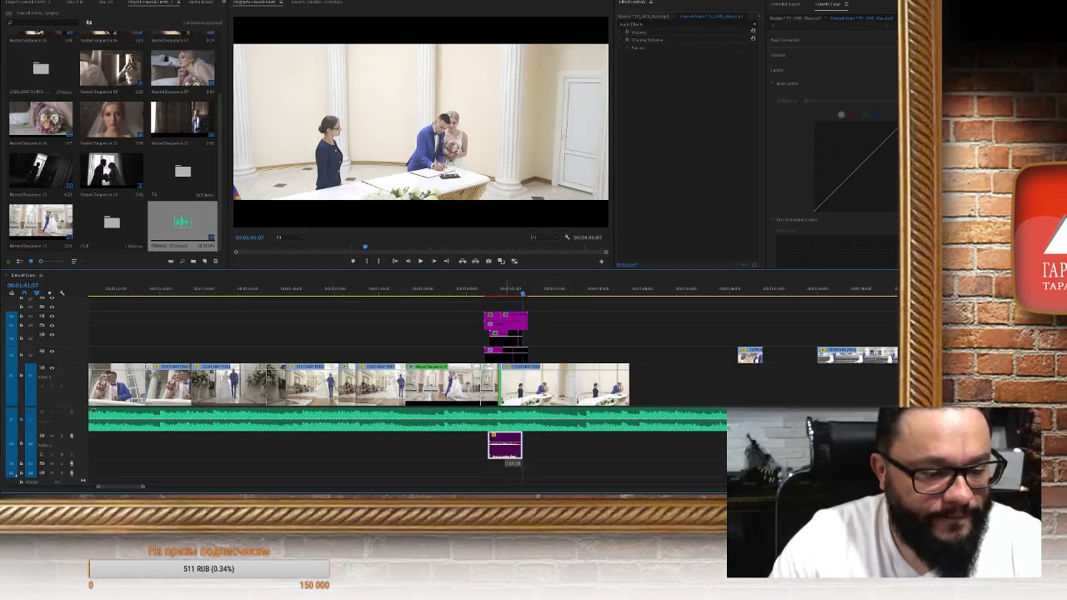
{"action": "left_click", "coordinate": [580, 446]}
{"action": "key", "text": "d"}
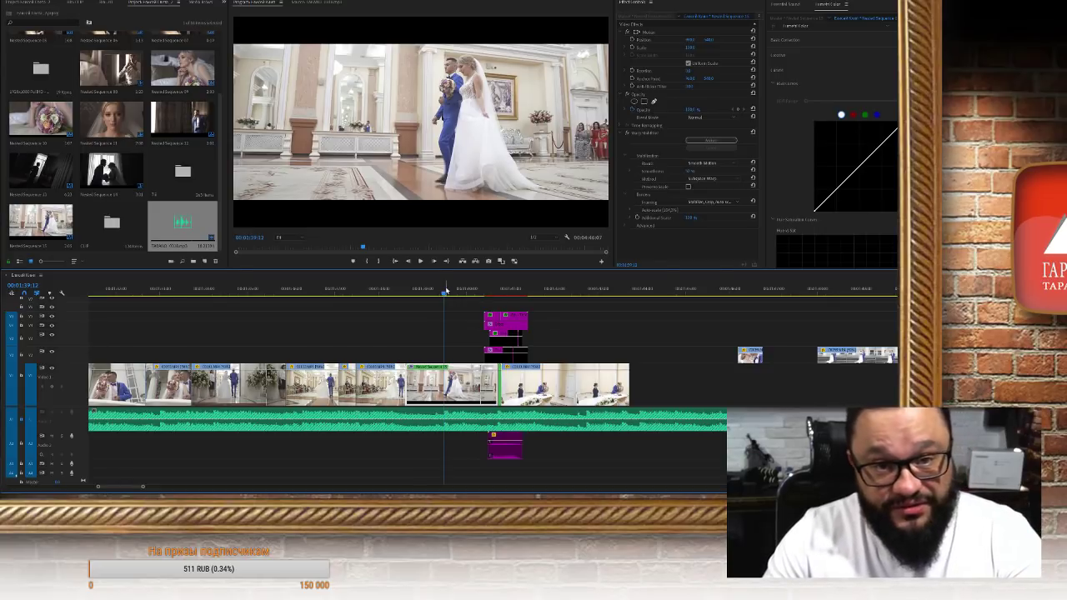
{"action": "scroll", "coordinate": [566, 357], "scroll_direction": "up", "scroll_amount": 2}
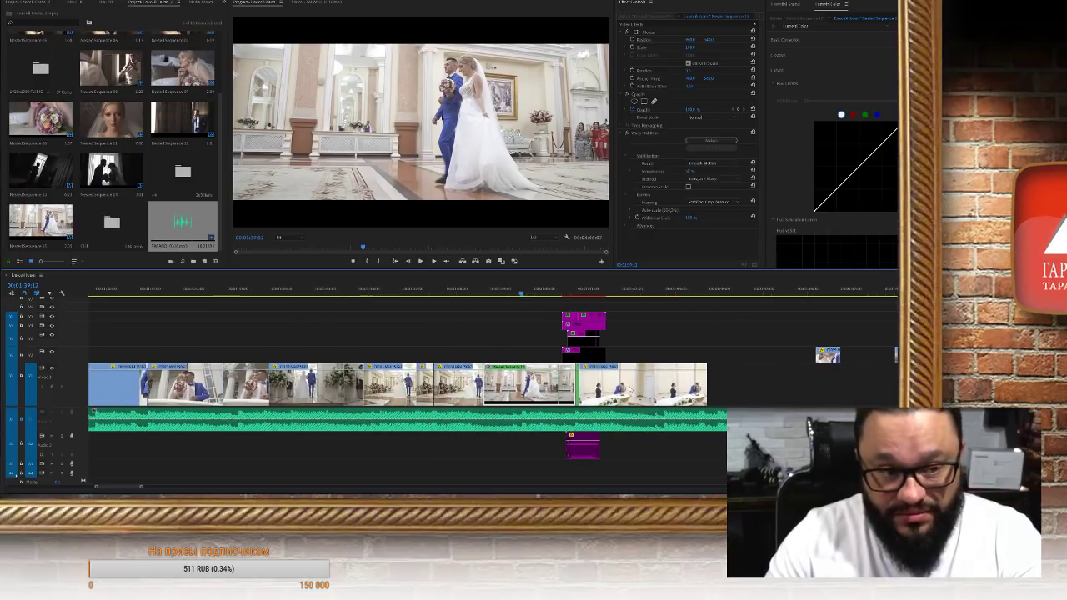
{"action": "scroll", "coordinate": [639, 409], "scroll_direction": "down", "scroll_amount": 6}
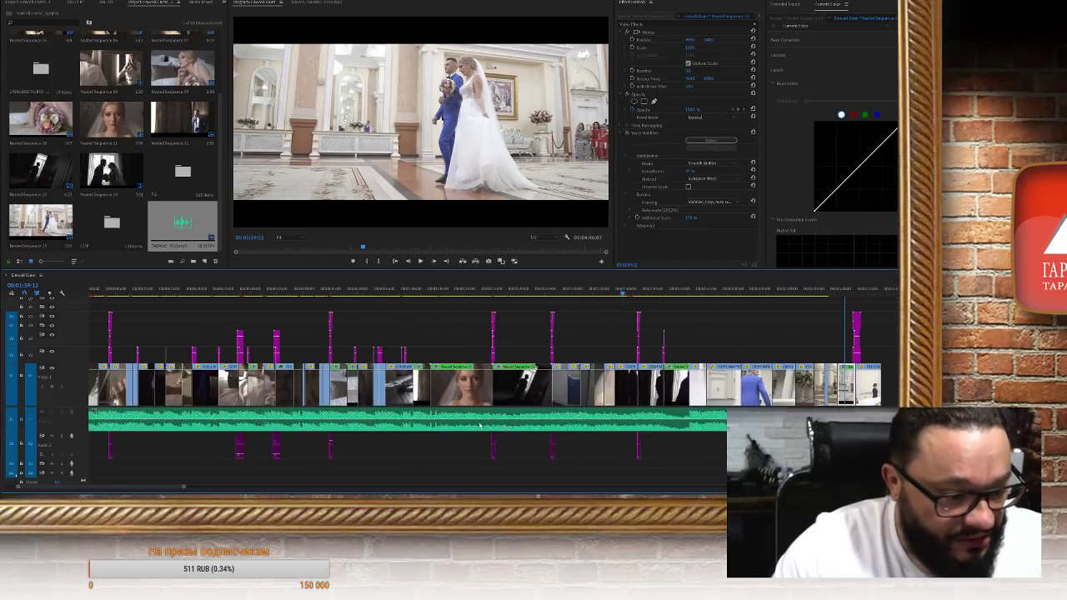
{"action": "scroll", "coordinate": [264, 421], "scroll_direction": "up", "scroll_amount": 8}
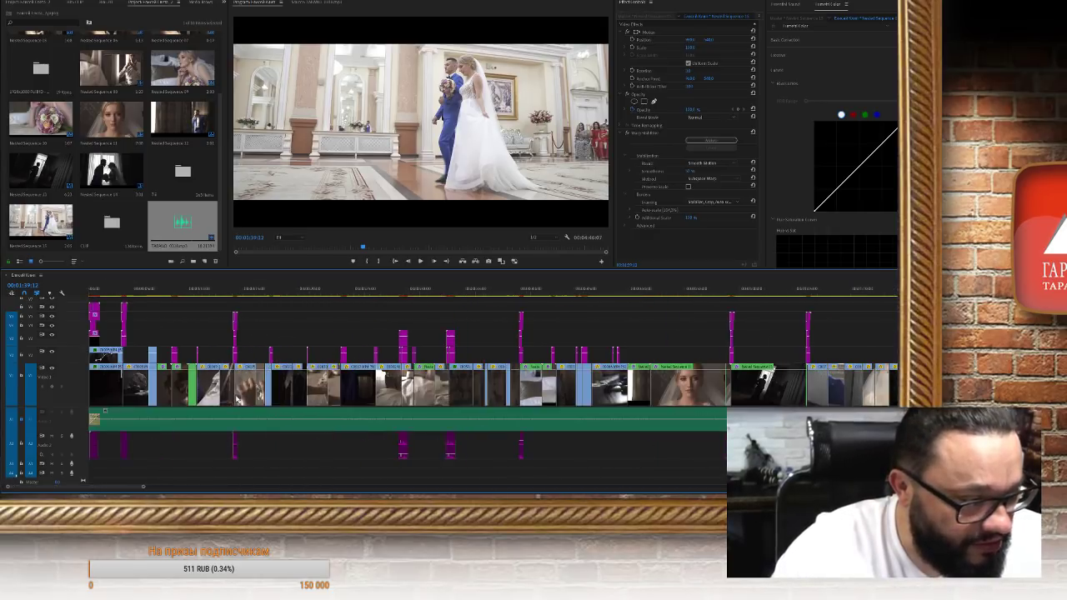
{"action": "scroll", "coordinate": [292, 445], "scroll_direction": "up", "scroll_amount": 10}
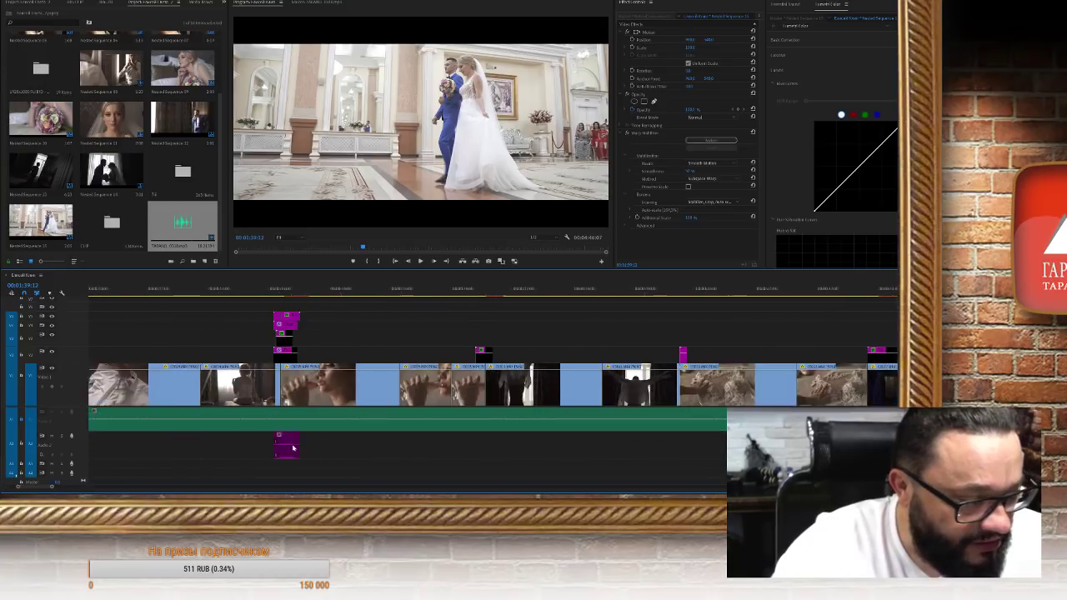
{"action": "scroll", "coordinate": [298, 449], "scroll_direction": "down", "scroll_amount": 5}
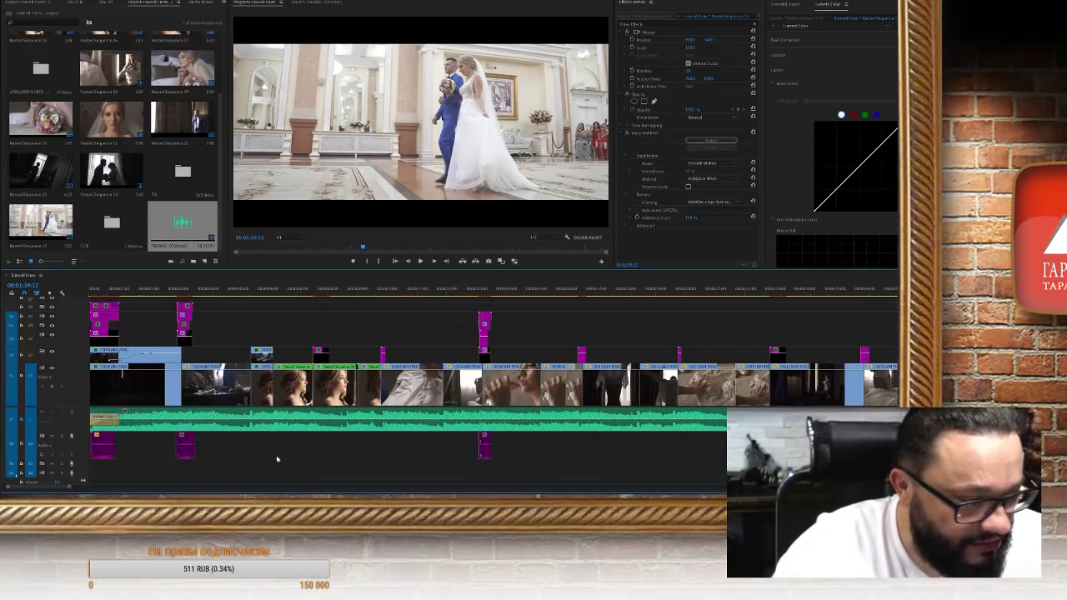
{"action": "key", "text": "Home"}
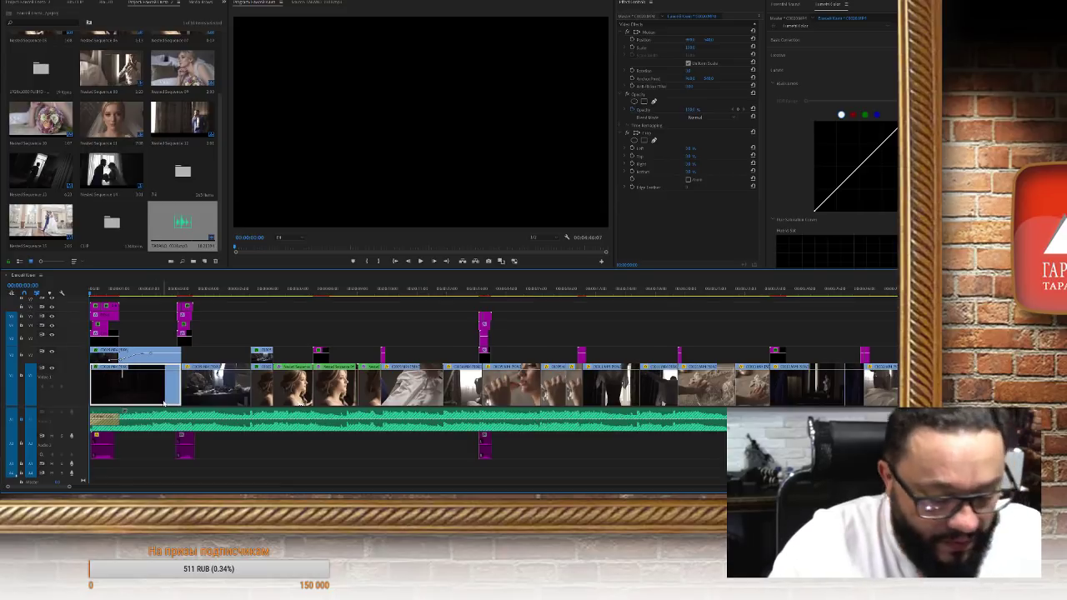
{"action": "key", "text": "space"}
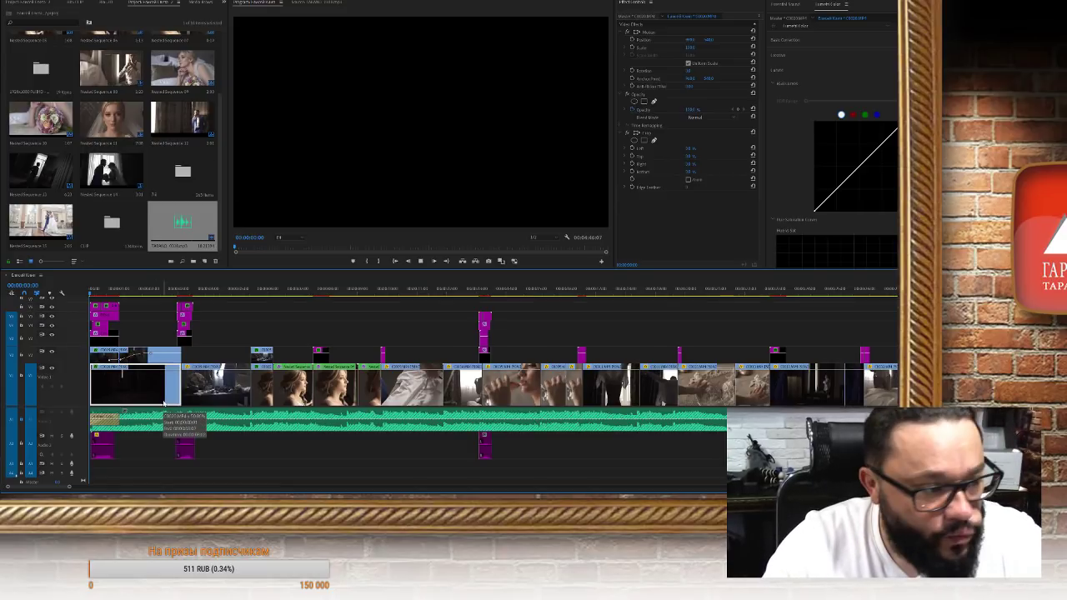
{"action": "key", "text": "space"}
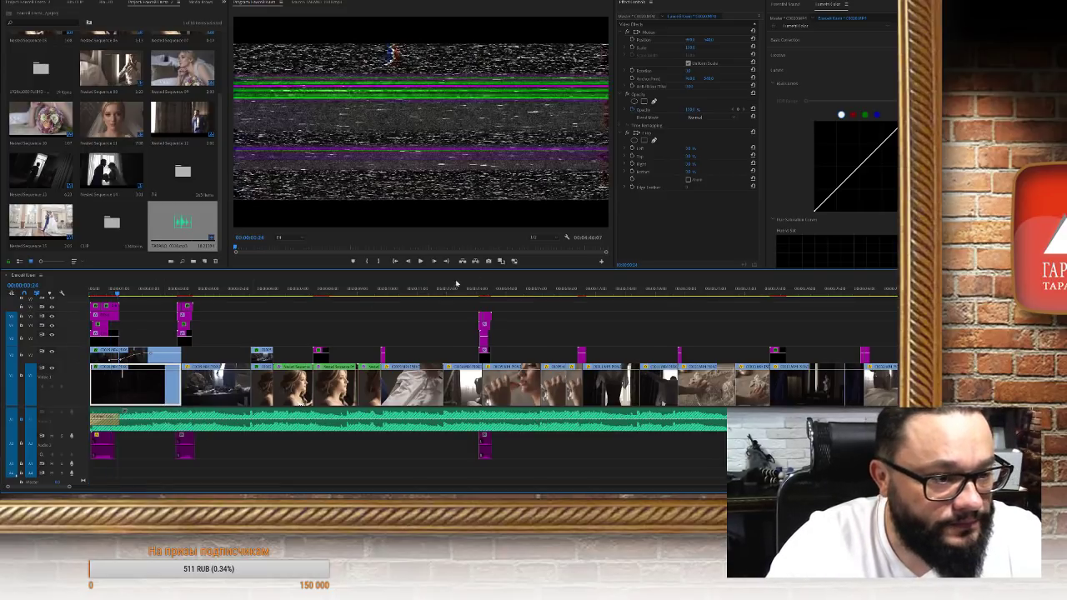
{"action": "left_click", "coordinate": [159, 328]}
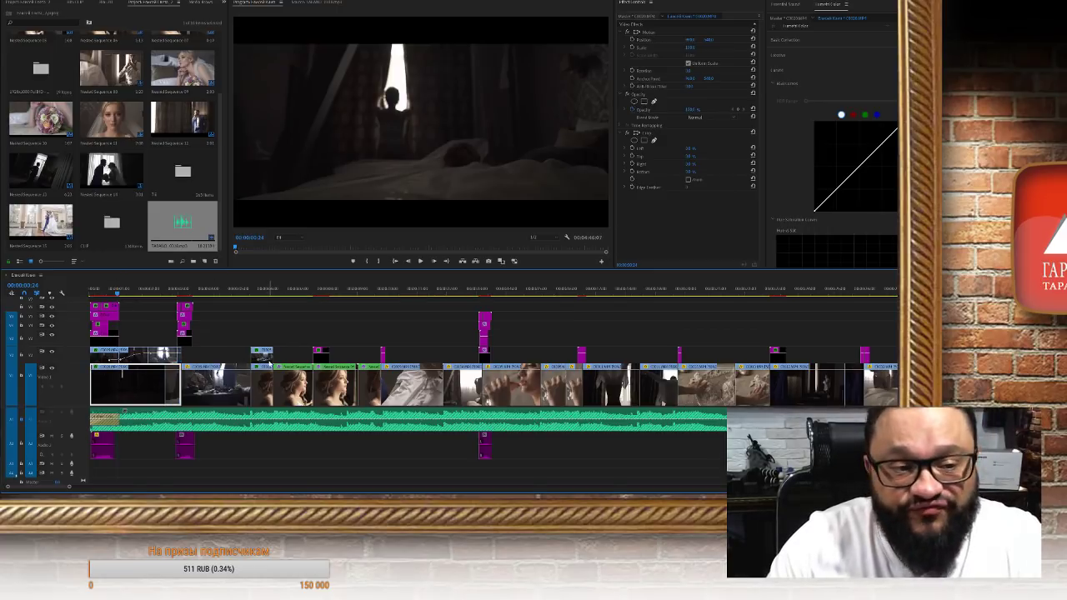
{"action": "left_click", "coordinate": [91, 290]}
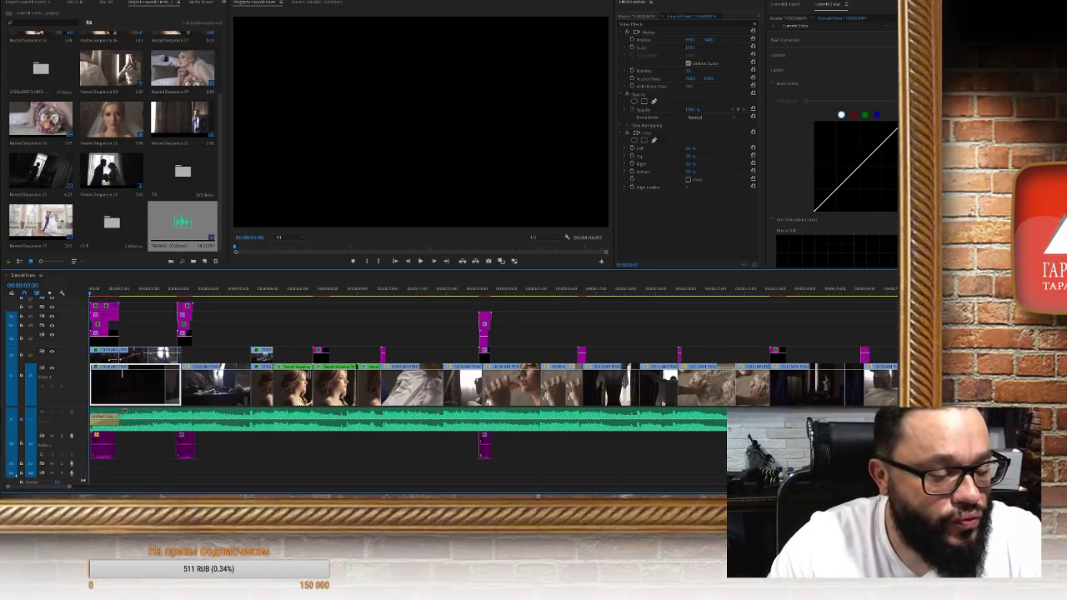
{"action": "key", "text": "space"}
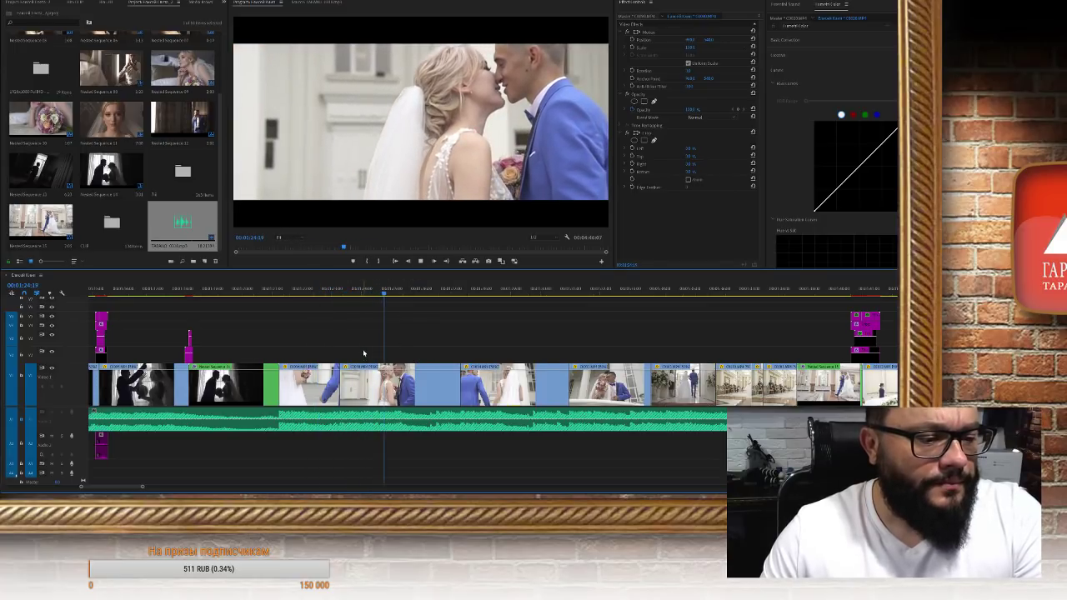
Try a copy of the magenta glitch overlay over the kiss shot, preview it, then delete it
{"action": "scroll", "coordinate": [364, 366], "scroll_direction": "up", "scroll_amount": 2}
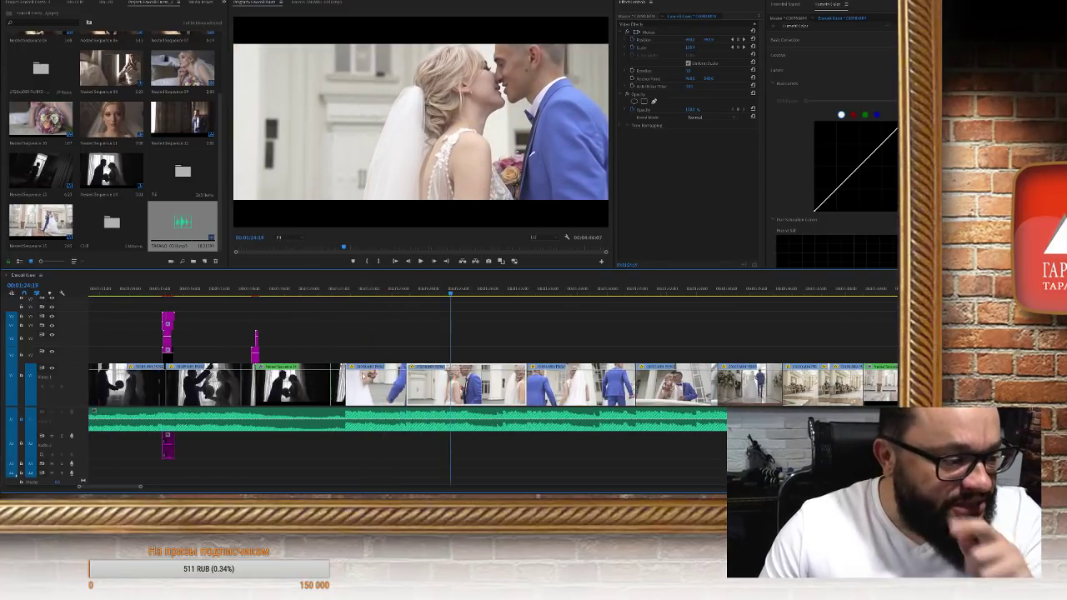
{"action": "left_click", "coordinate": [168, 327]}
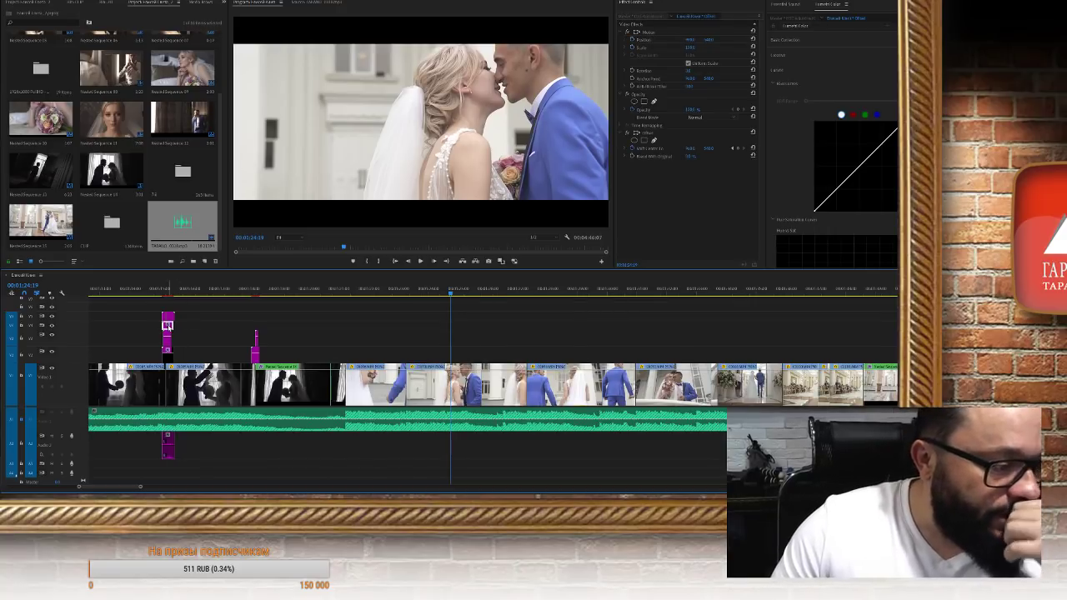
{"action": "left_click_drag", "start_coordinate": [168, 327], "coordinate": [451, 361]}
{"action": "left_click", "coordinate": [450, 292]}
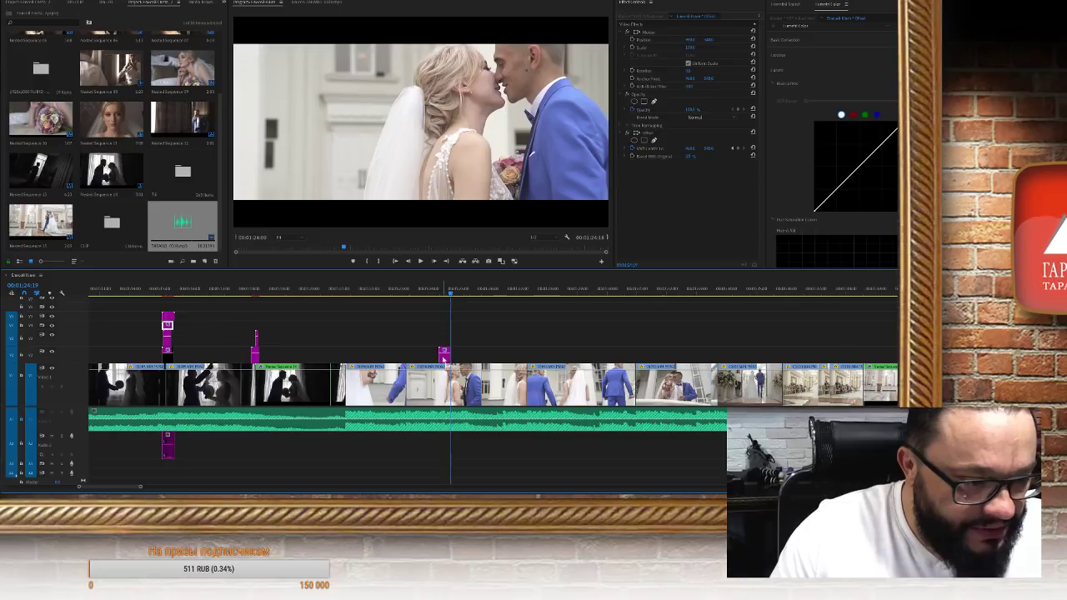
{"action": "left_click_drag", "start_coordinate": [450, 292], "coordinate": [419, 292]}
{"action": "key", "text": "space"}
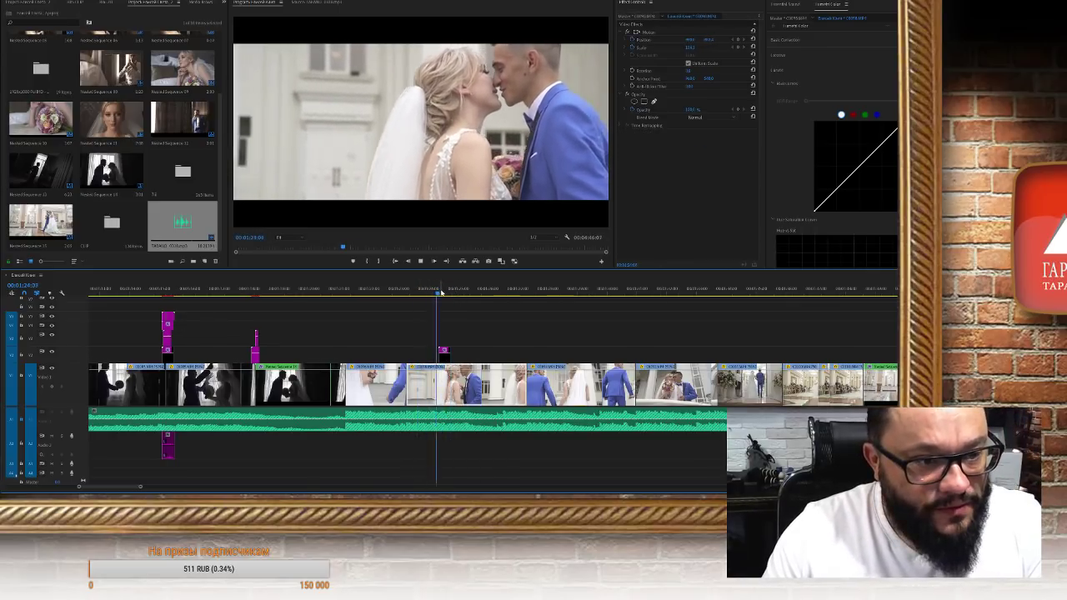
{"action": "key", "text": "space"}
{"action": "mouse_move", "coordinate": [447, 290]}
{"action": "left_mouse_down"}
{"action": "mouse_move", "coordinate": [427, 292]}
{"action": "mouse_move", "coordinate": [458, 291]}
{"action": "mouse_move", "coordinate": [443, 291]}
{"action": "left_mouse_up"}
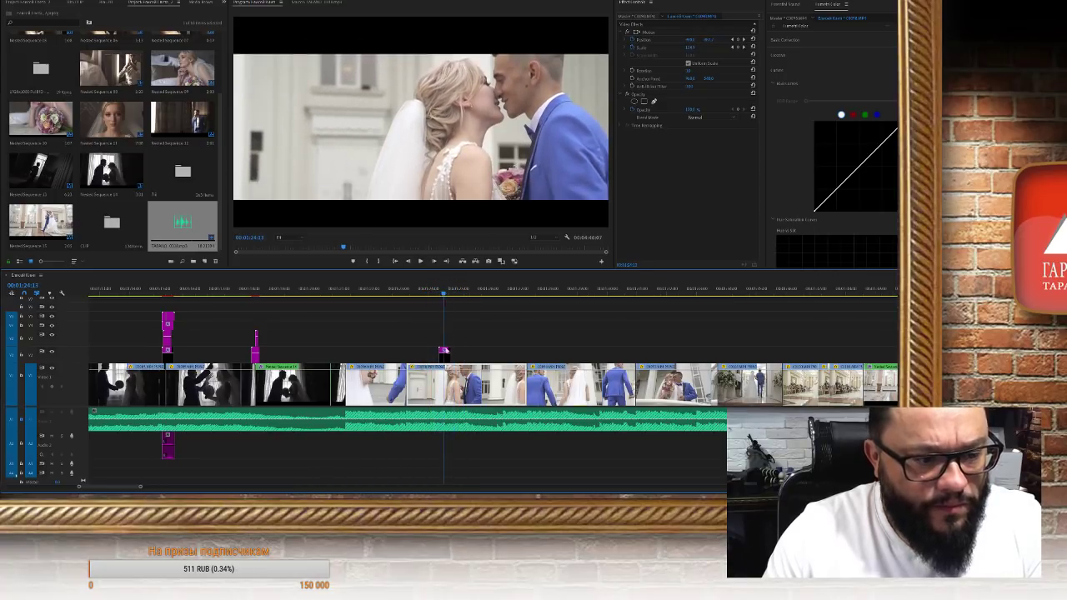
{"action": "key", "text": "Delete"}
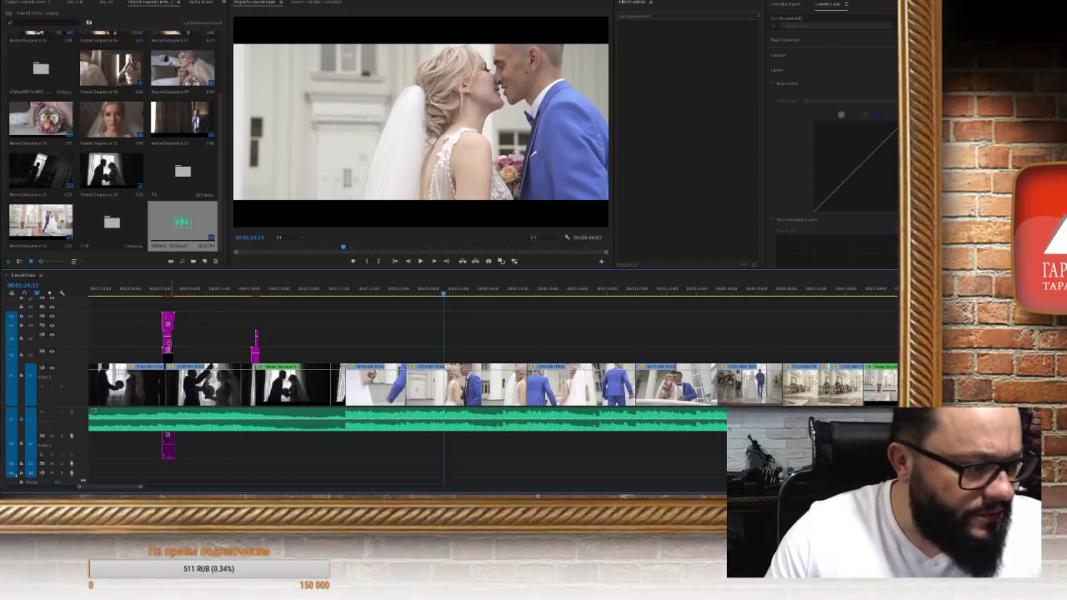
Place the Tint and Emboss glitch layer on V2 at the kiss, duplicate and preview, then delete both
{"action": "left_click", "coordinate": [168, 342]}
{"action": "left_click", "coordinate": [168, 340]}
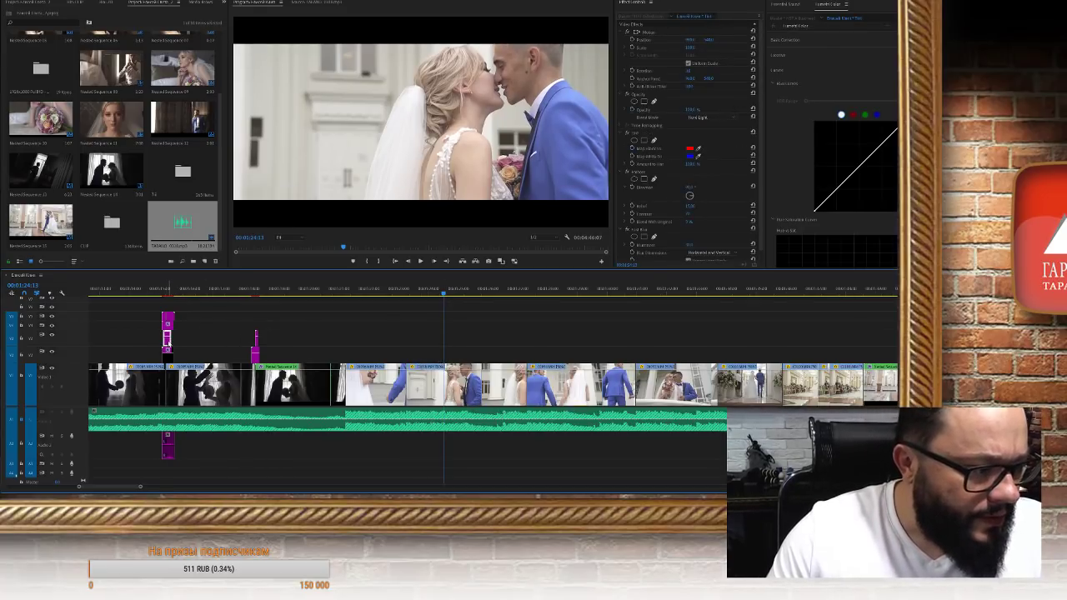
{"action": "left_click_drag", "start_coordinate": [168, 342], "coordinate": [432, 354]}
{"action": "left_click", "coordinate": [432, 293]}
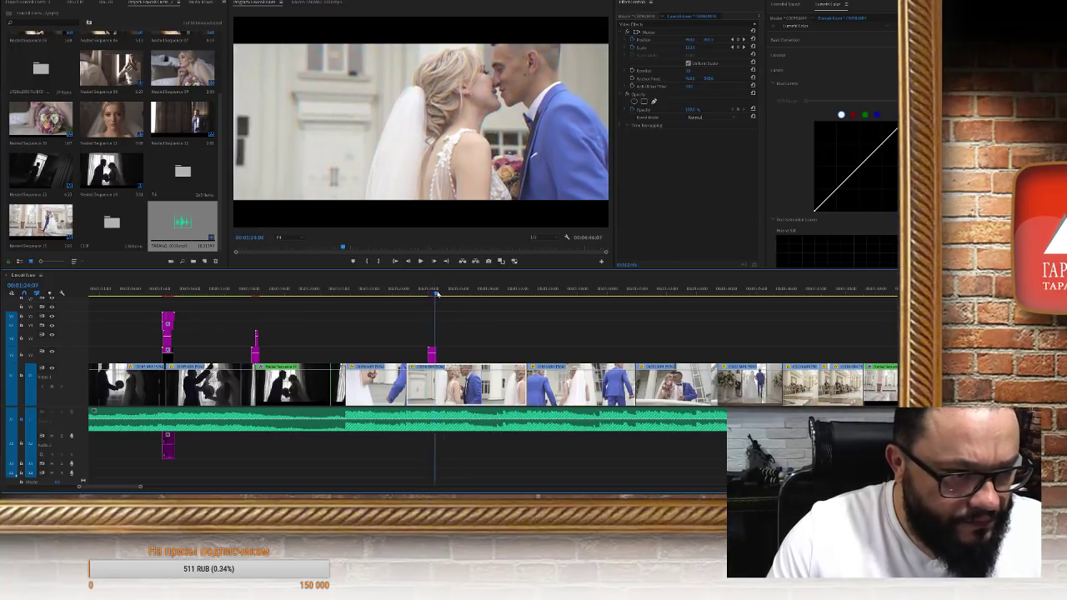
{"action": "left_click_drag", "start_coordinate": [432, 293], "coordinate": [416, 293]}
{"action": "scroll", "coordinate": [402, 402], "scroll_direction": "up", "scroll_amount": 6}
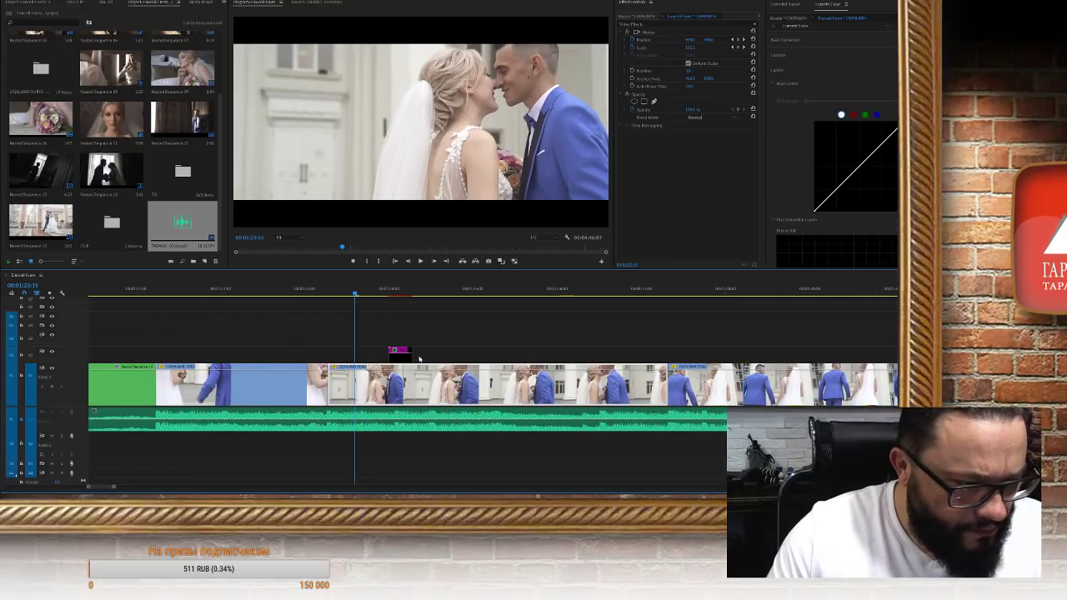
{"action": "left_click", "coordinate": [401, 354]}
{"action": "left_click_drag", "start_coordinate": [400, 357], "coordinate": [434, 357]}
{"action": "left_click_drag", "start_coordinate": [386, 328], "coordinate": [434, 360]}
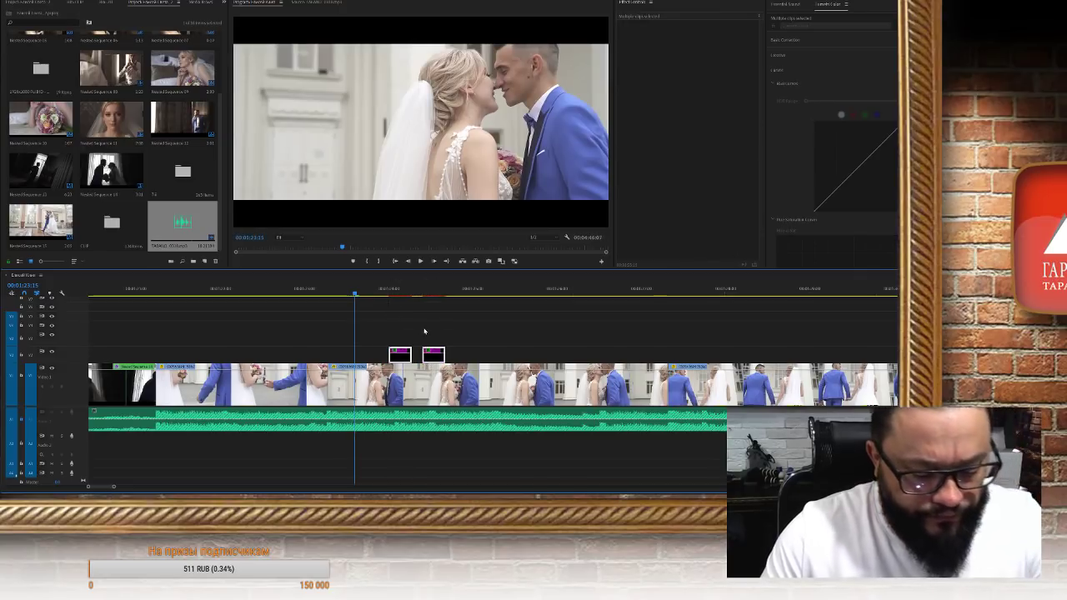
{"action": "key", "text": "space"}
{"action": "key", "text": "space"}
{"action": "left_click_drag", "start_coordinate": [461, 338], "coordinate": [389, 349]}
{"action": "key", "text": "Delete"}
Inspect the short glitch clip at about 01:18 in the sequence
{"action": "scroll", "coordinate": [461, 392], "scroll_direction": "up", "scroll_amount": 3}
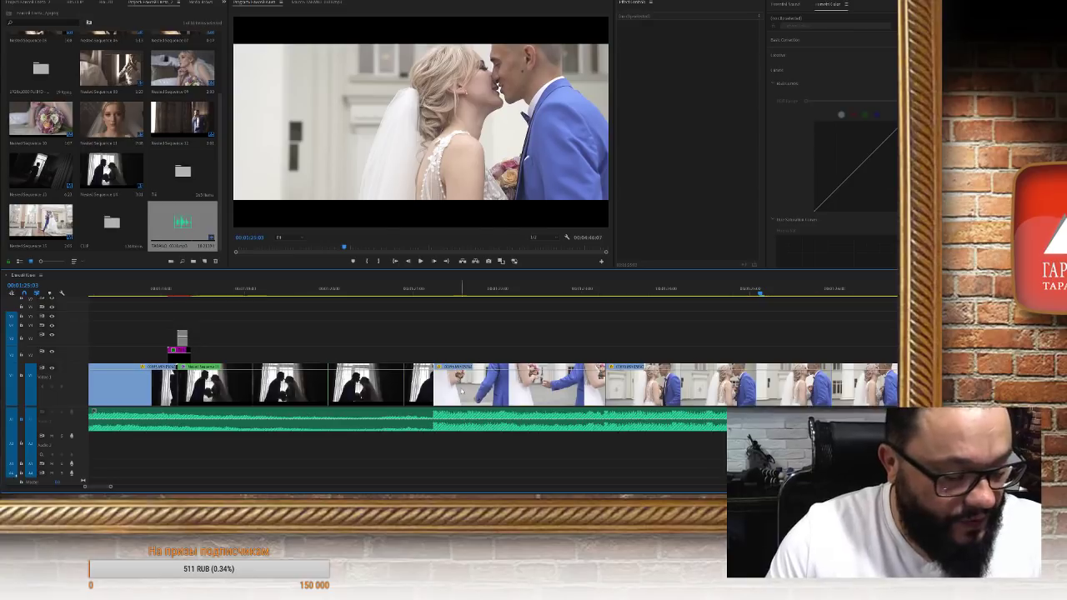
{"action": "scroll", "coordinate": [460, 288], "scroll_direction": "up", "scroll_amount": 5}
{"action": "left_click", "coordinate": [363, 294]}
{"action": "left_click", "coordinate": [357, 353]}
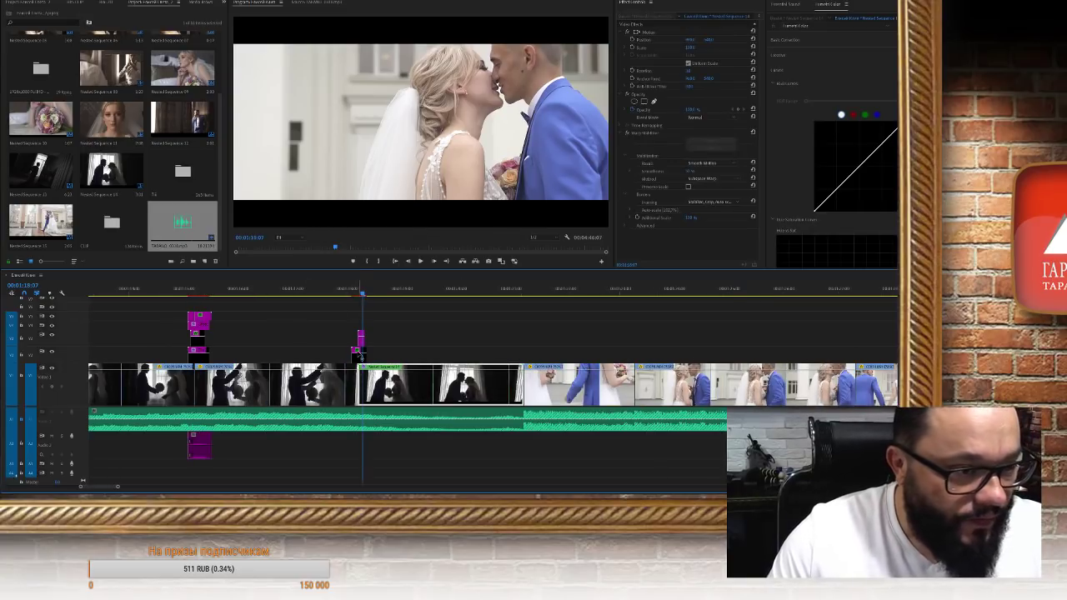
{"action": "left_click_drag", "start_coordinate": [363, 294], "coordinate": [355, 290]}
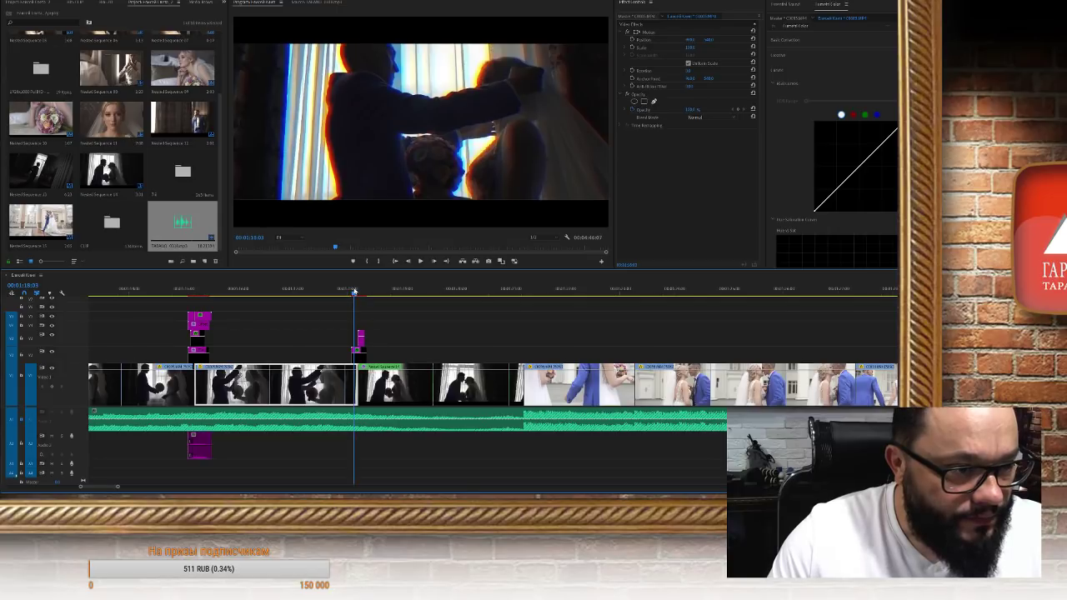
{"action": "scroll", "coordinate": [352, 416], "scroll_direction": "left", "scroll_amount": 2}
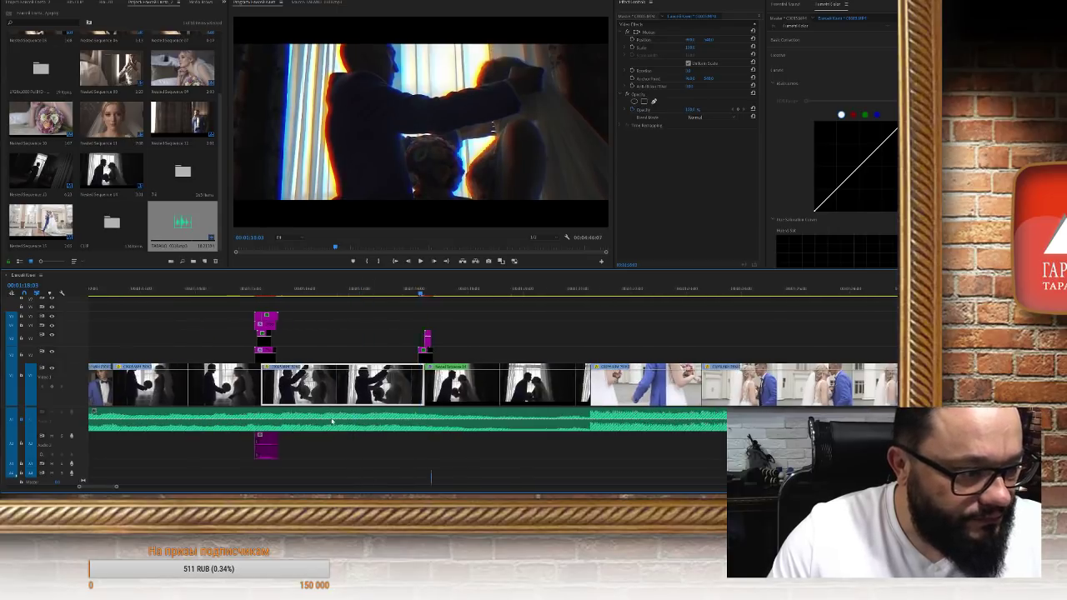
{"action": "scroll", "coordinate": [352, 415], "scroll_direction": "right", "scroll_amount": 5}
{"action": "scroll", "coordinate": [382, 410], "scroll_direction": "right", "scroll_amount": 2}
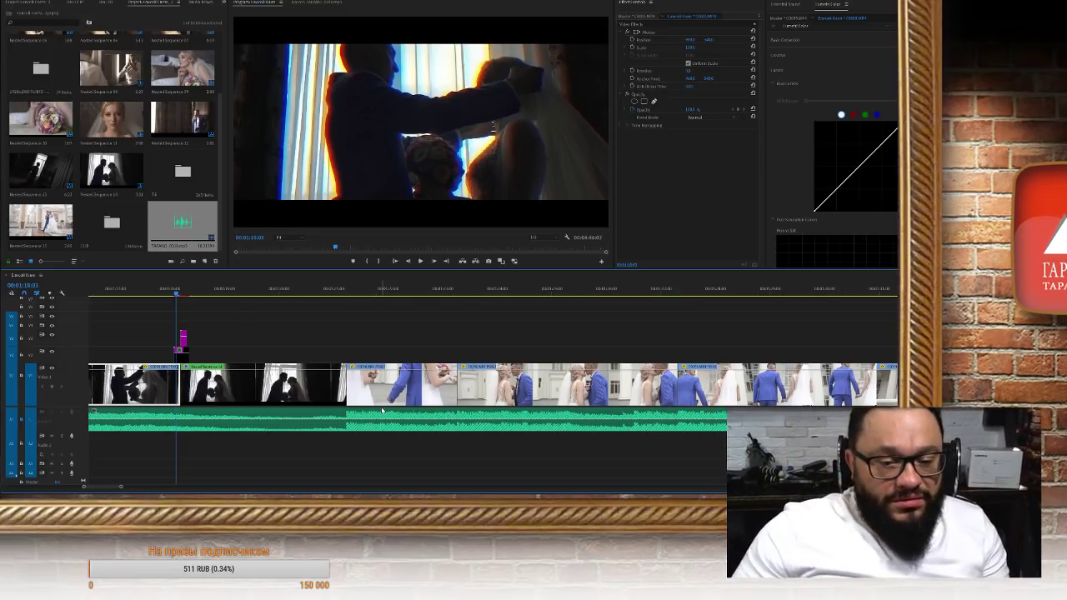
{"action": "scroll", "coordinate": [630, 432], "scroll_direction": "right", "scroll_amount": 5}
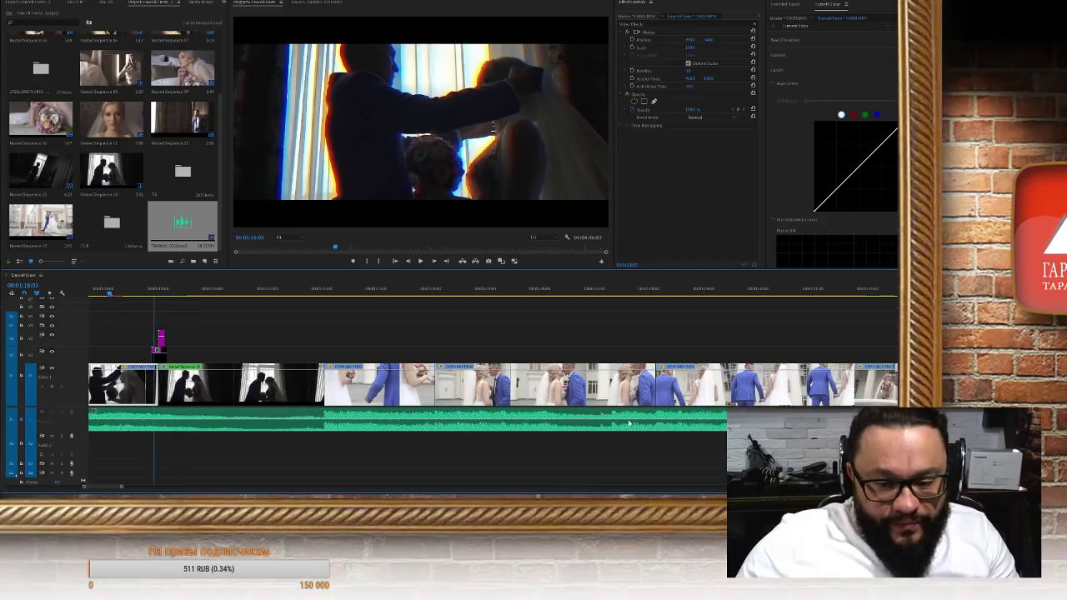
{"action": "scroll", "coordinate": [631, 433], "scroll_direction": "right", "scroll_amount": 5}
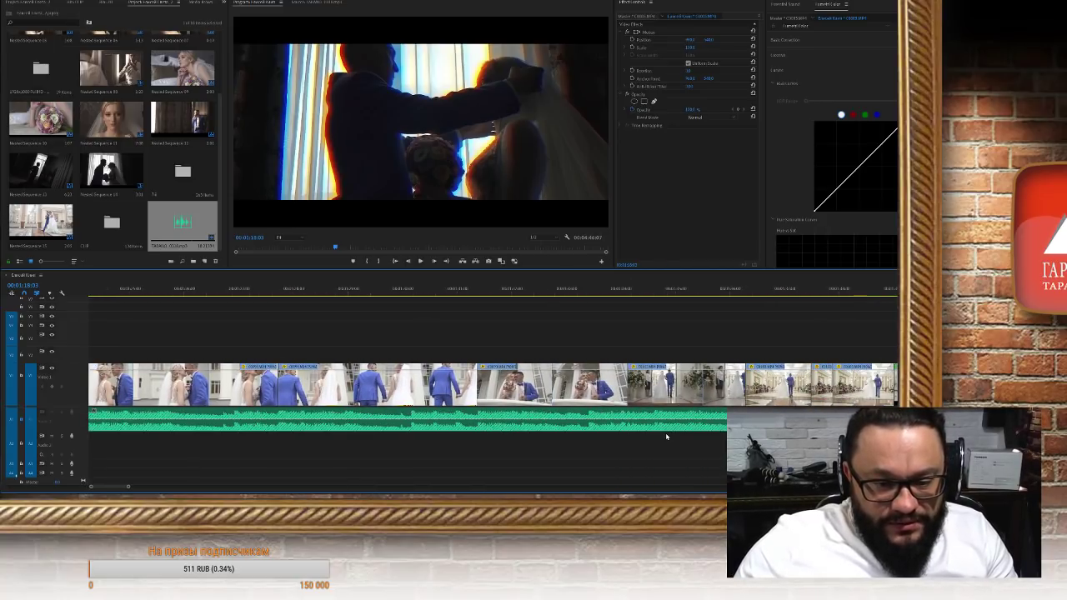
{"action": "scroll", "coordinate": [666, 437], "scroll_direction": "right", "scroll_amount": 5}
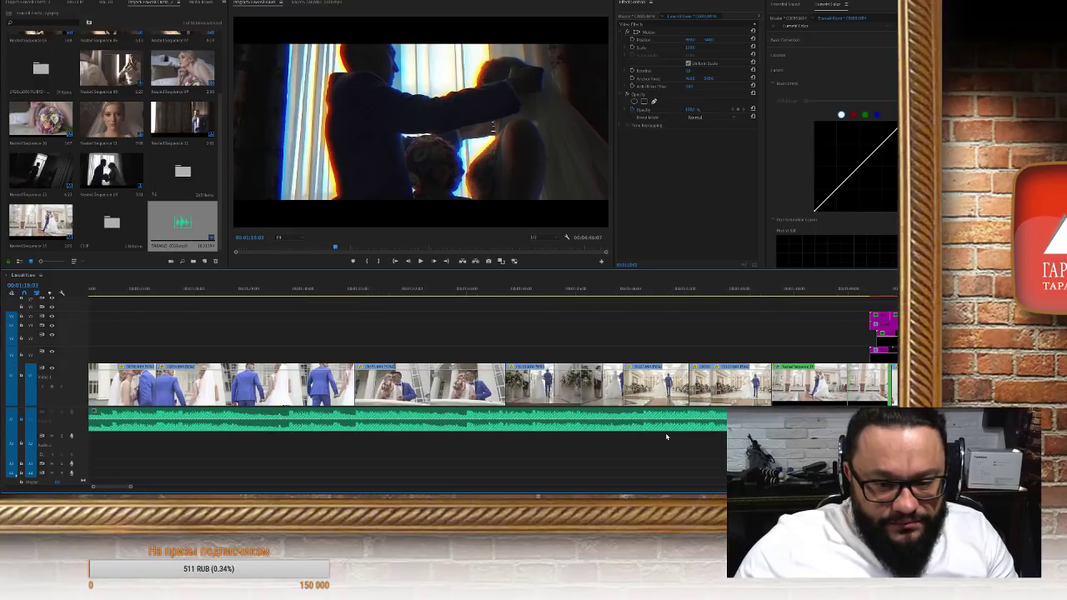
{"action": "left_click_drag", "start_coordinate": [750, 292], "coordinate": [831, 305]}
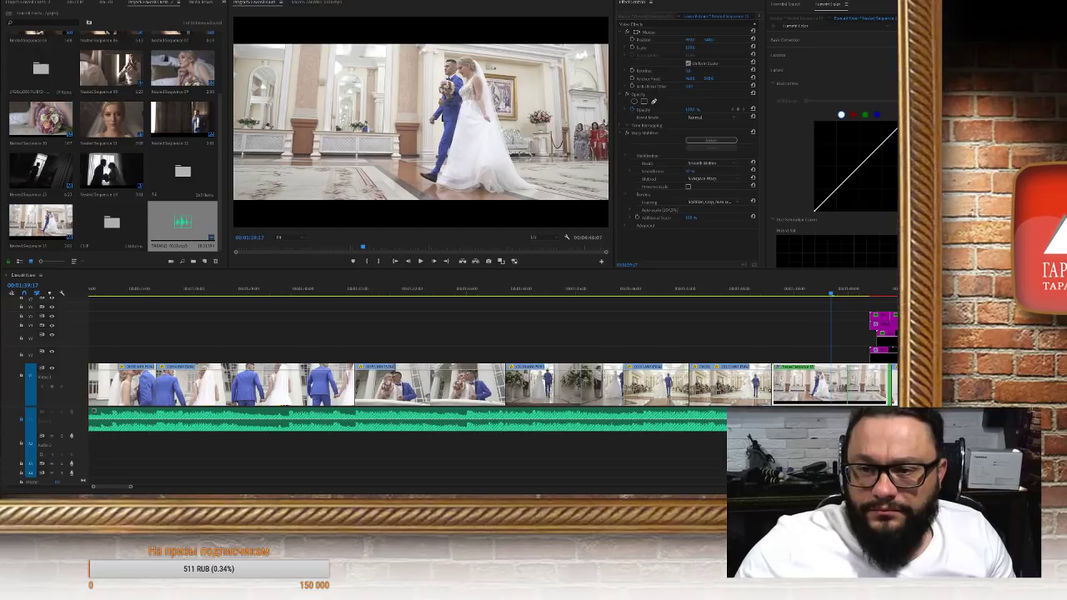
Place the glitch overlay above the walking shot and move it onto track V2
{"action": "left_click_drag", "start_coordinate": [535, 283], "coordinate": [824, 358]}
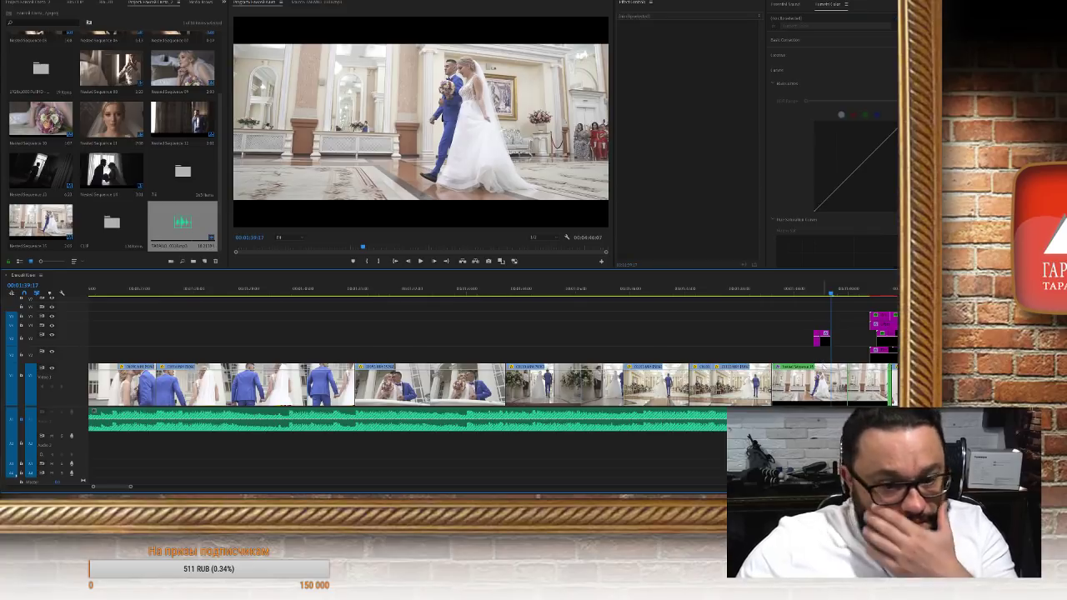
{"action": "scroll", "coordinate": [822, 359], "scroll_direction": "down", "scroll_amount": 3}
{"action": "scroll", "coordinate": [493, 391], "scroll_direction": "down", "scroll_amount": 1}
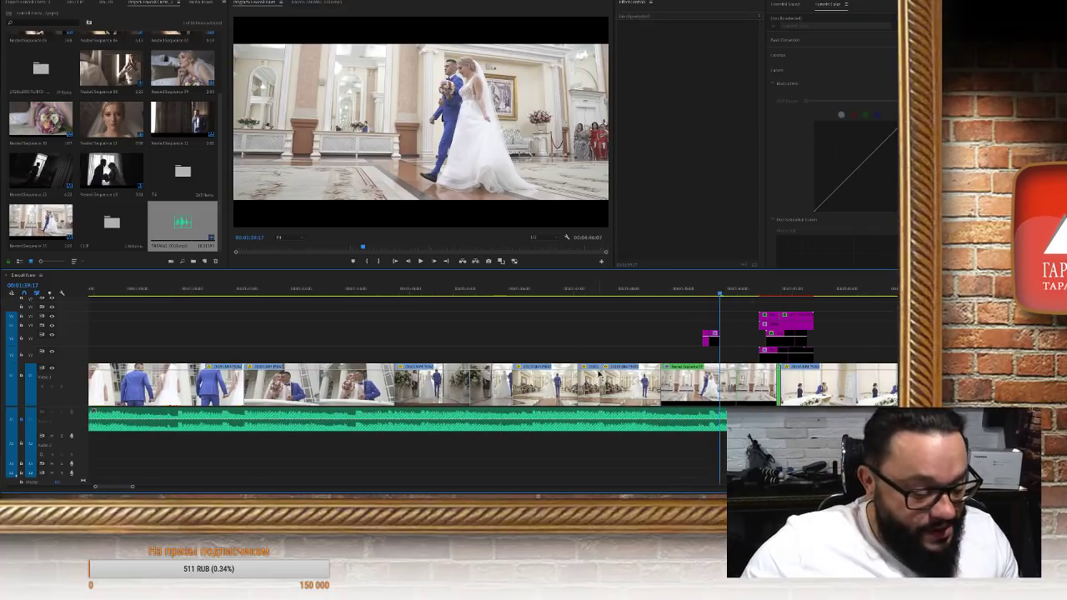
{"action": "key", "text": "equal"}
{"action": "key", "text": "equal"}
{"action": "key", "text": "equal"}
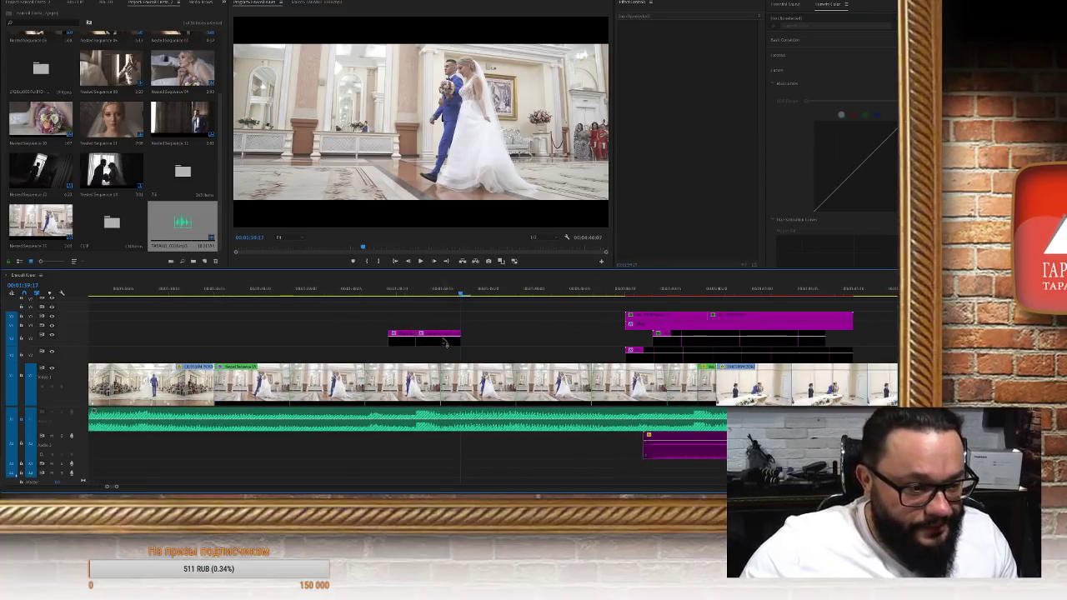
{"action": "mouse_move", "coordinate": [405, 339]}
{"action": "left_mouse_down"}
{"action": "mouse_move", "coordinate": [312, 344]}
{"action": "mouse_move", "coordinate": [421, 342]}
{"action": "mouse_move", "coordinate": [417, 353]}
{"action": "left_mouse_up"}
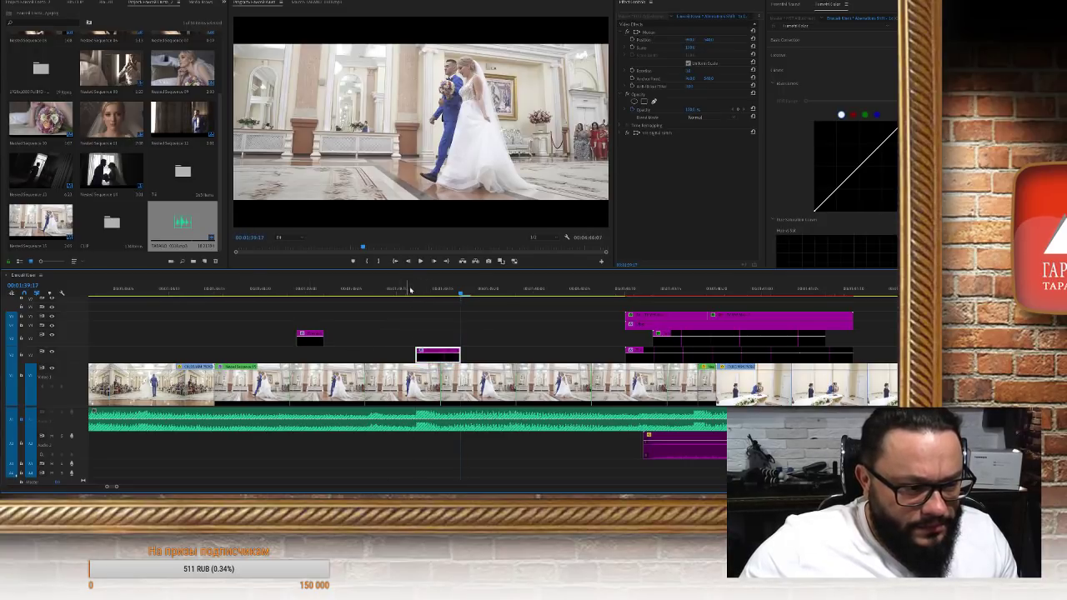
{"action": "left_click", "coordinate": [417, 375]}
{"action": "left_click_drag", "start_coordinate": [422, 296], "coordinate": [378, 300]}
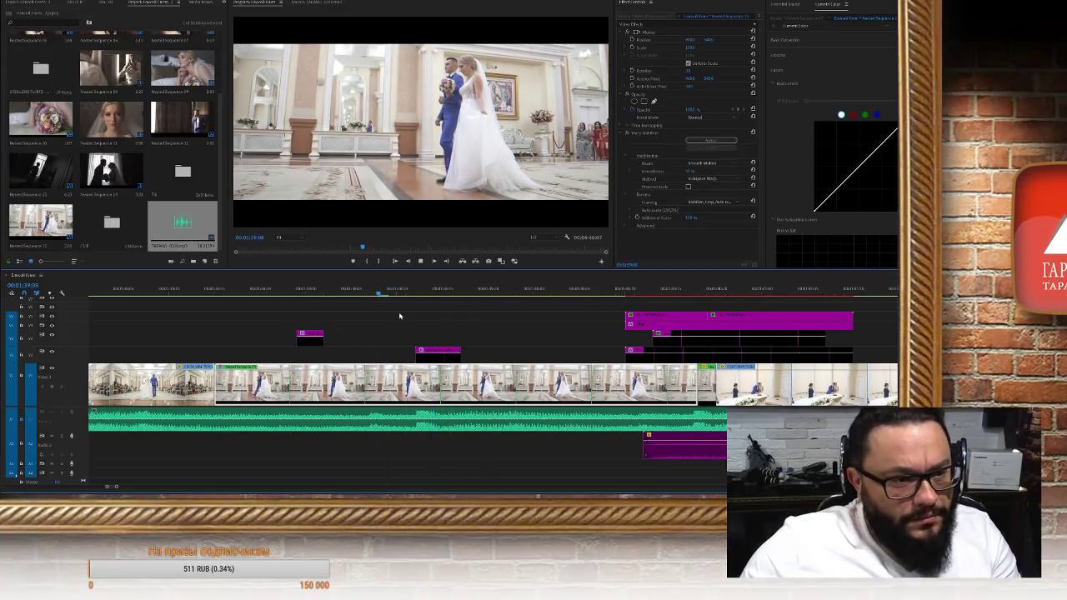
Play the cut back twice to review the glitch transition
{"action": "key", "text": "space"}
{"action": "key", "text": "space"}
{"action": "left_click_drag", "start_coordinate": [459, 294], "coordinate": [388, 298]}
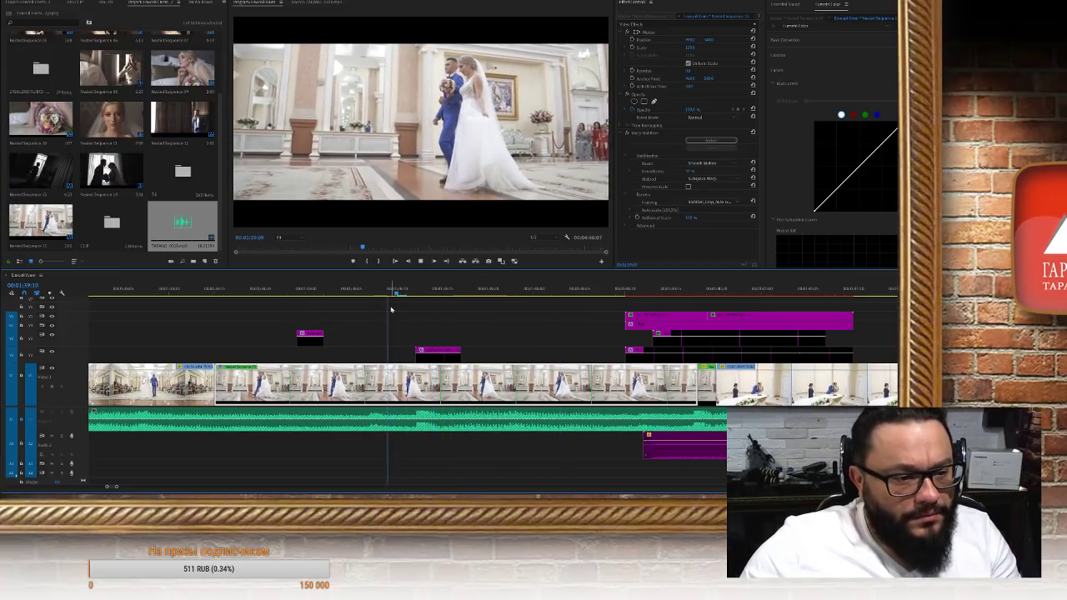
{"action": "key", "text": "space"}
{"action": "key", "text": "space"}
{"action": "left_click_drag", "start_coordinate": [467, 289], "coordinate": [393, 296]}
{"action": "key", "text": "space"}
{"action": "key", "text": "space"}
{"action": "key", "text": "space"}
{"action": "key", "text": "space"}
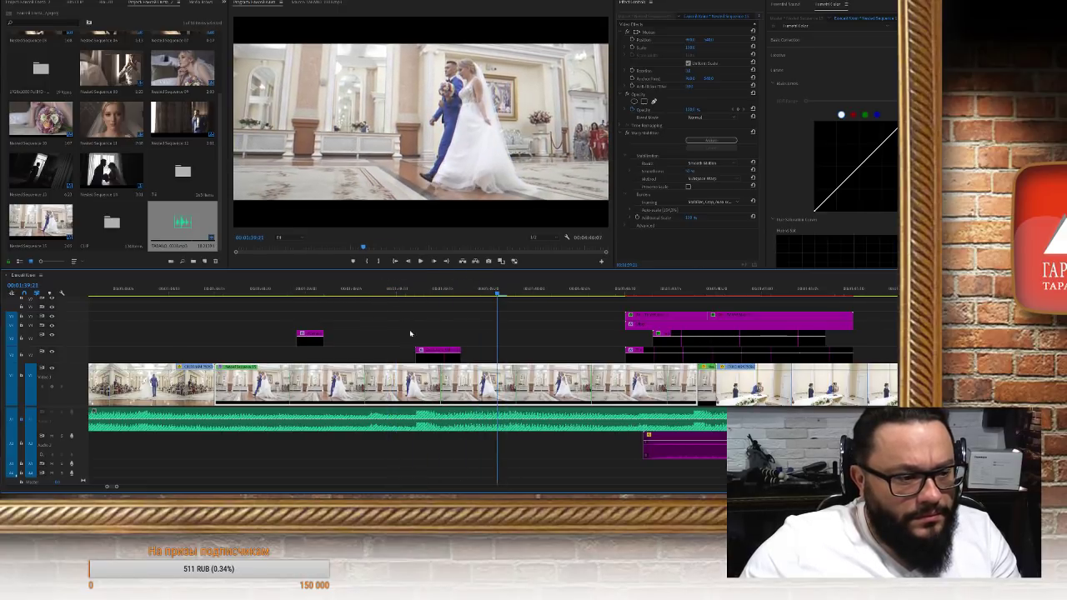
Move the small glitch clip down onto V2 and replay the section to check it
{"action": "scroll", "coordinate": [411, 334], "scroll_direction": "up", "scroll_amount": 3}
{"action": "key", "text": "minus"}
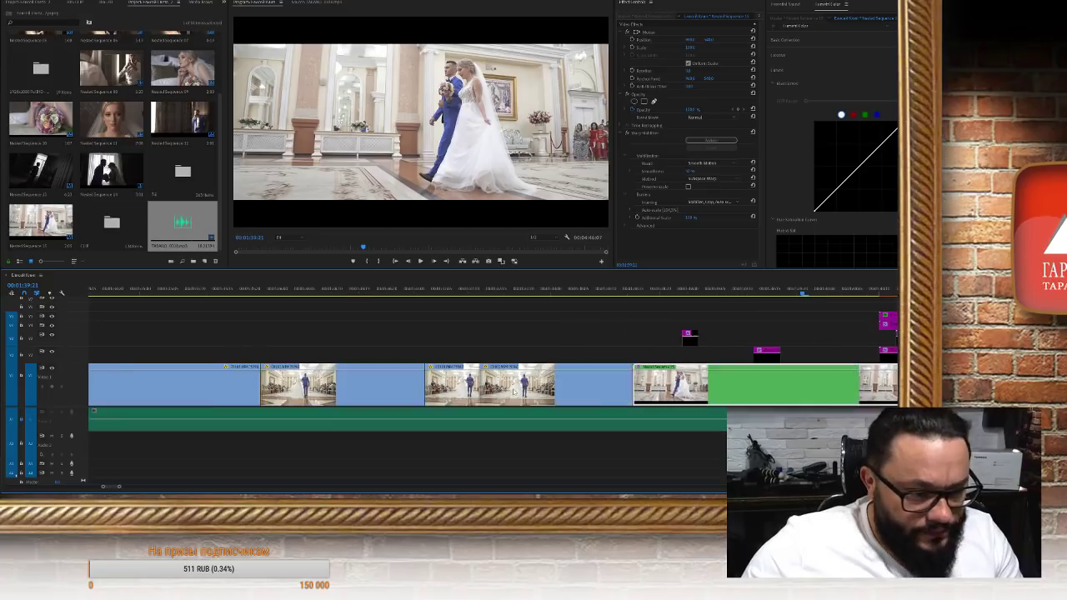
{"action": "left_click_drag", "start_coordinate": [698, 337], "coordinate": [613, 351]}
{"action": "left_click", "coordinate": [566, 290]}
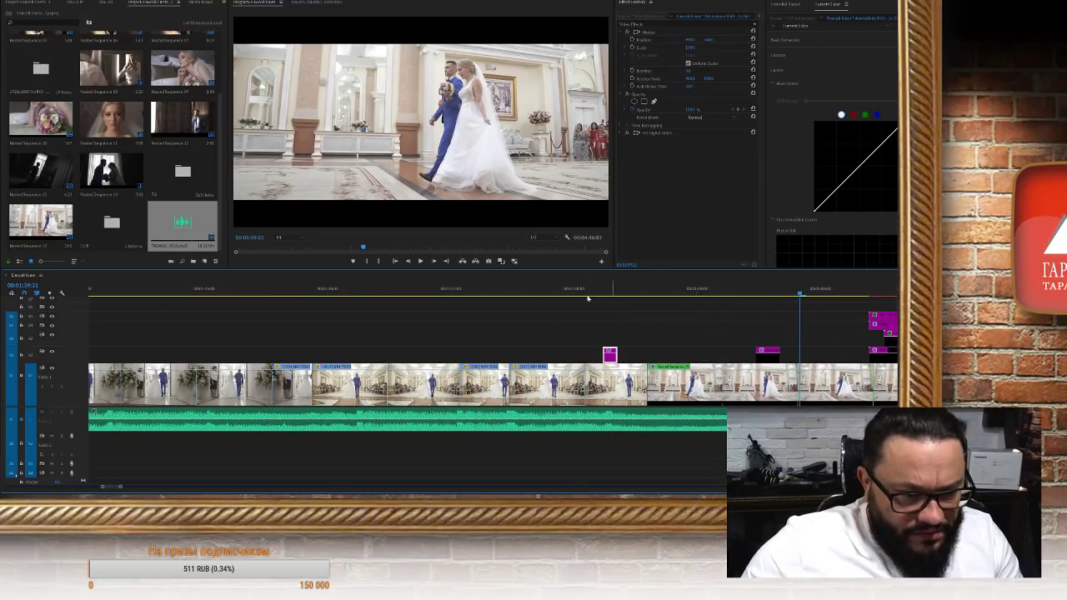
{"action": "key", "text": "space"}
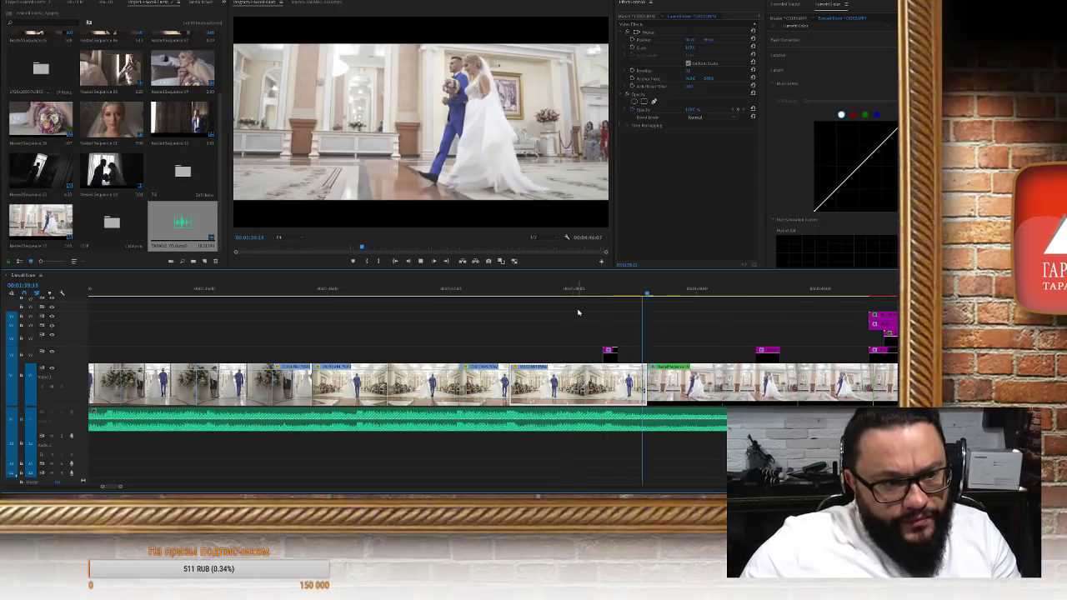
{"action": "left_click_drag", "start_coordinate": [600, 292], "coordinate": [544, 293]}
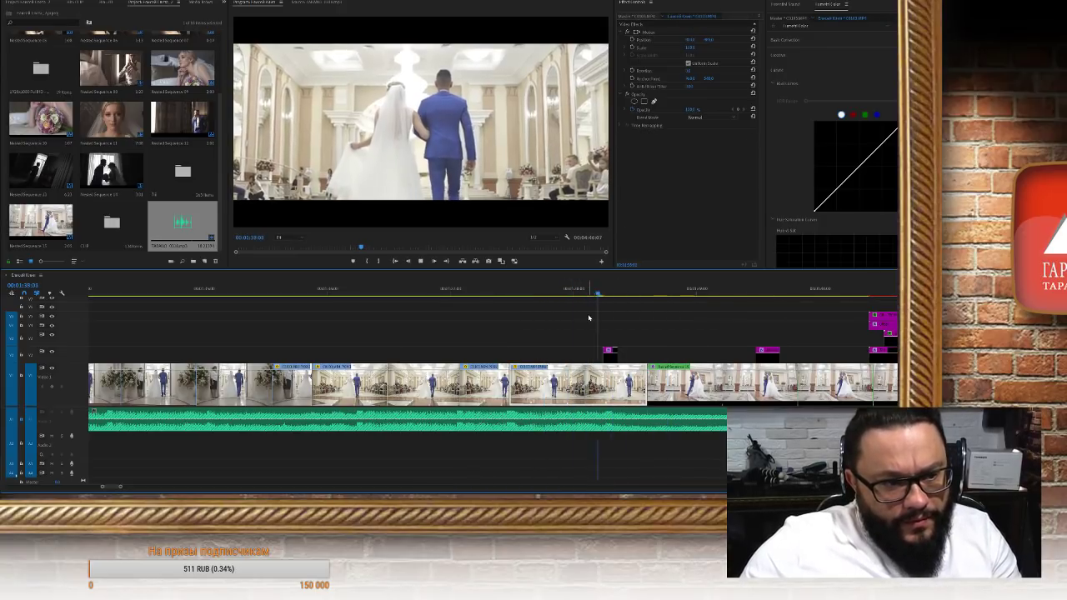
{"action": "key", "text": "space"}
{"action": "scroll", "coordinate": [591, 317], "scroll_direction": "down", "scroll_amount": 1}
{"action": "key", "text": "space"}
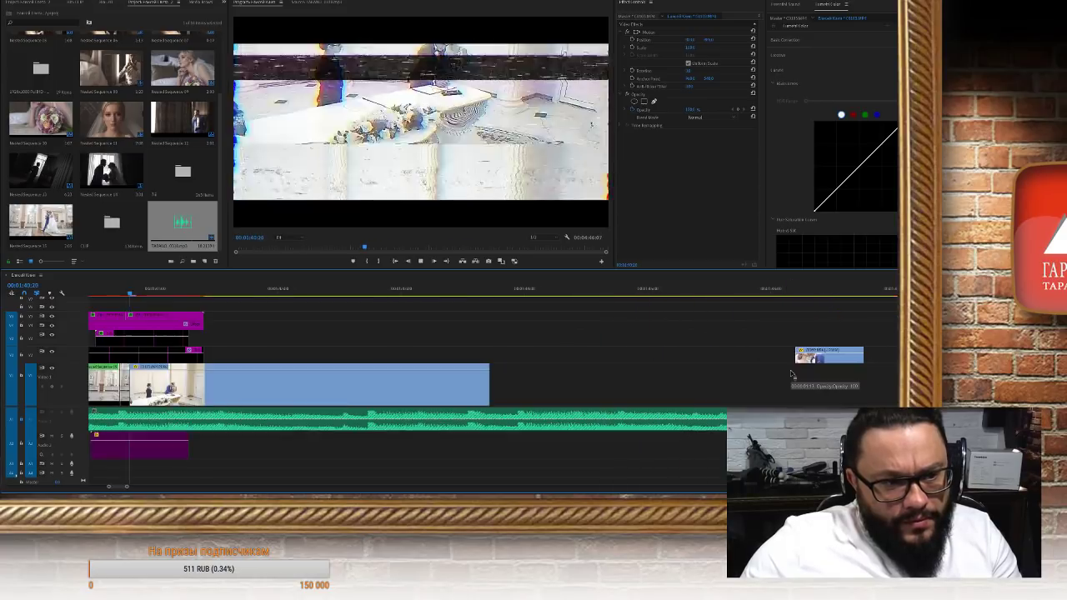
Scale the ceremony signing shot up from 100 to about 115% in Effect Controls
{"action": "key", "text": "space"}
{"action": "scroll", "coordinate": [488, 404], "scroll_direction": "up", "scroll_amount": 4}
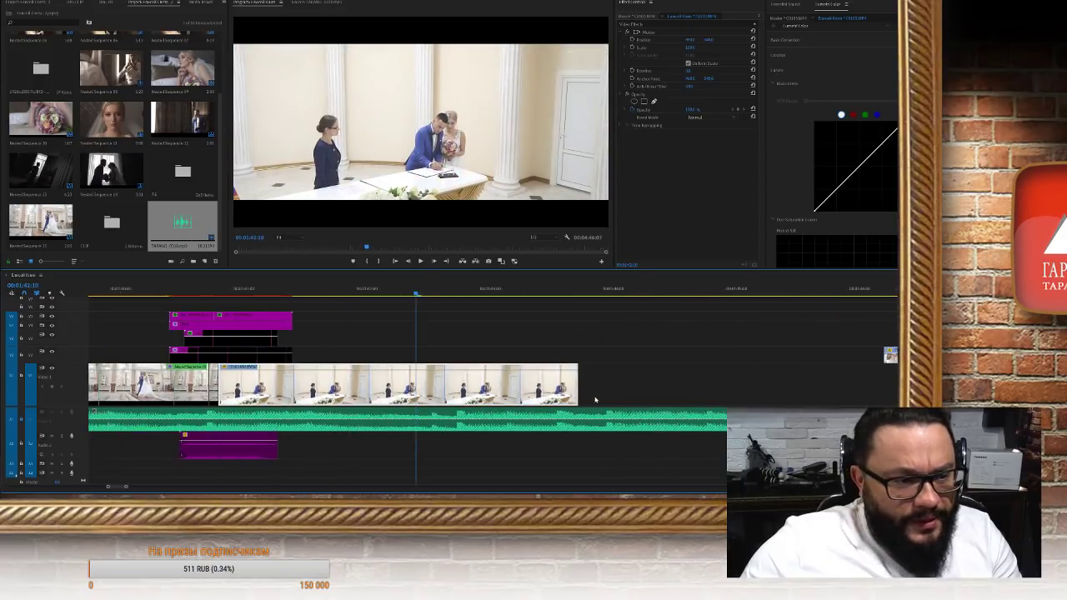
{"action": "scroll", "coordinate": [488, 384], "scroll_direction": "up", "scroll_amount": 2}
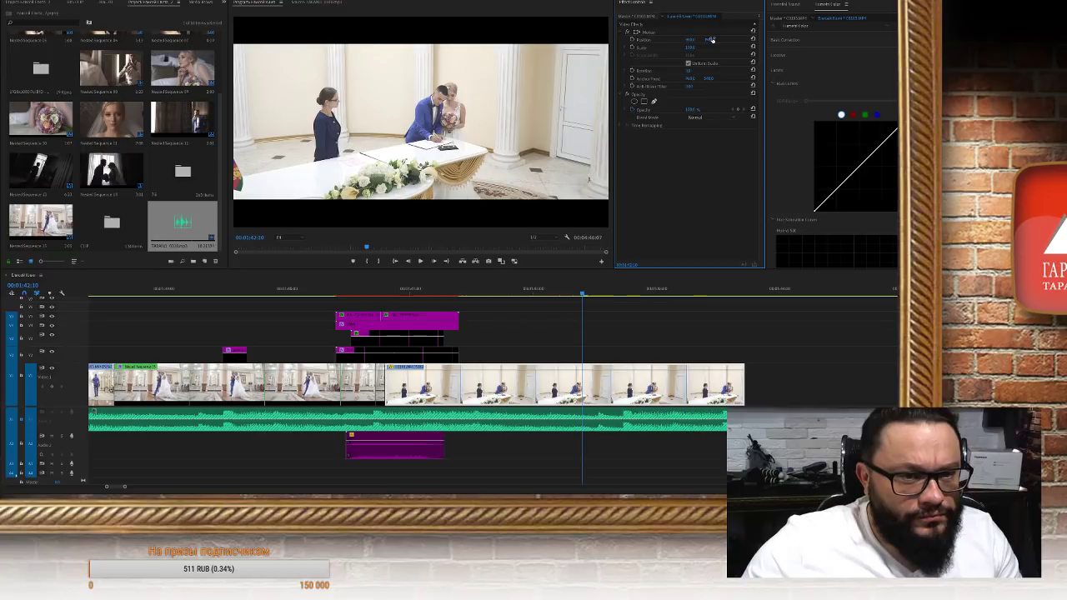
{"action": "left_click", "coordinate": [390, 293]}
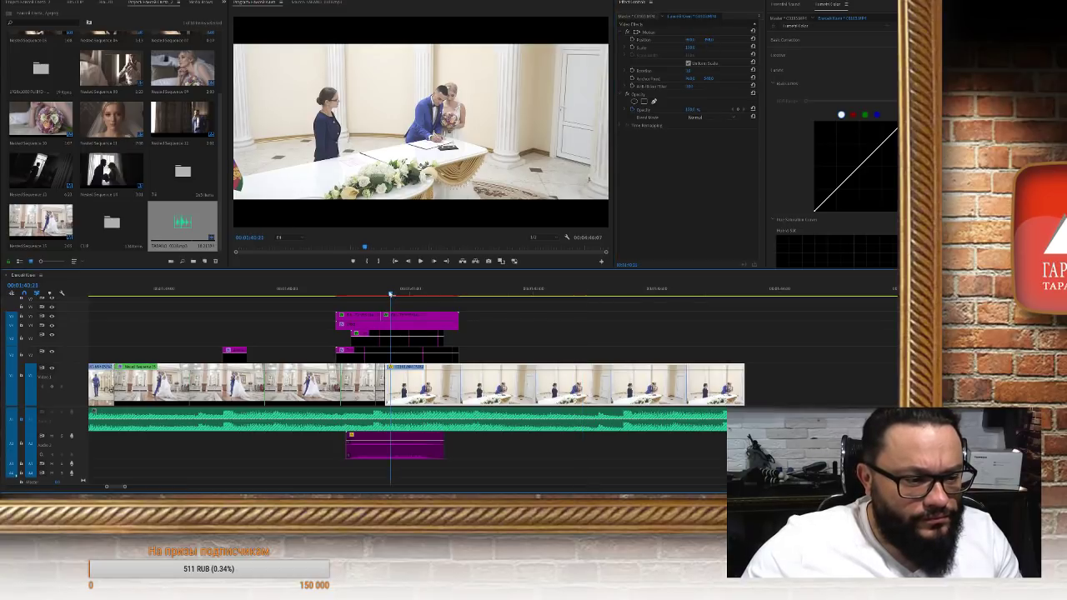
{"action": "key", "text": "ctrl+z"}
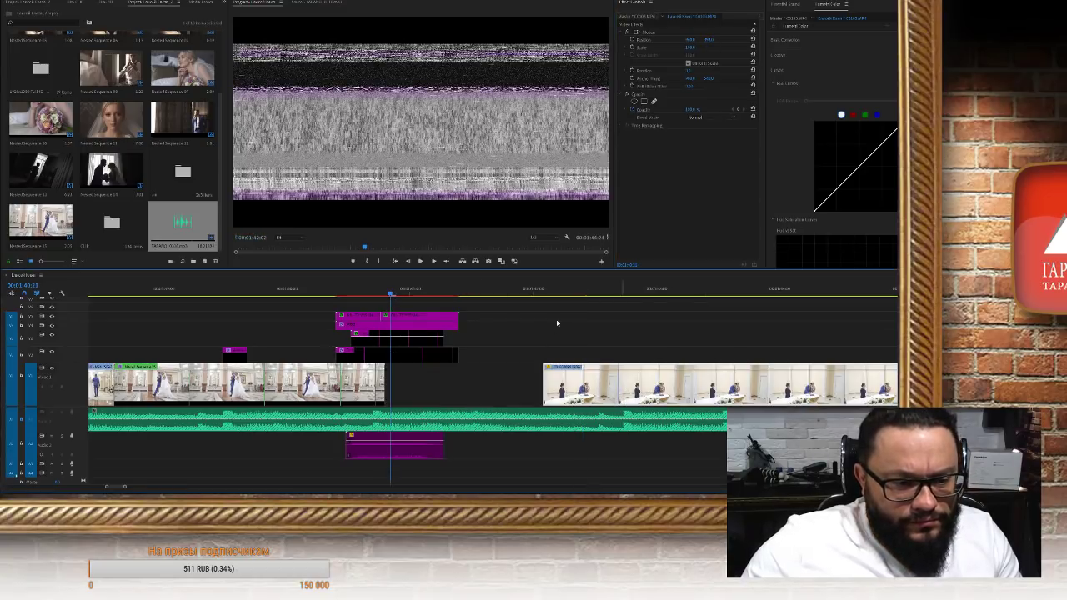
{"action": "left_click", "coordinate": [545, 294]}
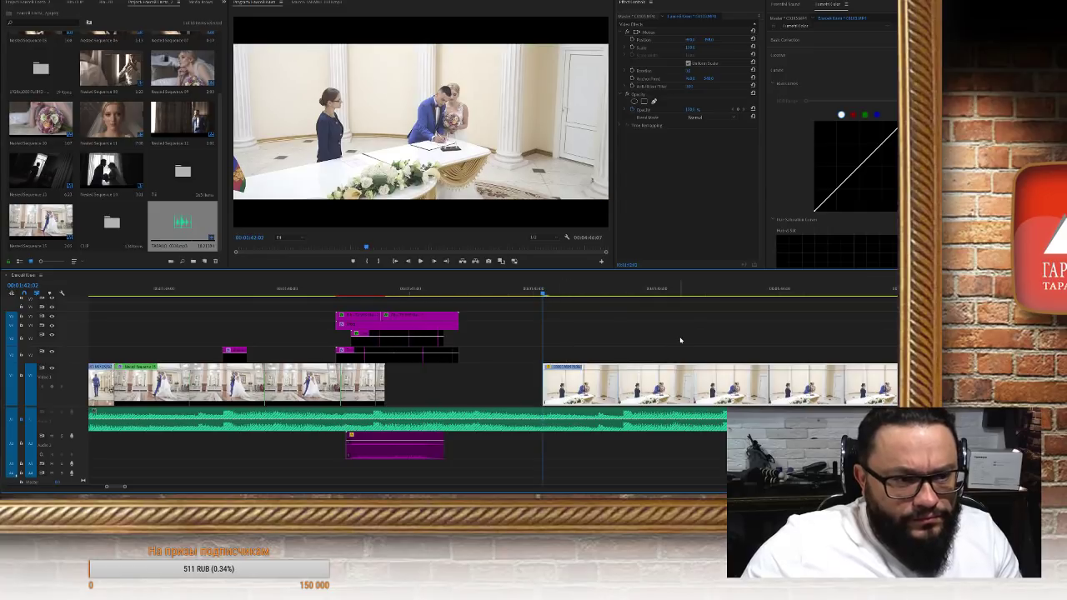
{"action": "left_click", "coordinate": [632, 48]}
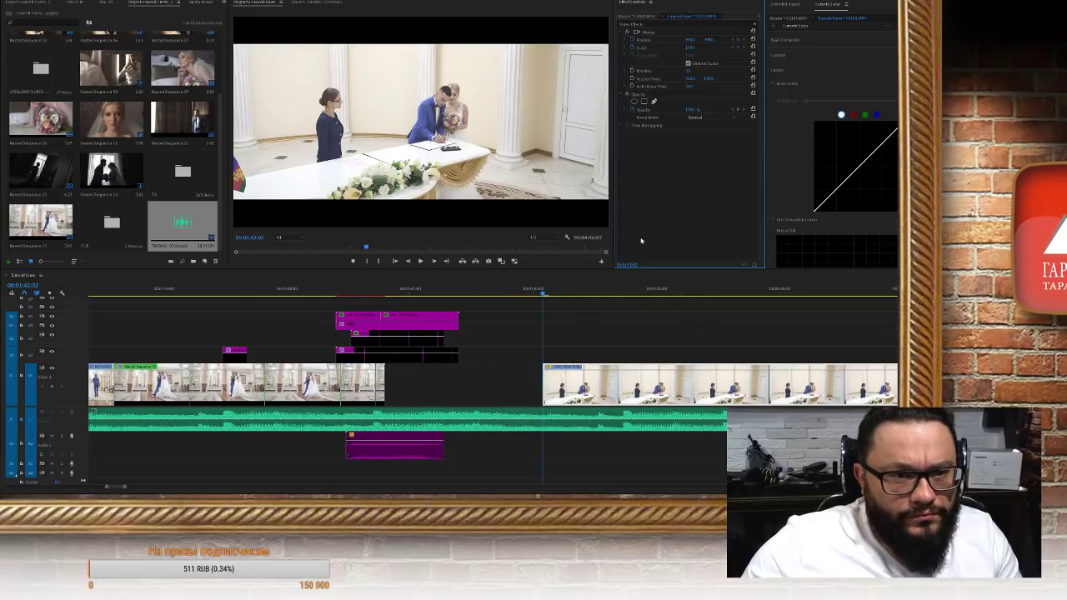
{"action": "key", "text": "space"}
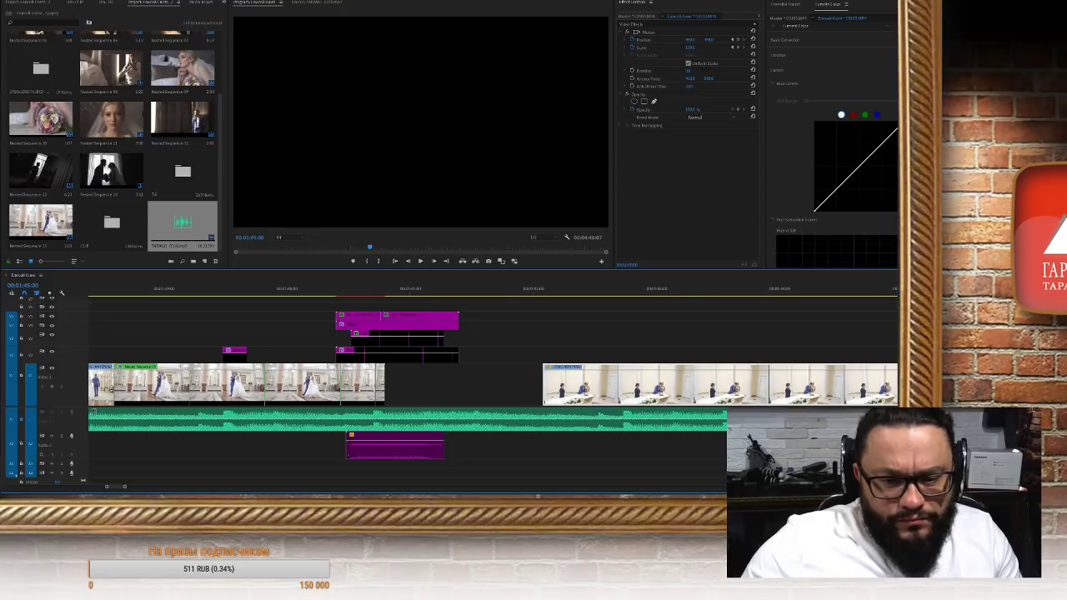
{"action": "key", "text": "Left"}
{"action": "left_click_drag", "start_coordinate": [689, 48], "coordinate": [731, 46]}
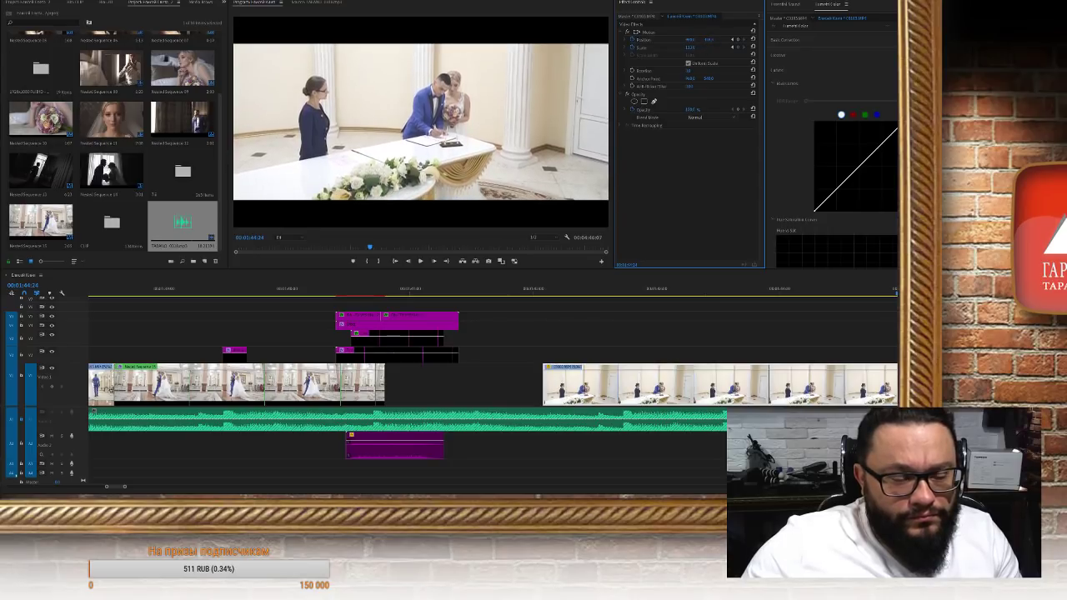
{"action": "left_click_drag", "start_coordinate": [695, 294], "coordinate": [588, 327]}
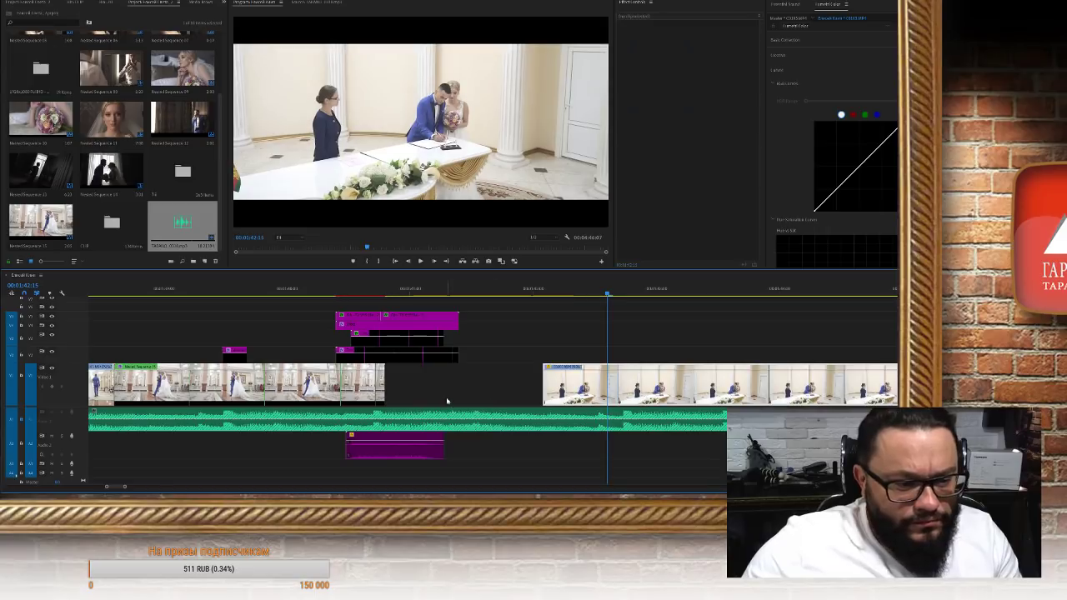
Delete the empty gap on V1 before the ceremony clip and play back the result
{"action": "left_click", "coordinate": [490, 396]}
{"action": "key", "text": "Delete"}
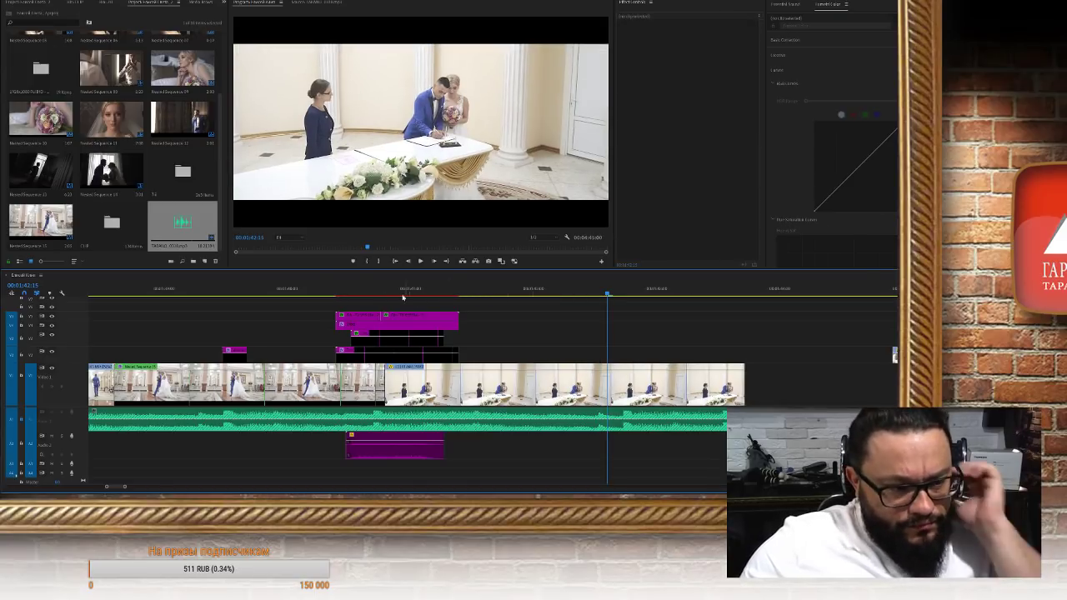
{"action": "left_click", "coordinate": [292, 292]}
{"action": "key", "text": "space"}
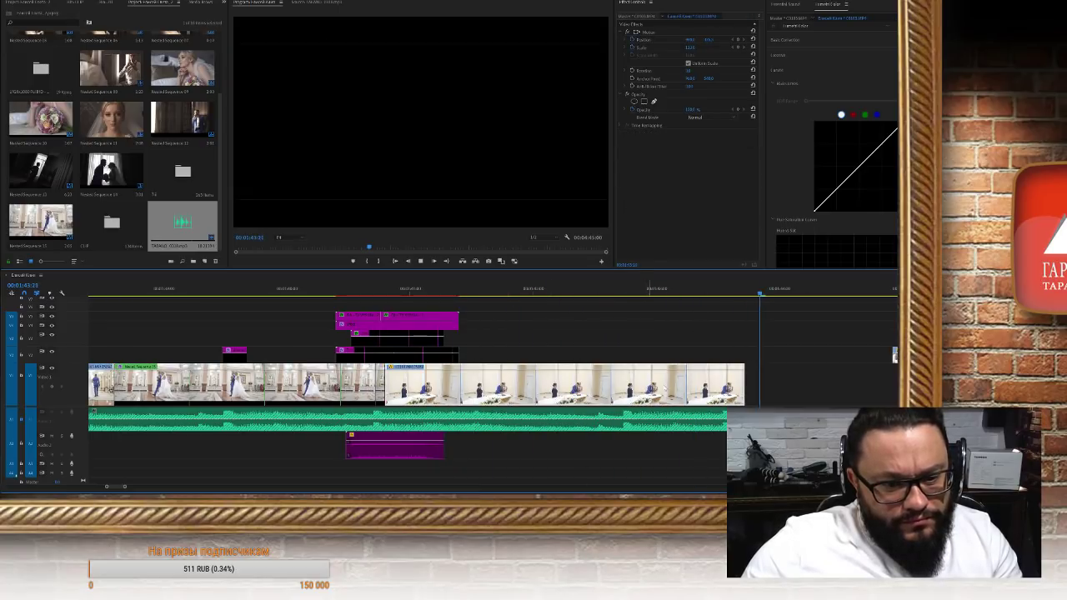
{"action": "left_click_drag", "start_coordinate": [753, 287], "coordinate": [725, 289]}
{"action": "left_click", "coordinate": [557, 289]}
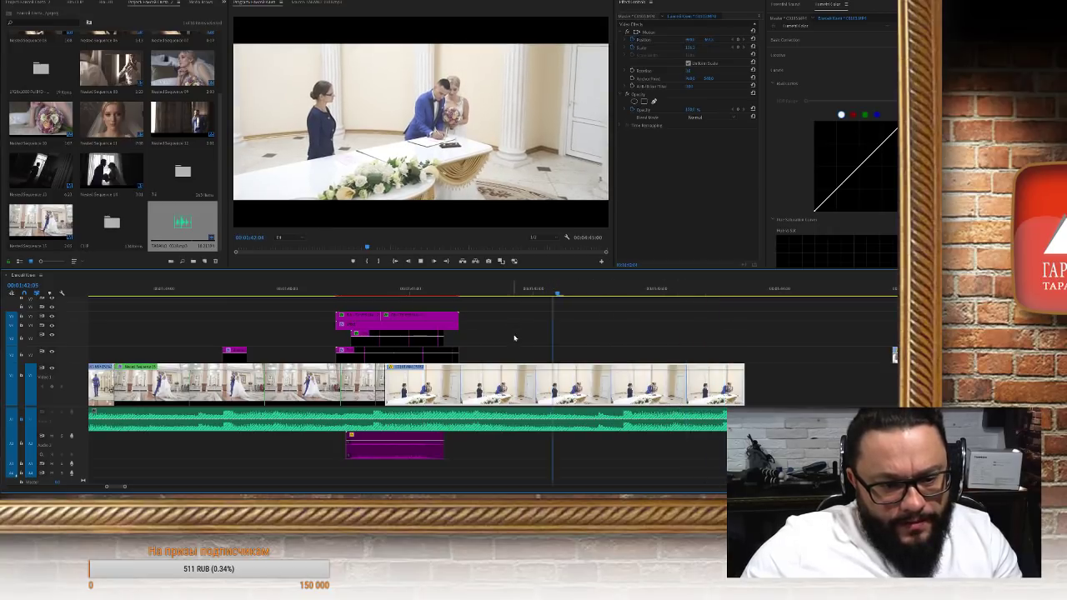
{"action": "key", "text": "space"}
{"action": "scroll", "coordinate": [625, 392], "scroll_direction": "down", "scroll_amount": 5}
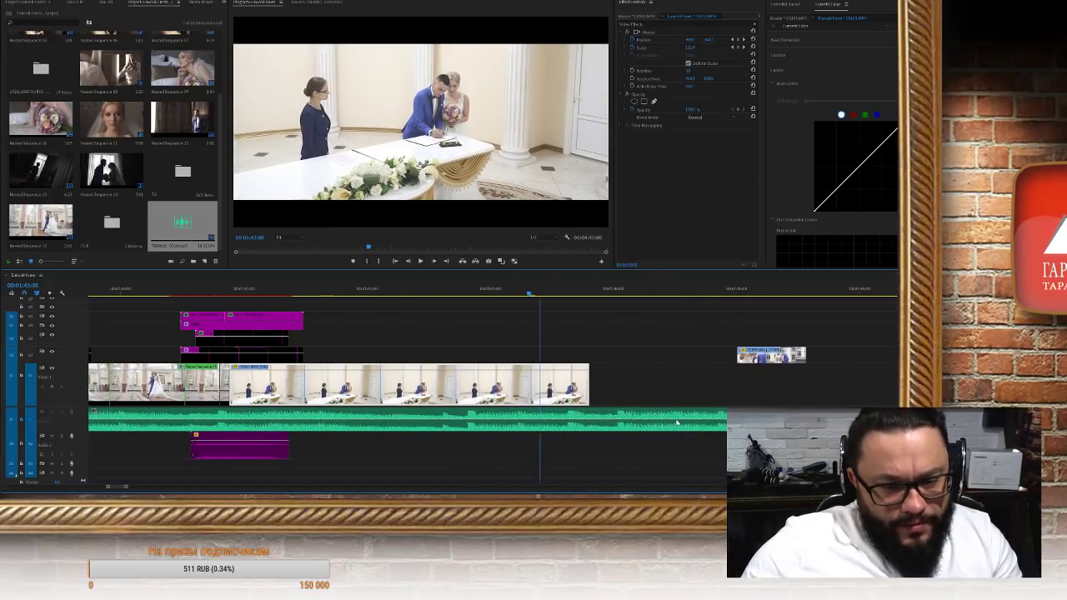
{"action": "scroll", "coordinate": [677, 423], "scroll_direction": "down", "scroll_amount": 2}
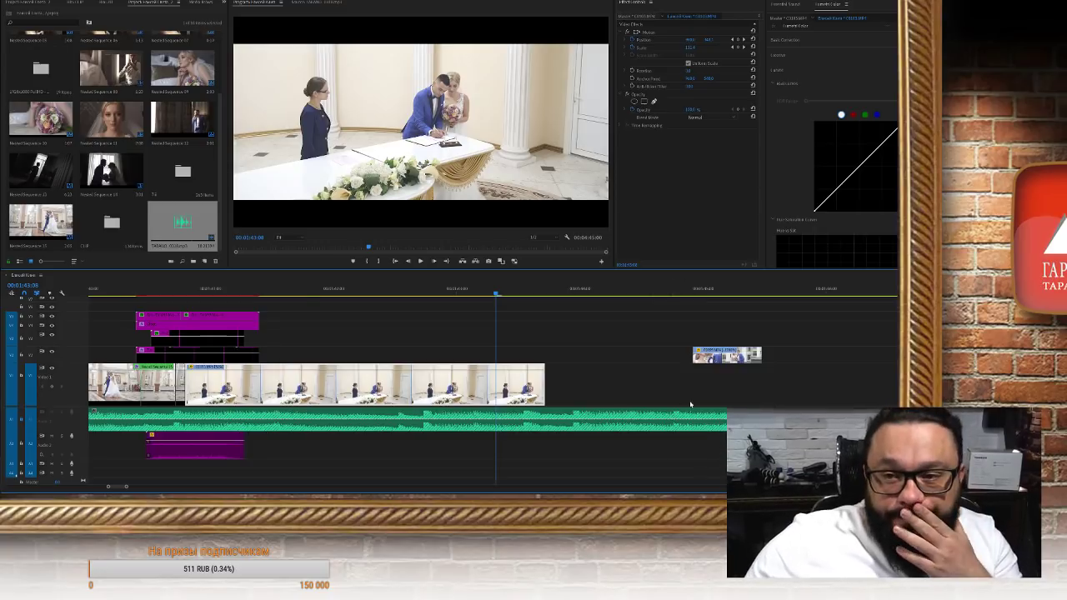
{"action": "scroll", "coordinate": [695, 406], "scroll_direction": "up", "scroll_amount": 5}
{"action": "scroll", "coordinate": [695, 406], "scroll_direction": "up", "scroll_amount": 10}
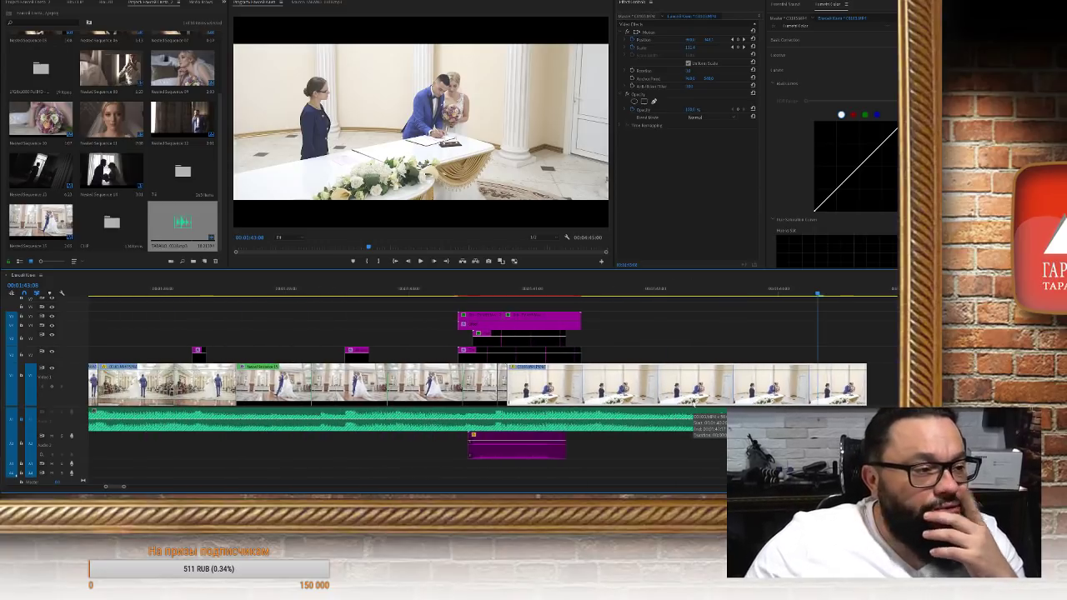
{"action": "scroll", "coordinate": [609, 436], "scroll_direction": "up", "scroll_amount": 15}
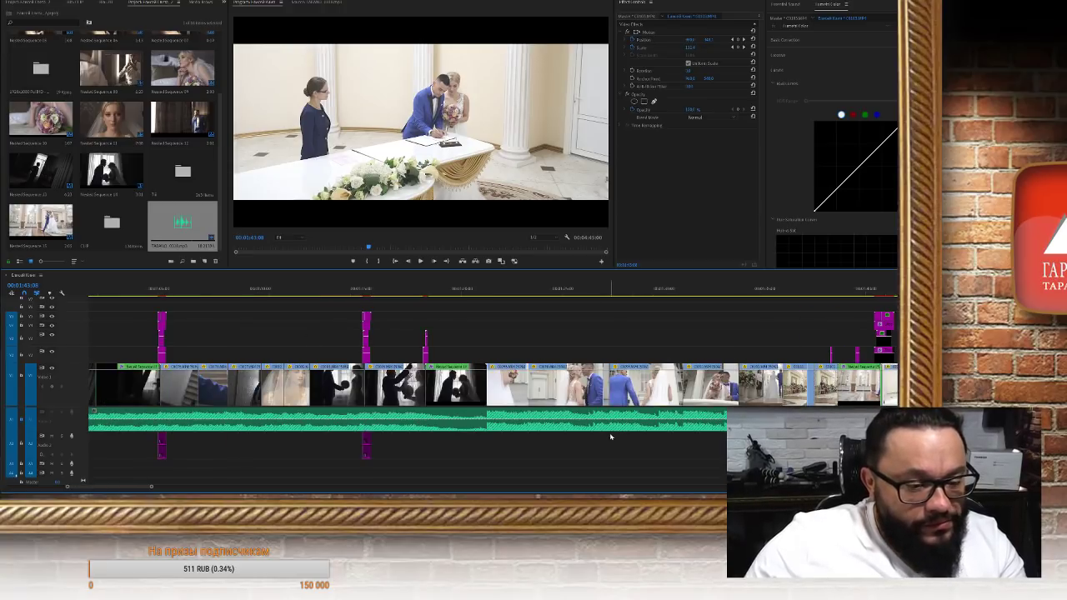
Preview the bride and groom clip from the raw camera bin in the Source Monitor
{"action": "left_click", "coordinate": [108, 3]}
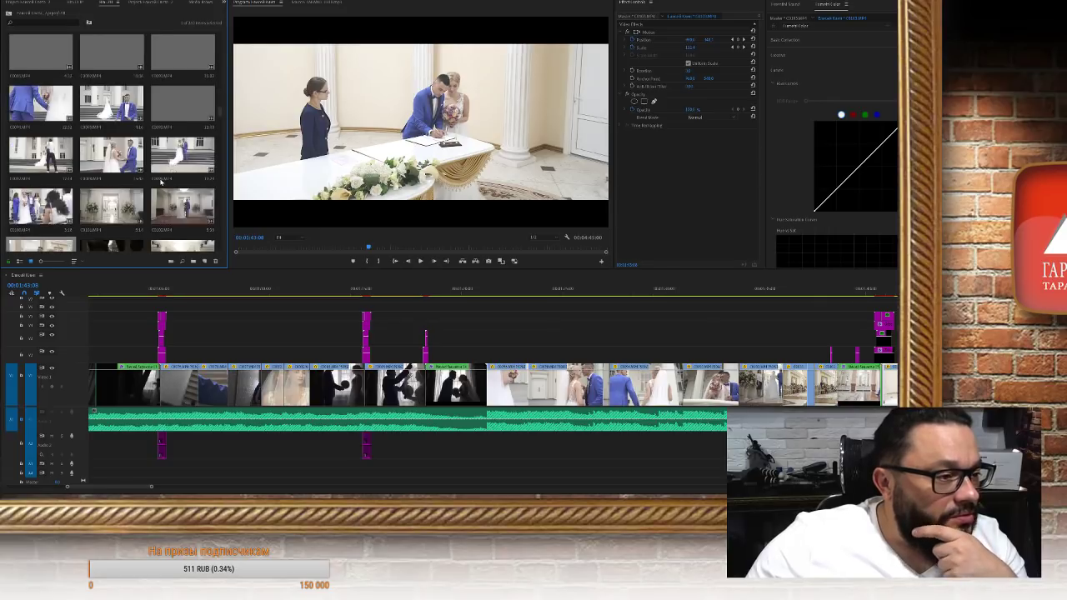
{"action": "scroll", "coordinate": [162, 180], "scroll_direction": "down", "scroll_amount": 2}
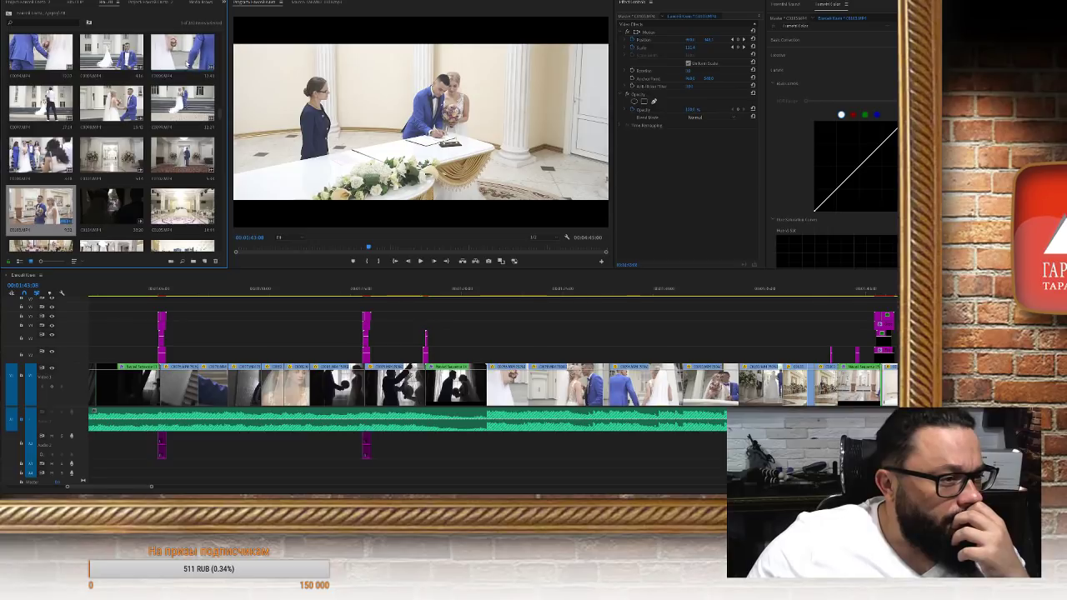
{"action": "left_click", "coordinate": [164, 67]}
{"action": "double_click", "coordinate": [165, 67]}
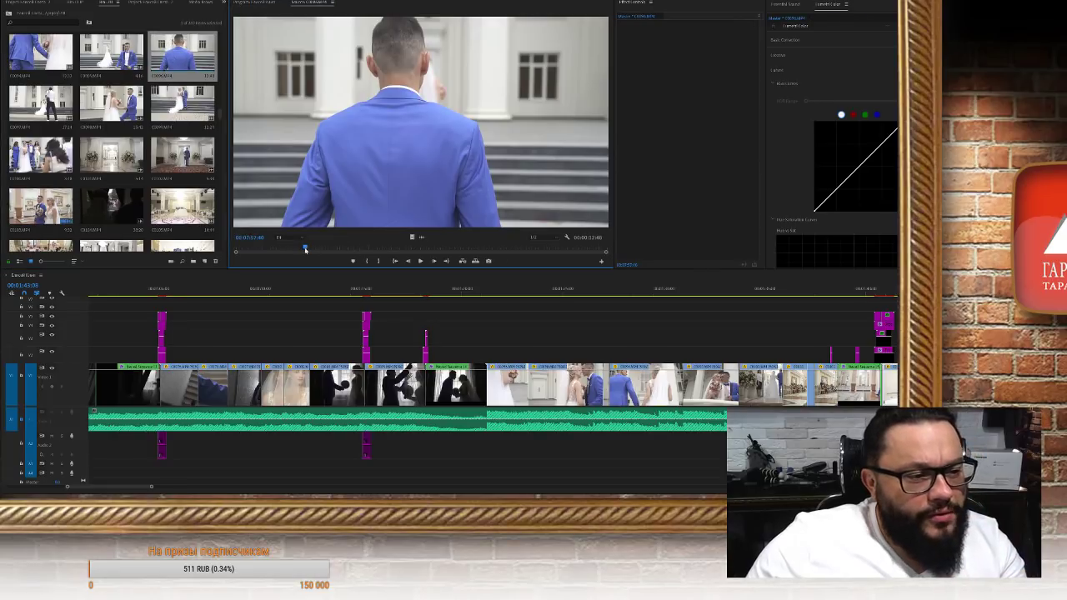
{"action": "left_click", "coordinate": [244, 250]}
{"action": "key", "text": "space"}
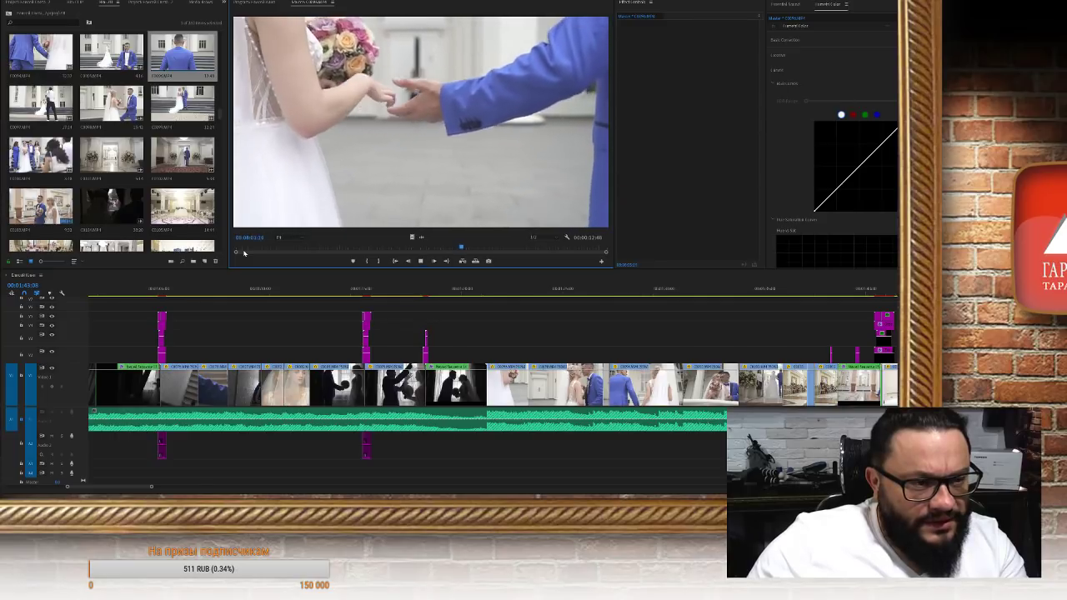
{"action": "key", "text": "space"}
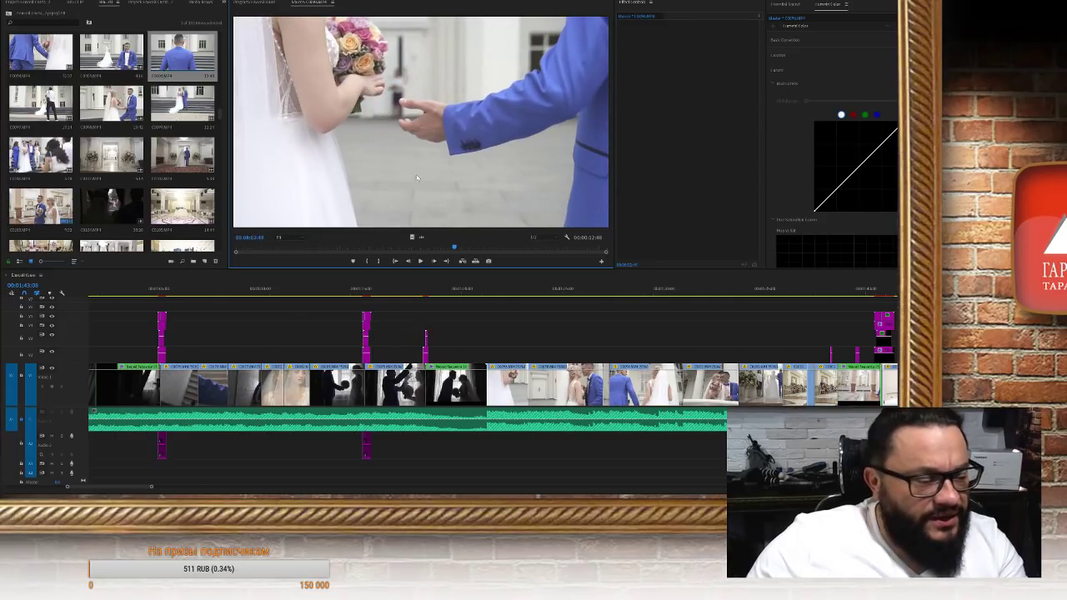
{"action": "key", "text": "space"}
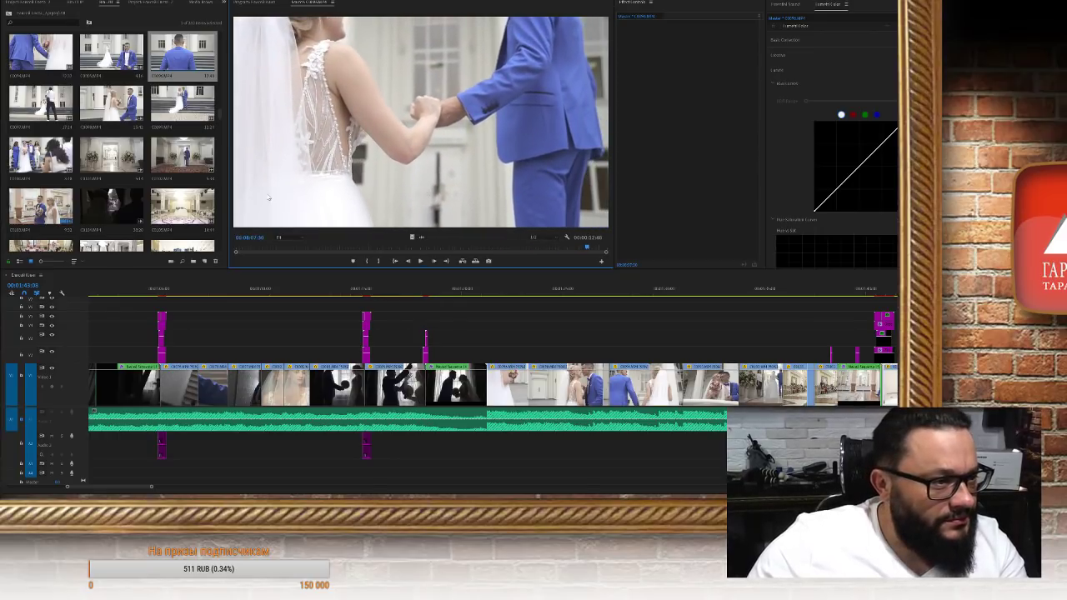
{"action": "key", "text": "j"}
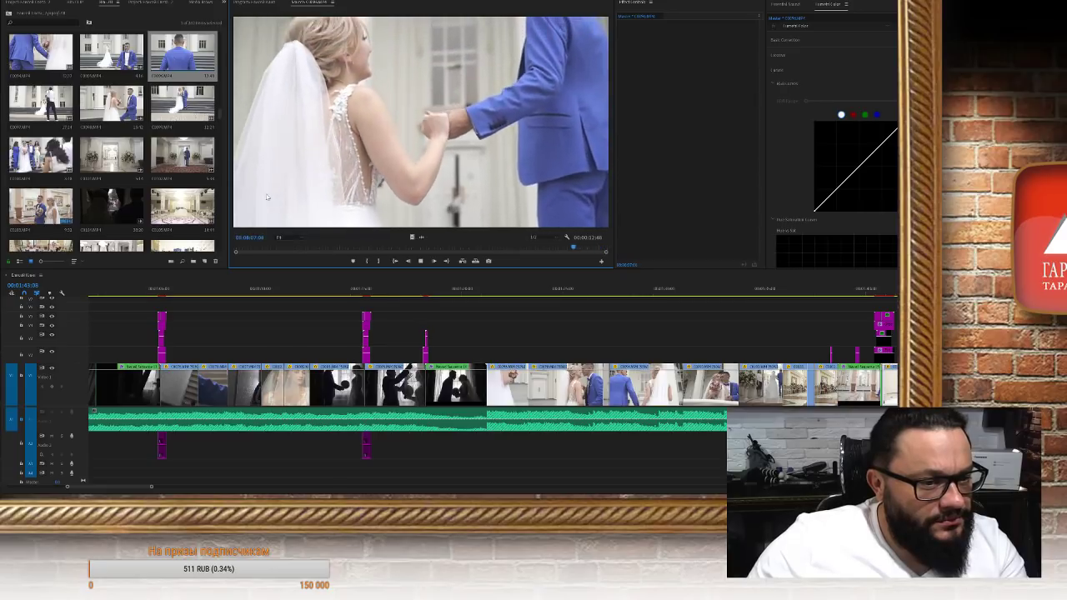
{"action": "key", "text": "k"}
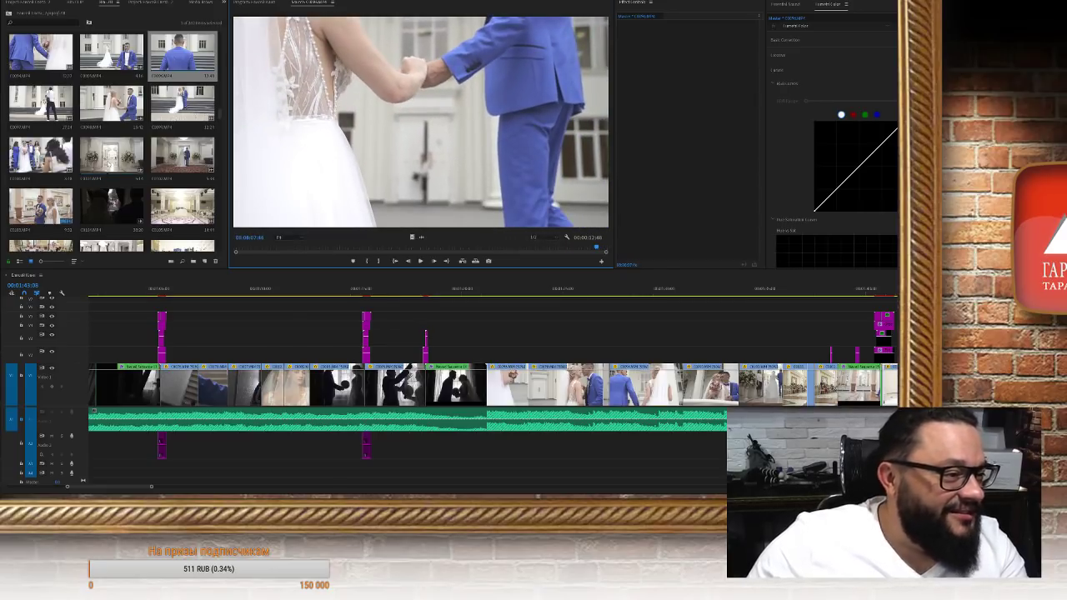
Preview the hall clip, then load the dark silhouette kiss clip cued near its start
{"action": "double_click", "coordinate": [113, 163]}
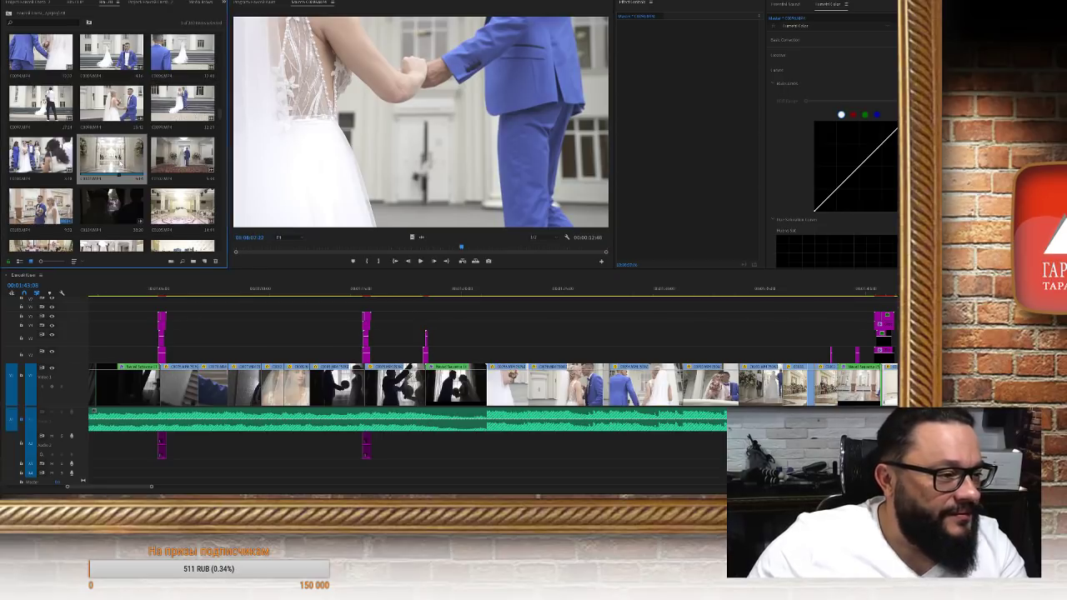
{"action": "left_click_drag", "start_coordinate": [321, 249], "coordinate": [241, 256]}
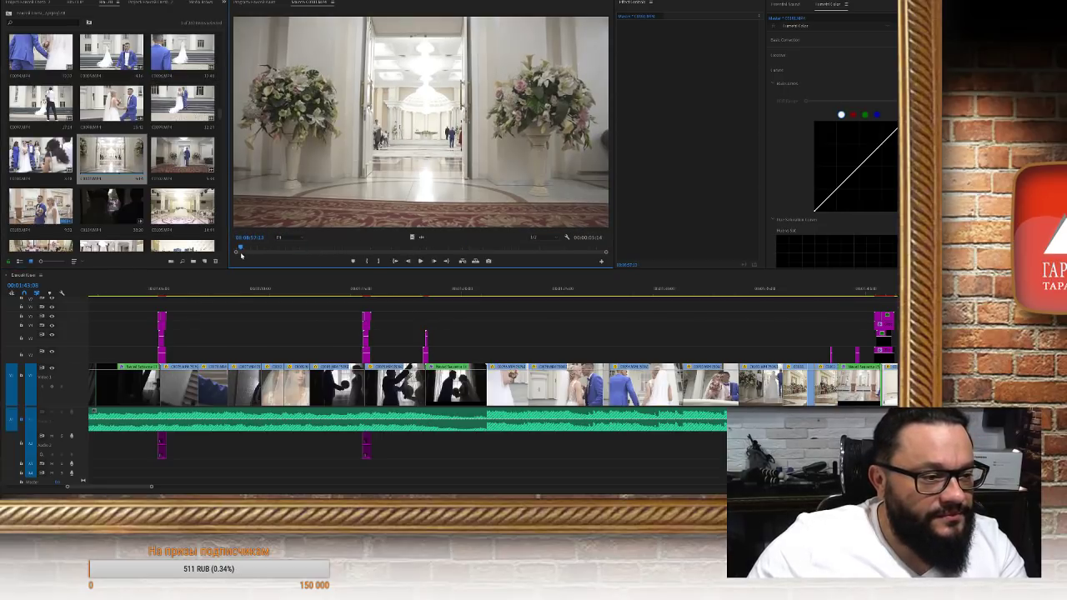
{"action": "key", "text": "space"}
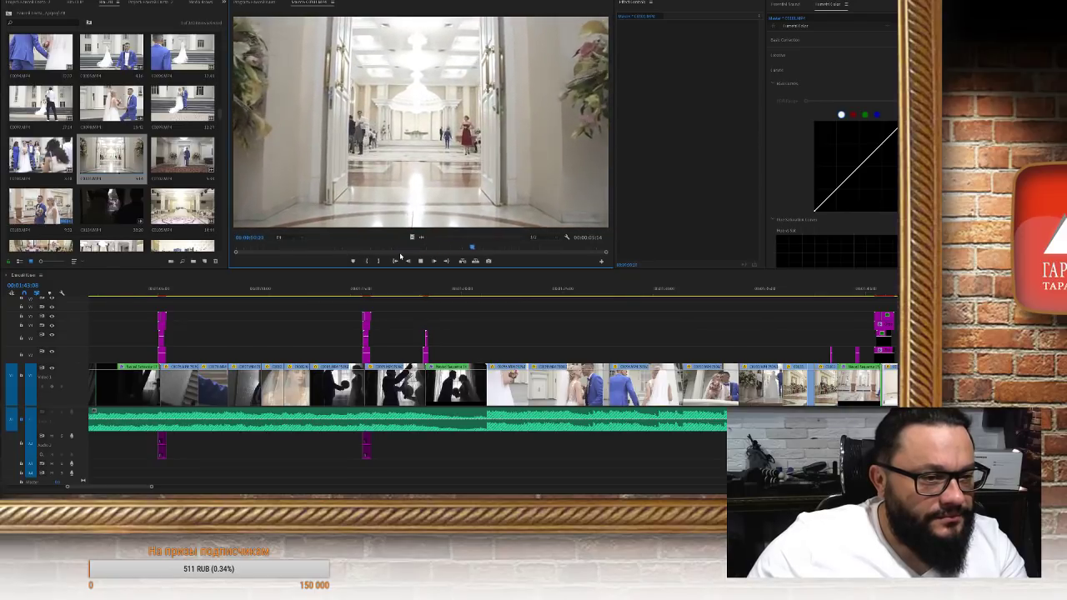
{"action": "key", "text": "space"}
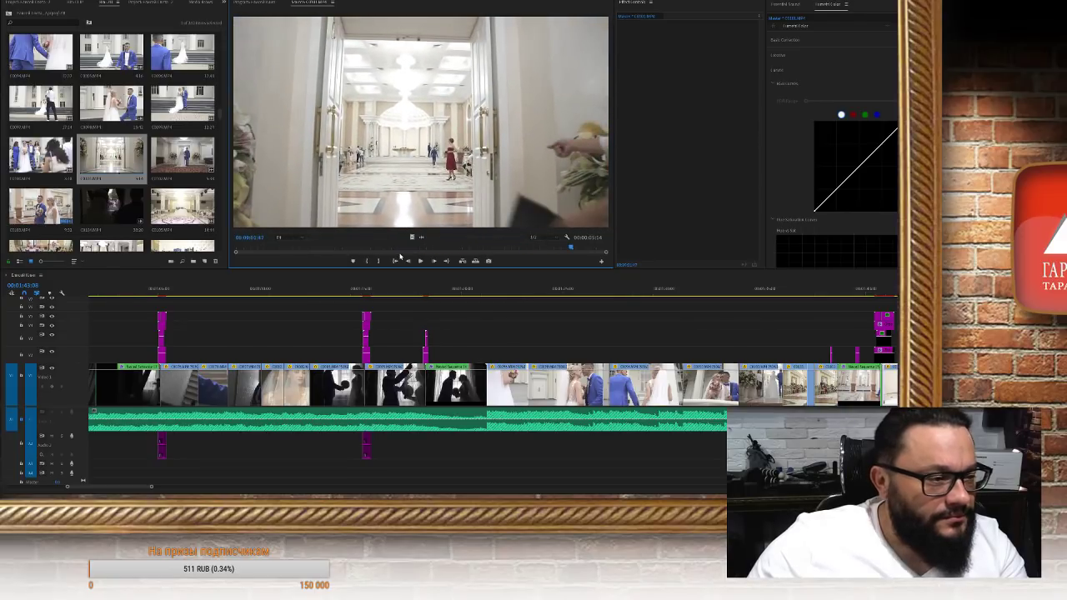
{"action": "left_click", "coordinate": [182, 155]}
{"action": "scroll", "coordinate": [188, 200], "scroll_direction": "down", "scroll_amount": 1}
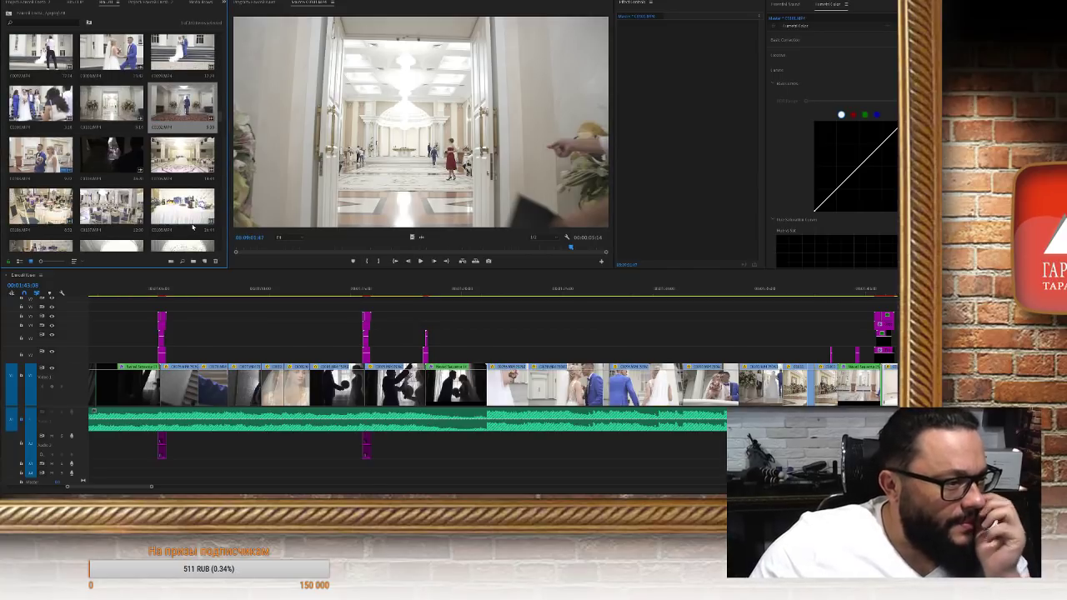
{"action": "double_click", "coordinate": [111, 155]}
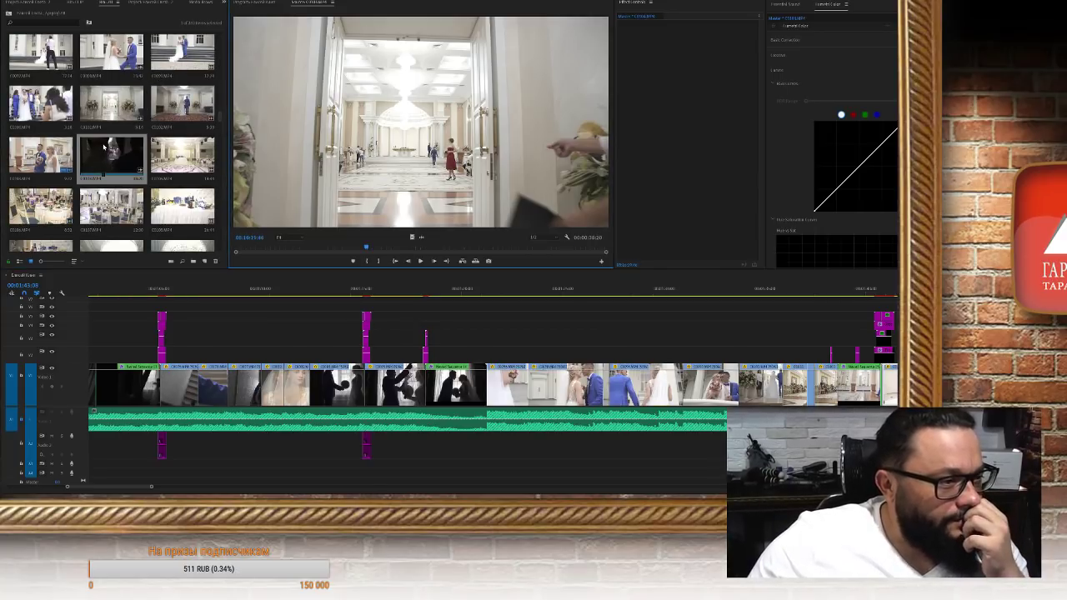
{"action": "left_click_drag", "start_coordinate": [246, 250], "coordinate": [351, 238]}
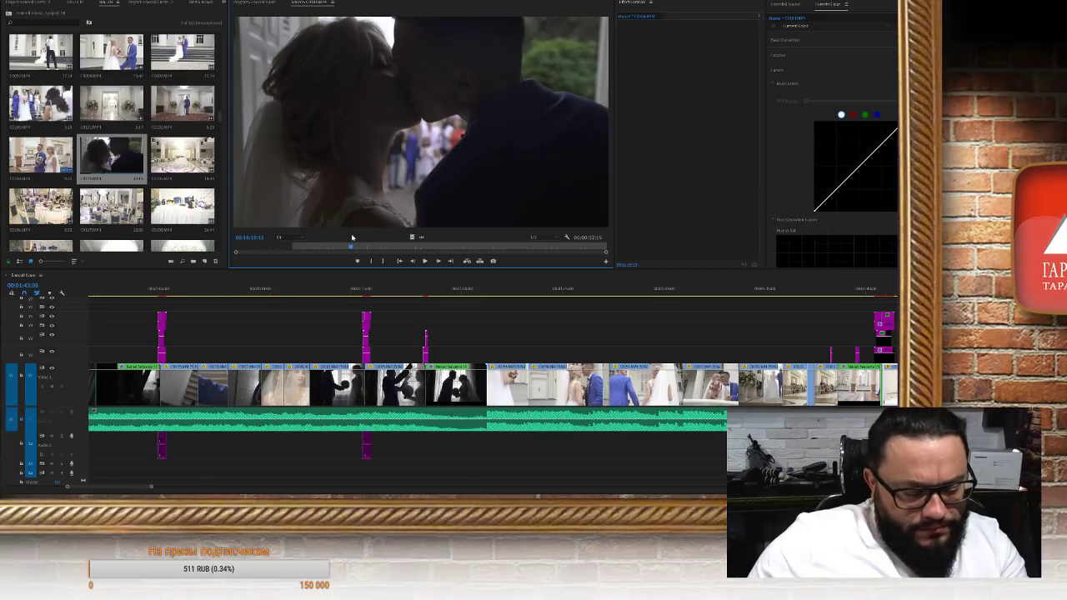
Ripple-delete the empty gap on video track 1 after the last edited clips
{"action": "scroll", "coordinate": [453, 305], "scroll_direction": "down", "scroll_amount": 10}
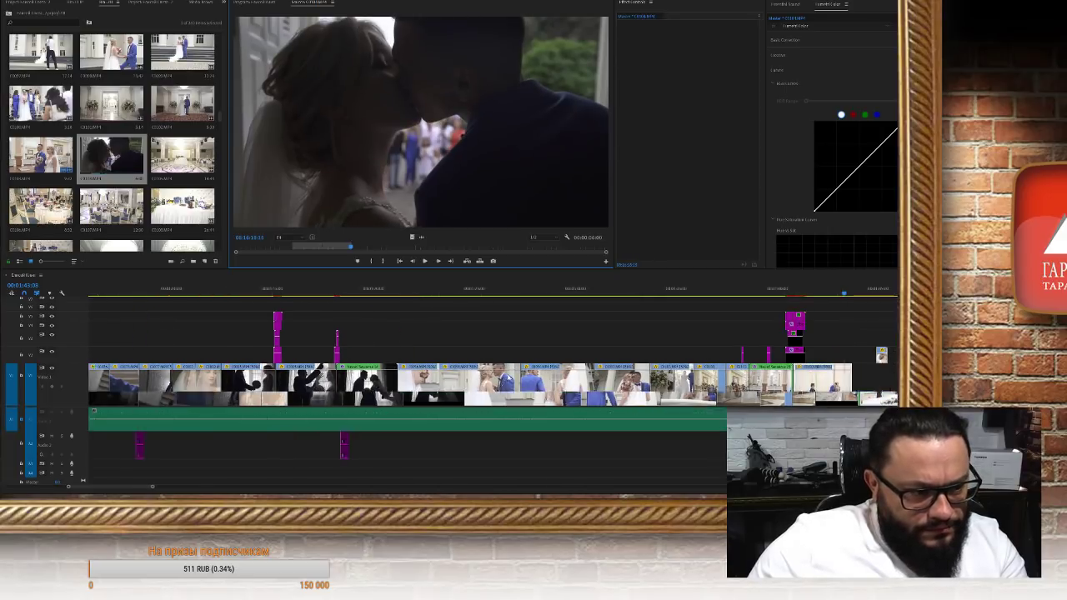
{"action": "scroll", "coordinate": [538, 386], "scroll_direction": "down", "scroll_amount": 4}
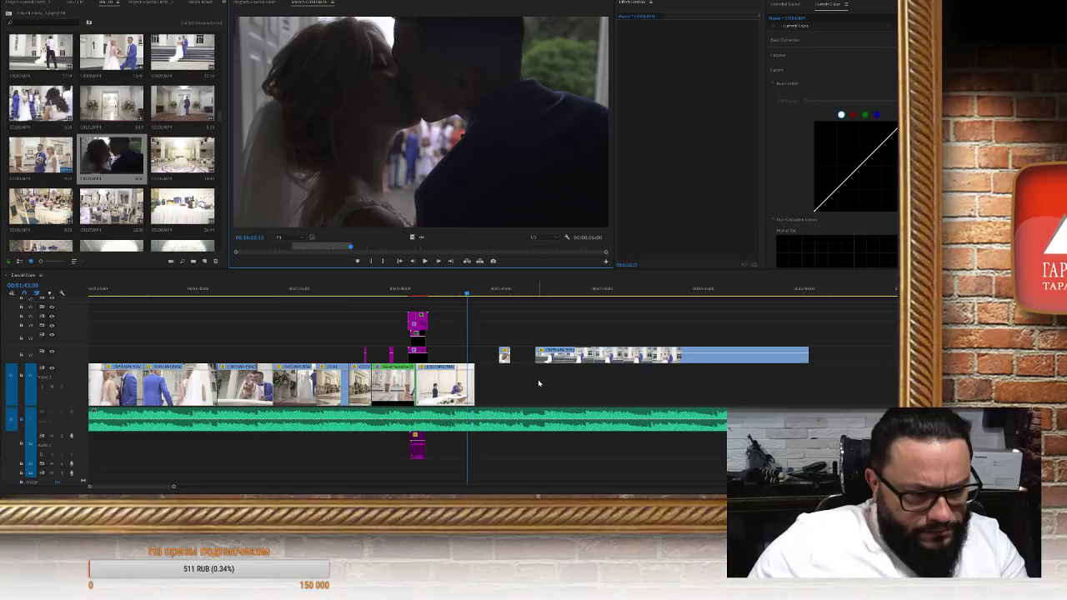
{"action": "left_click", "coordinate": [584, 351]}
{"action": "scroll", "coordinate": [564, 397], "scroll_direction": "down", "scroll_amount": 5}
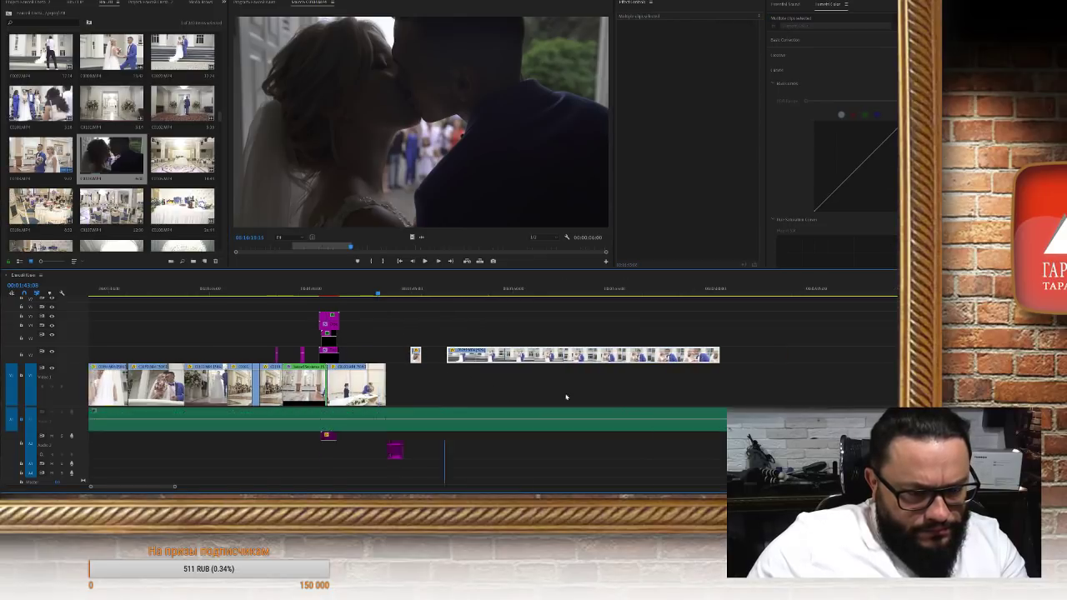
{"action": "key", "text": "ctrl+z"}
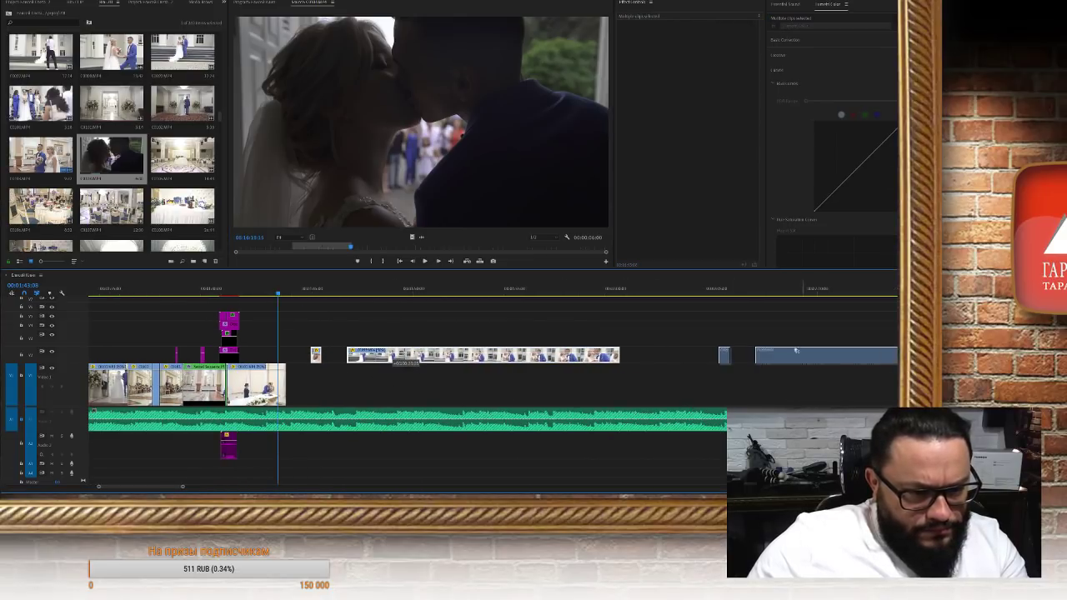
{"action": "left_click", "coordinate": [398, 376]}
{"action": "key", "text": "Delete"}
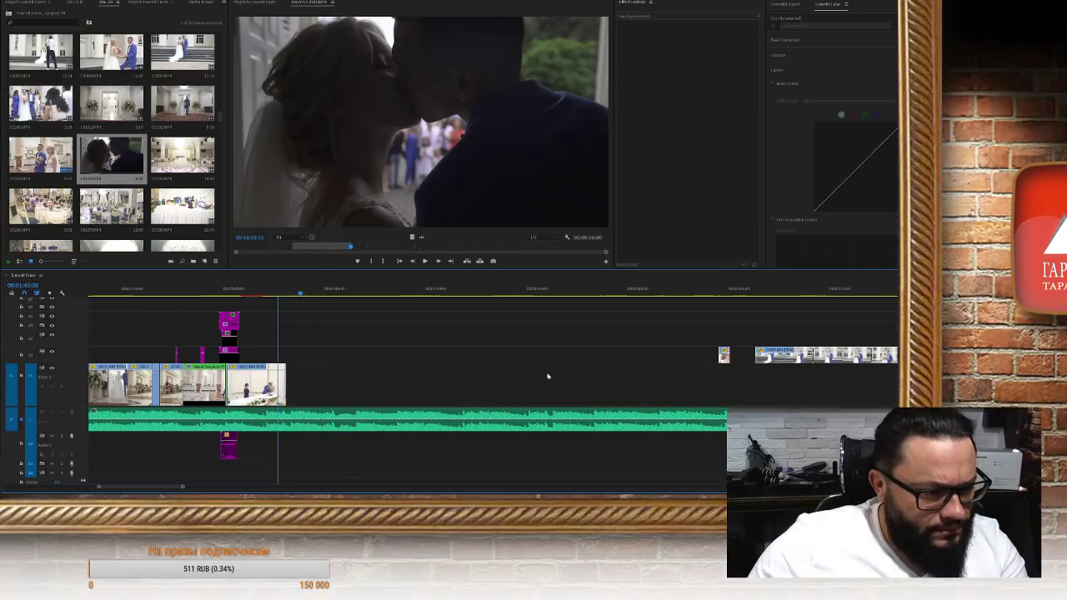
{"action": "scroll", "coordinate": [547, 376], "scroll_direction": "up", "scroll_amount": 3}
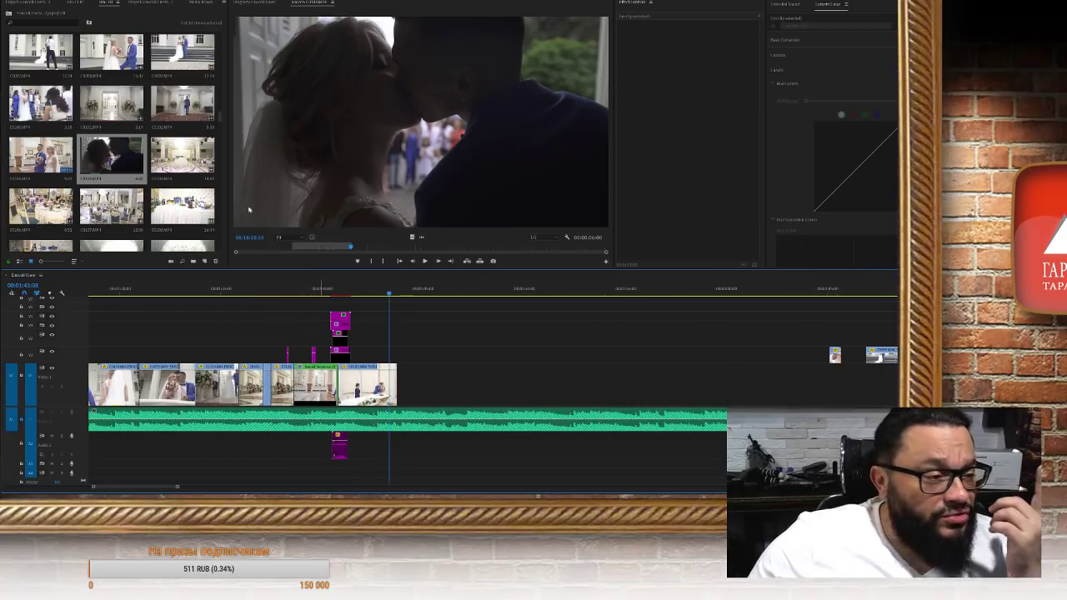
Preview another ceremony clip of the couple walking and save the project
{"action": "double_click", "coordinate": [40, 154]}
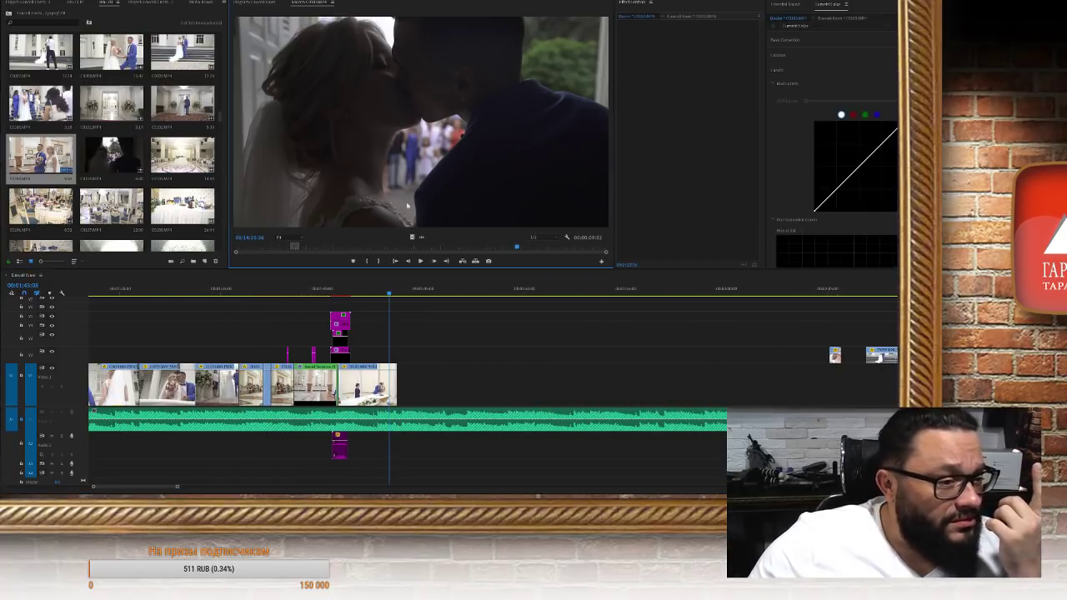
{"action": "left_click_drag", "start_coordinate": [492, 251], "coordinate": [405, 251]}
{"action": "key", "text": "space"}
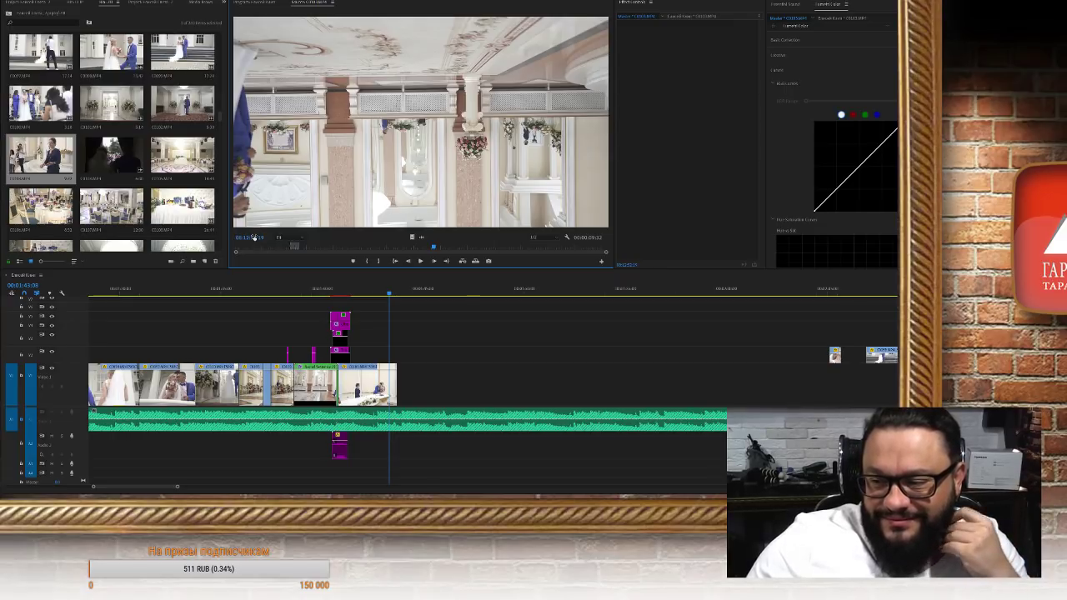
{"action": "key", "text": "ctrl+s"}
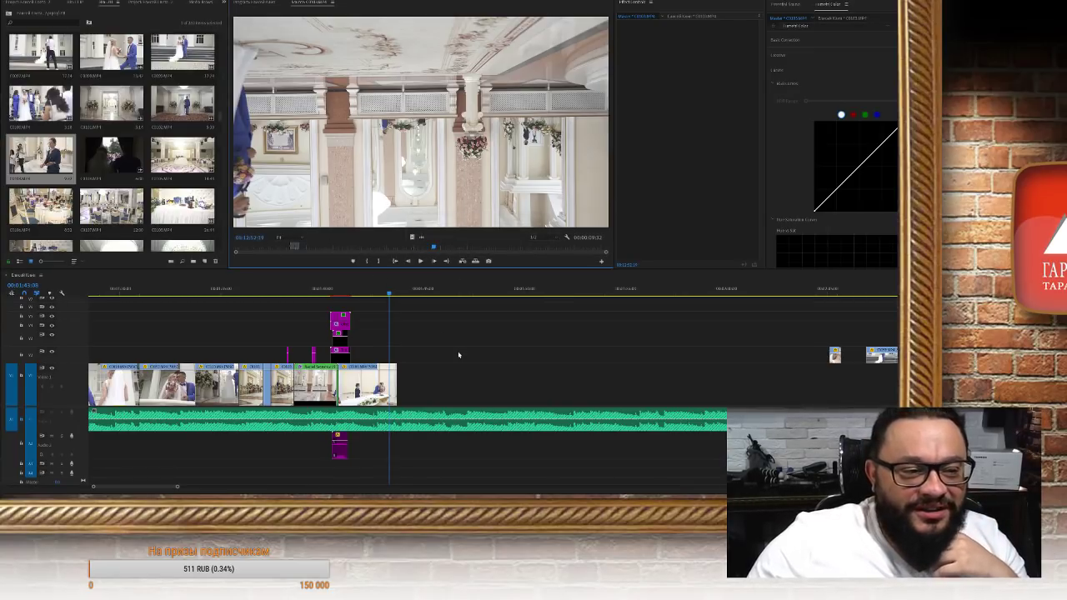
Clear in/out, mark an out point after the kiss, and drag the ~2-second shot into the sequence
{"action": "mouse_move", "coordinate": [363, 293]}
{"action": "left_mouse_down"}
{"action": "mouse_move", "coordinate": [382, 295]}
{"action": "mouse_move", "coordinate": [332, 295]}
{"action": "mouse_move", "coordinate": [351, 301]}
{"action": "left_mouse_up"}
{"action": "key", "text": "space"}
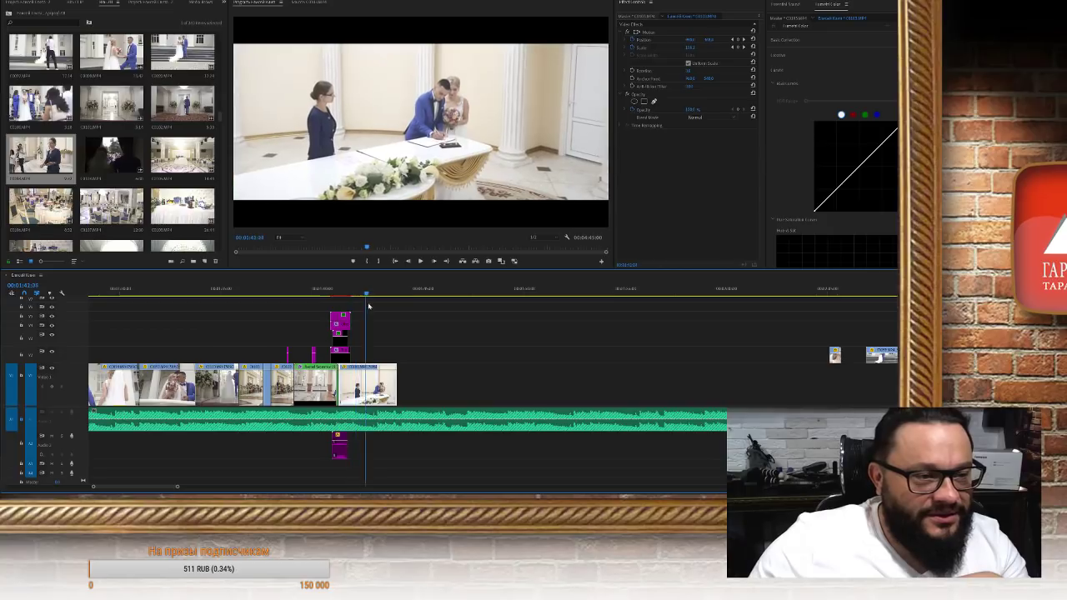
{"action": "key", "text": "shift+2"}
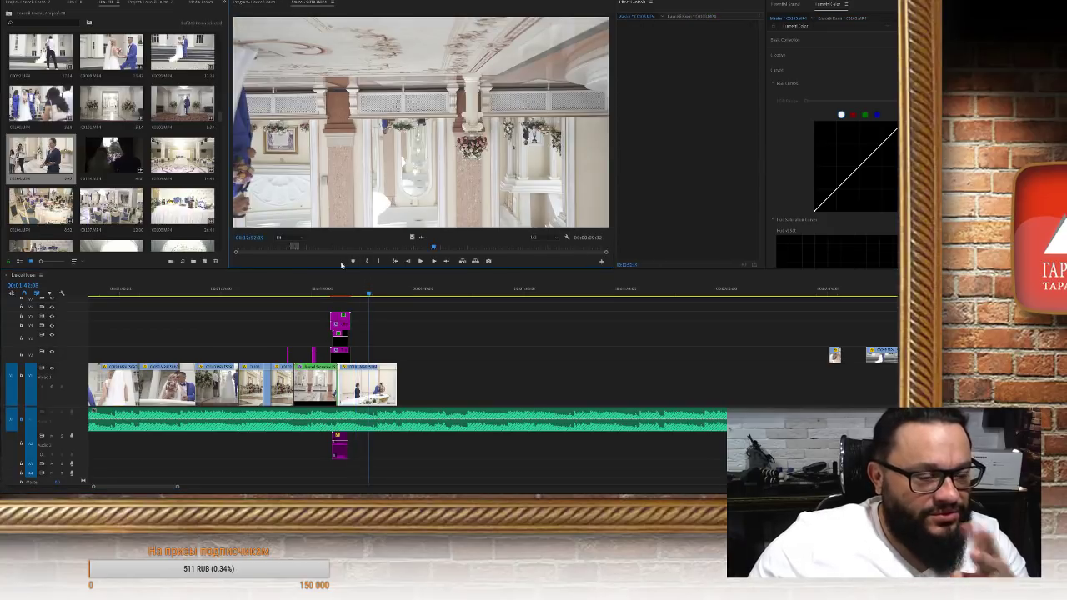
{"action": "mouse_move", "coordinate": [334, 252]}
{"action": "left_mouse_down"}
{"action": "mouse_move", "coordinate": [304, 250]}
{"action": "mouse_move", "coordinate": [332, 251]}
{"action": "left_mouse_up"}
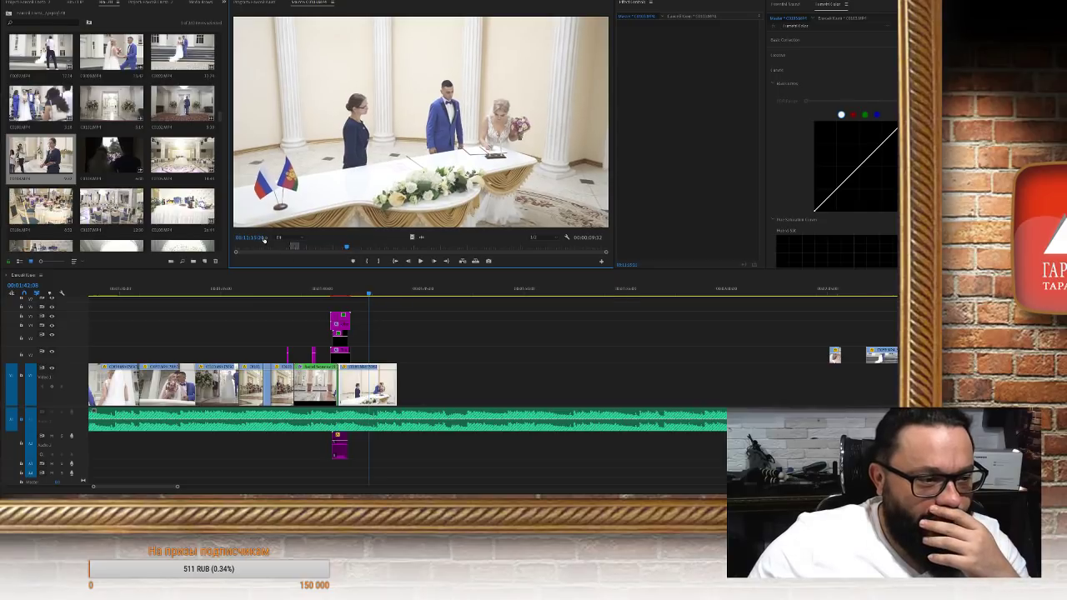
{"action": "left_click_drag", "start_coordinate": [264, 239], "coordinate": [256, 238]}
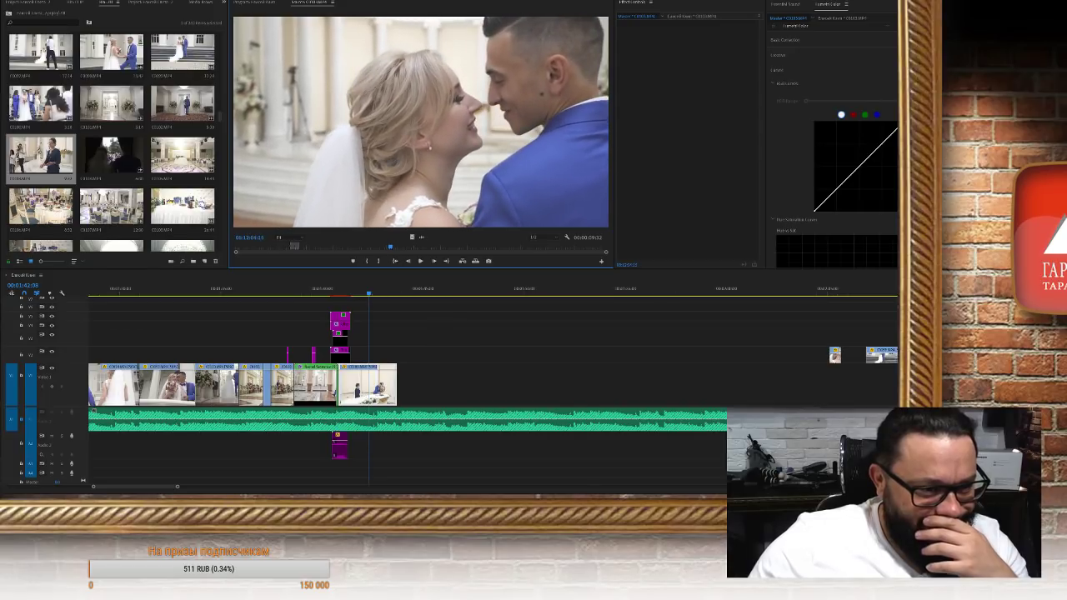
{"action": "key", "text": "ctrl+shift+x"}
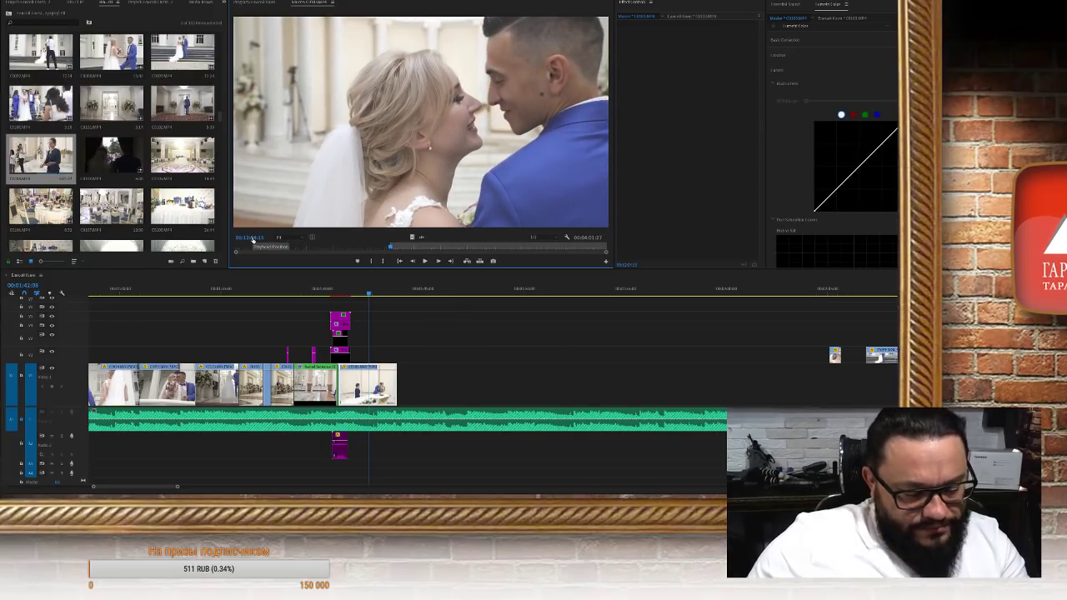
{"action": "key", "text": "space"}
{"action": "key", "text": "space"}
{"action": "key", "text": "o"}
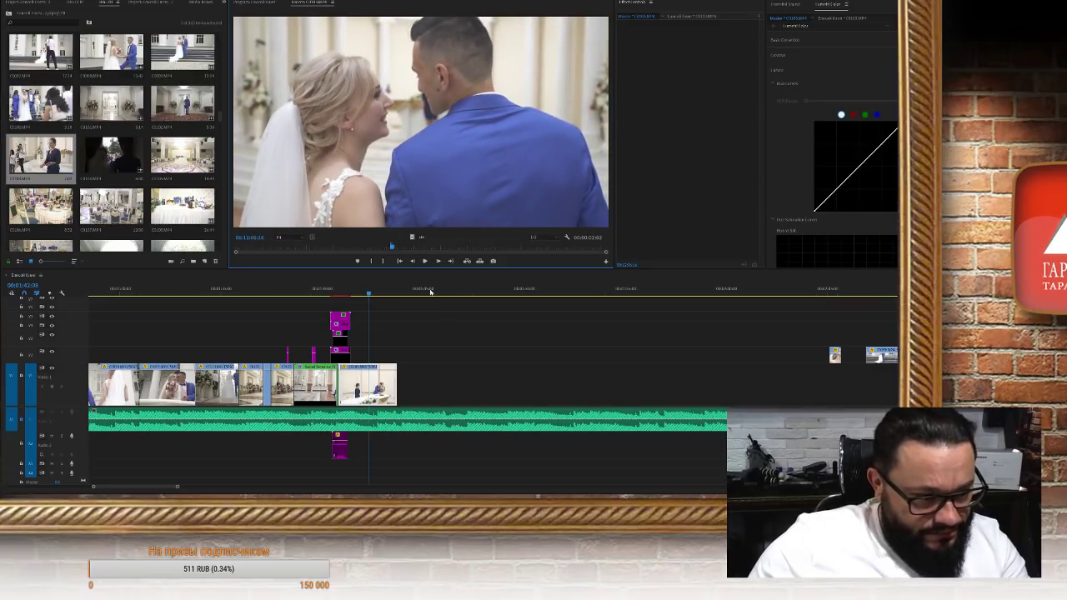
{"action": "left_click_drag", "start_coordinate": [411, 237], "coordinate": [400, 384]}
Slow the closing kiss clip to about half speed and trim its end back to the chosen frame
{"action": "left_click", "coordinate": [413, 288]}
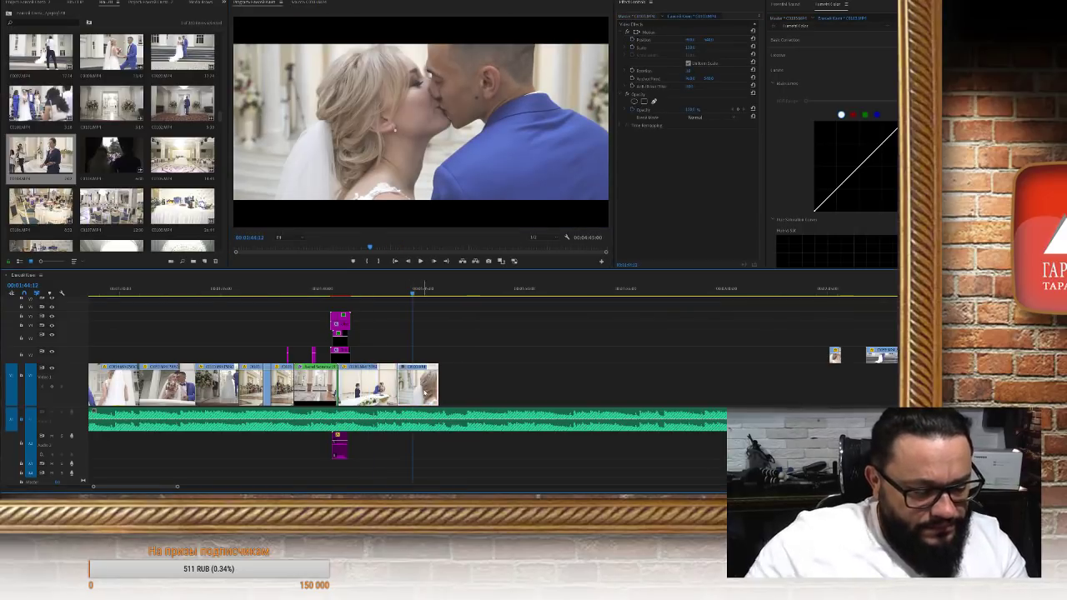
{"action": "key", "text": "ctrl+r"}
{"action": "key", "text": "Return"}
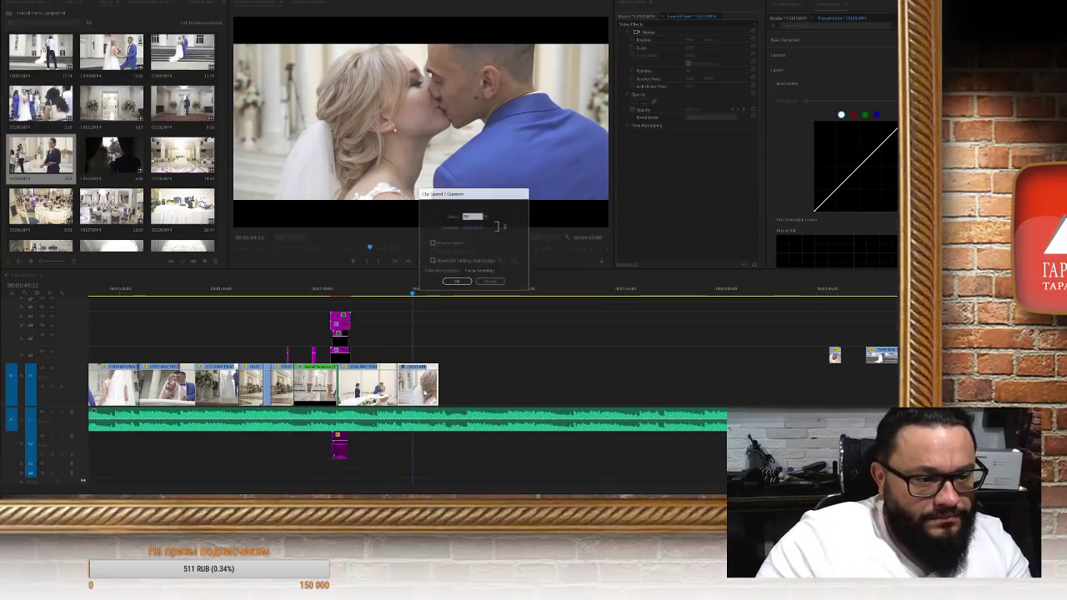
{"action": "left_click", "coordinate": [379, 289]}
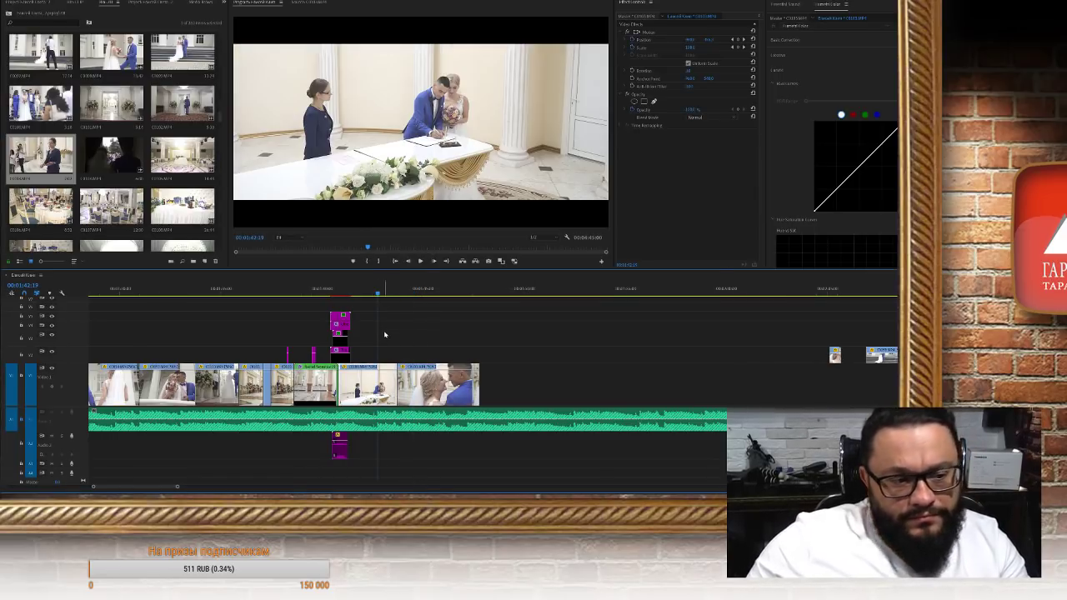
{"action": "key", "text": "space"}
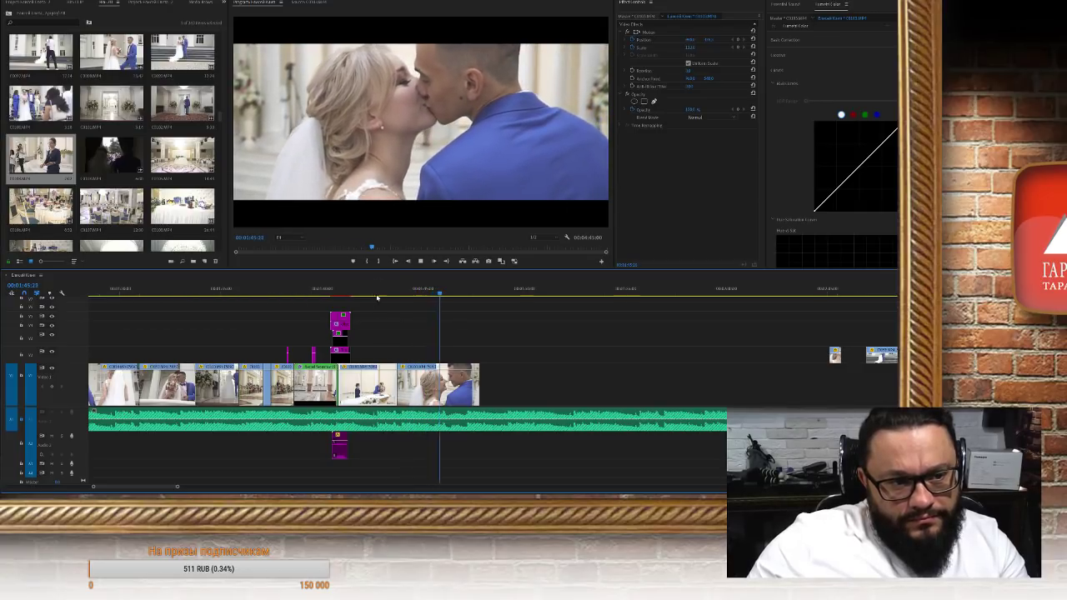
{"action": "key", "text": "space"}
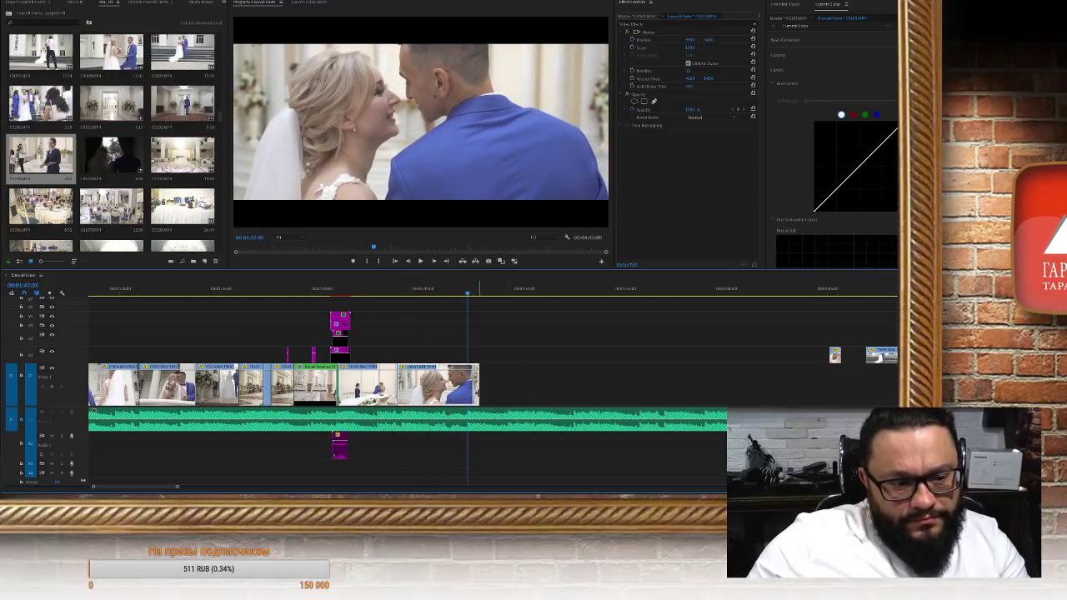
{"action": "left_click_drag", "start_coordinate": [477, 390], "coordinate": [467, 390]}
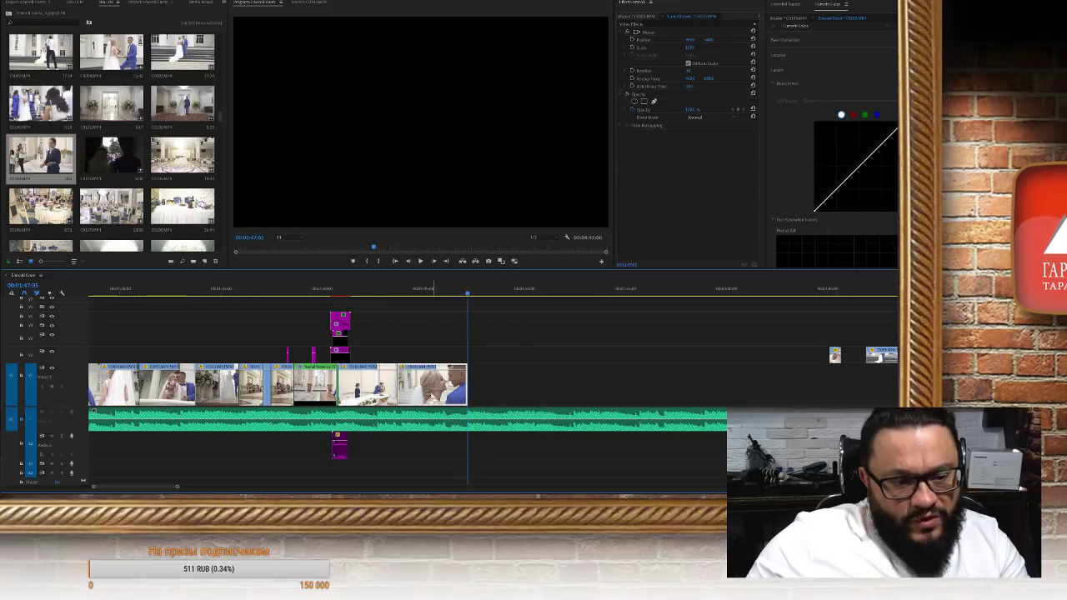
Place the dark backlit kiss clip on V1 right after the bright kiss clip
{"action": "left_click_drag", "start_coordinate": [609, 390], "coordinate": [609, 390]}
{"action": "scroll", "coordinate": [576, 400], "scroll_direction": "right", "scroll_amount": 5}
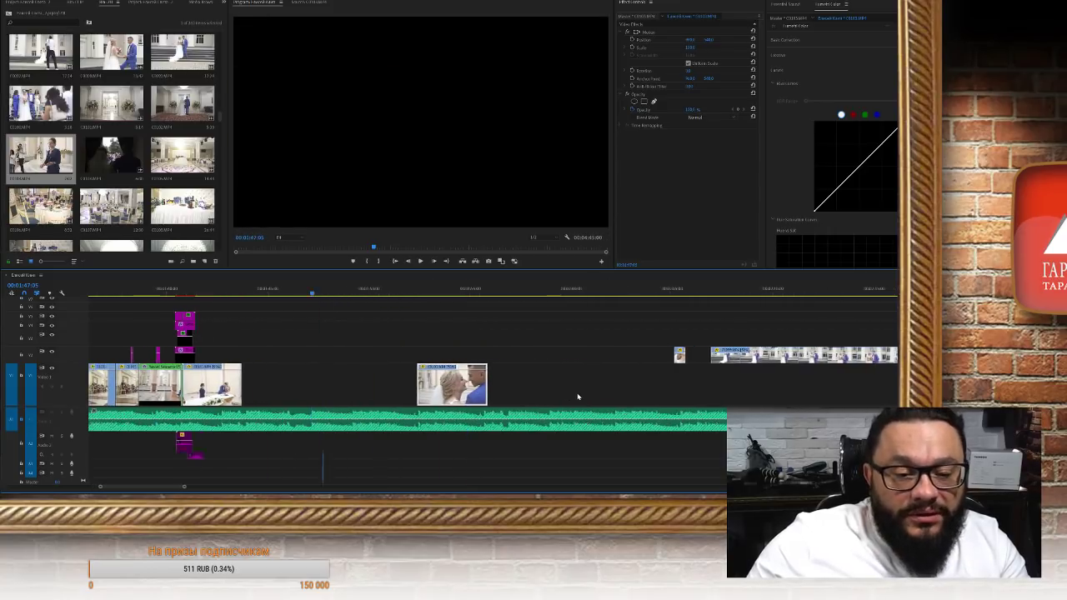
{"action": "double_click", "coordinate": [117, 154]}
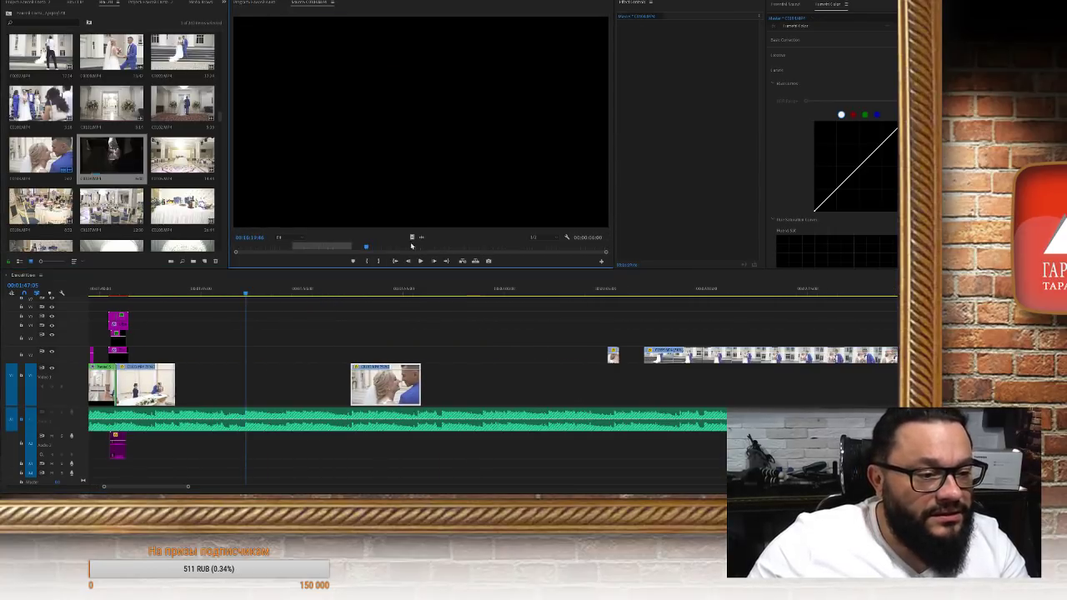
{"action": "left_click_drag", "start_coordinate": [117, 155], "coordinate": [414, 388]}
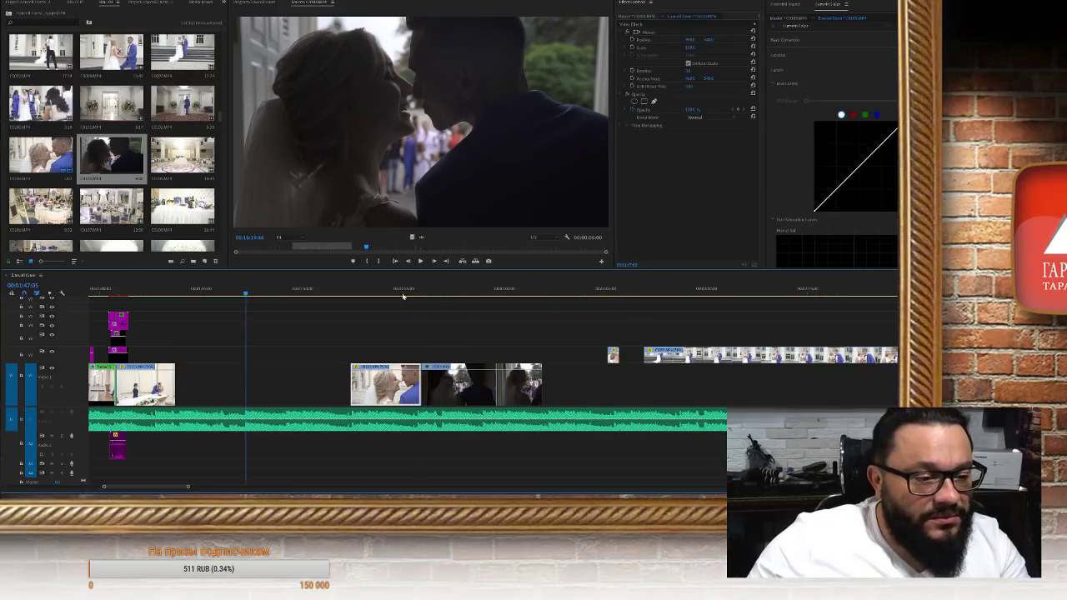
{"action": "left_click_drag", "start_coordinate": [433, 291], "coordinate": [481, 293]}
{"action": "left_click_drag", "start_coordinate": [494, 296], "coordinate": [529, 298]}
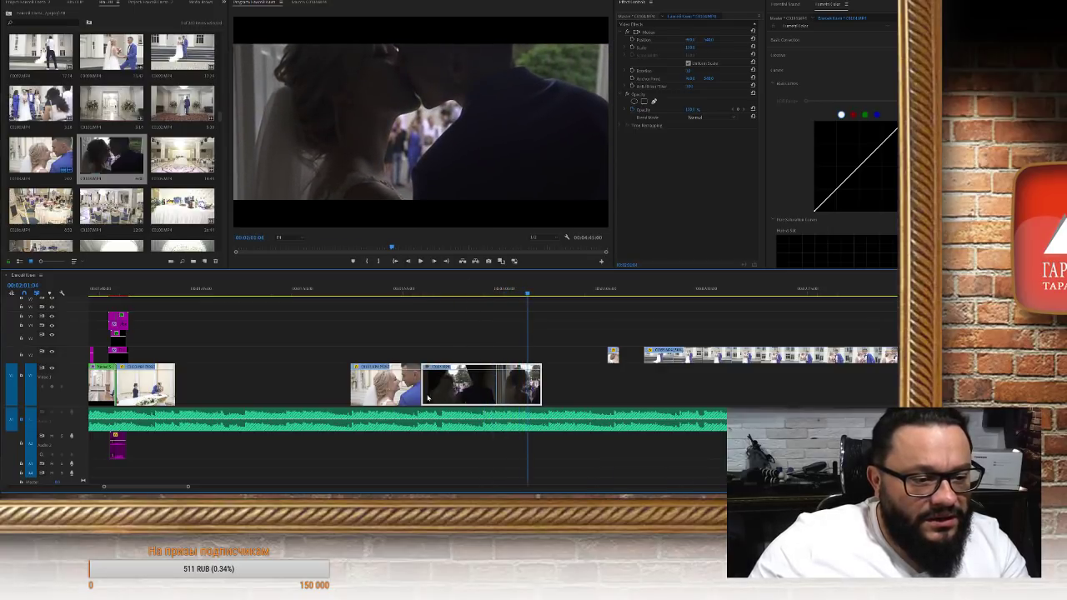
Trim the dark kiss clip's head and ripple-trim the bright kiss clip's tail
{"action": "left_click_drag", "start_coordinate": [423, 397], "coordinate": [456, 386]}
{"action": "left_click", "coordinate": [362, 288]}
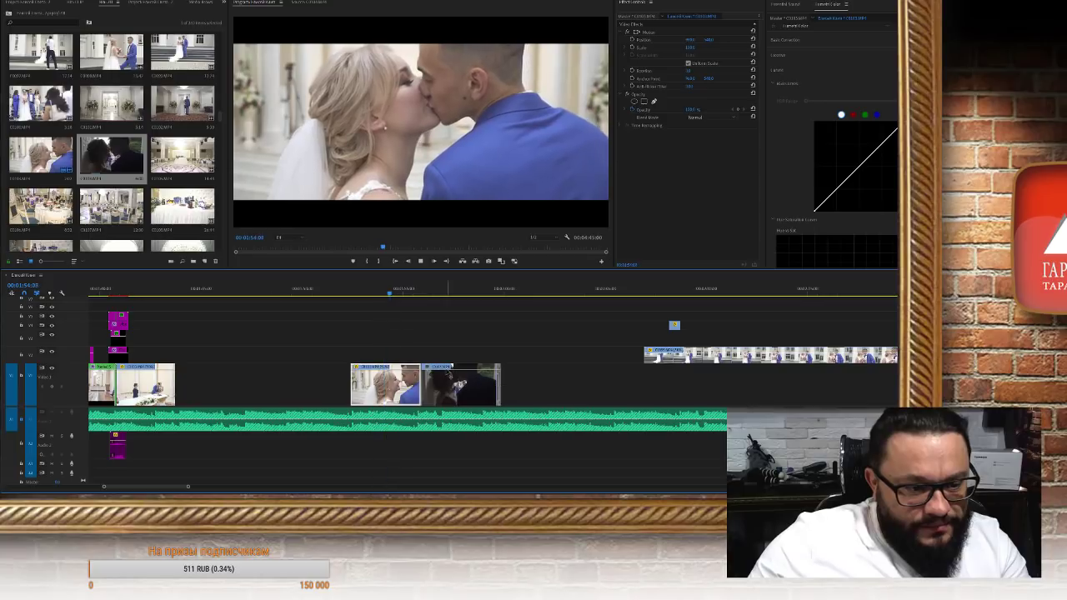
{"action": "left_click", "coordinate": [373, 288]}
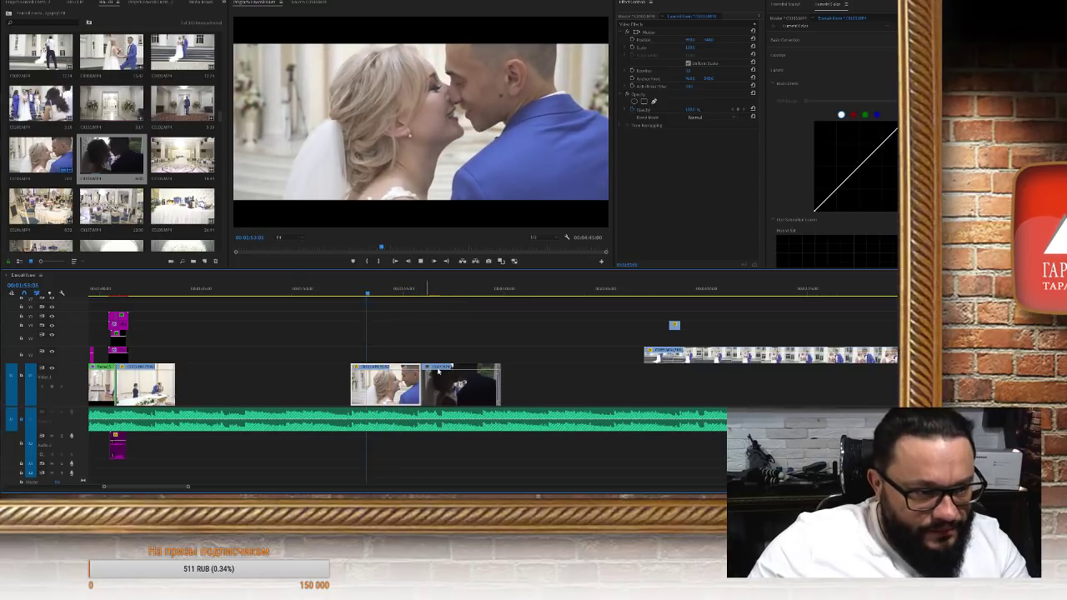
{"action": "key", "text": "space"}
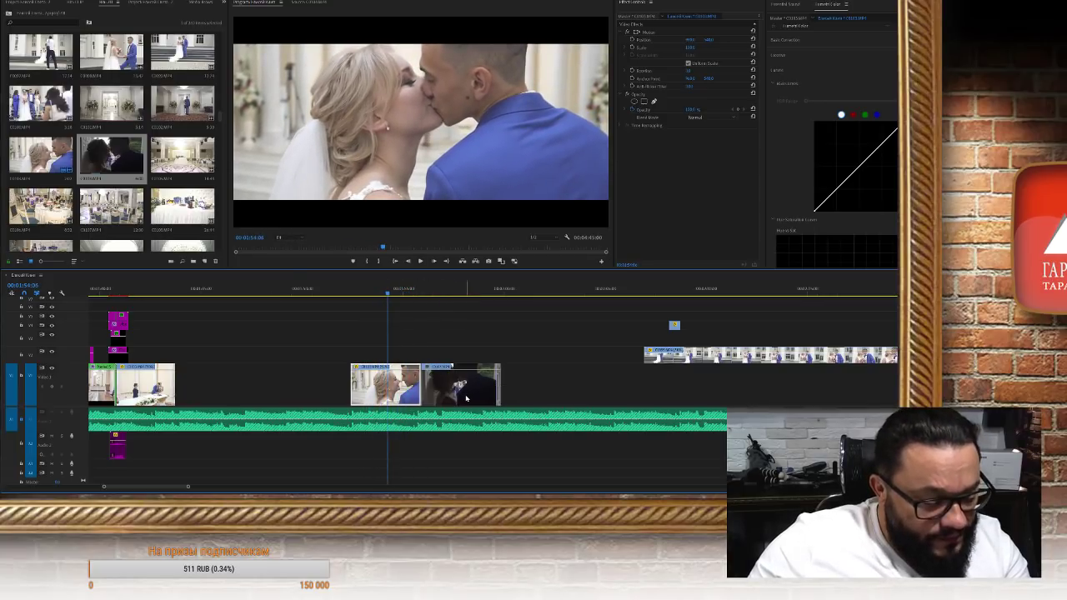
{"action": "key", "text": "w"}
Preview the joined kiss clips and nudge the dark kiss clip's framing
{"action": "left_click", "coordinate": [360, 289]}
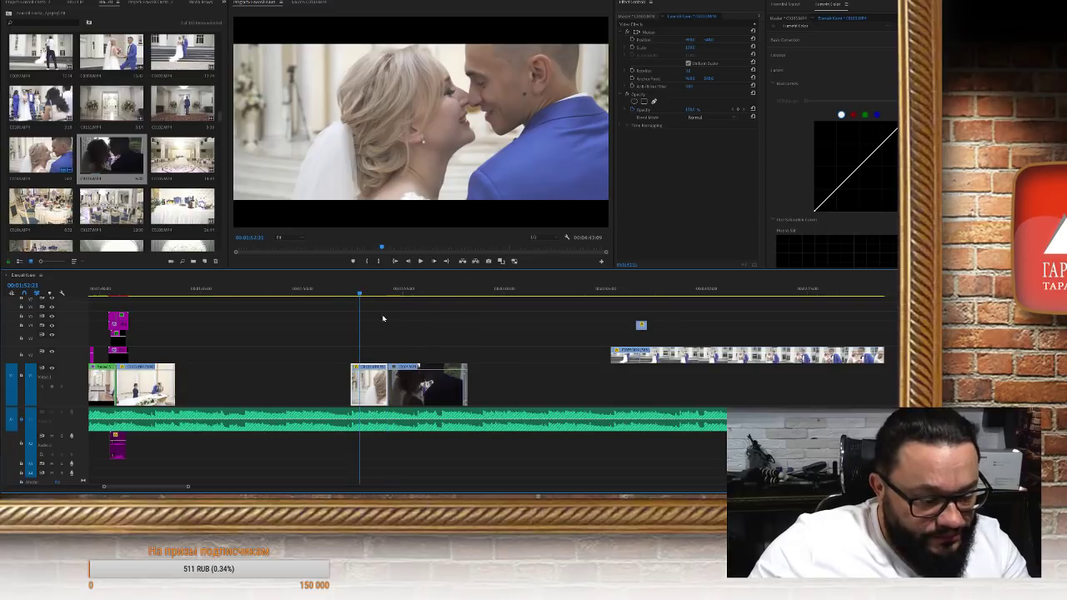
{"action": "key", "text": "space"}
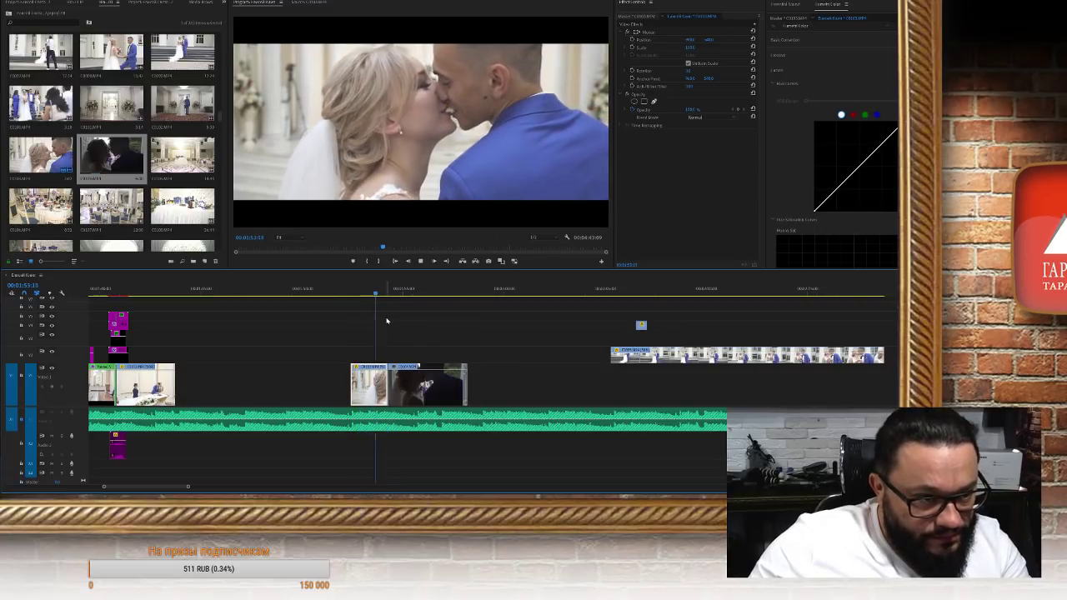
{"action": "key", "text": "space"}
{"action": "mouse_move", "coordinate": [387, 293]}
{"action": "left_mouse_down"}
{"action": "mouse_move", "coordinate": [374, 291]}
{"action": "mouse_move", "coordinate": [393, 290]}
{"action": "left_mouse_up"}
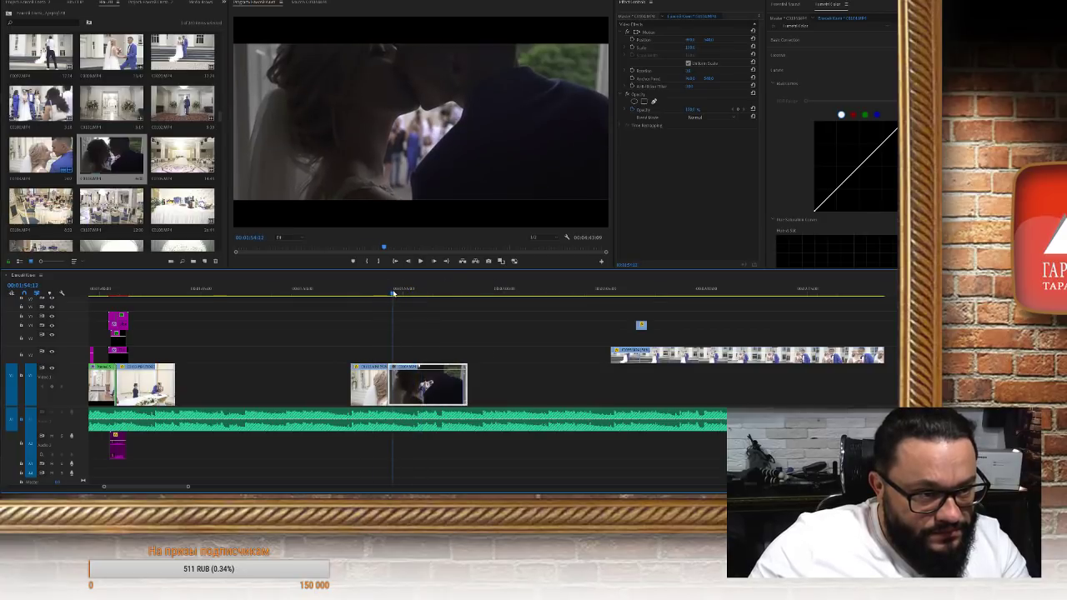
{"action": "mouse_move", "coordinate": [709, 39]}
{"action": "left_mouse_down"}
{"action": "mouse_move", "coordinate": [733, 39]}
{"action": "mouse_move", "coordinate": [709, 39]}
{"action": "left_mouse_up"}
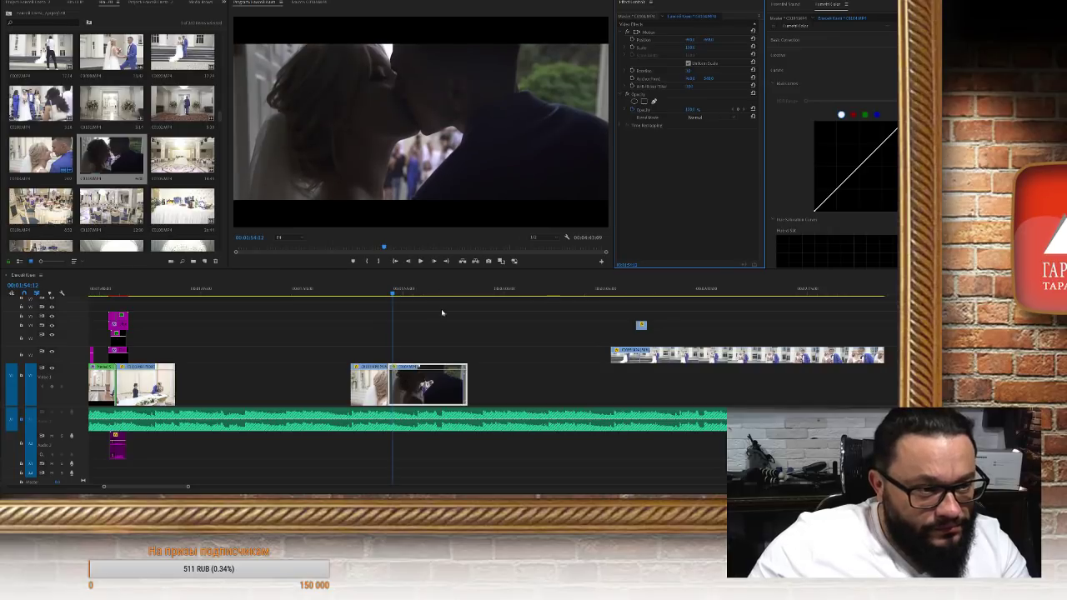
{"action": "left_click_drag", "start_coordinate": [392, 294], "coordinate": [357, 292]}
{"action": "key", "text": "space"}
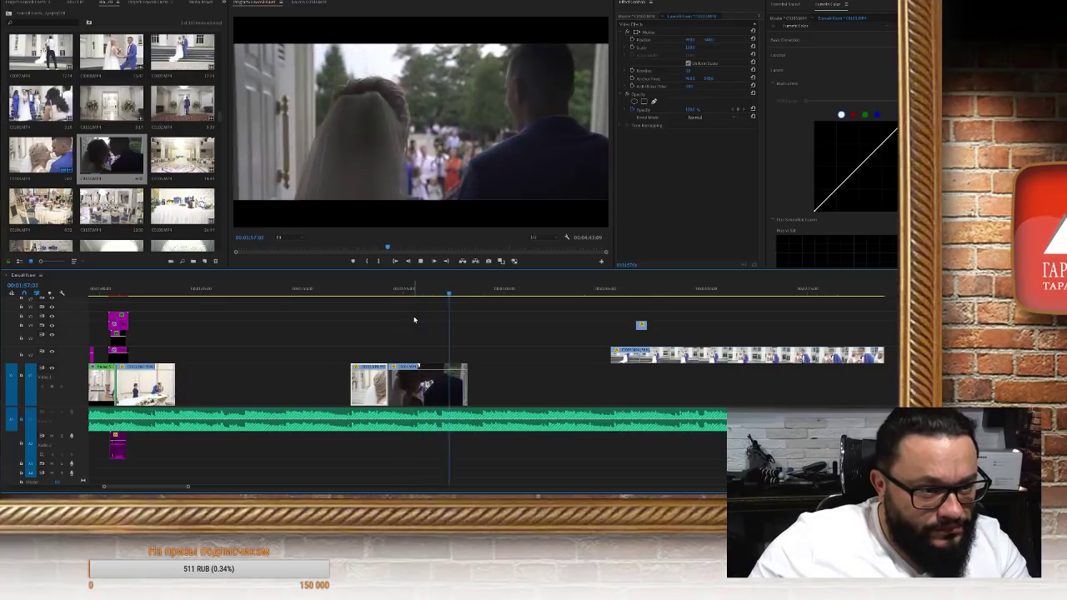
{"action": "key", "text": "space"}
Set the dark kiss clip's speed to 50% and check its file properties
{"action": "left_click", "coordinate": [428, 392]}
{"action": "key", "text": "ctrl+r"}
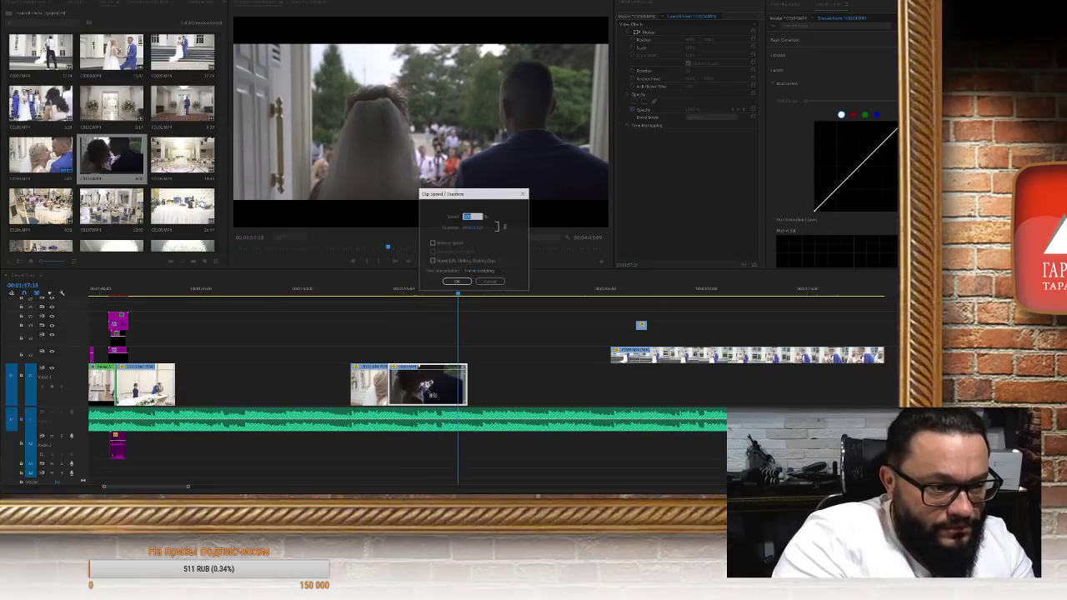
{"action": "type", "text": "50"}
{"action": "key", "text": "Return"}
{"action": "right_click", "coordinate": [428, 391]}
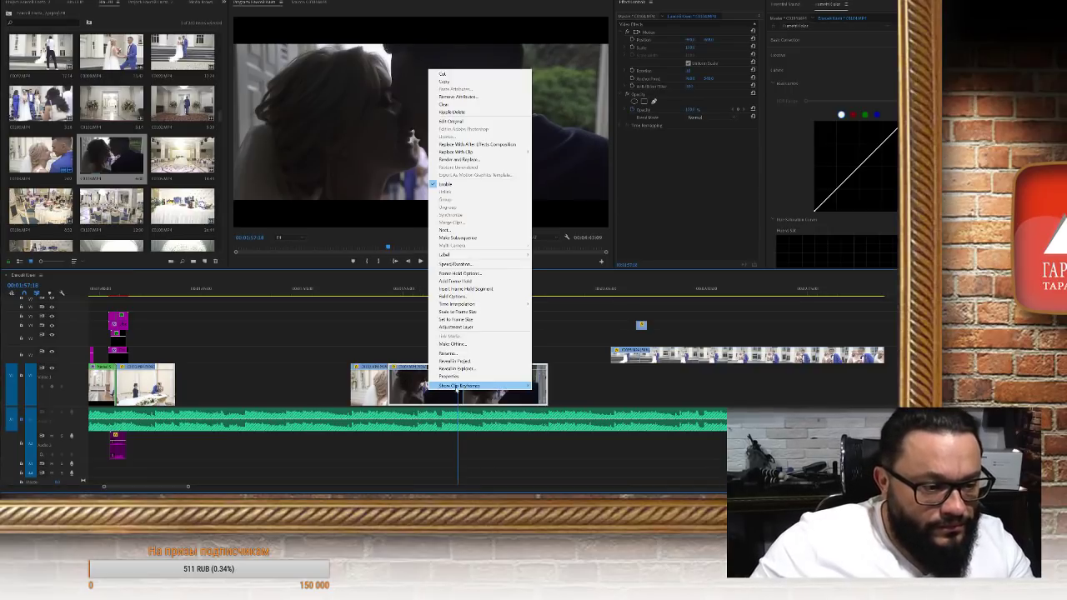
{"action": "left_click", "coordinate": [467, 380]}
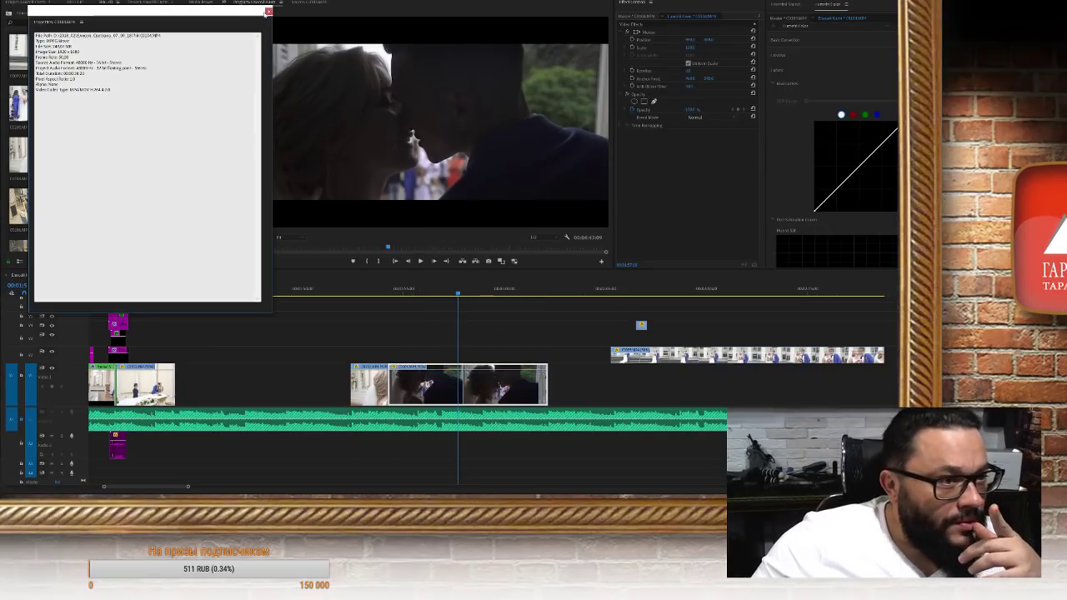
{"action": "left_click", "coordinate": [268, 12]}
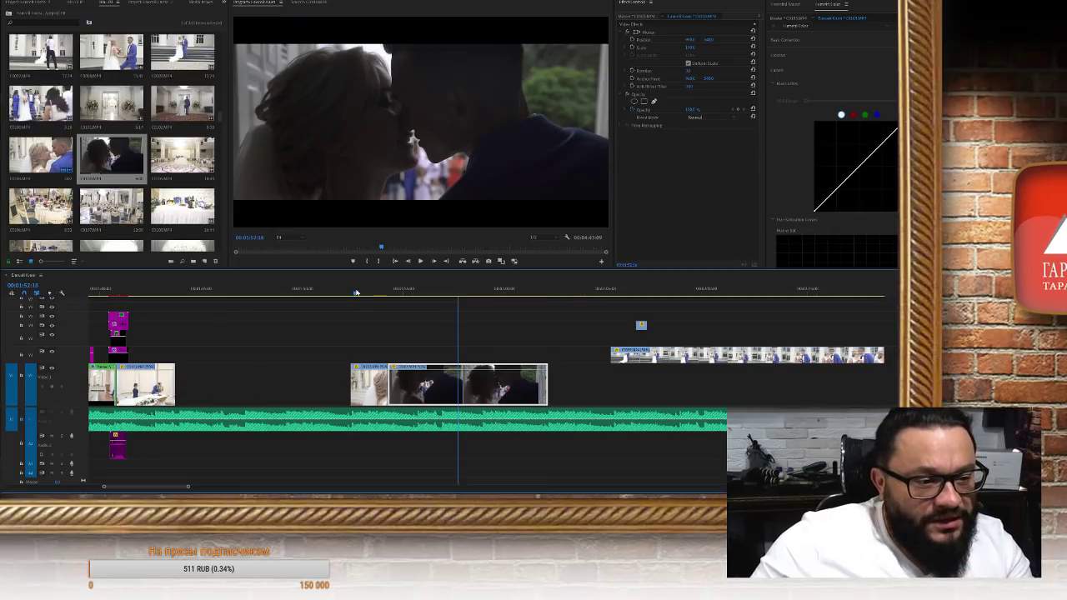
Ripple-trim the slowed clip's tail so it ends right after the kiss
{"action": "left_click", "coordinate": [355, 292]}
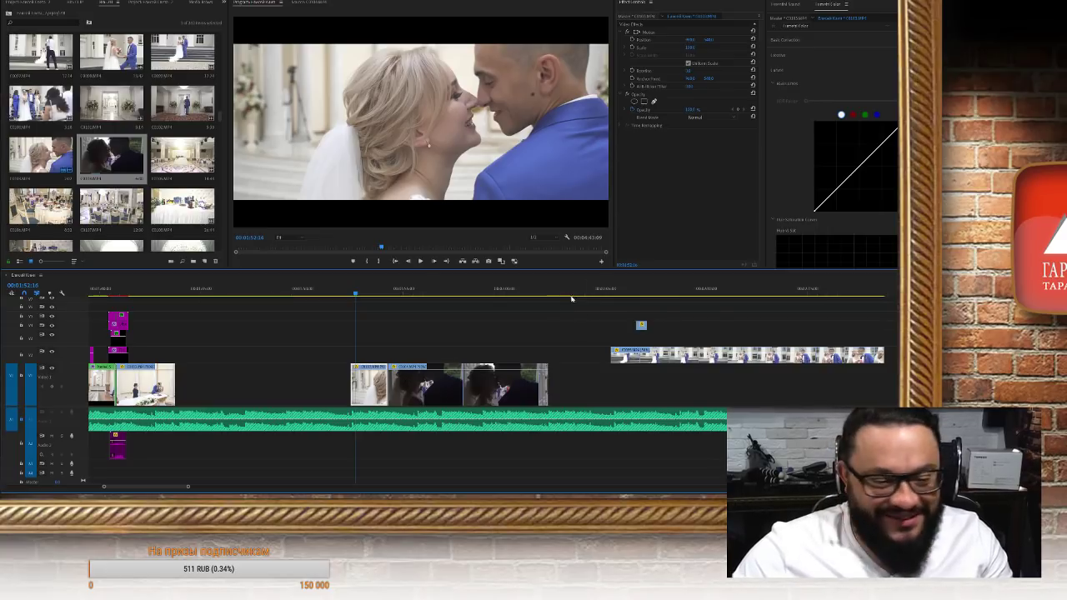
{"action": "left_click", "coordinate": [351, 293]}
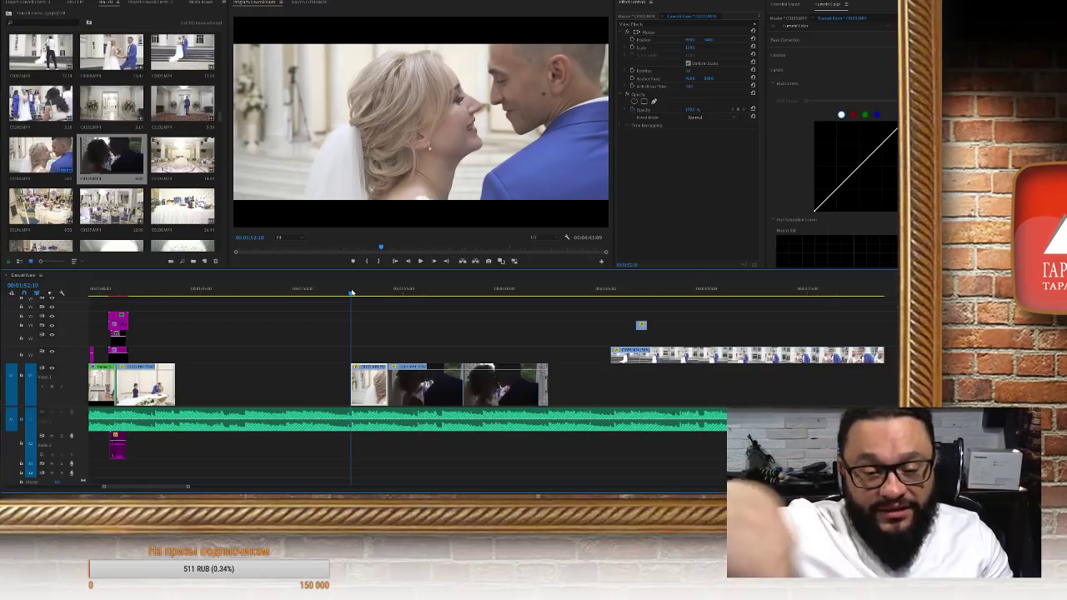
{"action": "key", "text": "space"}
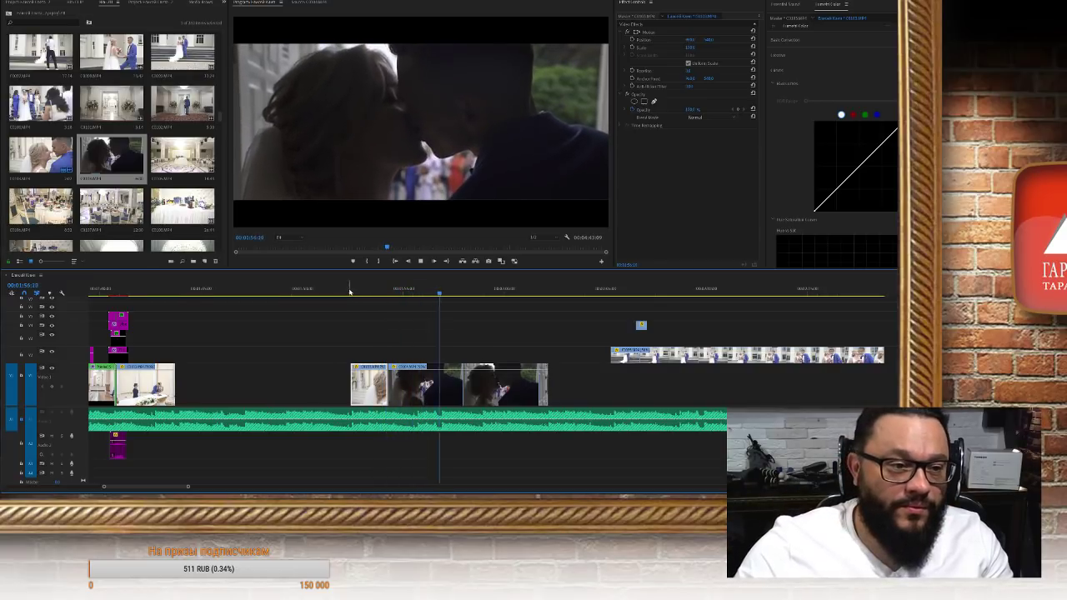
{"action": "left_click", "coordinate": [456, 294]}
{"action": "mouse_move", "coordinate": [456, 294]}
{"action": "left_mouse_down"}
{"action": "mouse_move", "coordinate": [433, 292]}
{"action": "mouse_move", "coordinate": [467, 289]}
{"action": "left_mouse_up"}
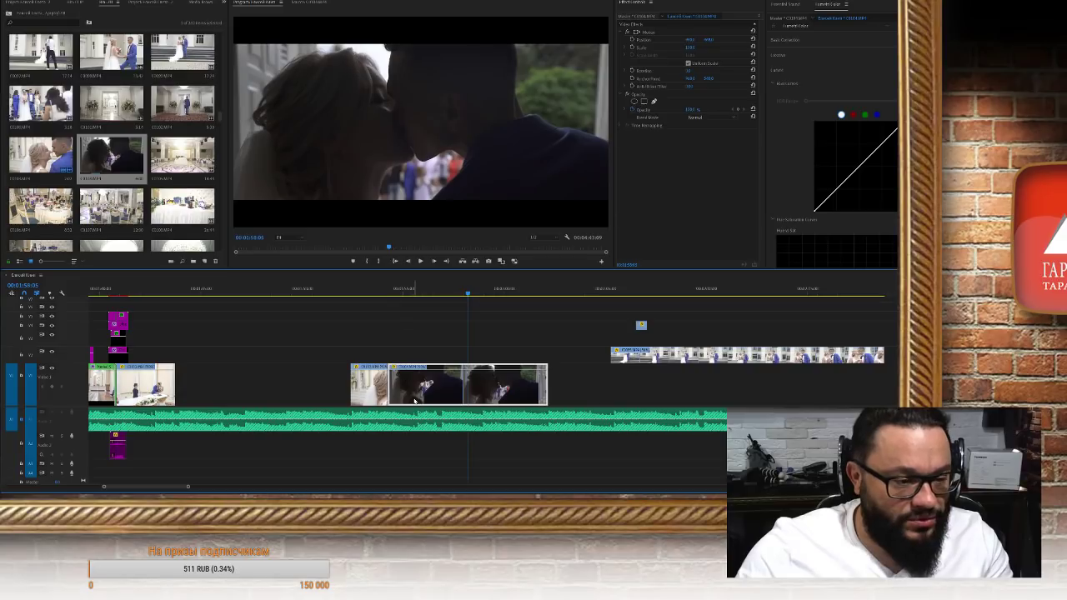
{"action": "key", "text": "w"}
{"action": "key", "text": "Up"}
Play back the trimmed kiss clips and scrub across the cut between them
{"action": "left_click", "coordinate": [372, 291]}
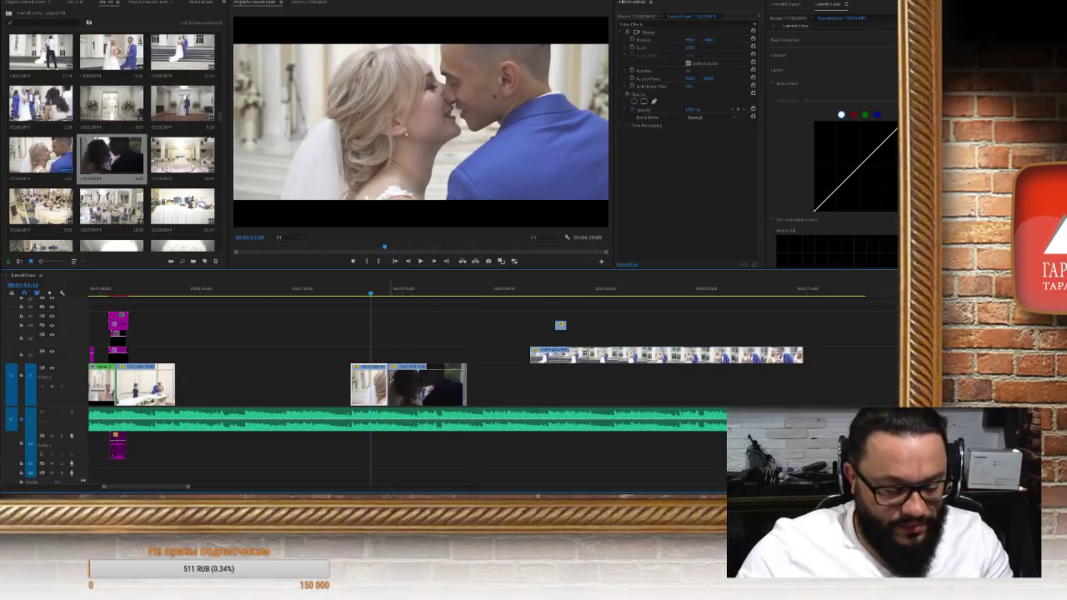
{"action": "key", "text": "space"}
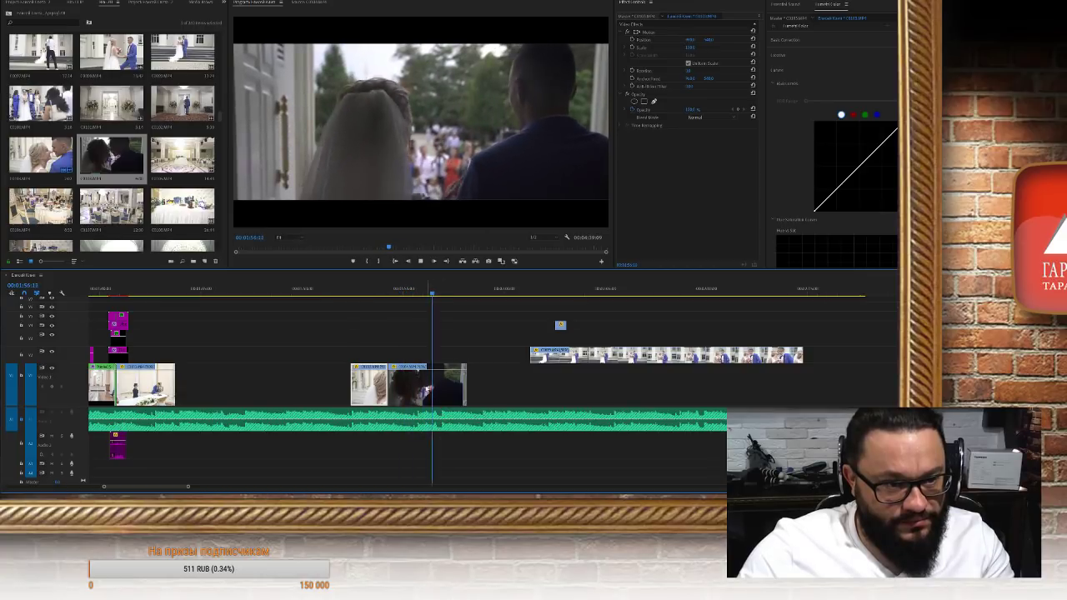
{"action": "key", "text": "space"}
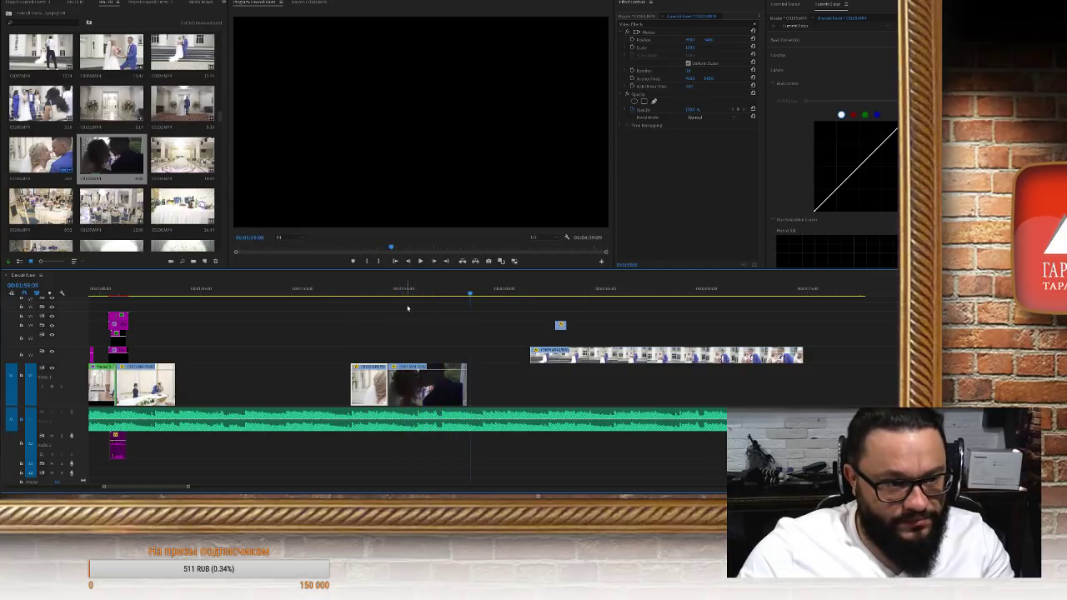
{"action": "key", "text": "space"}
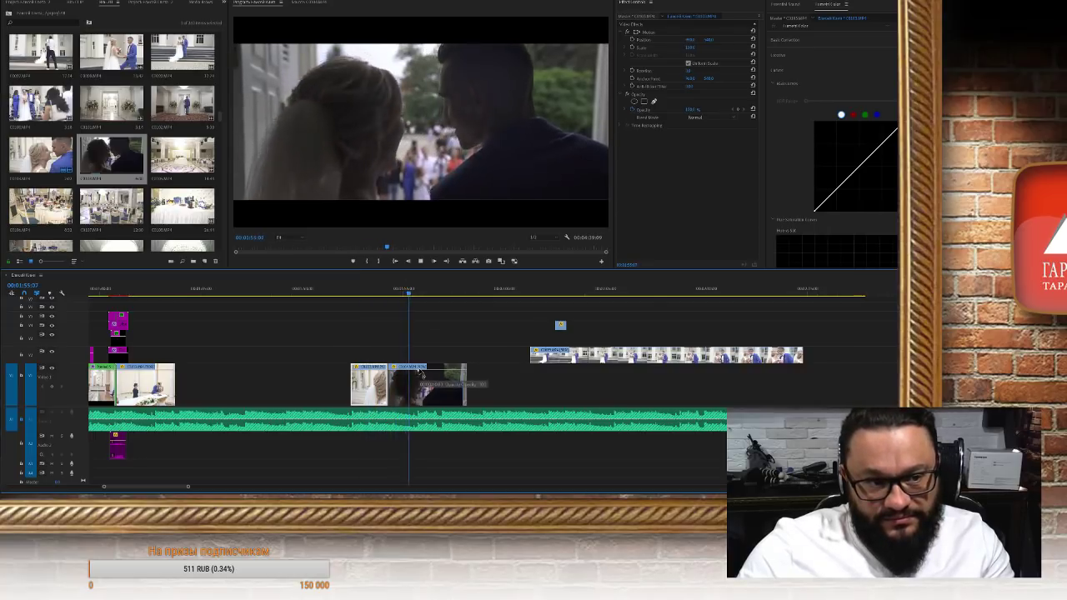
{"action": "key", "text": "space"}
{"action": "left_click_drag", "start_coordinate": [395, 293], "coordinate": [389, 292]}
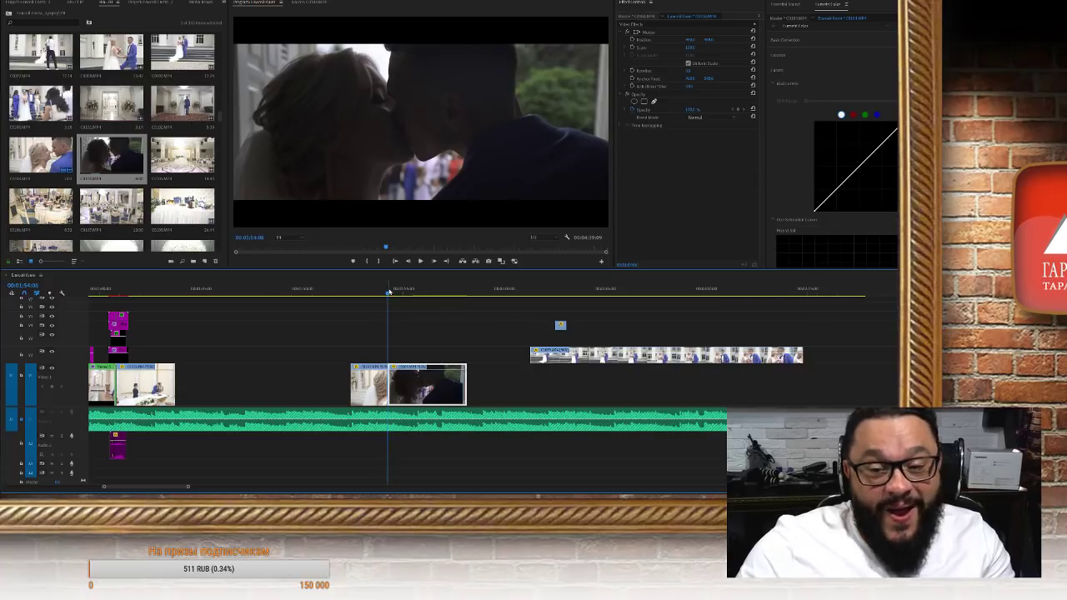
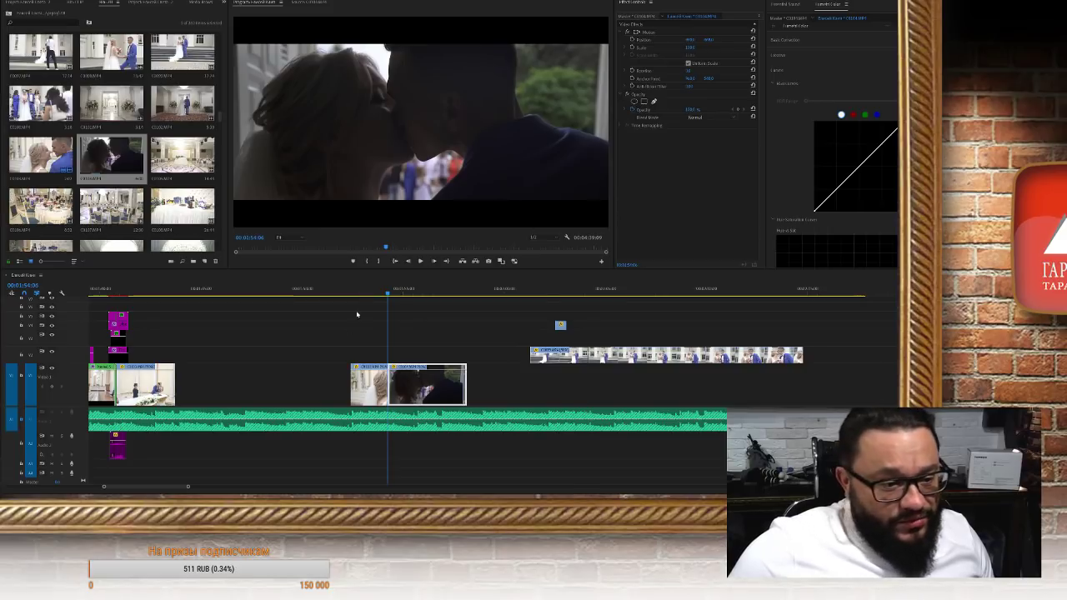
Scrub and play through the kiss shot to land on the dissolving frame
{"action": "left_click_drag", "start_coordinate": [382, 385], "coordinate": [397, 385]}
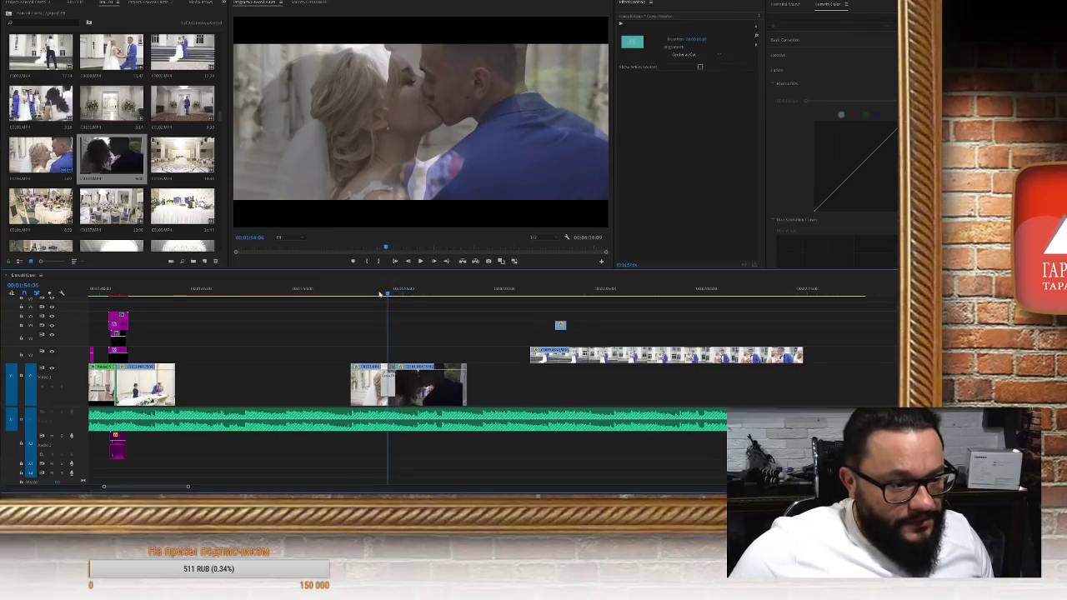
{"action": "left_click_drag", "start_coordinate": [379, 294], "coordinate": [371, 296]}
{"action": "key", "text": "space"}
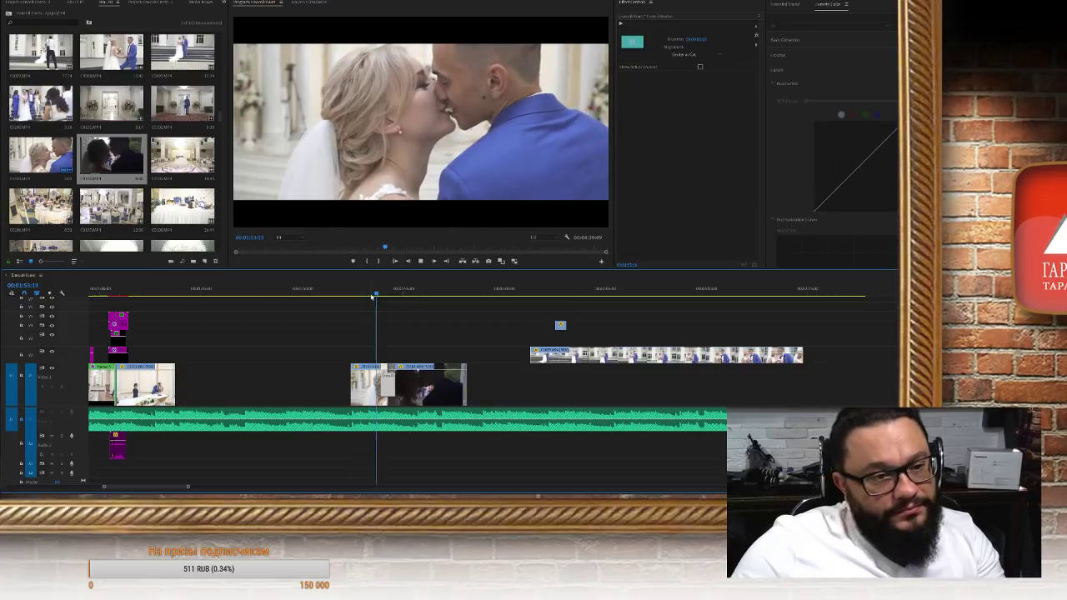
{"action": "left_click", "coordinate": [371, 296]}
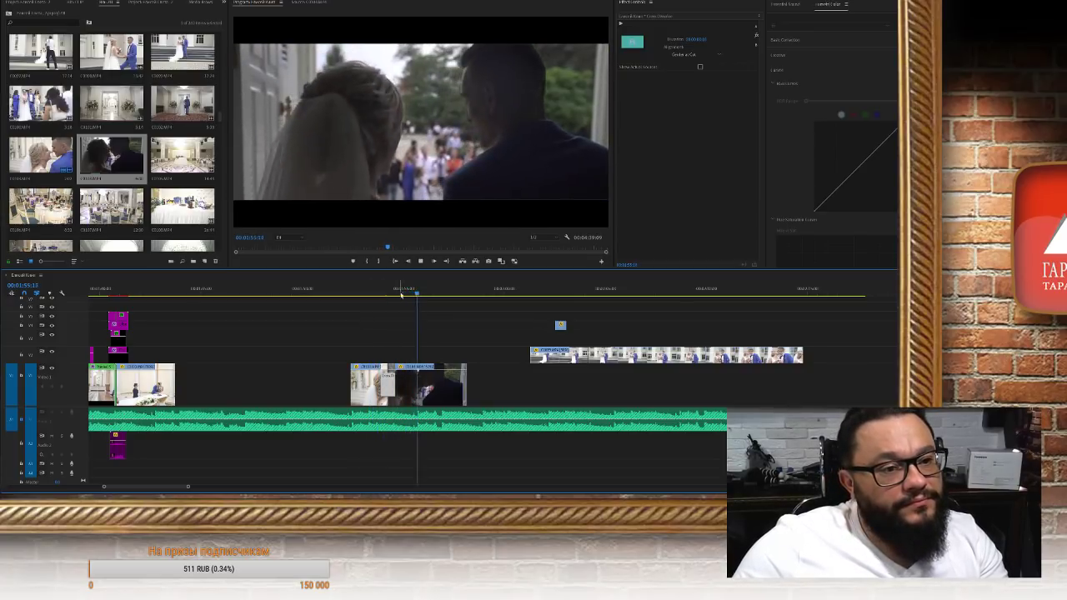
{"action": "left_click", "coordinate": [386, 293]}
{"action": "key", "text": "space"}
{"action": "left_click_drag", "start_coordinate": [385, 294], "coordinate": [390, 293]}
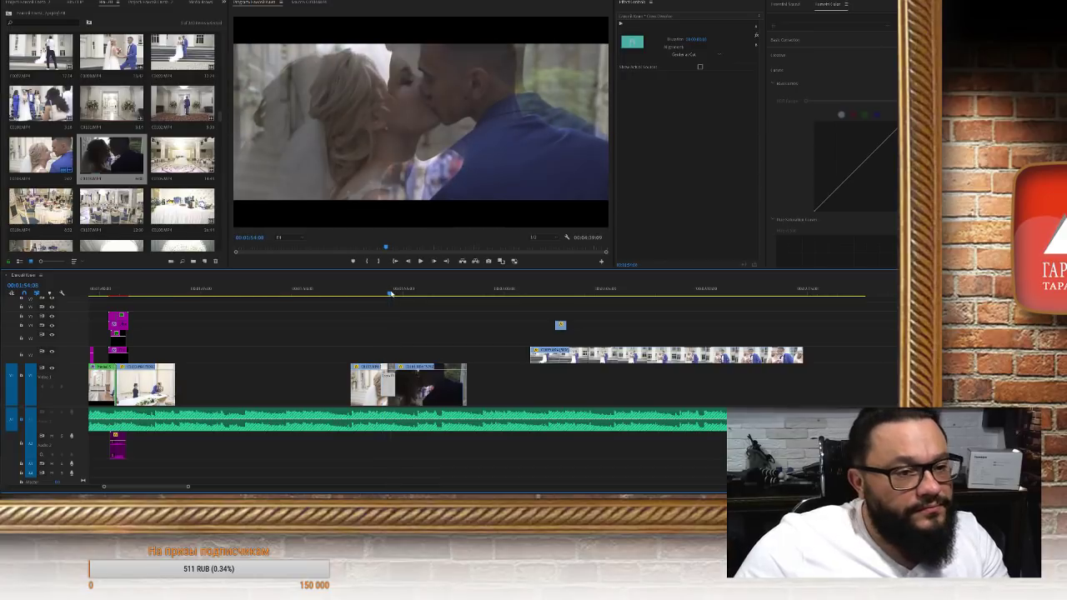
Scale the kiss clip up to about 113% in Effect Controls and review it
{"action": "left_click", "coordinate": [388, 384]}
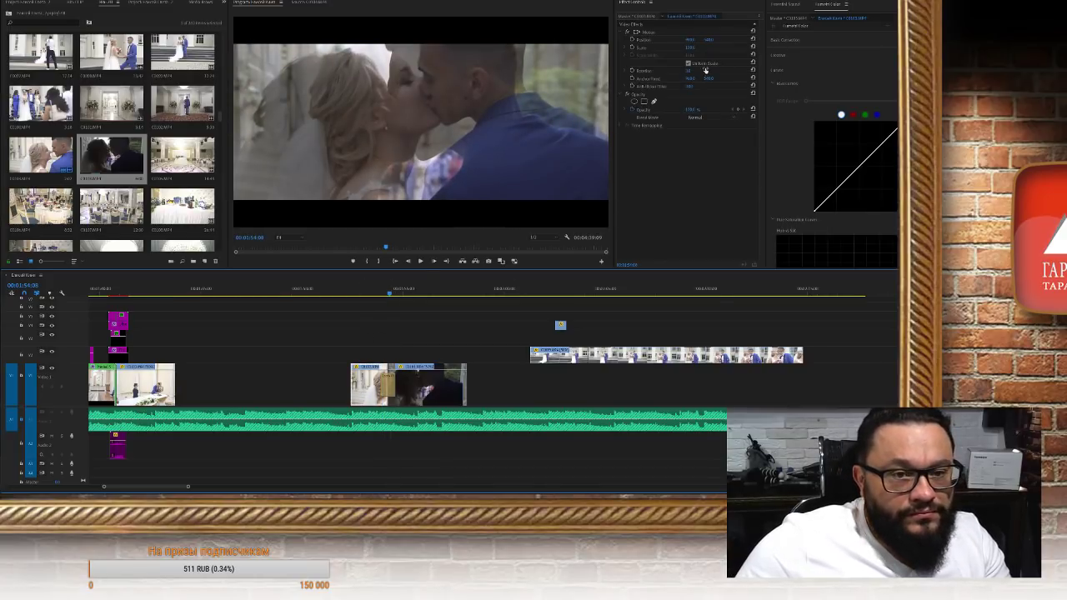
{"action": "mouse_move", "coordinate": [691, 49]}
{"action": "left_mouse_down"}
{"action": "mouse_move", "coordinate": [709, 48]}
{"action": "mouse_move", "coordinate": [667, 49]}
{"action": "mouse_move", "coordinate": [717, 41]}
{"action": "mouse_move", "coordinate": [698, 41]}
{"action": "left_mouse_up"}
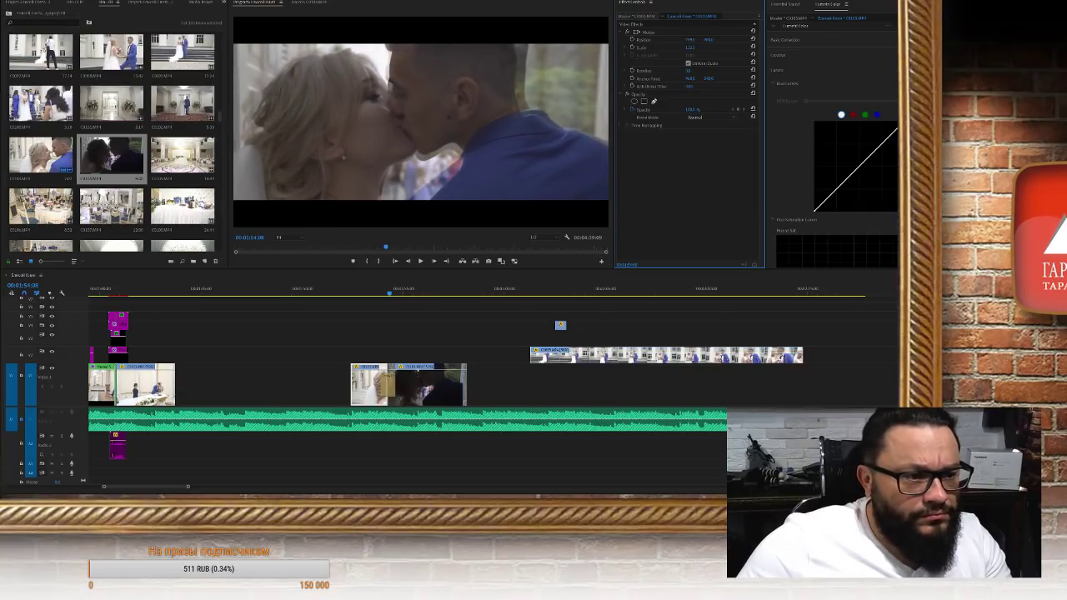
{"action": "left_click_drag", "start_coordinate": [371, 292], "coordinate": [357, 294]}
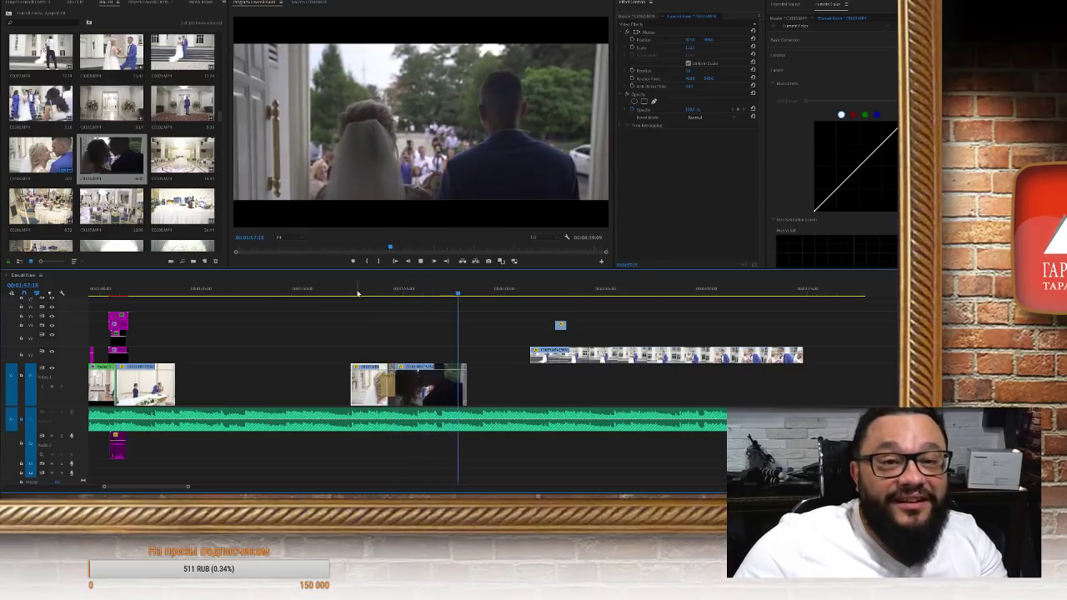
Shuttle backward and forward over the kiss with J and L to review it
{"action": "key", "text": "j"}
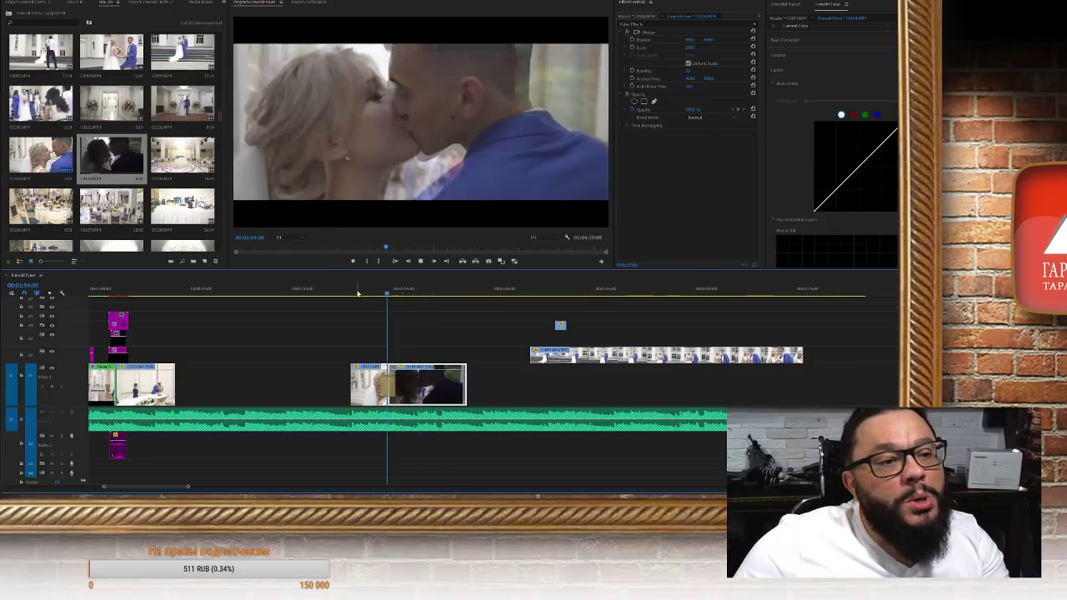
{"action": "key", "text": "l"}
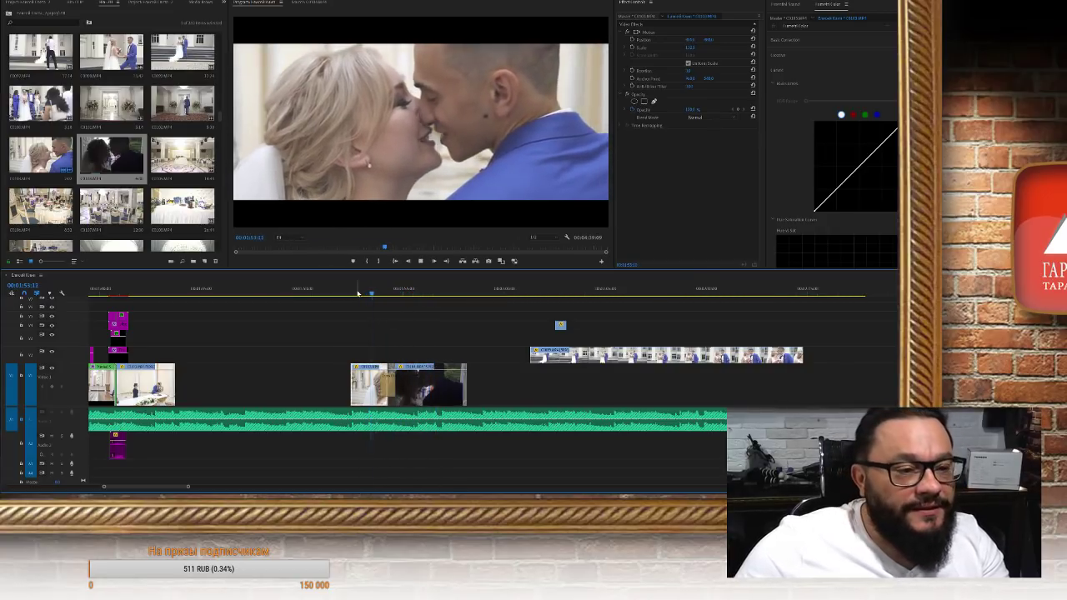
{"action": "key", "text": "j"}
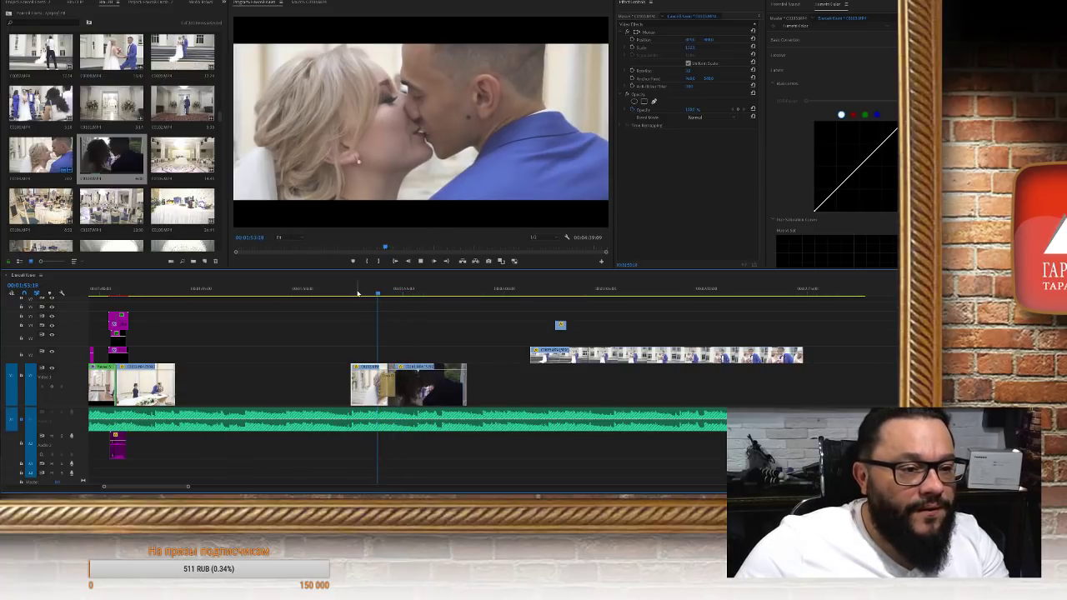
{"action": "key", "text": "l"}
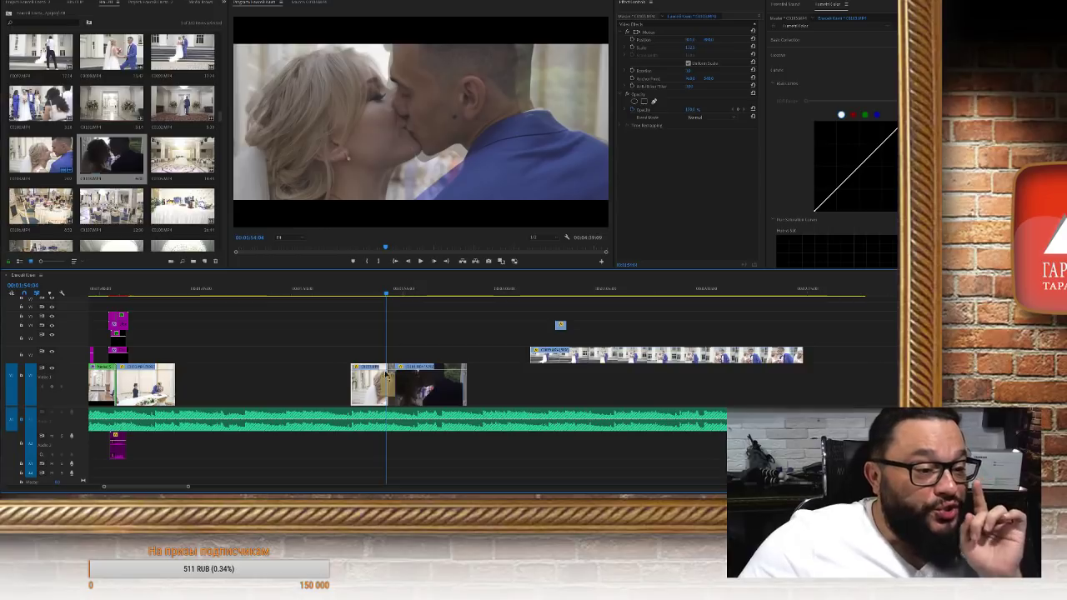
Readjust the kiss clip's Scale value and play the kiss to check the framing
{"action": "left_click", "coordinate": [692, 52]}
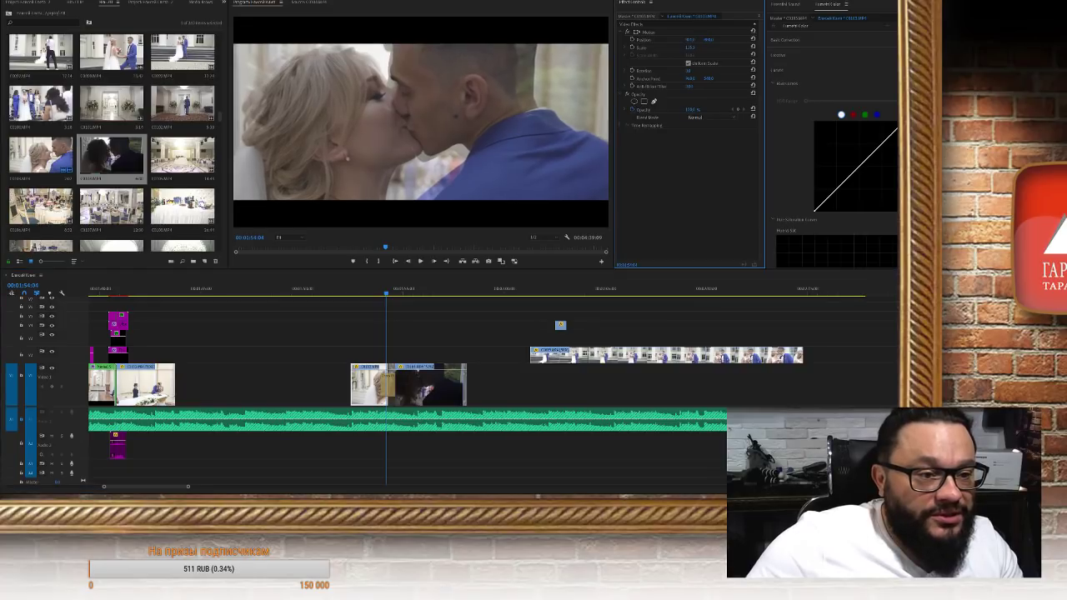
{"action": "left_click_drag", "start_coordinate": [696, 46], "coordinate": [717, 43]}
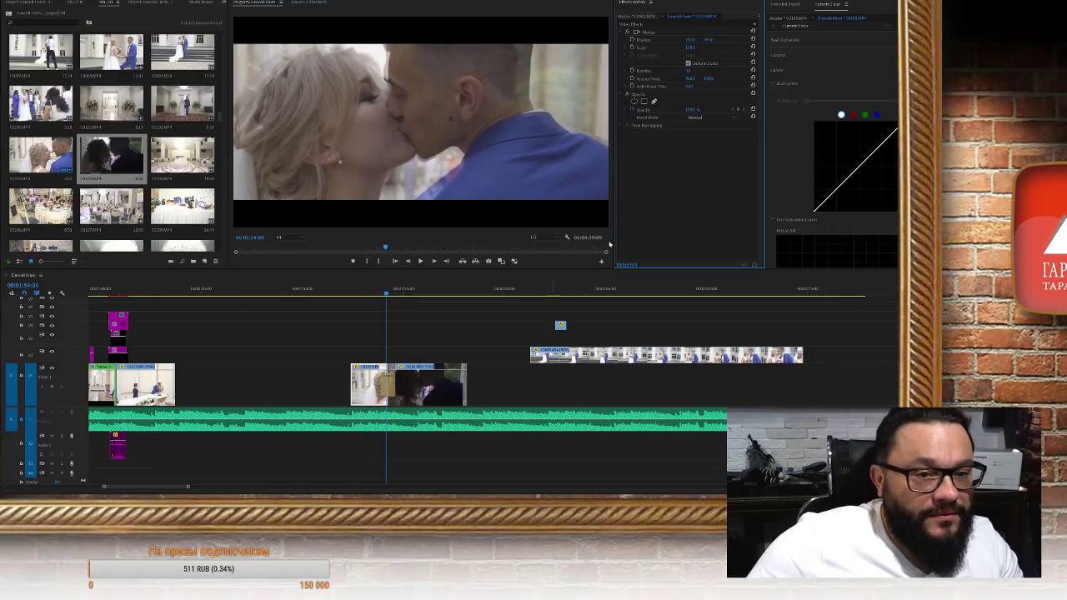
{"action": "left_click_drag", "start_coordinate": [385, 298], "coordinate": [359, 297]}
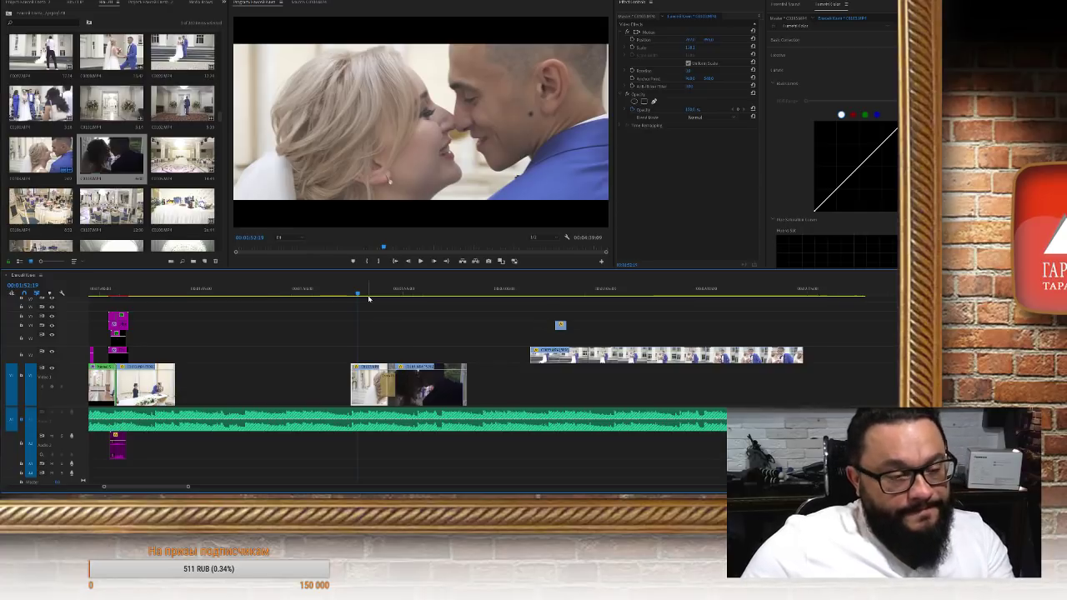
{"action": "key", "text": "space"}
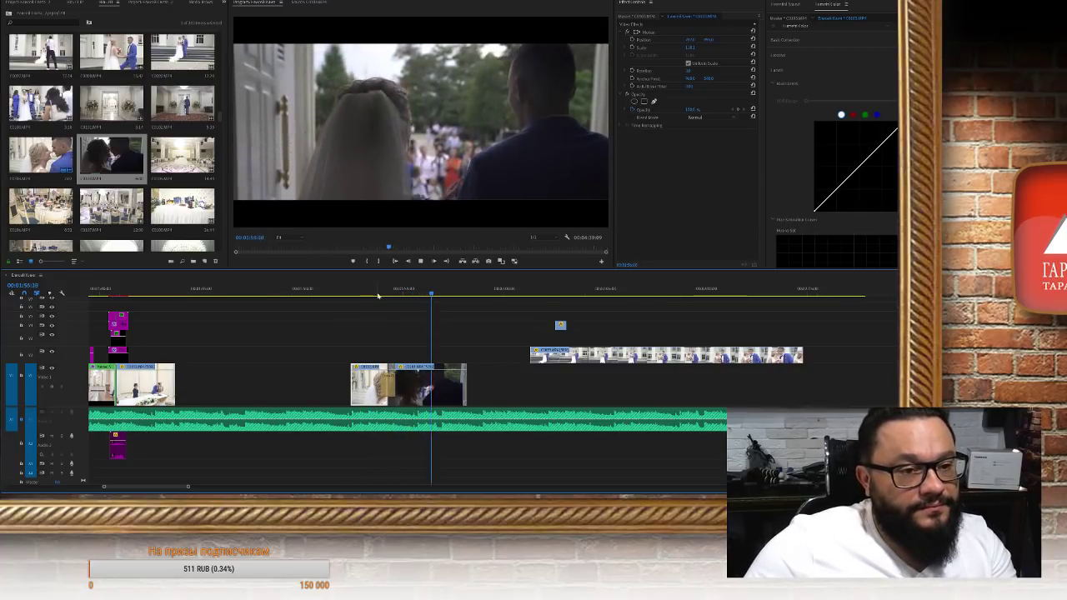
{"action": "key", "text": "space"}
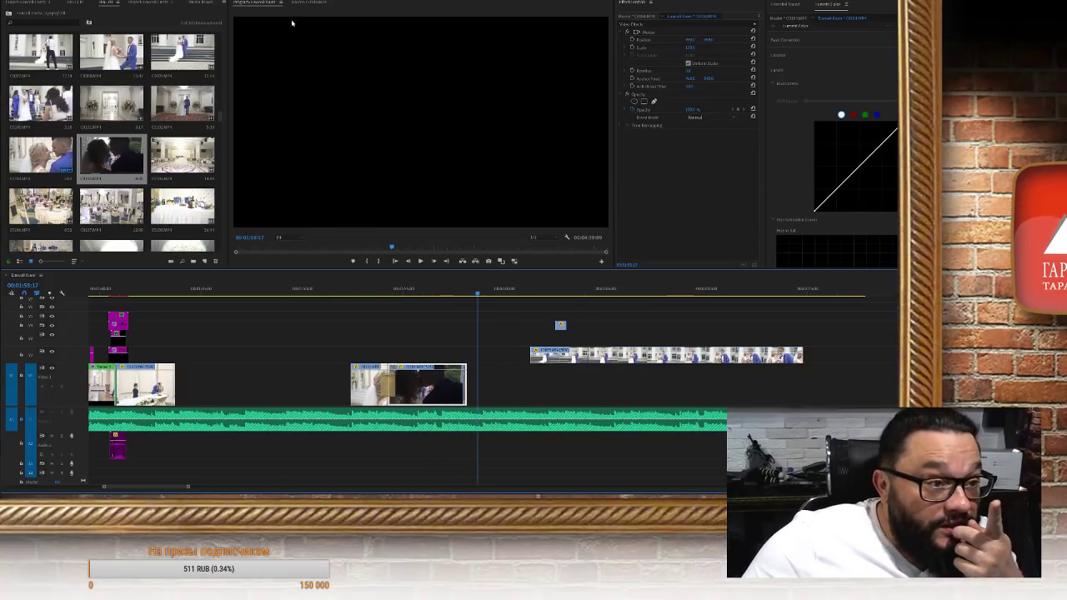
Find the curtains shot in the Source monitor and drag its video onto track V2
{"action": "left_click", "coordinate": [310, 3]}
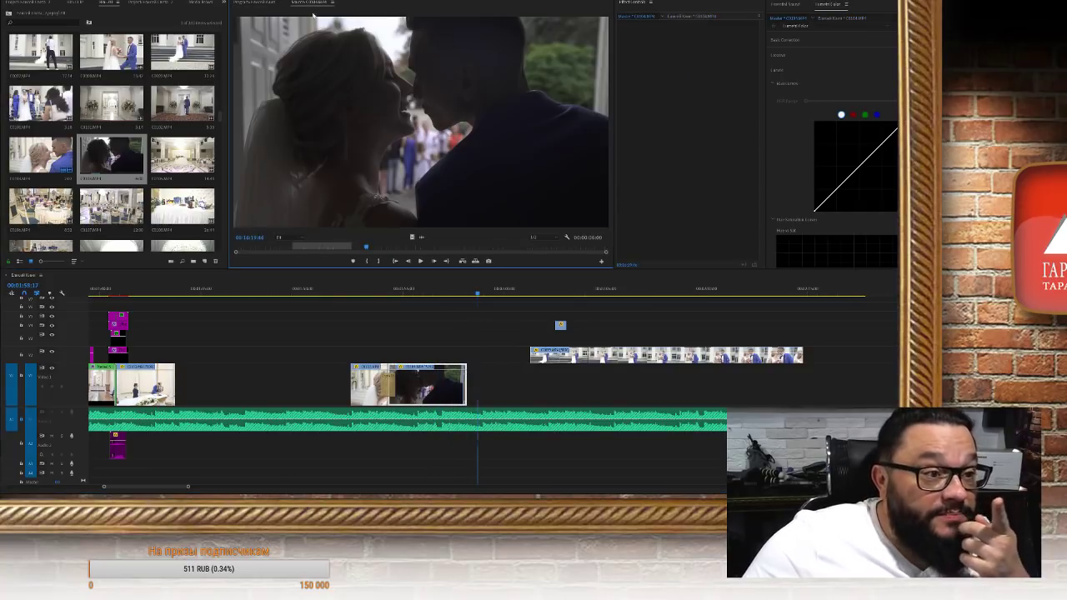
{"action": "left_click", "coordinate": [293, 247]}
{"action": "scroll", "coordinate": [554, 336], "scroll_direction": "up", "scroll_amount": 5}
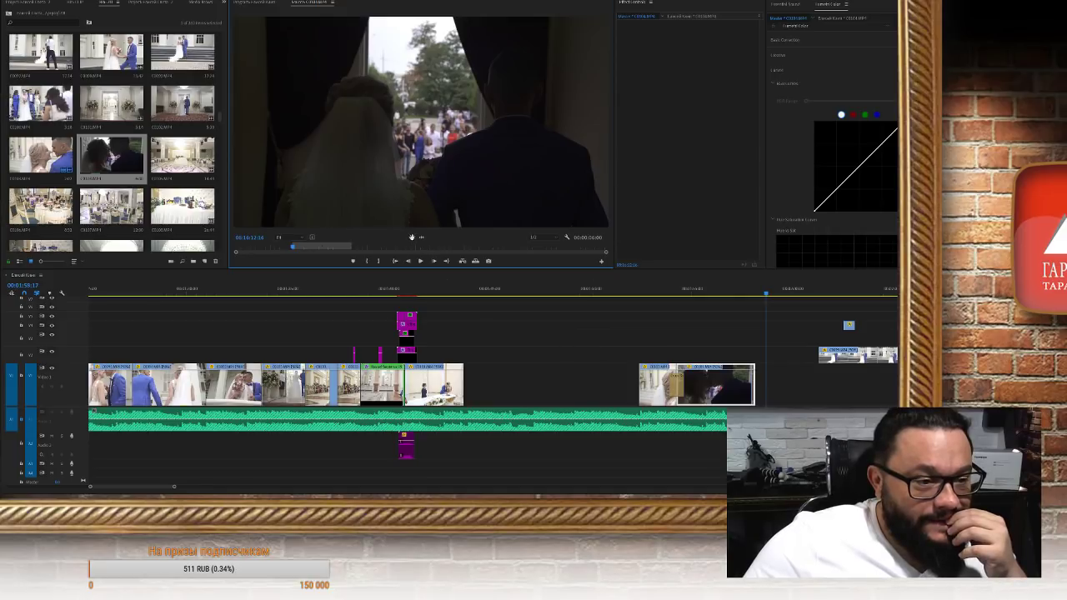
{"action": "left_click_drag", "start_coordinate": [412, 237], "coordinate": [464, 351]}
Check the cut into the new V2 clip and trim its end shorter
{"action": "left_click", "coordinate": [463, 294]}
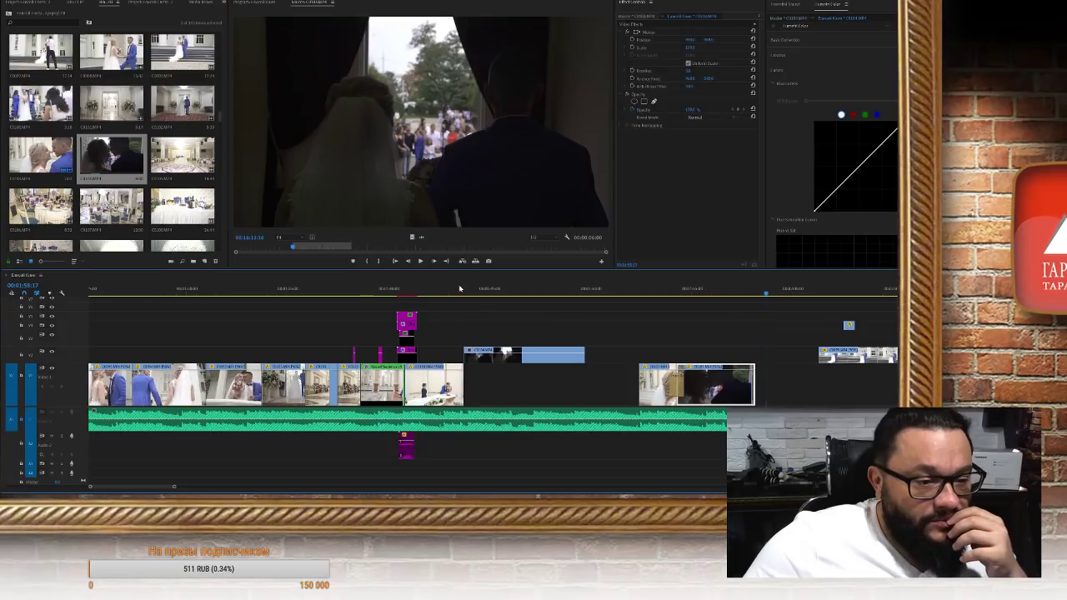
{"action": "left_click_drag", "start_coordinate": [462, 293], "coordinate": [467, 293]}
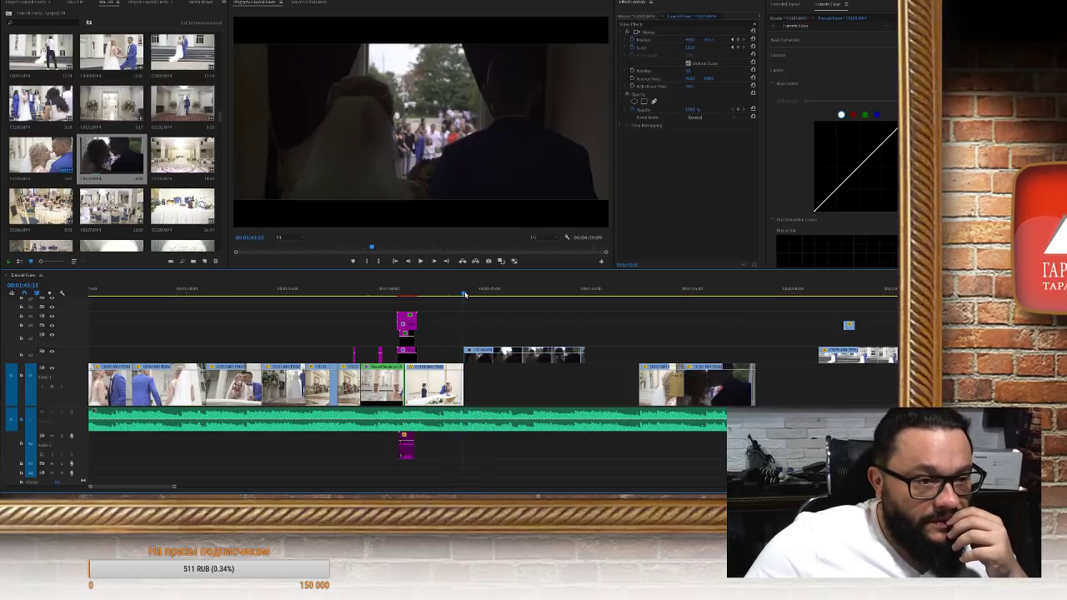
{"action": "left_click", "coordinate": [508, 355]}
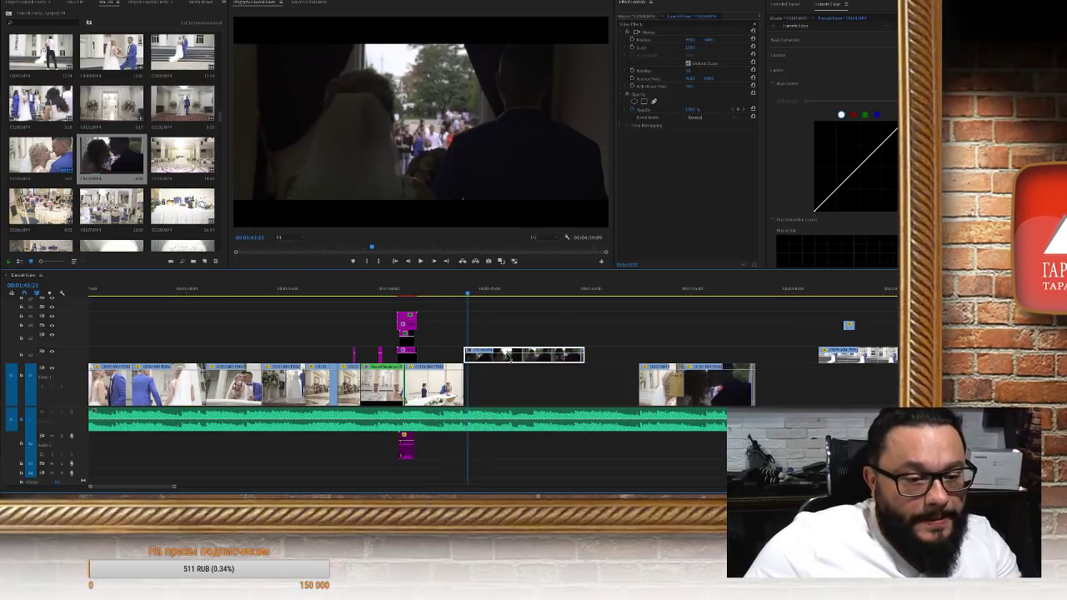
{"action": "mouse_move", "coordinate": [584, 356]}
{"action": "left_mouse_down"}
{"action": "mouse_move", "coordinate": [520, 356]}
{"action": "mouse_move", "coordinate": [544, 356]}
{"action": "left_mouse_up"}
Slow the curtains clip via Speed/Duration and move it down into the gap on V1
{"action": "key", "text": "ctrl+r"}
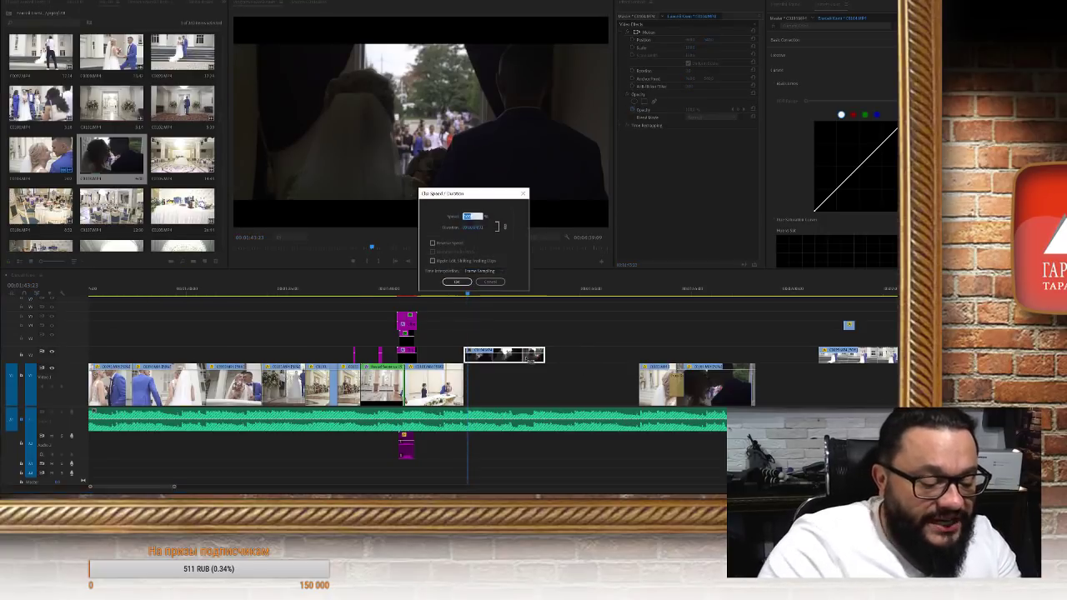
{"action": "key", "text": "Return"}
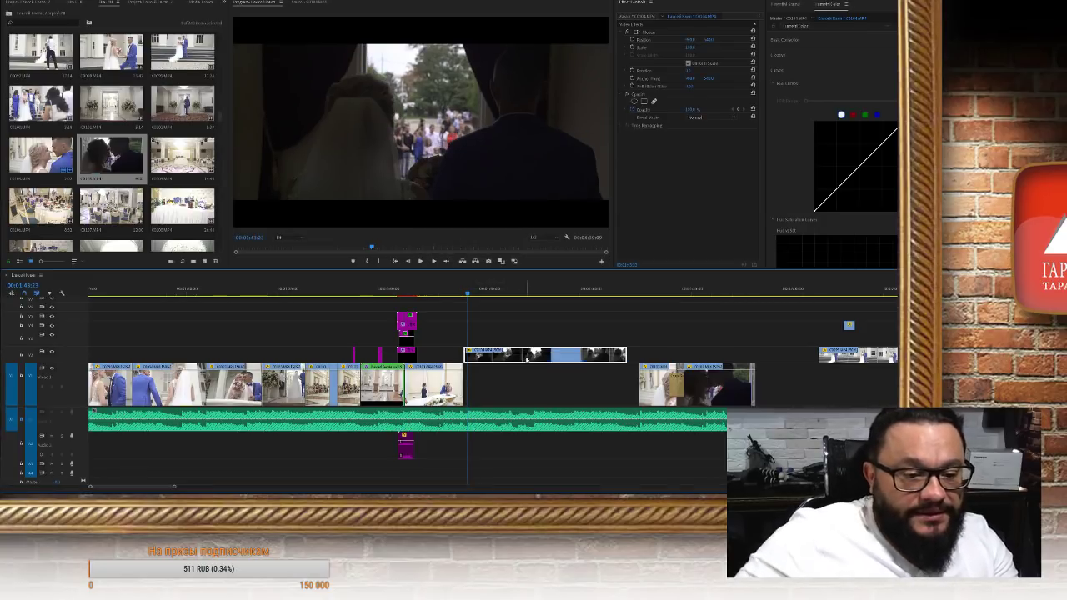
{"action": "left_click_drag", "start_coordinate": [506, 377], "coordinate": [508, 377]}
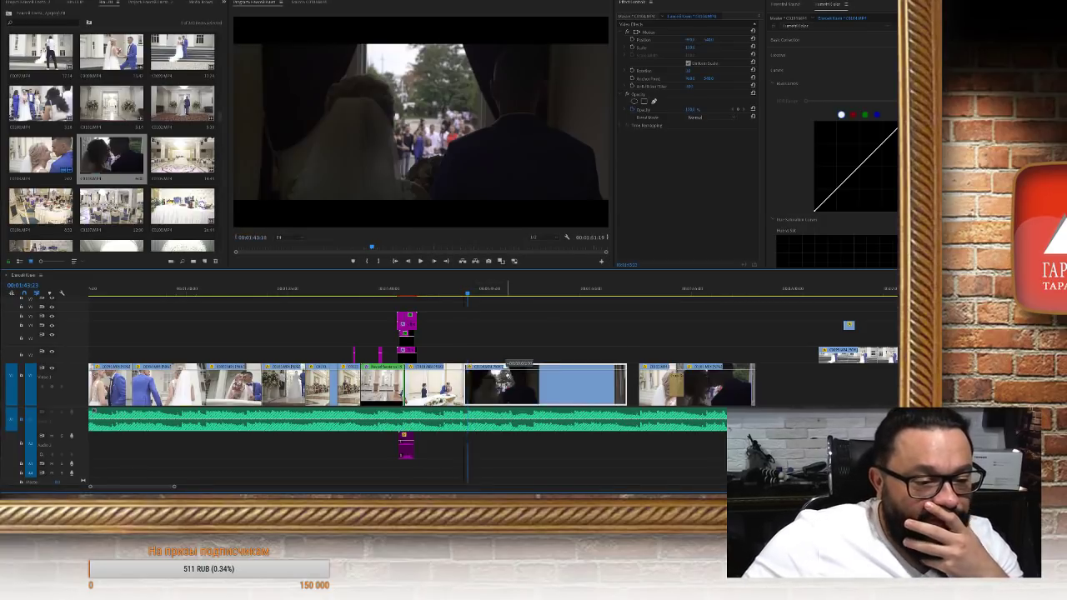
{"action": "scroll", "coordinate": [579, 363], "scroll_direction": "down", "scroll_amount": 5}
{"action": "scroll", "coordinate": [601, 375], "scroll_direction": "down", "scroll_amount": 6}
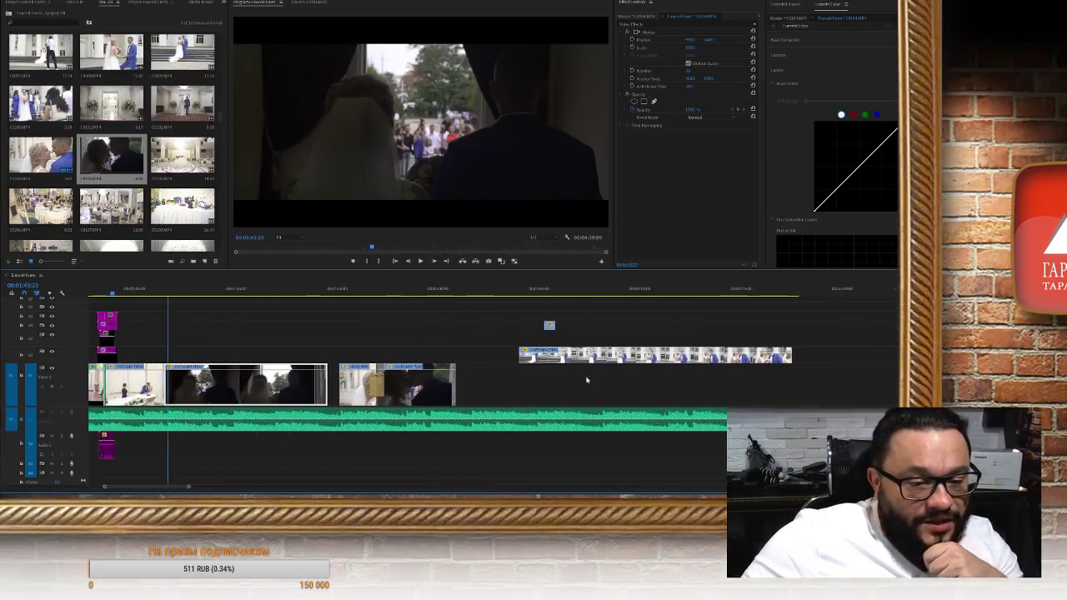
{"action": "scroll", "coordinate": [672, 421], "scroll_direction": "up", "scroll_amount": 4}
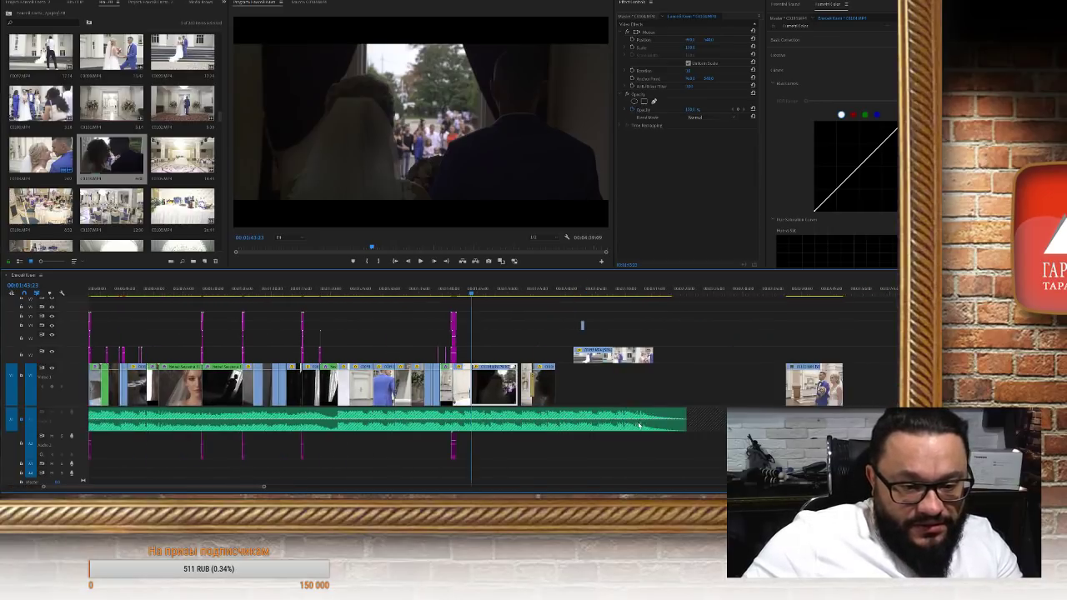
Move the small V2 clip above the last V1 clip and play the rearranged section
{"action": "left_click_drag", "start_coordinate": [555, 357], "coordinate": [801, 357]}
{"action": "scroll", "coordinate": [772, 325], "scroll_direction": "up", "scroll_amount": 5}
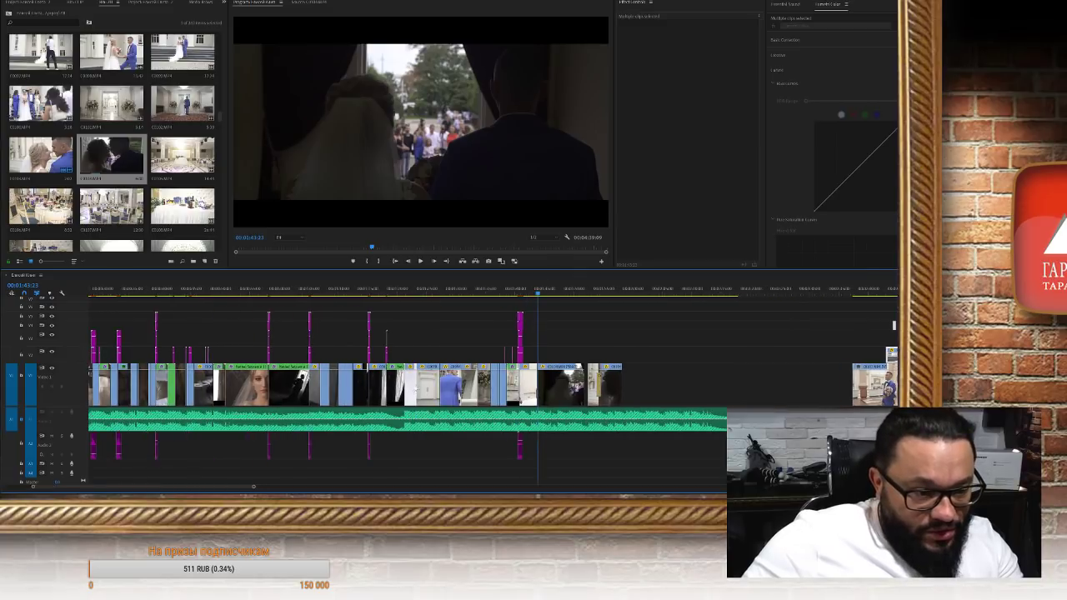
{"action": "scroll", "coordinate": [348, 408], "scroll_direction": "up", "scroll_amount": 4}
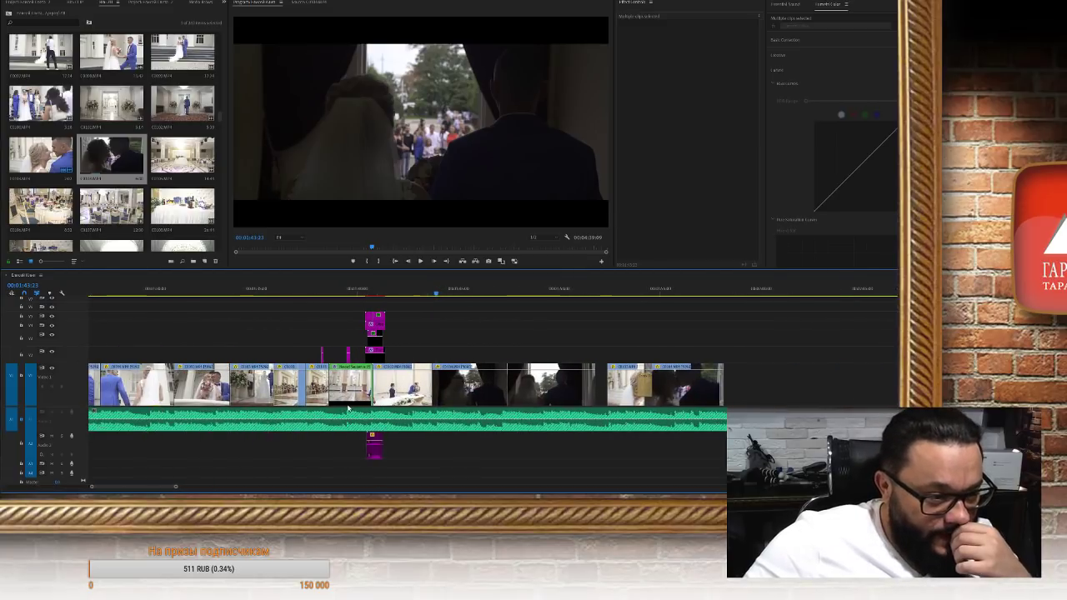
{"action": "left_click_drag", "start_coordinate": [393, 292], "coordinate": [409, 292]}
{"action": "key", "text": "space"}
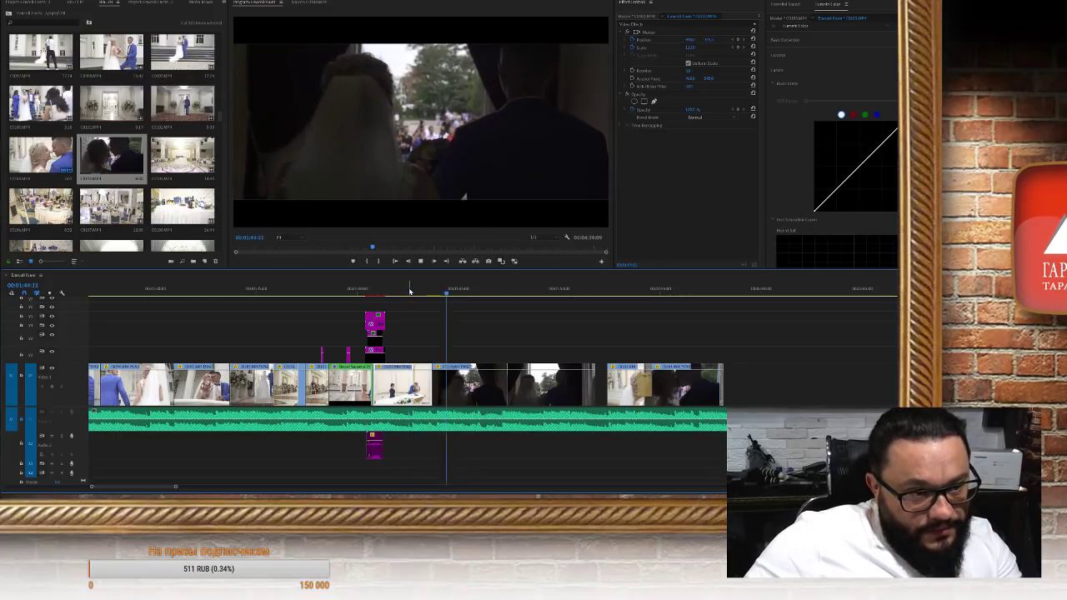
{"action": "key", "text": "space"}
Razor the backlit couple clip at the playhead and move its second half to an upper track later
{"action": "left_click", "coordinate": [500, 367]}
{"action": "key", "text": "space"}
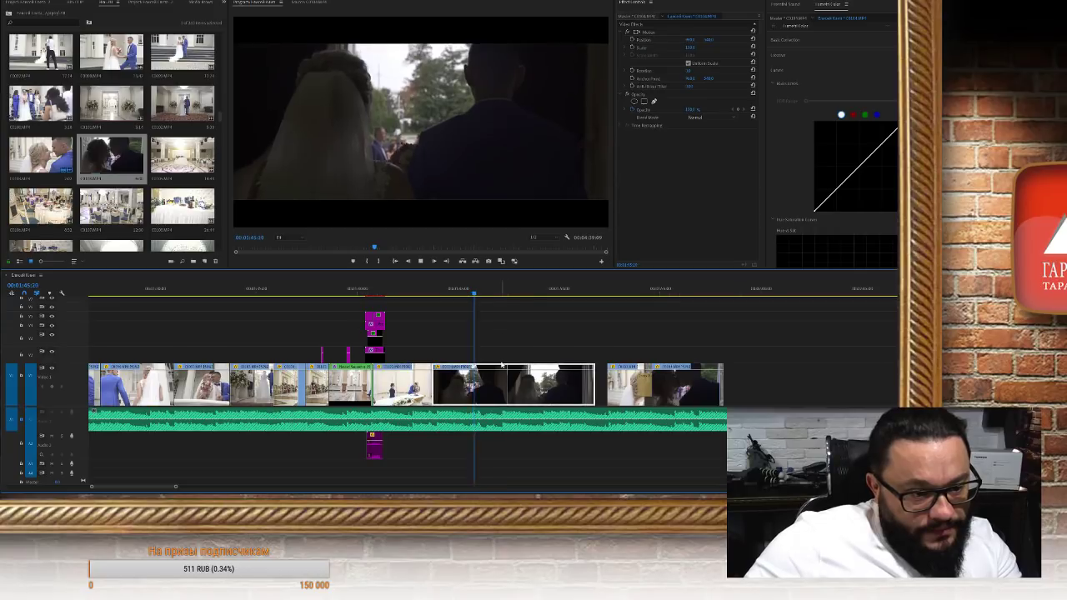
{"action": "scroll", "coordinate": [500, 367], "scroll_direction": "right", "scroll_amount": 4}
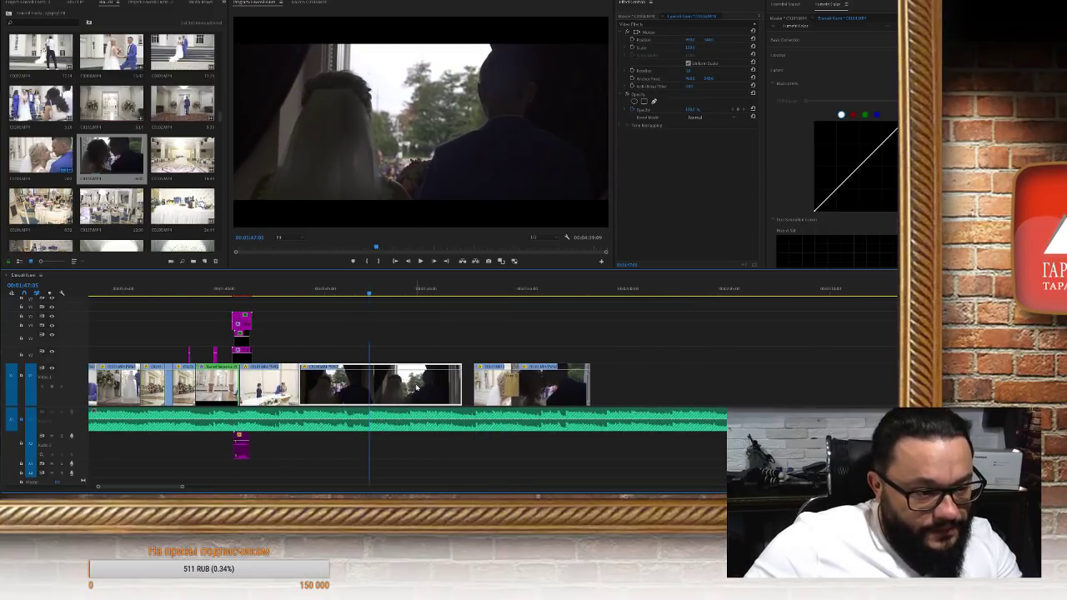
{"action": "key", "text": "ctrl+k"}
{"action": "left_click", "coordinate": [393, 396]}
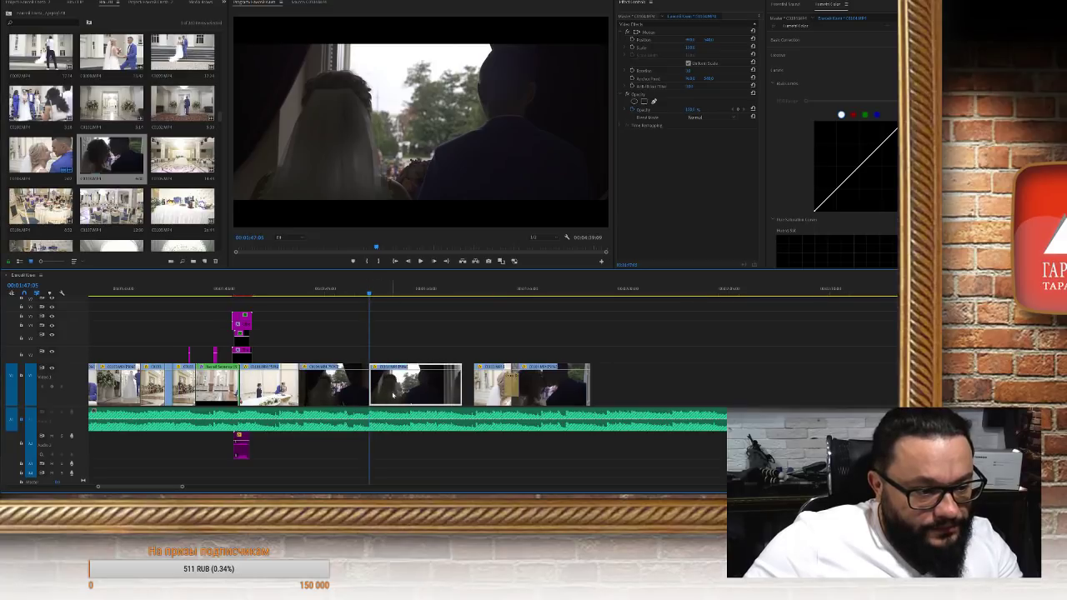
{"action": "left_click_drag", "start_coordinate": [448, 374], "coordinate": [746, 356]}
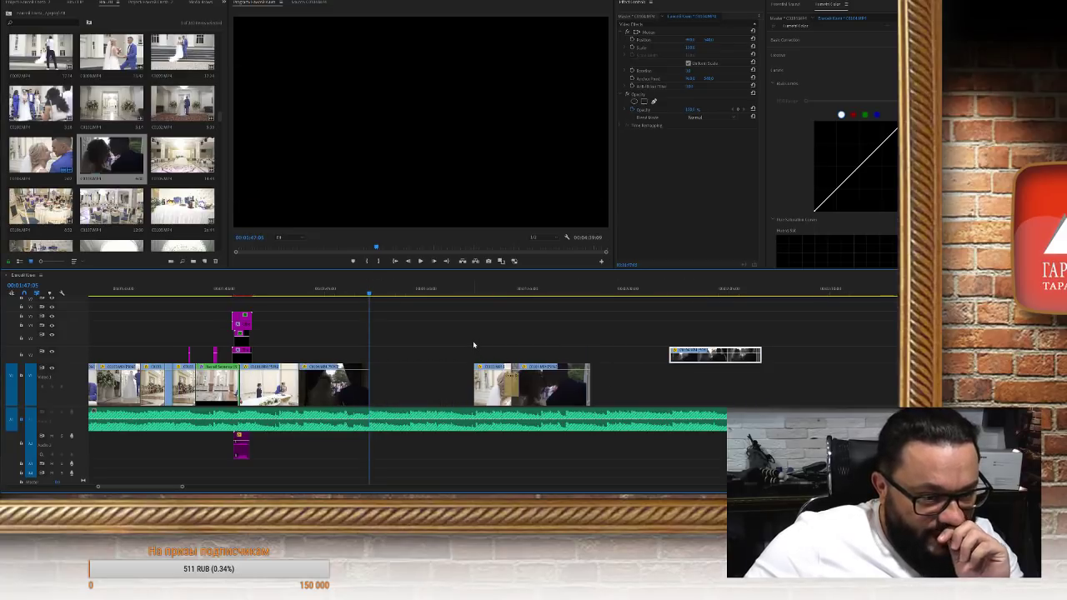
{"action": "left_click", "coordinate": [349, 394]}
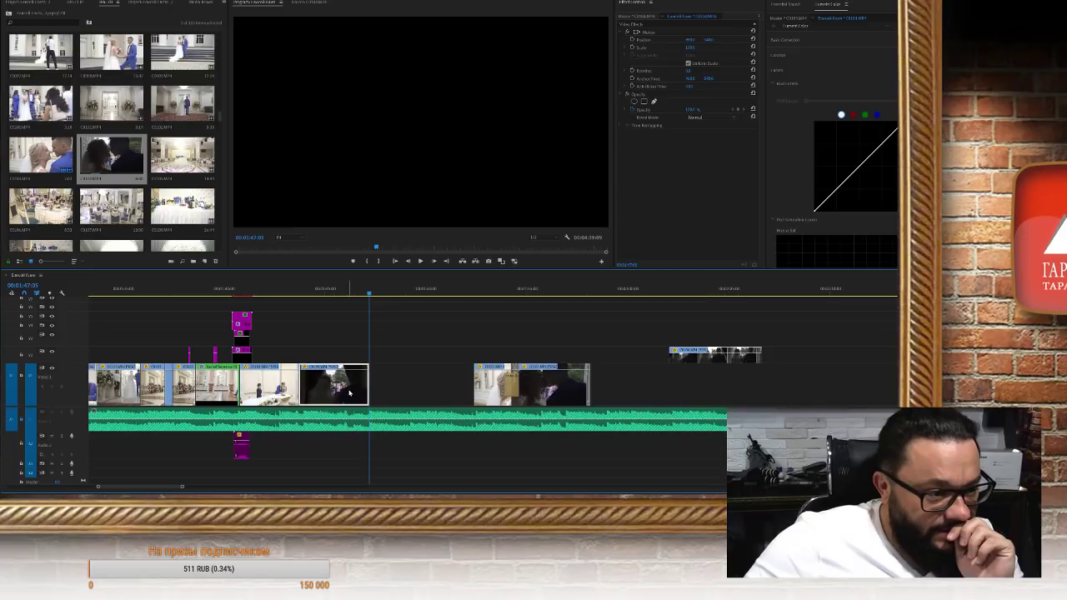
{"action": "left_click", "coordinate": [322, 3]}
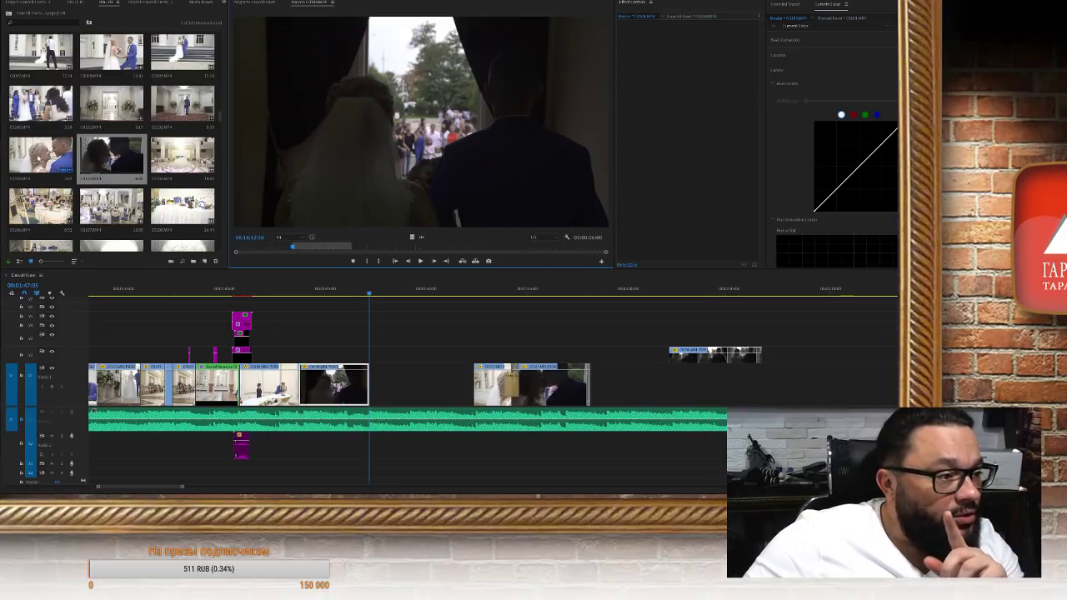
Load the ring-exchange footage into the Source monitor, clear its Out point and play it
{"action": "left_click", "coordinate": [39, 159]}
{"action": "left_click_drag", "start_coordinate": [39, 159], "coordinate": [425, 248]}
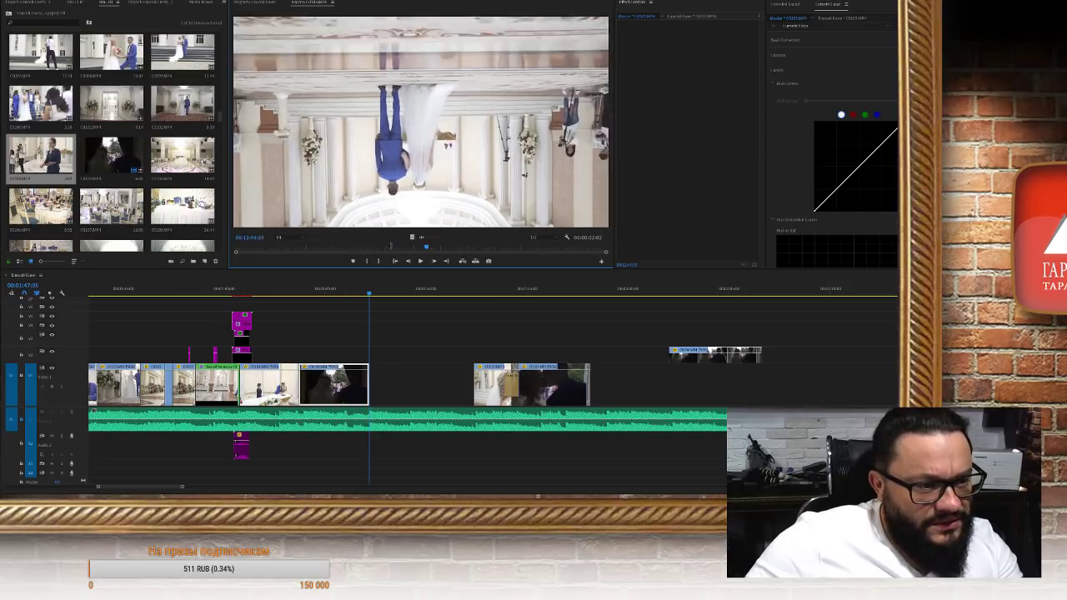
{"action": "left_click_drag", "start_coordinate": [428, 248], "coordinate": [435, 248]}
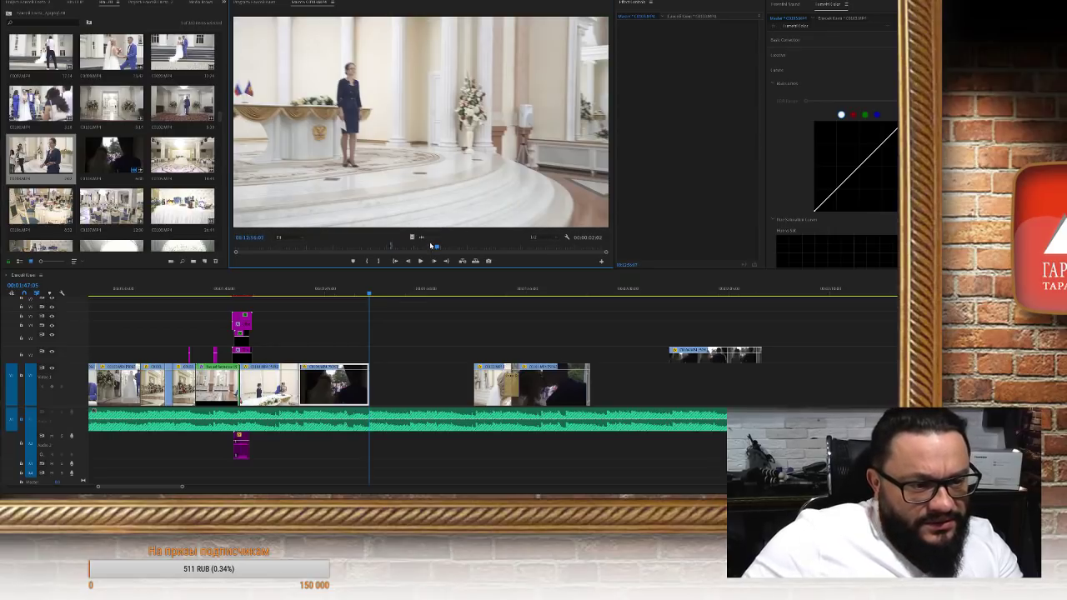
{"action": "left_click_drag", "start_coordinate": [457, 250], "coordinate": [473, 249]}
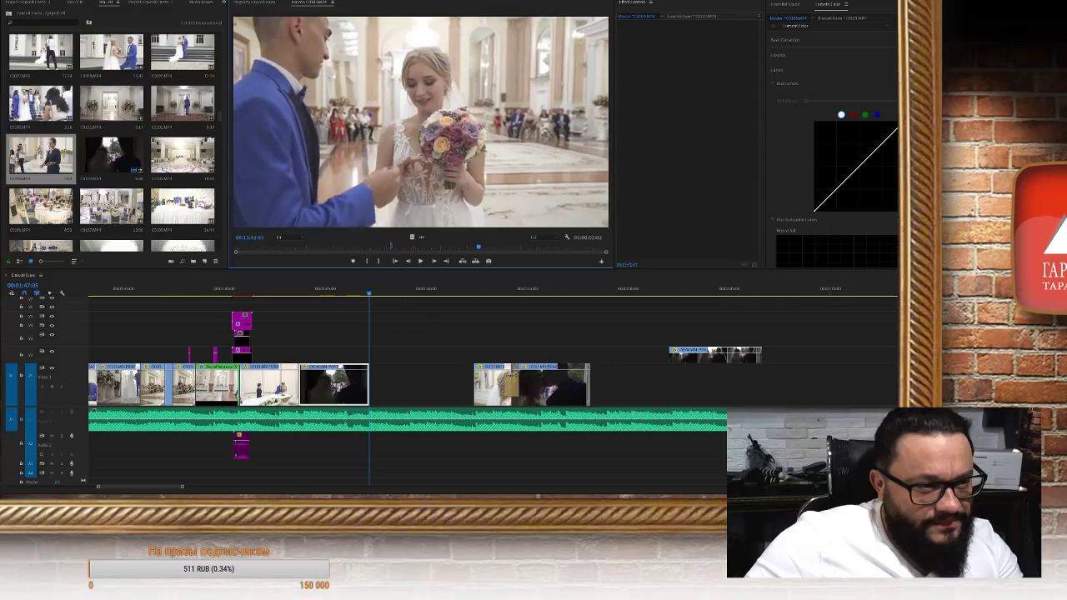
{"action": "key", "text": "ctrl+shift+o"}
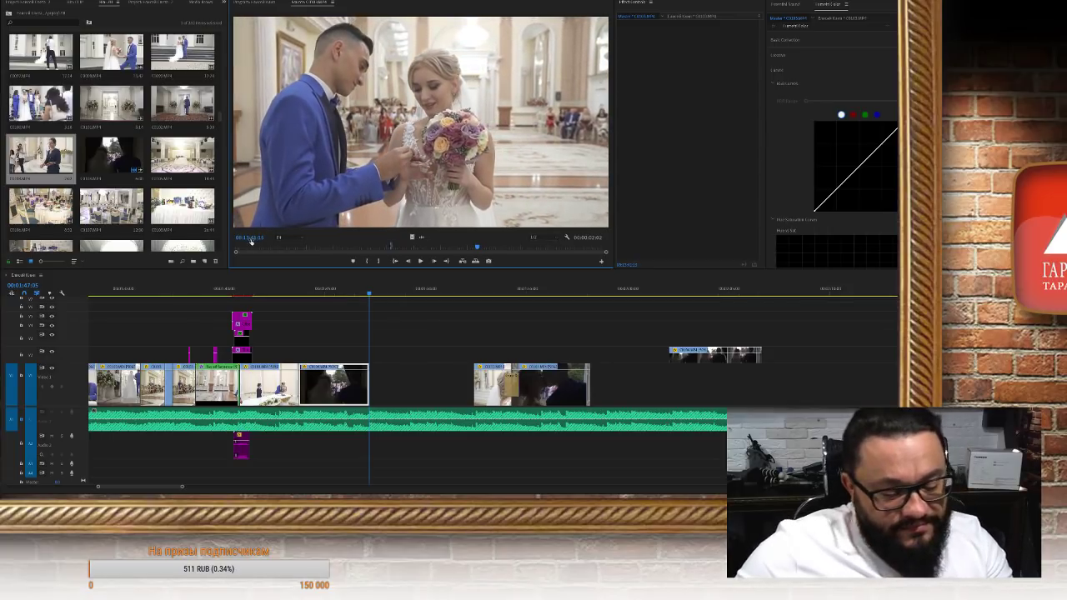
{"action": "key", "text": "space"}
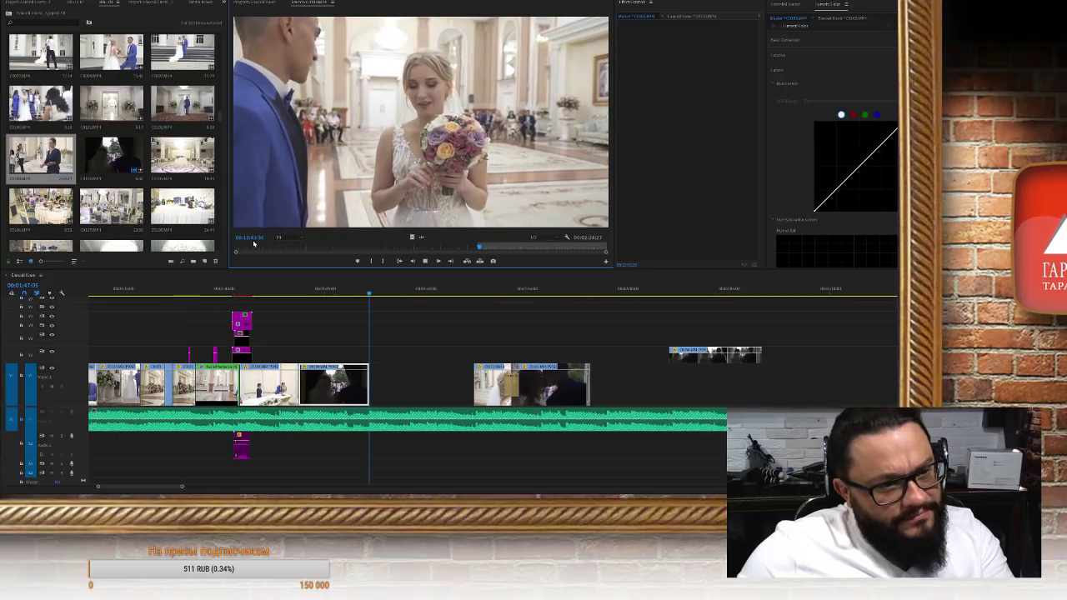
{"action": "key", "text": "space"}
{"action": "key", "text": "space"}
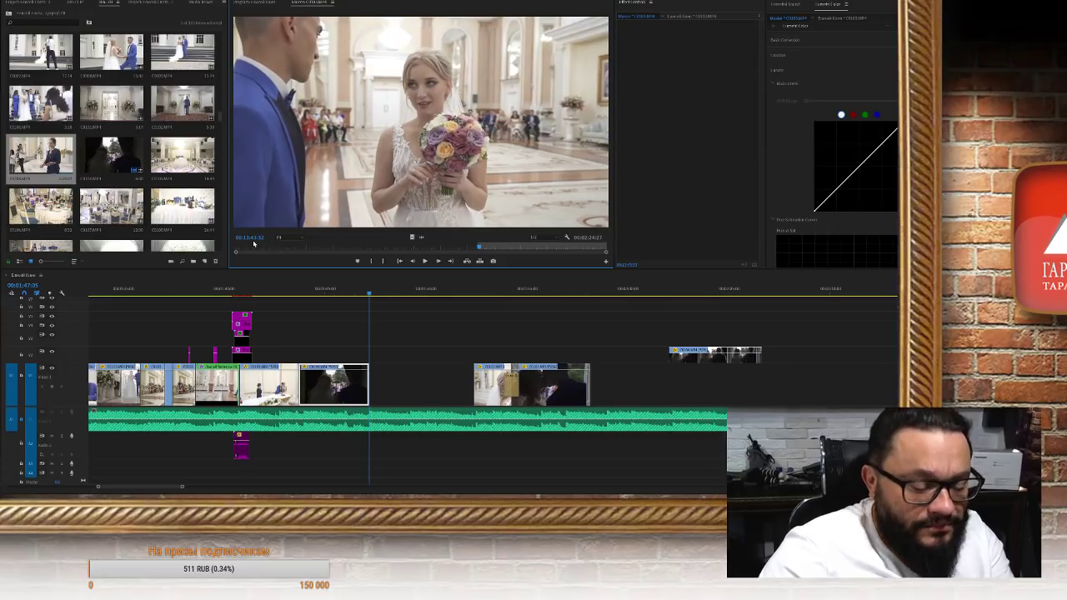
Mark the ring shot's Out point and insert it on V1 at the playhead, pushing the later clip right
{"action": "key", "text": "o"}
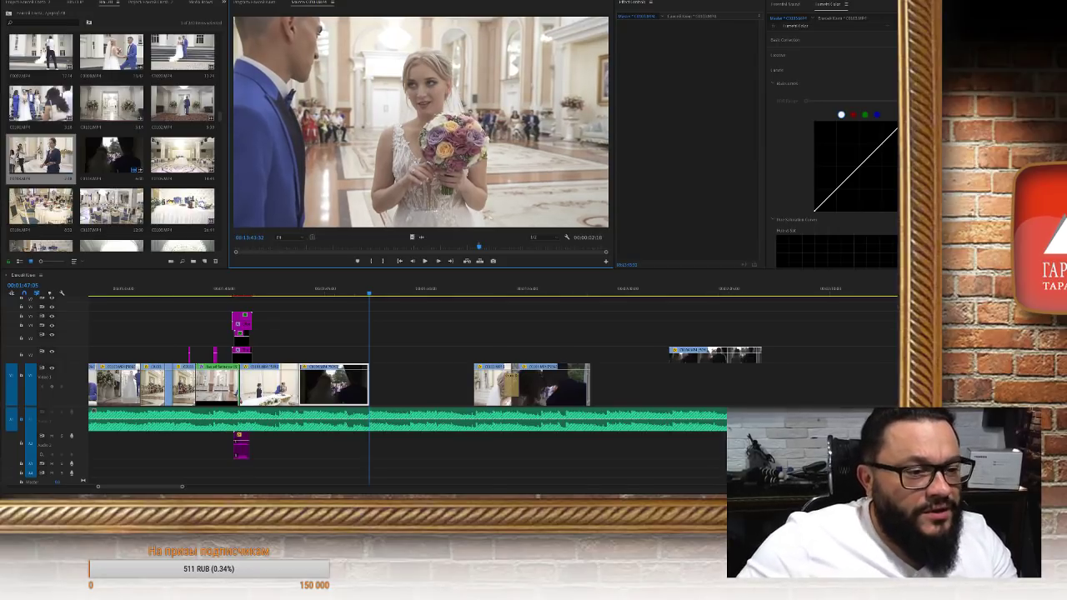
{"action": "left_click_drag", "start_coordinate": [411, 237], "coordinate": [379, 383]}
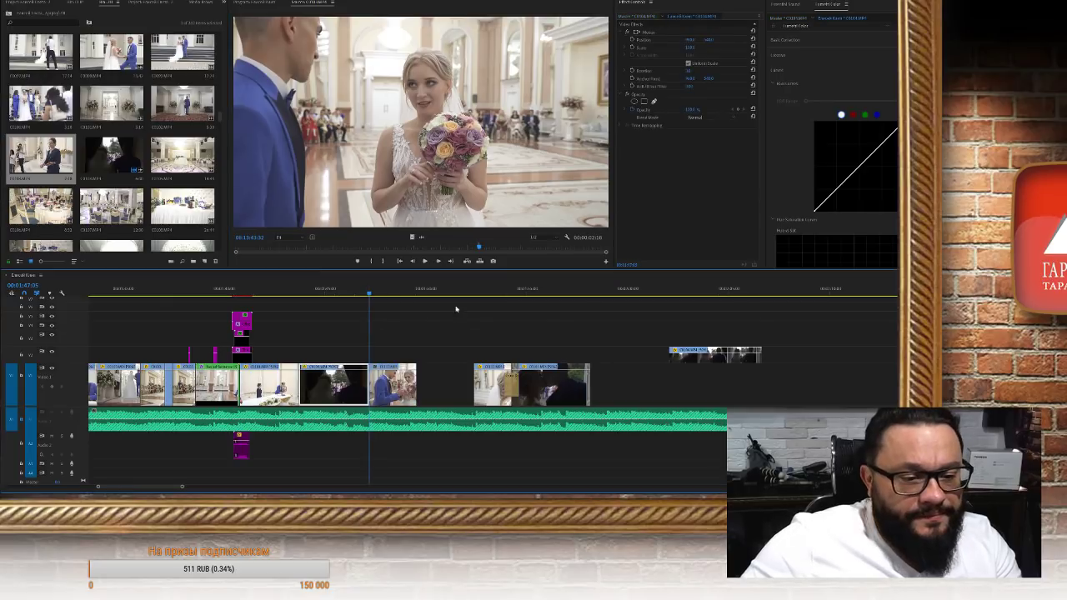
{"action": "left_click_drag", "start_coordinate": [555, 401], "coordinate": [727, 396]}
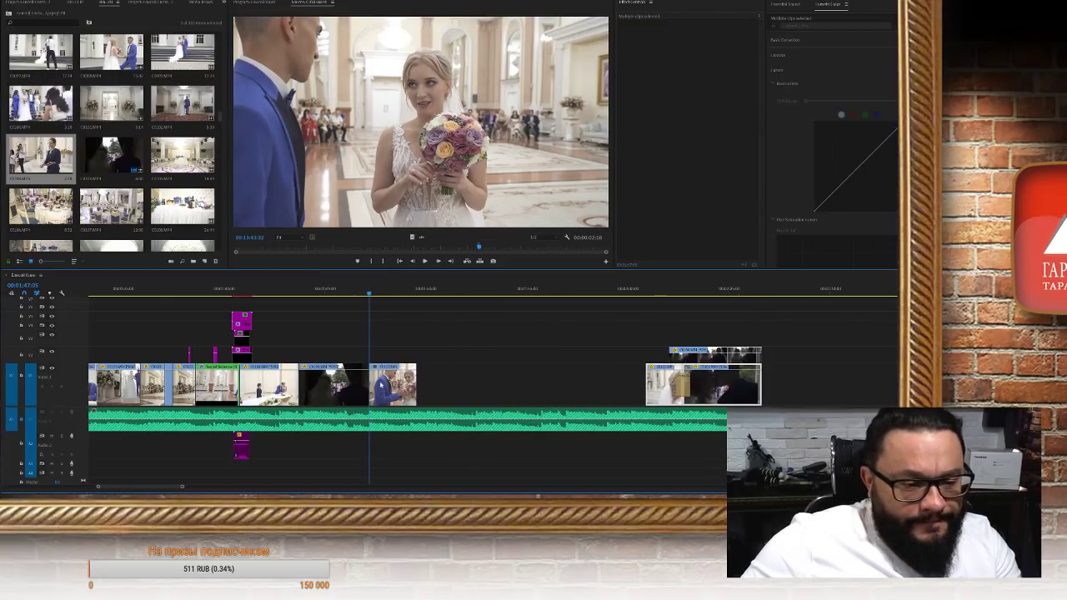
{"action": "left_click", "coordinate": [348, 291]}
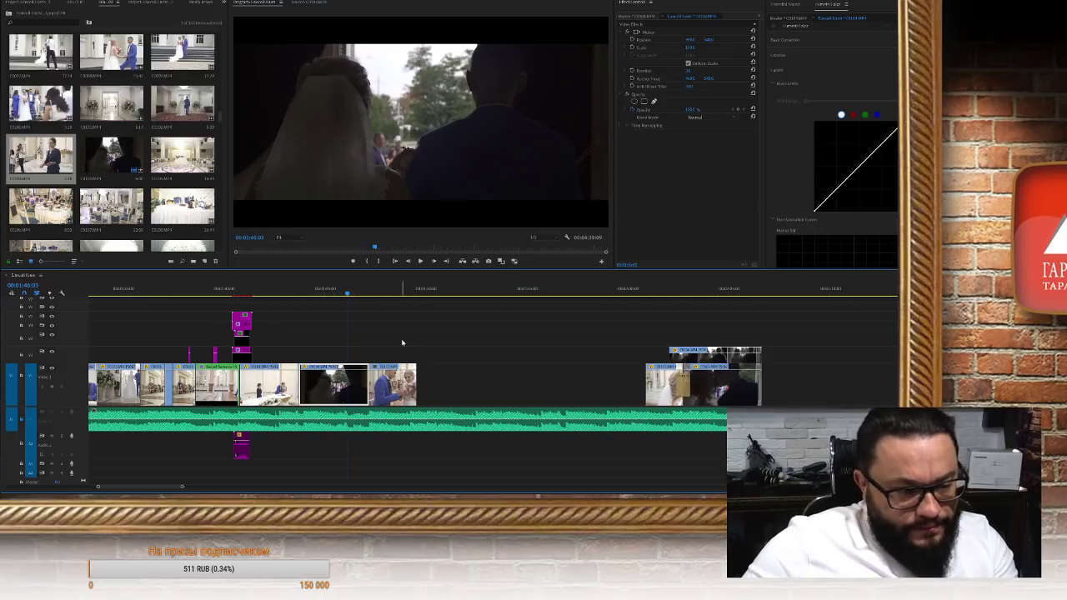
{"action": "left_click", "coordinate": [395, 289]}
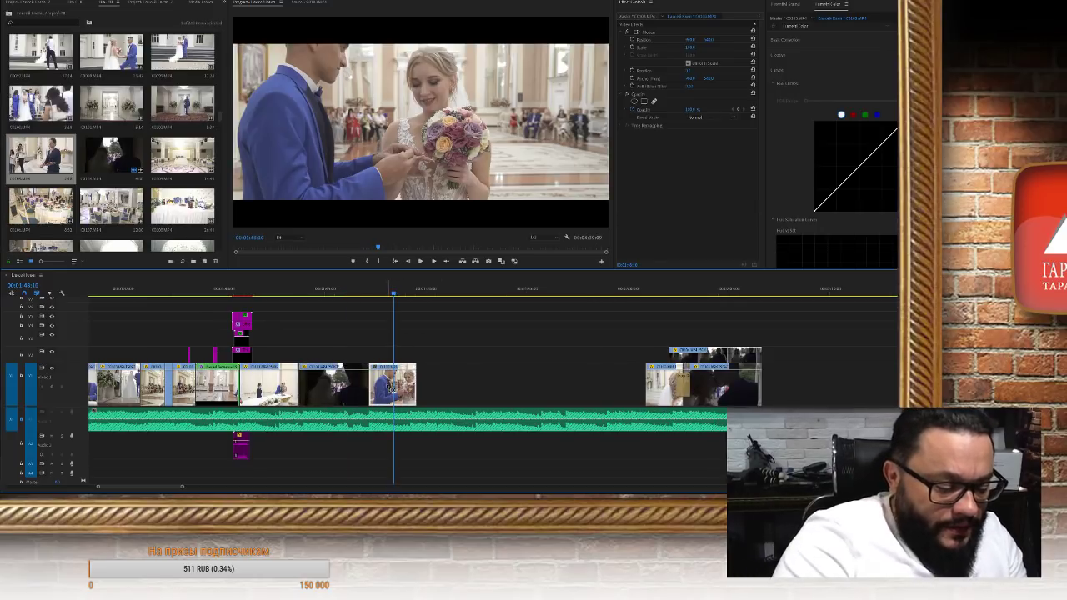
Slow the ring-exchange clip to 50% speed
{"action": "key", "text": "ctrl+r"}
{"action": "type", "text": "50"}
{"action": "key", "text": "Return"}
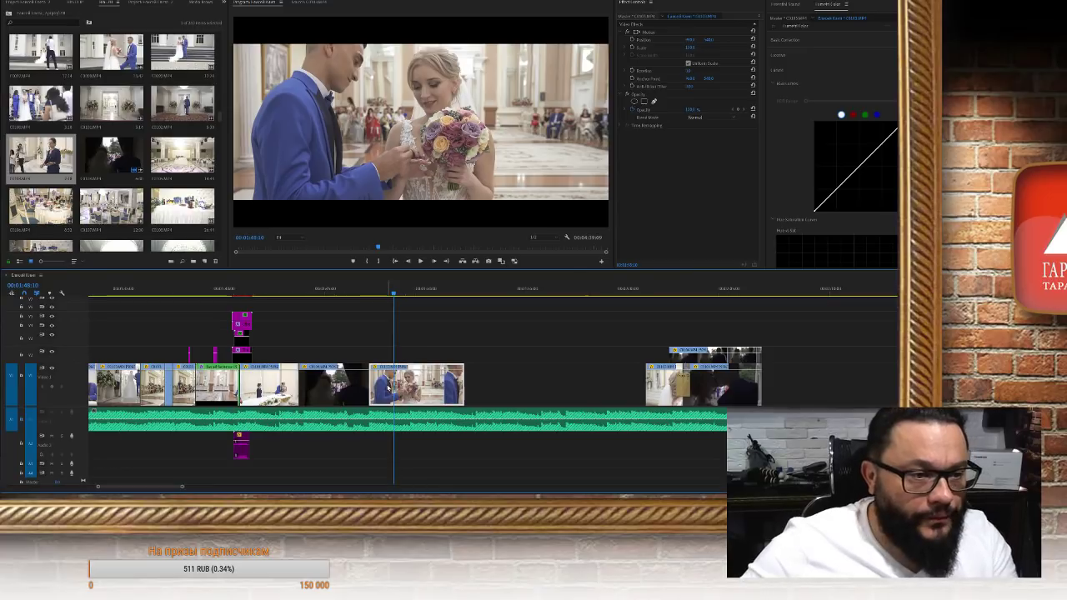
{"action": "left_click", "coordinate": [711, 46]}
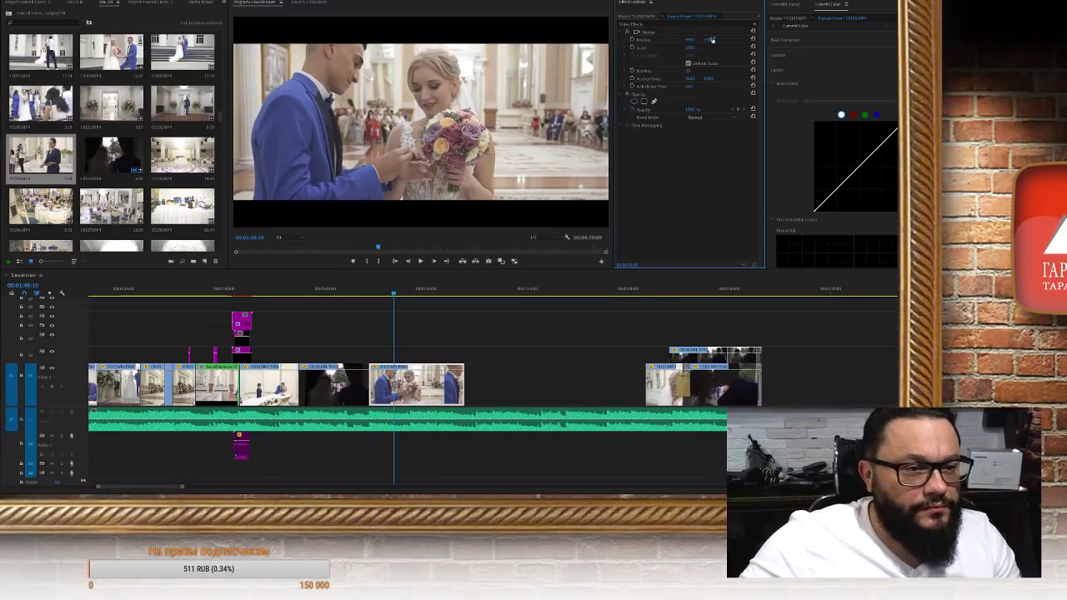
Play the edit and ripple-trim the ring clip's end to the playhead with W
{"action": "left_click", "coordinate": [340, 291]}
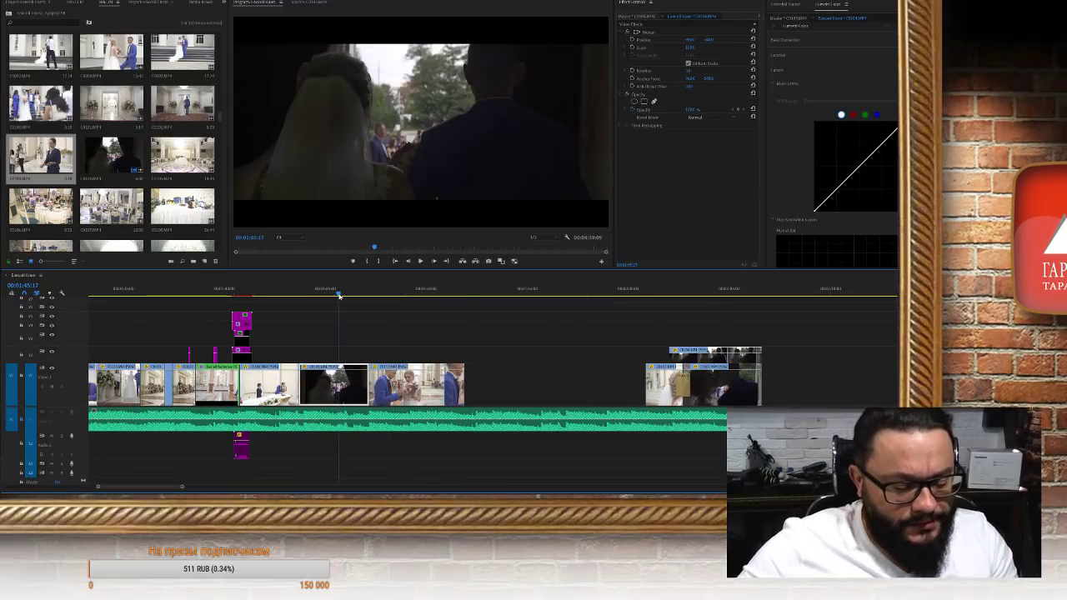
{"action": "key", "text": "space"}
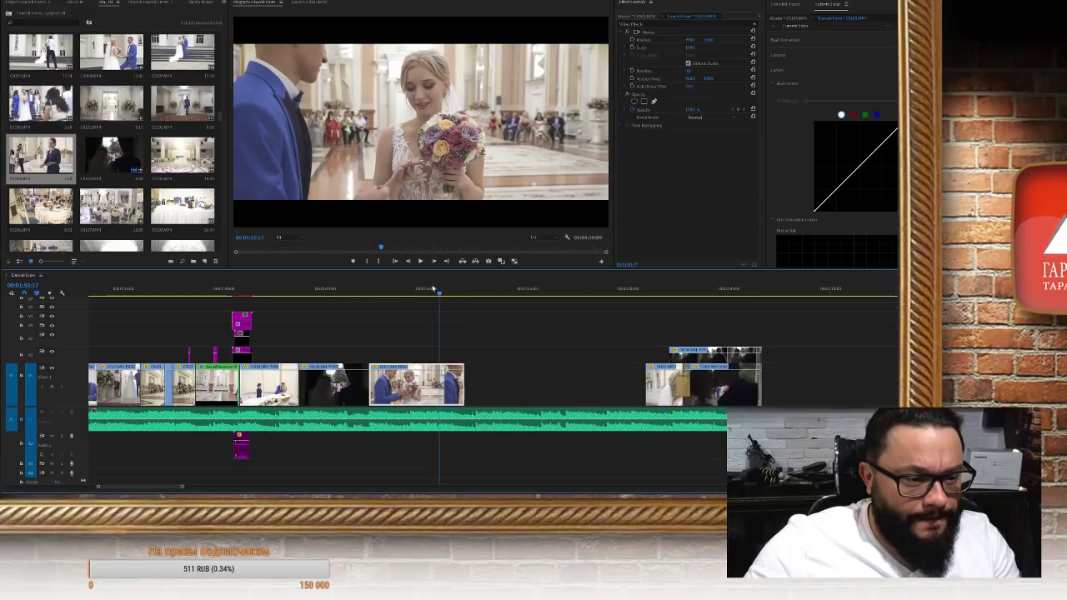
{"action": "left_click", "coordinate": [380, 293]}
{"action": "key", "text": "space"}
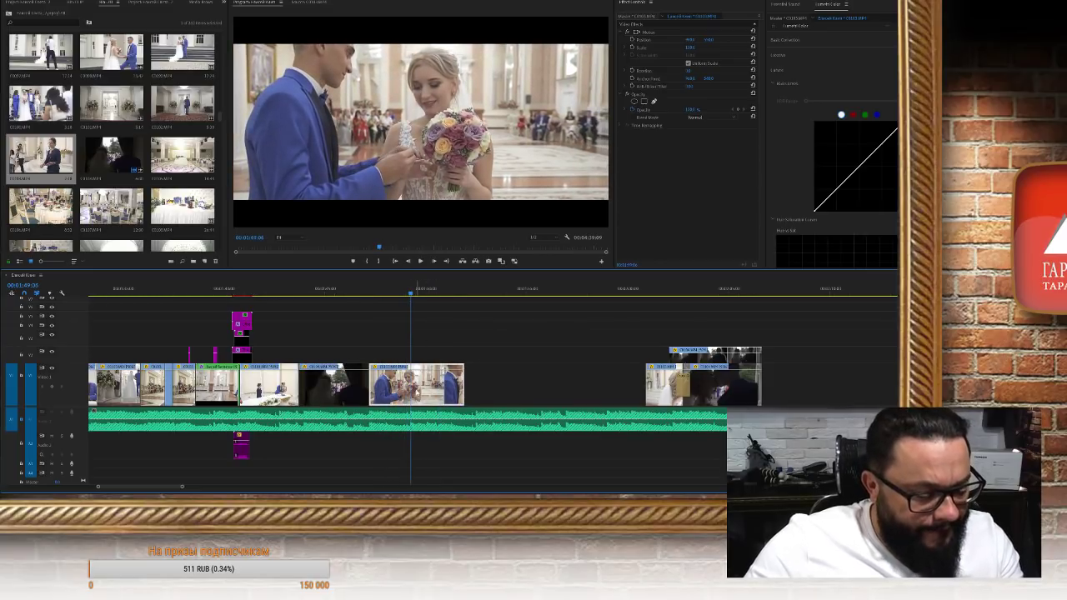
{"action": "key", "text": "w"}
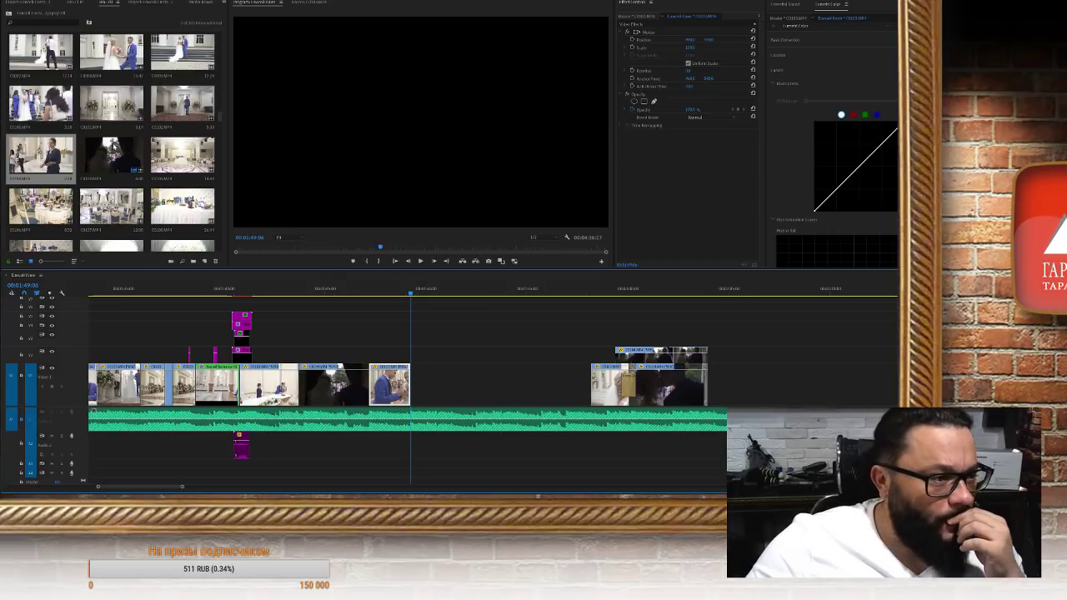
Mark In and Out on the groom-and-bride clip and overwrite the hand-holding moment onto V1 at the playhead
{"action": "double_click", "coordinate": [41, 155]}
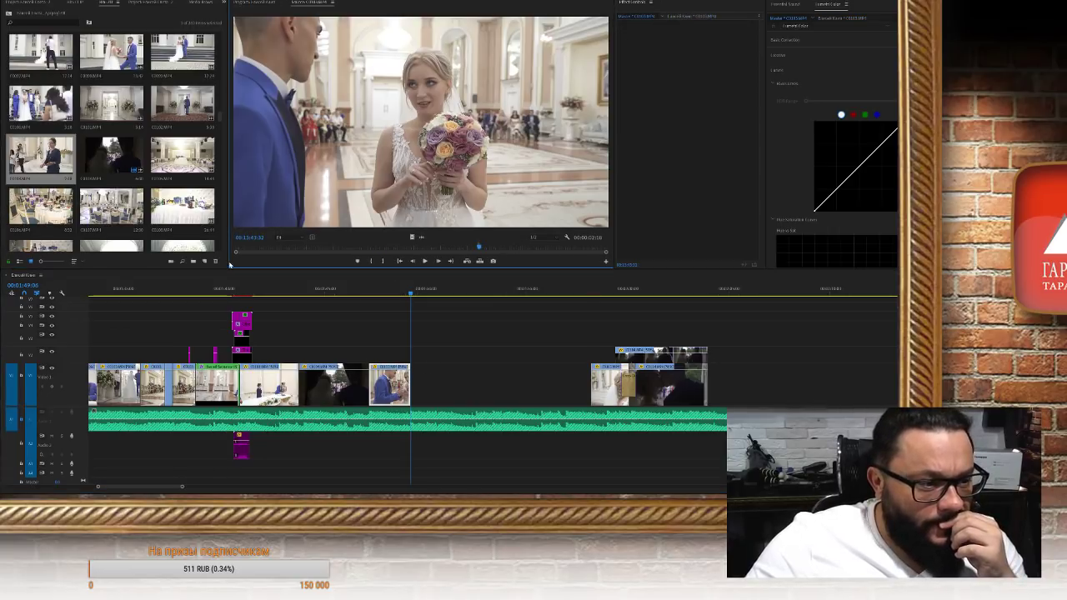
{"action": "mouse_move", "coordinate": [246, 240]}
{"action": "left_mouse_down"}
{"action": "mouse_move", "coordinate": [396, 241]}
{"action": "mouse_move", "coordinate": [365, 240]}
{"action": "left_mouse_up"}
{"action": "key", "text": "i"}
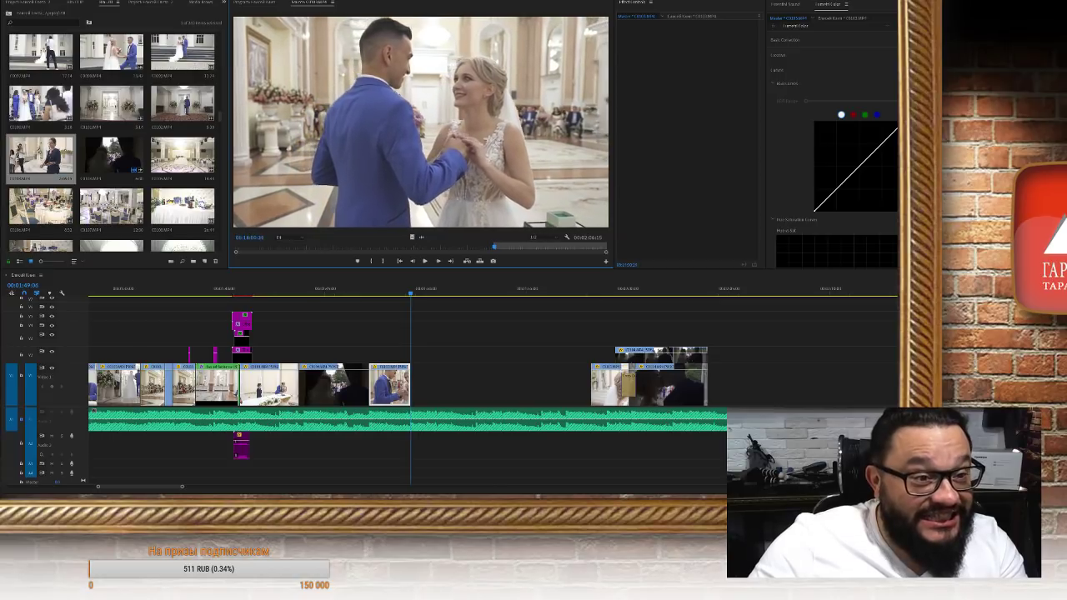
{"action": "key", "text": "o"}
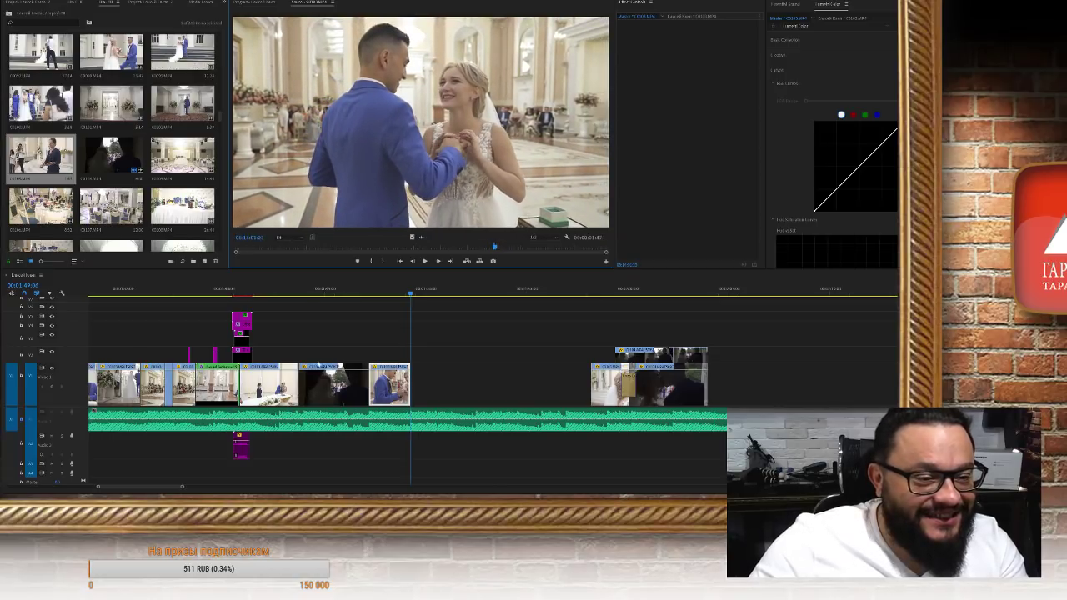
{"action": "scroll", "coordinate": [386, 359], "scroll_direction": "down", "scroll_amount": 3}
{"action": "key", "text": "."}
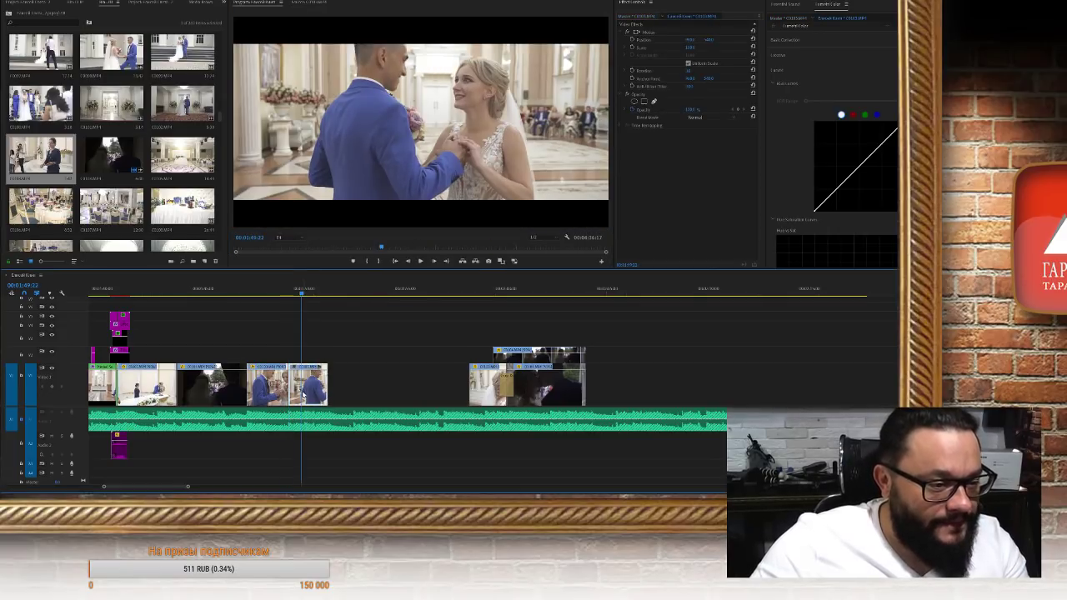
{"action": "key", "text": "."}
{"action": "key", "text": "Return"}
{"action": "left_click", "coordinate": [269, 290]}
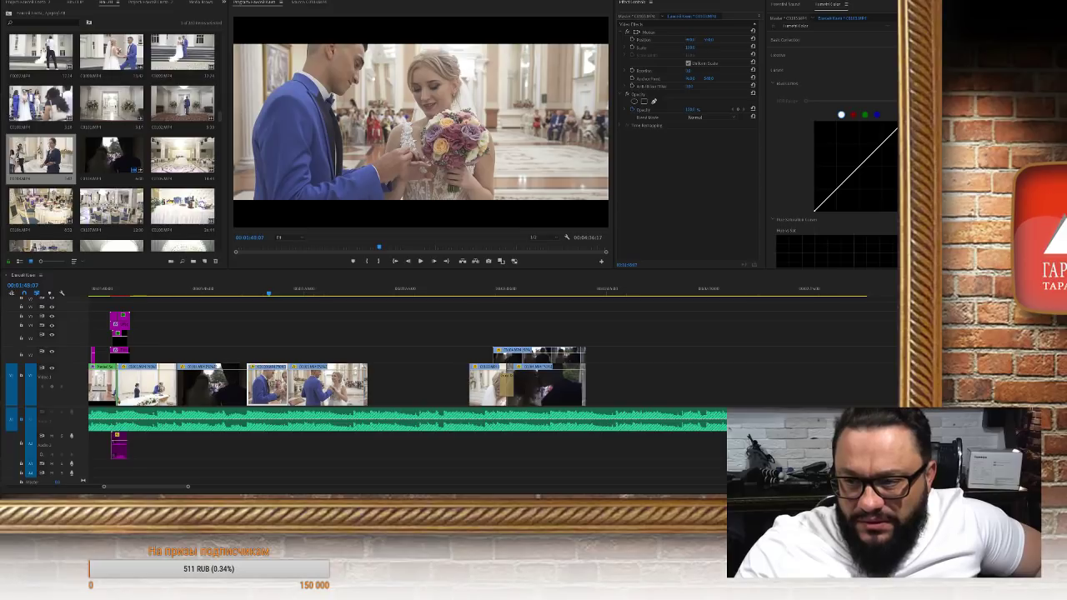
{"action": "key", "text": "shift+3"}
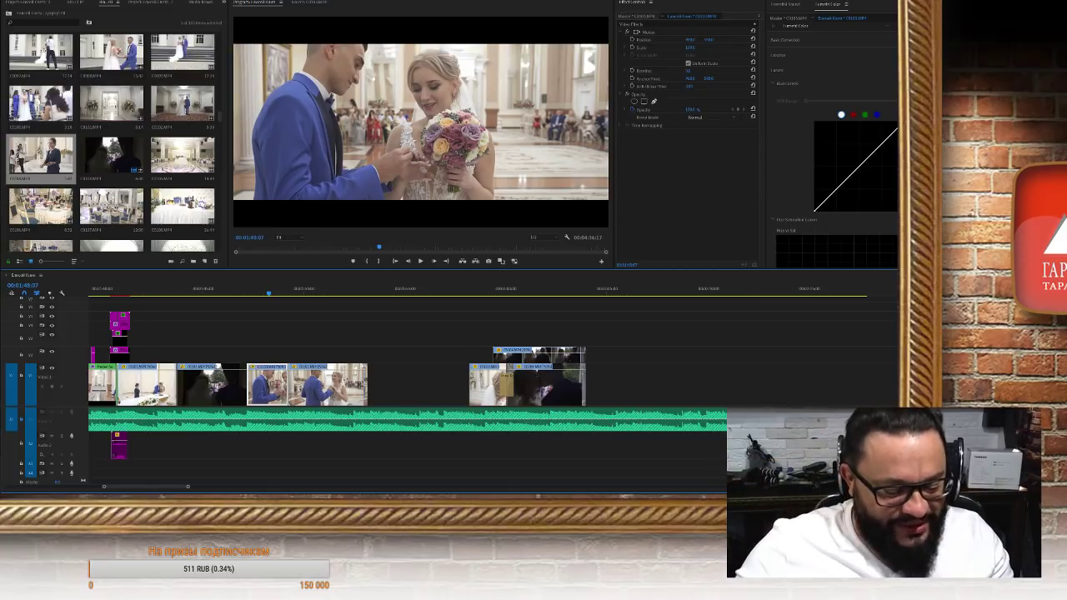
{"action": "key", "text": "space"}
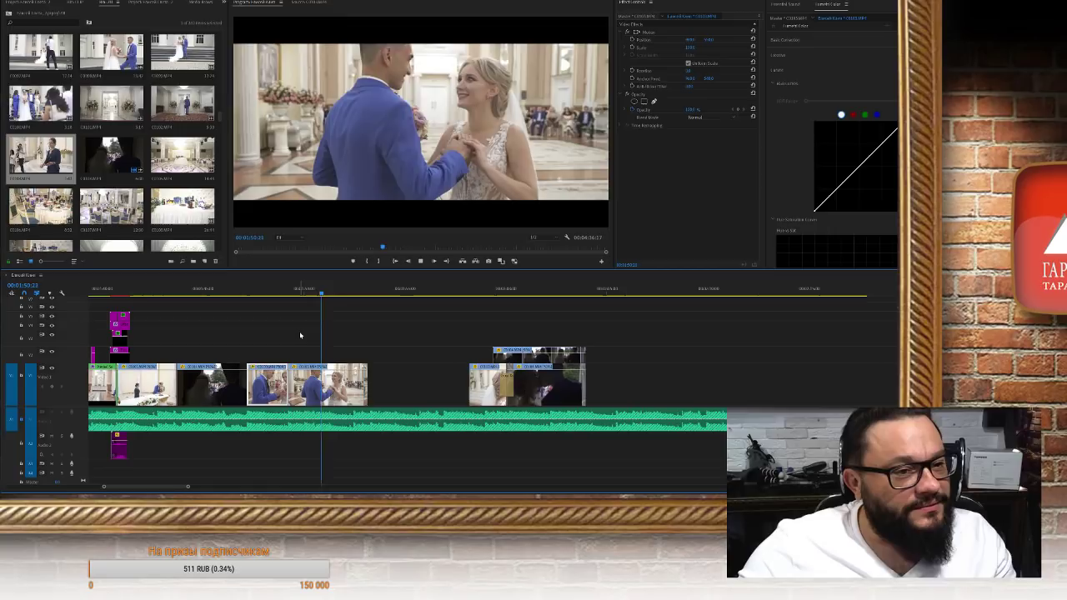
{"action": "key", "text": "space"}
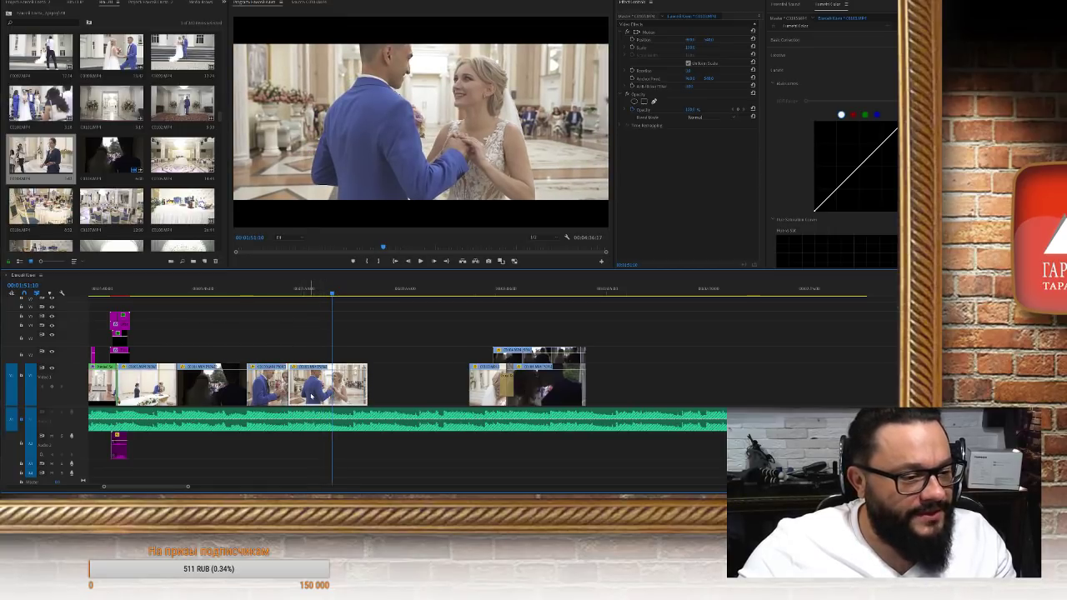
{"action": "left_click_drag", "start_coordinate": [310, 397], "coordinate": [392, 394]}
{"action": "key", "text": "Up"}
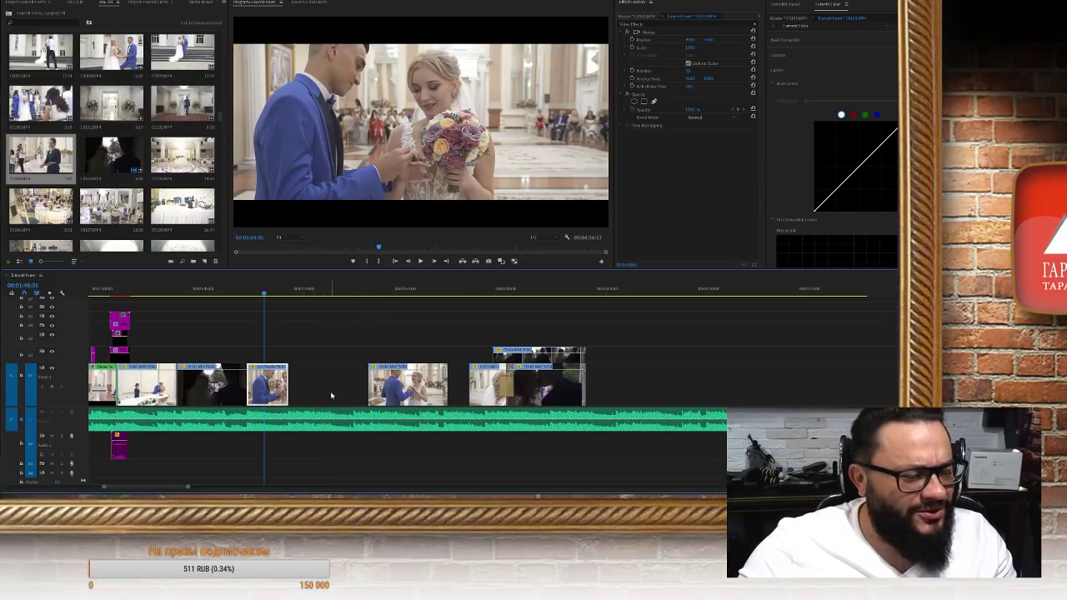
{"action": "scroll", "coordinate": [333, 391], "scroll_direction": "up", "scroll_amount": 3}
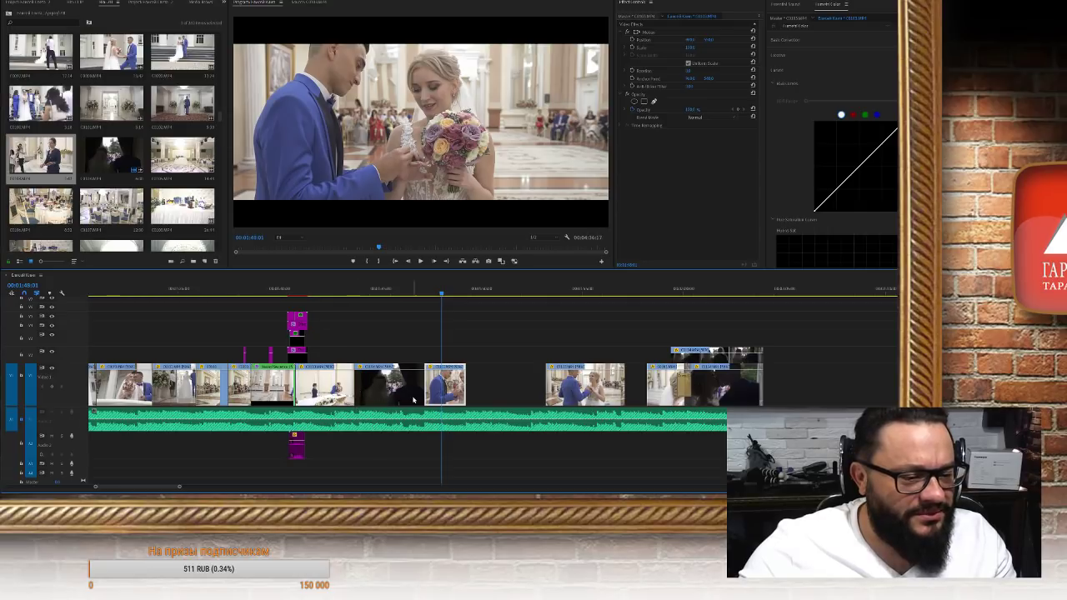
{"action": "scroll", "coordinate": [412, 400], "scroll_direction": "down", "scroll_amount": 2}
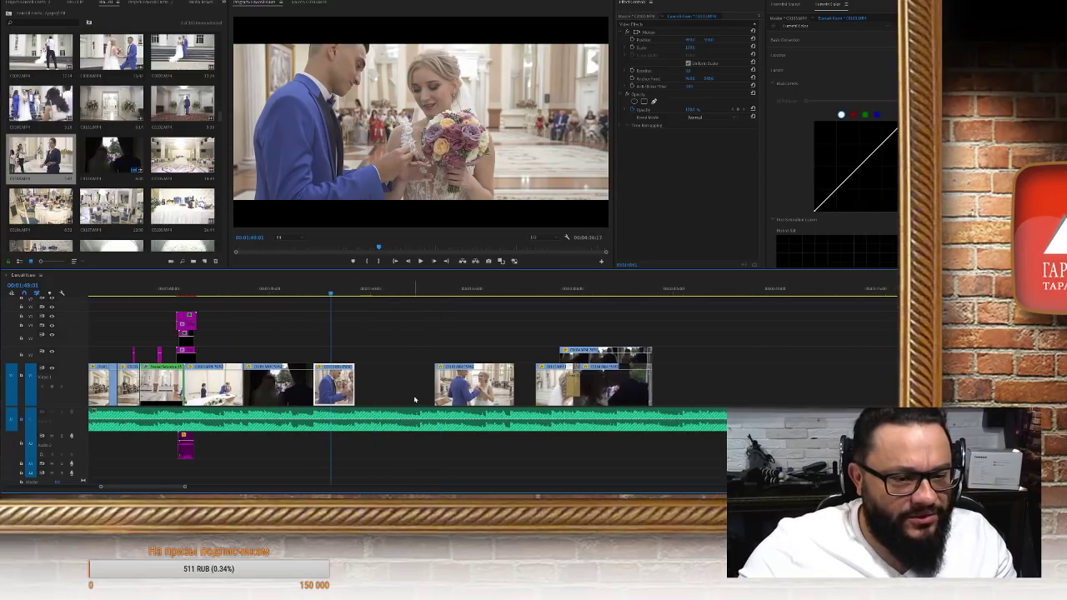
{"action": "scroll", "coordinate": [448, 409], "scroll_direction": "up", "scroll_amount": 3}
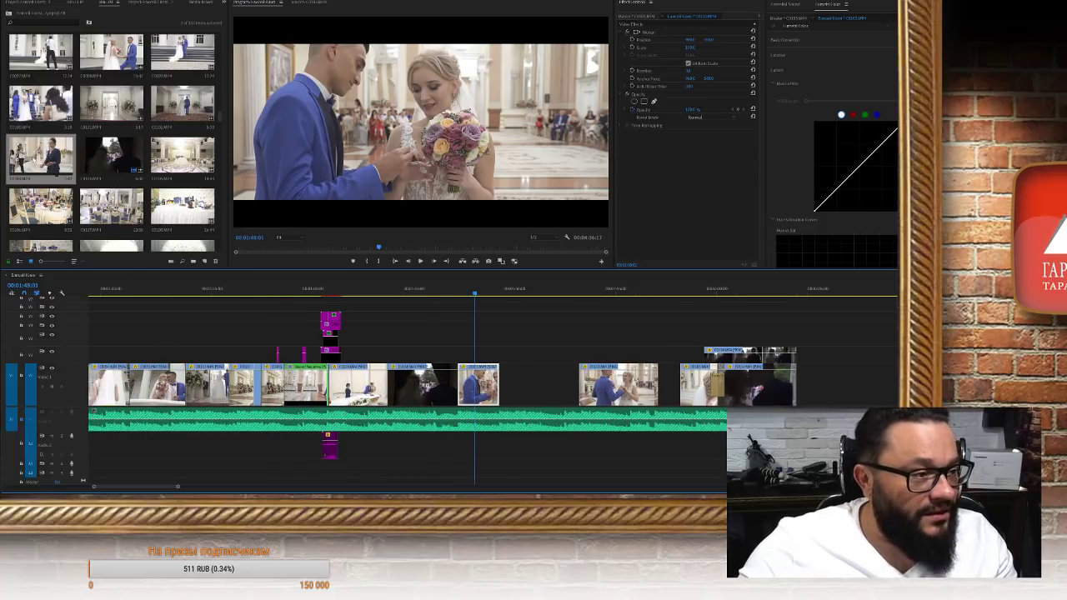
Browse clips in another bin to find the ring-box shot and play it in the Source monitor
{"action": "left_click", "coordinate": [77, 2]}
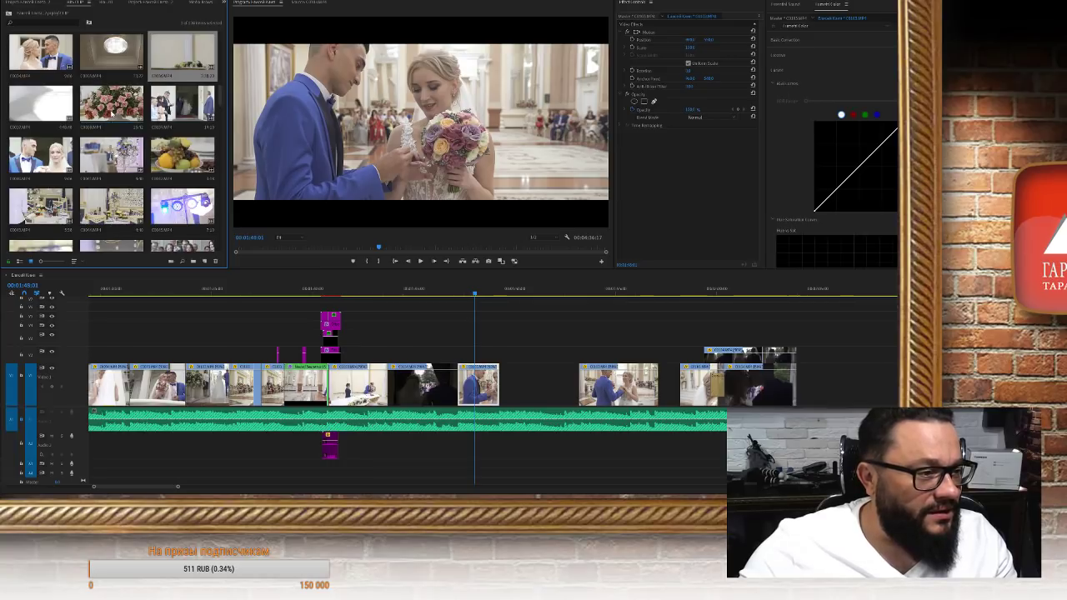
{"action": "double_click", "coordinate": [174, 54]}
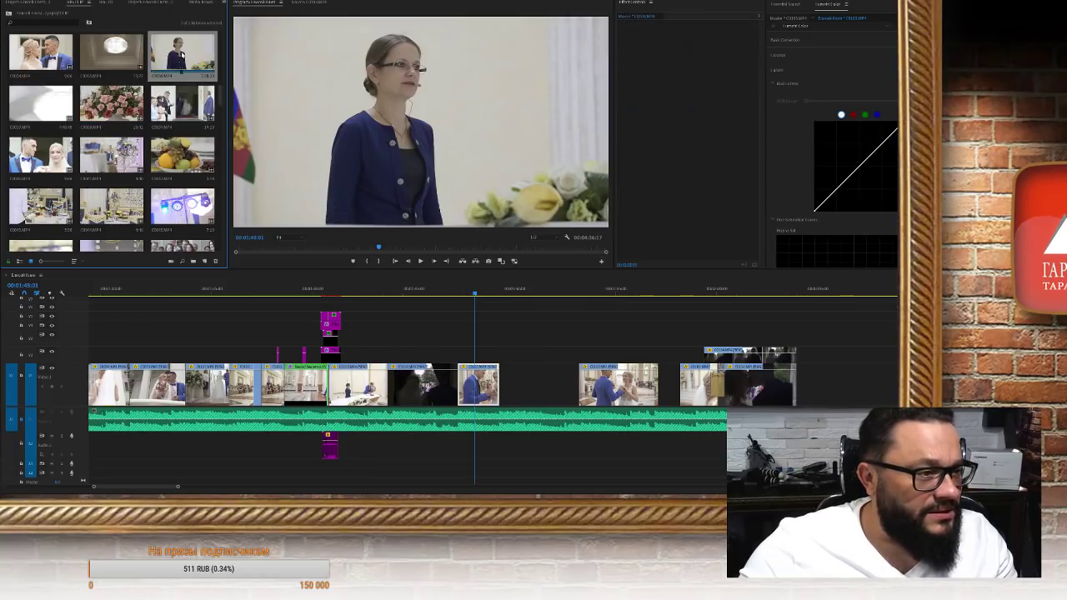
{"action": "left_click_drag", "start_coordinate": [466, 252], "coordinate": [613, 252]}
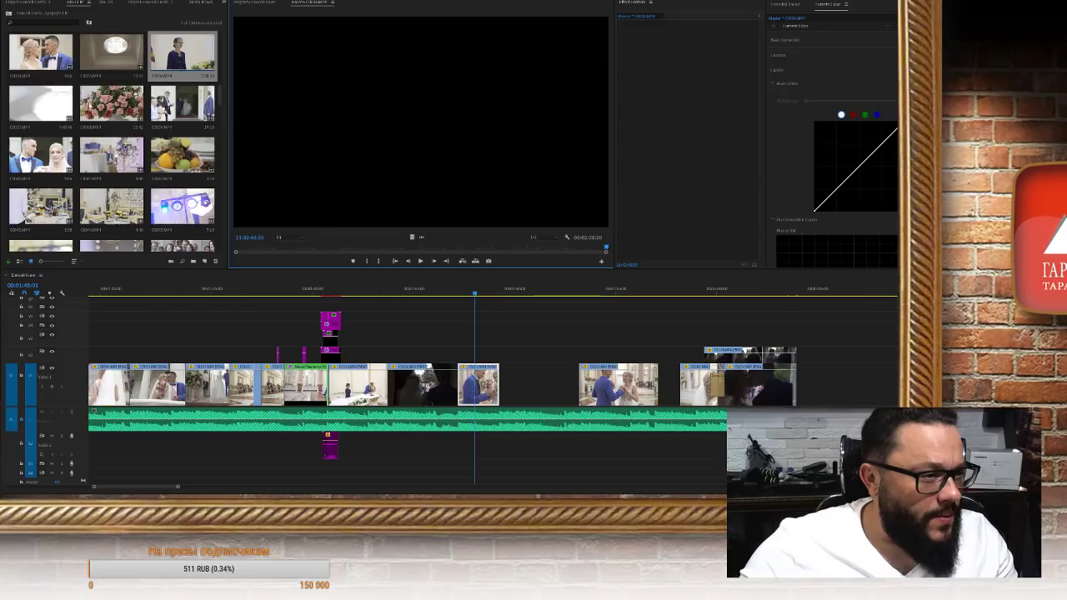
{"action": "double_click", "coordinate": [42, 113]}
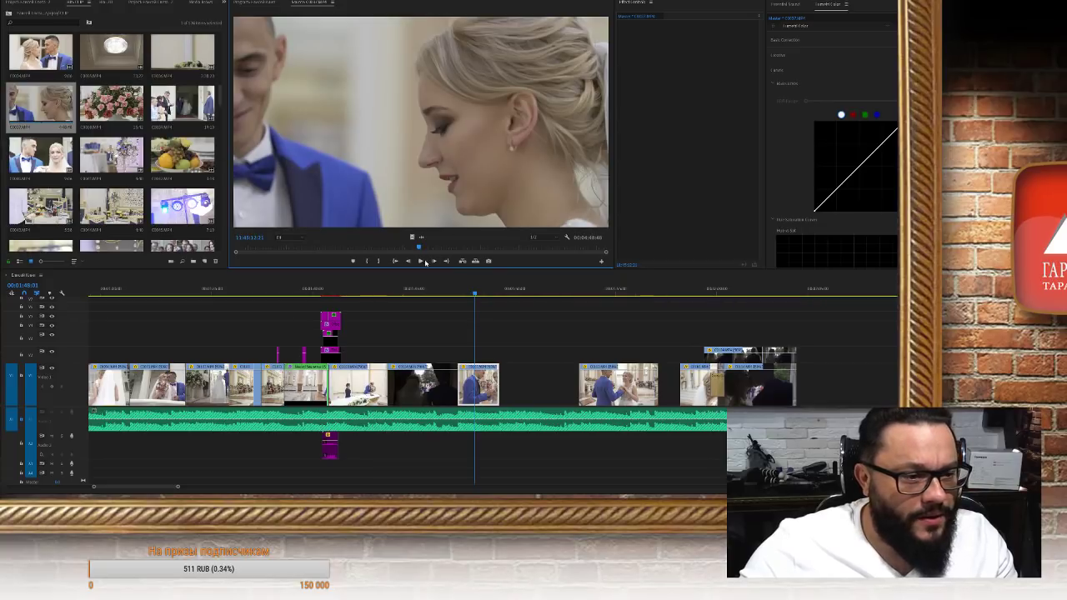
{"action": "left_click_drag", "start_coordinate": [419, 248], "coordinate": [406, 247]}
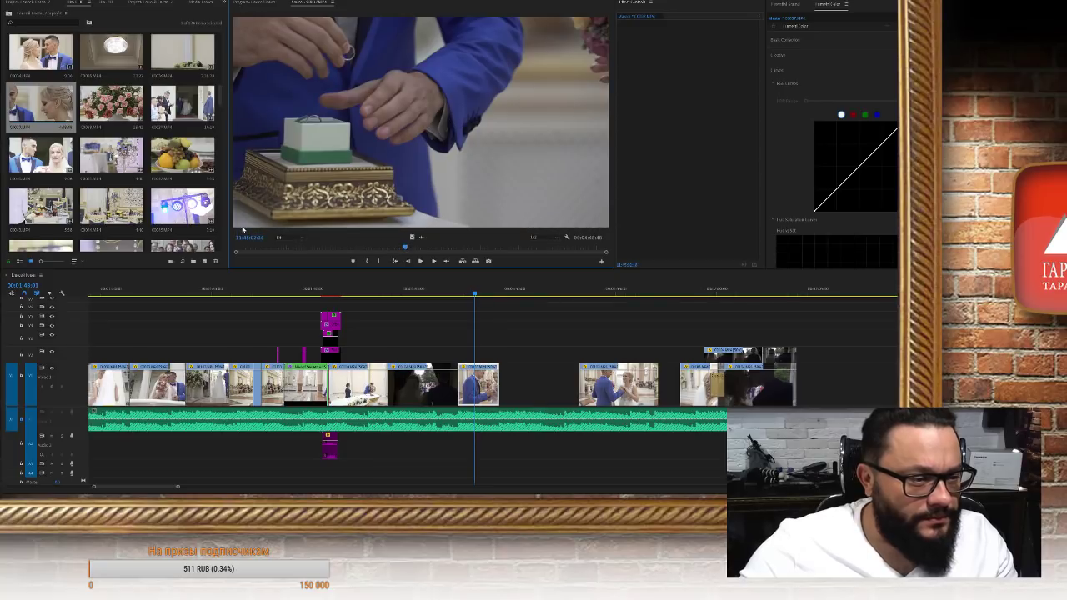
{"action": "mouse_move", "coordinate": [250, 241]}
{"action": "left_mouse_down"}
{"action": "mouse_move", "coordinate": [236, 240]}
{"action": "mouse_move", "coordinate": [250, 241]}
{"action": "left_mouse_up"}
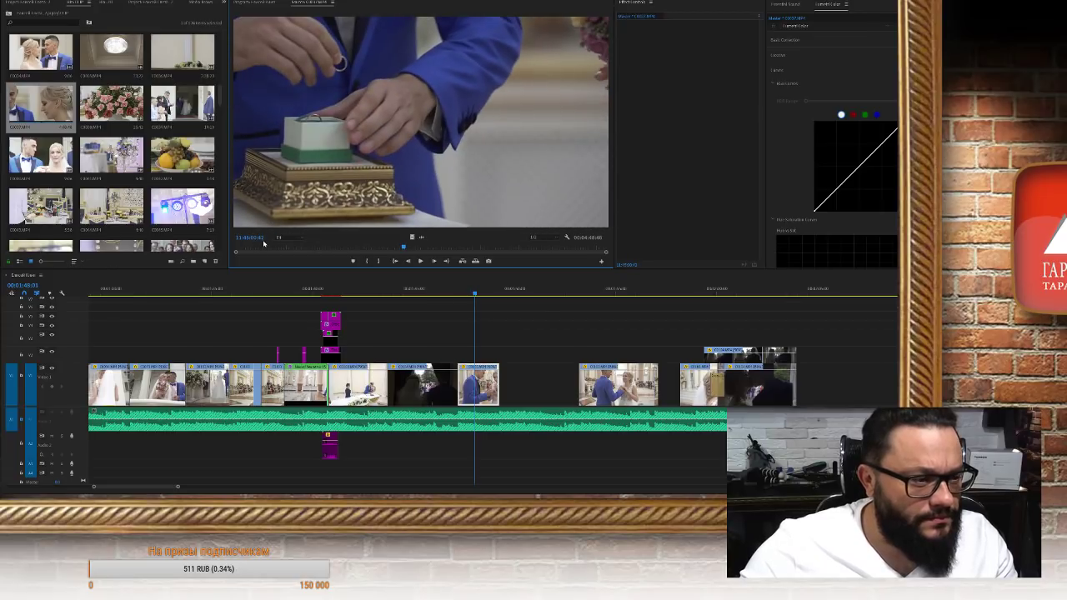
{"action": "key", "text": "space"}
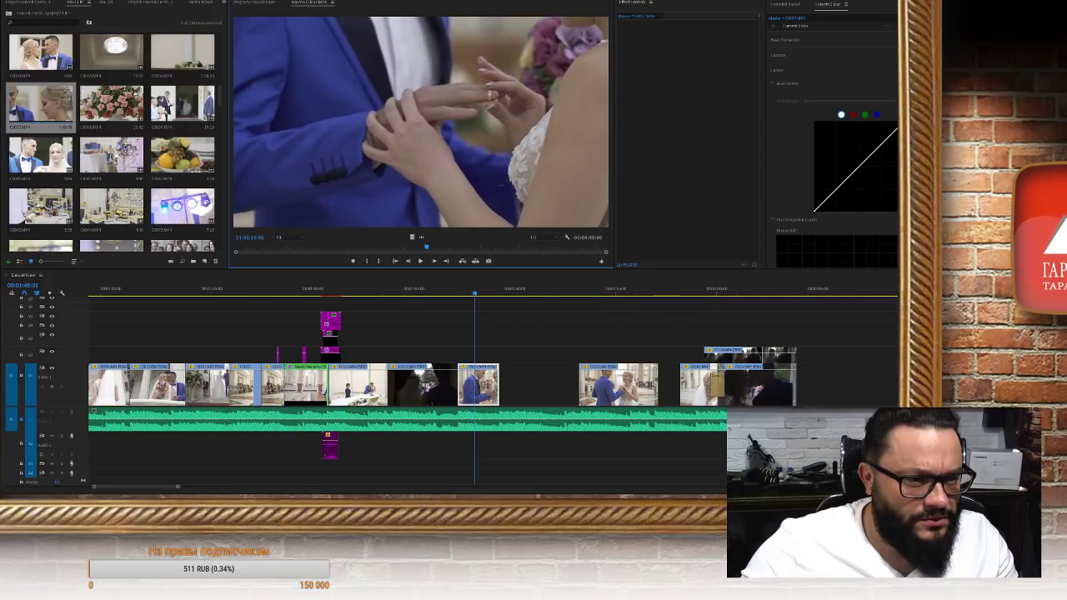
Mark the ring shot's In point and drag its video into the gap after the blue clip
{"action": "key", "text": "i"}
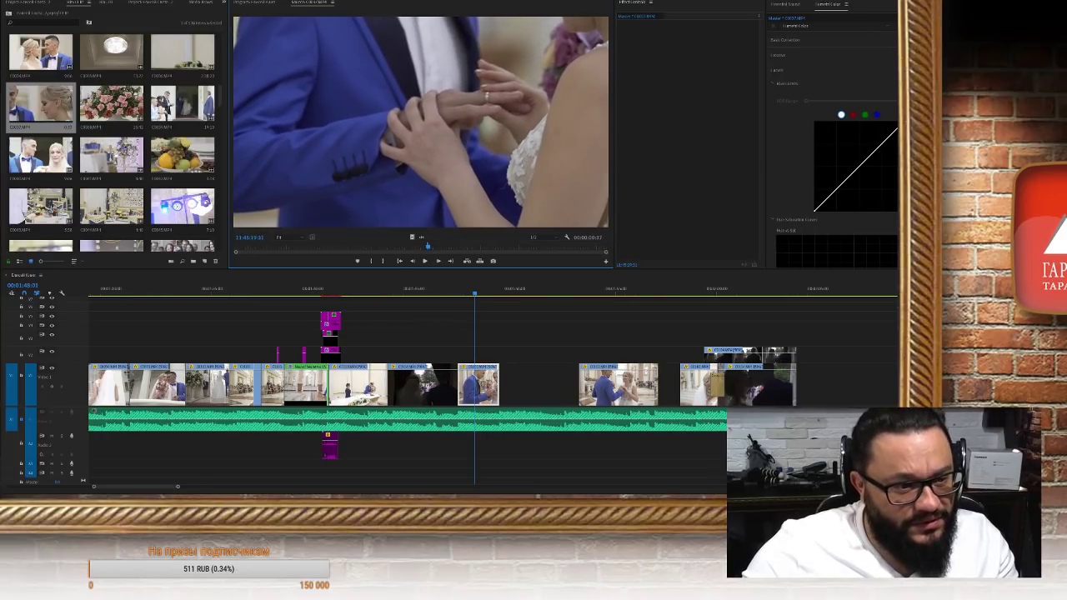
{"action": "scroll", "coordinate": [418, 359], "scroll_direction": "right", "scroll_amount": 3}
{"action": "left_click_drag", "start_coordinate": [412, 237], "coordinate": [406, 374]}
{"action": "key", "text": "Down"}
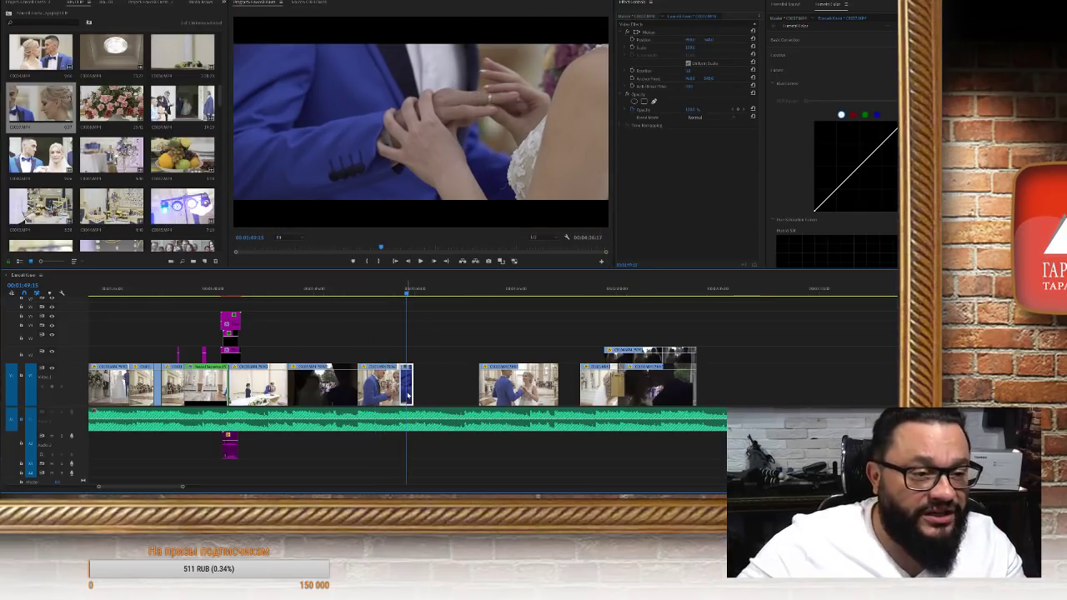
Lengthen the new ring clip's duration in Speed/Duration and play it back
{"action": "key", "text": "ctrl+r"}
{"action": "key", "text": "Return"}
{"action": "left_click_drag", "start_coordinate": [405, 289], "coordinate": [377, 290]}
{"action": "key", "text": "space"}
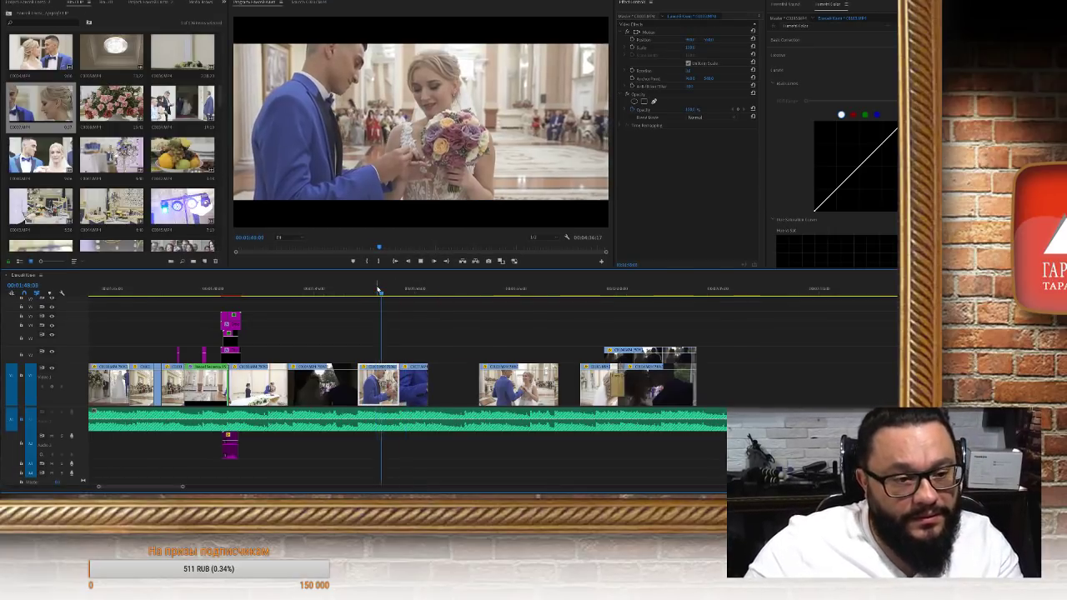
{"action": "key", "text": "space"}
Trim the ring clip's end on V1 and replay the ring shot to review
{"action": "left_click_drag", "start_coordinate": [427, 387], "coordinate": [425, 386]}
{"action": "scroll", "coordinate": [434, 416], "scroll_direction": "left", "scroll_amount": 2}
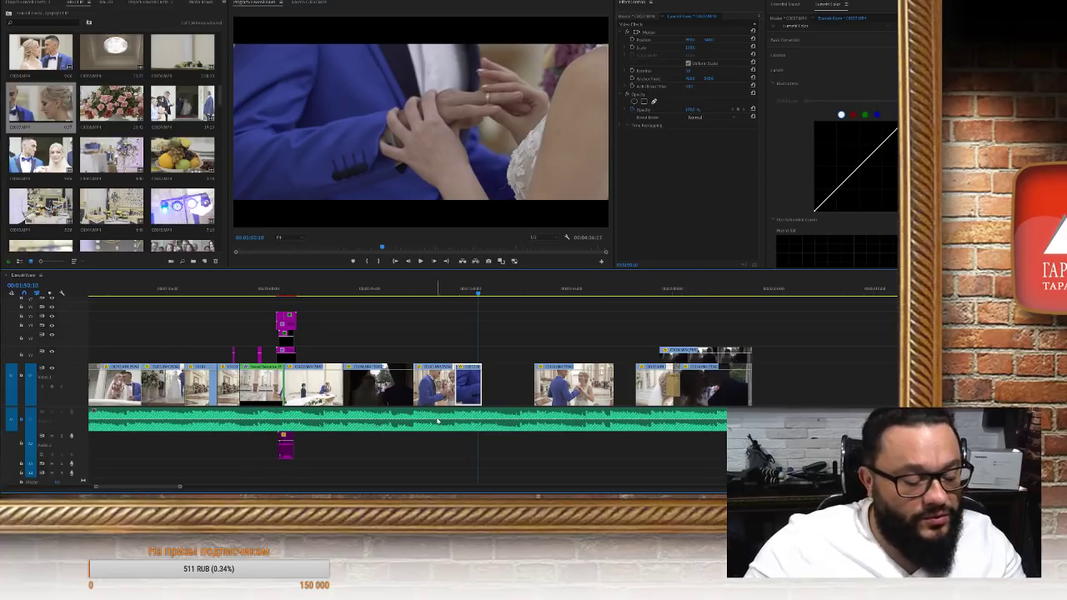
{"action": "scroll", "coordinate": [437, 421], "scroll_direction": "up", "scroll_amount": 5}
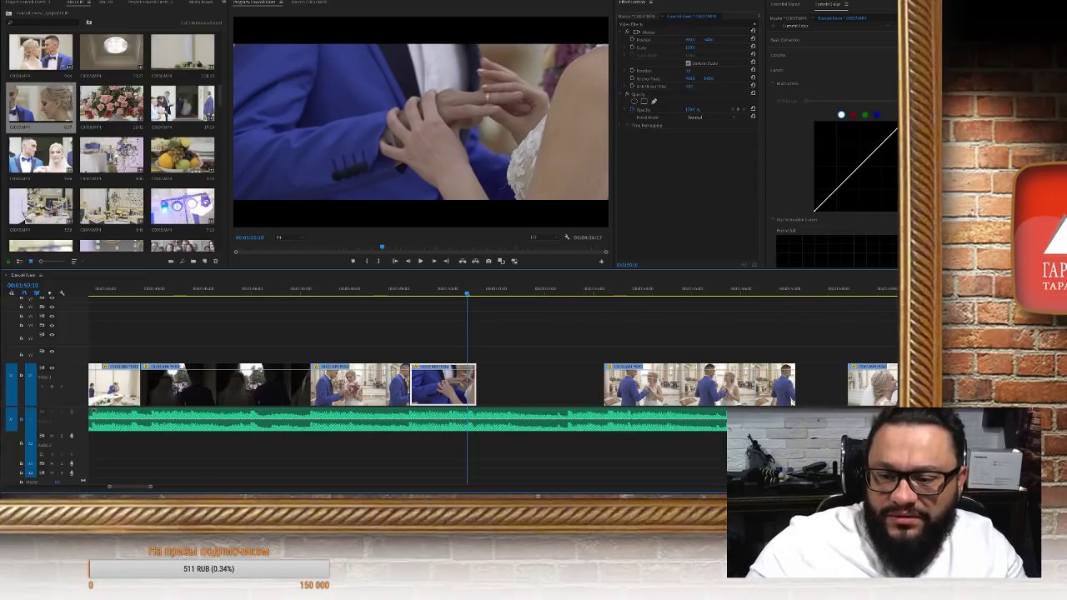
{"action": "left_click", "coordinate": [376, 291]}
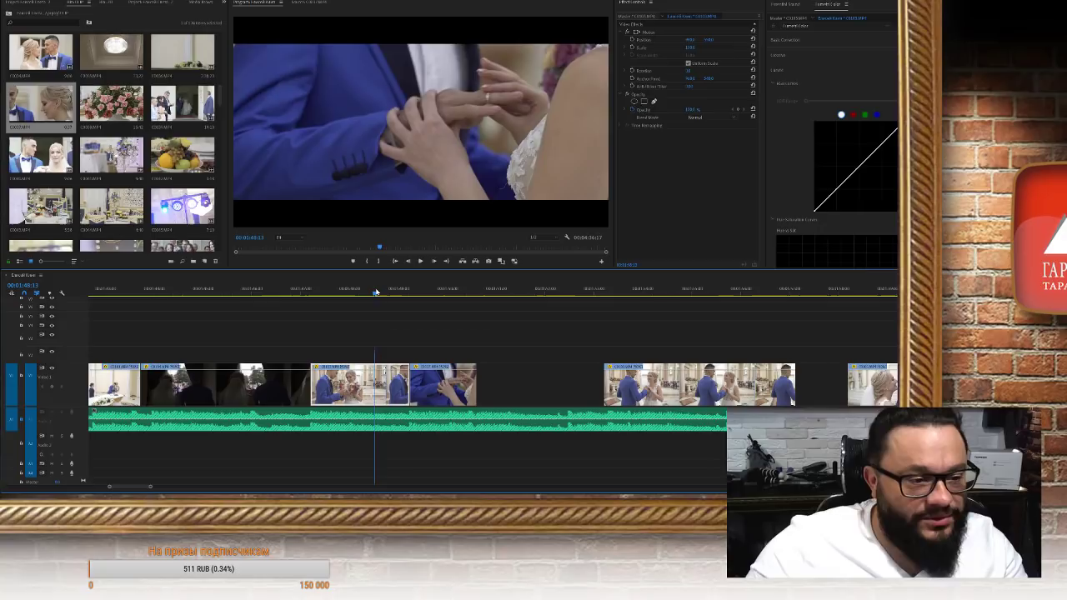
{"action": "key", "text": "space"}
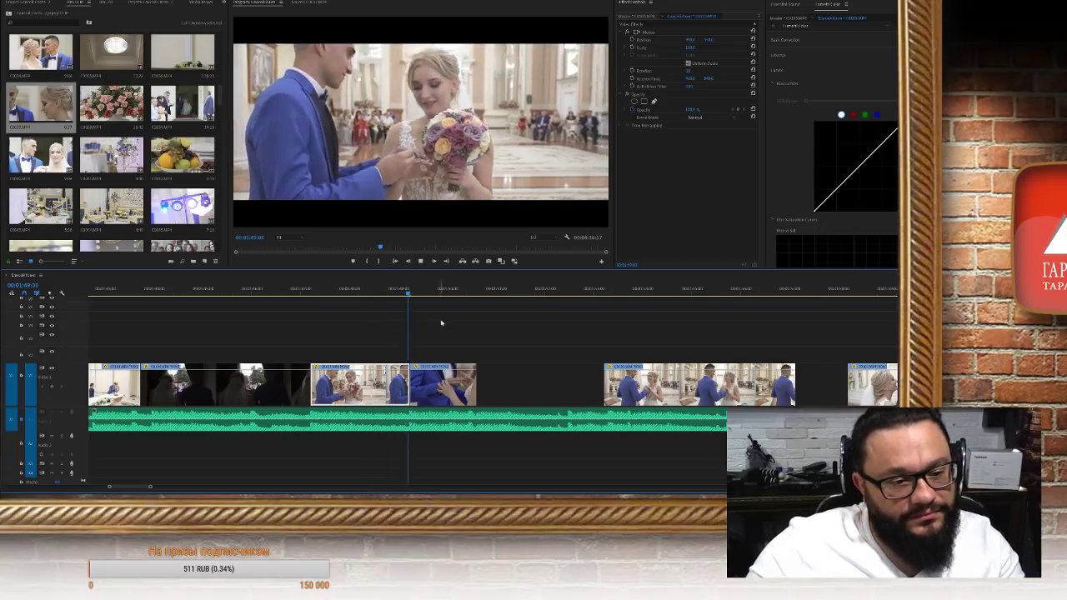
{"action": "key", "text": "space"}
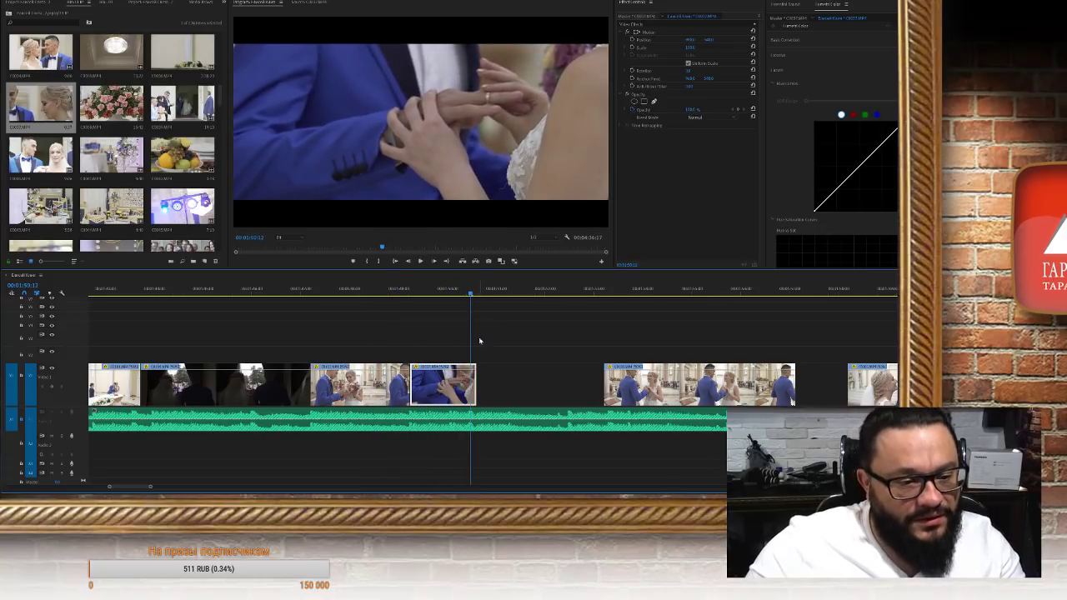
{"action": "mouse_move", "coordinate": [472, 294]}
{"action": "left_mouse_down"}
{"action": "mouse_move", "coordinate": [433, 294]}
{"action": "mouse_move", "coordinate": [451, 295]}
{"action": "left_mouse_up"}
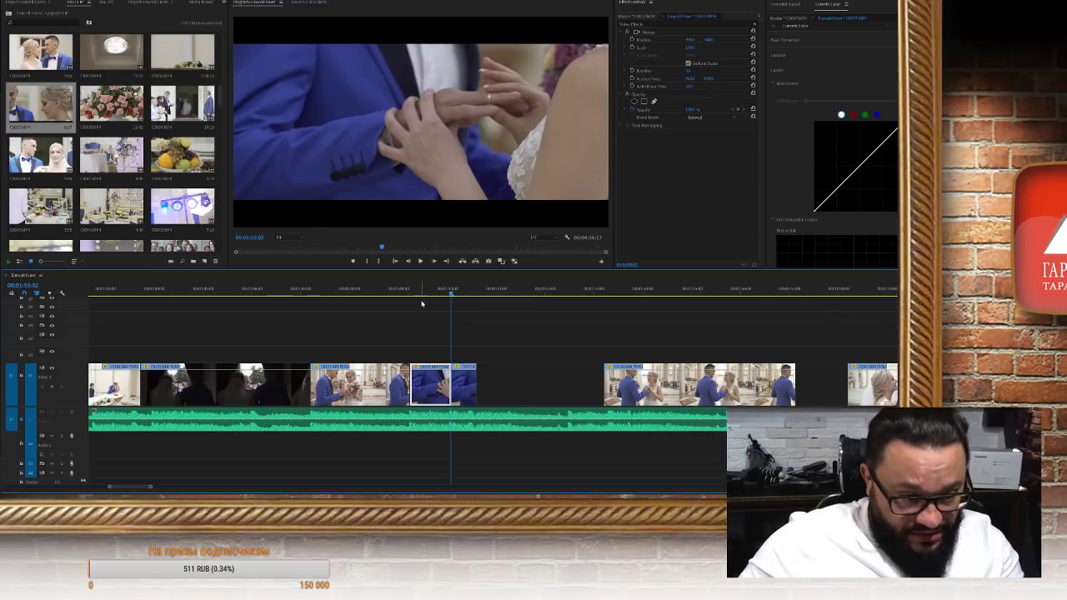
Scale up the ring shot and shift its Position X to reframe it
{"action": "left_click", "coordinate": [457, 292]}
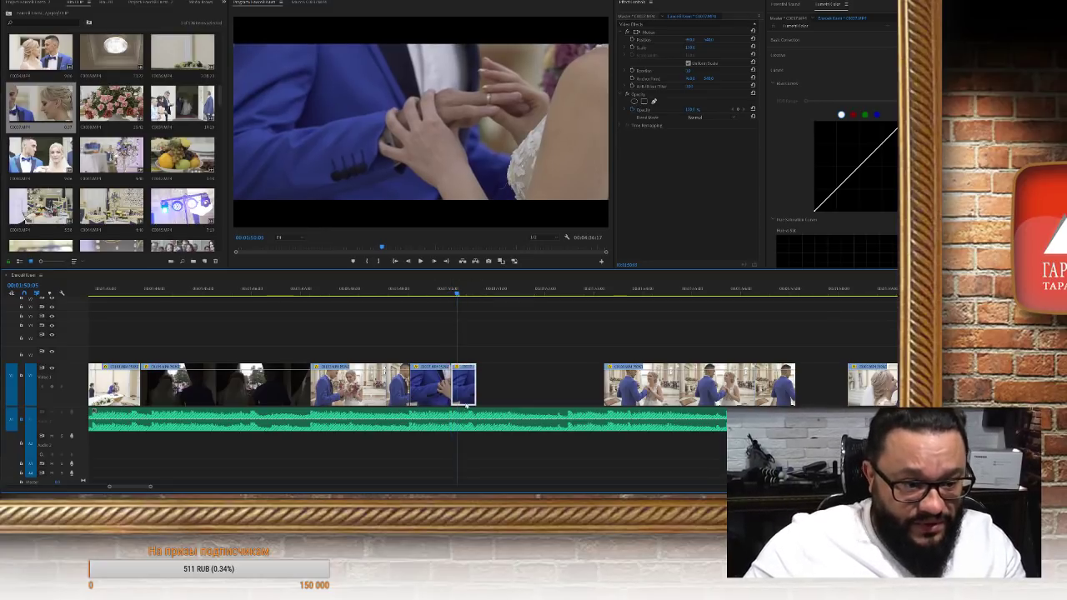
{"action": "left_click", "coordinate": [696, 48]}
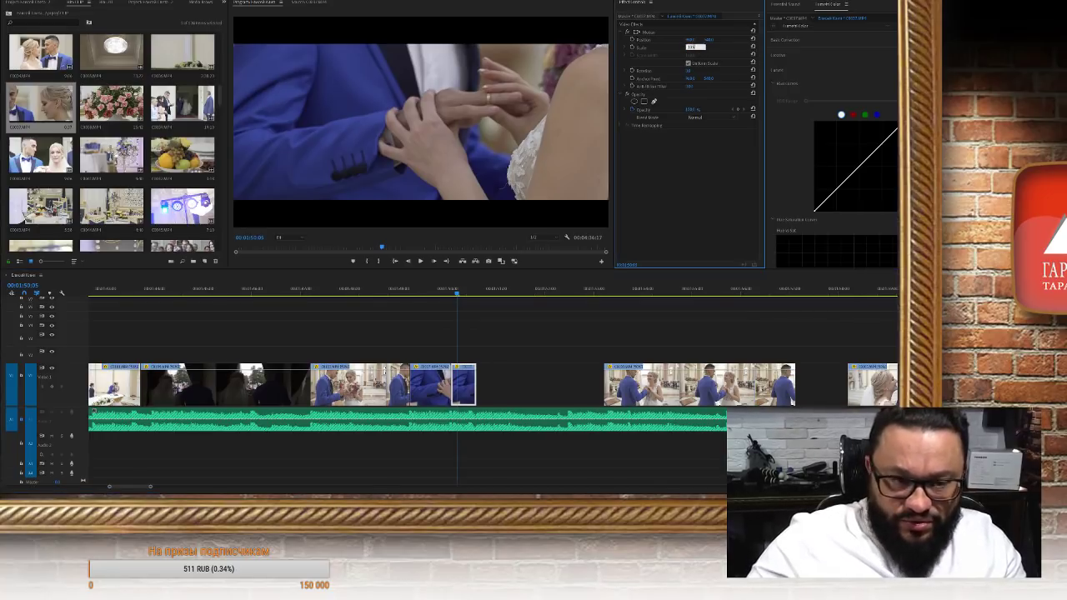
{"action": "key", "text": "Return"}
{"action": "mouse_move", "coordinate": [691, 40]}
{"action": "left_mouse_down"}
{"action": "mouse_move", "coordinate": [671, 40]}
{"action": "mouse_move", "coordinate": [708, 40]}
{"action": "left_mouse_up"}
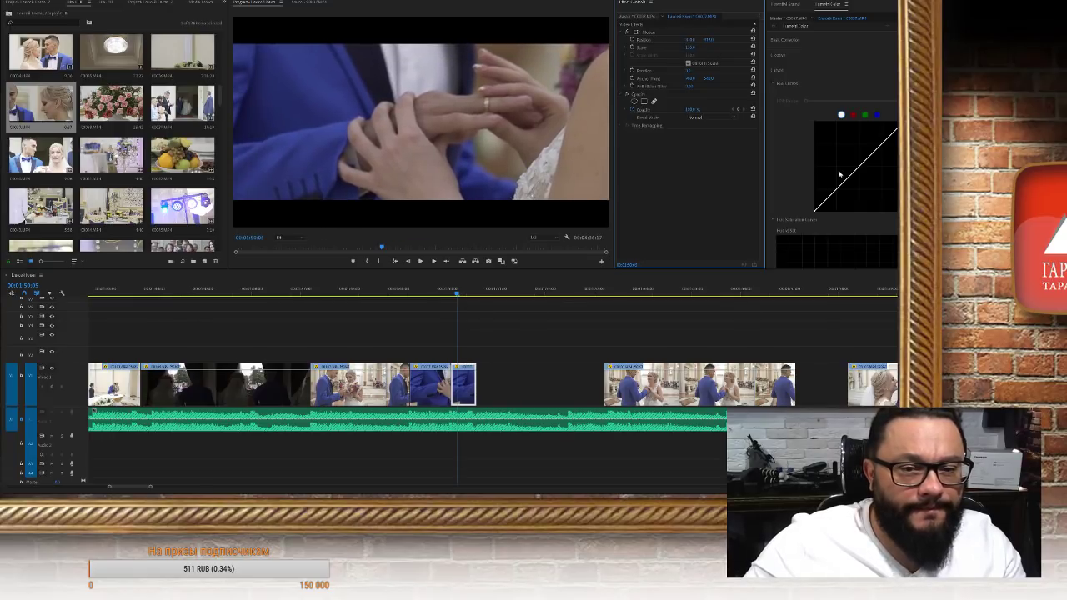
Brighten the ring shot with a raised Lumetri RGB curve point, then slide the next couple clip left against it
{"action": "left_click_drag", "start_coordinate": [862, 169], "coordinate": [878, 145]}
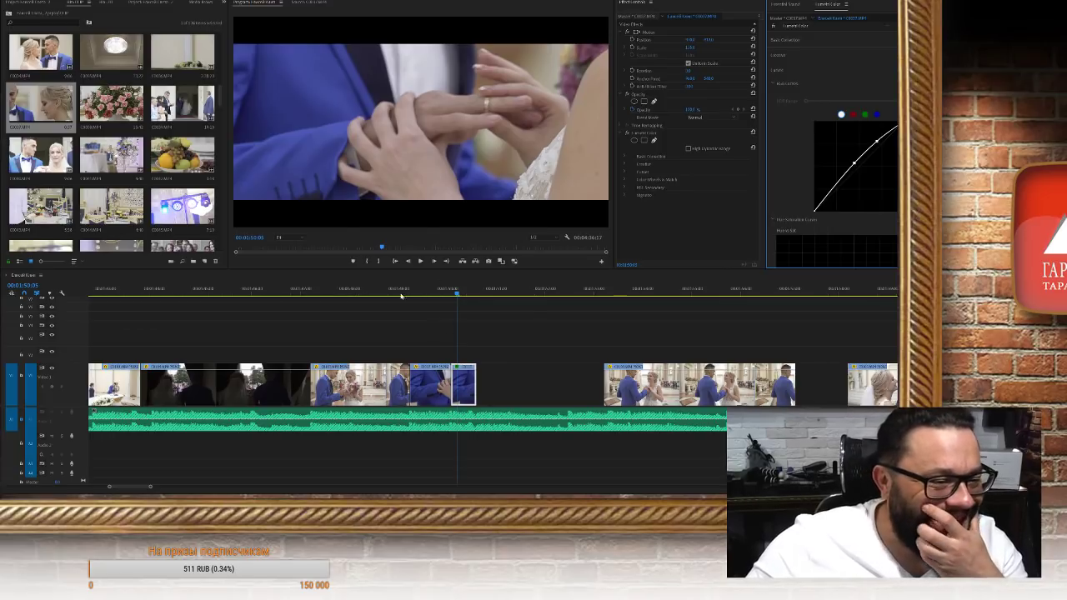
{"action": "left_click", "coordinate": [364, 289]}
{"action": "left_click_drag", "start_coordinate": [645, 390], "coordinate": [517, 389]}
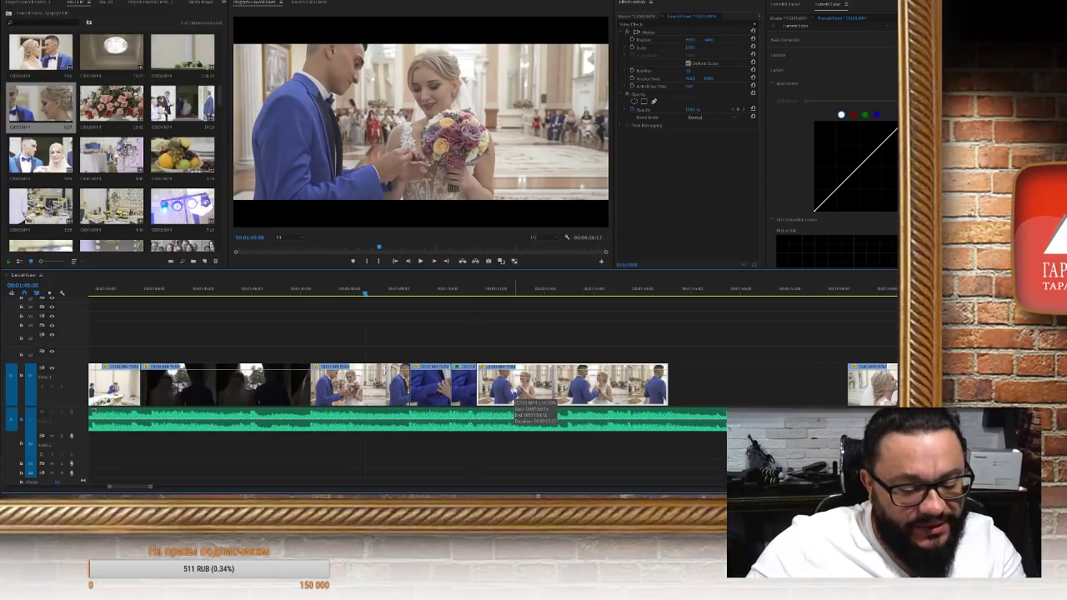
Trim the end of the last couple clip shorter and review the joined clips
{"action": "key", "text": "space"}
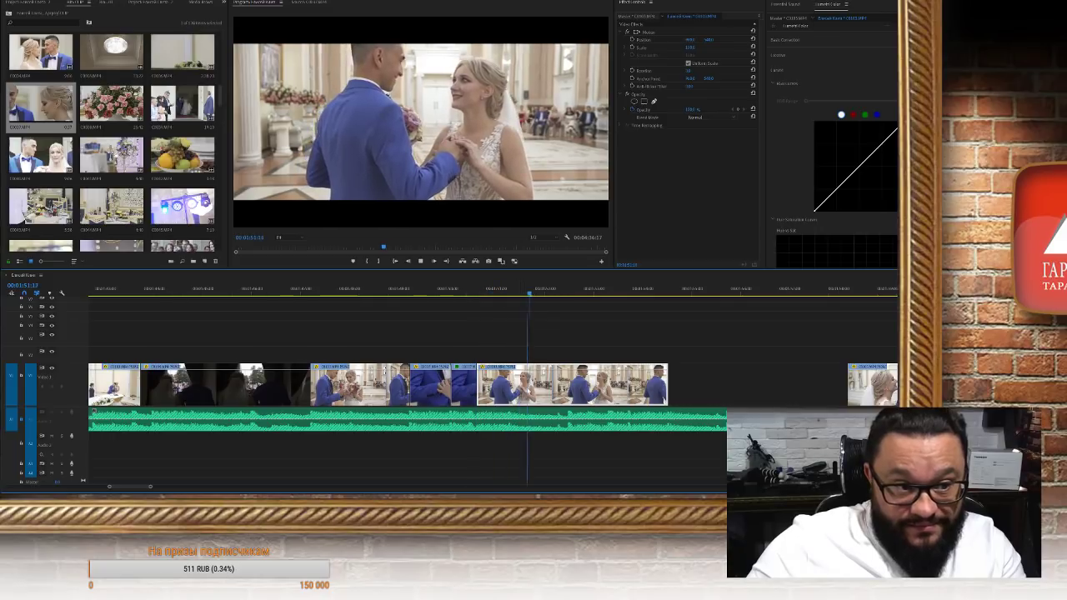
{"action": "key", "text": "space"}
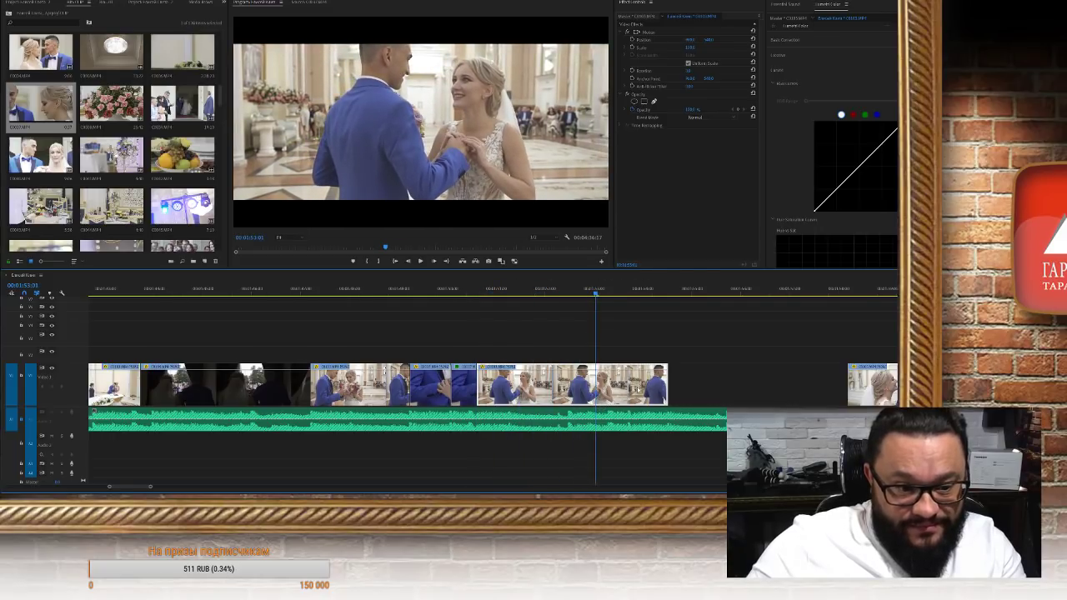
{"action": "left_click_drag", "start_coordinate": [669, 383], "coordinate": [608, 406]}
{"action": "scroll", "coordinate": [596, 417], "scroll_direction": "right", "scroll_amount": 5}
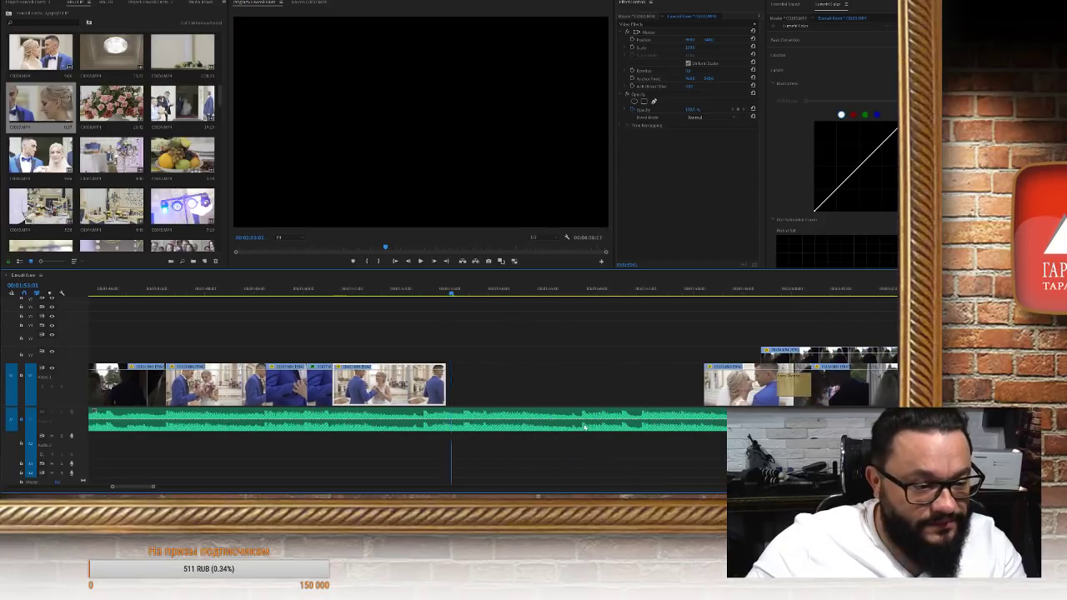
{"action": "left_click", "coordinate": [366, 290]}
{"action": "key", "text": "space"}
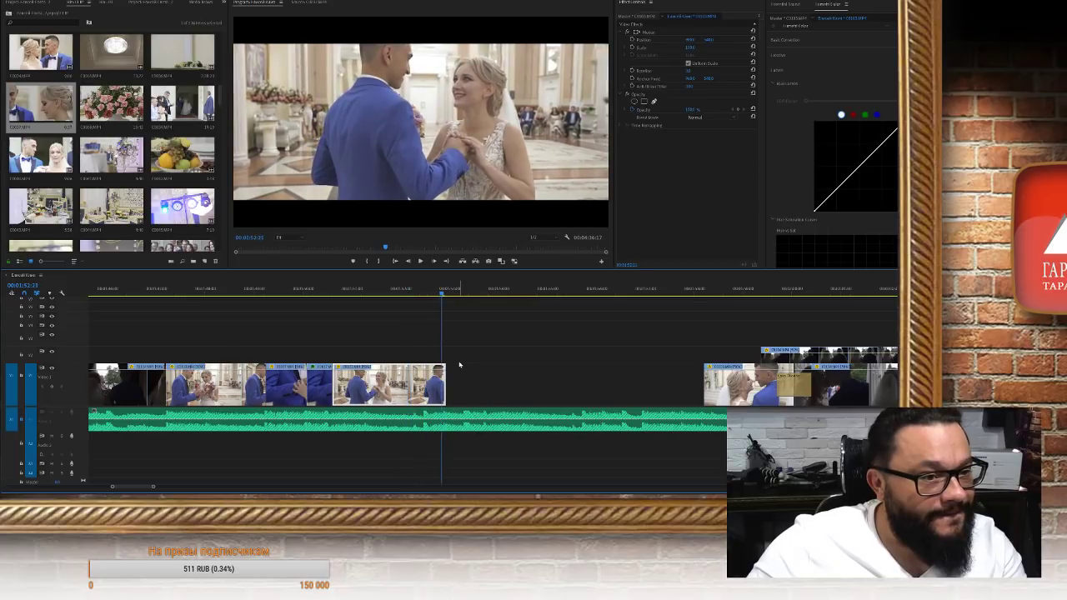
{"action": "left_click_drag", "start_coordinate": [445, 385], "coordinate": [441, 384]}
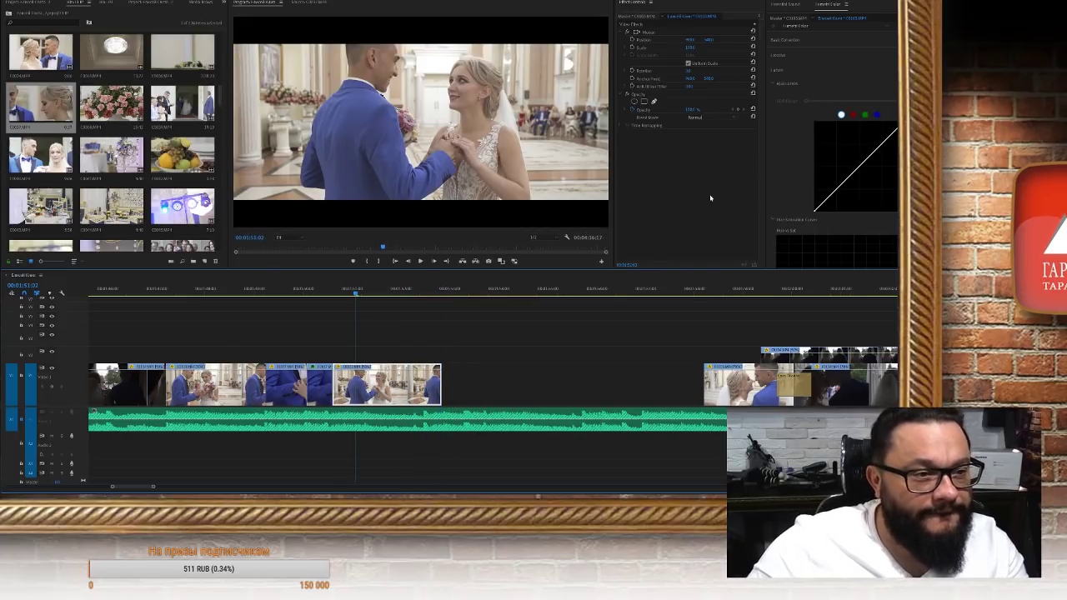
Enlarge the couple clip slightly with linked scaling and replay the sequence
{"action": "left_click", "coordinate": [688, 62]}
{"action": "left_click_drag", "start_coordinate": [696, 48], "coordinate": [711, 39]}
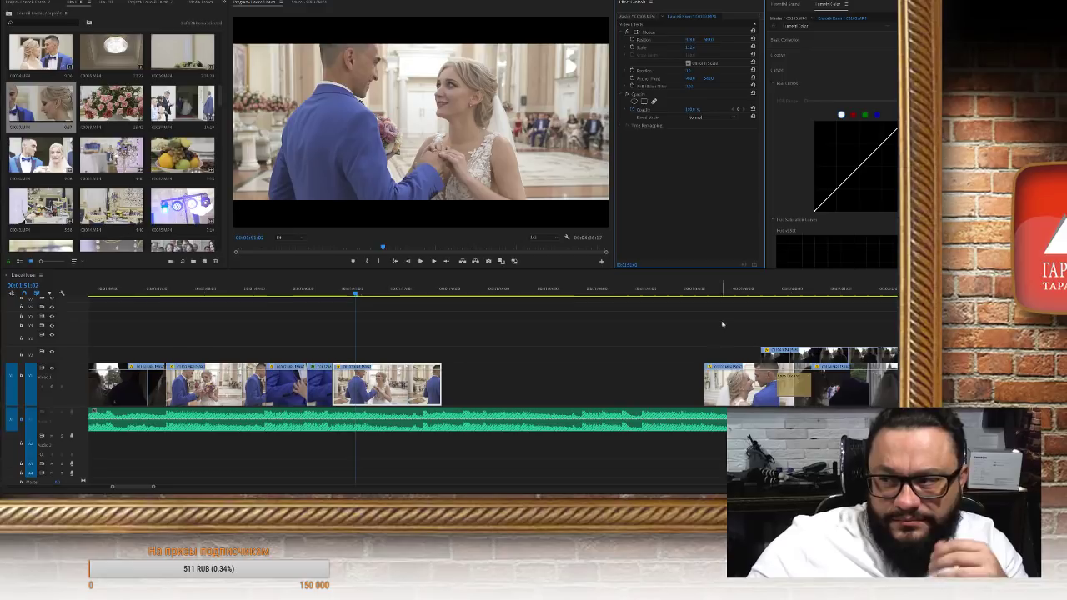
{"action": "left_click_drag", "start_coordinate": [311, 289], "coordinate": [200, 293]}
{"action": "key", "text": "space"}
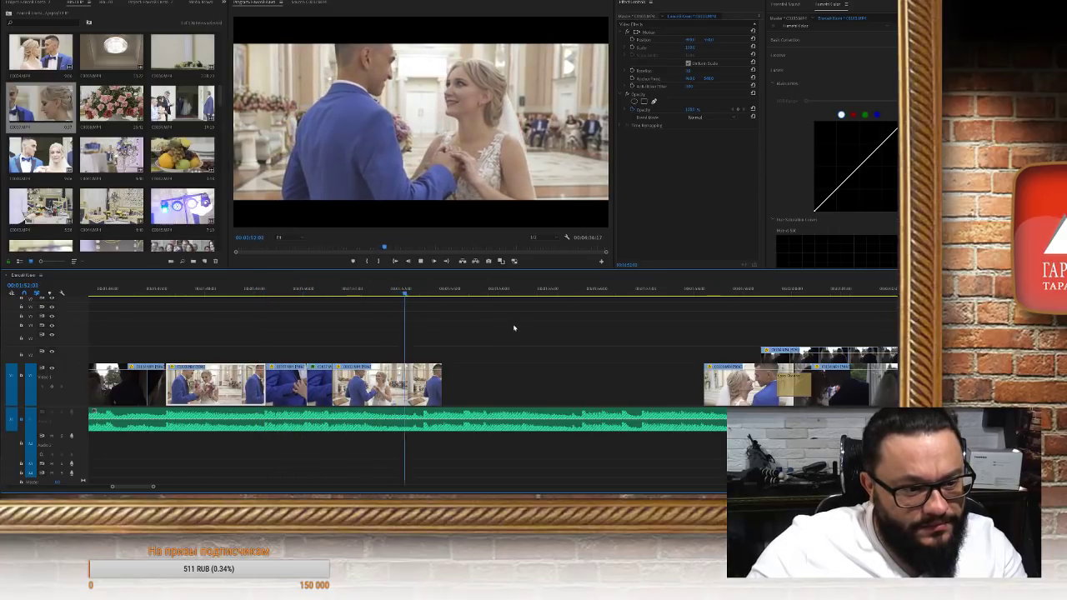
{"action": "key", "text": "space"}
{"action": "key", "text": "Up"}
{"action": "key", "text": "space"}
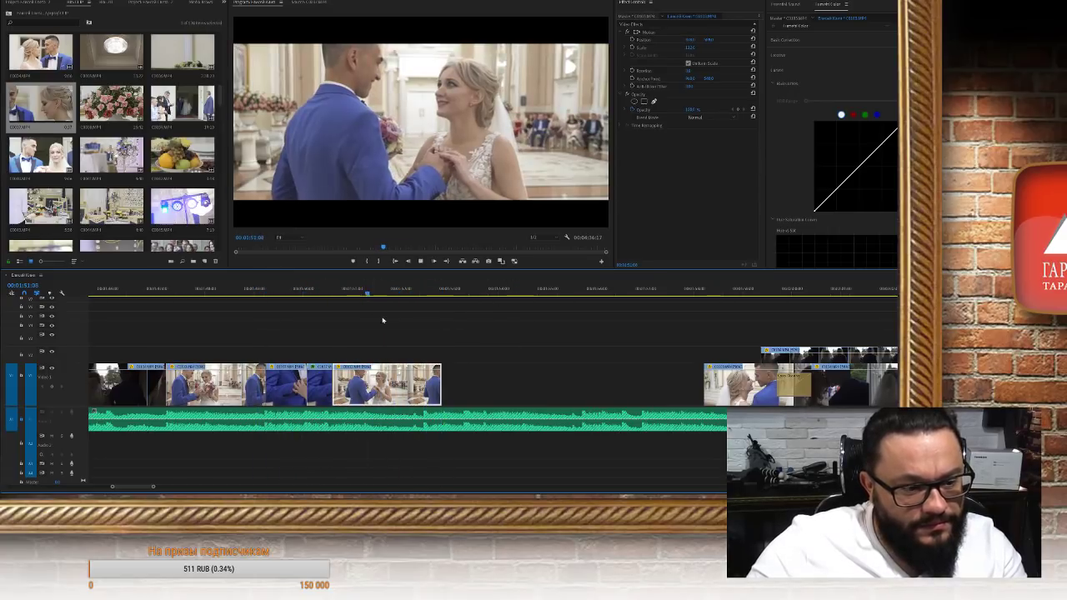
Split the last clip before the gap at the playhead with Ctrl+K
{"action": "left_click", "coordinate": [435, 381]}
{"action": "key", "text": "space"}
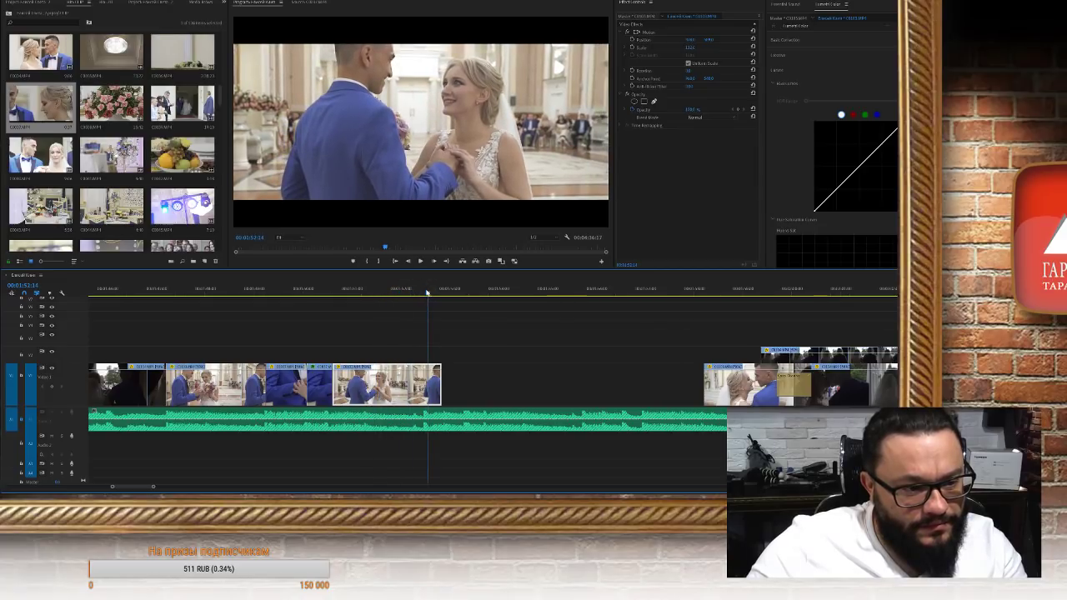
{"action": "left_click_drag", "start_coordinate": [427, 292], "coordinate": [422, 292]}
{"action": "key", "text": "d"}
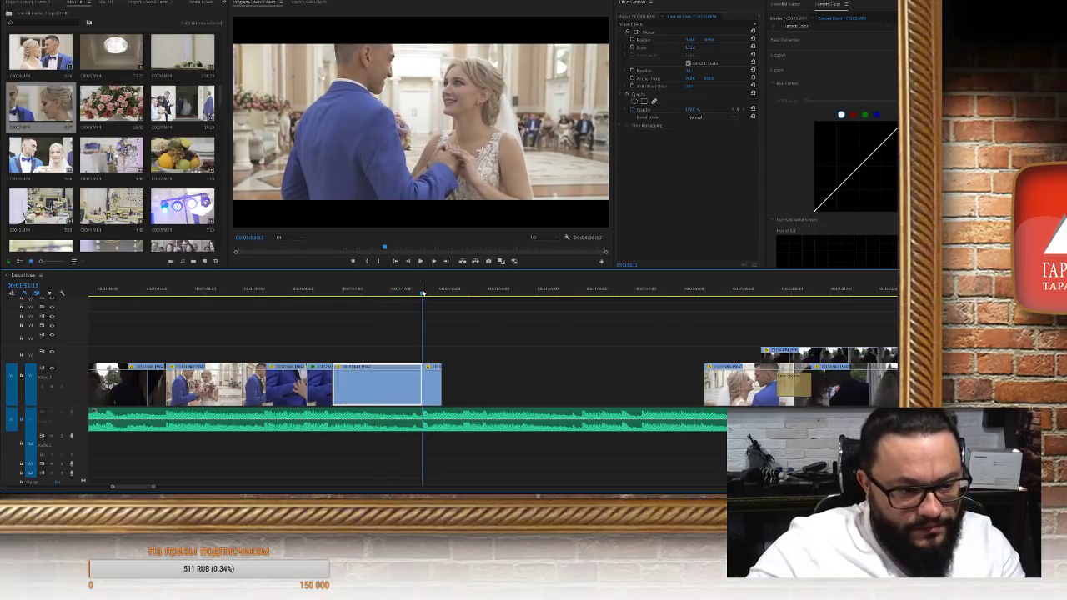
{"action": "key", "text": "ctrl+k"}
Scale up the clip's final piece to zoom in on the couple and review it
{"action": "left_click", "coordinate": [428, 293]}
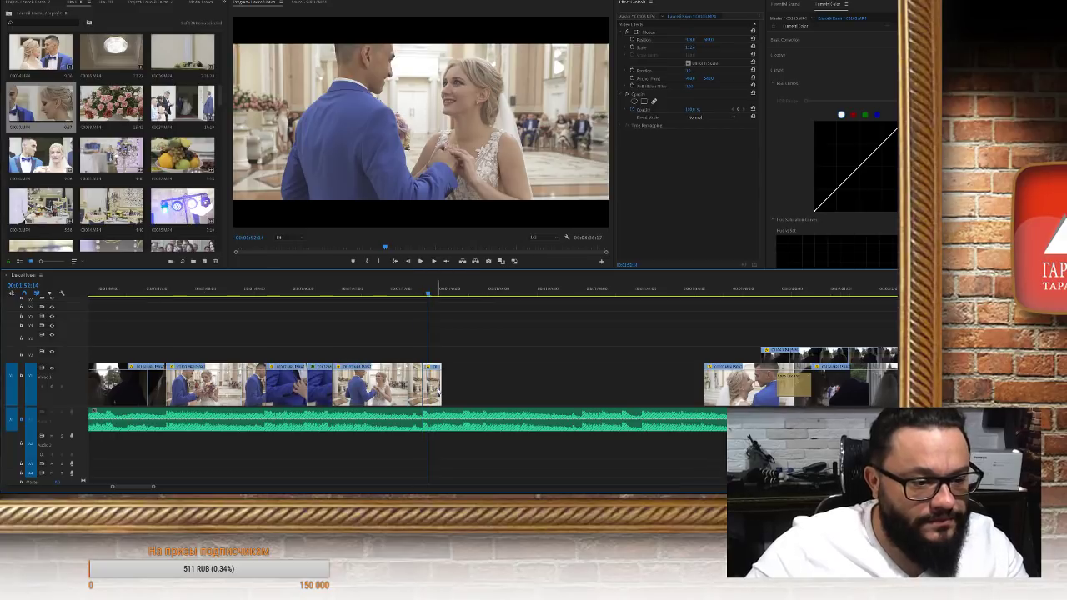
{"action": "mouse_move", "coordinate": [693, 48]}
{"action": "left_mouse_down"}
{"action": "mouse_move", "coordinate": [664, 39]}
{"action": "mouse_move", "coordinate": [711, 52]}
{"action": "left_mouse_up"}
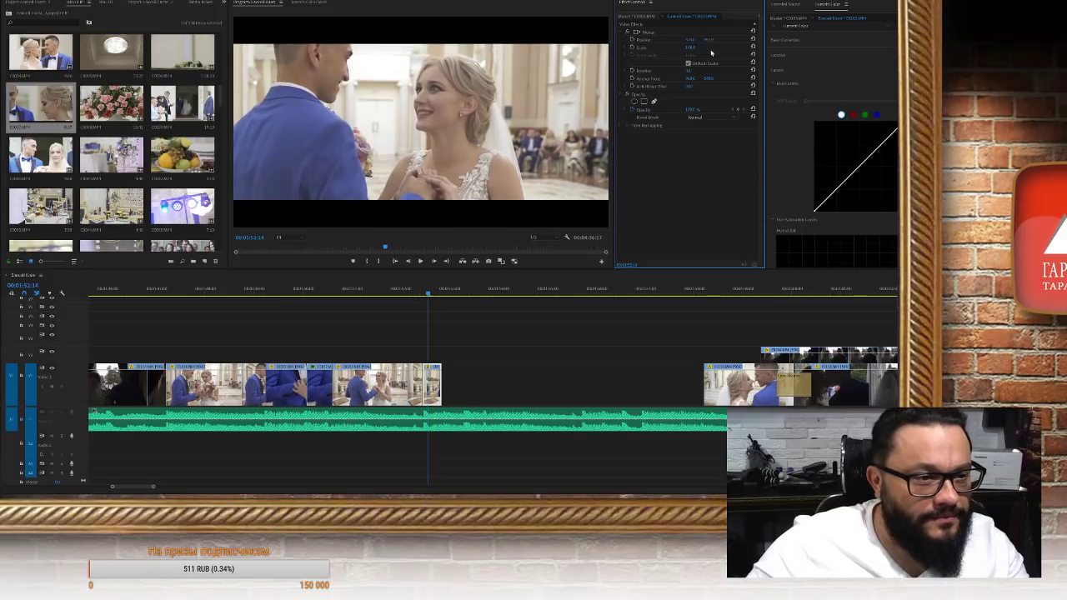
{"action": "left_click", "coordinate": [364, 294]}
{"action": "key", "text": "space"}
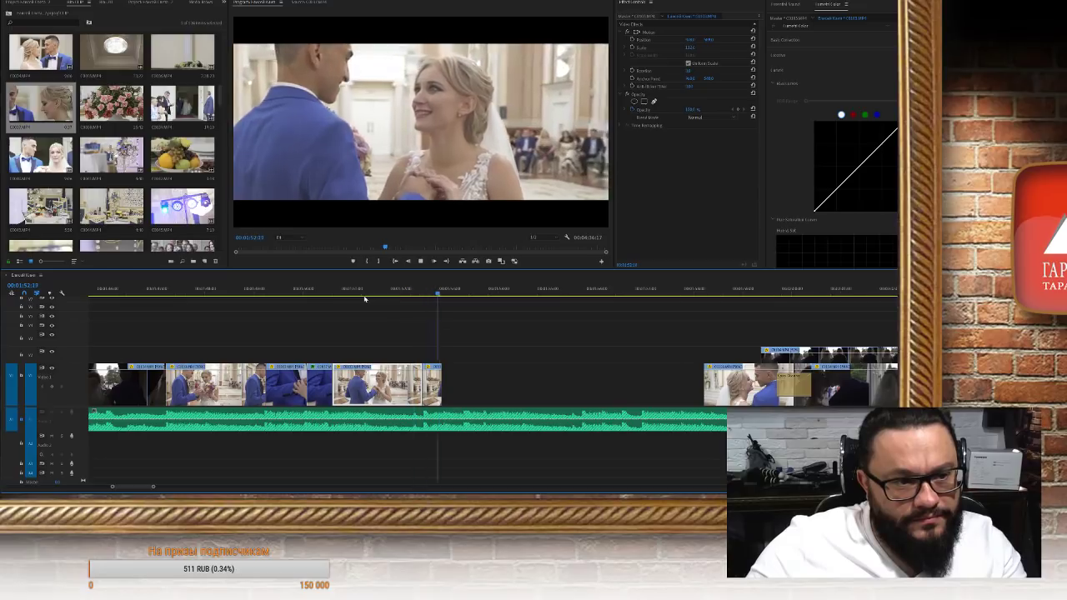
{"action": "key", "text": "space"}
{"action": "left_click", "coordinate": [436, 289]}
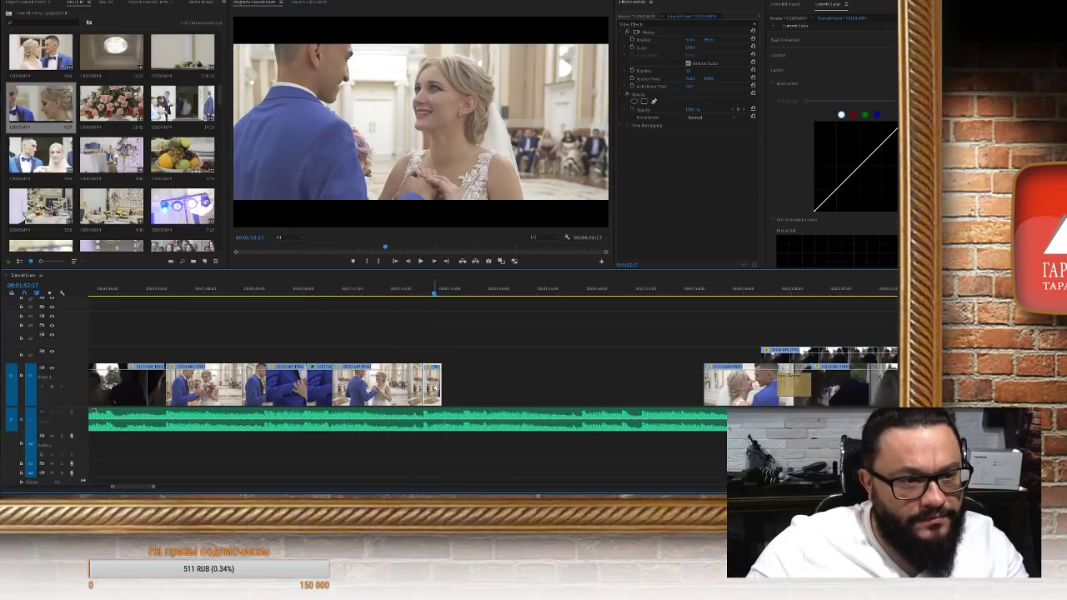
Nudge the Lumetri Creative Sharpen slider slightly up on the couple clip and play back to check
{"action": "left_click", "coordinate": [799, 56]}
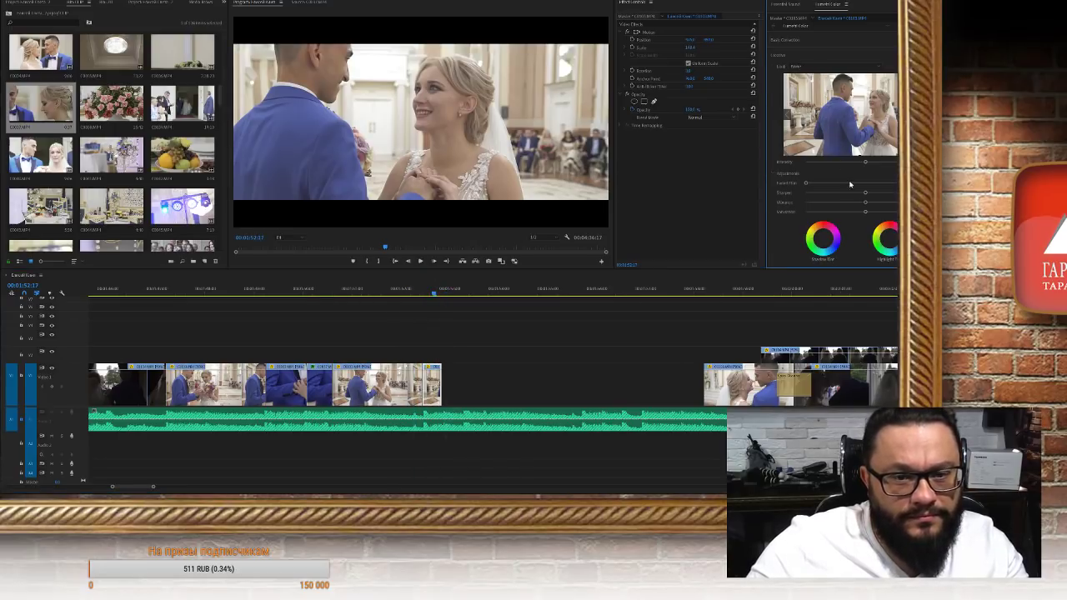
{"action": "left_click_drag", "start_coordinate": [866, 194], "coordinate": [871, 194]}
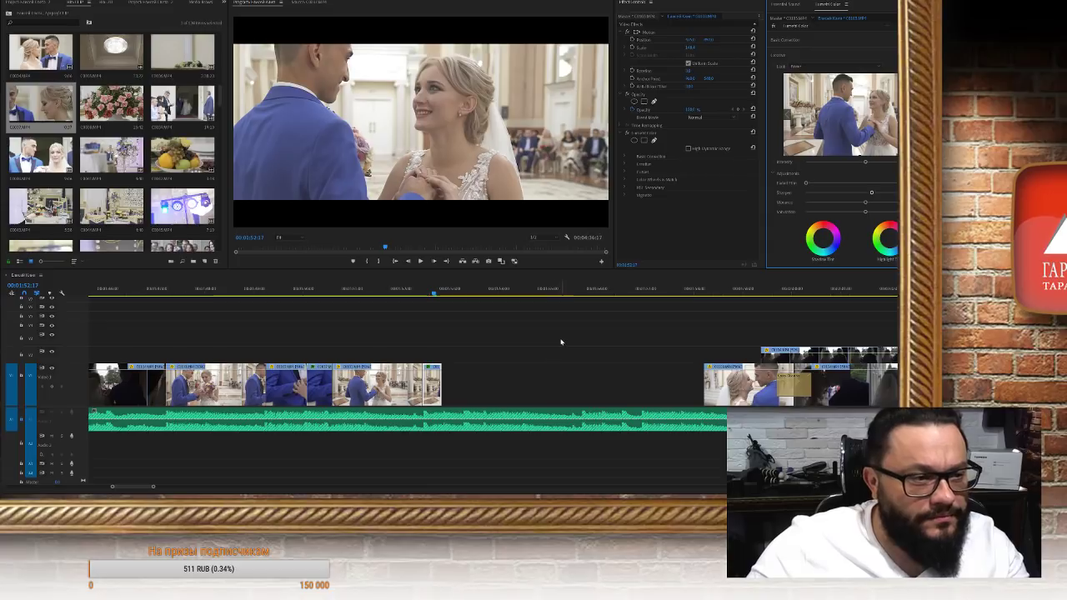
{"action": "key", "text": "space"}
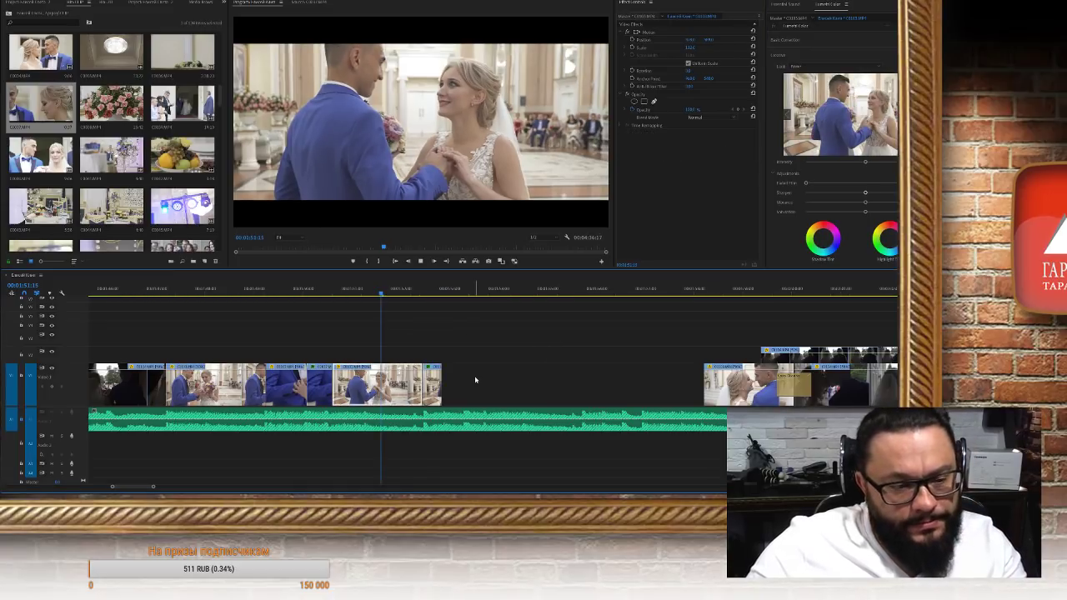
{"action": "key", "text": "space"}
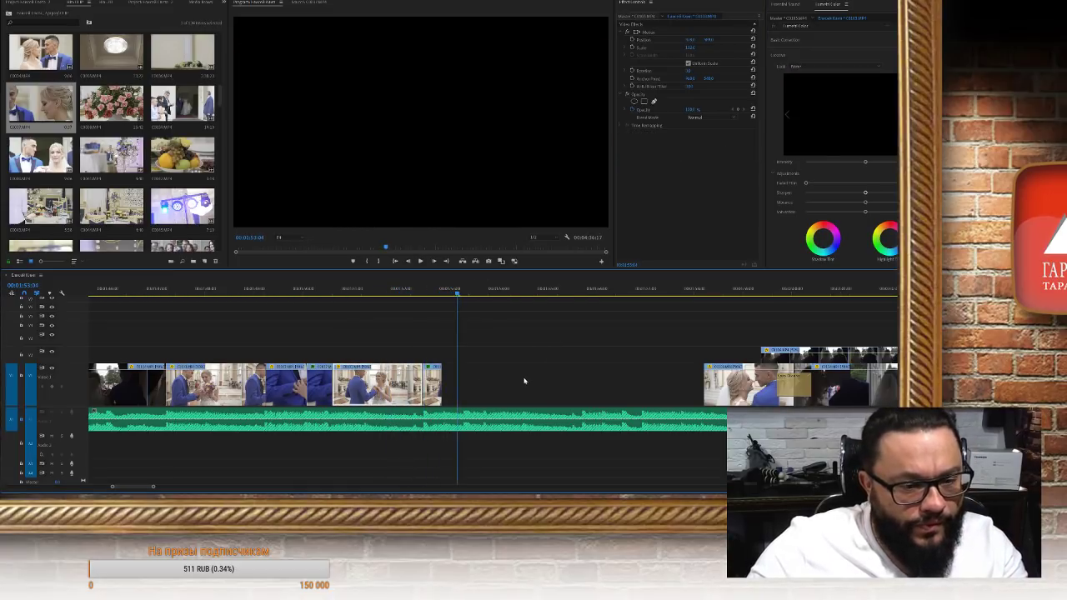
{"action": "scroll", "coordinate": [524, 379], "scroll_direction": "down", "scroll_amount": 2}
{"action": "scroll", "coordinate": [525, 379], "scroll_direction": "down", "scroll_amount": 1}
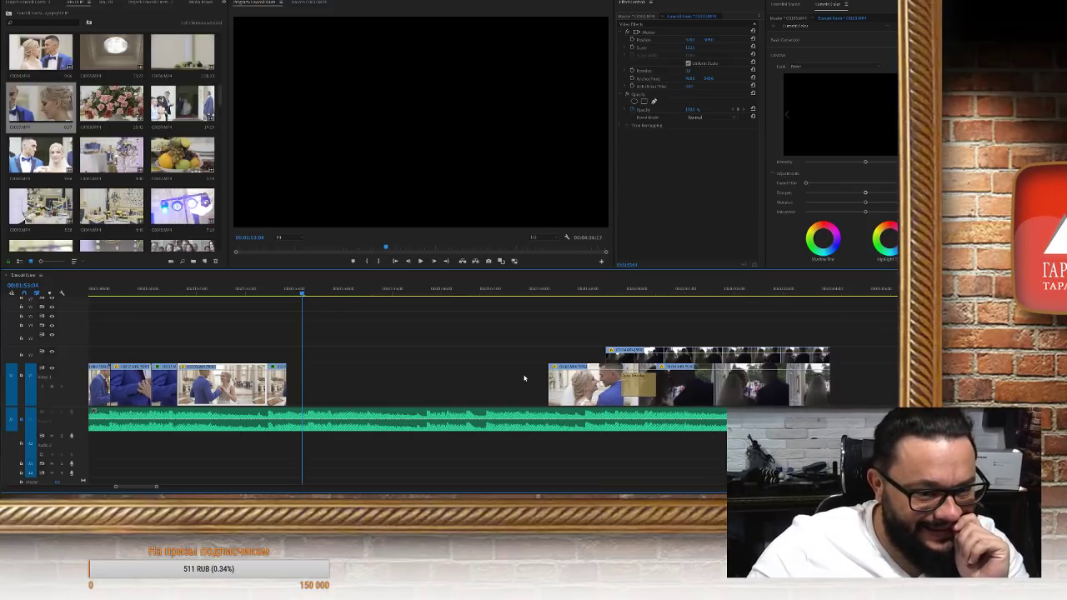
{"action": "scroll", "coordinate": [524, 379], "scroll_direction": "down", "scroll_amount": 2}
{"action": "scroll", "coordinate": [523, 379], "scroll_direction": "up", "scroll_amount": 3}
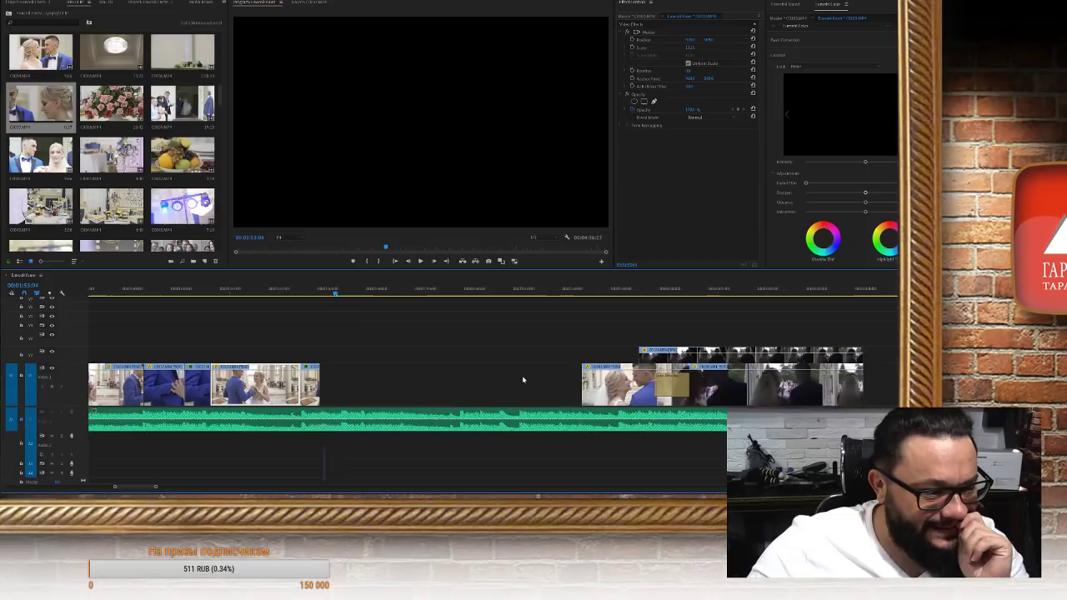
{"action": "scroll", "coordinate": [523, 380], "scroll_direction": "up", "scroll_amount": 1}
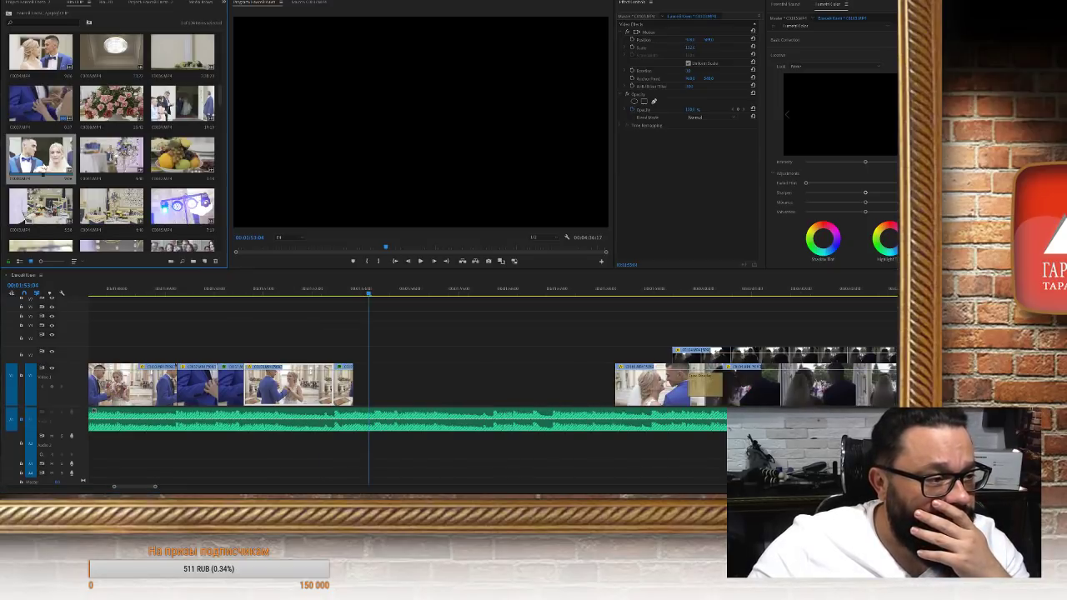
Preview the couple clip in the Source Monitor by scrubbing and playing it
{"action": "double_click", "coordinate": [46, 159]}
{"action": "left_click_drag", "start_coordinate": [238, 250], "coordinate": [401, 197]}
{"action": "left_click", "coordinate": [815, 39]}
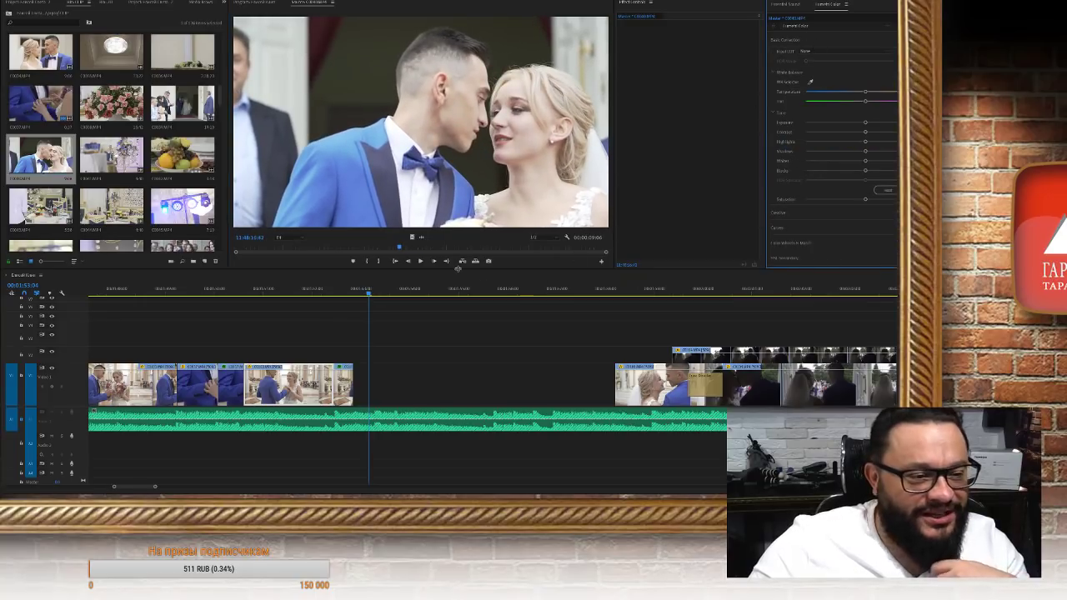
{"action": "left_click", "coordinate": [406, 248]}
{"action": "key", "text": "space"}
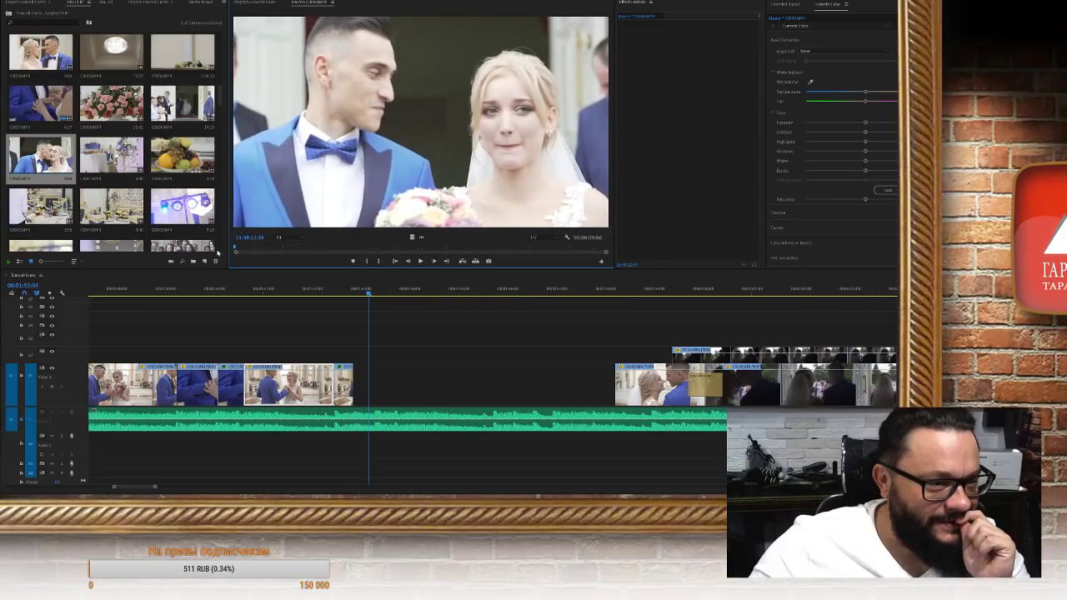
Load the doorway exit clip, mark In and Out, and drop its video at the timeline end
{"action": "double_click", "coordinate": [177, 106]}
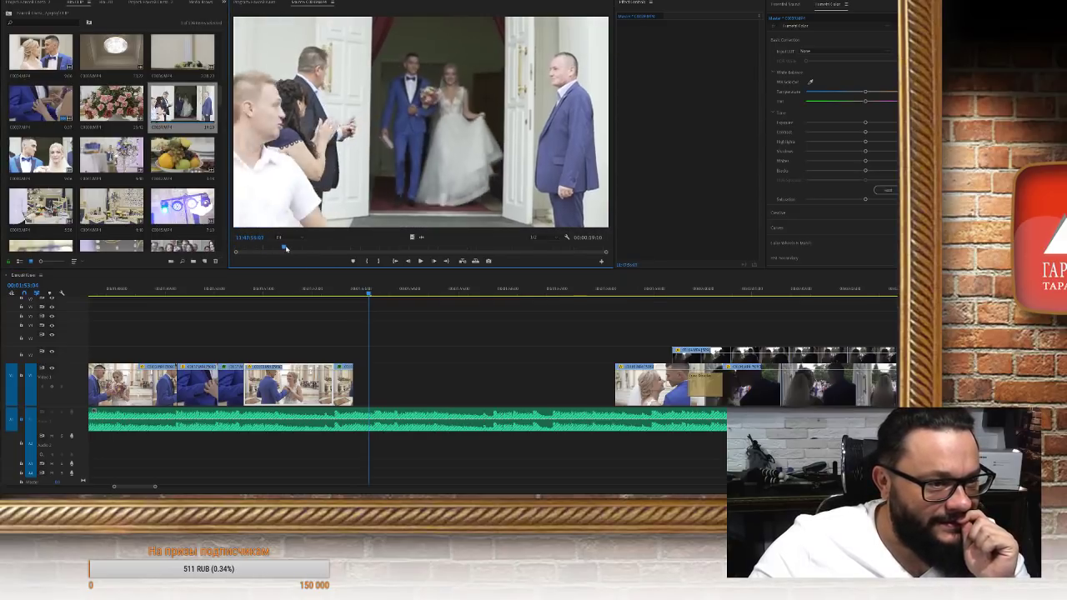
{"action": "left_click", "coordinate": [380, 245]}
{"action": "left_click", "coordinate": [376, 245]}
{"action": "key", "text": "i"}
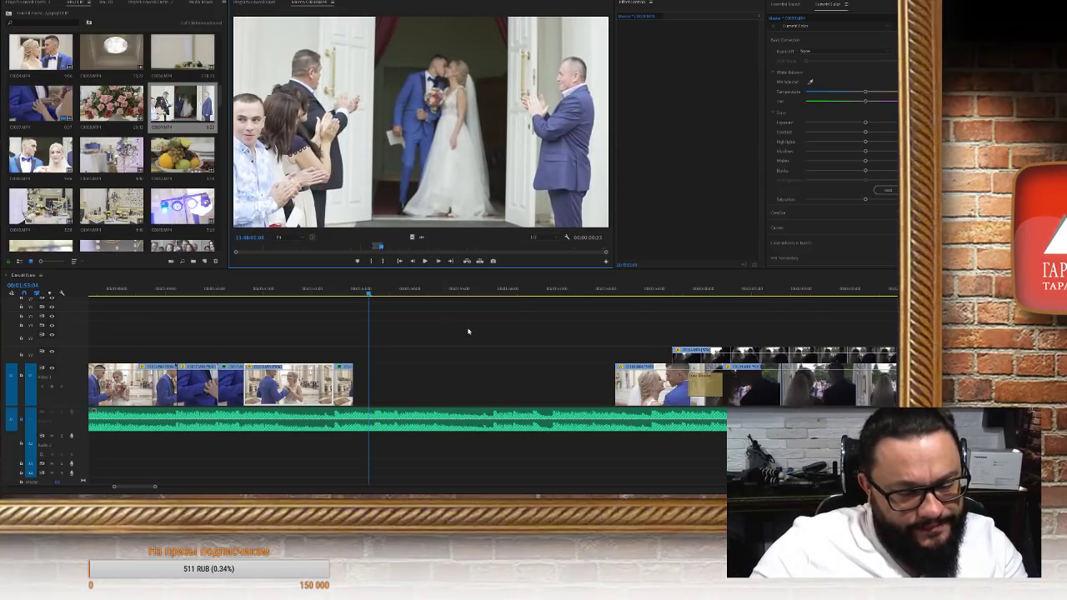
{"action": "scroll", "coordinate": [448, 369], "scroll_direction": "down", "scroll_amount": 4}
{"action": "left_click", "coordinate": [377, 247]}
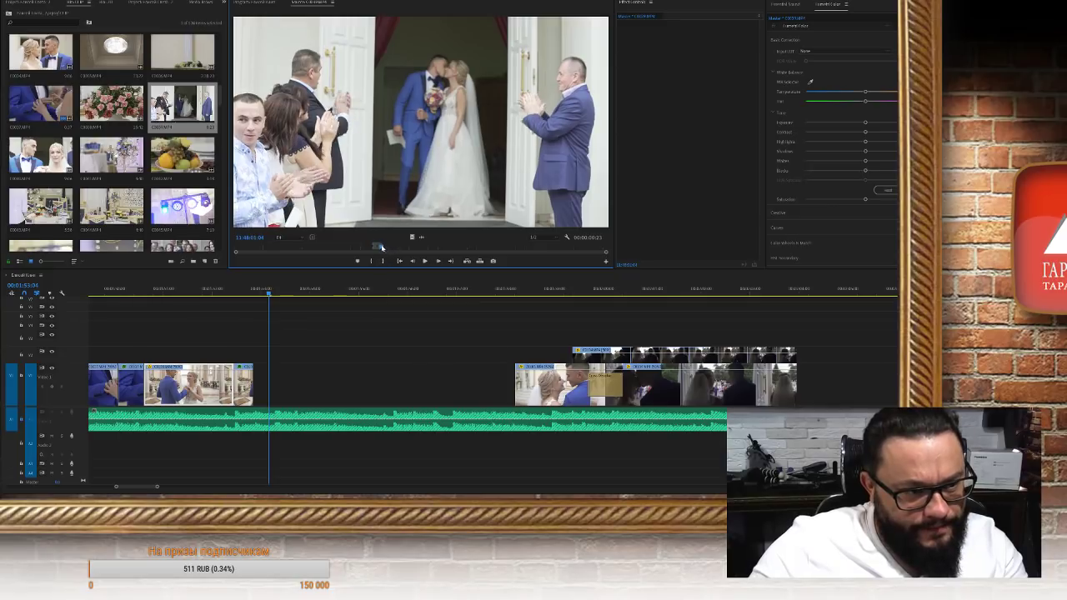
{"action": "left_click_drag", "start_coordinate": [377, 248], "coordinate": [484, 192]}
{"action": "key", "text": "o"}
{"action": "scroll", "coordinate": [445, 401], "scroll_direction": "down", "scroll_amount": 3}
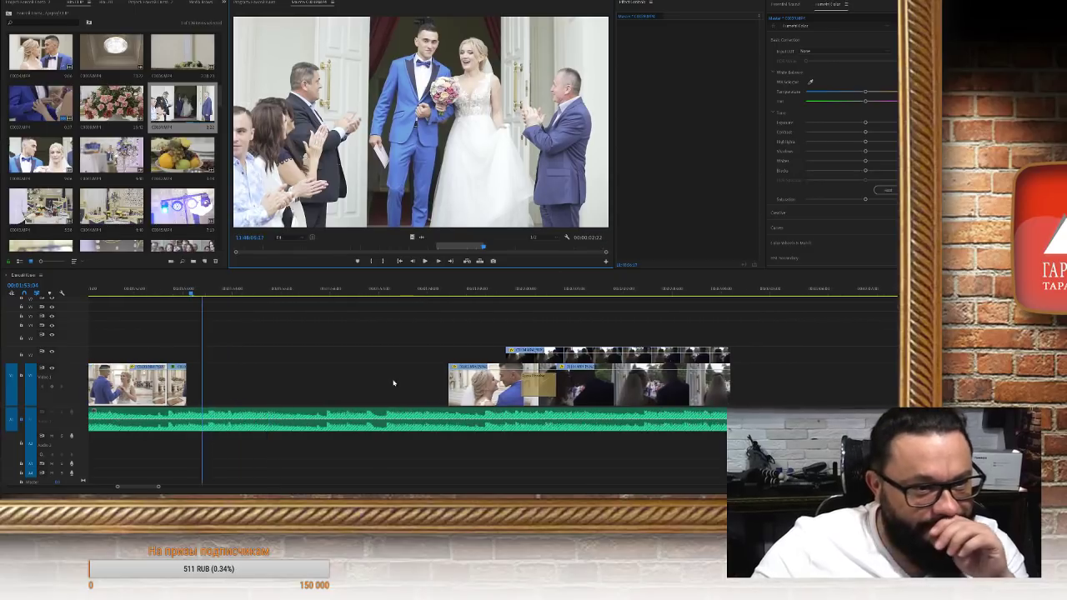
{"action": "left_click_drag", "start_coordinate": [411, 238], "coordinate": [763, 384]}
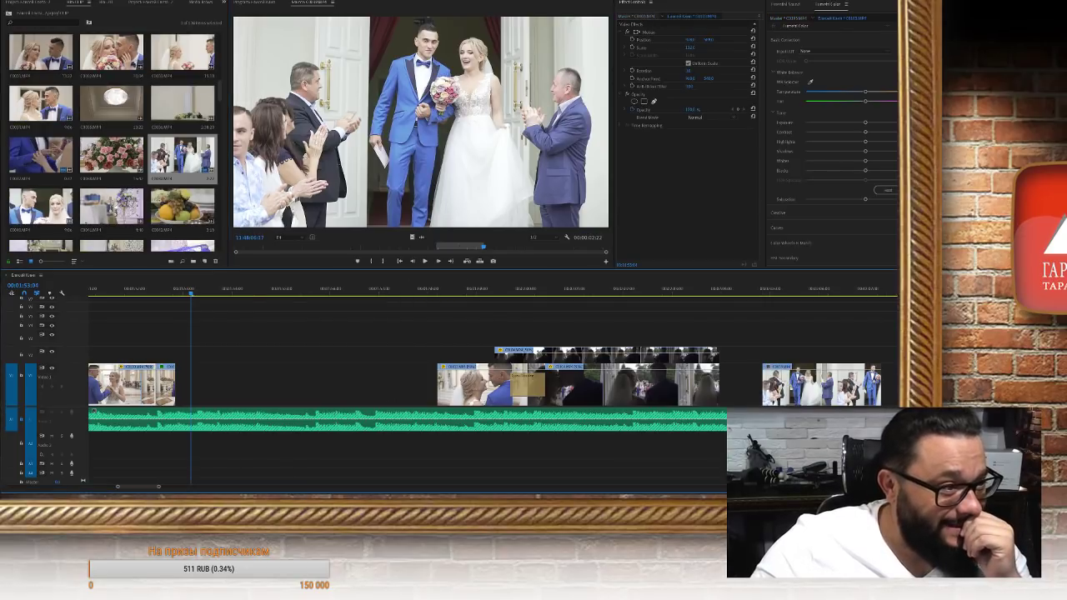
From another bin, find the hall kiss close-up and add its video after the opening clips on V1
{"action": "left_click", "coordinate": [103, 3]}
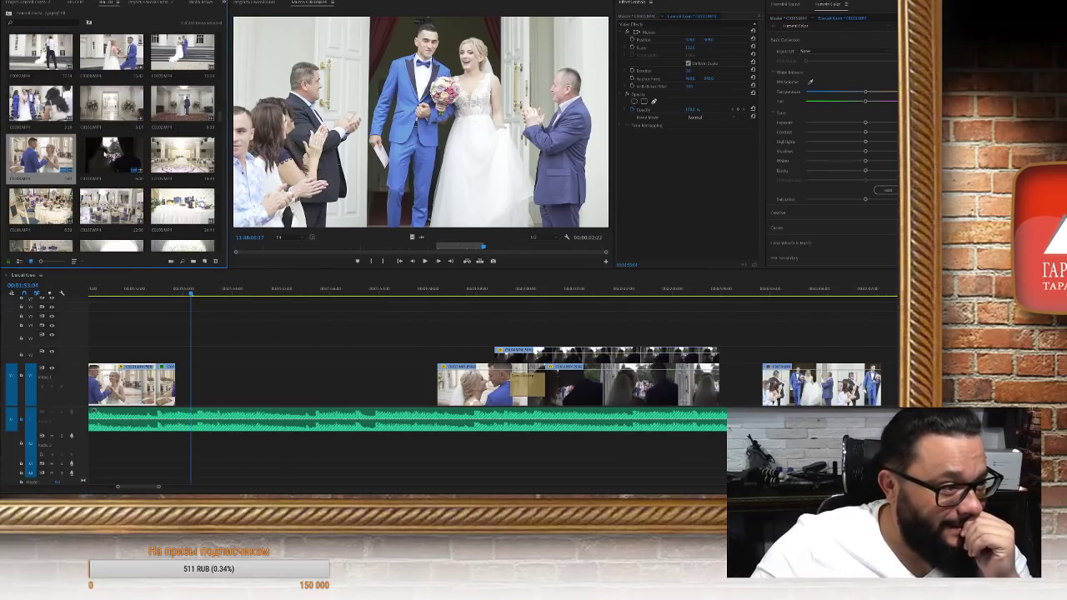
{"action": "double_click", "coordinate": [40, 154]}
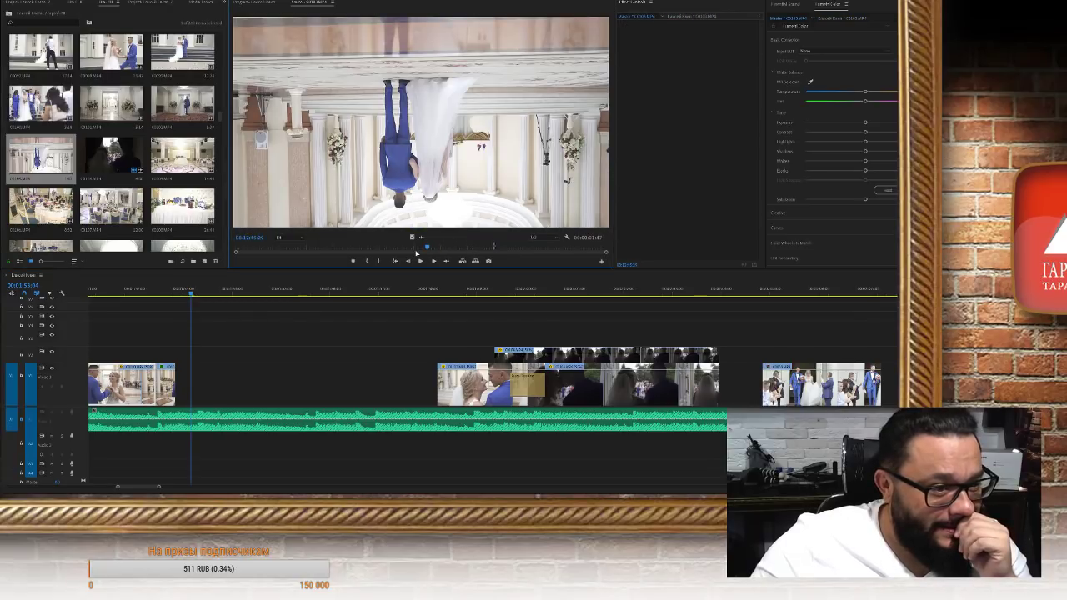
{"action": "left_click_drag", "start_coordinate": [491, 249], "coordinate": [462, 250]}
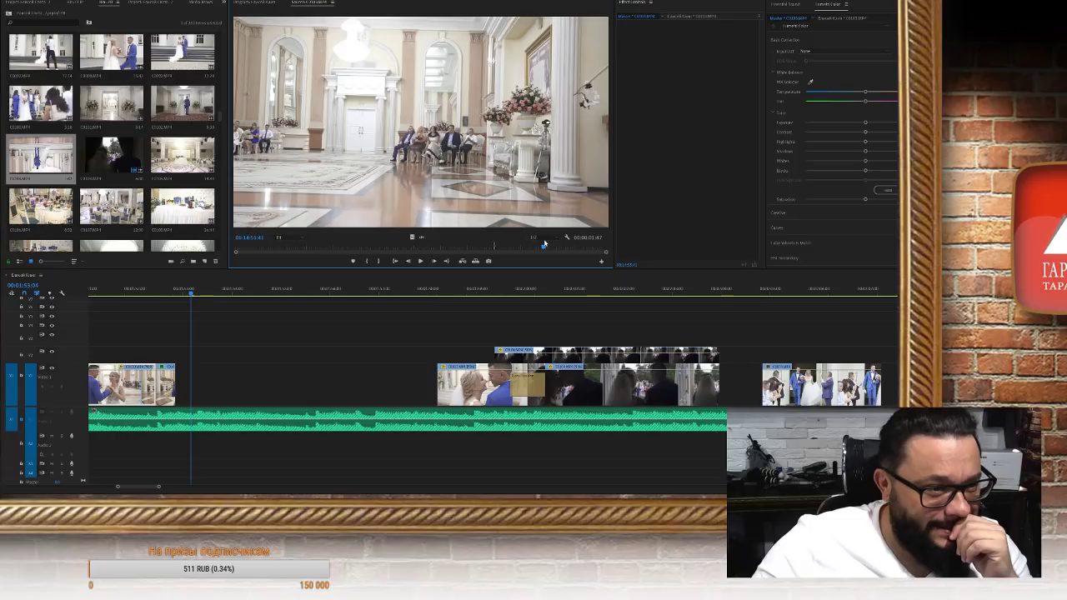
{"action": "left_click", "coordinate": [493, 249]}
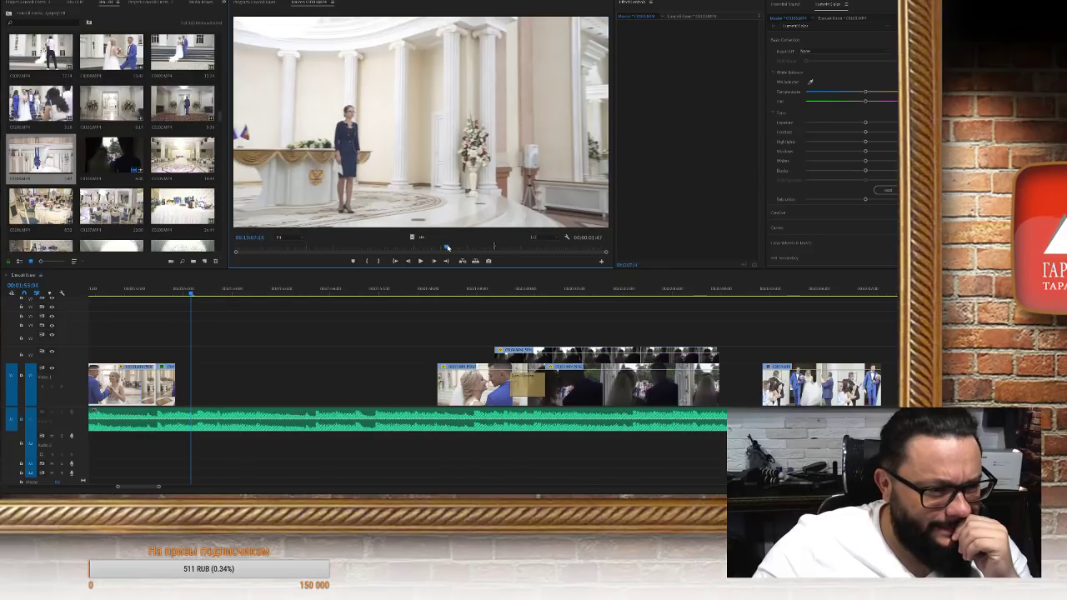
{"action": "left_click_drag", "start_coordinate": [446, 248], "coordinate": [388, 247]}
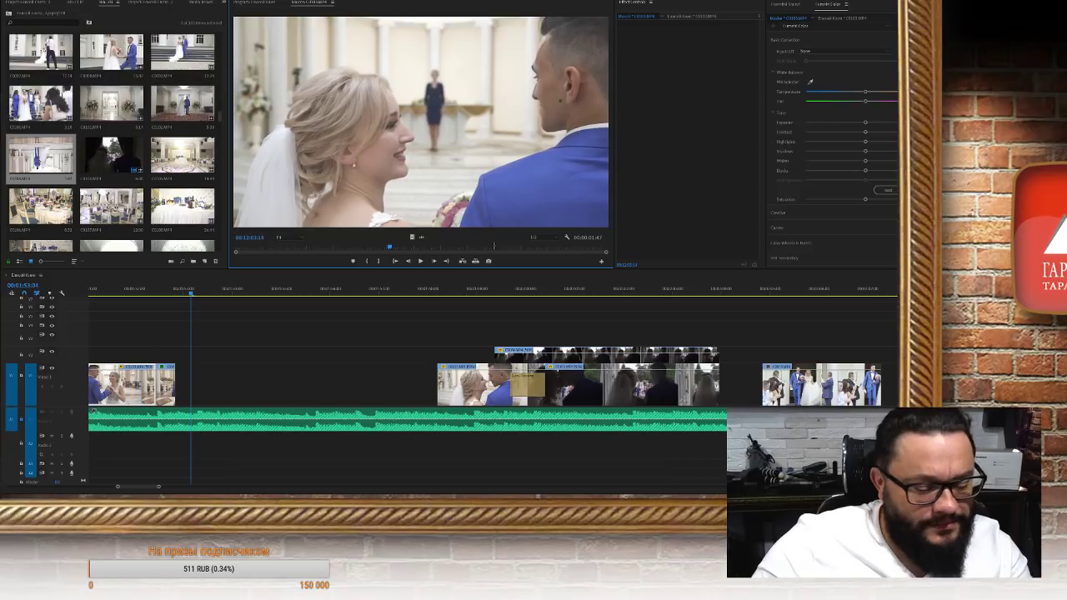
{"action": "key", "text": "i"}
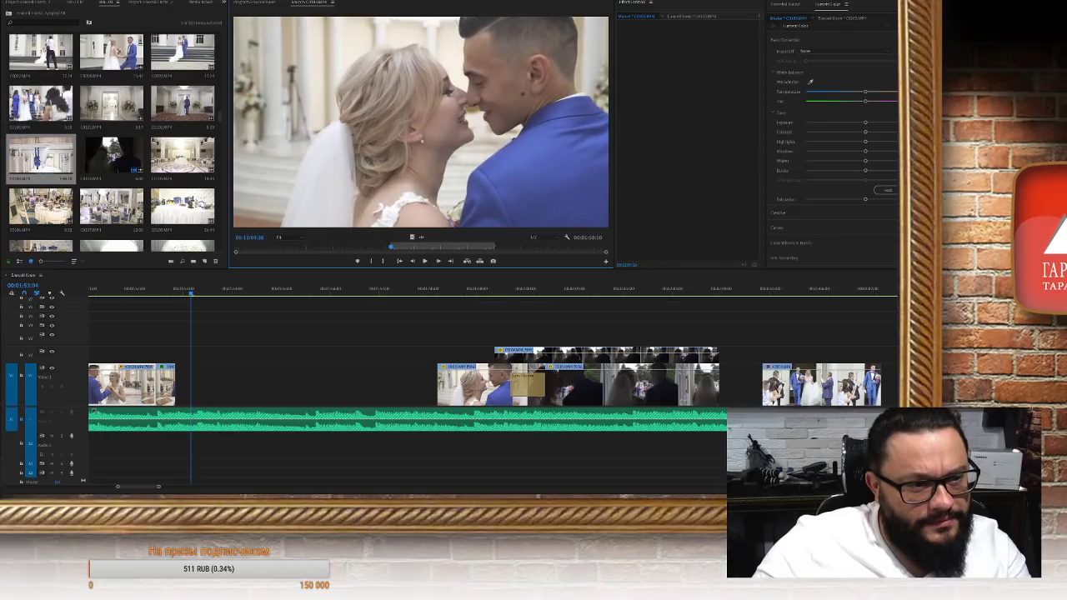
{"action": "key", "text": "ctrl+shift+x"}
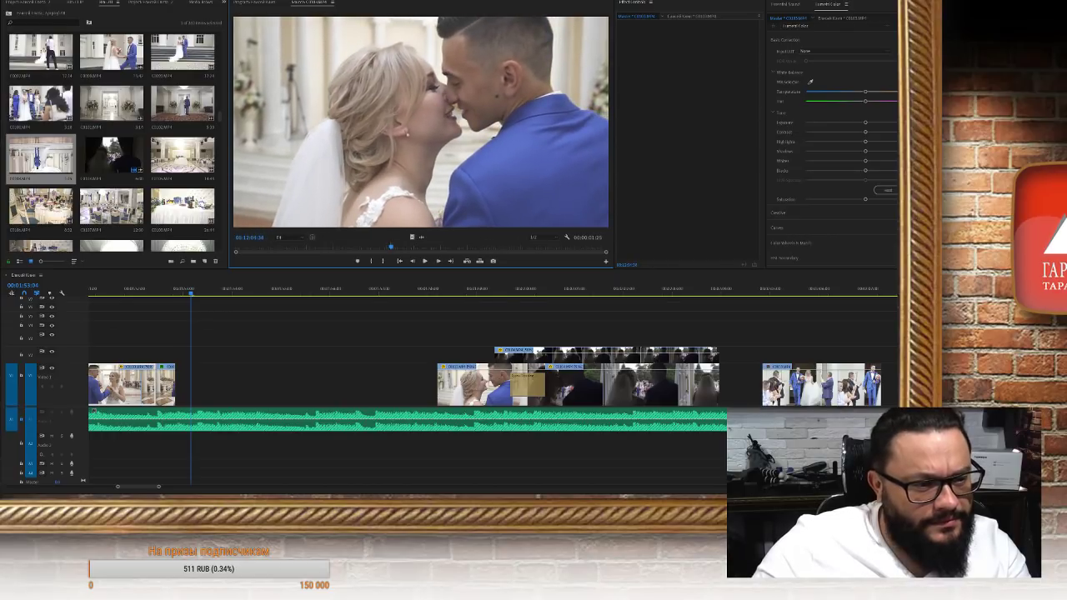
{"action": "left_click_drag", "start_coordinate": [411, 238], "coordinate": [180, 385]}
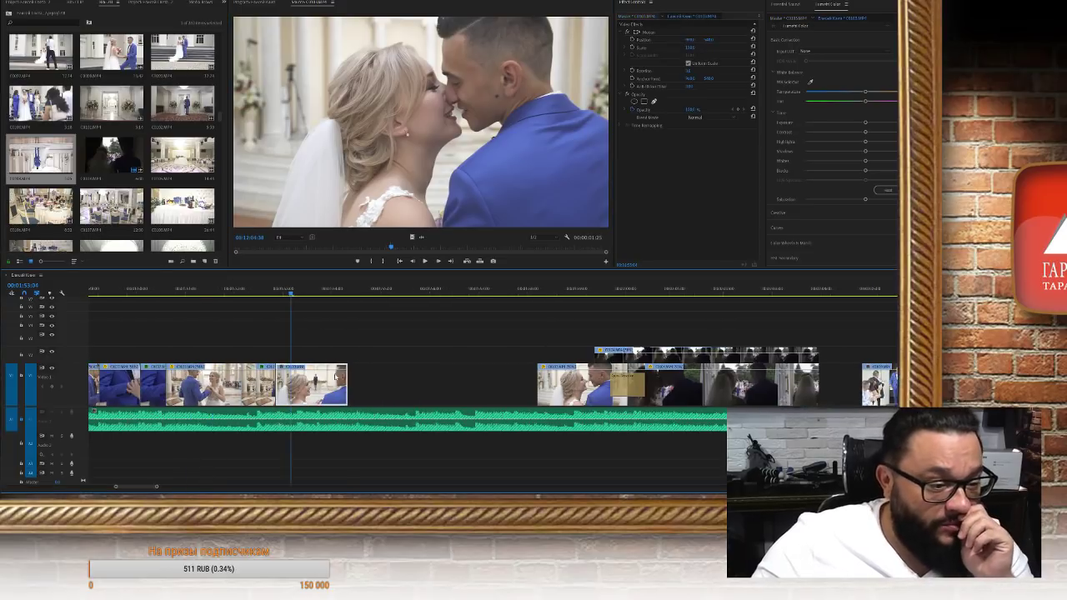
Review the kiss clip and confirm its new slower speed
{"action": "left_click", "coordinate": [298, 290]}
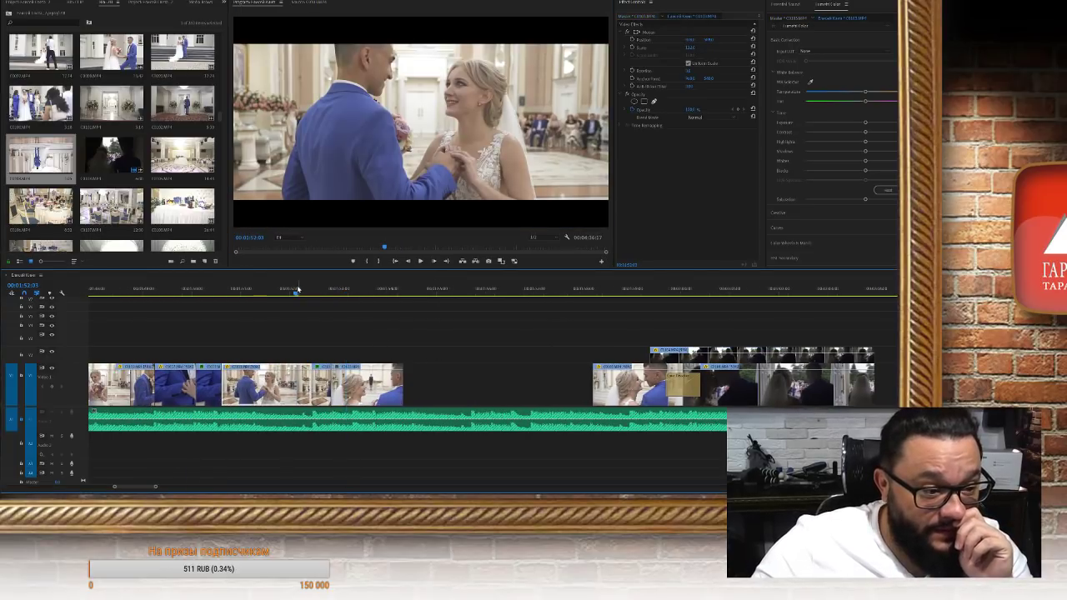
{"action": "key", "text": "space"}
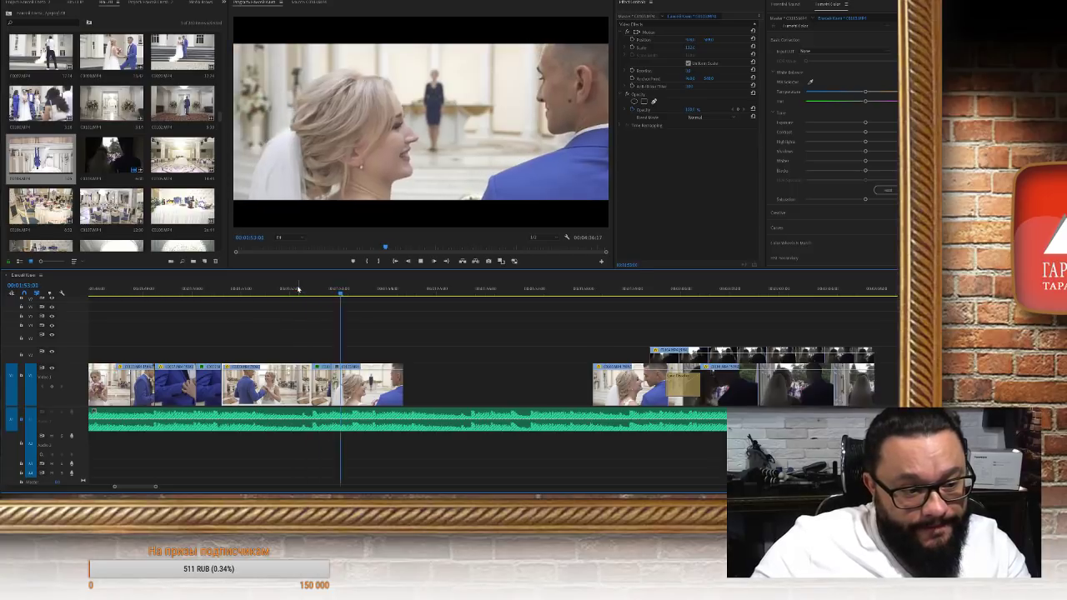
{"action": "key", "text": "space"}
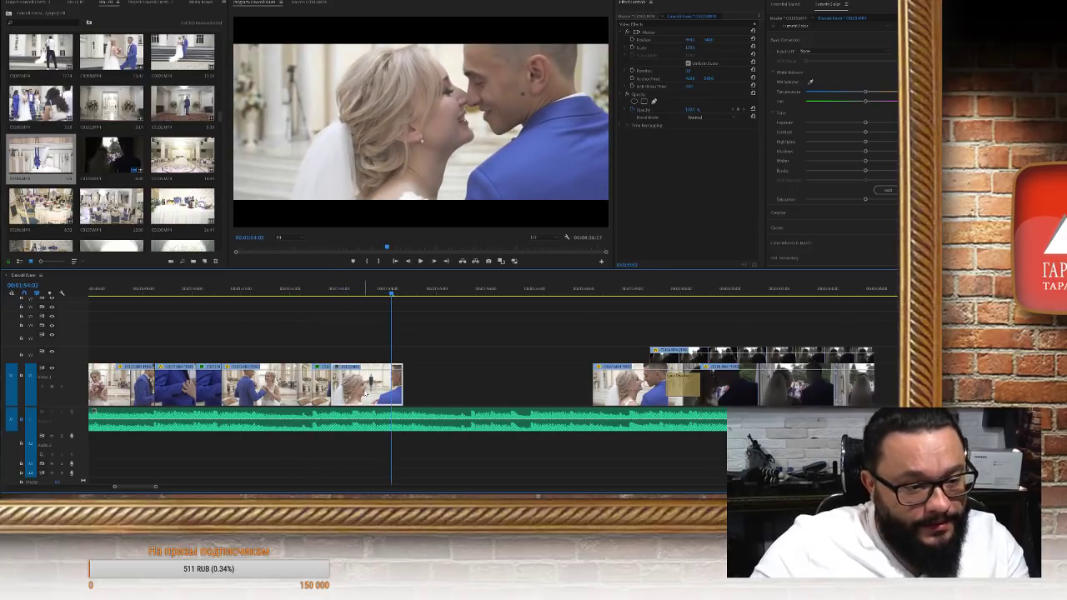
{"action": "key", "text": "ctrl+v"}
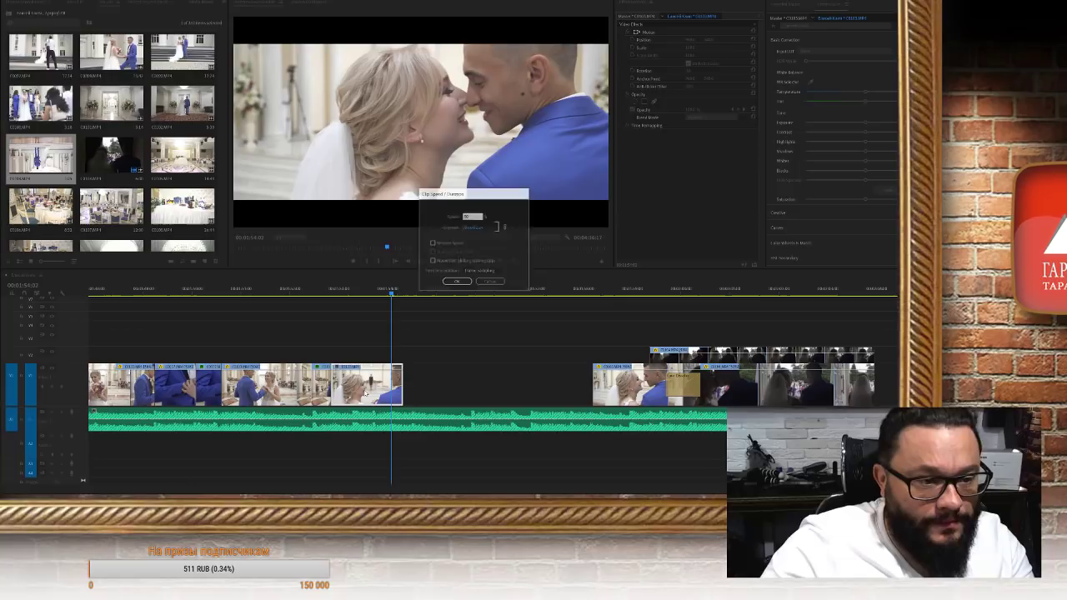
Ripple-trim the kiss clip up to the cut point with Q and replay the trimmed section
{"action": "left_click", "coordinate": [251, 287]}
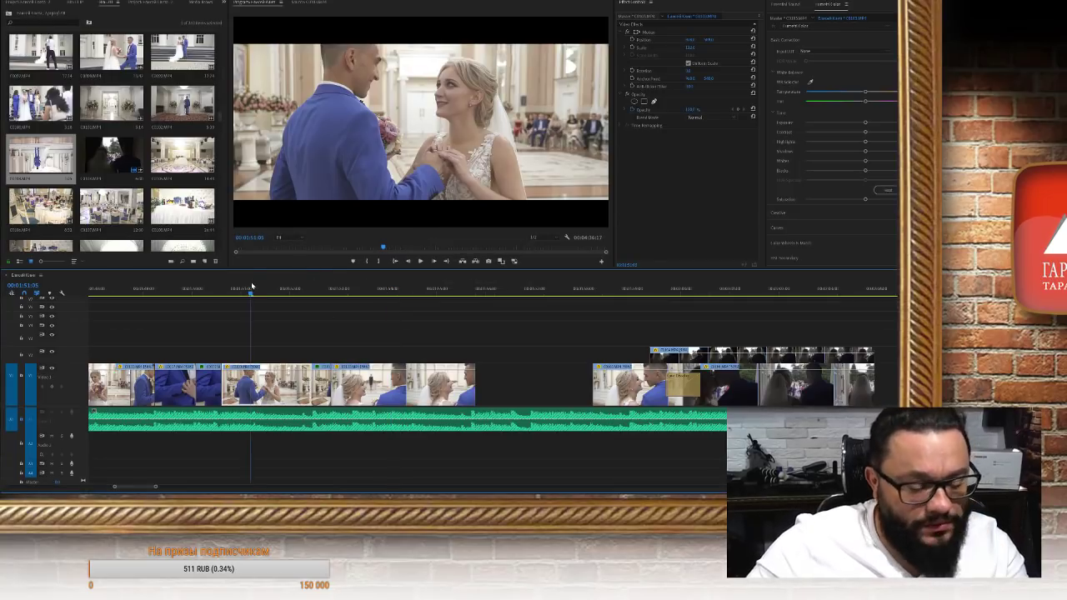
{"action": "key", "text": "space"}
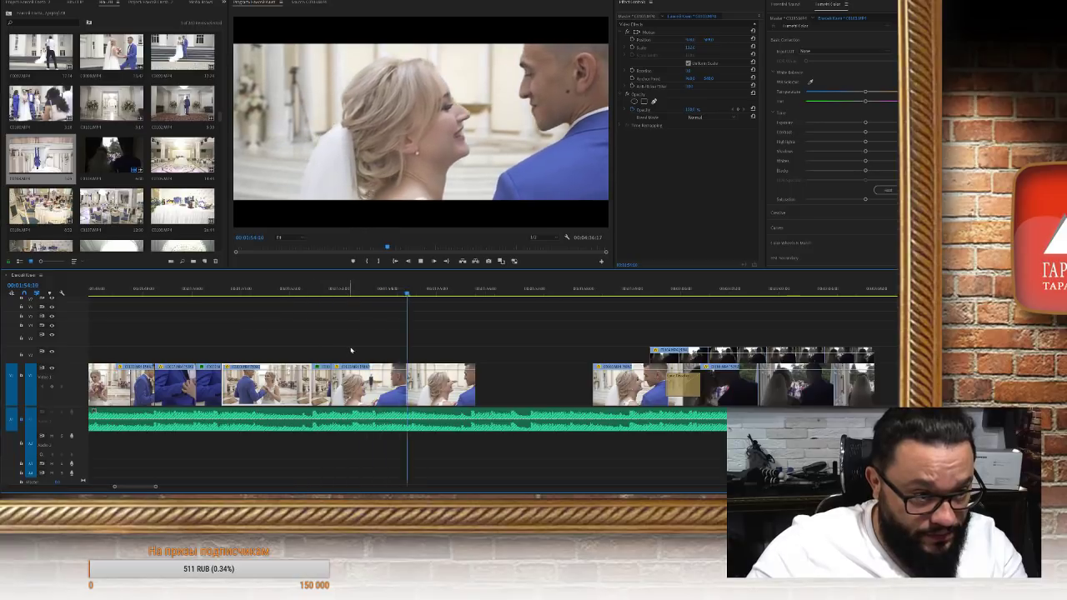
{"action": "key", "text": "space"}
{"action": "key", "text": "Left"}
{"action": "key", "text": "Left"}
{"action": "key", "text": "Left"}
{"action": "key", "text": "Left"}
{"action": "key", "text": "Left"}
{"action": "key", "text": "Left"}
{"action": "key", "text": "Left"}
{"action": "key", "text": "Left"}
{"action": "key", "text": "Left"}
{"action": "key", "text": "Left"}
{"action": "key", "text": "Left"}
{"action": "key", "text": "Left"}
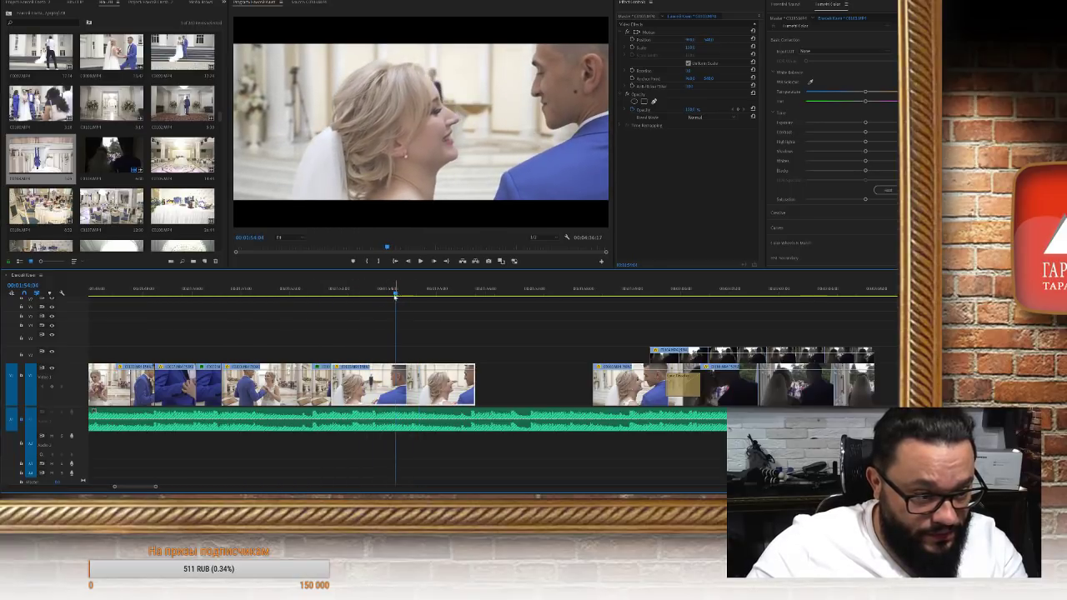
{"action": "key", "text": "q"}
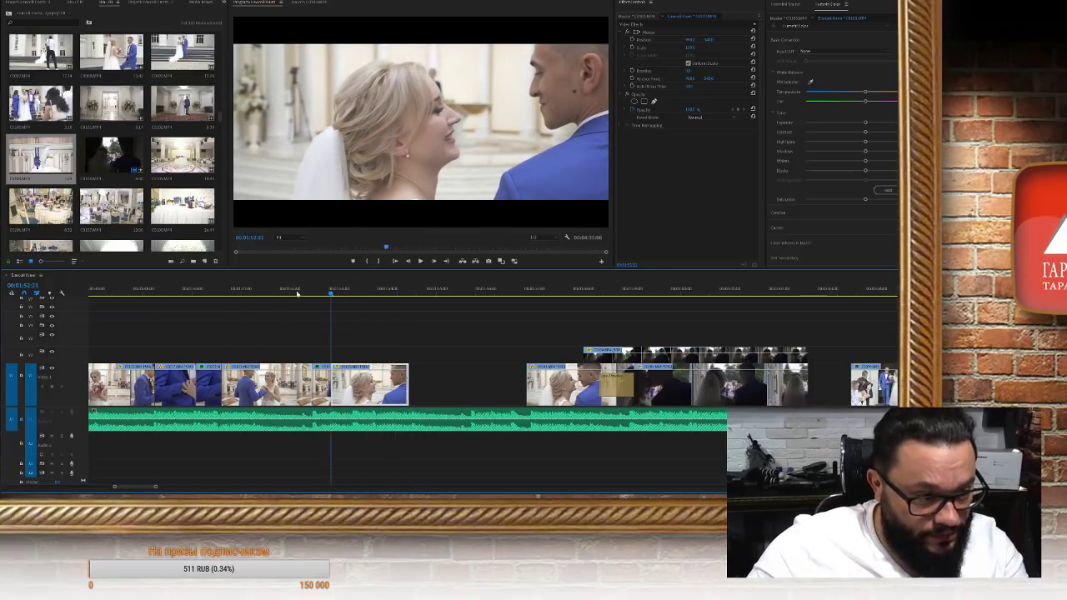
{"action": "key", "text": "shift+k"}
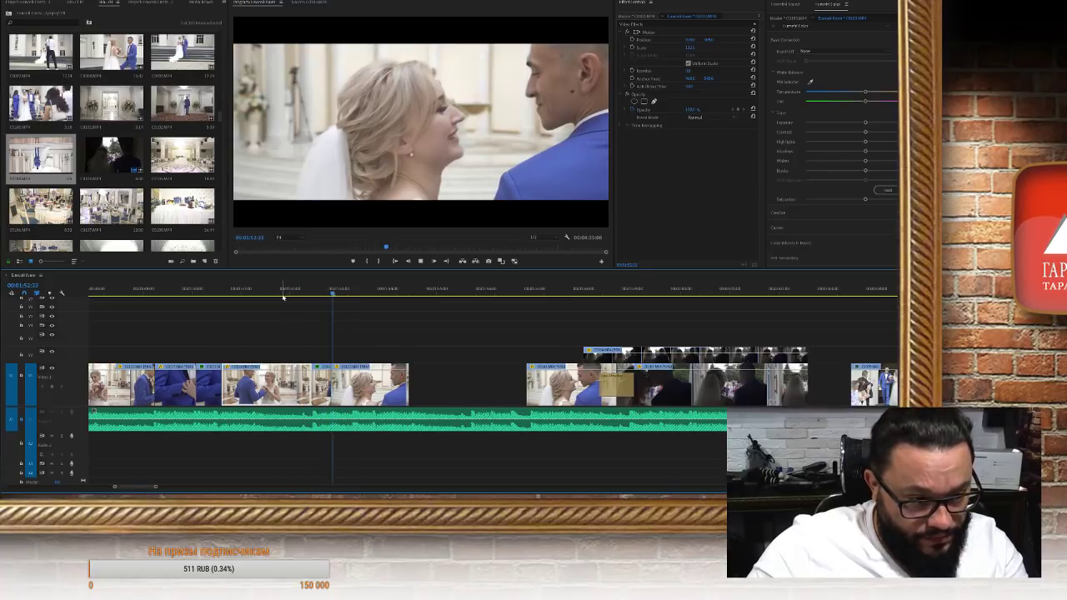
{"action": "key", "text": "space"}
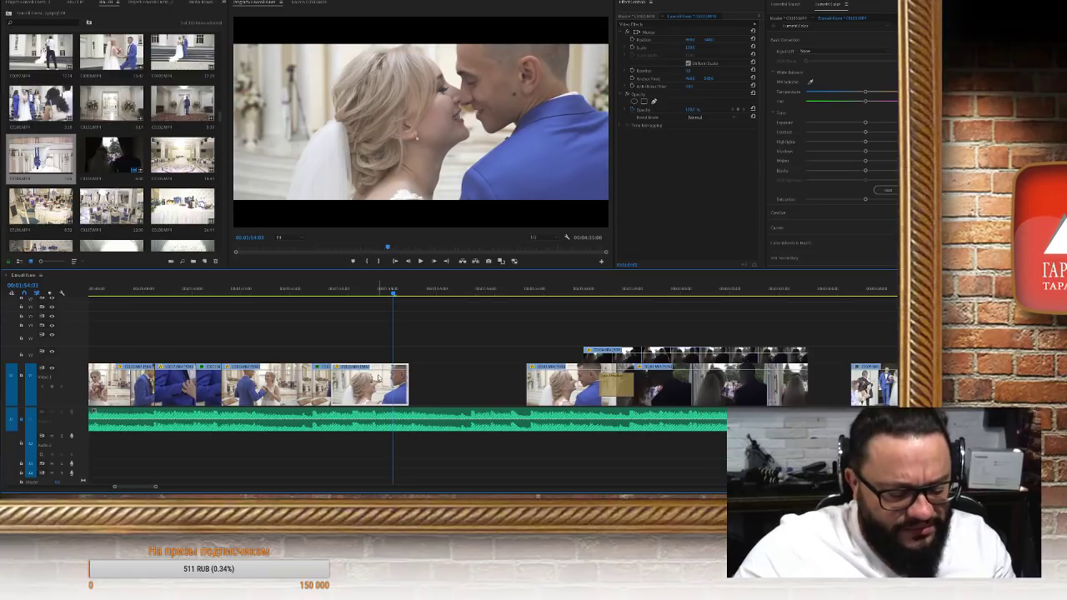
Split the kiss clip near 00:01:53:03, delete its tail and ripple-delete the gap
{"action": "mouse_move", "coordinate": [363, 289]}
{"action": "left_mouse_down"}
{"action": "mouse_move", "coordinate": [350, 288]}
{"action": "mouse_move", "coordinate": [365, 289]}
{"action": "left_mouse_up"}
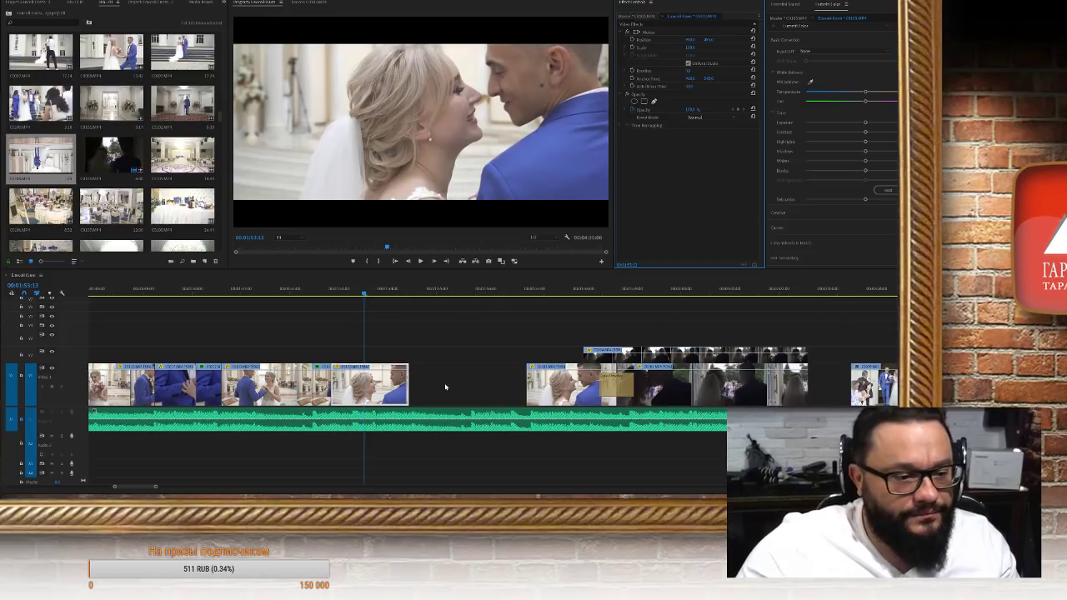
{"action": "left_click_drag", "start_coordinate": [537, 290], "coordinate": [308, 293]}
{"action": "left_click", "coordinate": [344, 299]}
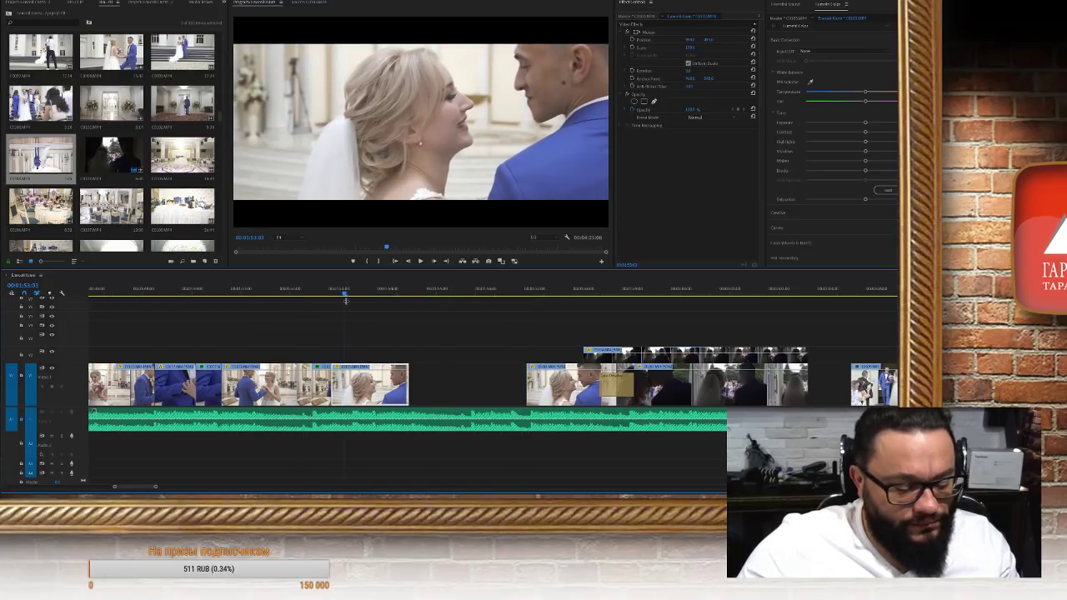
{"action": "key", "text": "space"}
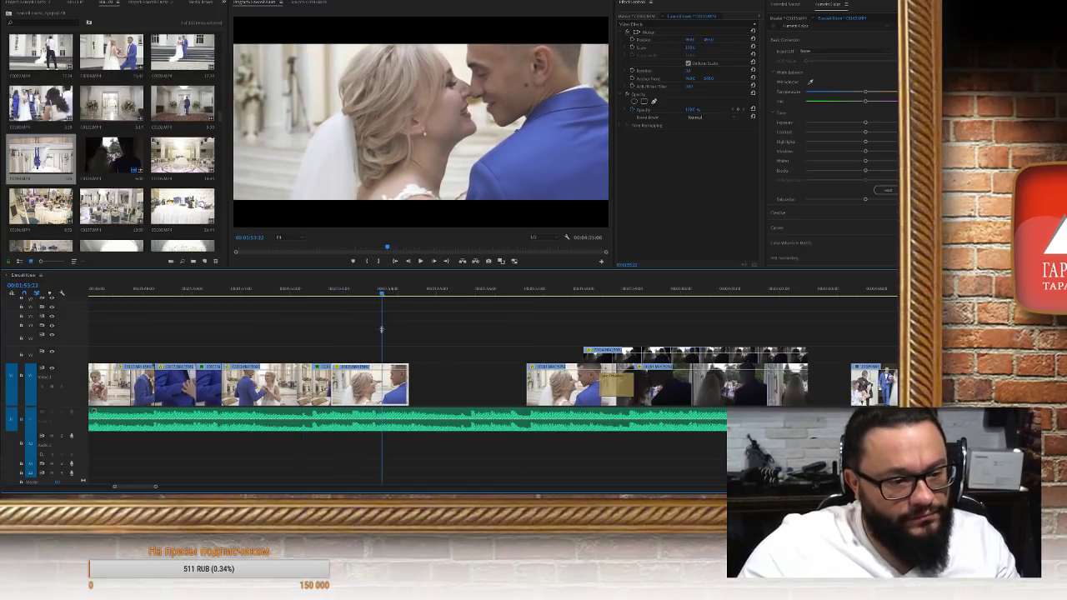
{"action": "left_click", "coordinate": [308, 288]}
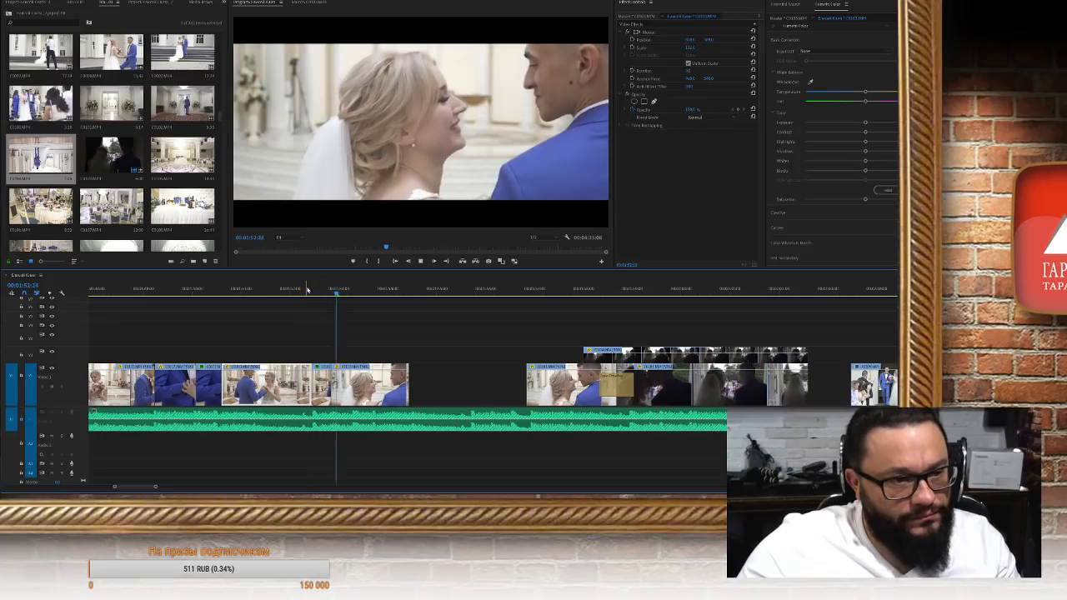
{"action": "key", "text": "ctrl+k"}
{"action": "left_click_drag", "start_coordinate": [380, 381], "coordinate": [380, 381]}
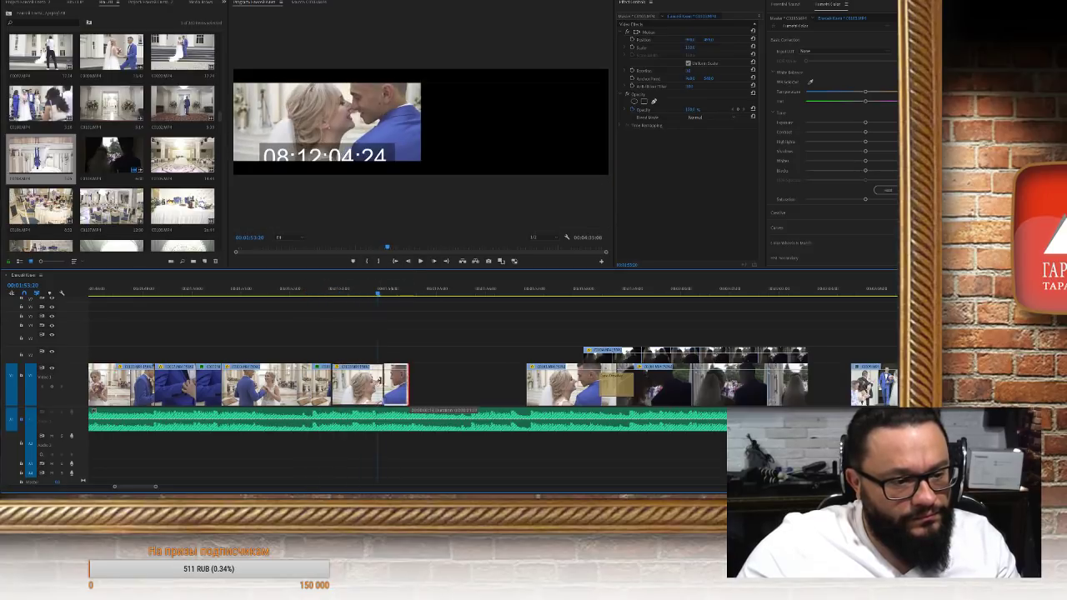
{"action": "key", "text": "Delete"}
{"action": "left_click", "coordinate": [442, 389]}
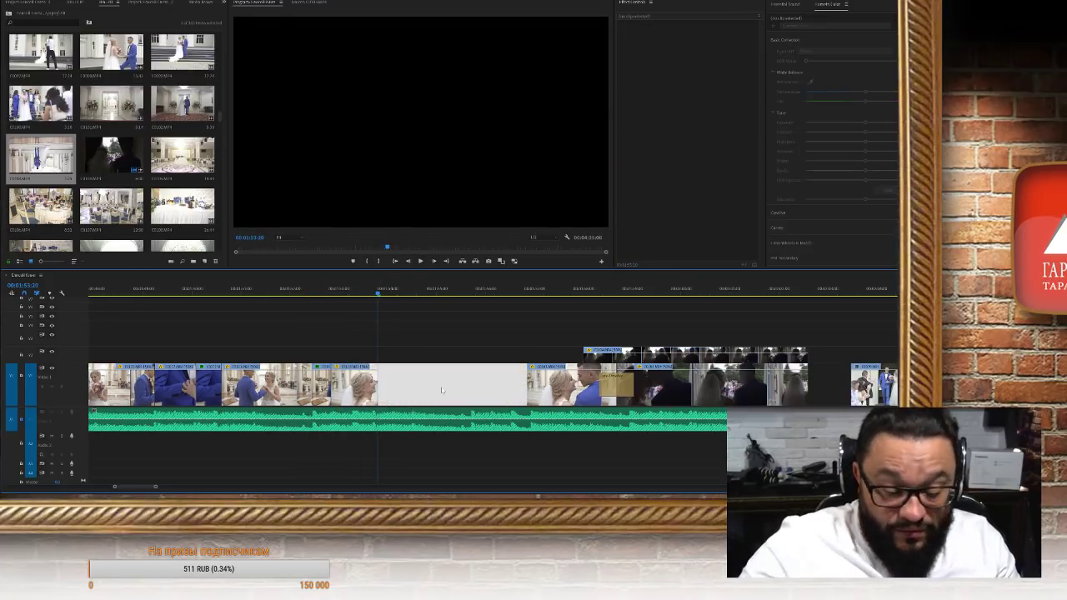
{"action": "key", "text": "Delete"}
Move the V2 clip past the V1 clips and trim the exit clip's end to the playhead
{"action": "scroll", "coordinate": [487, 358], "scroll_direction": "right", "scroll_amount": 2}
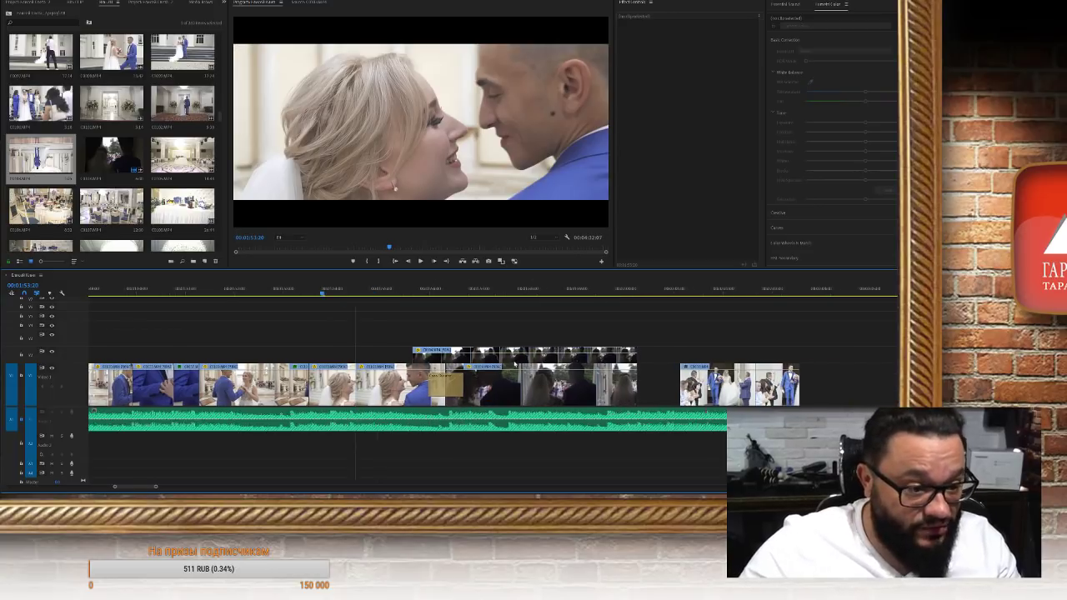
{"action": "left_click_drag", "start_coordinate": [487, 359], "coordinate": [826, 357]}
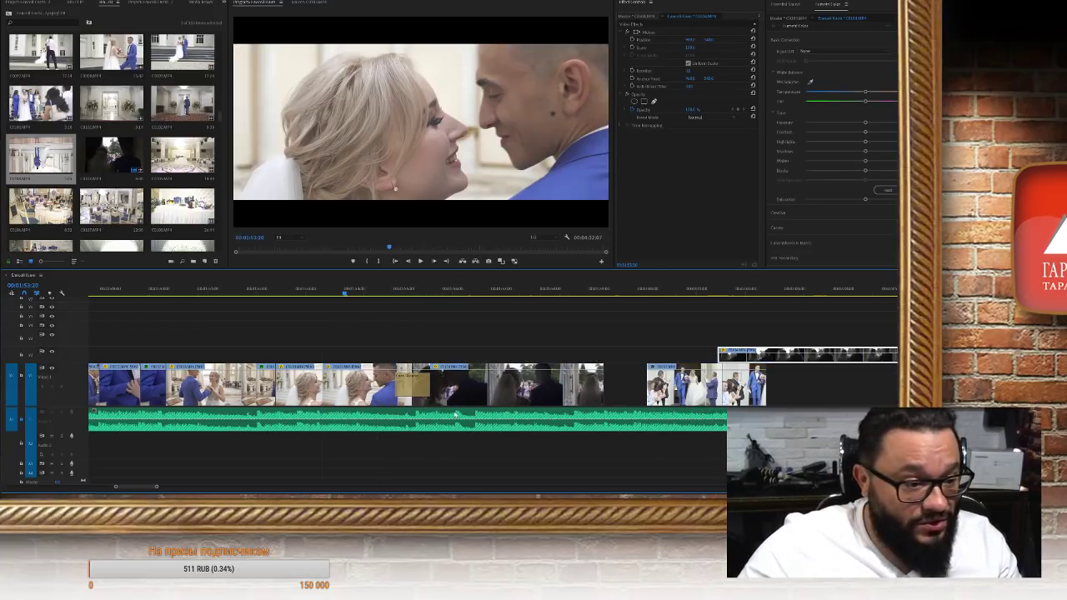
{"action": "scroll", "coordinate": [329, 301], "scroll_direction": "left", "scroll_amount": 3}
{"action": "key", "text": "Up"}
{"action": "key", "text": "space"}
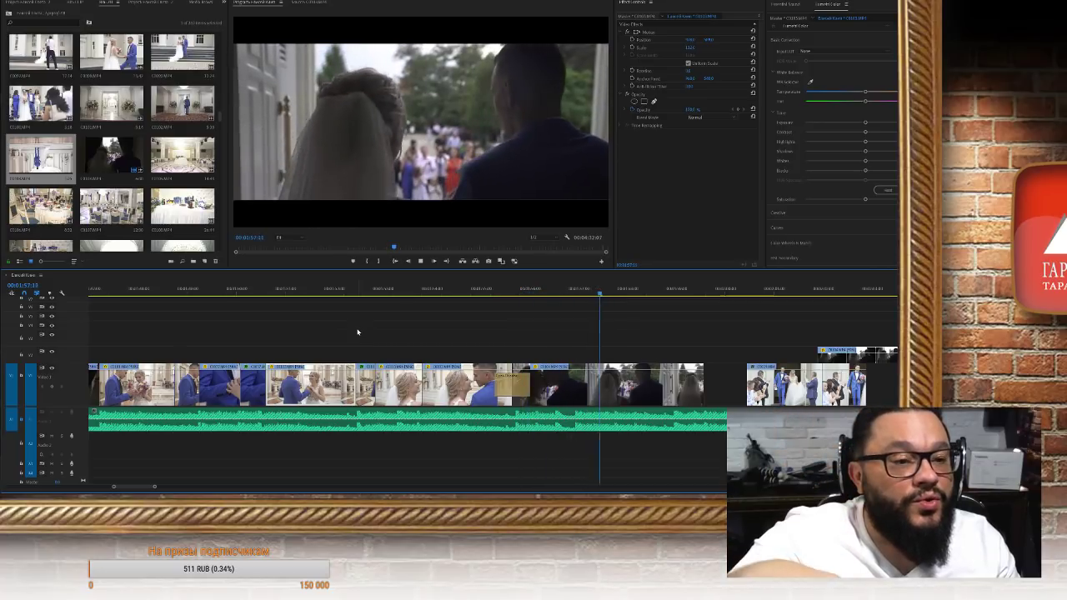
{"action": "key", "text": "space"}
{"action": "key", "text": "d"}
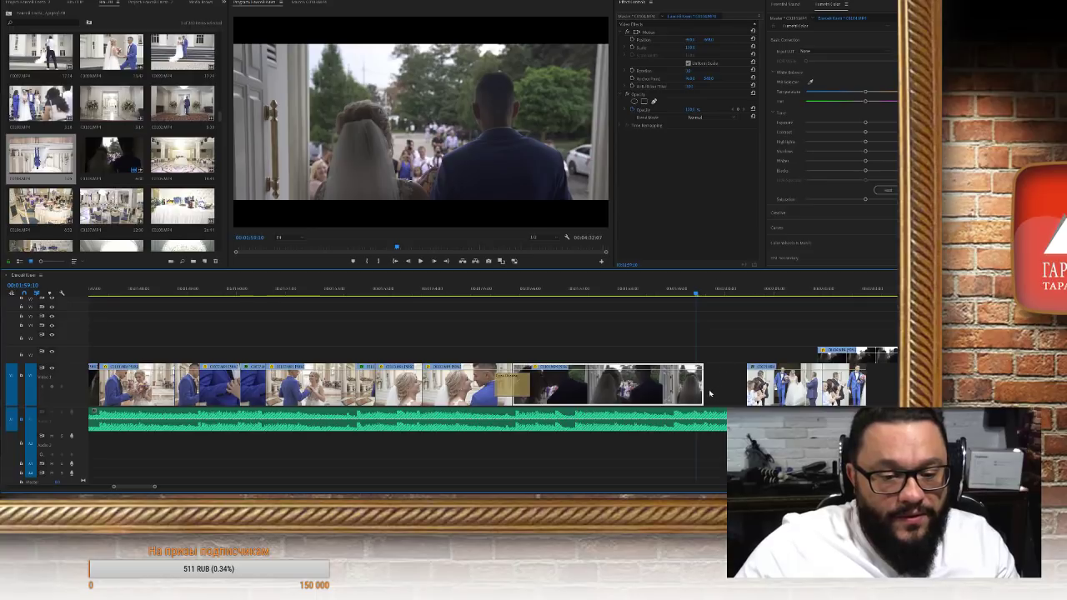
{"action": "left_click_drag", "start_coordinate": [704, 389], "coordinate": [695, 388]}
Play back the joined exit clips to check the edit
{"action": "scroll", "coordinate": [695, 388], "scroll_direction": "down", "scroll_amount": 1}
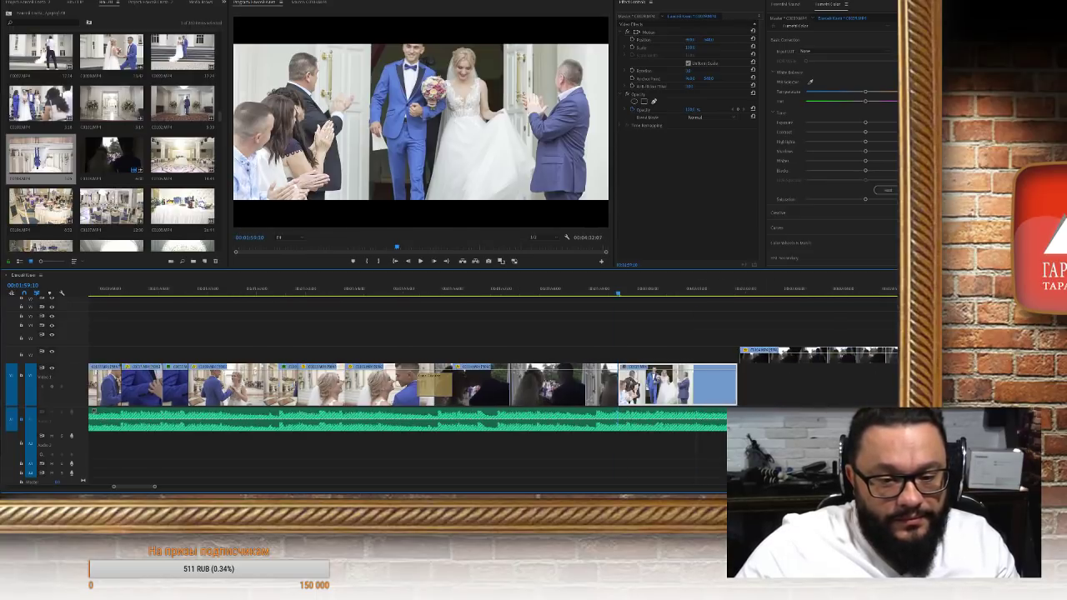
{"action": "scroll", "coordinate": [723, 417], "scroll_direction": "down", "scroll_amount": 1}
{"action": "key", "text": "space"}
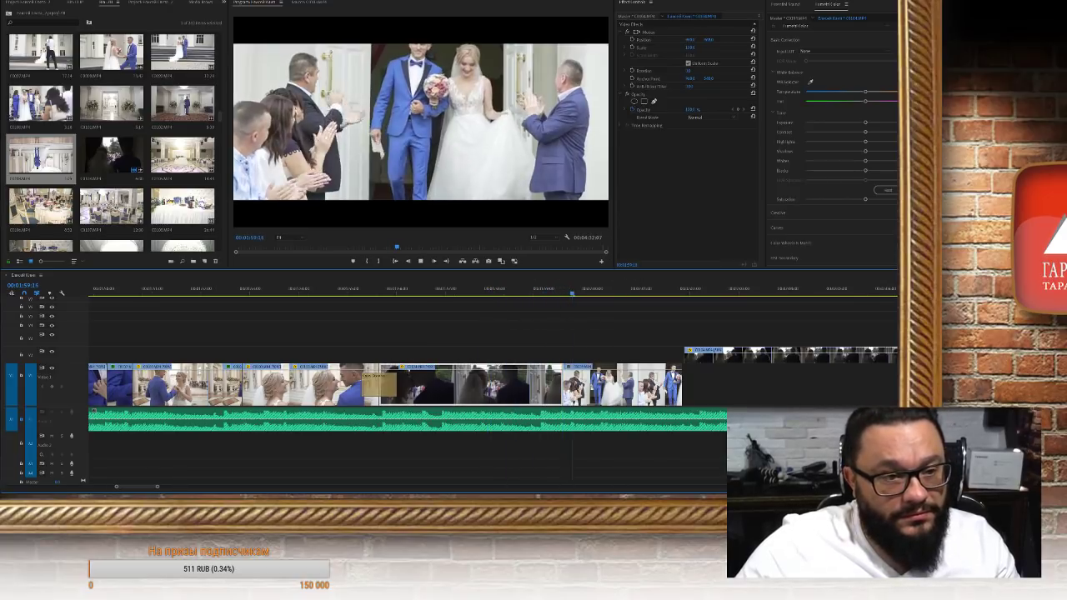
{"action": "key", "text": "space"}
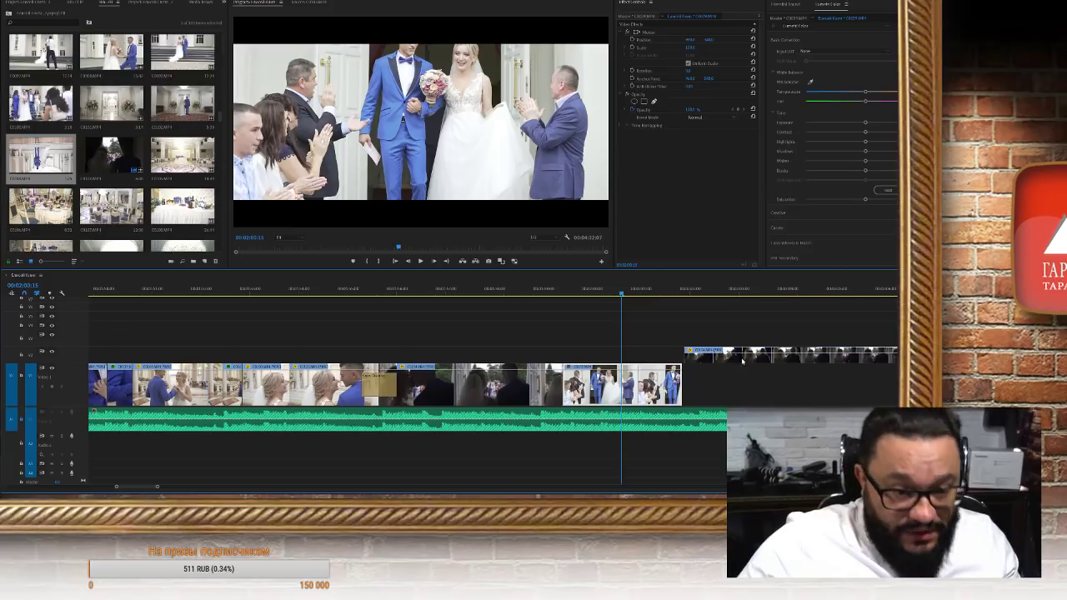
{"action": "scroll", "coordinate": [625, 417], "scroll_direction": "down", "scroll_amount": 4}
{"action": "scroll", "coordinate": [598, 398], "scroll_direction": "down", "scroll_amount": 4, "text": "alt"}
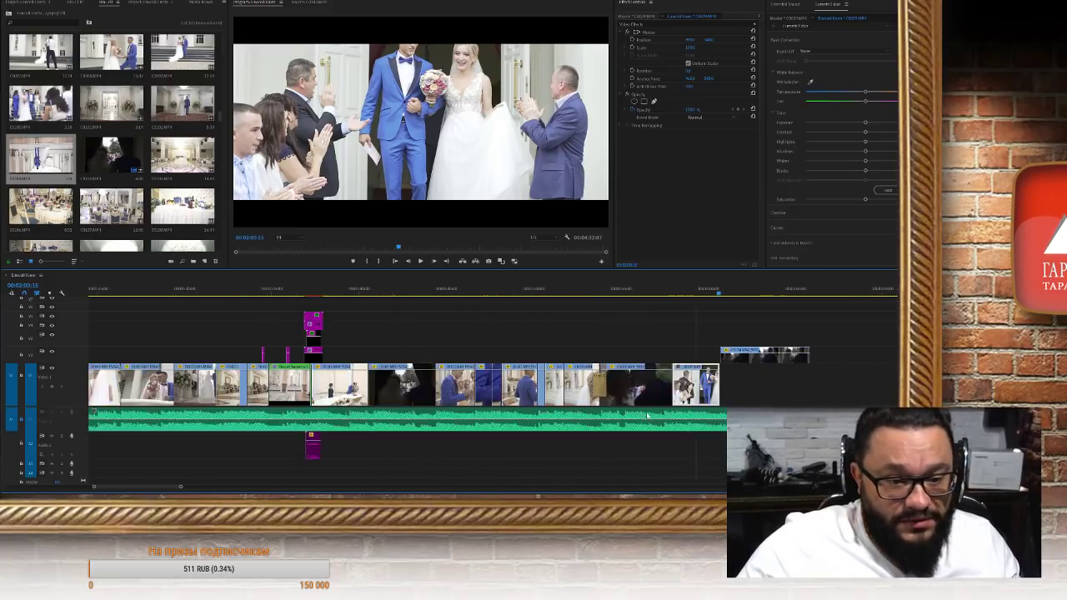
{"action": "scroll", "coordinate": [686, 448], "scroll_direction": "down", "scroll_amount": 2}
{"action": "scroll", "coordinate": [686, 448], "scroll_direction": "down", "scroll_amount": 1}
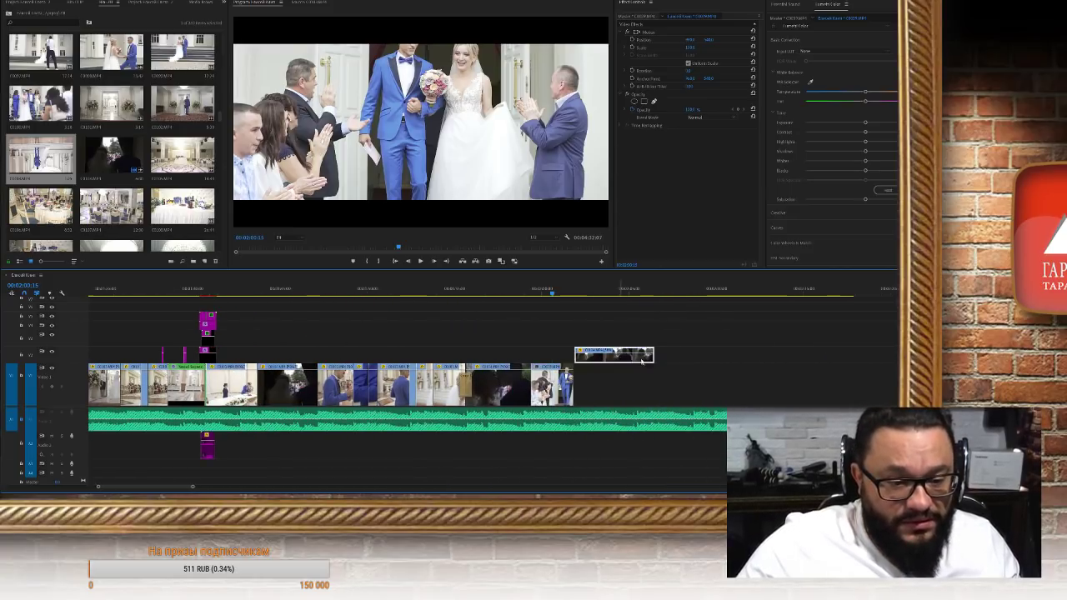
Set the exit clip's speed to 50%
{"action": "key", "text": "ctrl+z"}
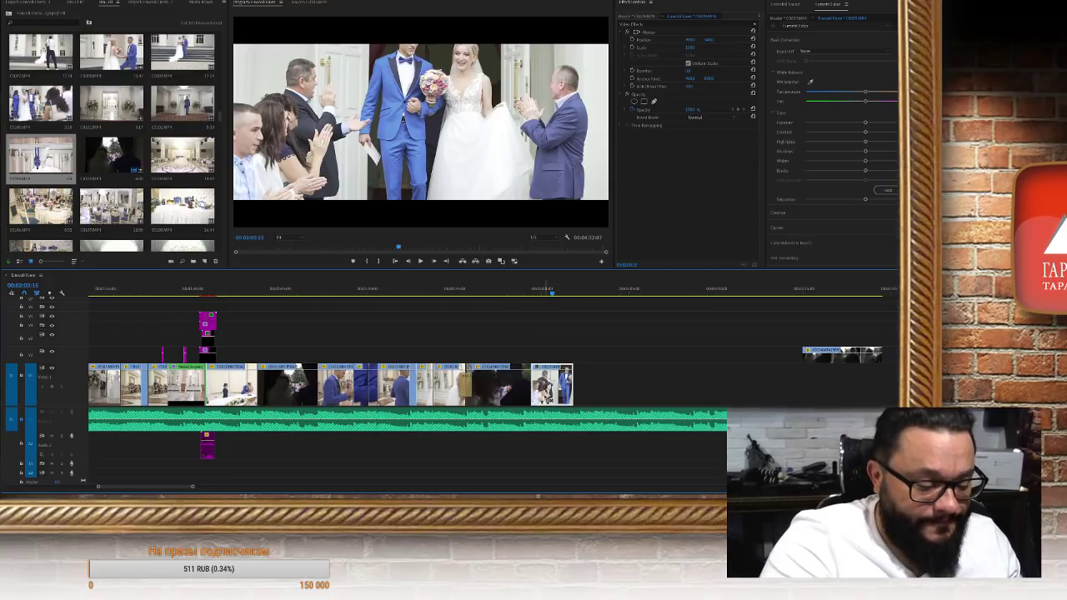
{"action": "key", "text": "ctrl+r"}
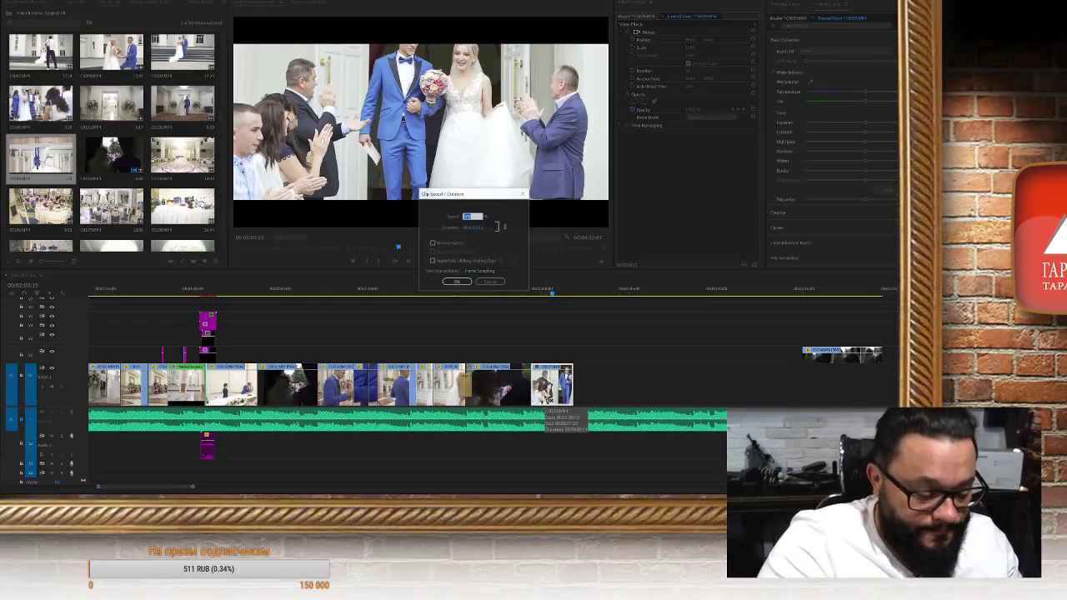
{"action": "type", "text": "50"}
{"action": "key", "text": "Return"}
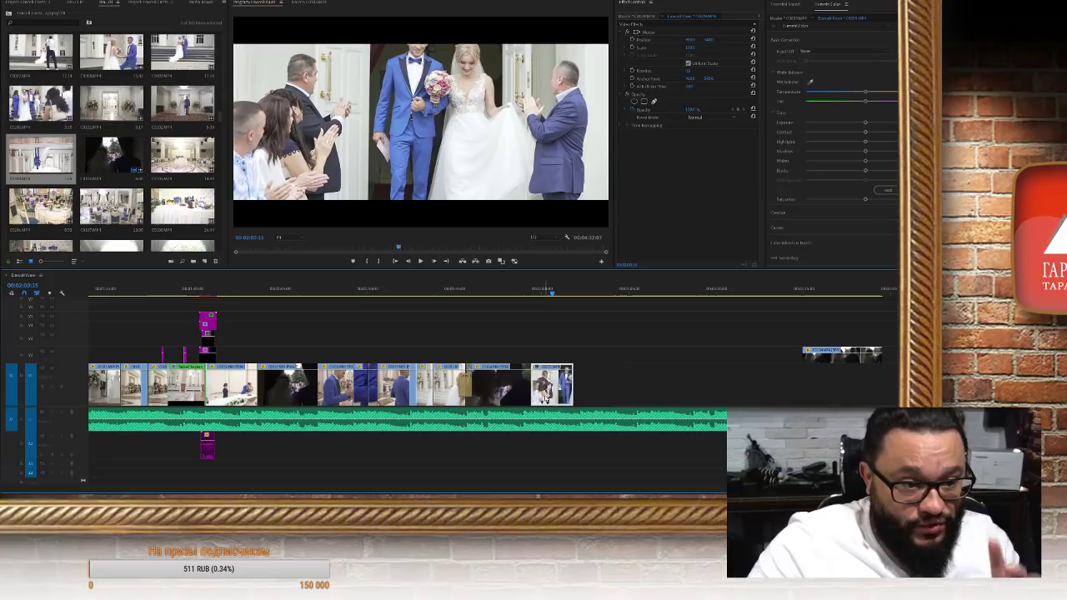
Shift the exit shot's framing down via Position Y and lower its Whites and Highlights
{"action": "left_click", "coordinate": [496, 293]}
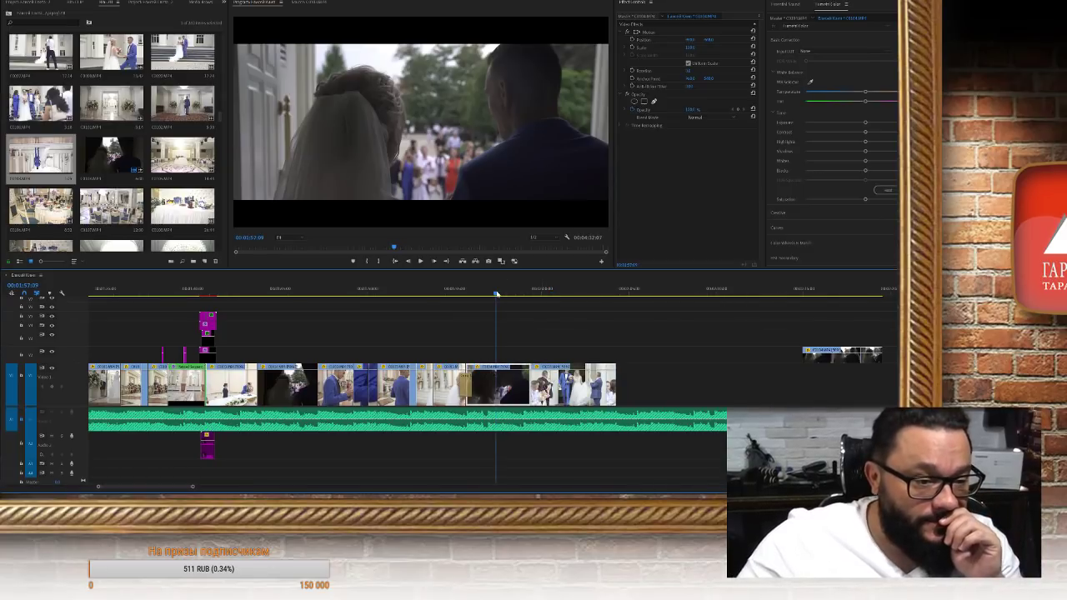
{"action": "left_click", "coordinate": [558, 292]}
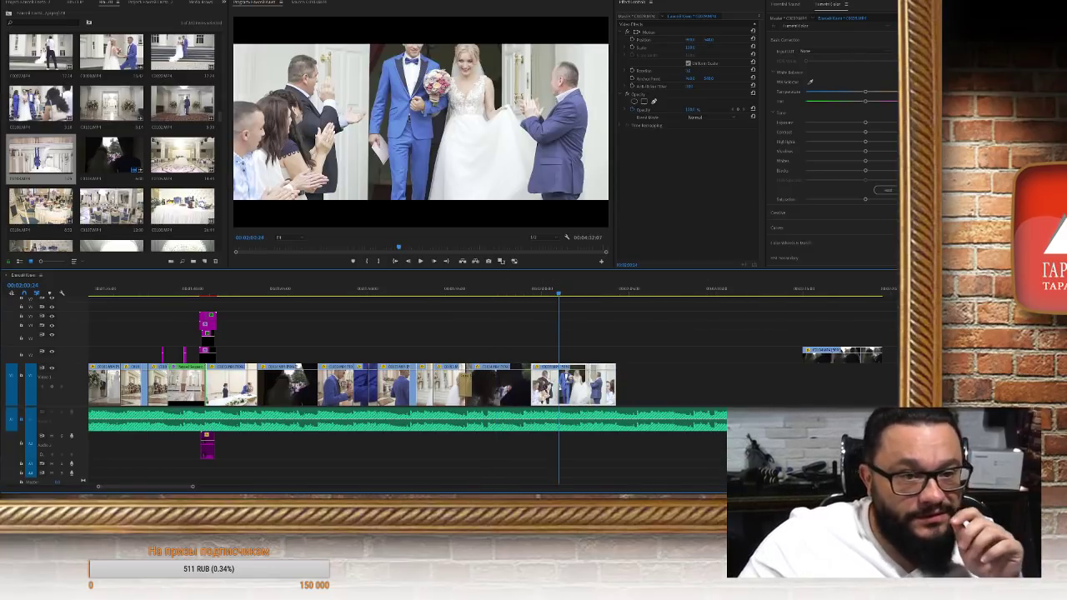
{"action": "left_click_drag", "start_coordinate": [711, 40], "coordinate": [727, 40]}
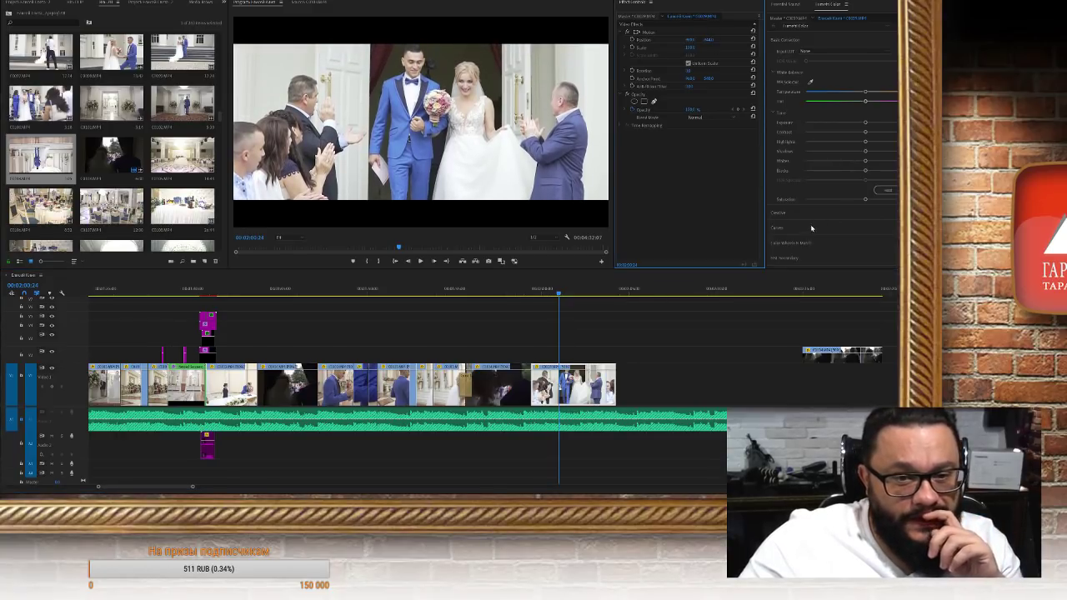
{"action": "left_click_drag", "start_coordinate": [866, 163], "coordinate": [839, 161]}
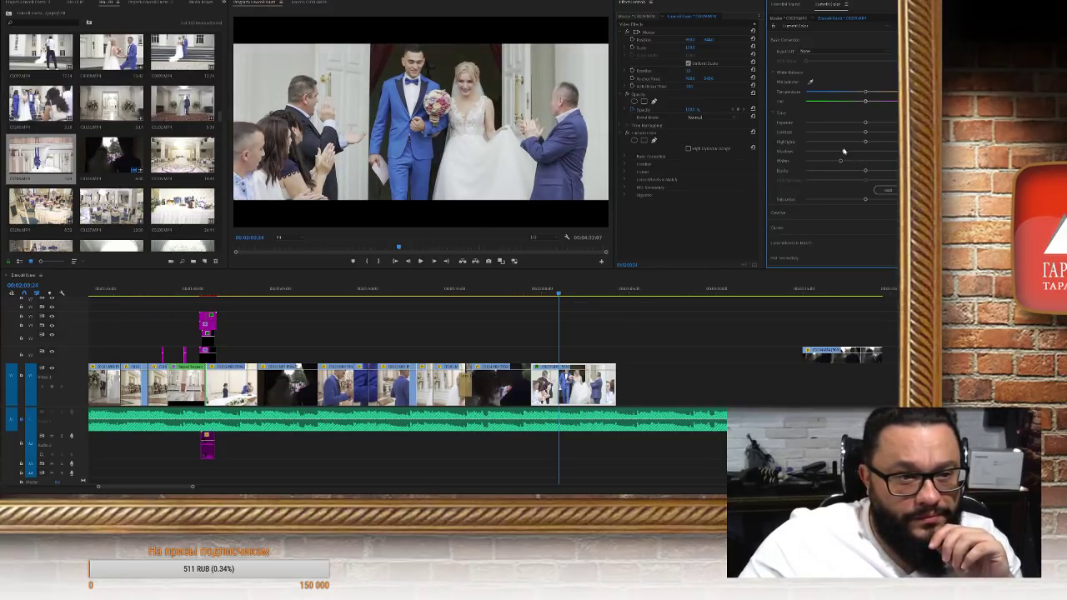
{"action": "left_click_drag", "start_coordinate": [867, 144], "coordinate": [890, 134]}
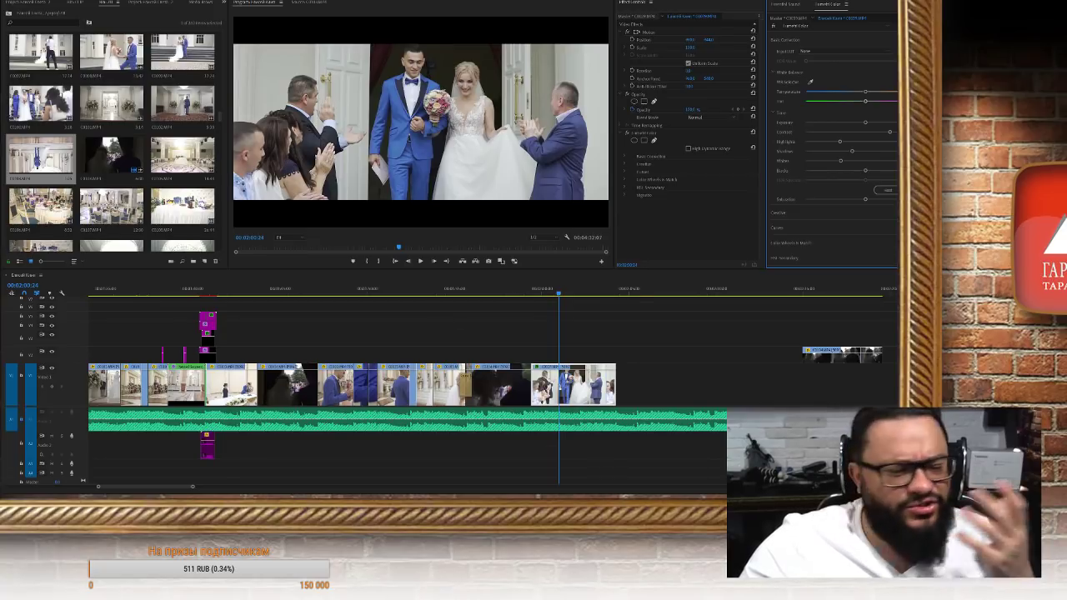
{"action": "left_click", "coordinate": [340, 292]}
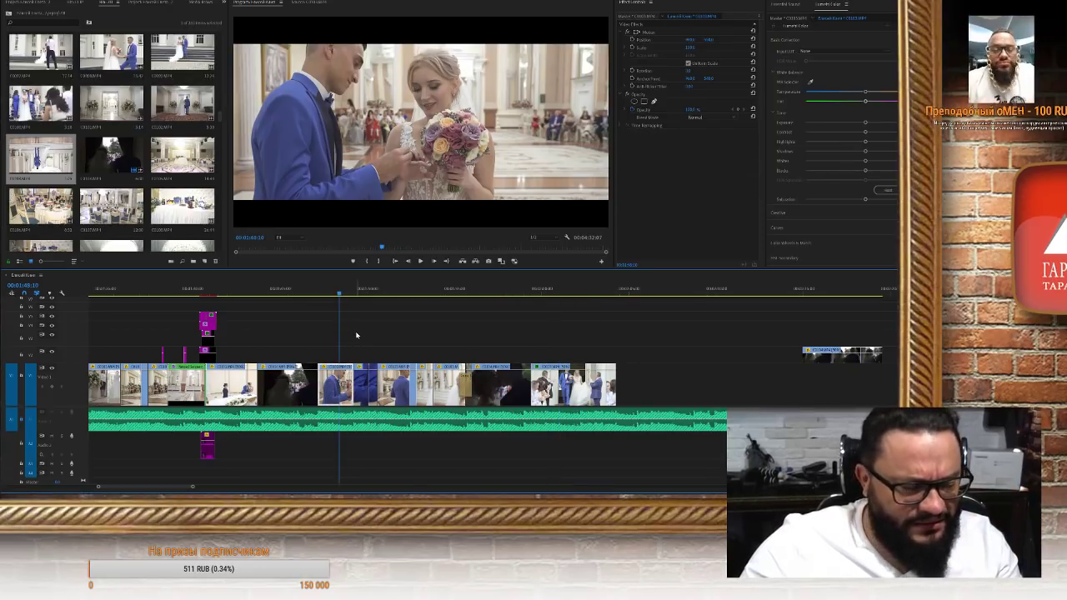
{"action": "key", "text": "Up"}
{"action": "key", "text": "Up"}
{"action": "key", "text": "Up"}
{"action": "key", "text": "space"}
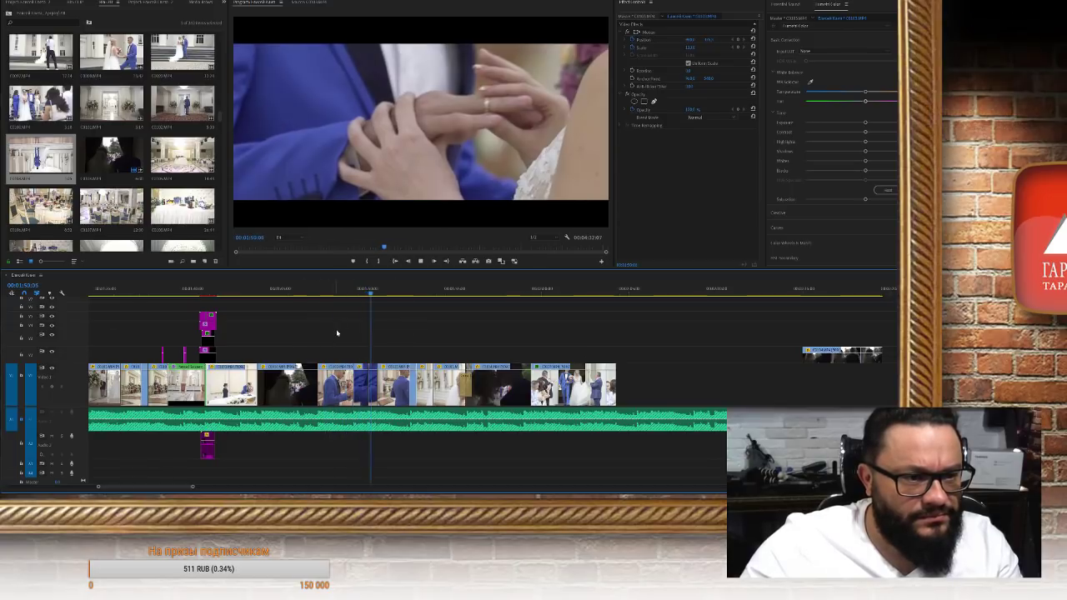
{"action": "key", "text": "space"}
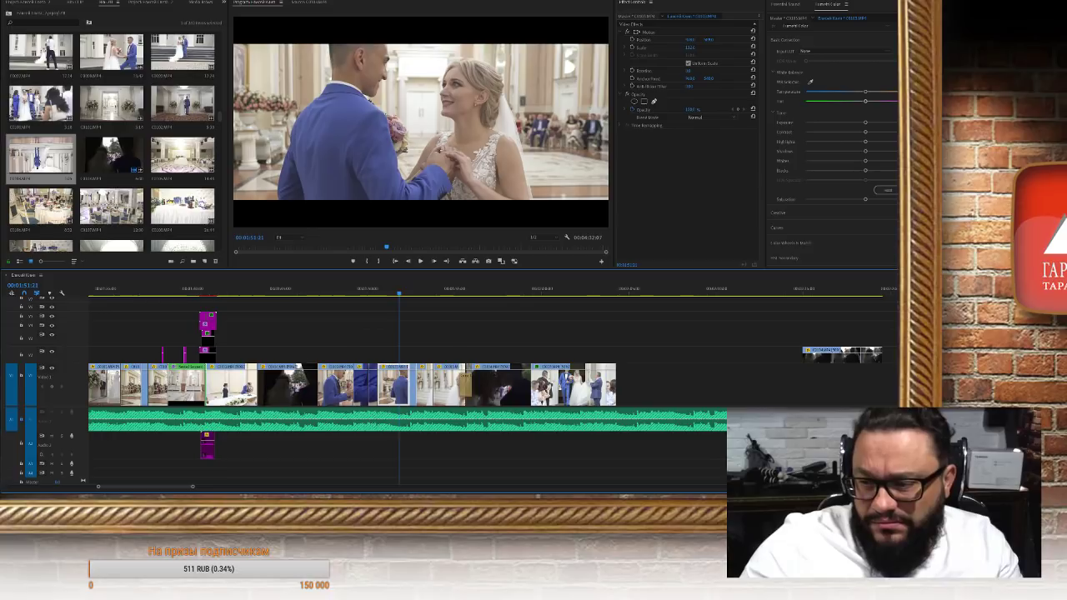
{"action": "left_click_drag", "start_coordinate": [308, 293], "coordinate": [376, 293]}
{"action": "key", "text": "space"}
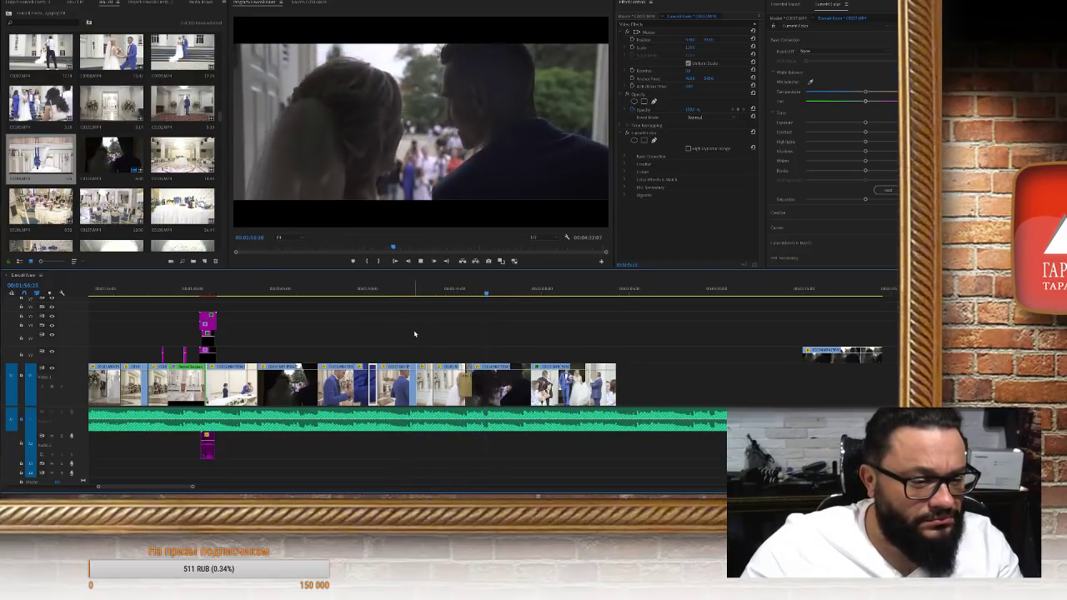
{"action": "left_click", "coordinate": [423, 315]}
{"action": "key", "text": "space"}
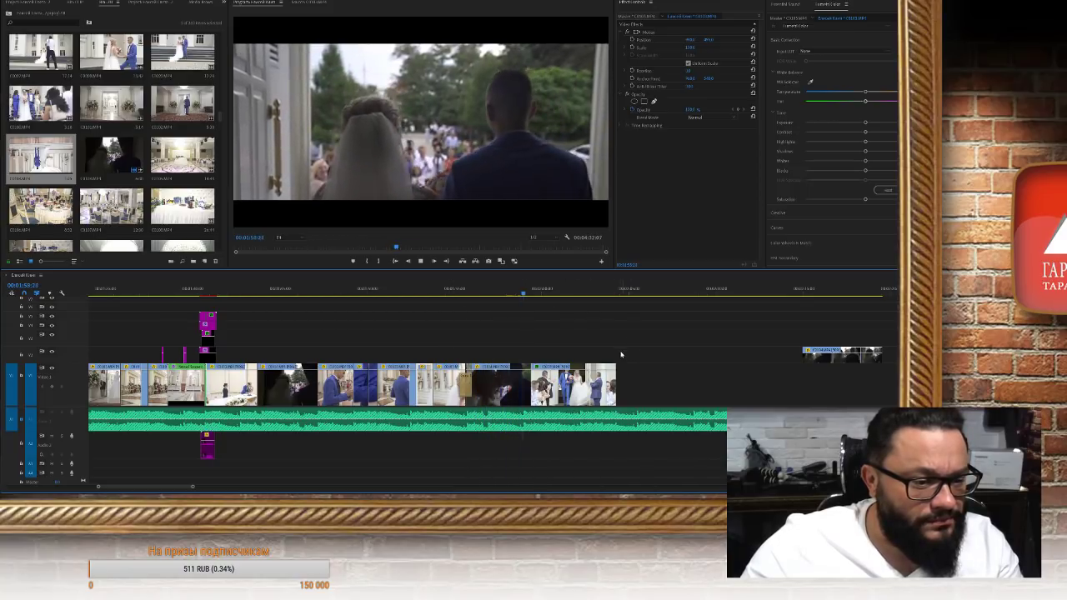
{"action": "key", "text": "Up"}
{"action": "left_click_drag", "start_coordinate": [505, 290], "coordinate": [524, 291]}
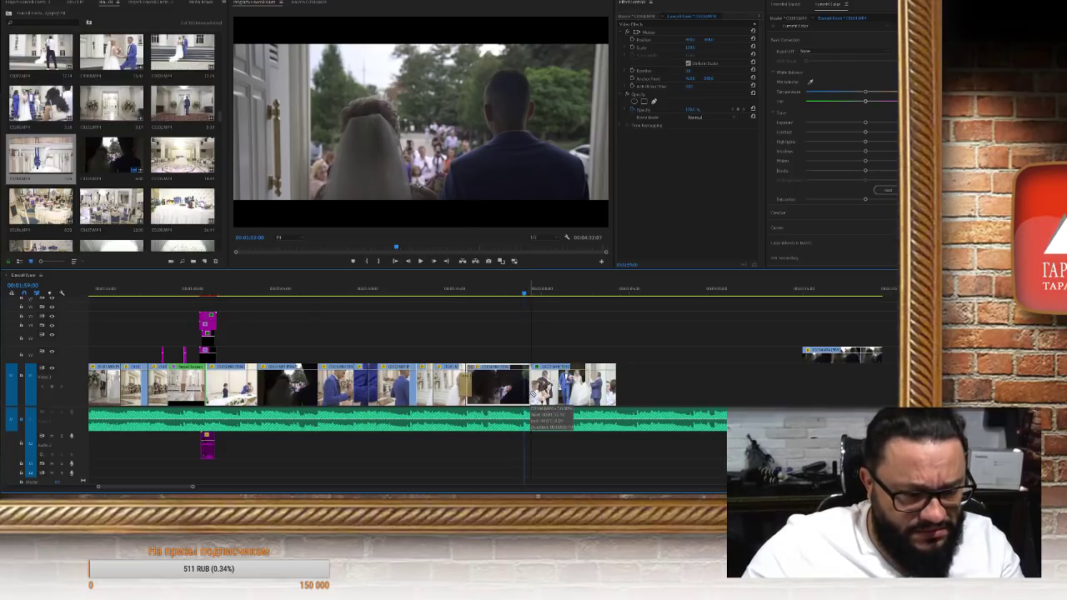
Ripple-trim the dark clip's end to the playhead and review the tightened cut
{"action": "key", "text": "ctrl+shift+v"}
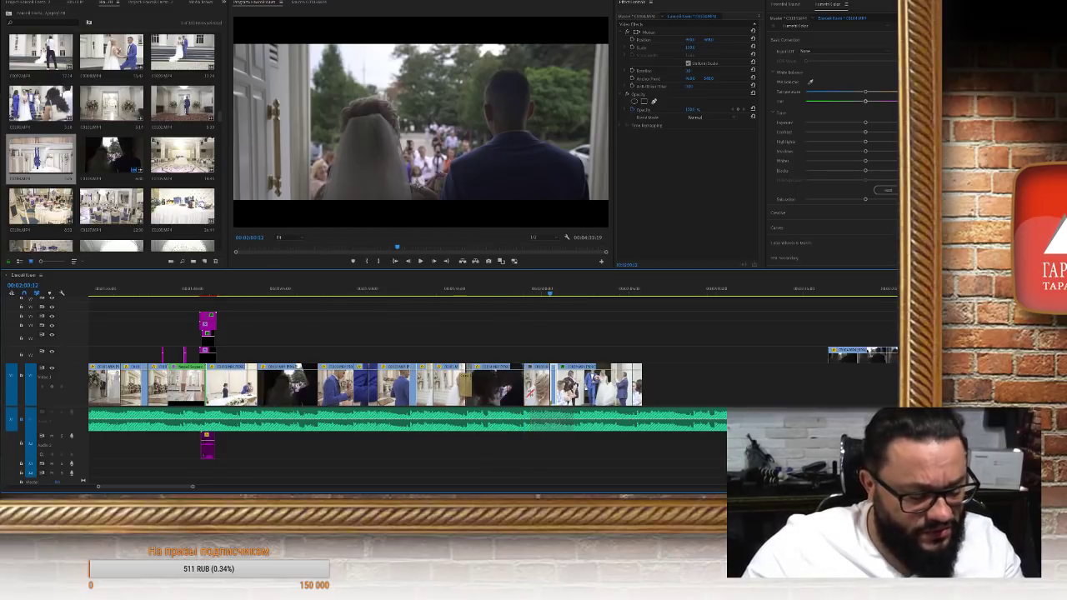
{"action": "key", "text": "ctrl+z"}
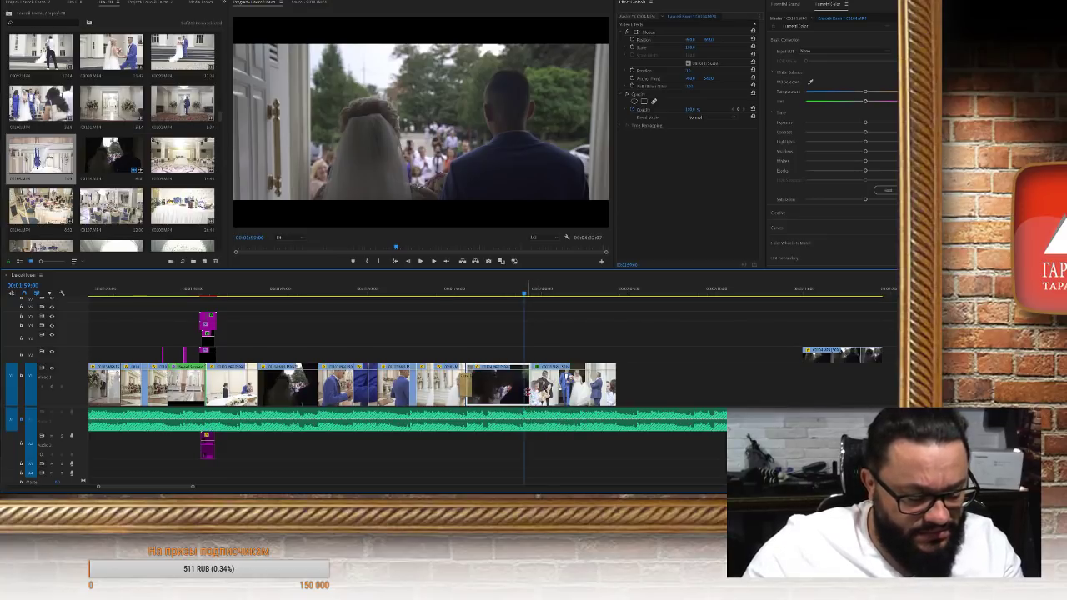
{"action": "left_click_drag", "start_coordinate": [526, 389], "coordinate": [524, 389]}
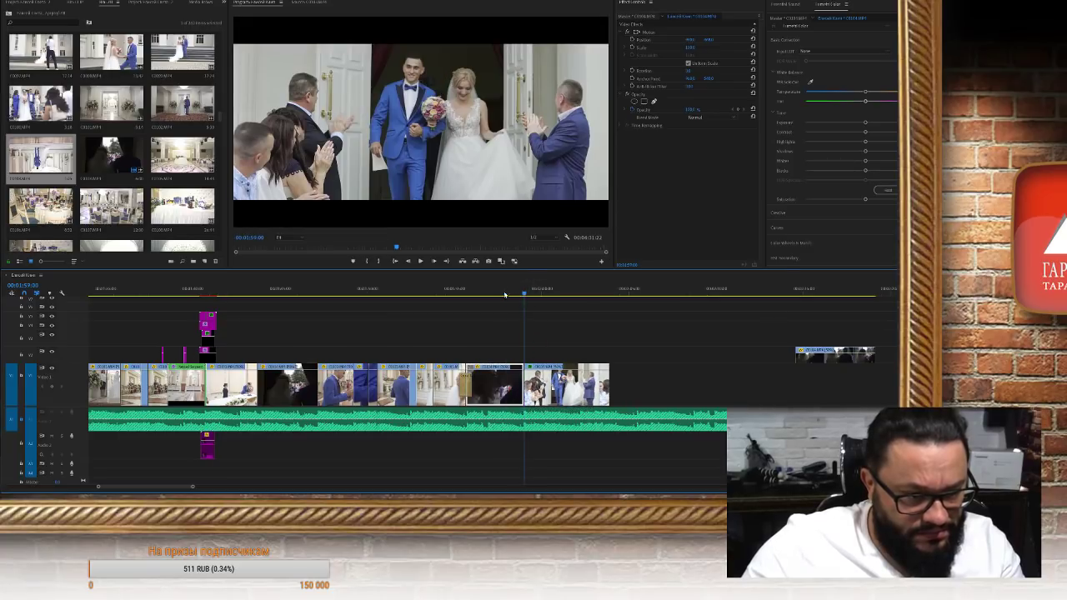
{"action": "left_click", "coordinate": [496, 291]}
{"action": "key", "text": "space"}
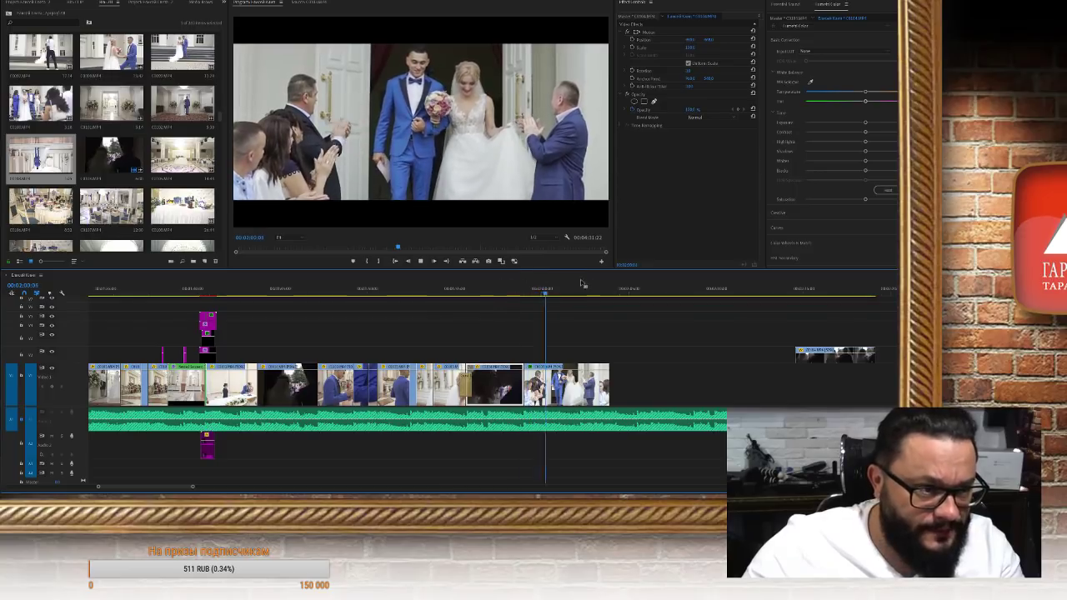
{"action": "key", "text": "space"}
Trim off the exit clip's tail past the chosen end point with W
{"action": "left_click", "coordinate": [573, 360]}
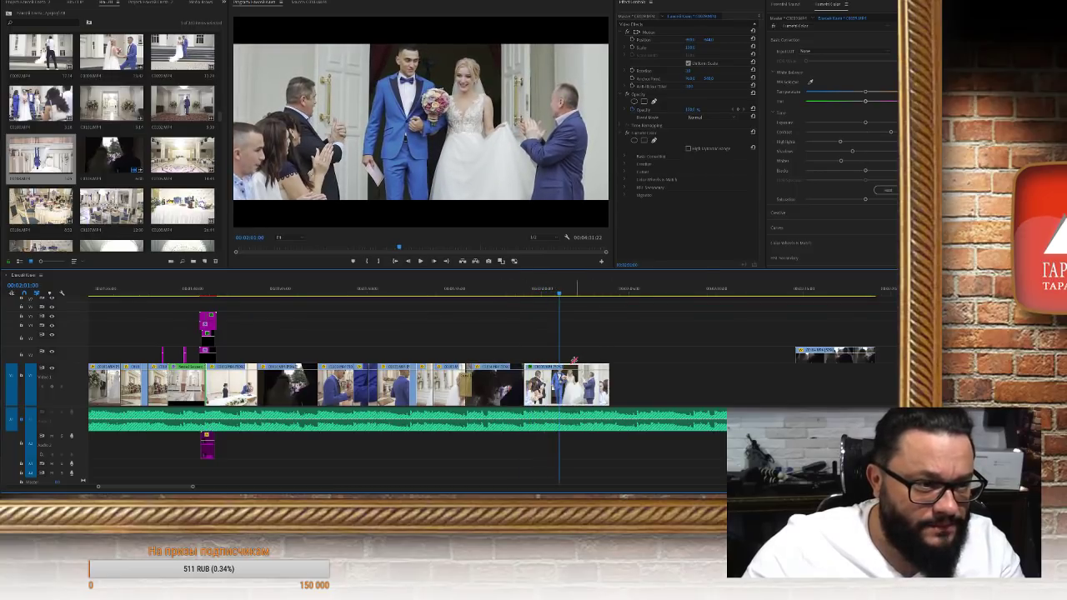
{"action": "key", "text": "space"}
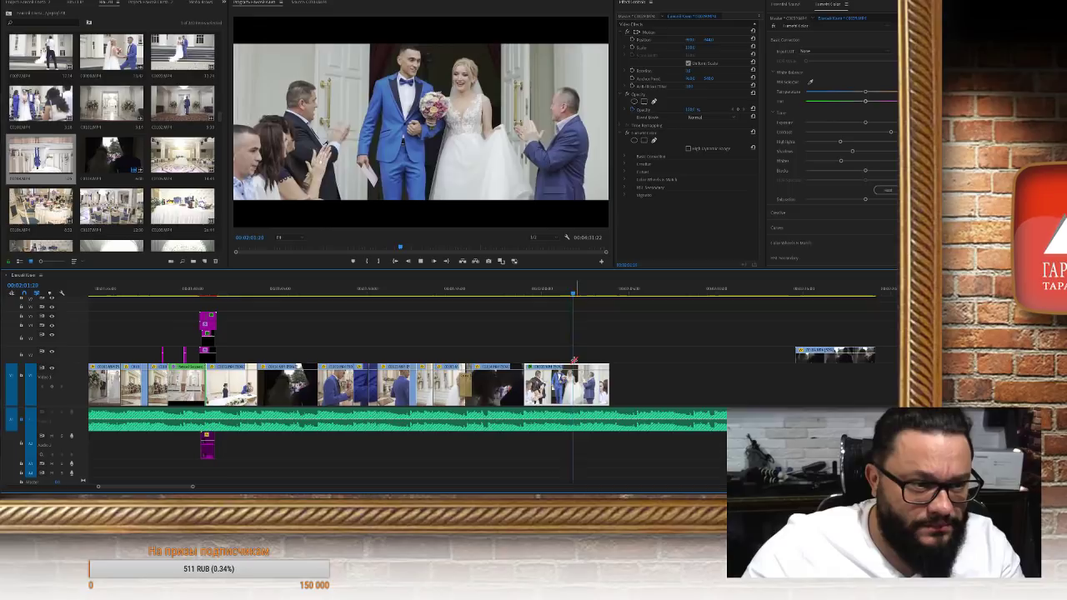
{"action": "key", "text": "Up"}
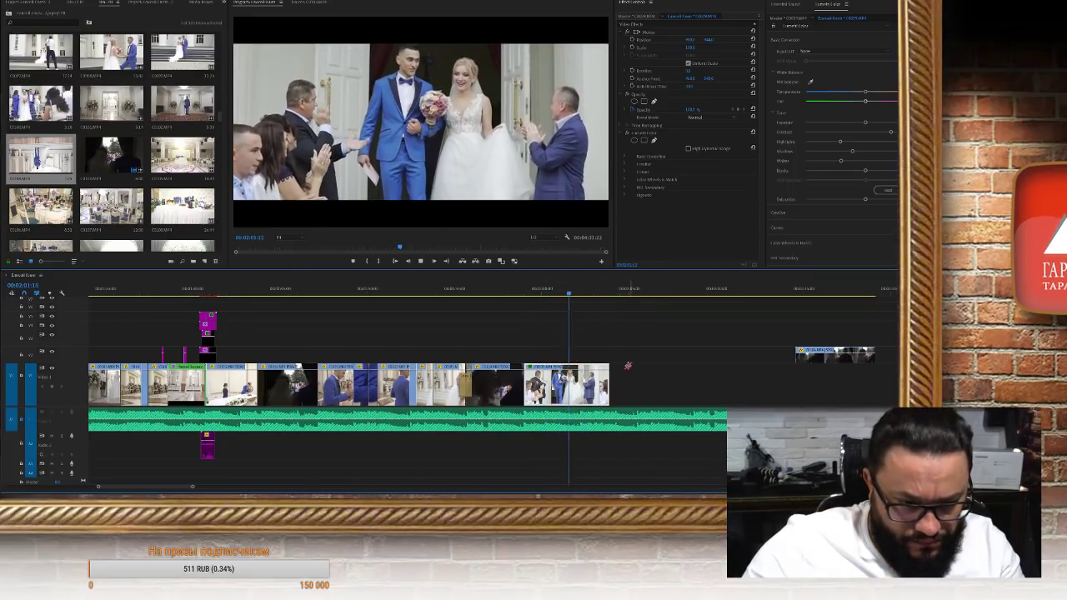
{"action": "key", "text": "space"}
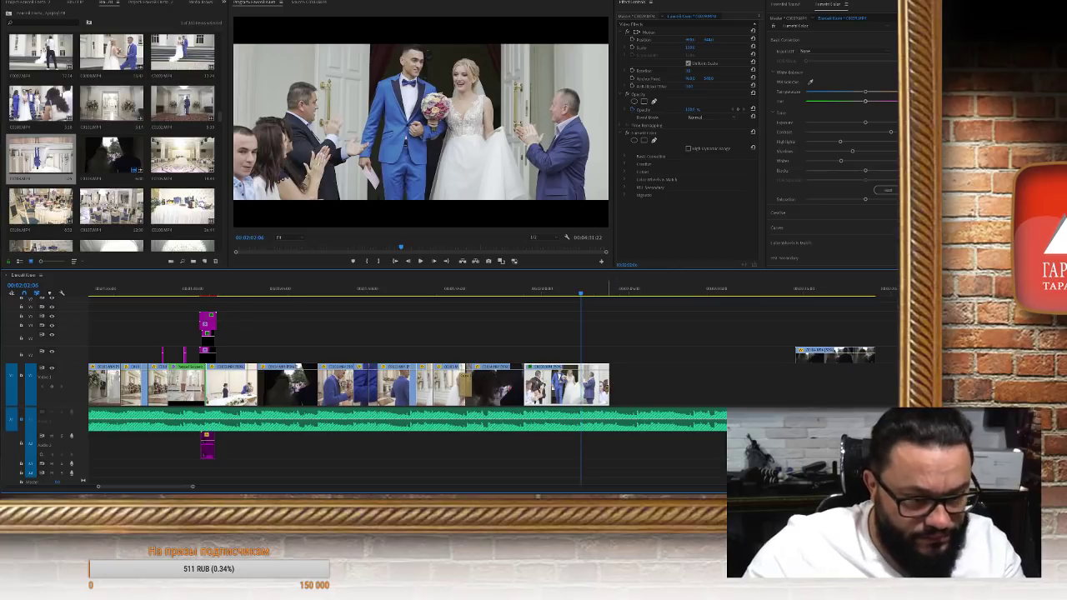
{"action": "key", "text": "w"}
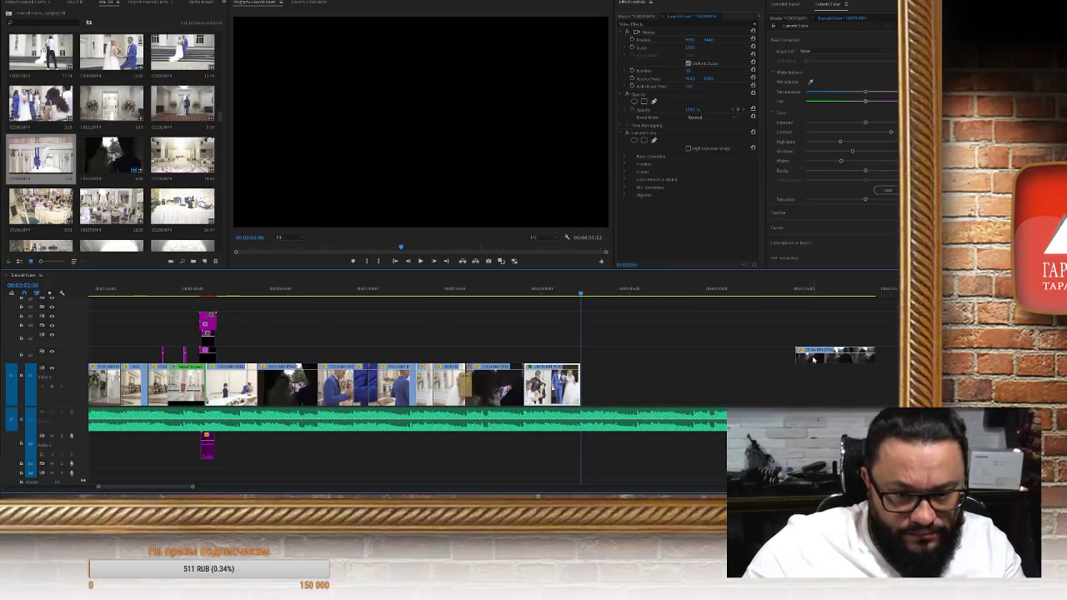
Test a clip after the exit shot, delete it, then reveal the dark couple clip in the Project bin
{"action": "left_click_drag", "start_coordinate": [635, 398], "coordinate": [634, 391]}
{"action": "left_click", "coordinate": [562, 289]}
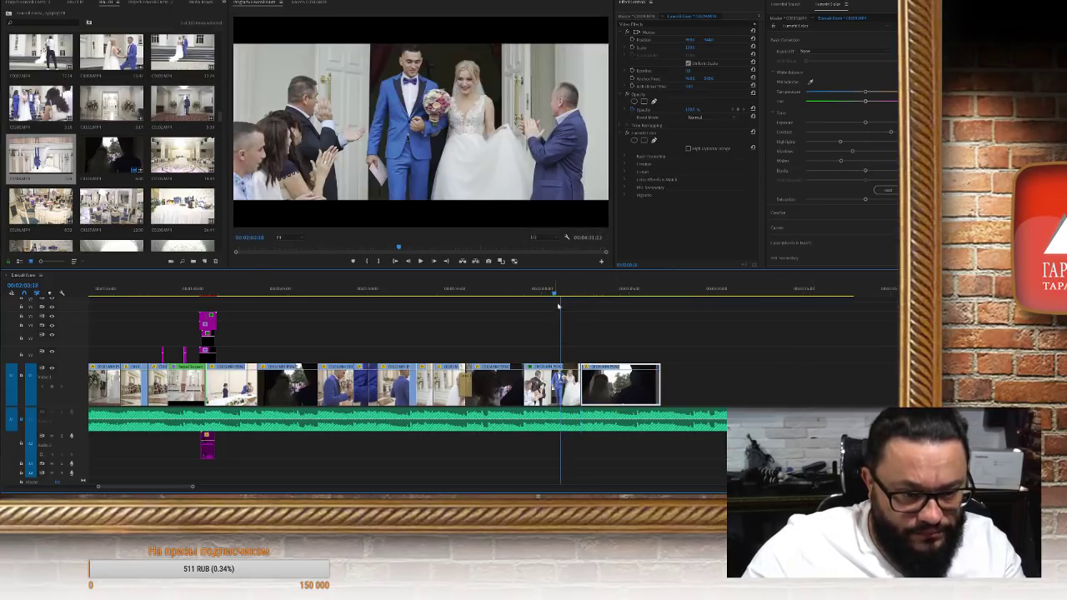
{"action": "key", "text": "space"}
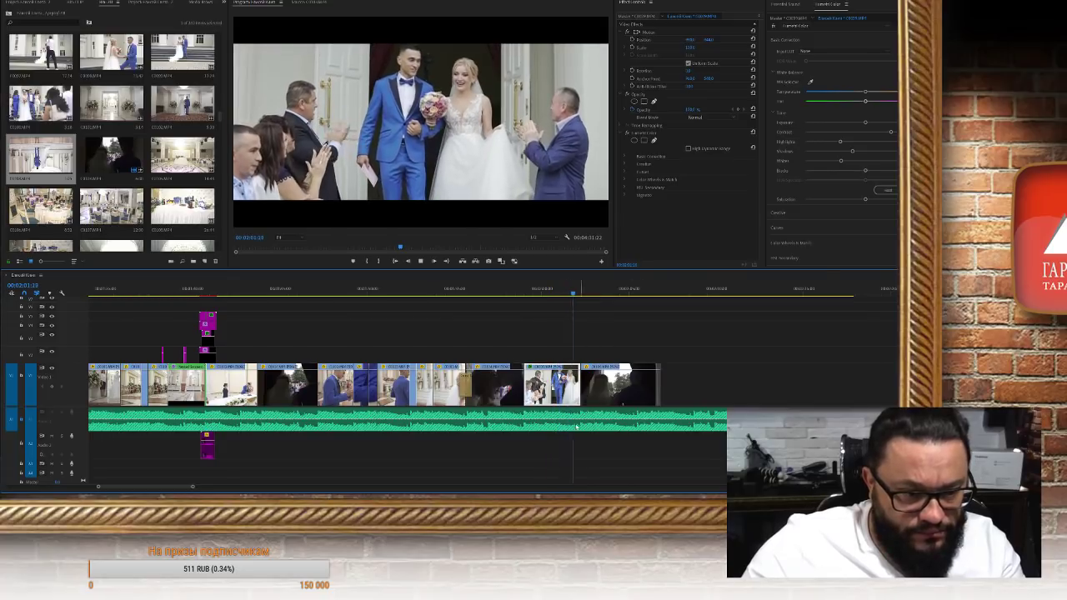
{"action": "key", "text": "space"}
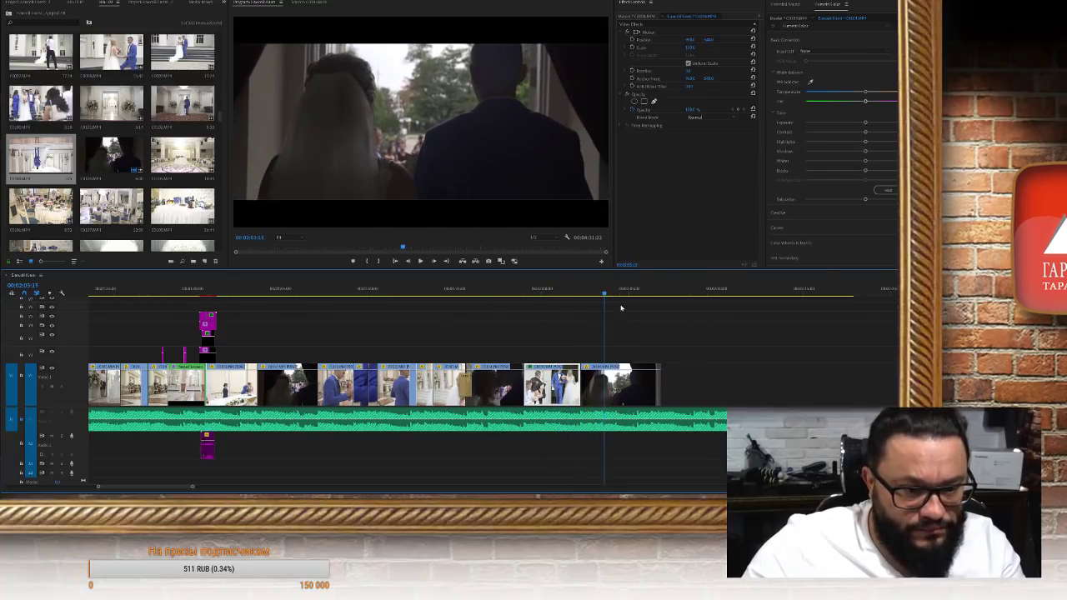
{"action": "left_click", "coordinate": [656, 391]}
{"action": "left_click_drag", "start_coordinate": [662, 388], "coordinate": [833, 389]}
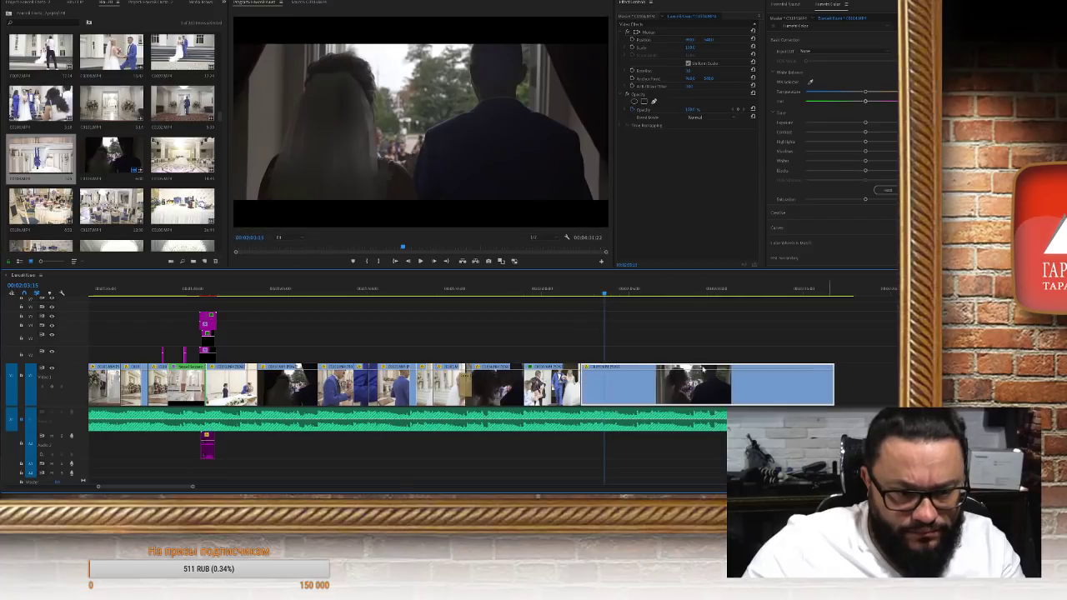
{"action": "left_click", "coordinate": [707, 292]}
{"action": "left_click_drag", "start_coordinate": [707, 294], "coordinate": [784, 294]}
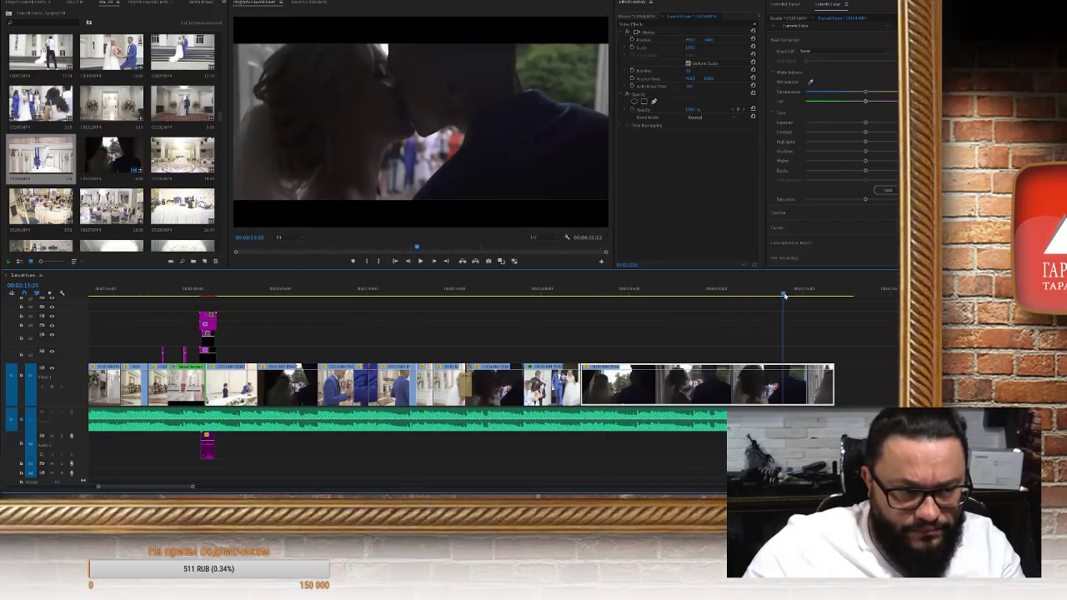
{"action": "key", "text": "Delete"}
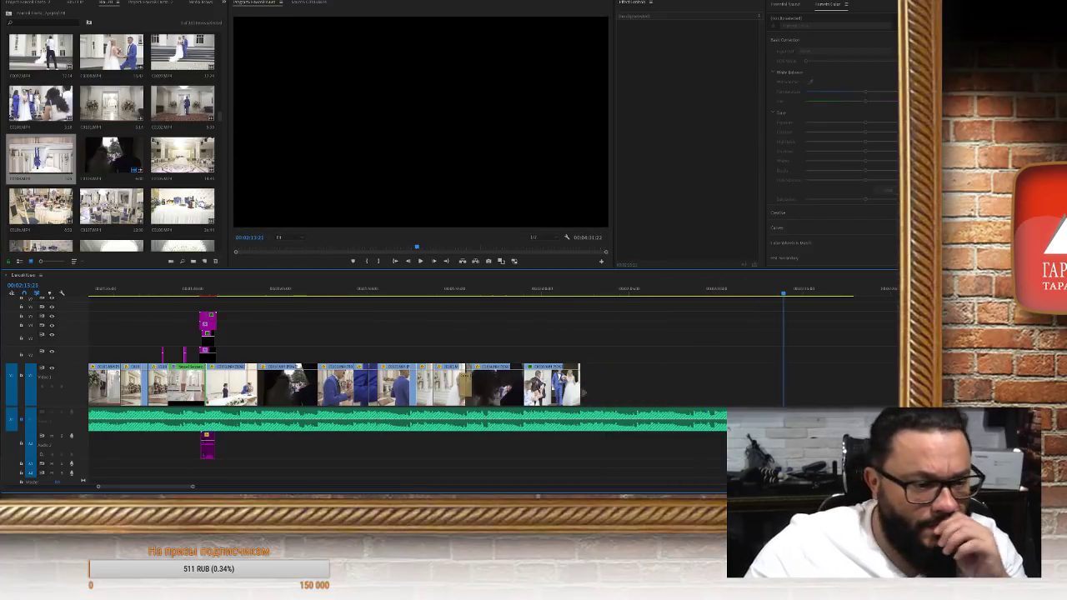
{"action": "right_click", "coordinate": [495, 392]}
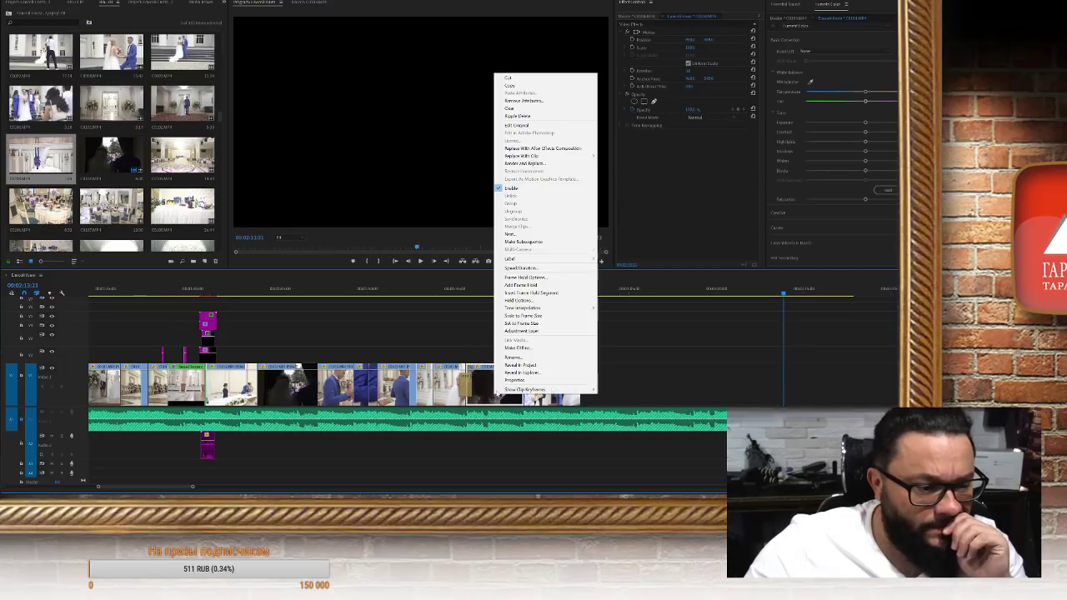
{"action": "left_click", "coordinate": [579, 372]}
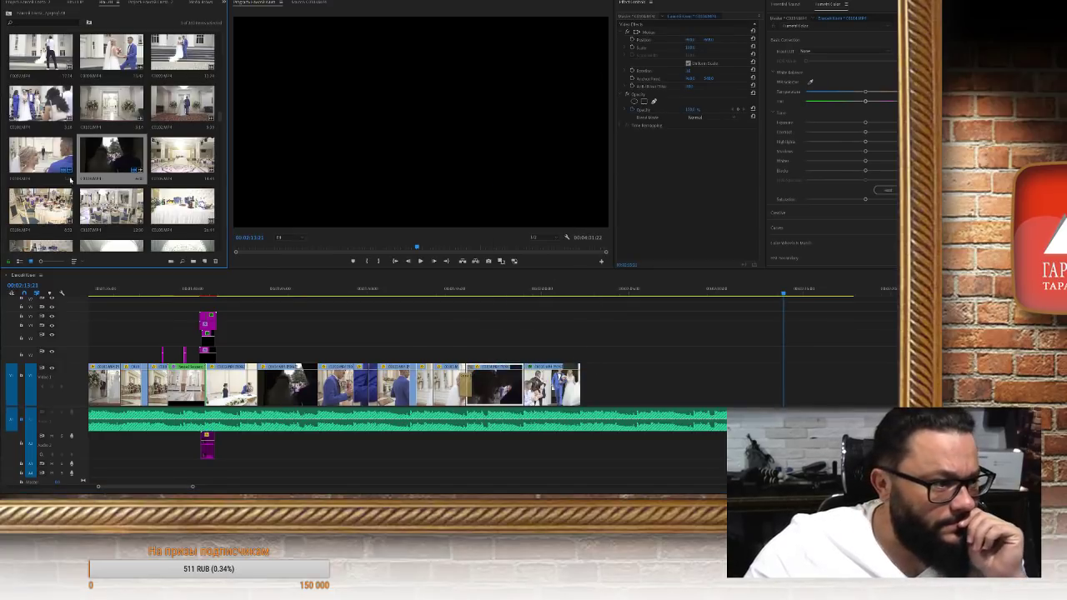
Mark In and Out on a crowd shot and add it to the end of the sequence
{"action": "left_click_drag", "start_coordinate": [388, 248], "coordinate": [417, 244]}
{"action": "key", "text": "i"}
{"action": "key", "text": "space"}
{"action": "key", "text": "o"}
{"action": "scroll", "coordinate": [663, 363], "scroll_direction": "down", "scroll_amount": 2}
{"action": "scroll", "coordinate": [664, 363], "scroll_direction": "down", "scroll_amount": 1}
{"action": "left_click_drag", "start_coordinate": [410, 239], "coordinate": [518, 307]}
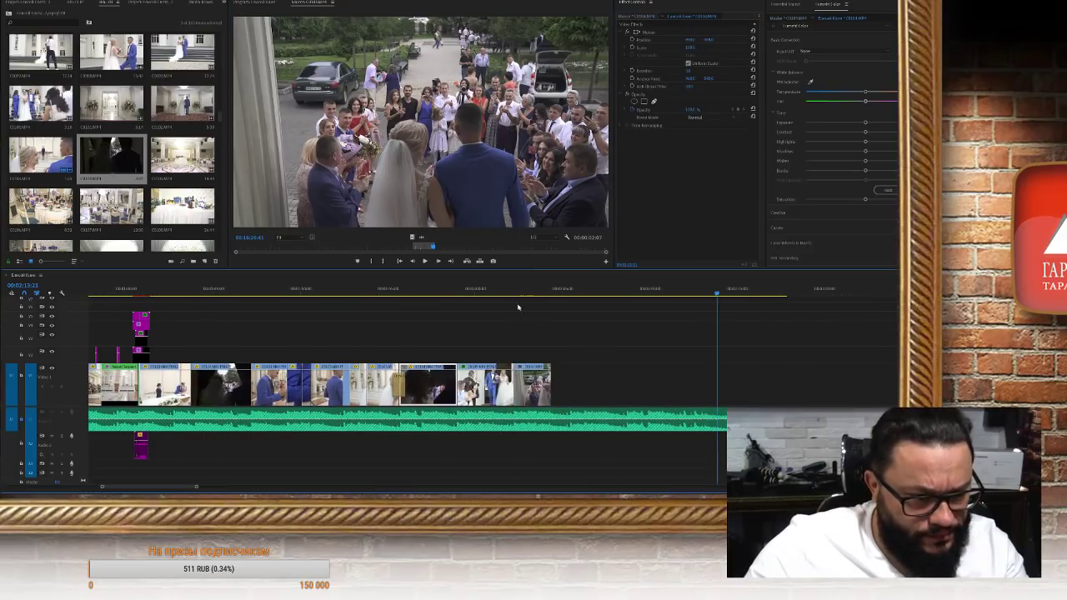
Slow the crowd clip to 50% and adjust its position, rotation and scale
{"action": "left_click", "coordinate": [540, 288]}
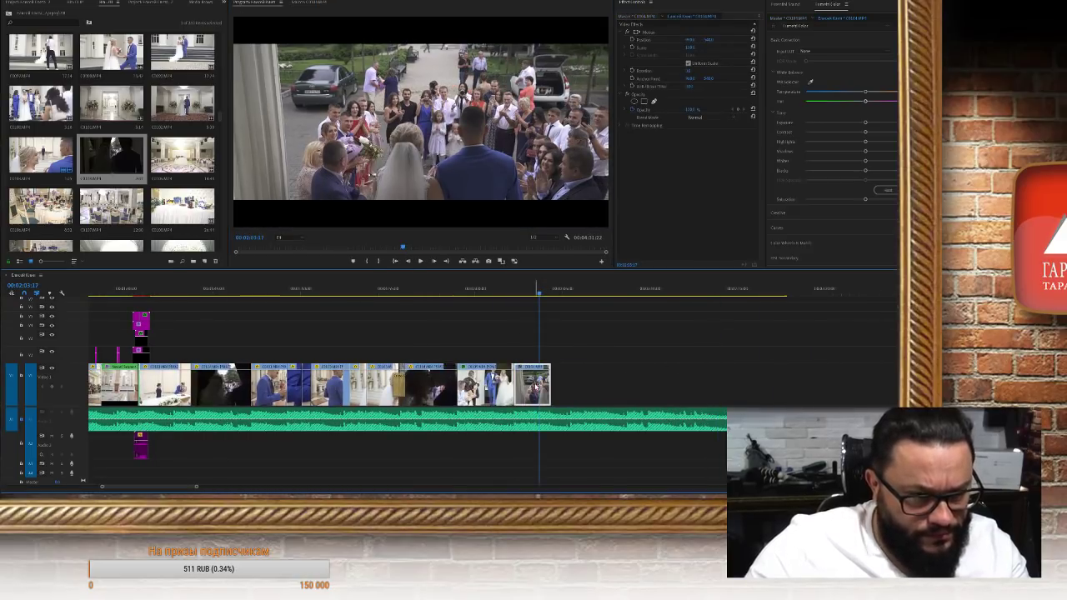
{"action": "key", "text": "ctrl+r"}
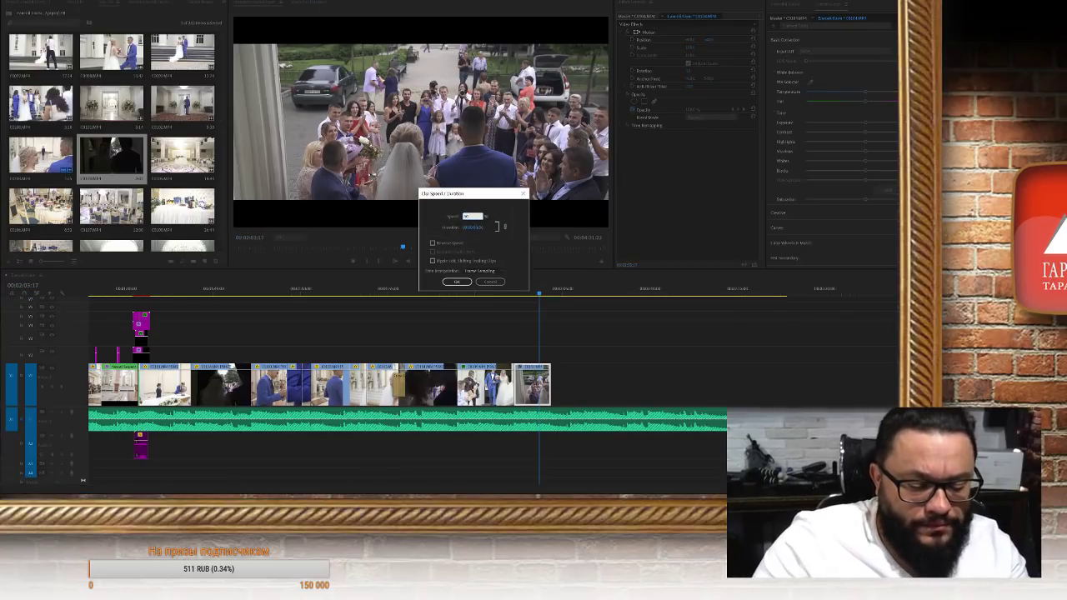
{"action": "type", "text": "50"}
{"action": "key", "text": "Return"}
{"action": "left_click_drag", "start_coordinate": [710, 39], "coordinate": [695, 70]}
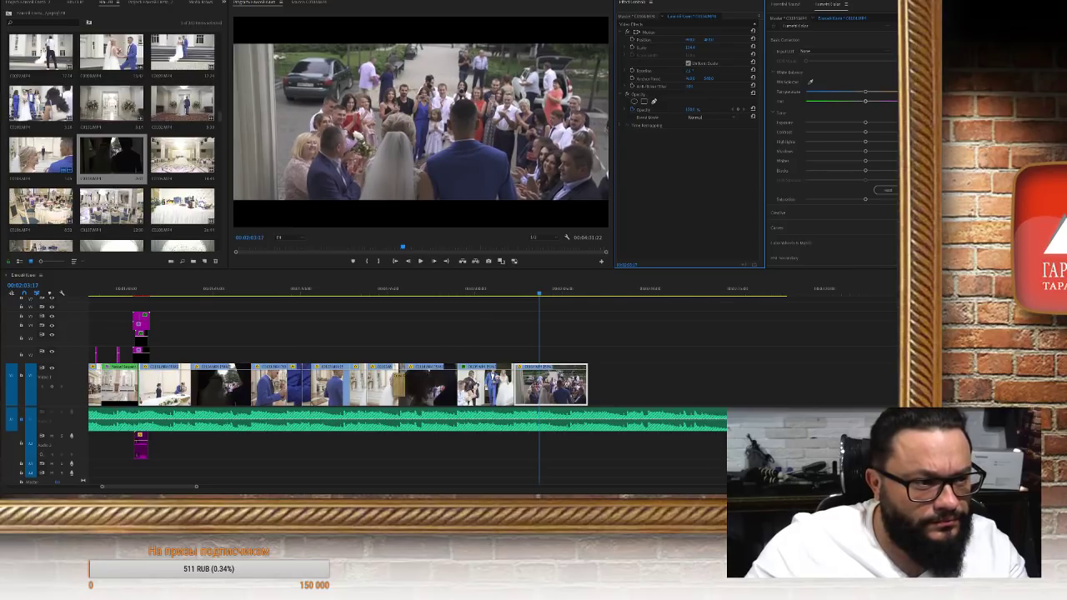
{"action": "left_click_drag", "start_coordinate": [695, 70], "coordinate": [679, 40]}
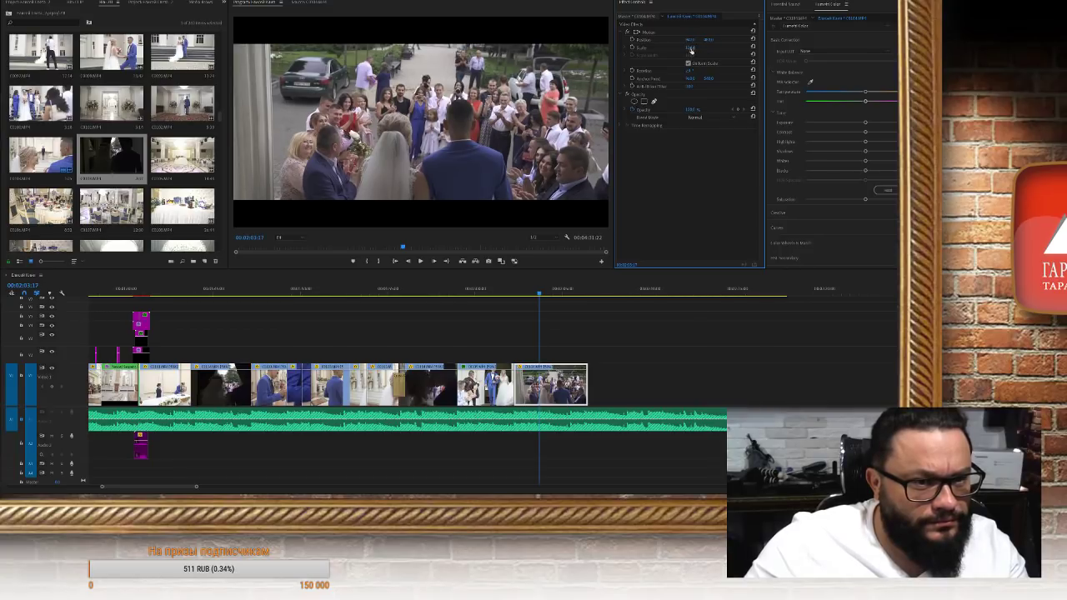
{"action": "left_click_drag", "start_coordinate": [691, 47], "coordinate": [678, 39]}
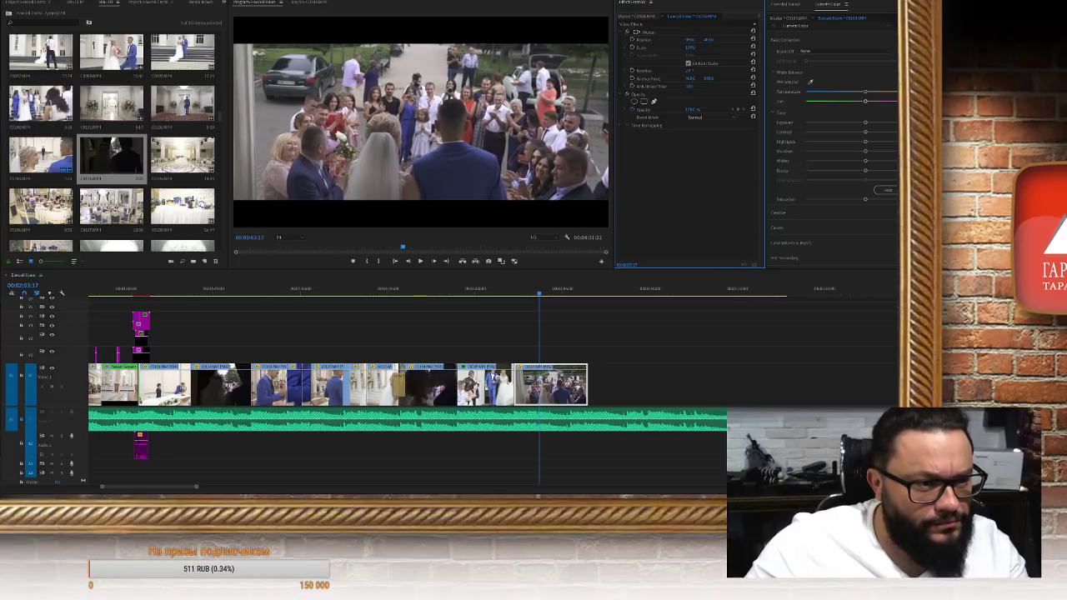
Trim the crowd clip's end back to where playback stopped after the exit
{"action": "left_click", "coordinate": [487, 292]}
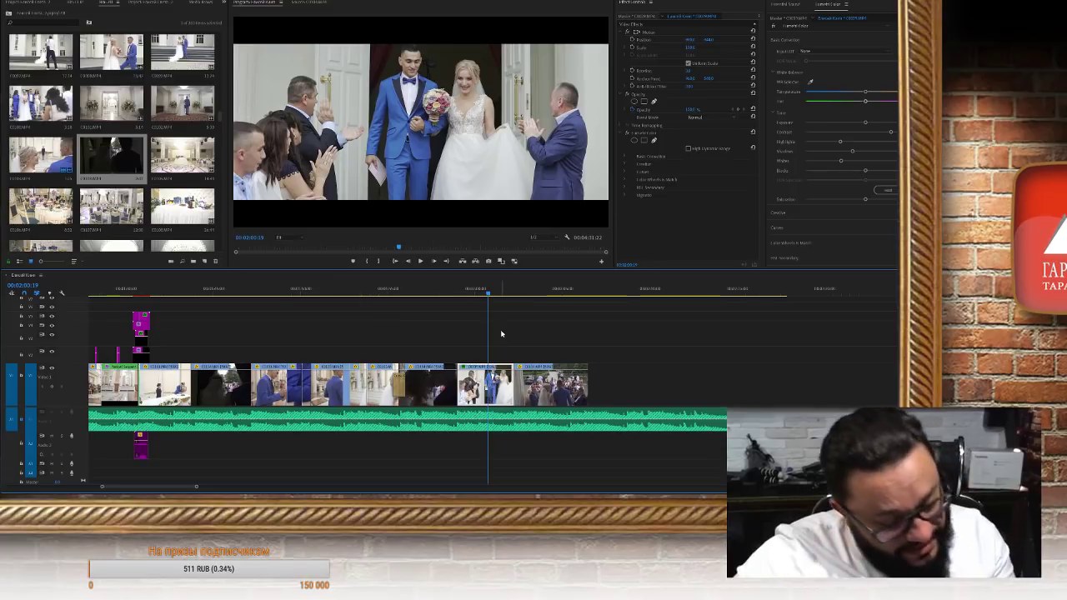
{"action": "key", "text": "space"}
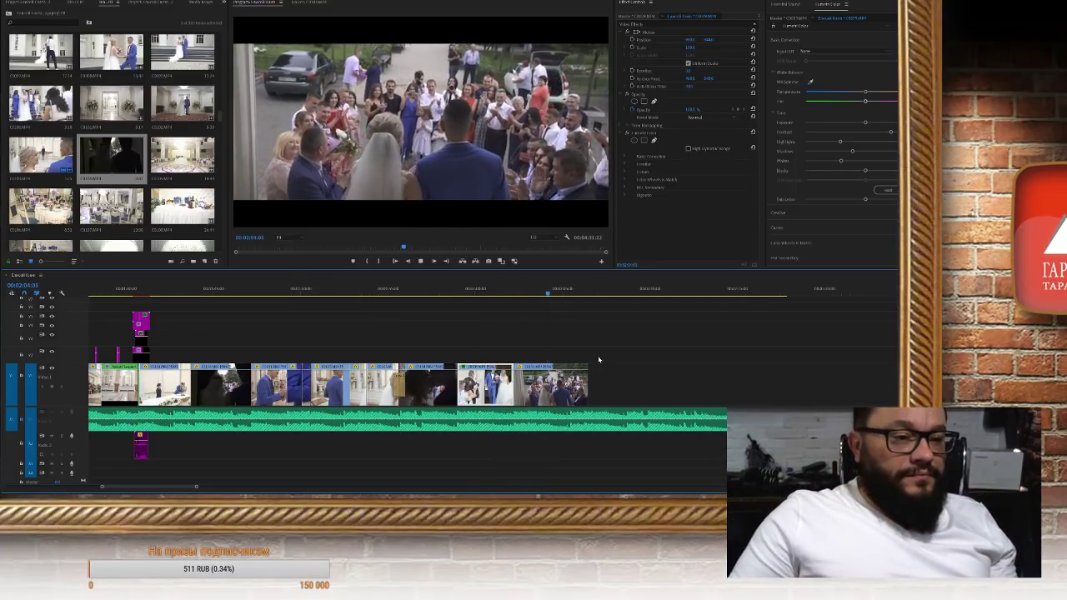
{"action": "key", "text": "space"}
{"action": "key", "text": "space"}
{"action": "left_click_drag", "start_coordinate": [590, 386], "coordinate": [571, 386]}
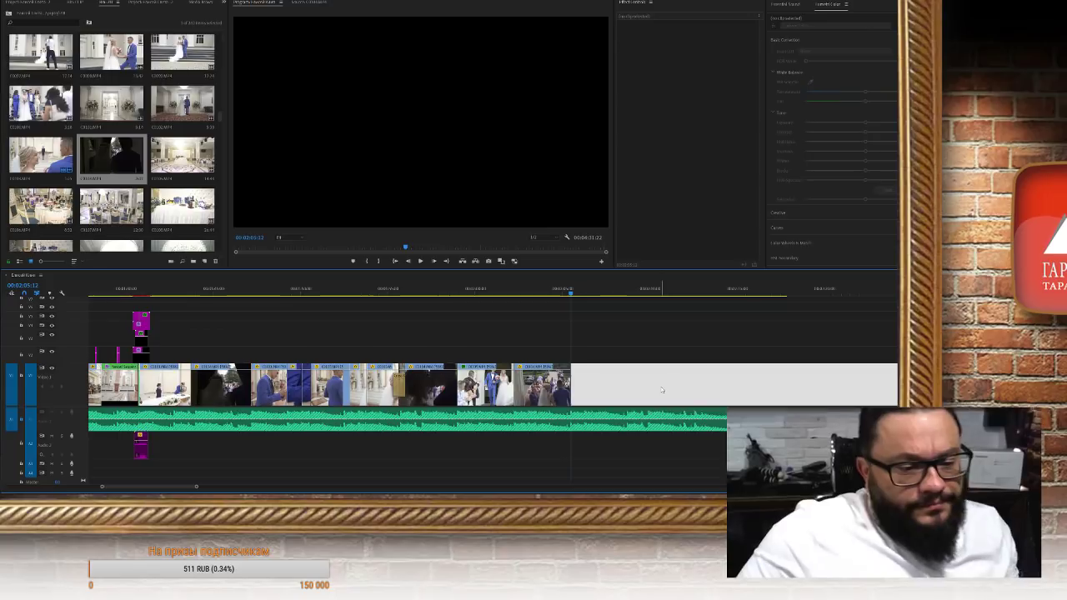
{"action": "scroll", "coordinate": [176, 212], "scroll_direction": "down", "scroll_amount": 3}
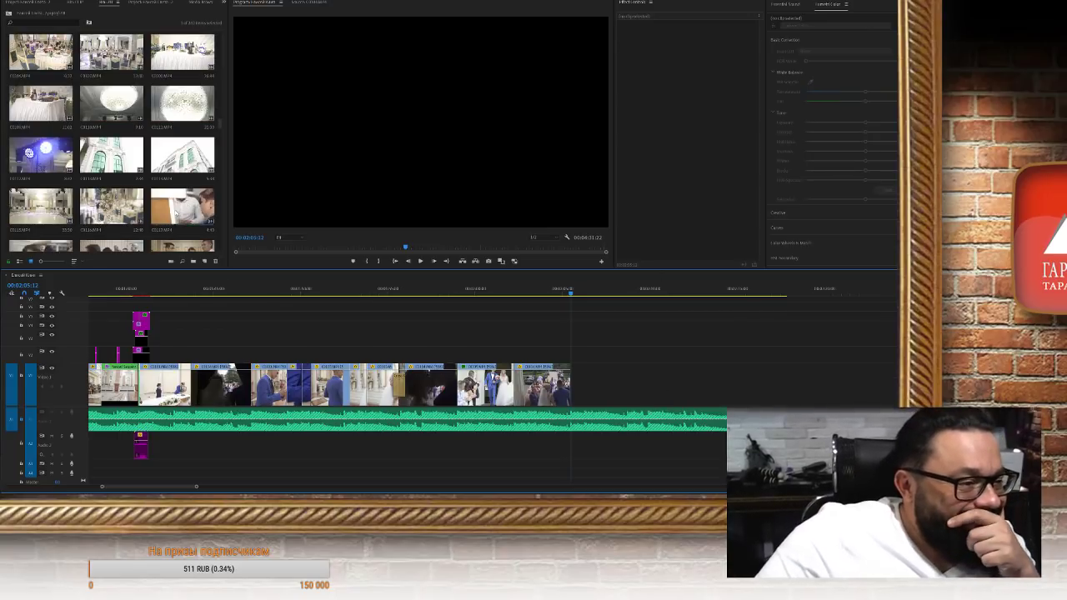
{"action": "scroll", "coordinate": [171, 214], "scroll_direction": "down", "scroll_amount": 3}
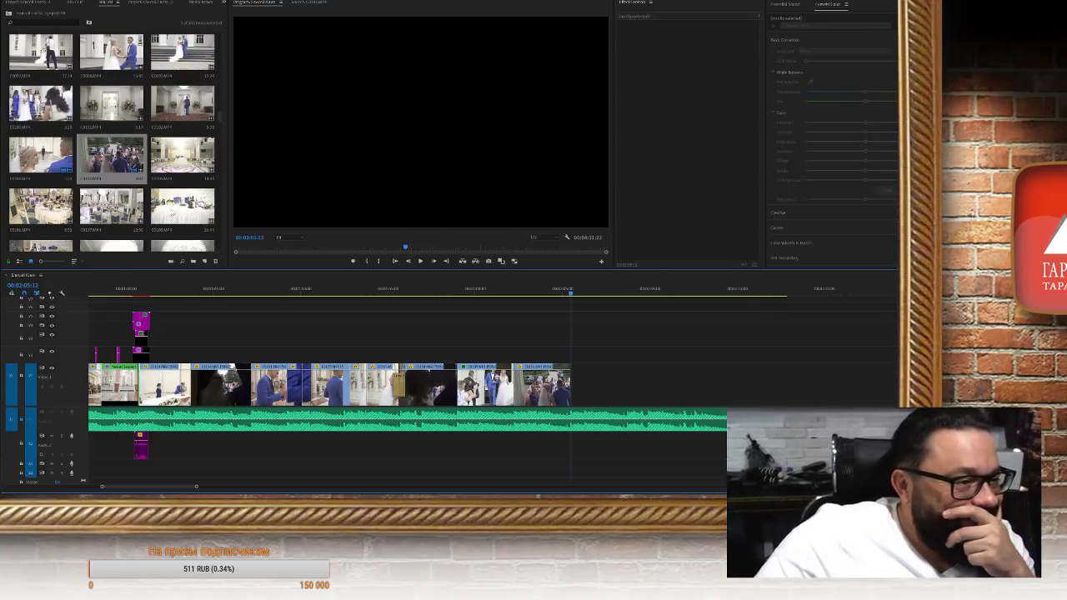
Save the project with Ctrl+S and browse another bin of wedding footage
{"action": "key", "text": "ctrl+s"}
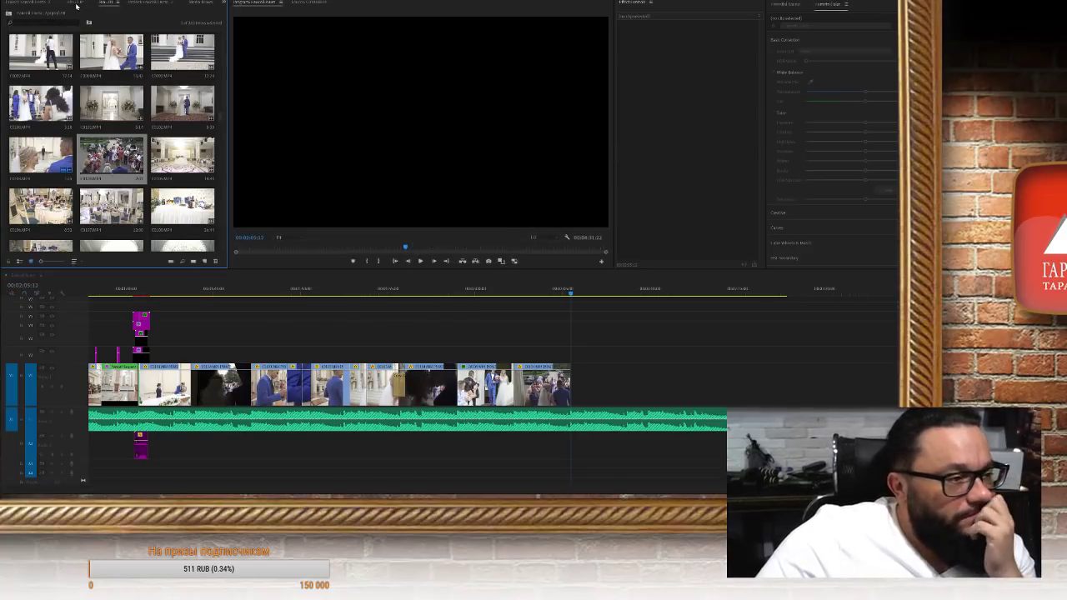
{"action": "left_click", "coordinate": [75, 4]}
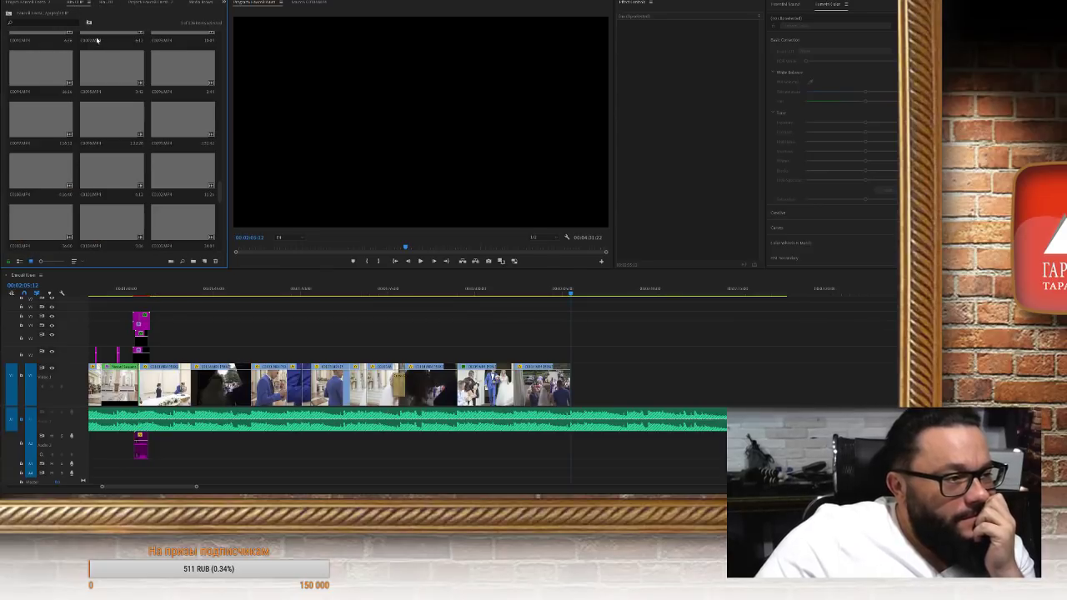
{"action": "scroll", "coordinate": [167, 188], "scroll_direction": "up", "scroll_amount": 3}
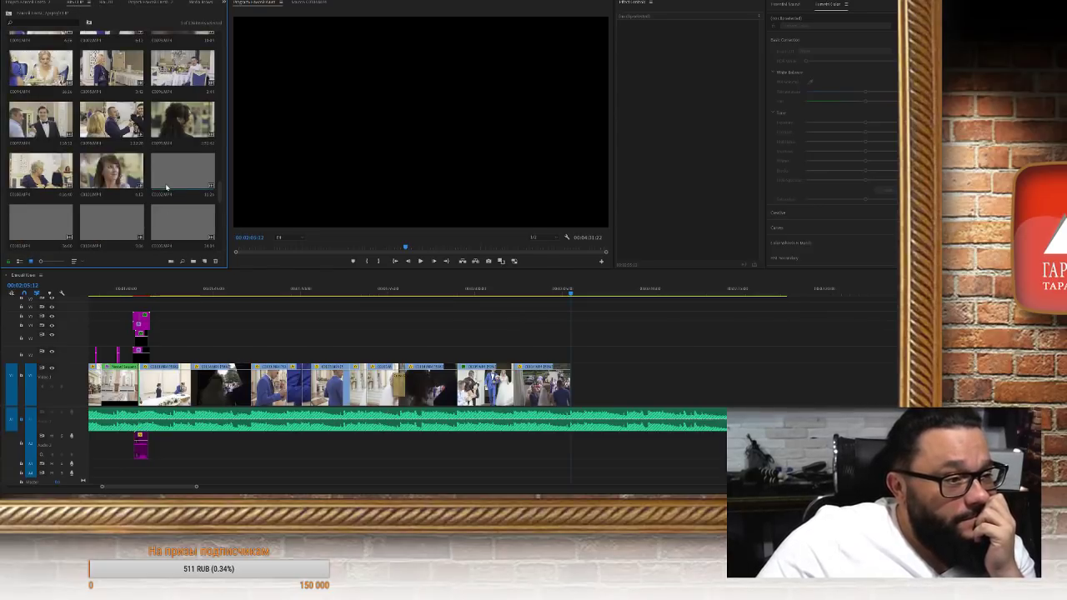
{"action": "scroll", "coordinate": [167, 188], "scroll_direction": "up", "scroll_amount": 3}
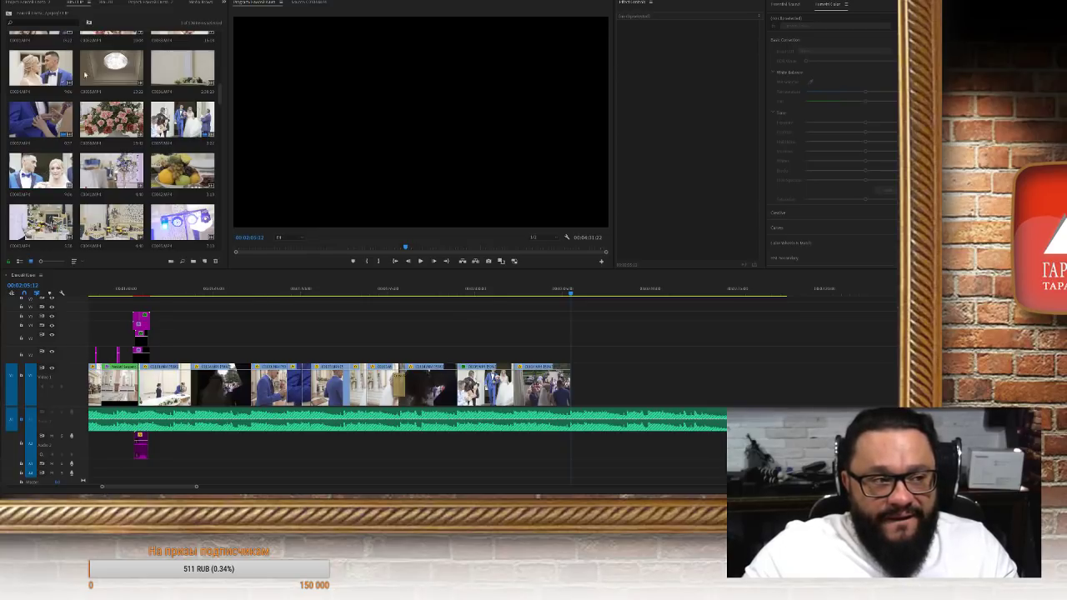
Switch to the next wedding bin and preview the crowd exit clip in the Source Monitor
{"action": "left_click", "coordinate": [106, 3]}
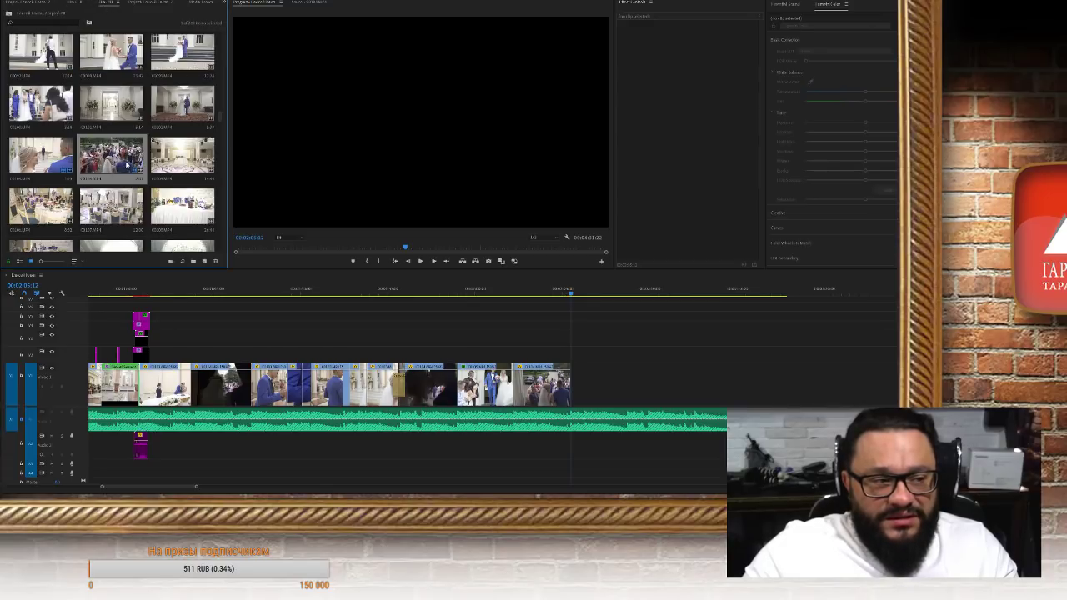
{"action": "double_click", "coordinate": [130, 164]}
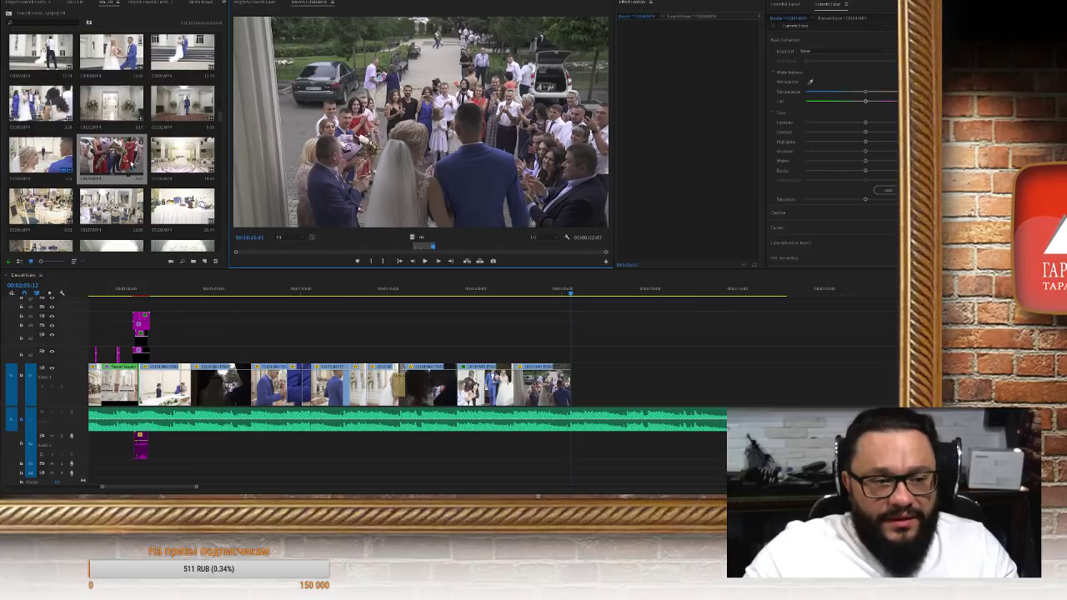
{"action": "left_click_drag", "start_coordinate": [440, 250], "coordinate": [555, 247]}
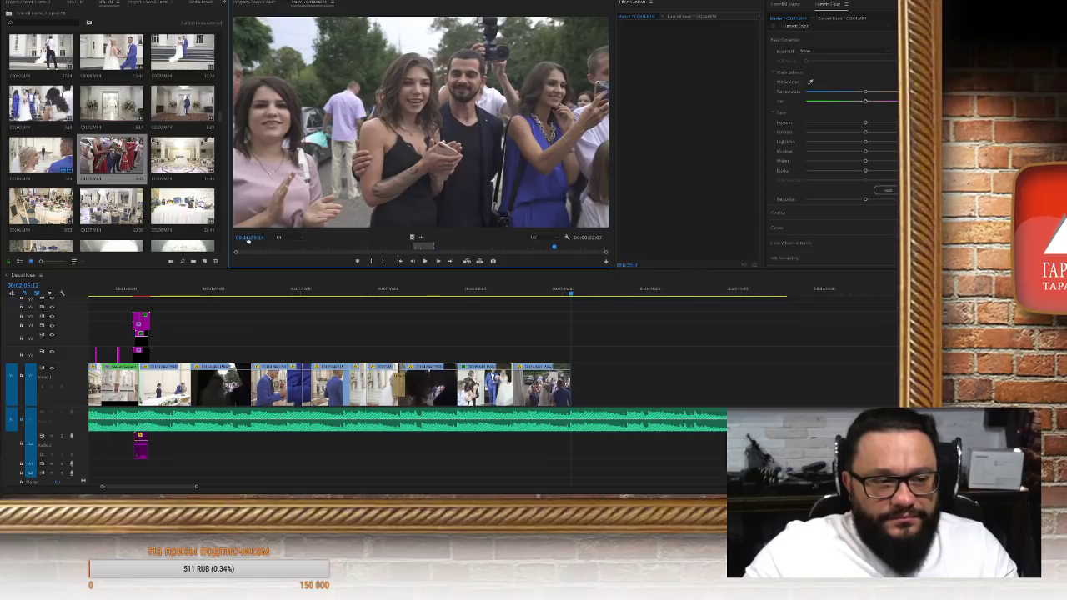
{"action": "key", "text": "space"}
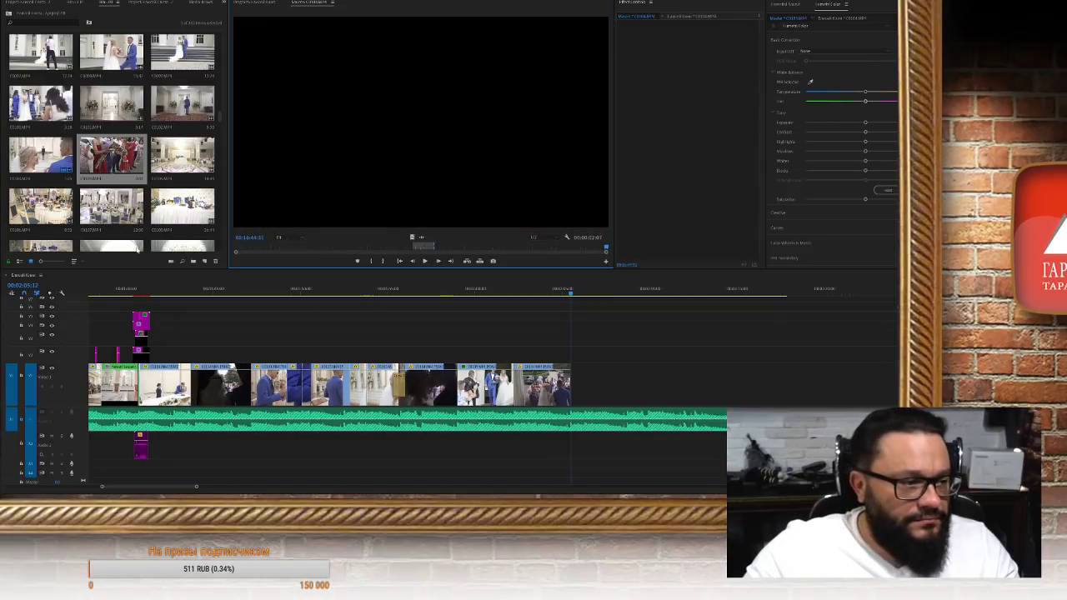
Browse through the bin's contents to locate the groom preparation clips
{"action": "scroll", "coordinate": [190, 224], "scroll_direction": "down", "scroll_amount": 3}
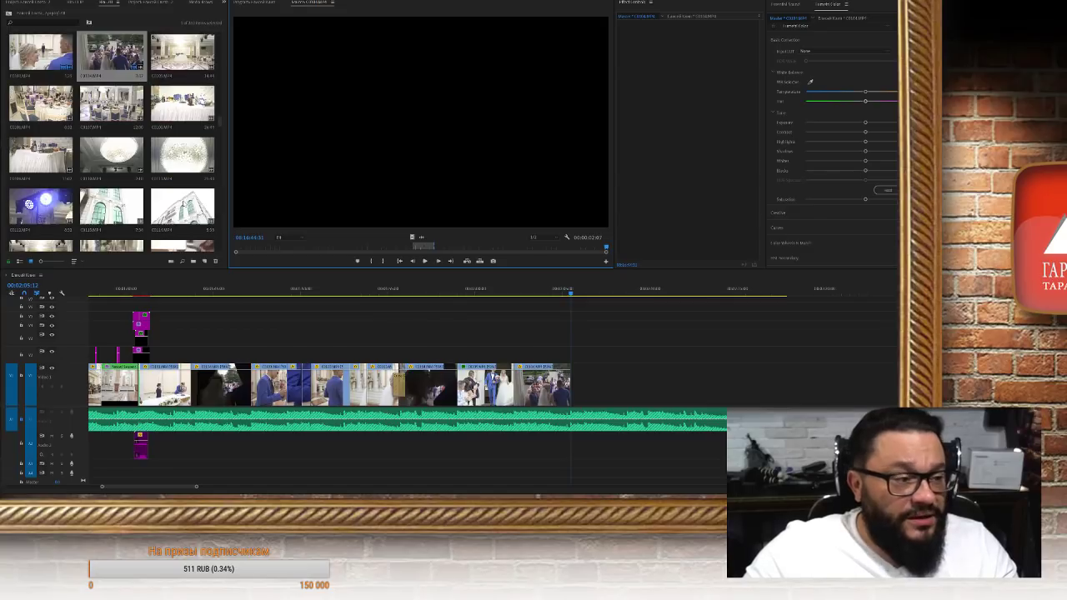
{"action": "scroll", "coordinate": [190, 224], "scroll_direction": "down", "scroll_amount": 3}
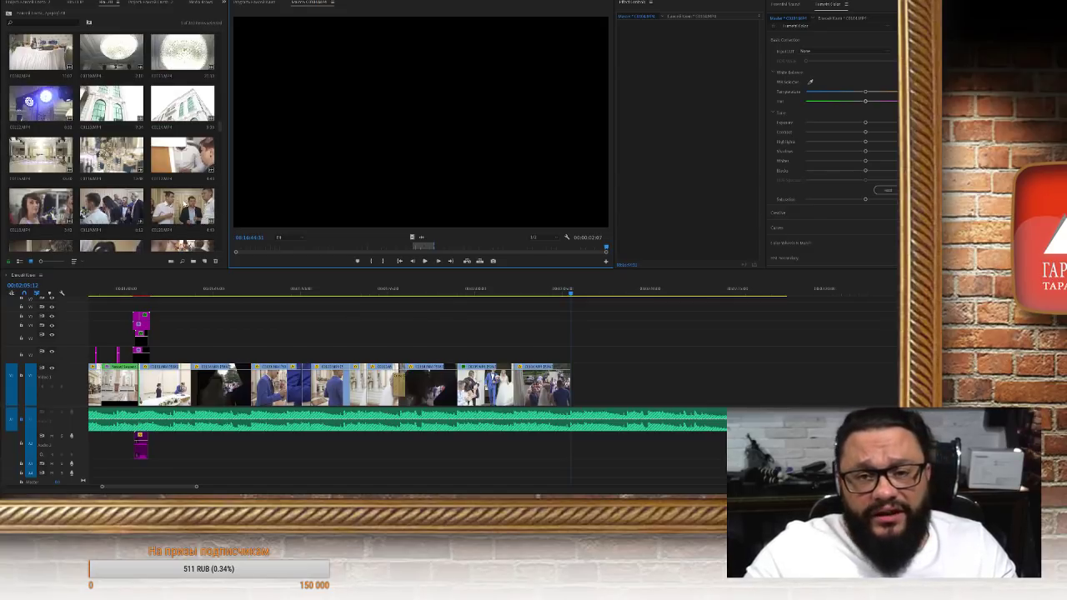
{"action": "scroll", "coordinate": [159, 211], "scroll_direction": "down", "scroll_amount": 5}
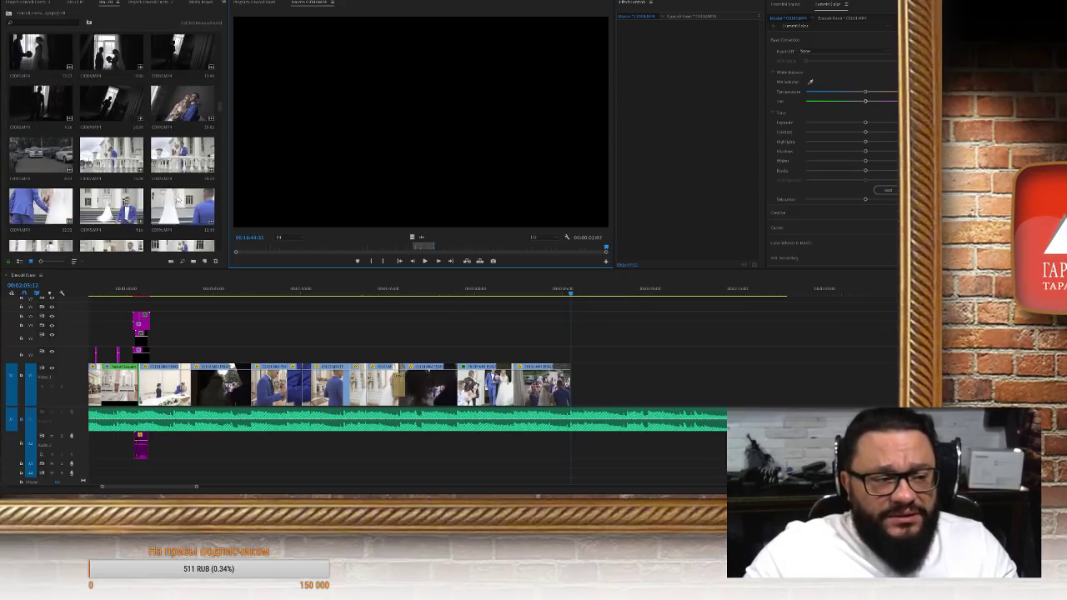
{"action": "scroll", "coordinate": [159, 211], "scroll_direction": "down", "scroll_amount": 1}
{"action": "scroll", "coordinate": [178, 197], "scroll_direction": "up", "scroll_amount": 2}
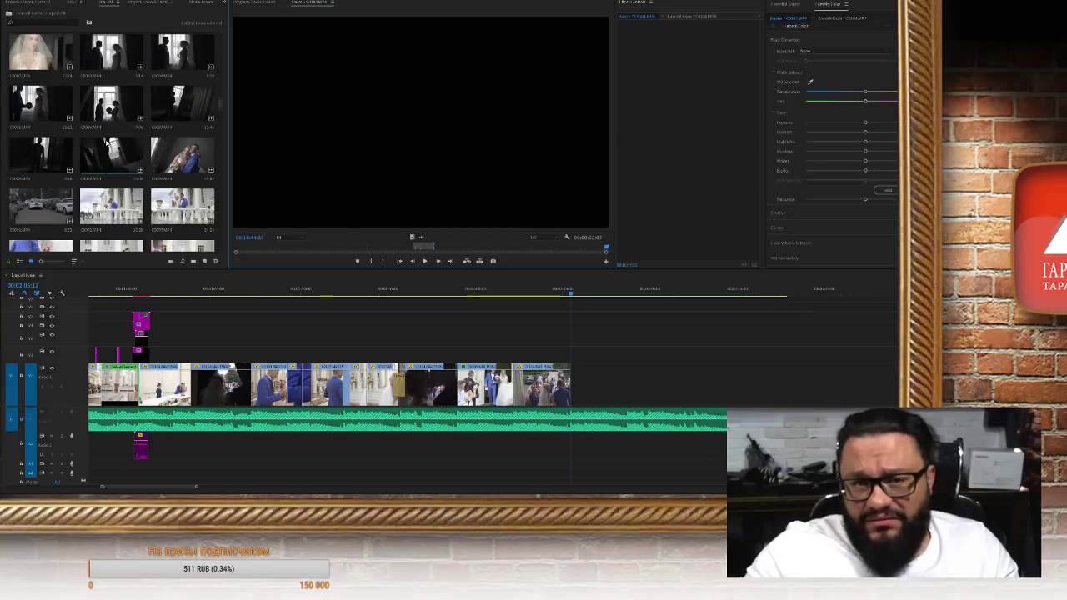
{"action": "scroll", "coordinate": [171, 216], "scroll_direction": "up", "scroll_amount": 2}
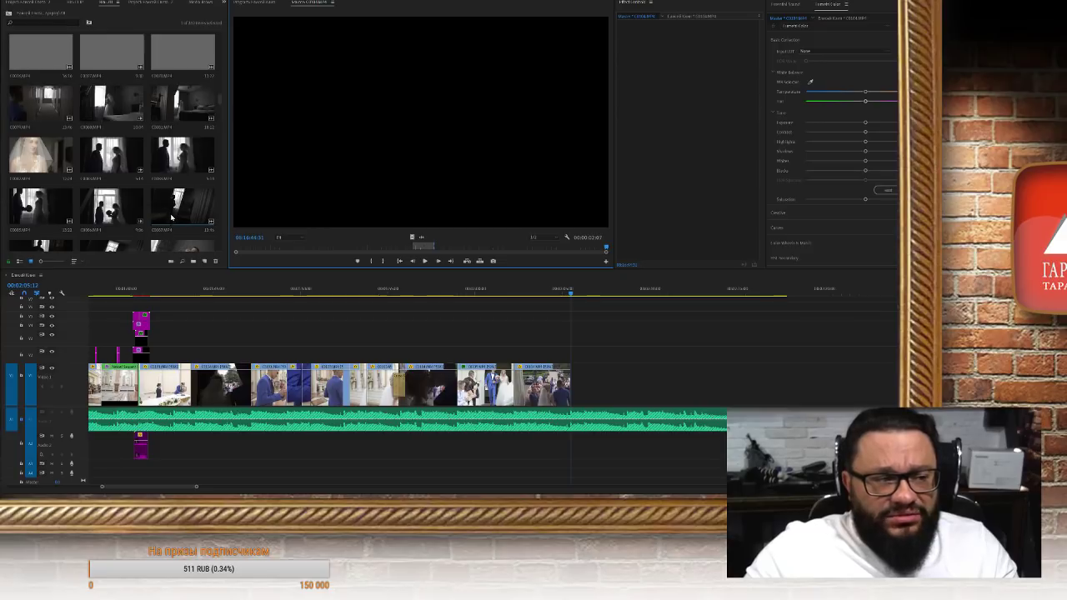
{"action": "scroll", "coordinate": [171, 217], "scroll_direction": "up", "scroll_amount": 4}
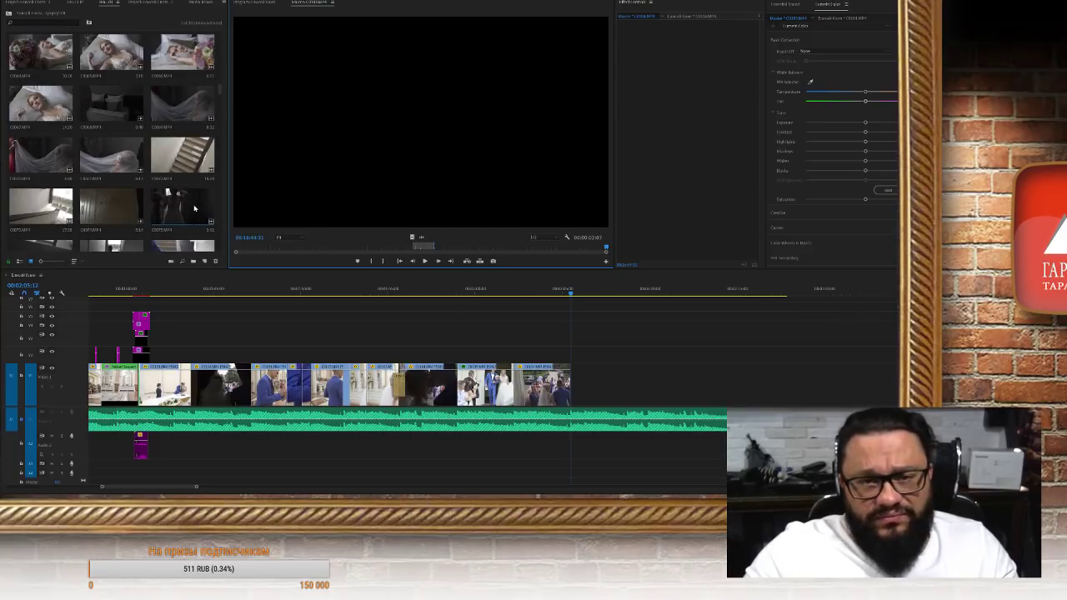
{"action": "scroll", "coordinate": [167, 207], "scroll_direction": "down", "scroll_amount": 1}
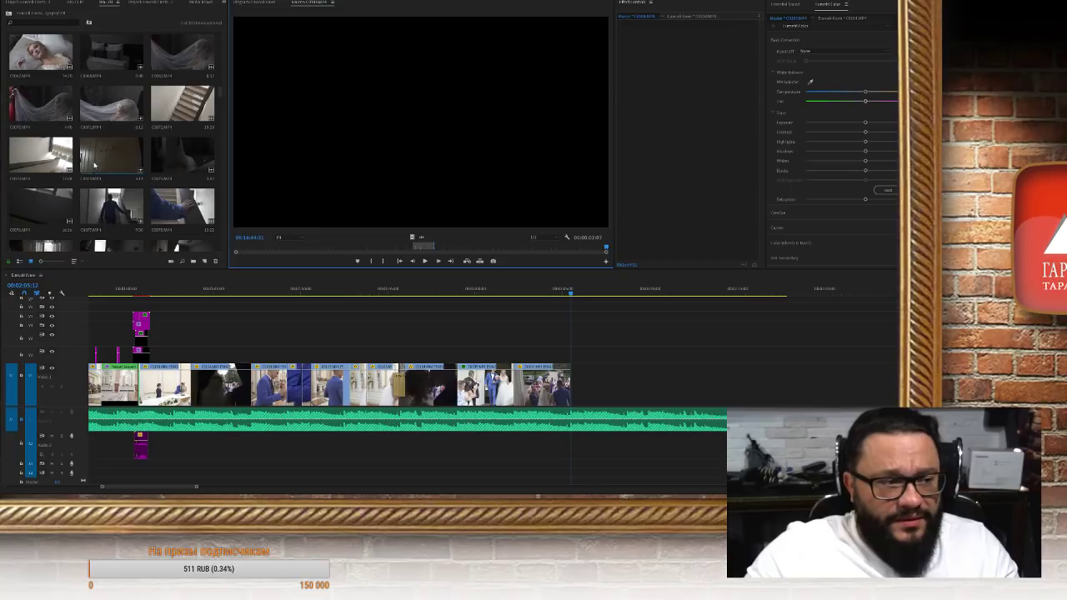
{"action": "scroll", "coordinate": [110, 167], "scroll_direction": "up", "scroll_amount": 2}
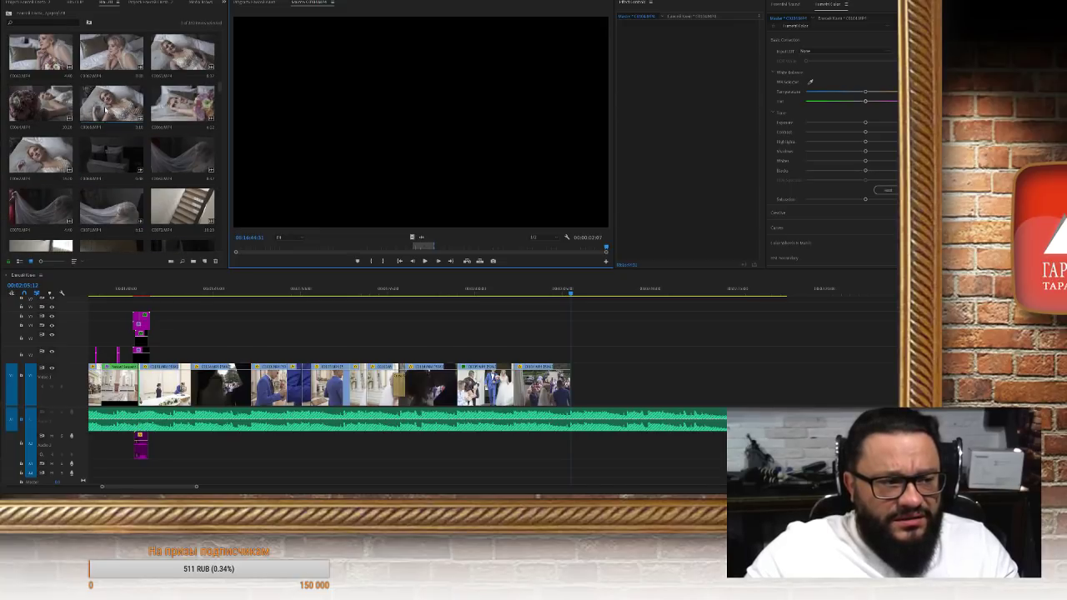
{"action": "scroll", "coordinate": [119, 125], "scroll_direction": "up", "scroll_amount": 2}
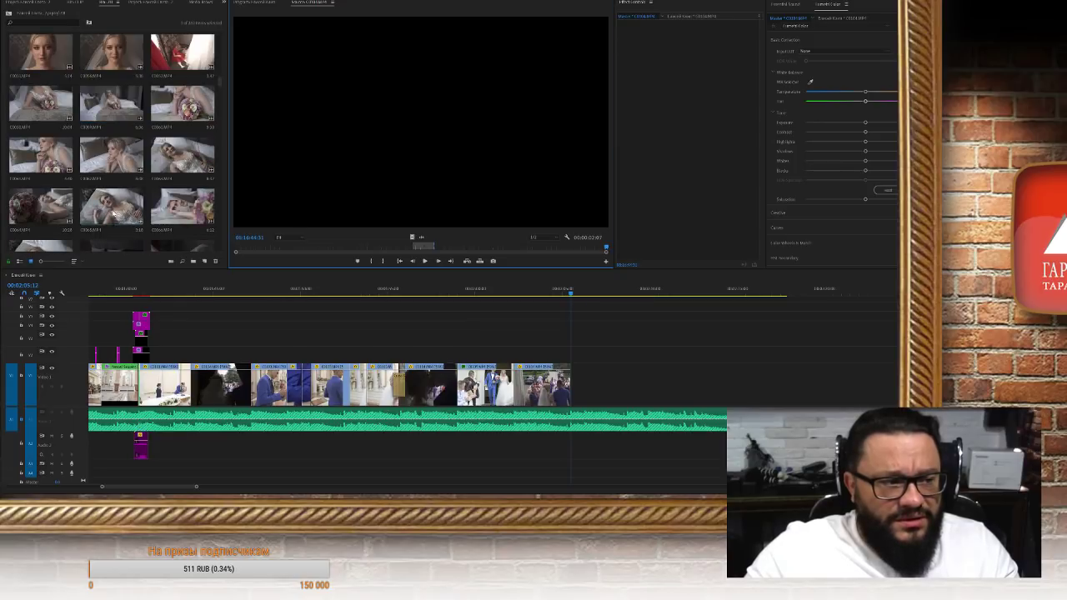
{"action": "scroll", "coordinate": [81, 221], "scroll_direction": "up", "scroll_amount": 1}
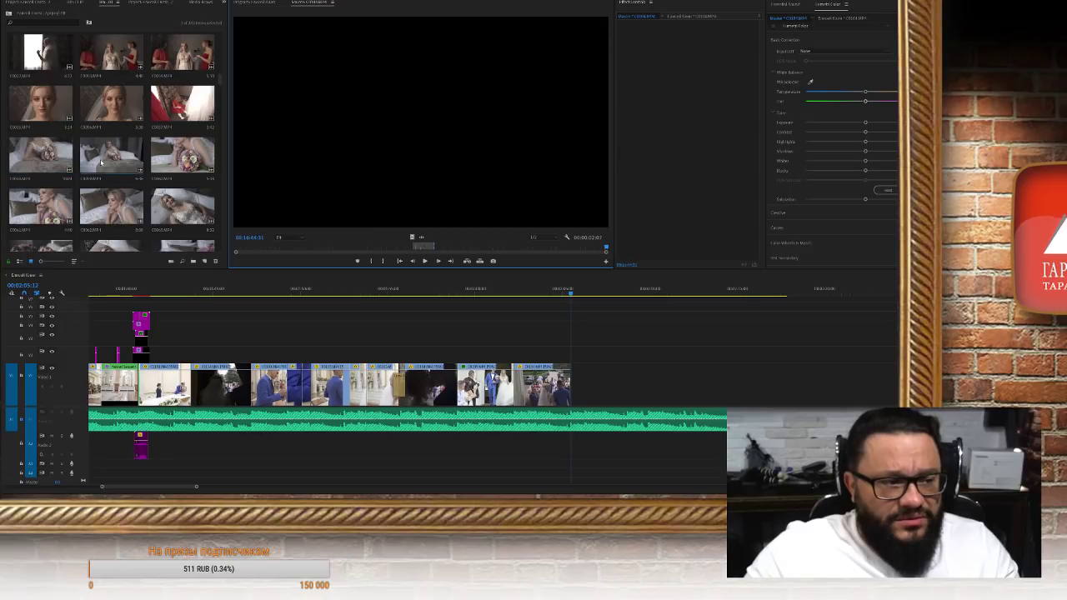
{"action": "scroll", "coordinate": [122, 169], "scroll_direction": "up", "scroll_amount": 2}
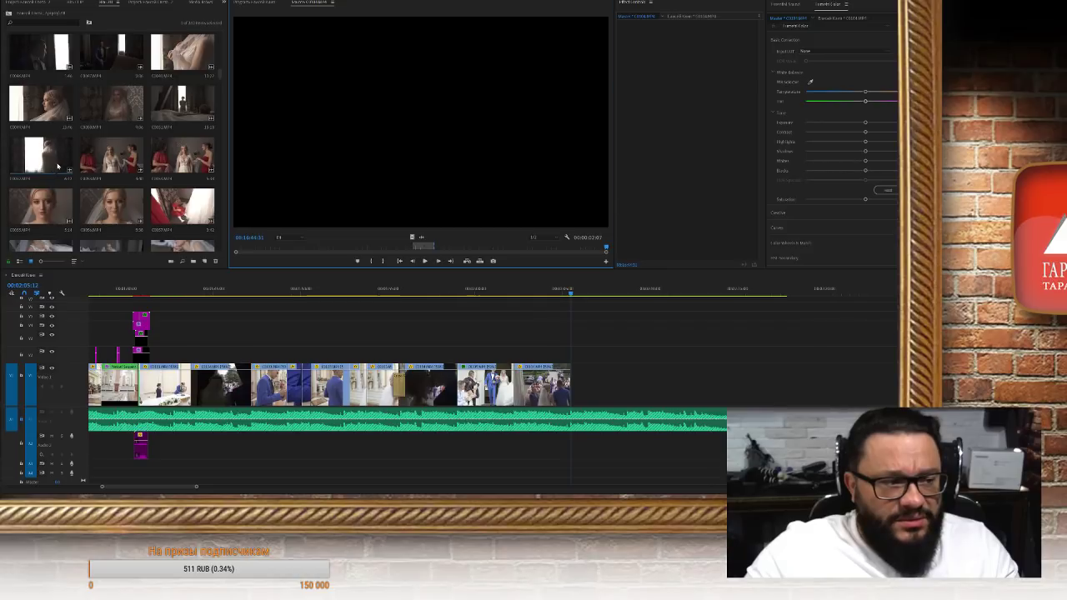
{"action": "scroll", "coordinate": [57, 166], "scroll_direction": "up", "scroll_amount": 2}
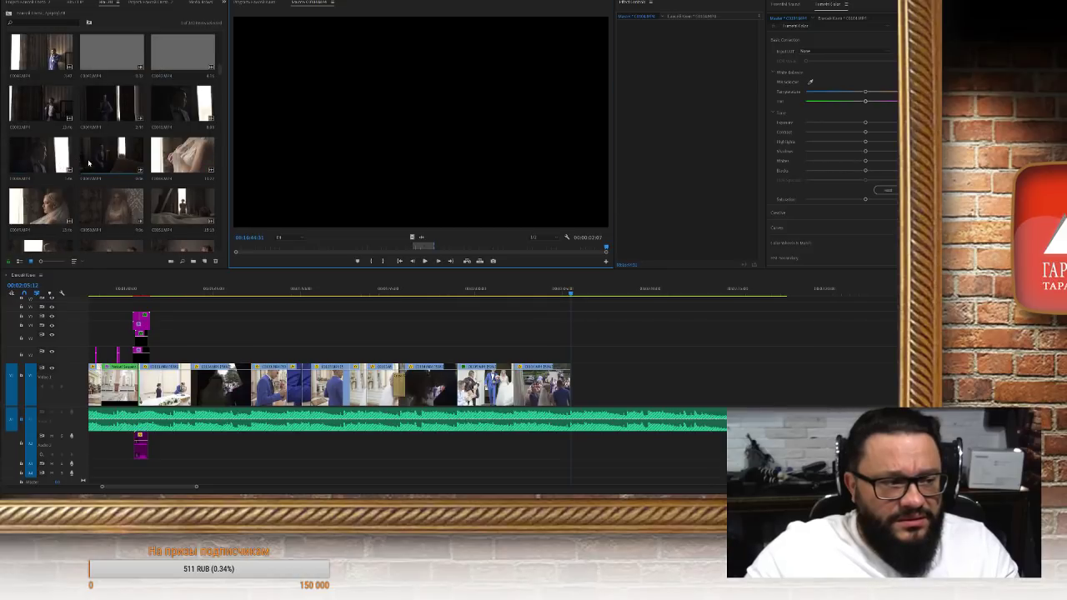
{"action": "scroll", "coordinate": [105, 166], "scroll_direction": "up", "scroll_amount": 1}
Preview several groom-by-the-window and curtain preparation clips in the Source Monitor
{"action": "double_click", "coordinate": [181, 156]}
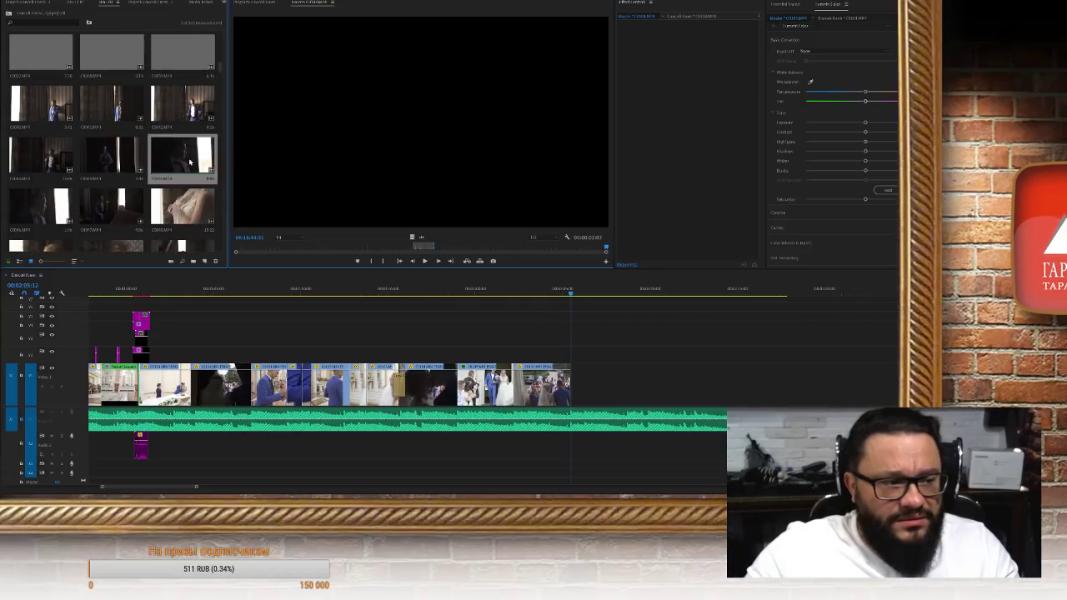
{"action": "left_click_drag", "start_coordinate": [404, 248], "coordinate": [548, 247]}
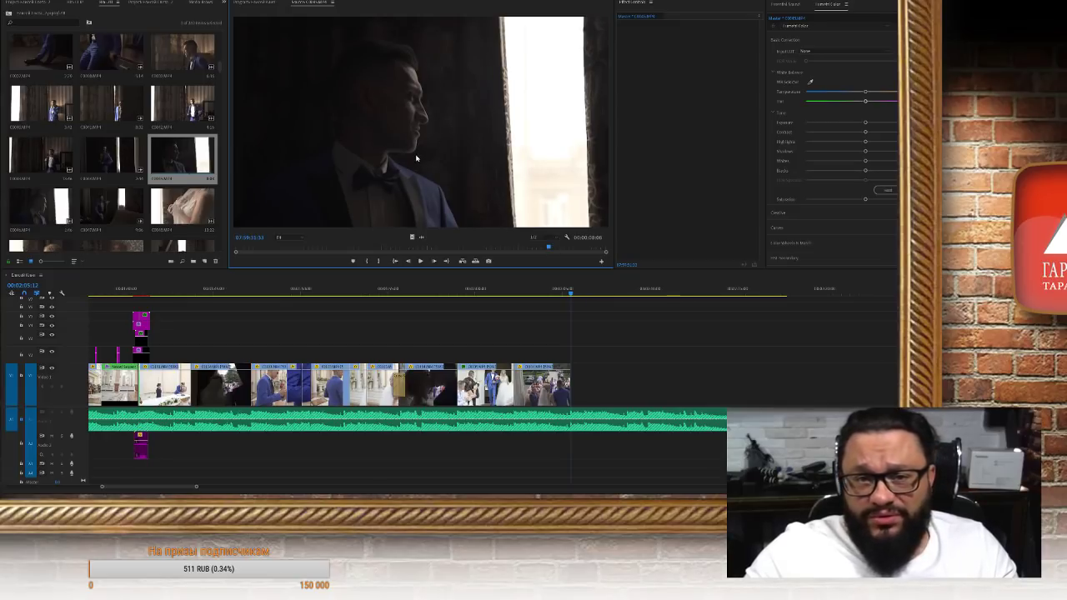
{"action": "scroll", "coordinate": [162, 190], "scroll_direction": "up", "scroll_amount": 1}
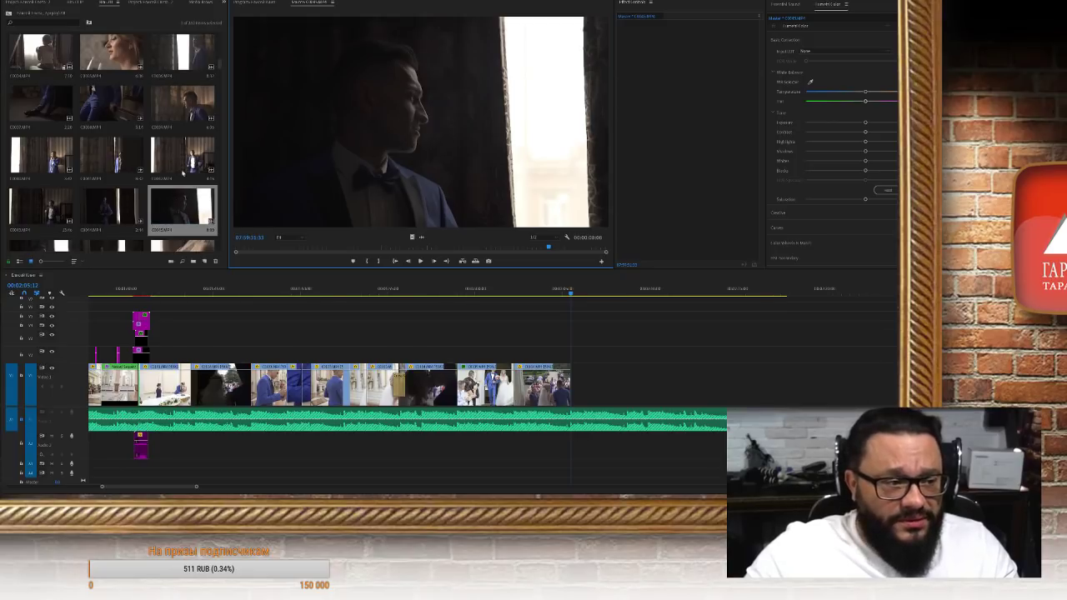
{"action": "left_click", "coordinate": [50, 212]}
{"action": "double_click", "coordinate": [50, 213]}
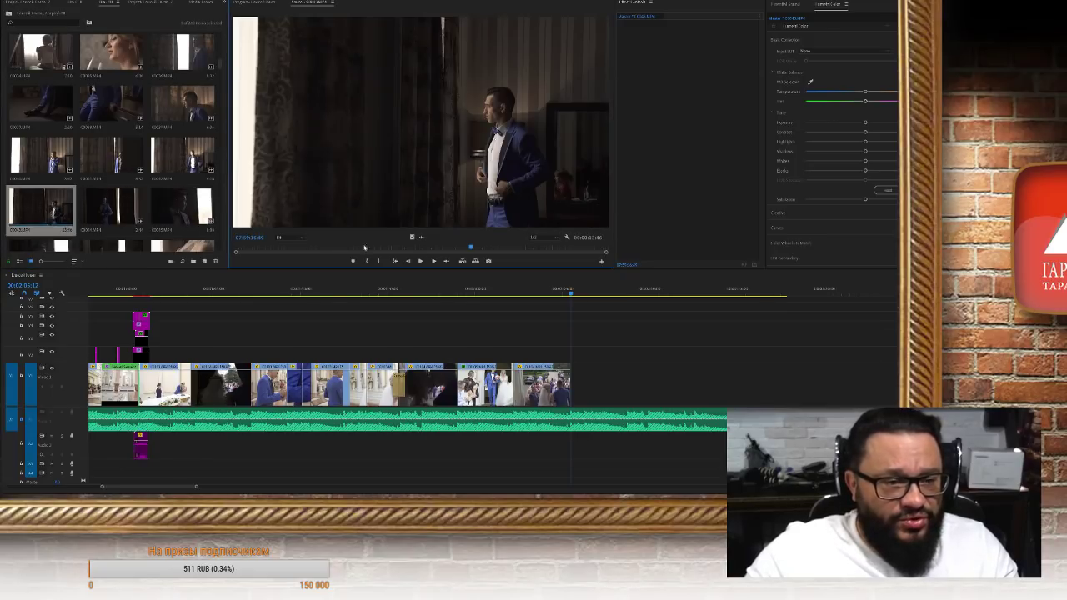
{"action": "left_click_drag", "start_coordinate": [470, 246], "coordinate": [565, 233]}
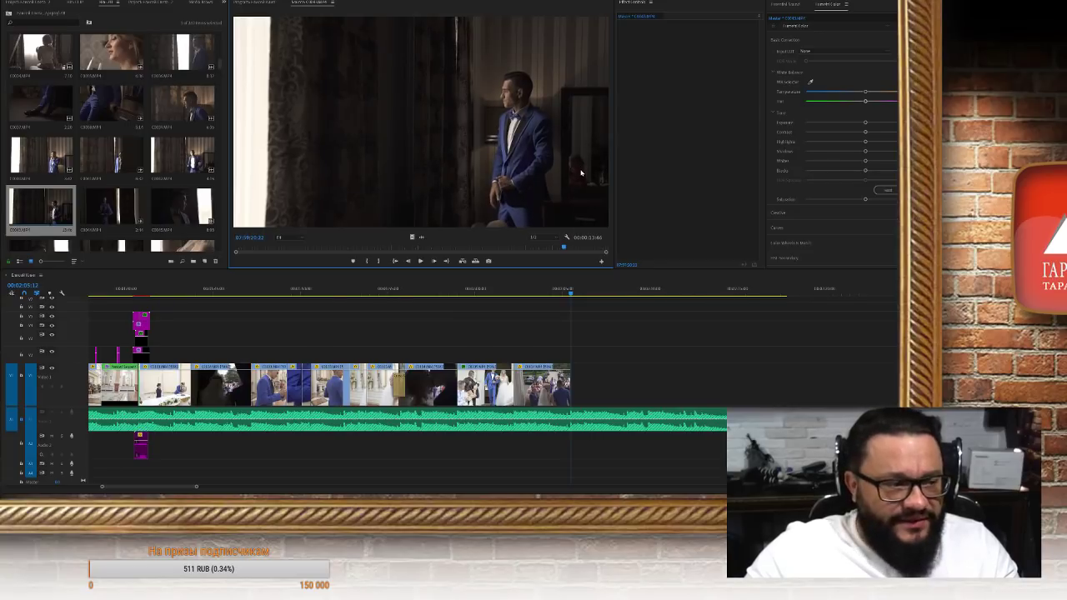
{"action": "double_click", "coordinate": [117, 157]}
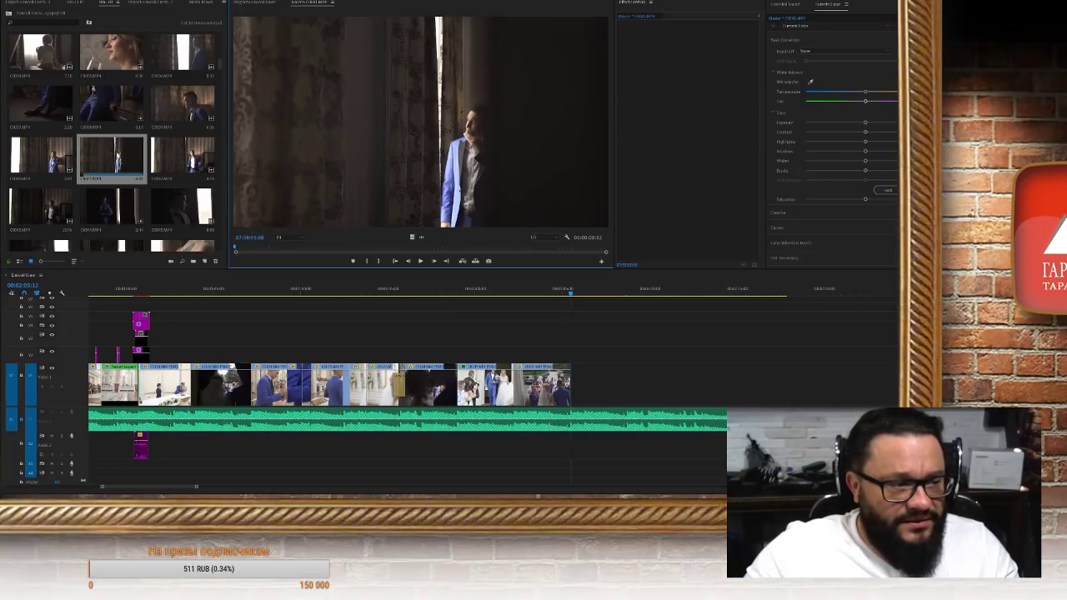
{"action": "left_click_drag", "start_coordinate": [420, 250], "coordinate": [206, 264]}
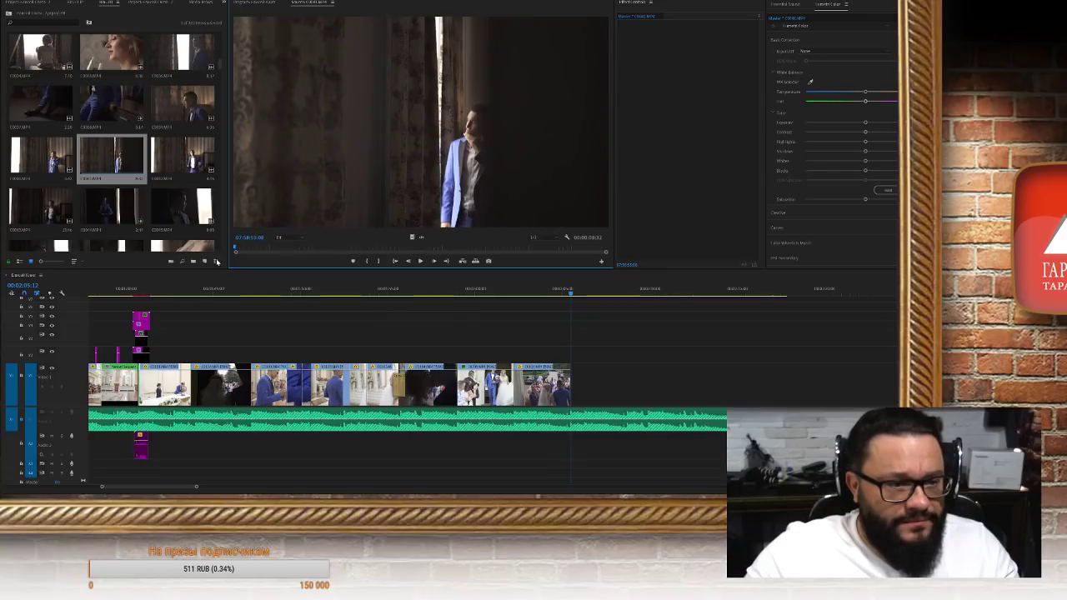
{"action": "double_click", "coordinate": [40, 157]}
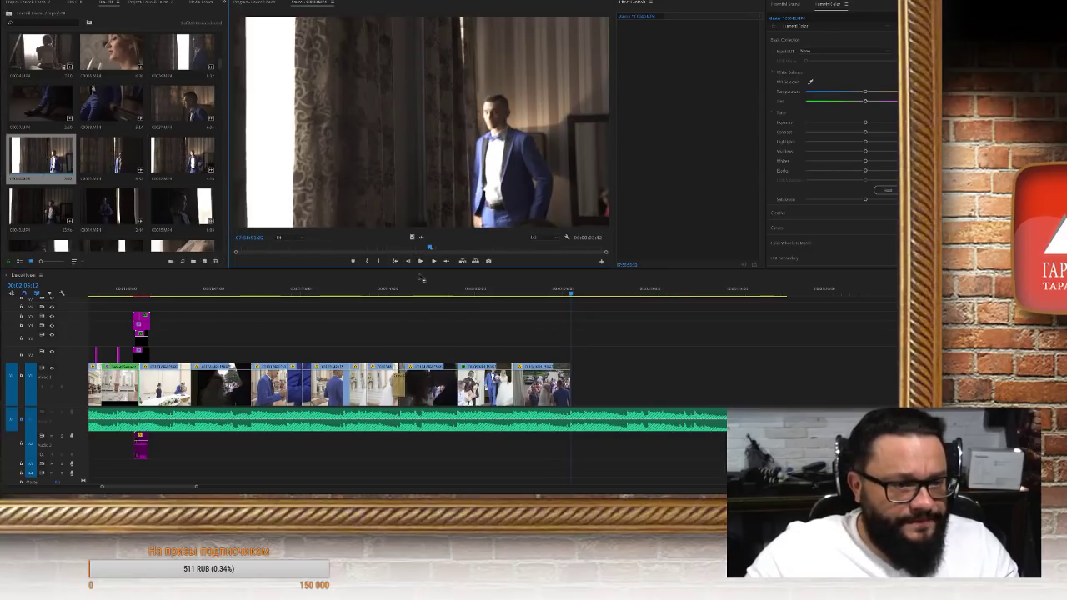
{"action": "left_click_drag", "start_coordinate": [386, 250], "coordinate": [236, 249]}
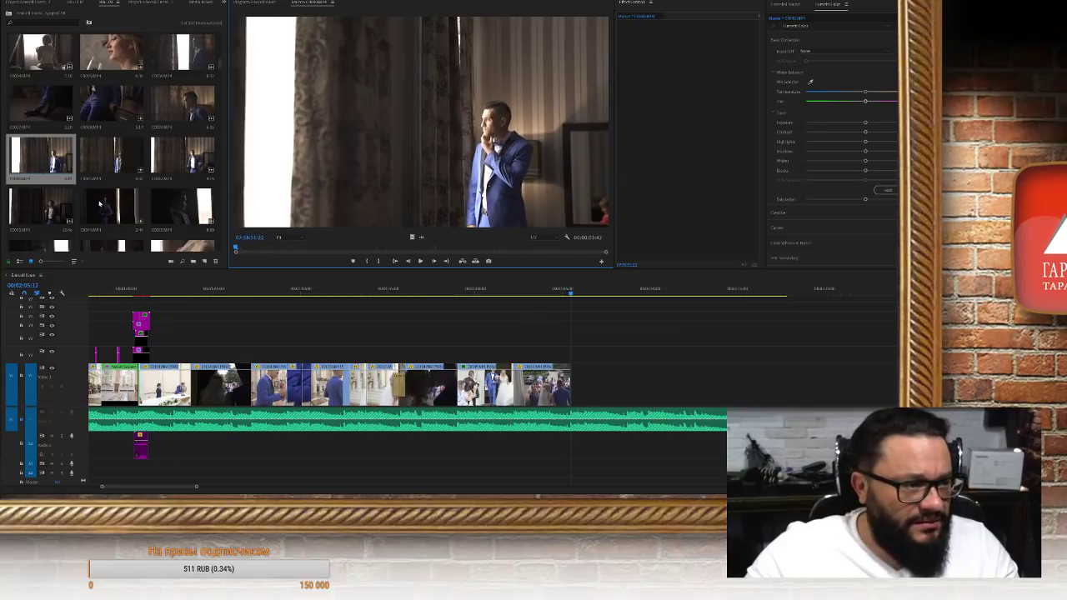
Trim the groom profile clip with an Out point and place it video-only on V2
{"action": "double_click", "coordinate": [178, 109]}
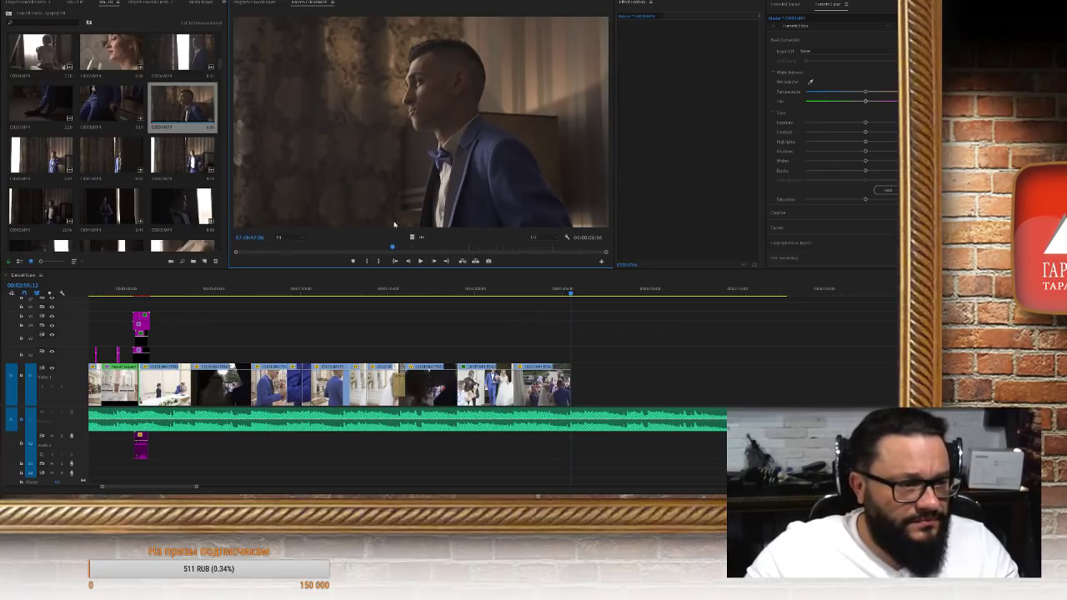
{"action": "key", "text": "j"}
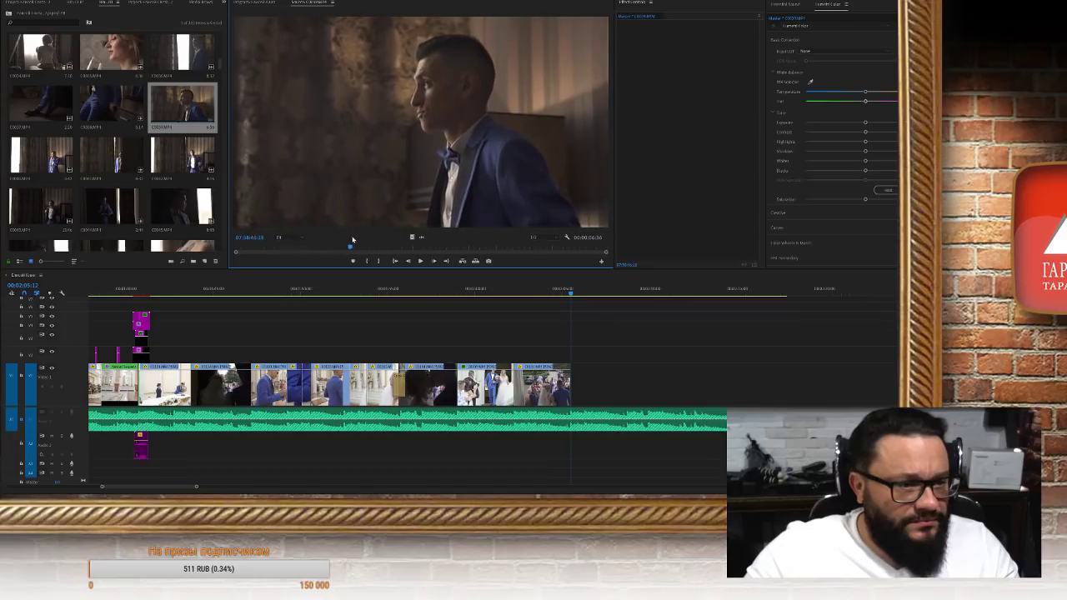
{"action": "left_click_drag", "start_coordinate": [395, 237], "coordinate": [314, 247]}
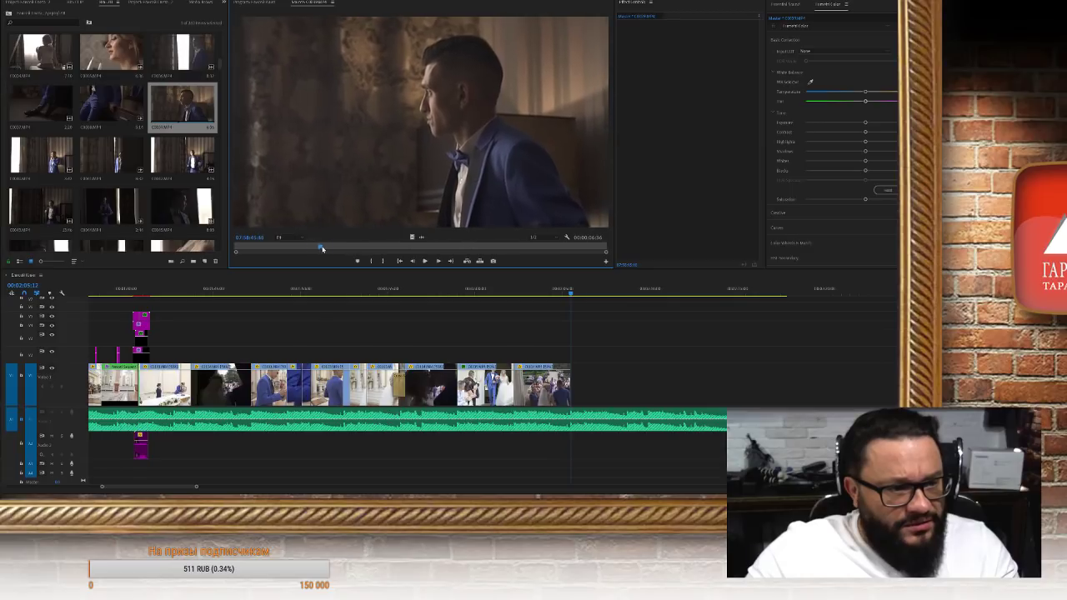
{"action": "key", "text": "o"}
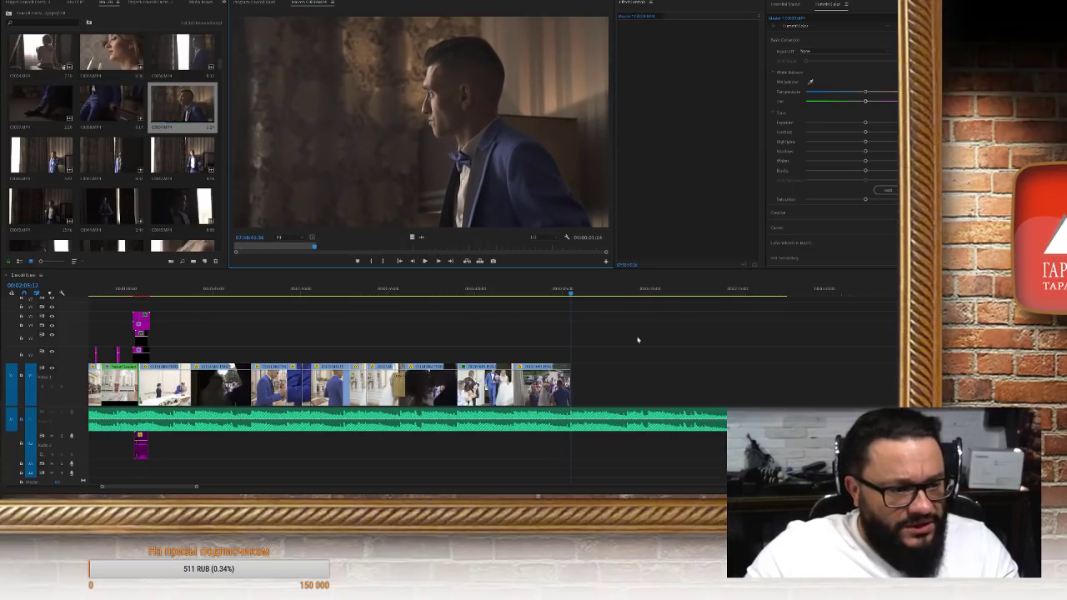
{"action": "left_click_drag", "start_coordinate": [409, 237], "coordinate": [671, 353]}
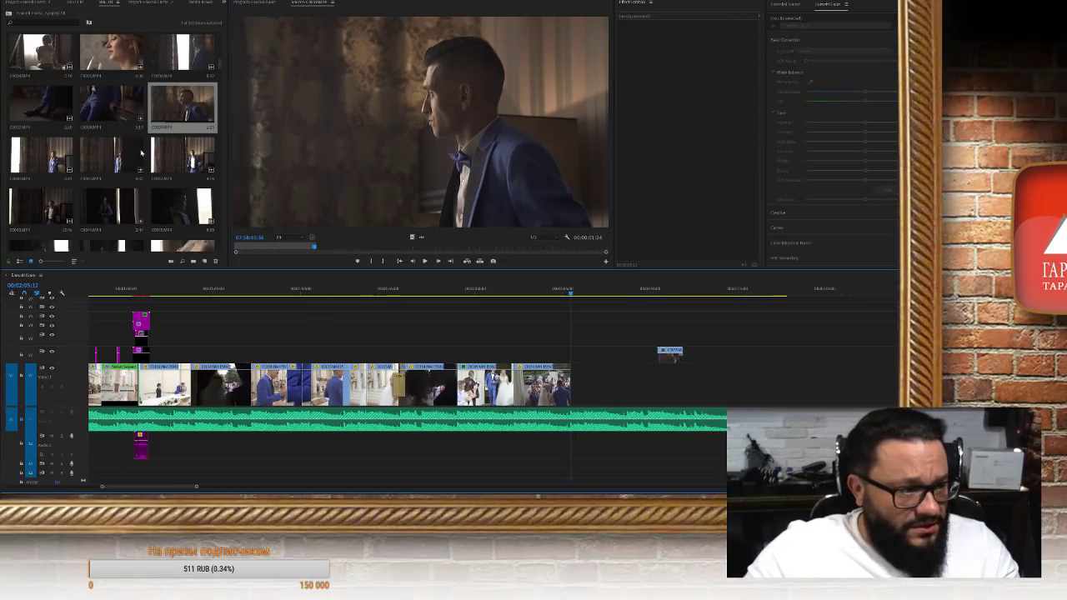
Preview the groom-by-windowsill clip, marking an Out point, then the shoes clip
{"action": "double_click", "coordinate": [104, 105]}
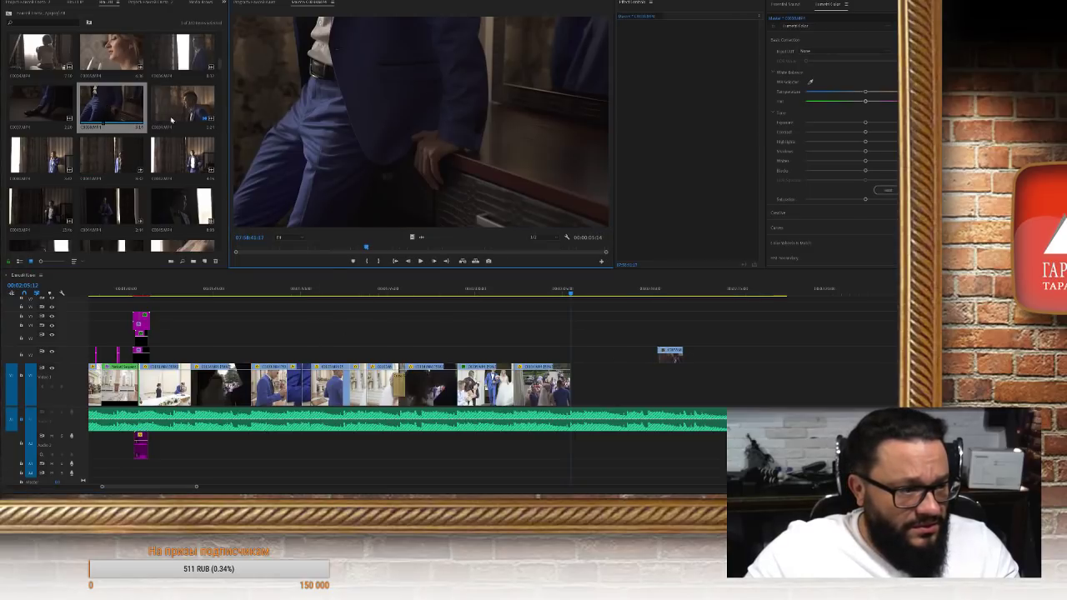
{"action": "left_click_drag", "start_coordinate": [367, 248], "coordinate": [683, 353]}
{"action": "key", "text": "o"}
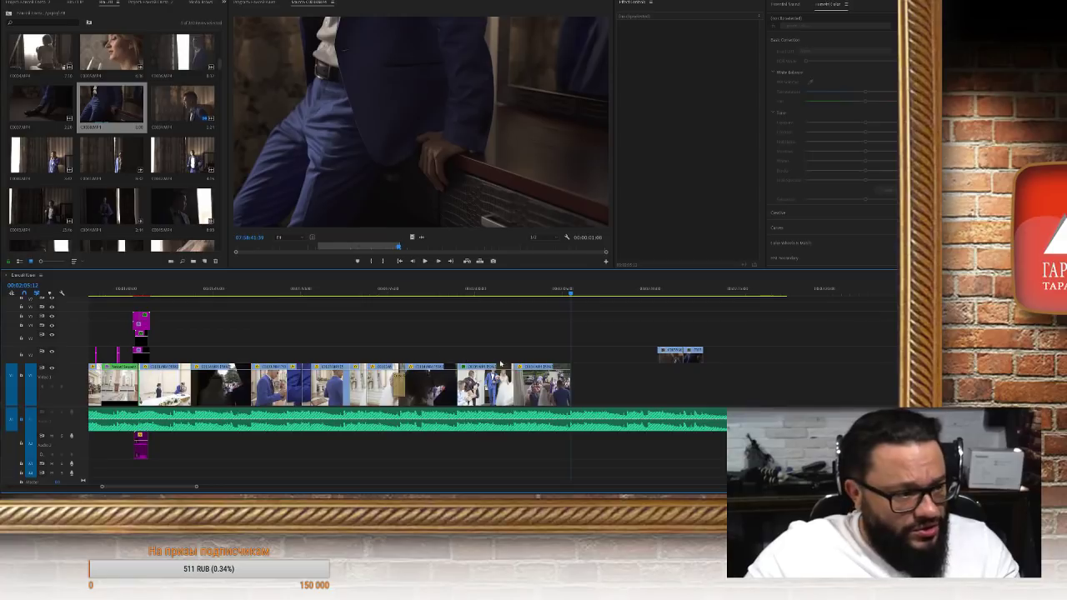
{"action": "left_click", "coordinate": [36, 95]}
{"action": "double_click", "coordinate": [36, 94]}
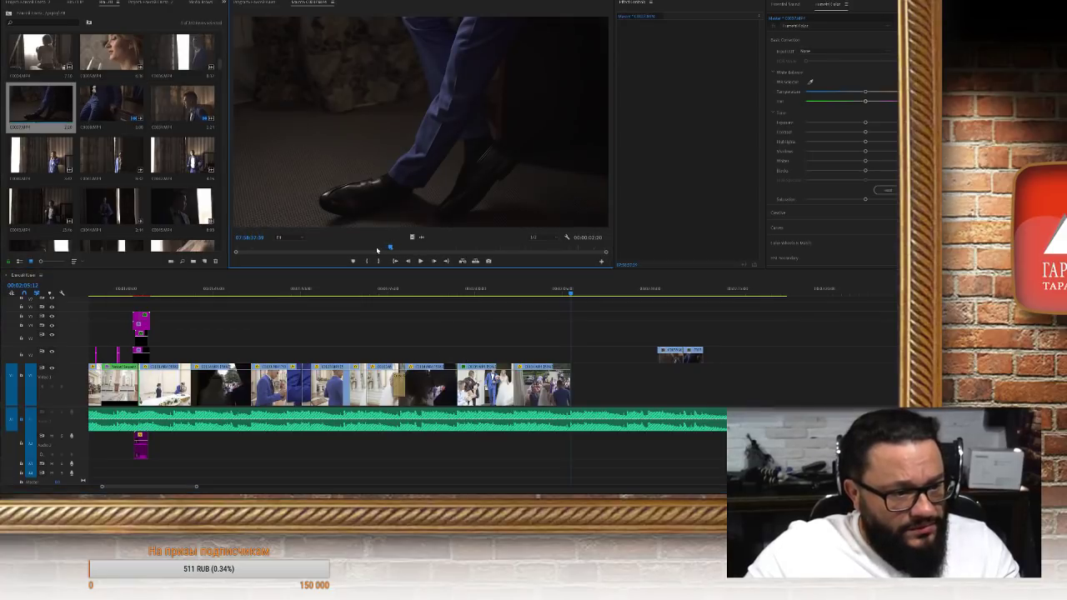
{"action": "left_click_drag", "start_coordinate": [377, 249], "coordinate": [267, 248]}
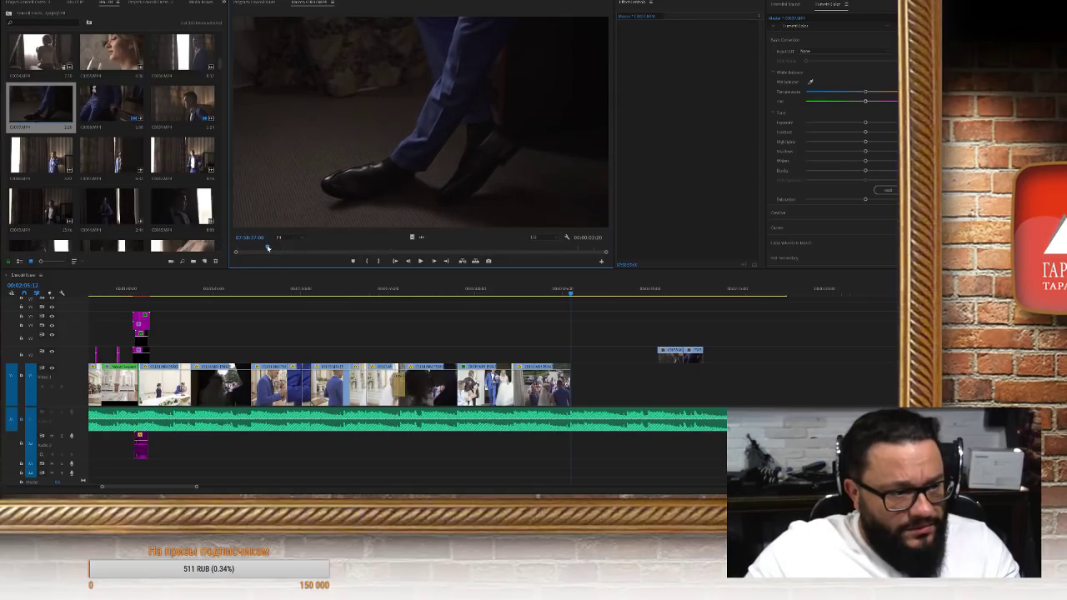
Add a one-second groom-by-curtains shot to the upper video track
{"action": "double_click", "coordinate": [44, 207]}
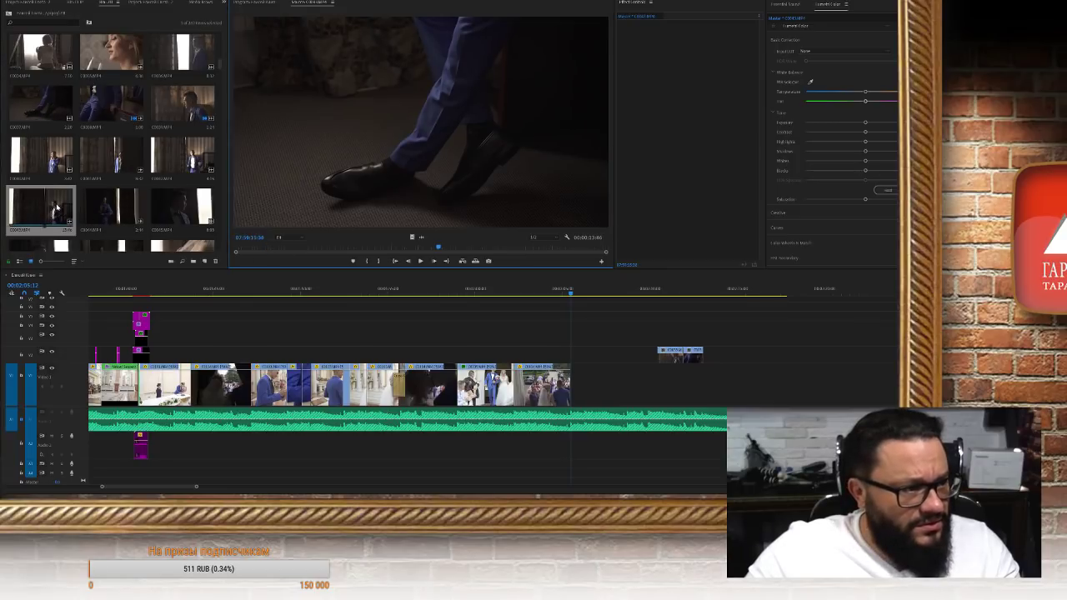
{"action": "left_click_drag", "start_coordinate": [247, 248], "coordinate": [552, 233]}
{"action": "key", "text": "i"}
{"action": "key", "text": "o"}
{"action": "left_click_drag", "start_coordinate": [411, 236], "coordinate": [720, 354]}
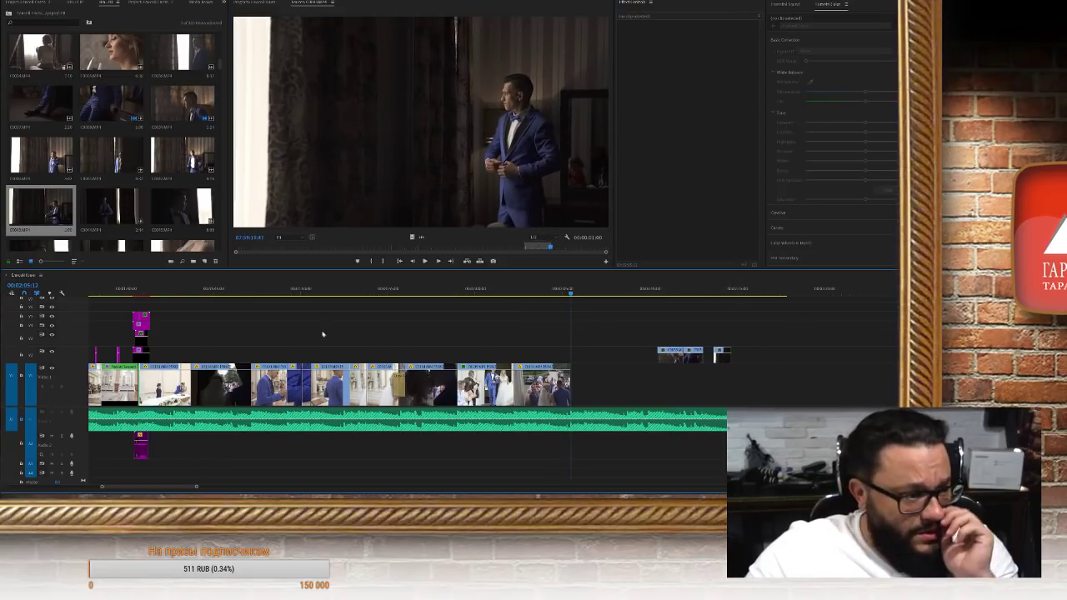
Mark a range of the groom-at-window clip and place it after the others on V2
{"action": "double_click", "coordinate": [112, 209]}
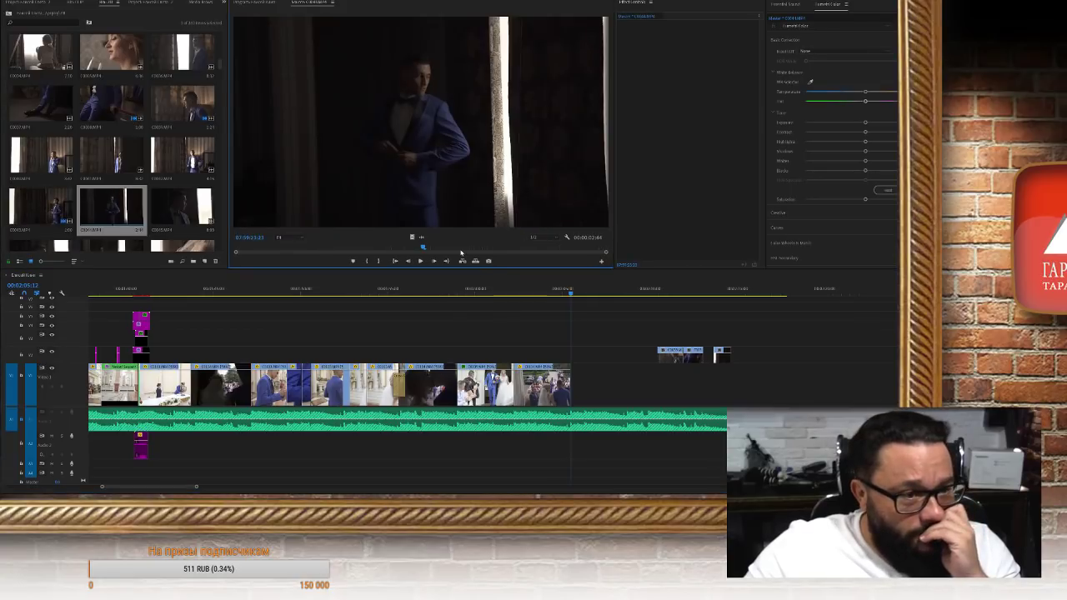
{"action": "left_click_drag", "start_coordinate": [427, 249], "coordinate": [320, 244]}
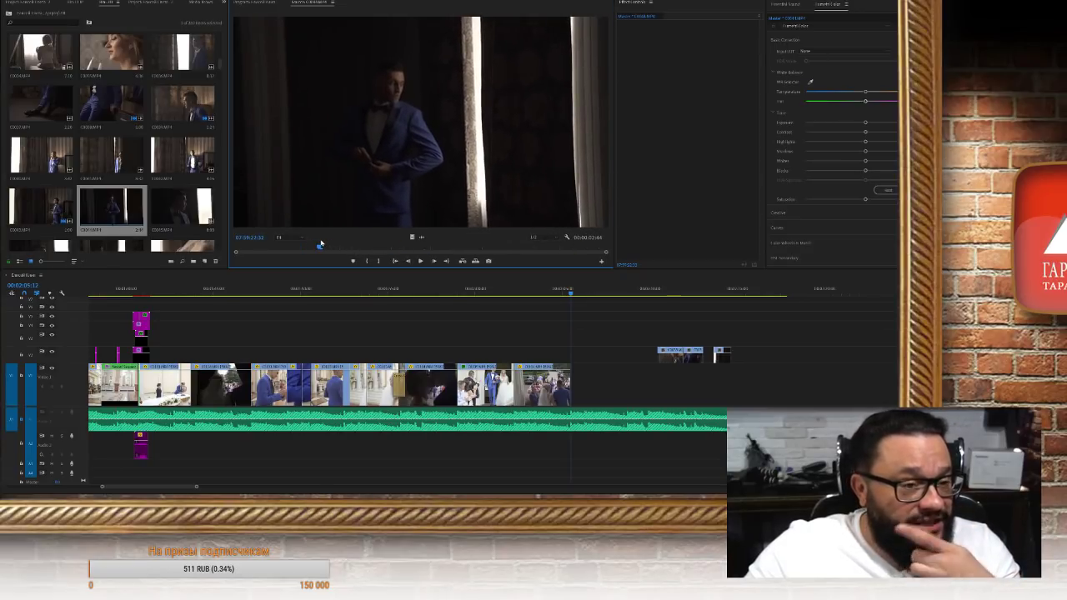
{"action": "left_click_drag", "start_coordinate": [320, 244], "coordinate": [531, 221]}
{"action": "key", "text": "i"}
{"action": "key", "text": "o"}
{"action": "key", "text": "o"}
{"action": "scroll", "coordinate": [498, 386], "scroll_direction": "down", "scroll_amount": 3}
{"action": "scroll", "coordinate": [499, 386], "scroll_direction": "down", "scroll_amount": 1}
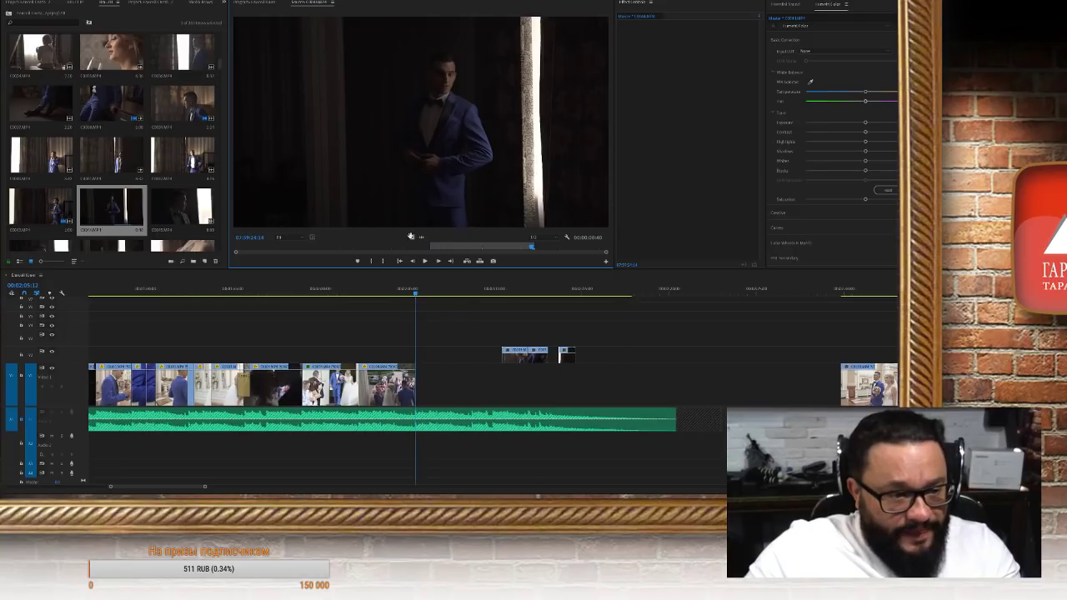
{"action": "left_click_drag", "start_coordinate": [606, 380], "coordinate": [590, 357]}
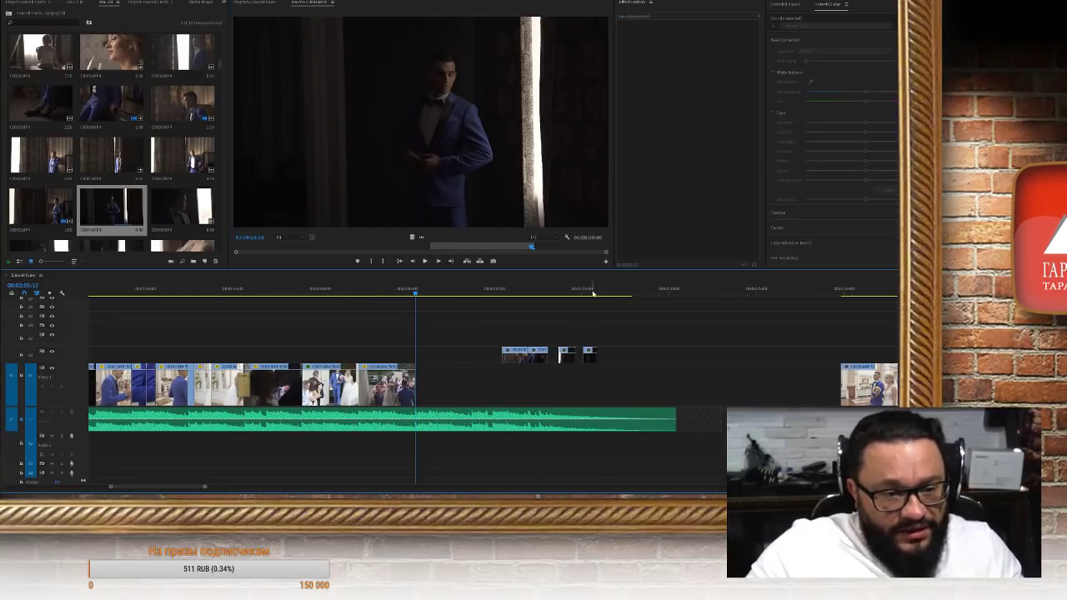
Slow the window shot to 50% speed, doubling its length, and park the playhead on it
{"action": "left_click", "coordinate": [590, 359]}
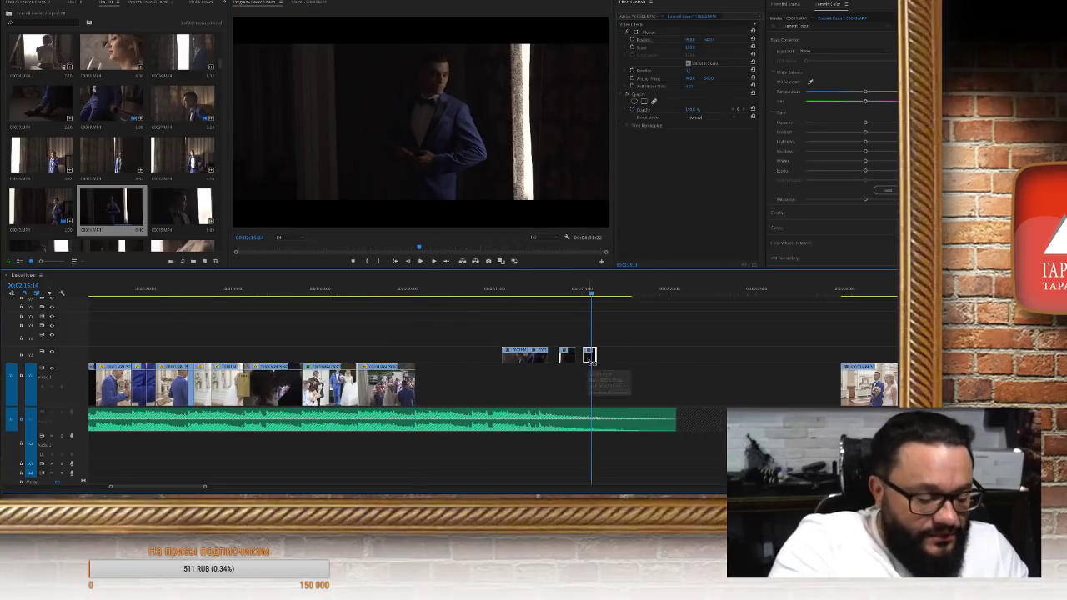
{"action": "key", "text": "ctrl+r"}
{"action": "key", "text": "Return"}
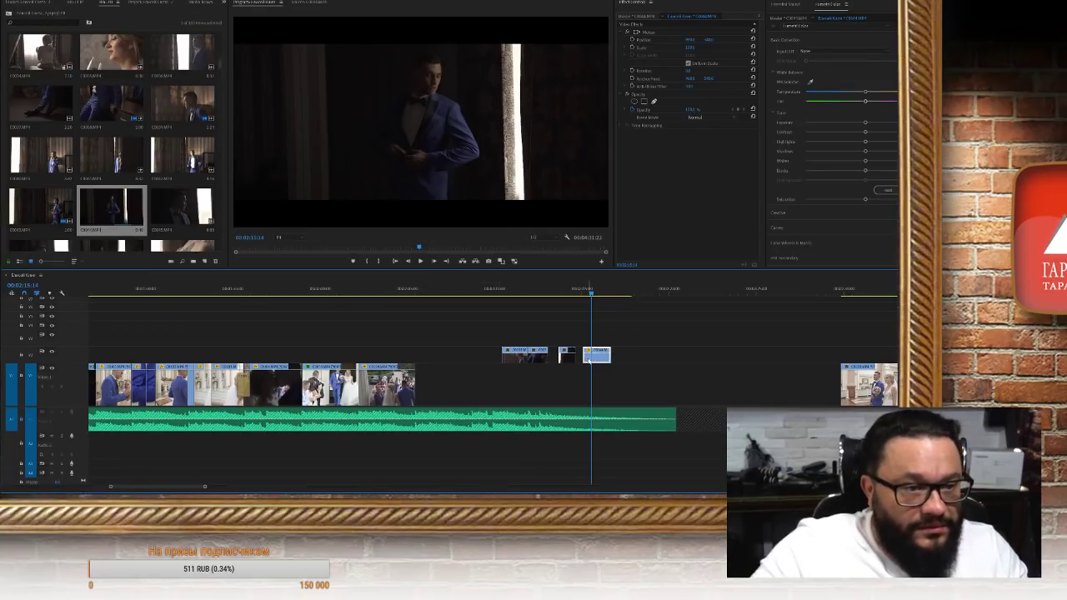
{"action": "left_click", "coordinate": [589, 294]}
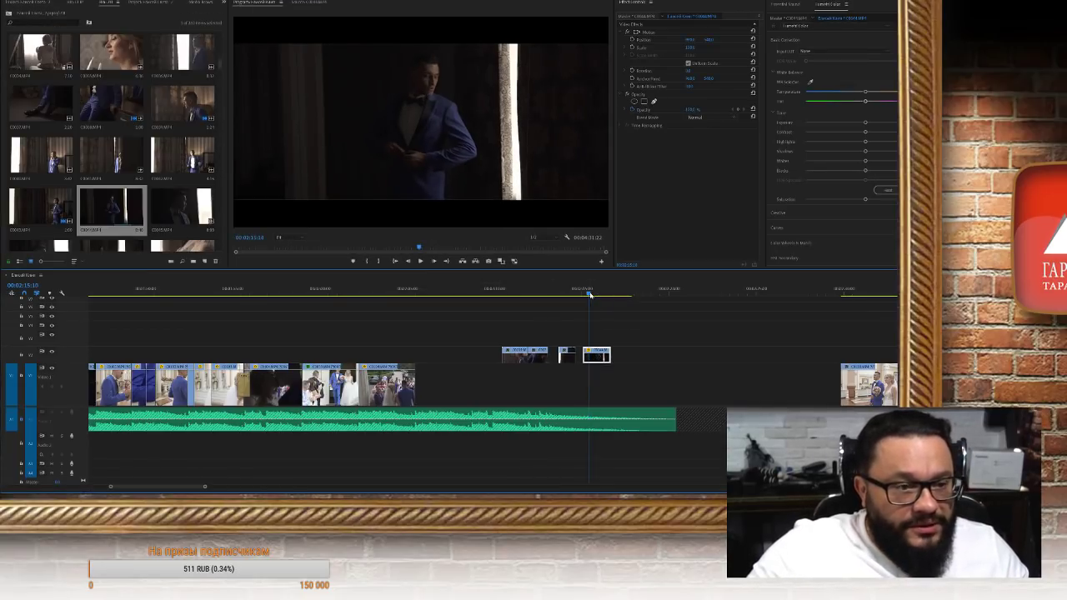
{"action": "left_click_drag", "start_coordinate": [589, 295], "coordinate": [602, 293]}
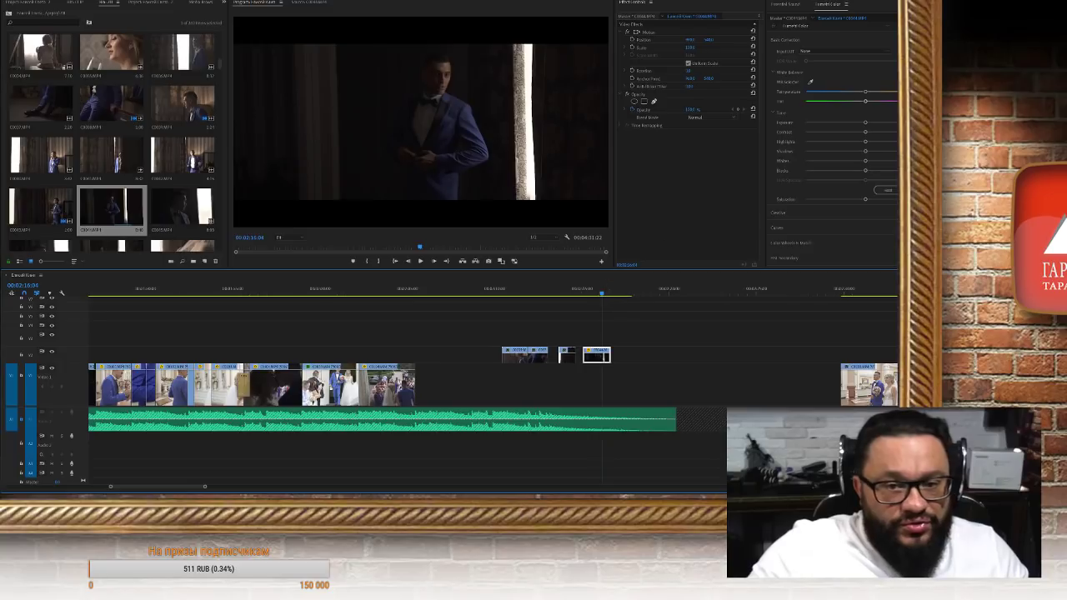
In Lumetri Basic Correction, raise Whites and lower Exposure slightly on the window shot
{"action": "left_click", "coordinate": [867, 143]}
{"action": "left_click", "coordinate": [867, 167]}
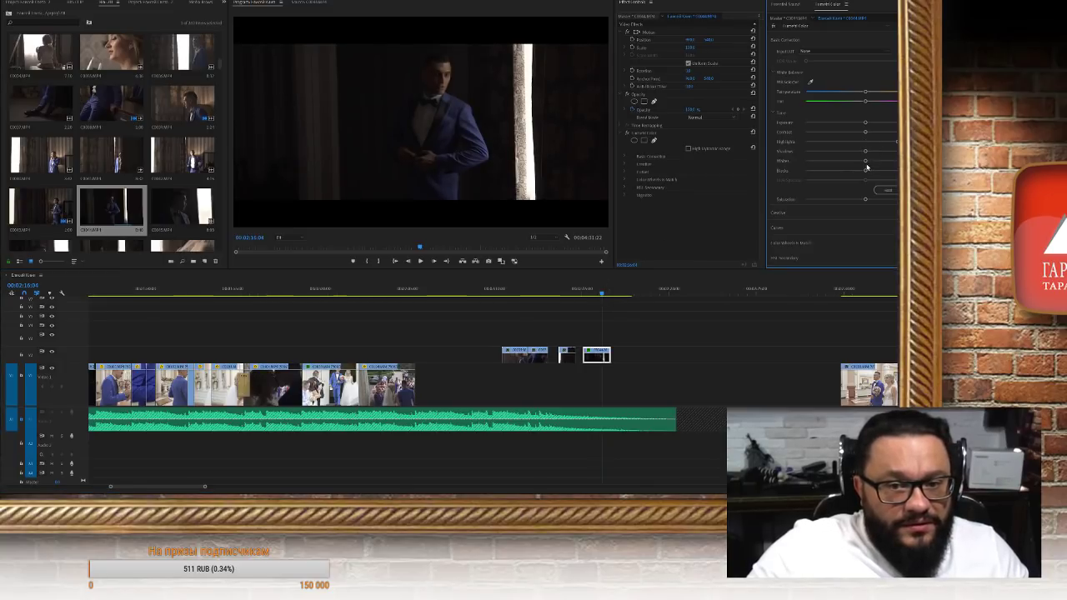
{"action": "left_click_drag", "start_coordinate": [883, 163], "coordinate": [854, 152]}
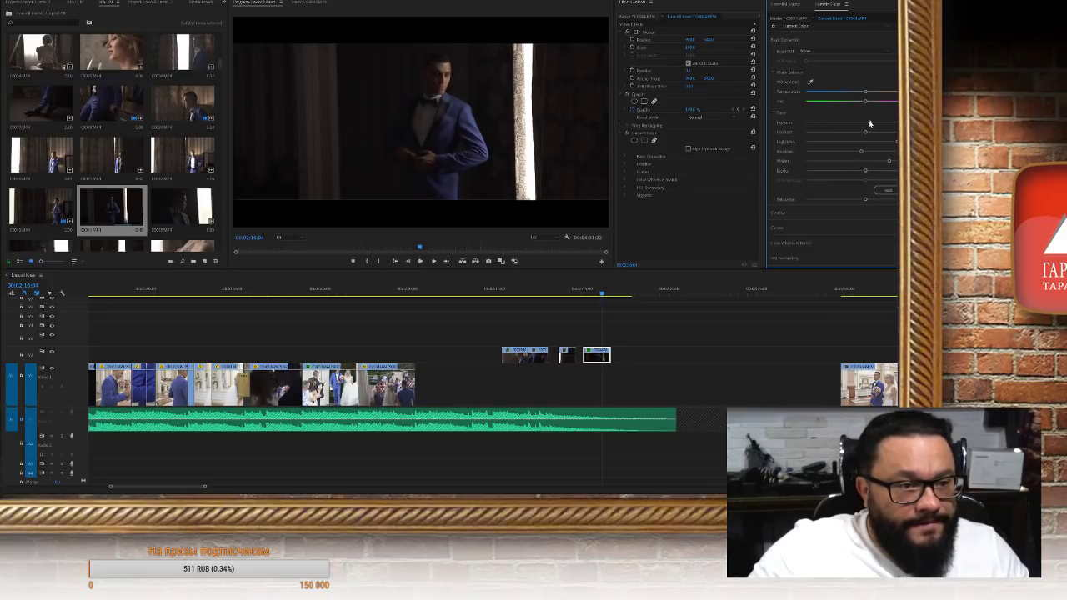
{"action": "left_click_drag", "start_coordinate": [865, 122], "coordinate": [862, 122]}
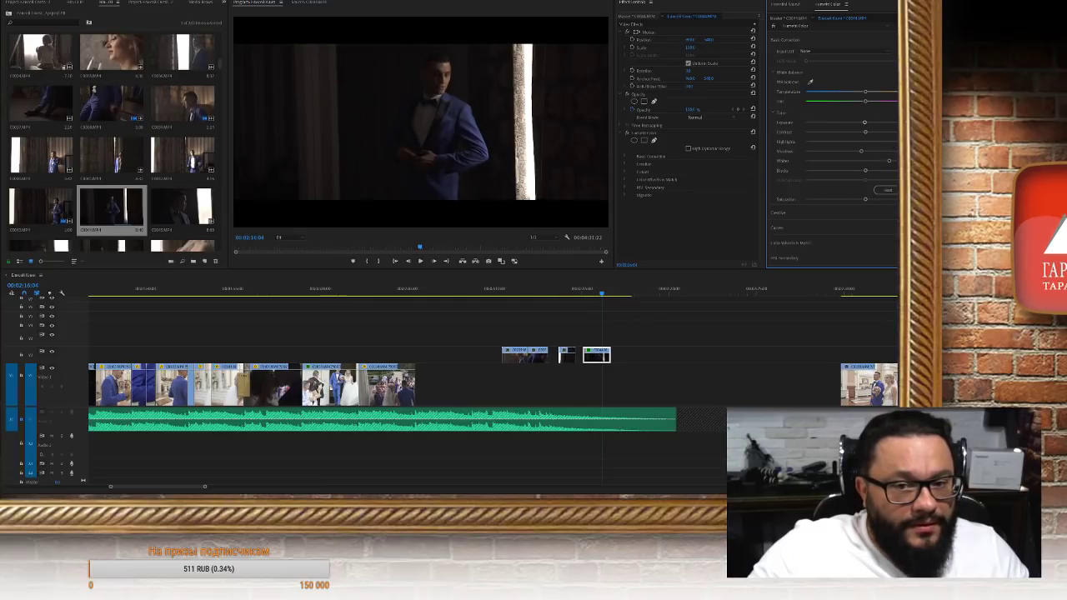
{"action": "left_click_drag", "start_coordinate": [889, 164], "coordinate": [864, 172]}
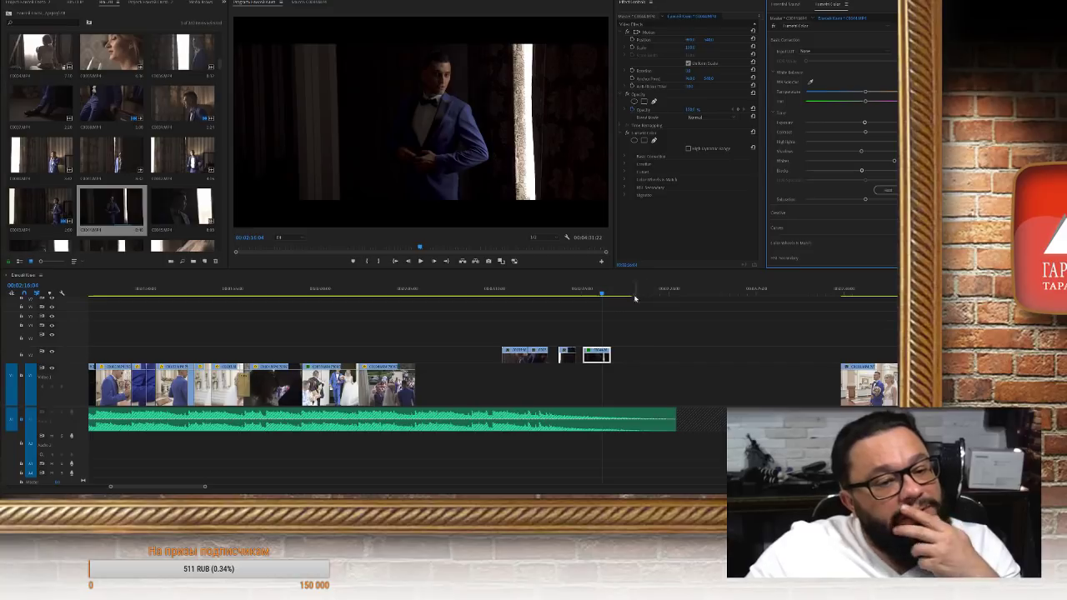
Play back the graded window shot from its start to check the correction
{"action": "left_click_drag", "start_coordinate": [595, 291], "coordinate": [585, 293]}
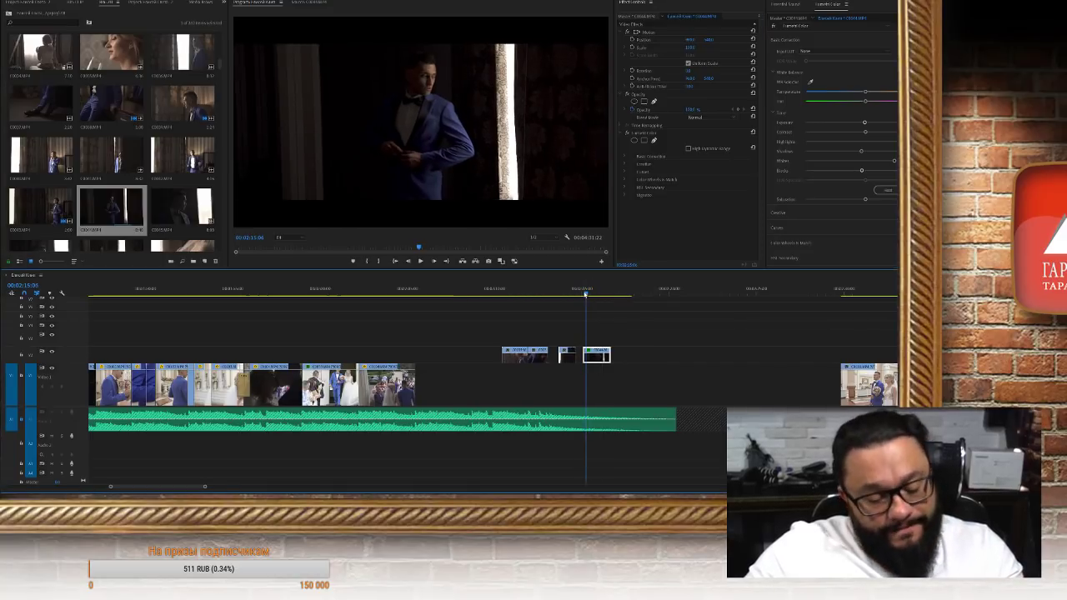
{"action": "key", "text": "space"}
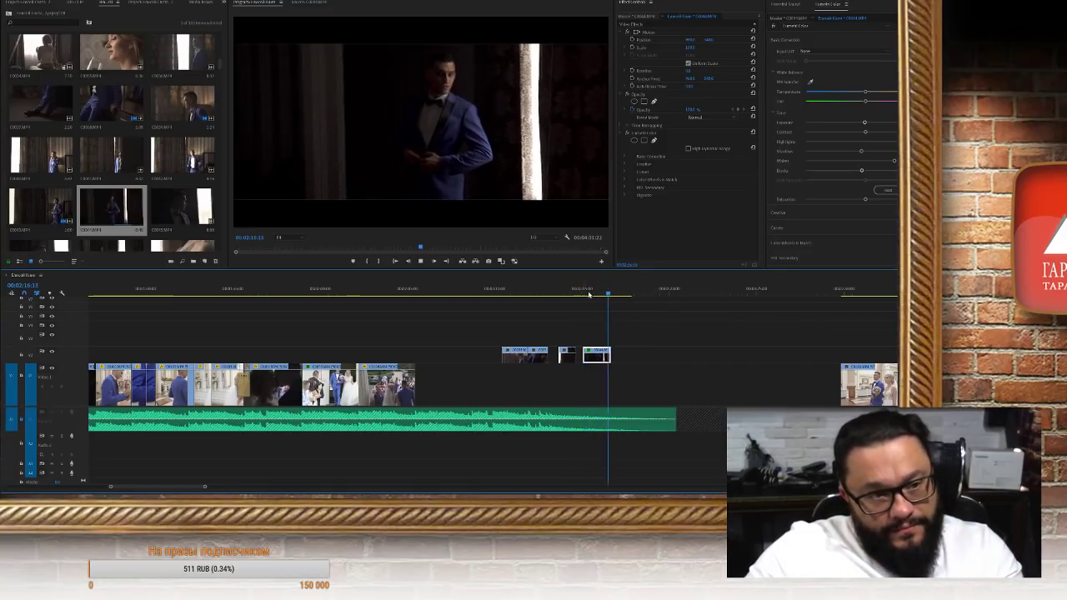
{"action": "key", "text": "space"}
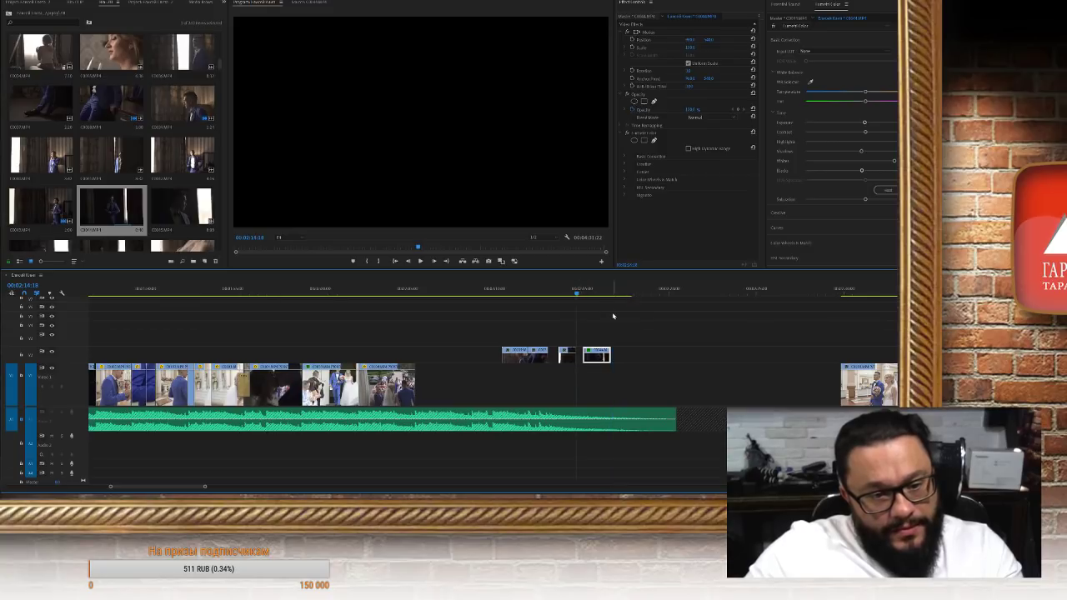
{"action": "key", "text": "space"}
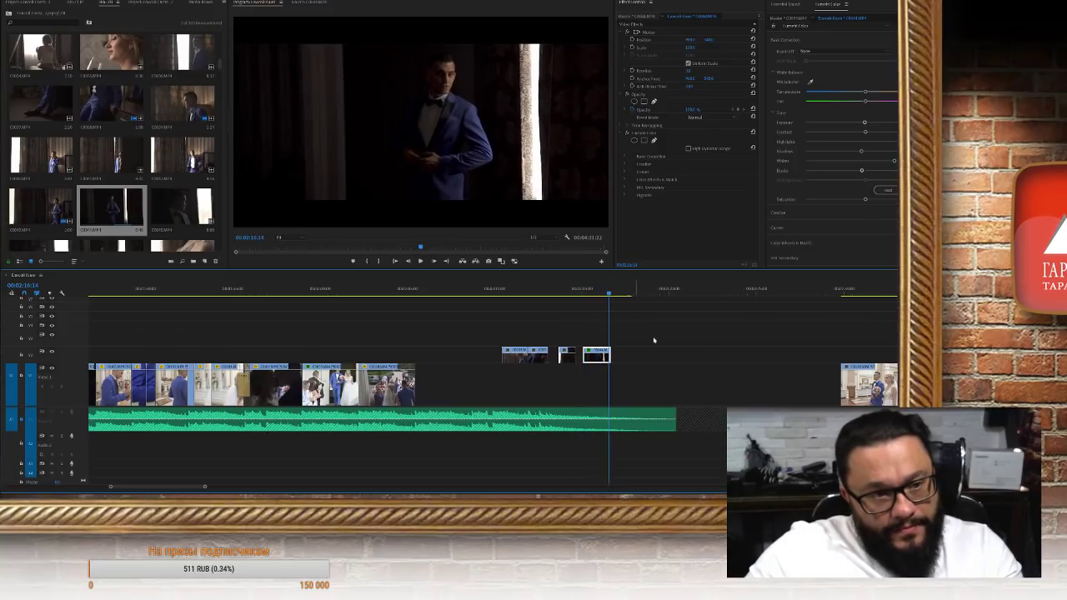
Find and preview a groom preparation clip in the Source Monitor
{"action": "scroll", "coordinate": [702, 350], "scroll_direction": "up", "scroll_amount": 2}
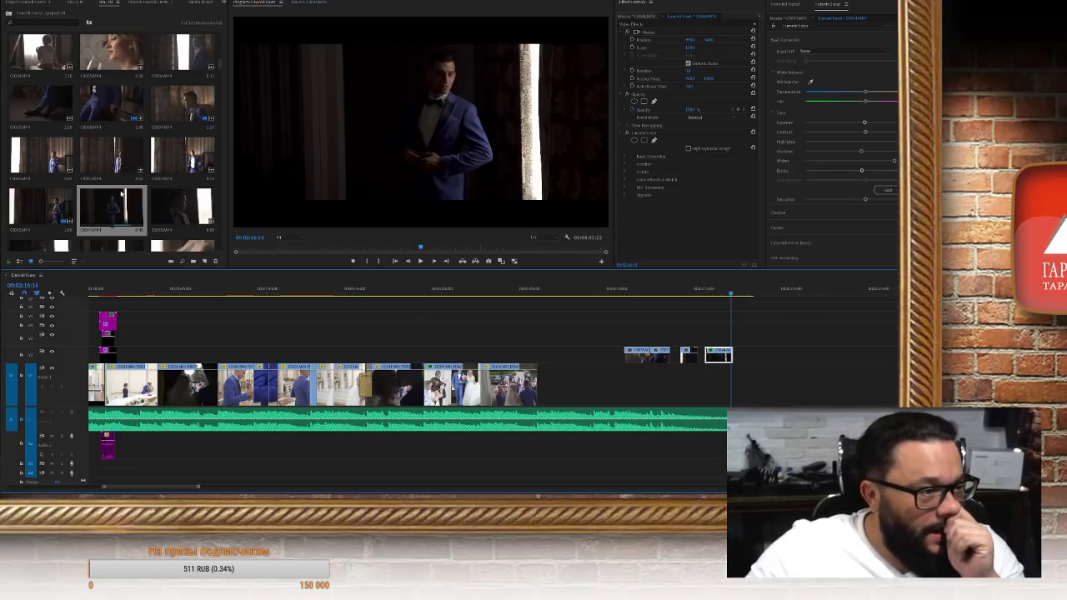
{"action": "scroll", "coordinate": [121, 194], "scroll_direction": "up", "scroll_amount": 2}
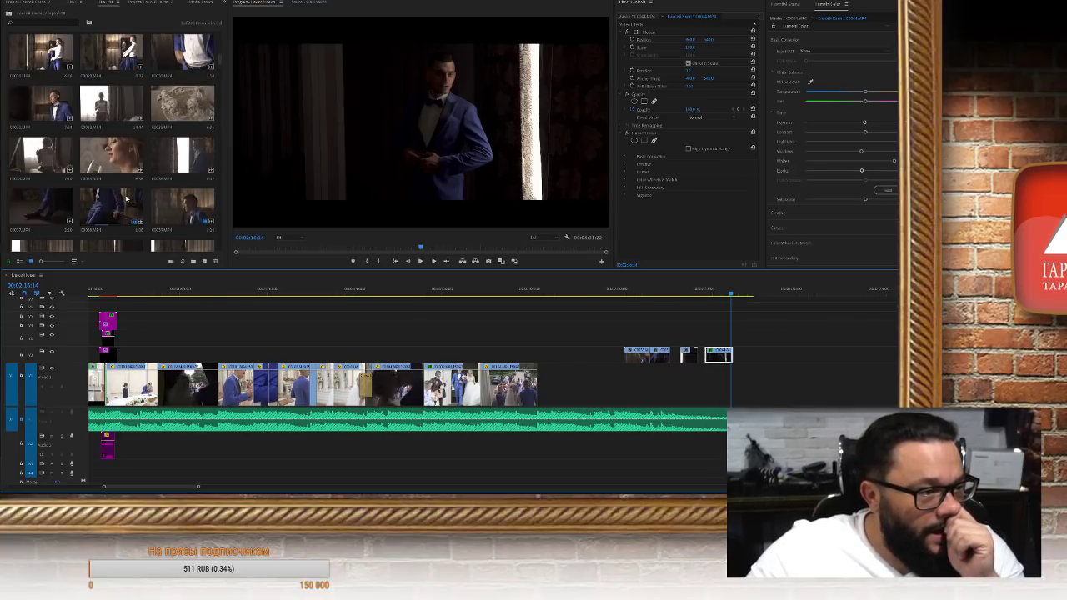
{"action": "scroll", "coordinate": [126, 198], "scroll_direction": "up", "scroll_amount": 1}
{"action": "scroll", "coordinate": [138, 192], "scroll_direction": "up", "scroll_amount": 1}
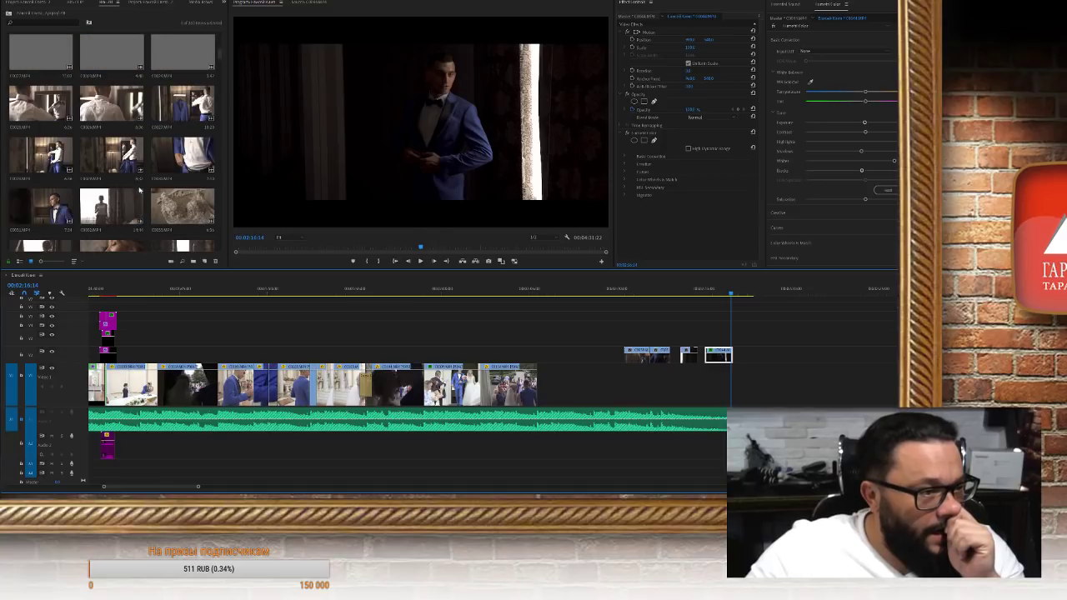
{"action": "scroll", "coordinate": [140, 192], "scroll_direction": "up", "scroll_amount": 3}
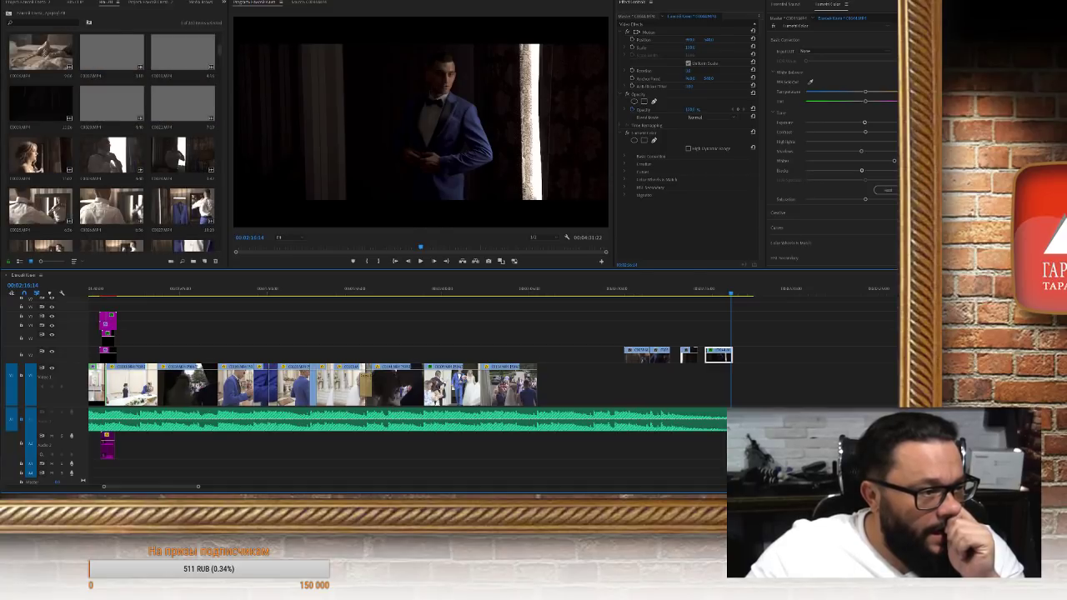
{"action": "scroll", "coordinate": [133, 192], "scroll_direction": "up", "scroll_amount": 4}
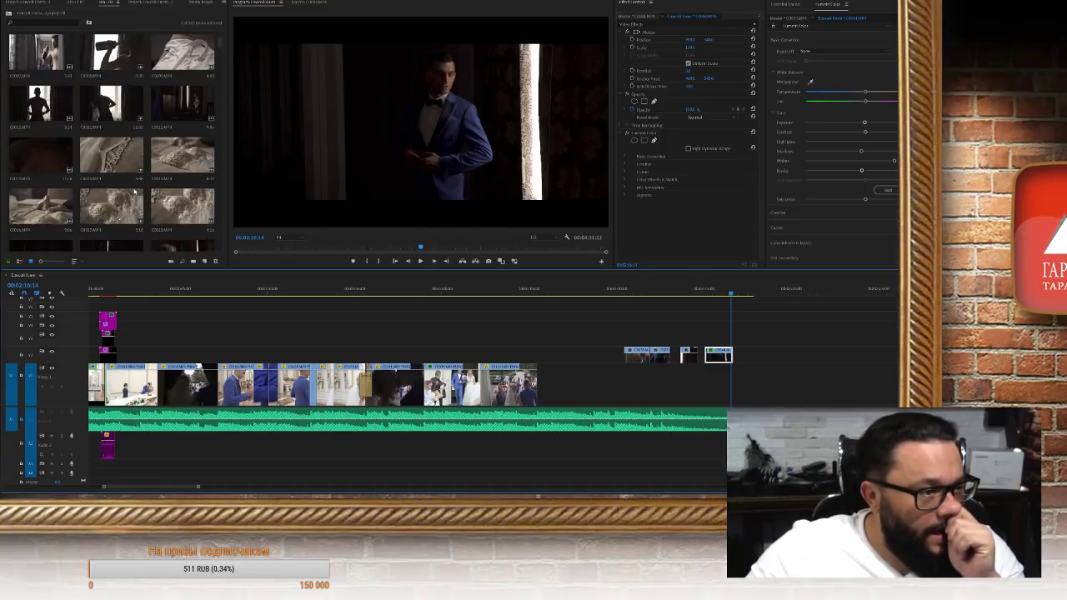
{"action": "double_click", "coordinate": [138, 173]}
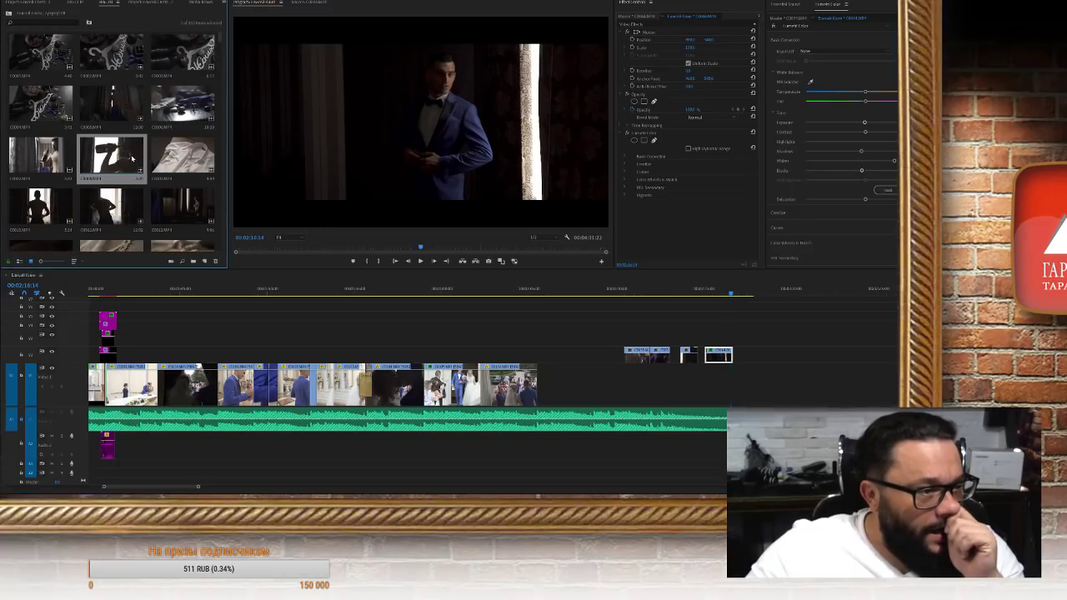
{"action": "key", "text": "space"}
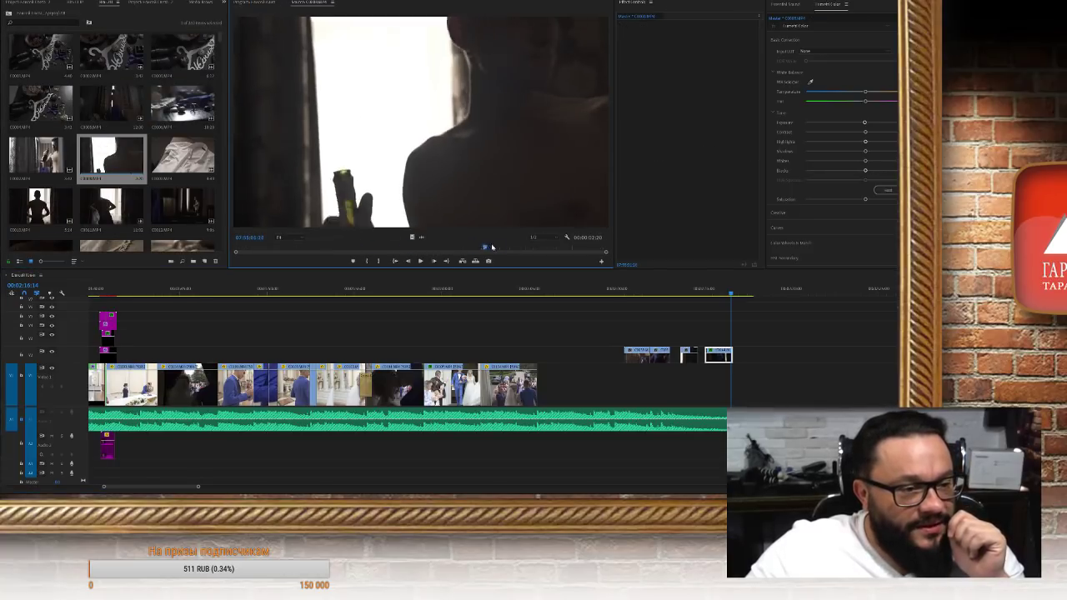
{"action": "left_click_drag", "start_coordinate": [398, 246], "coordinate": [345, 242]}
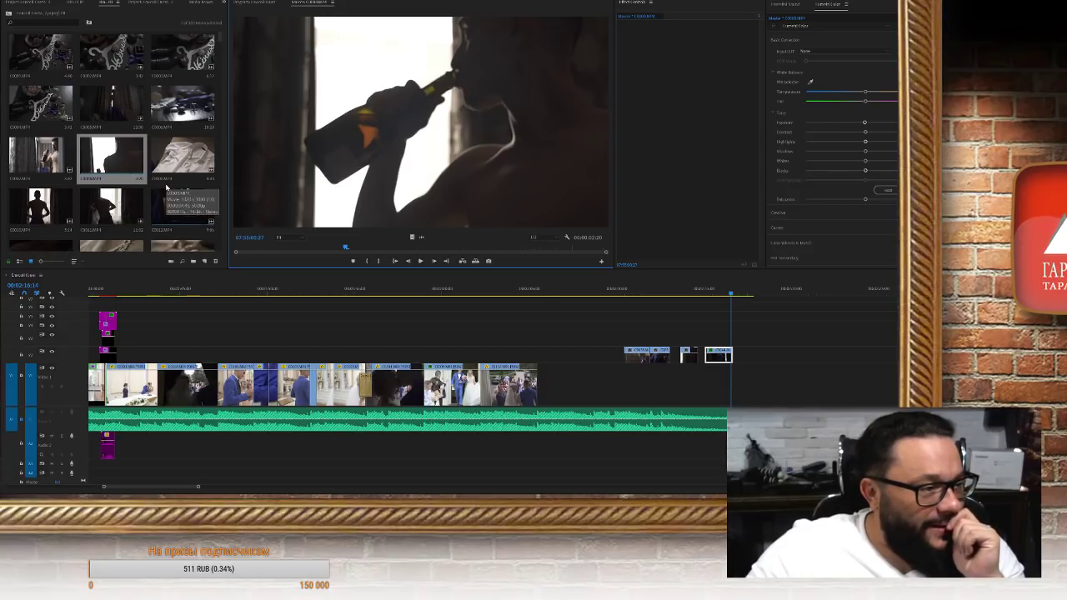
Preview the shirtless groom clip and the wedding car clip
{"action": "double_click", "coordinate": [31, 163]}
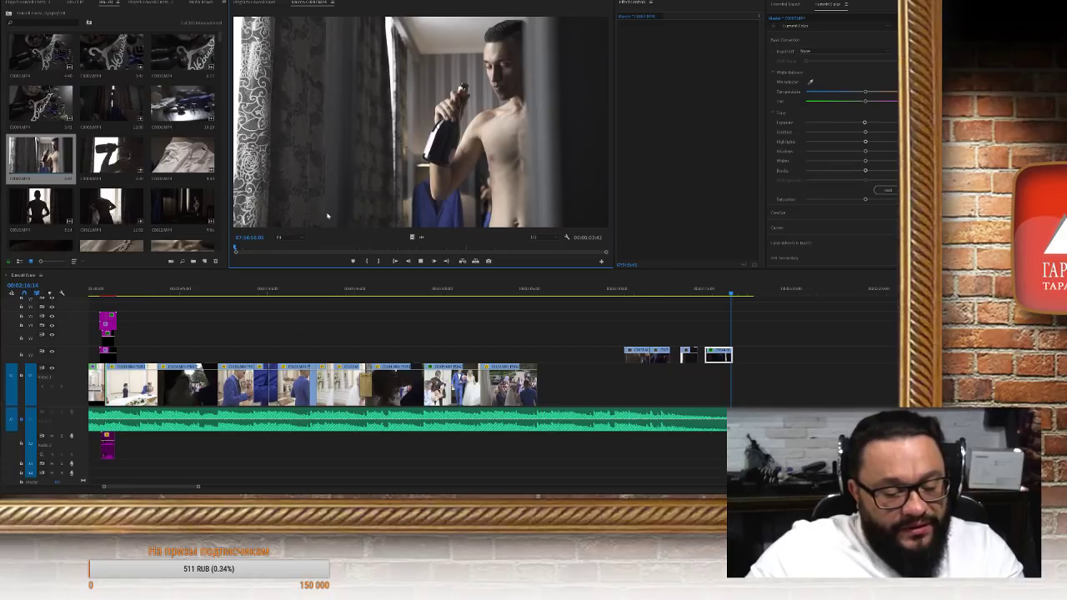
{"action": "key", "text": "space"}
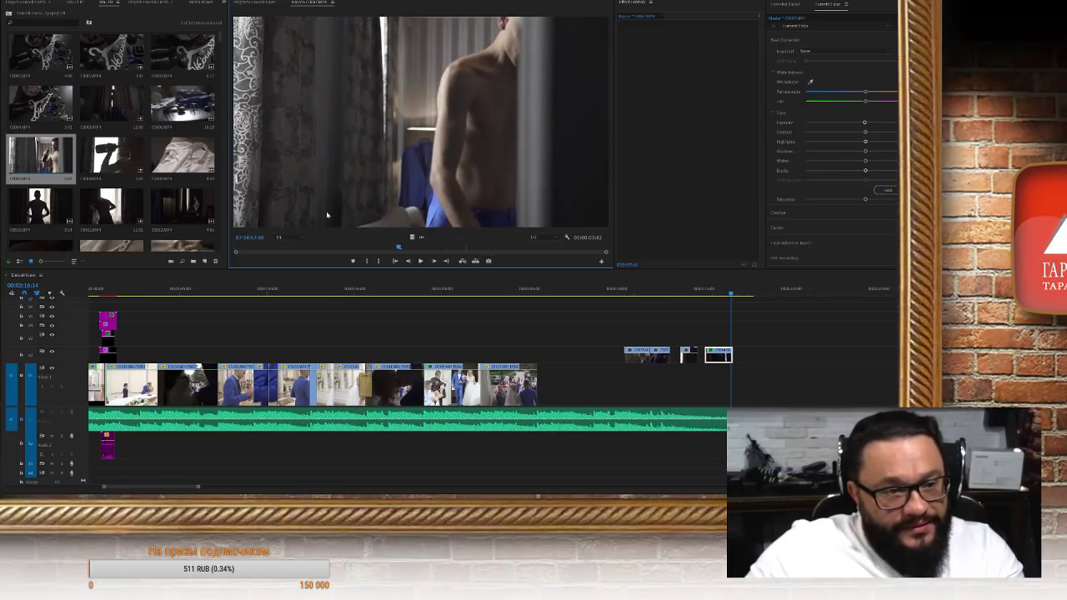
{"action": "key", "text": "shift+Right"}
{"action": "scroll", "coordinate": [197, 194], "scroll_direction": "down", "scroll_amount": 5}
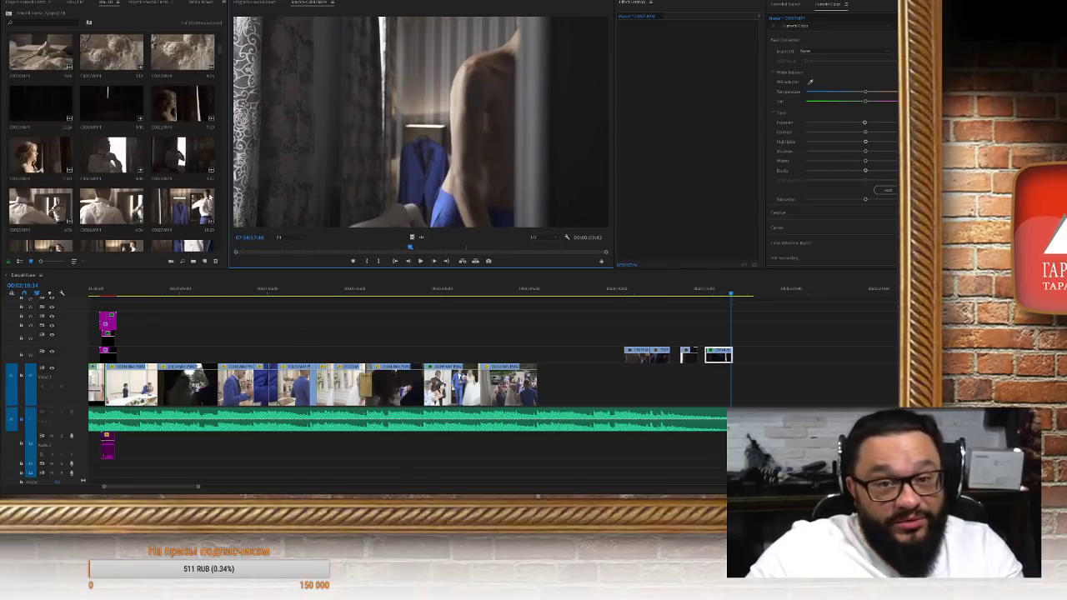
{"action": "scroll", "coordinate": [193, 202], "scroll_direction": "down", "scroll_amount": 2}
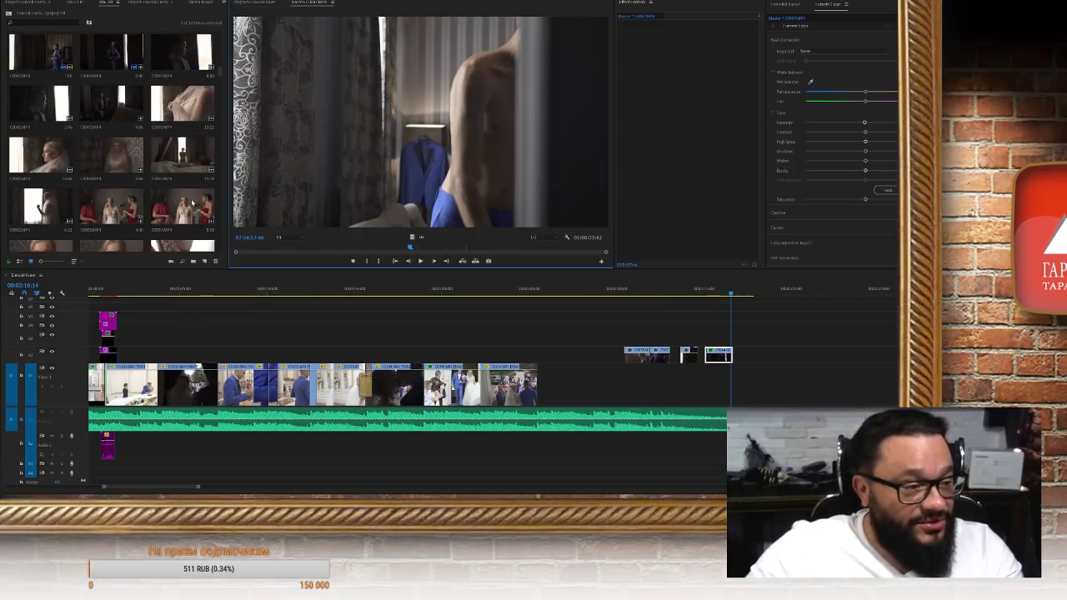
{"action": "scroll", "coordinate": [193, 202], "scroll_direction": "up", "scroll_amount": 3}
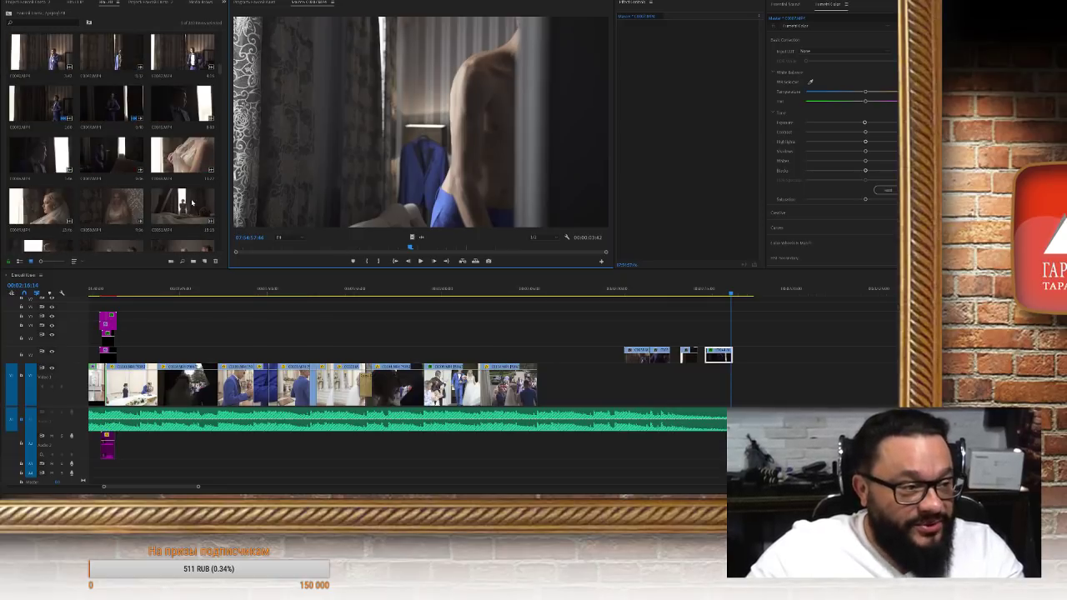
{"action": "scroll", "coordinate": [192, 201], "scroll_direction": "down", "scroll_amount": 4}
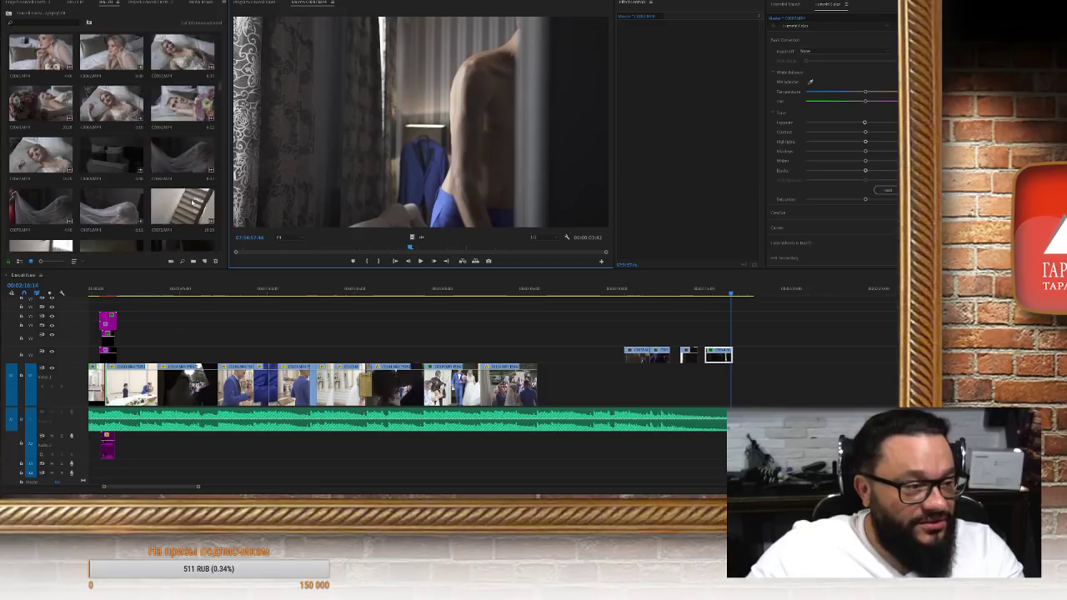
{"action": "scroll", "coordinate": [192, 202], "scroll_direction": "down", "scroll_amount": 4}
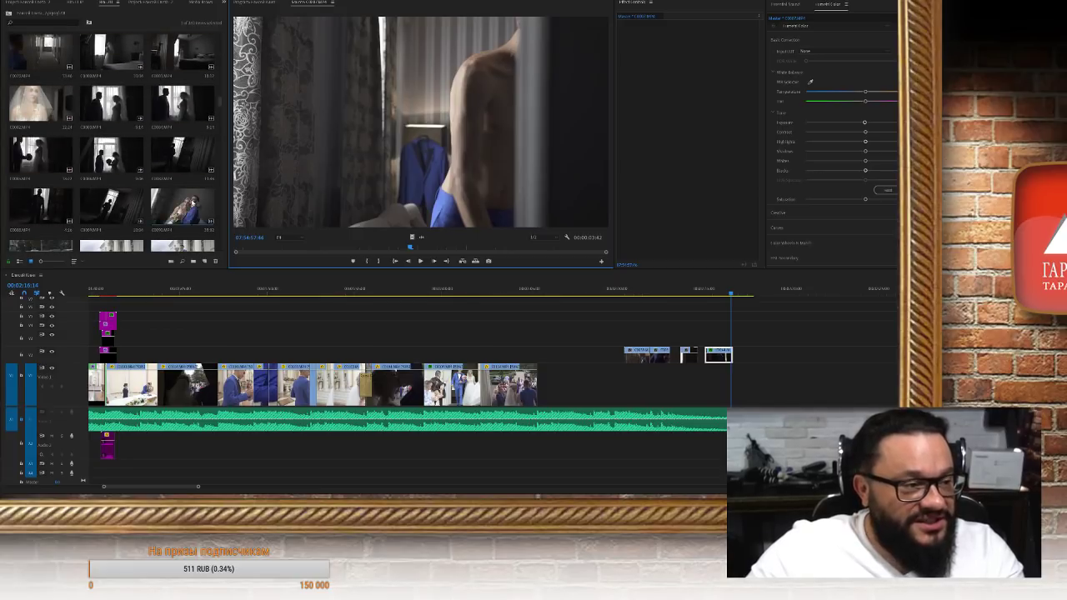
{"action": "scroll", "coordinate": [192, 202], "scroll_direction": "down", "scroll_amount": 4}
{"action": "scroll", "coordinate": [192, 202], "scroll_direction": "down", "scroll_amount": 3}
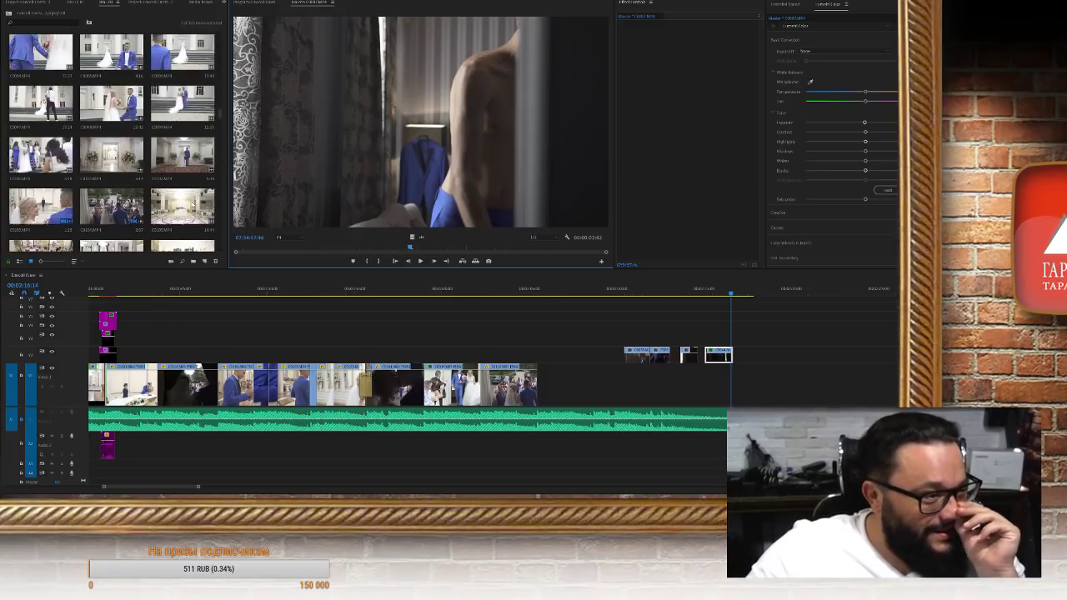
{"action": "scroll", "coordinate": [193, 203], "scroll_direction": "up", "scroll_amount": 3}
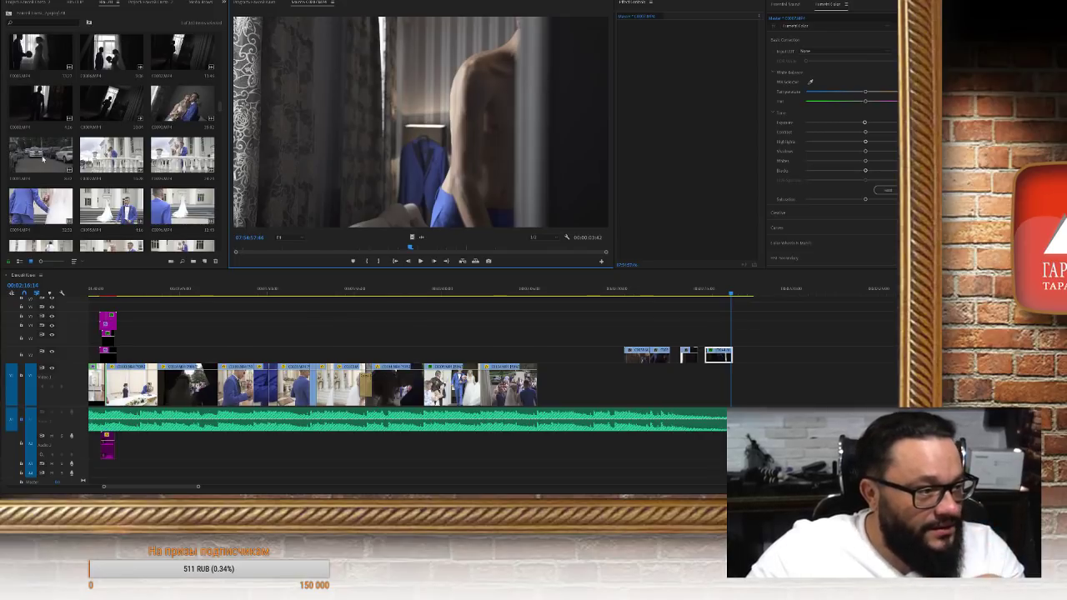
{"action": "double_click", "coordinate": [40, 155]}
{"action": "left_click_drag", "start_coordinate": [320, 249], "coordinate": [298, 248]}
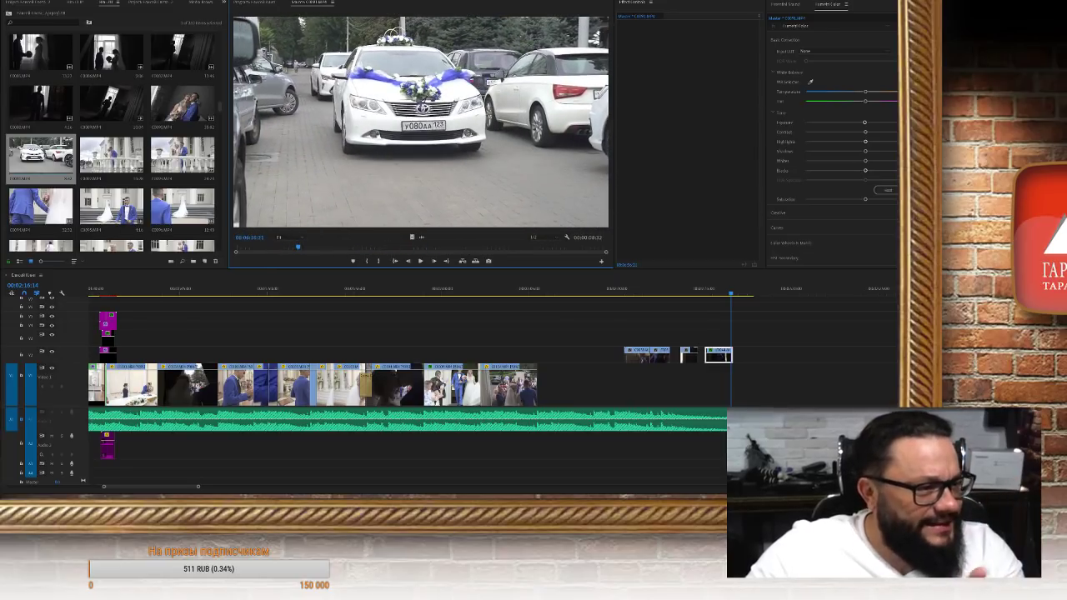
Mark a roughly two-second In/Out range on the bride-and-groom embrace clip
{"action": "double_click", "coordinate": [177, 97]}
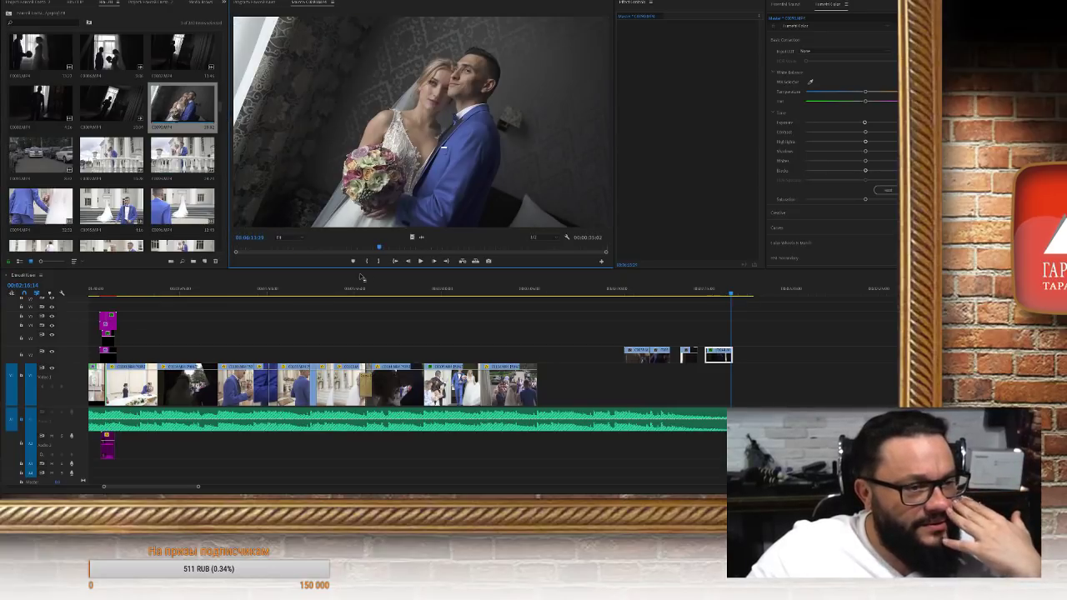
{"action": "left_click_drag", "start_coordinate": [362, 248], "coordinate": [277, 238]}
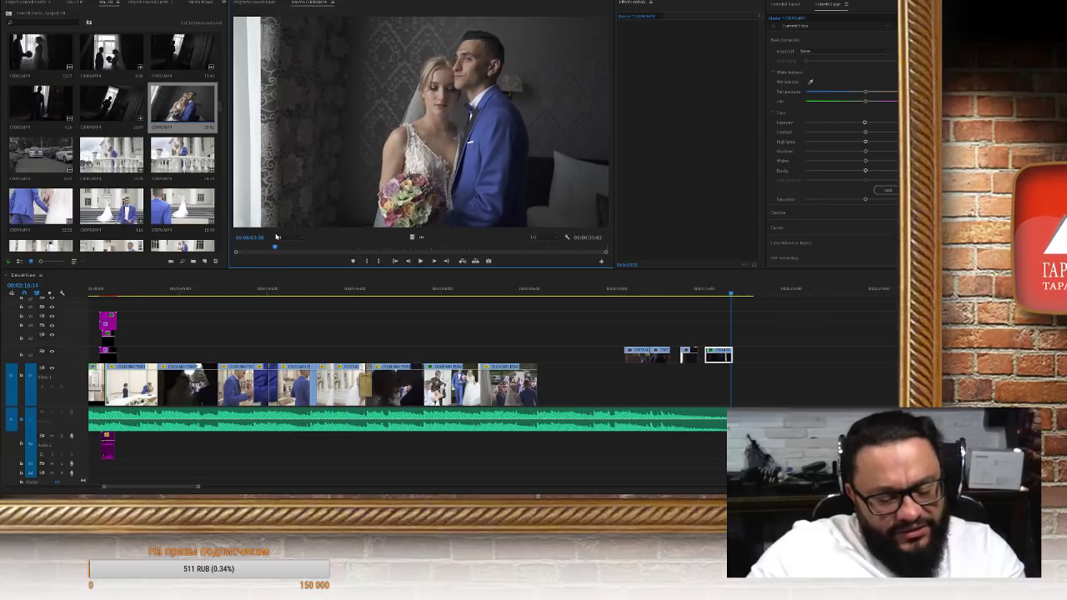
{"action": "key", "text": "i"}
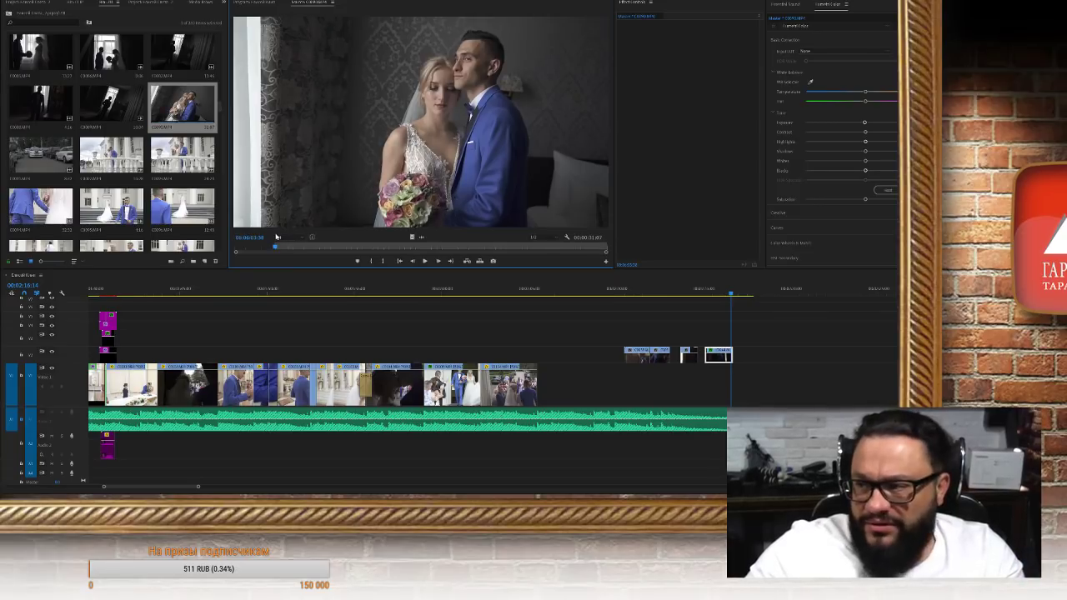
{"action": "key", "text": "space"}
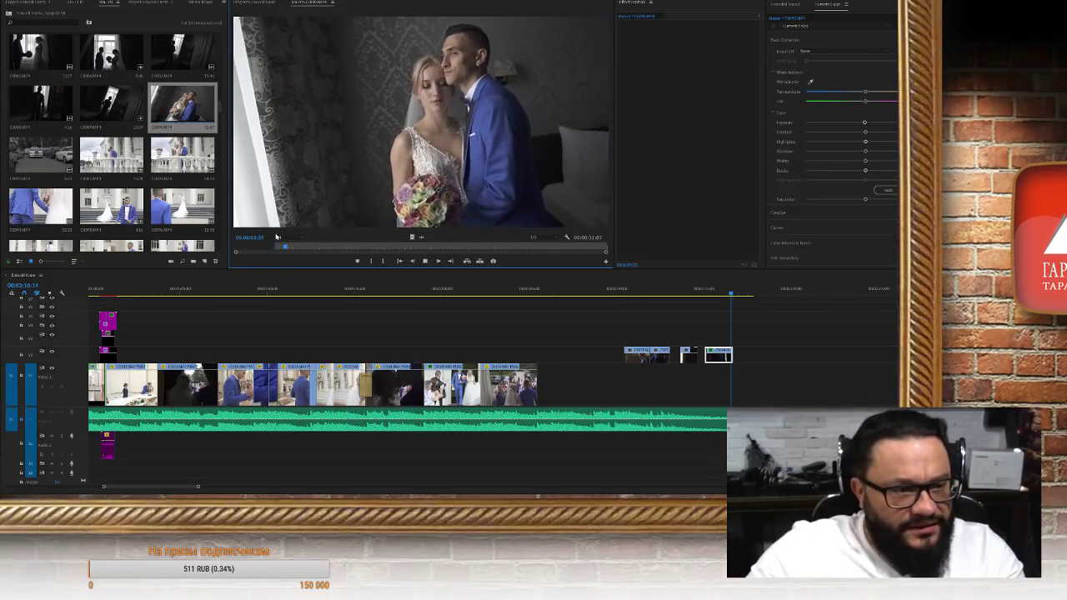
{"action": "key", "text": "space"}
{"action": "key", "text": "j"}
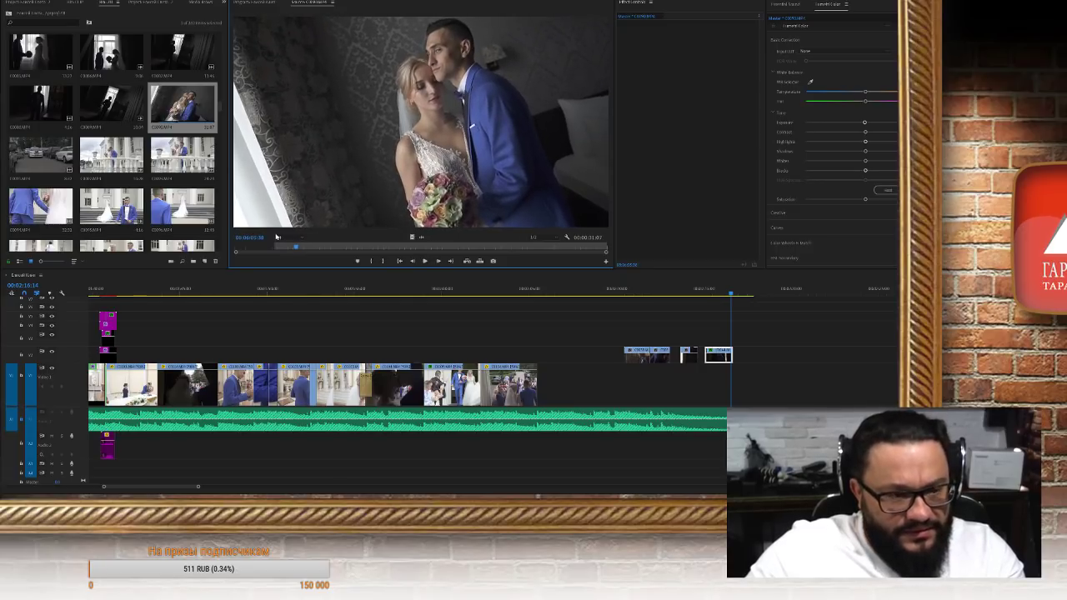
{"action": "scroll", "coordinate": [512, 361], "scroll_direction": "down", "scroll_amount": 5}
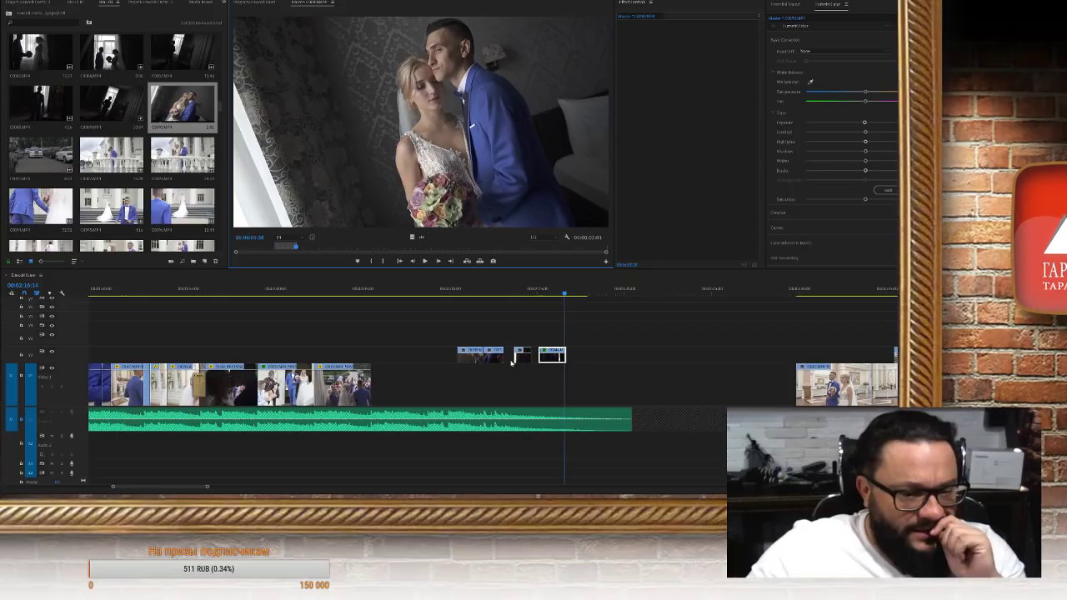
Place the trimmed couple clip on the second video track
{"action": "left_click_drag", "start_coordinate": [411, 238], "coordinate": [592, 355]}
{"action": "scroll", "coordinate": [507, 406], "scroll_direction": "up", "scroll_amount": 1}
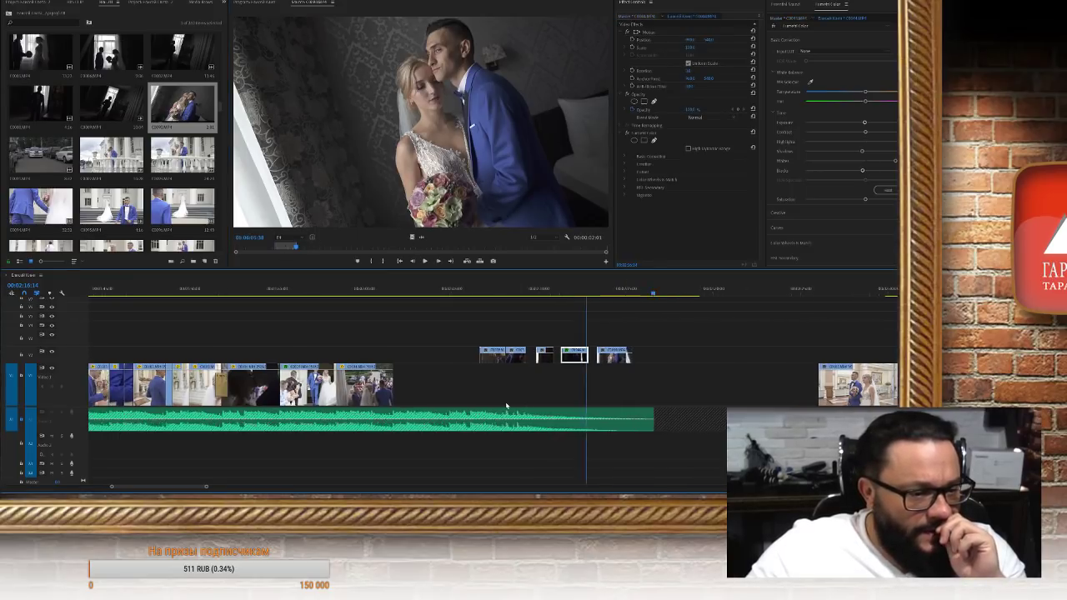
{"action": "scroll", "coordinate": [506, 406], "scroll_direction": "up", "scroll_amount": 2}
Select the short groom clips on the upper track and move them near the sequence start
{"action": "key", "text": "minus"}
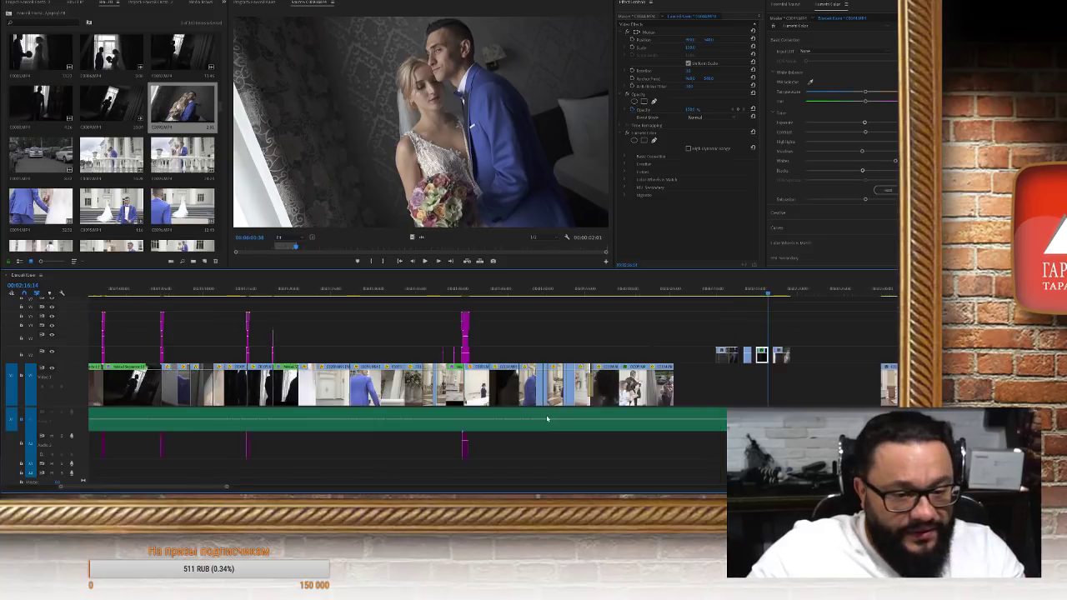
{"action": "key", "text": "minus"}
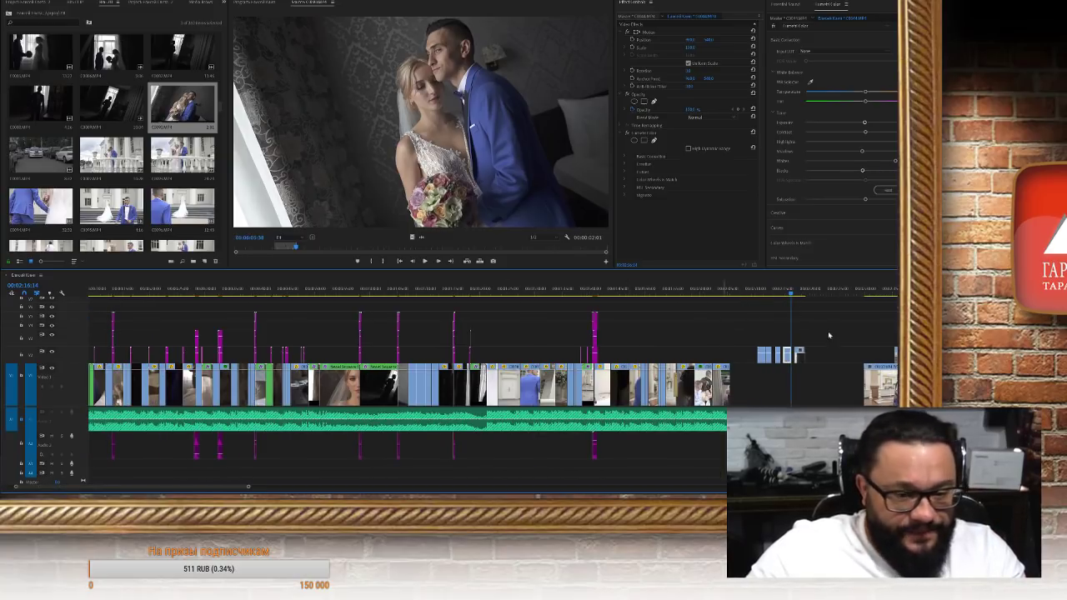
{"action": "left_click_drag", "start_coordinate": [747, 334], "coordinate": [210, 318]}
{"action": "scroll", "coordinate": [269, 391], "scroll_direction": "up", "scroll_amount": 2}
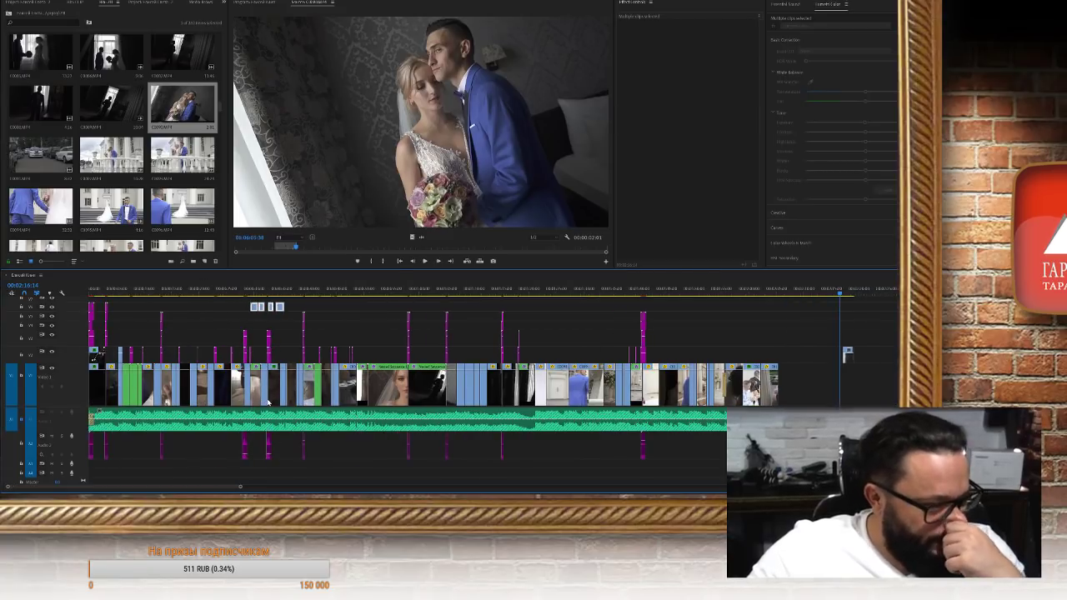
{"action": "left_click", "coordinate": [91, 292]}
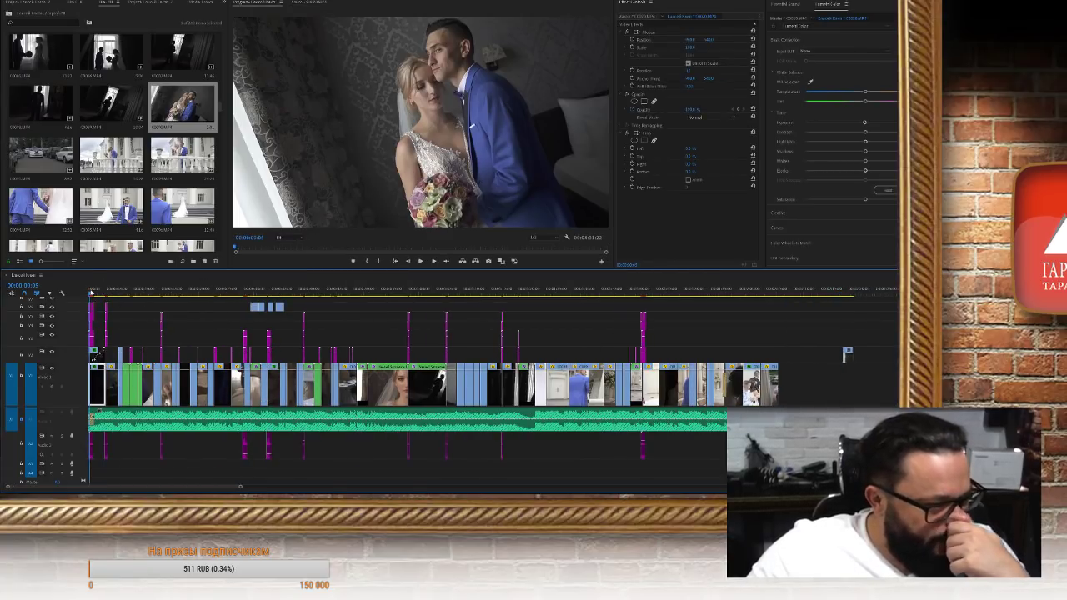
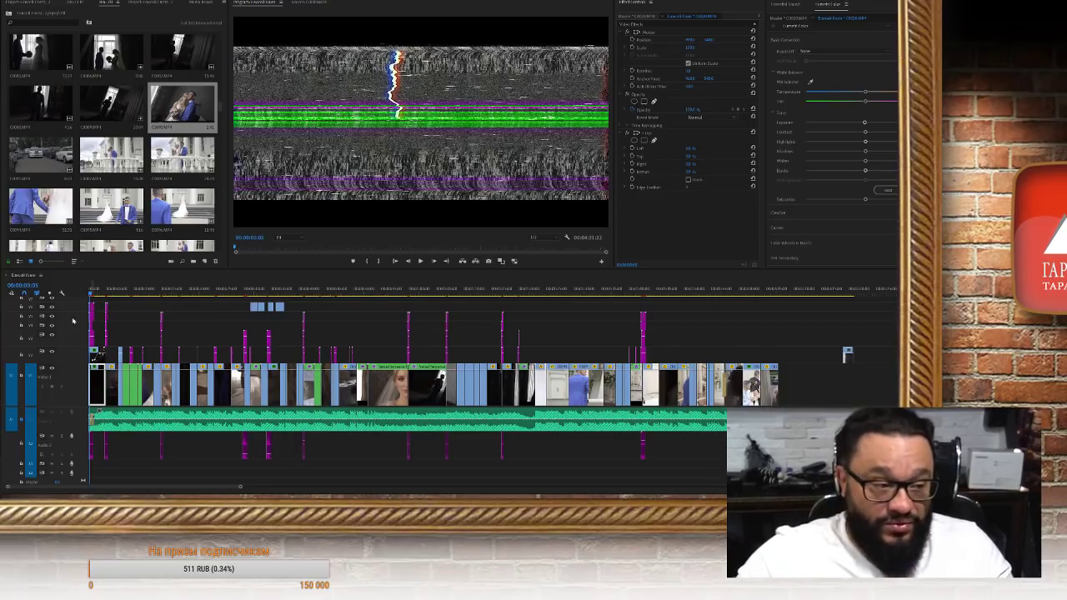
Play the sequence from the start to review it, then zoom into the timeline
{"action": "left_click", "coordinate": [91, 293]}
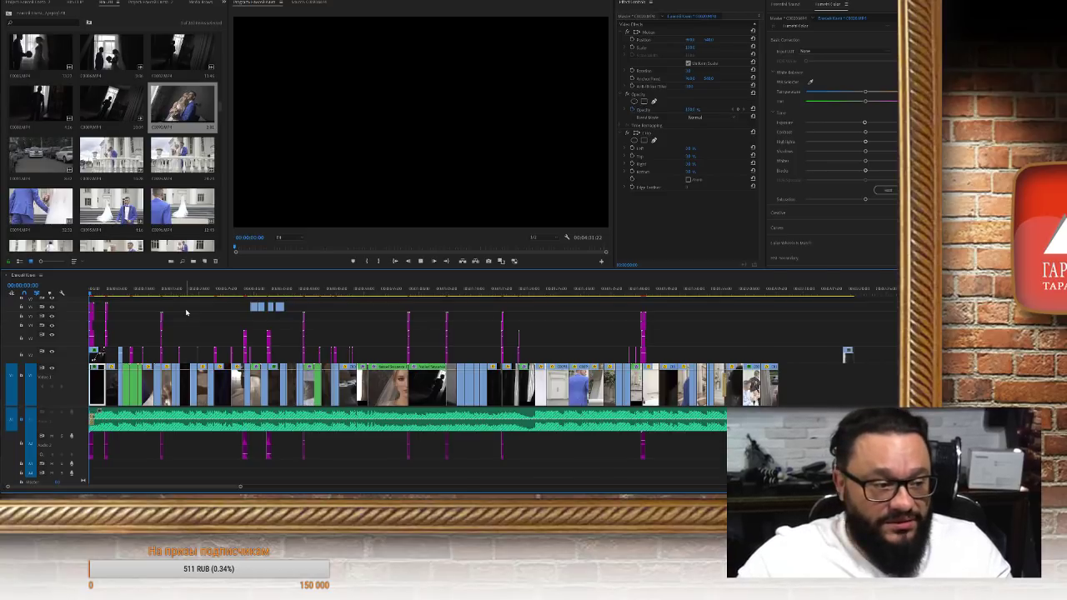
{"action": "key", "text": "space"}
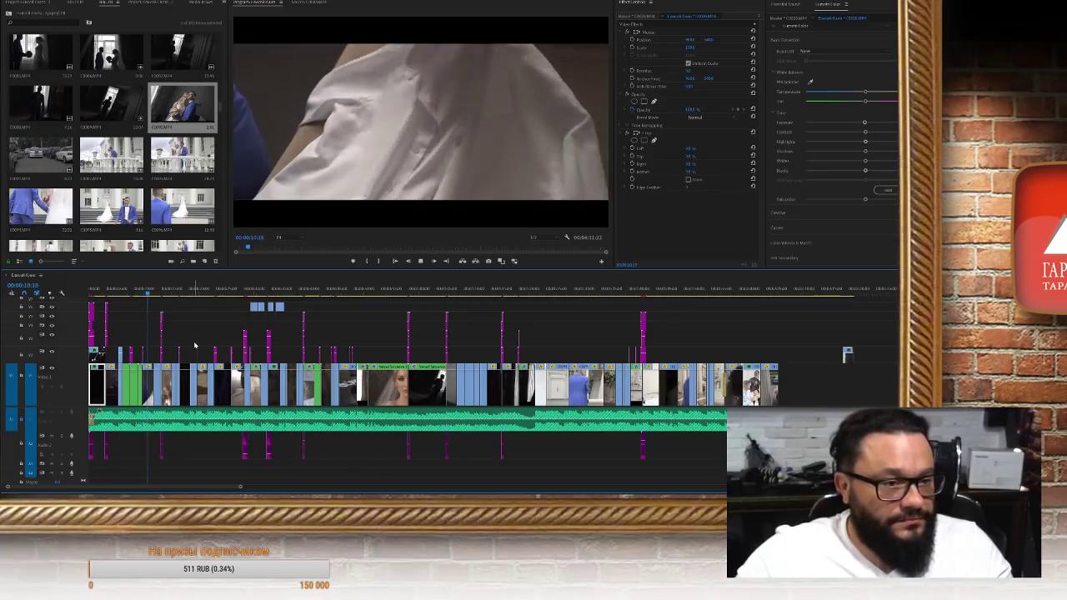
{"action": "key", "text": "space"}
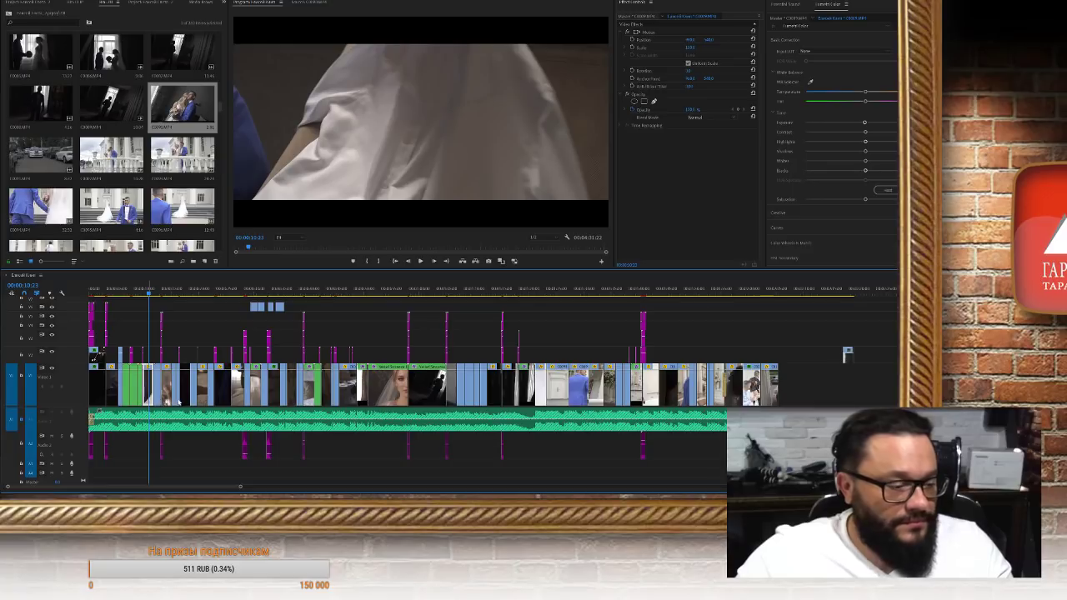
{"action": "scroll", "coordinate": [150, 388], "scroll_direction": "up", "scroll_amount": 6}
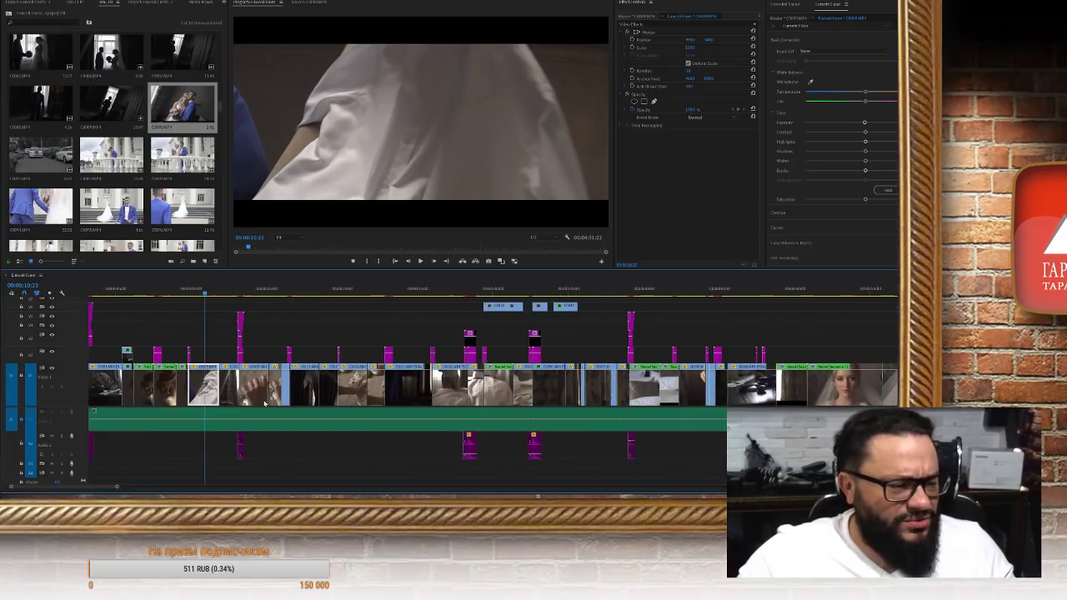
{"action": "scroll", "coordinate": [253, 412], "scroll_direction": "up", "scroll_amount": 4}
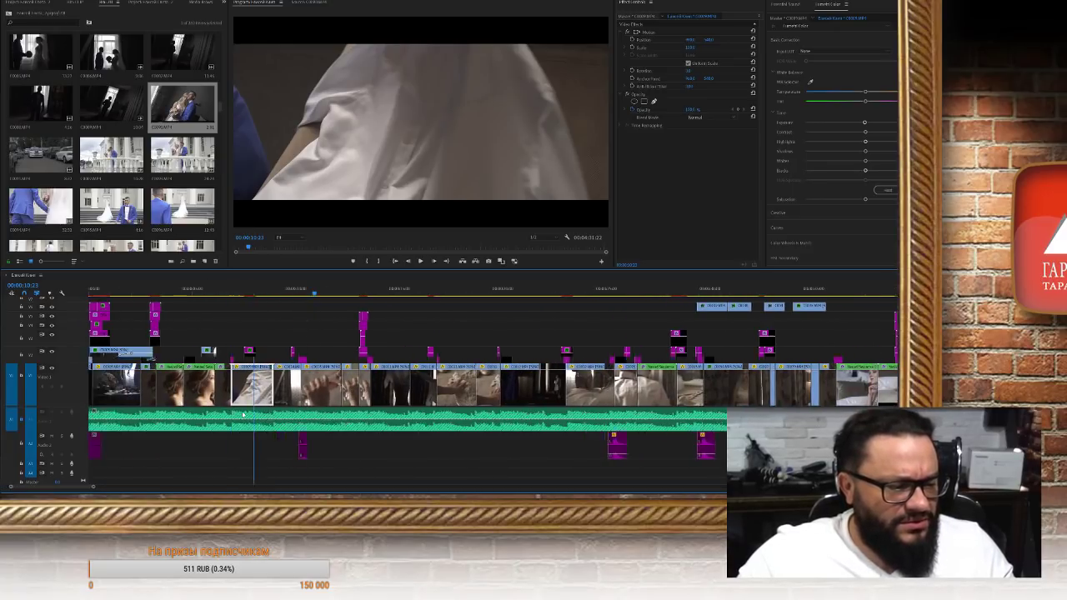
{"action": "scroll", "coordinate": [250, 418], "scroll_direction": "up", "scroll_amount": 2}
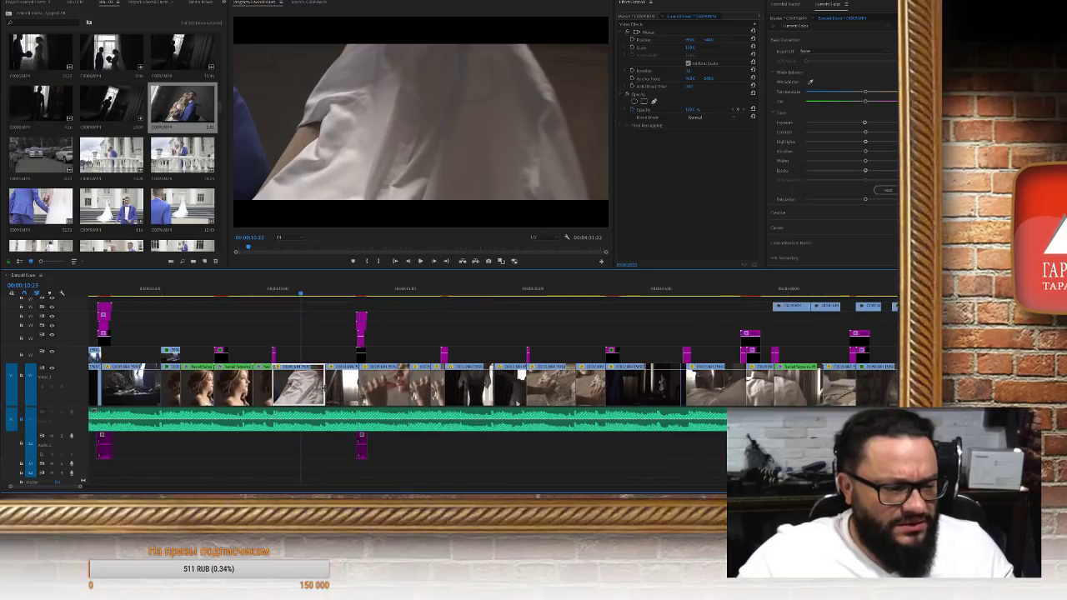
Delete the white fabric shot, move another clip into the empty slot, and play back from earlier
{"action": "key", "text": "Delete"}
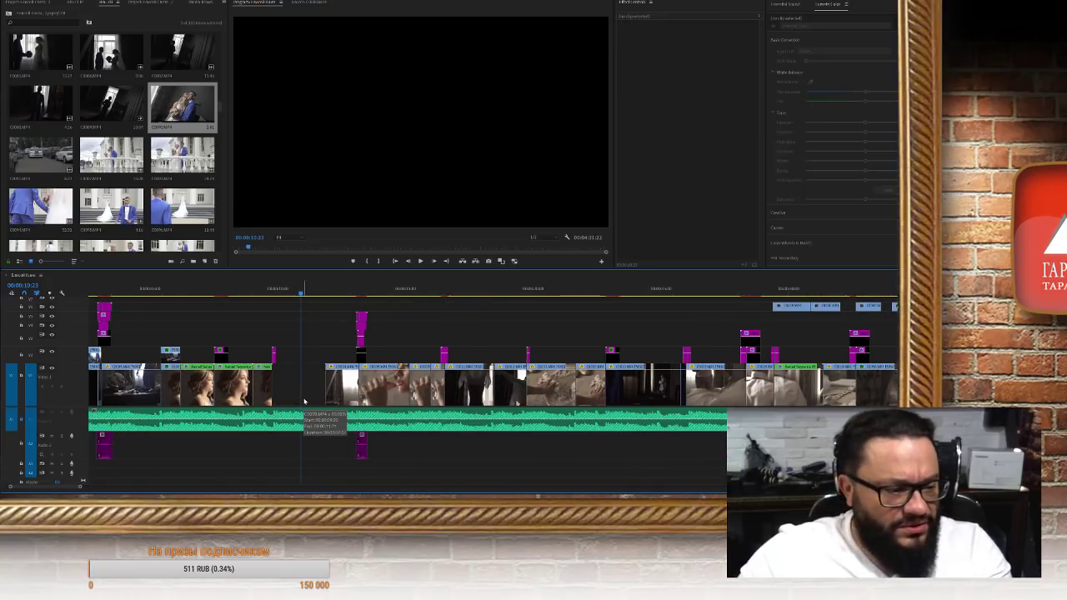
{"action": "left_click_drag", "start_coordinate": [297, 329], "coordinate": [291, 292]}
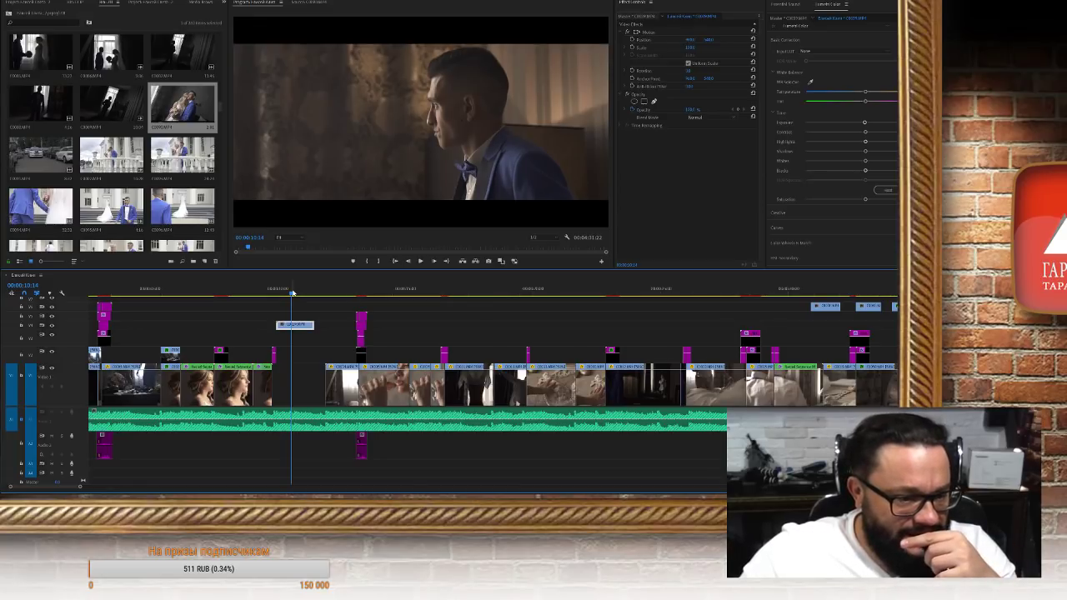
{"action": "left_click_drag", "start_coordinate": [649, 295], "coordinate": [666, 295]}
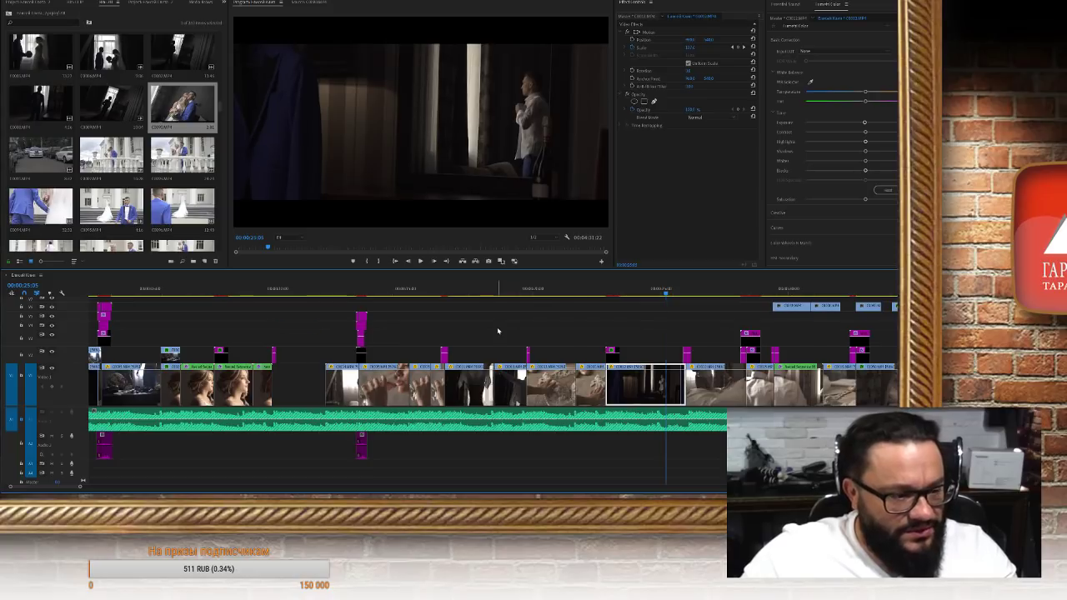
{"action": "left_click", "coordinate": [258, 289]}
{"action": "key", "text": "space"}
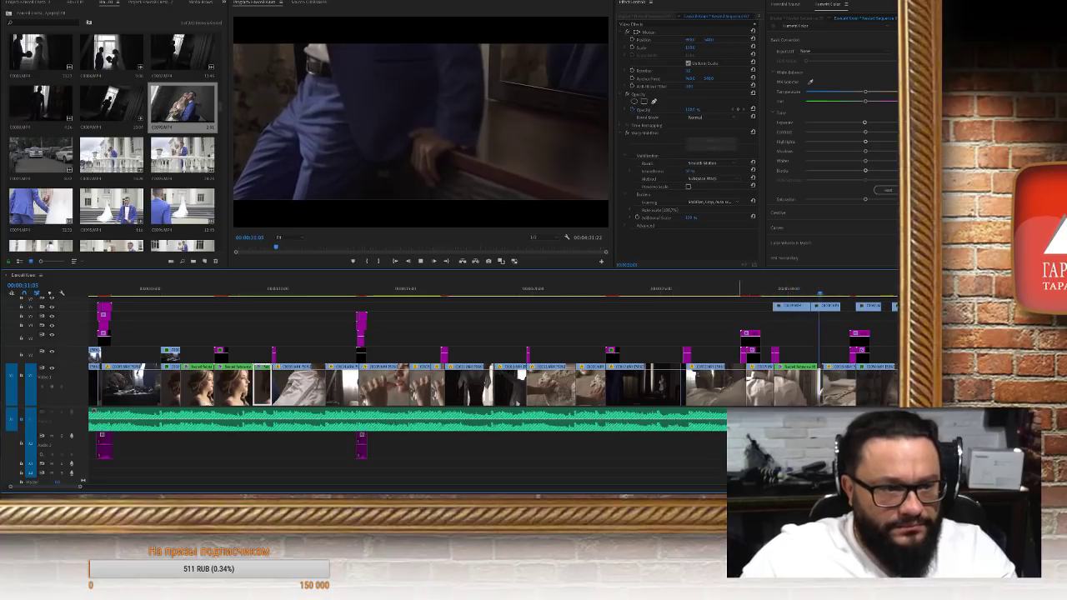
Select the four upper-track clips, shift them later in time, and review playback
{"action": "scroll", "coordinate": [630, 430], "scroll_direction": "down", "scroll_amount": 8}
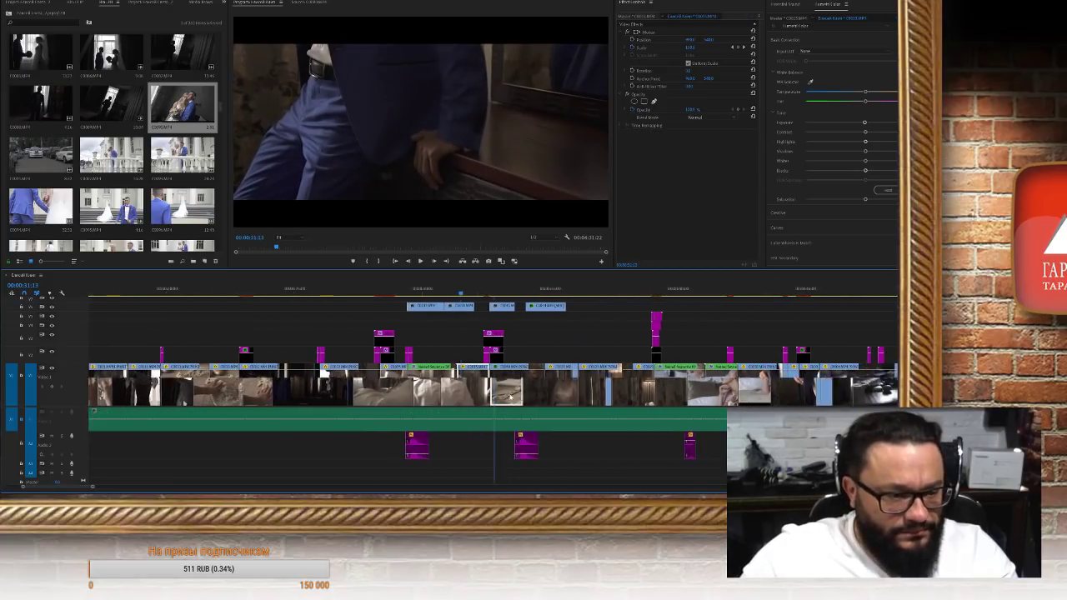
{"action": "left_click_drag", "start_coordinate": [546, 305], "coordinate": [745, 311]}
{"action": "left_click", "coordinate": [356, 292]}
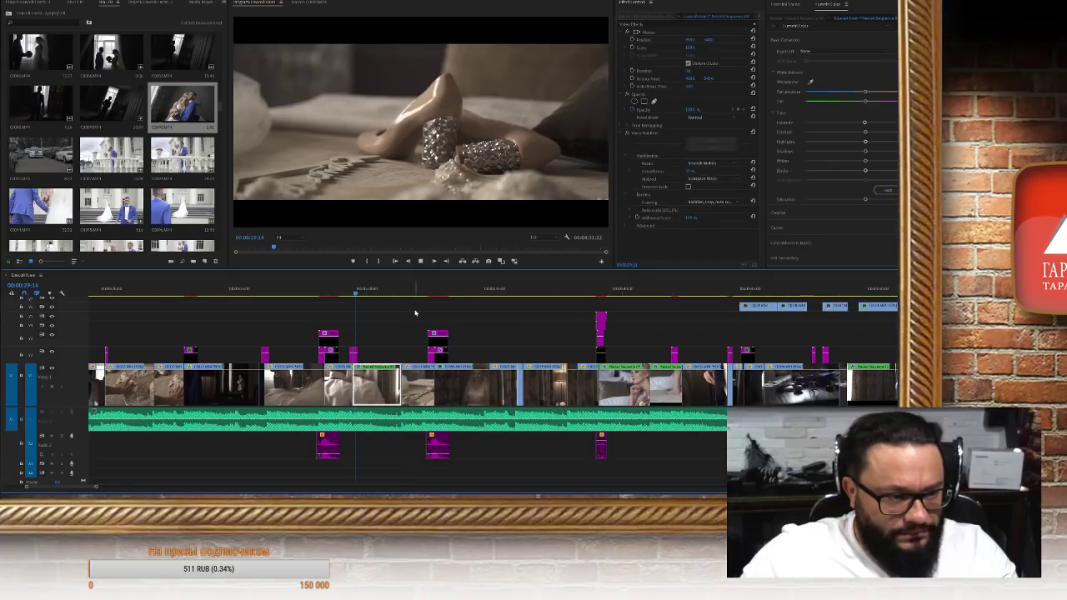
{"action": "key", "text": "Right"}
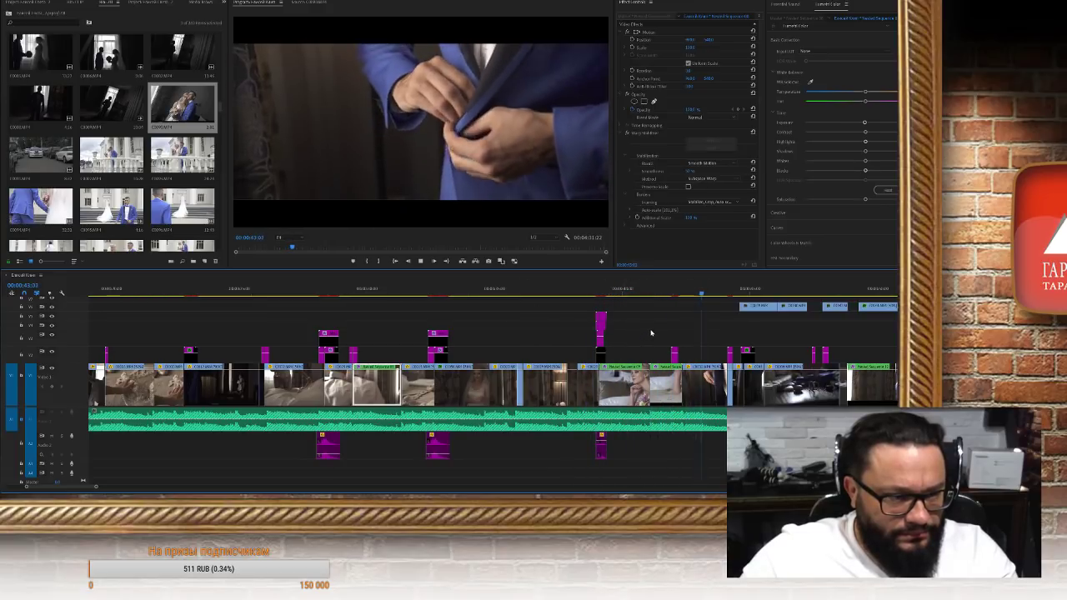
{"action": "key", "text": "space"}
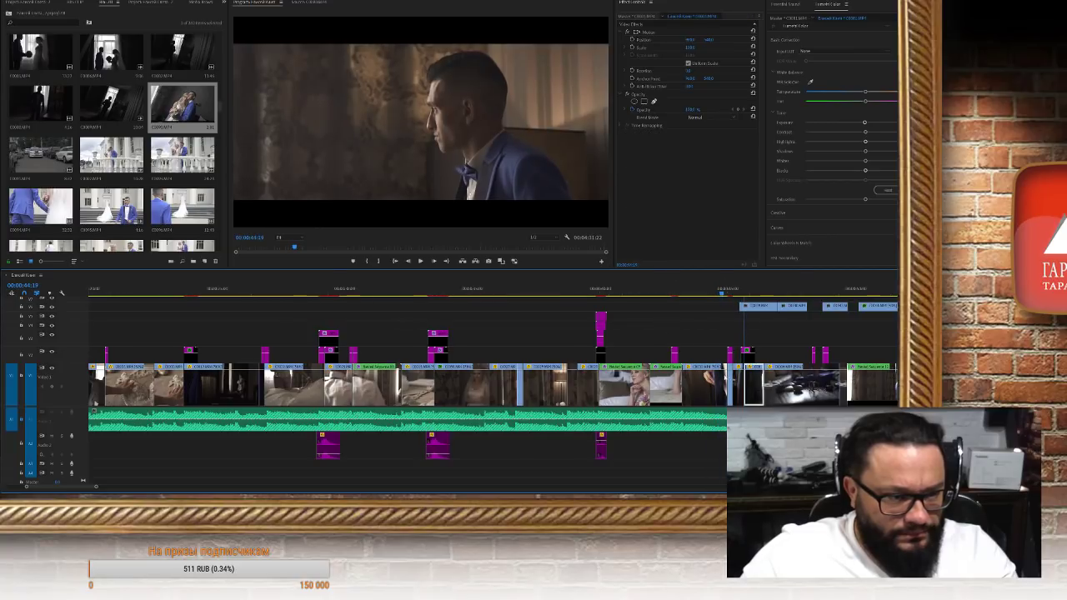
Reselect the four upper-track clips, replay the section, and select the groom-by-the-window clip on V1
{"action": "scroll", "coordinate": [602, 346], "scroll_direction": "down", "scroll_amount": 3}
{"action": "scroll", "coordinate": [602, 346], "scroll_direction": "down", "scroll_amount": 5}
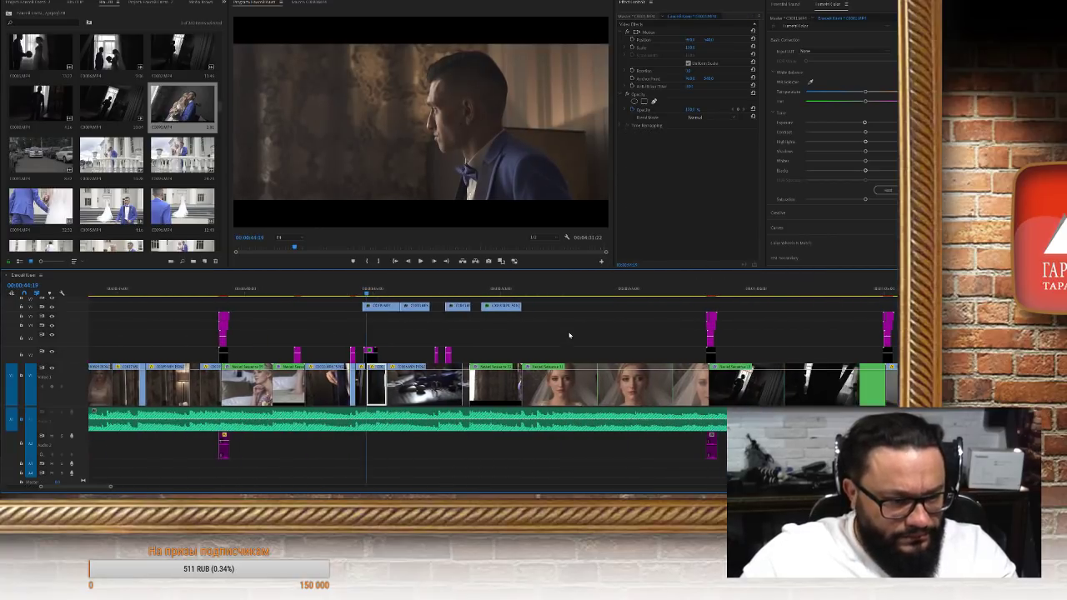
{"action": "left_click_drag", "start_coordinate": [428, 313], "coordinate": [536, 307]}
{"action": "key", "text": "space"}
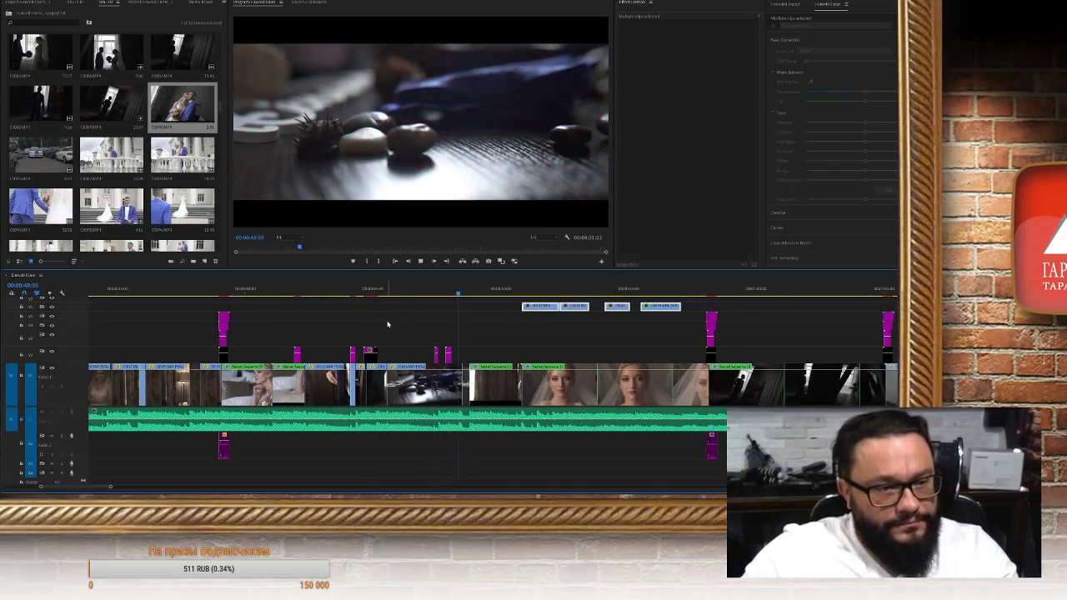
{"action": "key", "text": "space"}
{"action": "left_click", "coordinate": [472, 380]}
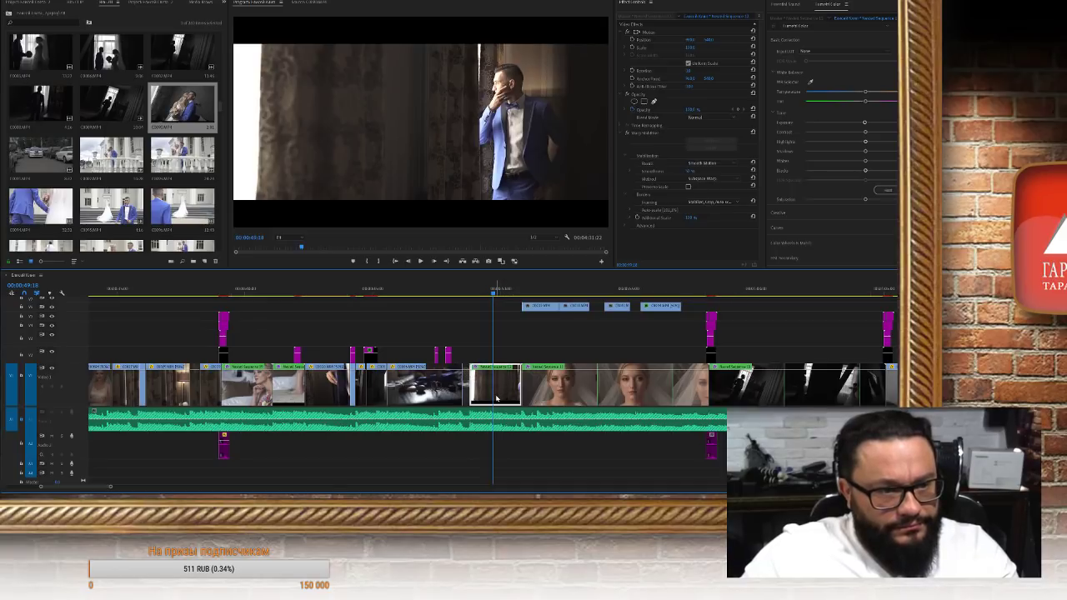
Delete the groom-by-the-window shot and move two upper-track clips down to V2, checking each
{"action": "key", "text": "Delete"}
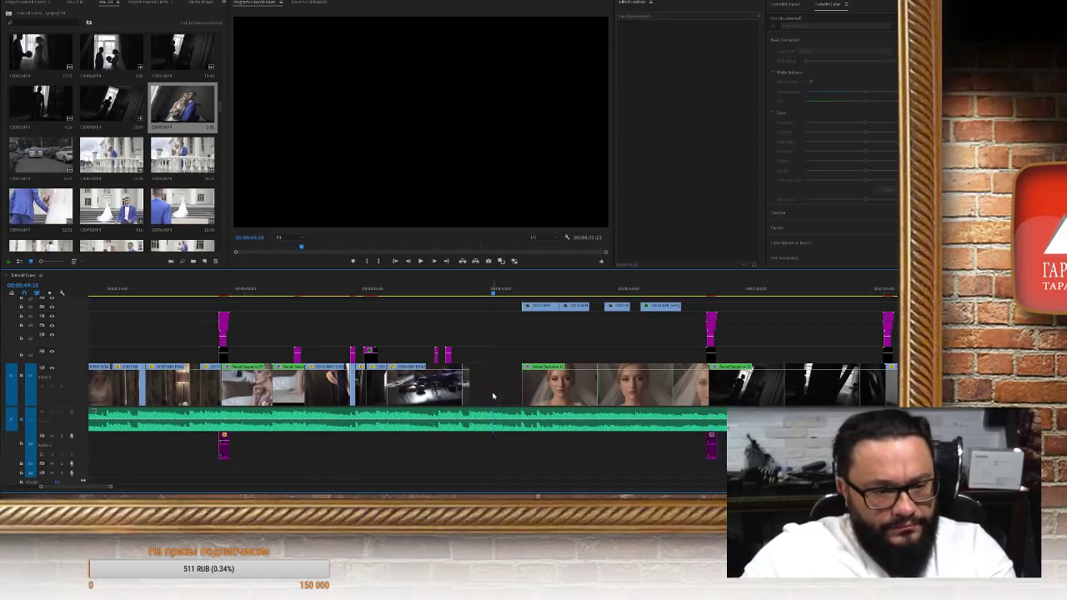
{"action": "scroll", "coordinate": [507, 386], "scroll_direction": "right", "scroll_amount": 3}
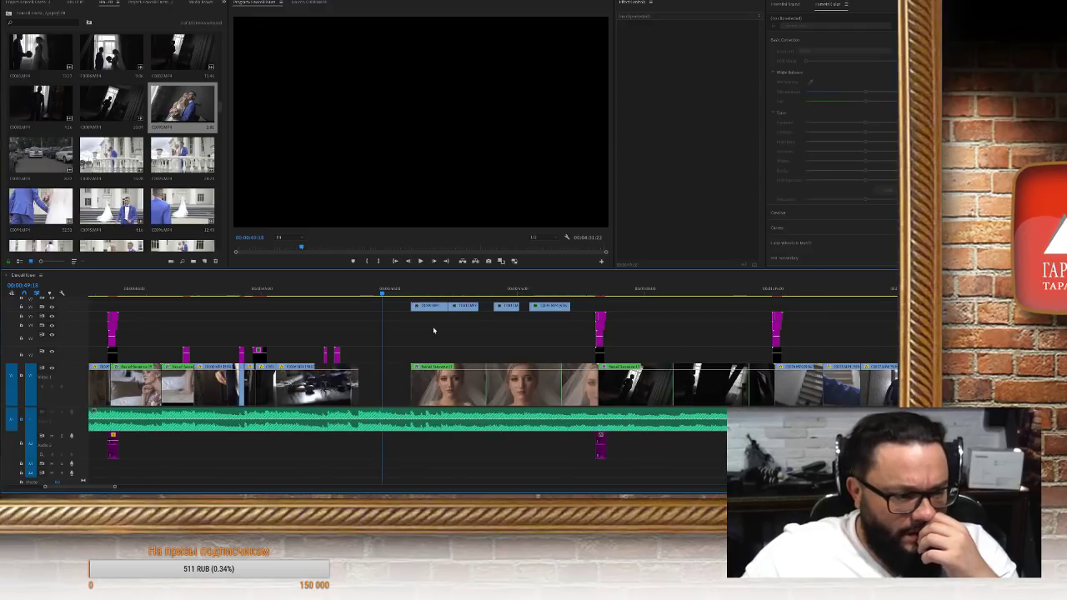
{"action": "left_click_drag", "start_coordinate": [429, 310], "coordinate": [378, 358]}
{"action": "left_click", "coordinate": [351, 292]}
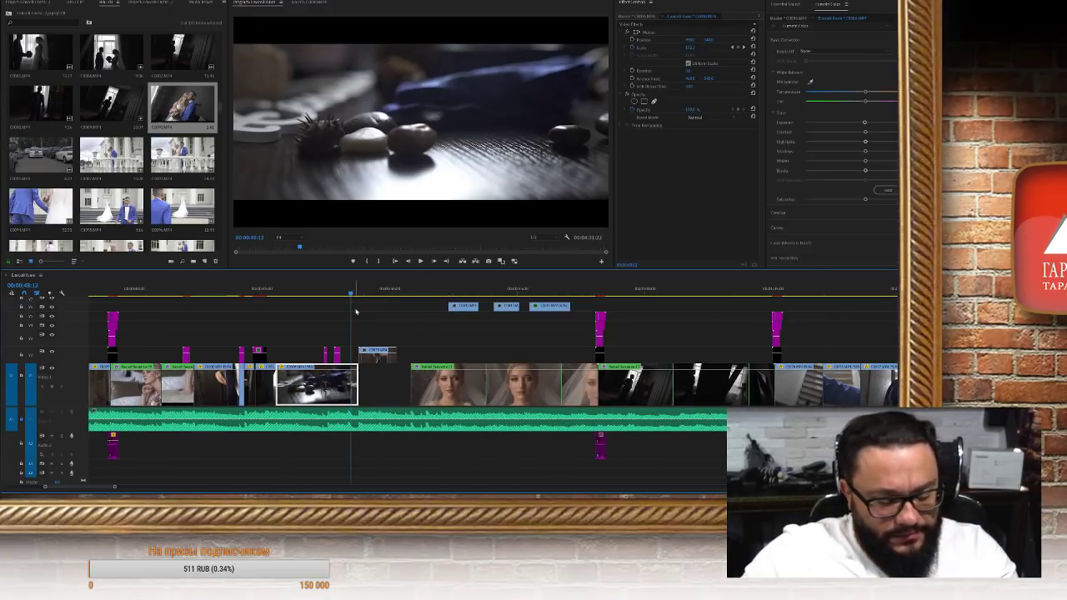
{"action": "key", "text": "space"}
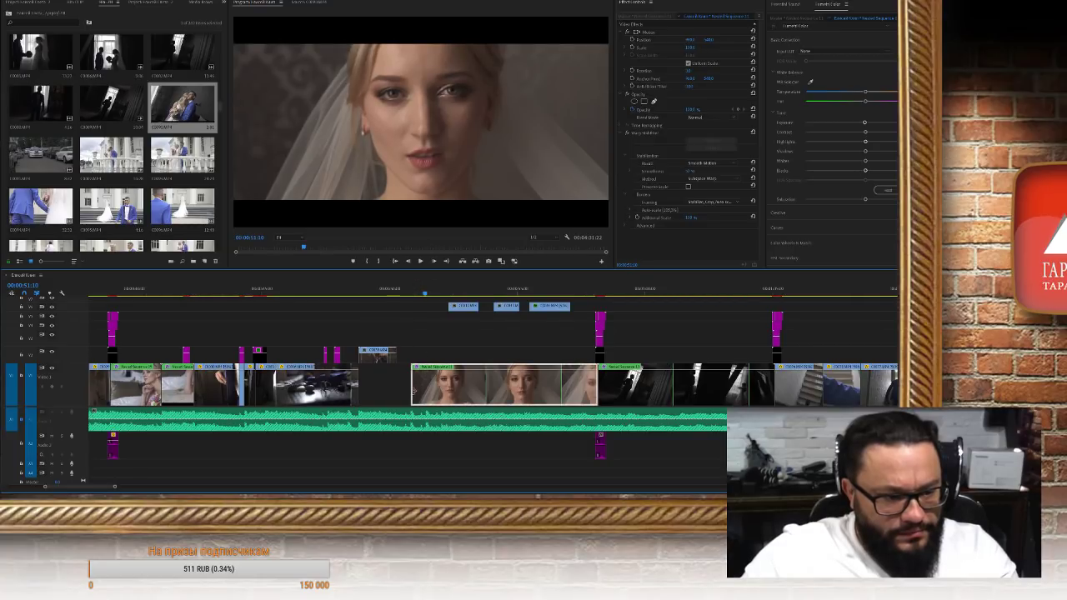
{"action": "left_click_drag", "start_coordinate": [457, 315], "coordinate": [410, 354]}
{"action": "left_click", "coordinate": [365, 289]}
{"action": "key", "text": "space"}
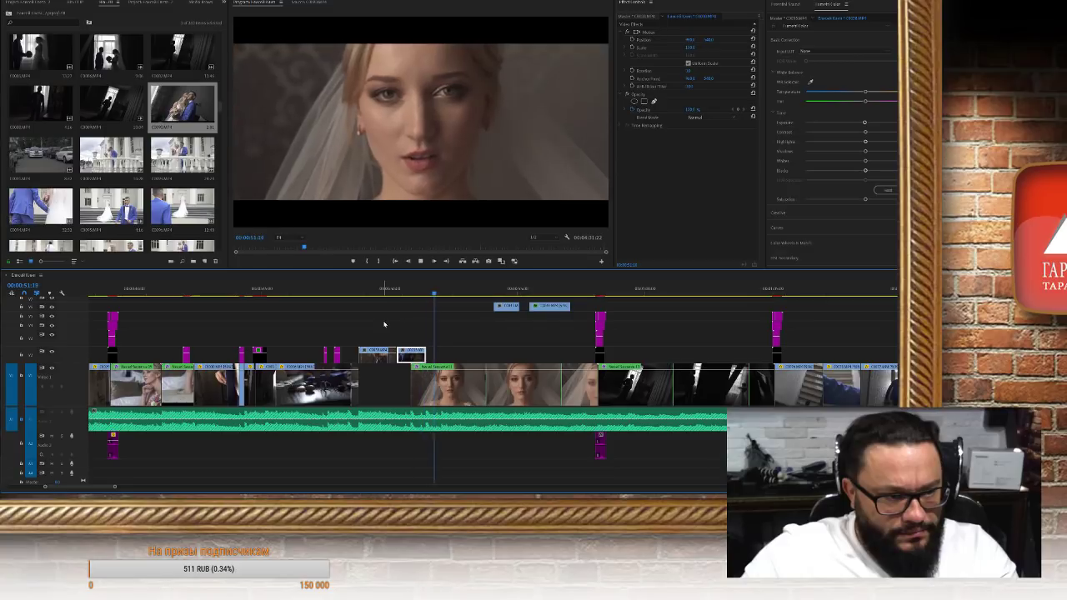
{"action": "key", "text": "space"}
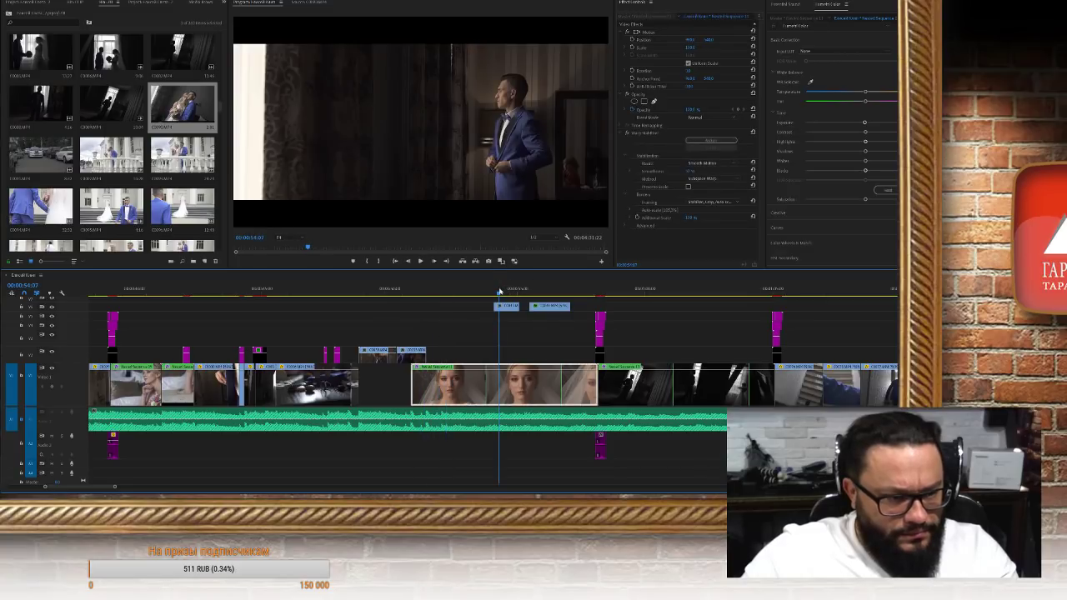
Trim the tabletop close-up's end back to the chosen stopping frame
{"action": "mouse_move", "coordinate": [498, 291]}
{"action": "left_mouse_down"}
{"action": "mouse_move", "coordinate": [553, 291]}
{"action": "mouse_move", "coordinate": [498, 290]}
{"action": "left_mouse_up"}
{"action": "scroll", "coordinate": [452, 380], "scroll_direction": "up", "scroll_amount": 2}
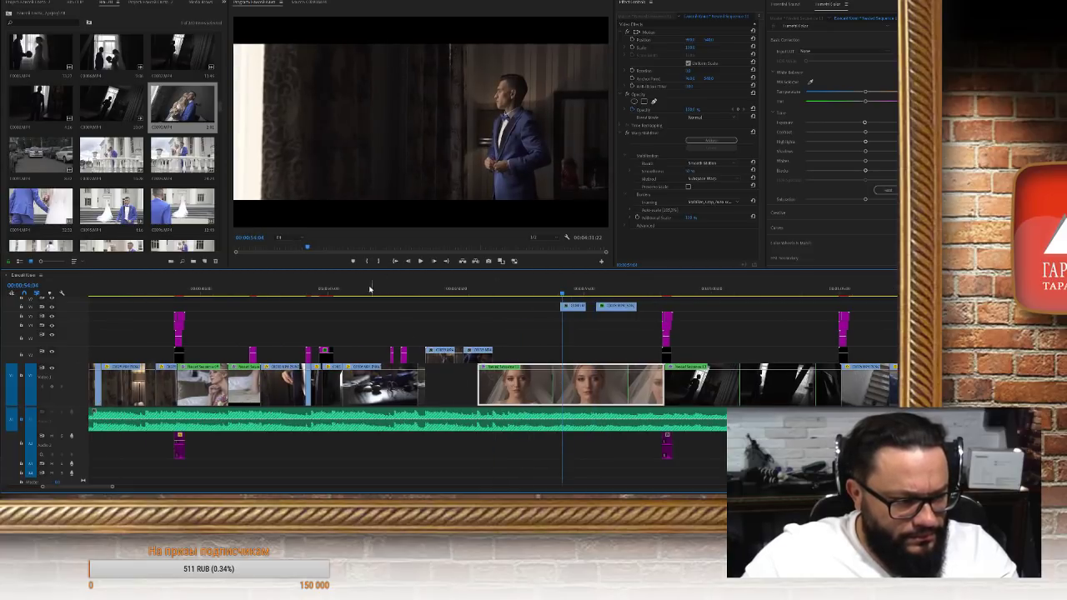
{"action": "mouse_move", "coordinate": [356, 290]}
{"action": "left_mouse_down"}
{"action": "mouse_move", "coordinate": [369, 290]}
{"action": "mouse_move", "coordinate": [338, 294]}
{"action": "left_mouse_up"}
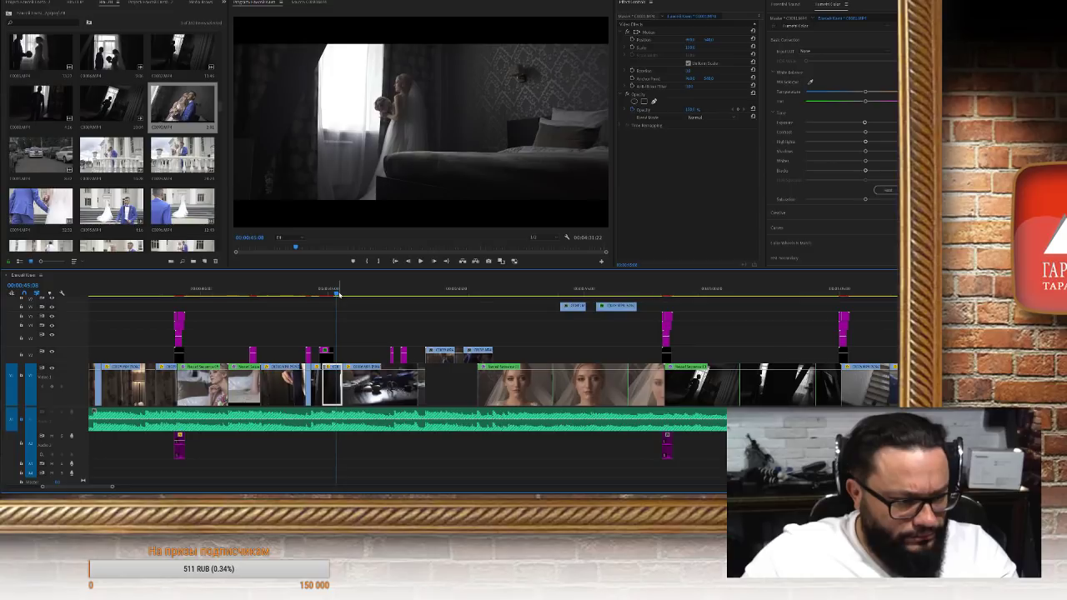
{"action": "key", "text": "space"}
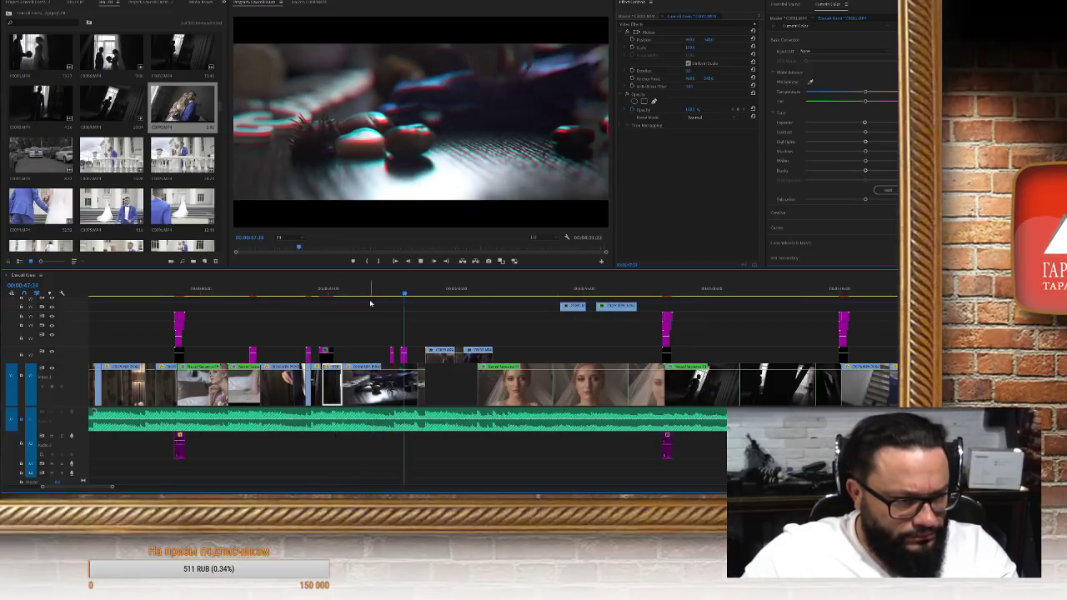
{"action": "key", "text": "space"}
{"action": "left_click_drag", "start_coordinate": [422, 386], "coordinate": [408, 386]}
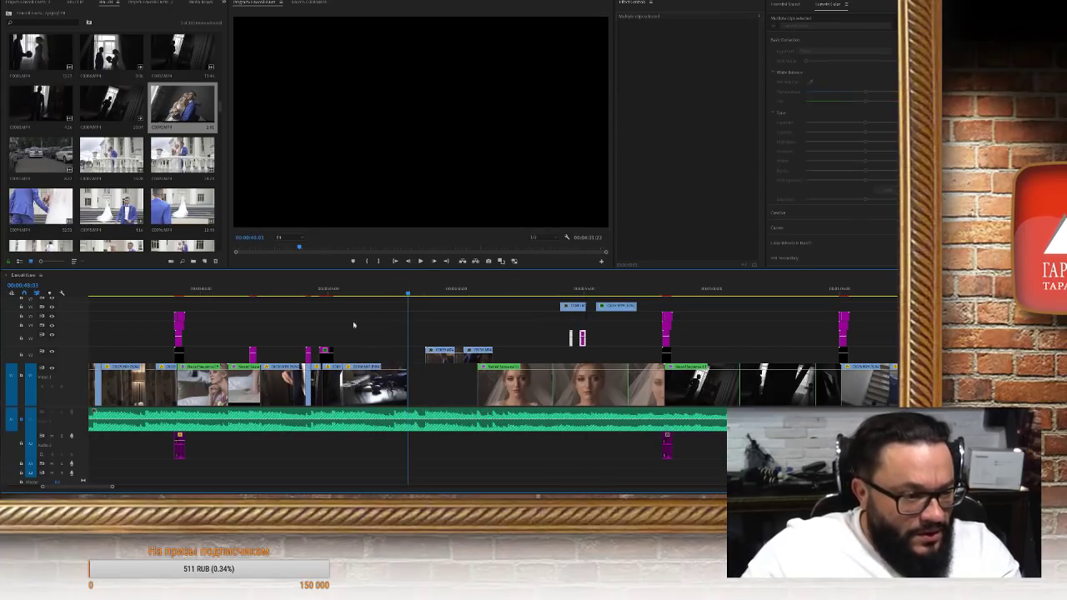
Review the trim, then move two small overlay clips from V3 down to V2 and V4
{"action": "left_click", "coordinate": [291, 301]}
{"action": "key", "text": "space"}
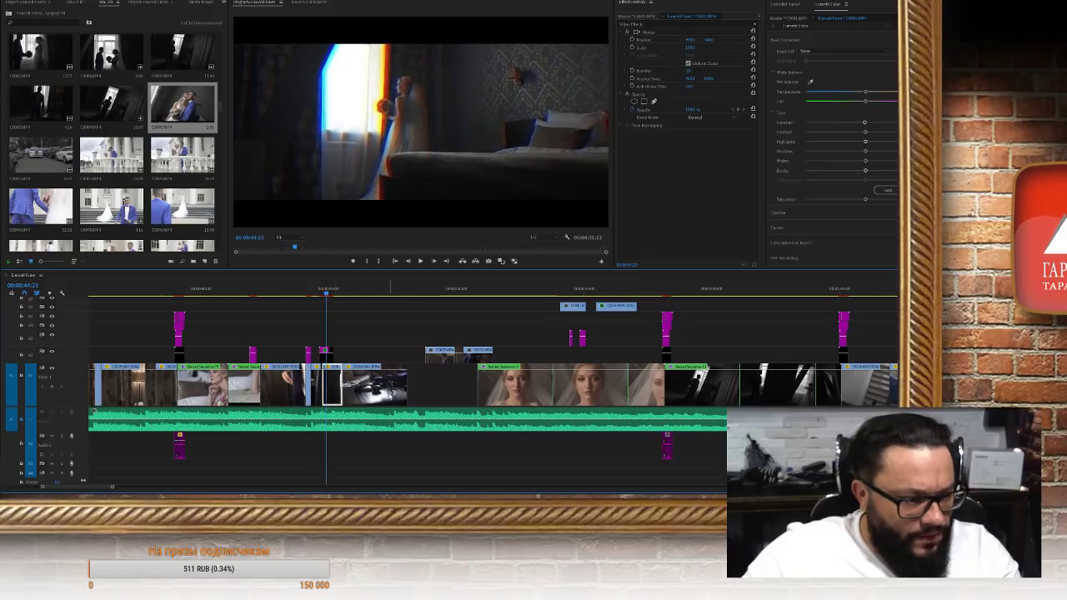
{"action": "scroll", "coordinate": [331, 398], "scroll_direction": "up", "scroll_amount": 2}
{"action": "scroll", "coordinate": [338, 399], "scroll_direction": "up", "scroll_amount": 5}
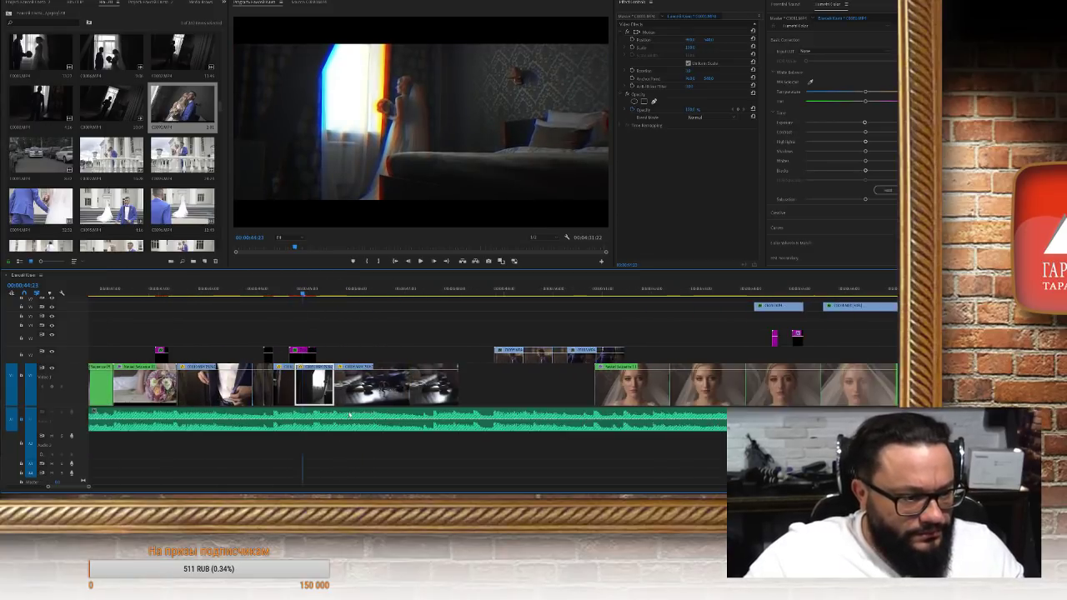
{"action": "scroll", "coordinate": [388, 342], "scroll_direction": "down", "scroll_amount": 4}
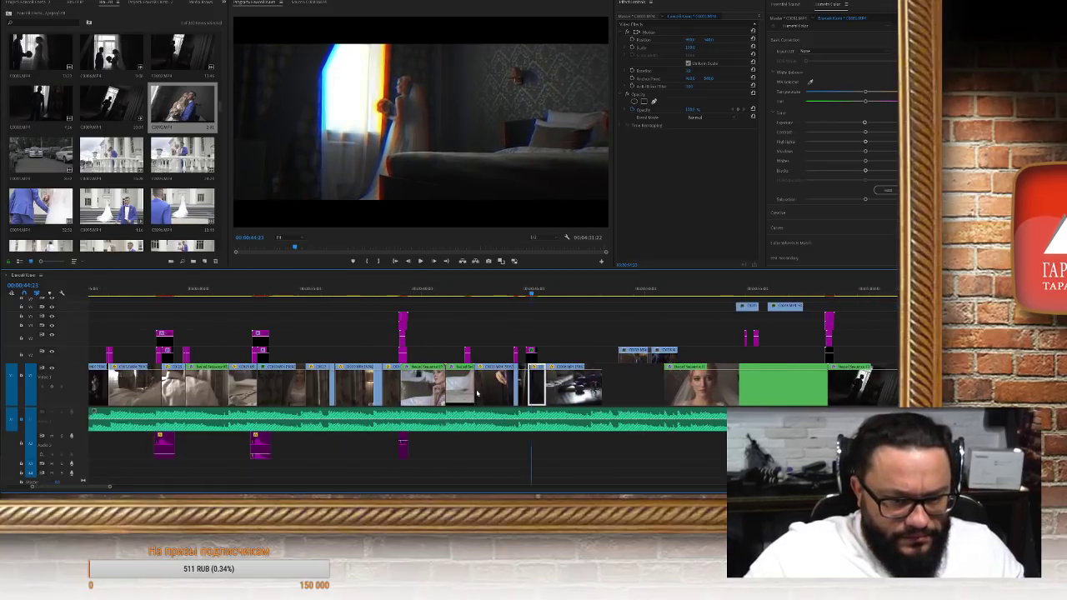
{"action": "left_click", "coordinate": [757, 287]}
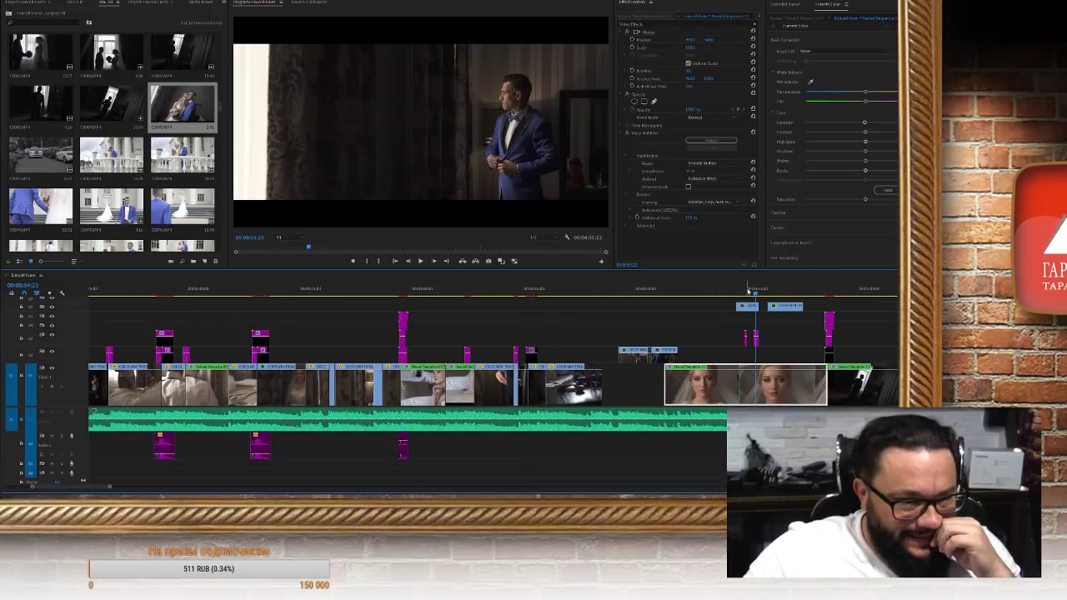
{"action": "left_click_drag", "start_coordinate": [751, 309], "coordinate": [624, 335]}
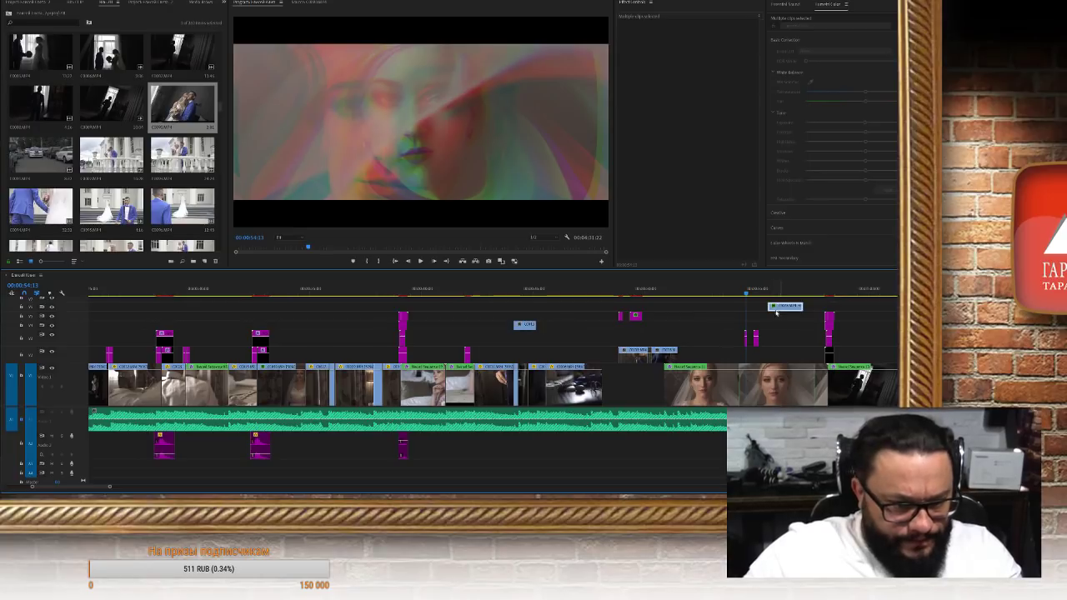
{"action": "left_click_drag", "start_coordinate": [776, 312], "coordinate": [662, 344]}
Move a clip later on V3 and delete the clip at the suit close-up in the groom-dressing section
{"action": "scroll", "coordinate": [630, 359], "scroll_direction": "up", "scroll_amount": 3}
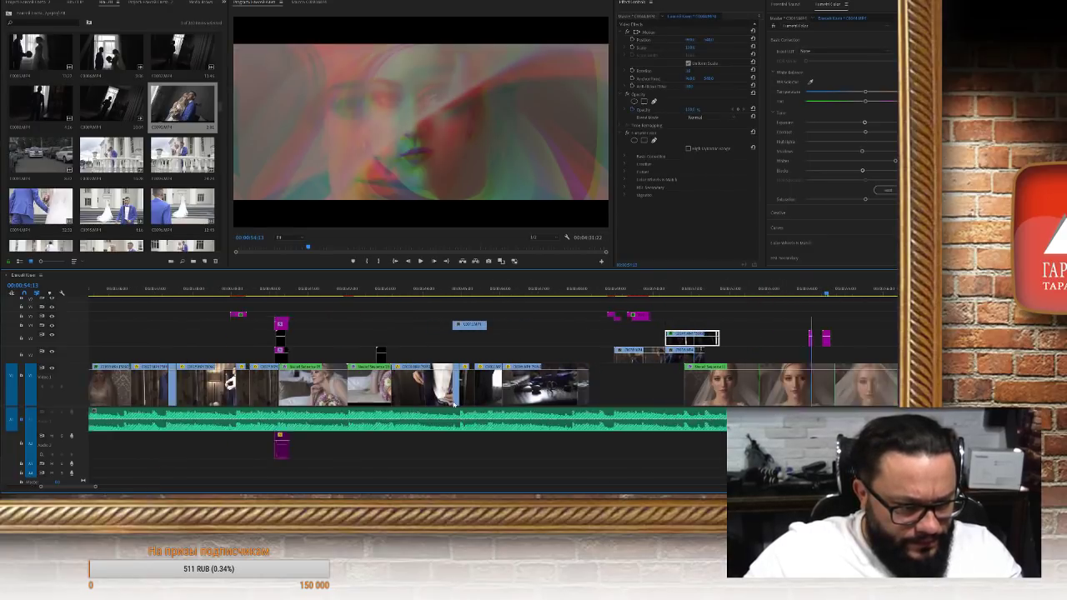
{"action": "left_click", "coordinate": [412, 289]}
{"action": "left_click_drag", "start_coordinate": [411, 289], "coordinate": [443, 290]}
{"action": "key", "text": "Left"}
{"action": "key", "text": "Left"}
{"action": "key", "text": "Left"}
{"action": "key", "text": "Left"}
{"action": "key", "text": "Left"}
{"action": "key", "text": "Left"}
{"action": "key", "text": "Left"}
{"action": "key", "text": "Left"}
{"action": "key", "text": "Left"}
{"action": "key", "text": "Left"}
{"action": "key", "text": "Left"}
{"action": "key", "text": "Left"}
{"action": "key", "text": "Left"}
{"action": "key", "text": "Left"}
{"action": "key", "text": "Left"}
{"action": "key", "text": "Left"}
{"action": "key", "text": "Left"}
{"action": "key", "text": "Left"}
{"action": "key", "text": "Left"}
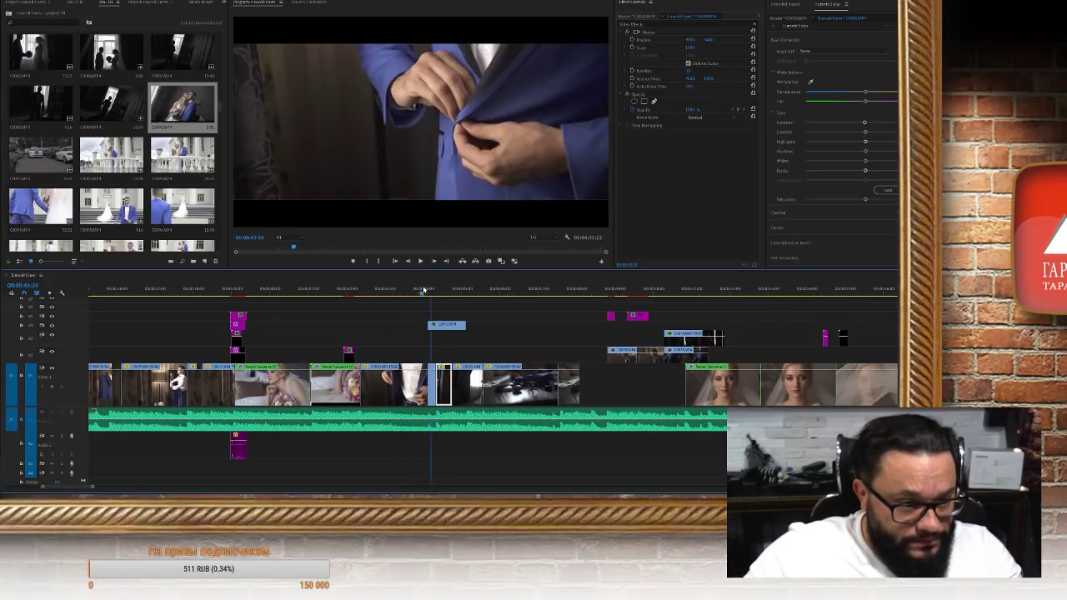
{"action": "left_click_drag", "start_coordinate": [559, 334], "coordinate": [559, 334]}
{"action": "left_click_drag", "start_coordinate": [417, 290], "coordinate": [430, 294]}
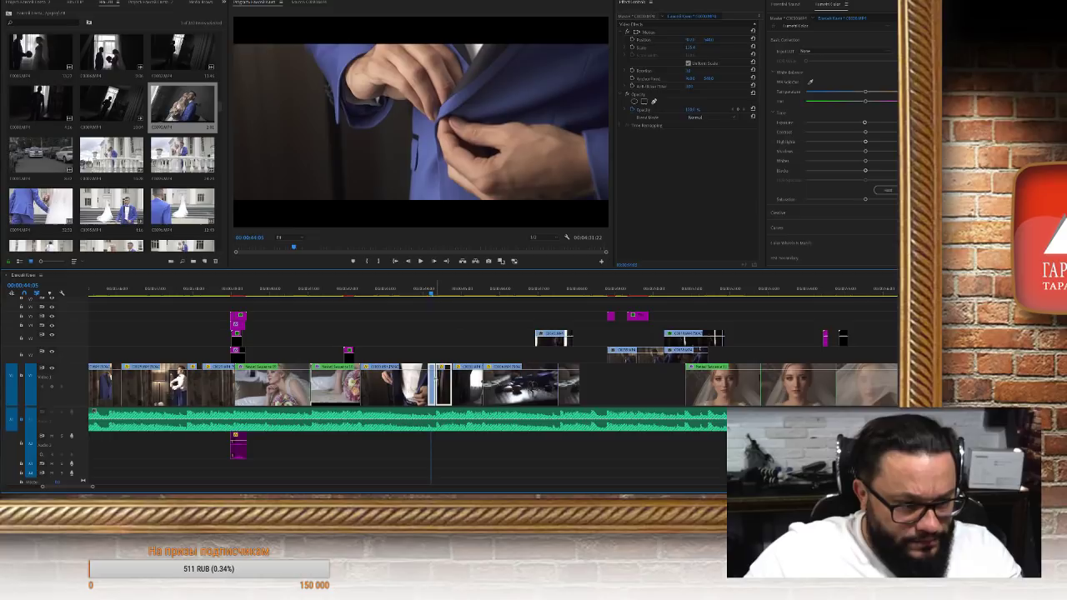
{"action": "key", "text": "Delete"}
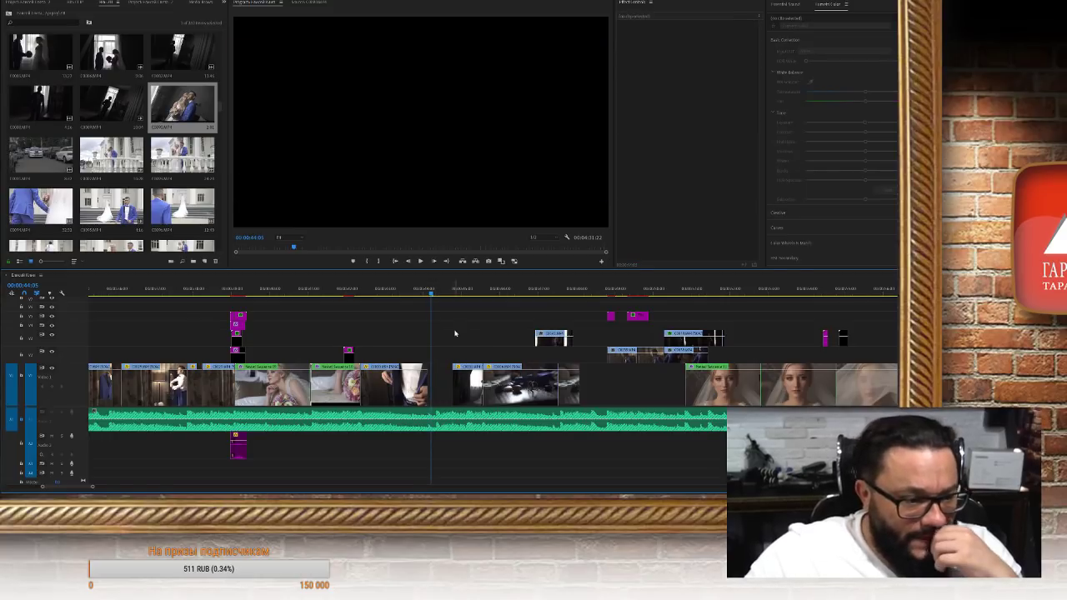
{"action": "left_click", "coordinate": [368, 290]}
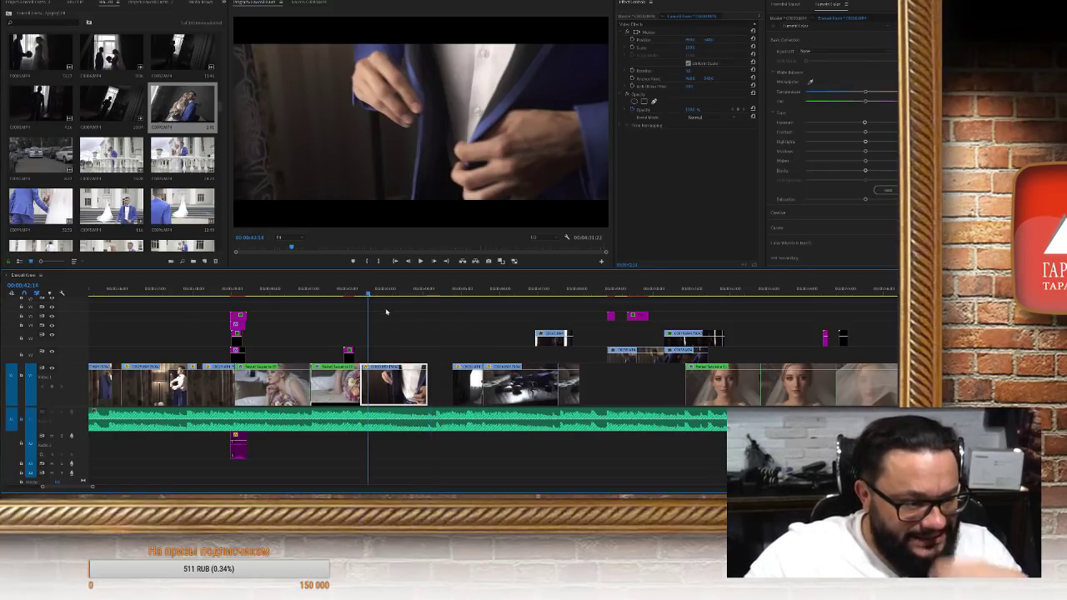
{"action": "key", "text": "space"}
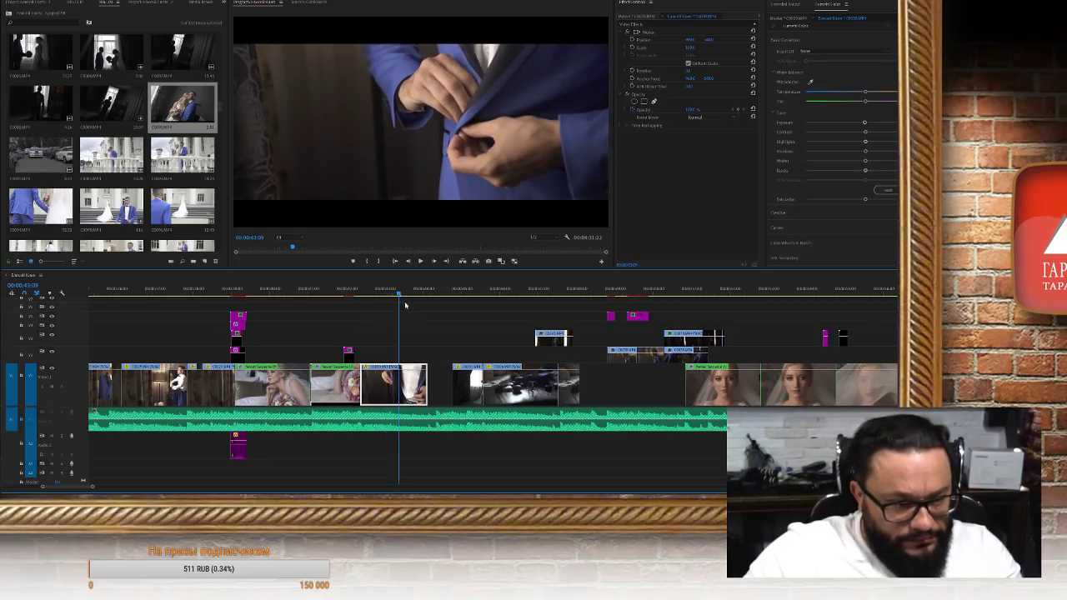
Place the small overlay on V2 above the suit close-up, slow it to 50%, and trim its end
{"action": "left_click_drag", "start_coordinate": [550, 343], "coordinate": [408, 356]}
{"action": "key", "text": "ctrl+r"}
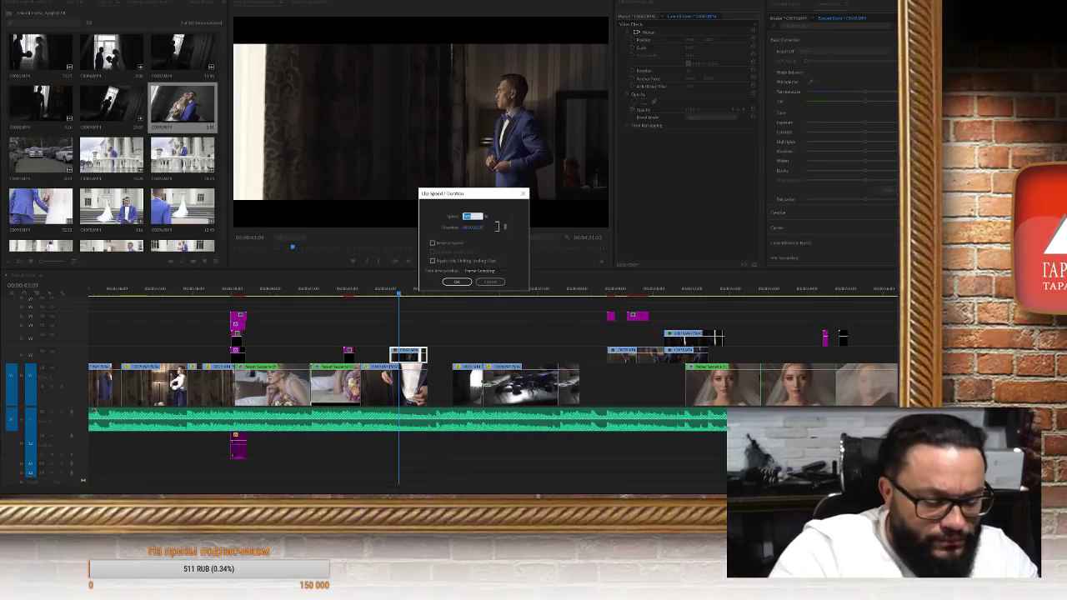
{"action": "type", "text": "50"}
{"action": "key", "text": "Return"}
{"action": "left_click", "coordinate": [367, 290]}
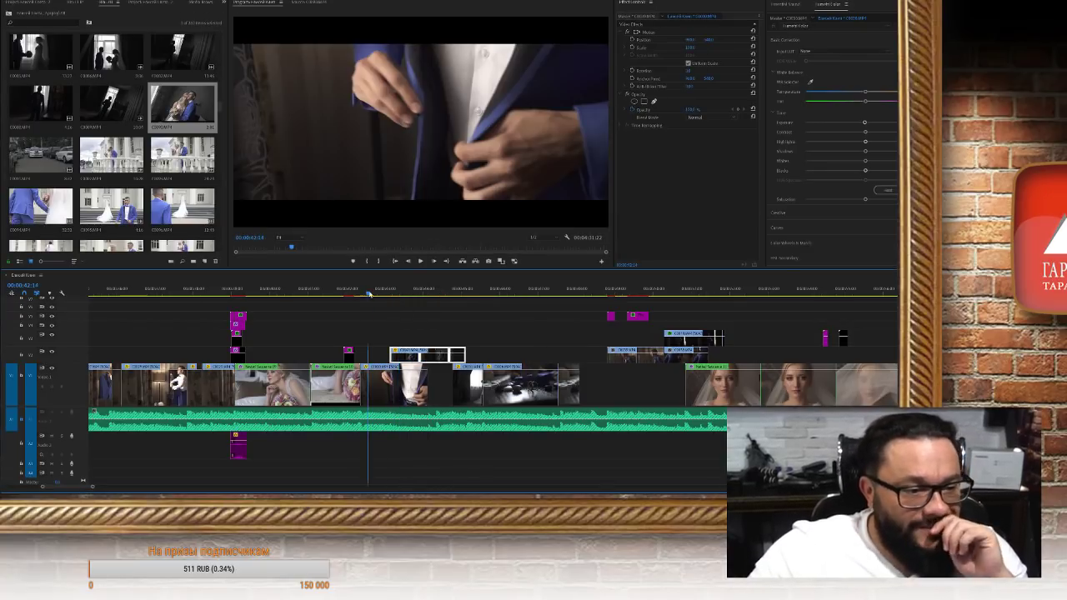
{"action": "key", "text": "space"}
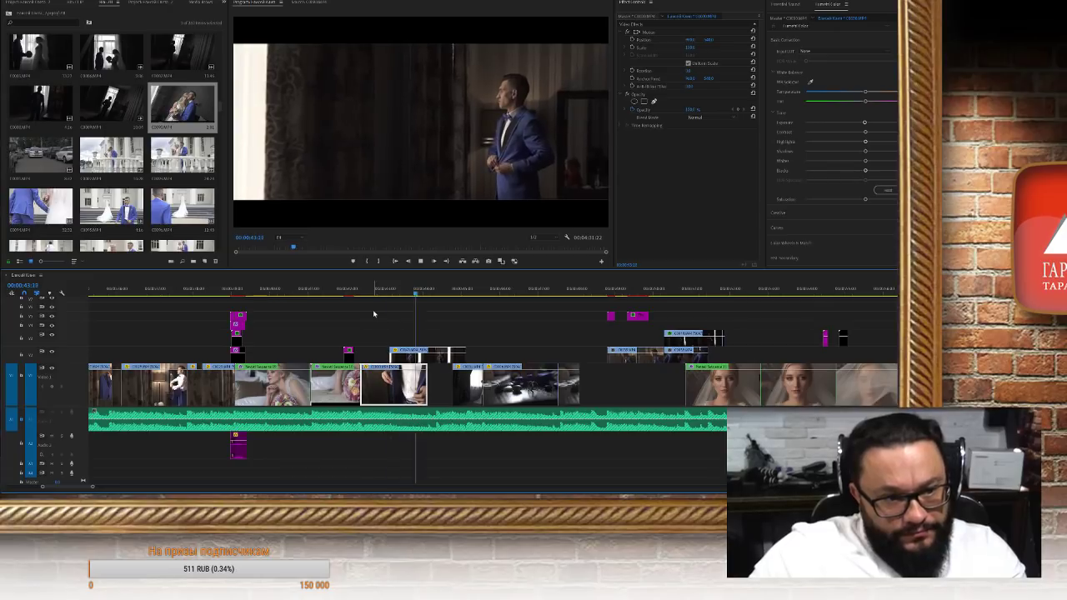
{"action": "left_click", "coordinate": [436, 353]}
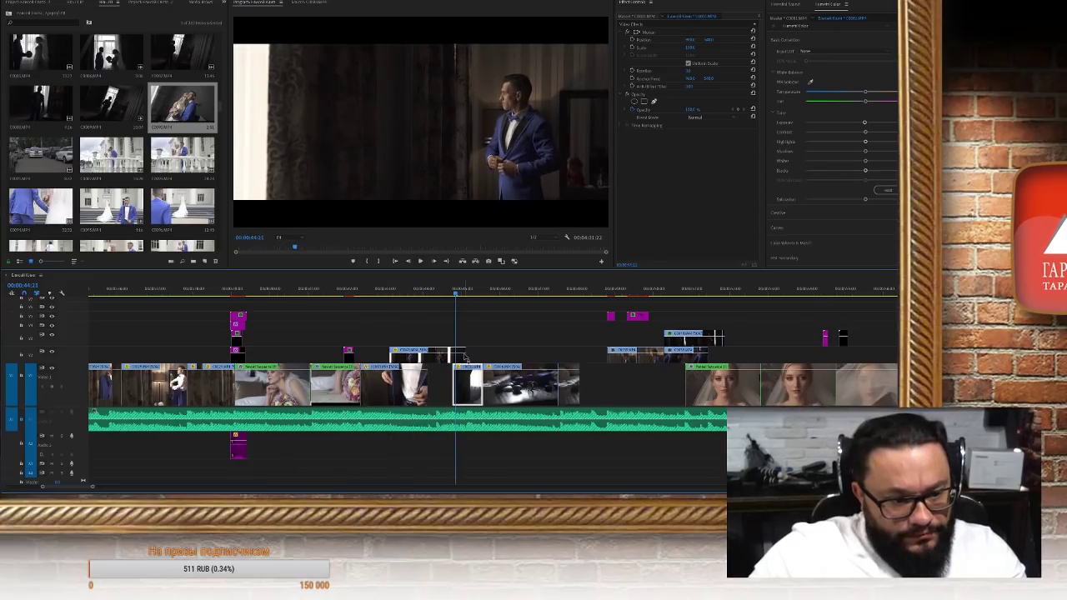
{"action": "mouse_move", "coordinate": [464, 357]}
{"action": "left_mouse_down"}
{"action": "mouse_move", "coordinate": [428, 357]}
{"action": "mouse_move", "coordinate": [451, 356]}
{"action": "left_mouse_up"}
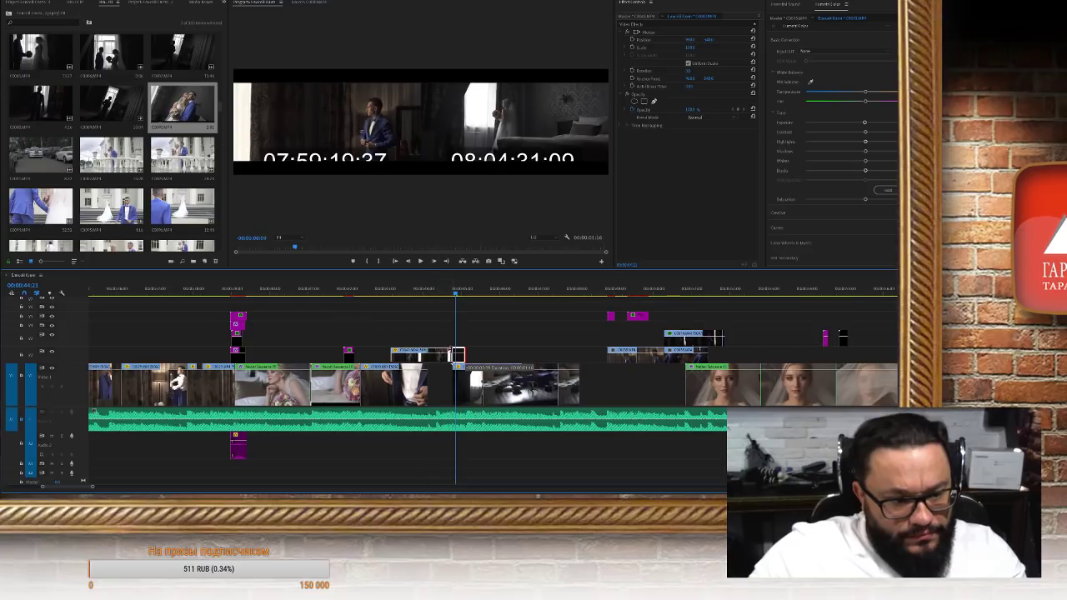
{"action": "key", "text": "j"}
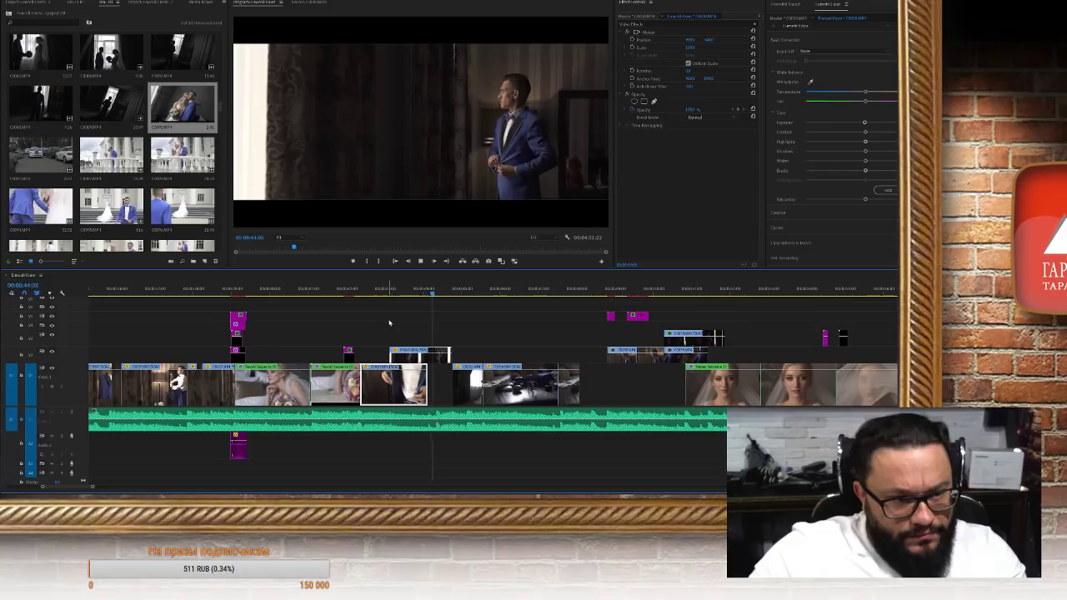
{"action": "key", "text": "space"}
Delete the two bride clips on V1 around 40:03 and copy the magenta clip onto V4
{"action": "scroll", "coordinate": [333, 304], "scroll_direction": "up", "scroll_amount": 1}
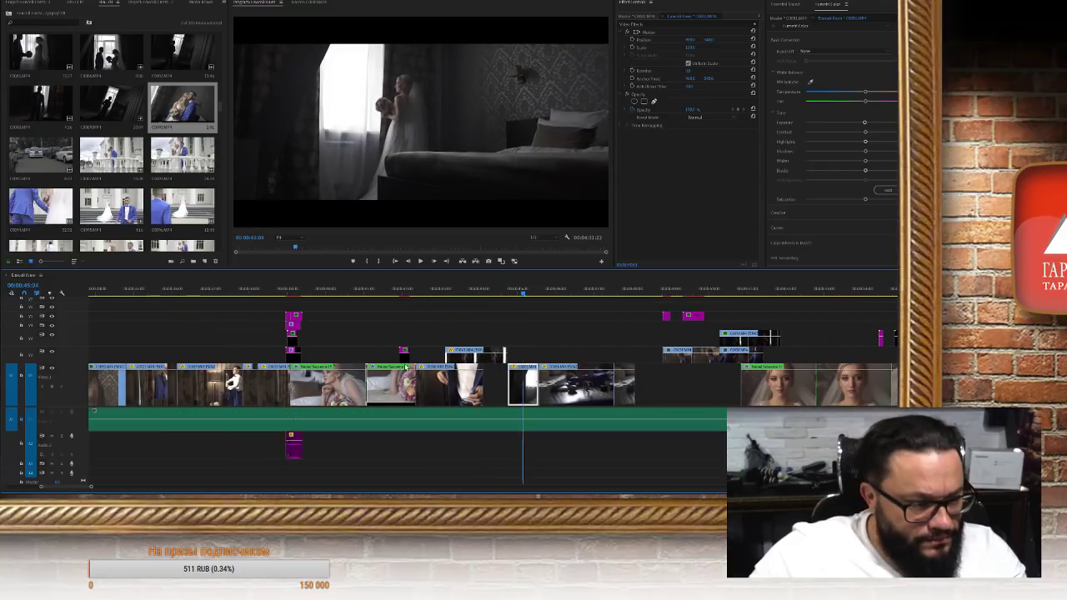
{"action": "left_click", "coordinate": [328, 294]}
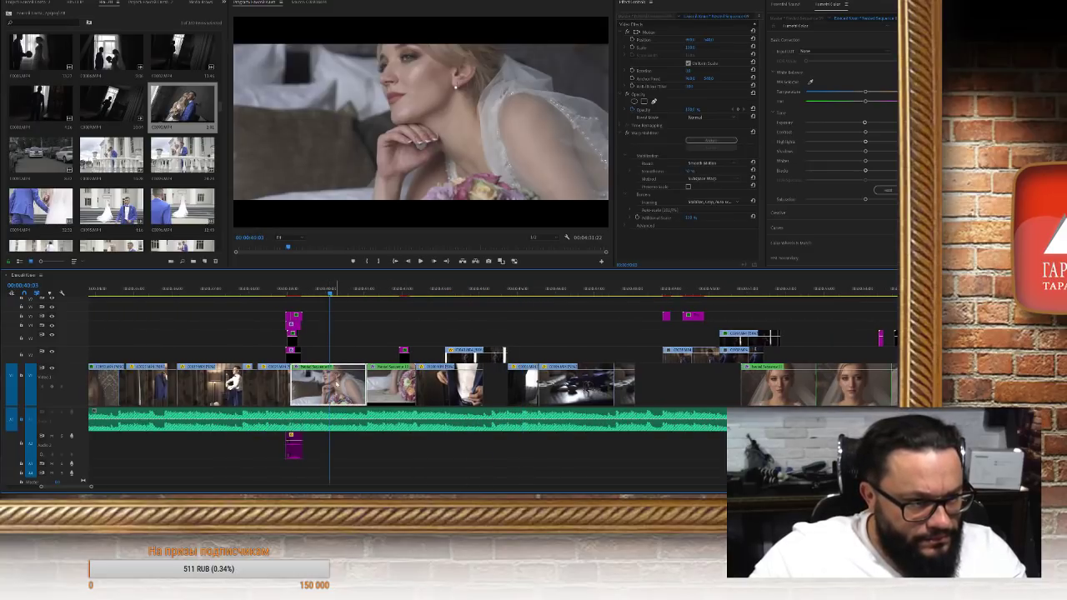
{"action": "left_click_drag", "start_coordinate": [351, 342], "coordinate": [396, 387]}
{"action": "key", "text": "Delete"}
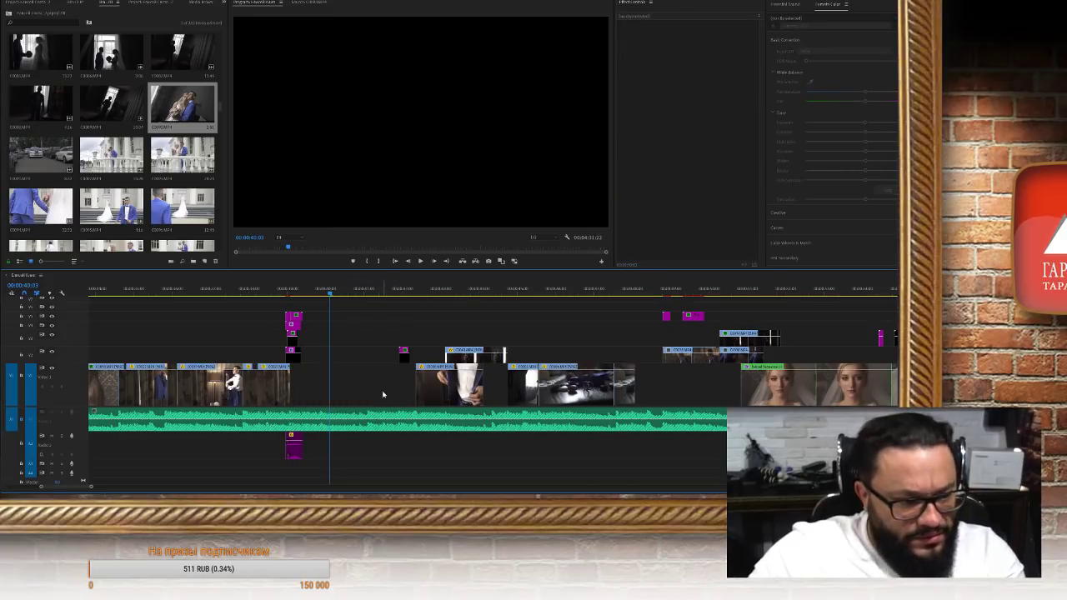
{"action": "left_click_drag", "start_coordinate": [404, 352], "coordinate": [615, 319]}
{"action": "scroll", "coordinate": [340, 388], "scroll_direction": "left", "scroll_amount": 2}
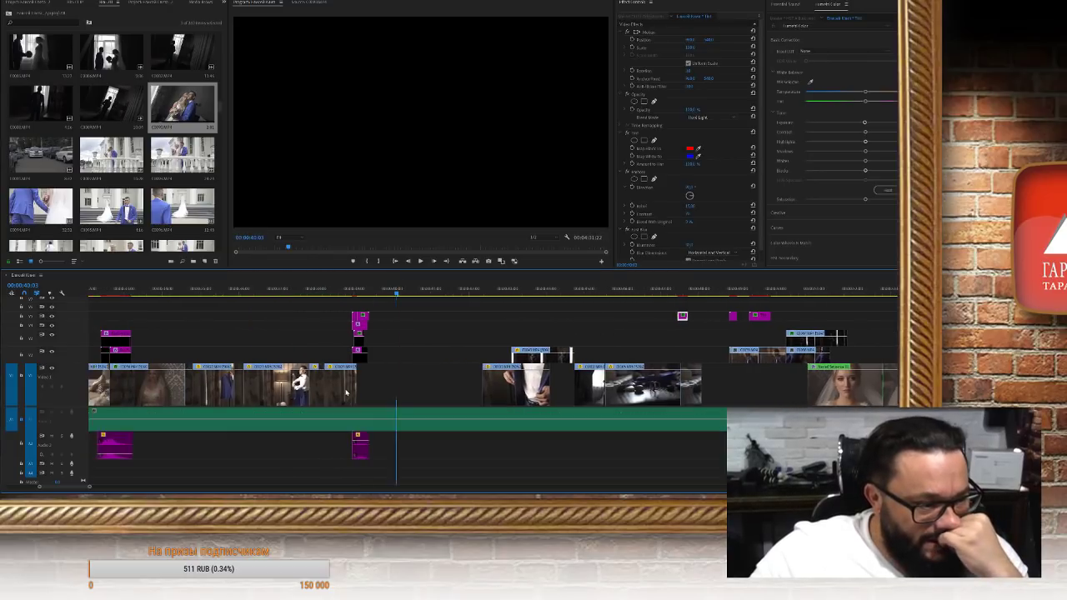
{"action": "left_click", "coordinate": [341, 291]}
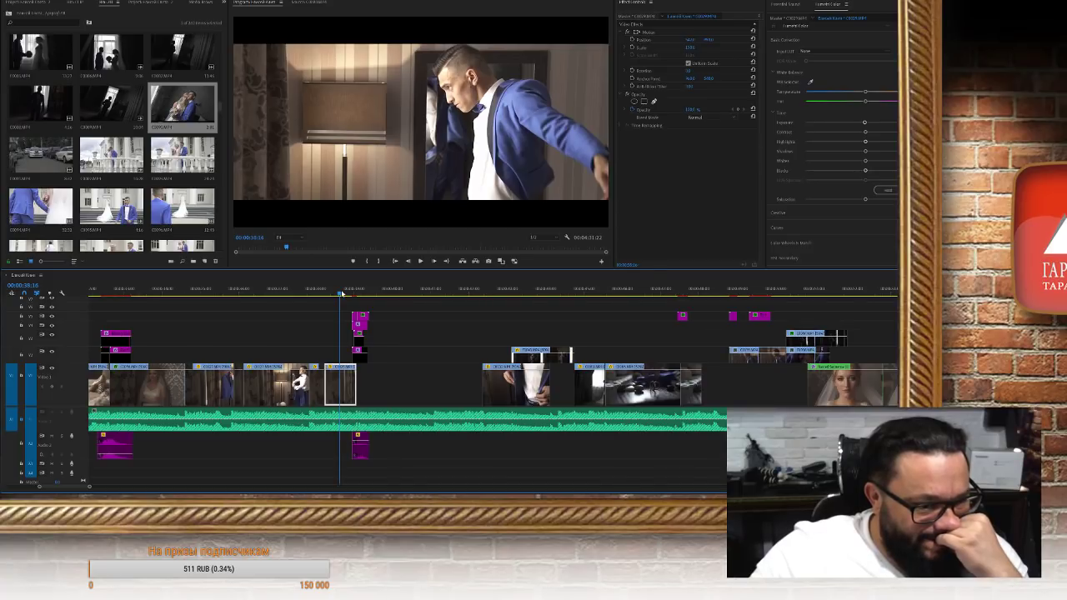
{"action": "scroll", "coordinate": [341, 292], "scroll_direction": "right", "scroll_amount": 4}
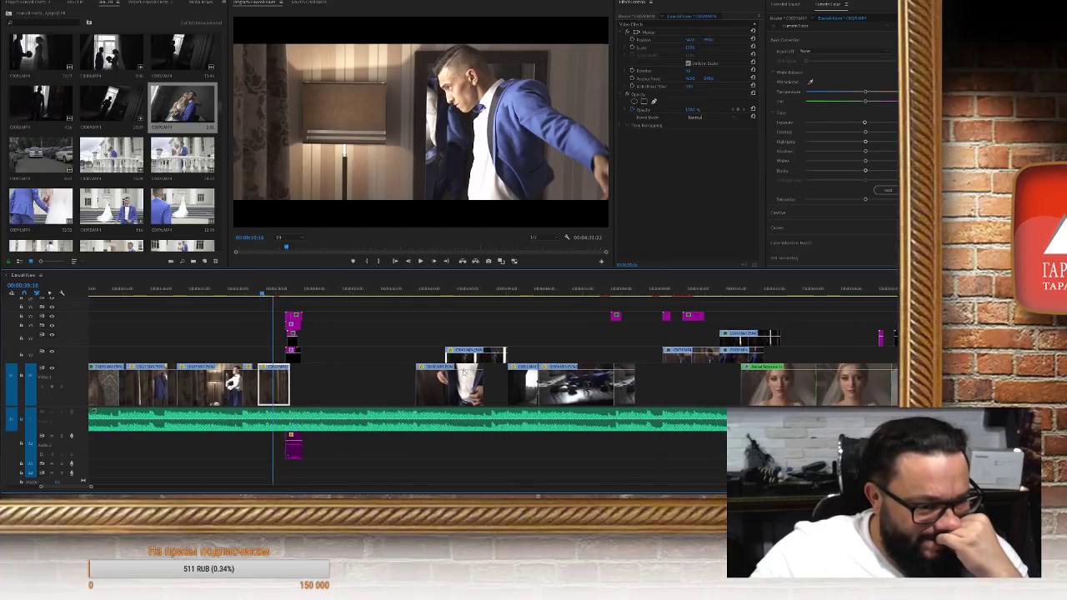
{"action": "scroll", "coordinate": [181, 191], "scroll_direction": "down", "scroll_amount": 5}
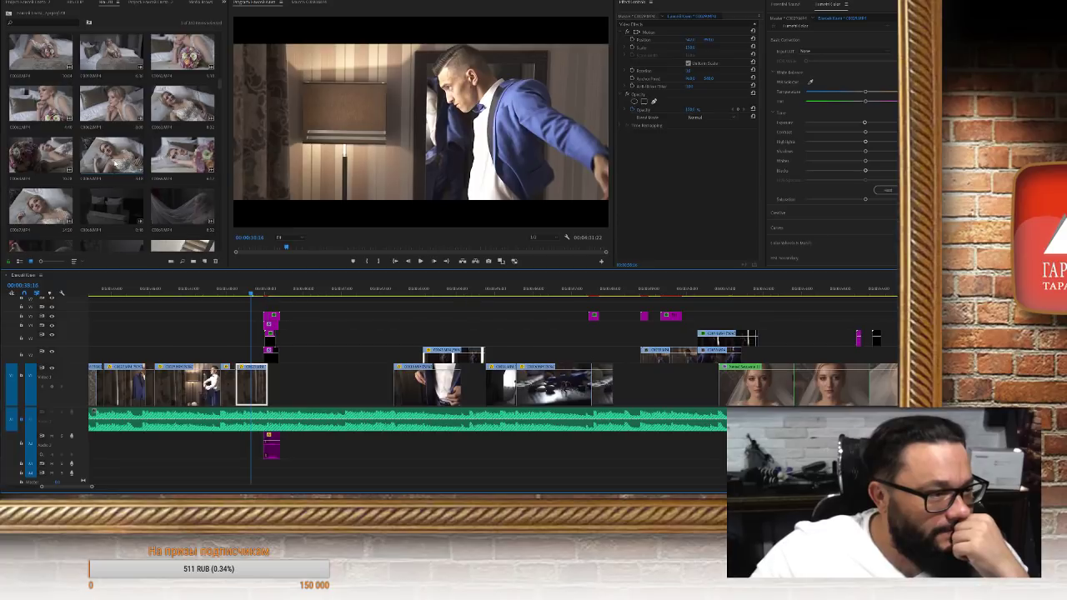
Preview bride clips, mark an Out point on the veiled-bodice clip, and drop it on V1 after the groom clip
{"action": "double_click", "coordinate": [113, 164]}
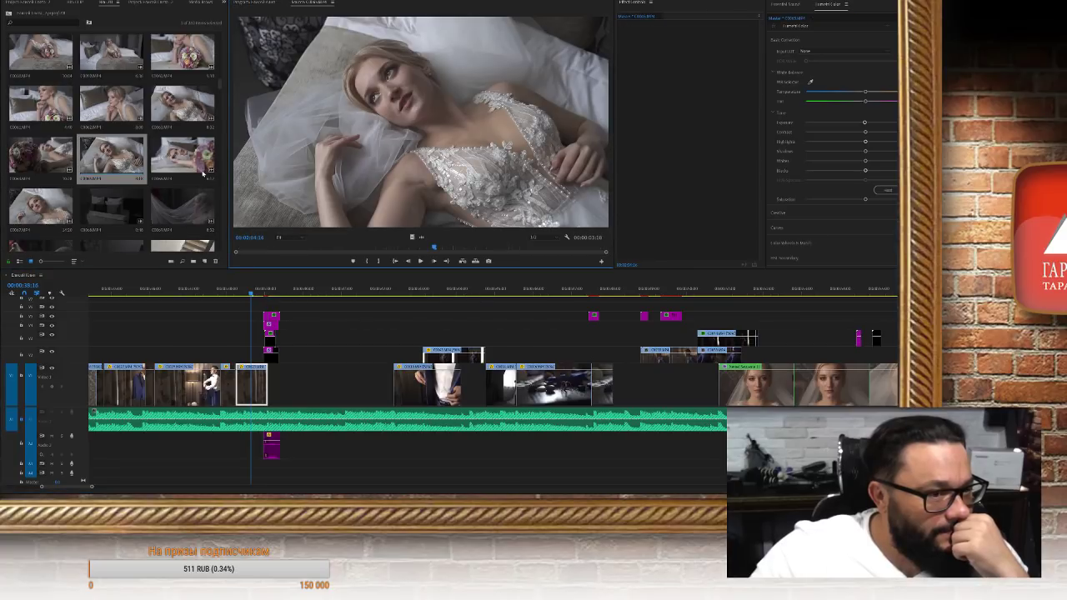
{"action": "left_click_drag", "start_coordinate": [434, 247], "coordinate": [550, 239]}
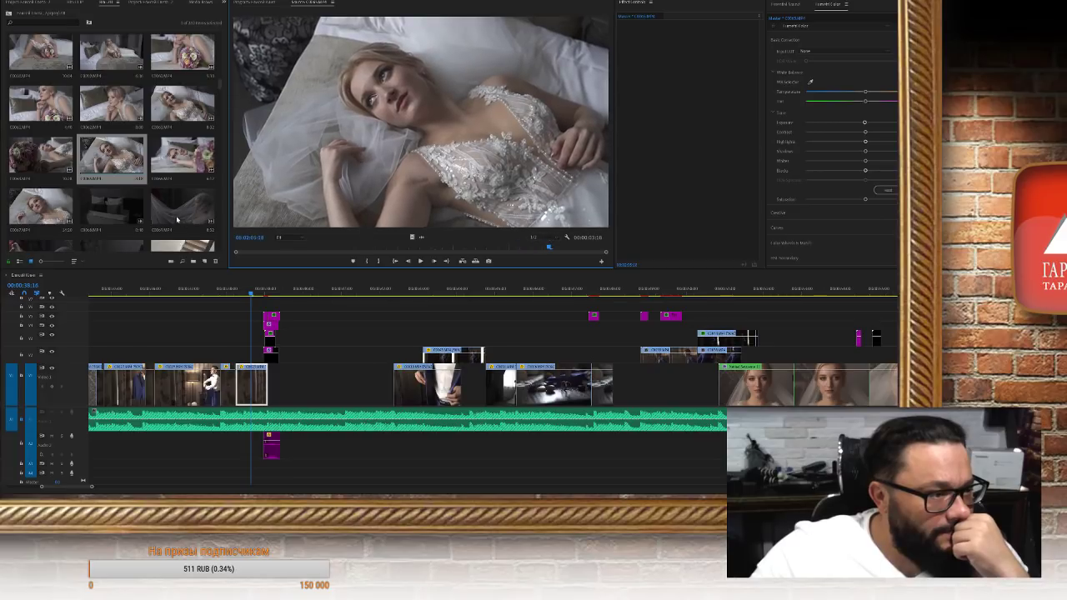
{"action": "double_click", "coordinate": [40, 205]}
{"action": "left_click_drag", "start_coordinate": [369, 250], "coordinate": [564, 255]}
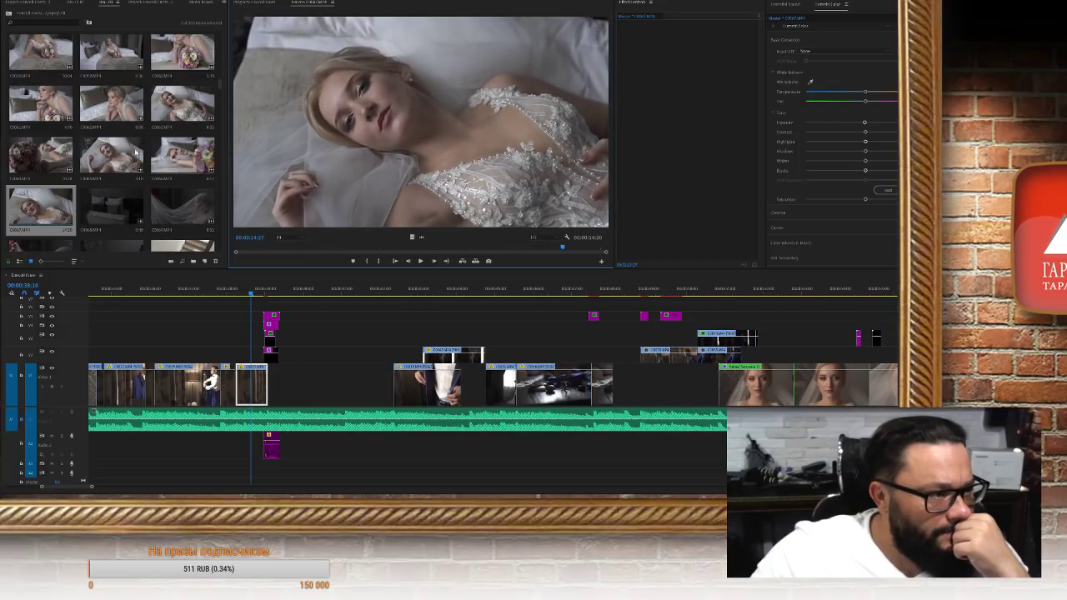
{"action": "scroll", "coordinate": [137, 160], "scroll_direction": "up", "scroll_amount": 3}
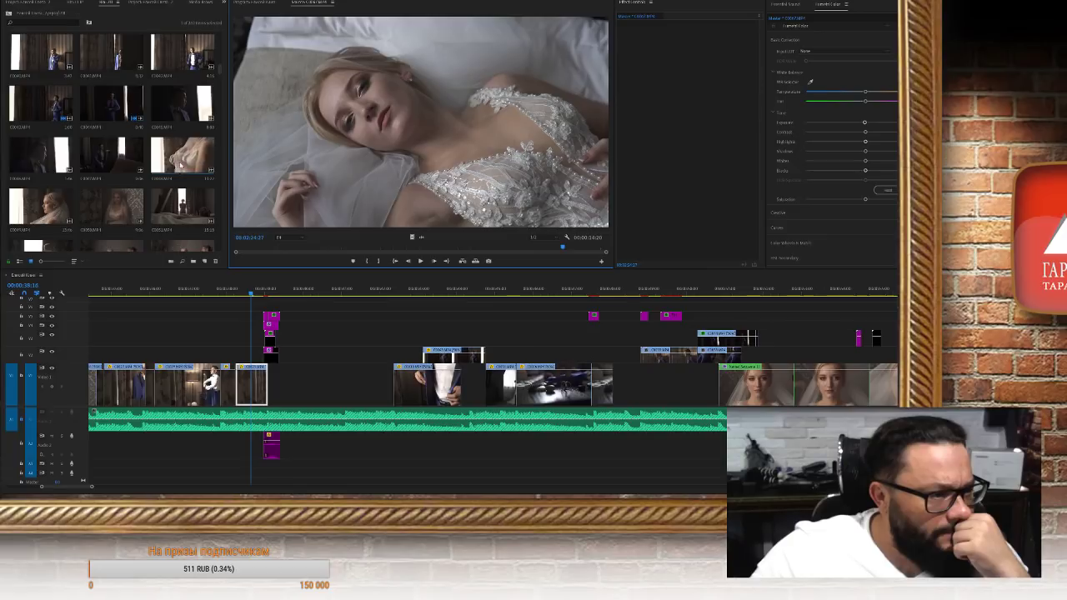
{"action": "double_click", "coordinate": [182, 165]}
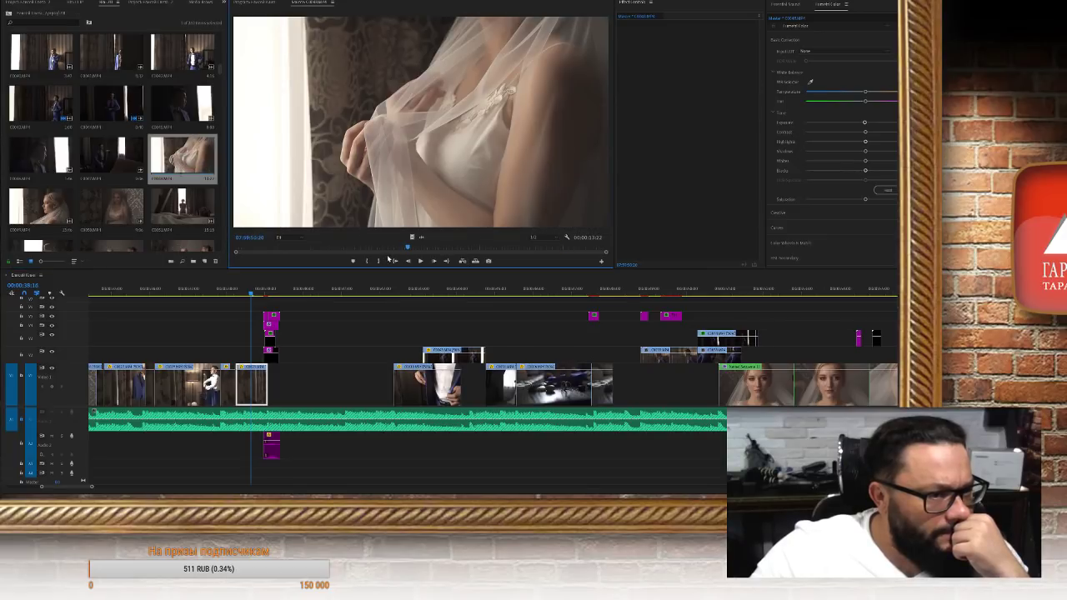
{"action": "left_click_drag", "start_coordinate": [408, 248], "coordinate": [298, 246]}
{"action": "key", "text": "o"}
{"action": "left_click_drag", "start_coordinate": [412, 237], "coordinate": [287, 384]}
Slow the new veil clip to 50% speed
{"action": "left_click", "coordinate": [287, 289]}
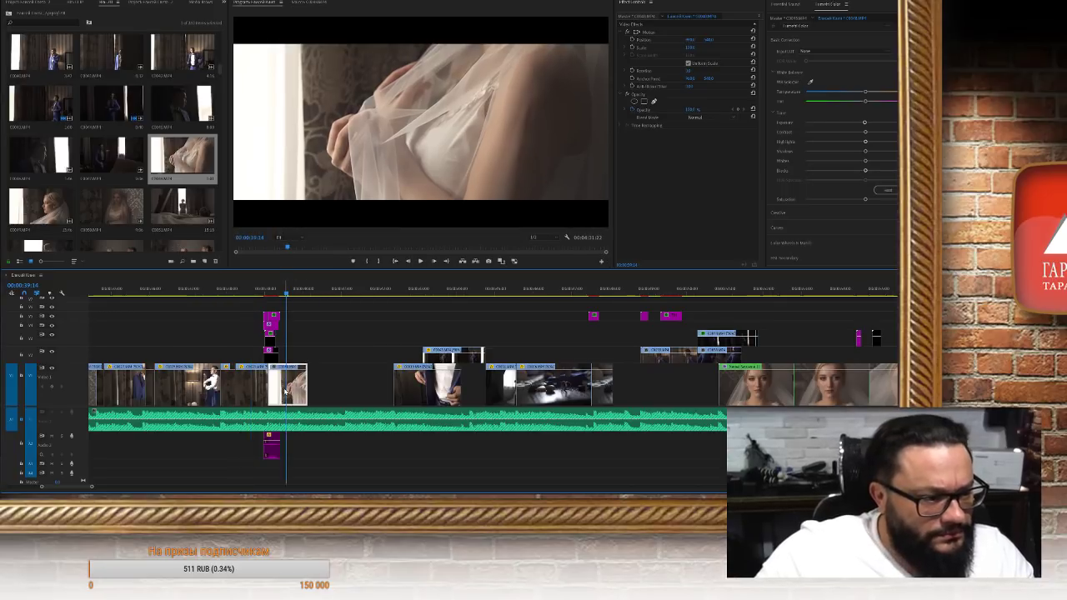
{"action": "key", "text": "ctrl+r"}
{"action": "type", "text": "50"}
{"action": "key", "text": "Return"}
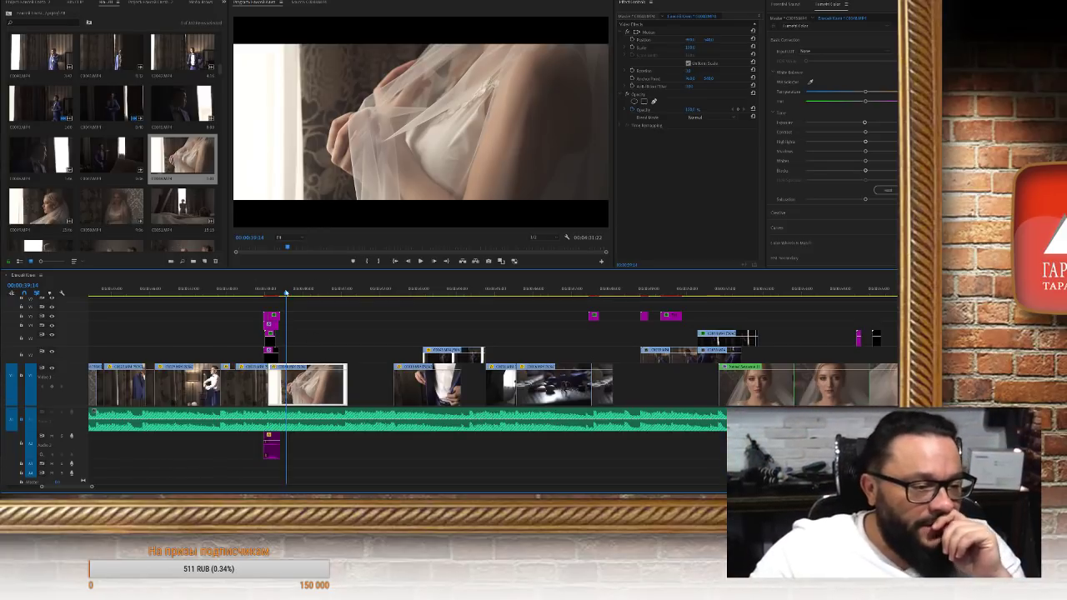
Play from the groom shot and scrub through the veiled bride close-up to review the transition
{"action": "left_click", "coordinate": [252, 289]}
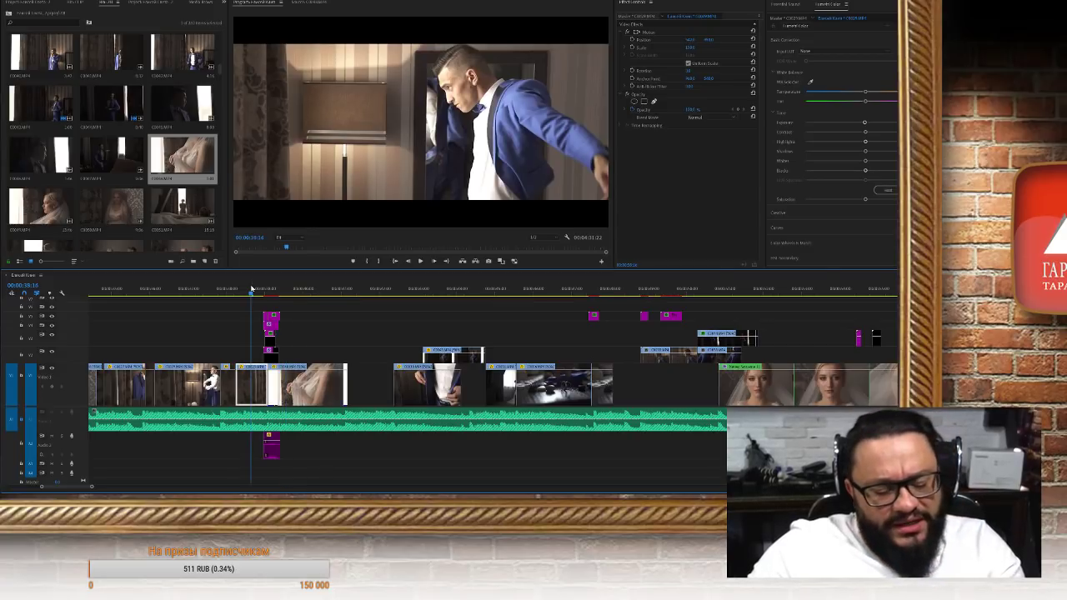
{"action": "key", "text": "space"}
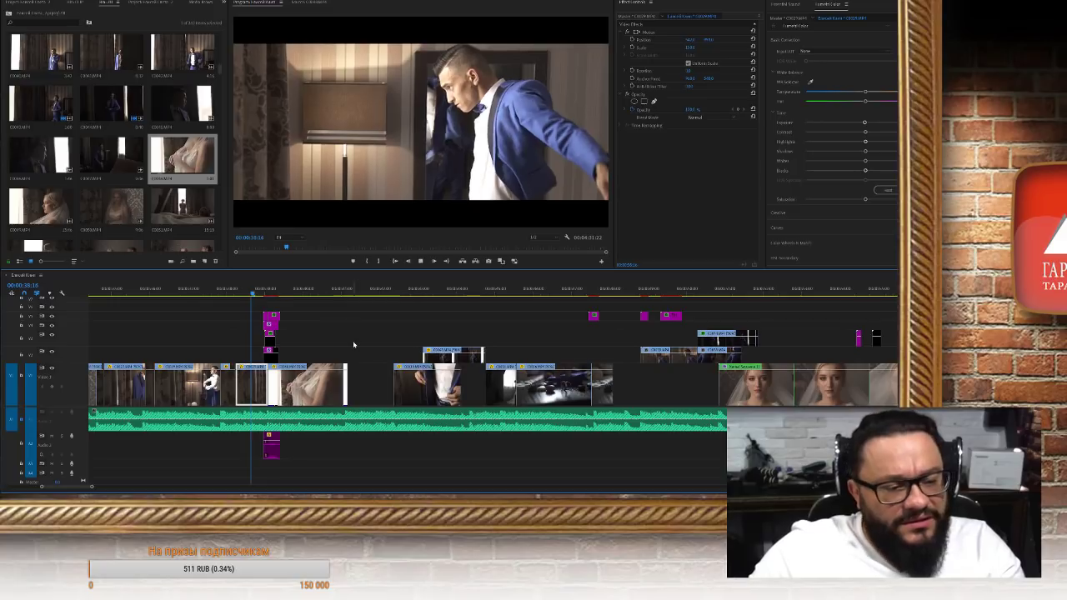
{"action": "left_click", "coordinate": [325, 391]}
{"action": "key", "text": "space"}
{"action": "key", "text": "space"}
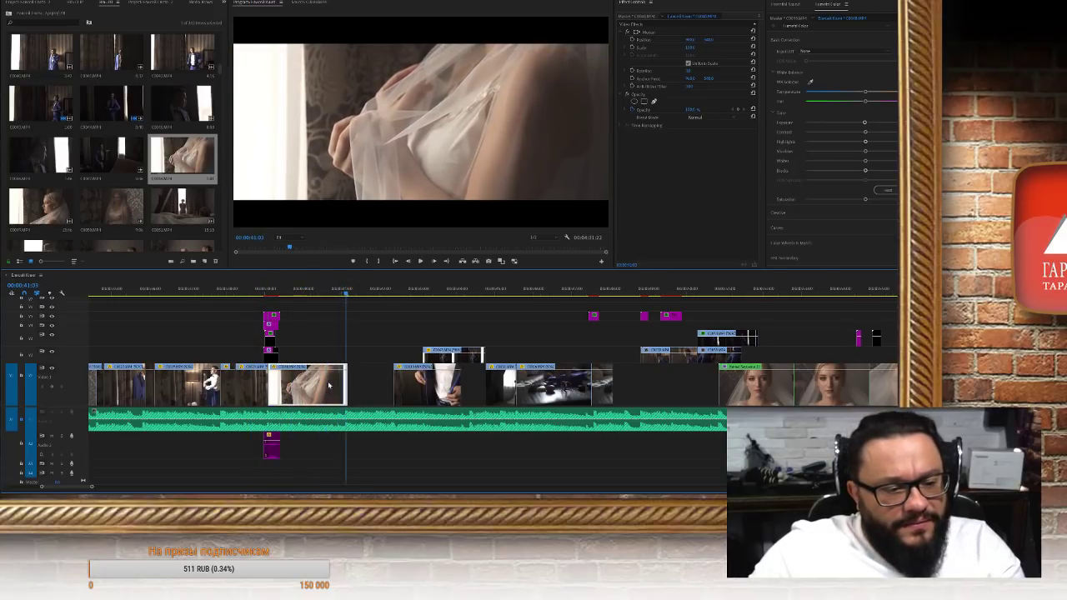
{"action": "left_click_drag", "start_coordinate": [331, 295], "coordinate": [271, 290]}
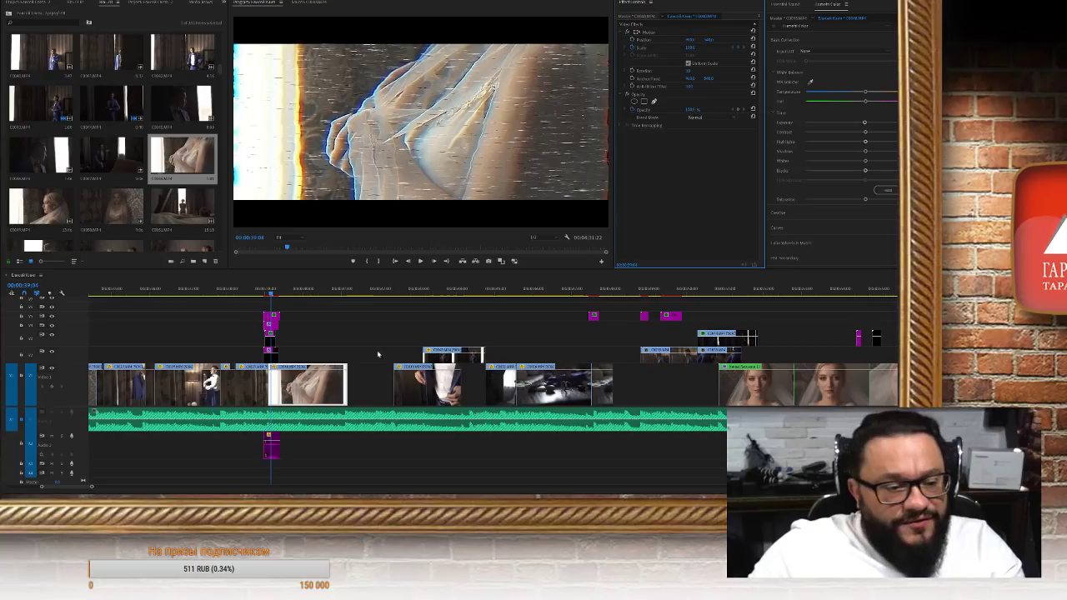
{"action": "left_click", "coordinate": [344, 294]}
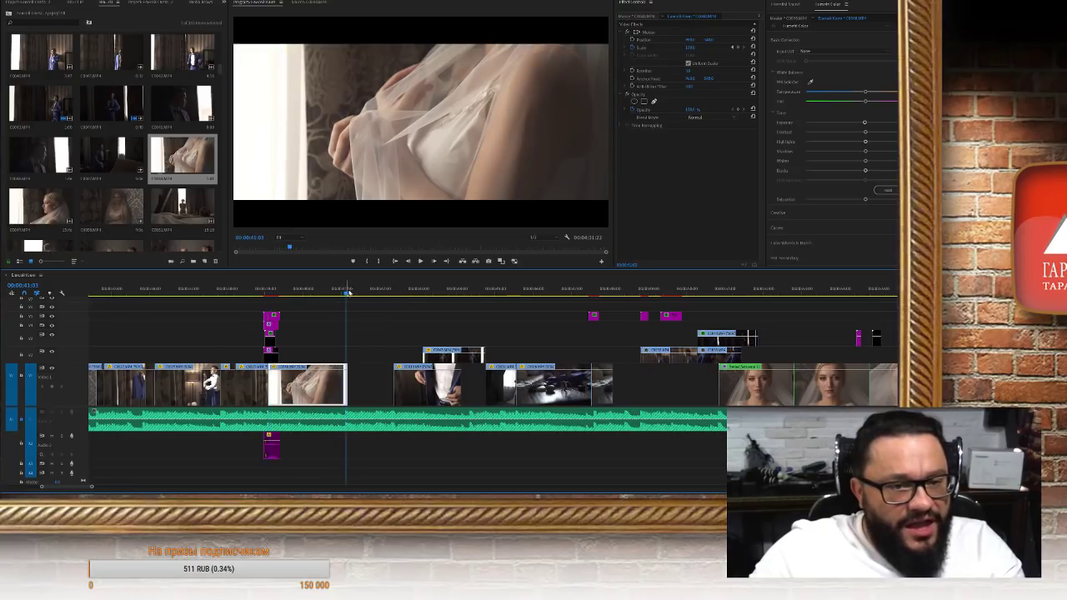
{"action": "left_click", "coordinate": [690, 51]}
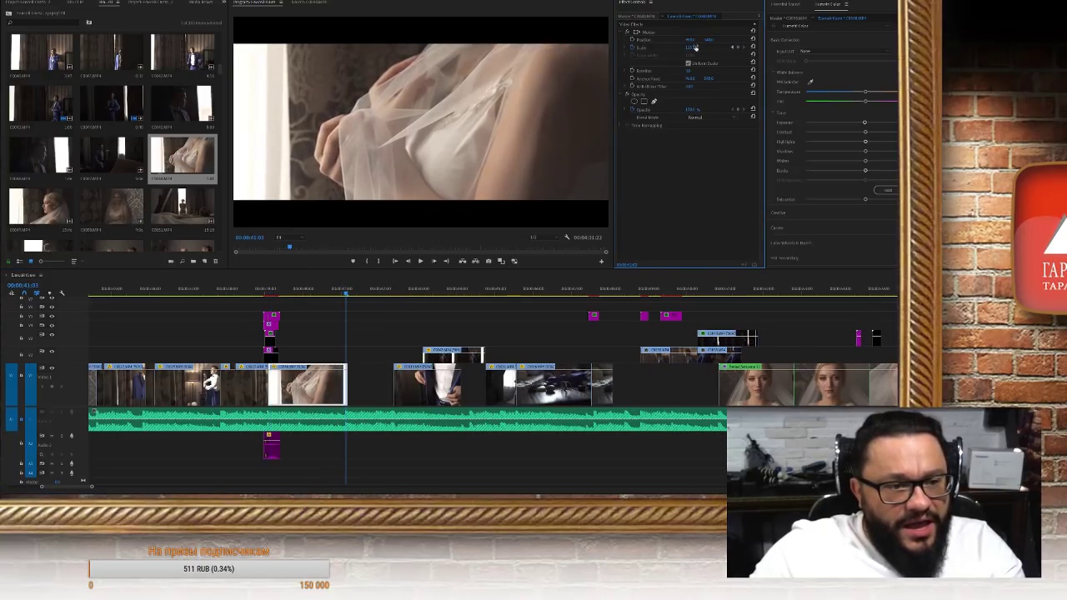
{"action": "left_click", "coordinate": [302, 293]}
{"action": "left_click_drag", "start_coordinate": [303, 293], "coordinate": [287, 293]}
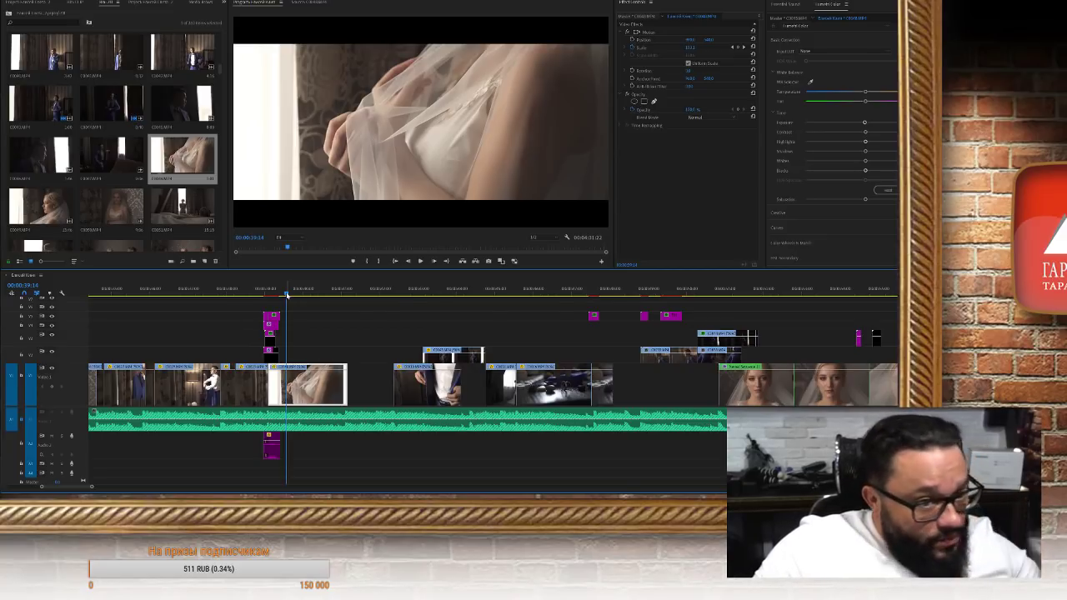
Trim the end of the bride close-up slightly shorter and replay to check the cut
{"action": "left_click", "coordinate": [233, 292]}
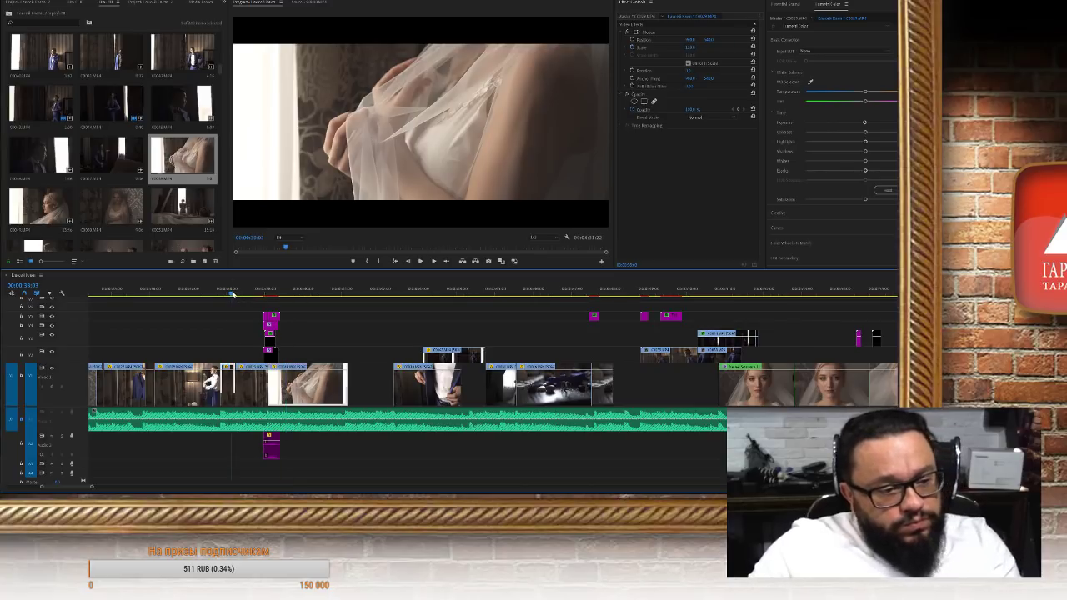
{"action": "key", "text": "space"}
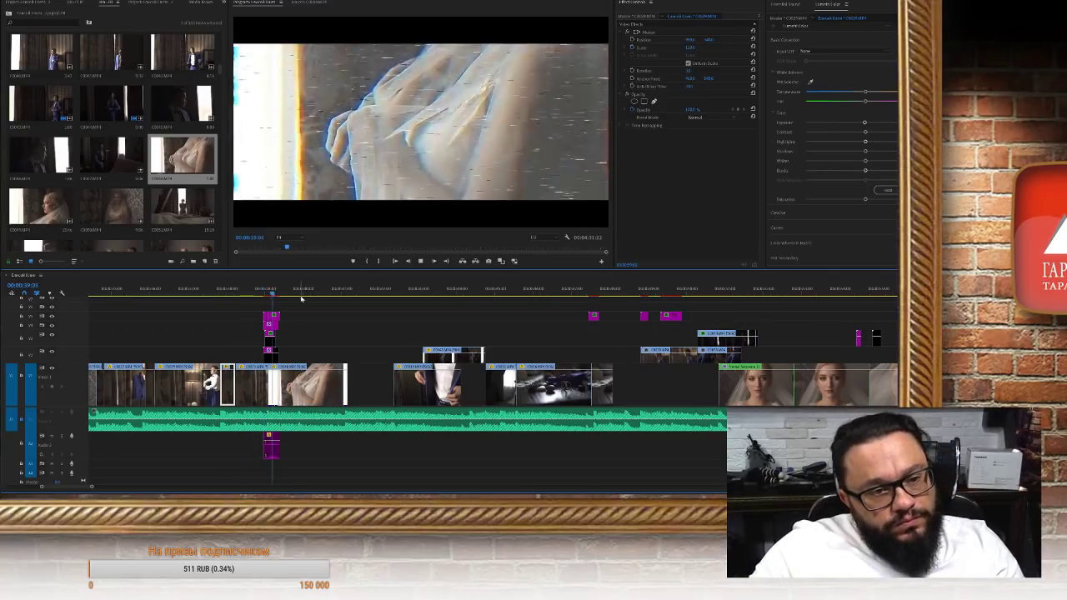
{"action": "key", "text": "space"}
{"action": "left_click_drag", "start_coordinate": [348, 387], "coordinate": [345, 387]}
{"action": "key", "text": "space"}
{"action": "key", "text": "space"}
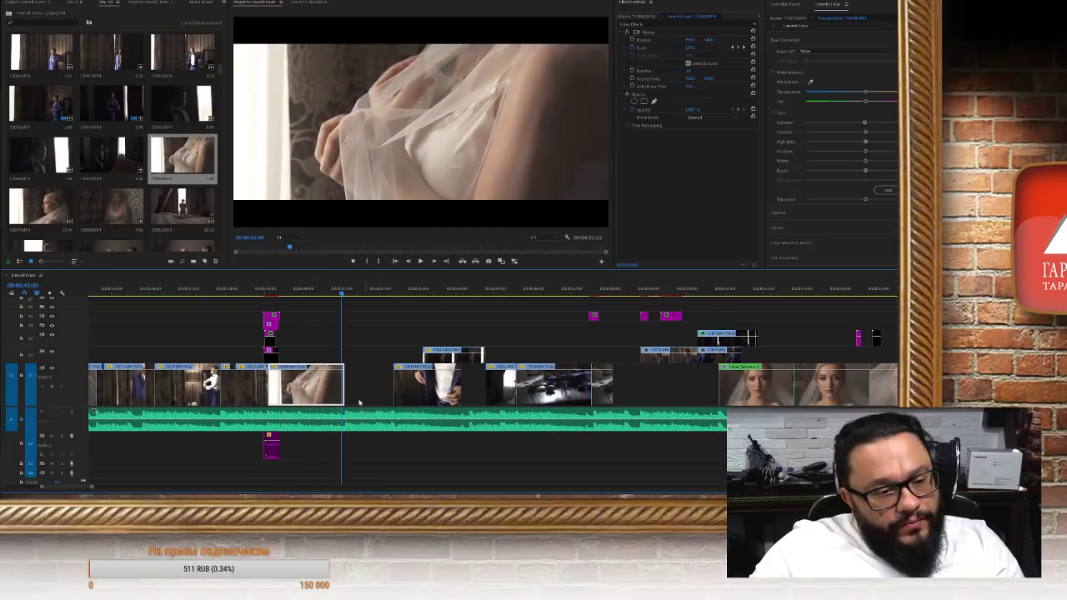
Nest the veil close-up with the default sequence name, apply Warp Stabilizer, and play it back
{"action": "key", "text": "alt+n"}
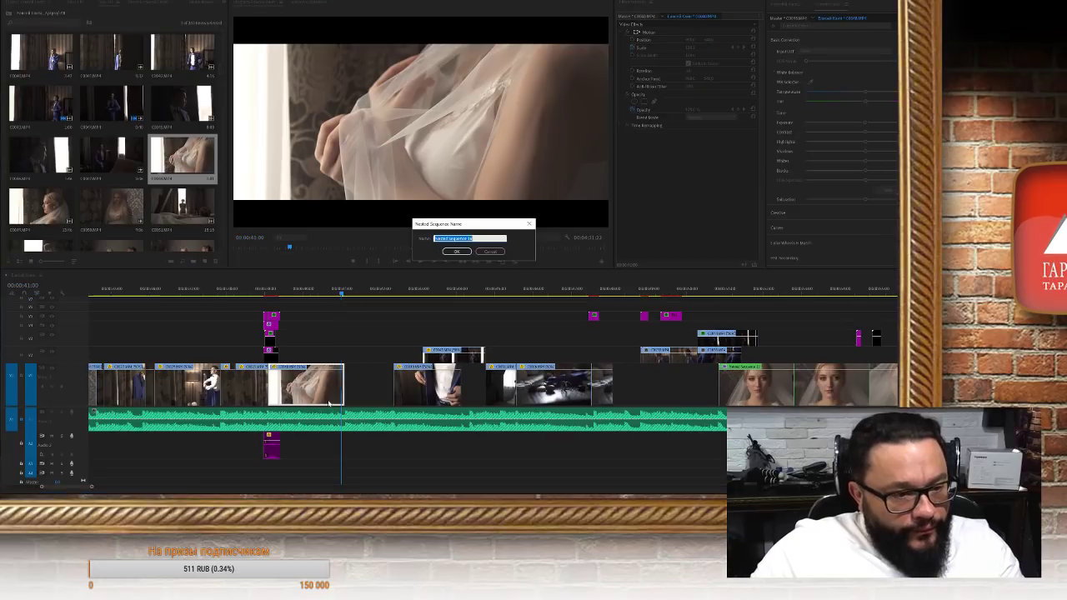
{"action": "key", "text": "Return"}
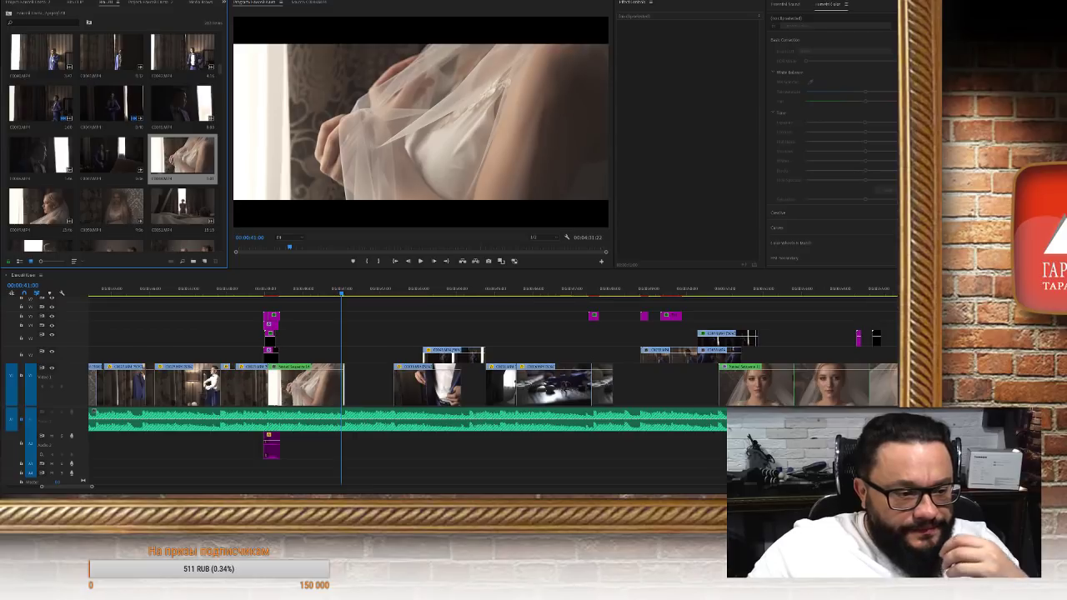
{"action": "left_click", "coordinate": [342, 386]}
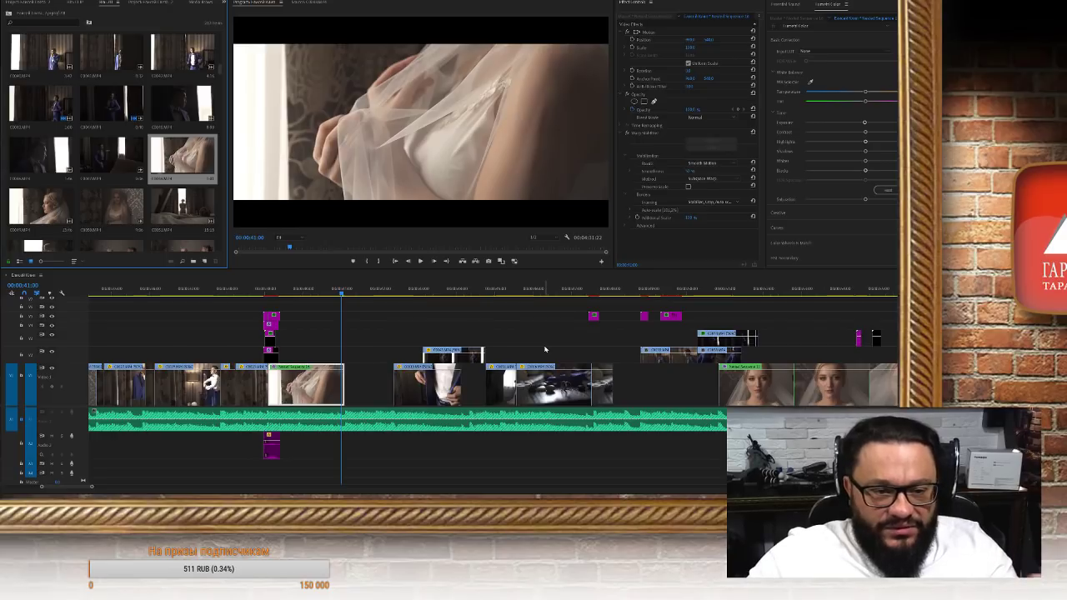
{"action": "left_click", "coordinate": [297, 291]}
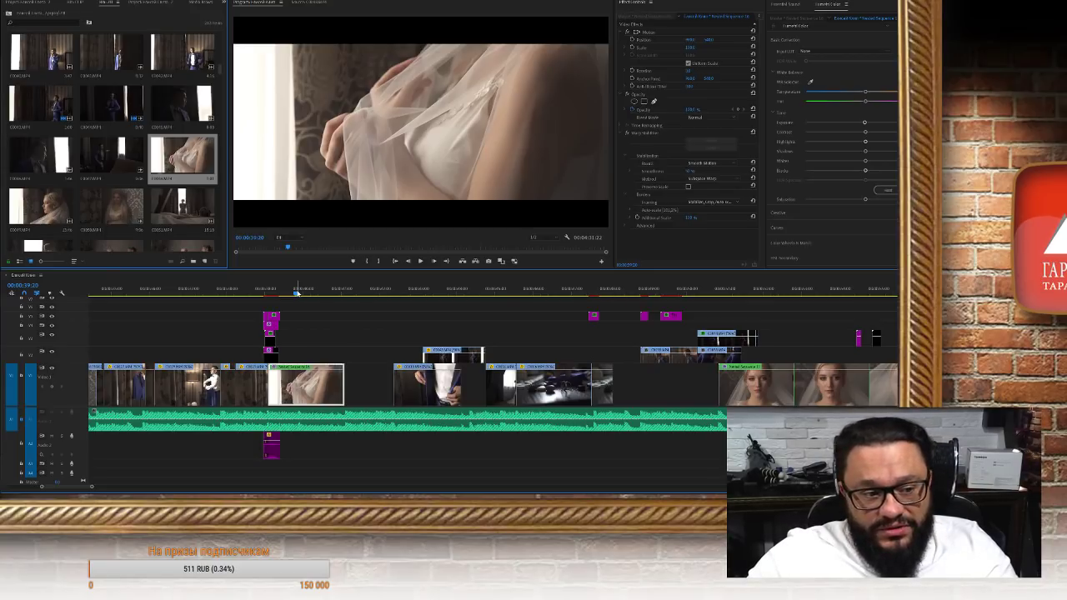
{"action": "key", "text": "space"}
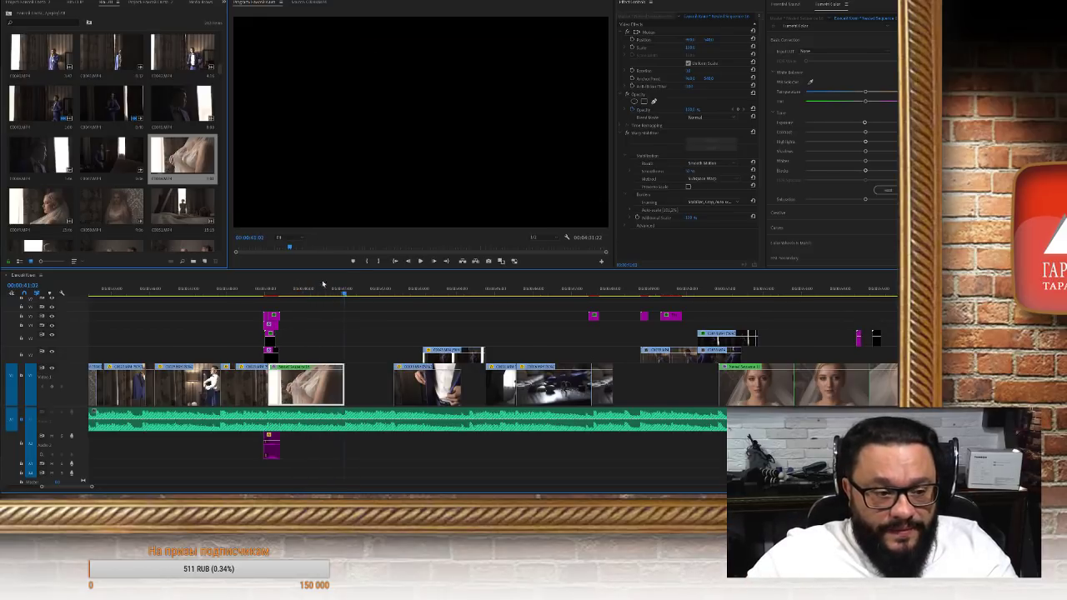
Preview bride clips in the Source monitor and pick the starting frame of the window-light shot
{"action": "left_click", "coordinate": [305, 289]}
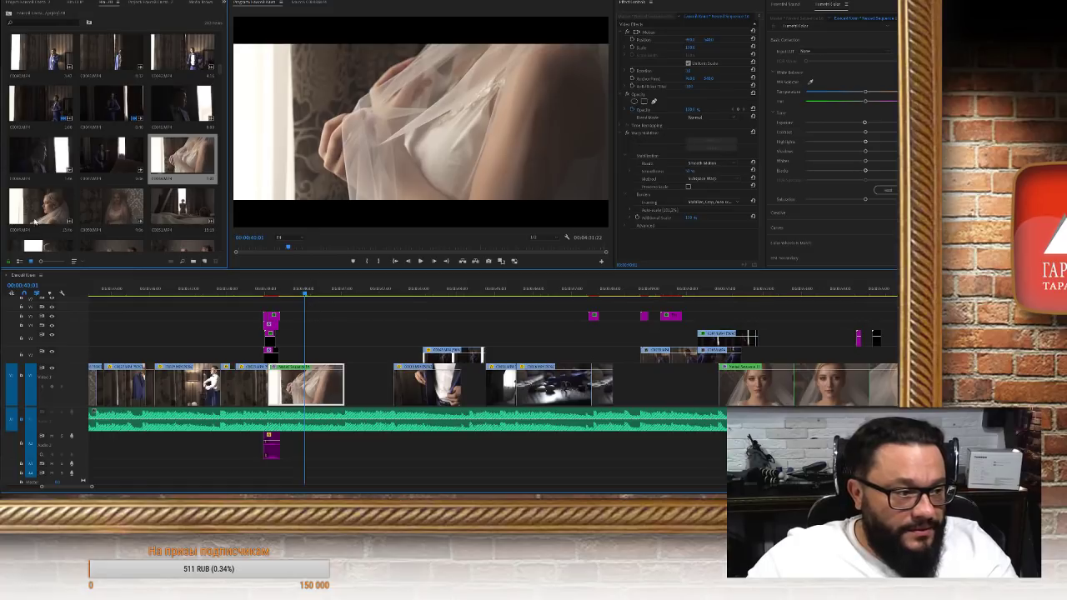
{"action": "double_click", "coordinate": [35, 221]}
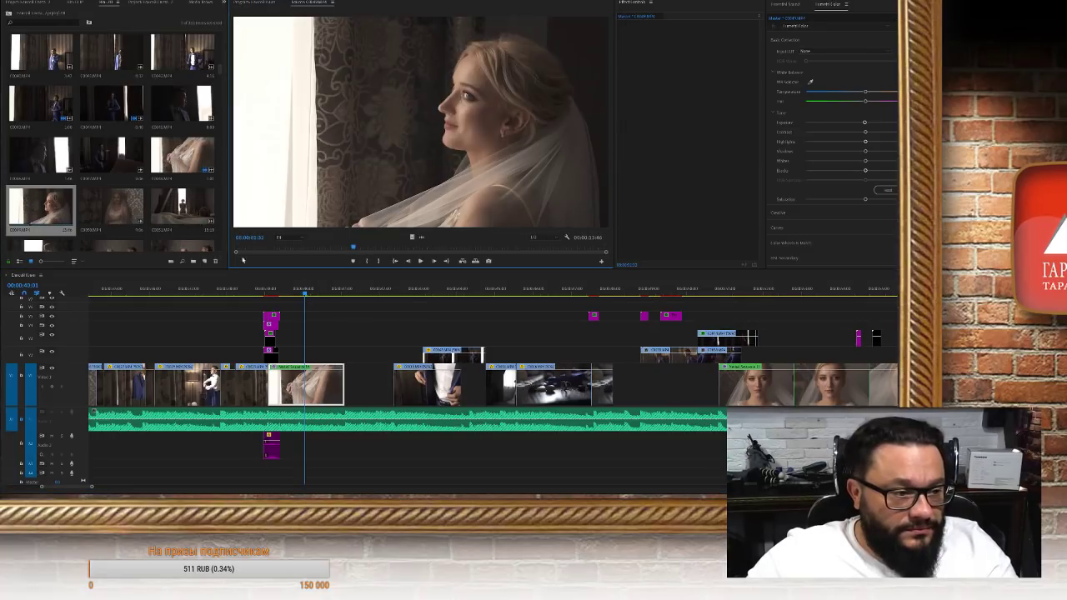
{"action": "scroll", "coordinate": [95, 186], "scroll_direction": "down", "scroll_amount": 2}
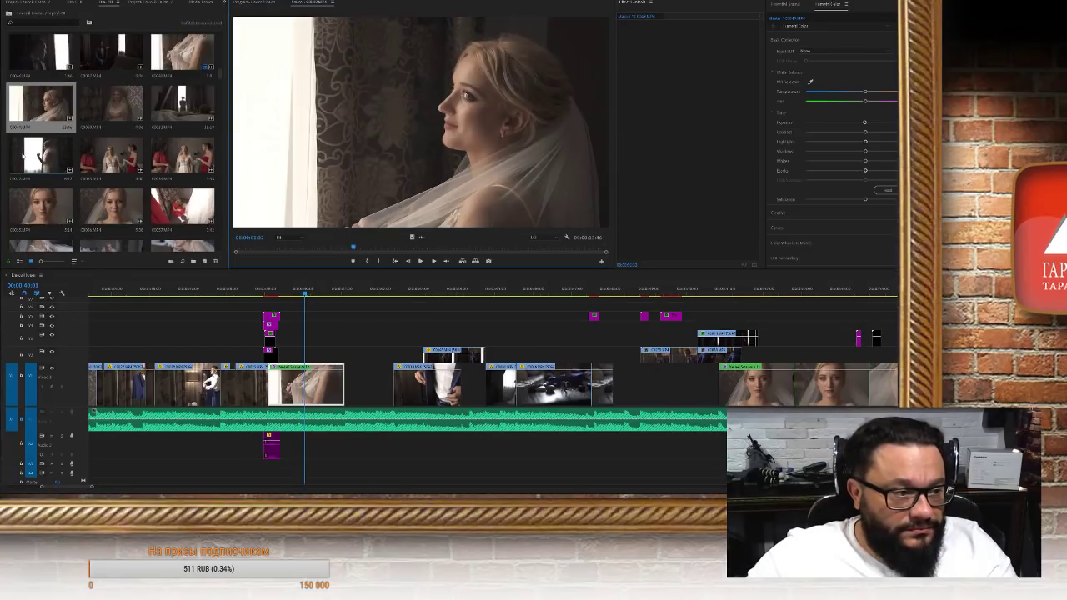
{"action": "double_click", "coordinate": [40, 154]}
{"action": "left_click_drag", "start_coordinate": [305, 247], "coordinate": [372, 242]}
{"action": "key", "text": "space"}
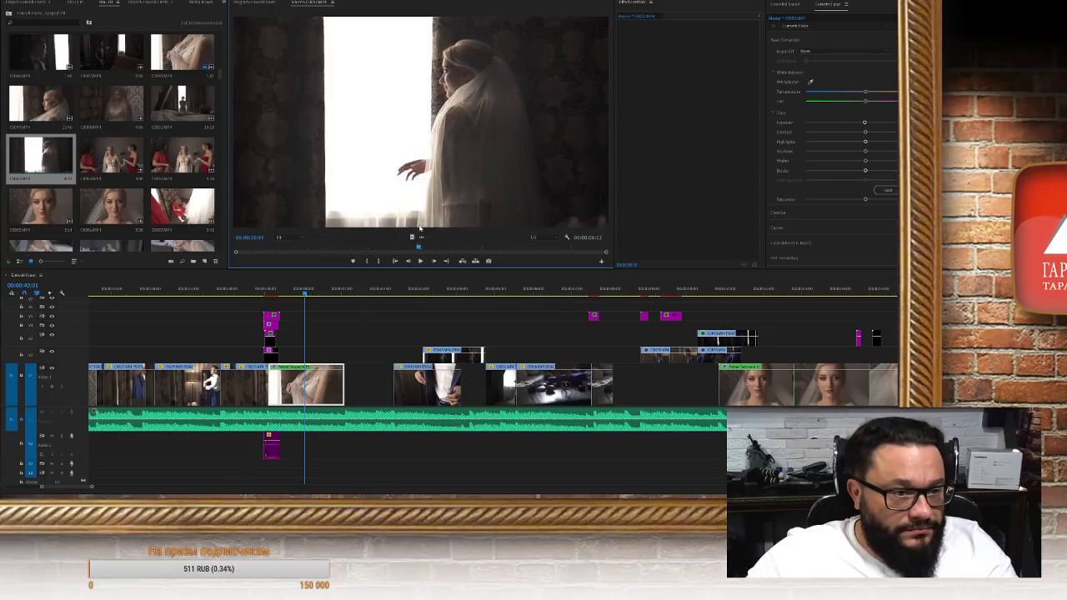
{"action": "left_click", "coordinate": [258, 249]}
{"action": "left_click_drag", "start_coordinate": [258, 254], "coordinate": [356, 239]}
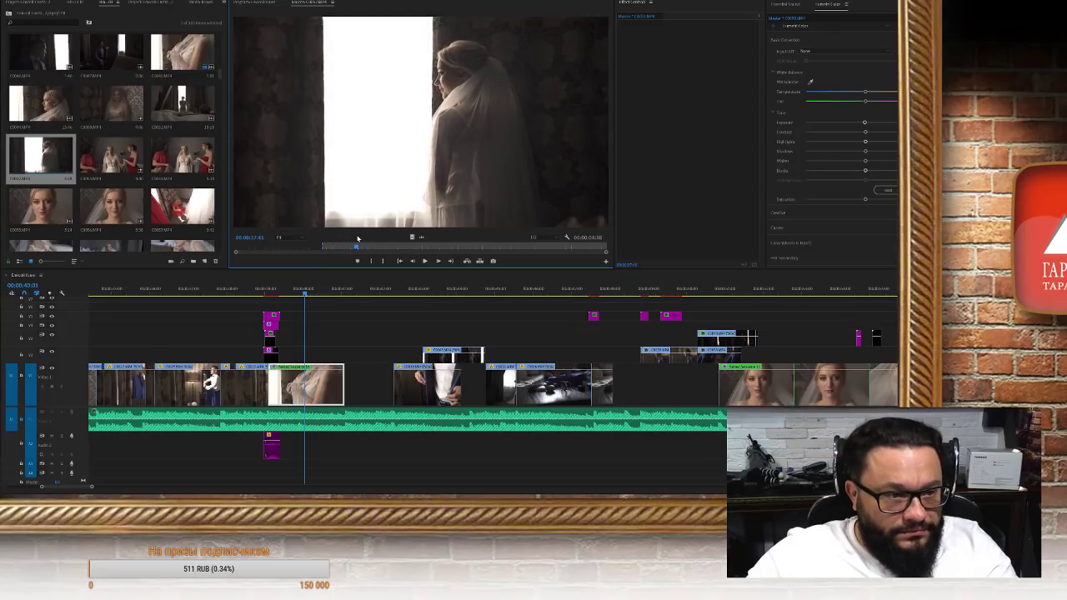
Move the close-up up to V3, drop the window-light shot into the V1 gap, and slow it to double length
{"action": "scroll", "coordinate": [594, 340], "scroll_direction": "left", "scroll_amount": 3}
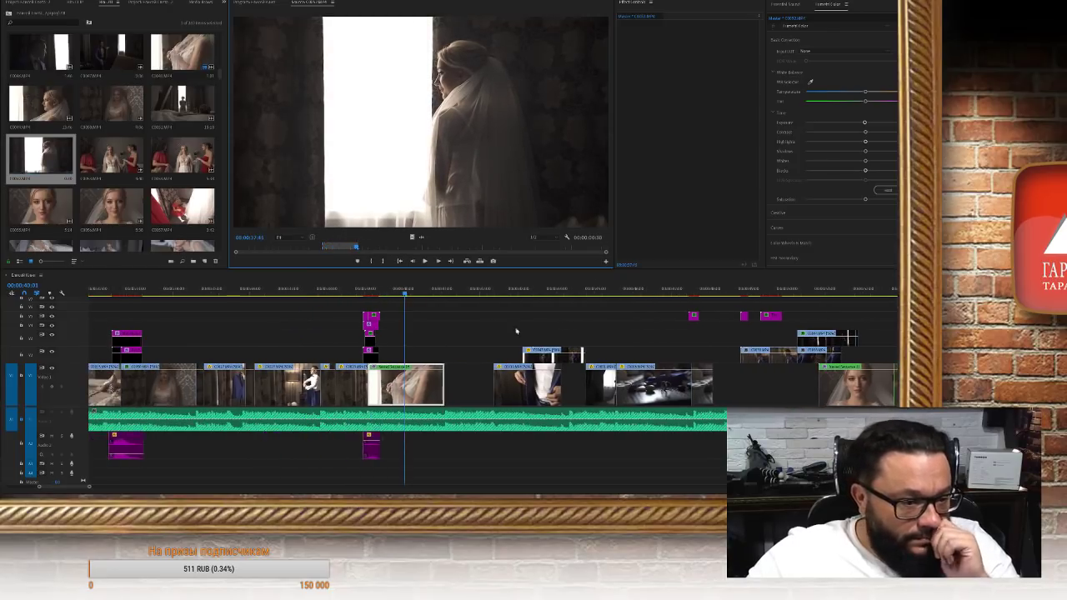
{"action": "left_click_drag", "start_coordinate": [425, 397], "coordinate": [528, 327]}
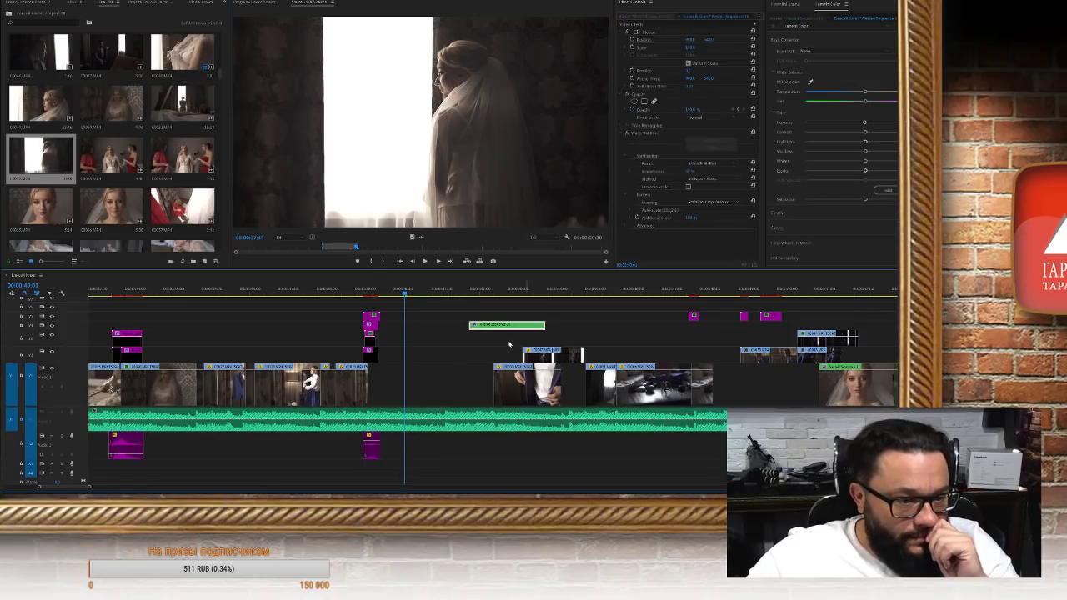
{"action": "left_click_drag", "start_coordinate": [416, 242], "coordinate": [391, 394]}
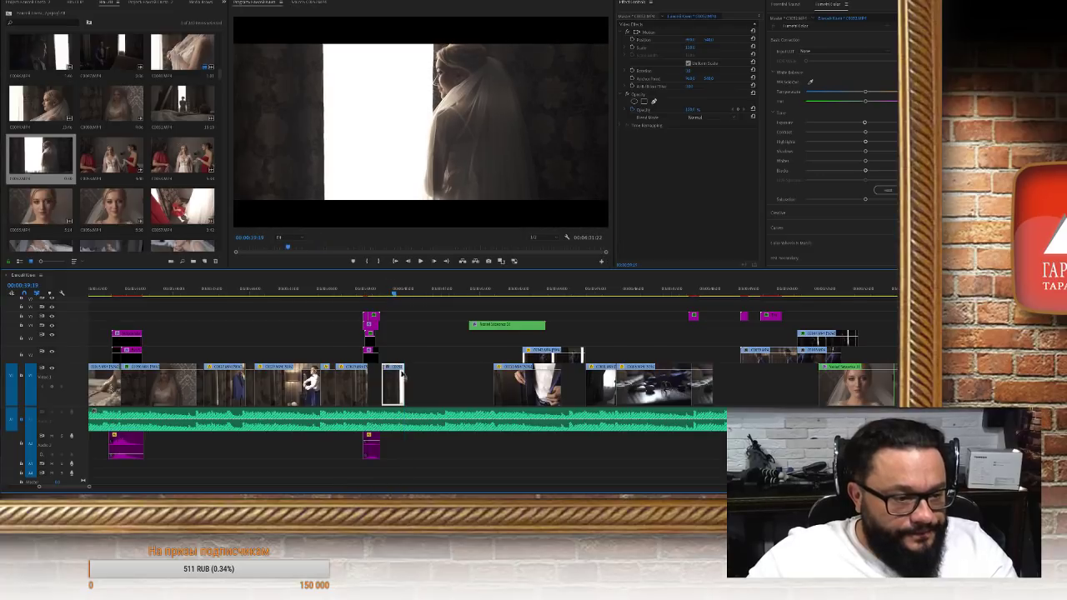
{"action": "key", "text": "ctrl+r"}
{"action": "key", "text": "Return"}
{"action": "left_click_drag", "start_coordinate": [403, 396], "coordinate": [388, 395]}
Review the new edit and shorten the end of the window-light shot
{"action": "left_click", "coordinate": [345, 288]}
{"action": "key", "text": "space"}
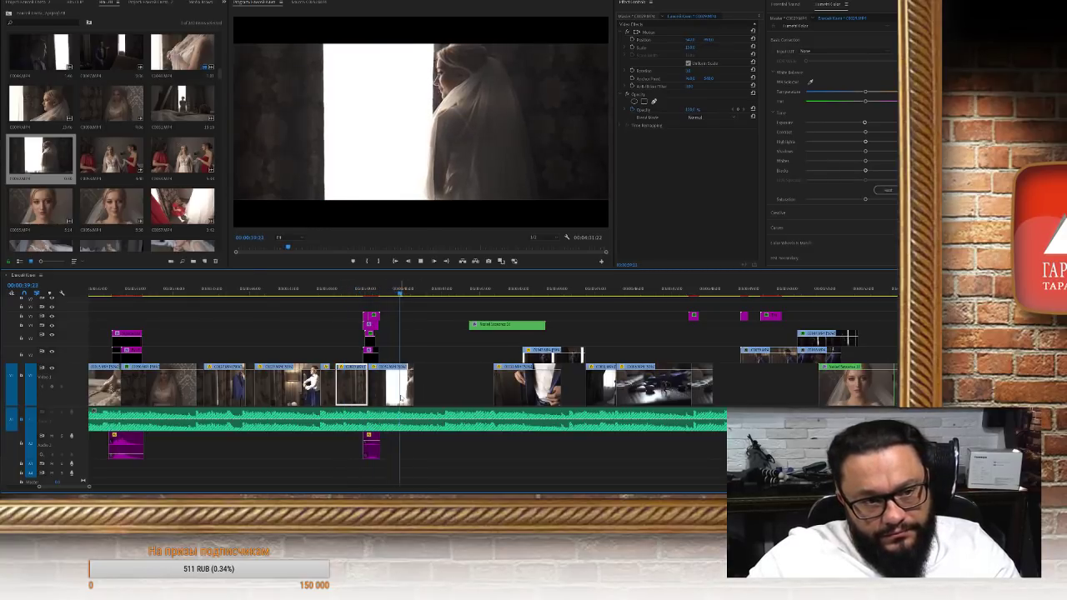
{"action": "key", "text": "space"}
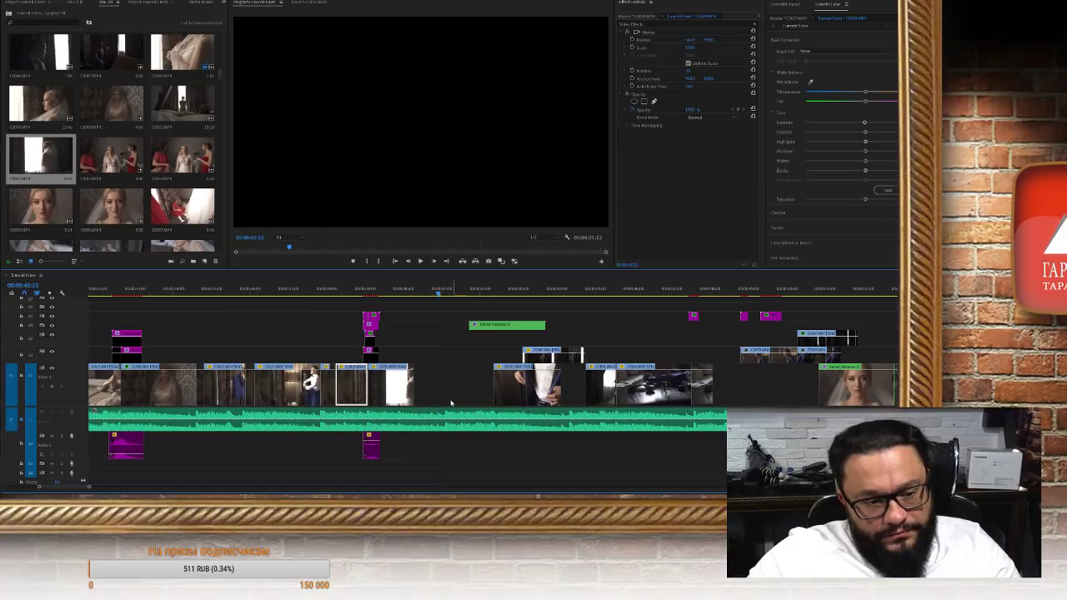
{"action": "left_click", "coordinate": [402, 289]}
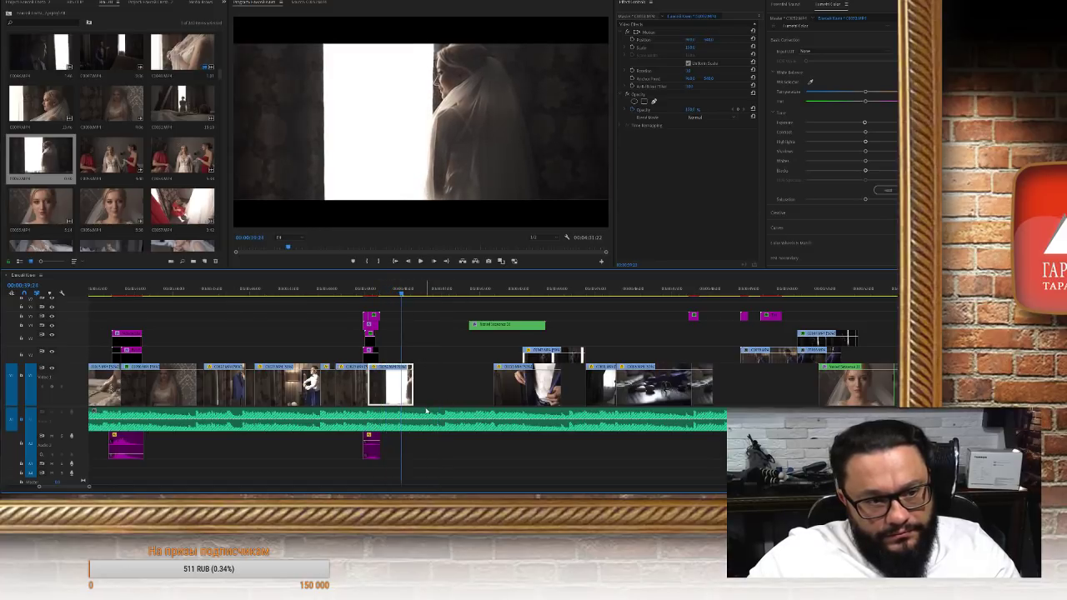
{"action": "left_click_drag", "start_coordinate": [412, 387], "coordinate": [401, 387]}
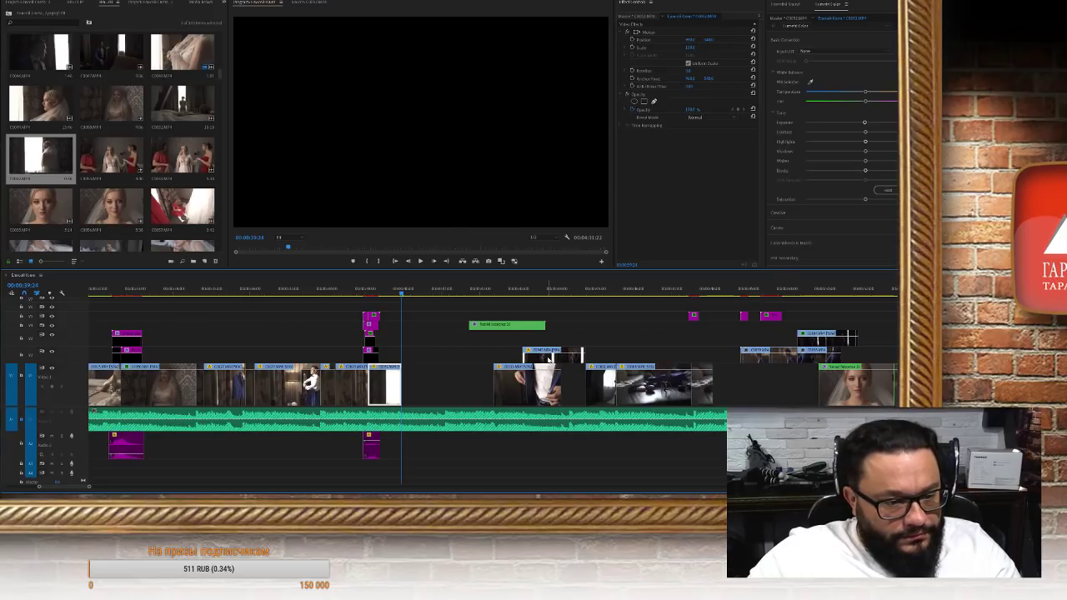
Move the nested close-up back to the main track and trim its end to the playhead
{"action": "left_click_drag", "start_coordinate": [500, 325], "coordinate": [433, 368]}
{"action": "key", "text": "space"}
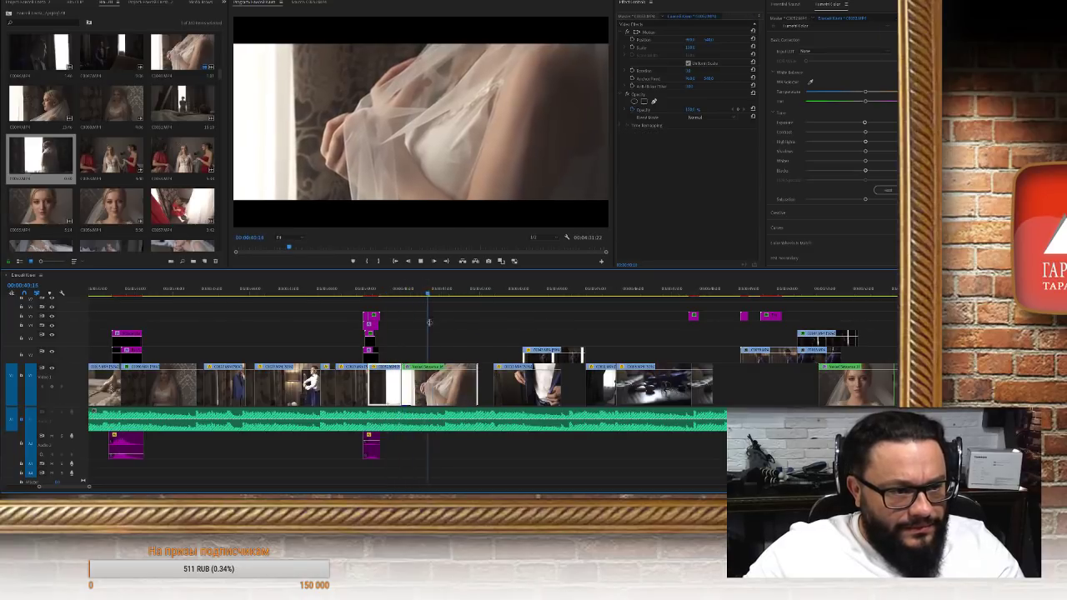
{"action": "left_click", "coordinate": [474, 389]}
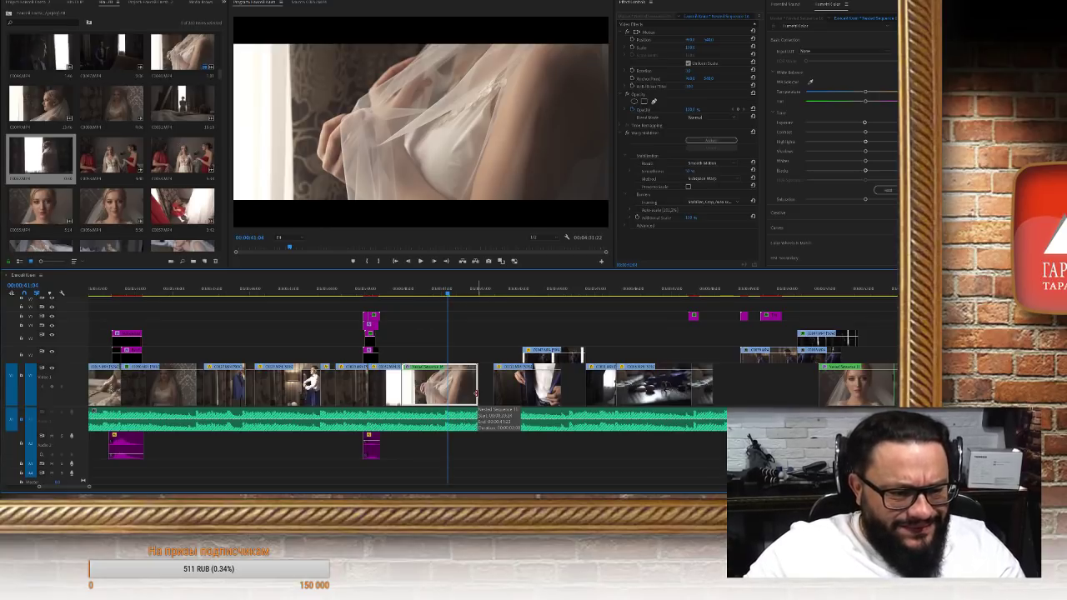
{"action": "left_click", "coordinate": [476, 393]}
{"action": "left_click_drag", "start_coordinate": [443, 390], "coordinate": [467, 344]}
{"action": "left_click", "coordinate": [420, 292]}
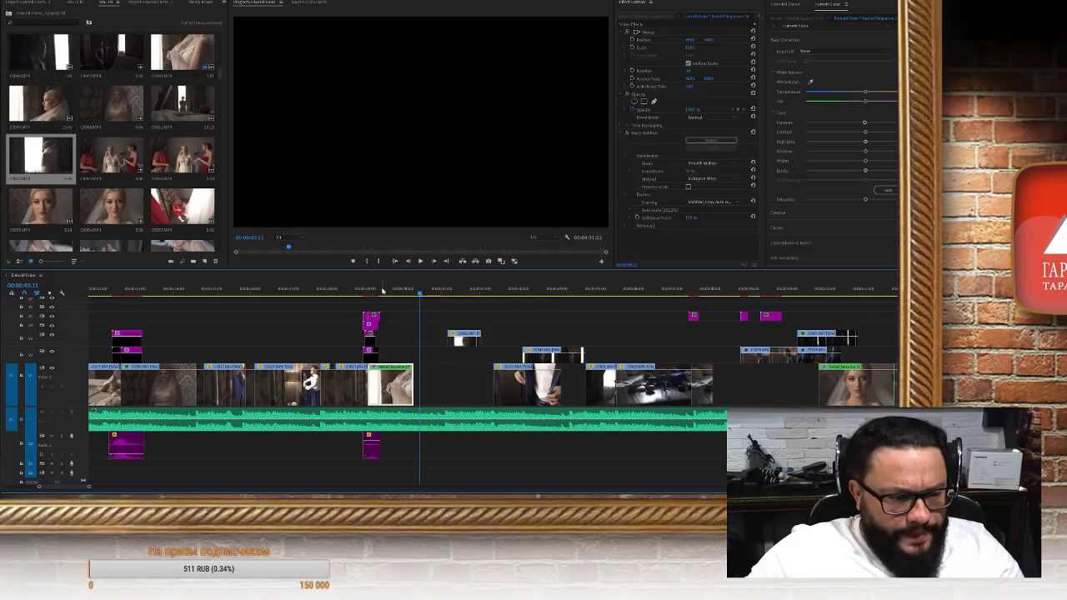
Place the bride-by-window clip after the nested clip on V1 and extend its end by 6 frames
{"action": "left_click_drag", "start_coordinate": [383, 290], "coordinate": [401, 292]}
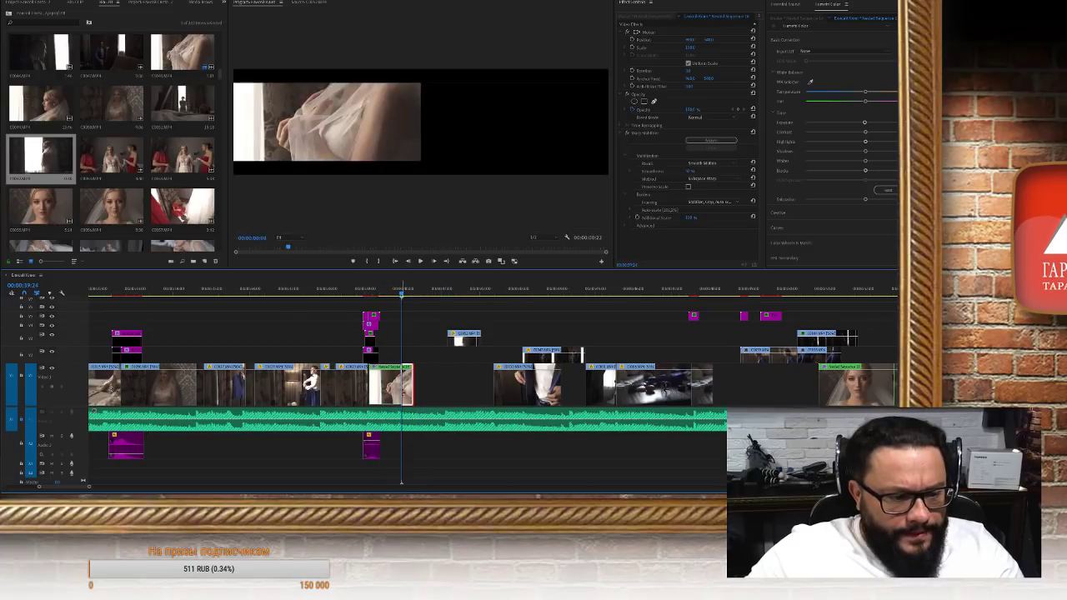
{"action": "key", "text": "ctrl+z"}
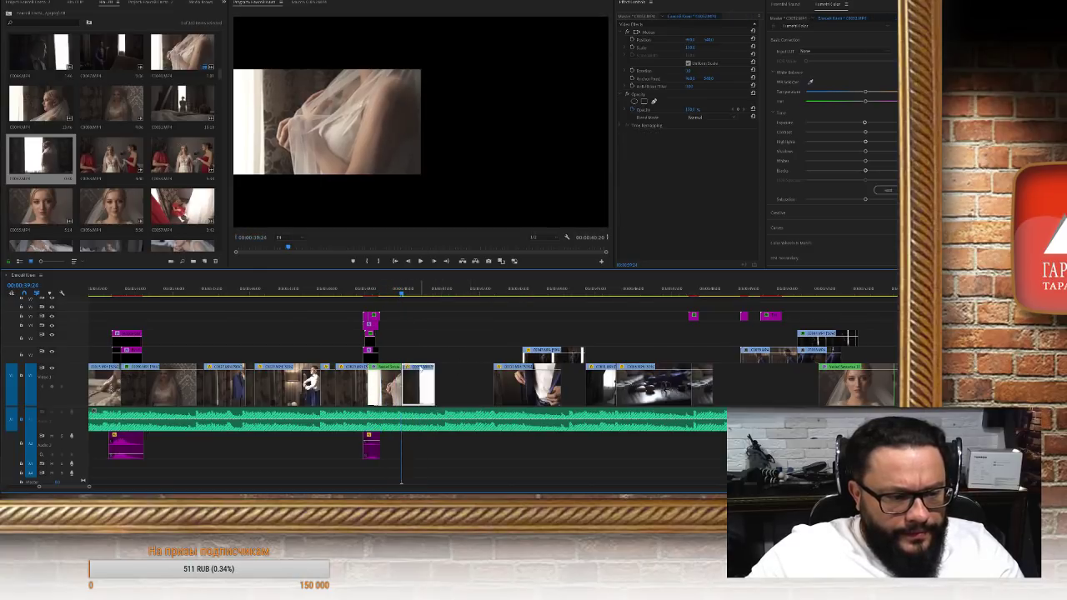
{"action": "key", "text": "space"}
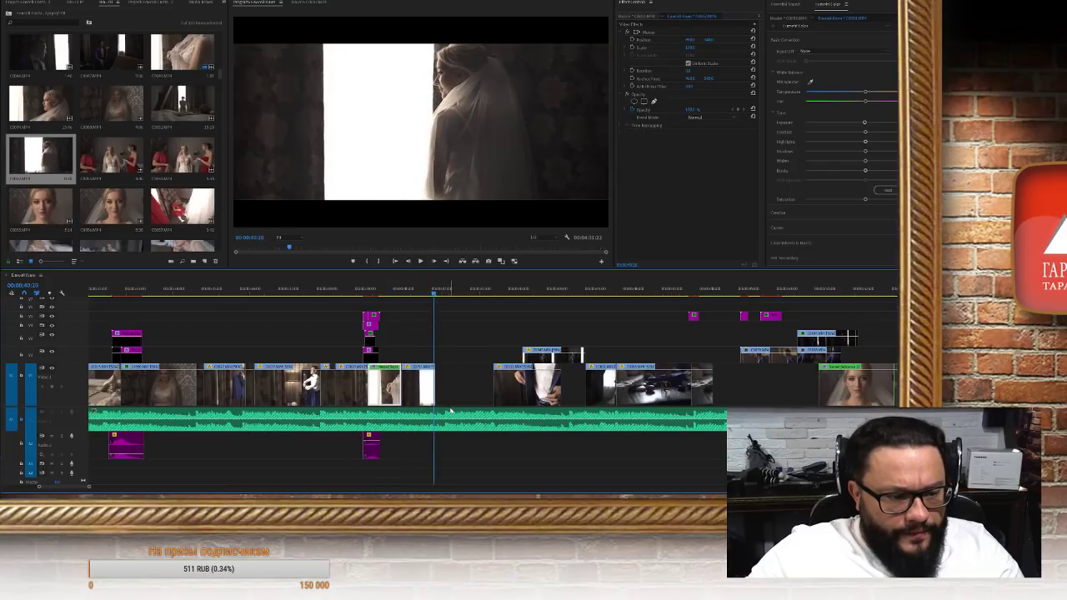
{"action": "left_click_drag", "start_coordinate": [438, 388], "coordinate": [447, 389]}
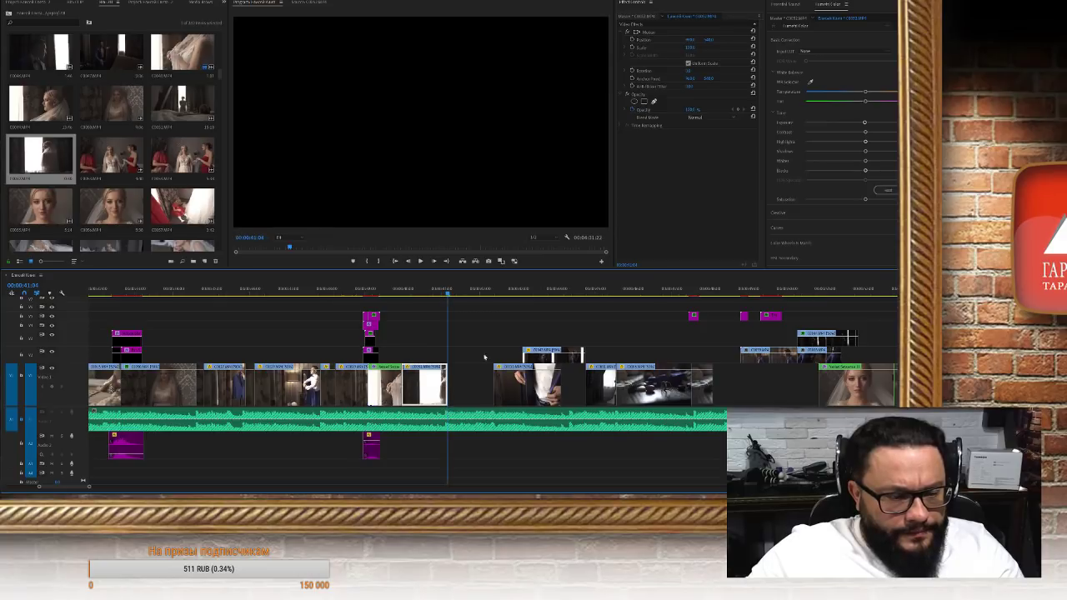
Pull the jacket-buttoning clip left, trim its end, and ripple-delete the gap after it
{"action": "left_click_drag", "start_coordinate": [526, 386], "coordinate": [480, 385]}
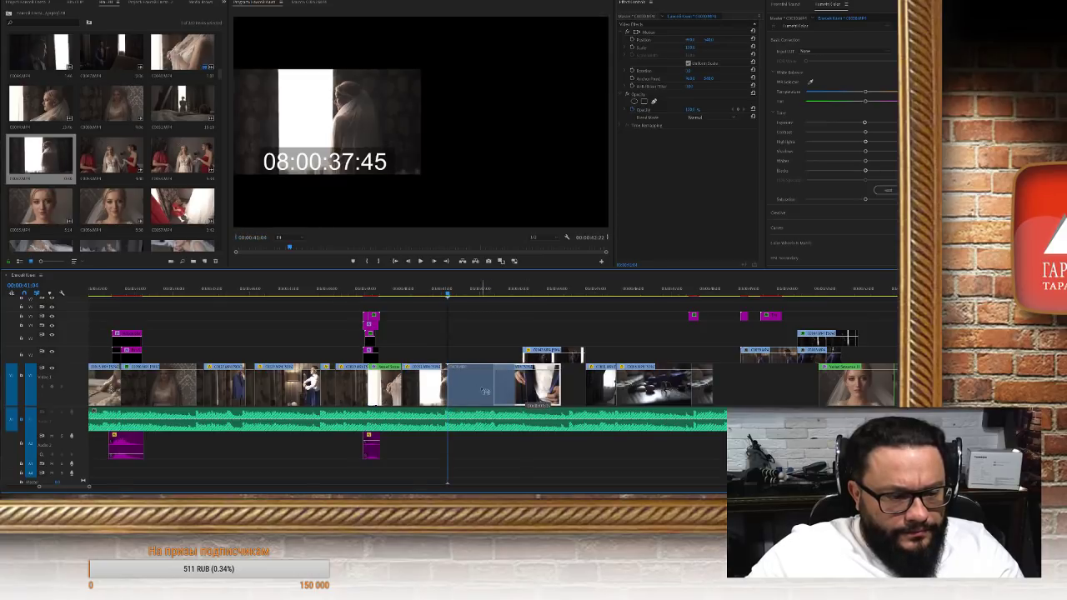
{"action": "left_click", "coordinate": [421, 290]}
{"action": "key", "text": "space"}
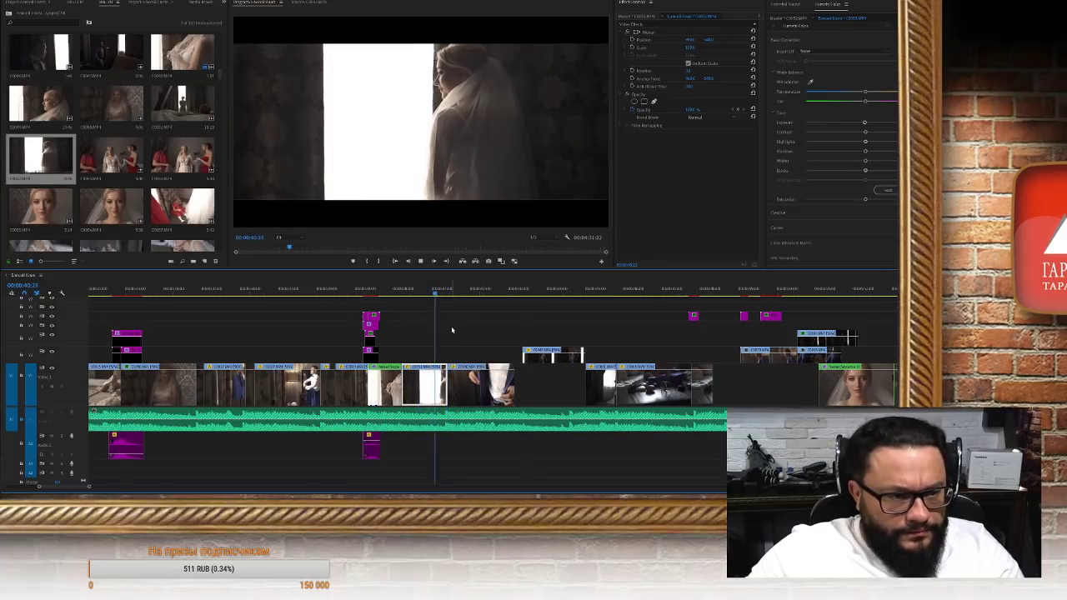
{"action": "left_click_drag", "start_coordinate": [513, 388], "coordinate": [496, 388]}
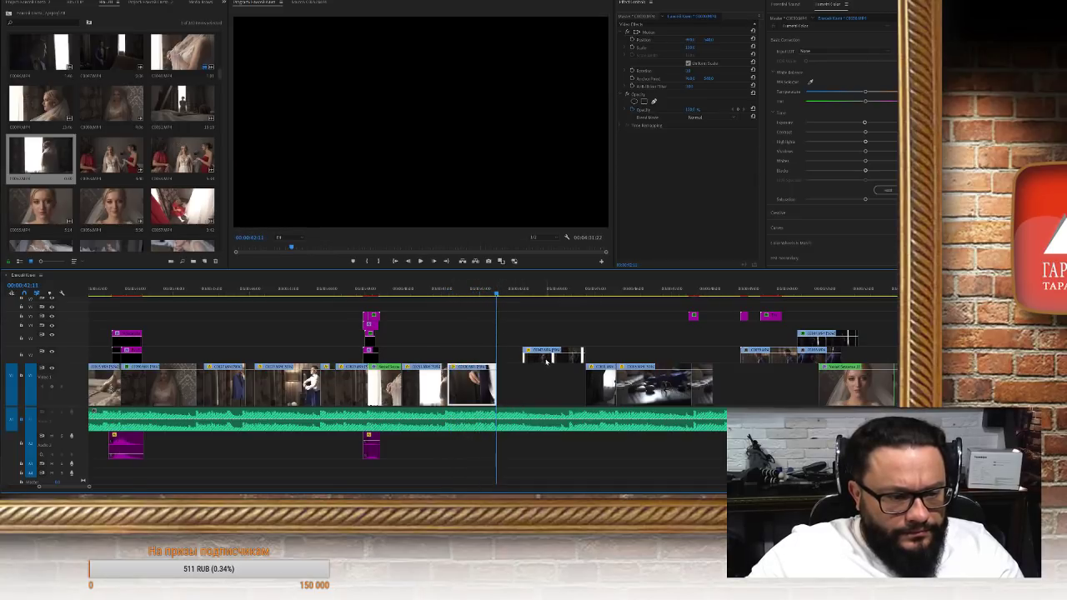
{"action": "left_click", "coordinate": [520, 389]}
{"action": "key", "text": "Delete"}
{"action": "left_click", "coordinate": [459, 290]}
{"action": "key", "text": "space"}
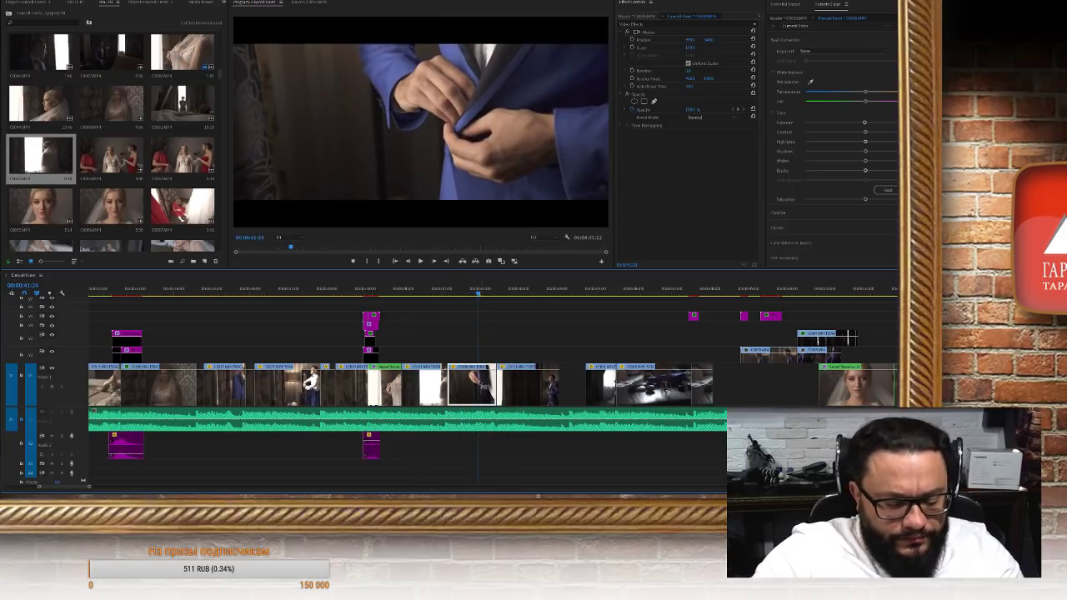
Set the jacket-buttoning close-up's Motion Scale to 135 and play it back
{"action": "left_click", "coordinate": [487, 398]}
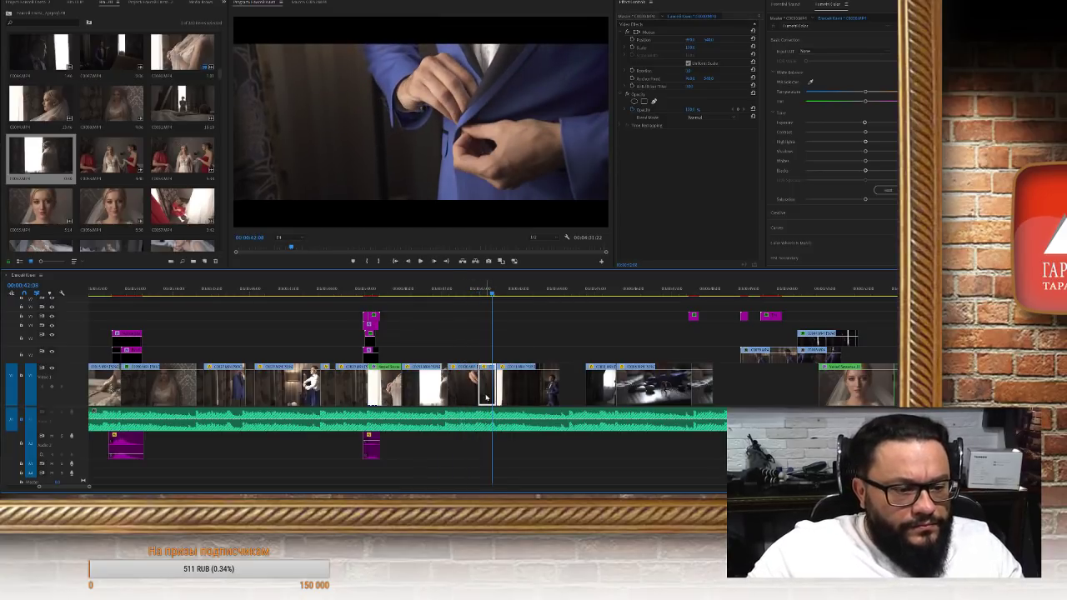
{"action": "left_click", "coordinate": [695, 47]}
{"action": "type", "text": "1"}
{"action": "key", "text": "Return"}
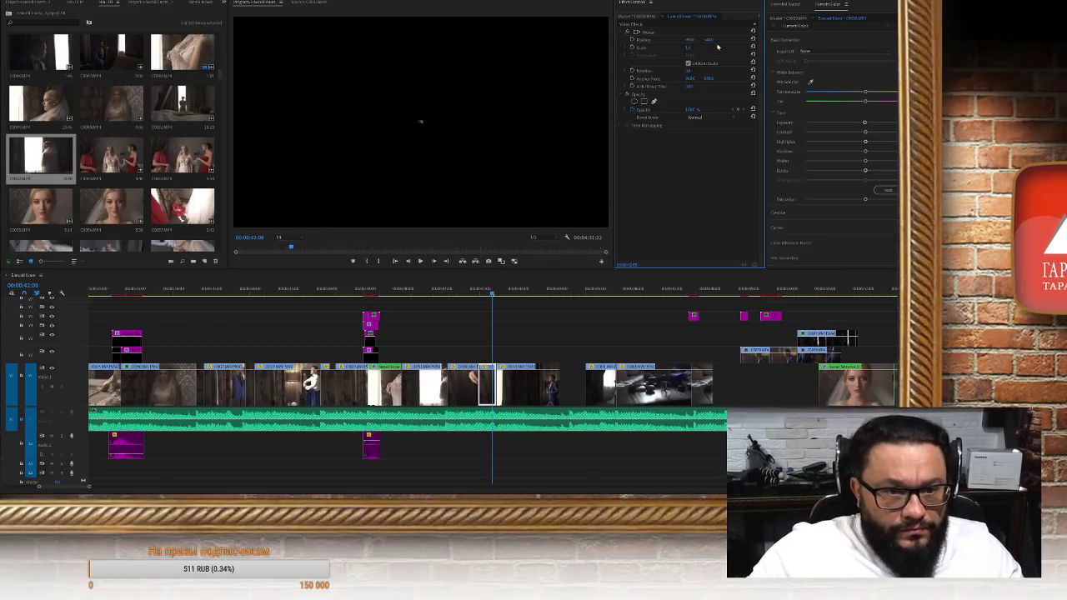
{"action": "left_click", "coordinate": [689, 47]}
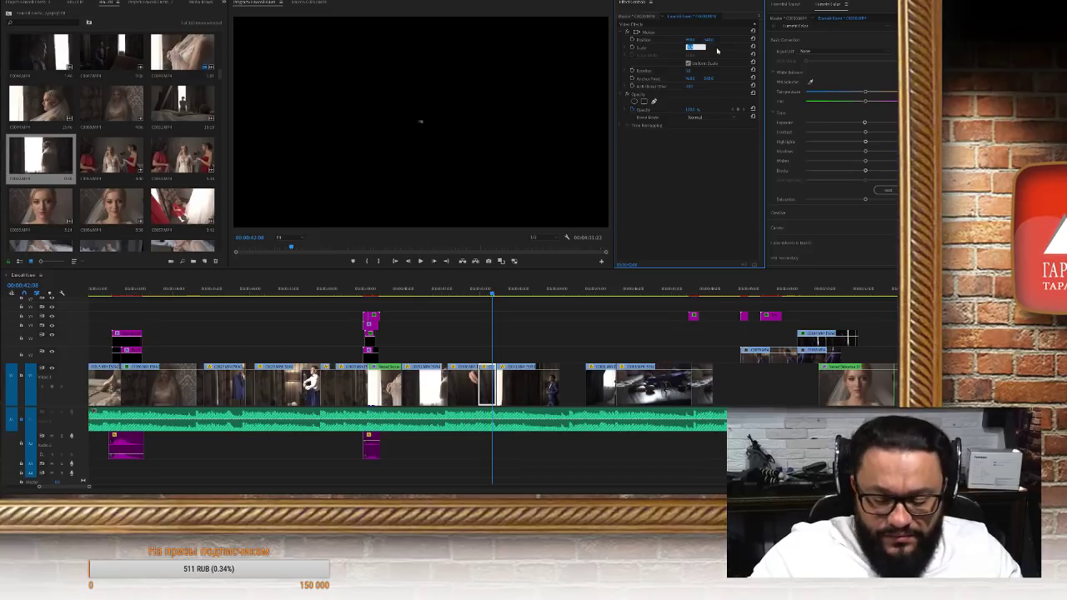
{"action": "type", "text": "135"}
{"action": "key", "text": "Return"}
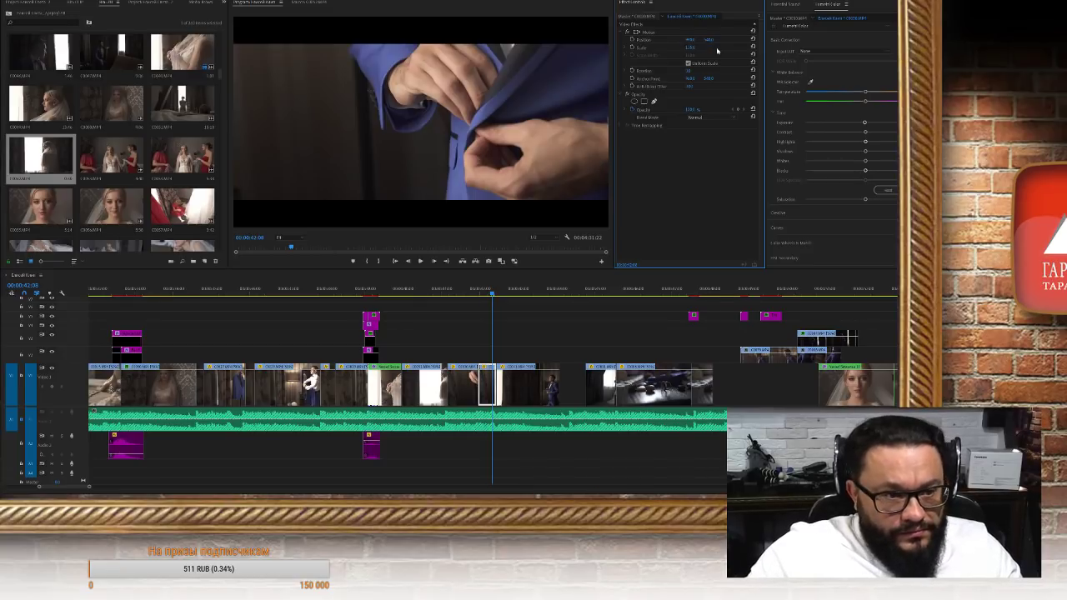
{"action": "left_click", "coordinate": [461, 292]}
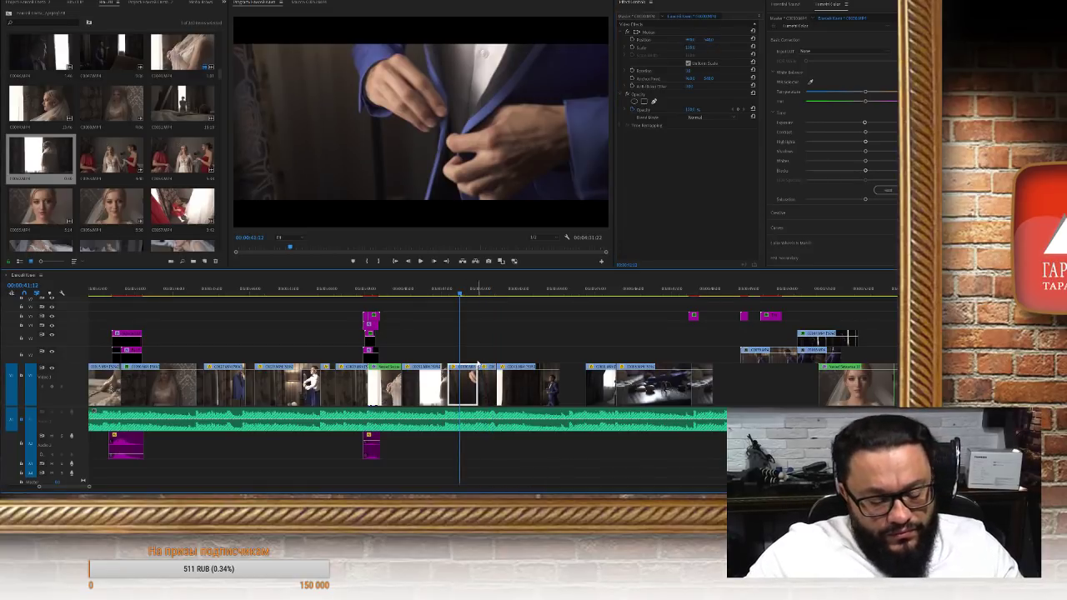
{"action": "key", "text": "space"}
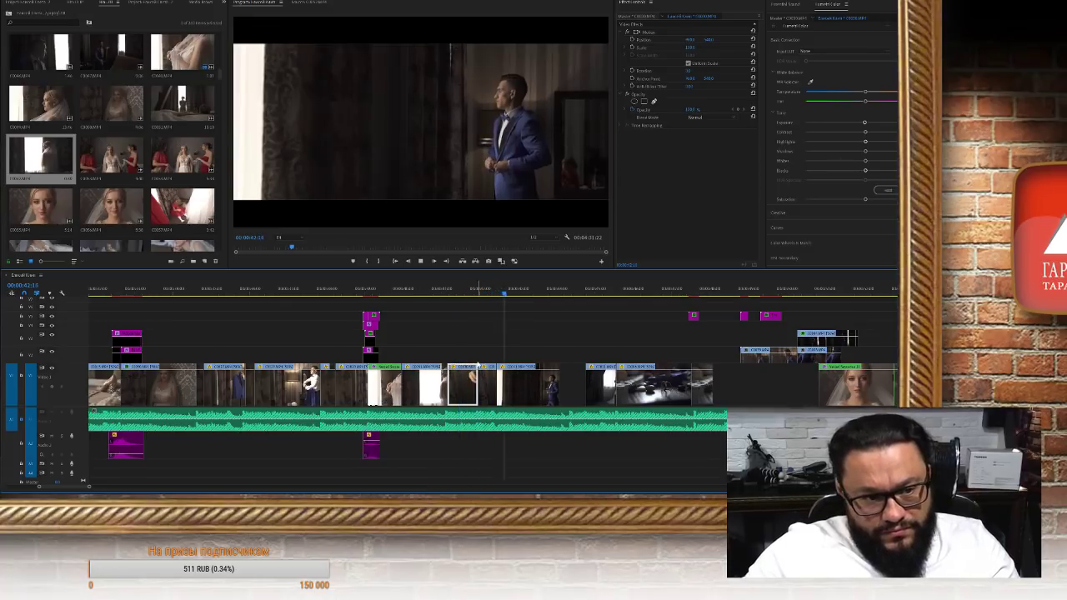
{"action": "key", "text": "space"}
Scrub the groom-by-window shot's Scale to about 107.6 and review it
{"action": "left_click", "coordinate": [500, 373]}
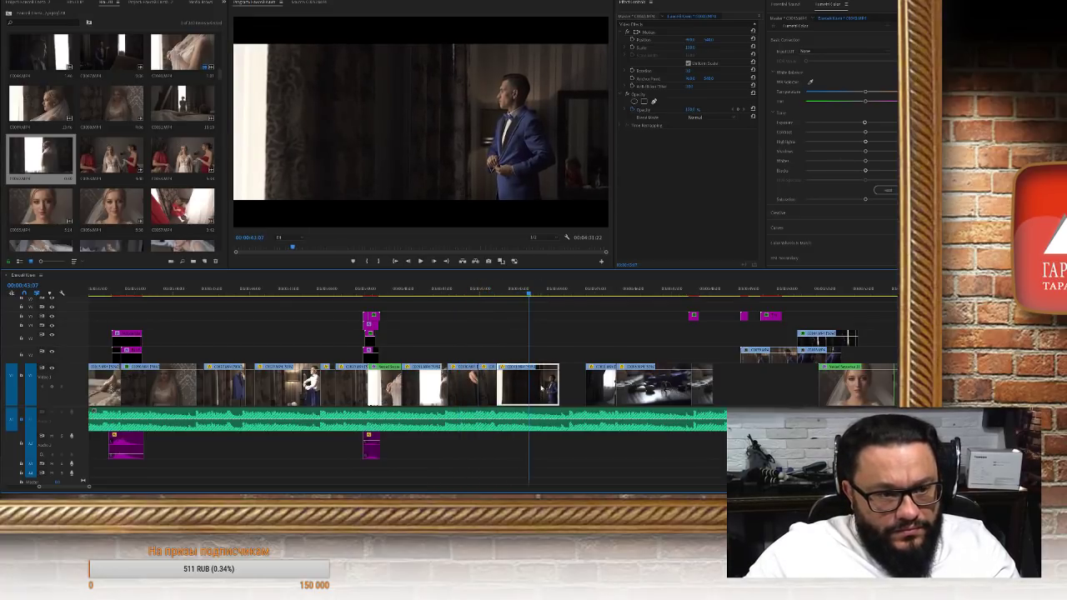
{"action": "key", "text": "space"}
{"action": "key", "text": "space"}
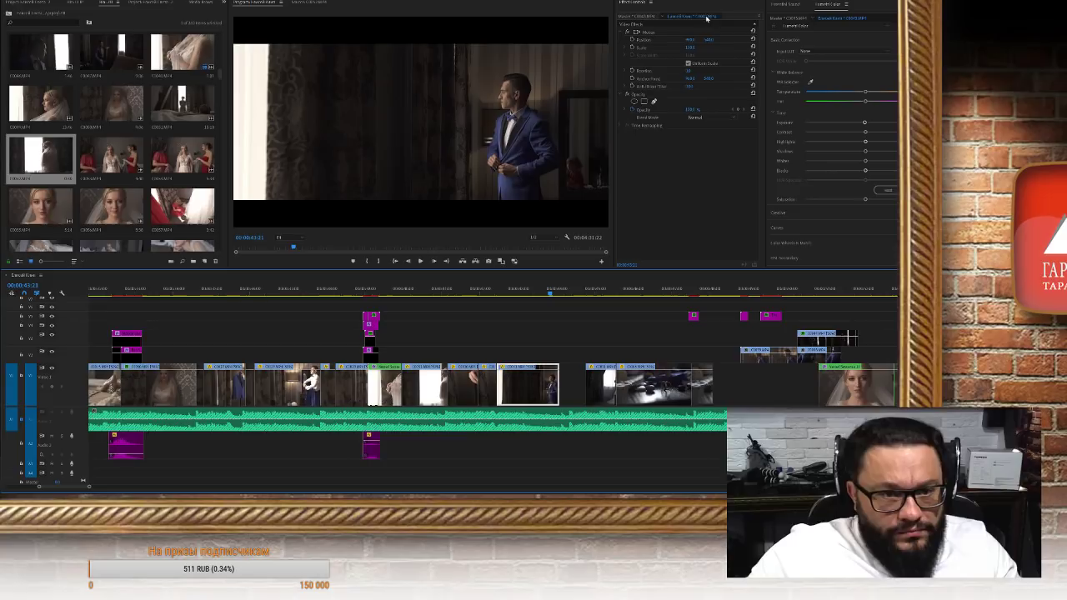
{"action": "mouse_move", "coordinate": [694, 48]}
{"action": "left_mouse_down"}
{"action": "mouse_move", "coordinate": [724, 39]}
{"action": "mouse_move", "coordinate": [711, 39]}
{"action": "left_mouse_up"}
{"action": "left_click", "coordinate": [711, 39]}
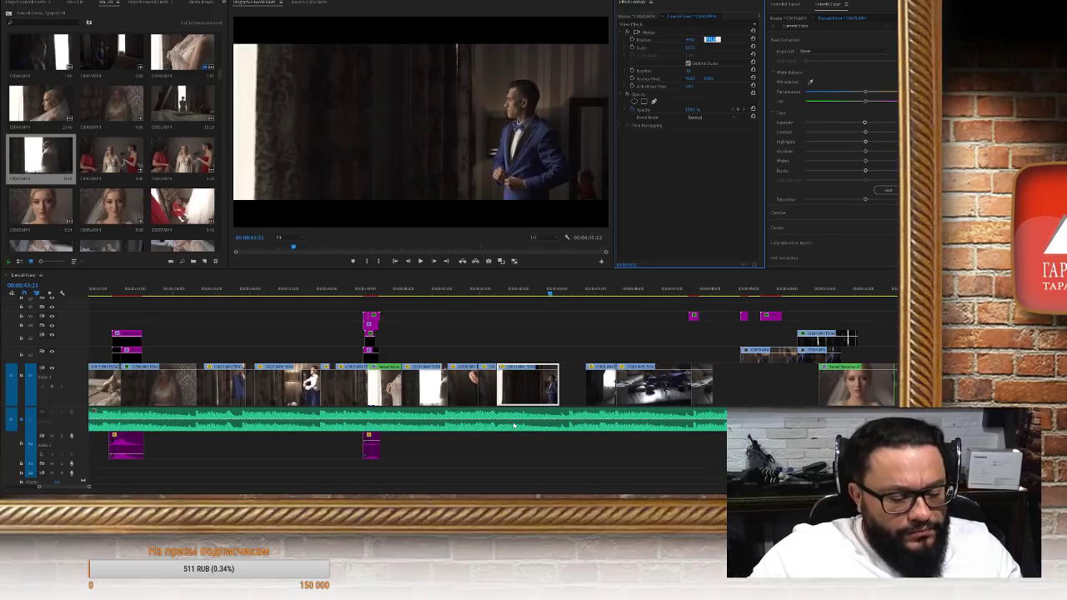
{"action": "left_click", "coordinate": [487, 306]}
{"action": "key", "text": "space"}
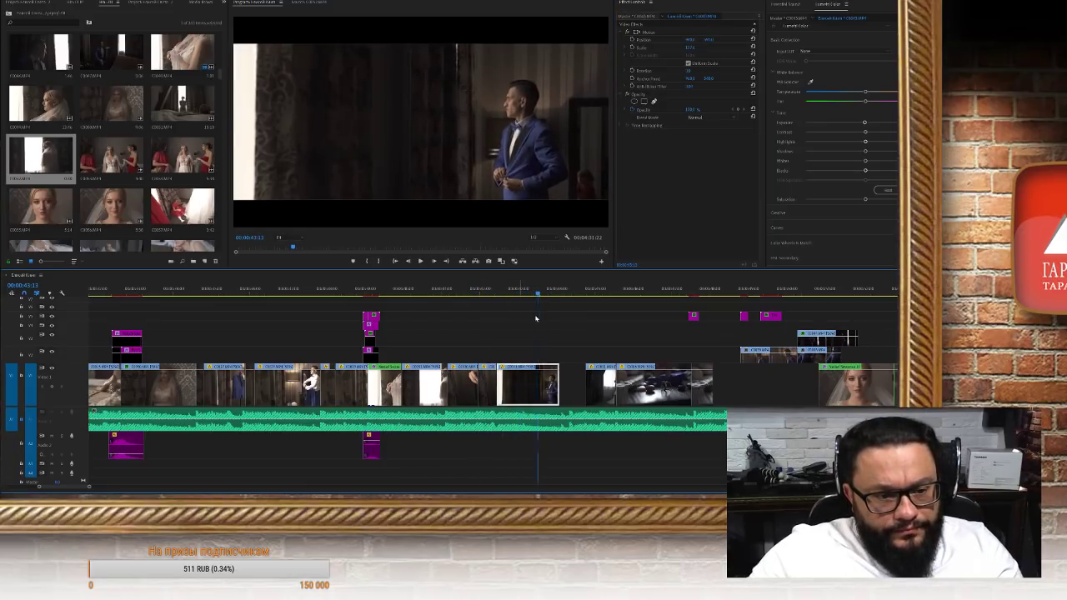
{"action": "key", "text": "space"}
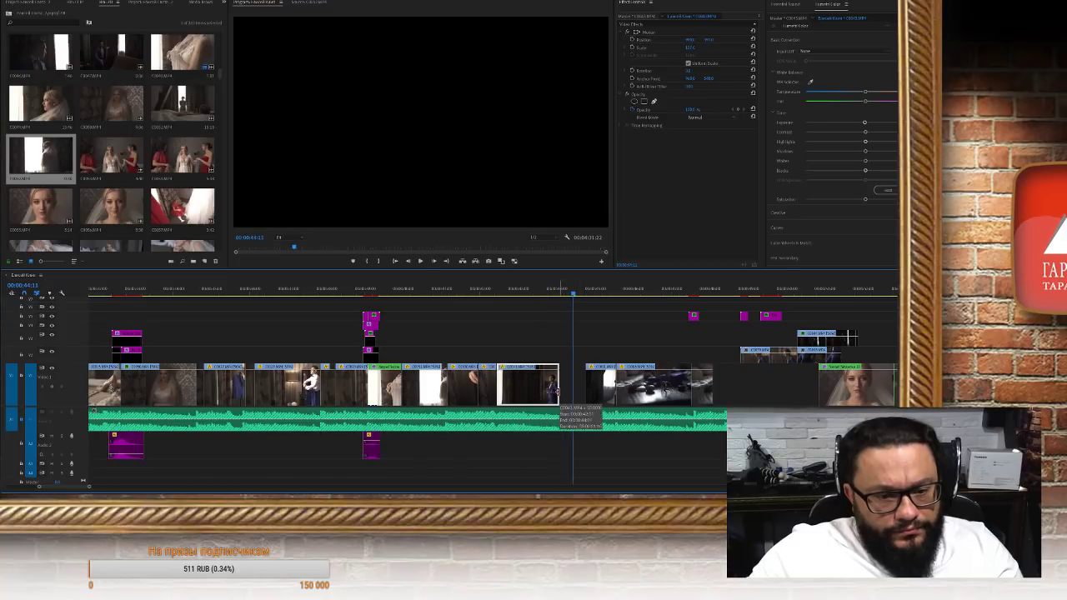
{"action": "left_click", "coordinate": [690, 294]}
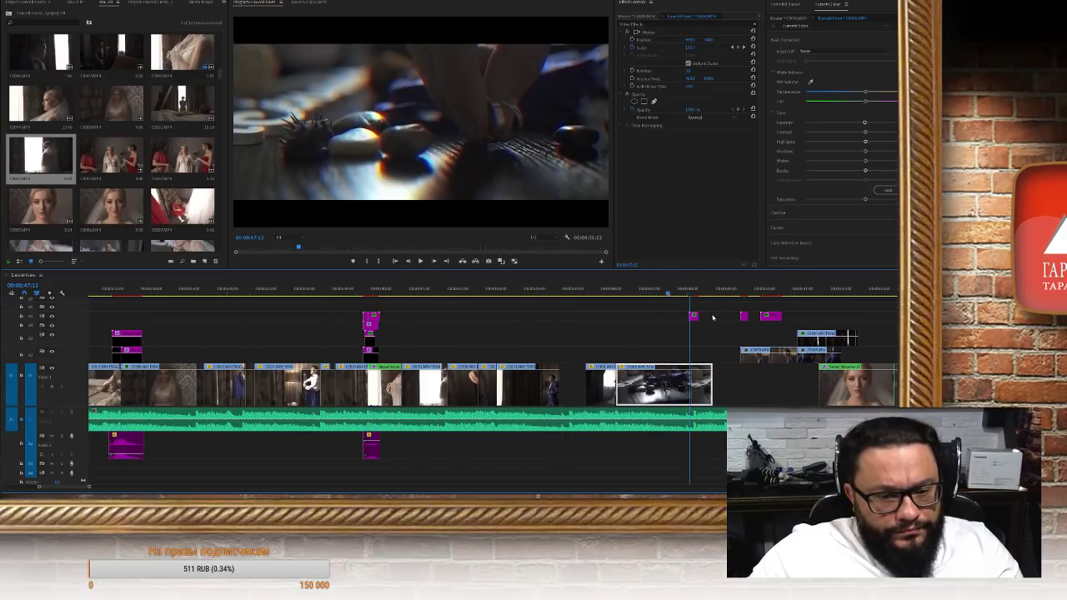
Copy the later dark groom-by-window clip into the earlier groom section
{"action": "scroll", "coordinate": [722, 363], "scroll_direction": "right", "scroll_amount": 1}
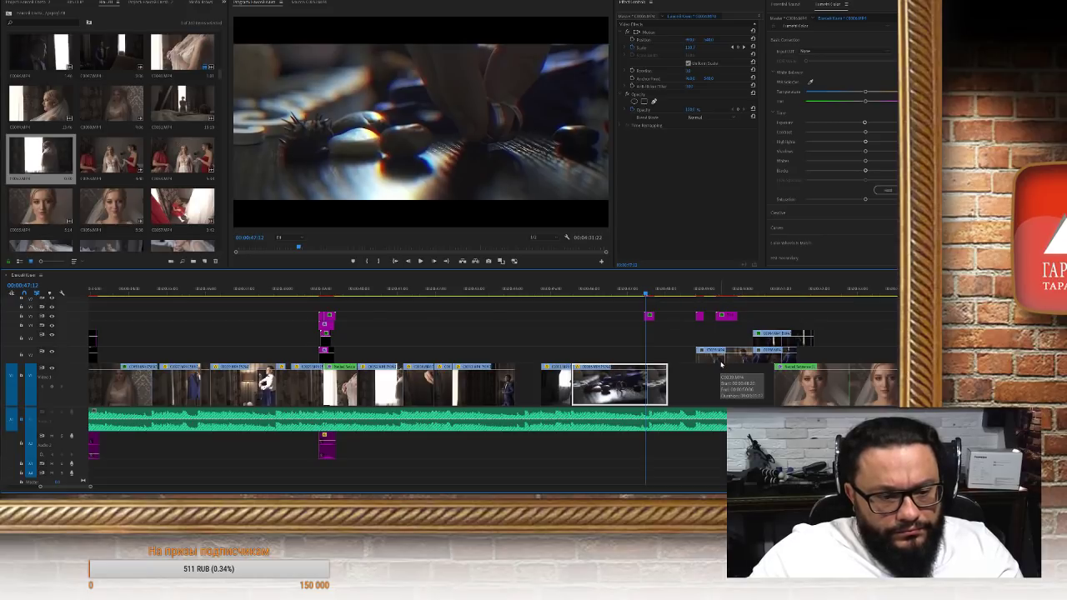
{"action": "left_click", "coordinate": [550, 290]}
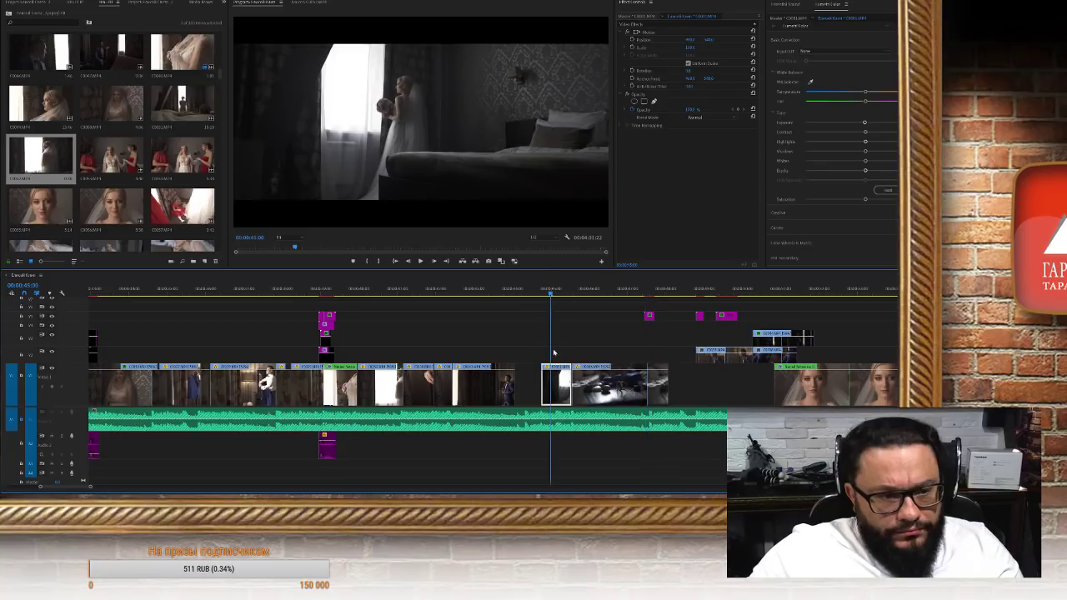
{"action": "left_click_drag", "start_coordinate": [801, 337], "coordinate": [566, 357]}
{"action": "left_click", "coordinate": [492, 292]}
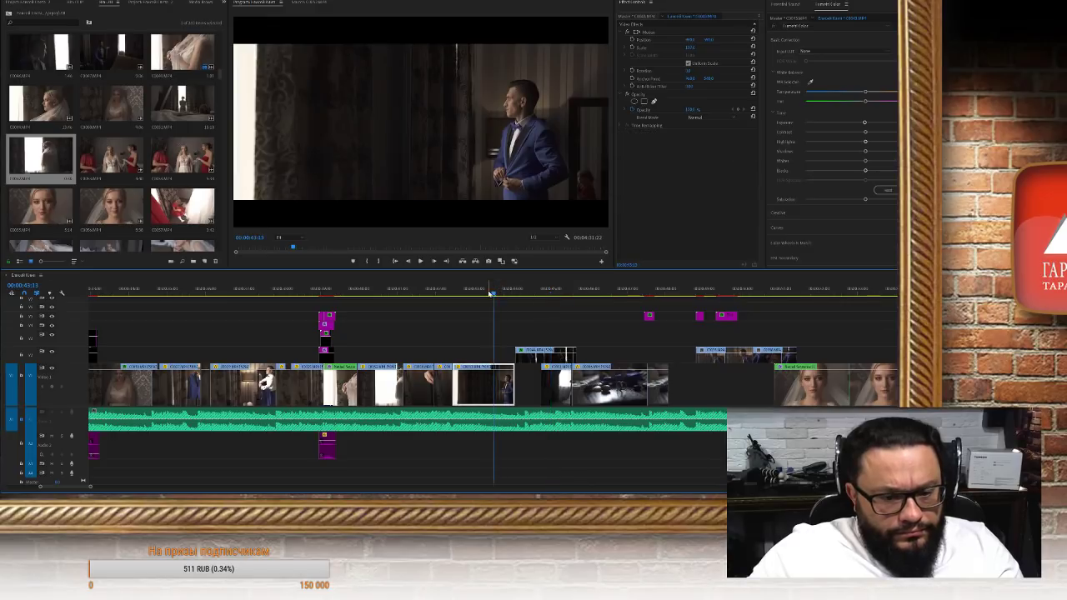
{"action": "key", "text": "space"}
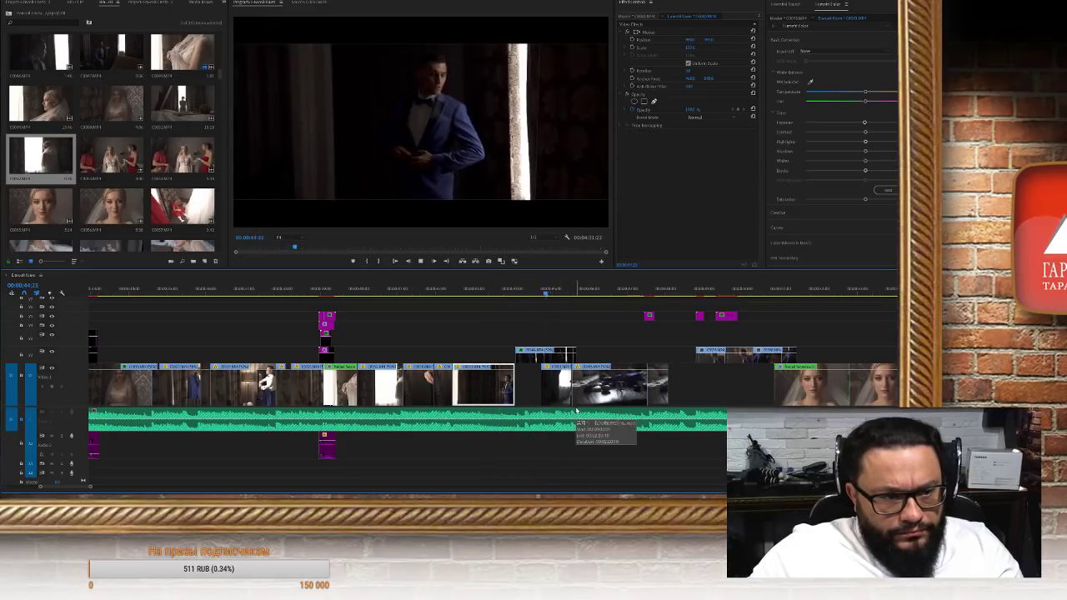
{"action": "key", "text": "space"}
Lay the groom shot on V2 directly above the groom clip on V1
{"action": "left_click", "coordinate": [485, 289]}
{"action": "key", "text": "space"}
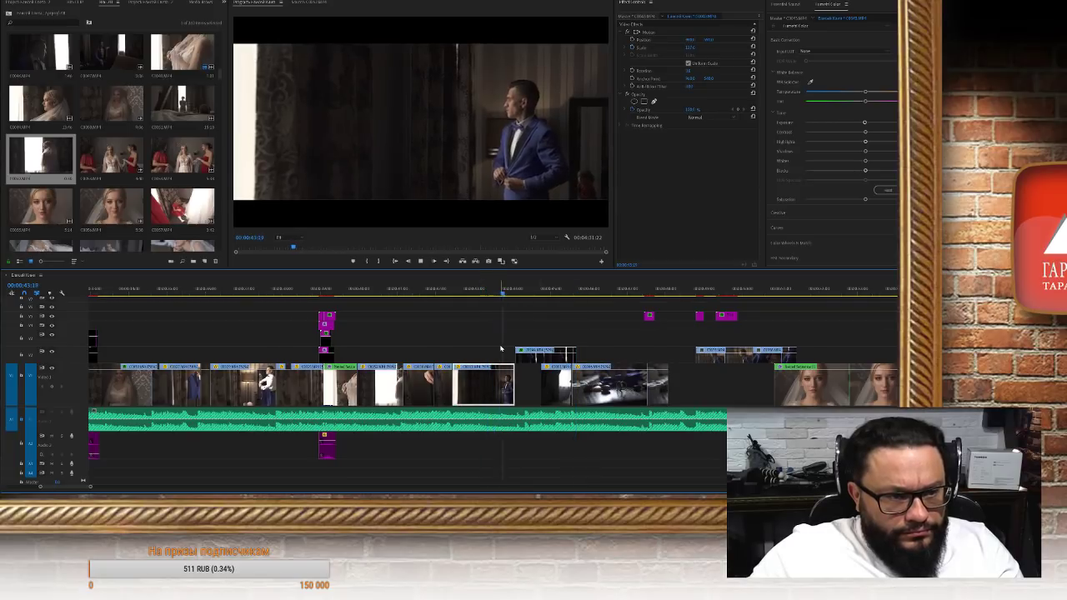
{"action": "key", "text": "space"}
{"action": "mouse_move", "coordinate": [494, 290]}
{"action": "left_mouse_down"}
{"action": "mouse_move", "coordinate": [475, 290]}
{"action": "mouse_move", "coordinate": [493, 294]}
{"action": "left_mouse_up"}
{"action": "left_click_drag", "start_coordinate": [463, 383], "coordinate": [464, 351]}
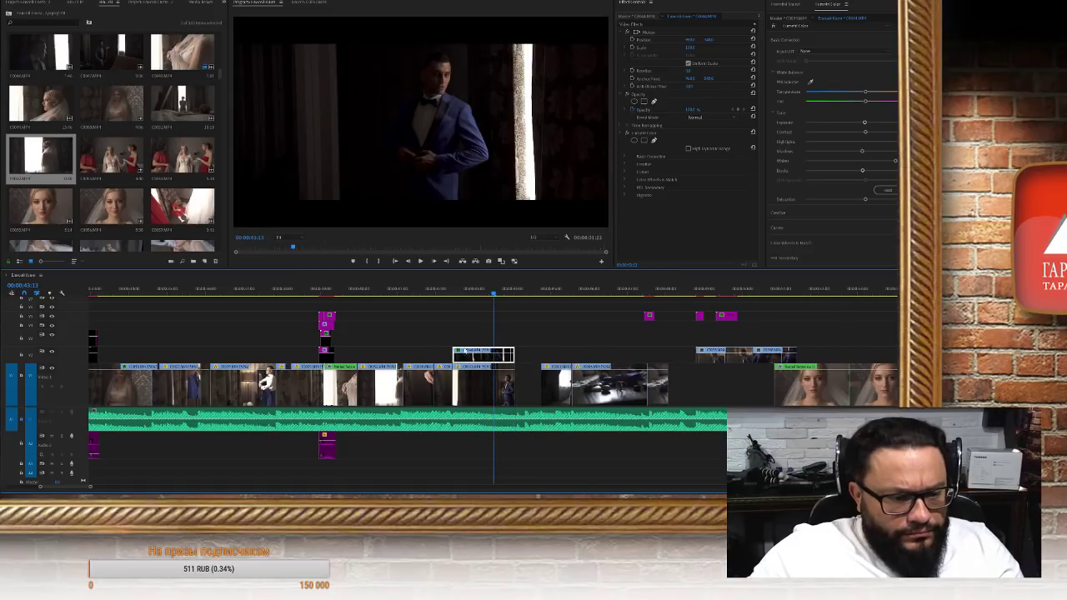
Enlarge the overlaid groom shot and place a rectangle opacity mask over its top-left
{"action": "left_click", "coordinate": [467, 289]}
{"action": "left_click", "coordinate": [473, 290]}
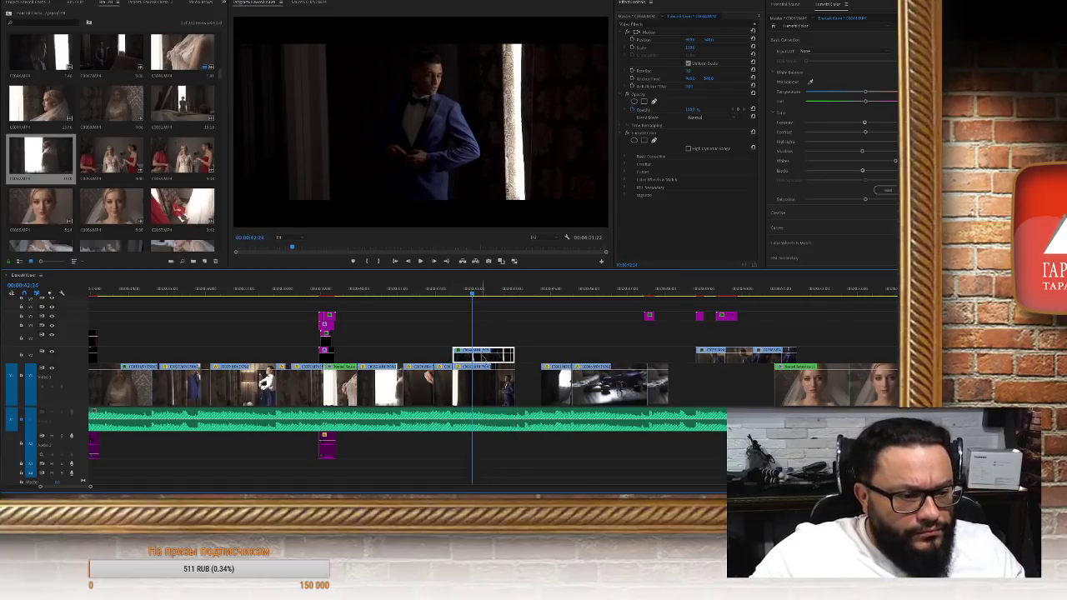
{"action": "mouse_move", "coordinate": [690, 48]}
{"action": "left_mouse_down"}
{"action": "mouse_move", "coordinate": [699, 47]}
{"action": "mouse_move", "coordinate": [670, 40]}
{"action": "mouse_move", "coordinate": [699, 50]}
{"action": "left_mouse_up"}
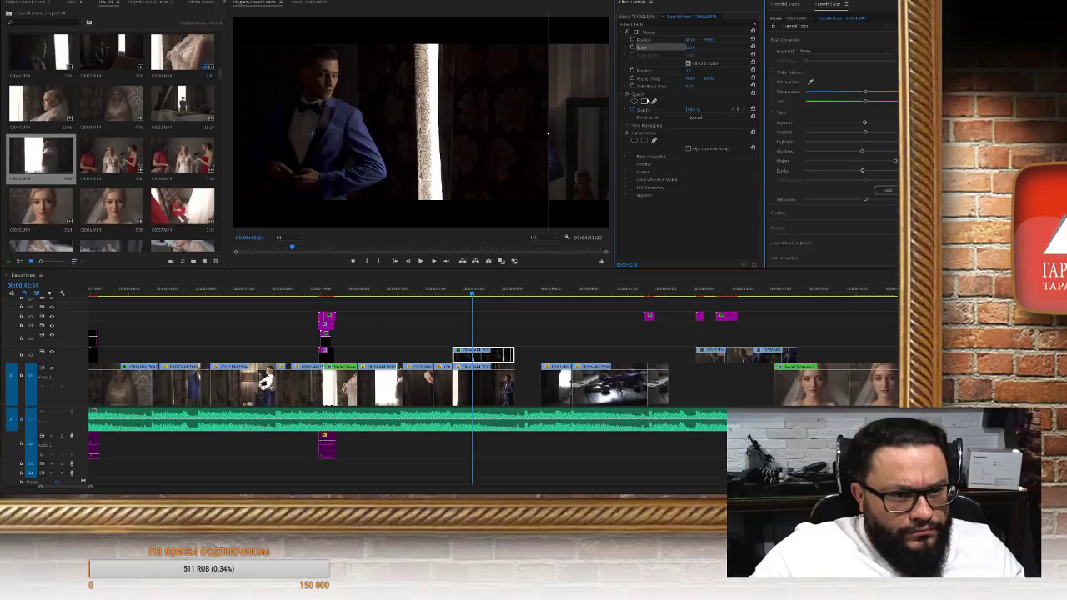
{"action": "left_click", "coordinate": [644, 101]}
{"action": "left_click_drag", "start_coordinate": [333, 141], "coordinate": [407, 231]}
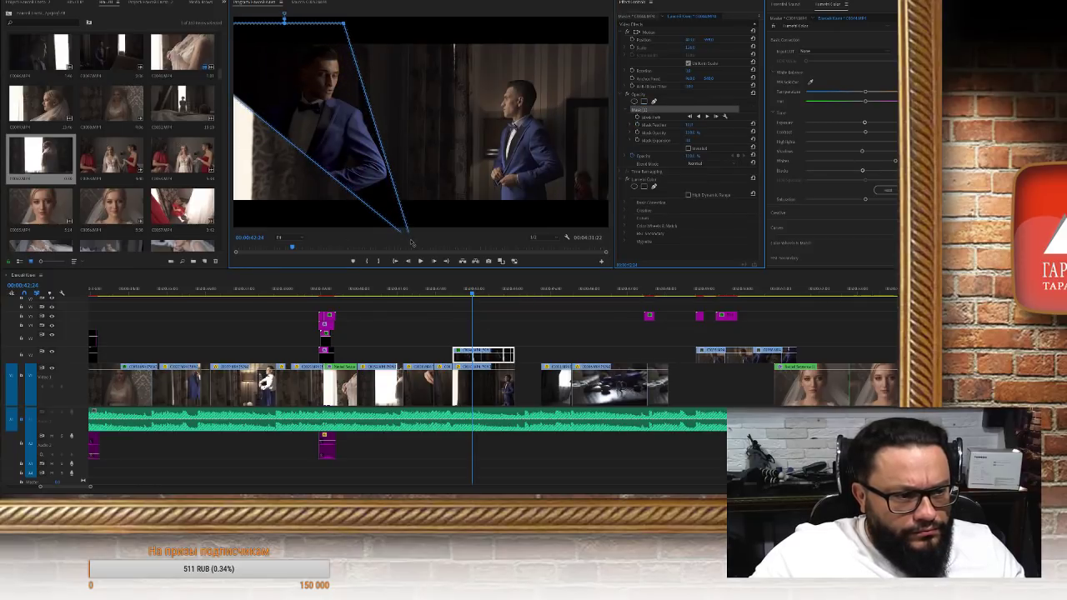
{"action": "left_click_drag", "start_coordinate": [348, 27], "coordinate": [410, 25]}
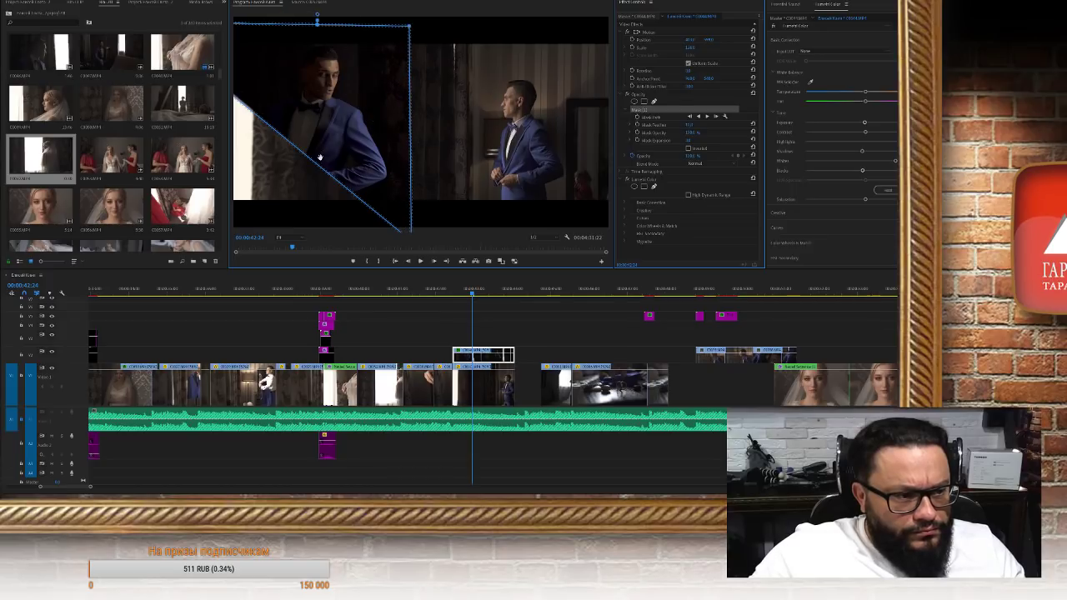
{"action": "left_click_drag", "start_coordinate": [302, 163], "coordinate": [234, 229]}
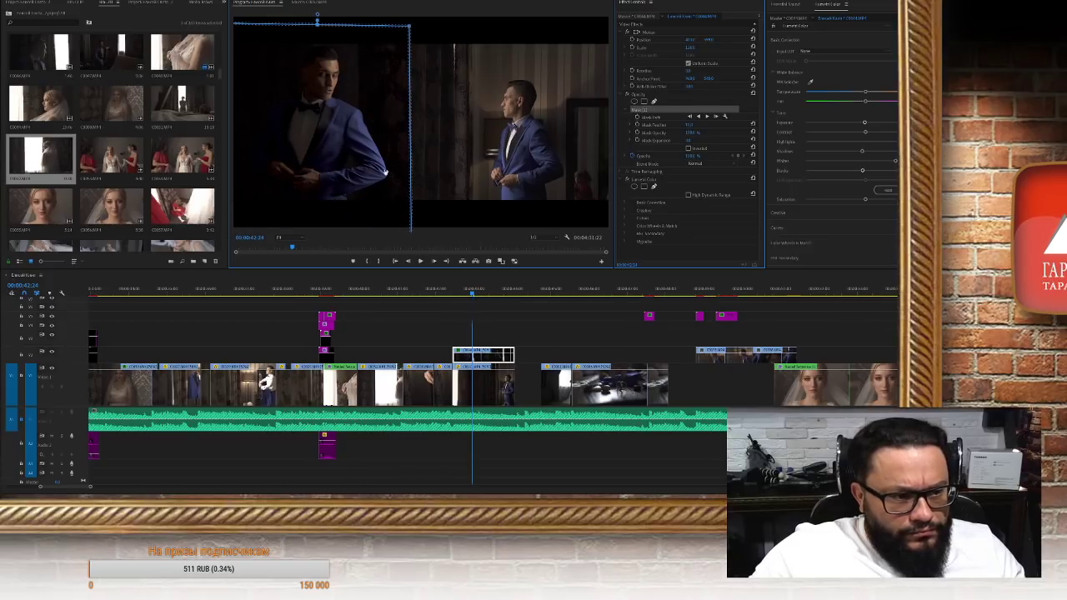
{"action": "left_click_drag", "start_coordinate": [409, 28], "coordinate": [411, 19]}
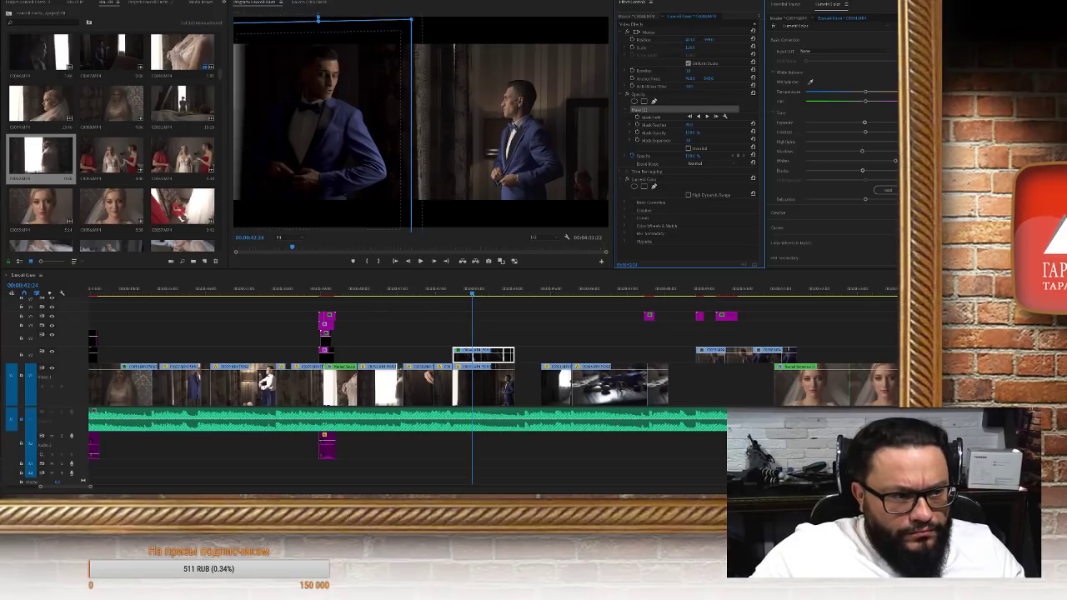
Angle and bend the mask edges at 50% monitor zoom, then deselect it
{"action": "mouse_move", "coordinate": [411, 25]}
{"action": "left_mouse_down"}
{"action": "mouse_move", "coordinate": [399, 40]}
{"action": "mouse_move", "coordinate": [408, 23]}
{"action": "mouse_move", "coordinate": [398, 36]}
{"action": "mouse_move", "coordinate": [396, 17]}
{"action": "left_mouse_up"}
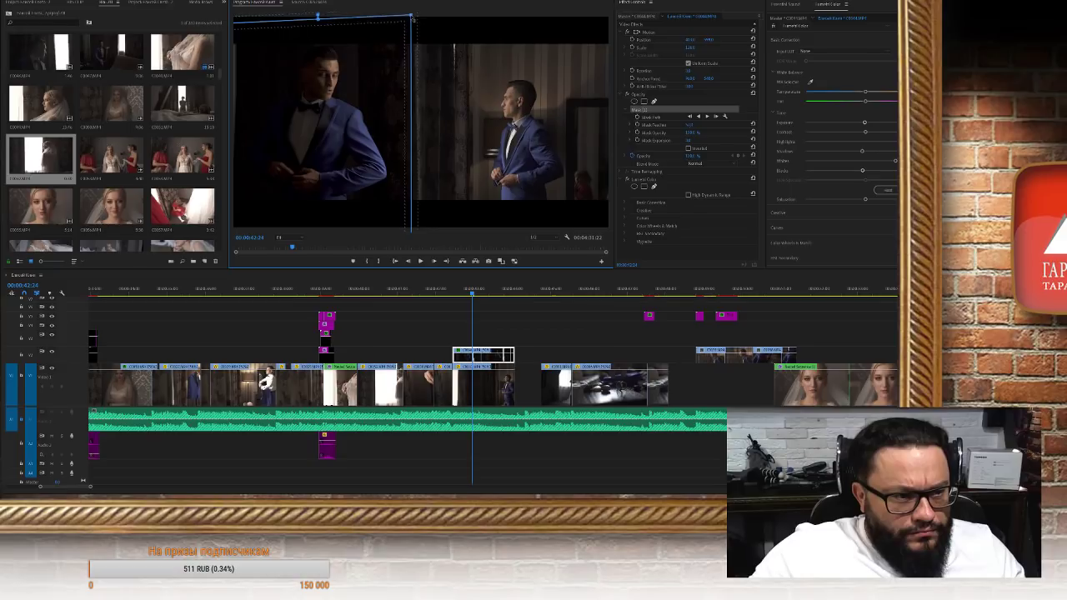
{"action": "left_click_drag", "start_coordinate": [403, 96], "coordinate": [387, 85]}
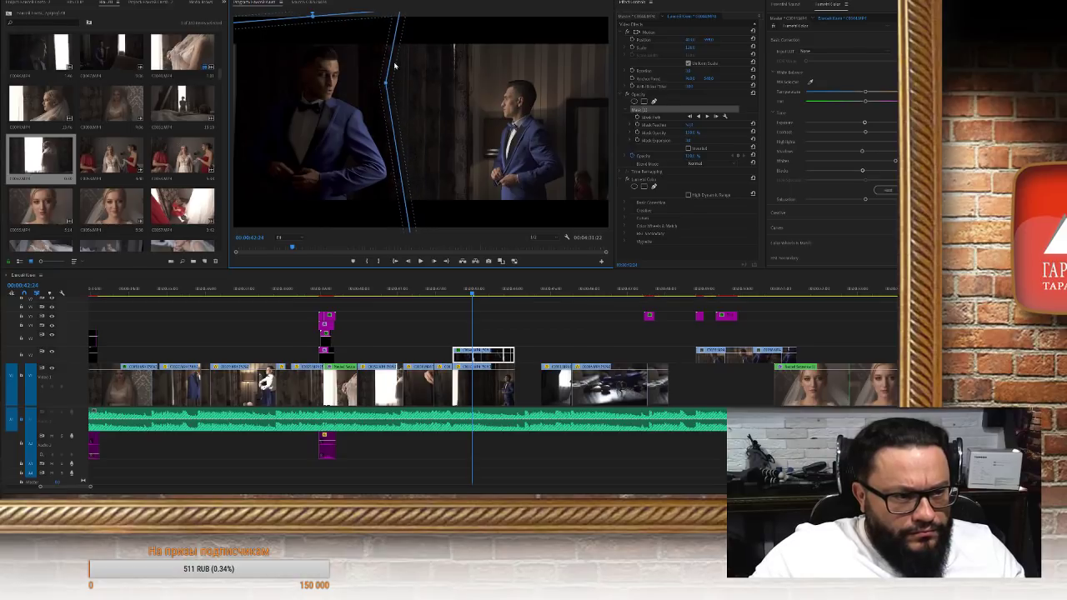
{"action": "left_click_drag", "start_coordinate": [404, 194], "coordinate": [412, 193]}
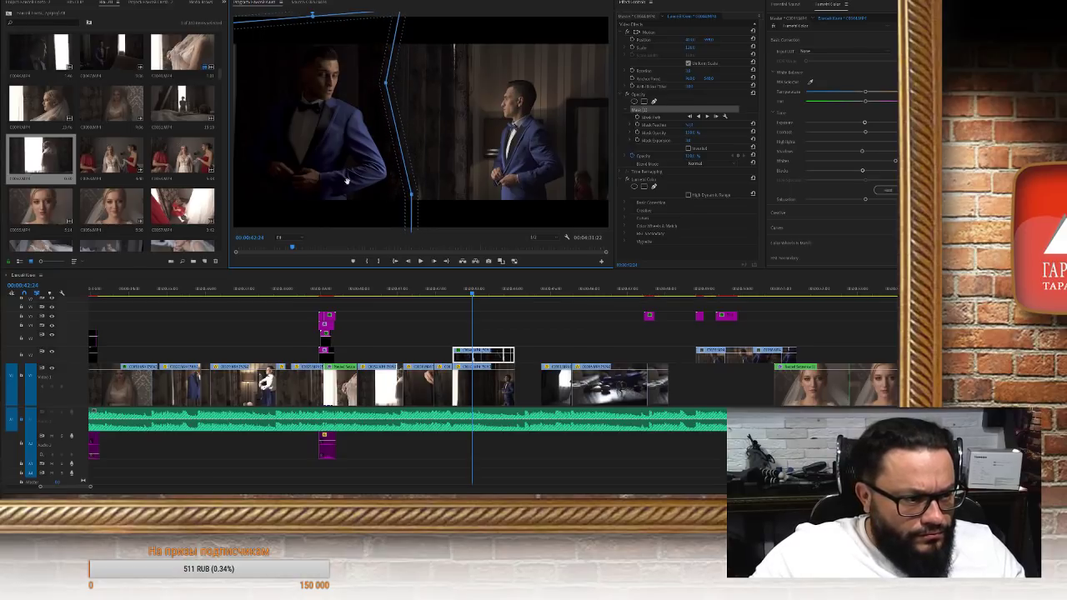
{"action": "left_click", "coordinate": [280, 237]}
{"action": "left_click", "coordinate": [300, 274]}
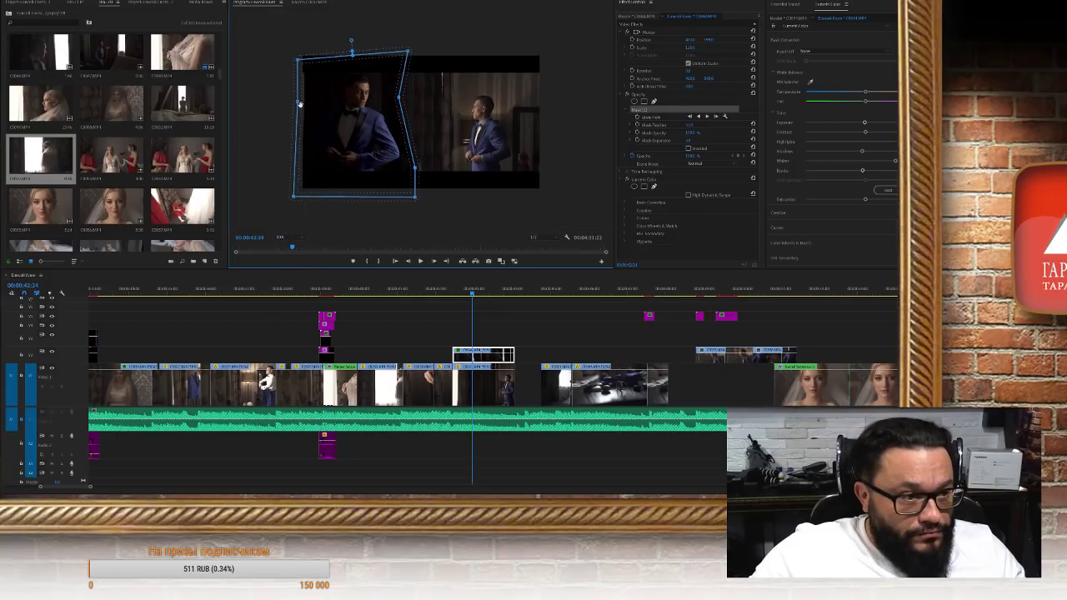
{"action": "left_click_drag", "start_coordinate": [298, 102], "coordinate": [283, 49]}
{"action": "left_click_drag", "start_coordinate": [295, 197], "coordinate": [282, 203]}
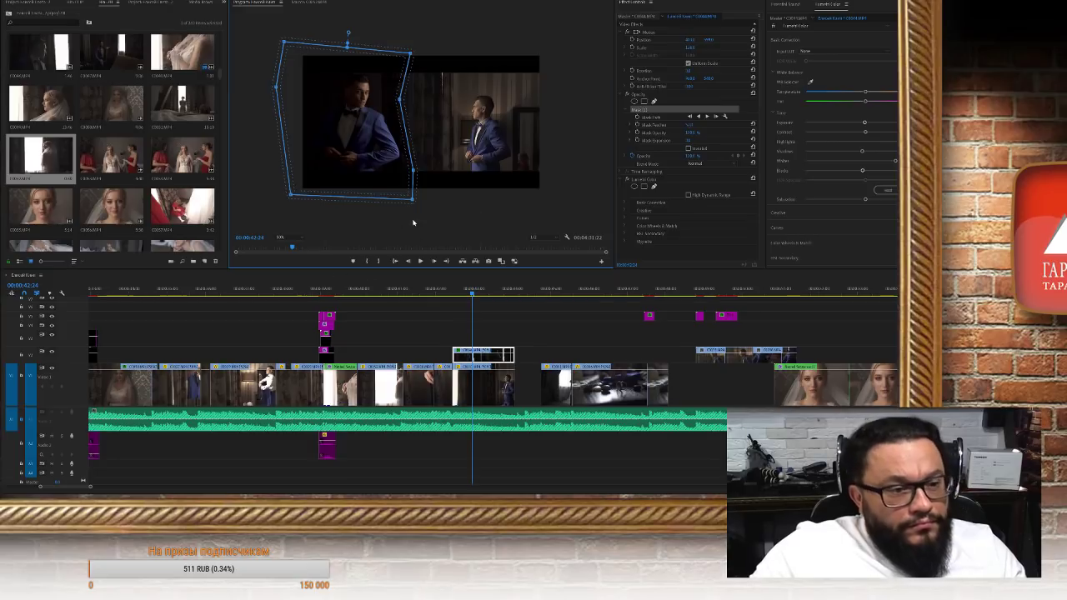
{"action": "left_click", "coordinate": [671, 176]}
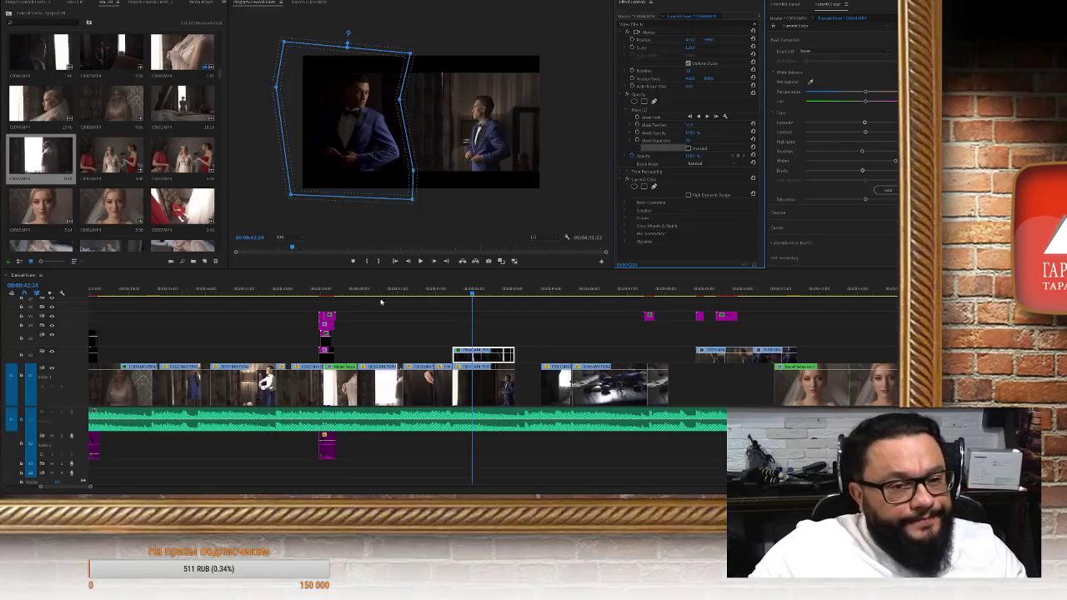
{"action": "left_click", "coordinate": [691, 176]}
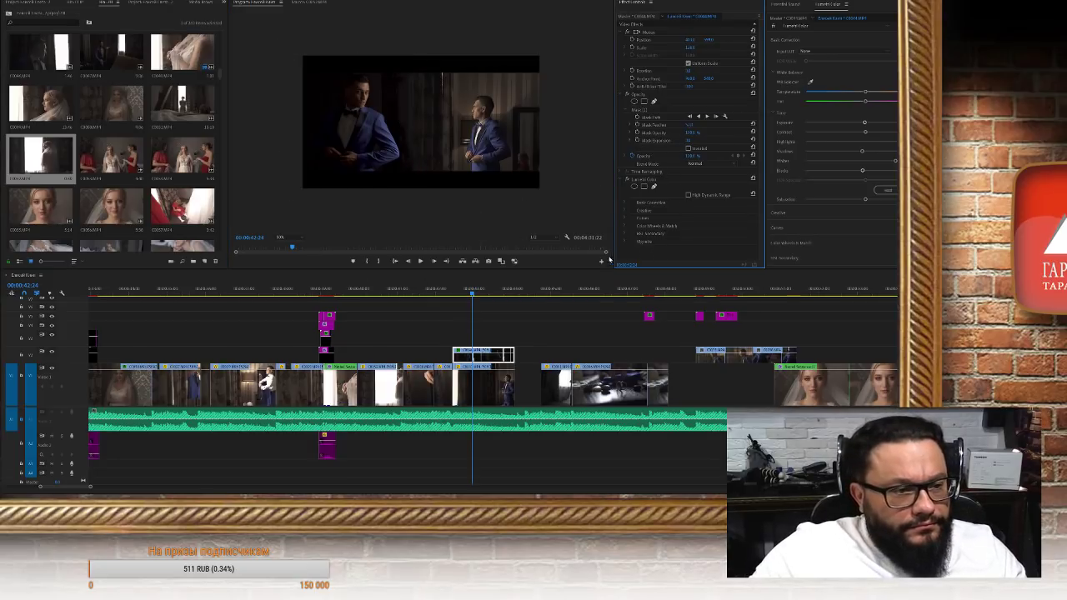
Lower the close-up's Lumetri Saturation, adjust its Opacity, and shift its Position right
{"action": "left_click", "coordinate": [652, 179]}
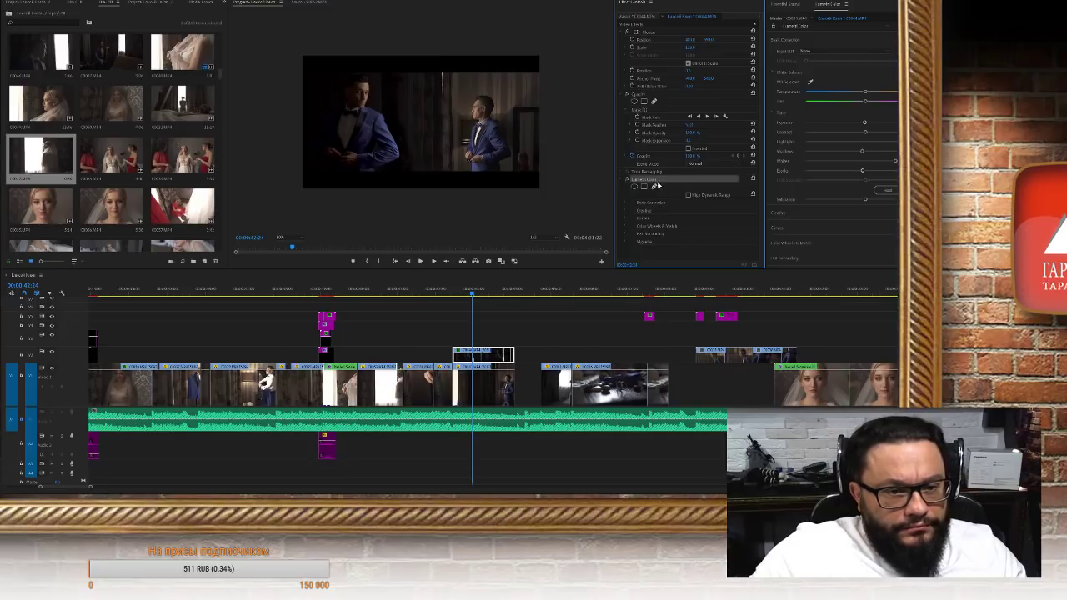
{"action": "left_click_drag", "start_coordinate": [866, 199], "coordinate": [805, 200]}
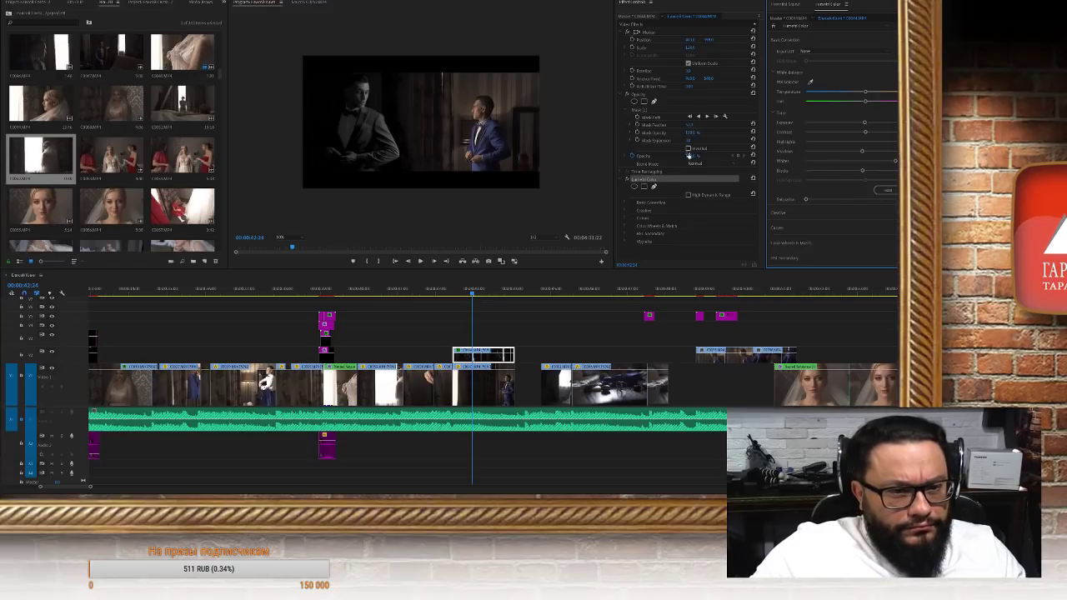
{"action": "left_click_drag", "start_coordinate": [692, 155], "coordinate": [671, 155]}
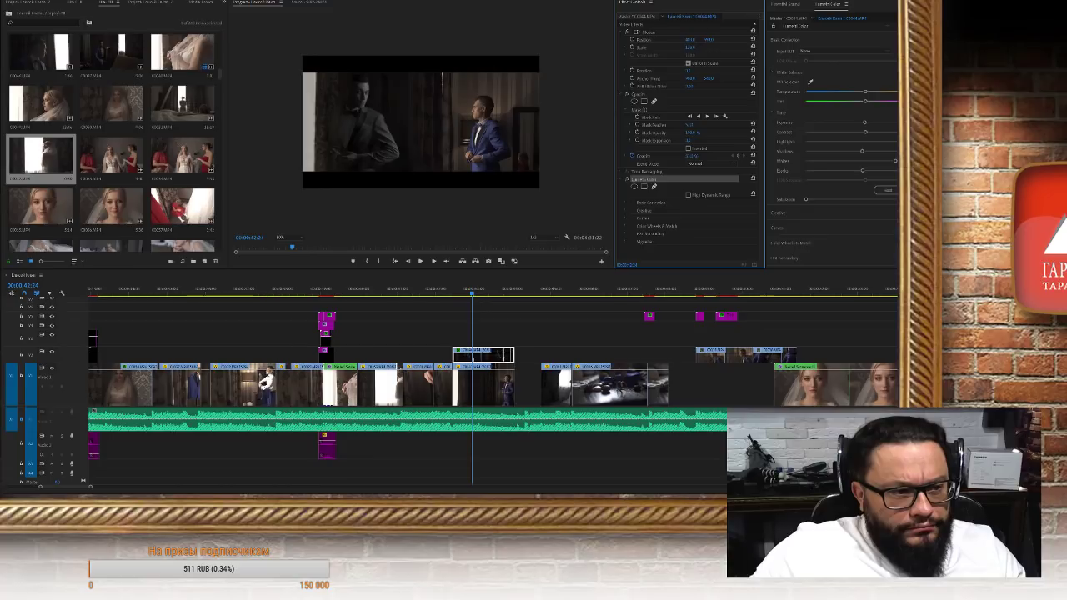
{"action": "left_click_drag", "start_coordinate": [693, 42], "coordinate": [715, 42]}
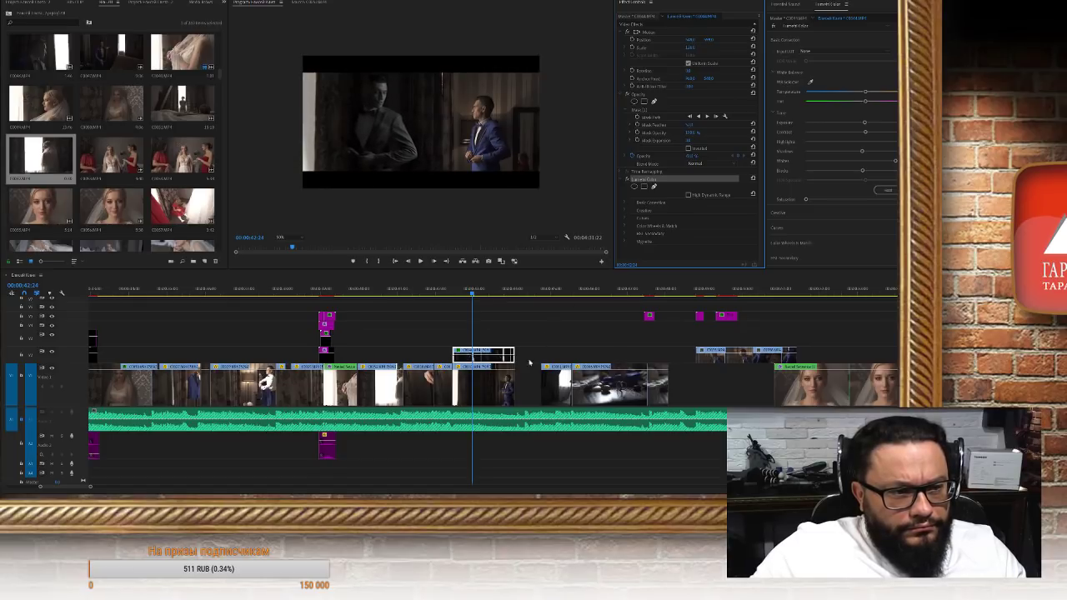
{"action": "left_click", "coordinate": [483, 385]}
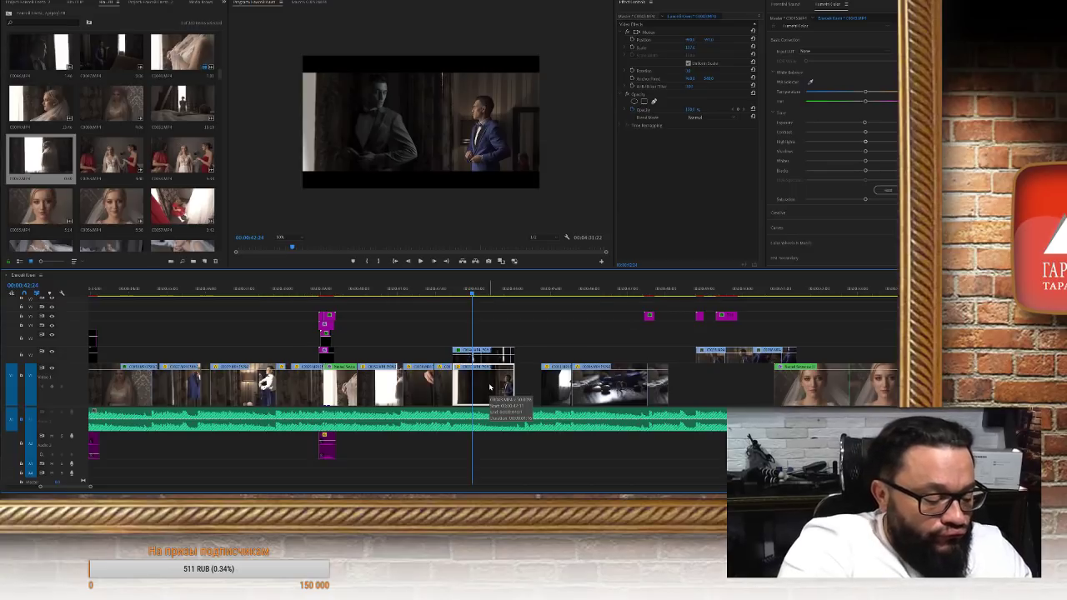
Nest the lower V1 groom clip, apply Warp Stabilizer to the nest, and save
{"action": "key", "text": "alt+n"}
{"action": "key", "text": "Return"}
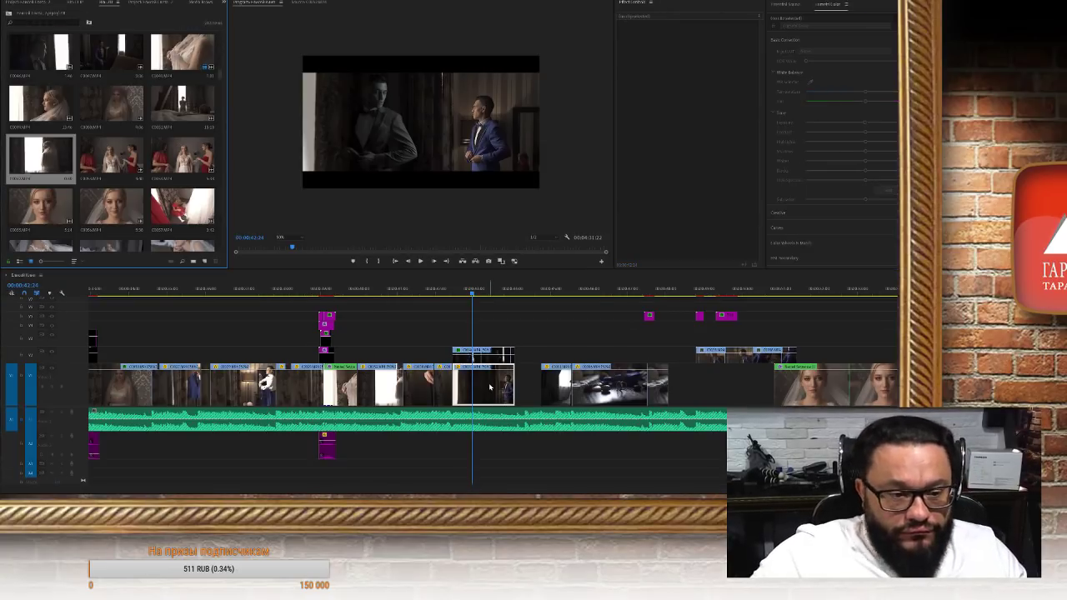
{"action": "key", "text": "d"}
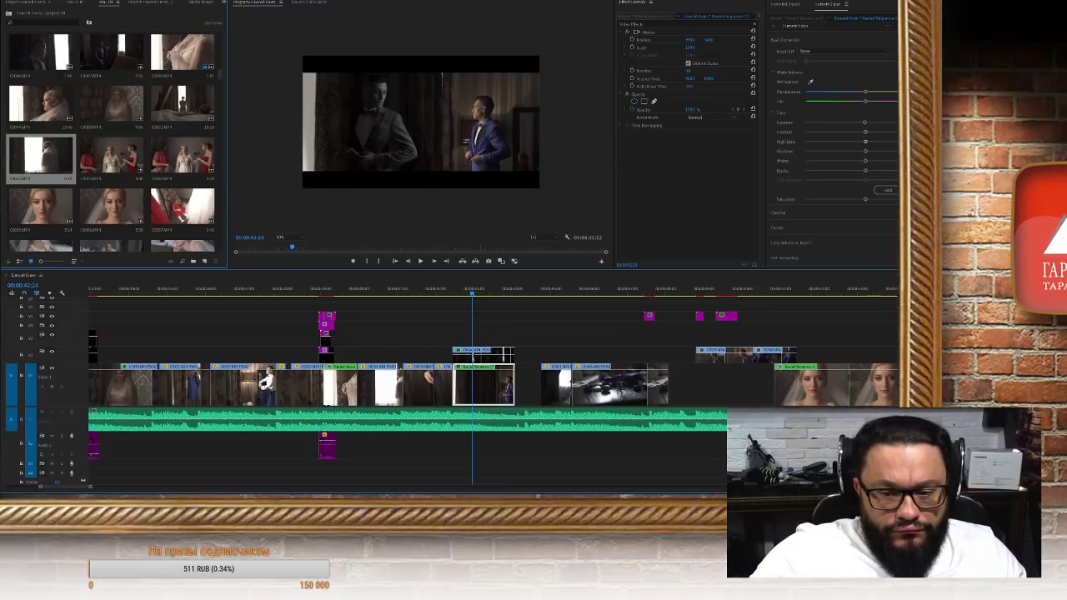
{"action": "key", "text": "ctrl+alt+w"}
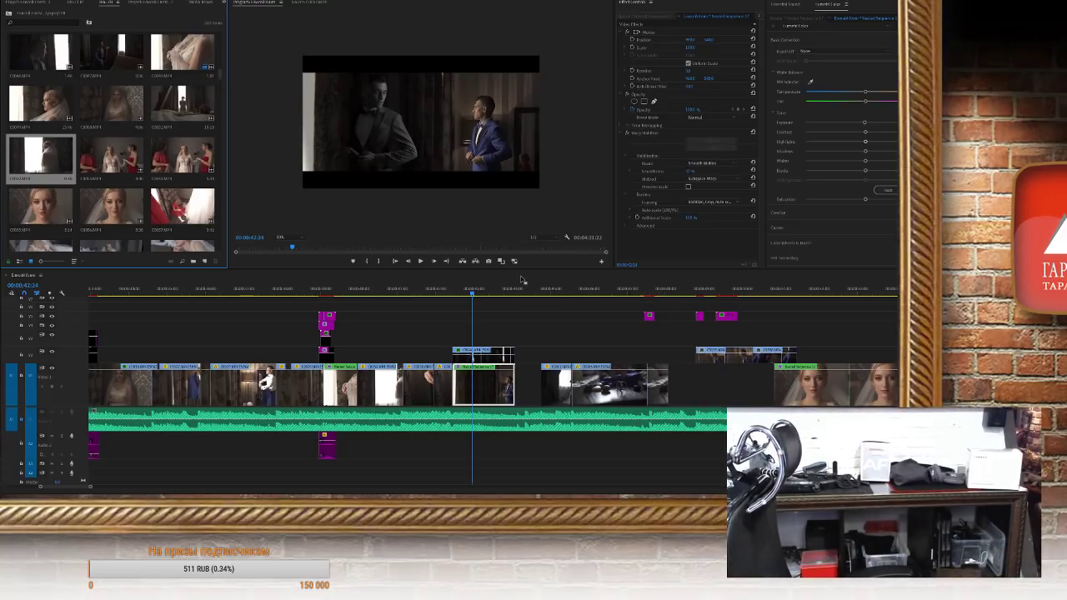
{"action": "key", "text": "ctrl+s"}
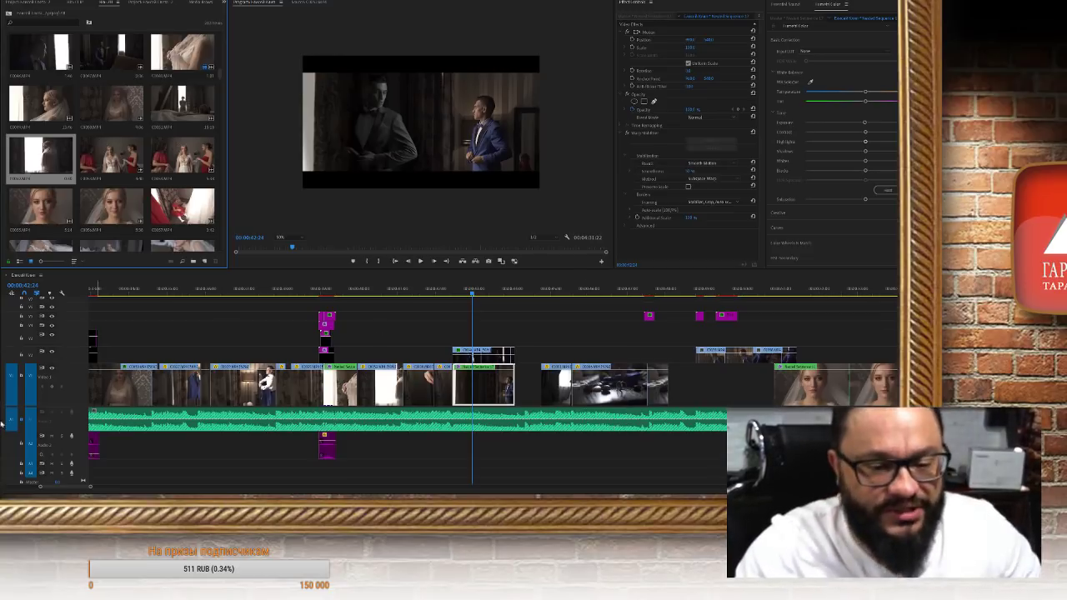
Play back the split-screen groom shot from its start
{"action": "left_click", "coordinate": [437, 290]}
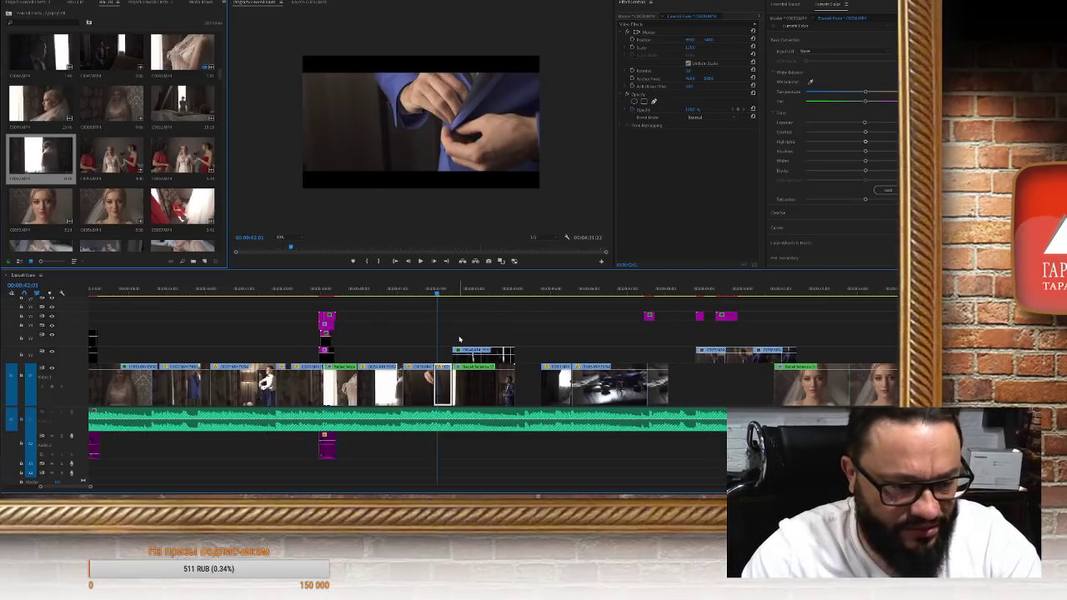
{"action": "key", "text": "space"}
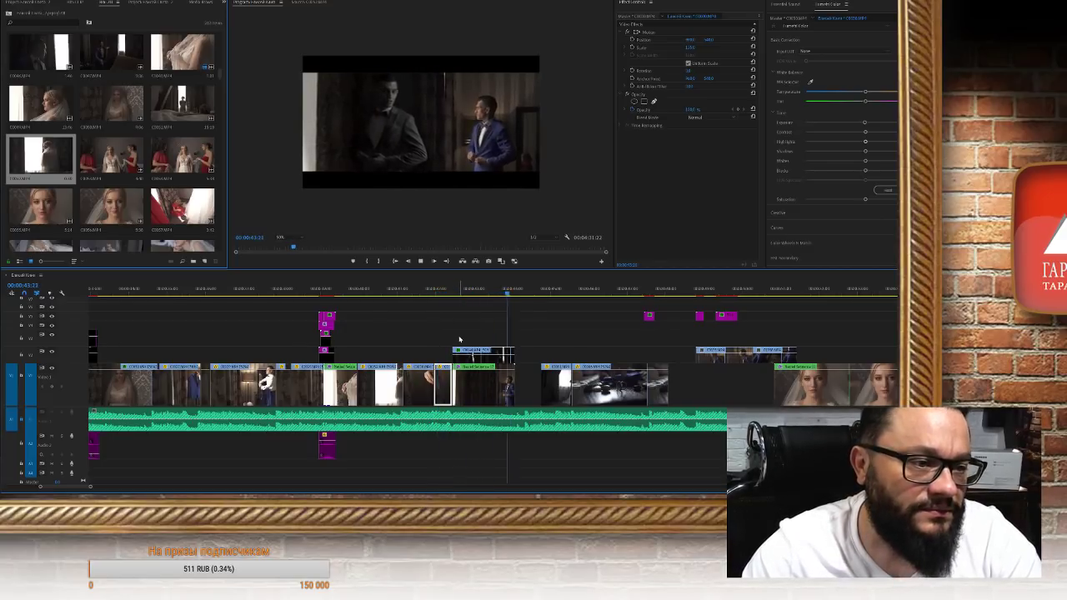
{"action": "key", "text": "space"}
{"action": "key", "text": "Up"}
{"action": "key", "text": "Up"}
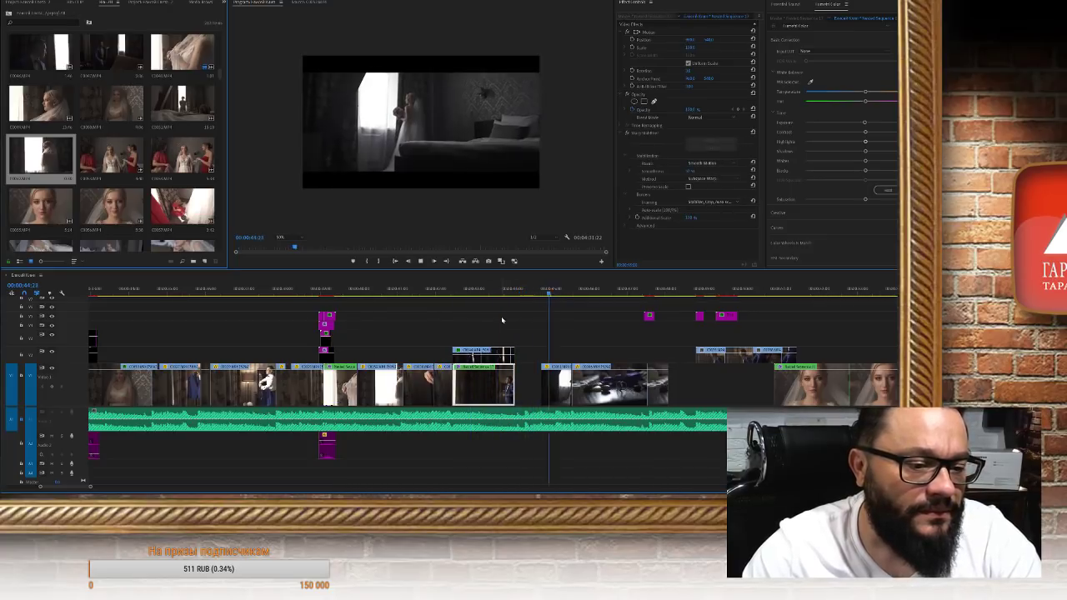
{"action": "left_click_drag", "start_coordinate": [491, 293], "coordinate": [456, 294]}
{"action": "left_click", "coordinate": [499, 371]}
Drag the V2 clip's Mask (1) bottom-right vertex inward and scrub to check it
{"action": "left_click", "coordinate": [478, 355]}
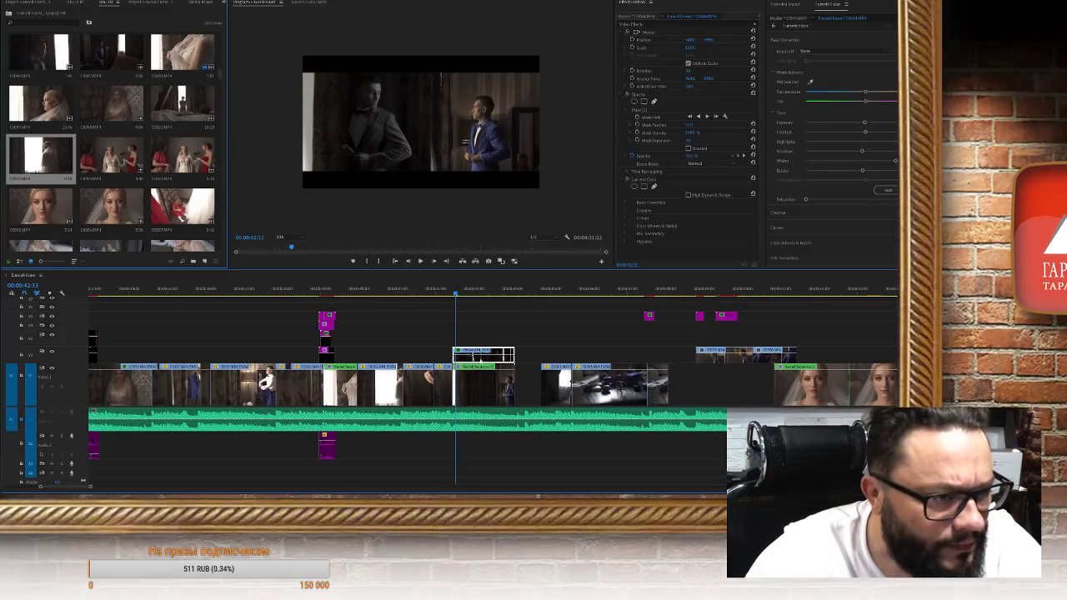
{"action": "left_click", "coordinate": [654, 113]}
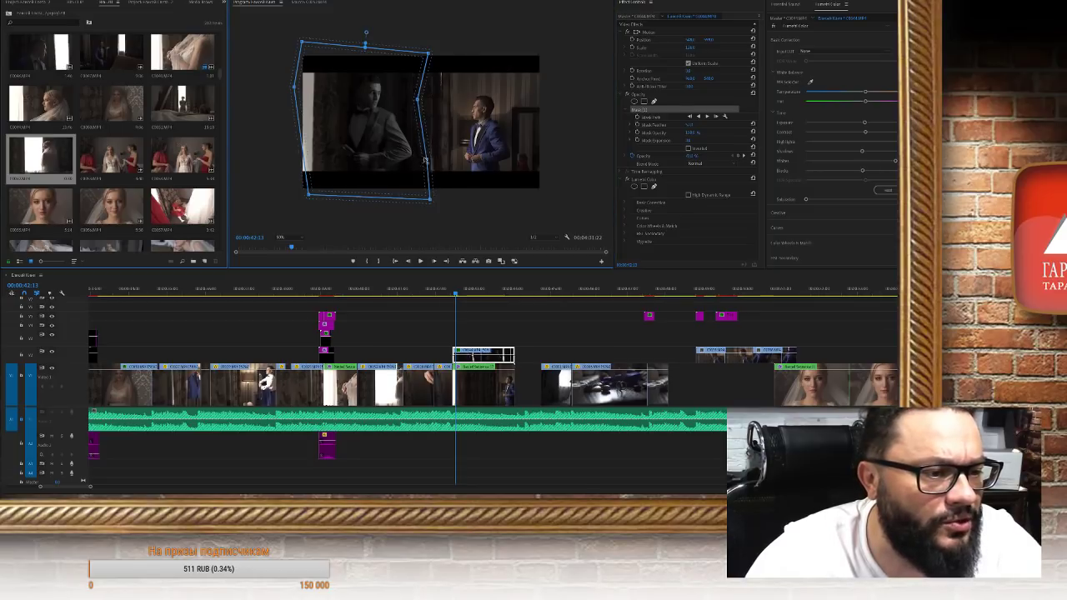
{"action": "left_click_drag", "start_coordinate": [429, 201], "coordinate": [402, 196]}
{"action": "mouse_move", "coordinate": [455, 294]}
{"action": "left_mouse_down"}
{"action": "mouse_move", "coordinate": [436, 293]}
{"action": "mouse_move", "coordinate": [517, 293]}
{"action": "mouse_move", "coordinate": [436, 298]}
{"action": "mouse_move", "coordinate": [470, 305]}
{"action": "mouse_move", "coordinate": [474, 293]}
{"action": "left_mouse_up"}
{"action": "left_click", "coordinate": [492, 354]}
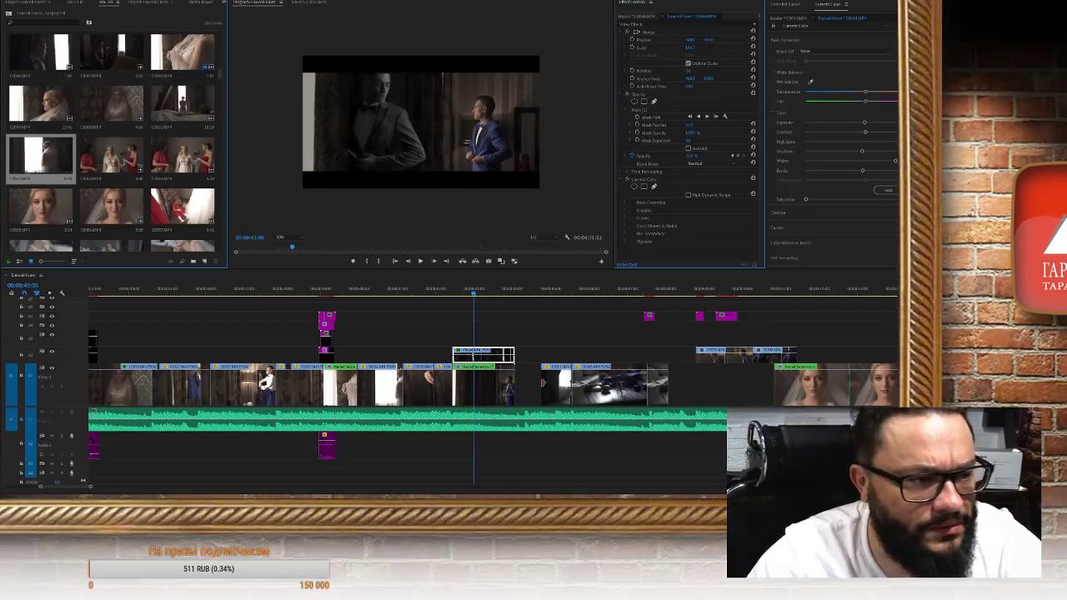
Slide and lengthen the following clip into the gap, then cut the window shot at the playhead
{"action": "left_click_drag", "start_coordinate": [559, 403], "coordinate": [539, 397]}
{"action": "key", "text": "space"}
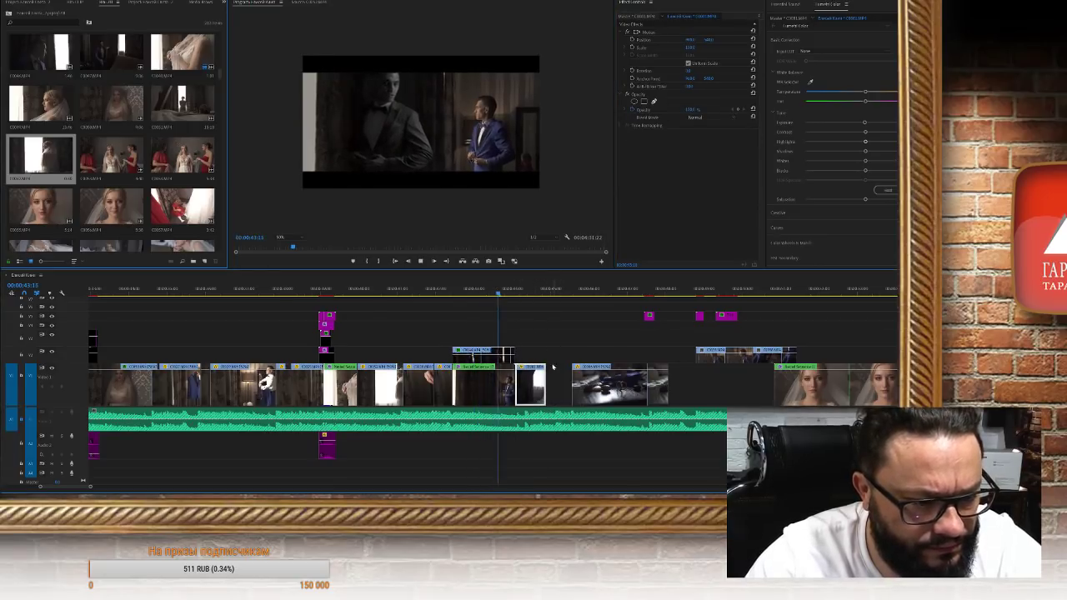
{"action": "key", "text": "space"}
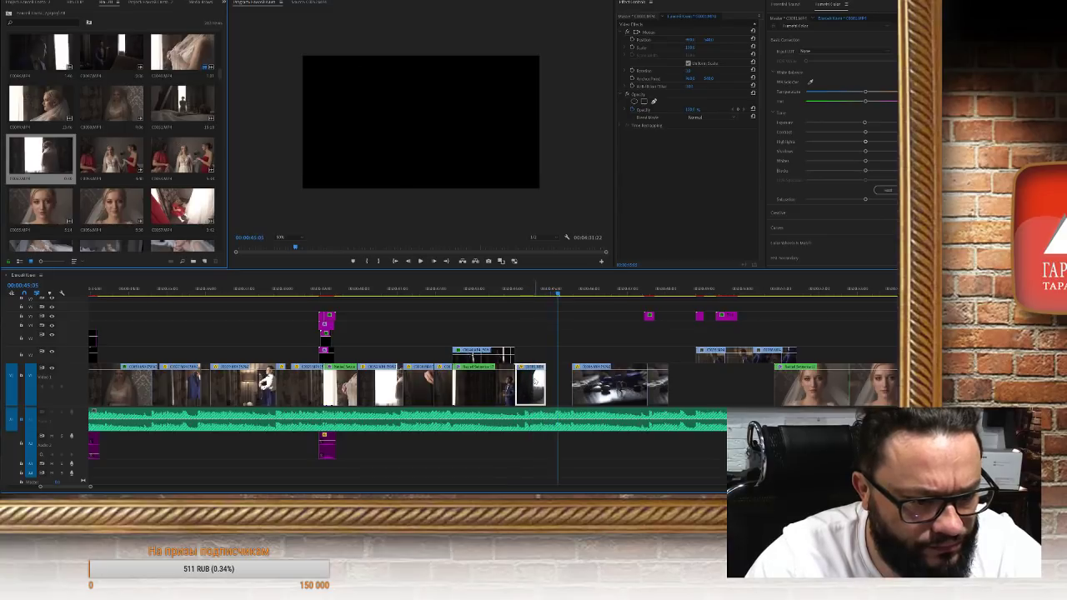
{"action": "left_click_drag", "start_coordinate": [545, 385], "coordinate": [572, 386]}
{"action": "left_click_drag", "start_coordinate": [530, 292], "coordinate": [556, 293]}
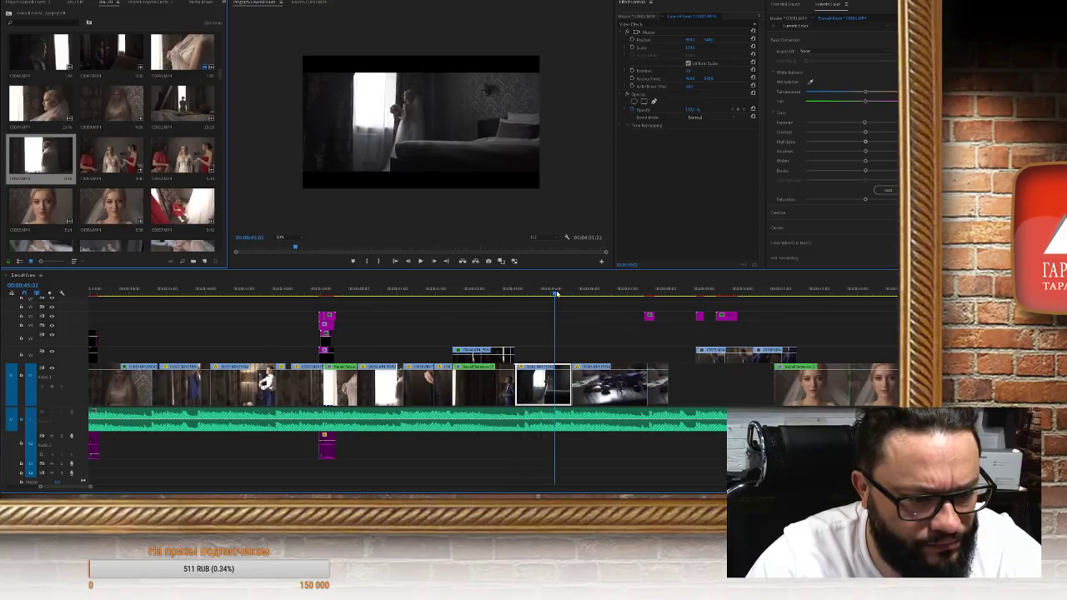
{"action": "key", "text": "ctrl+k"}
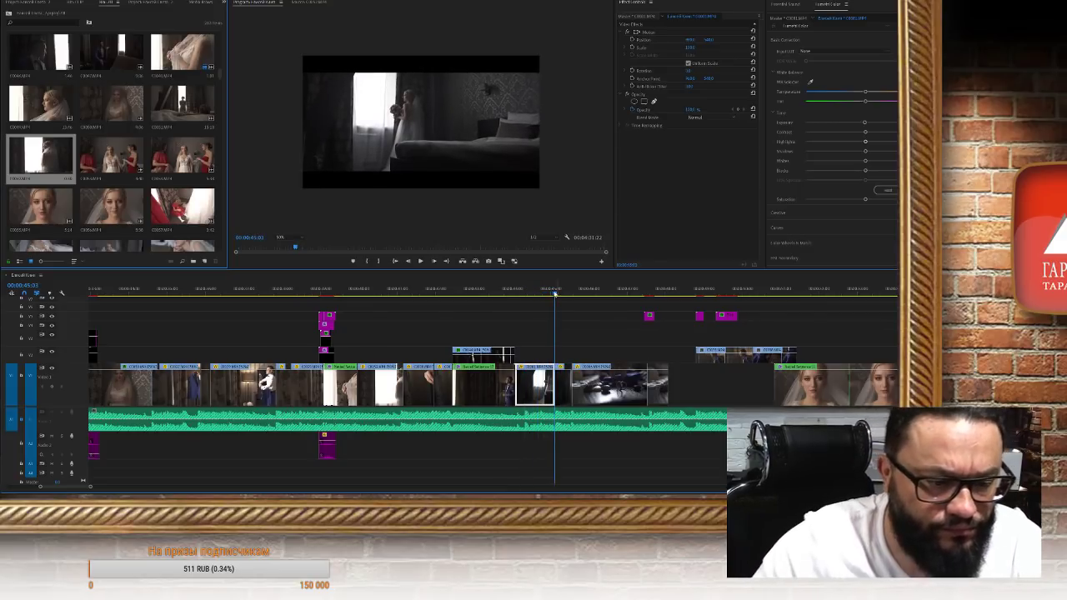
Scale the short clip after the cut to about 117.7% and move the magenta clip to V2
{"action": "left_click", "coordinate": [564, 293]}
{"action": "left_click", "coordinate": [560, 390]}
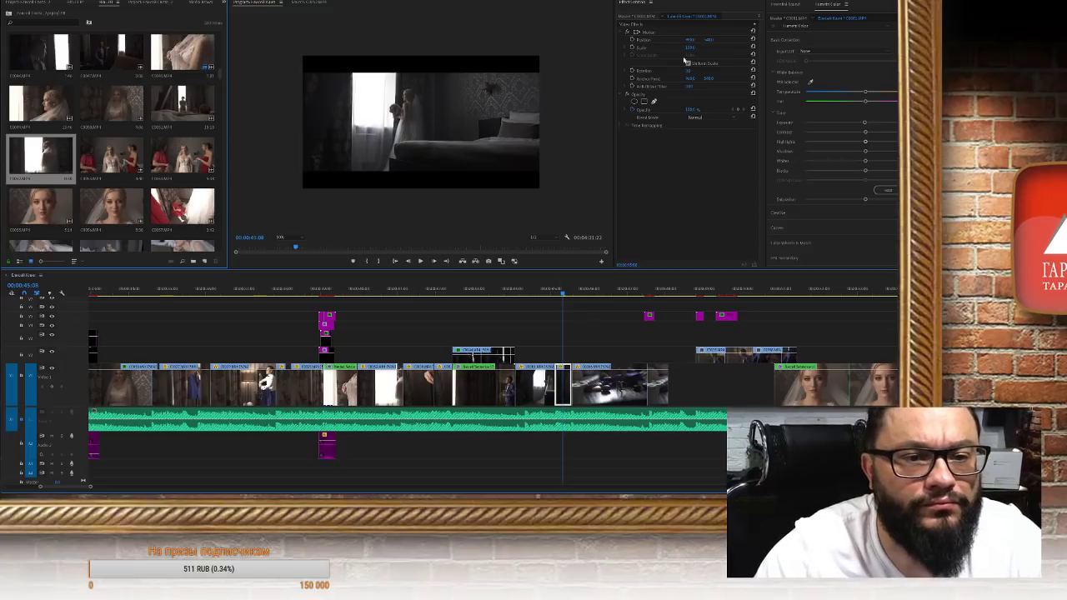
{"action": "left_click_drag", "start_coordinate": [691, 48], "coordinate": [706, 48]}
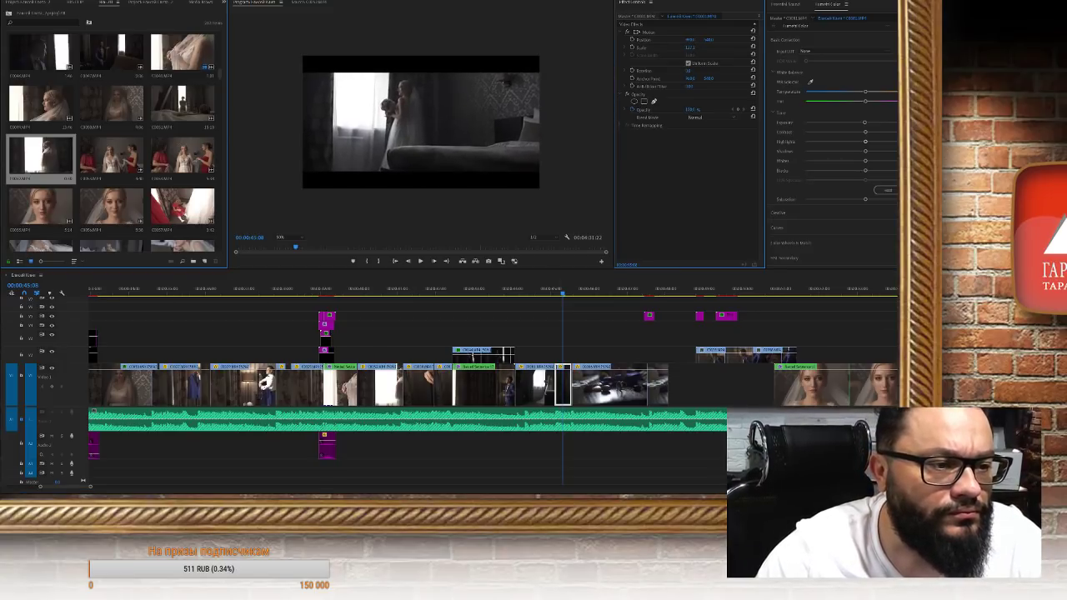
{"action": "left_click", "coordinate": [538, 291]}
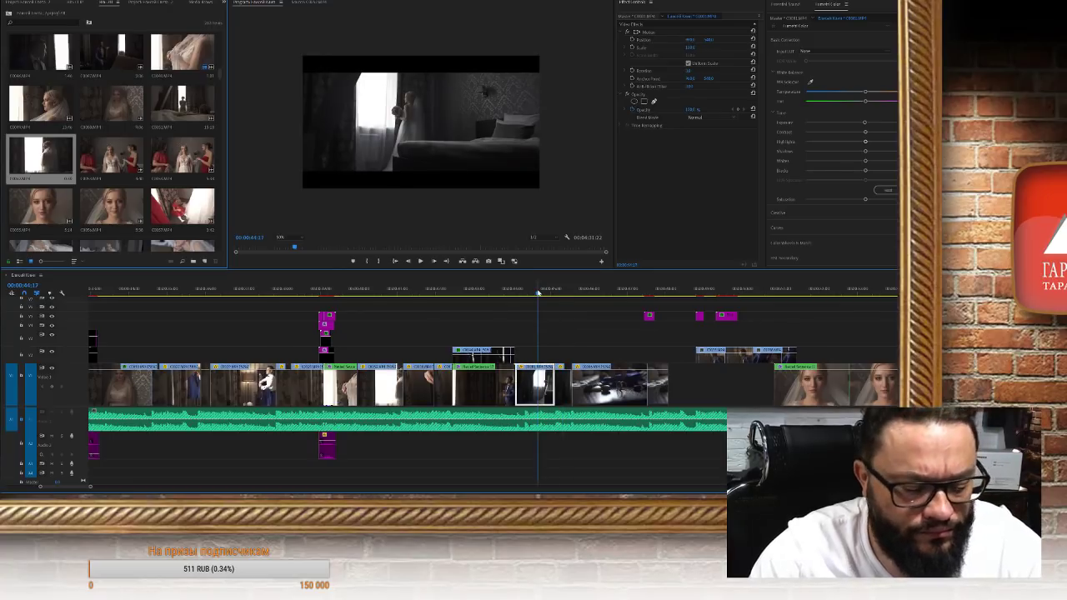
{"action": "key", "text": "space"}
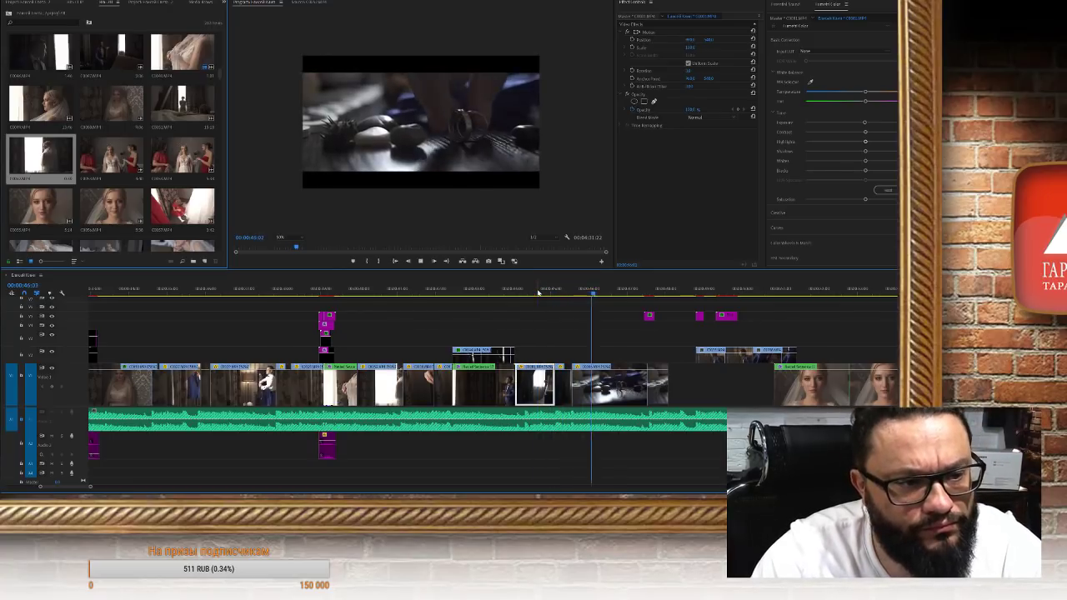
{"action": "key", "text": "space"}
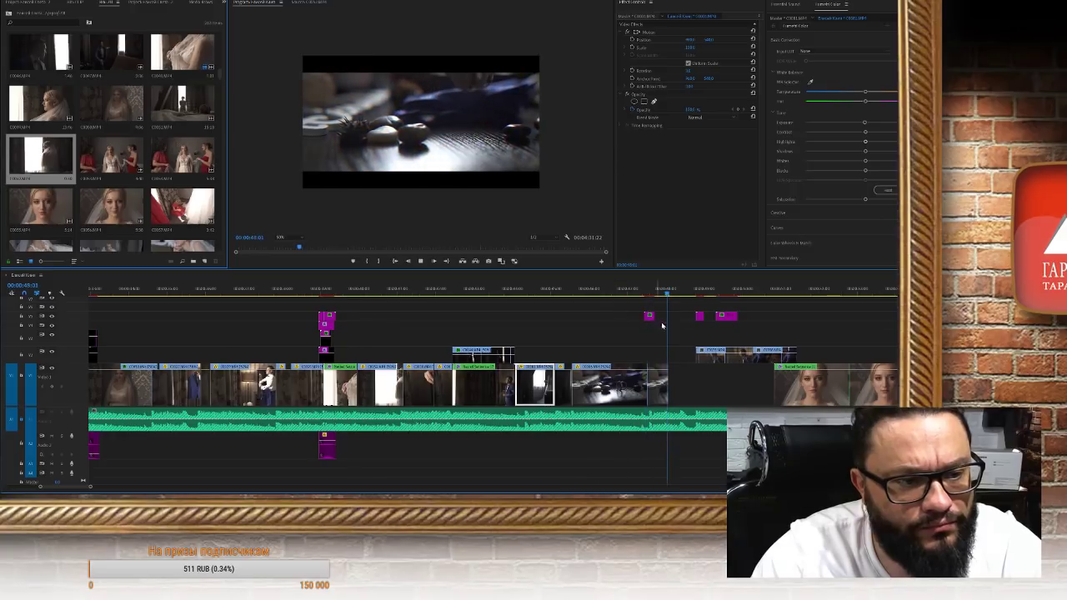
{"action": "left_click_drag", "start_coordinate": [650, 319], "coordinate": [527, 355]}
{"action": "key", "text": "j"}
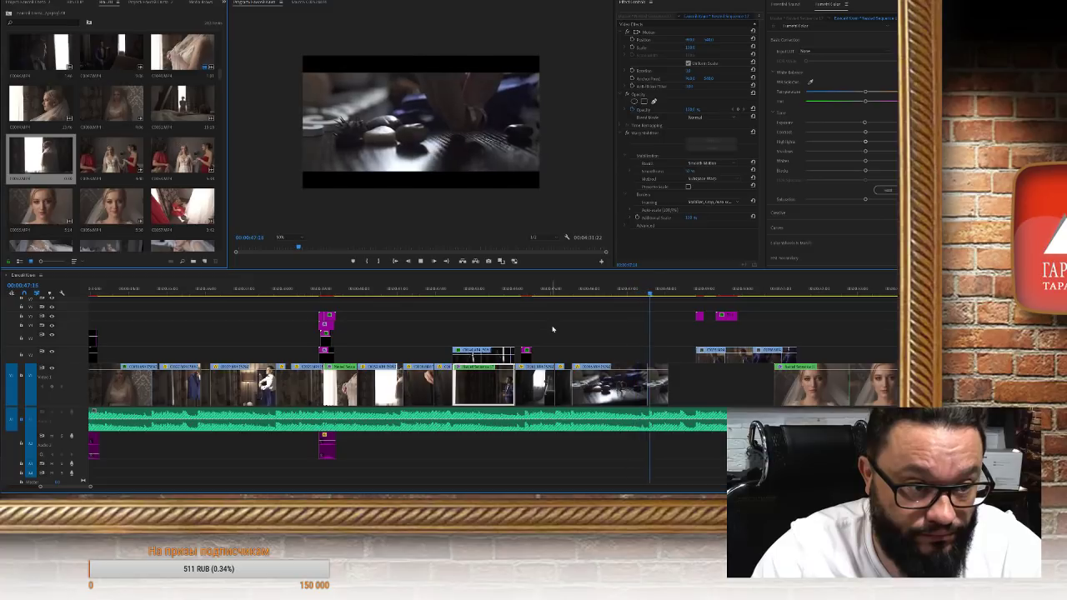
Drop the groom shot from V2 into the empty V1 gap and play it back
{"action": "left_click", "coordinate": [606, 291]}
{"action": "key", "text": "space"}
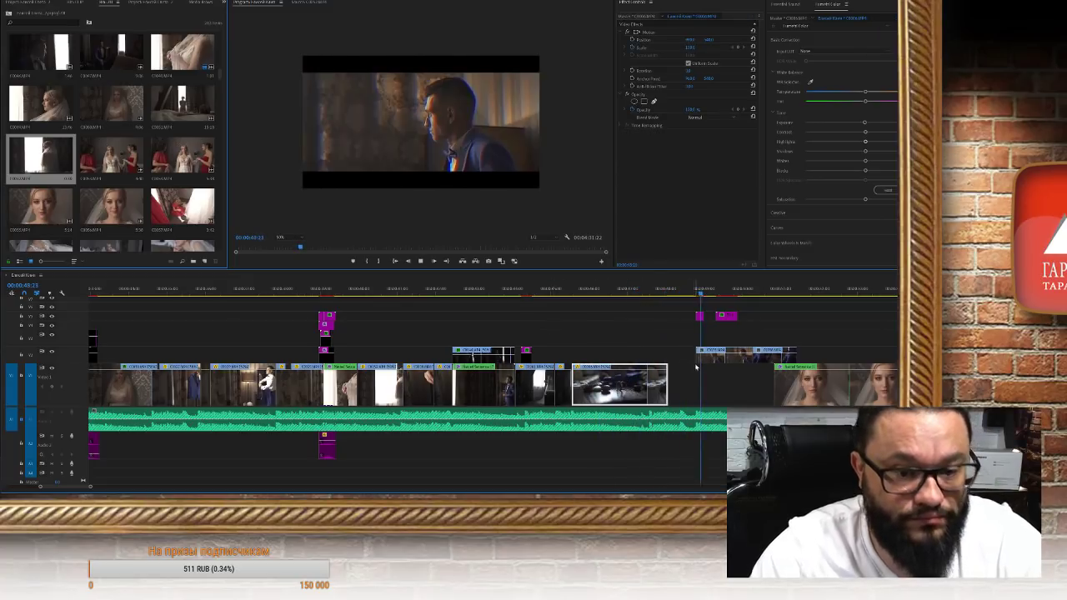
{"action": "key", "text": "space"}
{"action": "scroll", "coordinate": [672, 383], "scroll_direction": "right", "scroll_amount": 4}
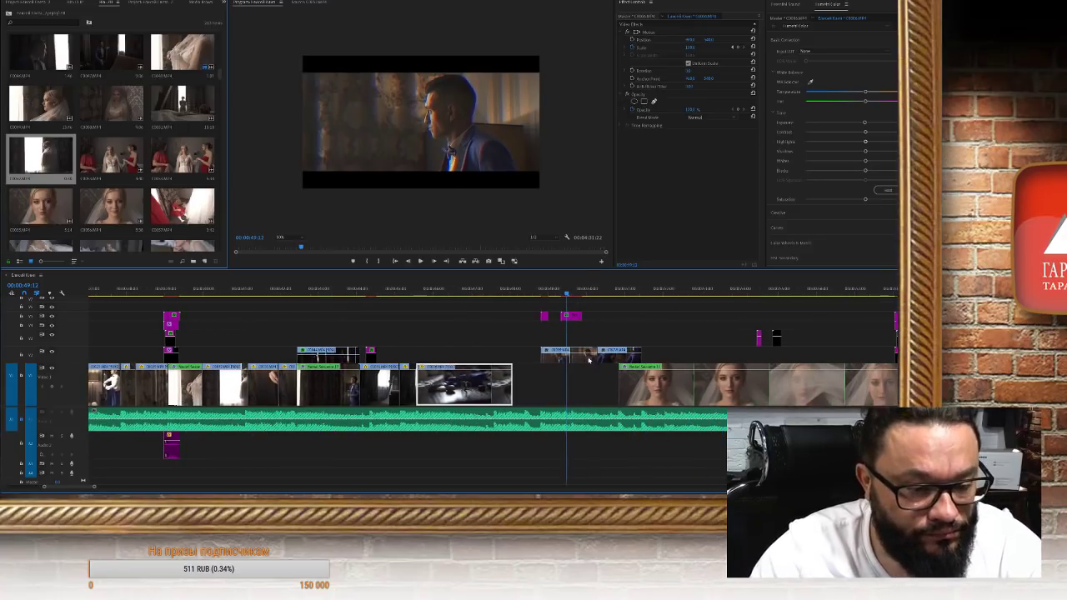
{"action": "left_click_drag", "start_coordinate": [573, 361], "coordinate": [544, 383]}
{"action": "left_click", "coordinate": [488, 292]}
{"action": "left_click", "coordinate": [498, 385]}
{"action": "key", "text": "space"}
{"action": "key", "text": "space"}
{"action": "left_click", "coordinate": [542, 376]}
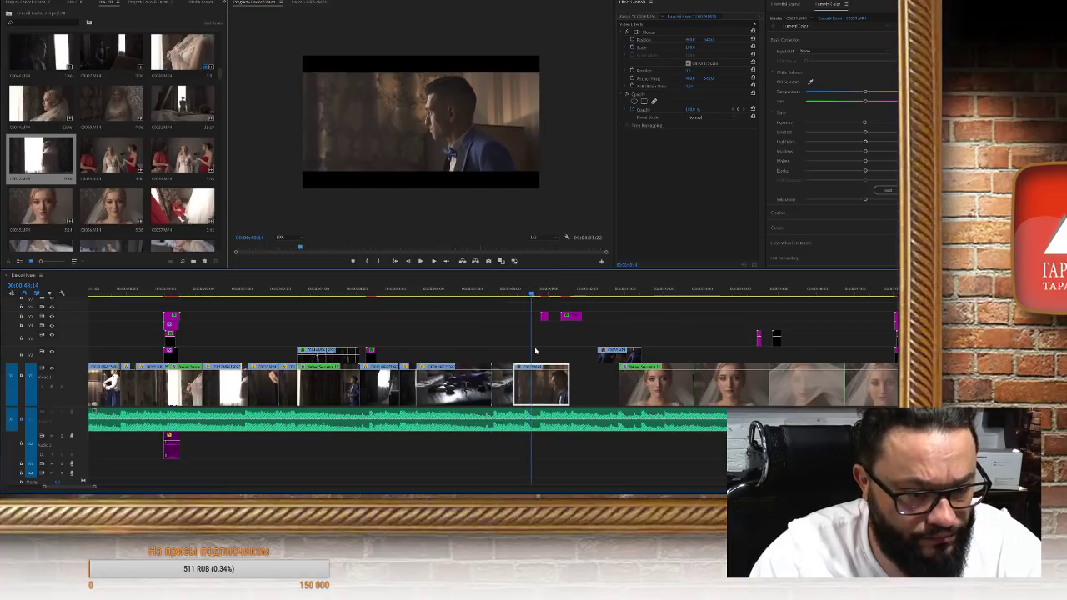
Bring the magenta clips from the upper tracks down onto V2
{"action": "left_click_drag", "start_coordinate": [607, 361], "coordinate": [618, 386]}
{"action": "scroll", "coordinate": [593, 335], "scroll_direction": "up", "scroll_amount": 2}
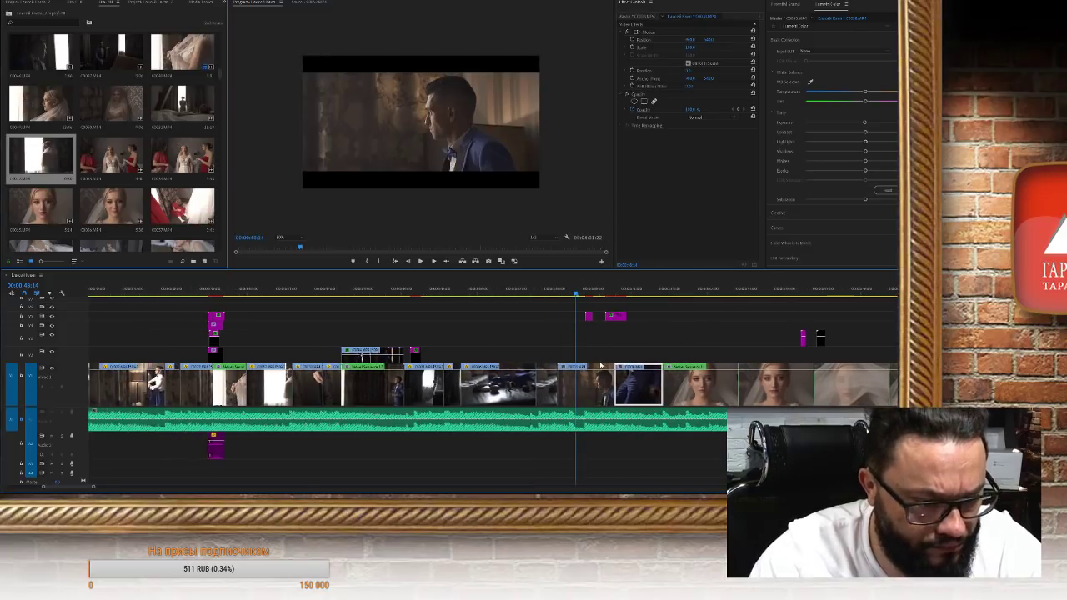
{"action": "left_click_drag", "start_coordinate": [588, 316], "coordinate": [573, 357]}
{"action": "left_click_drag", "start_coordinate": [574, 294], "coordinate": [565, 295]}
{"action": "left_click_drag", "start_coordinate": [619, 325], "coordinate": [602, 356]}
{"action": "left_click_drag", "start_coordinate": [571, 294], "coordinate": [596, 294]}
Shorten the right edge of a magenta clip on V2 and check the trim
{"action": "left_click_drag", "start_coordinate": [602, 354], "coordinate": [594, 354]}
{"action": "left_click", "coordinate": [582, 294]}
{"action": "mouse_move", "coordinate": [582, 295]}
{"action": "left_mouse_down"}
{"action": "mouse_move", "coordinate": [598, 295]}
{"action": "mouse_move", "coordinate": [589, 296]}
{"action": "left_mouse_up"}
{"action": "left_click_drag", "start_coordinate": [594, 358], "coordinate": [593, 359]}
{"action": "key", "text": "="}
{"action": "key", "text": "="}
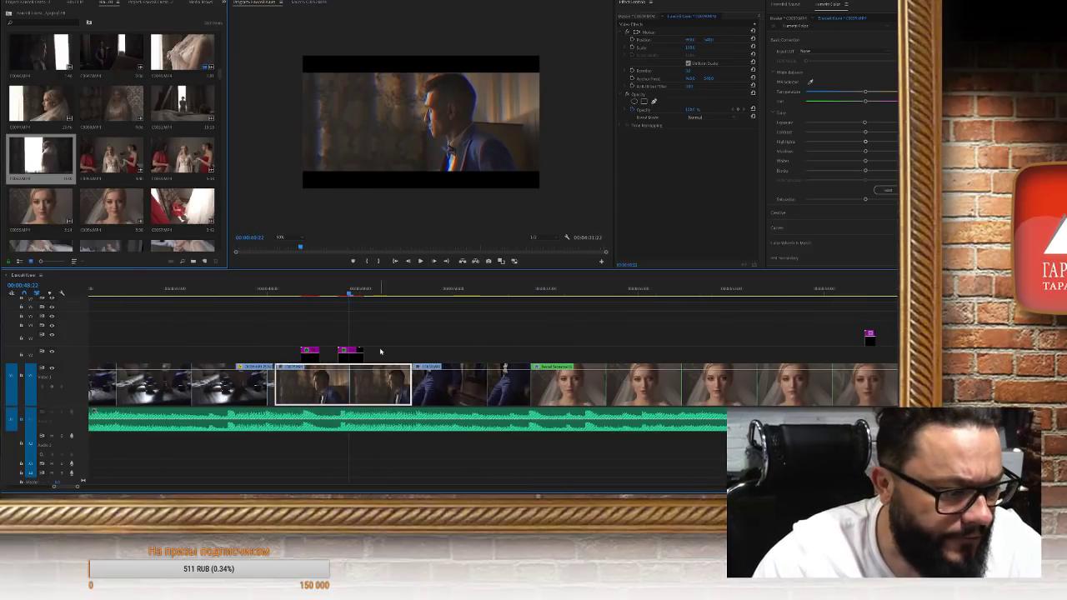
Nest the groom shot under the default sequence name, stabilize it, and play it back
{"action": "left_click_drag", "start_coordinate": [364, 354], "coordinate": [365, 354]}
{"action": "left_click", "coordinate": [290, 294]}
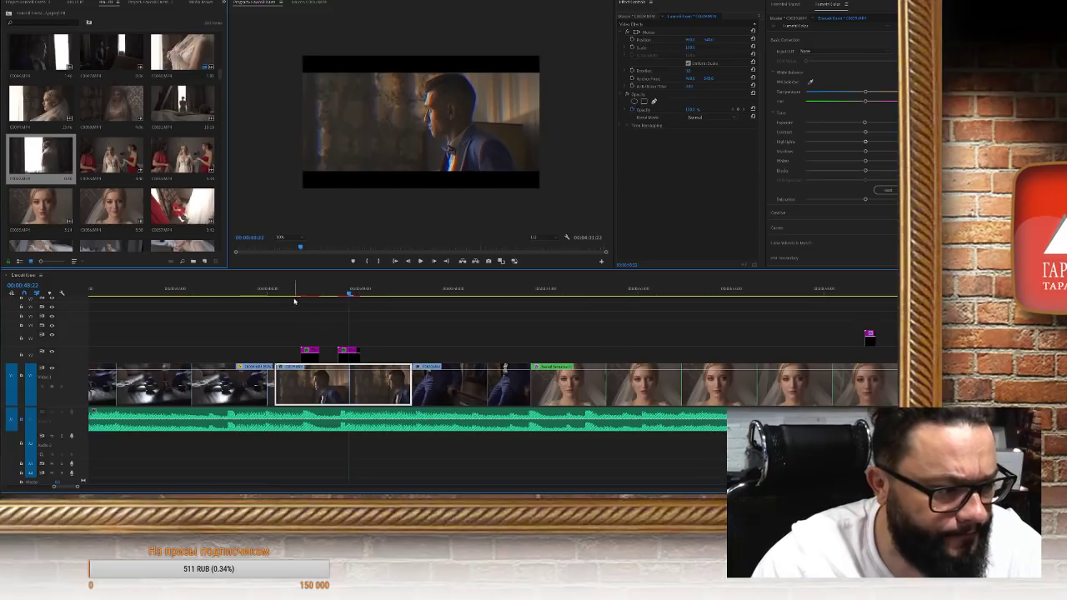
{"action": "key", "text": "space"}
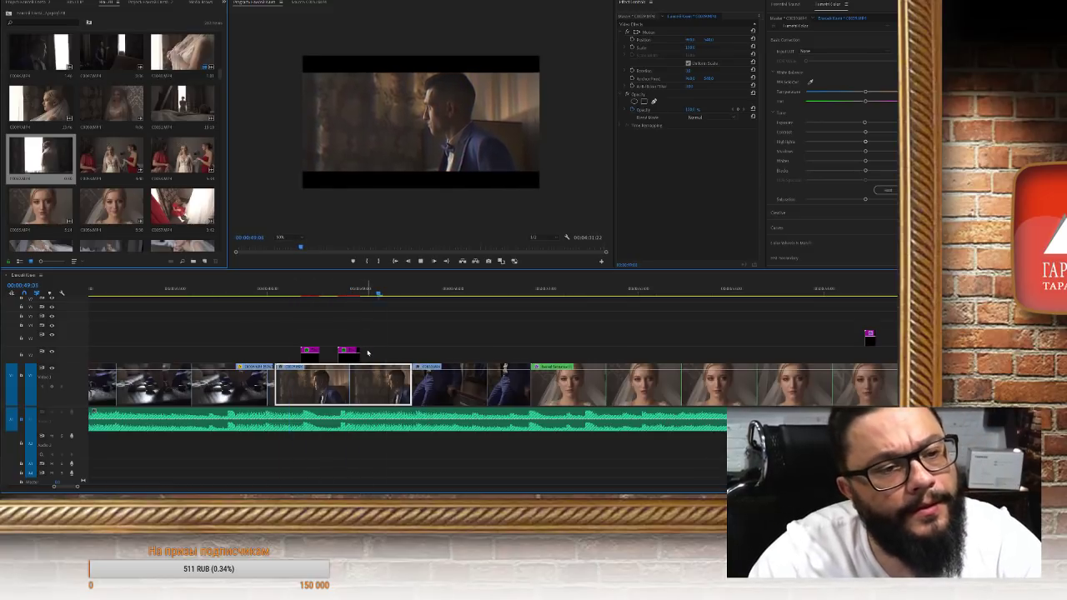
{"action": "left_click", "coordinate": [384, 291]}
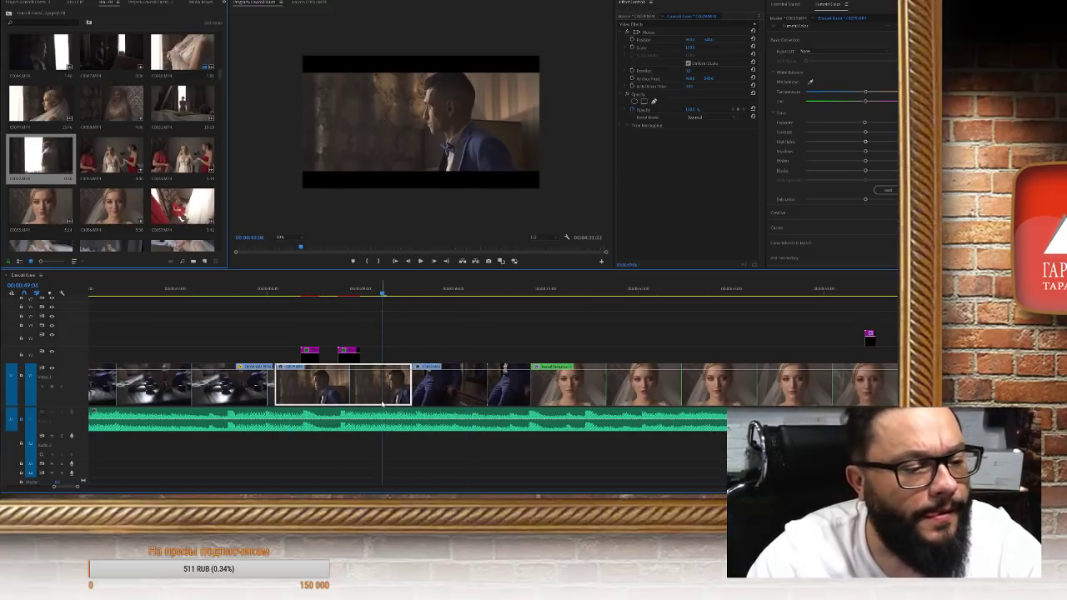
{"action": "scroll", "coordinate": [432, 396], "scroll_direction": "up", "scroll_amount": 2}
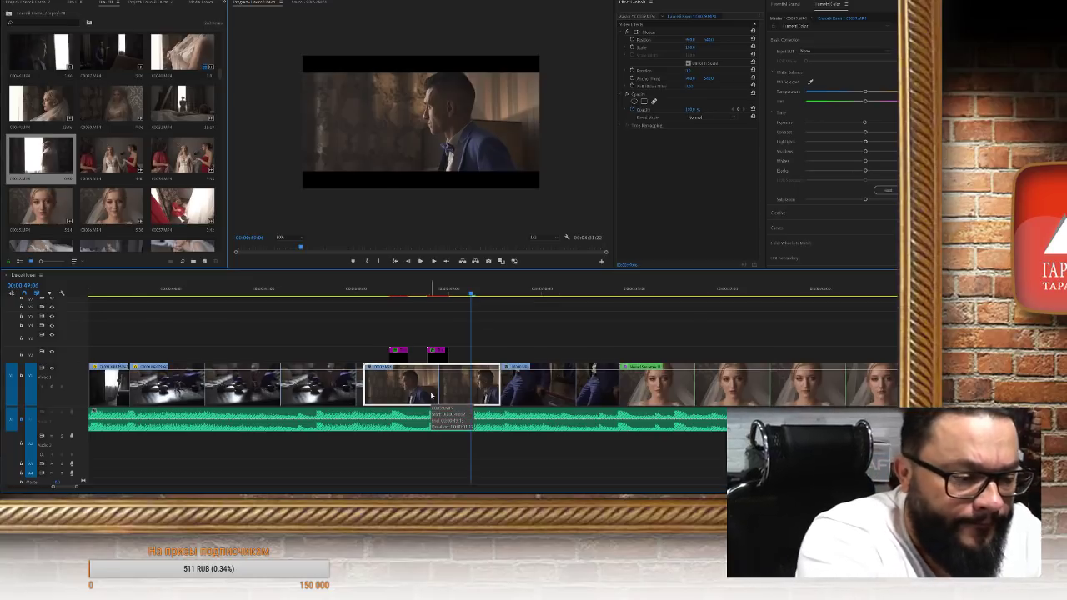
{"action": "key", "text": "ctrl+alt+n"}
{"action": "key", "text": "Return"}
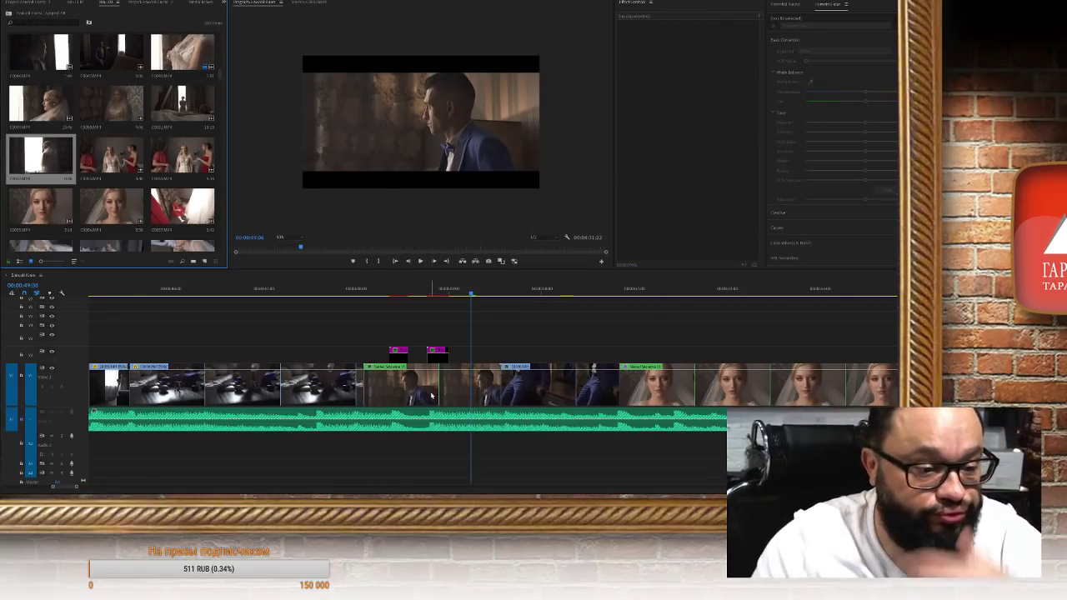
{"action": "left_click", "coordinate": [432, 386]}
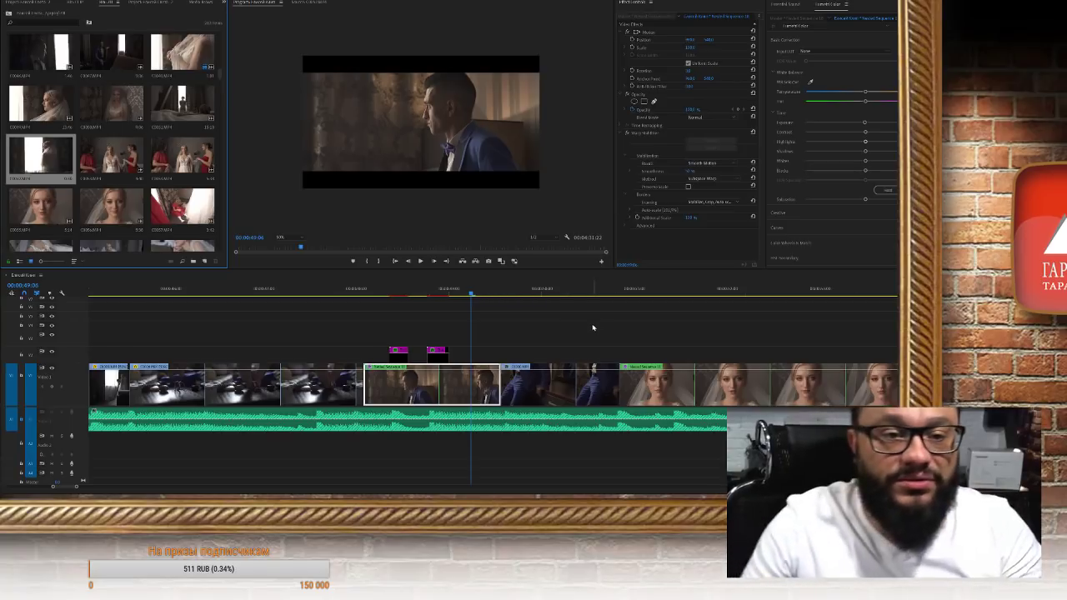
{"action": "left_click_drag", "start_coordinate": [405, 303], "coordinate": [272, 300]}
{"action": "key", "text": "space"}
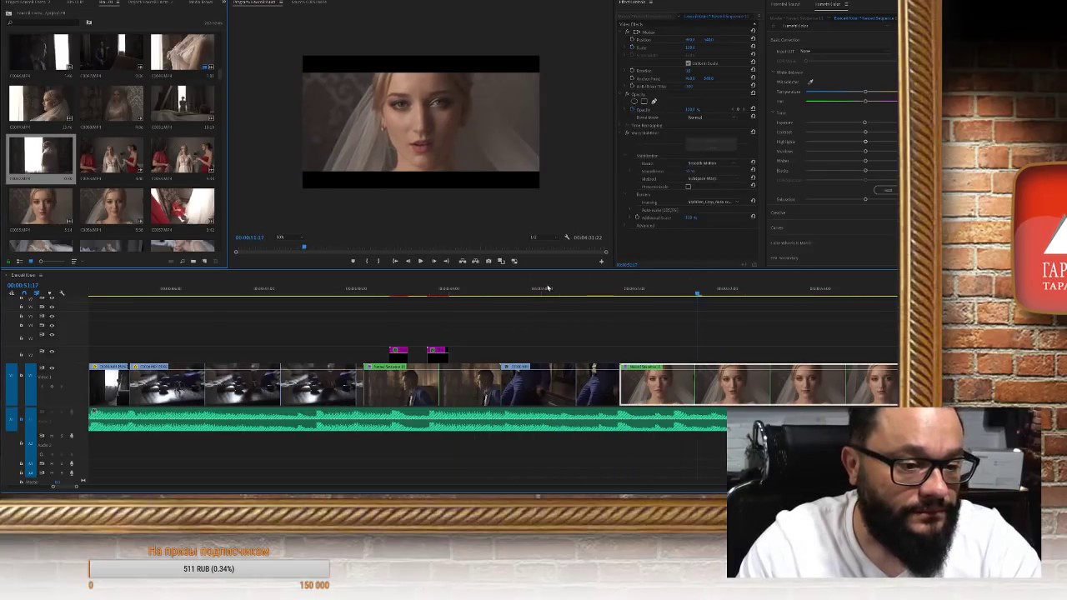
Nest the close-up of the groom's hands using the default nested sequence name
{"action": "left_click", "coordinate": [555, 392]}
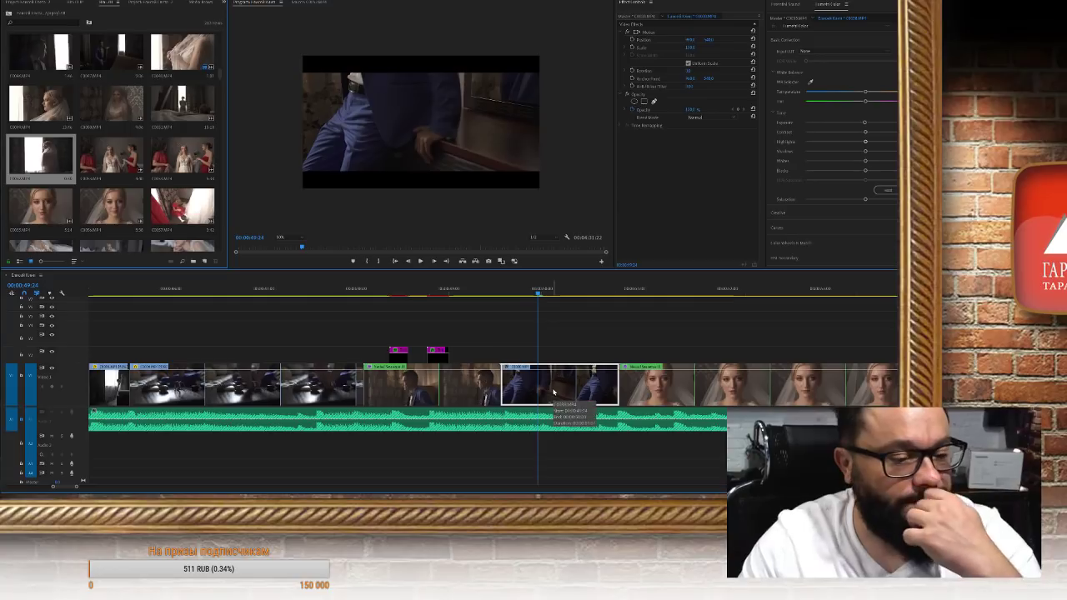
{"action": "scroll", "coordinate": [534, 393], "scroll_direction": "down", "scroll_amount": 2}
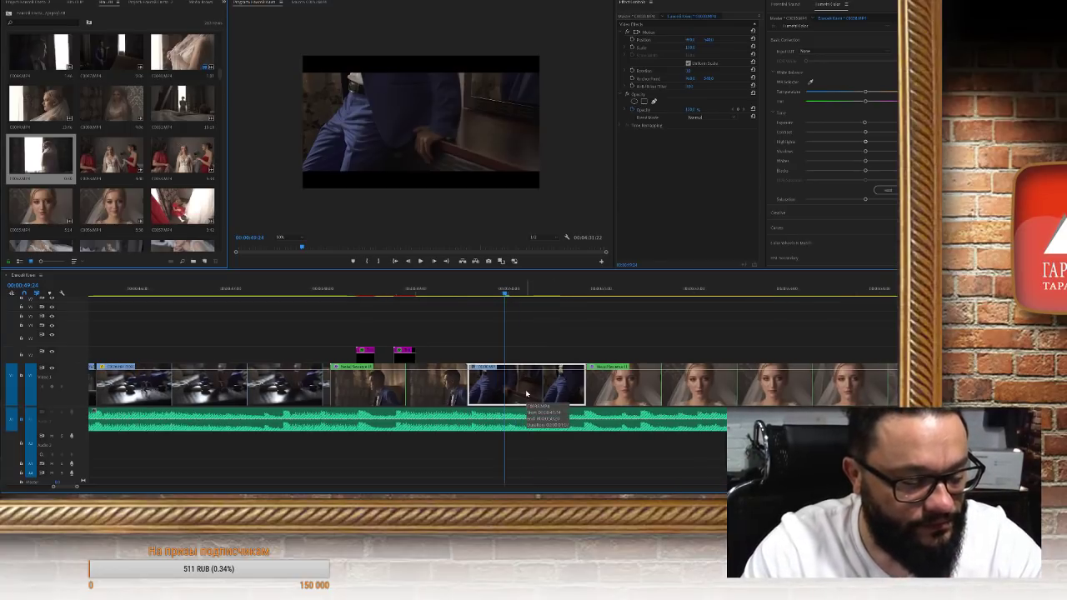
{"action": "key", "text": "alt+n"}
{"action": "key", "text": "Return"}
Apply Warp Stabilizer to the nested hands clip and let the analysis finish
{"action": "left_click", "coordinate": [539, 399]}
{"action": "key", "text": "ctrl+alt+w"}
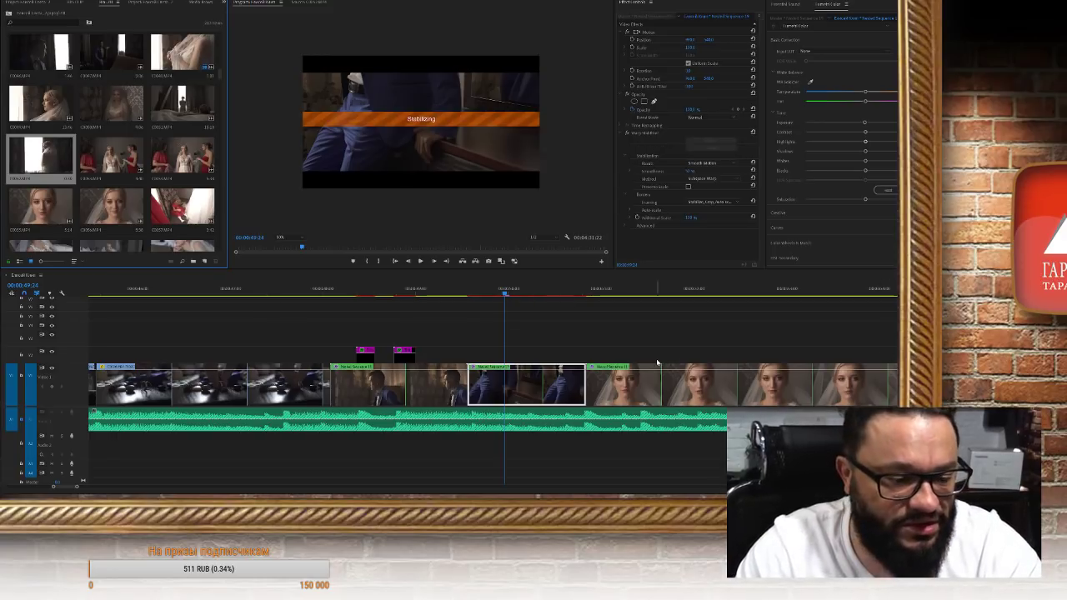
{"action": "scroll", "coordinate": [659, 367], "scroll_direction": "right", "scroll_amount": 4}
{"action": "scroll", "coordinate": [663, 365], "scroll_direction": "right", "scroll_amount": 1}
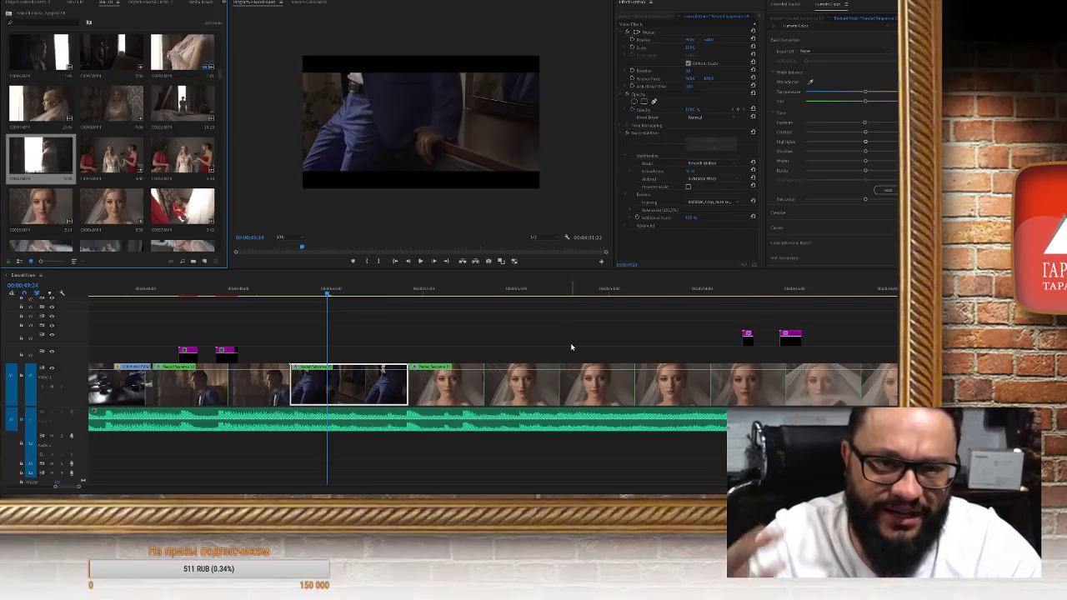
{"action": "left_click", "coordinate": [825, 55]}
{"action": "left_click", "coordinate": [792, 121]}
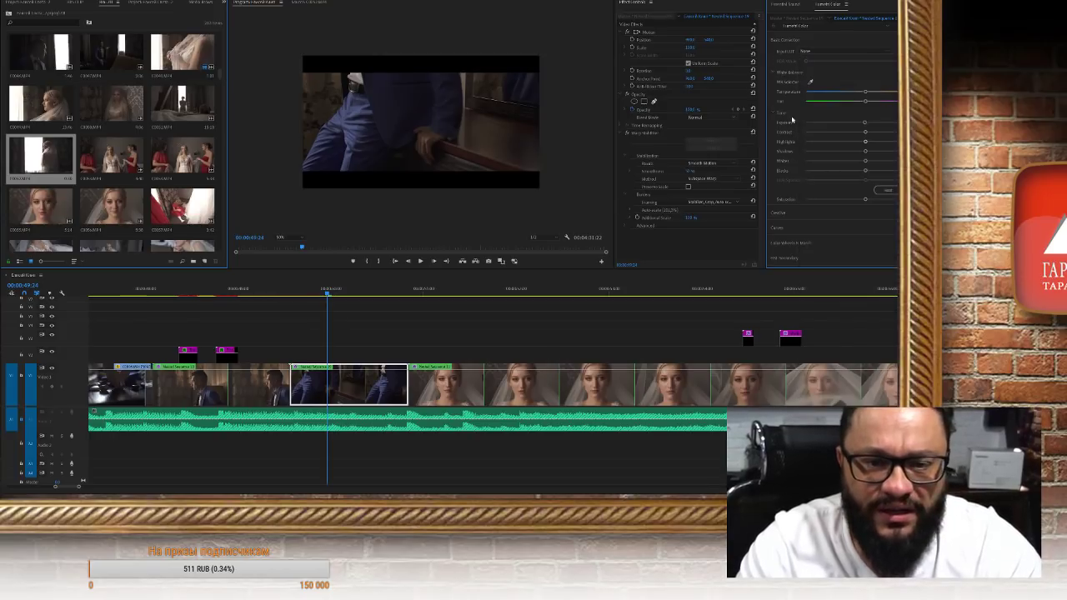
{"action": "left_click", "coordinate": [795, 213]}
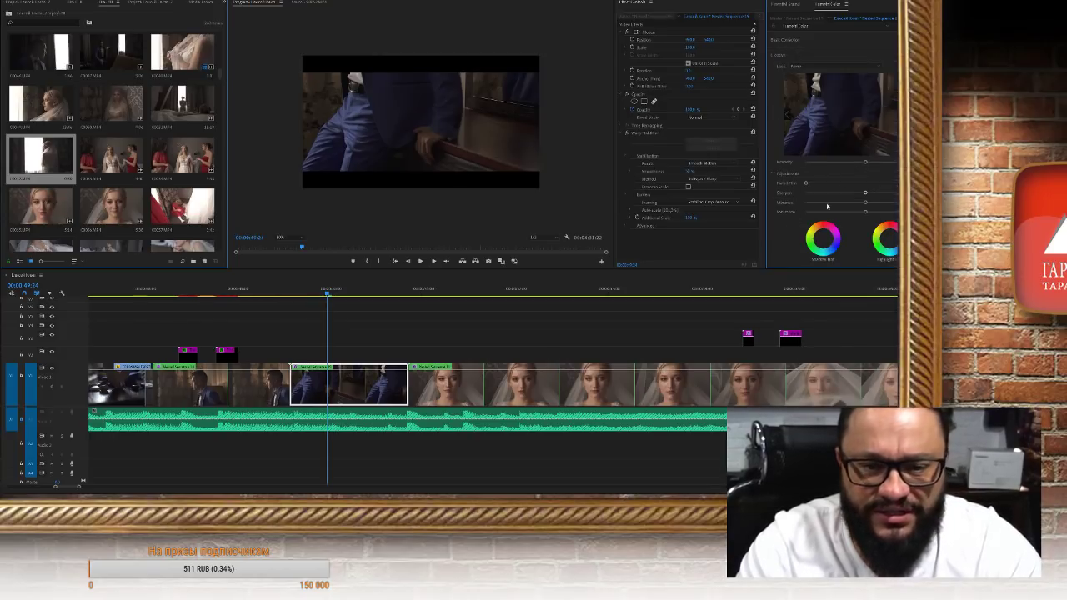
{"action": "left_click", "coordinate": [826, 40]}
{"action": "left_click", "coordinate": [256, 289]}
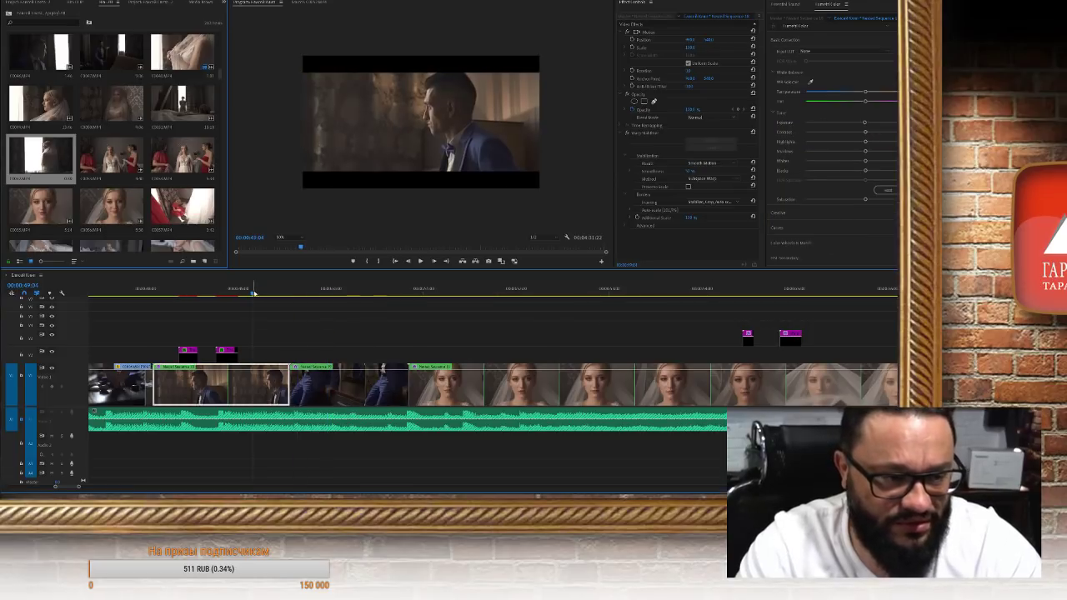
{"action": "key", "text": "space"}
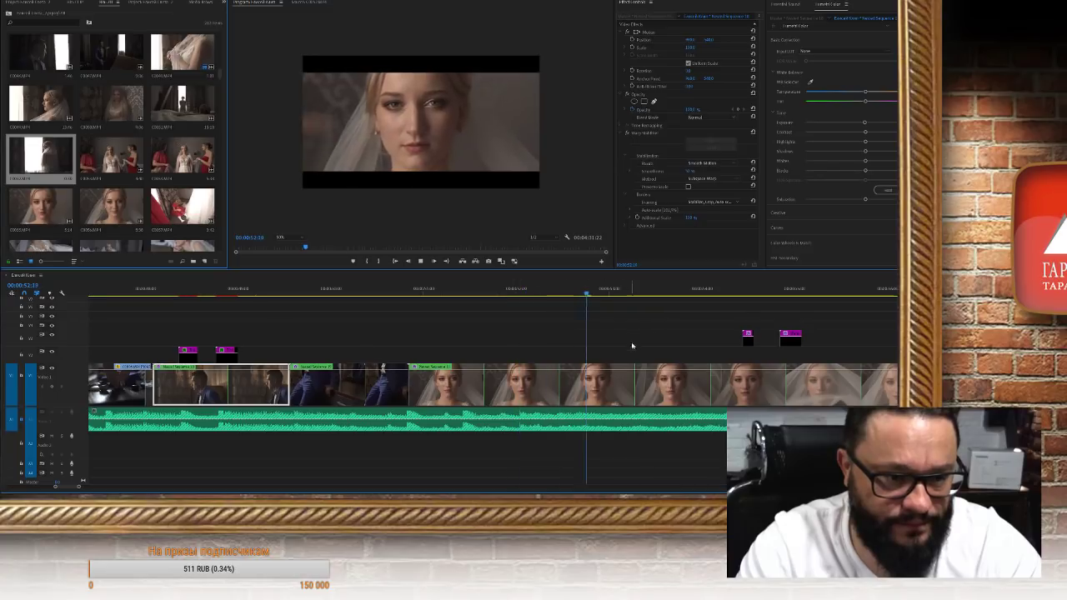
{"action": "scroll", "coordinate": [672, 363], "scroll_direction": "up", "scroll_amount": 3}
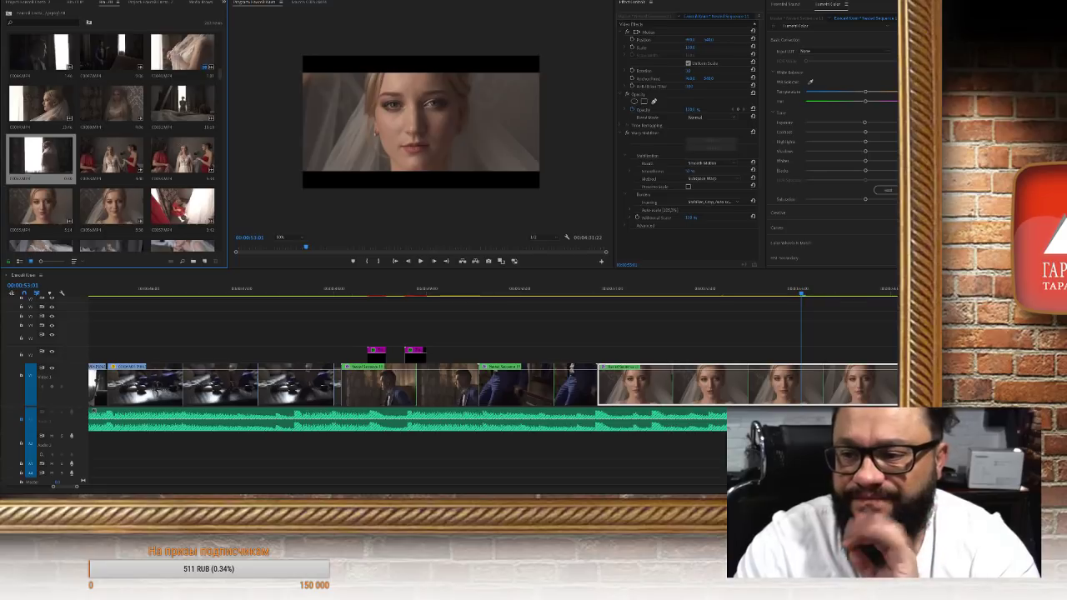
Move the stack of purple clips and audio along the timeline, then review from the groom shot
{"action": "left_click_drag", "start_coordinate": [656, 288], "coordinate": [612, 356]}
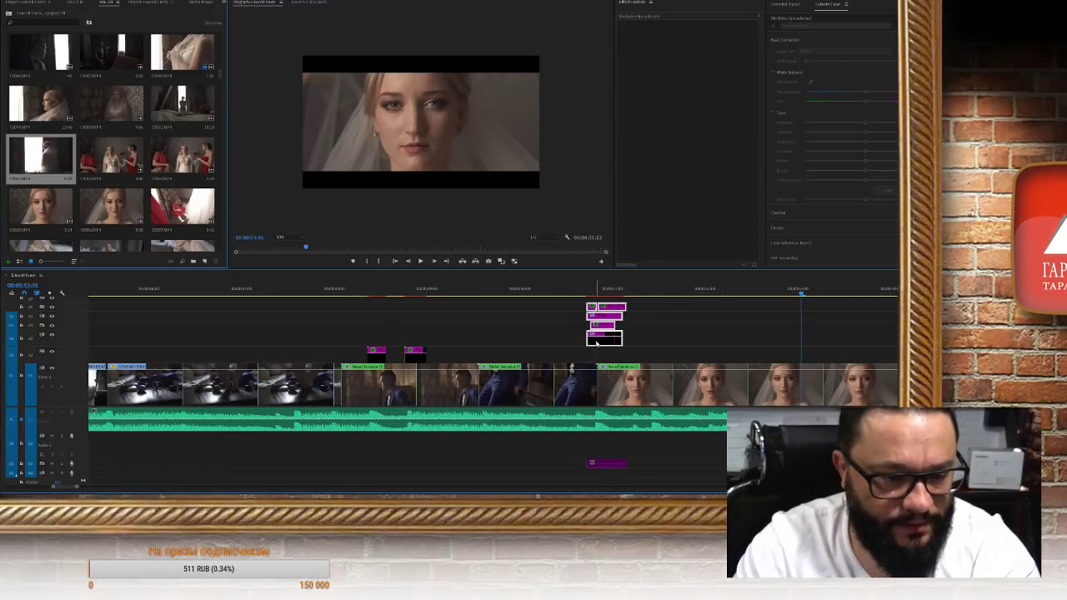
{"action": "left_click", "coordinate": [612, 454]}
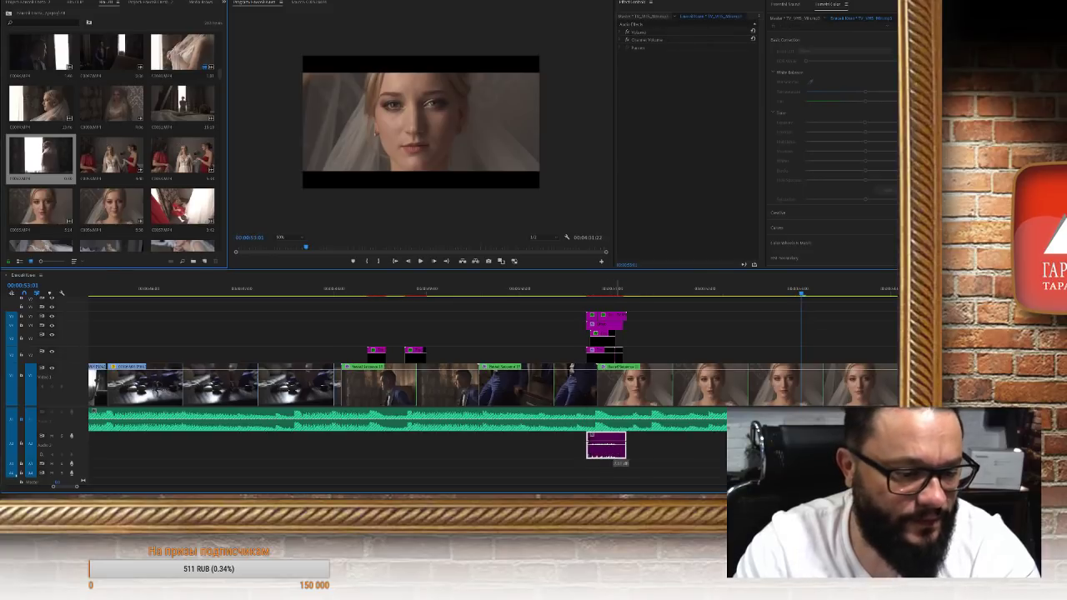
{"action": "left_click", "coordinate": [647, 443]}
{"action": "left_click", "coordinate": [512, 291]}
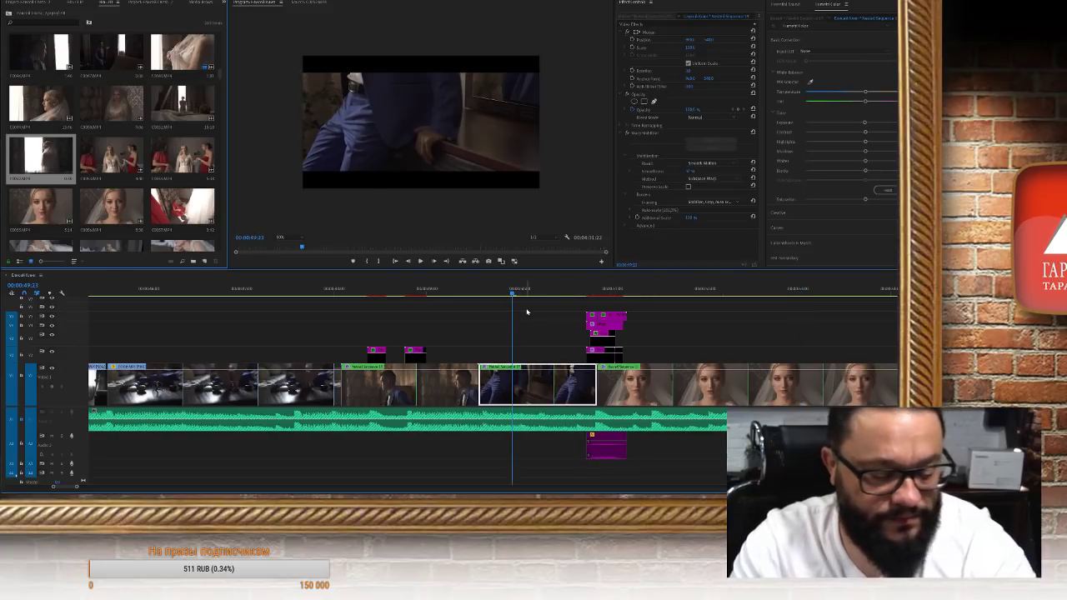
{"action": "key", "text": "space"}
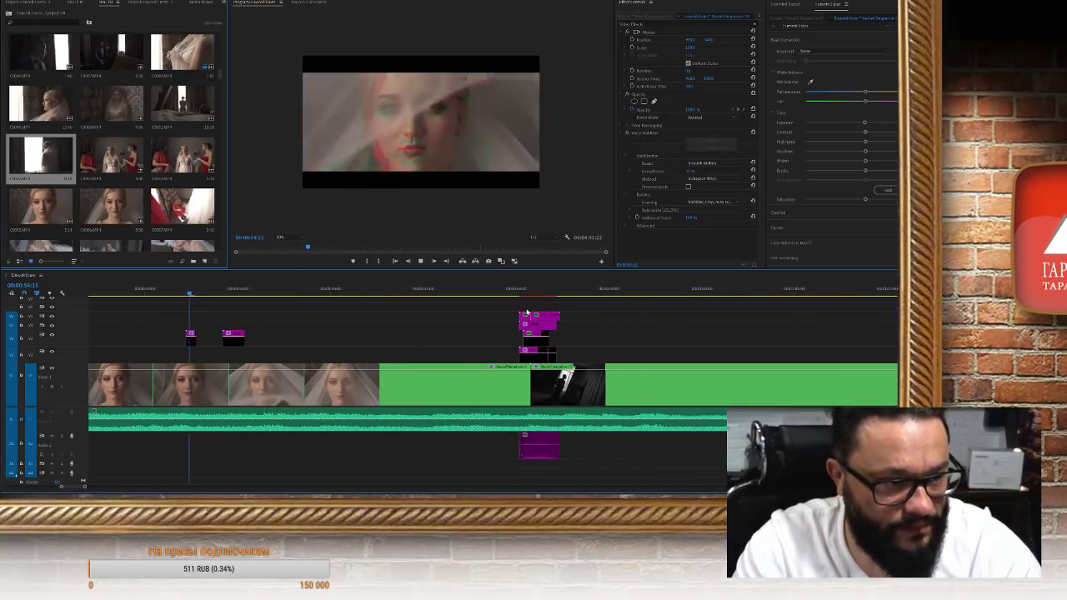
{"action": "key", "text": "space"}
{"action": "scroll", "coordinate": [450, 333], "scroll_direction": "up", "scroll_amount": 4}
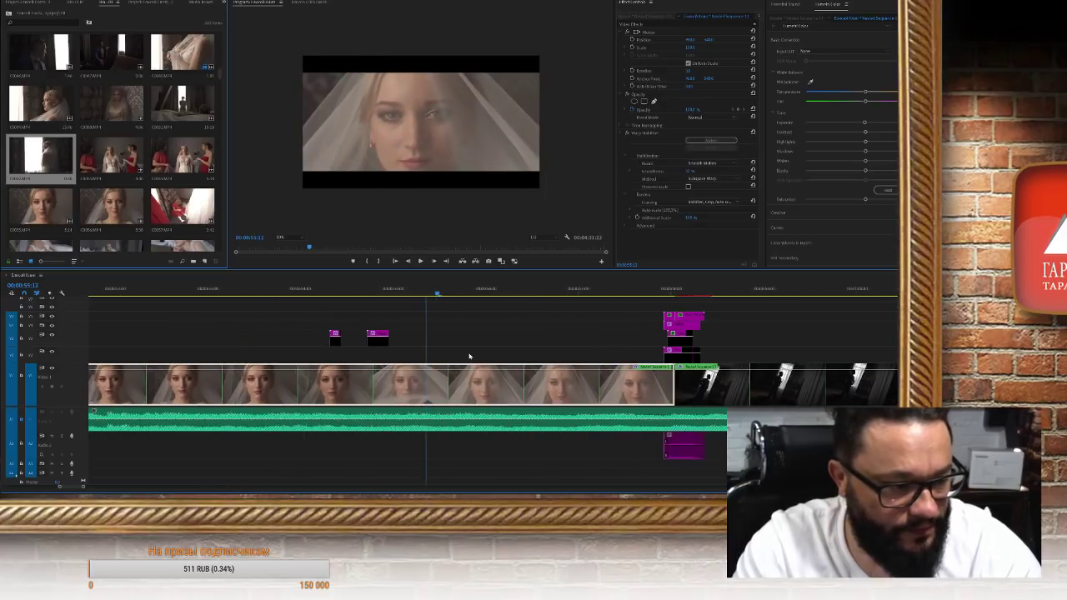
{"action": "scroll", "coordinate": [470, 356], "scroll_direction": "up", "scroll_amount": 5}
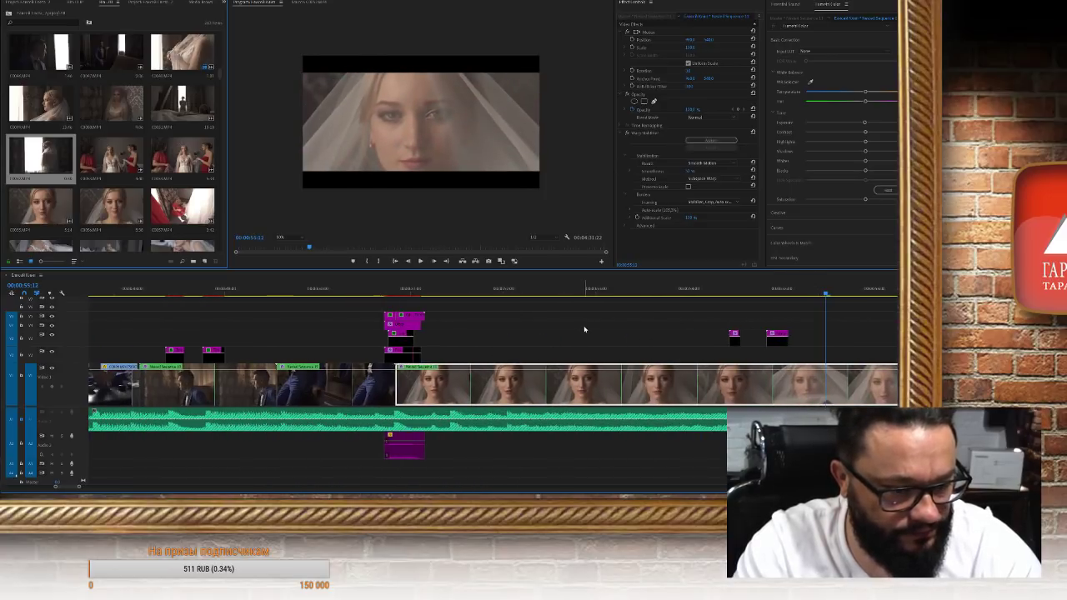
Drag the small pink clips earlier in the sequence and down among tracks V2–V4
{"action": "left_click_drag", "start_coordinate": [705, 319], "coordinate": [288, 320]}
{"action": "scroll", "coordinate": [331, 359], "scroll_direction": "up", "scroll_amount": 5}
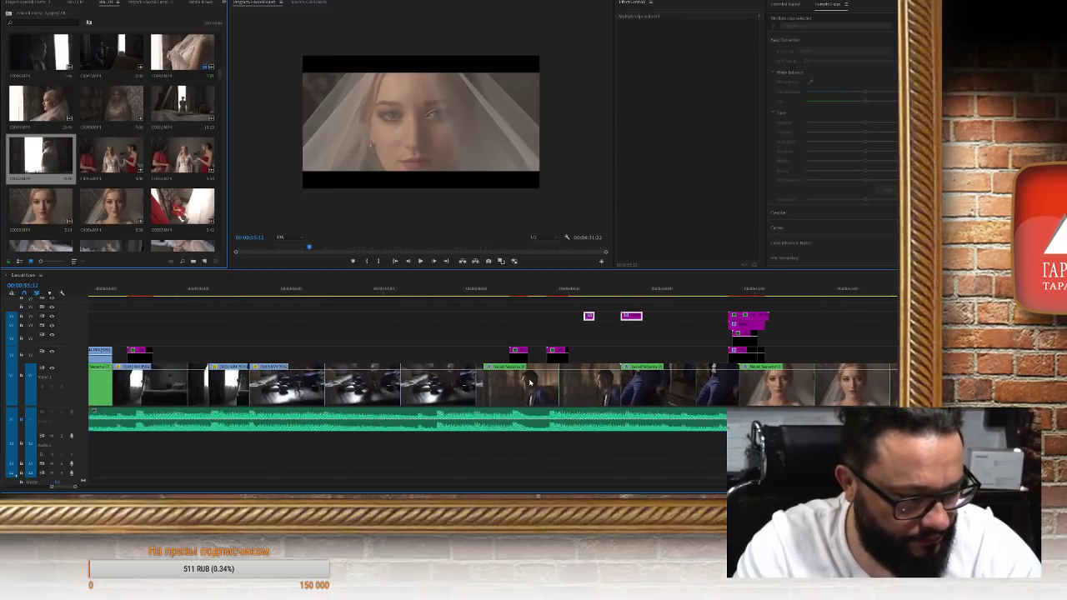
{"action": "left_click_drag", "start_coordinate": [638, 323], "coordinate": [461, 344]}
{"action": "scroll", "coordinate": [578, 351], "scroll_direction": "up", "scroll_amount": 3}
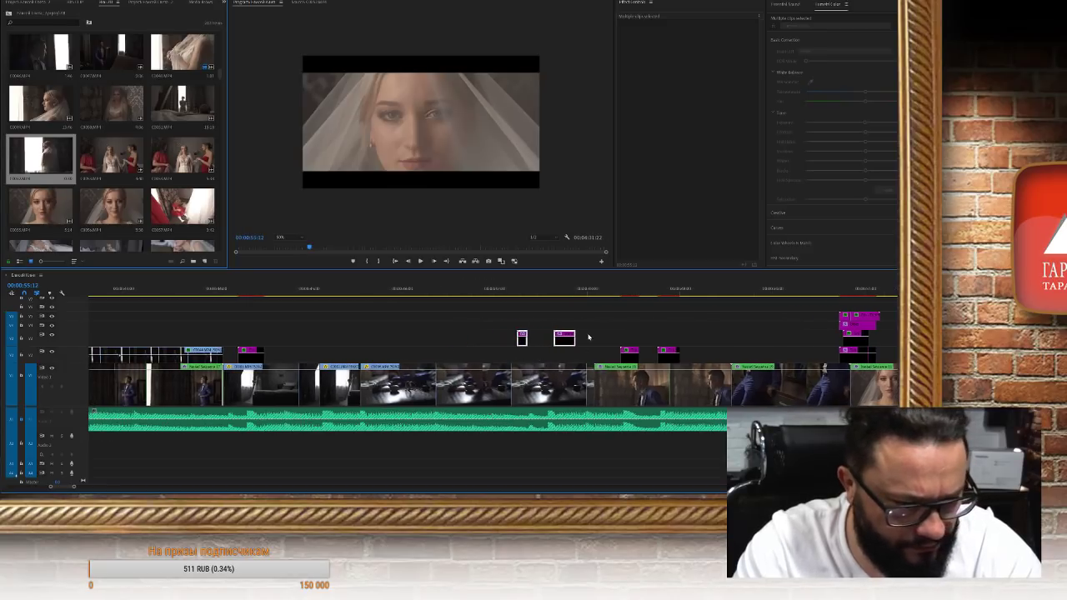
{"action": "left_click_drag", "start_coordinate": [567, 344], "coordinate": [600, 326]}
{"action": "mouse_move", "coordinate": [522, 342]}
{"action": "left_mouse_down"}
{"action": "mouse_move", "coordinate": [552, 355]}
{"action": "mouse_move", "coordinate": [534, 357]}
{"action": "left_mouse_up"}
{"action": "key", "text": "="}
{"action": "key", "text": "="}
{"action": "key", "text": "="}
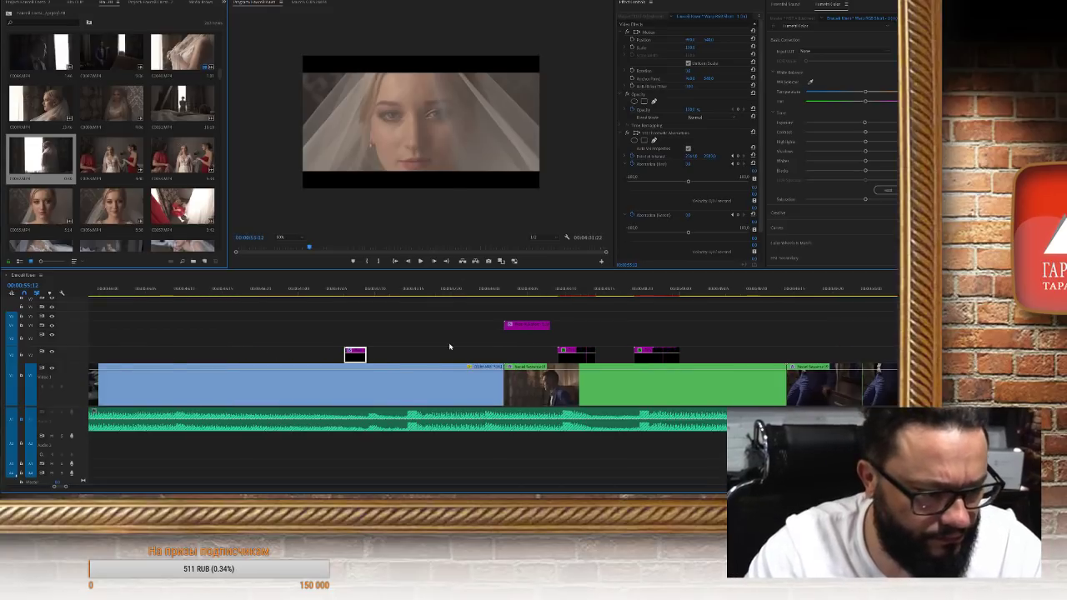
Nudge the small pink clip a few frames later and play from the stones shot
{"action": "left_click_drag", "start_coordinate": [347, 357], "coordinate": [371, 357]}
{"action": "left_click", "coordinate": [345, 310]}
{"action": "key", "text": "Up"}
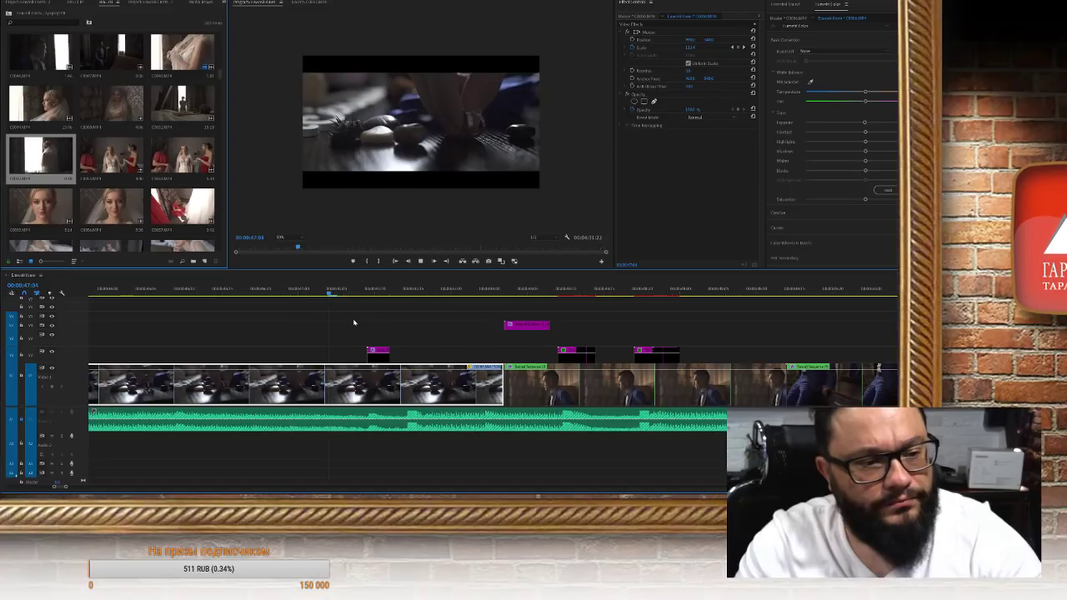
{"action": "key", "text": "space"}
Bring the upper pink clip down onto V2, then replay from the stones shot to the groom shot
{"action": "key", "text": "space"}
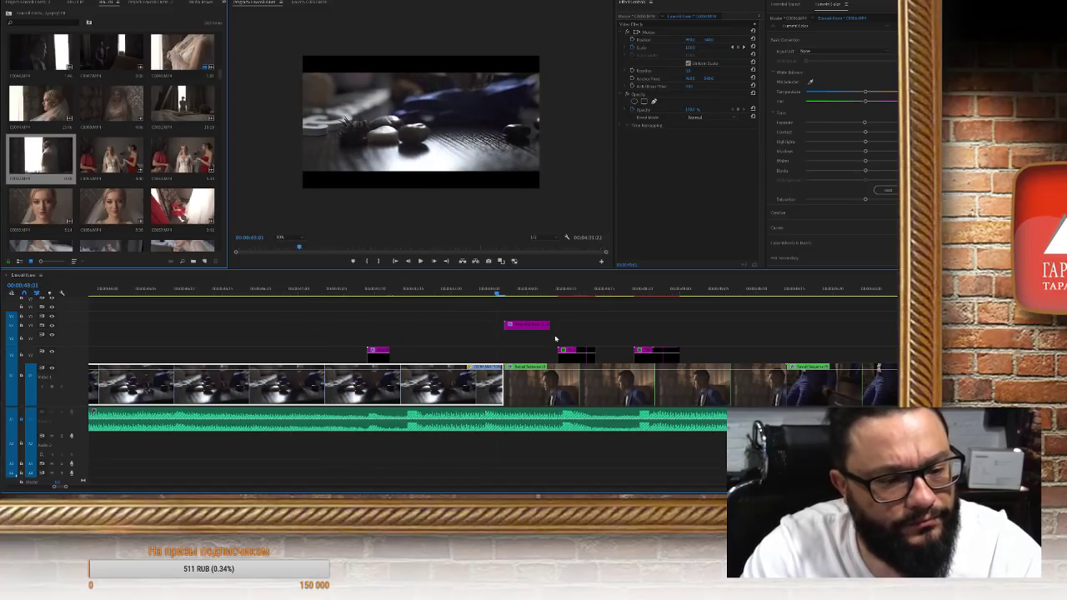
{"action": "left_click_drag", "start_coordinate": [529, 328], "coordinate": [430, 354]}
{"action": "left_click", "coordinate": [396, 335]}
{"action": "key", "text": "space"}
{"action": "key", "text": "space"}
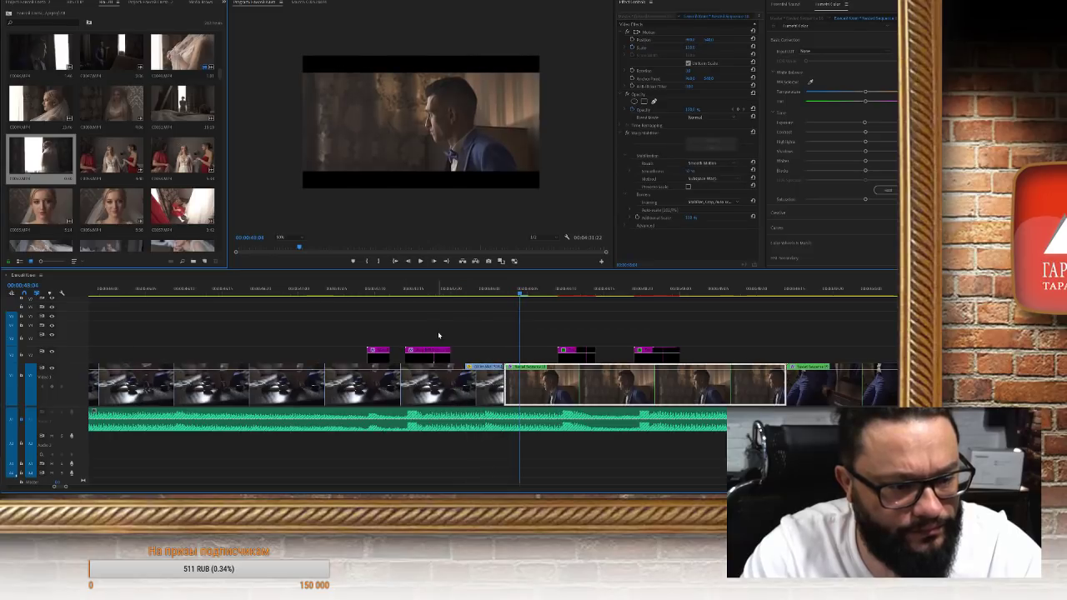
{"action": "key", "text": "space"}
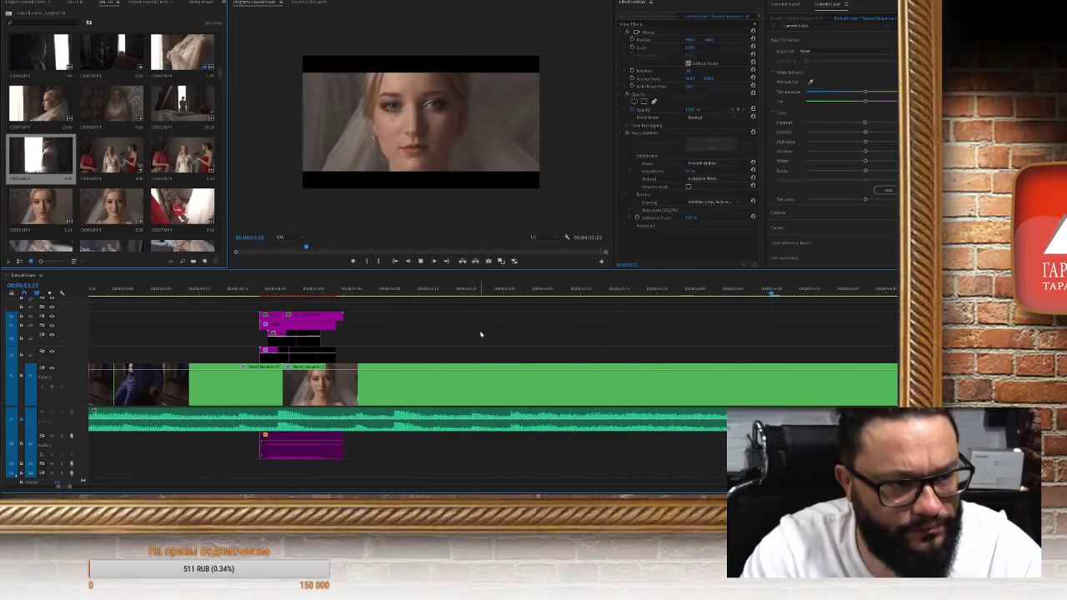
Set the Program monitor zoom to Fit
{"action": "left_click", "coordinate": [281, 238]}
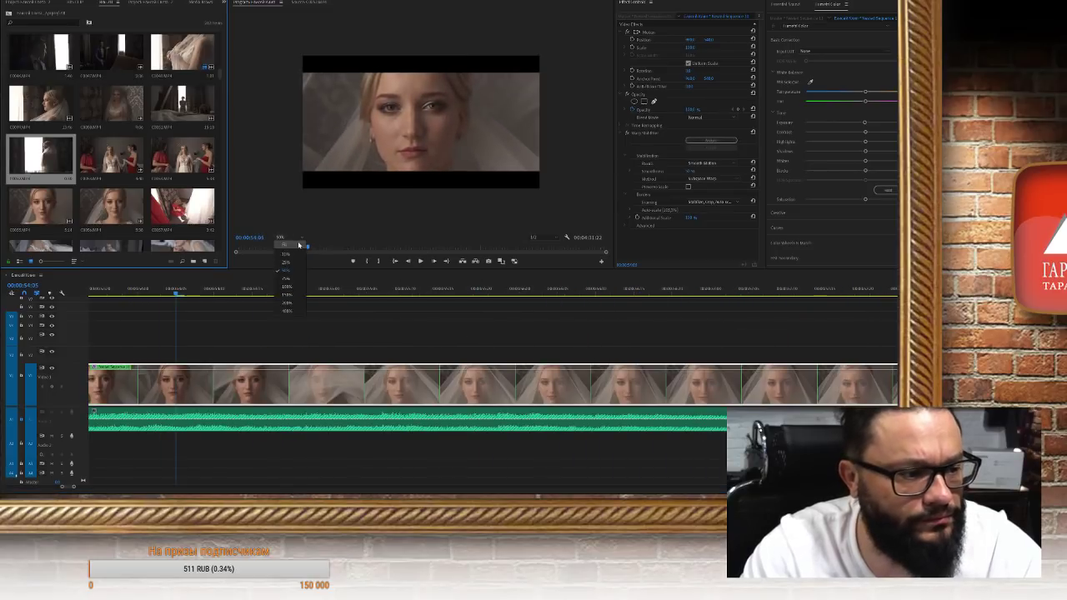
{"action": "left_click", "coordinate": [284, 244]}
{"action": "scroll", "coordinate": [399, 369], "scroll_direction": "left", "scroll_amount": 3}
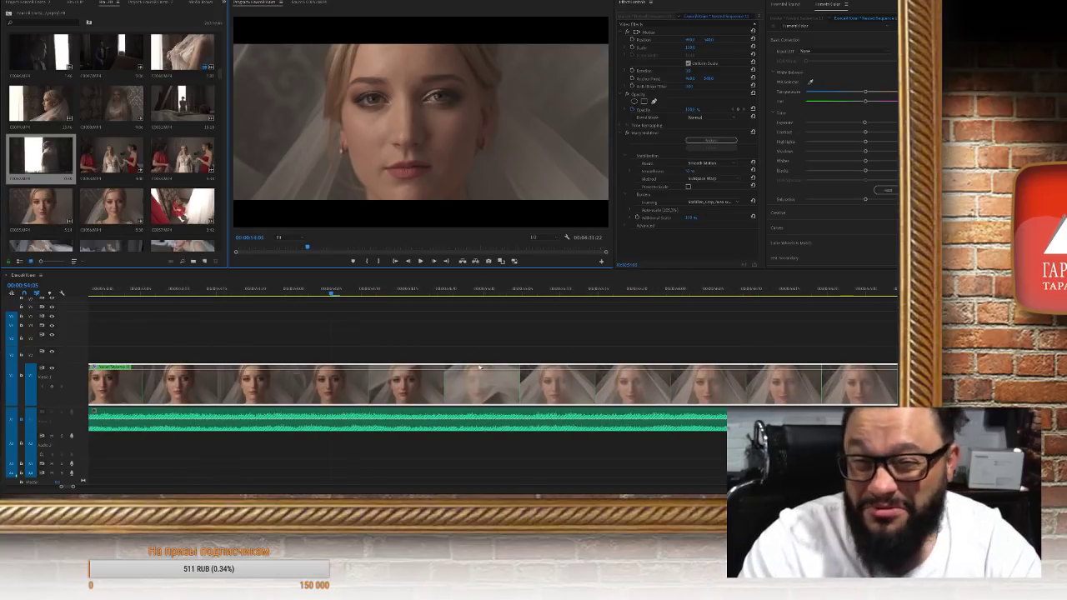
{"action": "scroll", "coordinate": [495, 417], "scroll_direction": "left", "scroll_amount": 3}
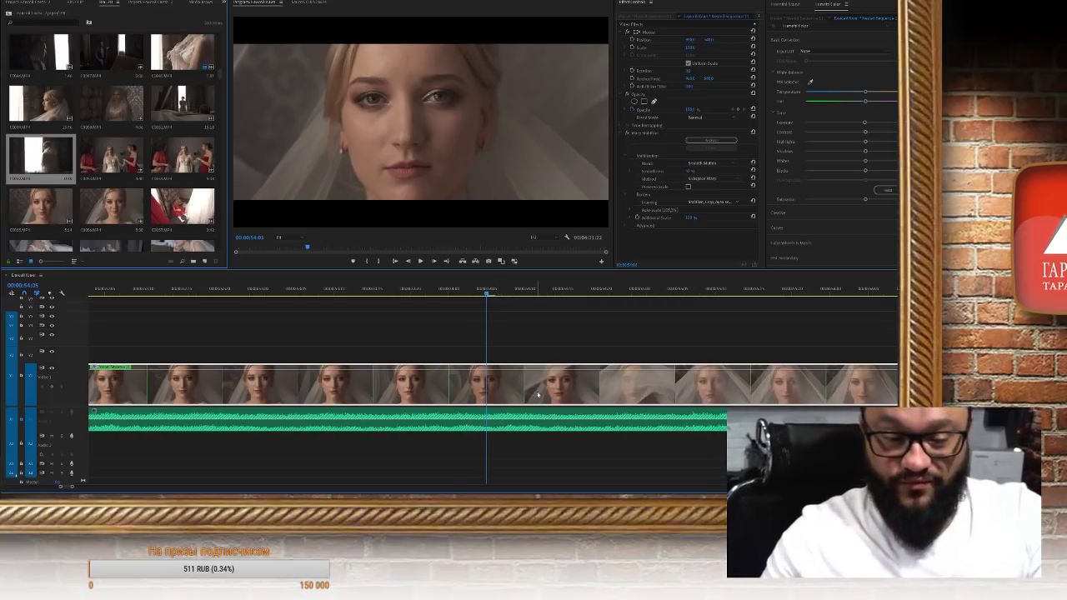
Brighten the bride close-up by dragging a point up on the Lumetri RGB curve
{"action": "left_click", "coordinate": [782, 212]}
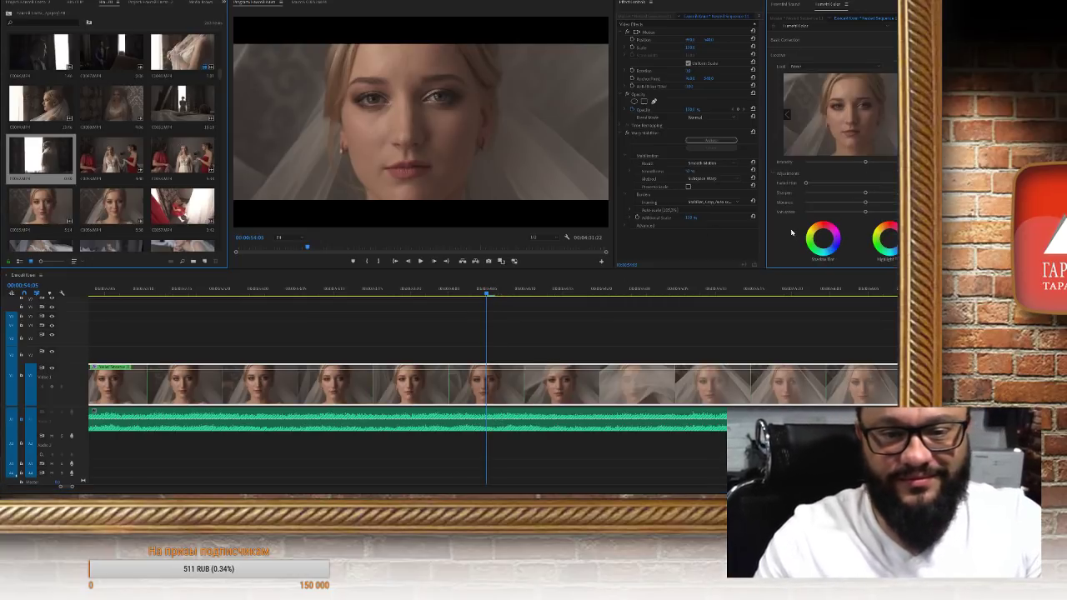
{"action": "left_click", "coordinate": [805, 44]}
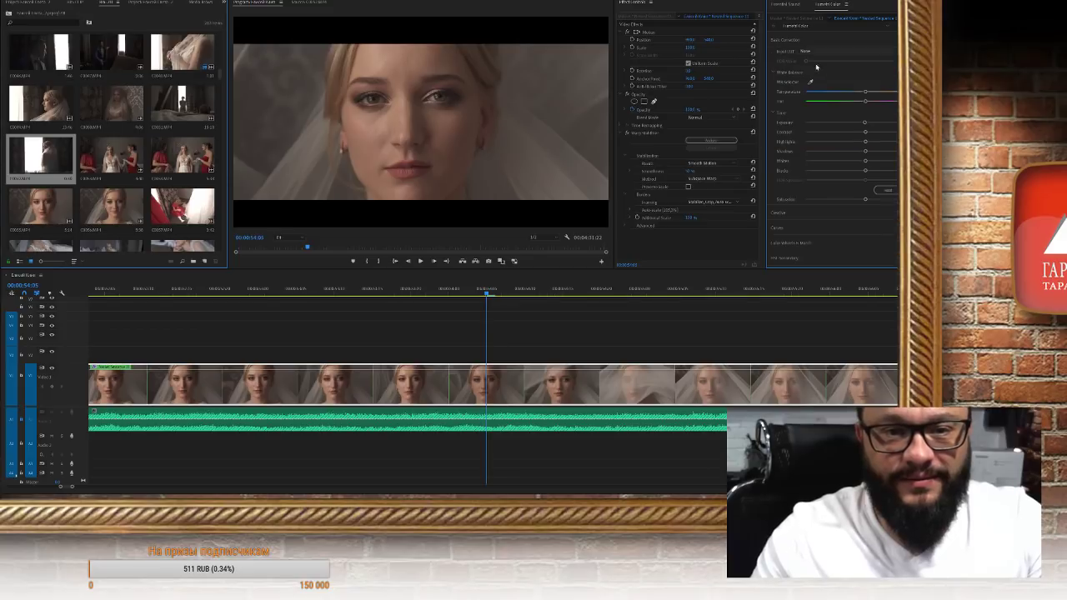
{"action": "left_click", "coordinate": [800, 226]}
{"action": "left_click_drag", "start_coordinate": [864, 170], "coordinate": [873, 144]}
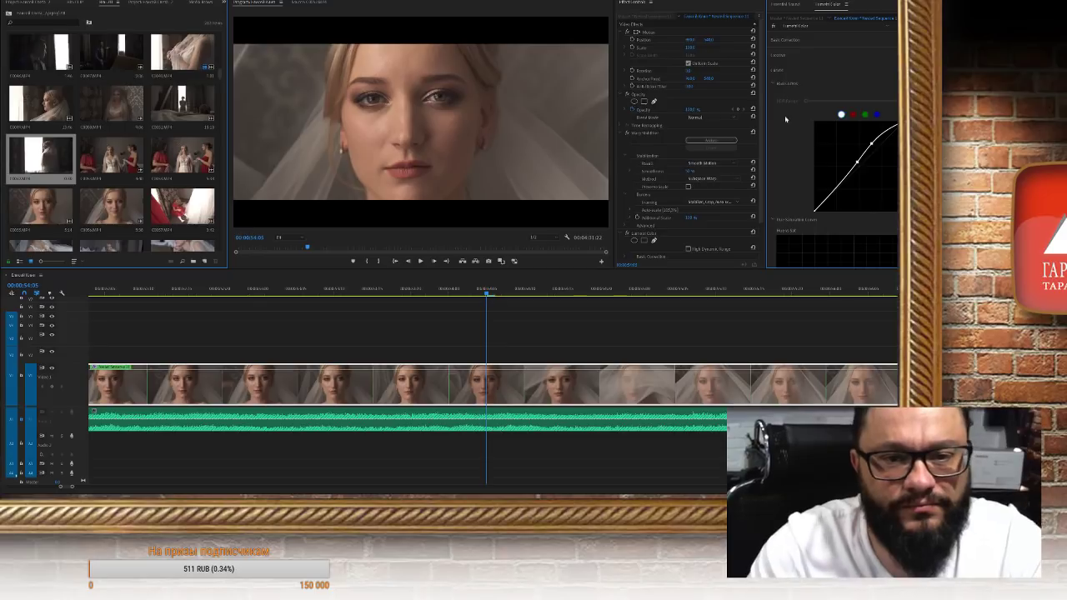
{"action": "left_click", "coordinate": [806, 57]}
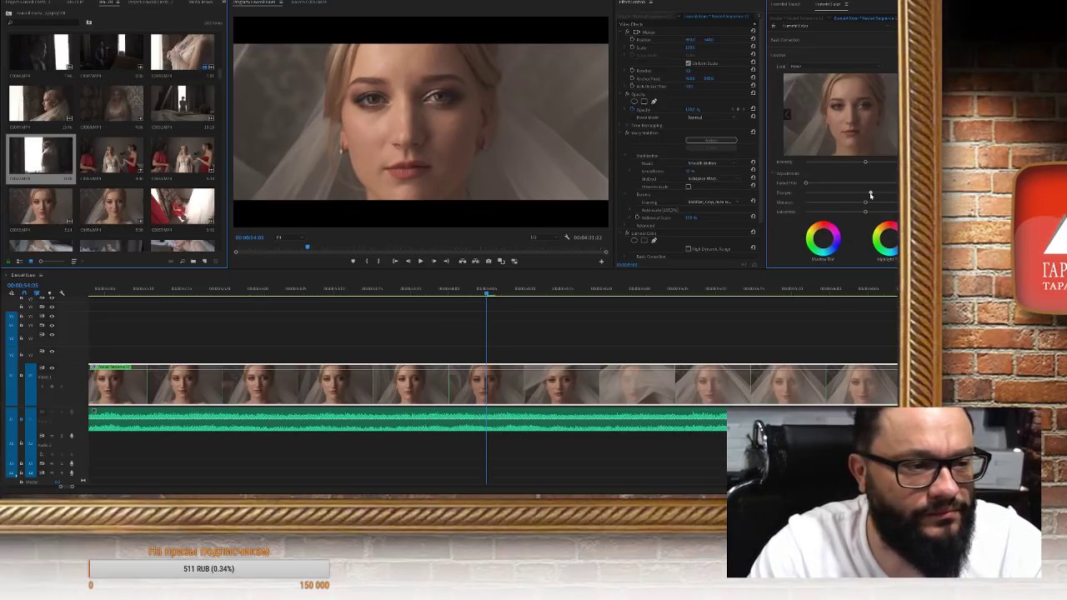
Review the Lumetri Creative settings and jump back to the start of the short clip
{"action": "scroll", "coordinate": [434, 426], "scroll_direction": "down", "scroll_amount": 8}
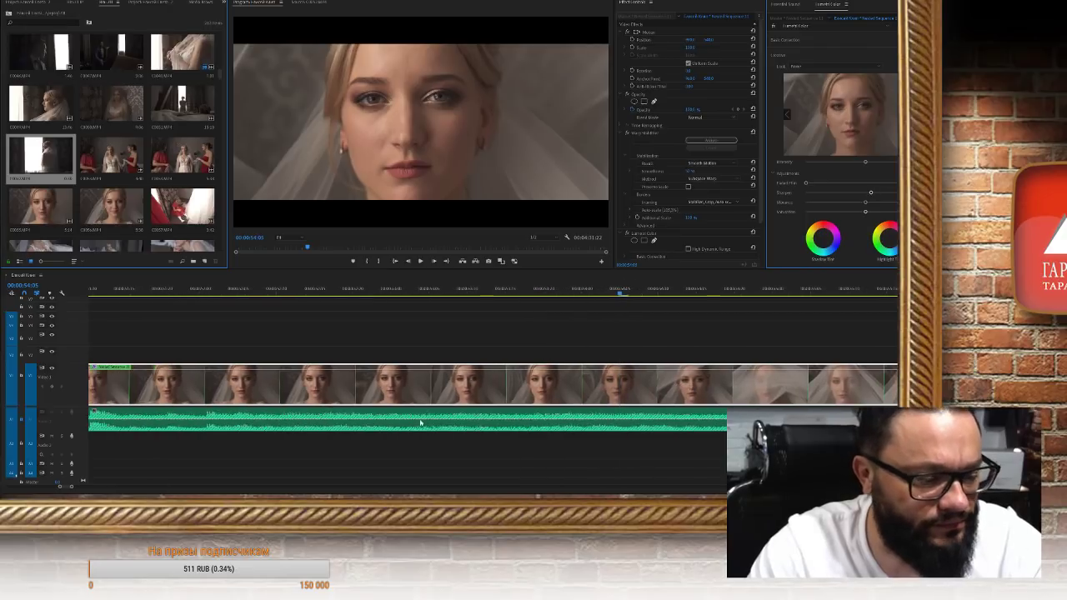
{"action": "scroll", "coordinate": [435, 426], "scroll_direction": "down", "scroll_amount": 3}
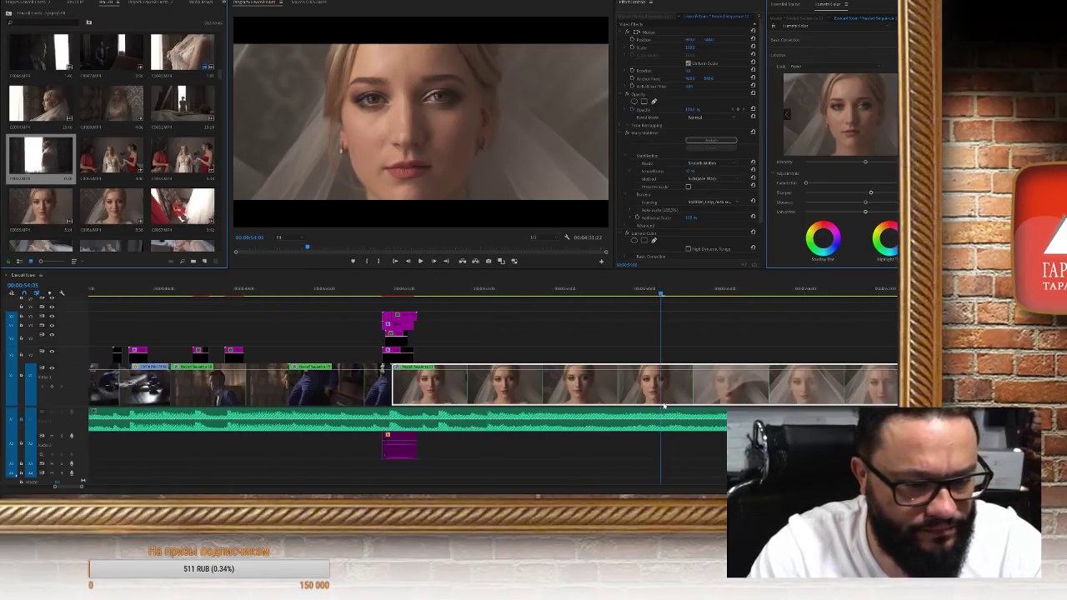
{"action": "scroll", "coordinate": [602, 443], "scroll_direction": "down", "scroll_amount": 3}
{"action": "scroll", "coordinate": [602, 443], "scroll_direction": "up", "scroll_amount": 4}
{"action": "key", "text": "Up"}
{"action": "key", "text": "Up"}
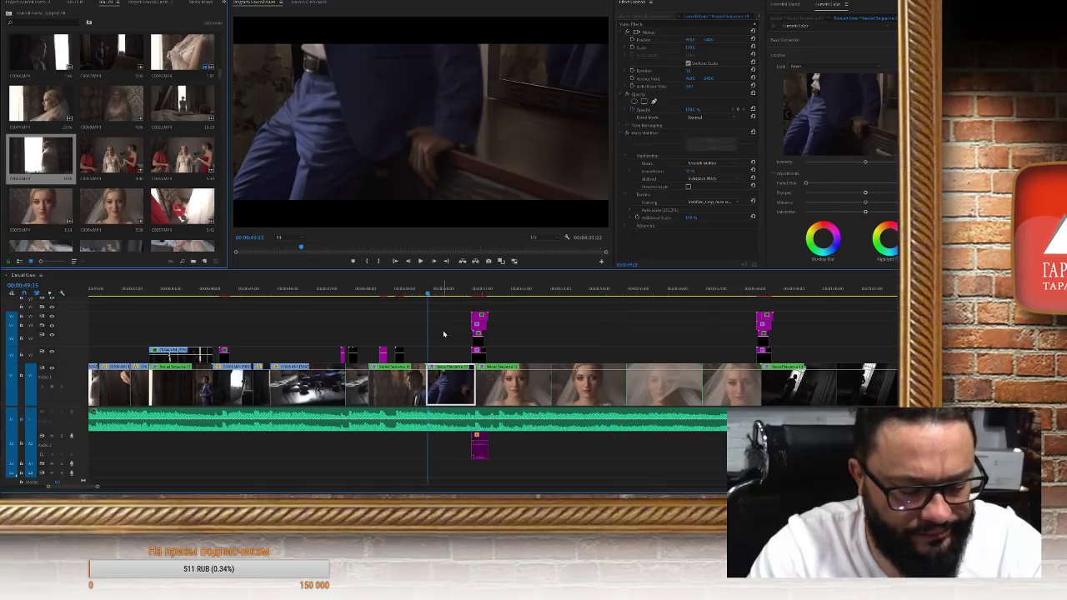
{"action": "scroll", "coordinate": [606, 368], "scroll_direction": "up", "scroll_amount": 2}
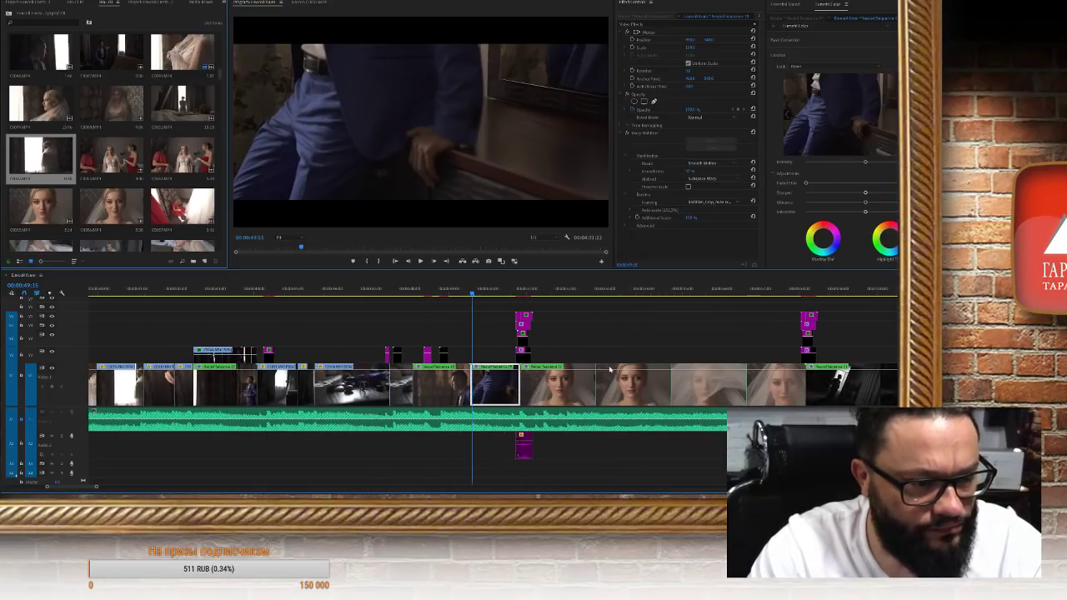
Play into the ceremony, stop, and scrub around 00:01:52:13 between the couple shot and bride close-up
{"action": "key", "text": "space"}
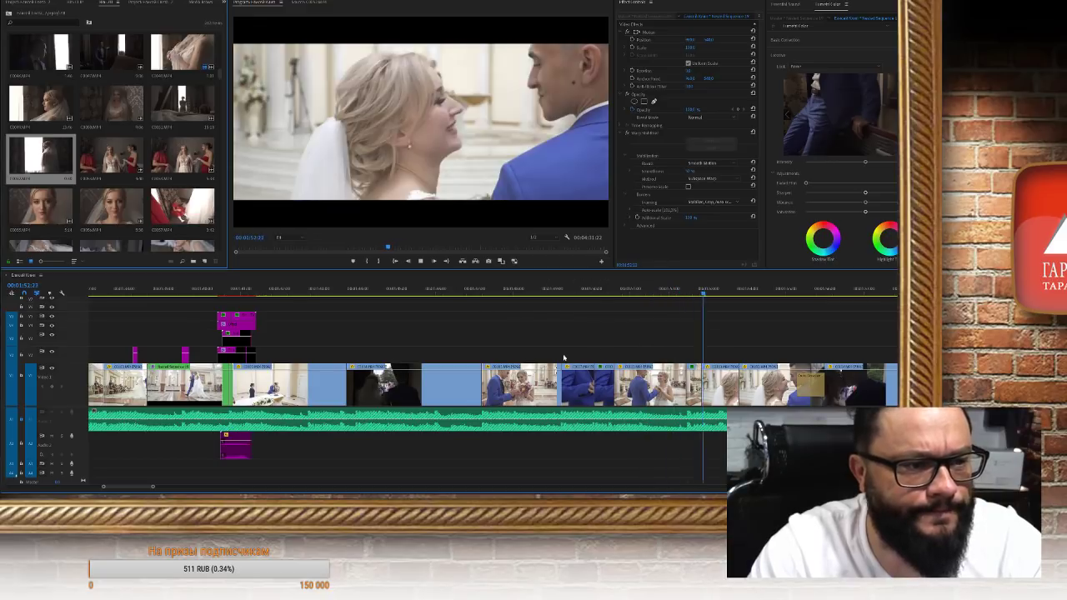
{"action": "key", "text": "space"}
{"action": "scroll", "coordinate": [562, 321], "scroll_direction": "right", "scroll_amount": 3}
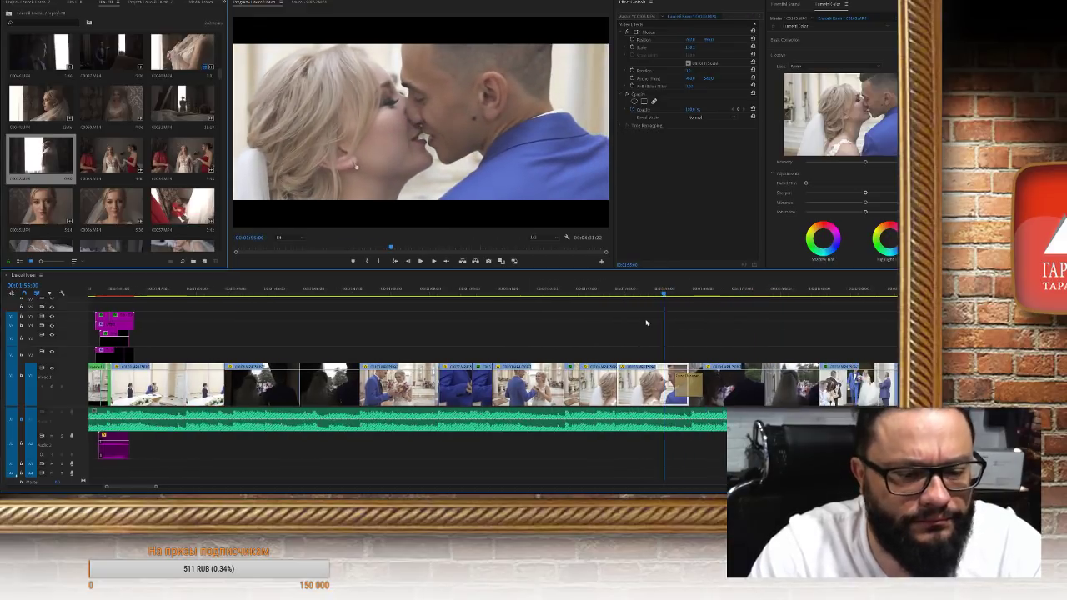
{"action": "left_click", "coordinate": [545, 291]}
{"action": "left_click_drag", "start_coordinate": [545, 291], "coordinate": [554, 291]}
{"action": "left_click", "coordinate": [561, 291]}
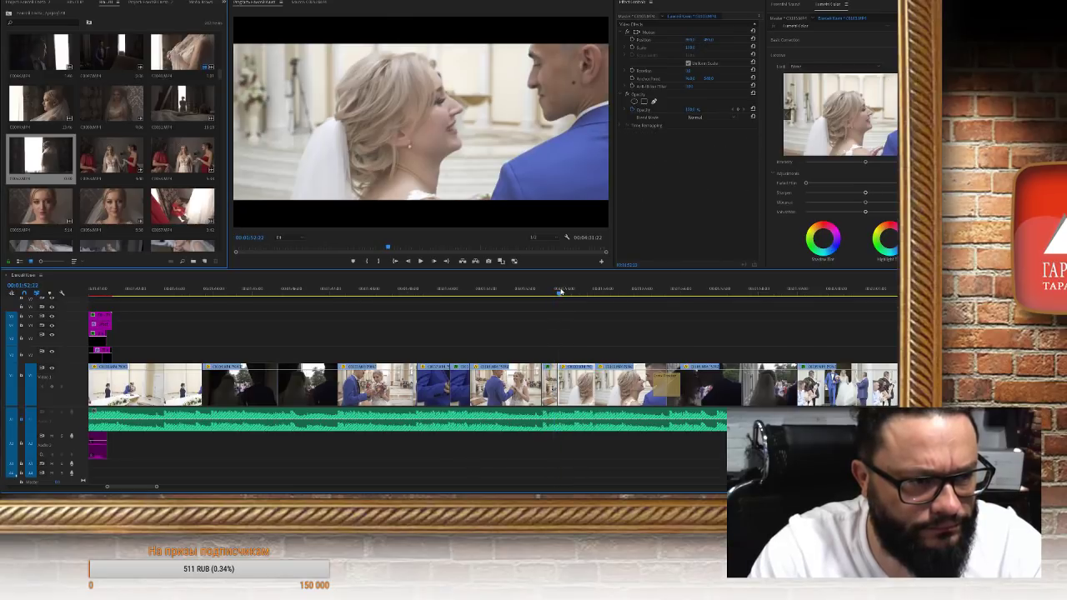
{"action": "mouse_move", "coordinate": [561, 291]}
{"action": "left_mouse_down"}
{"action": "mouse_move", "coordinate": [536, 289]}
{"action": "mouse_move", "coordinate": [549, 289]}
{"action": "left_mouse_up"}
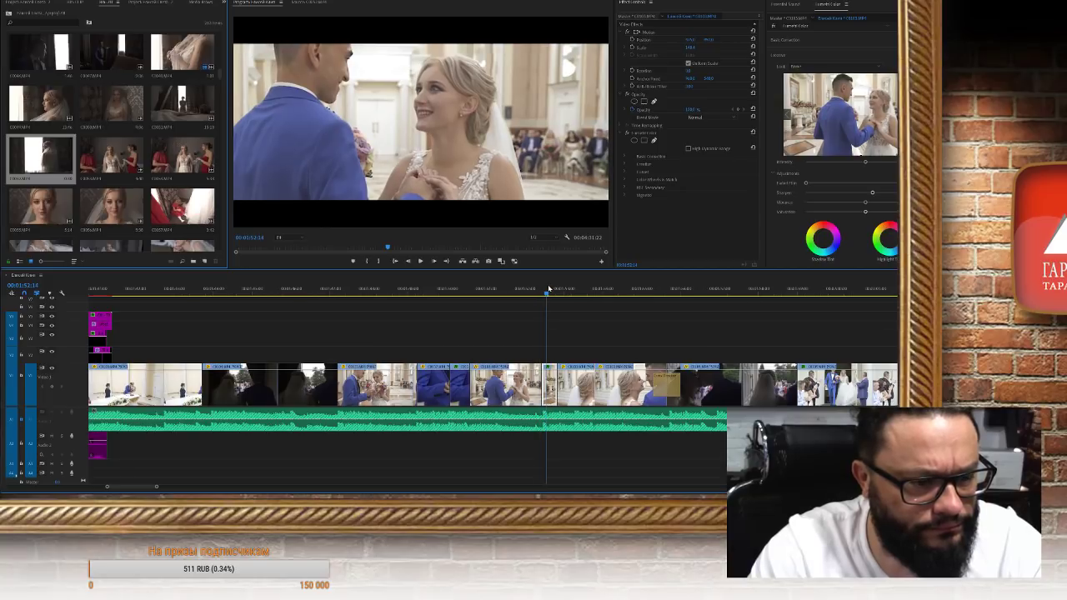
{"action": "left_click_drag", "start_coordinate": [549, 289], "coordinate": [552, 290]}
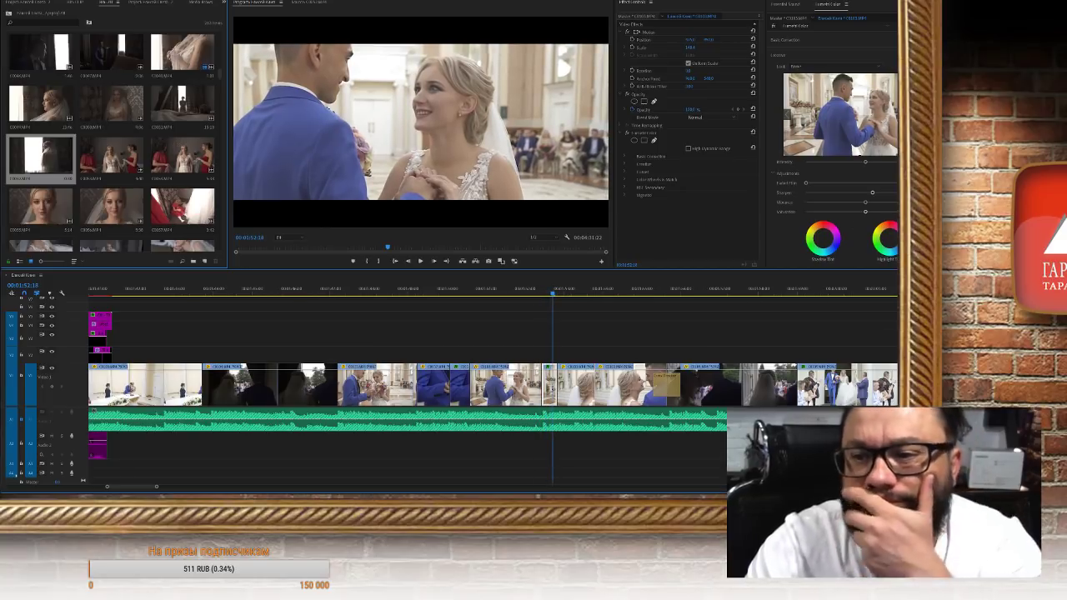
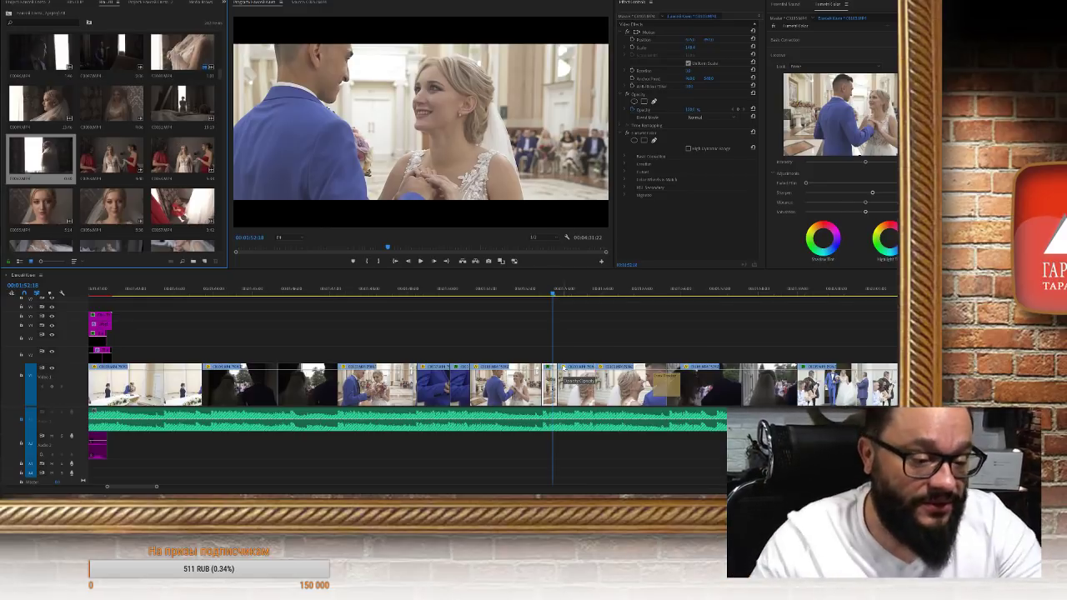
Preview the sequence, then drop the short purple clip onto V2 above the mid-sequence footage
{"action": "left_click", "coordinate": [523, 294]}
{"action": "key", "text": "space"}
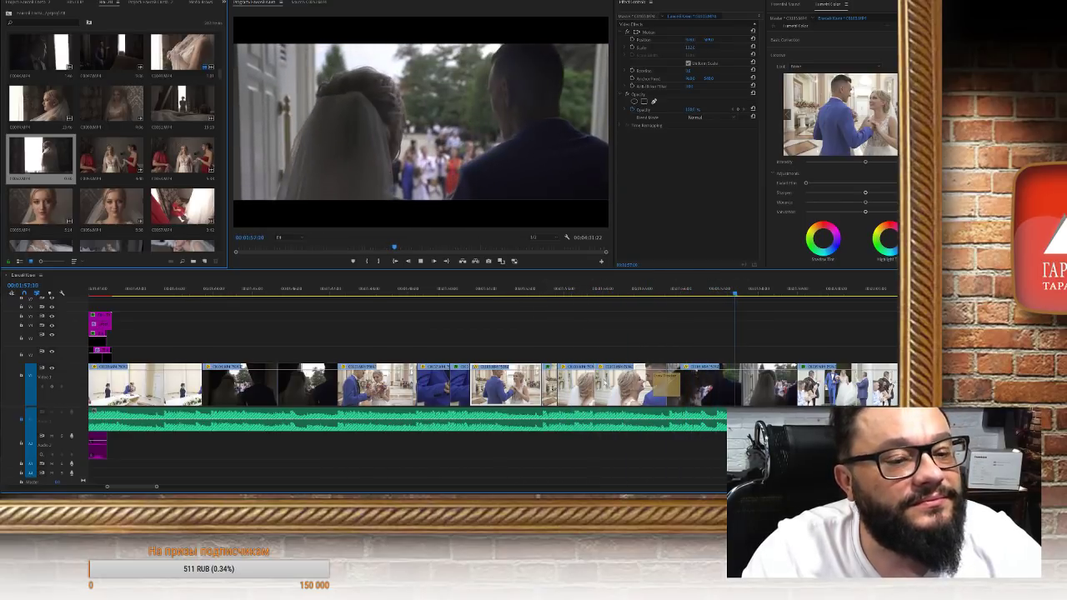
{"action": "key", "text": "space"}
{"action": "scroll", "coordinate": [492, 384], "scroll_direction": "right", "scroll_amount": 3}
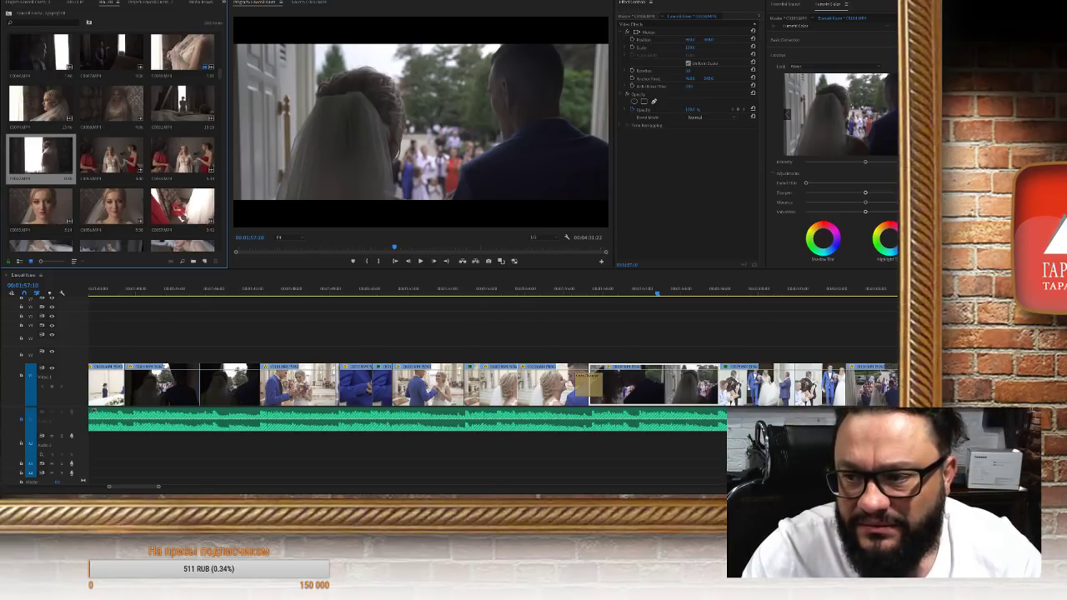
{"action": "left_click_drag", "start_coordinate": [899, 333], "coordinate": [524, 353]}
{"action": "left_click", "coordinate": [522, 288]}
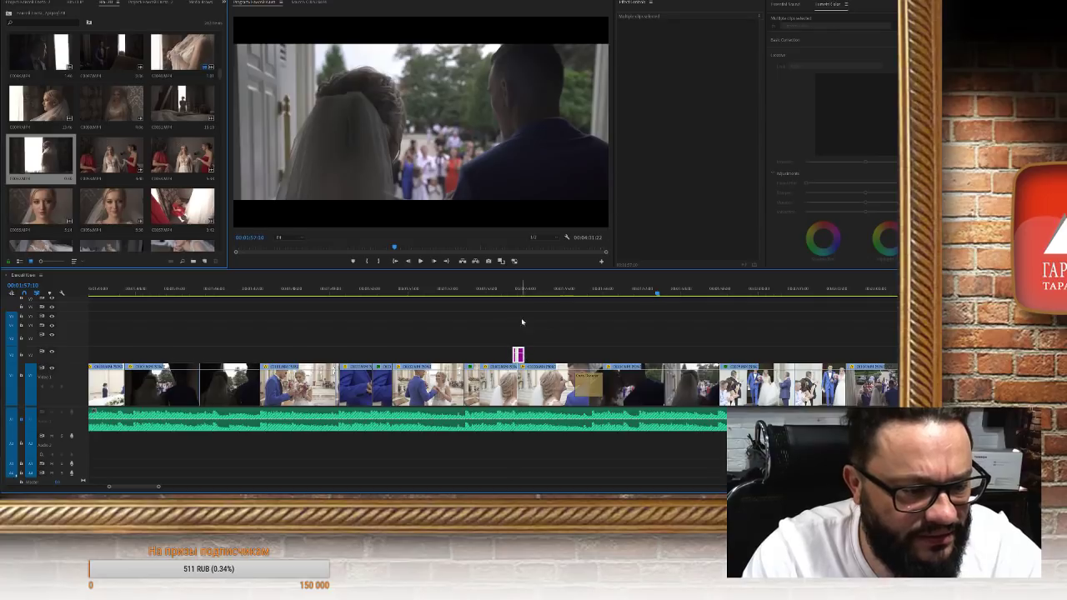
Rewatch the couple's shot from 00:01:52:13 and expand Lumetri Color's Basic Correction section
{"action": "left_click", "coordinate": [512, 320]}
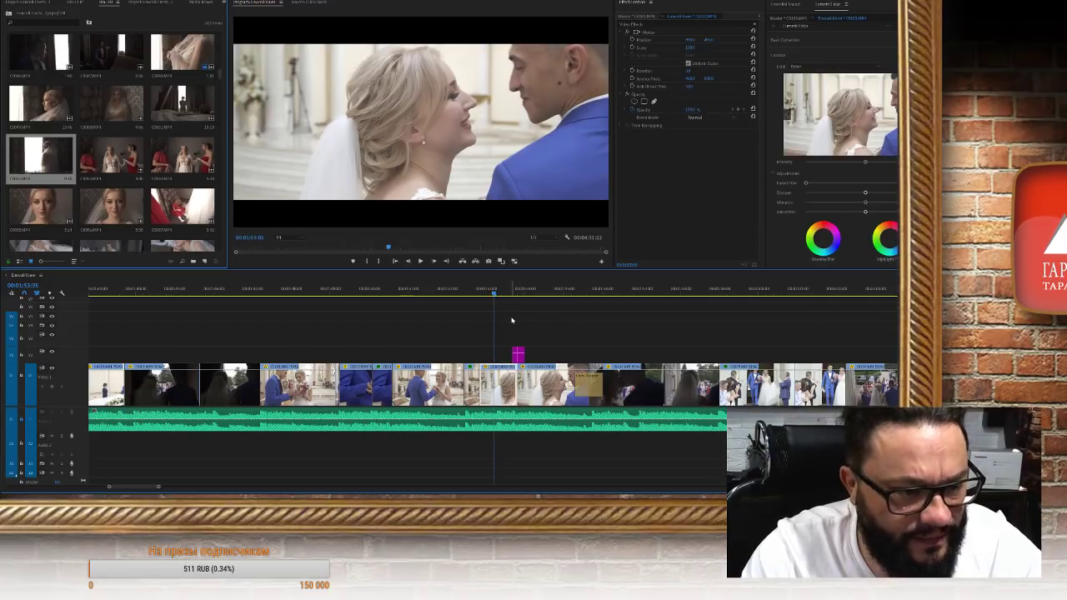
{"action": "key", "text": "space"}
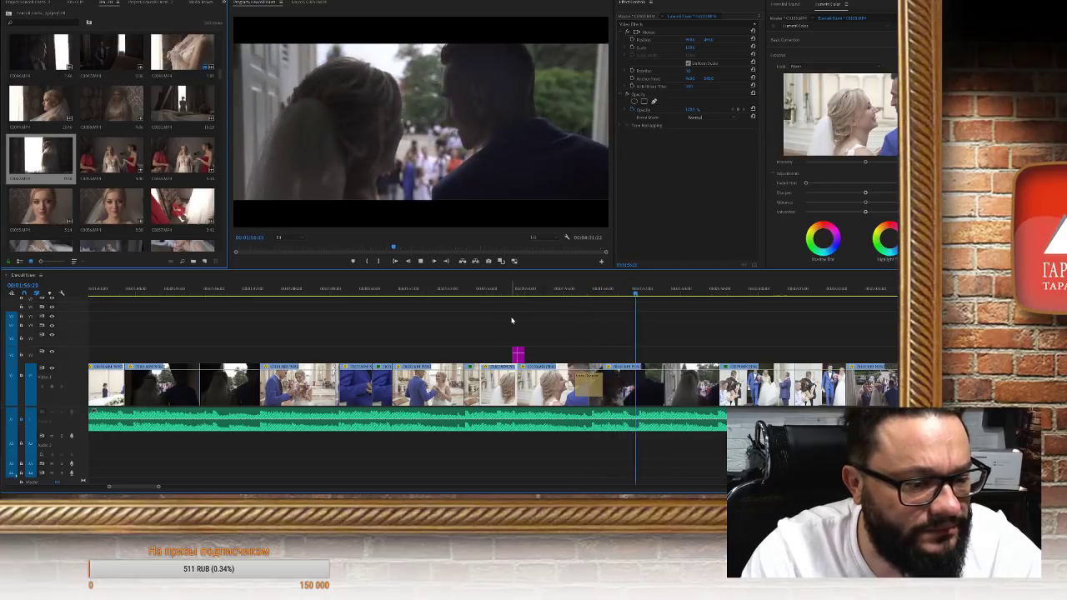
{"action": "left_click_drag", "start_coordinate": [486, 291], "coordinate": [473, 295]}
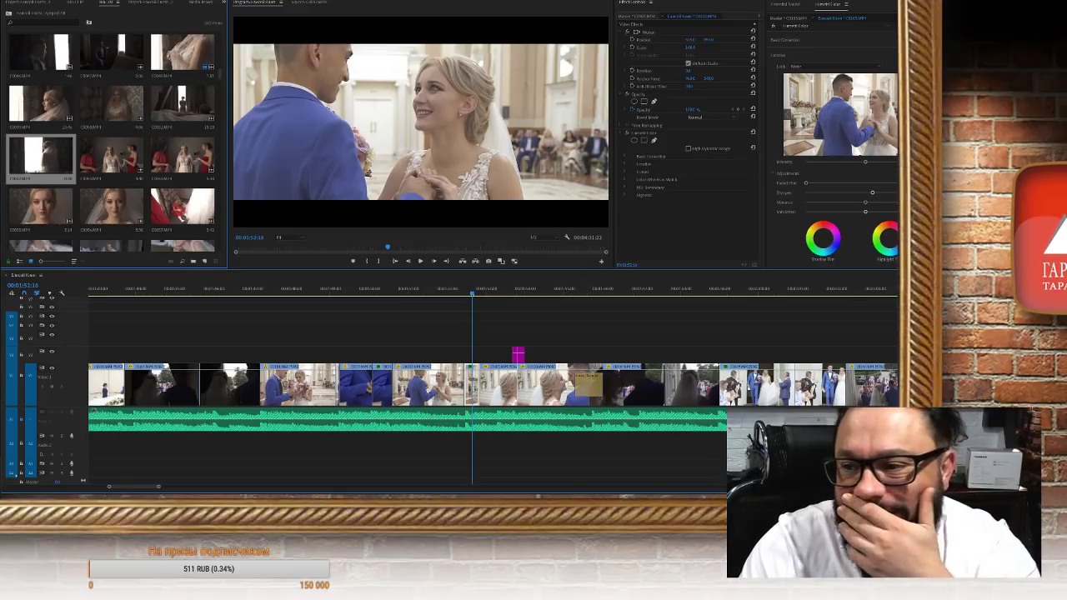
{"action": "left_click", "coordinate": [867, 25]}
{"action": "left_click", "coordinate": [837, 42]}
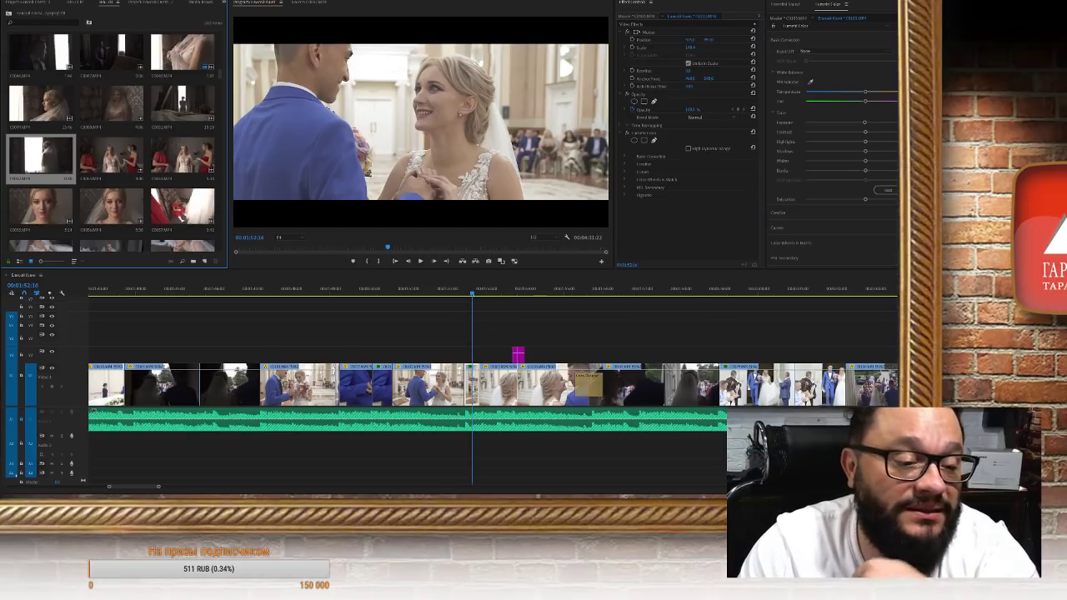
{"action": "left_click_drag", "start_coordinate": [543, 291], "coordinate": [538, 294]}
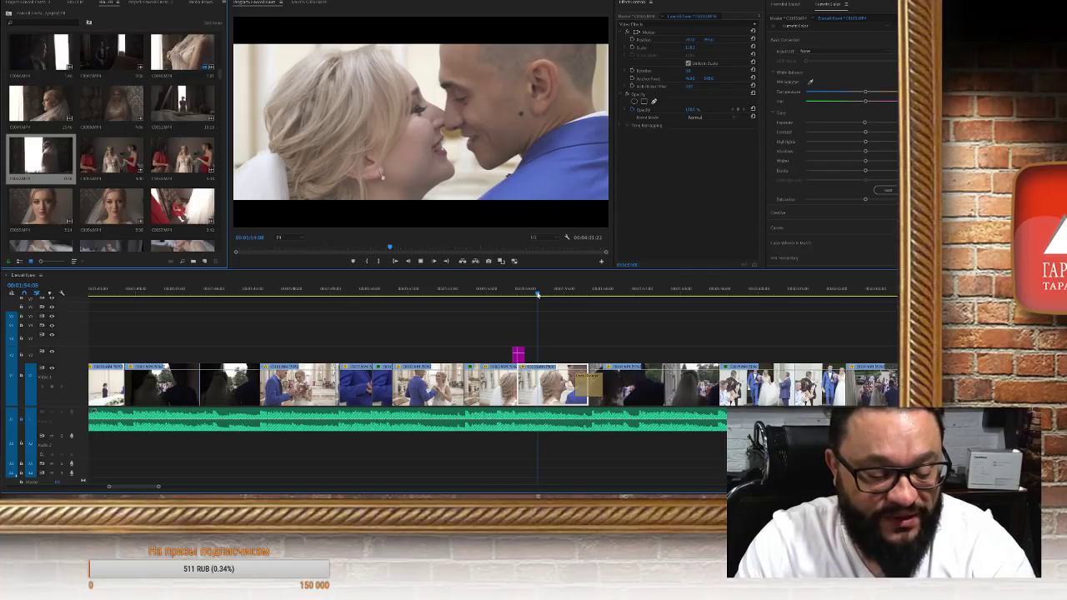
{"action": "key", "text": "space"}
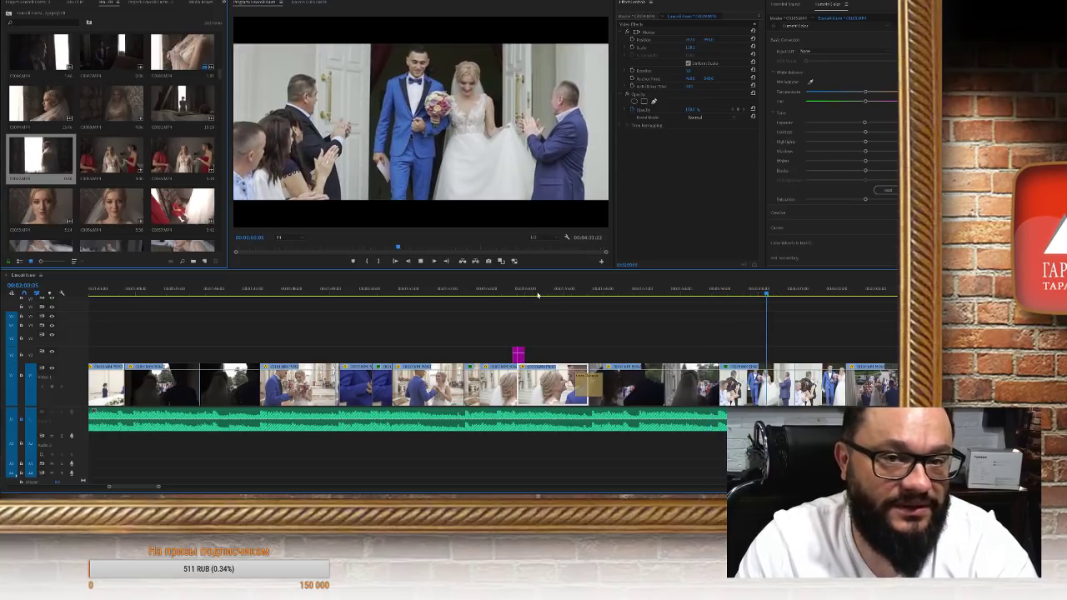
{"action": "key", "text": "space"}
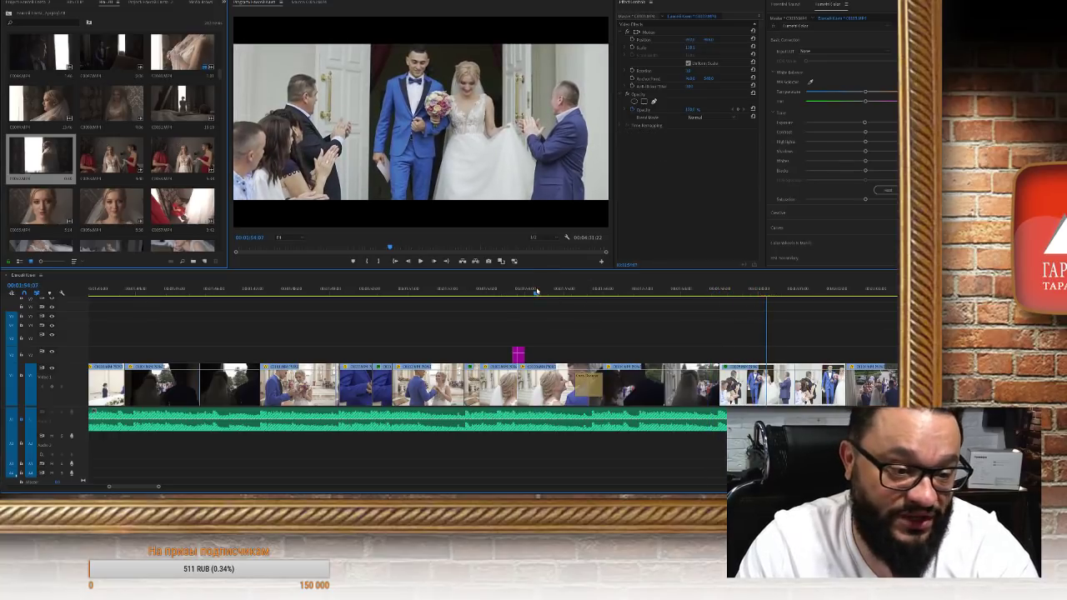
{"action": "left_click", "coordinate": [536, 289]}
{"action": "key", "text": "space"}
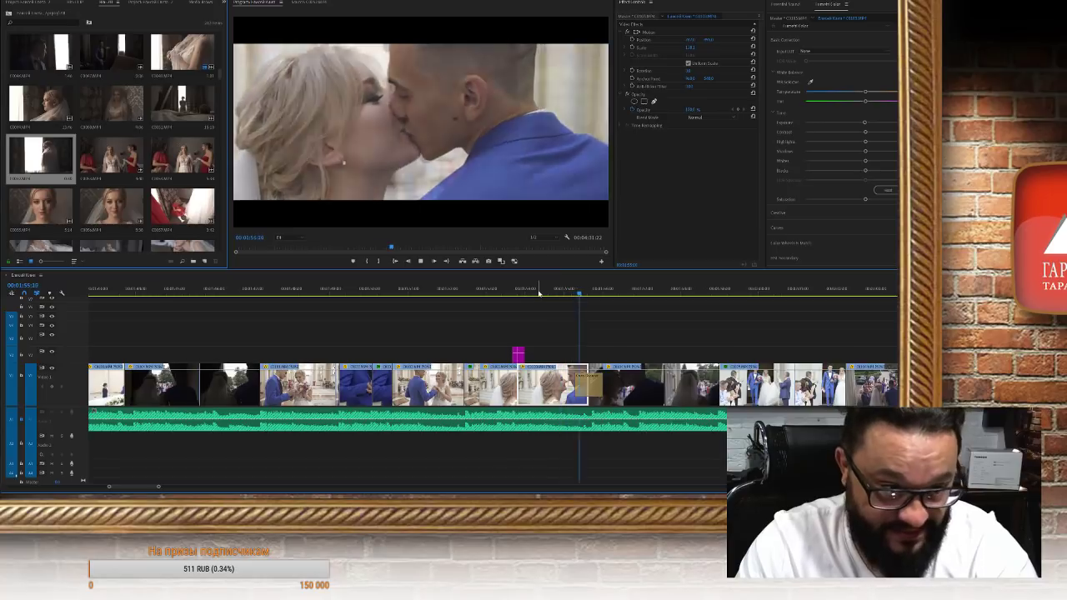
{"action": "key", "text": "space"}
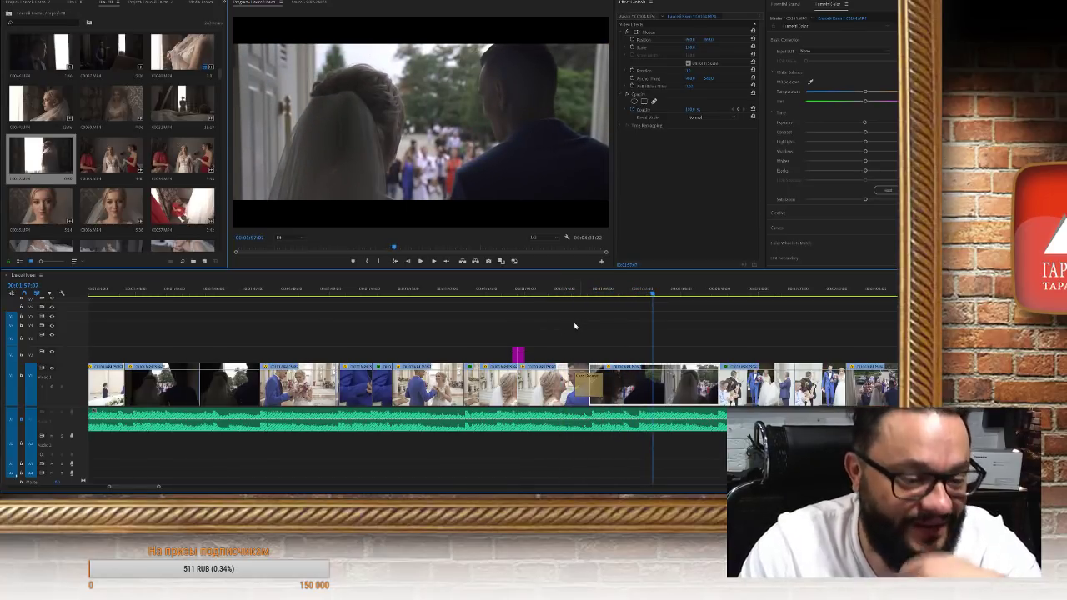
{"action": "left_click", "coordinate": [490, 296]}
{"action": "left_click", "coordinate": [431, 293]}
{"action": "left_click_drag", "start_coordinate": [467, 293], "coordinate": [488, 302]}
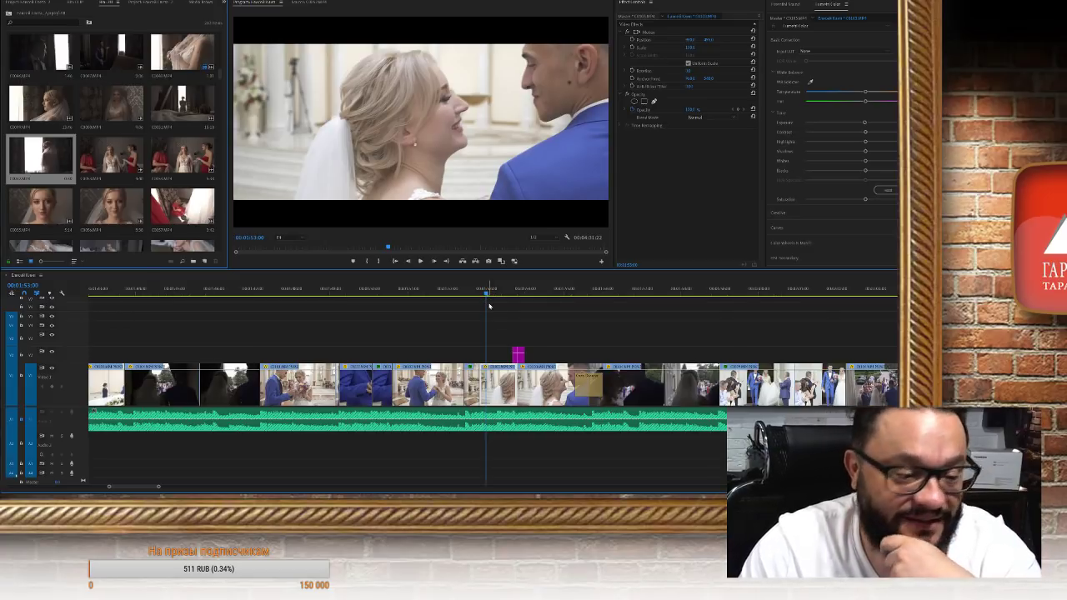
{"action": "scroll", "coordinate": [526, 360], "scroll_direction": "up", "scroll_amount": 3}
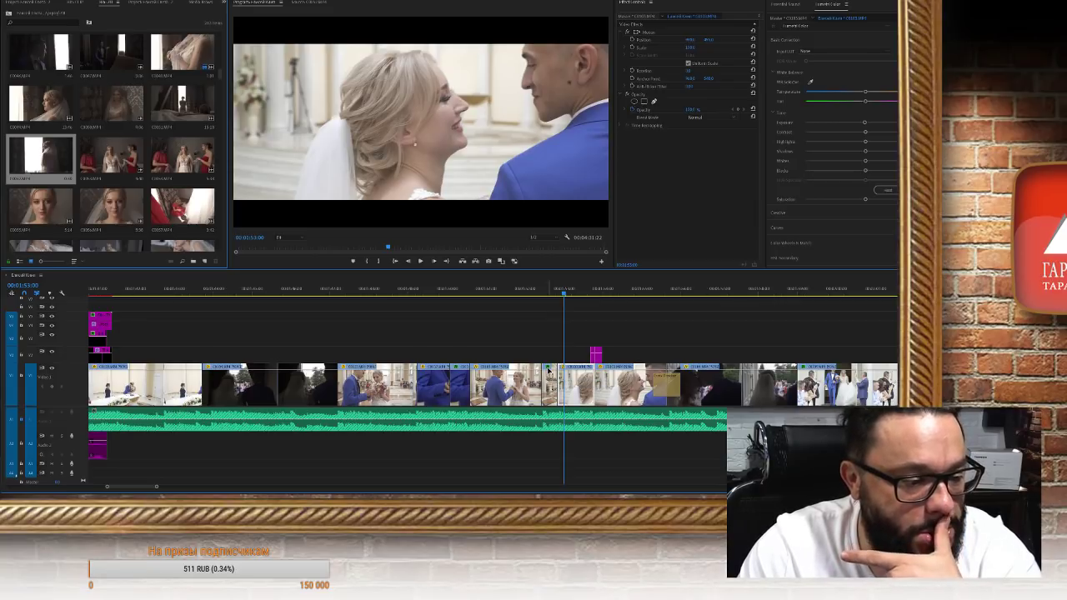
Trim the ceremony clip's end back to the playhead and play back the cut
{"action": "scroll", "coordinate": [282, 389], "scroll_direction": "up", "scroll_amount": 4}
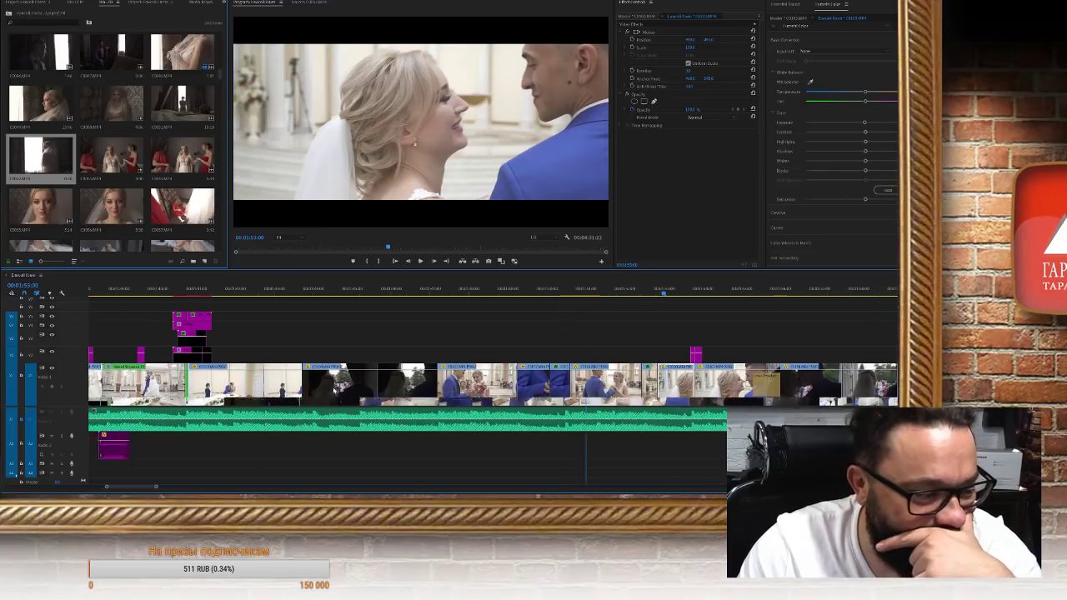
{"action": "left_click_drag", "start_coordinate": [445, 389], "coordinate": [846, 325]}
{"action": "mouse_move", "coordinate": [497, 333]}
{"action": "left_mouse_down"}
{"action": "mouse_move", "coordinate": [612, 392]}
{"action": "mouse_move", "coordinate": [499, 408]}
{"action": "mouse_move", "coordinate": [504, 389]}
{"action": "mouse_move", "coordinate": [358, 398]}
{"action": "left_mouse_up"}
{"action": "left_click", "coordinate": [326, 290]}
{"action": "mouse_move", "coordinate": [326, 290]}
{"action": "left_mouse_down"}
{"action": "mouse_move", "coordinate": [344, 291]}
{"action": "mouse_move", "coordinate": [330, 292]}
{"action": "left_mouse_up"}
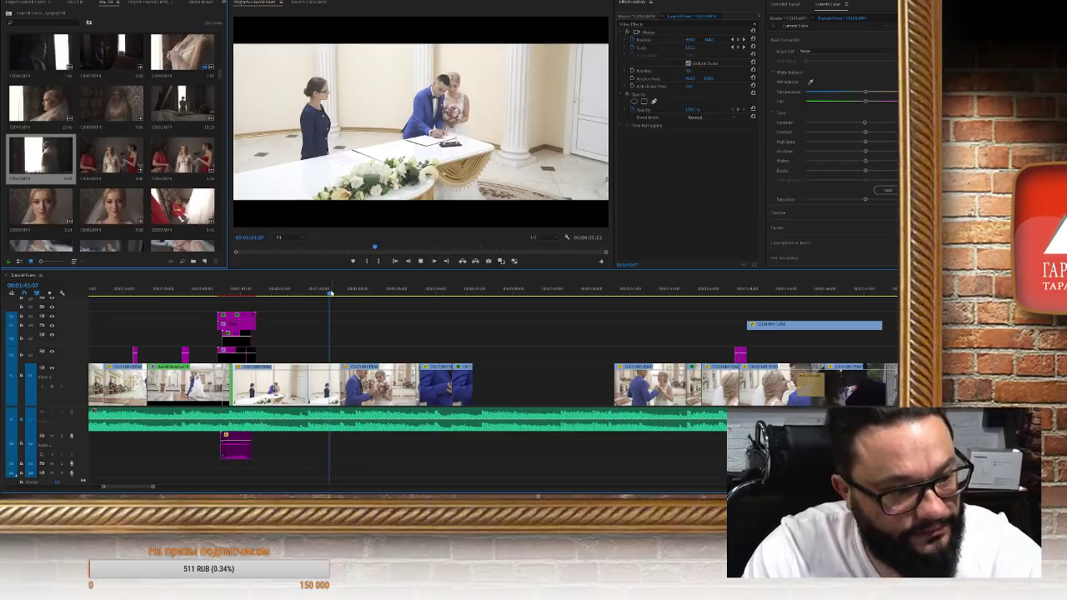
{"action": "key", "text": "space"}
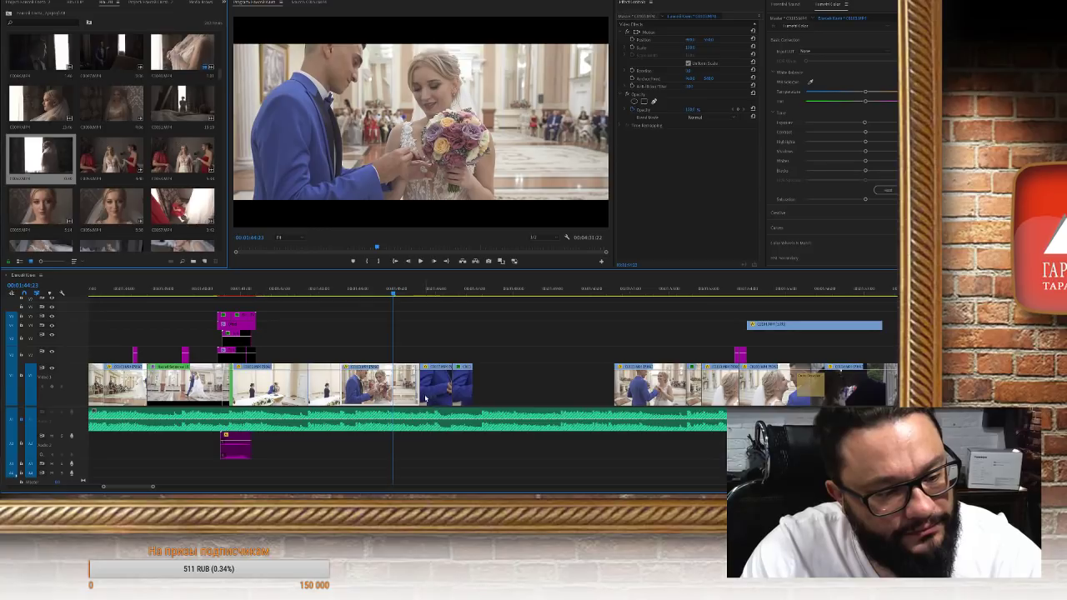
{"action": "key", "text": "e"}
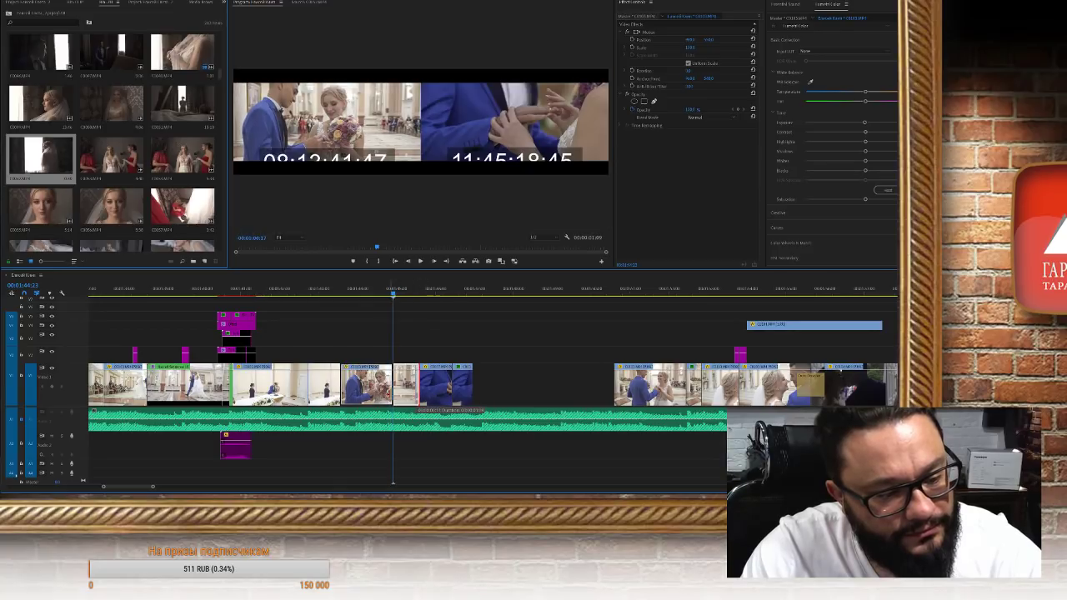
{"action": "key", "text": "space"}
Slide the short clip left so it butts against the previous clip
{"action": "key", "text": "space"}
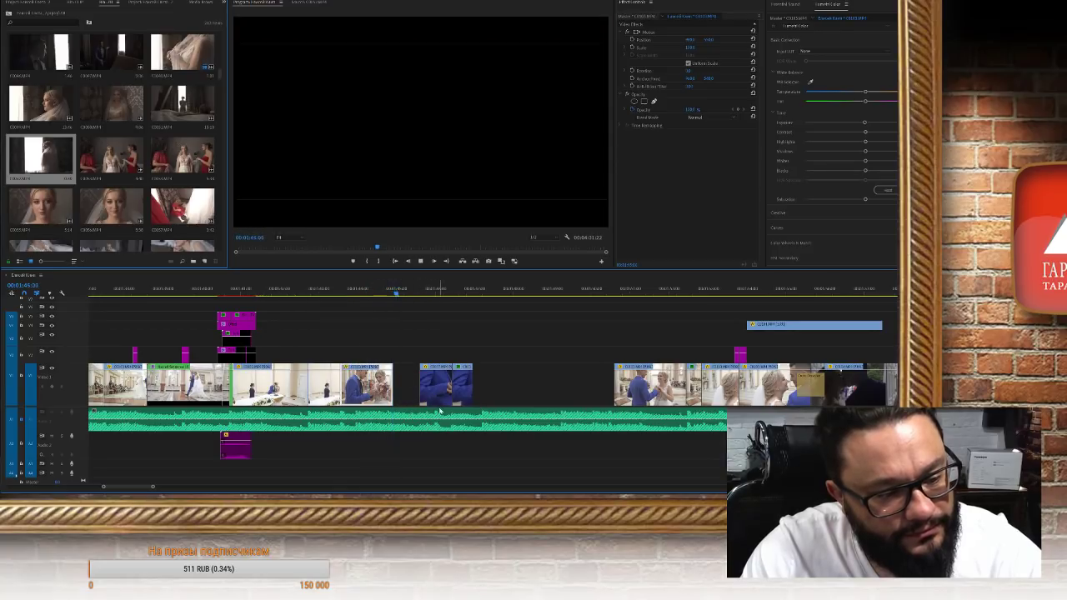
{"action": "left_click_drag", "start_coordinate": [437, 394], "coordinate": [413, 397]}
{"action": "key", "text": "space"}
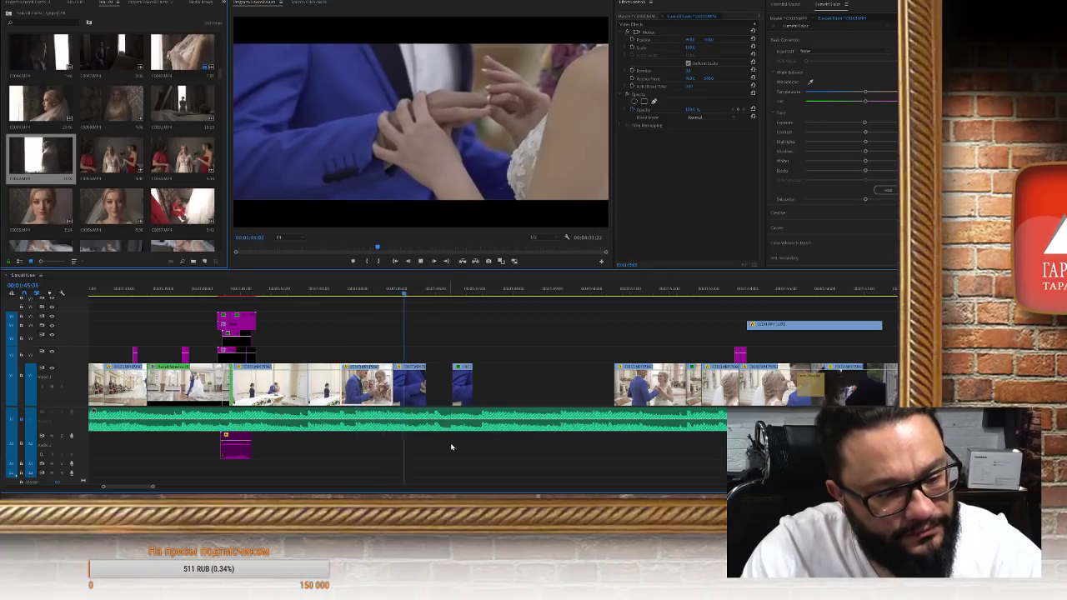
{"action": "key", "text": "space"}
{"action": "left_click_drag", "start_coordinate": [462, 399], "coordinate": [437, 398]}
{"action": "left_click", "coordinate": [400, 289]}
{"action": "key", "text": "space"}
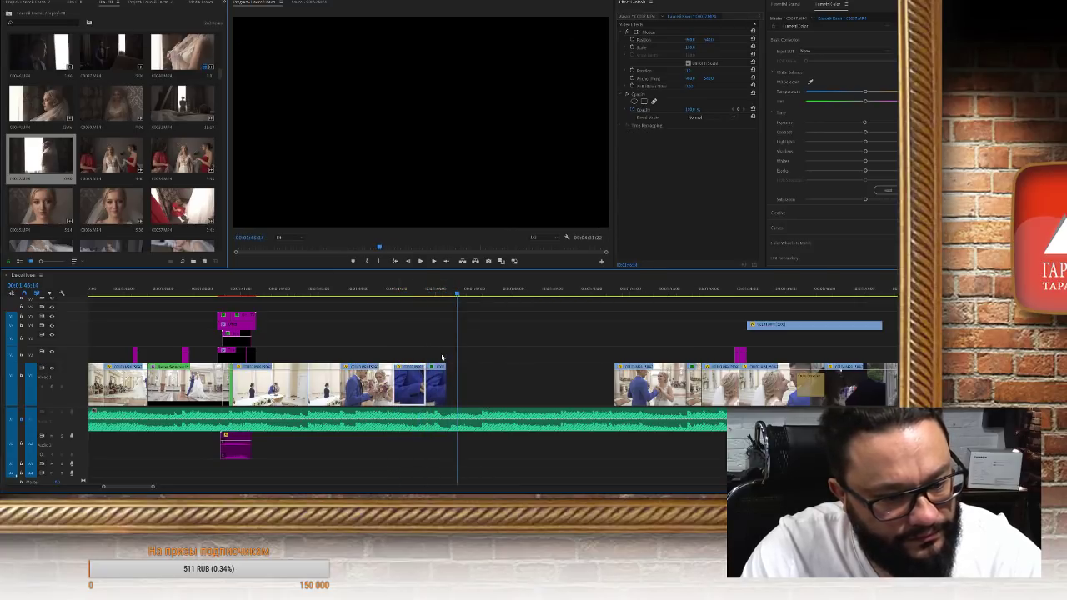
Pull the later clip left to close the gap and lengthen the last clip's end
{"action": "left_click_drag", "start_coordinate": [650, 385], "coordinate": [492, 387]}
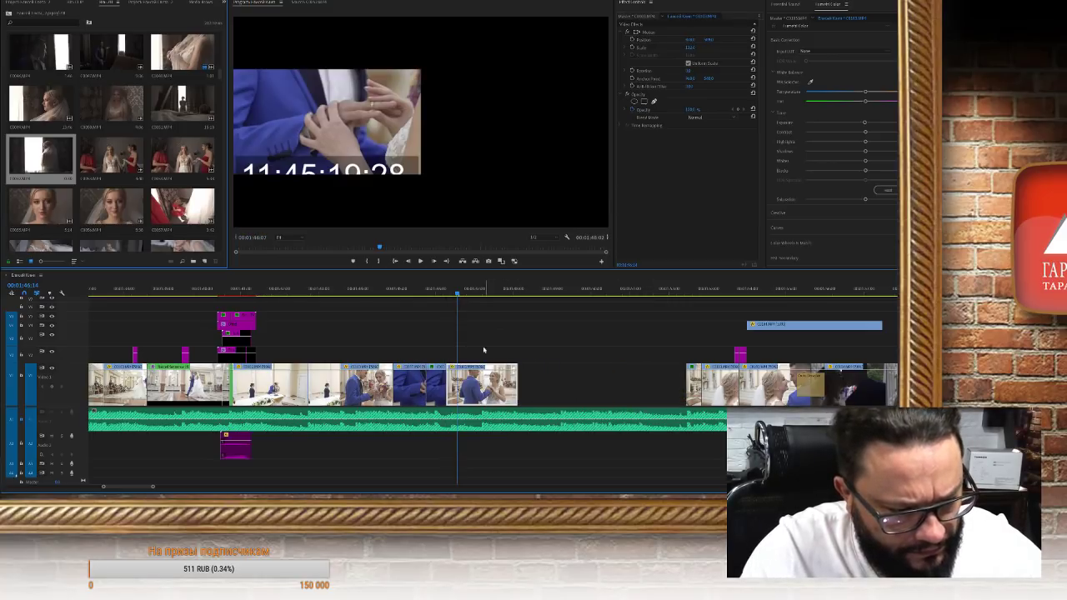
{"action": "left_click", "coordinate": [401, 290]}
{"action": "key", "text": "space"}
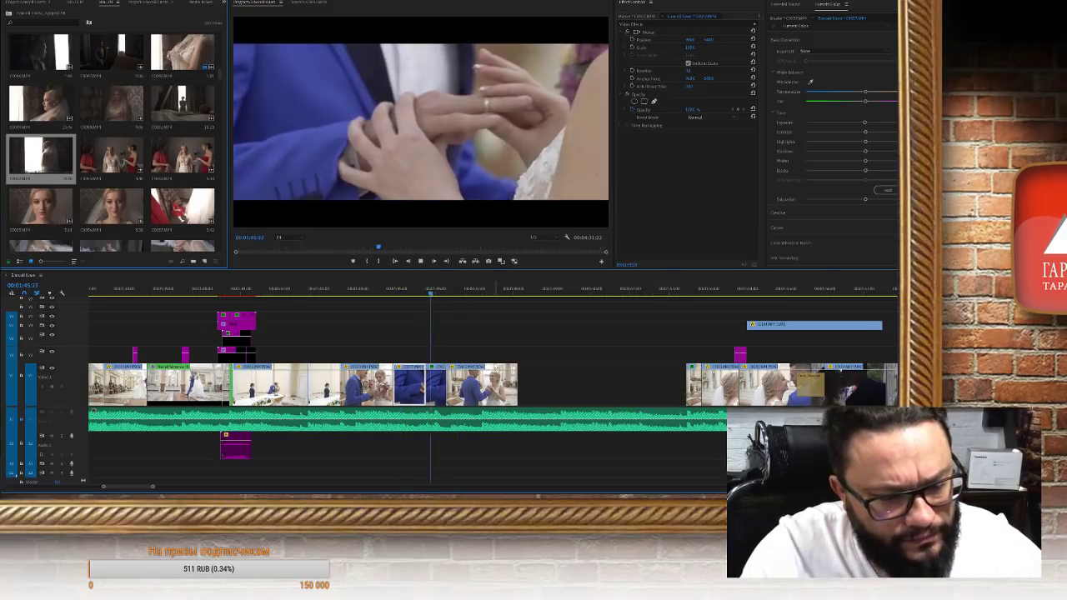
{"action": "key", "text": "space"}
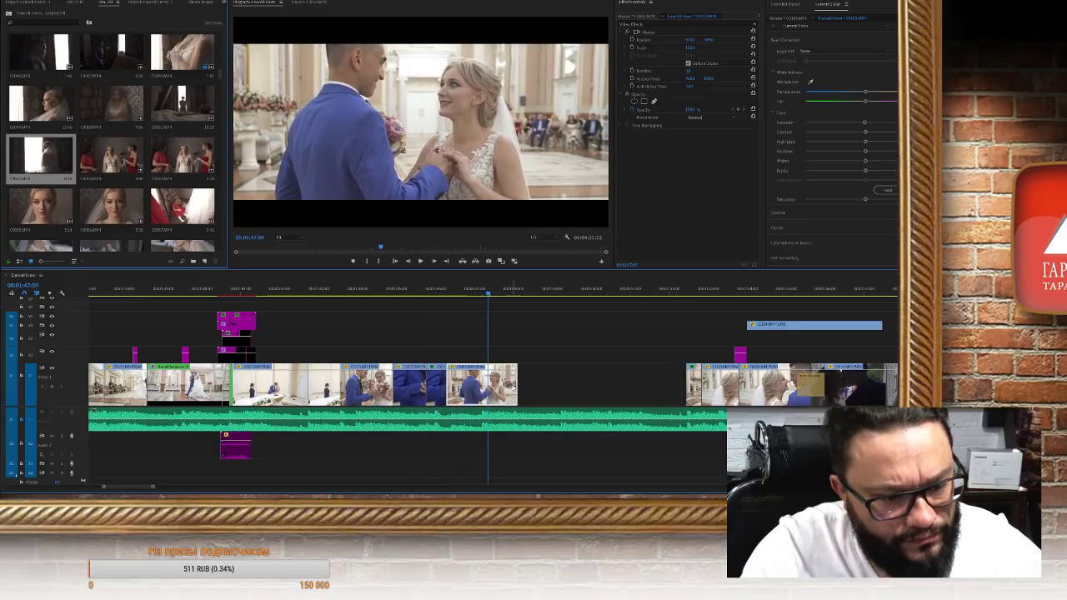
{"action": "double_click", "coordinate": [500, 385]}
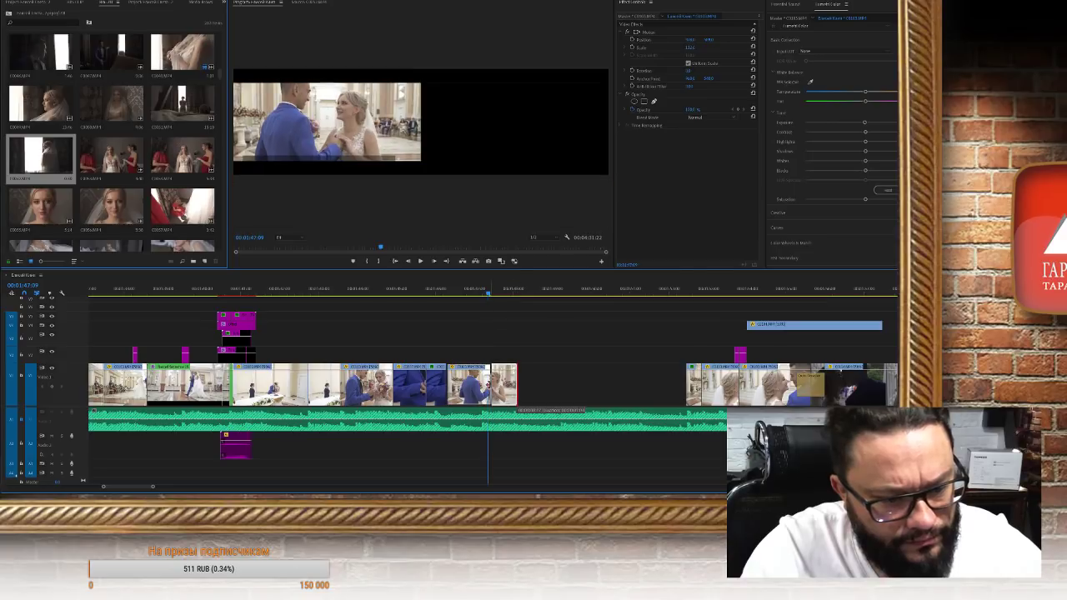
{"action": "left_click_drag", "start_coordinate": [516, 385], "coordinate": [558, 384]}
Delete the short clip near the end and drop the upper clip into the main-track gap
{"action": "left_click", "coordinate": [696, 290]}
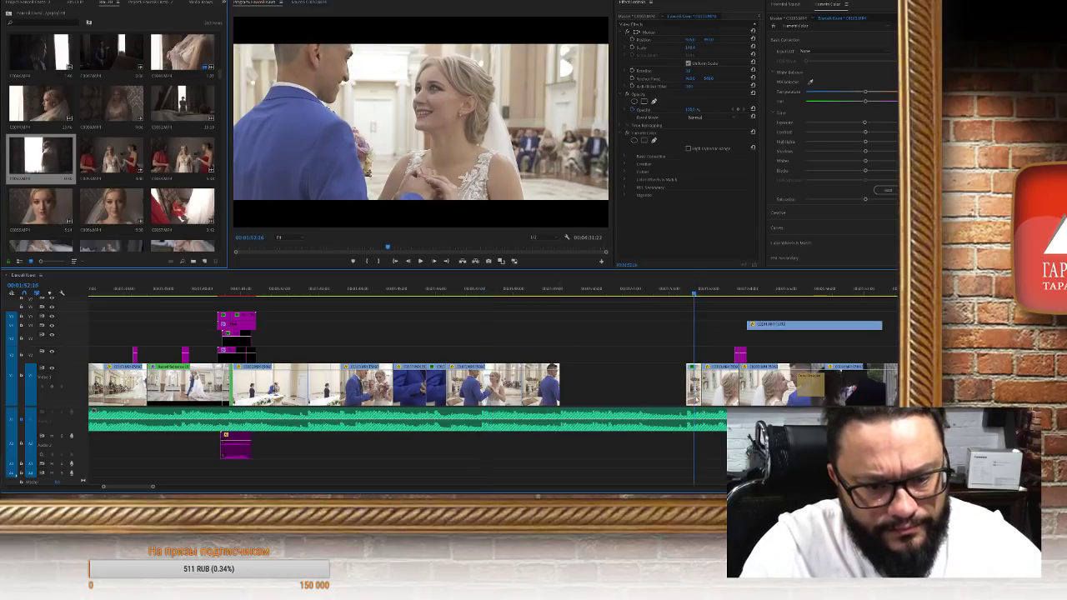
{"action": "key", "text": "Delete"}
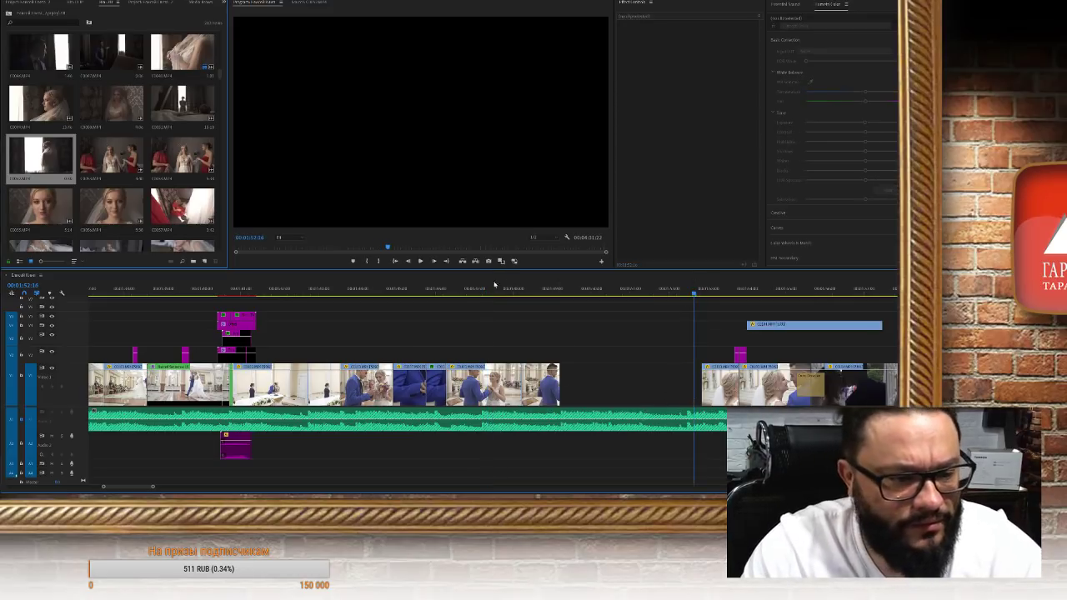
{"action": "left_click", "coordinate": [495, 290]}
{"action": "key", "text": "space"}
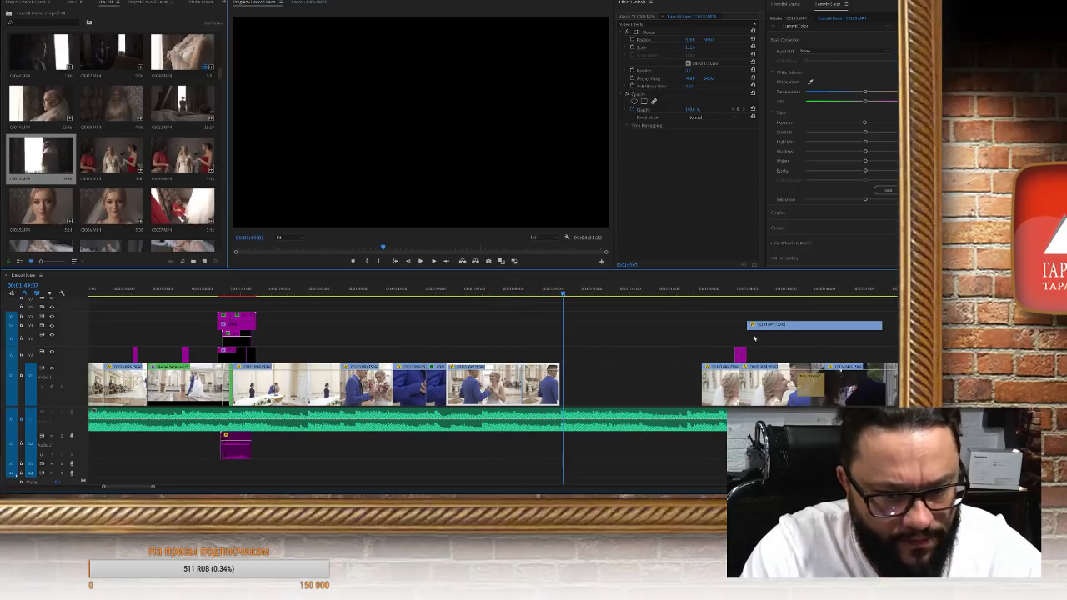
{"action": "left_click_drag", "start_coordinate": [780, 331], "coordinate": [600, 379]}
{"action": "scroll", "coordinate": [600, 380], "scroll_direction": "down", "scroll_amount": 3}
Stop on the dark window shot and split it one second back with Ctrl+K
{"action": "left_click", "coordinate": [417, 290]}
{"action": "left_click", "coordinate": [406, 349]}
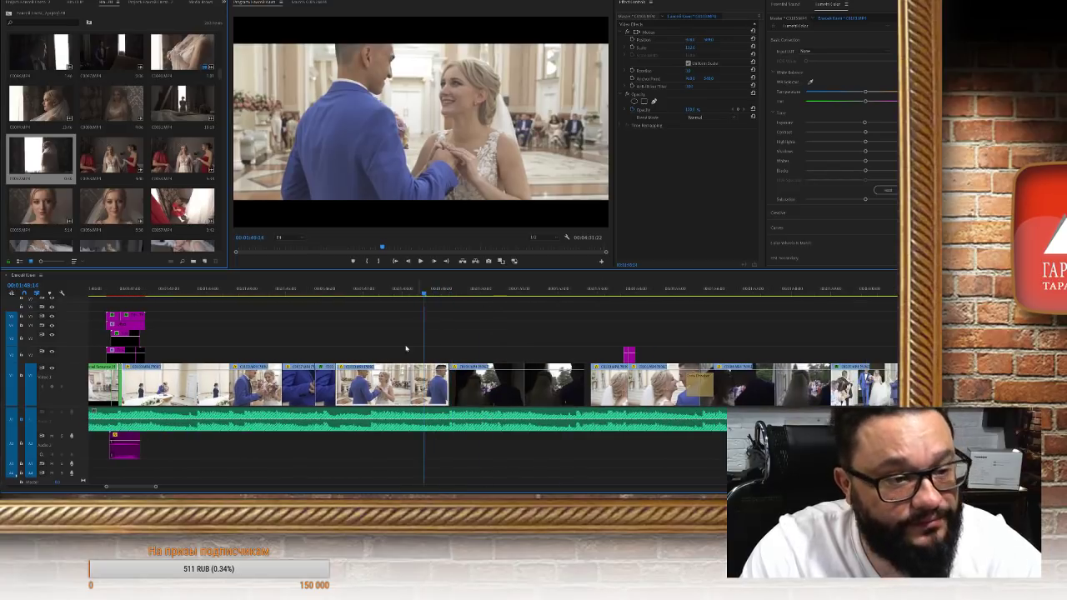
{"action": "key", "text": "space"}
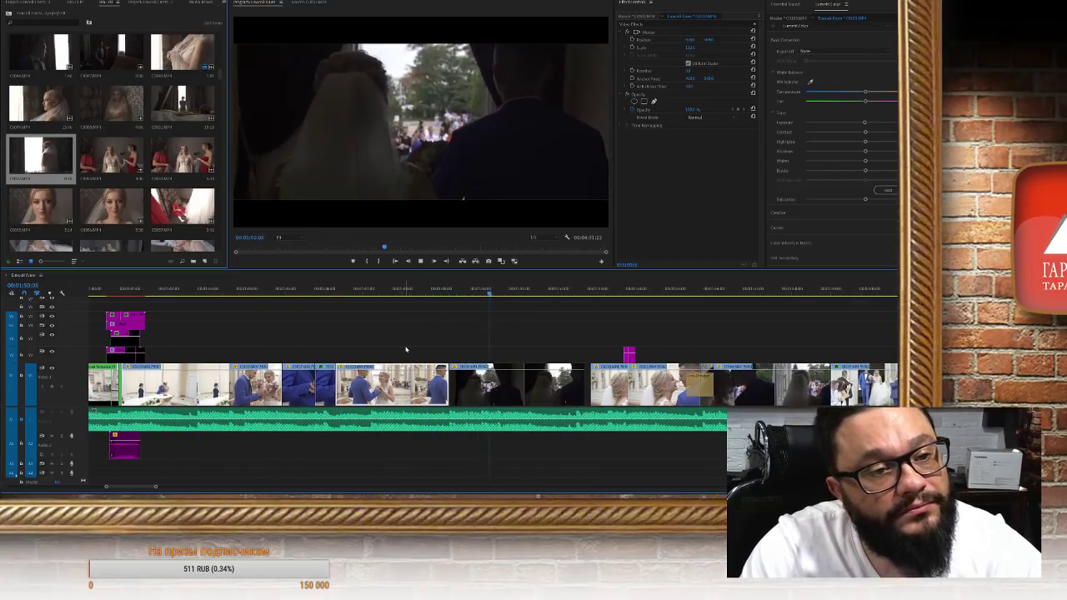
{"action": "key", "text": "space"}
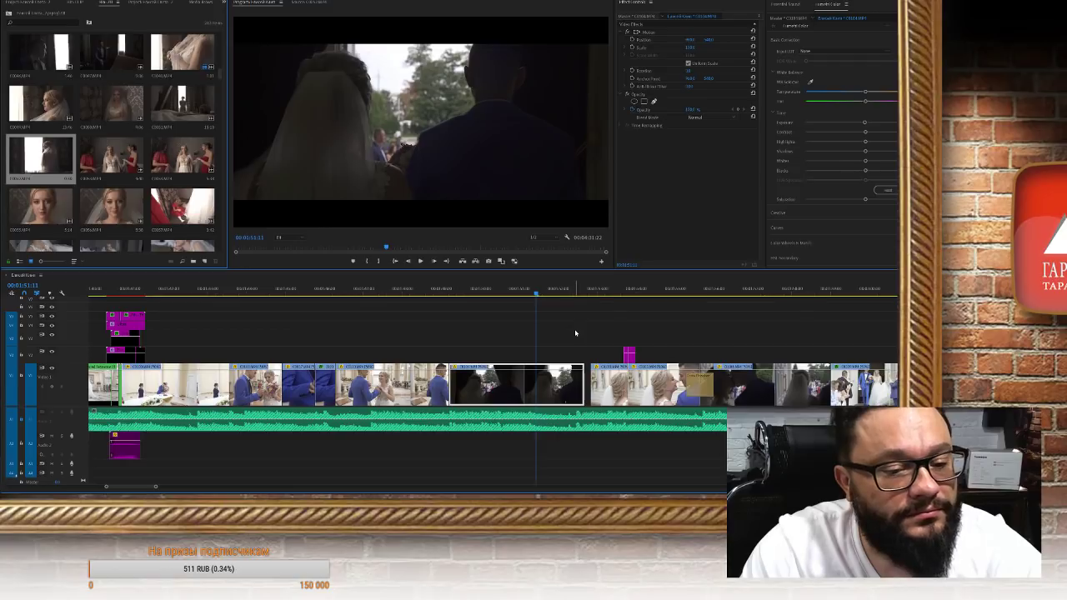
{"action": "left_click", "coordinate": [505, 293]}
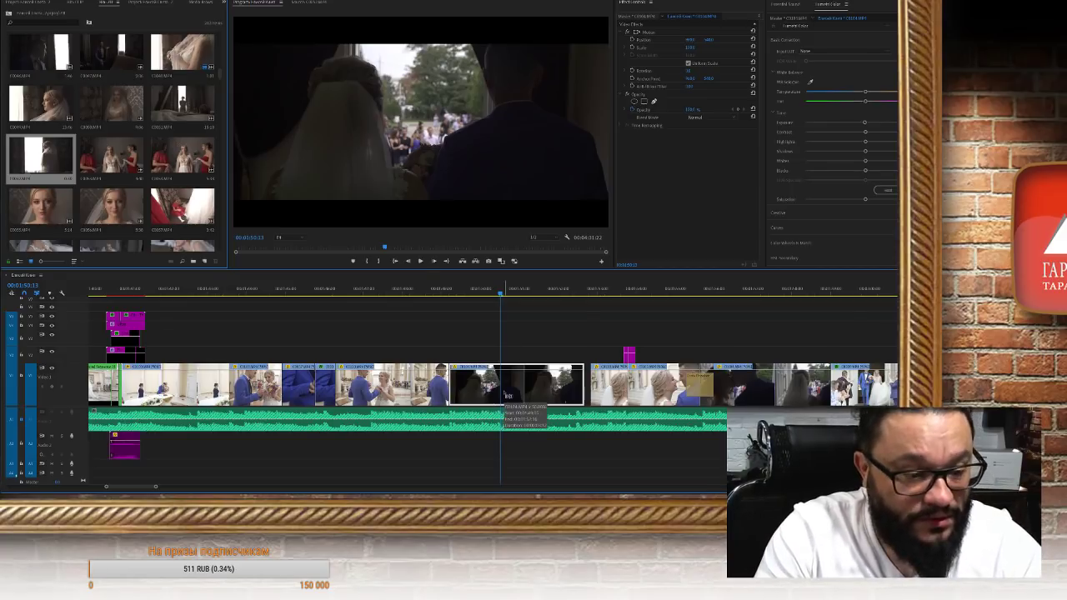
{"action": "key", "text": "ctrl+k"}
Lift the second half of the split dark clip up to V3 and lengthen it
{"action": "left_click", "coordinate": [538, 367]}
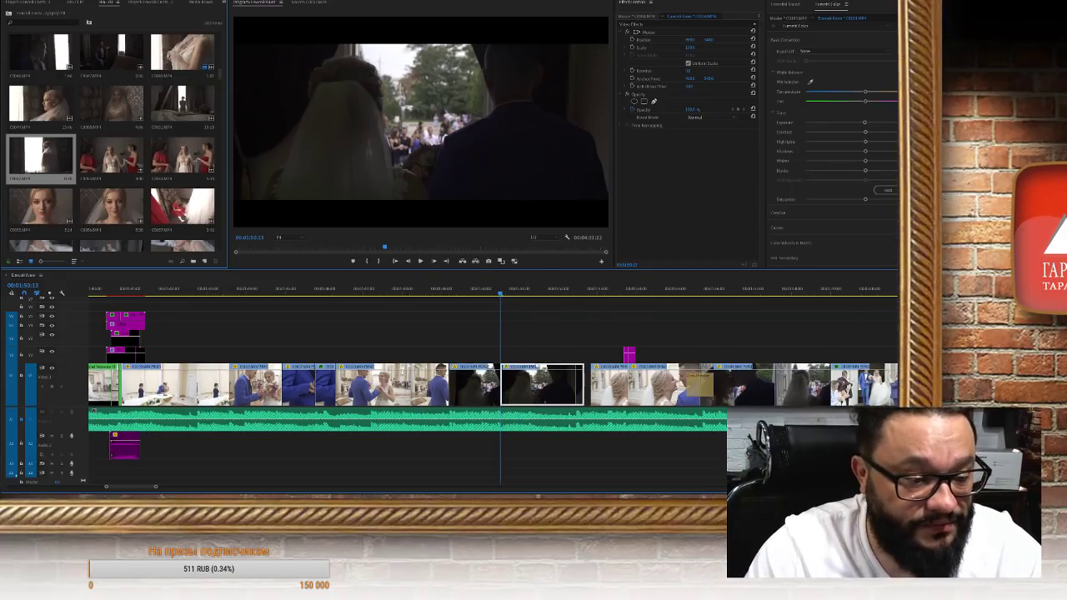
{"action": "left_click", "coordinate": [538, 291]}
{"action": "left_click_drag", "start_coordinate": [542, 383], "coordinate": [759, 306]}
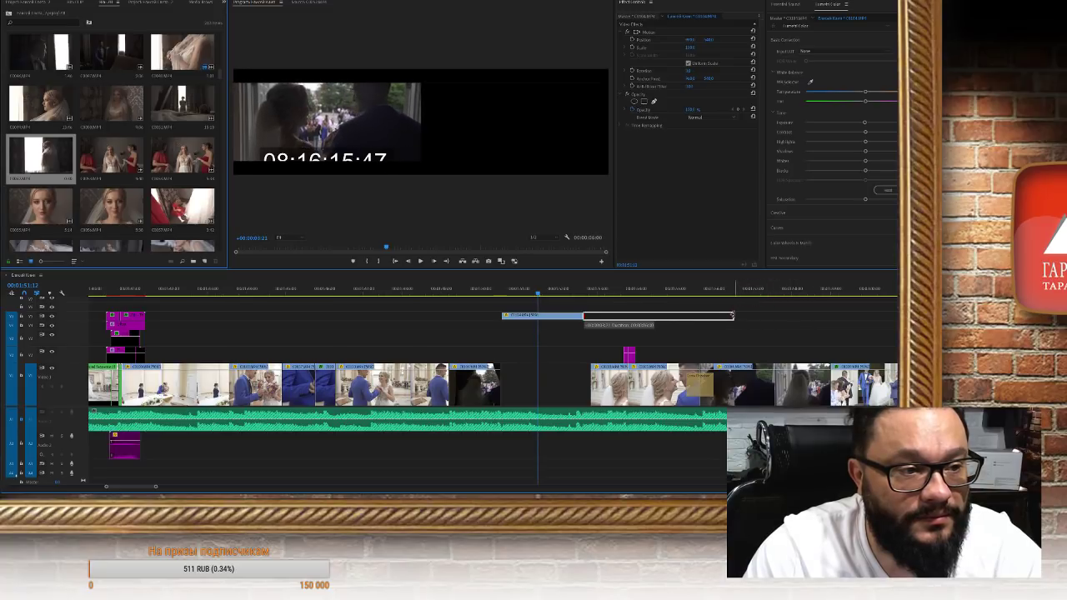
Extend the upper dark clip, split and delete its excess, and place the rest over the gap
{"action": "left_click_drag", "start_coordinate": [747, 314], "coordinate": [748, 314]}
{"action": "left_click_drag", "start_coordinate": [669, 292], "coordinate": [847, 315]}
{"action": "left_click_drag", "start_coordinate": [708, 291], "coordinate": [754, 294]}
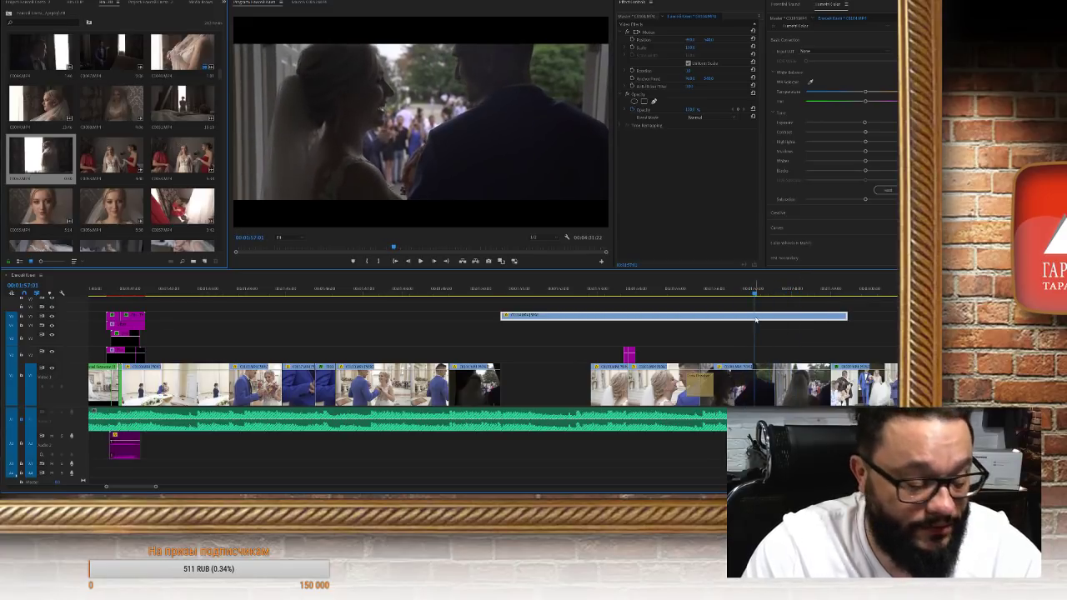
{"action": "key", "text": "ctrl+k"}
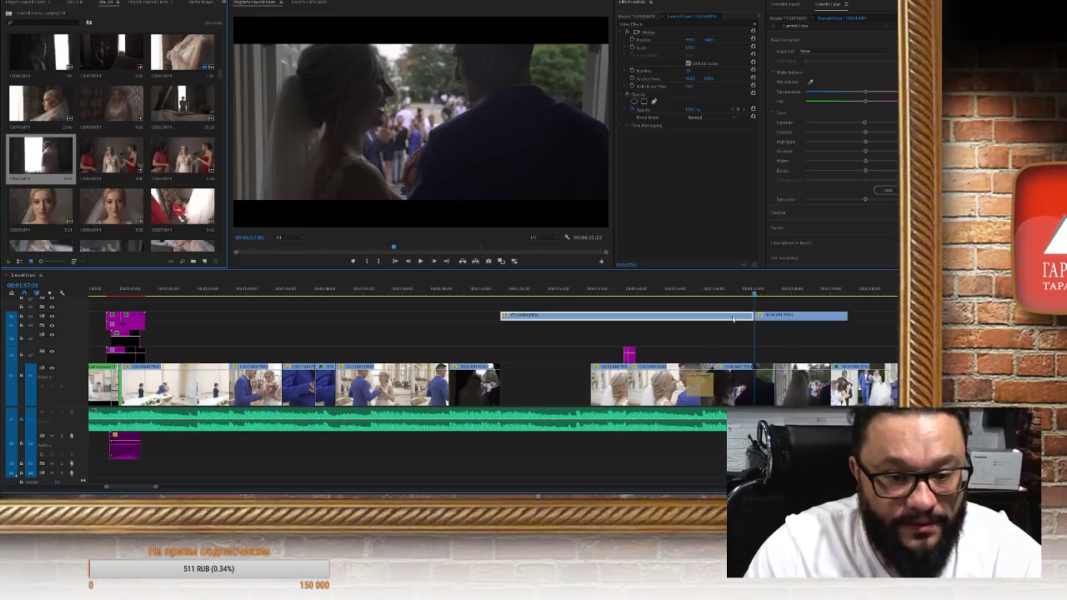
{"action": "key", "text": "Delete"}
{"action": "left_click_drag", "start_coordinate": [770, 317], "coordinate": [520, 360]}
{"action": "left_click_drag", "start_coordinate": [489, 290], "coordinate": [514, 288]}
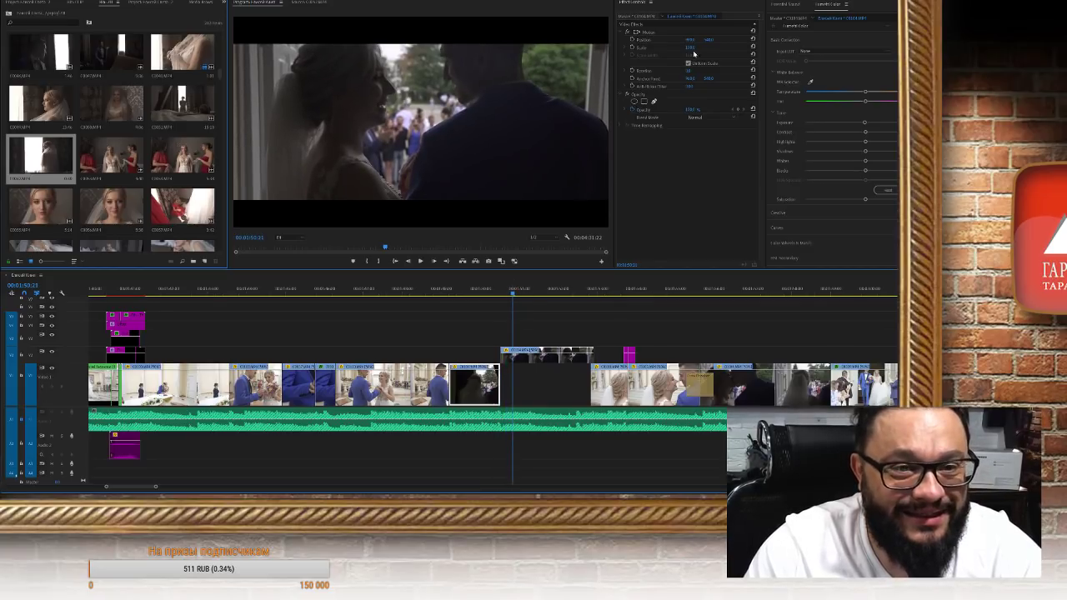
Lower the clip's image via Position in Effect Controls and trim its end slightly shorter
{"action": "left_click", "coordinate": [709, 41]}
{"action": "left_click", "coordinate": [547, 355]}
{"action": "left_click_drag", "start_coordinate": [714, 40], "coordinate": [727, 40]}
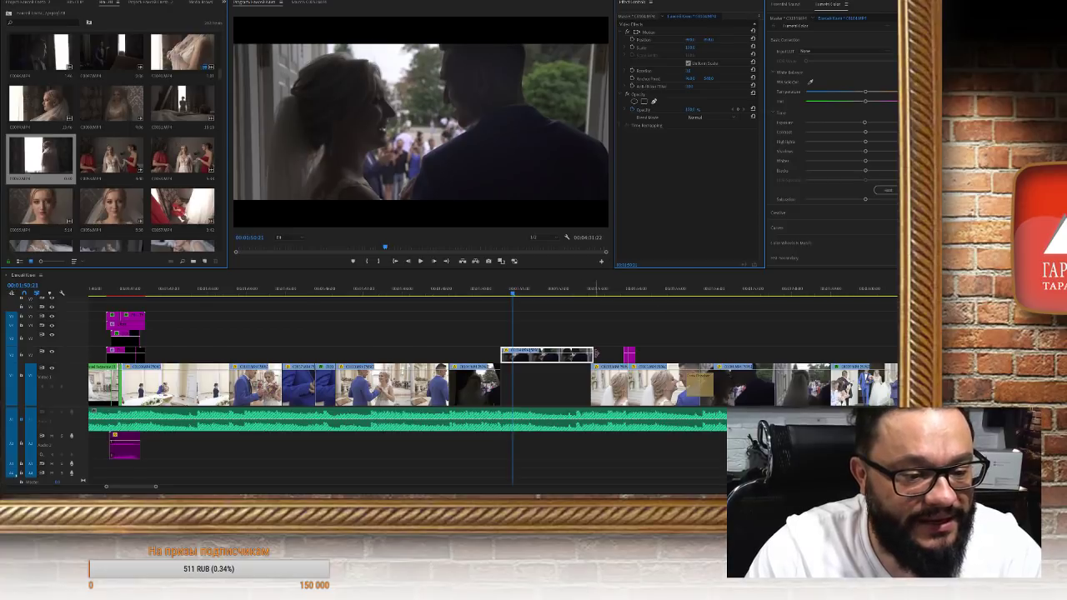
{"action": "left_click_drag", "start_coordinate": [593, 355], "coordinate": [567, 377]}
{"action": "left_click", "coordinate": [192, 288]}
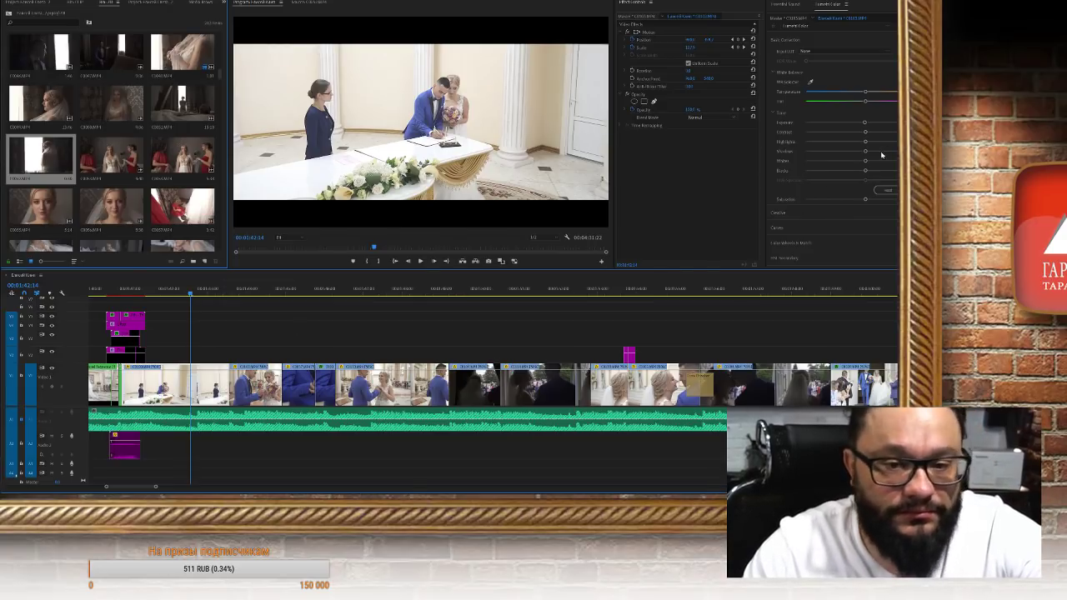
Lower the signing clip's Highlights and Whites sliders and play back the result
{"action": "left_click_drag", "start_coordinate": [866, 143], "coordinate": [860, 143]}
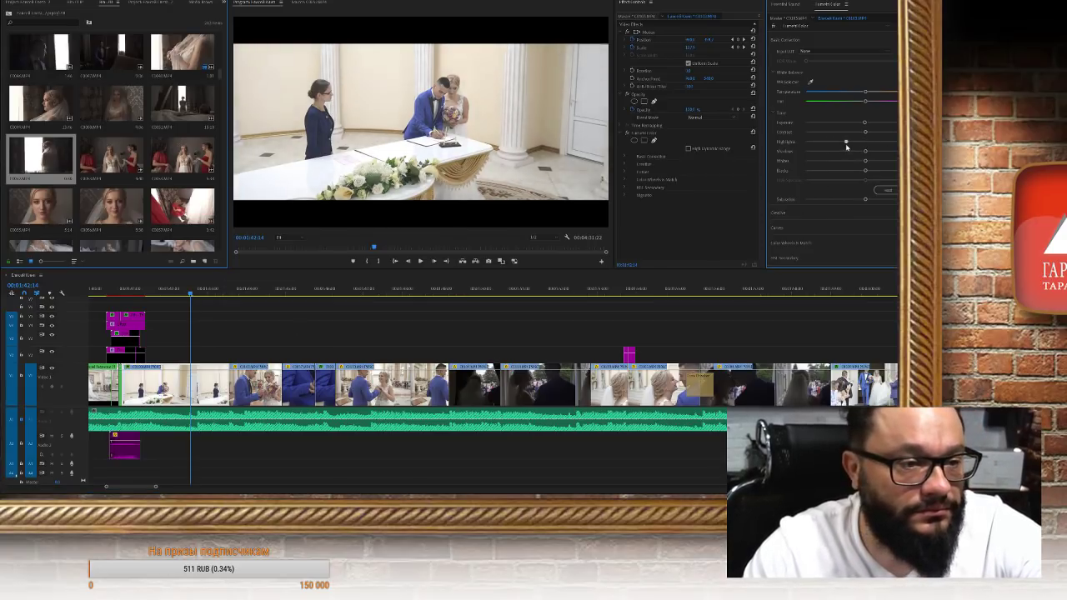
{"action": "left_click_drag", "start_coordinate": [863, 162], "coordinate": [859, 161]}
{"action": "key", "text": "space"}
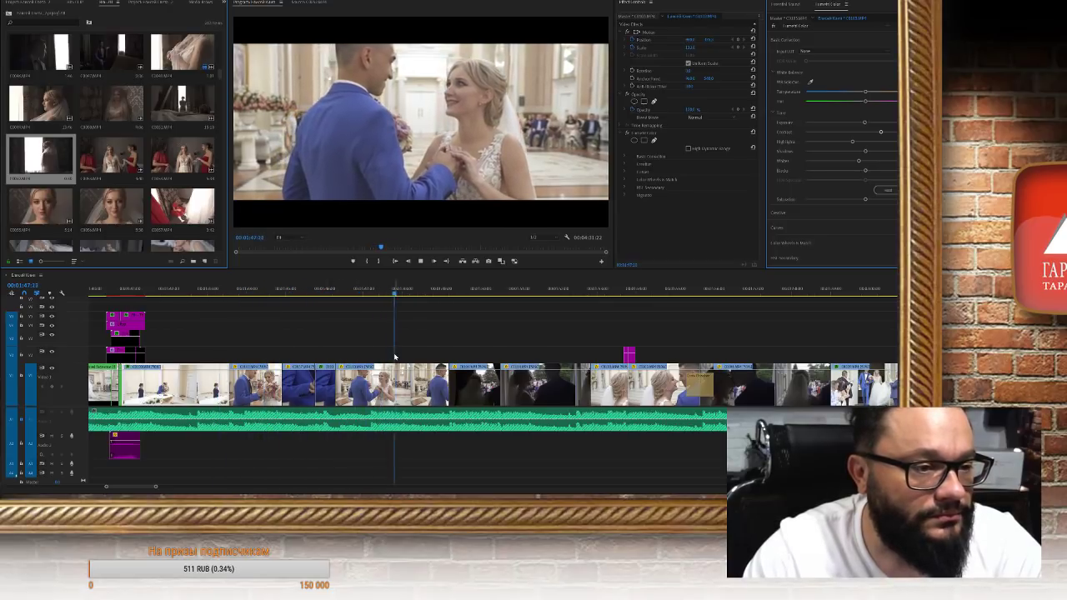
{"action": "key", "text": "space"}
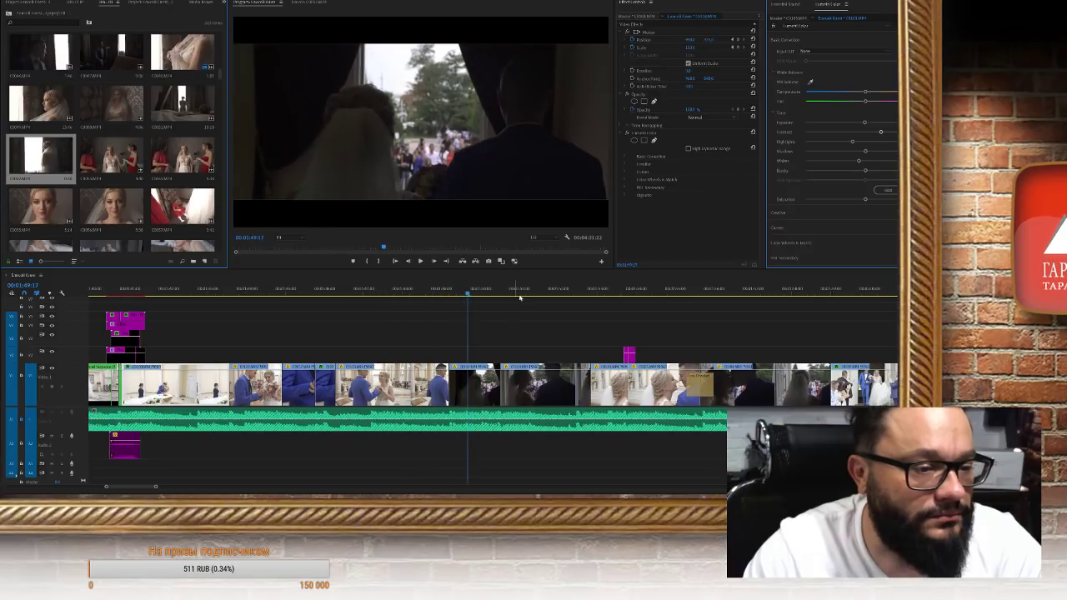
Replay the couple scene and scrub to find its exact frame
{"action": "left_click", "coordinate": [336, 289]}
{"action": "key", "text": "space"}
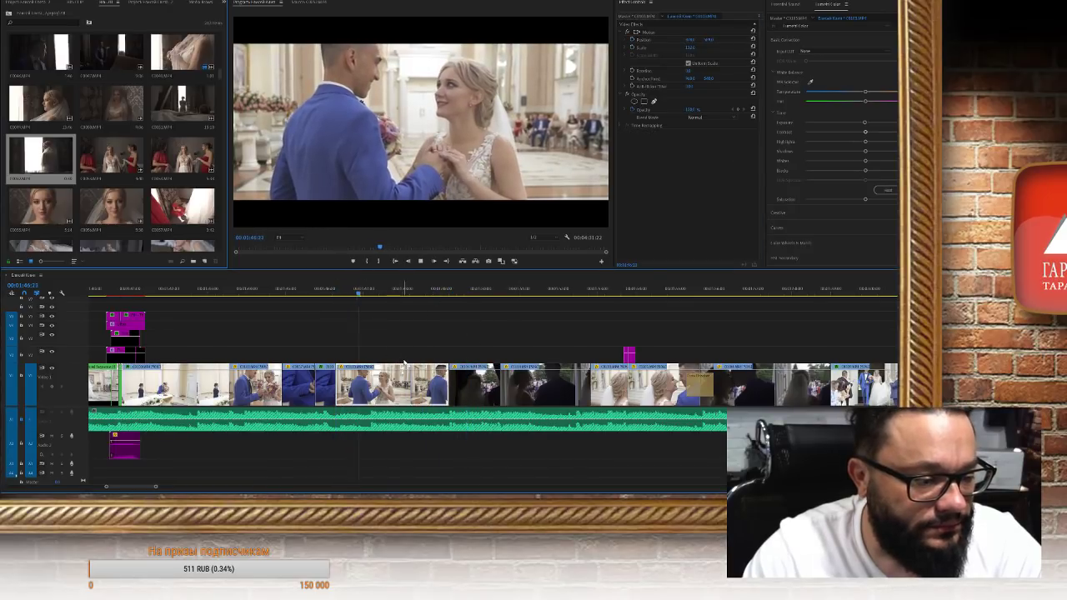
{"action": "key", "text": "space"}
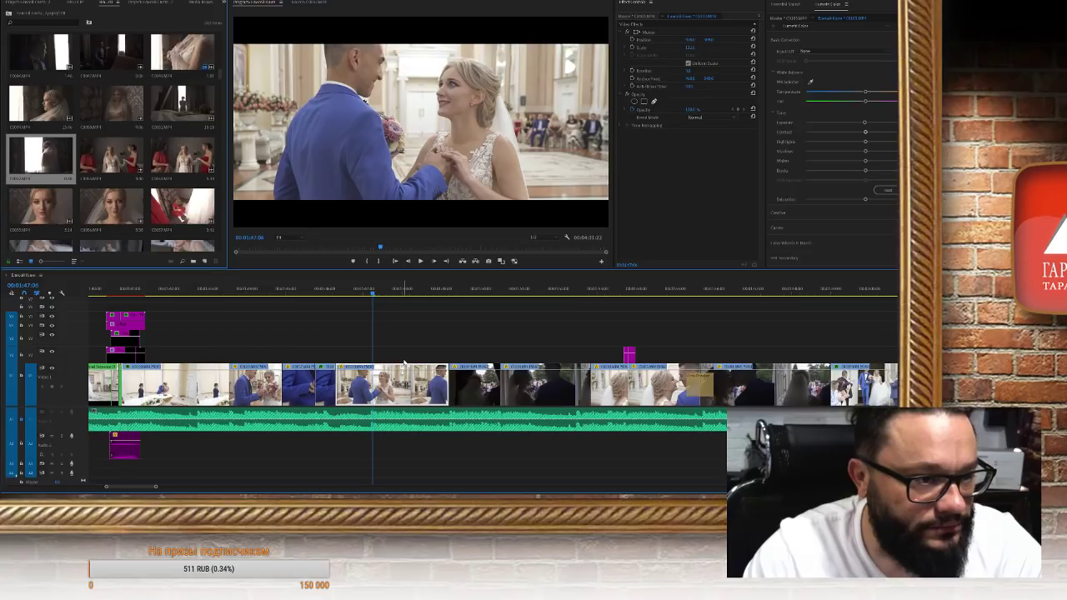
{"action": "left_click_drag", "start_coordinate": [358, 289], "coordinate": [371, 294]}
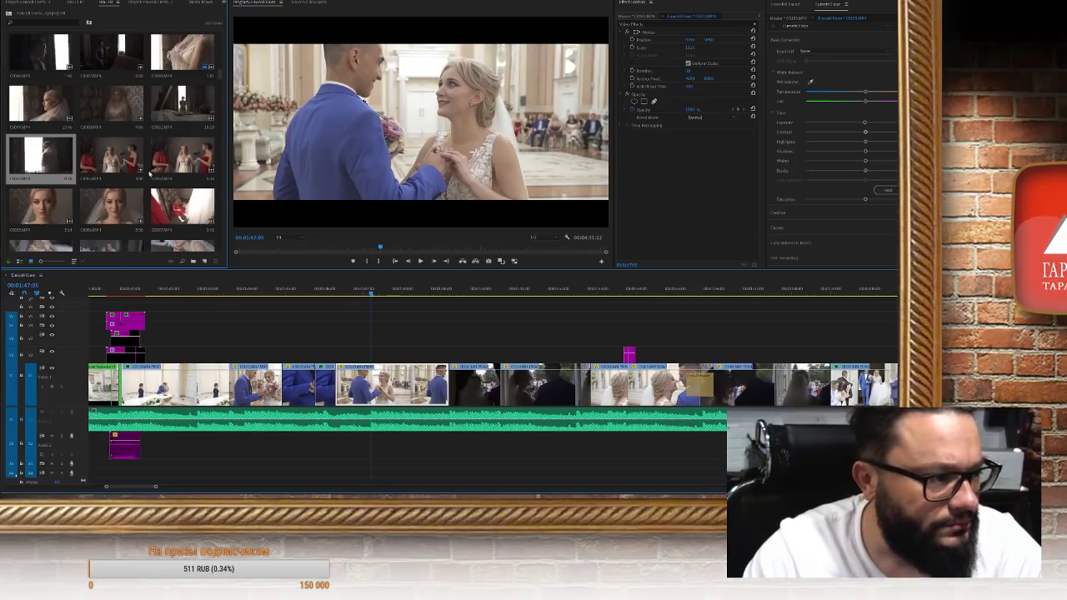
{"action": "scroll", "coordinate": [150, 173], "scroll_direction": "down", "scroll_amount": 3}
Use Reveal in Project on the V1 couple clip to find its source in the bin
{"action": "right_click", "coordinate": [382, 391]}
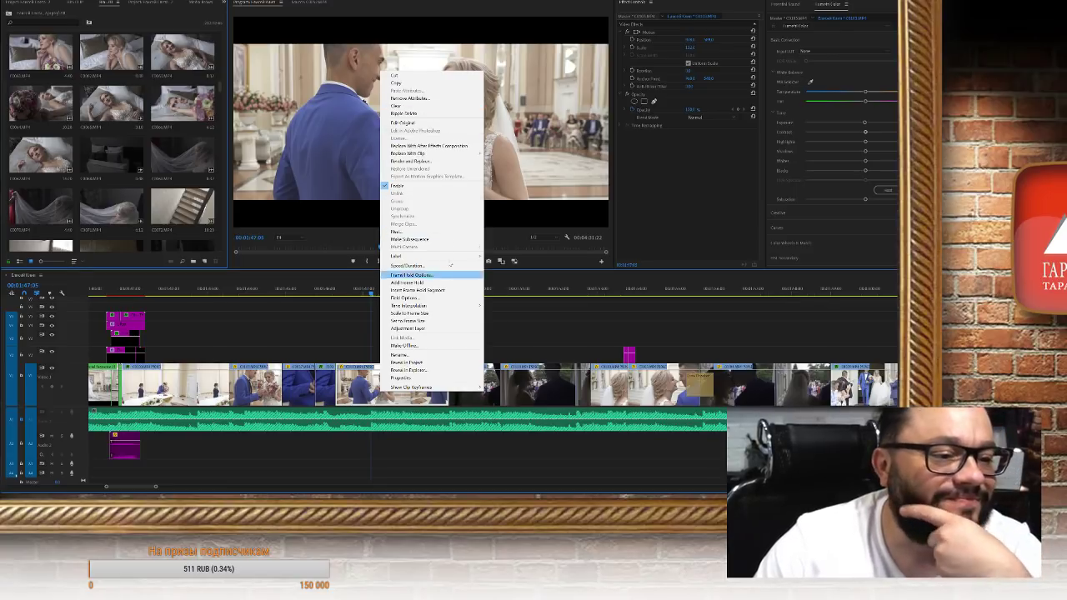
{"action": "left_click", "coordinate": [448, 363]}
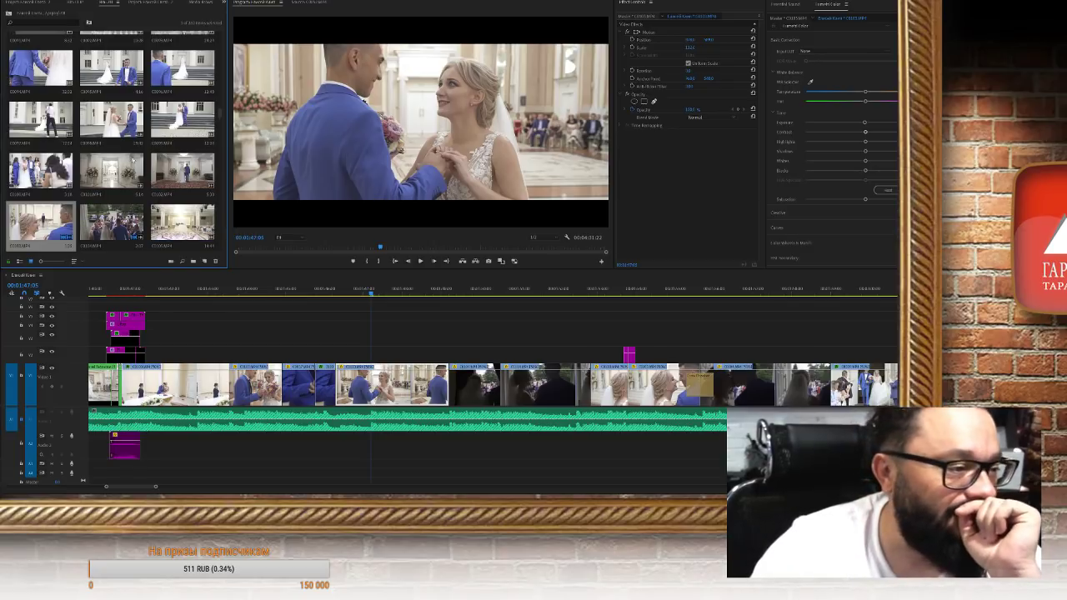
Load the couple clip in the Source Monitor and skim through its ceremony footage
{"action": "double_click", "coordinate": [57, 225]}
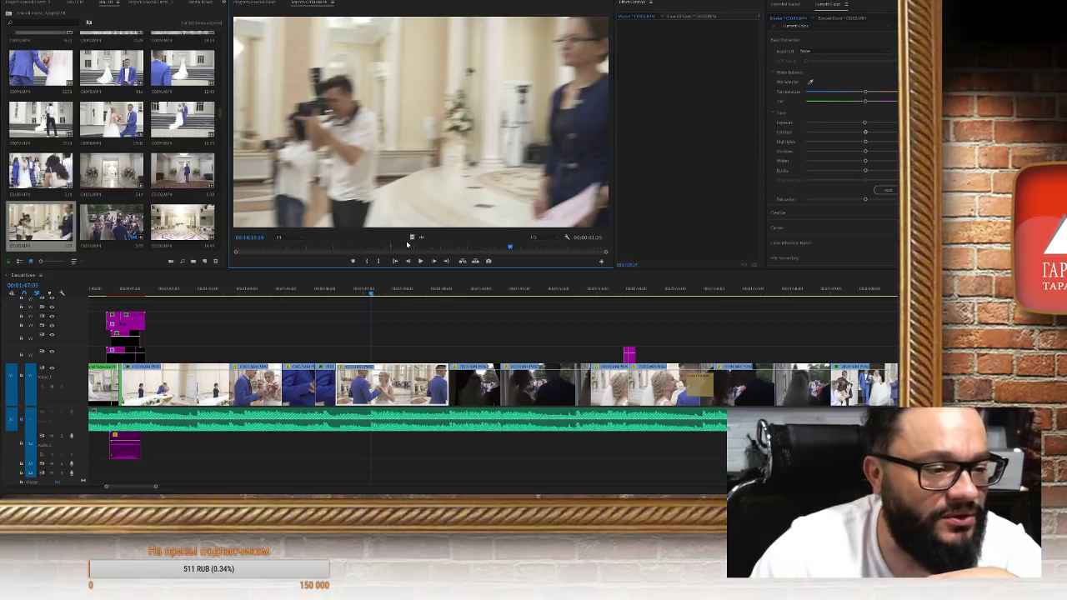
{"action": "left_click_drag", "start_coordinate": [399, 250], "coordinate": [583, 238]}
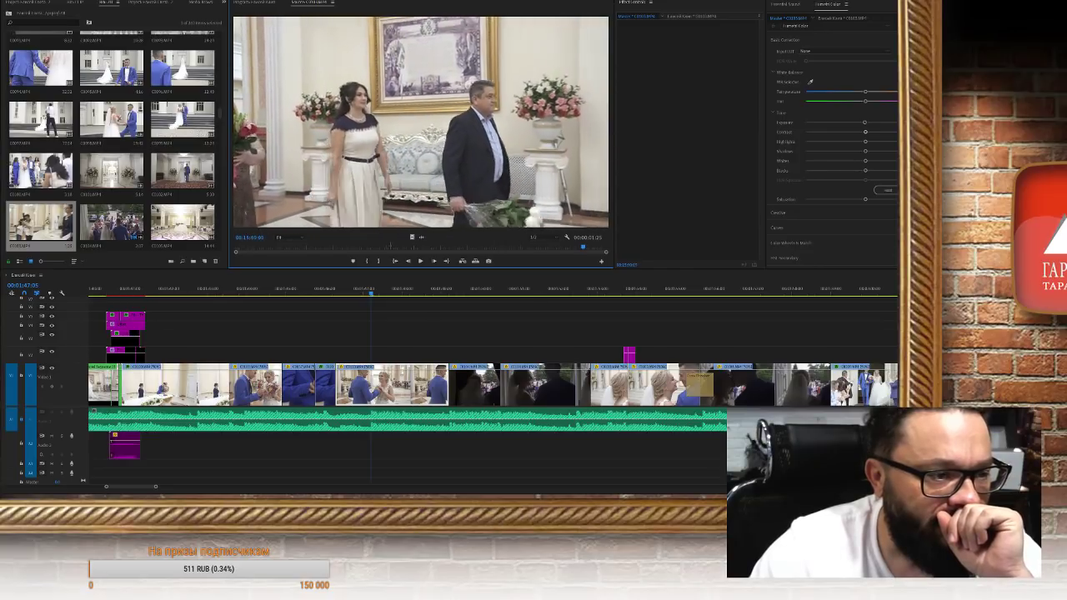
{"action": "left_click_drag", "start_coordinate": [252, 237], "coordinate": [394, 237]}
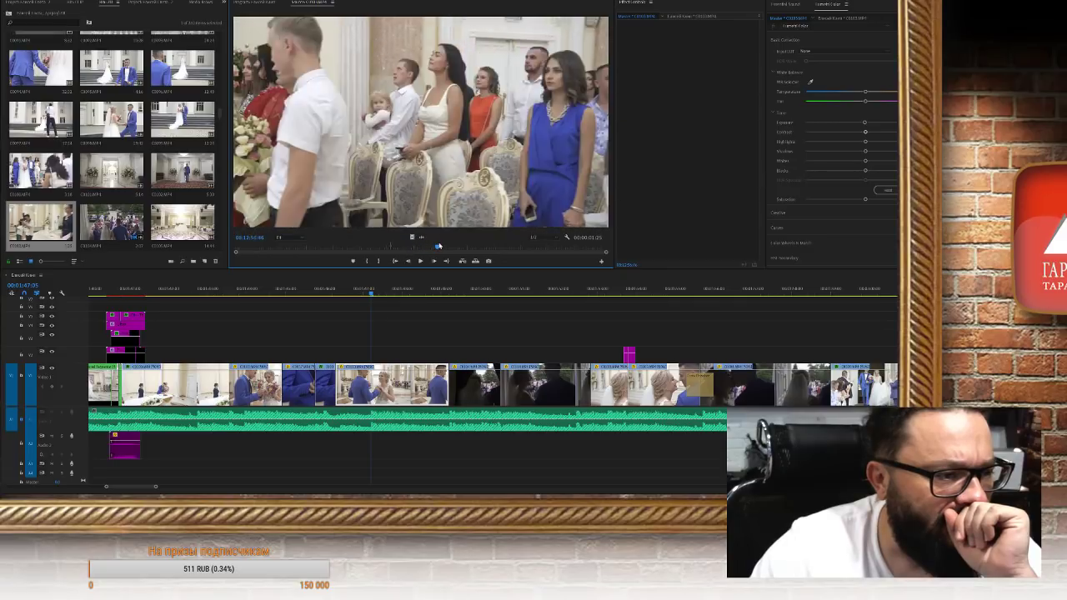
{"action": "left_click_drag", "start_coordinate": [450, 244], "coordinate": [454, 245]}
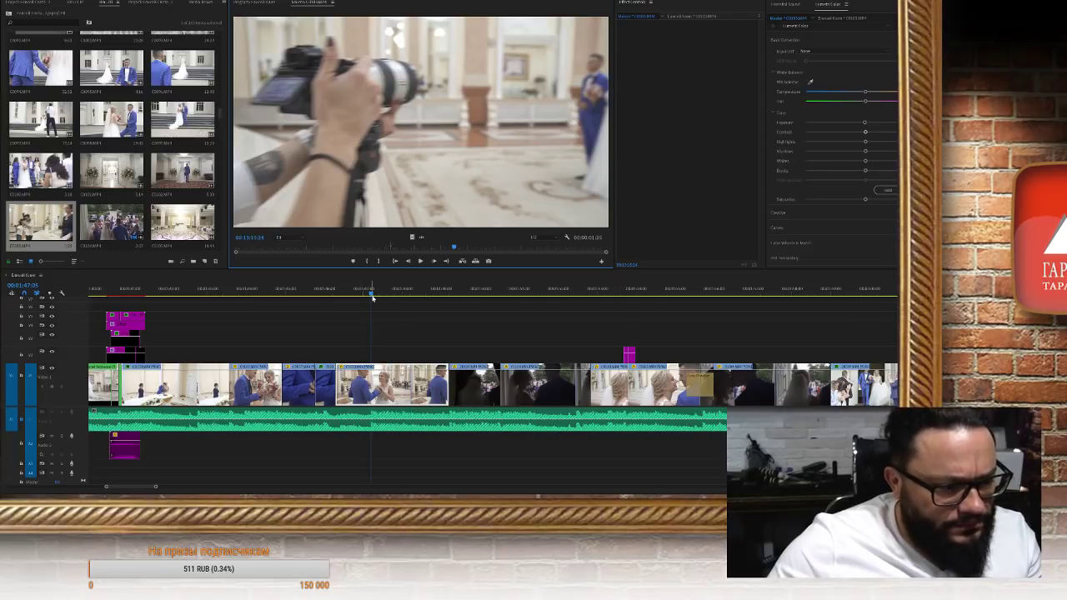
{"action": "left_click", "coordinate": [385, 333]}
Trim the couple clip shorter and drag the preceding clip's out-point right to fill the gap
{"action": "left_click_drag", "start_coordinate": [371, 291], "coordinate": [410, 293]}
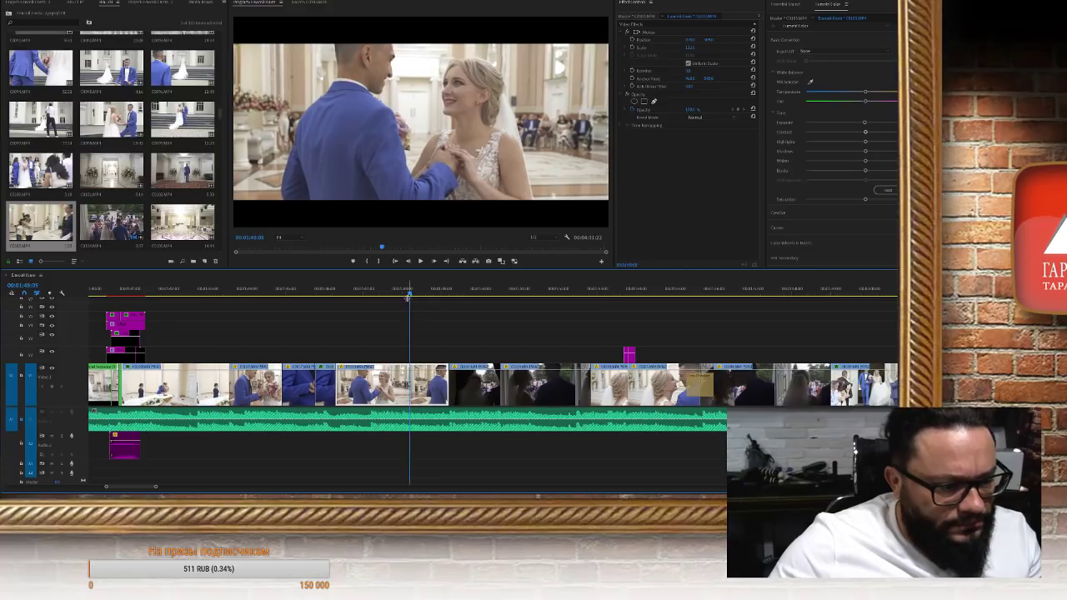
{"action": "left_click_drag", "start_coordinate": [447, 383], "coordinate": [359, 394]}
{"action": "left_click", "coordinate": [323, 393]}
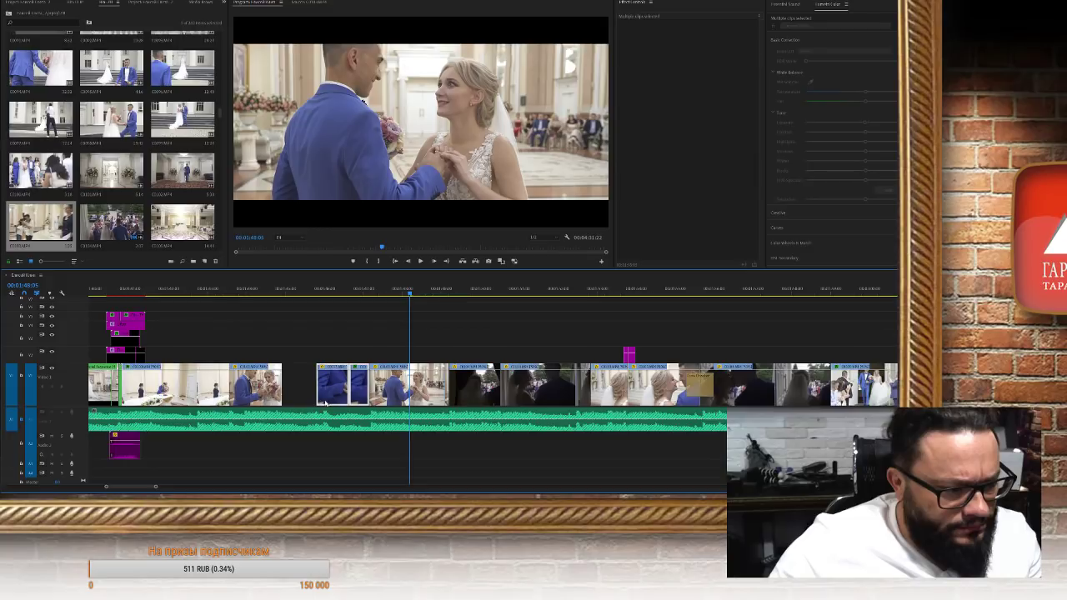
{"action": "left_click_drag", "start_coordinate": [284, 386], "coordinate": [314, 386]}
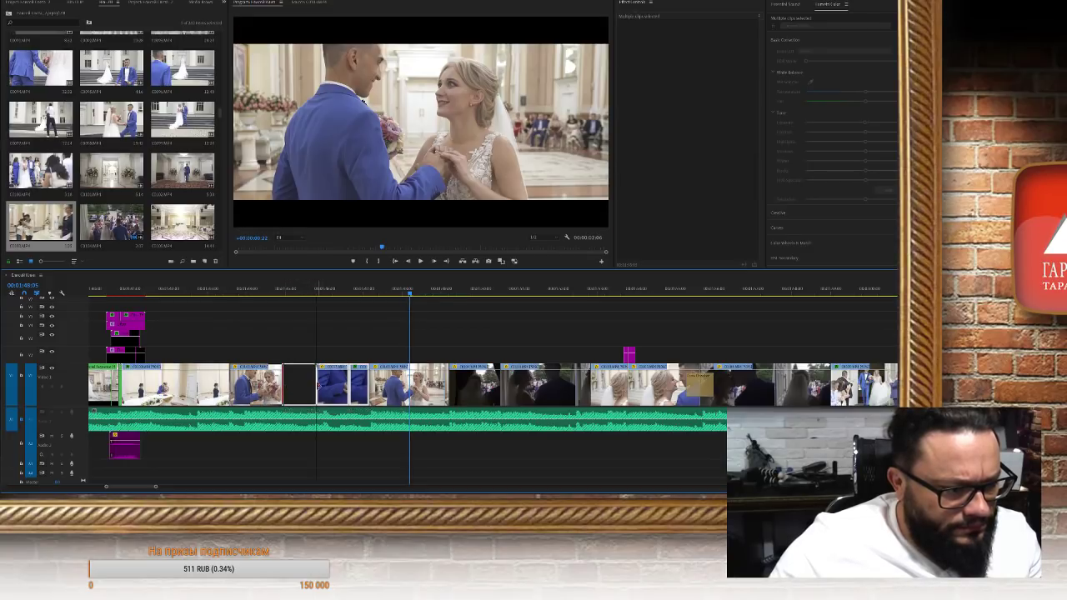
{"action": "left_click", "coordinate": [207, 295]}
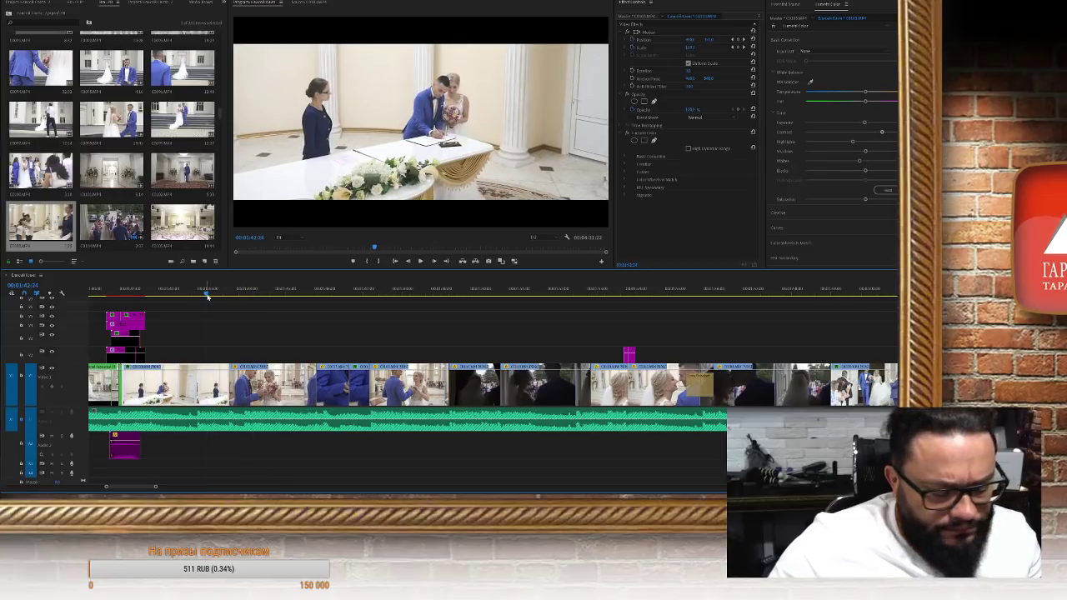
Play the edit and scrub the playhead onto the start of the dark kiss clip
{"action": "key", "text": "space"}
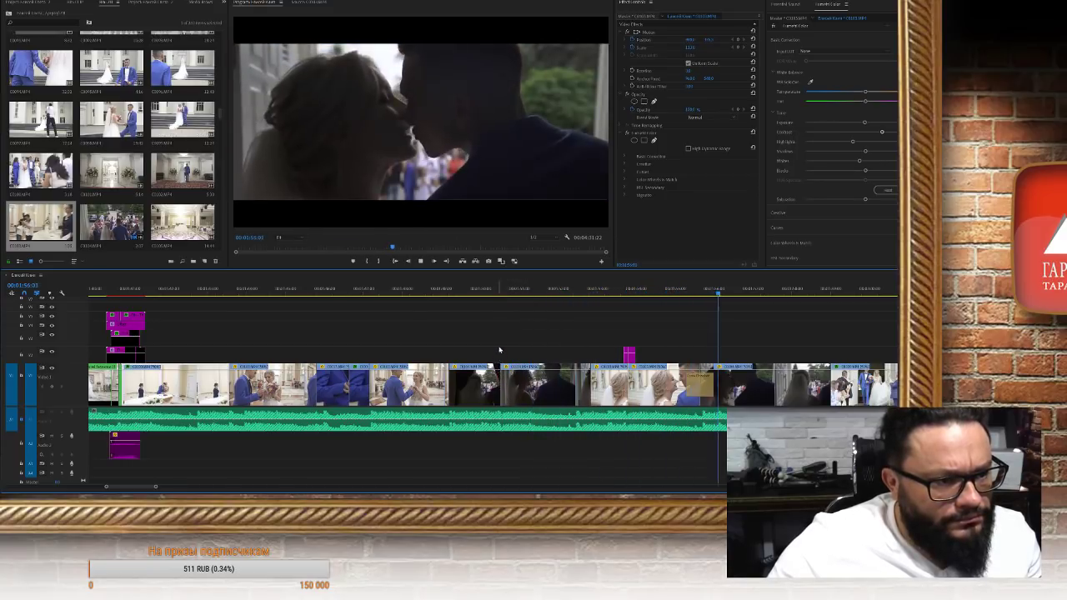
{"action": "key", "text": "space"}
{"action": "left_click", "coordinate": [590, 290]}
{"action": "mouse_move", "coordinate": [590, 290]}
{"action": "left_mouse_down"}
{"action": "mouse_move", "coordinate": [579, 291]}
{"action": "mouse_move", "coordinate": [594, 286]}
{"action": "left_mouse_up"}
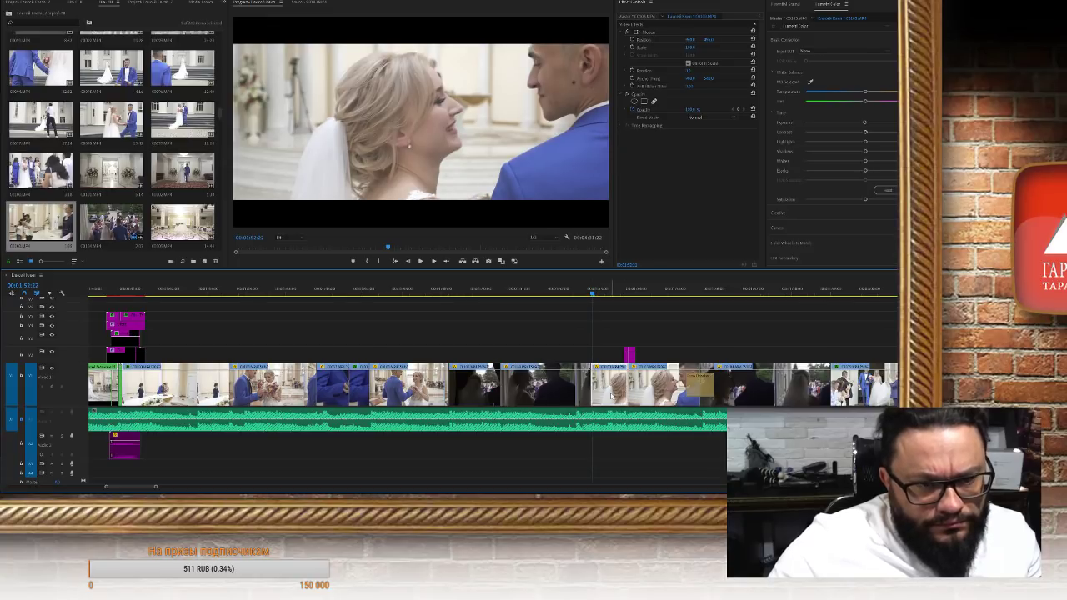
{"action": "mouse_move", "coordinate": [591, 293]}
{"action": "left_mouse_down"}
{"action": "mouse_move", "coordinate": [577, 294]}
{"action": "mouse_move", "coordinate": [588, 296]}
{"action": "left_mouse_up"}
{"action": "left_click_drag", "start_coordinate": [597, 295], "coordinate": [566, 308]}
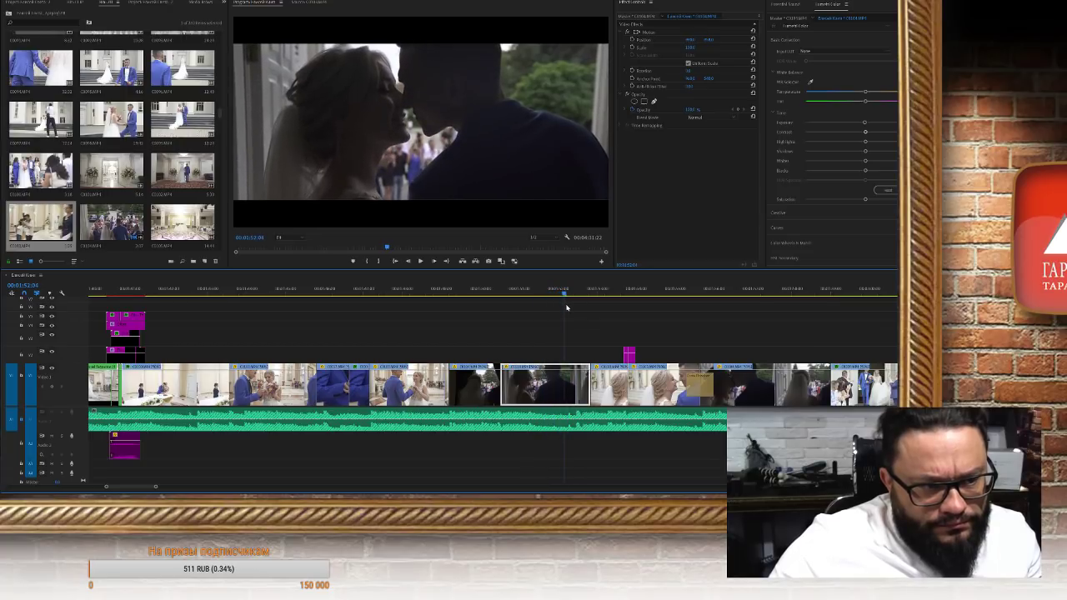
Trim the kiss clip's start later and close the gap left behind
{"action": "mouse_move", "coordinate": [501, 384]}
{"action": "left_mouse_down"}
{"action": "mouse_move", "coordinate": [550, 401]}
{"action": "mouse_move", "coordinate": [501, 392]}
{"action": "left_mouse_up"}
{"action": "left_click_drag", "start_coordinate": [483, 293], "coordinate": [558, 312]}
{"action": "left_click_drag", "start_coordinate": [589, 392], "coordinate": [501, 399]}
{"action": "left_click", "coordinate": [478, 290]}
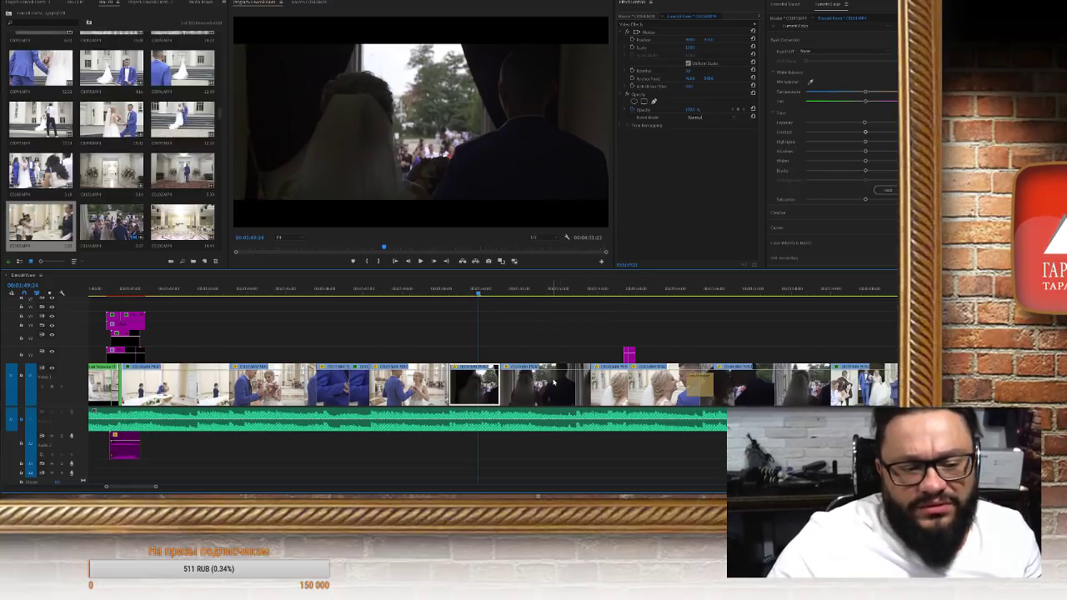
Play part of the sequence, then zoom out to see the whole timeline
{"action": "key", "text": "space"}
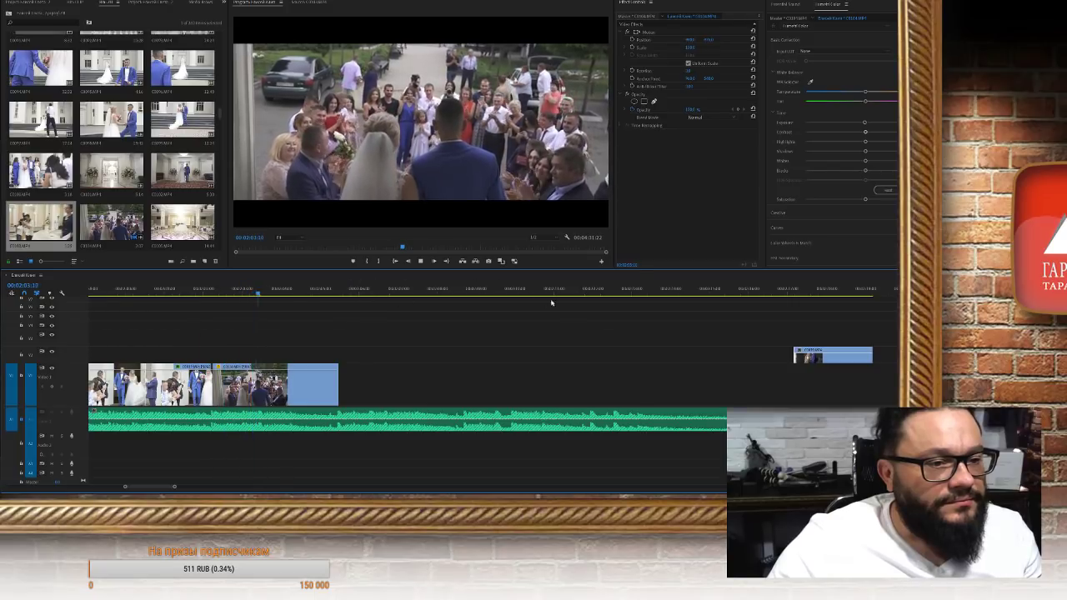
{"action": "key", "text": "space"}
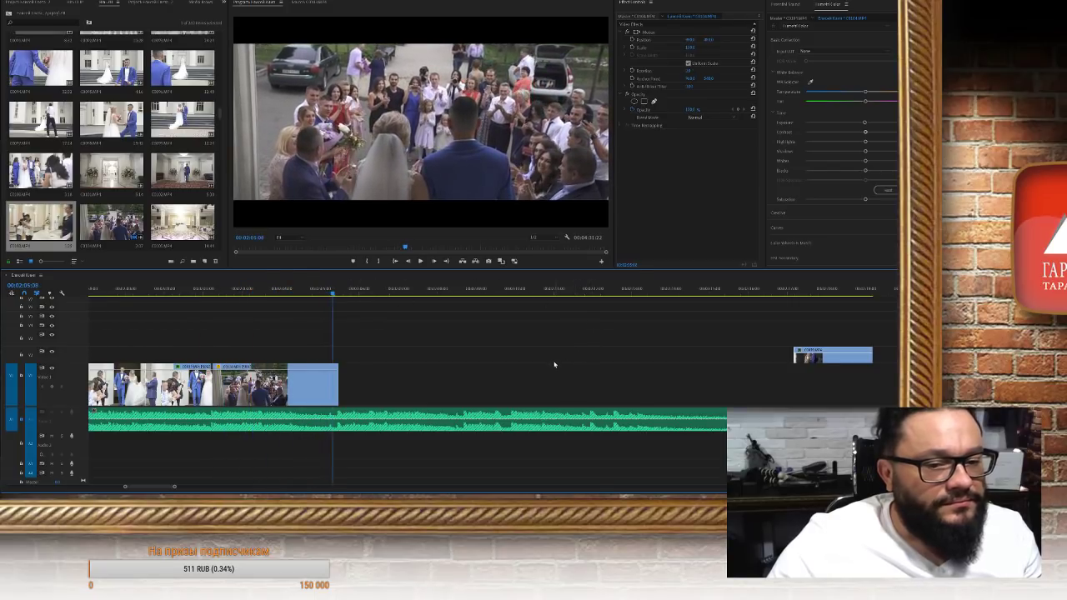
{"action": "key", "text": "minus"}
{"action": "key", "text": "minus"}
{"action": "key", "text": "minus"}
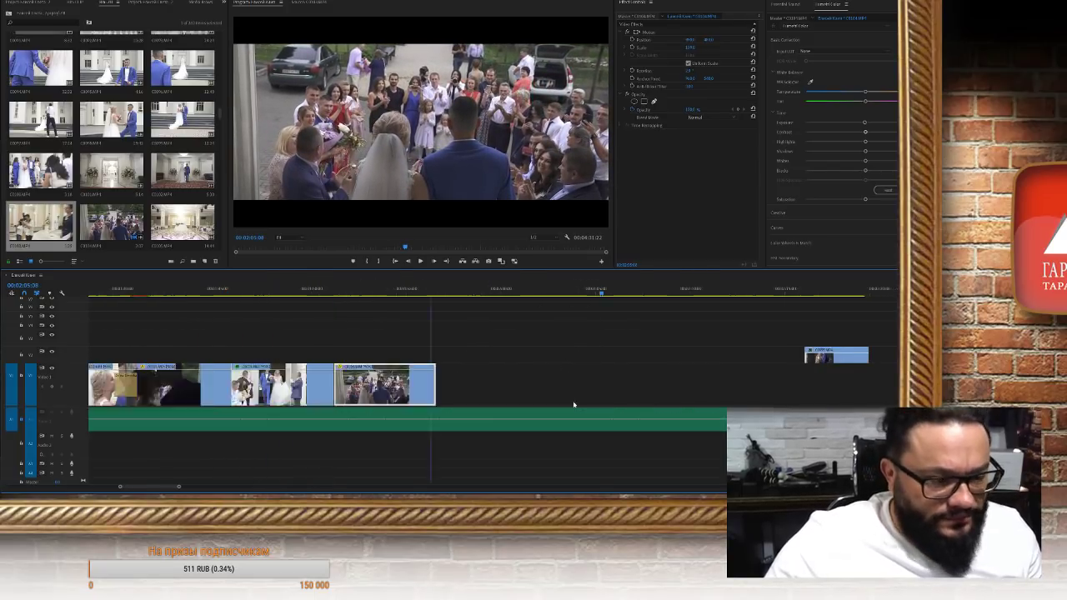
{"action": "scroll", "coordinate": [636, 430], "scroll_direction": "right", "scroll_amount": 5}
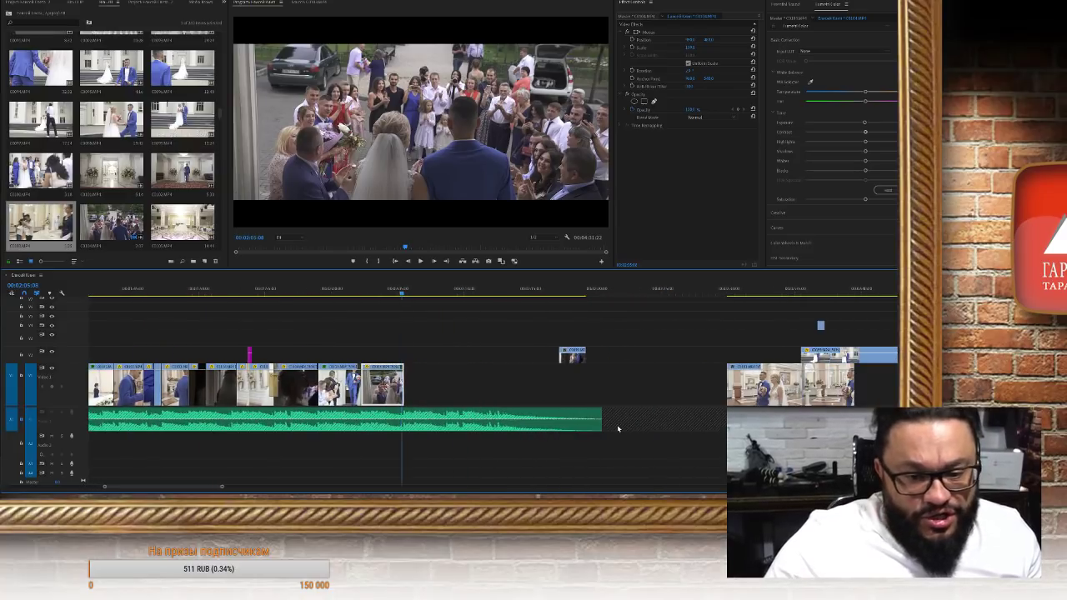
{"action": "scroll", "coordinate": [619, 434], "scroll_direction": "right", "scroll_amount": 2}
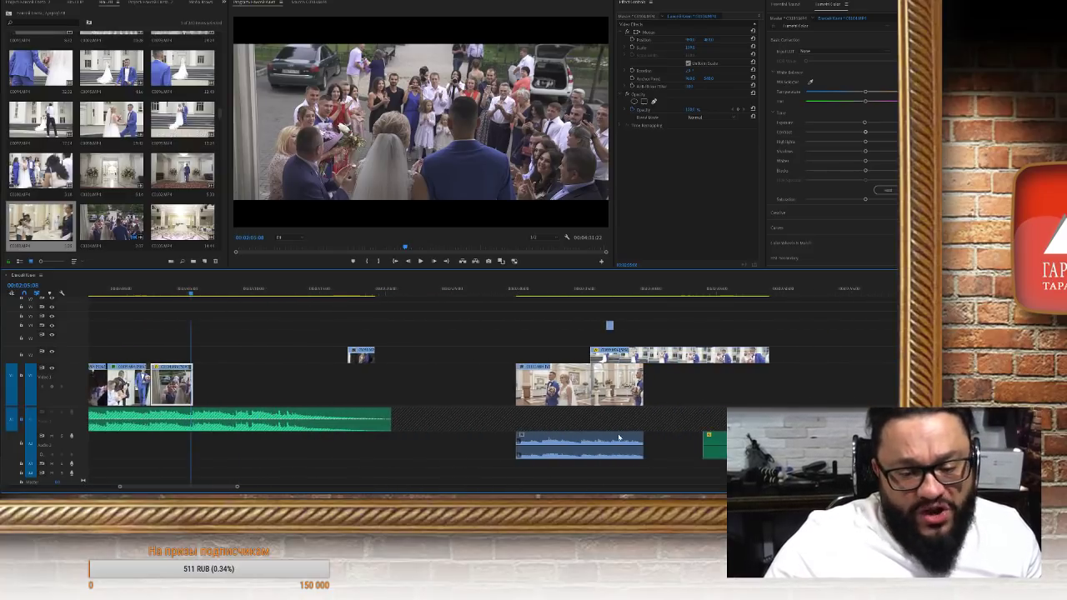
Move the small blue clip earlier onto V2 and delete the couple clip with its audio
{"action": "left_click_drag", "start_coordinate": [323, 360], "coordinate": [626, 323]}
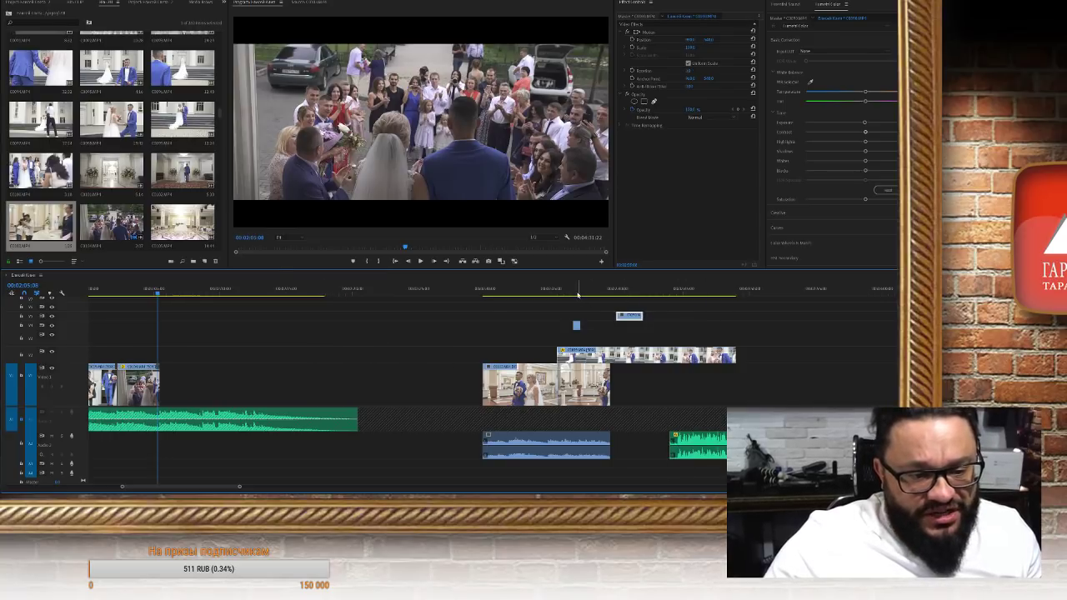
{"action": "left_click", "coordinate": [576, 326]}
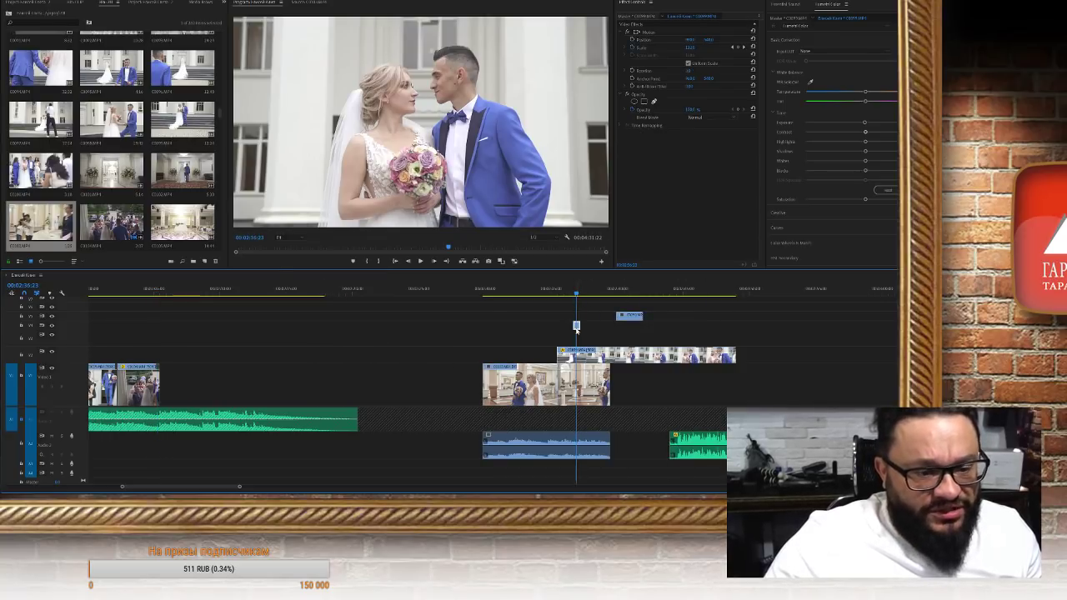
{"action": "left_click_drag", "start_coordinate": [576, 326], "coordinate": [432, 355]}
{"action": "left_click", "coordinate": [432, 294]}
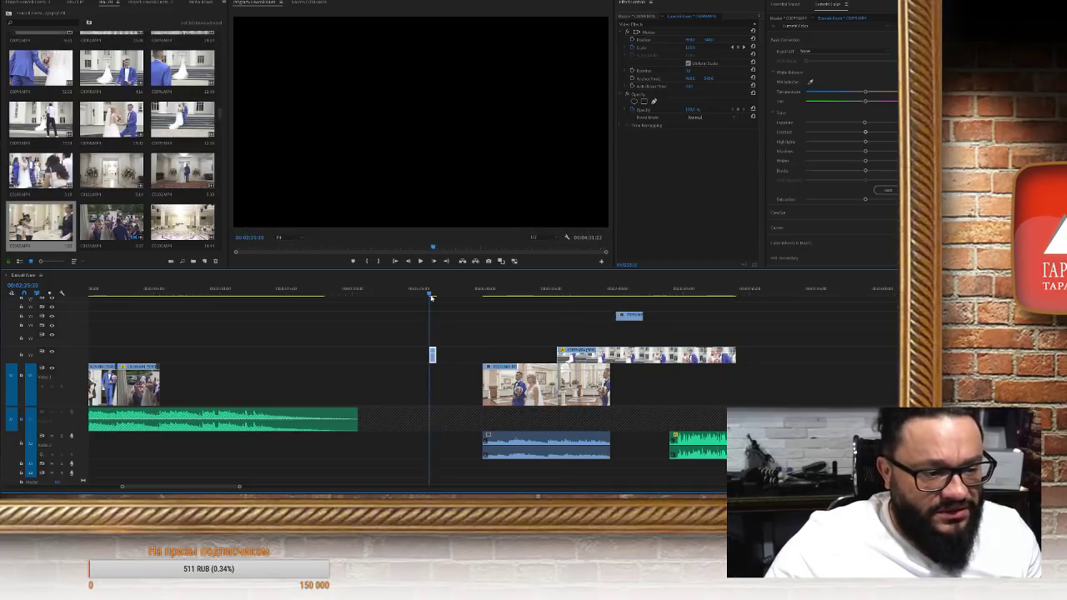
{"action": "left_click", "coordinate": [431, 296]}
{"action": "left_click_drag", "start_coordinate": [111, 221], "coordinate": [700, 383]}
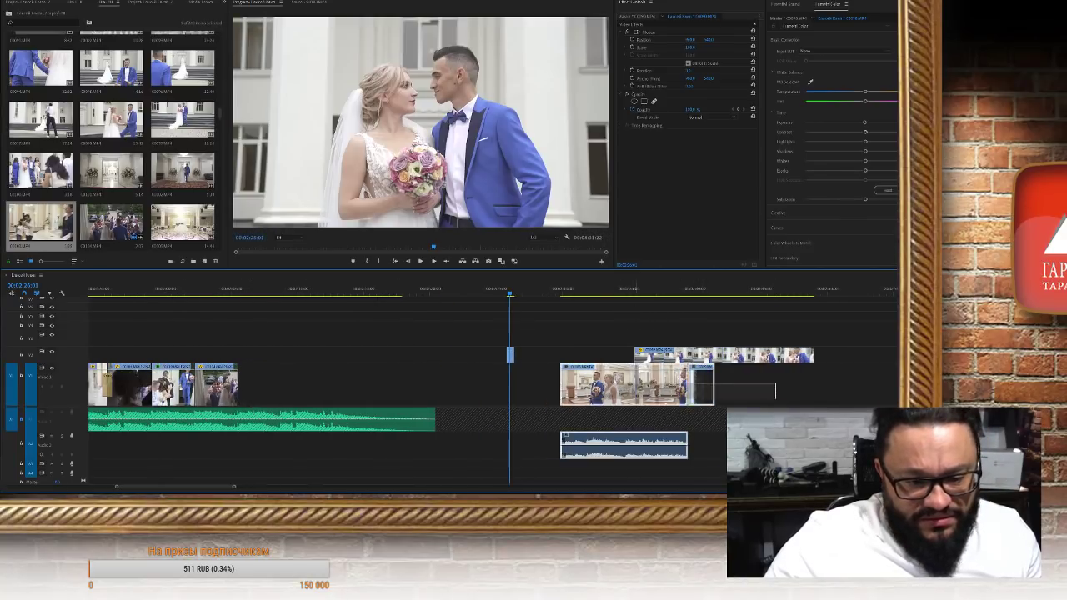
{"action": "key", "text": "Delete"}
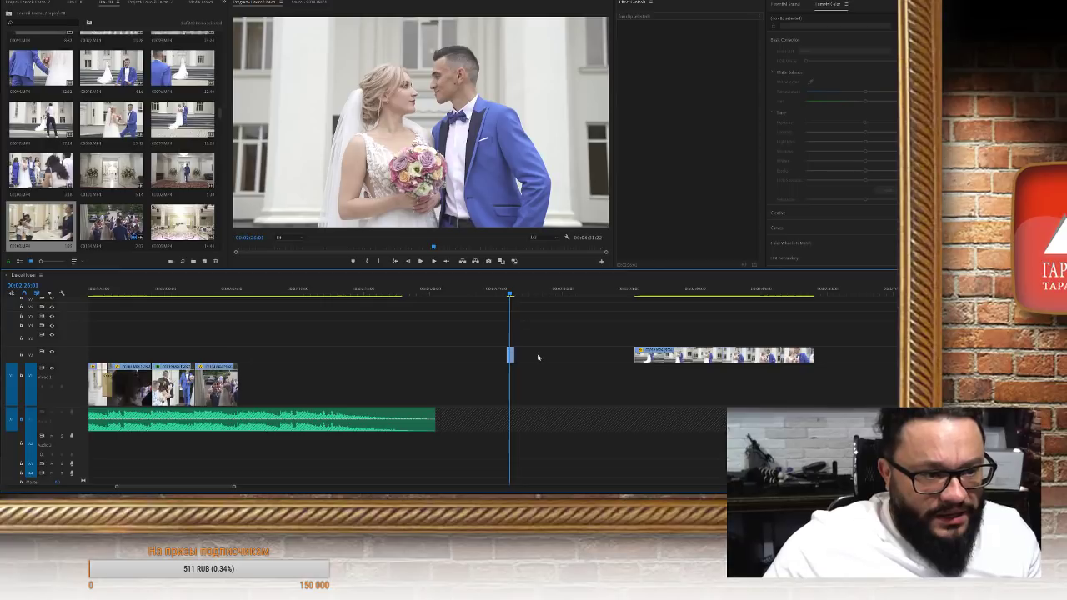
{"action": "left_click_drag", "start_coordinate": [672, 359], "coordinate": [302, 399]}
{"action": "scroll", "coordinate": [372, 311], "scroll_direction": "up", "scroll_amount": 4}
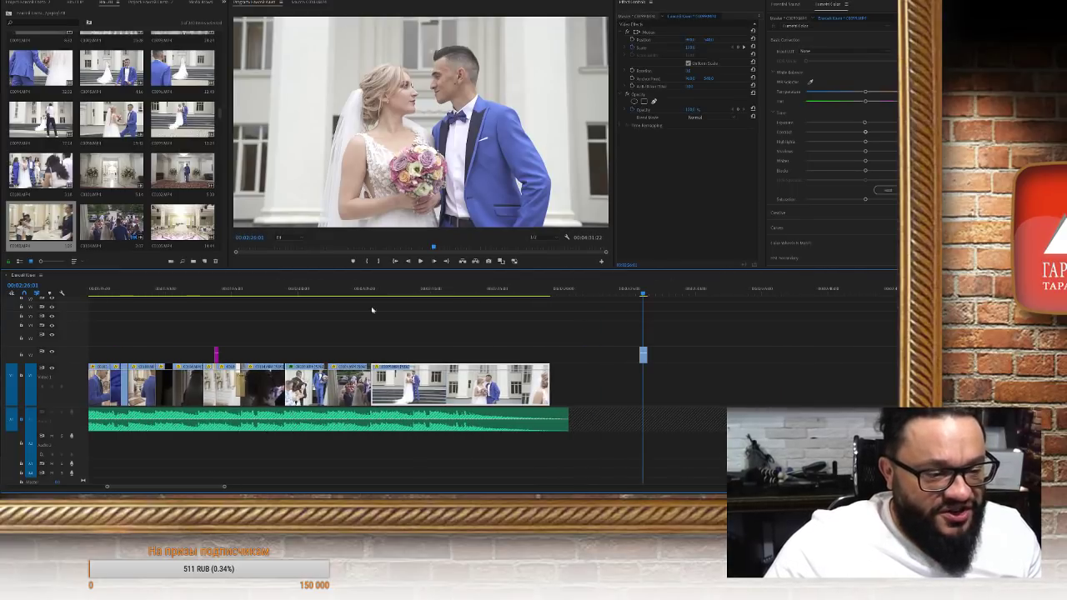
{"action": "left_click", "coordinate": [341, 290]}
{"action": "key", "text": "space"}
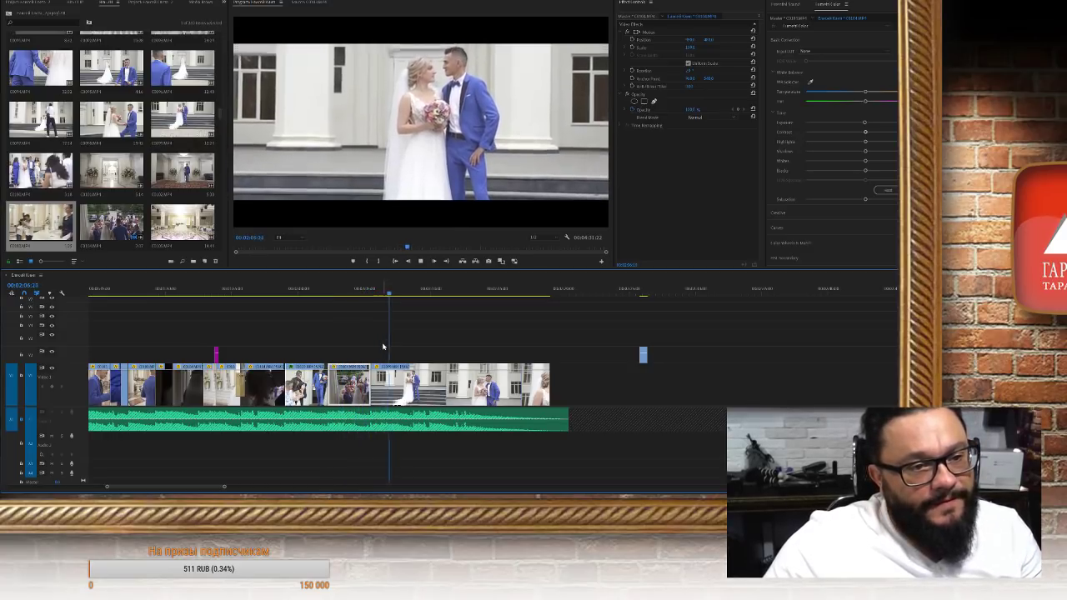
{"action": "left_click_drag", "start_coordinate": [371, 385], "coordinate": [405, 396]}
{"action": "left_click", "coordinate": [357, 289]}
{"action": "key", "text": "space"}
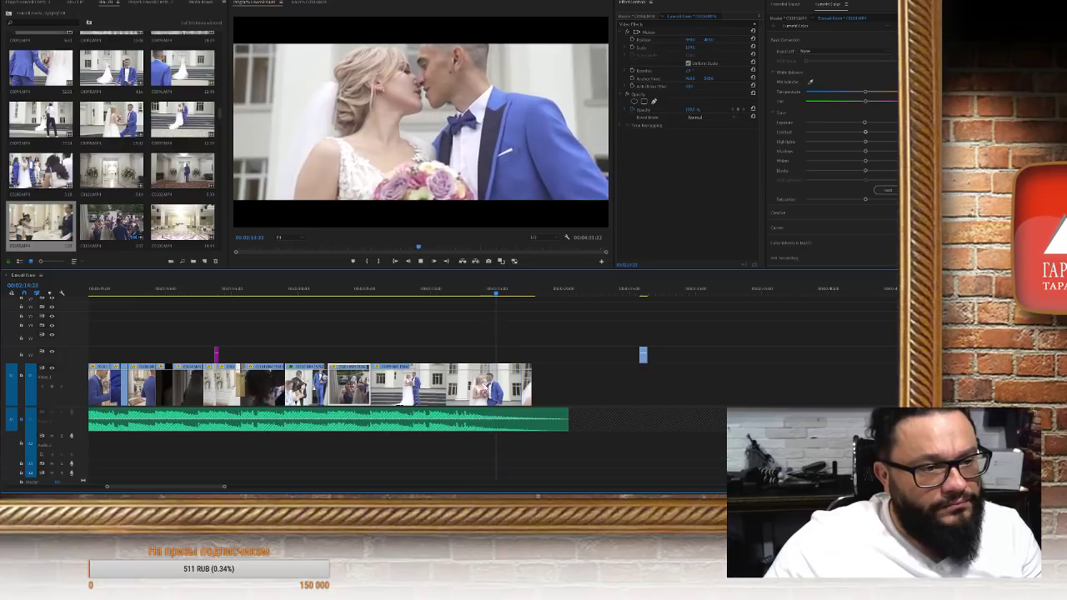
{"action": "double_click", "coordinate": [642, 357]}
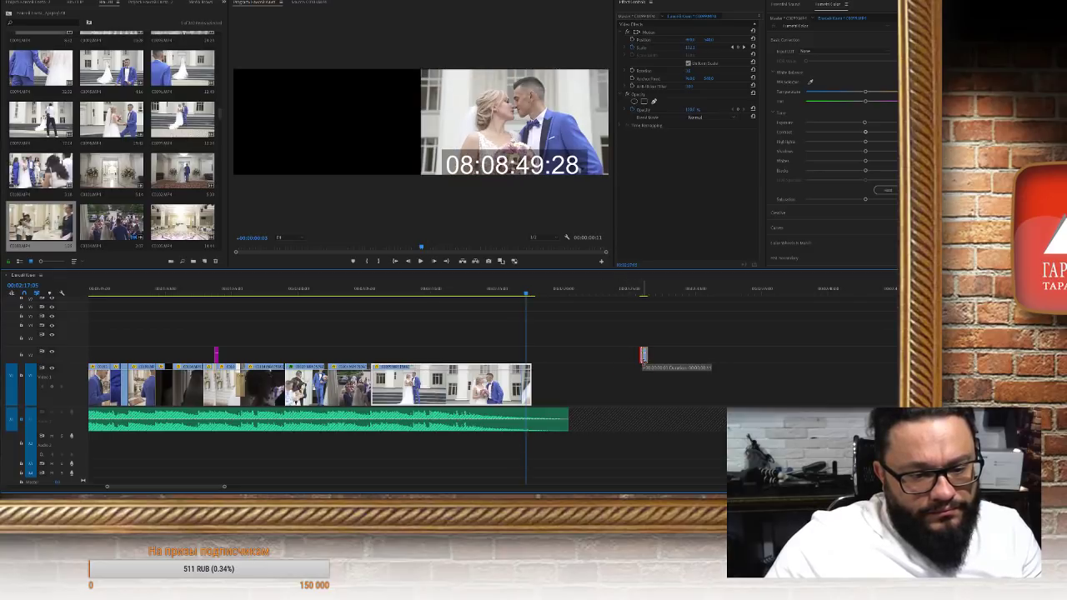
{"action": "left_click", "coordinate": [641, 359]}
{"action": "key", "text": "space"}
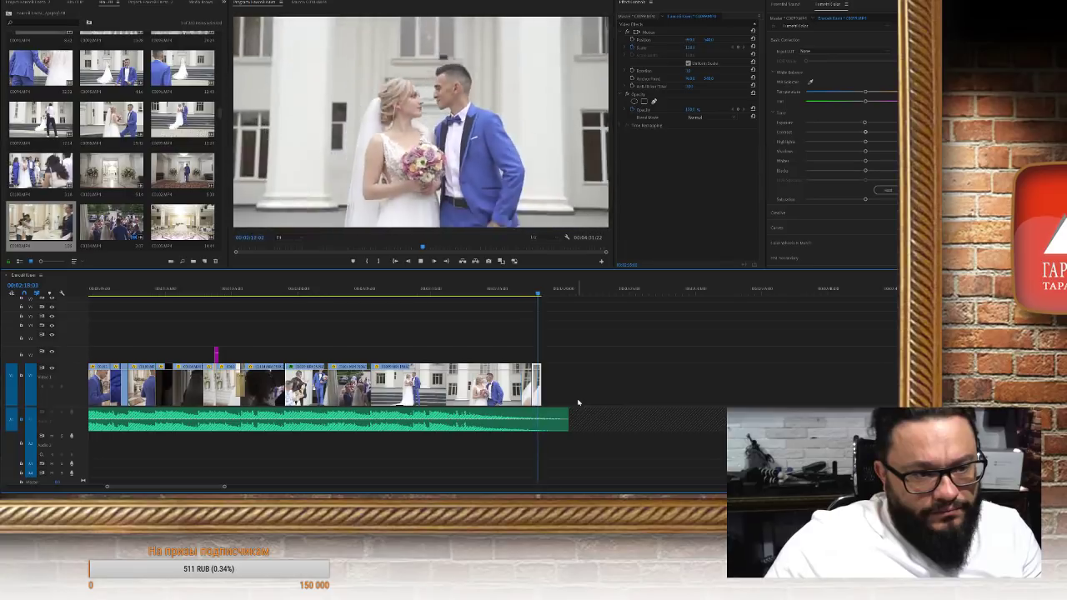
{"action": "key", "text": "space"}
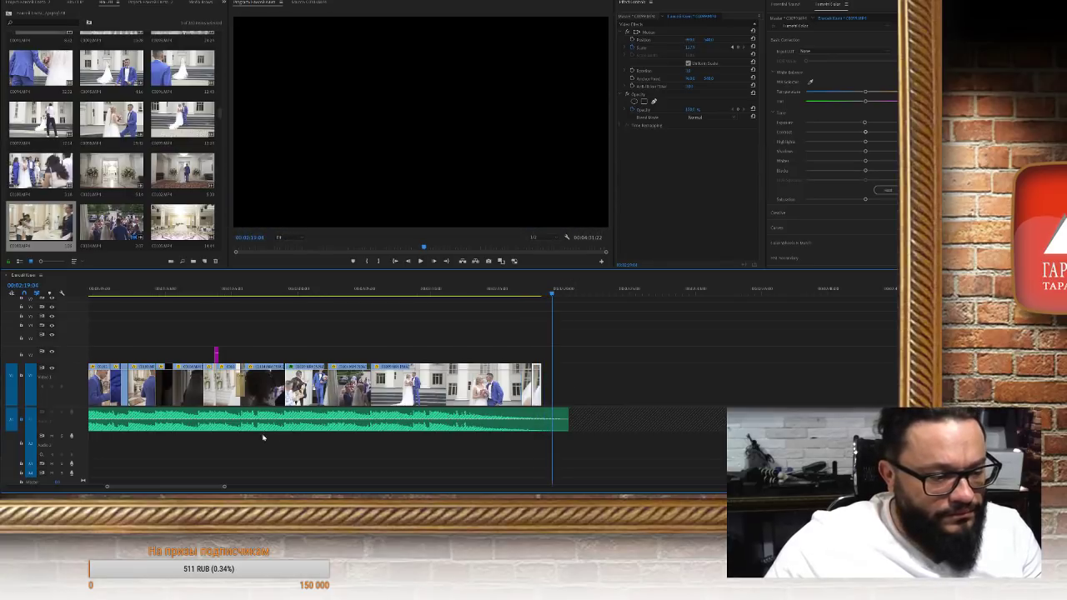
{"action": "scroll", "coordinate": [78, 393], "scroll_direction": "up", "scroll_amount": 1}
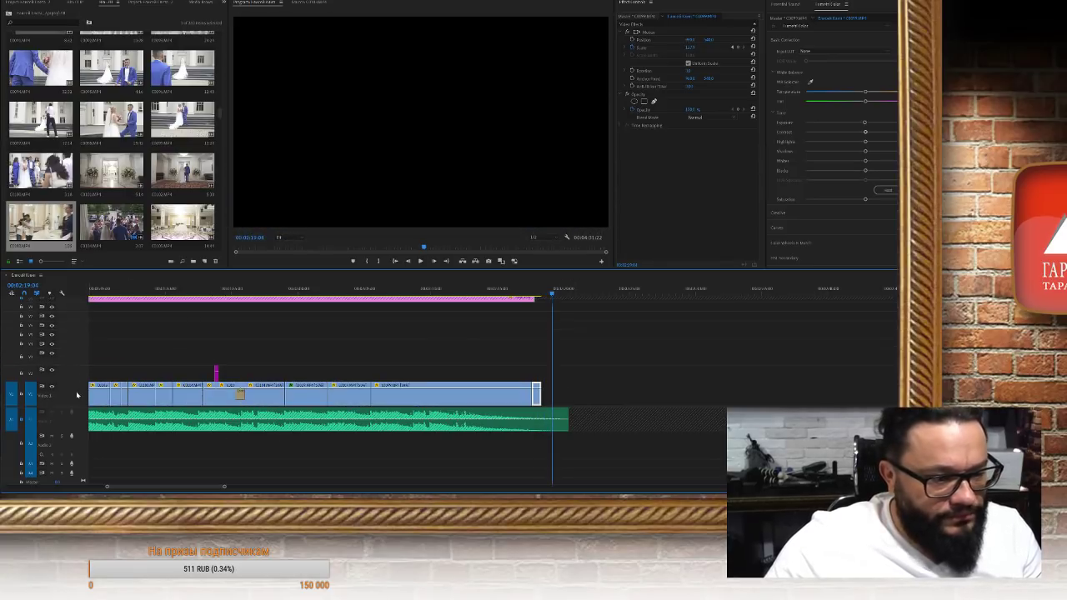
{"action": "left_click", "coordinate": [536, 397]}
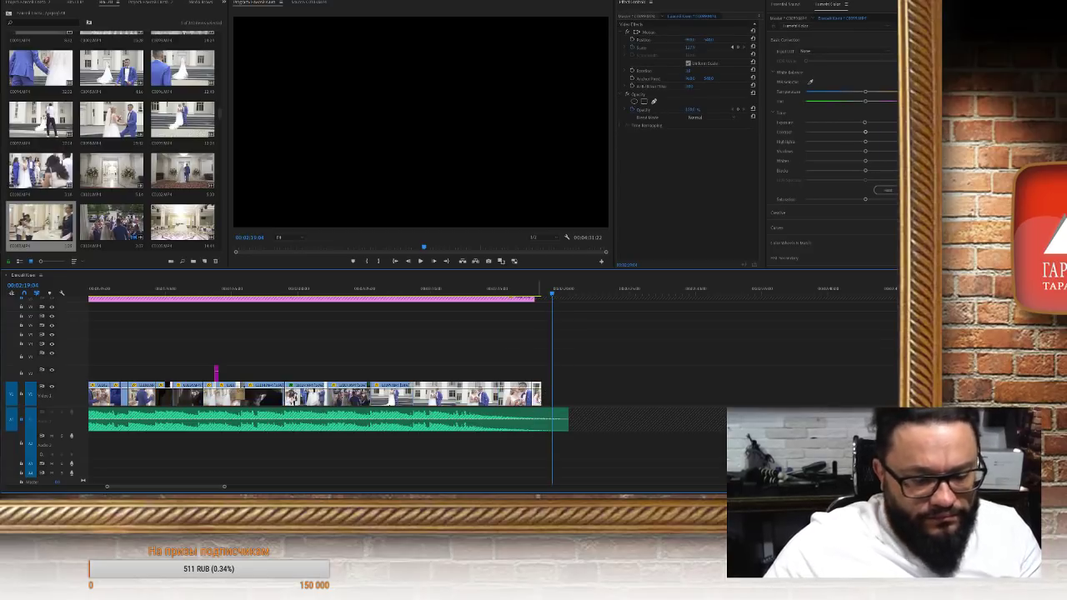
{"action": "left_click_drag", "start_coordinate": [536, 396], "coordinate": [531, 397]}
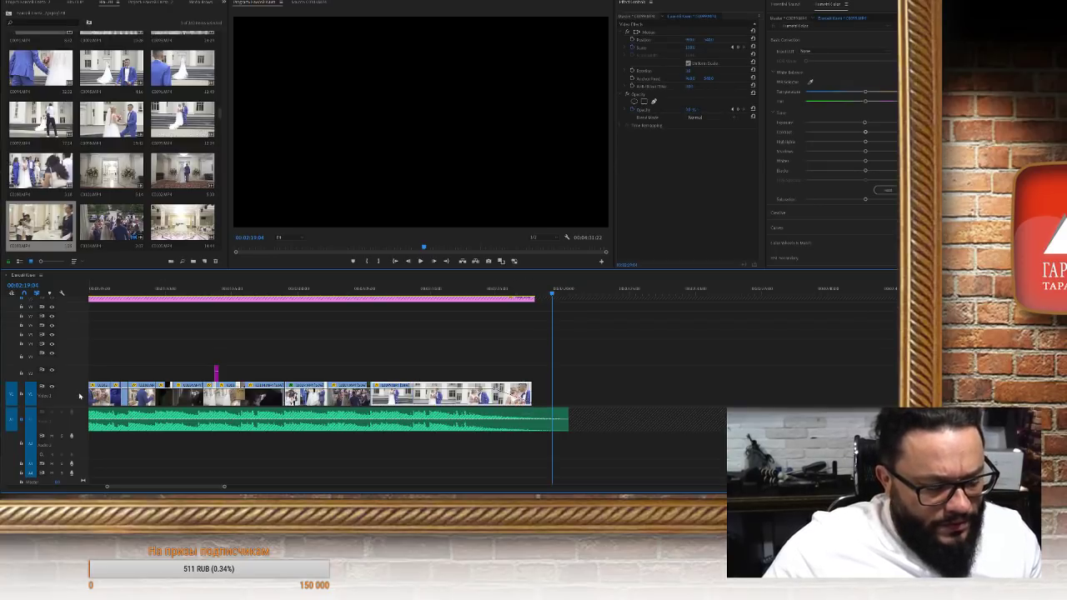
{"action": "scroll", "coordinate": [79, 396], "scroll_direction": "up", "scroll_amount": 3}
{"action": "scroll", "coordinate": [346, 383], "scroll_direction": "up", "scroll_amount": 2}
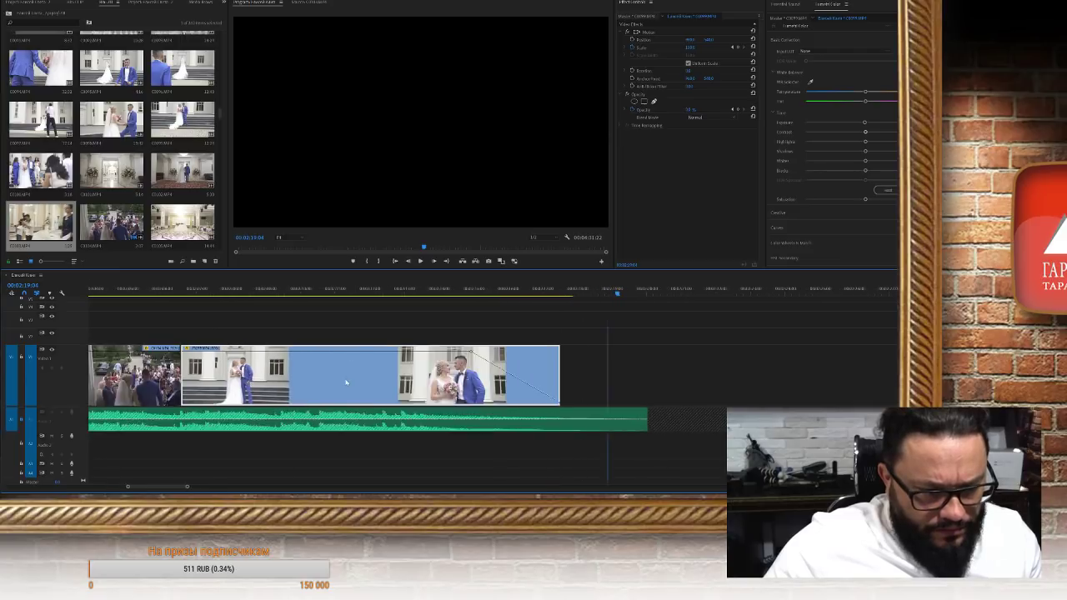
{"action": "scroll", "coordinate": [346, 382], "scroll_direction": "up", "scroll_amount": 1}
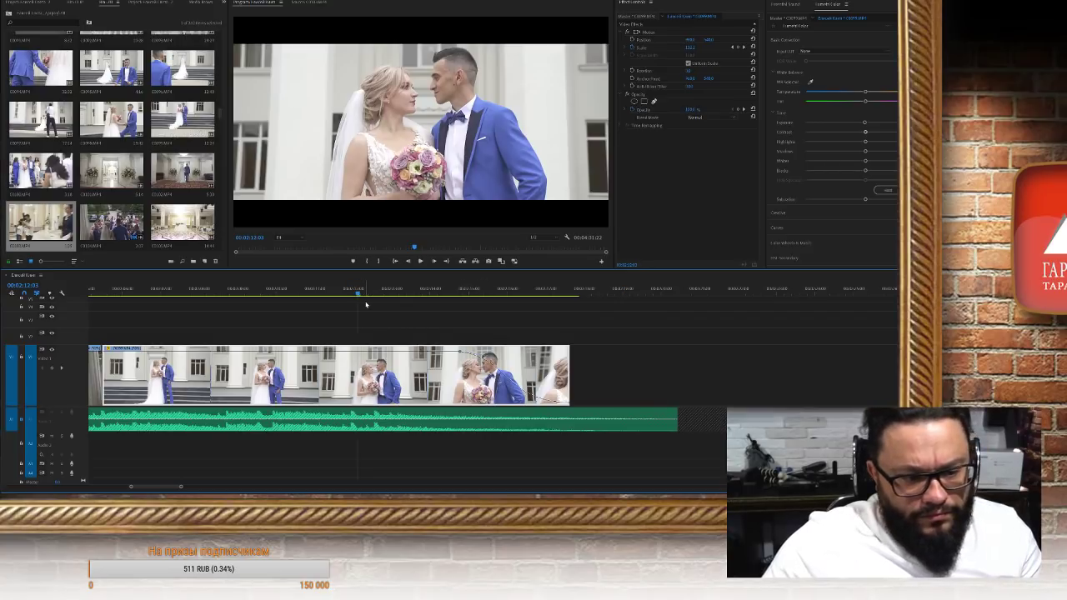
{"action": "key", "text": "space"}
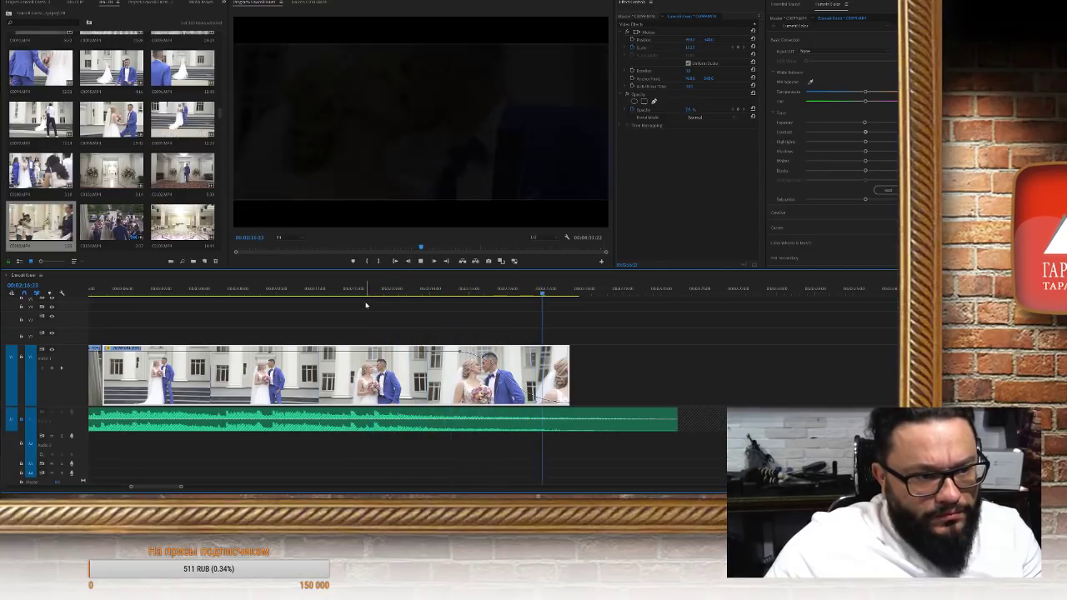
{"action": "key", "text": "space"}
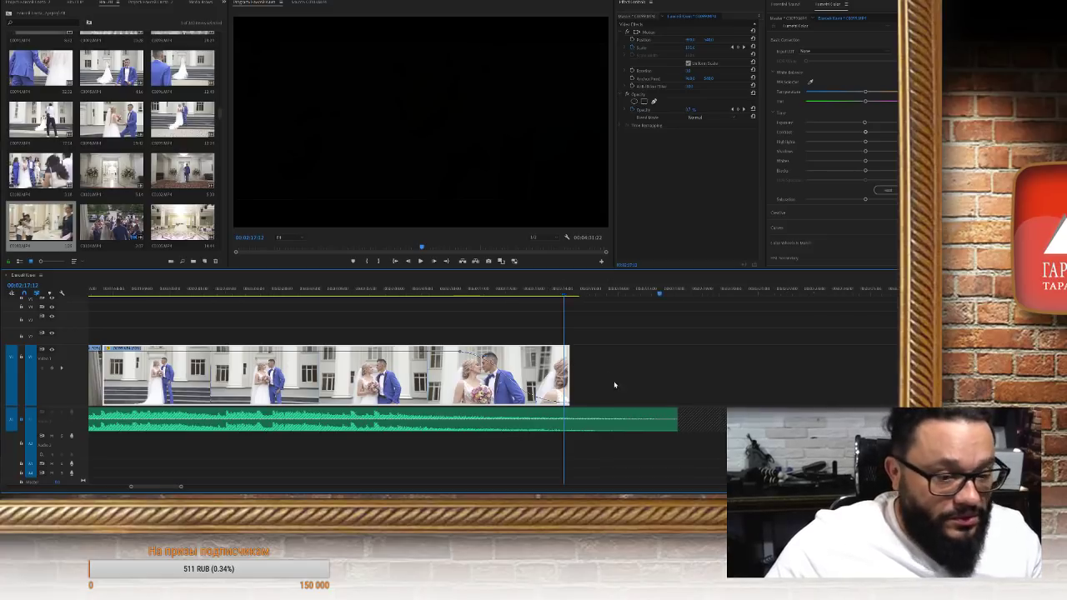
{"action": "key", "text": "ctrl+z"}
{"action": "key", "text": "ctrl+z"}
{"action": "key", "text": "ctrl+z"}
{"action": "key", "text": "ctrl+z"}
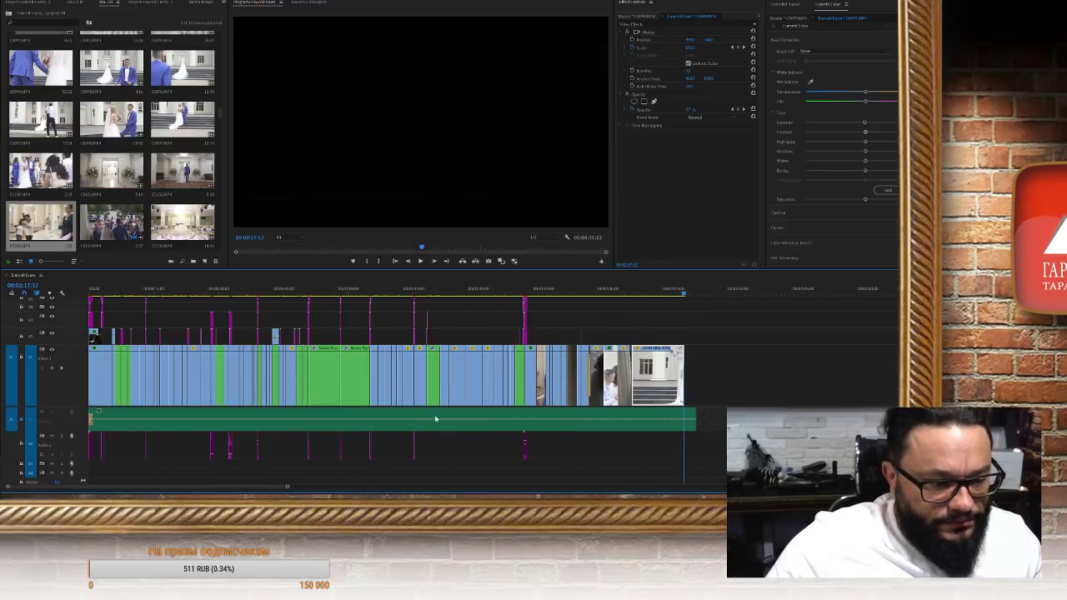
{"action": "key", "text": "ctrl+z"}
{"action": "key", "text": "ctrl+z"}
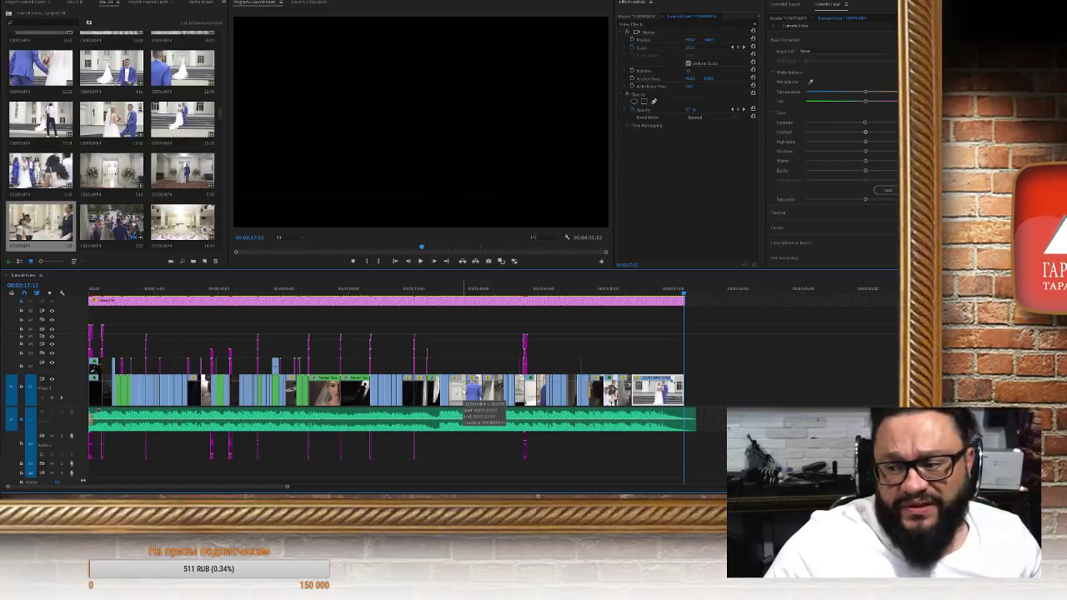
Save the wedding project with Ctrl+S
{"action": "key", "text": "ctrl+s"}
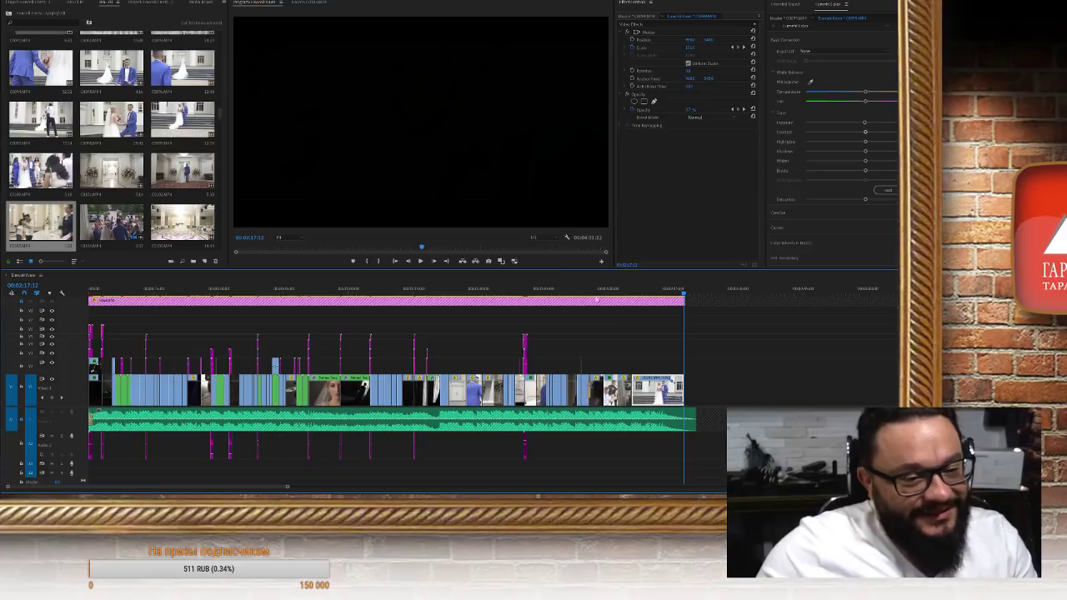
Move the playhead later and briefly select, then deselect, the pink adjustment layer clip
{"action": "left_click", "coordinate": [570, 287]}
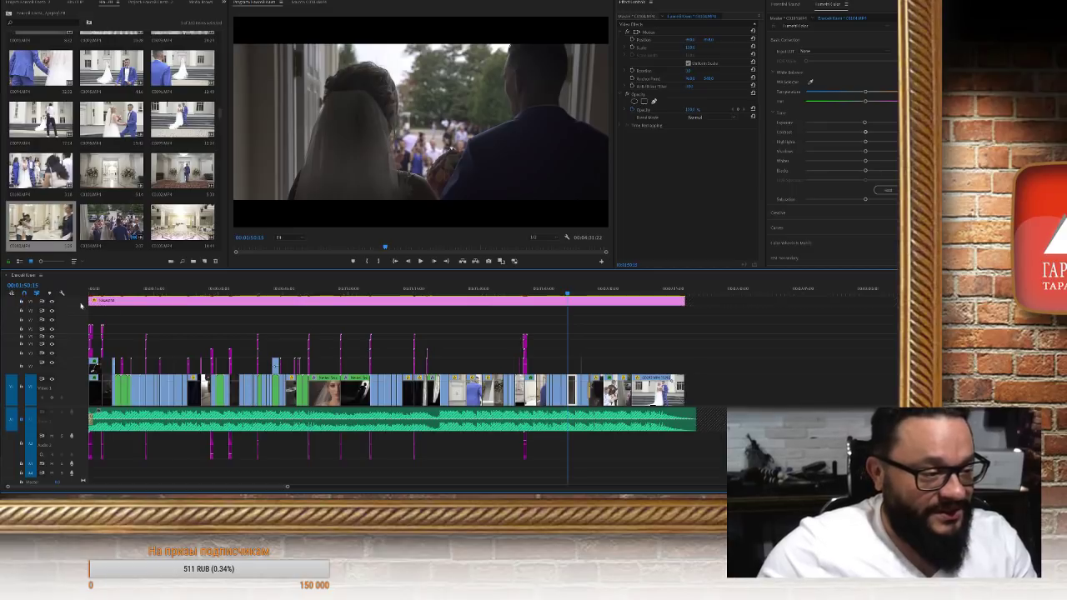
{"action": "left_click", "coordinate": [177, 306]}
{"action": "mouse_move", "coordinate": [176, 306]}
{"action": "left_mouse_down"}
{"action": "mouse_move", "coordinate": [178, 320]}
{"action": "mouse_move", "coordinate": [177, 306]}
{"action": "left_mouse_up"}
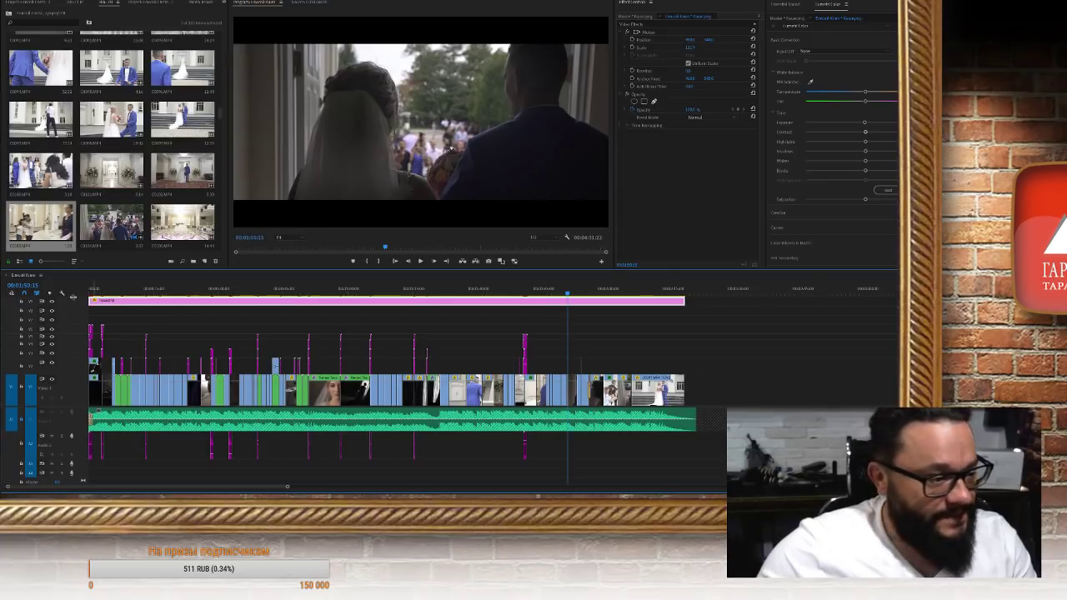
{"action": "left_click", "coordinate": [38, 340]}
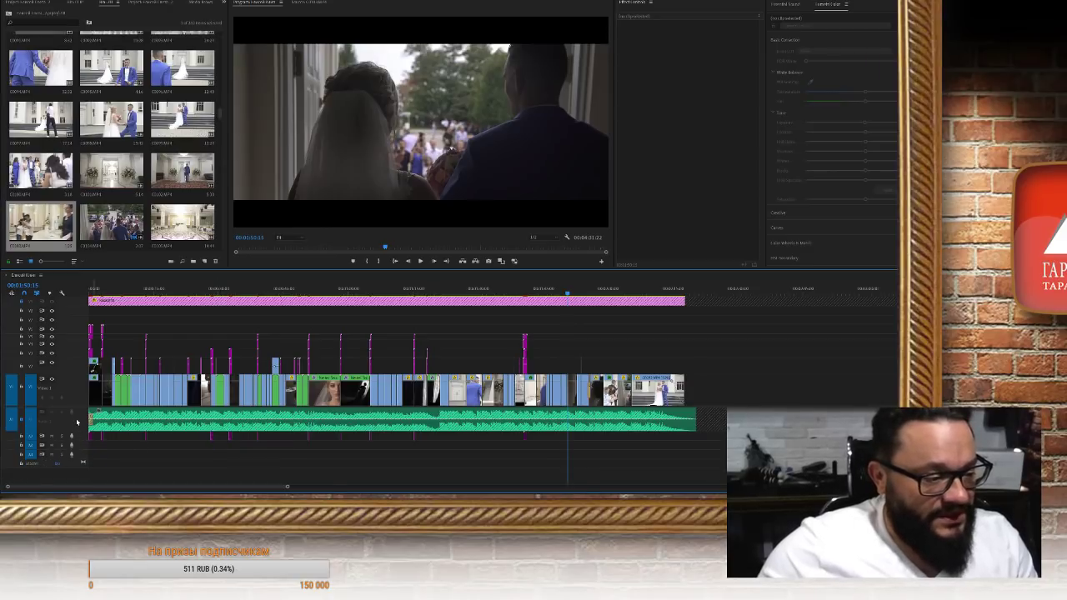
Shrink the A1 music track height, zoom the timeline, and select the clip at a later point
{"action": "left_click_drag", "start_coordinate": [81, 439], "coordinate": [79, 421]}
{"action": "scroll", "coordinate": [114, 404], "scroll_direction": "up", "scroll_amount": 6}
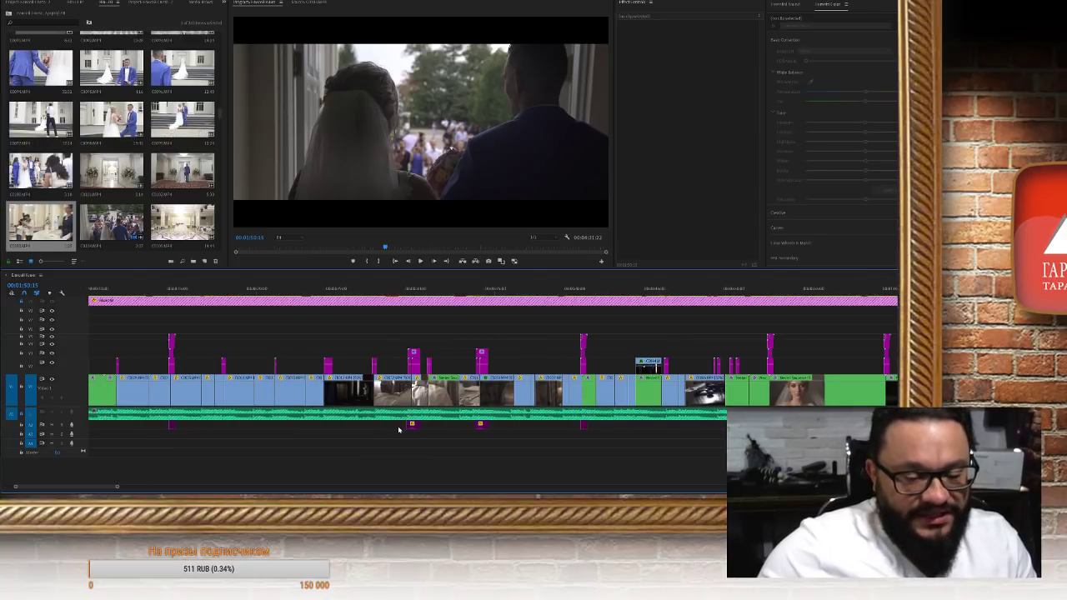
{"action": "scroll", "coordinate": [546, 310], "scroll_direction": "down", "scroll_amount": 5}
{"action": "left_click", "coordinate": [540, 288]}
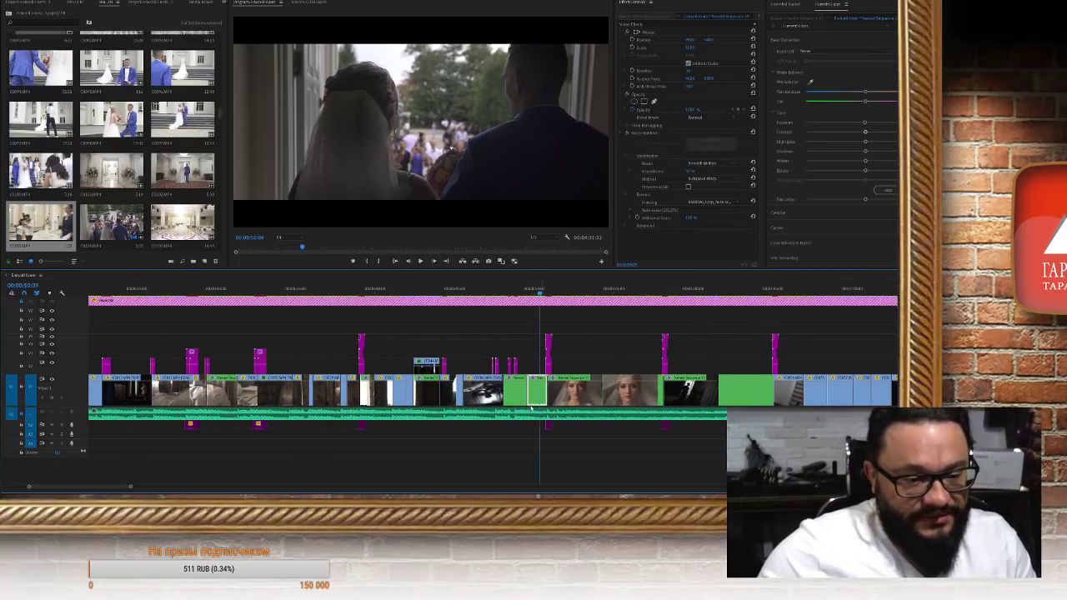
{"action": "left_click", "coordinate": [536, 392]}
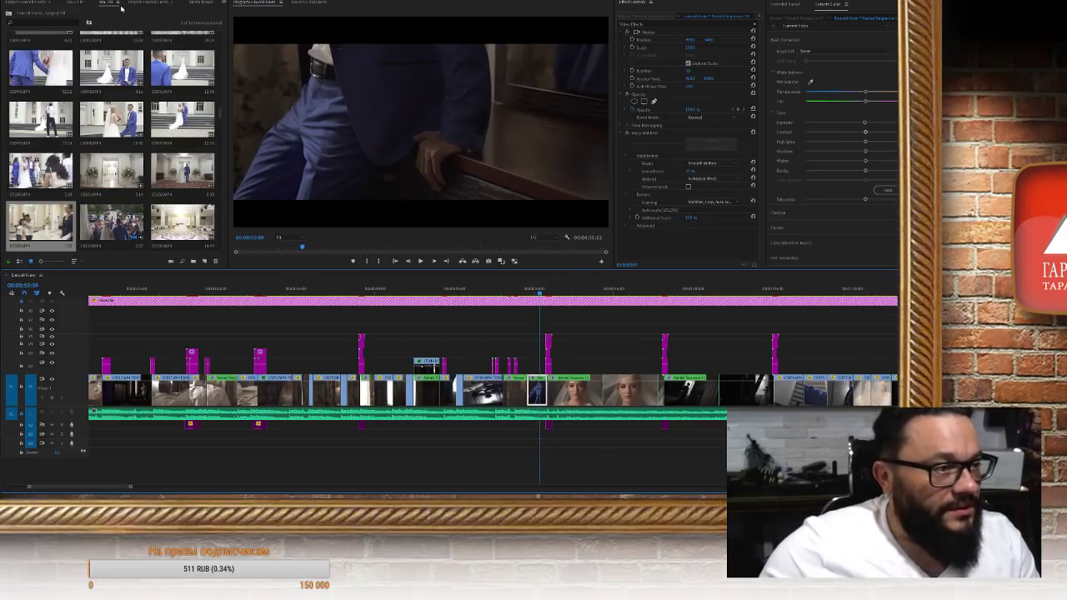
{"action": "scroll", "coordinate": [191, 217], "scroll_direction": "down", "scroll_amount": 3}
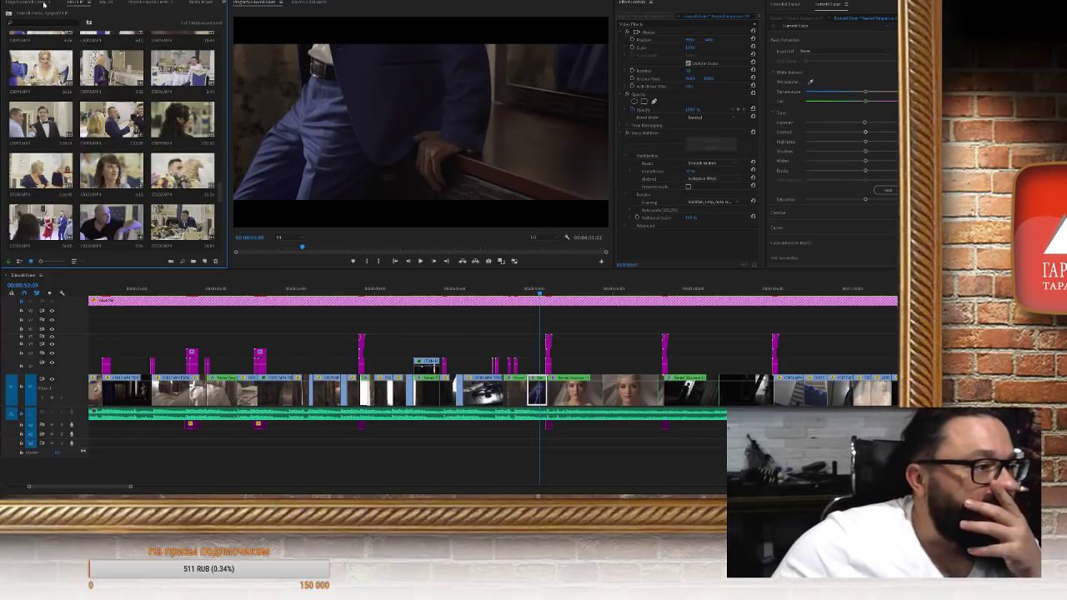
{"action": "scroll", "coordinate": [191, 218], "scroll_direction": "down", "scroll_amount": 3}
Import the last video file from Малый блокнот > ЗАСТАВКИ into the Project panel
{"action": "double_click", "coordinate": [191, 218]}
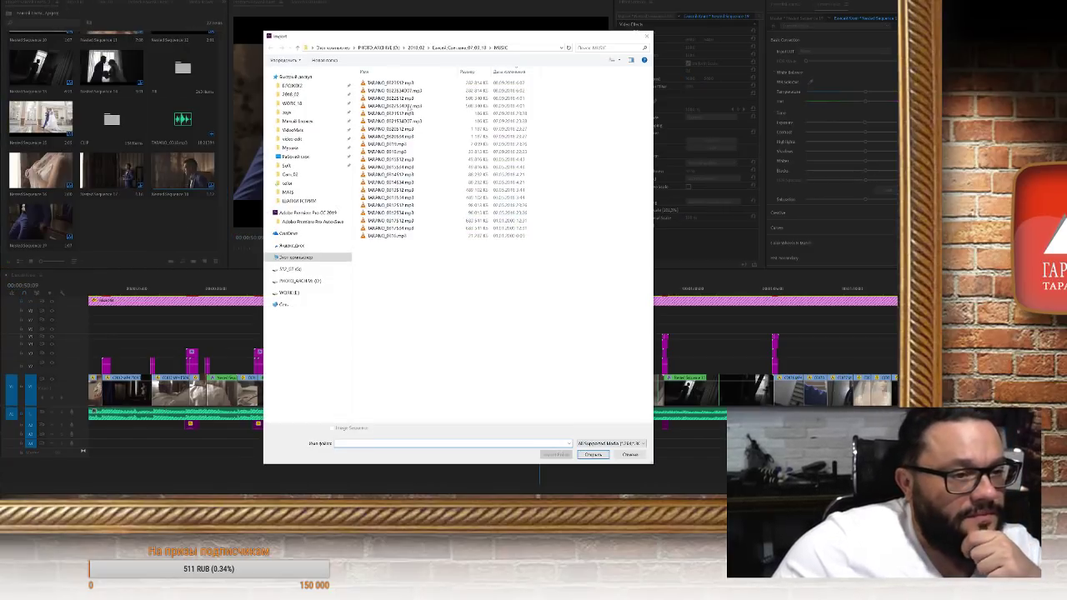
{"action": "left_click_drag", "start_coordinate": [407, 40], "coordinate": [423, 42]}
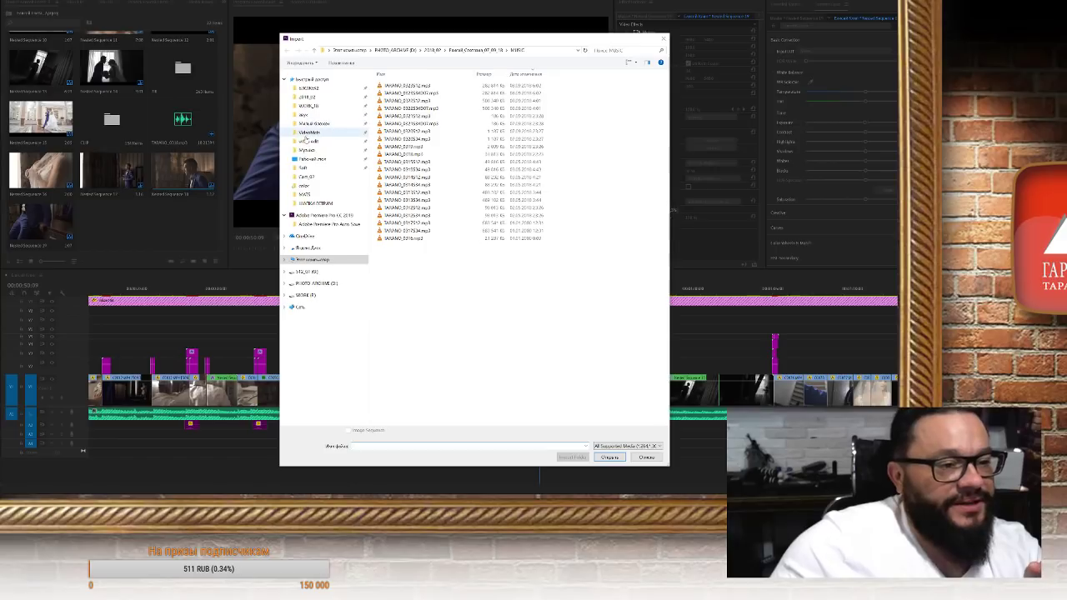
{"action": "left_click", "coordinate": [309, 132]}
{"action": "scroll", "coordinate": [599, 319], "scroll_direction": "down", "scroll_amount": 10}
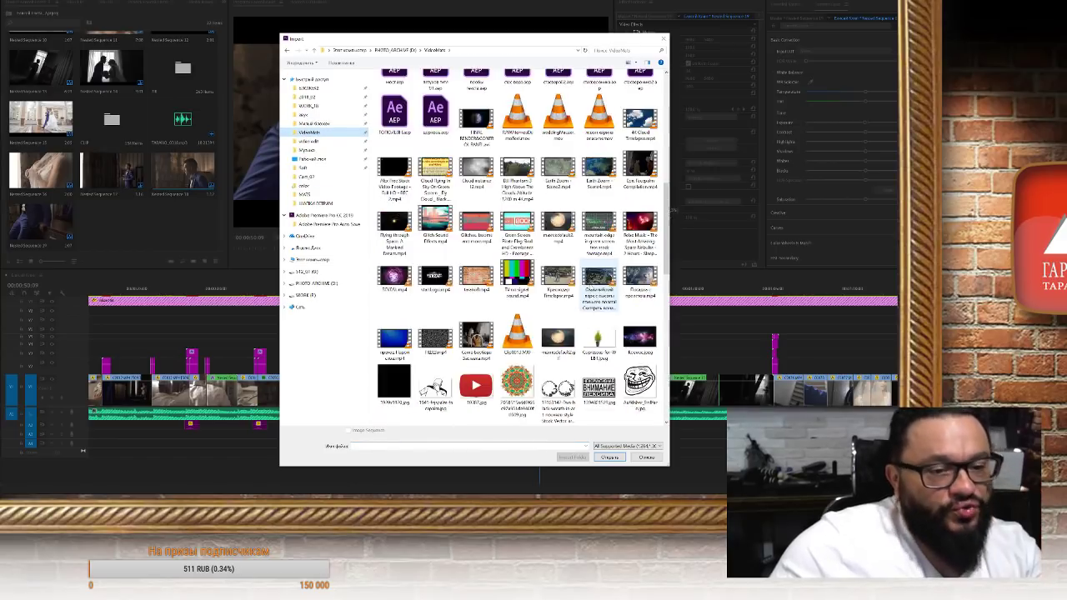
{"action": "scroll", "coordinate": [598, 320], "scroll_direction": "up", "scroll_amount": 5}
{"action": "scroll", "coordinate": [601, 321], "scroll_direction": "down", "scroll_amount": 1}
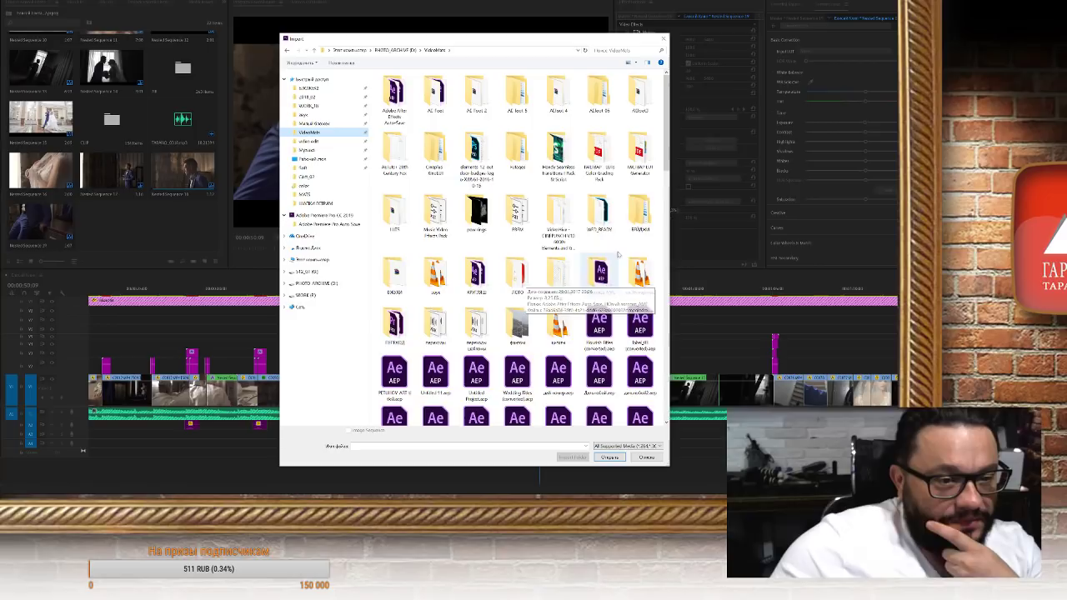
{"action": "double_click", "coordinate": [639, 210]}
{"action": "key", "text": "BackSpace"}
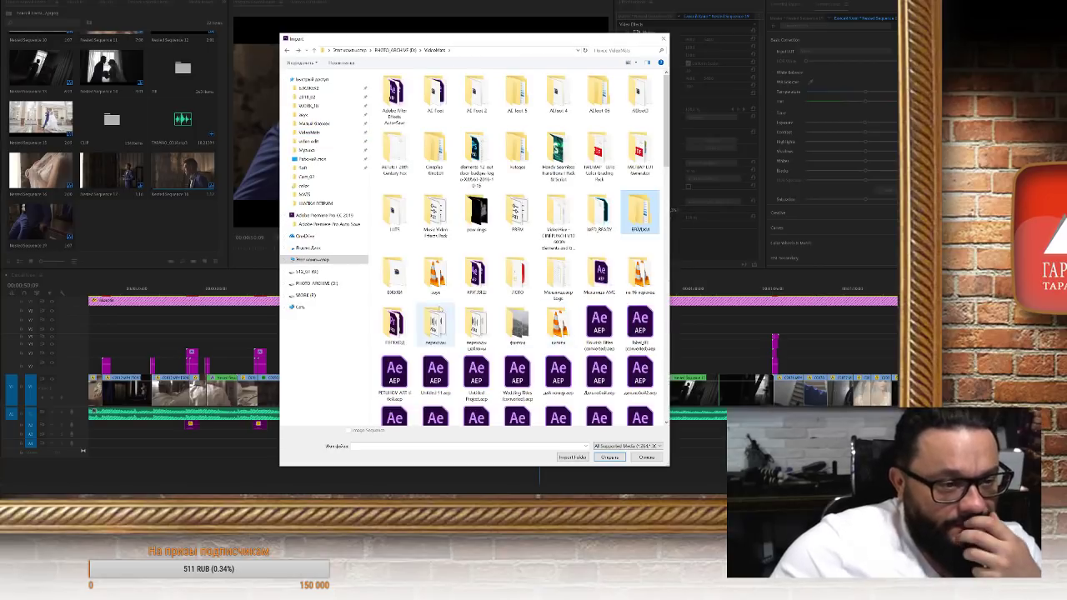
{"action": "left_click", "coordinate": [314, 124]}
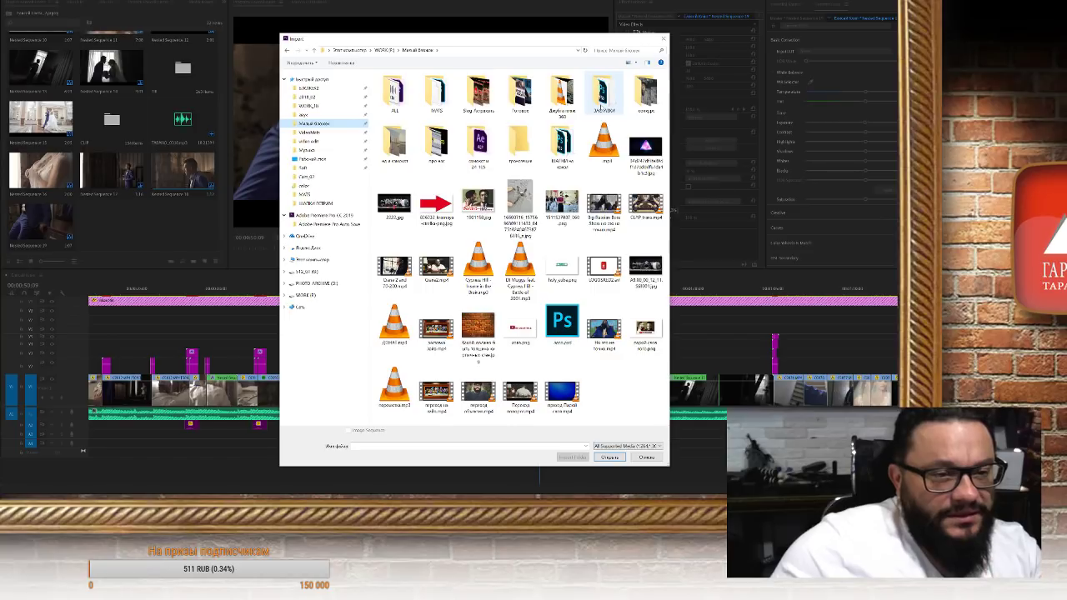
{"action": "double_click", "coordinate": [604, 92]}
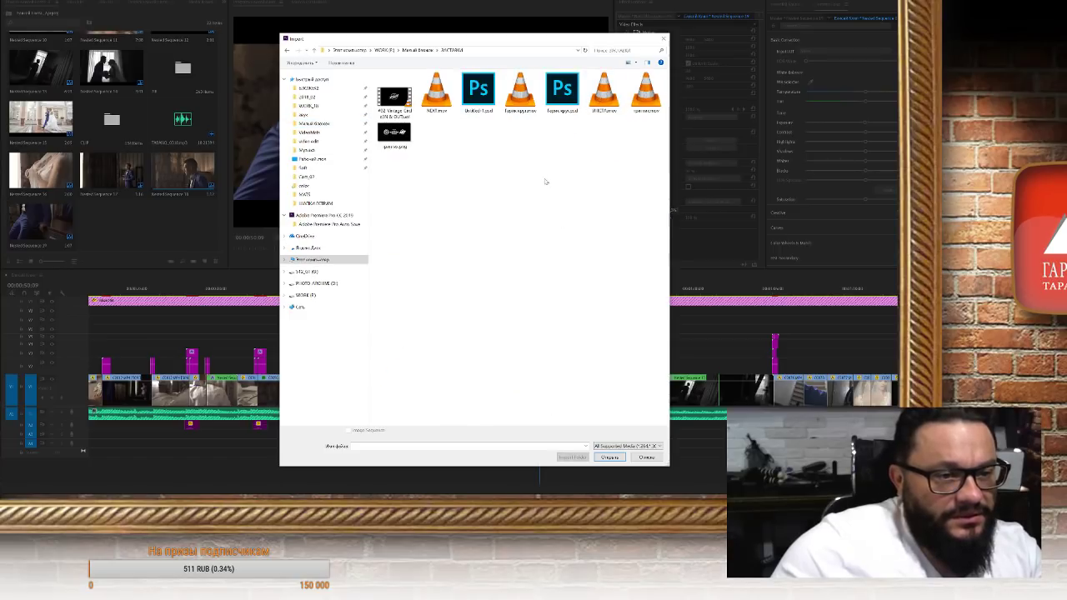
{"action": "double_click", "coordinate": [646, 92]}
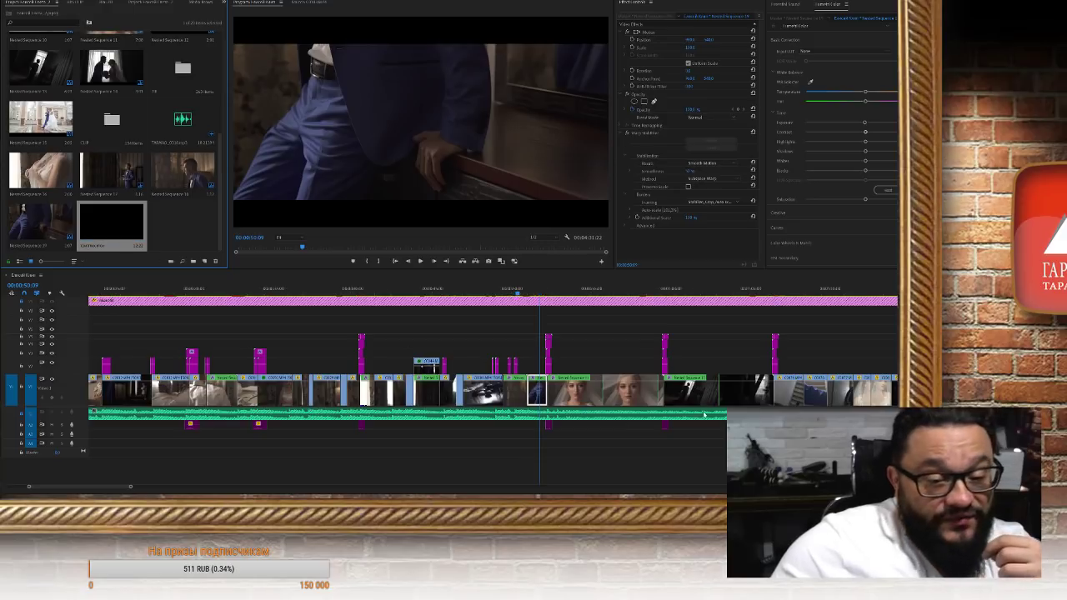
Place the imported logo clip on V2 at the sequence end, aligned with the playhead
{"action": "scroll", "coordinate": [704, 414], "scroll_direction": "down", "scroll_amount": 5}
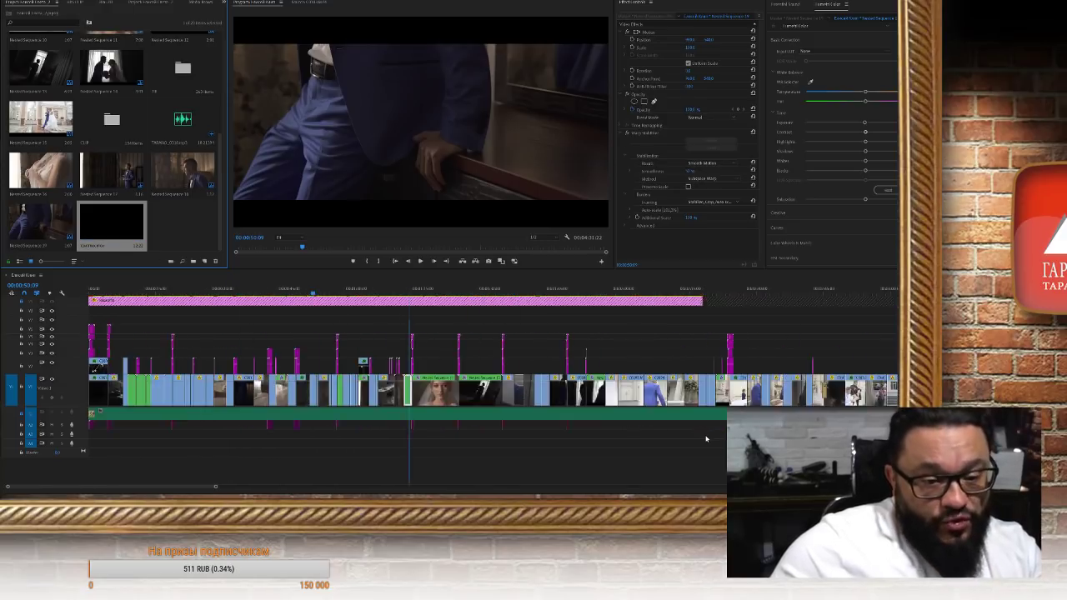
{"action": "scroll", "coordinate": [706, 438], "scroll_direction": "down", "scroll_amount": 2}
{"action": "left_click_drag", "start_coordinate": [106, 223], "coordinate": [568, 366]}
{"action": "scroll", "coordinate": [450, 412], "scroll_direction": "up", "scroll_amount": 5}
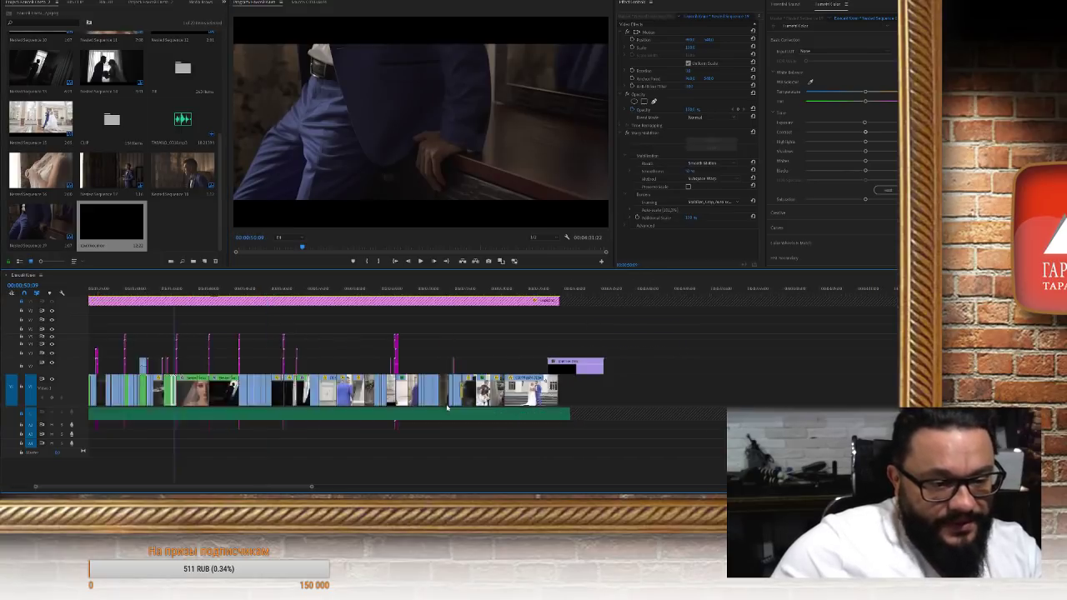
{"action": "mouse_move", "coordinate": [429, 292]}
{"action": "left_mouse_down"}
{"action": "mouse_move", "coordinate": [452, 292]}
{"action": "mouse_move", "coordinate": [420, 291]}
{"action": "mouse_move", "coordinate": [433, 291]}
{"action": "left_mouse_up"}
{"action": "left_click", "coordinate": [519, 365]}
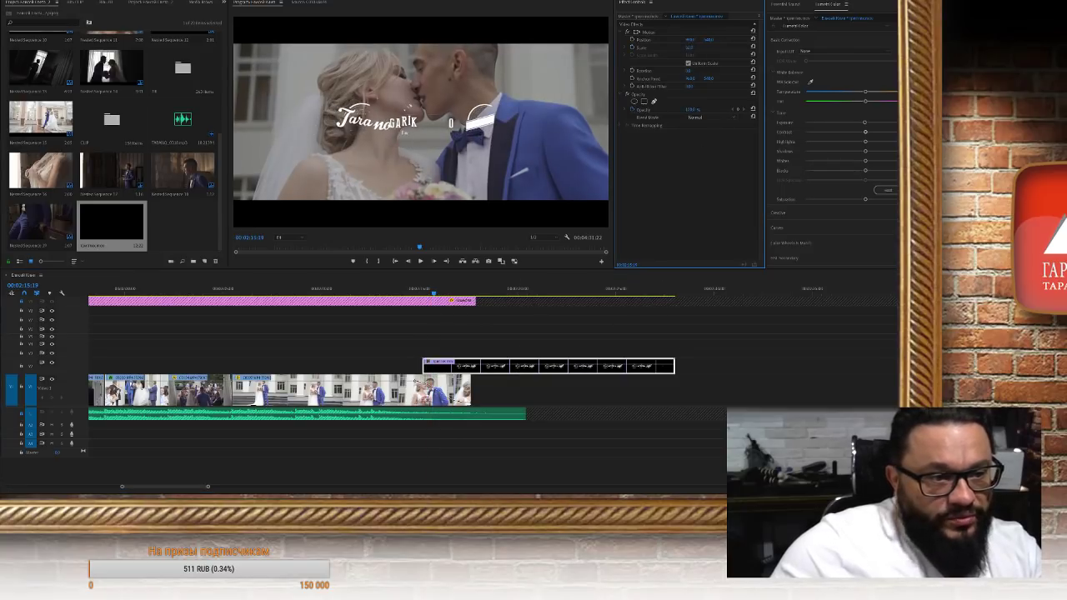
{"action": "left_click_drag", "start_coordinate": [481, 373], "coordinate": [491, 373]}
{"action": "left_click_drag", "start_coordinate": [427, 291], "coordinate": [376, 291]}
Play the ending from just before the logo clip to preview it
{"action": "left_click", "coordinate": [375, 291]}
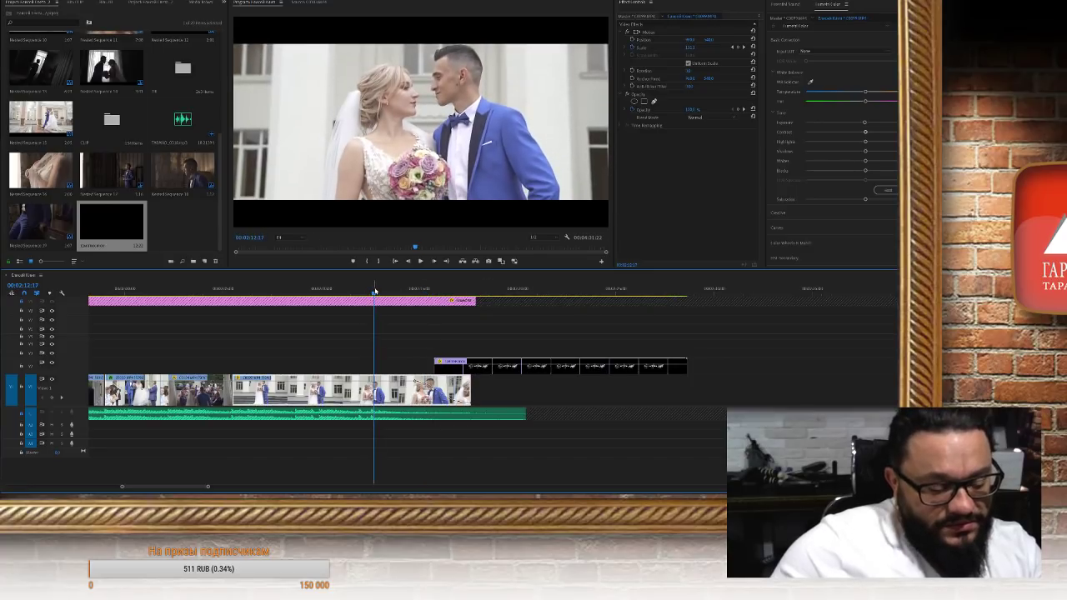
{"action": "key", "text": "space"}
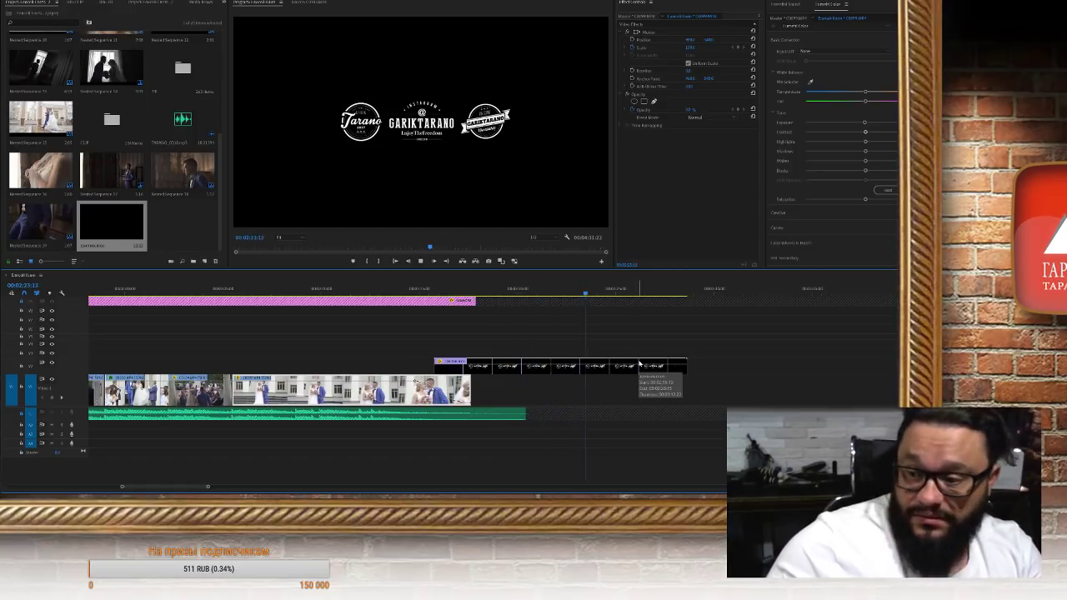
{"action": "key", "text": "space"}
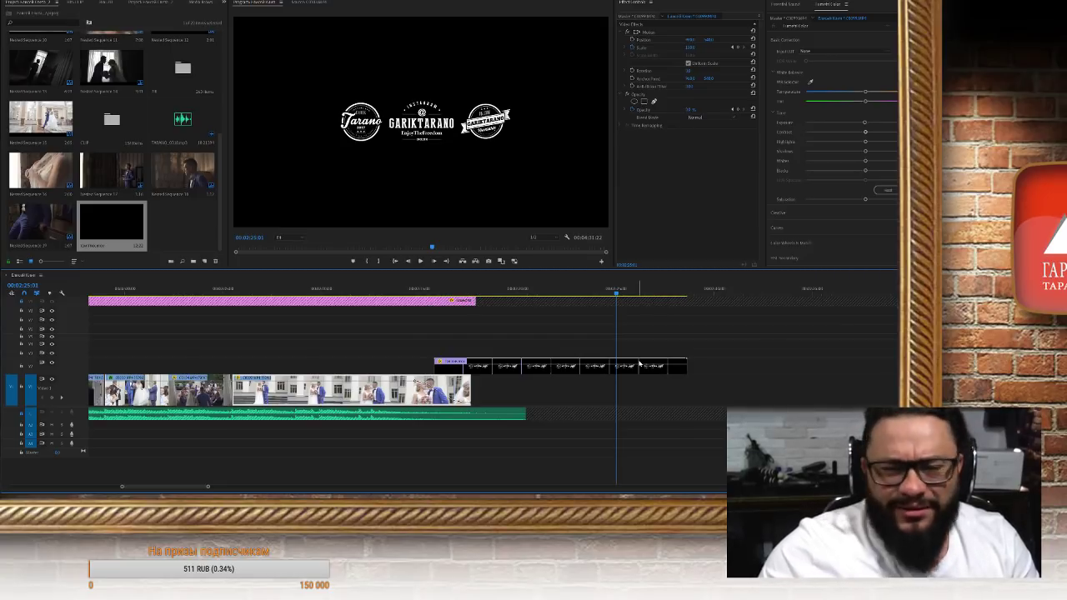
{"action": "scroll", "coordinate": [621, 440], "scroll_direction": "down", "scroll_amount": 6}
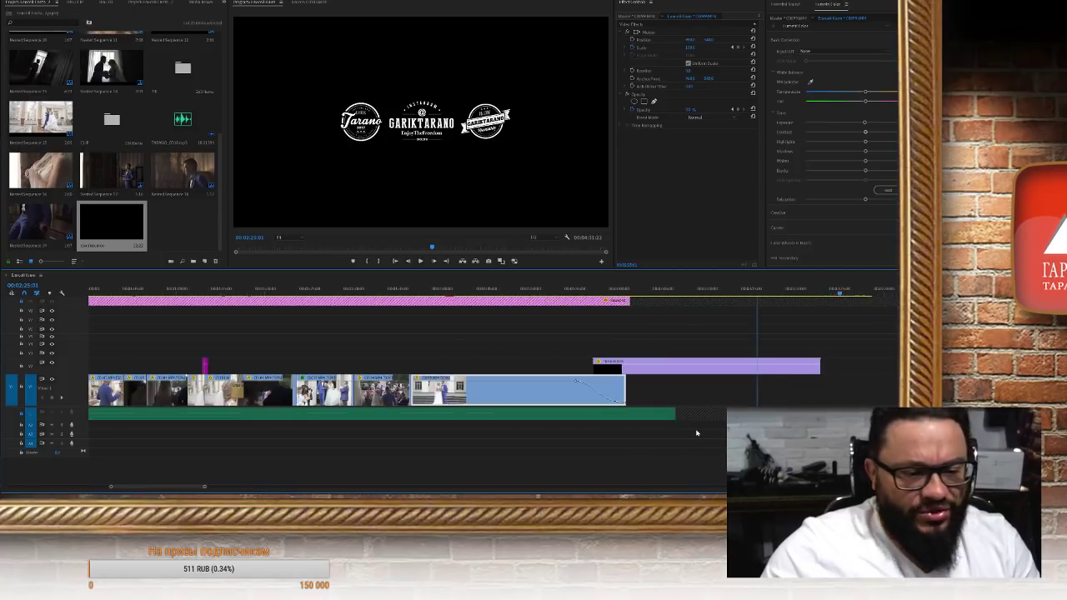
Select all clips from the sequence start, mark In/Out around them, render previews, then switch to the live chat
{"action": "scroll", "coordinate": [709, 432], "scroll_direction": "down", "scroll_amount": 3}
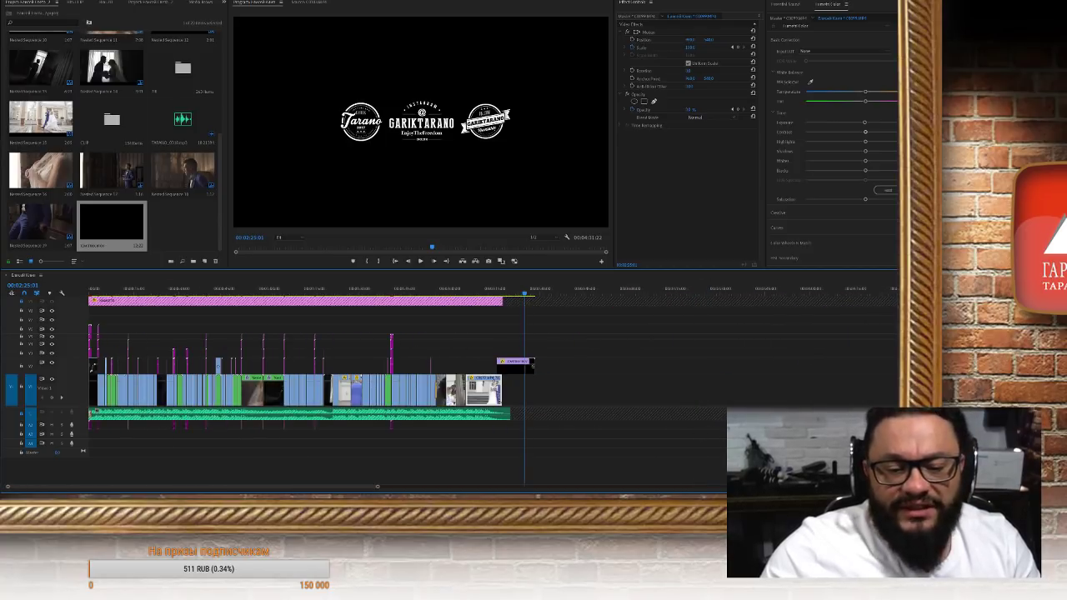
{"action": "key", "text": "ctrl+shift+a"}
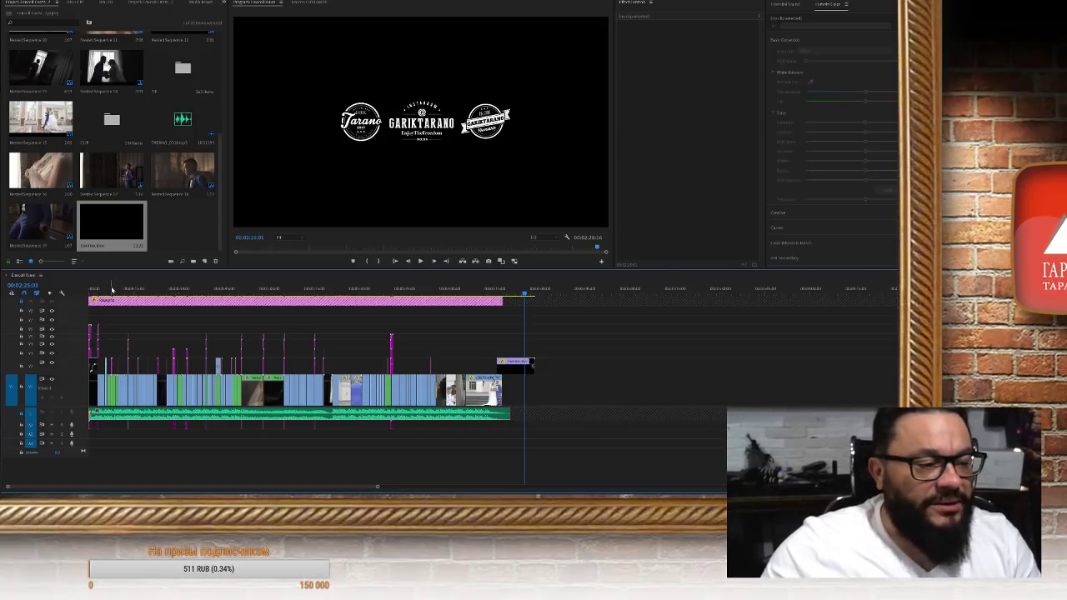
{"action": "key", "text": "Home"}
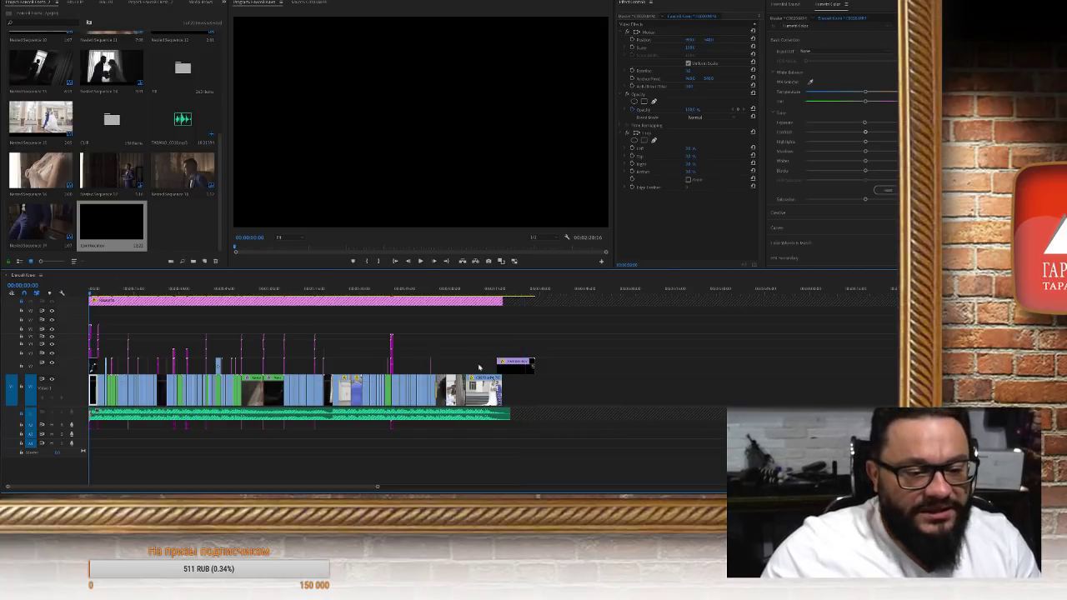
{"action": "left_click_drag", "start_coordinate": [570, 439], "coordinate": [90, 334]}
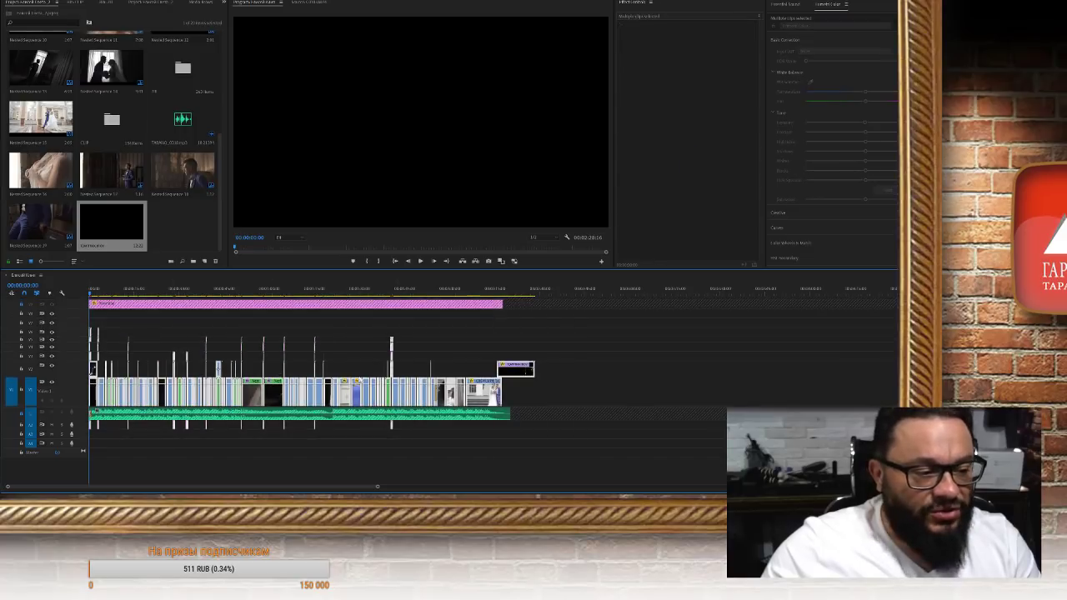
{"action": "key", "text": "slash"}
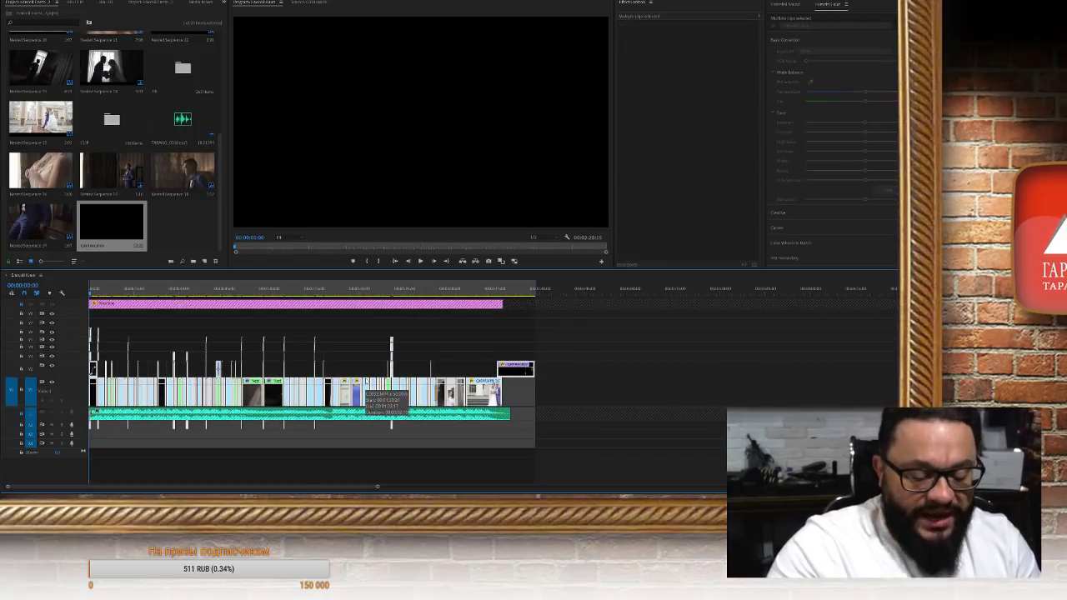
{"action": "key", "text": "Return"}
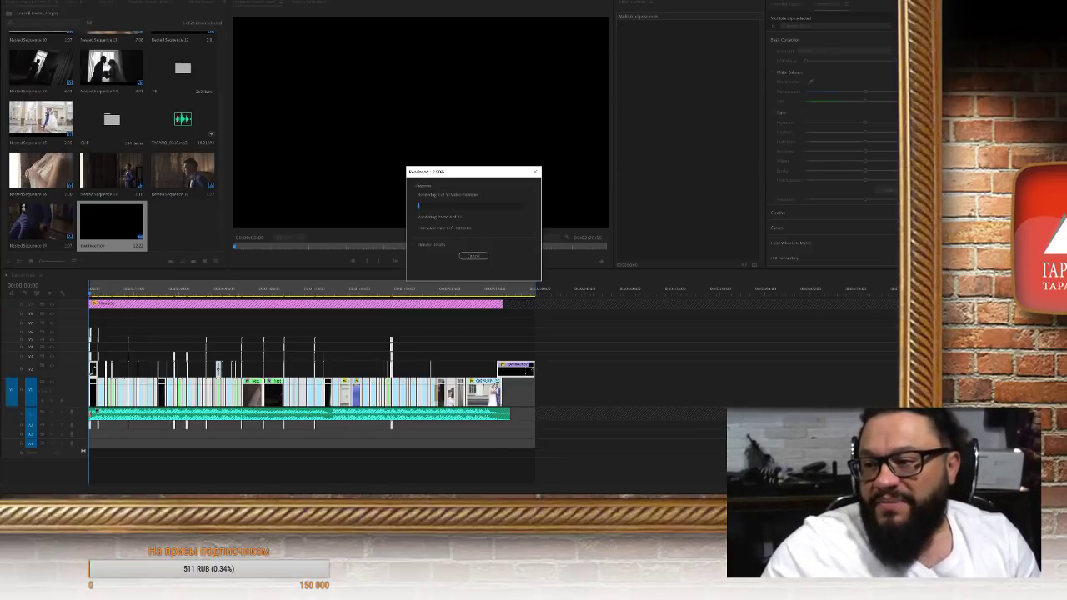
{"action": "key", "text": "alt+Tab"}
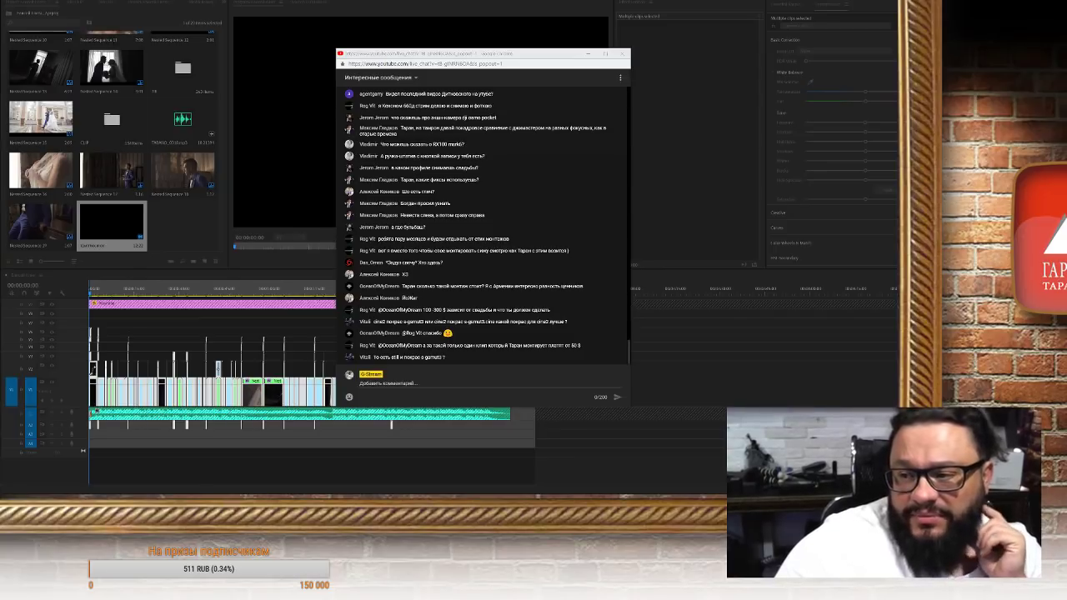
Bring the VK Chrome window forward, widen it, and open the Сообщения messages list
{"action": "key", "text": "alt+Tab"}
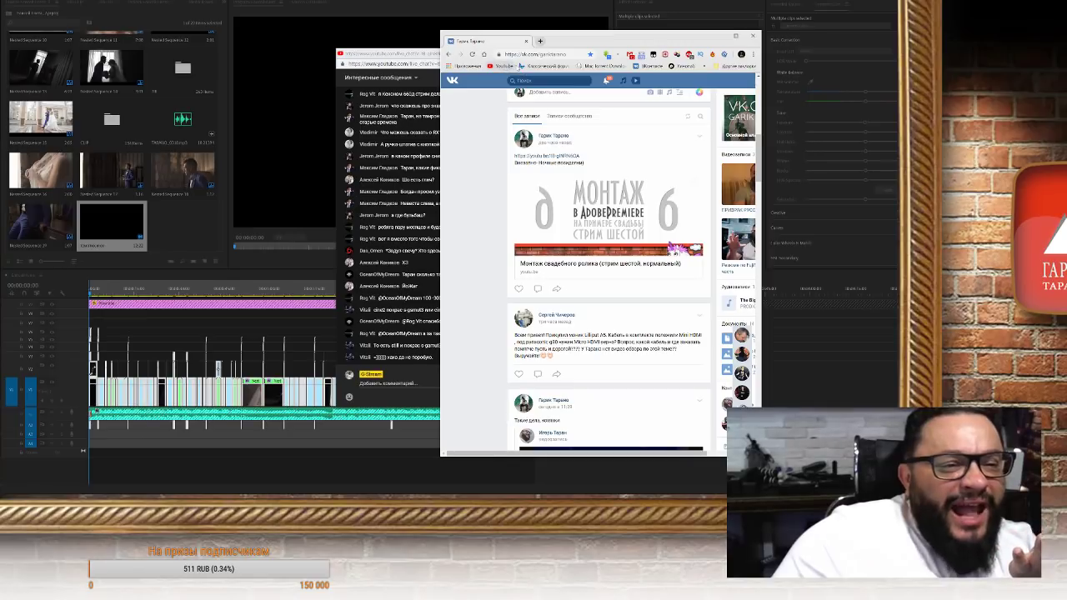
{"action": "left_click_drag", "start_coordinate": [762, 165], "coordinate": [892, 173]}
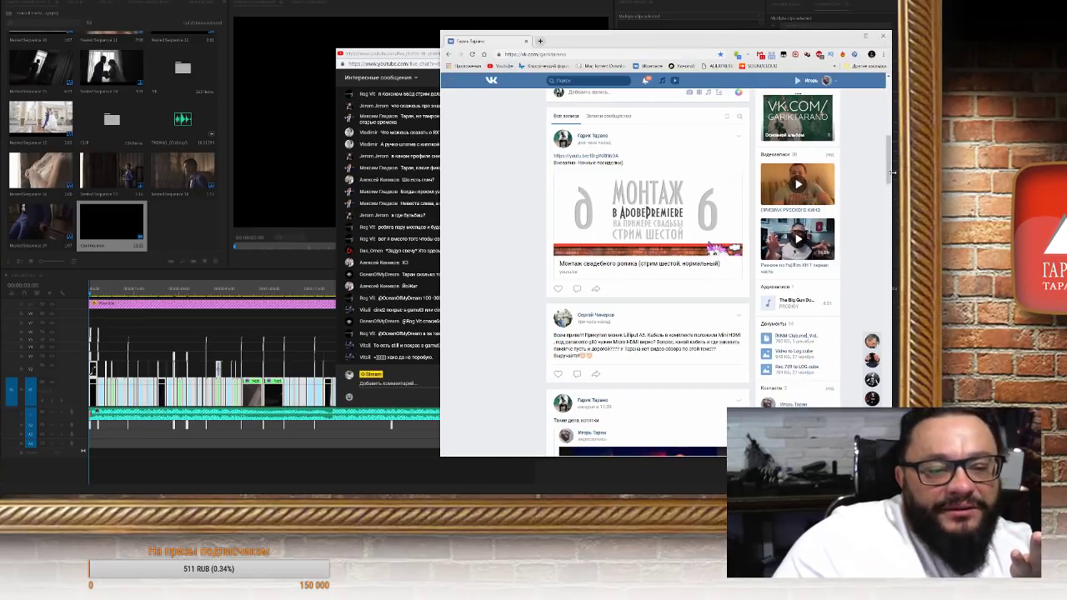
{"action": "scroll", "coordinate": [513, 344], "scroll_direction": "down", "scroll_amount": 2}
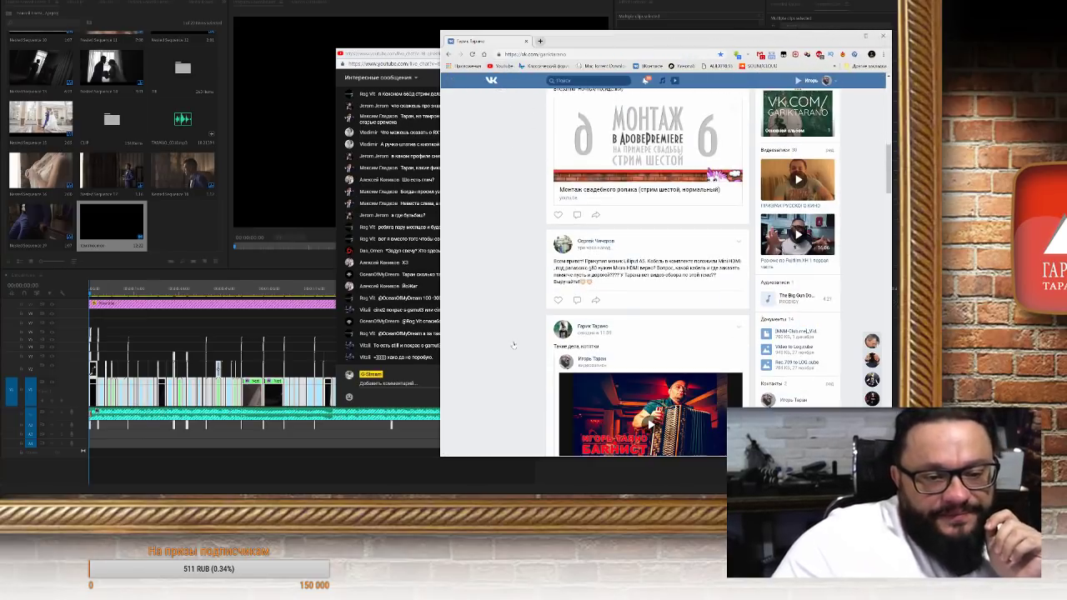
{"action": "scroll", "coordinate": [513, 344], "scroll_direction": "up", "scroll_amount": 6}
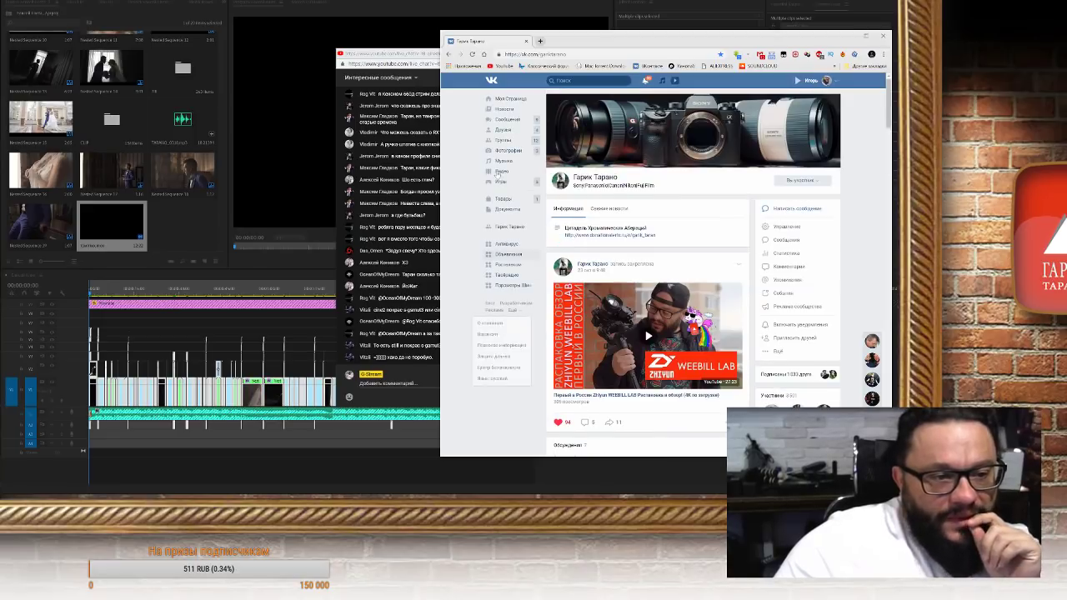
{"action": "left_click", "coordinate": [507, 119]}
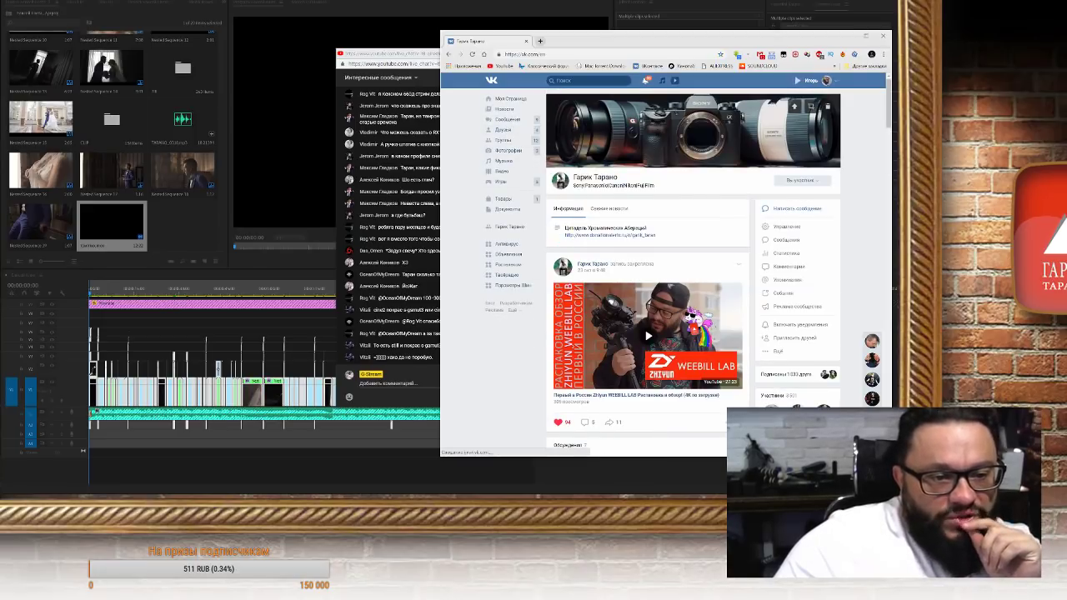
{"action": "scroll", "coordinate": [707, 330], "scroll_direction": "up", "scroll_amount": 2}
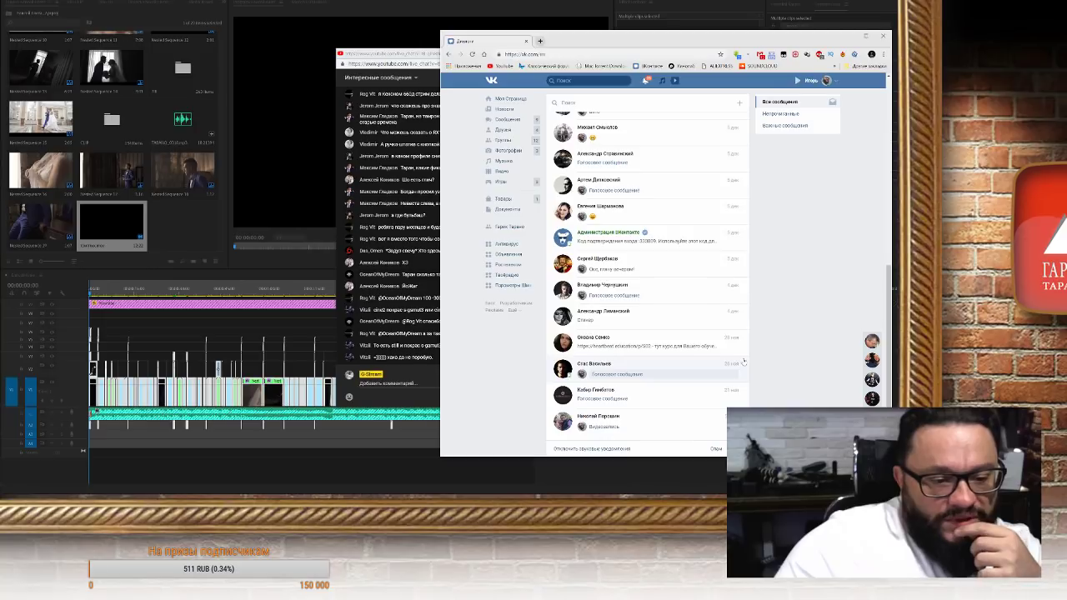
{"action": "scroll", "coordinate": [745, 361], "scroll_direction": "up", "scroll_amount": 4}
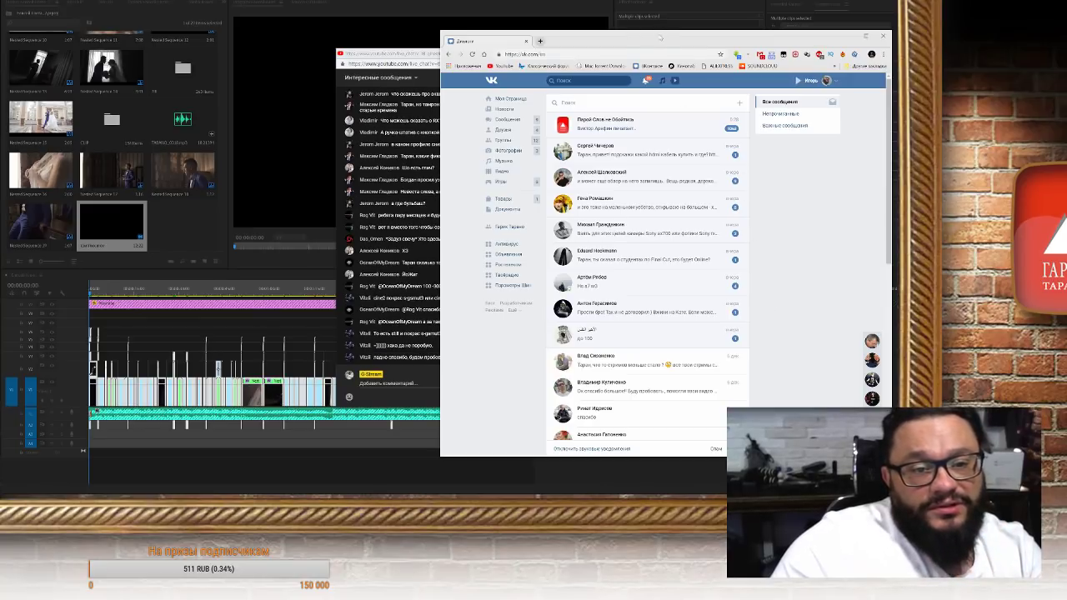
Read the long message in the Парой Слов не Обойтись dialog, then switch back to Premiere Pro
{"action": "left_click", "coordinate": [664, 135]}
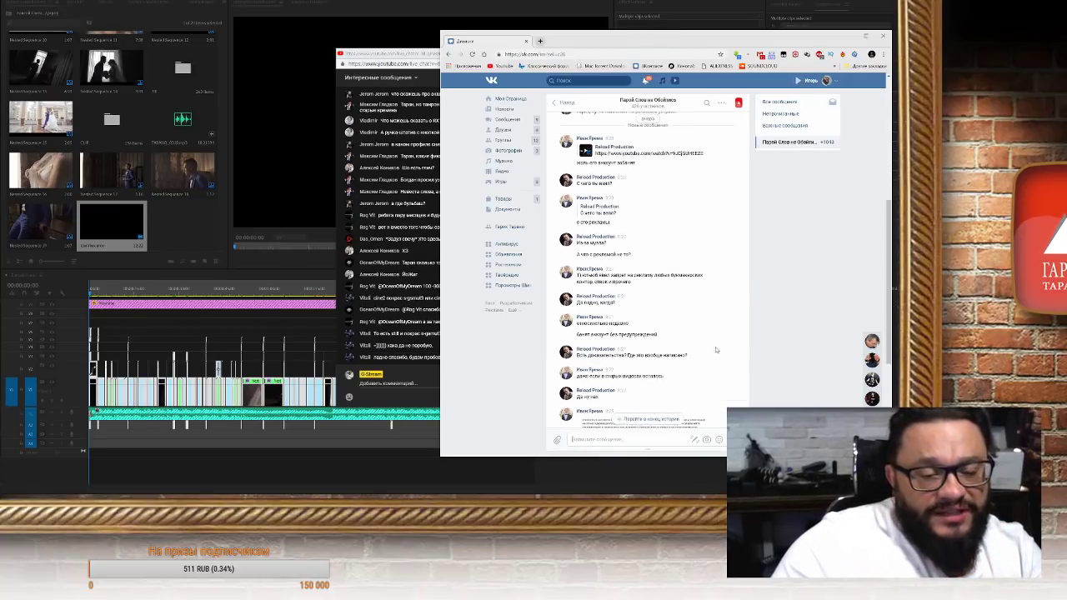
{"action": "scroll", "coordinate": [721, 336], "scroll_direction": "down", "scroll_amount": 10}
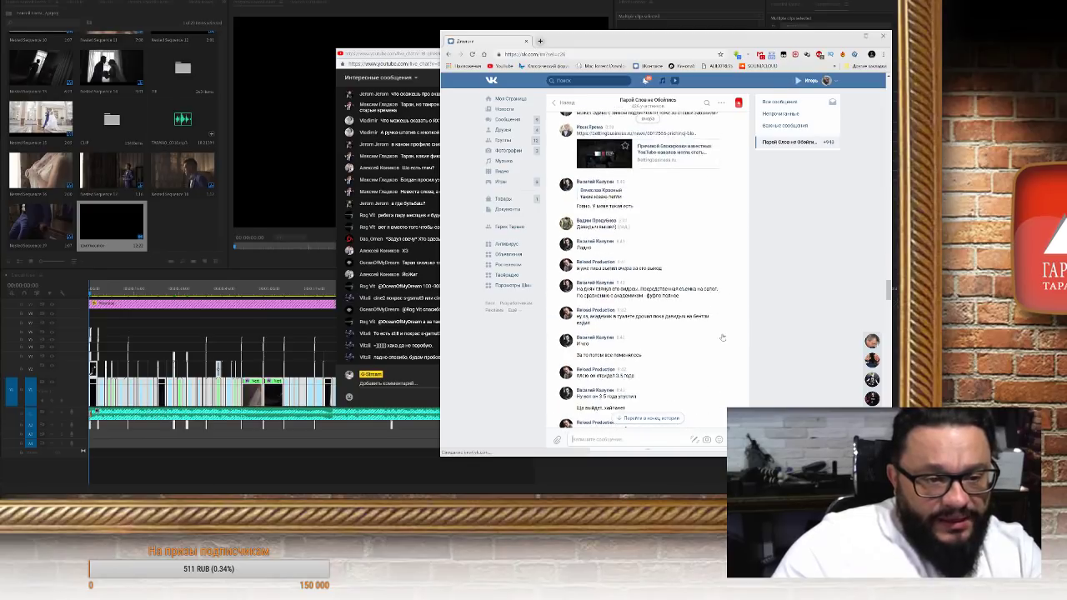
{"action": "scroll", "coordinate": [725, 340], "scroll_direction": "up", "scroll_amount": 3}
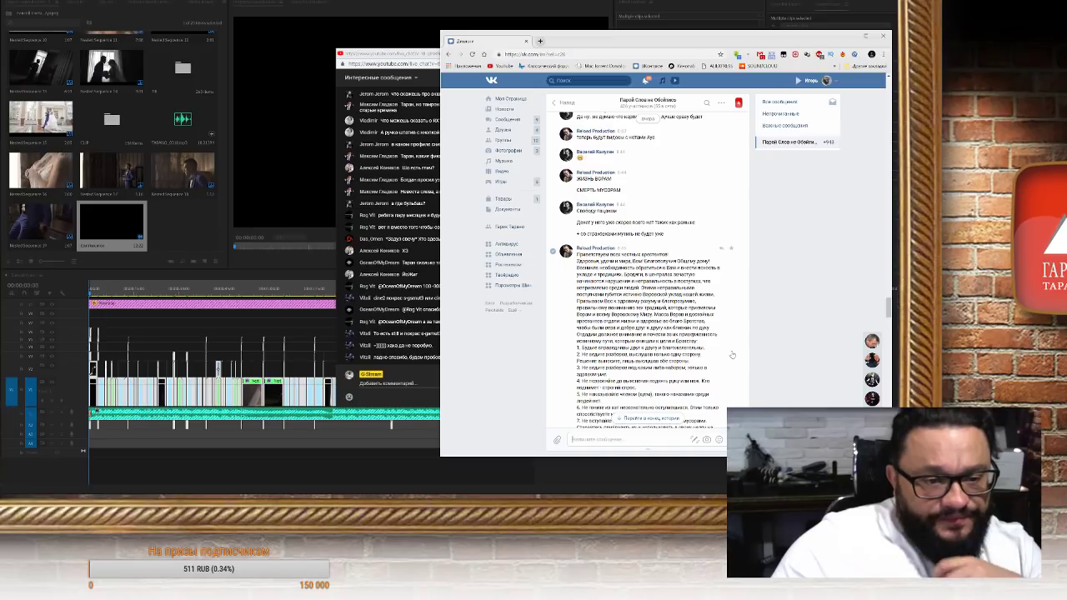
{"action": "scroll", "coordinate": [732, 354], "scroll_direction": "down", "scroll_amount": 1}
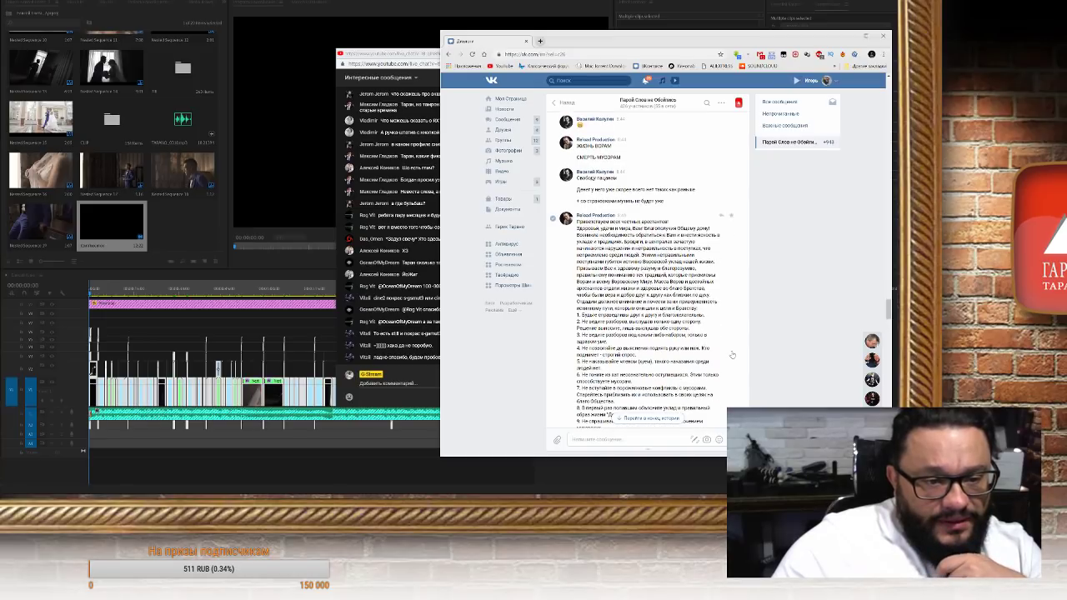
{"action": "scroll", "coordinate": [732, 354], "scroll_direction": "down", "scroll_amount": 1}
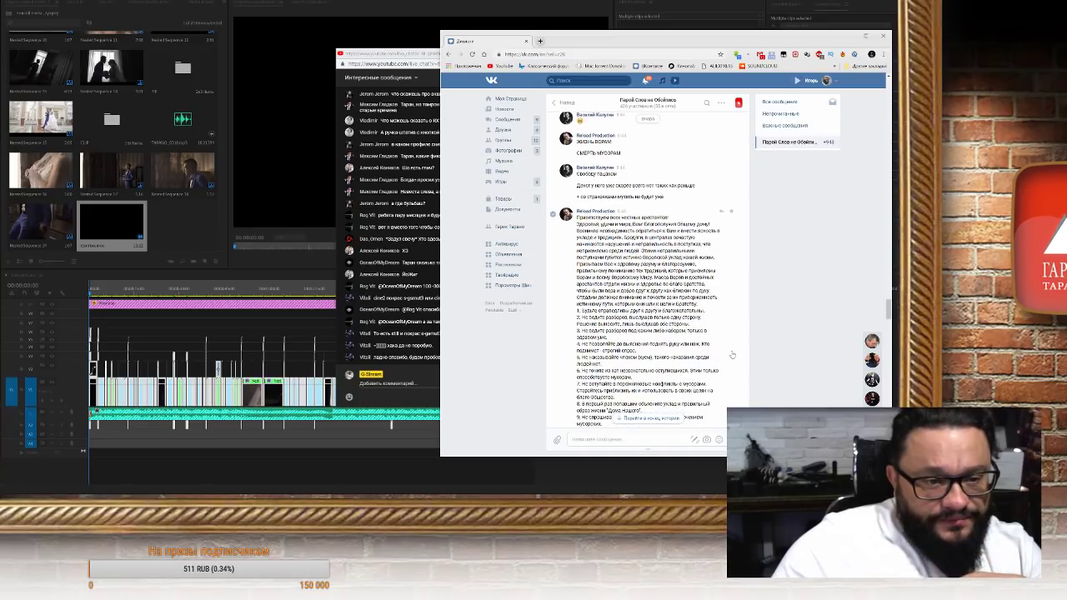
{"action": "scroll", "coordinate": [732, 355], "scroll_direction": "down", "scroll_amount": 3}
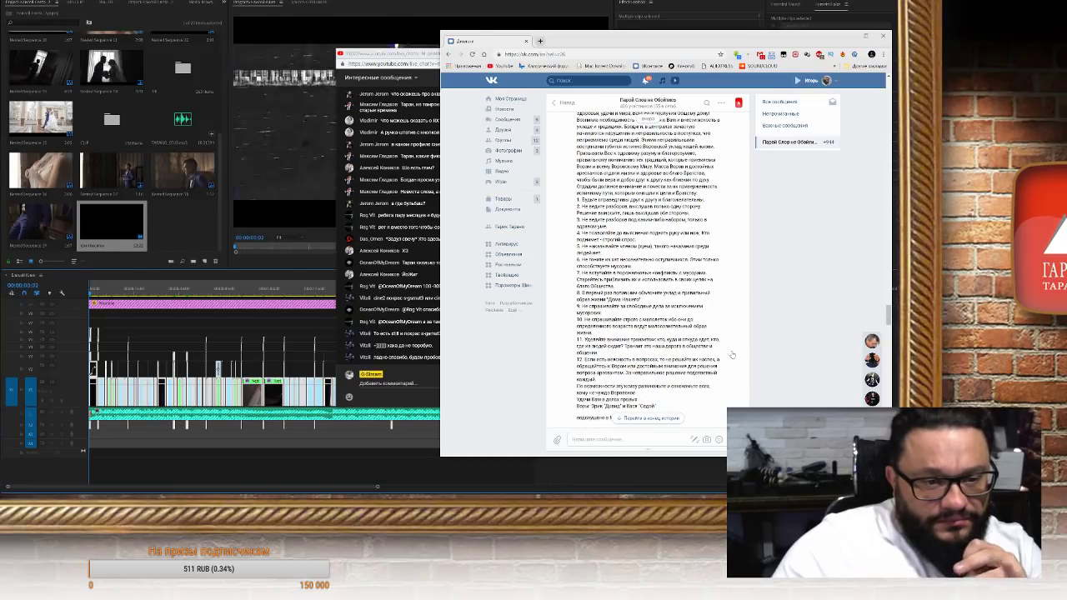
{"action": "key", "text": "alt+Tab"}
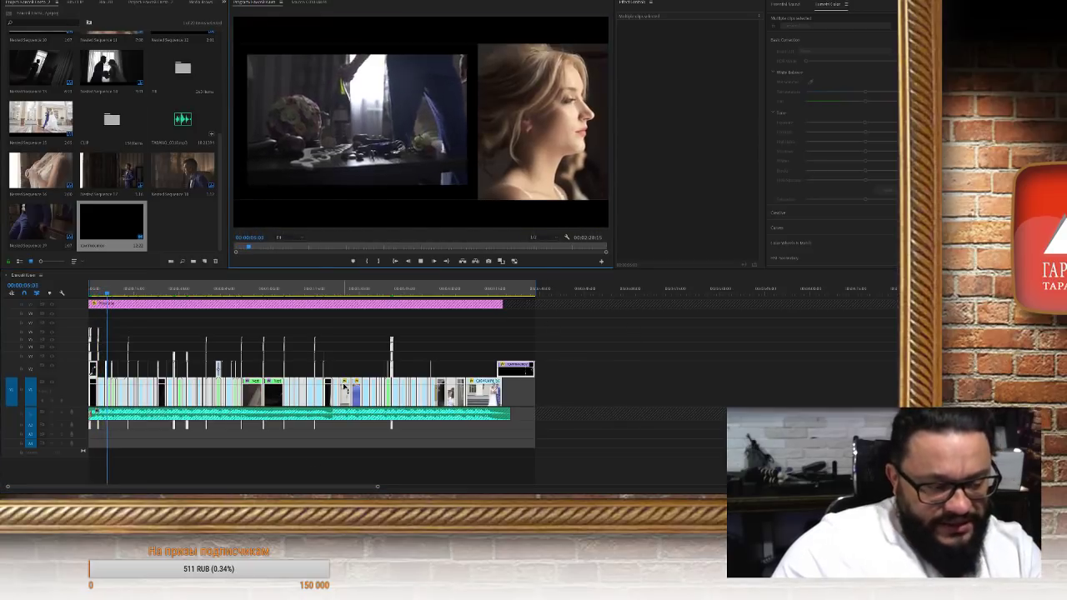
Stop playback, zoom the timeline in around 00:00:03:02, and select the short clip on V2
{"action": "key", "text": "space"}
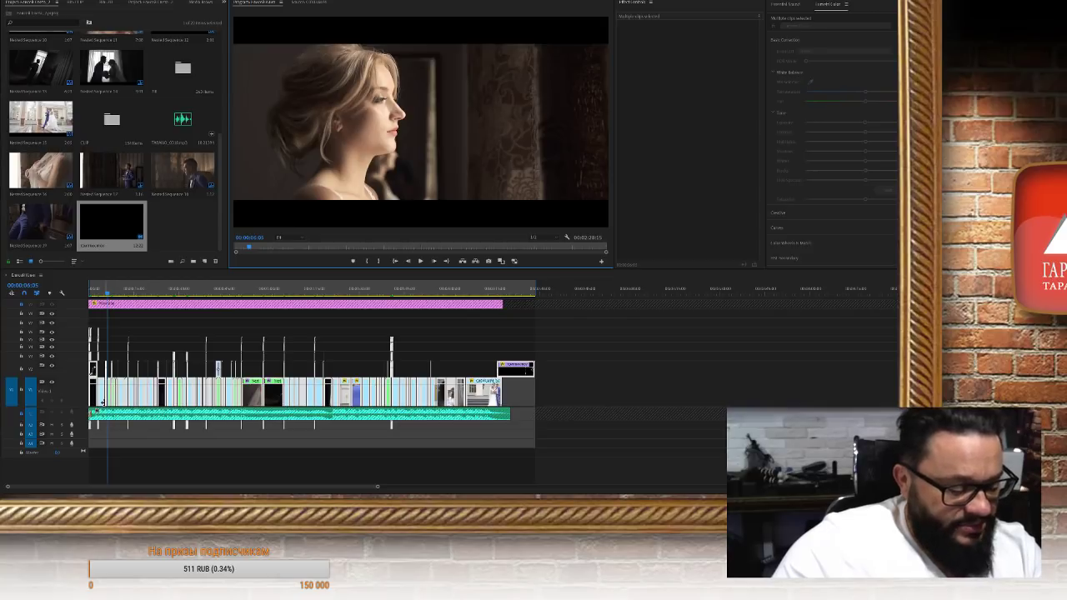
{"action": "key", "text": "equal"}
{"action": "key", "text": "equal"}
{"action": "key", "text": "equal"}
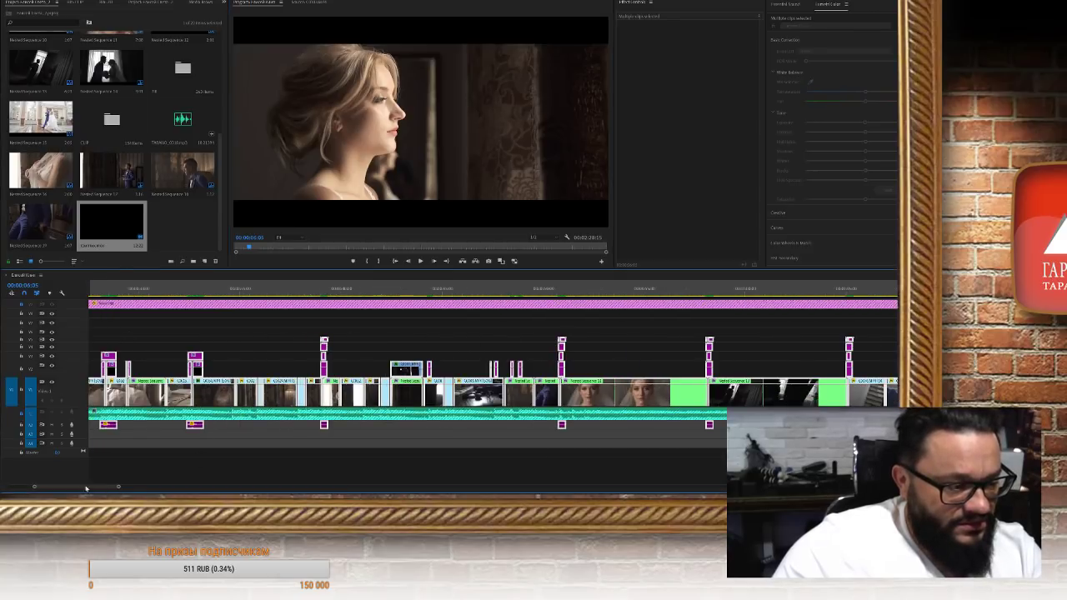
{"action": "left_click_drag", "start_coordinate": [86, 489], "coordinate": [2, 489]}
{"action": "left_click_drag", "start_coordinate": [145, 291], "coordinate": [152, 291]}
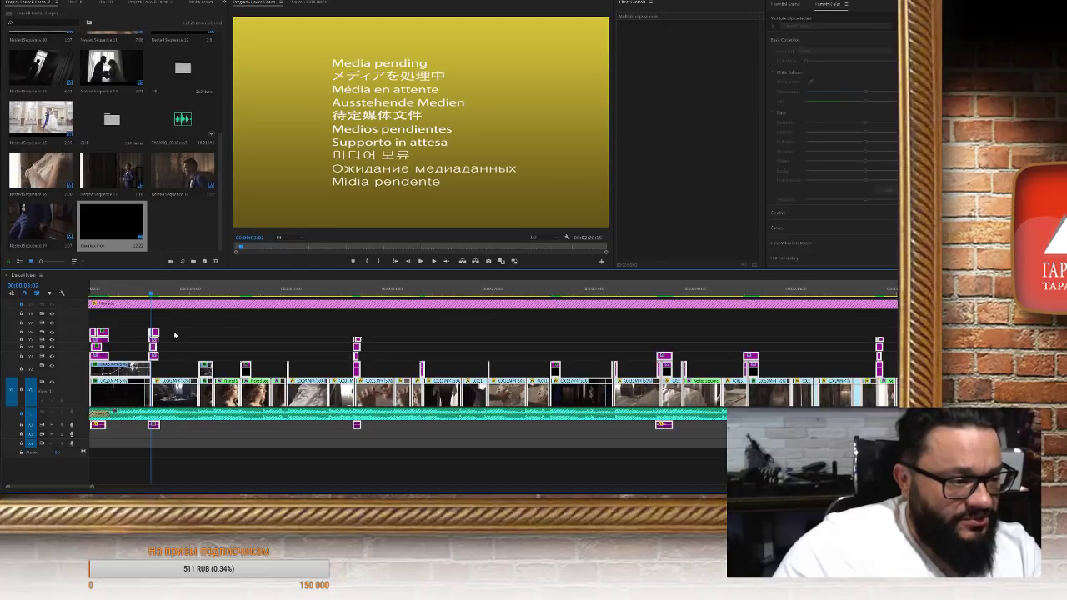
{"action": "left_click", "coordinate": [174, 334]}
{"action": "key", "text": "="}
{"action": "key", "text": "="}
{"action": "key", "text": "="}
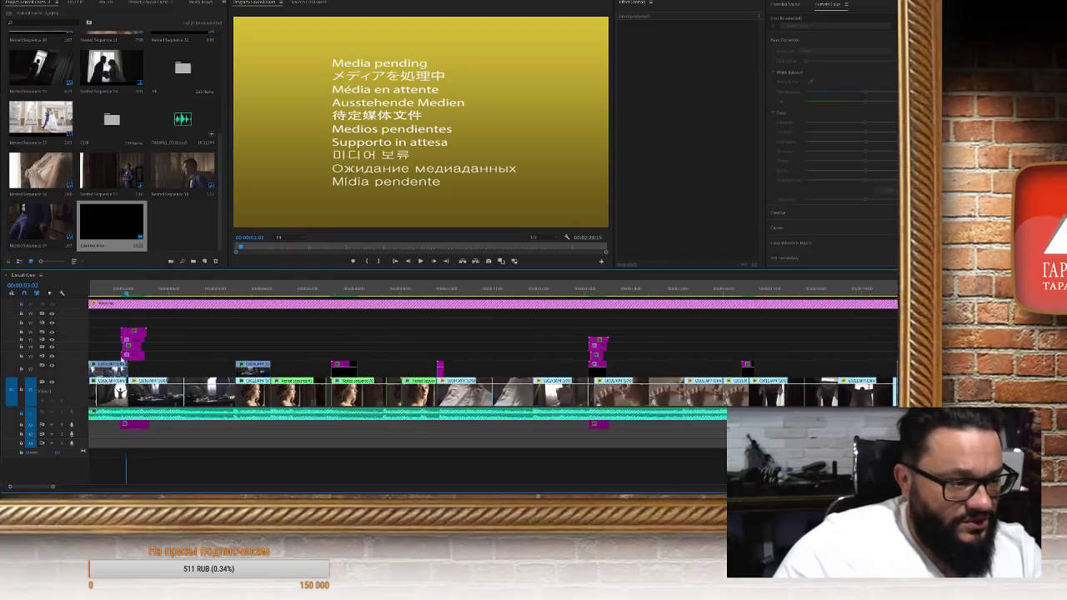
{"action": "key", "text": "="}
{"action": "key", "text": "="}
{"action": "key", "text": "="}
{"action": "key", "text": "="}
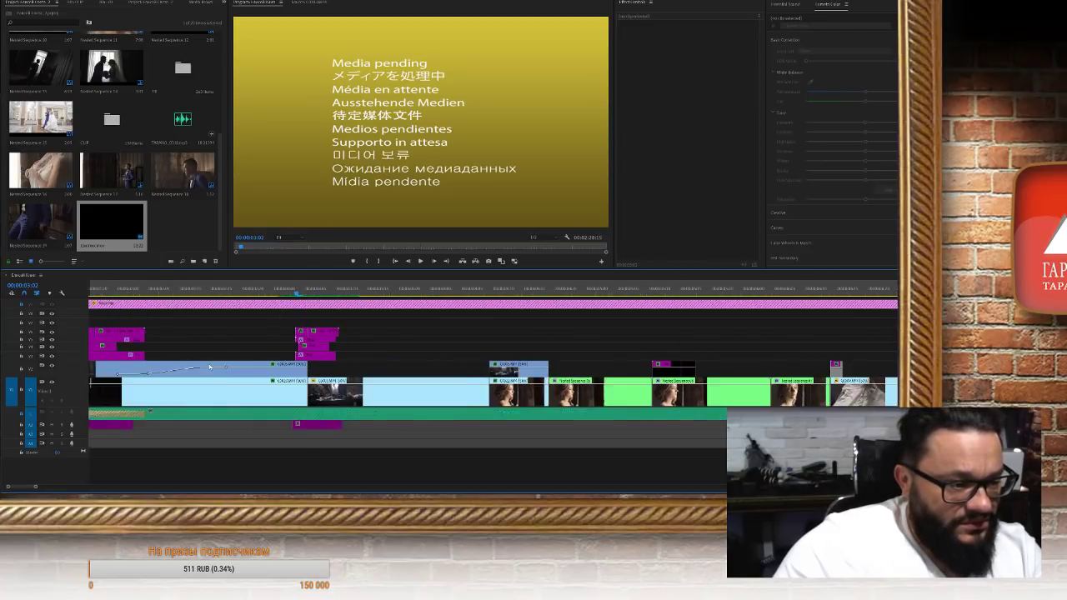
{"action": "left_click", "coordinate": [277, 333]}
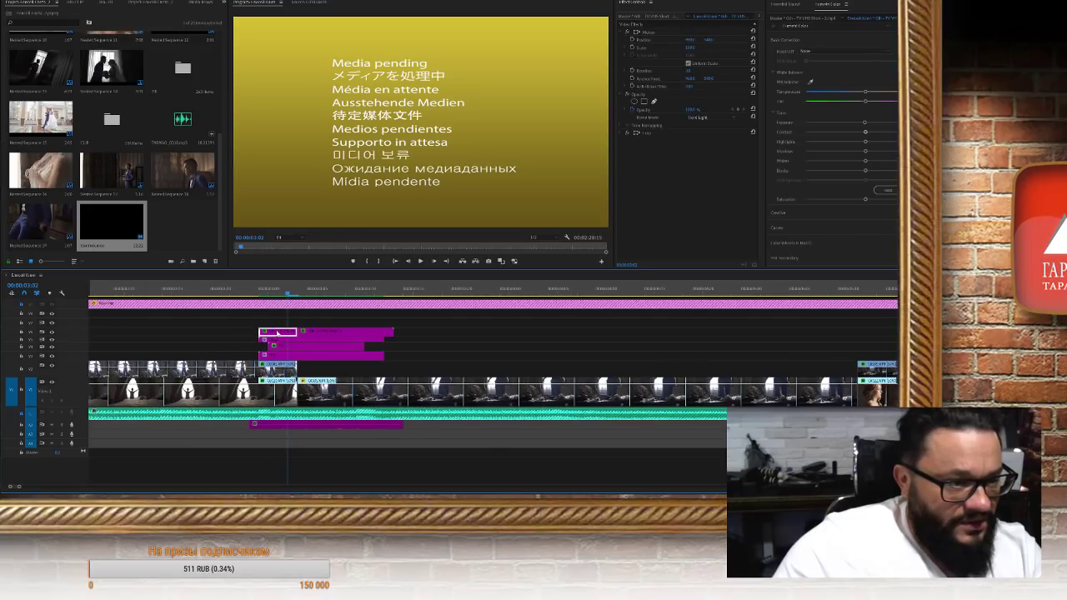
Enable the upper video track's output and scrub to 00:00:03:01 to show the glitch effect
{"action": "left_click", "coordinate": [53, 333]}
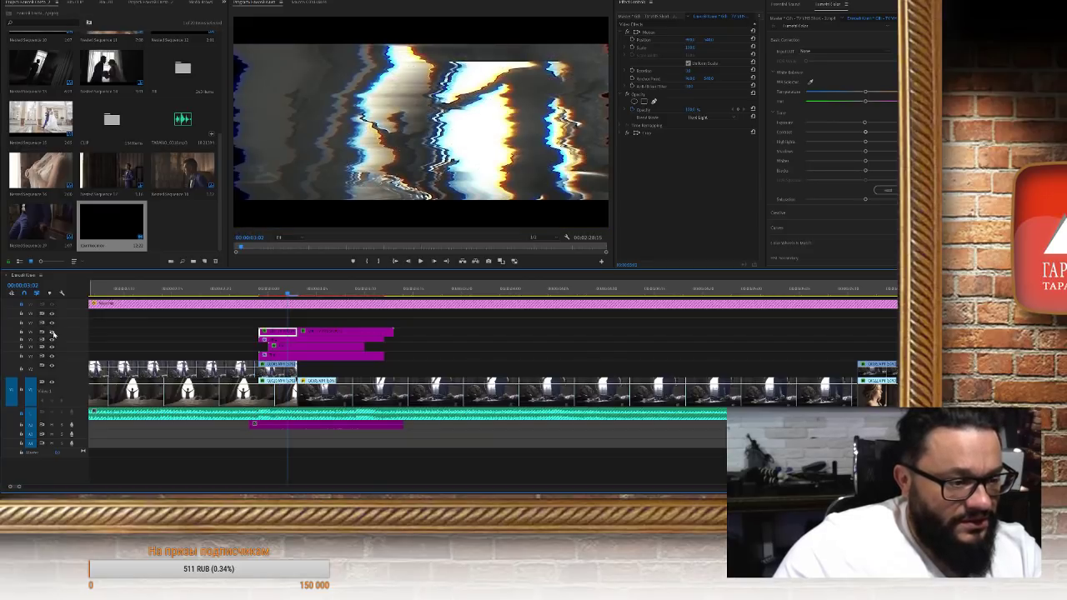
{"action": "mouse_move", "coordinate": [288, 293]}
{"action": "left_mouse_down"}
{"action": "mouse_move", "coordinate": [266, 294]}
{"action": "mouse_move", "coordinate": [283, 293]}
{"action": "left_mouse_up"}
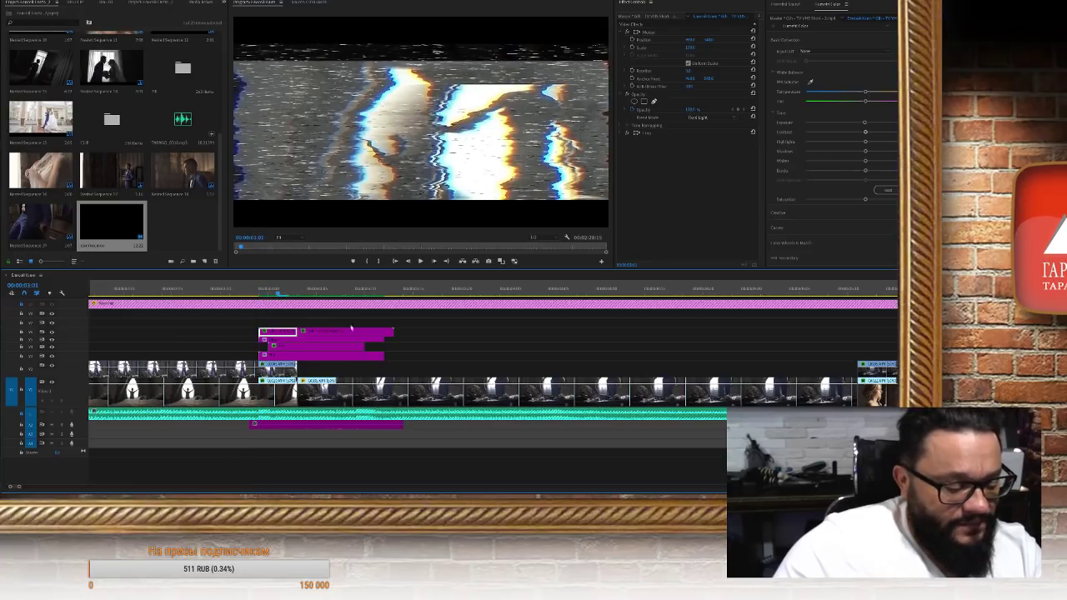
{"action": "scroll", "coordinate": [351, 328], "scroll_direction": "down", "scroll_amount": 8}
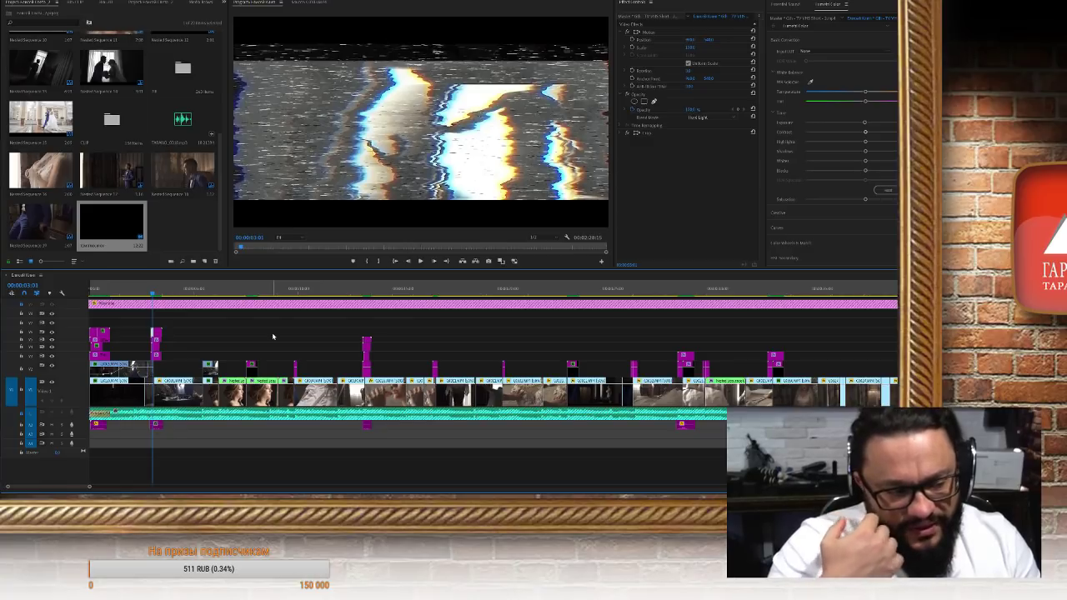
{"action": "key", "text": "Home"}
{"action": "key", "text": "space"}
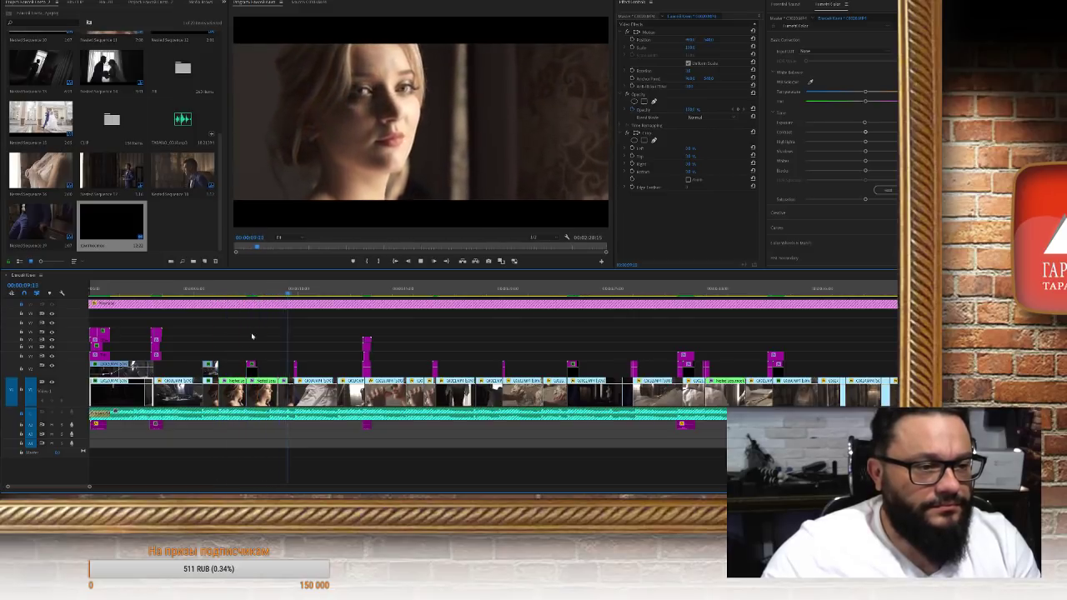
{"action": "key", "text": "space"}
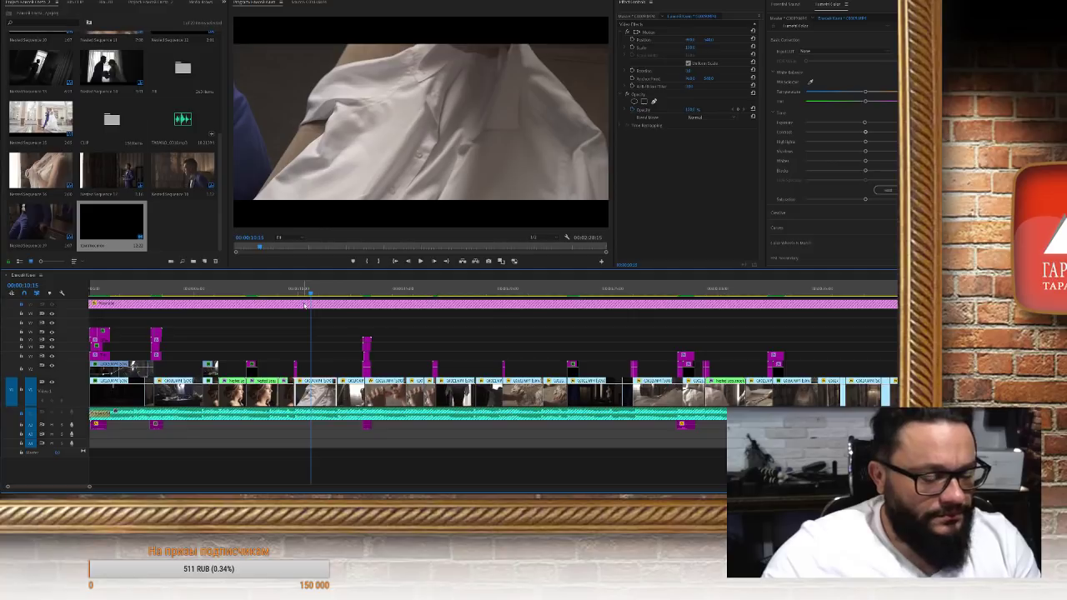
{"action": "key", "text": "space"}
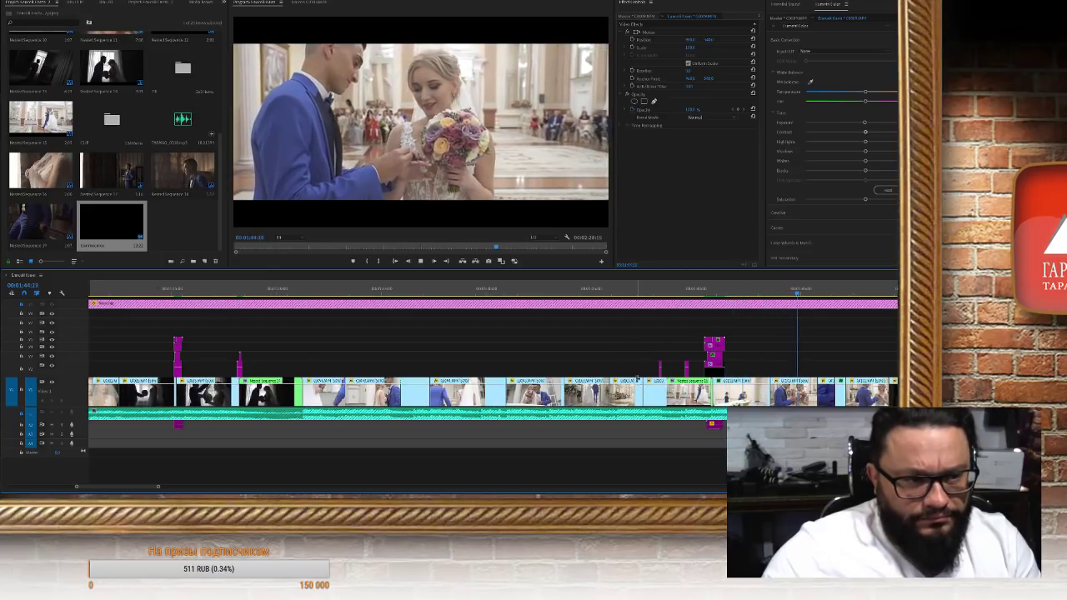
Stop playback a few seconds back and nudge the clip's Lumetri Temperature slightly warmer
{"action": "left_click", "coordinate": [755, 288]}
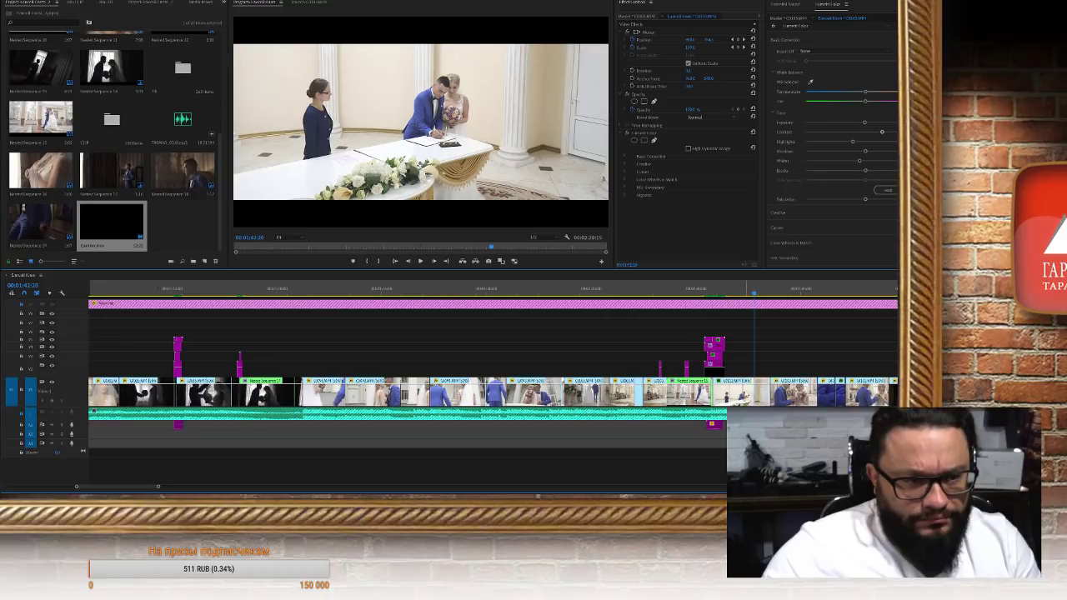
{"action": "left_click_drag", "start_coordinate": [867, 94], "coordinate": [870, 94]}
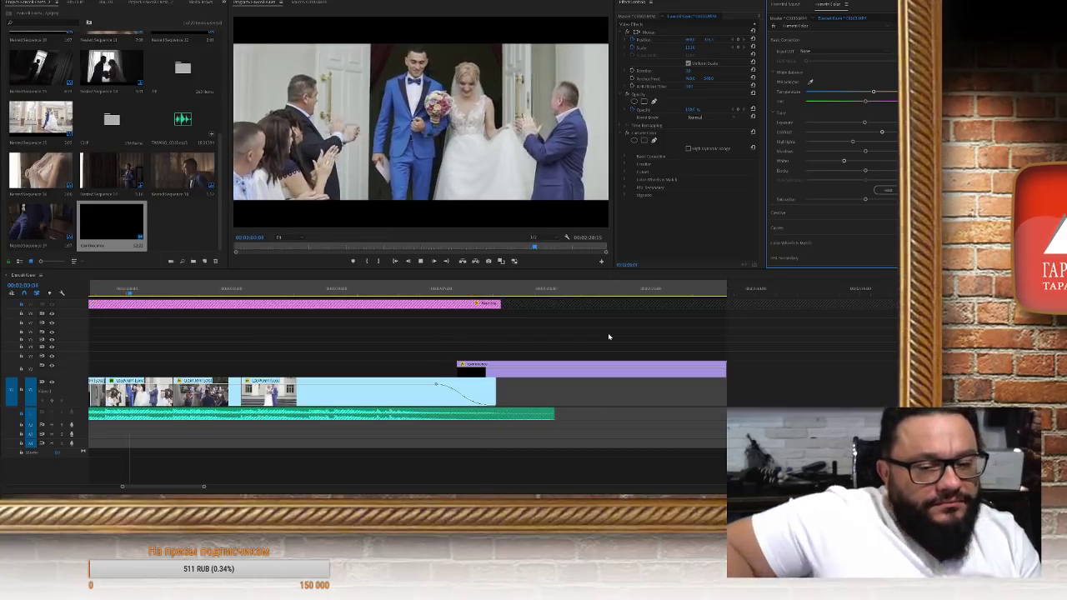
Scroll the timeline up, then bring up and dismiss context menus for two timeline clips
{"action": "scroll", "coordinate": [458, 367], "scroll_direction": "up", "scroll_amount": 2}
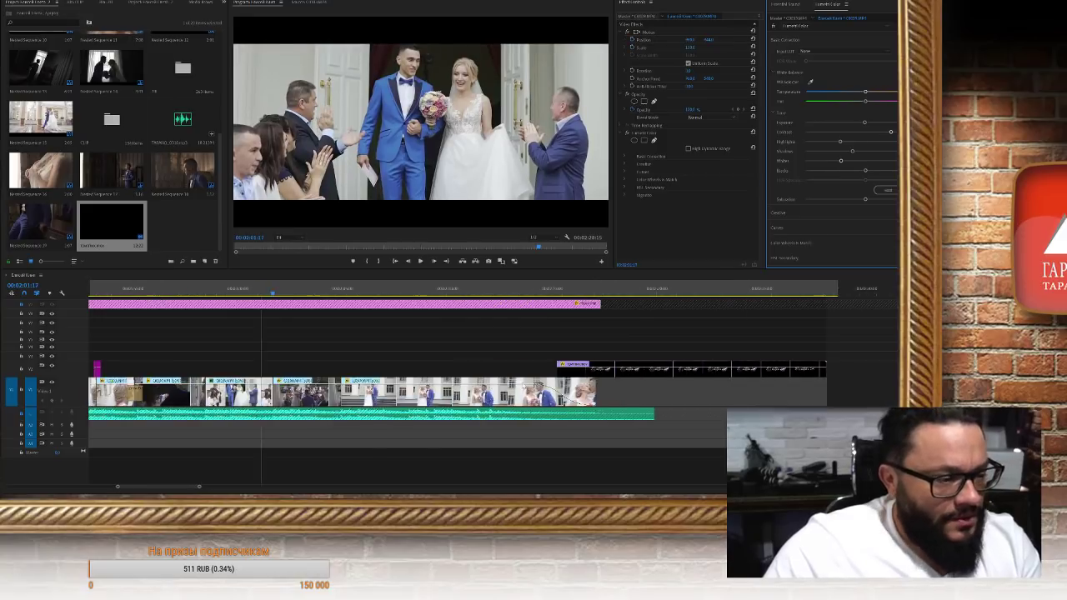
{"action": "scroll", "coordinate": [397, 392], "scroll_direction": "up", "scroll_amount": 3}
{"action": "right_click", "coordinate": [396, 398]}
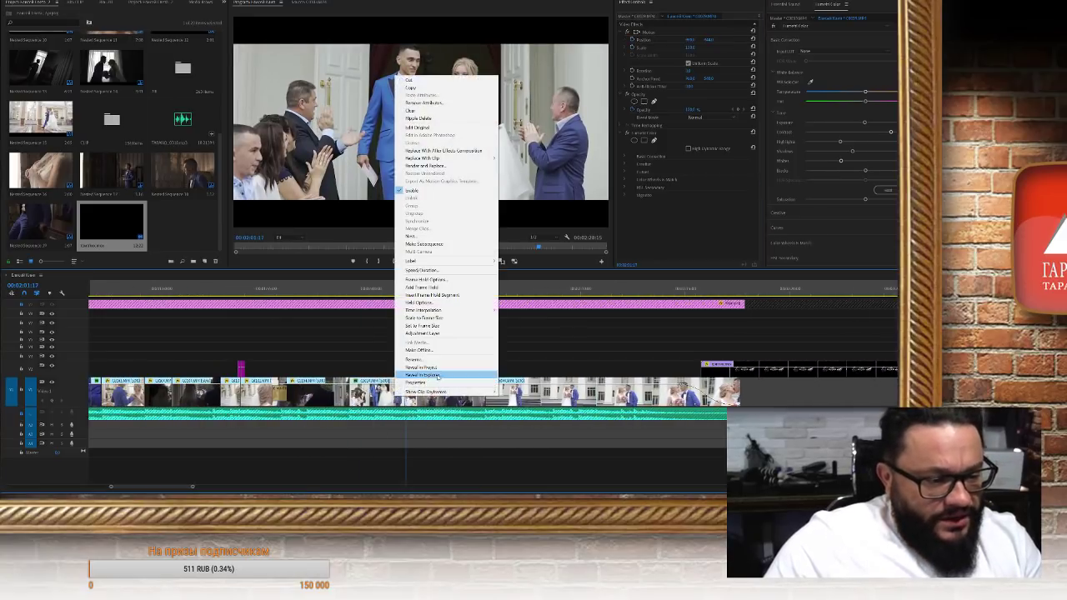
{"action": "left_click", "coordinate": [317, 300]}
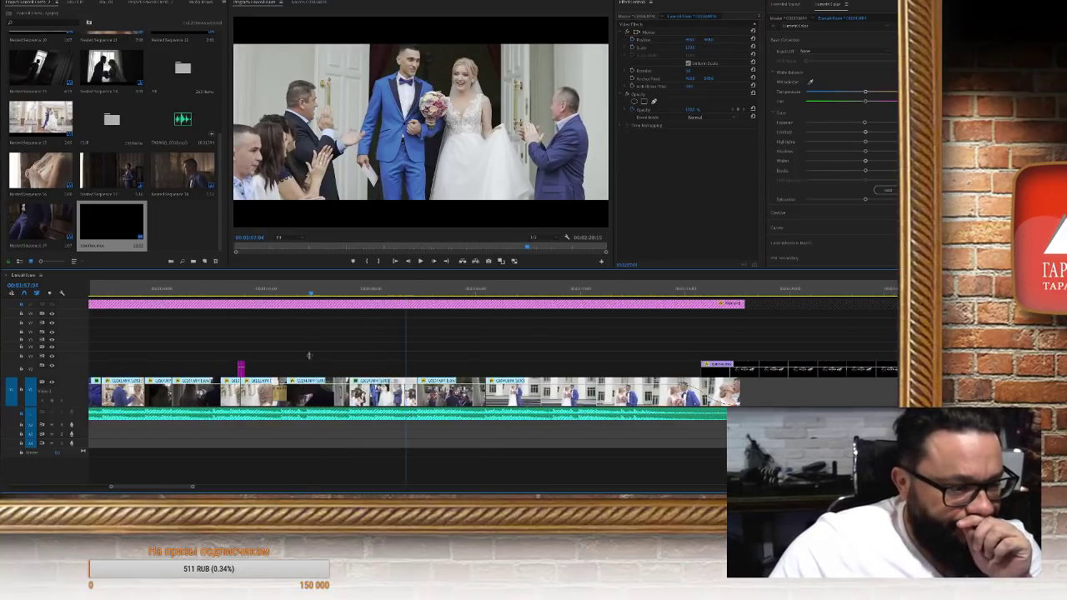
{"action": "right_click", "coordinate": [309, 401]}
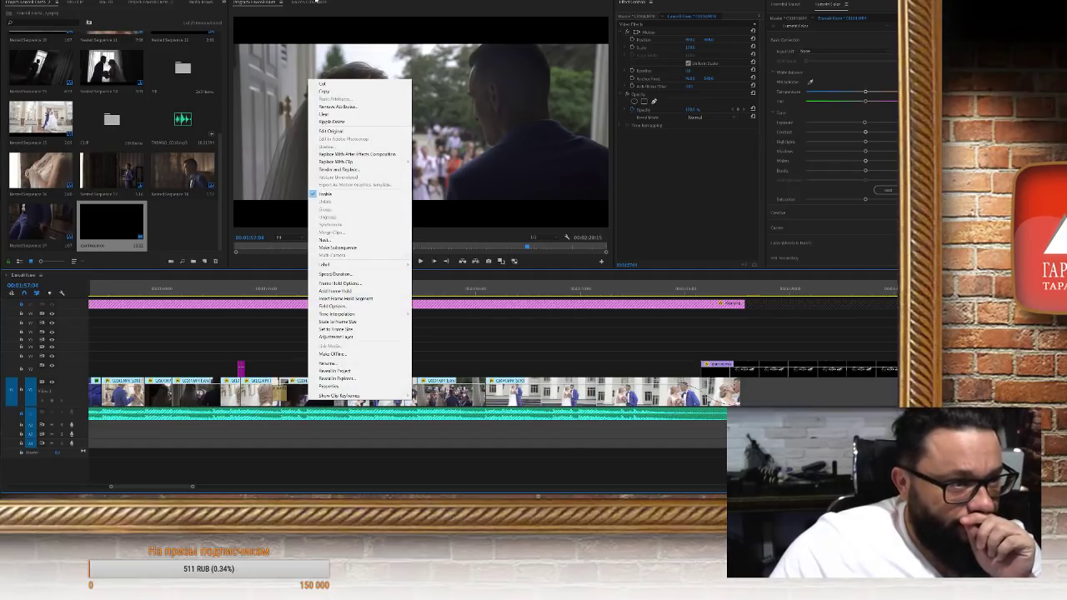
{"action": "left_click", "coordinate": [321, 2]}
Reveal the timeline clip's file in Explorer, close that folder, and reopen the clip's context menu
{"action": "right_click", "coordinate": [311, 405]}
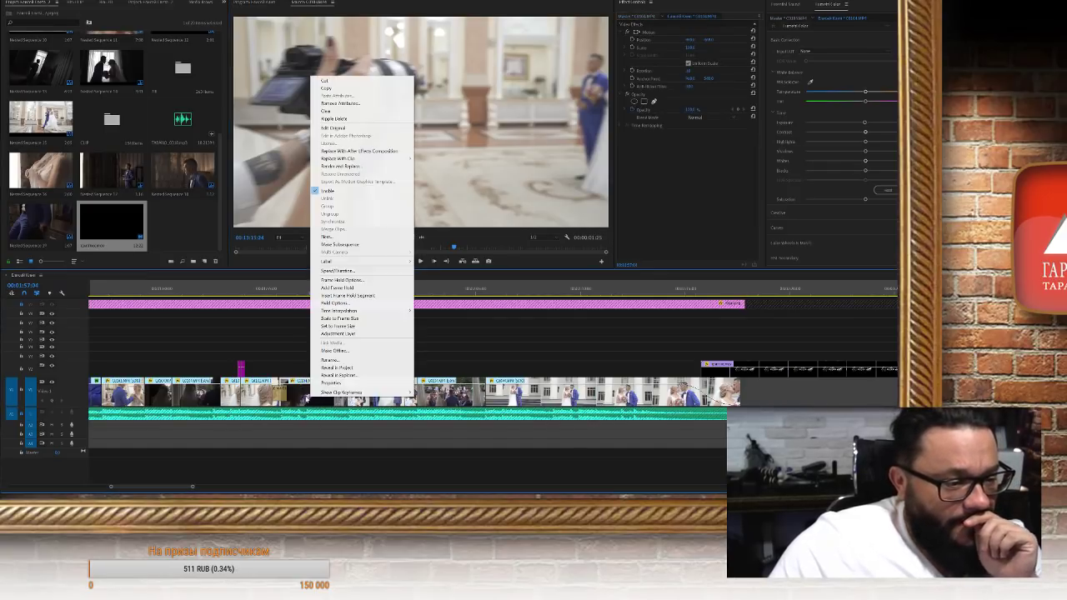
{"action": "left_click", "coordinate": [350, 375]}
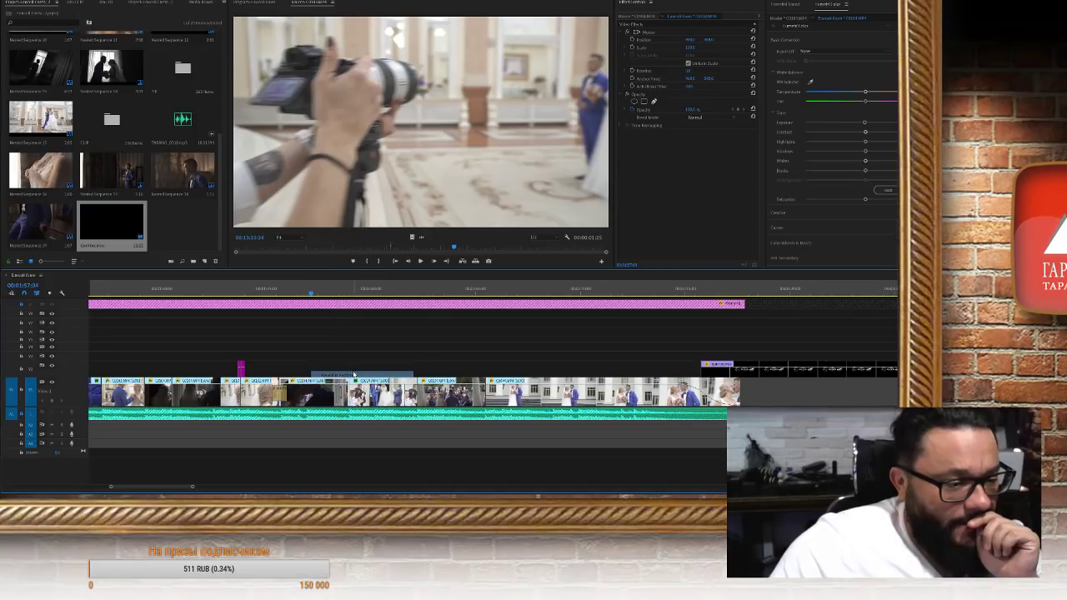
{"action": "left_click", "coordinate": [545, 19]}
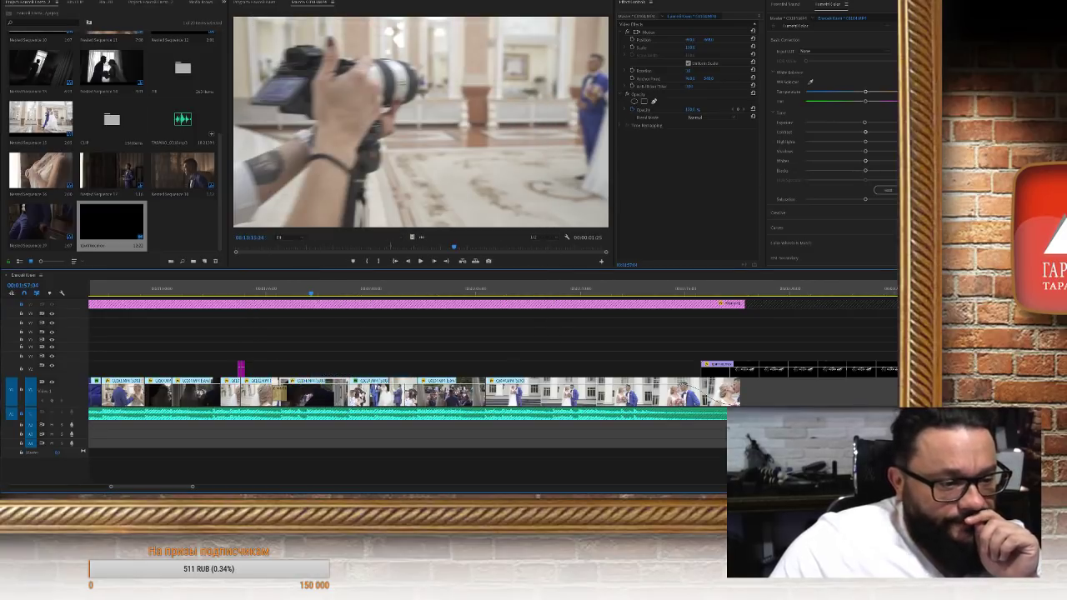
{"action": "right_click", "coordinate": [314, 399]}
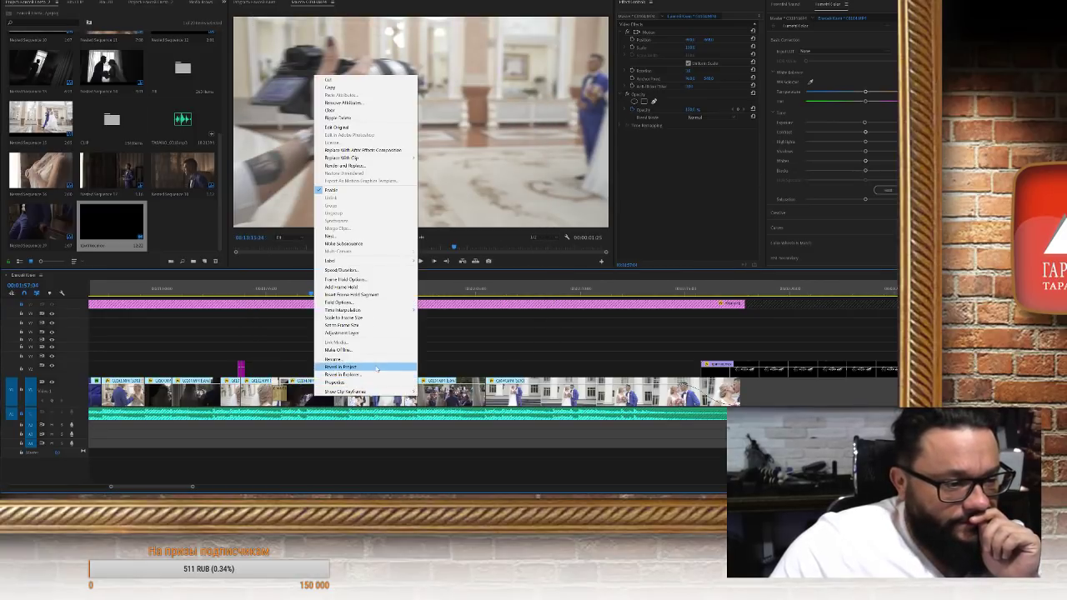
Reveal the clip in its bin and load the crowd shot as a zoomed Source Monitor audio waveform
{"action": "left_click", "coordinate": [346, 369]}
{"action": "double_click", "coordinate": [111, 222]}
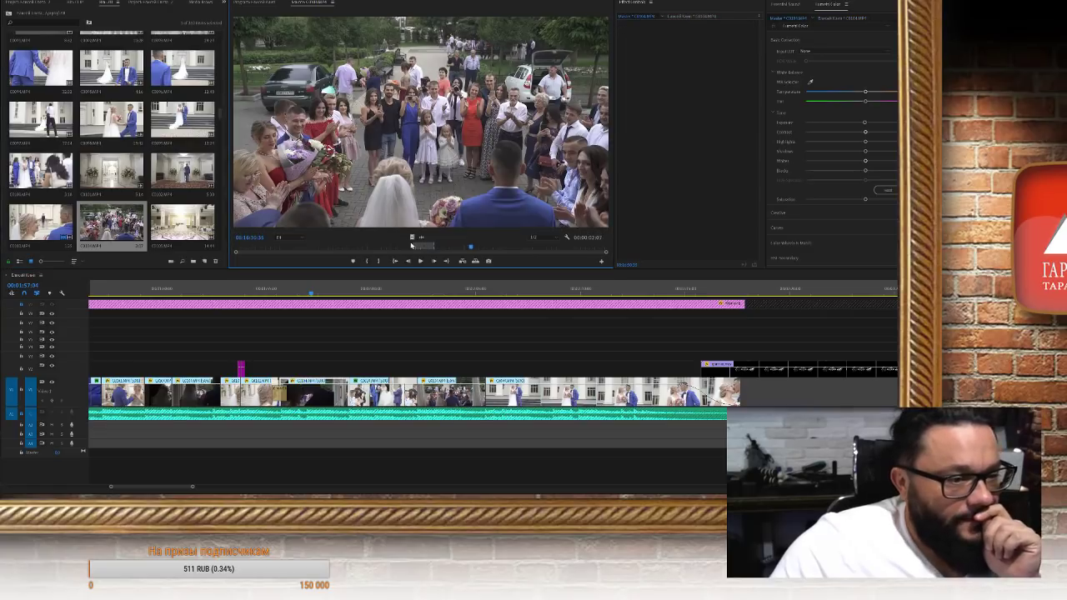
{"action": "left_click", "coordinate": [424, 248]}
{"action": "left_click", "coordinate": [421, 237]}
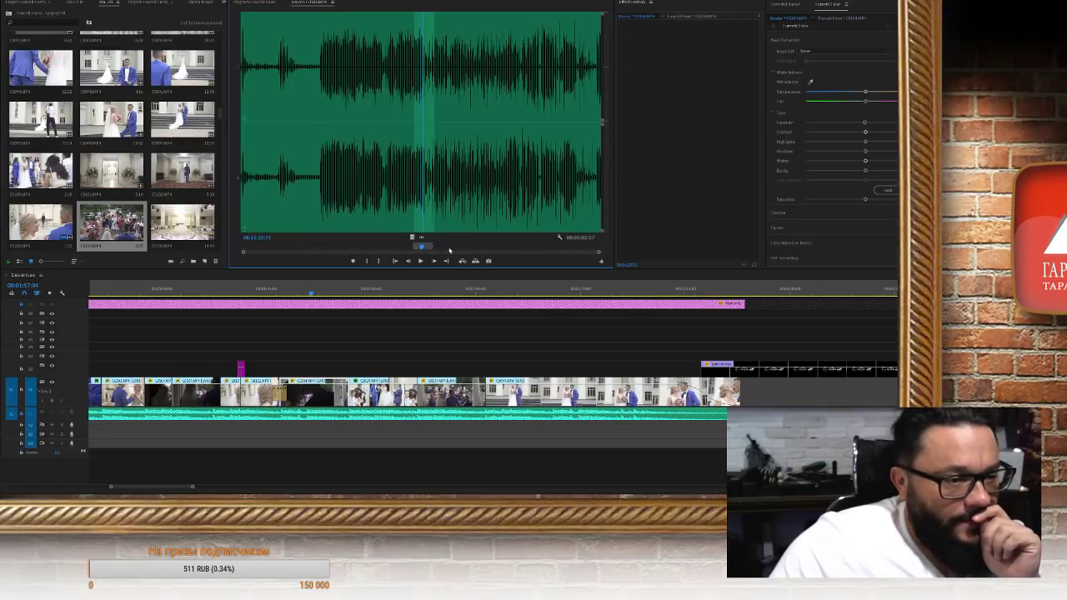
{"action": "left_click_drag", "start_coordinate": [595, 250], "coordinate": [448, 272]}
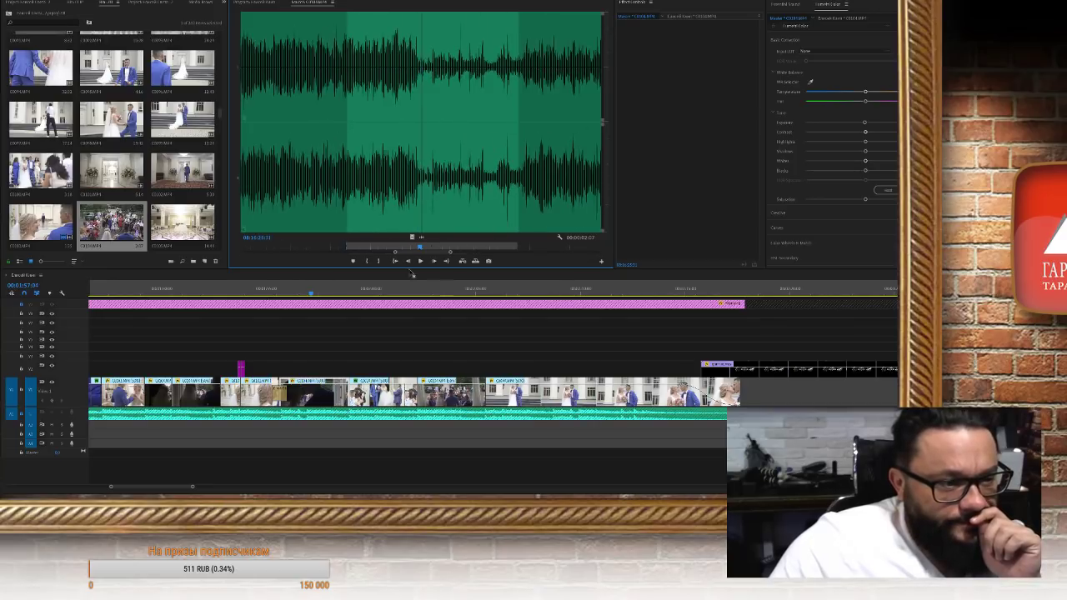
Play through the waveform to find where the audio should start, and mark an In point there
{"action": "left_click", "coordinate": [274, 220]}
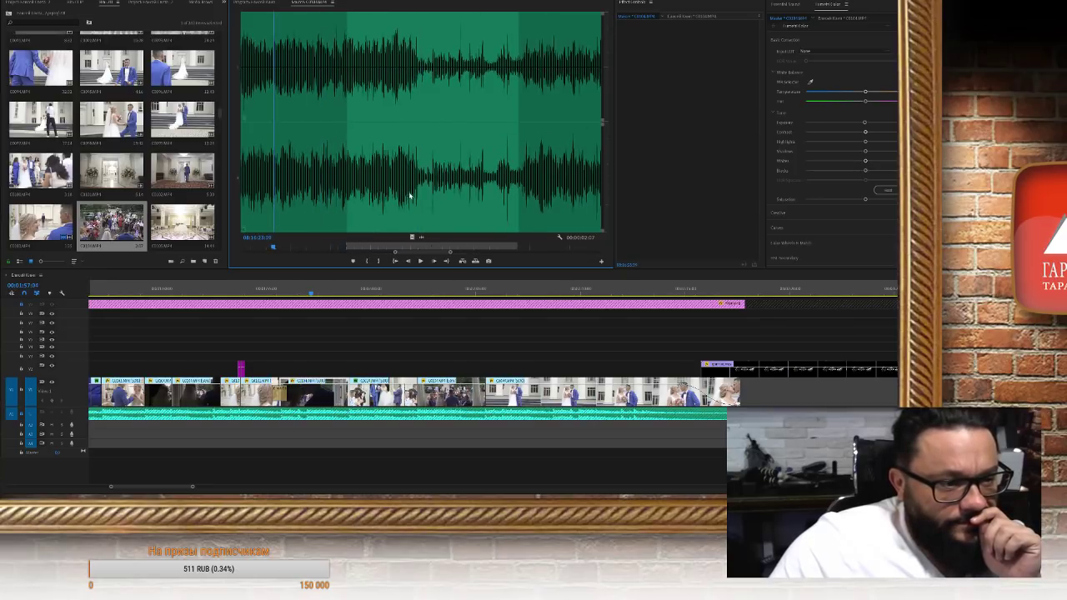
{"action": "left_click_drag", "start_coordinate": [450, 254], "coordinate": [470, 253]}
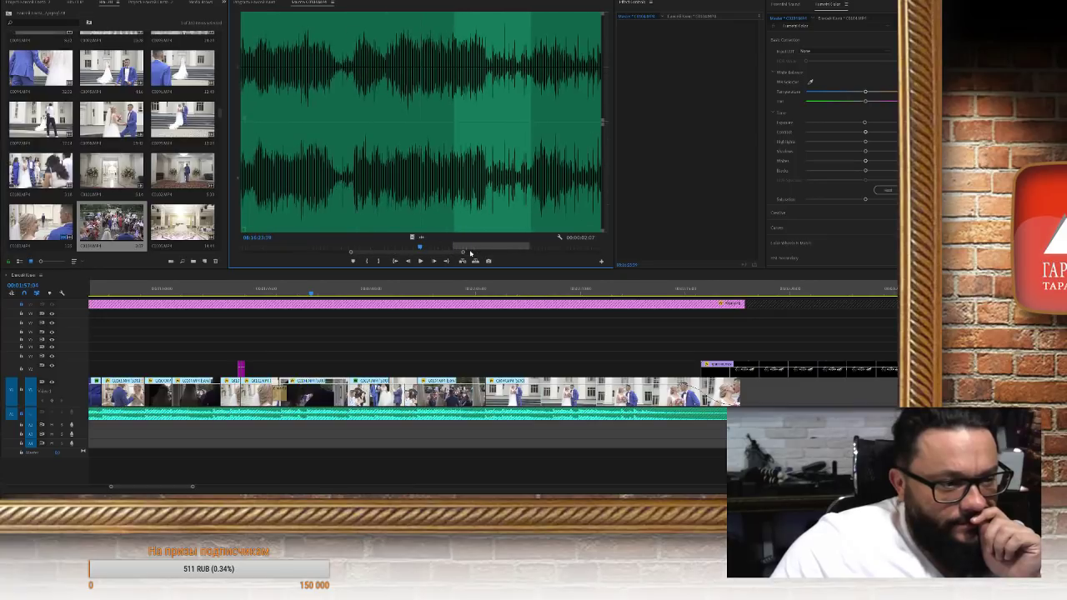
{"action": "left_click", "coordinate": [336, 217]}
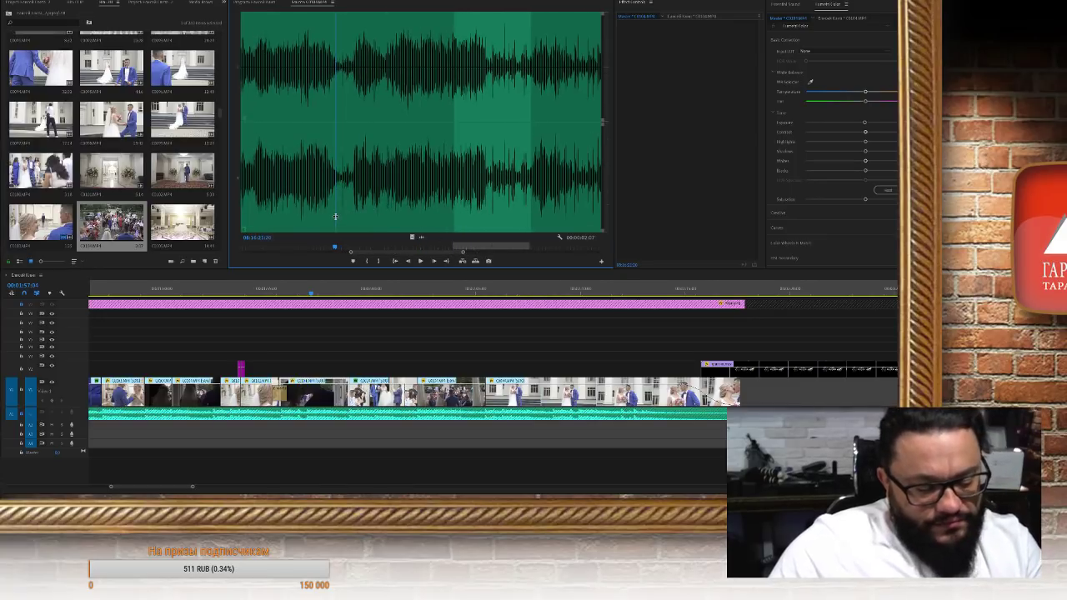
{"action": "left_click", "coordinate": [311, 218]}
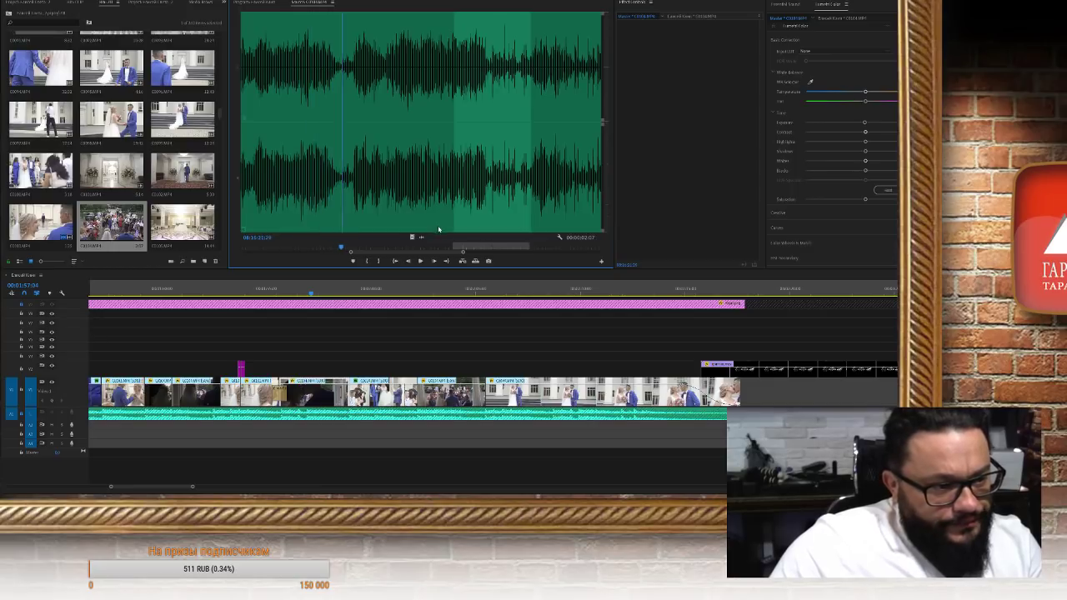
{"action": "left_click", "coordinate": [255, 223]}
{"action": "left_click", "coordinate": [251, 223]}
{"action": "key", "text": "space"}
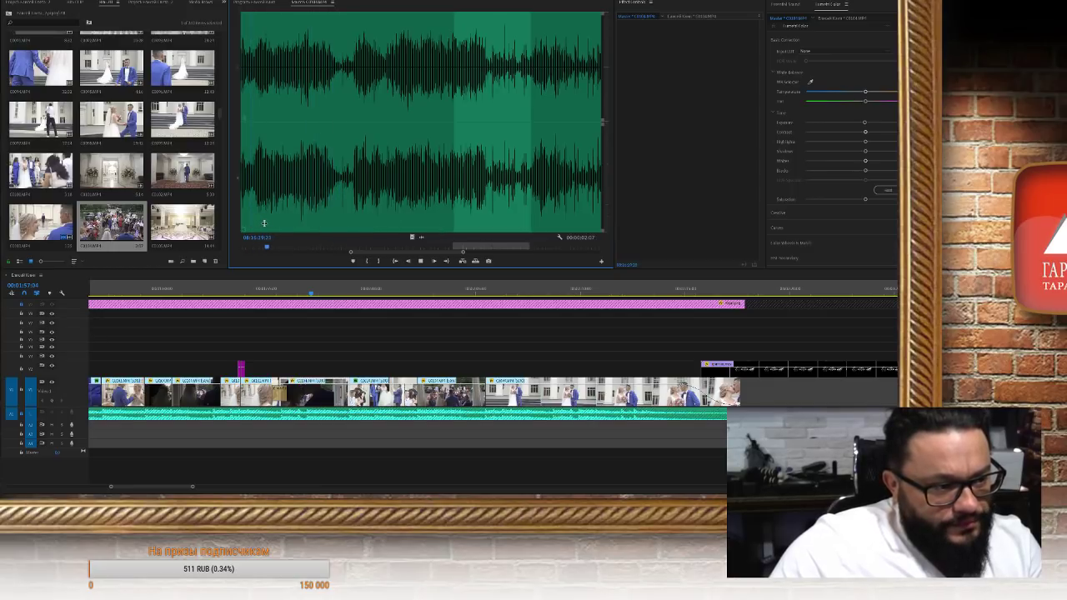
{"action": "left_click", "coordinate": [255, 221]}
{"action": "left_click", "coordinate": [272, 215]}
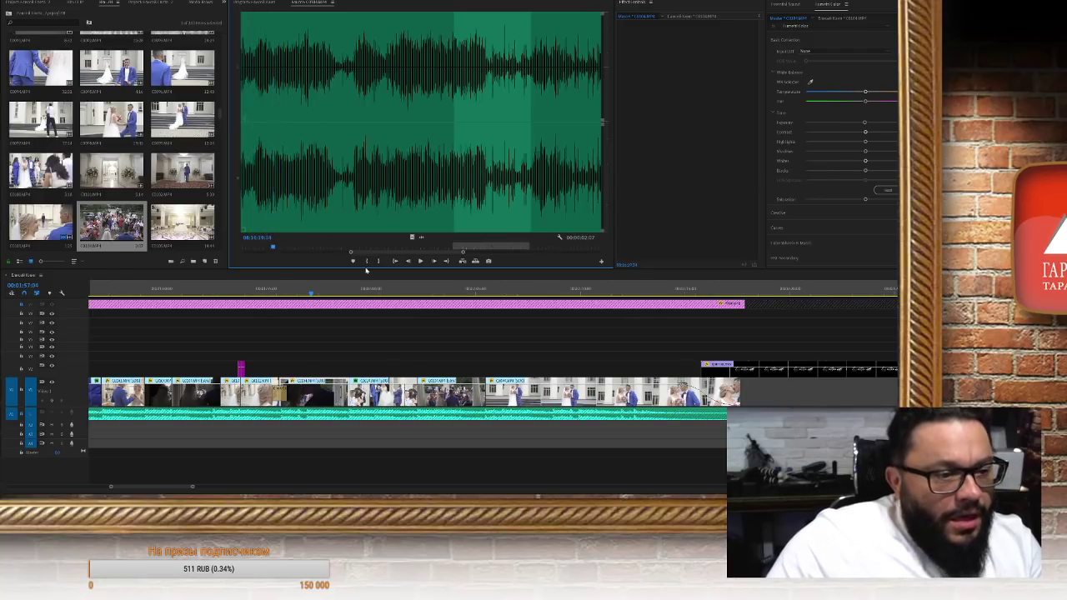
{"action": "key", "text": "i"}
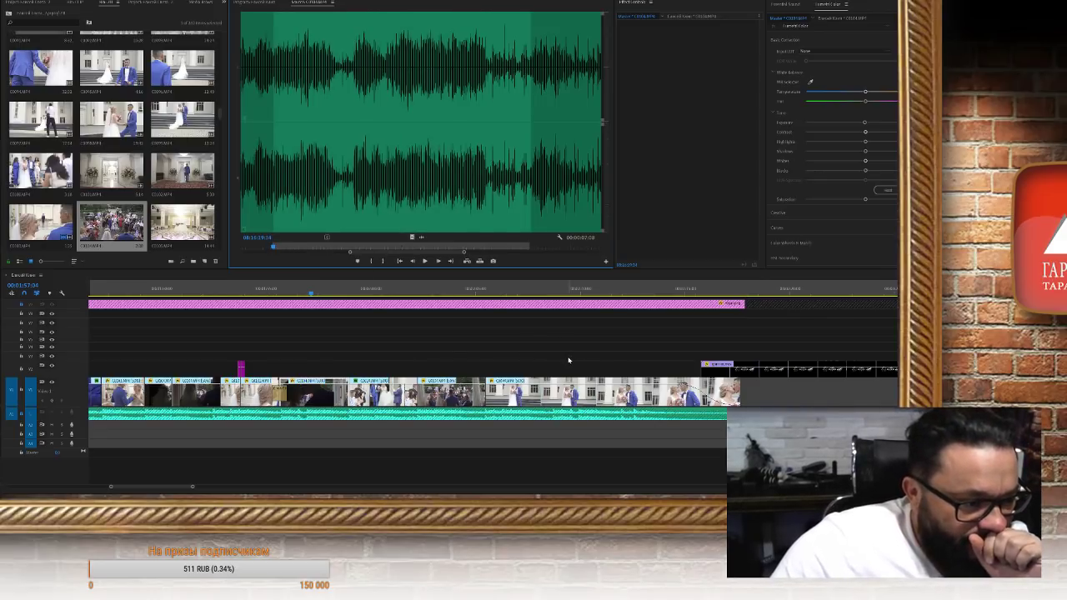
Drop the marked crowd audio onto track A2, play the edit and shift it slightly later
{"action": "left_click_drag", "start_coordinate": [375, 411], "coordinate": [258, 426]}
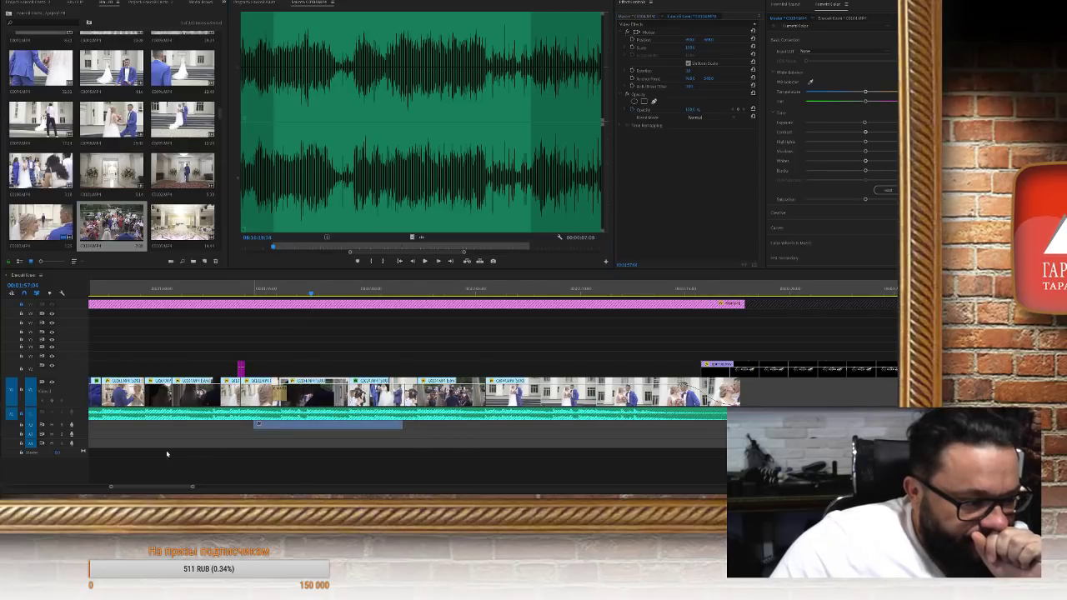
{"action": "left_click_drag", "start_coordinate": [231, 290], "coordinate": [229, 292]}
{"action": "key", "text": "space"}
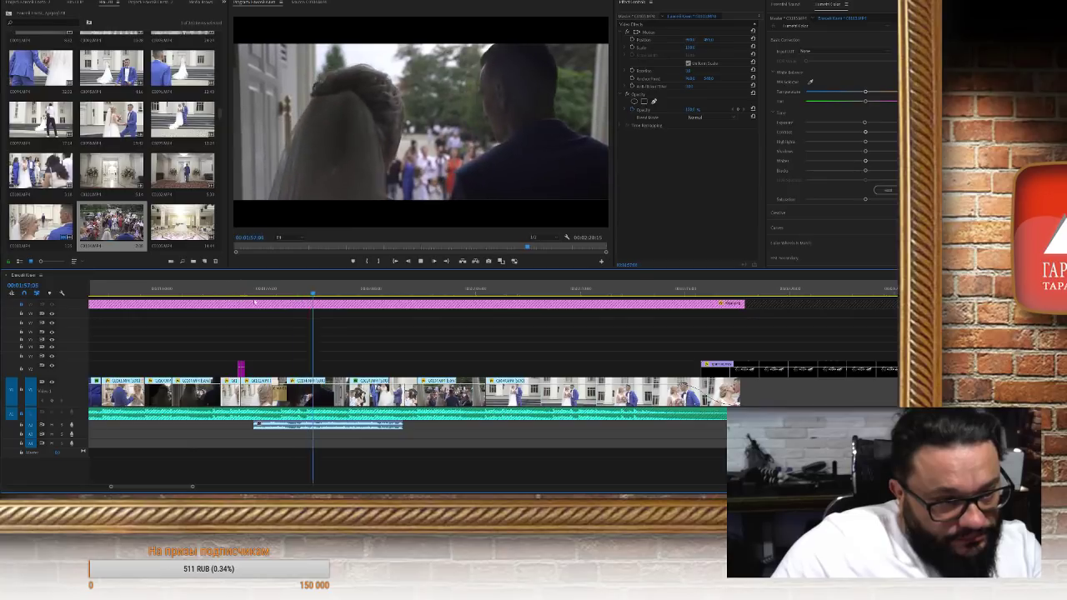
{"action": "left_click_drag", "start_coordinate": [304, 426], "coordinate": [337, 429]}
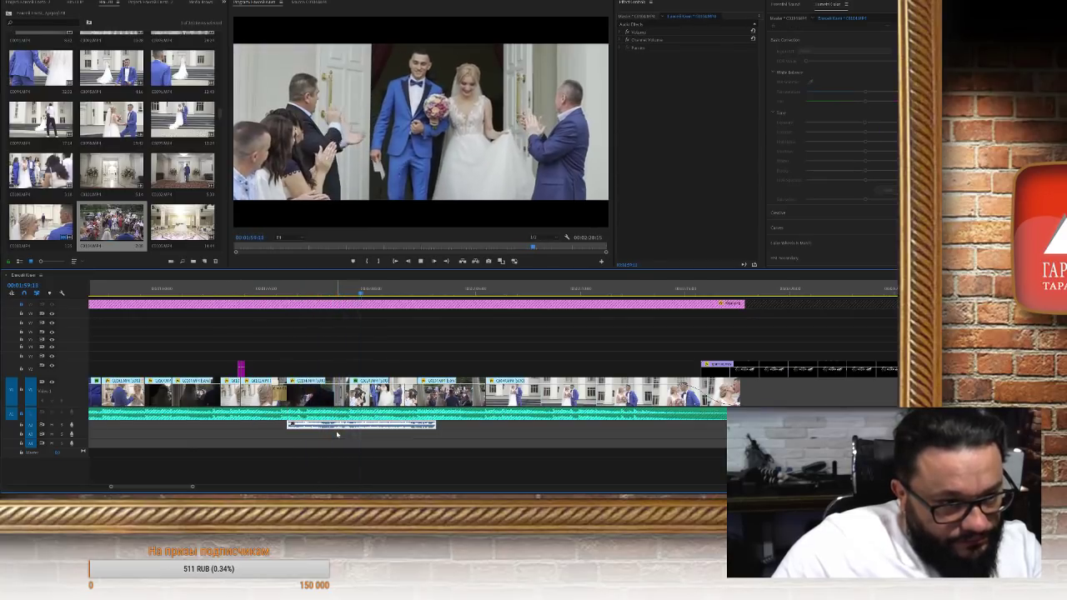
{"action": "key", "text": "space"}
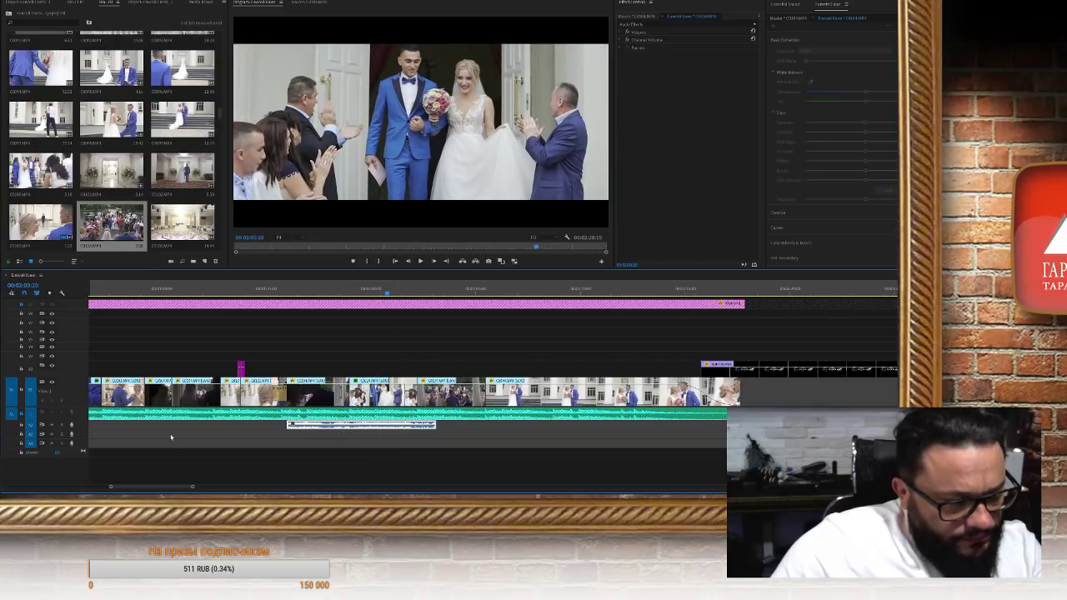
Expand track A2, replay the edit, then select the music clip and maximize the Timeline
{"action": "scroll", "coordinate": [83, 428], "scroll_direction": "left", "scroll_amount": 2}
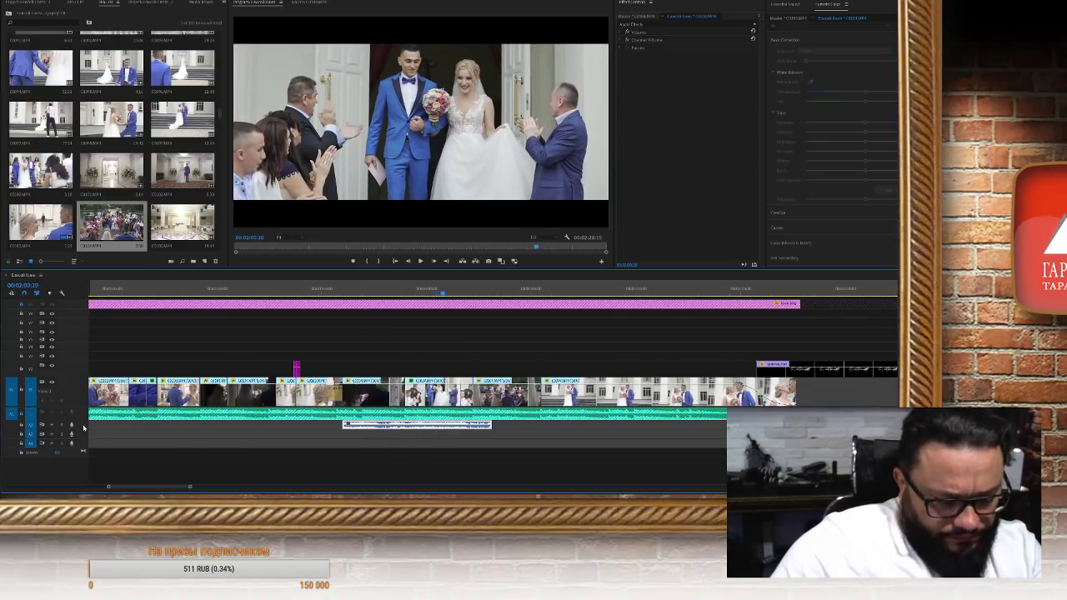
{"action": "double_click", "coordinate": [83, 427]}
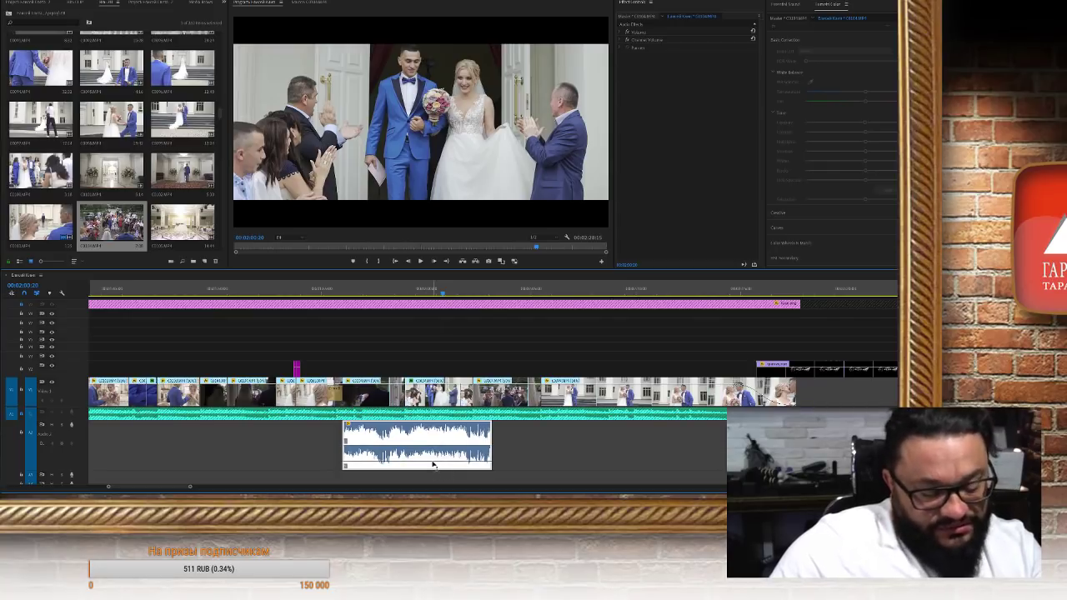
{"action": "left_click", "coordinate": [324, 296]}
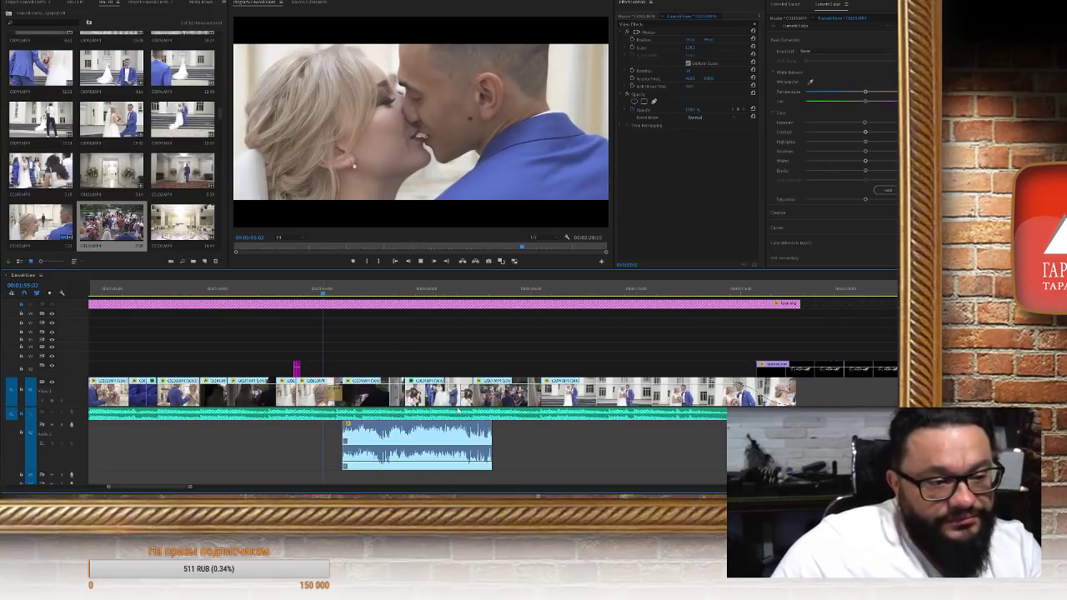
{"action": "key", "text": "space"}
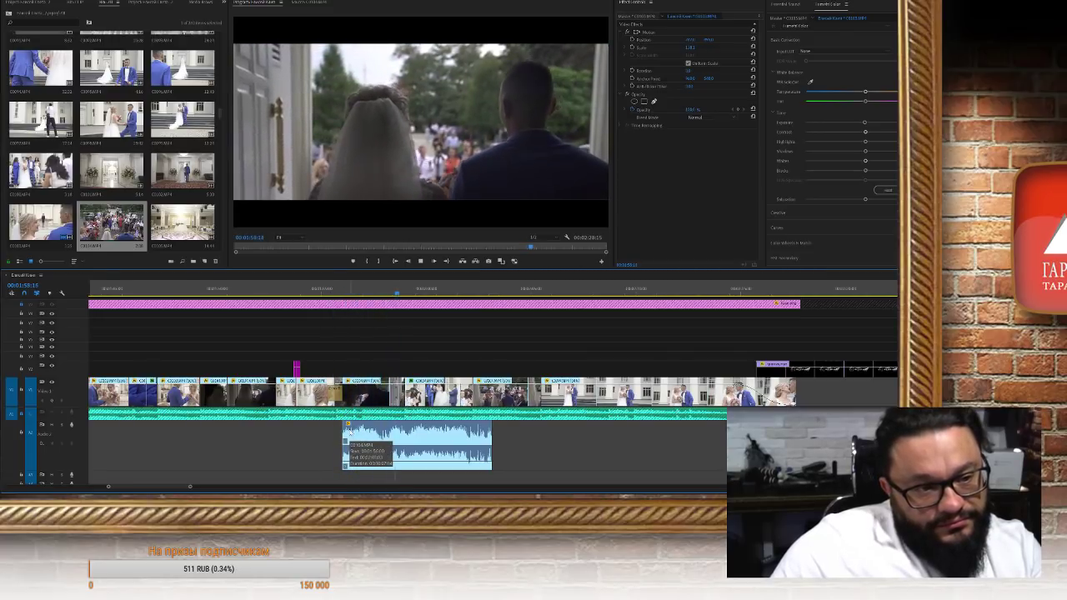
{"action": "key", "text": "space"}
{"action": "left_click", "coordinate": [368, 465]}
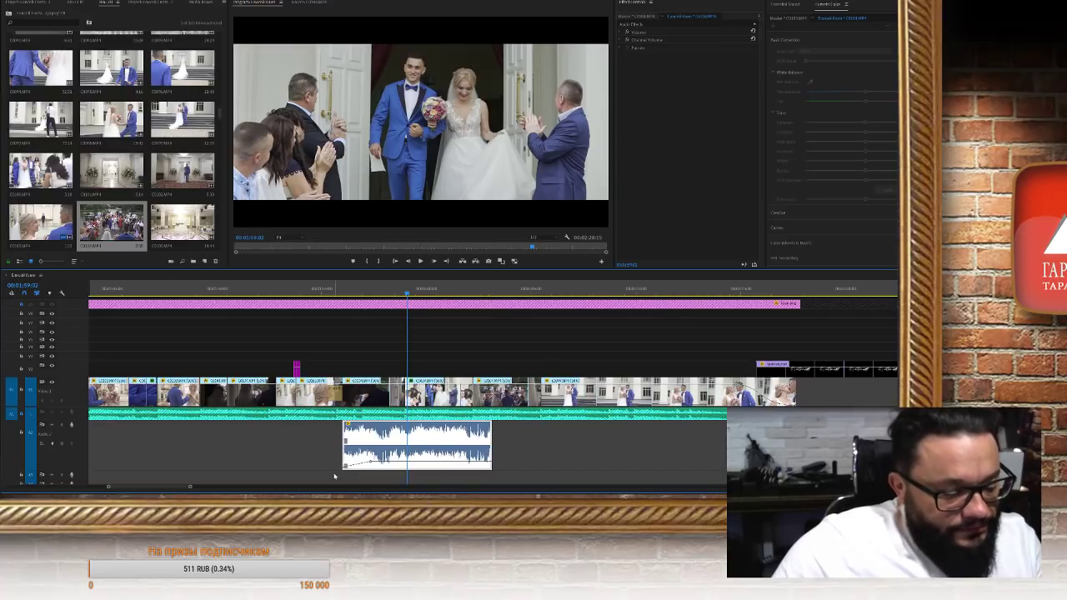
{"action": "key", "text": "grave"}
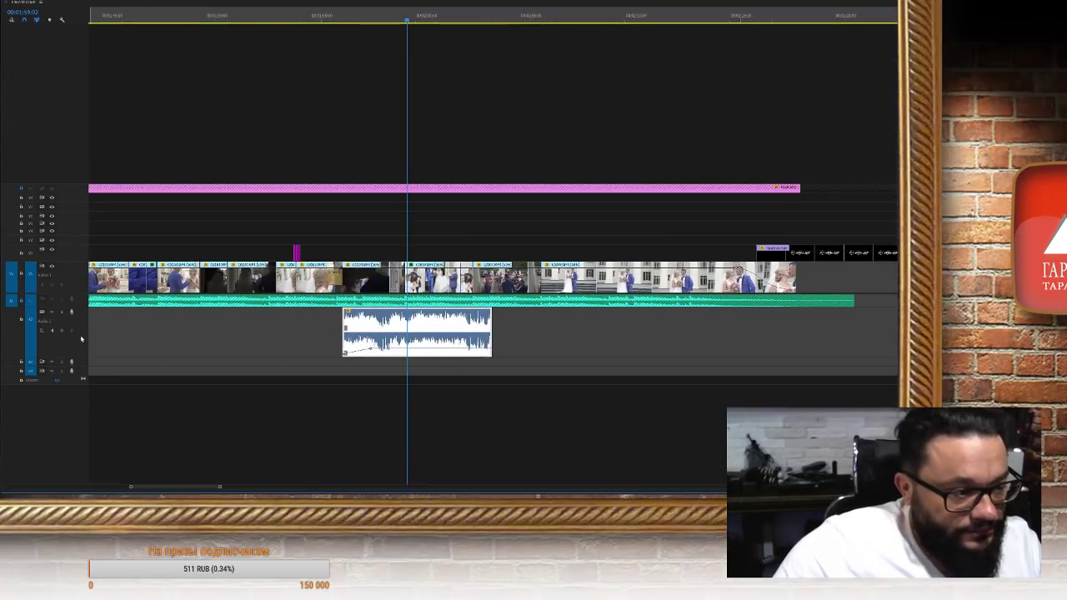
Extend the music clip's end twice, replaying from 00:01:54:10 to check it
{"action": "scroll", "coordinate": [81, 338], "scroll_direction": "up", "scroll_amount": 3}
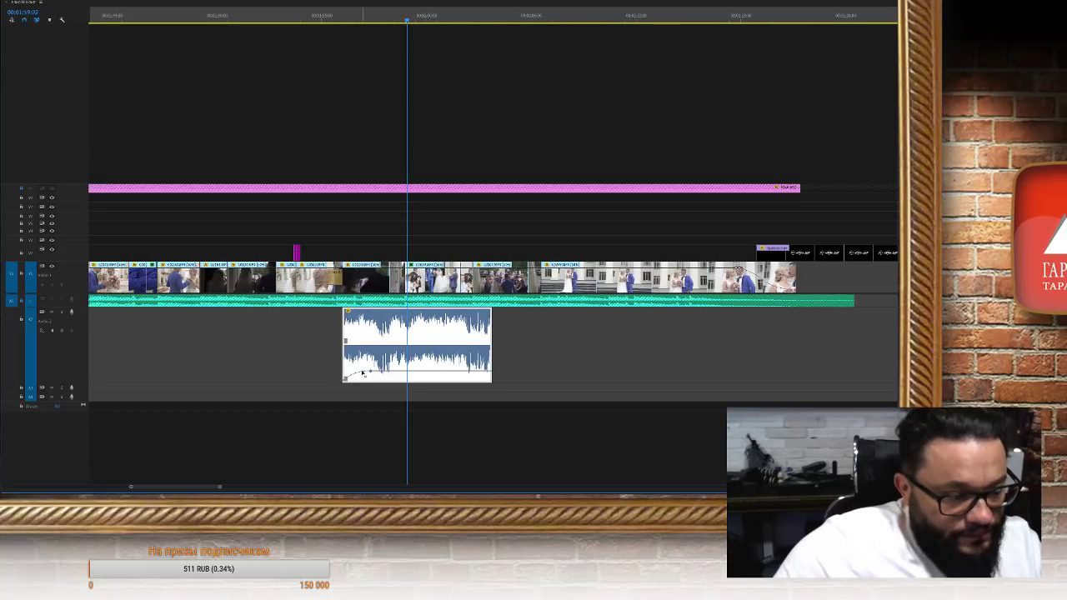
{"action": "left_click_drag", "start_coordinate": [493, 349], "coordinate": [528, 349]}
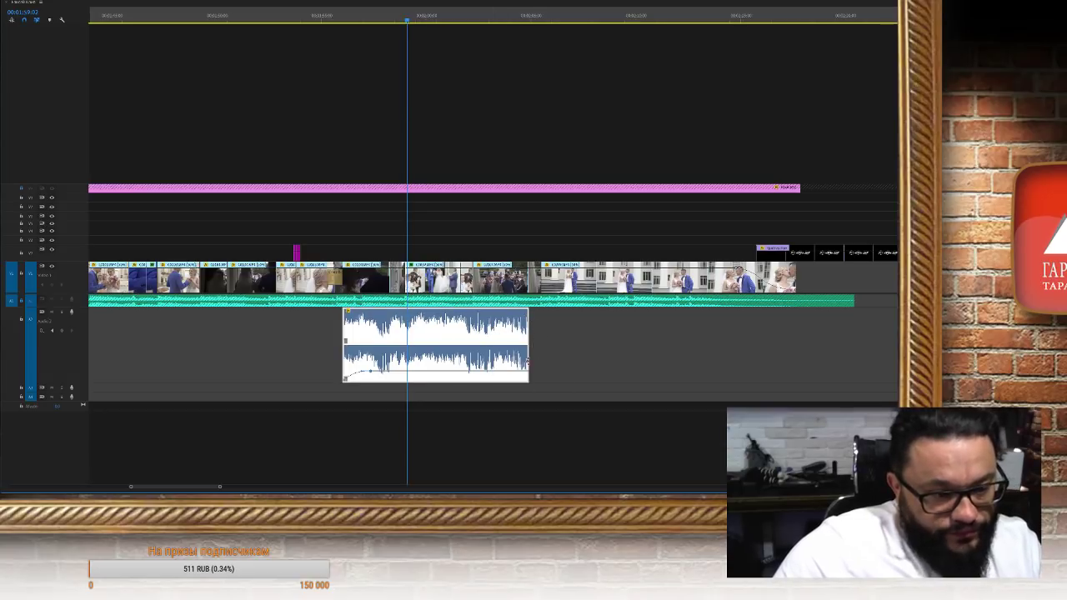
{"action": "key", "text": "space"}
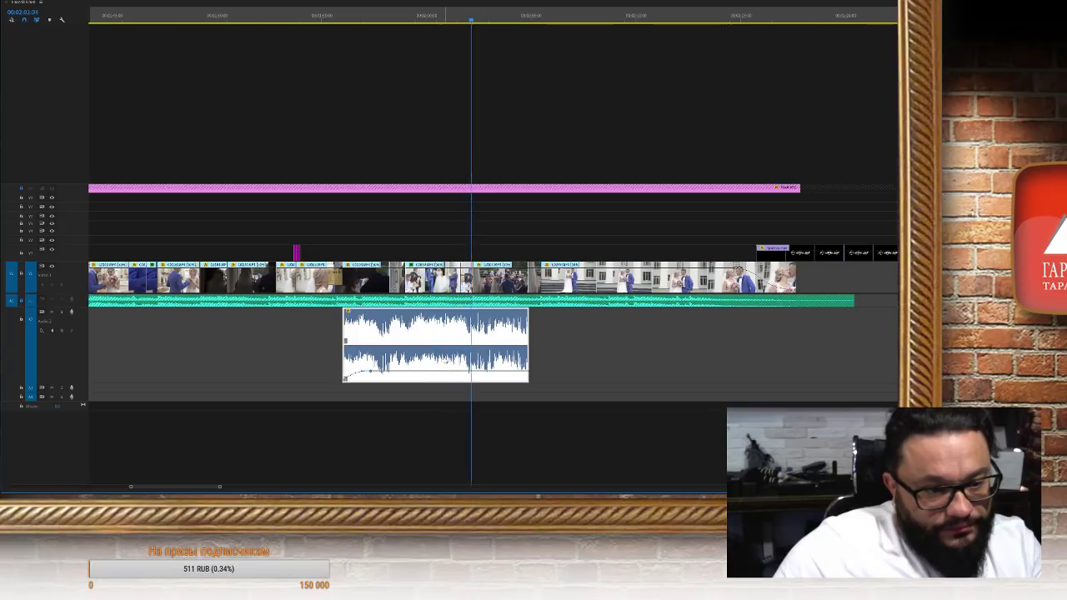
{"action": "key", "text": "space"}
{"action": "left_click_drag", "start_coordinate": [547, 361], "coordinate": [563, 368]}
{"action": "key", "text": "space"}
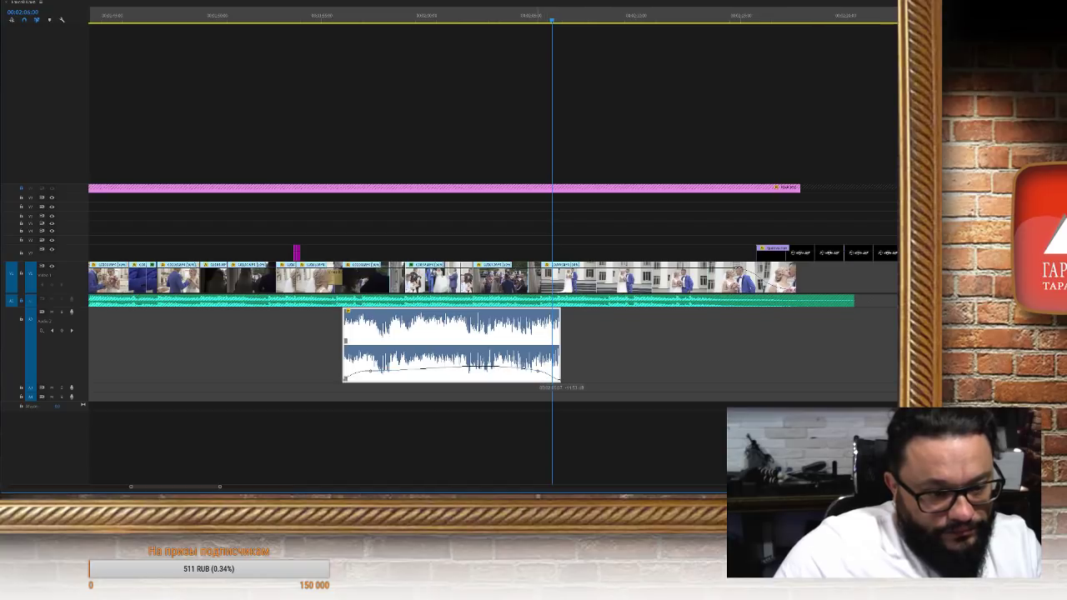
{"action": "left_click", "coordinate": [309, 16]}
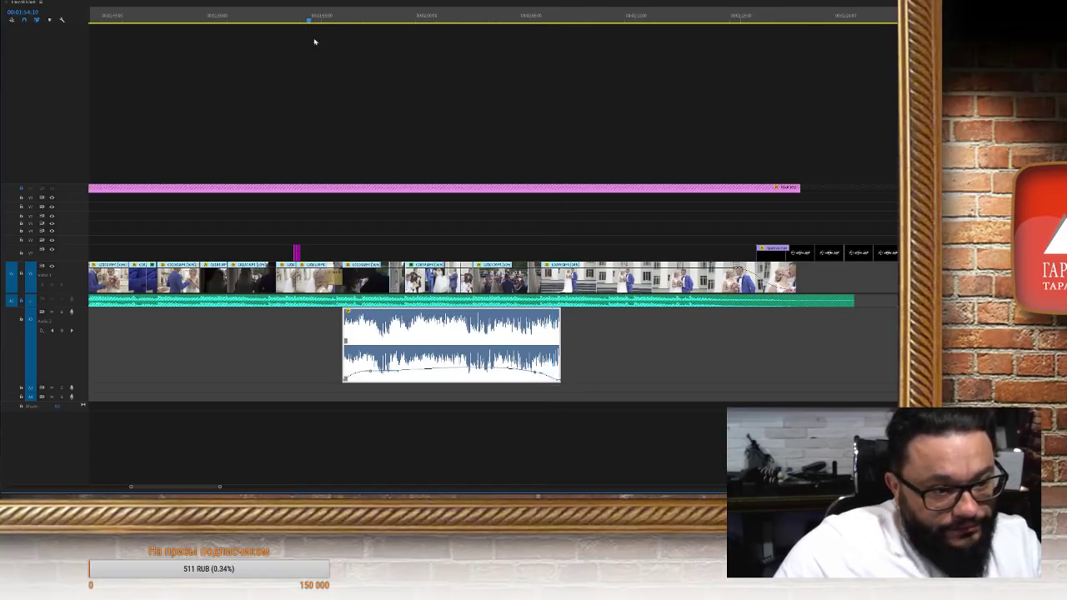
{"action": "key", "text": "space"}
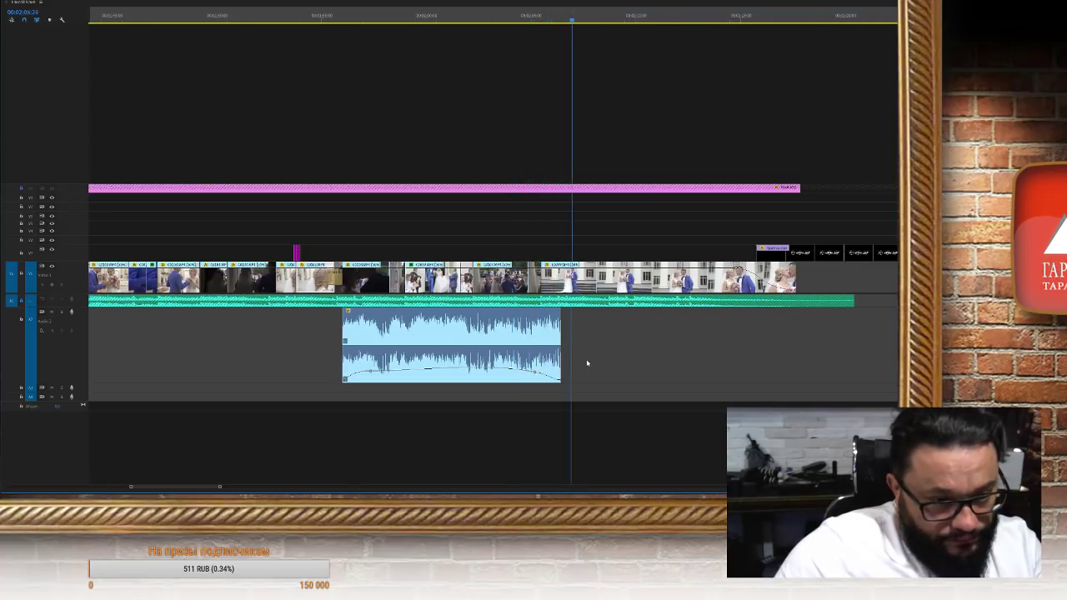
{"action": "key", "text": "space"}
Restore the normal panel layout and open Export Settings with Ctrl+M
{"action": "left_click", "coordinate": [535, 375]}
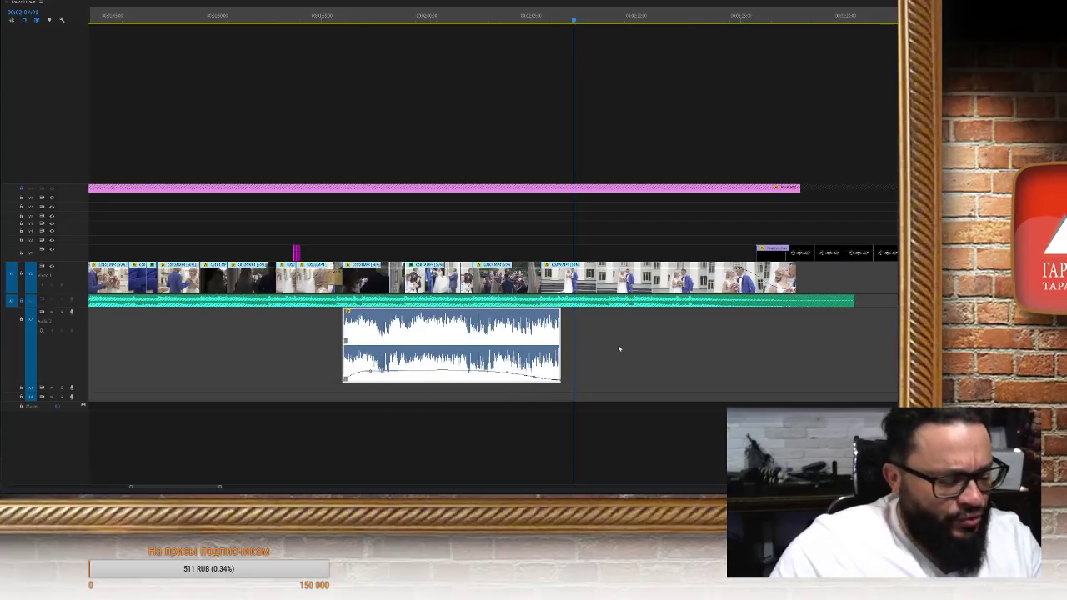
{"action": "key", "text": "grave"}
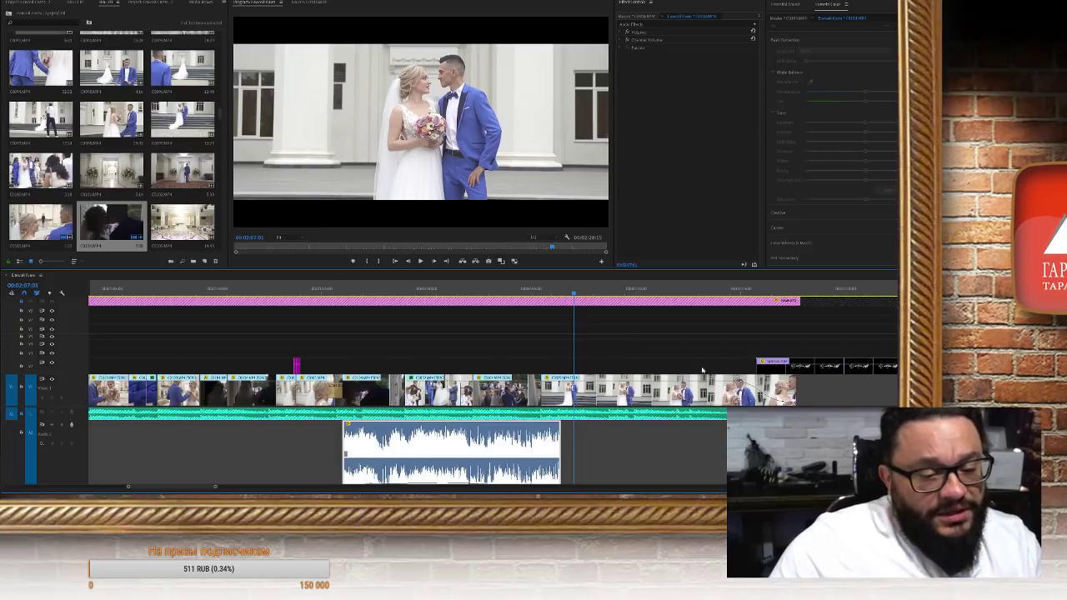
{"action": "scroll", "coordinate": [75, 452], "scroll_direction": "down", "scroll_amount": 5}
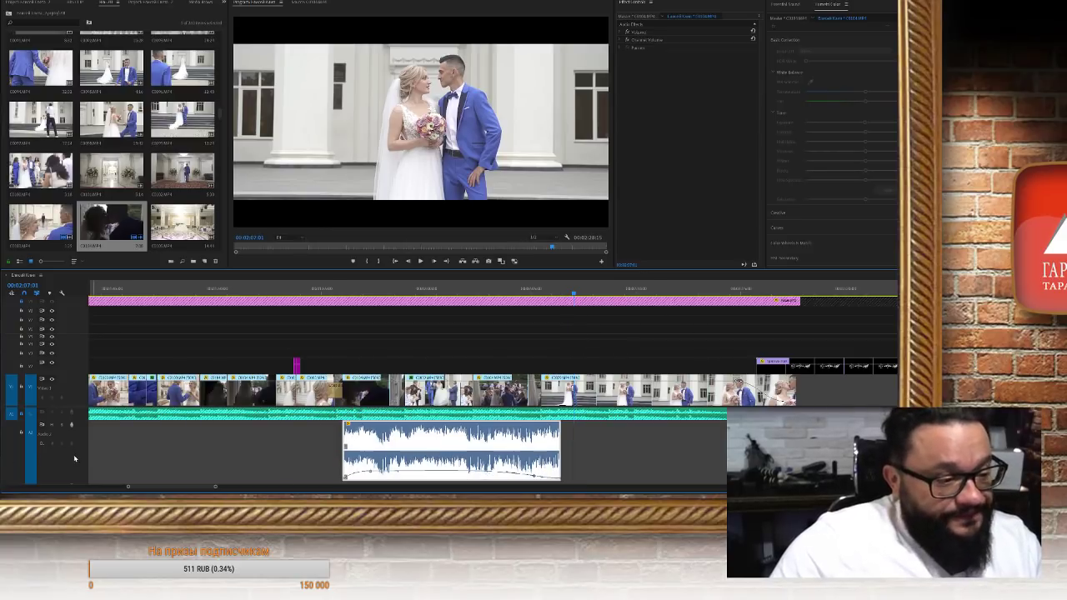
{"action": "scroll", "coordinate": [78, 442], "scroll_direction": "down", "scroll_amount": 2}
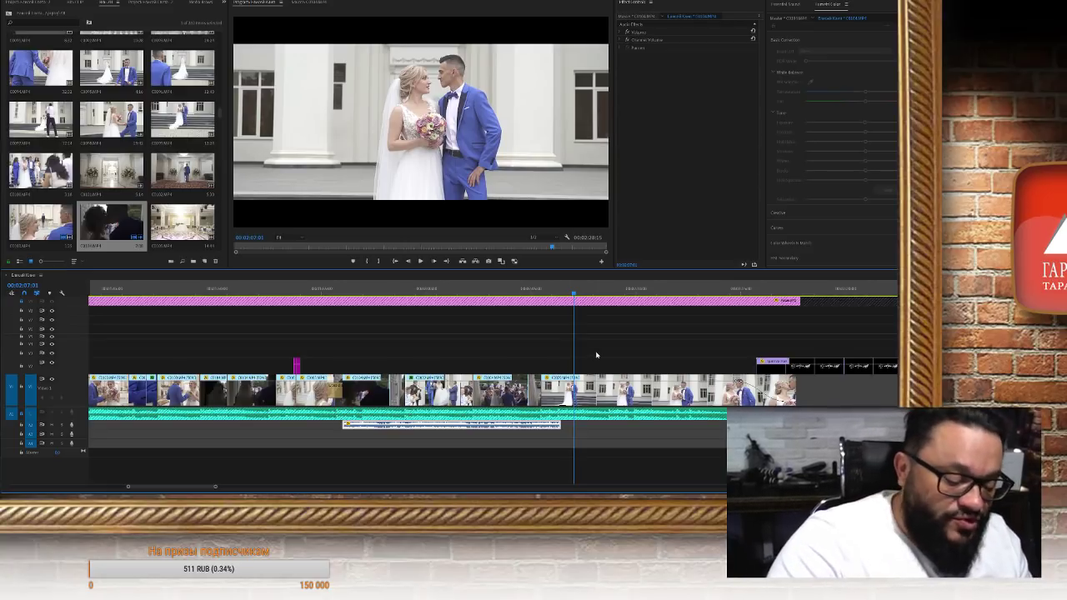
{"action": "key", "text": "ctrl+m"}
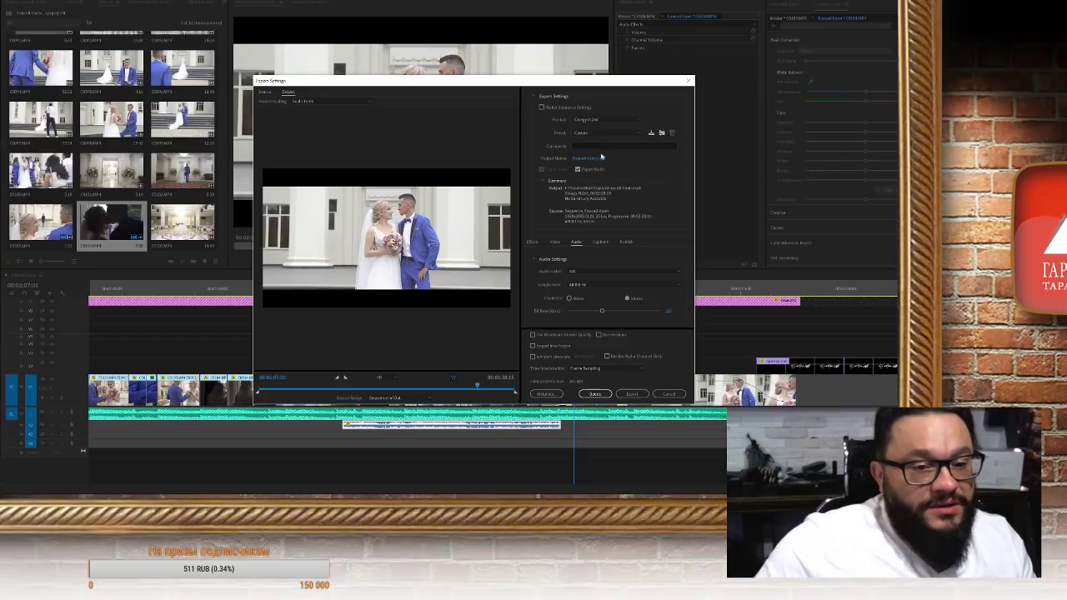
Set the output file name, raise the audio bitrate and keep the H.264 format
{"action": "left_click", "coordinate": [595, 161]}
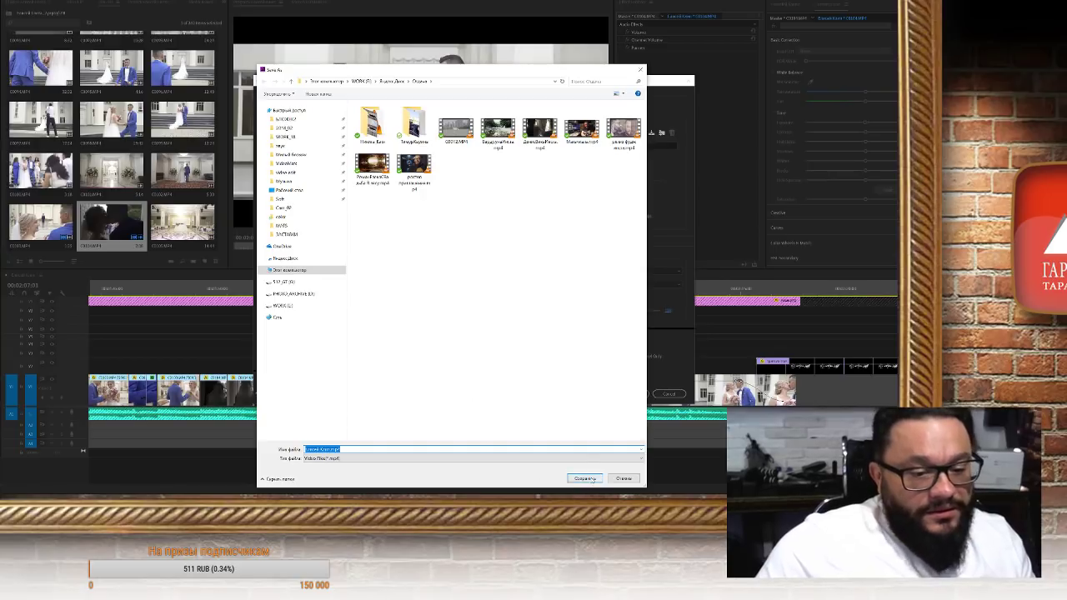
{"action": "left_click", "coordinate": [599, 478]}
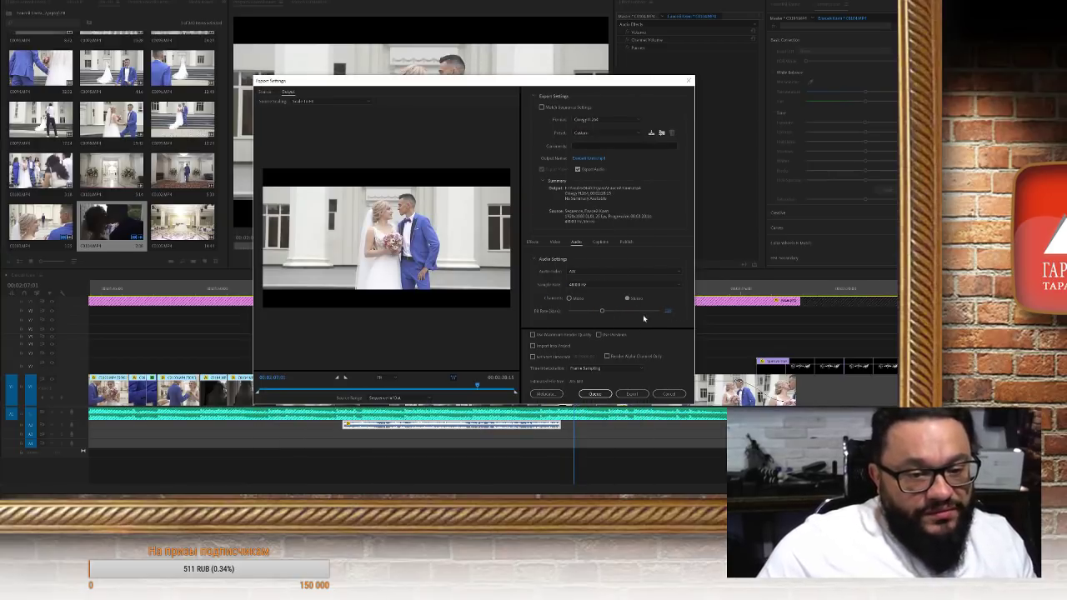
{"action": "left_click_drag", "start_coordinate": [601, 311], "coordinate": [659, 311]}
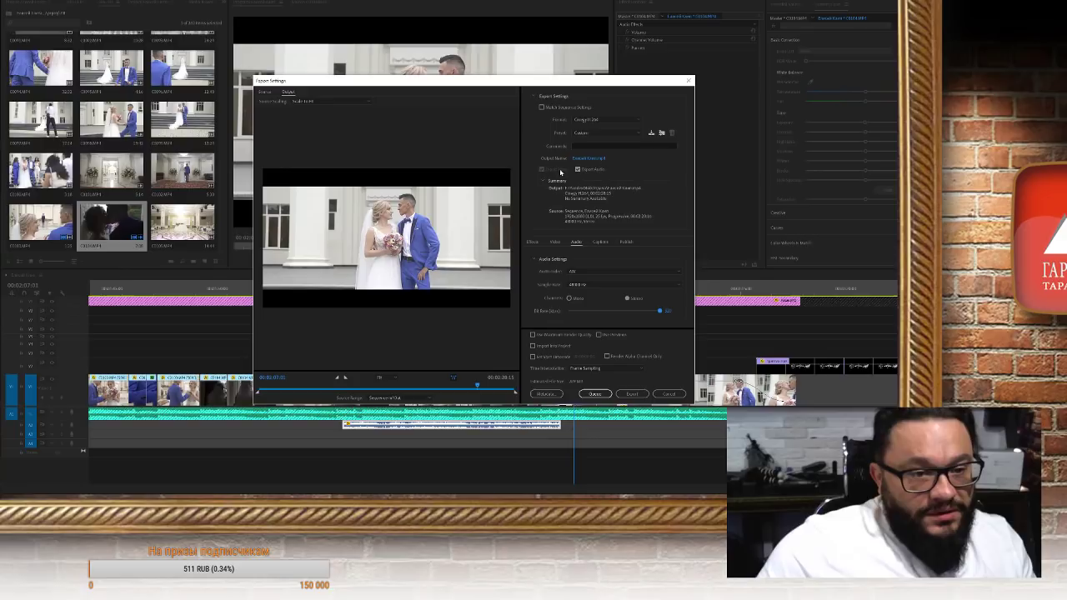
{"action": "left_click", "coordinate": [596, 121]}
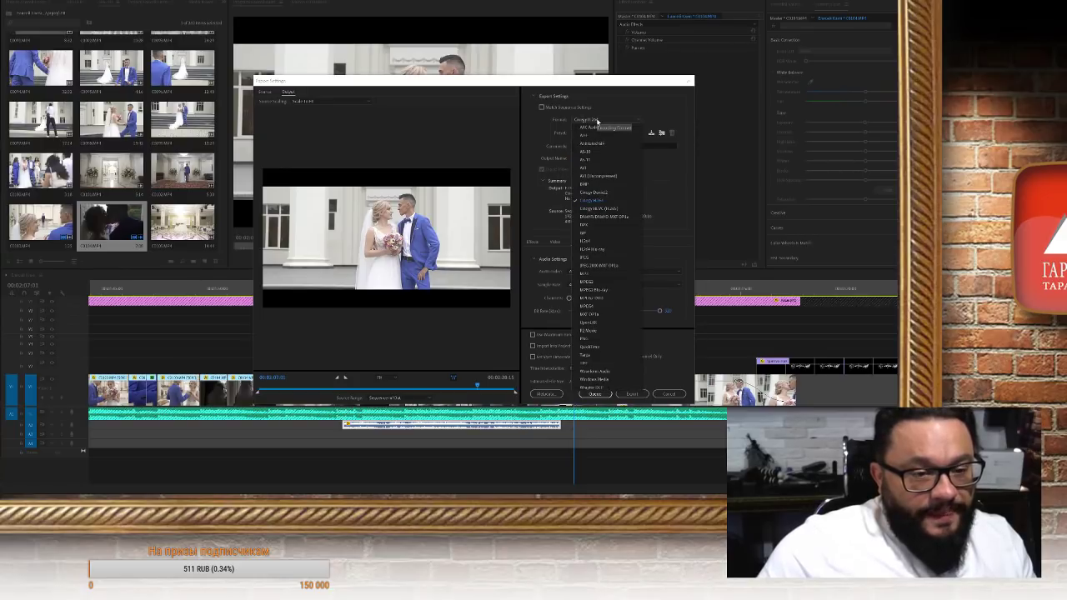
{"action": "left_click", "coordinate": [598, 135]}
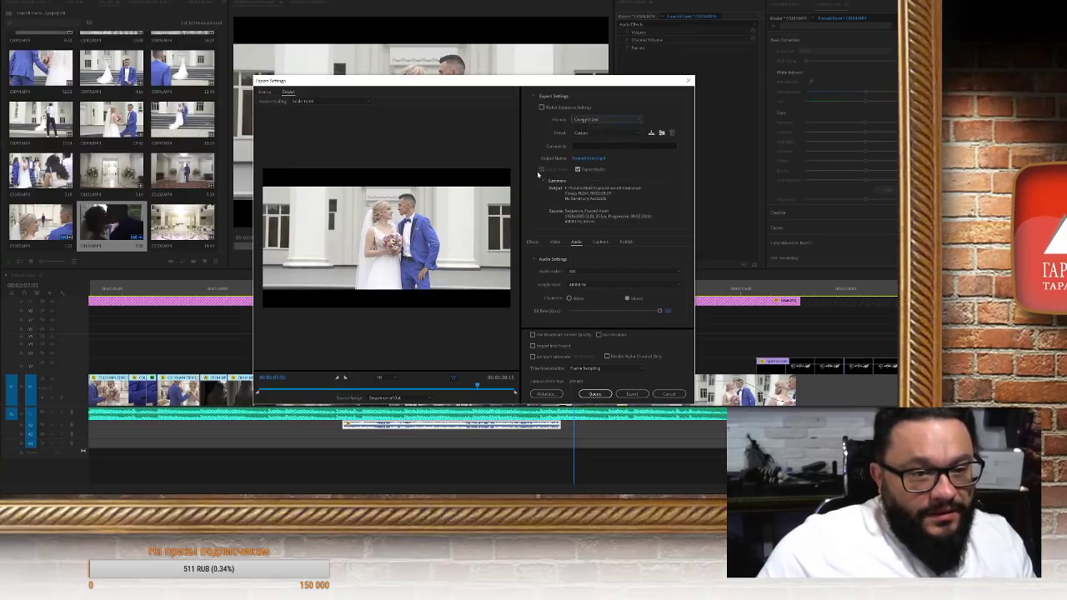
Adjust the video bitrate value on the Video tab
{"action": "left_click", "coordinate": [556, 241]}
{"action": "scroll", "coordinate": [600, 300], "scroll_direction": "down", "scroll_amount": 4}
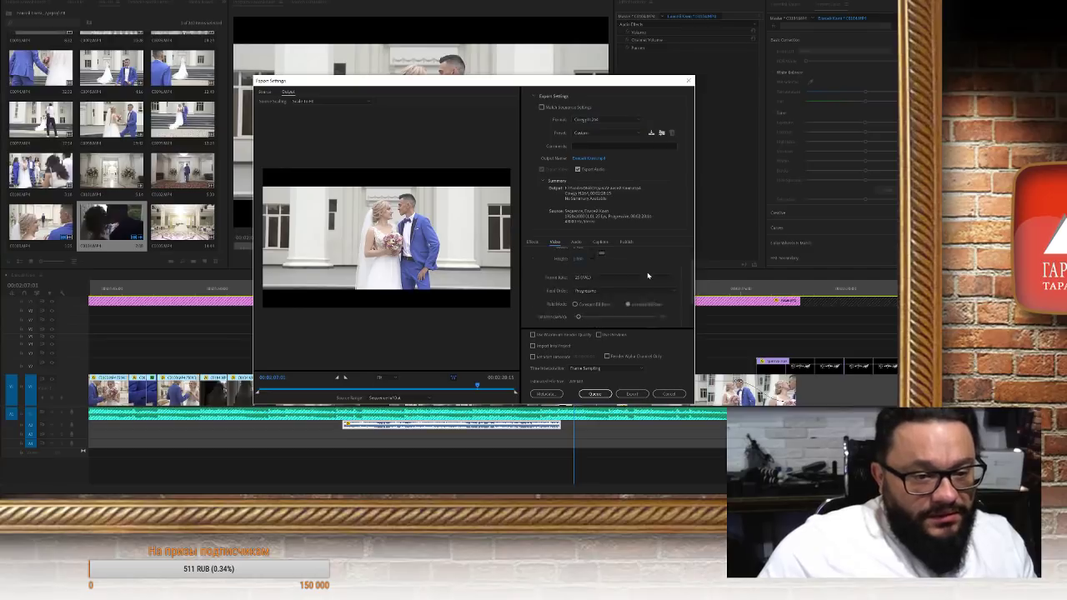
{"action": "scroll", "coordinate": [679, 290], "scroll_direction": "up", "scroll_amount": 5}
{"action": "scroll", "coordinate": [685, 283], "scroll_direction": "down", "scroll_amount": 3}
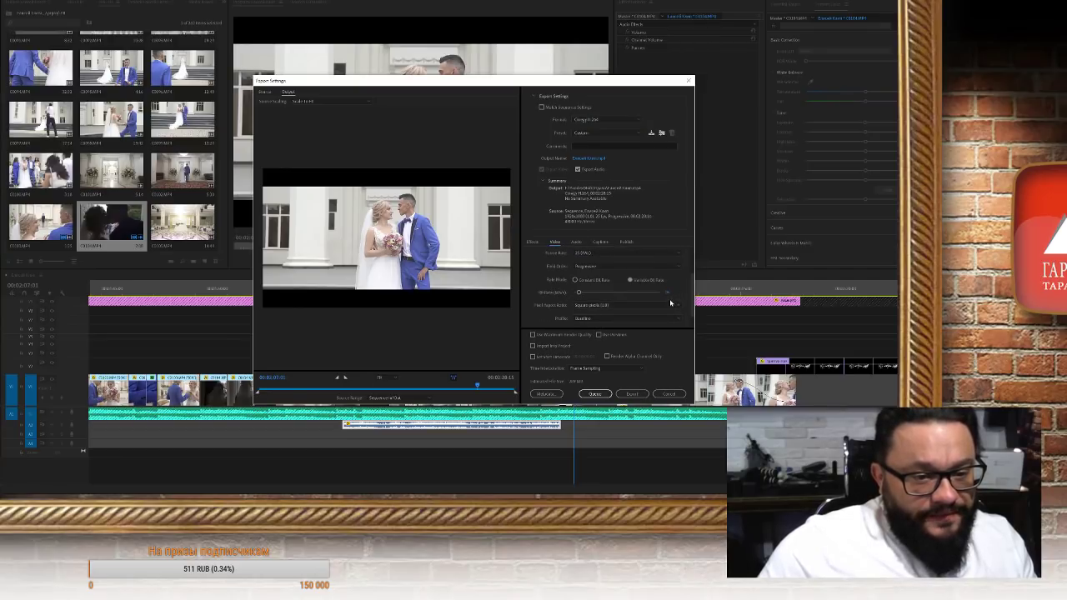
{"action": "left_click", "coordinate": [672, 292]}
{"action": "key", "text": "Return"}
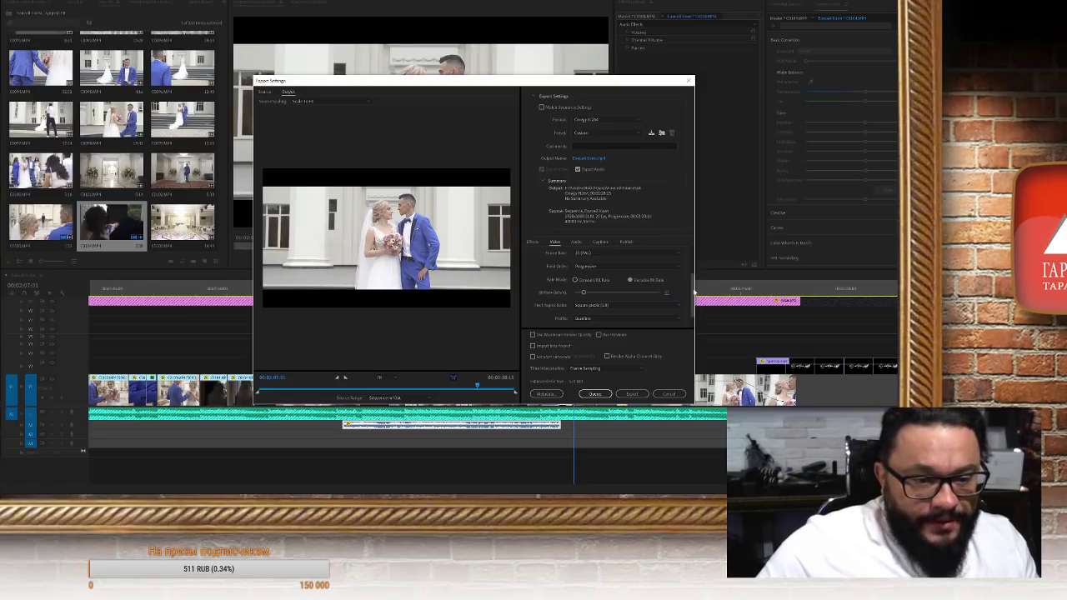
{"action": "scroll", "coordinate": [695, 315], "scroll_direction": "down", "scroll_amount": 1}
{"action": "scroll", "coordinate": [695, 315], "scroll_direction": "up", "scroll_amount": 5}
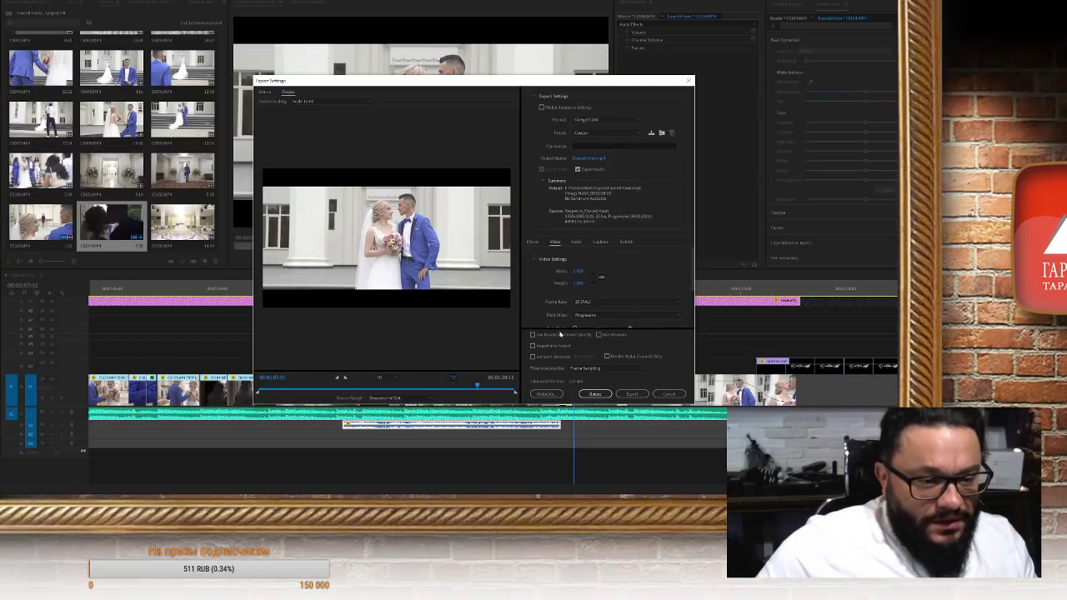
Start exporting the wedding video and switch to the VK browser window
{"action": "left_click", "coordinate": [633, 394]}
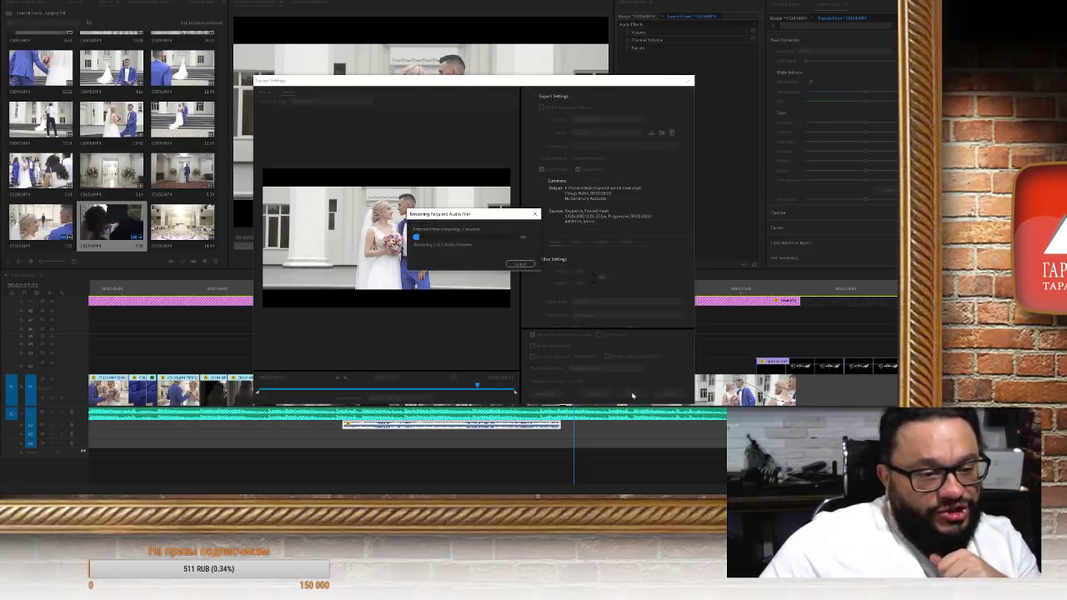
{"action": "mouse_move", "coordinate": [121, 505]}
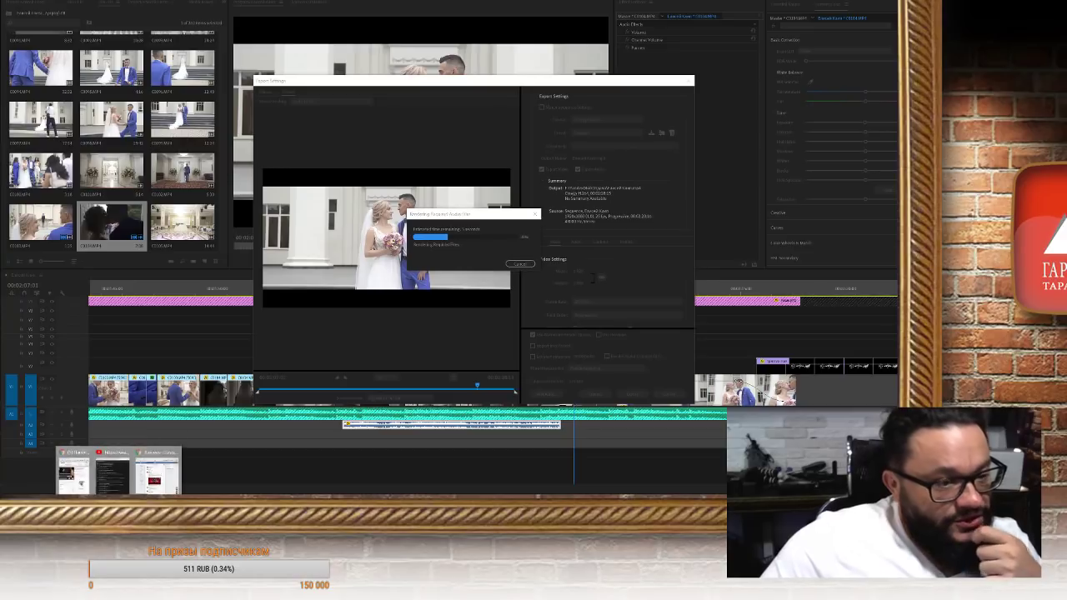
{"action": "left_click", "coordinate": [166, 484]}
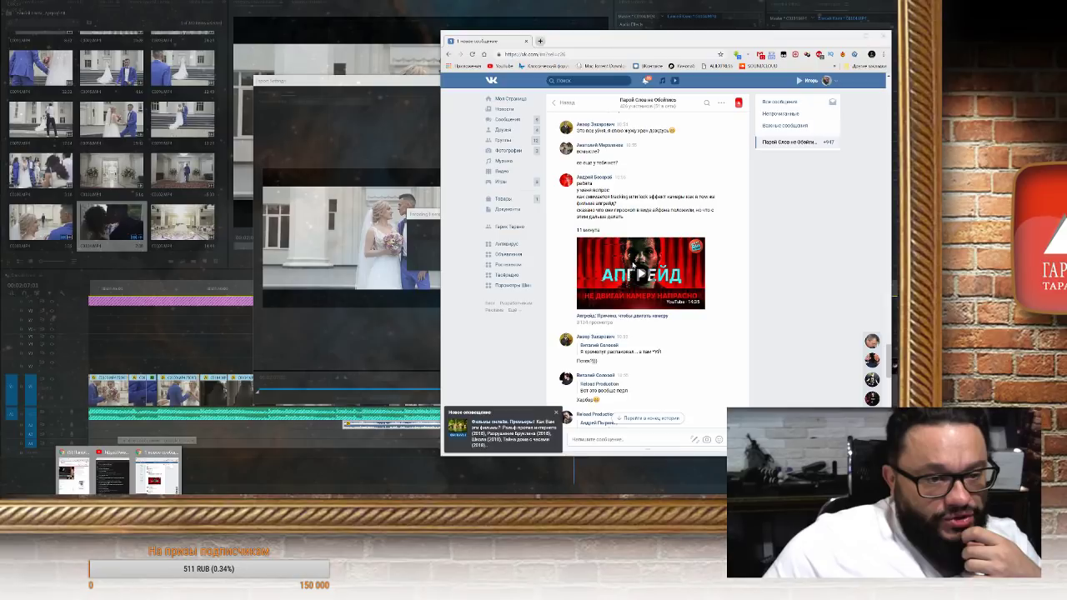
Bring the YouTube live chat popup in front of the VK conversation
{"action": "left_click", "coordinate": [111, 472]}
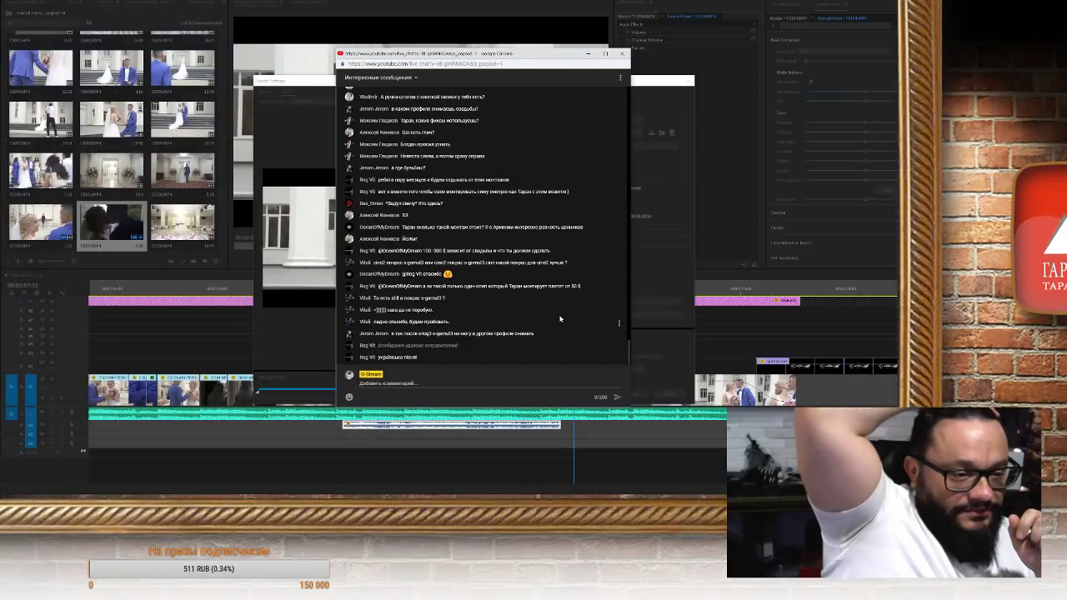
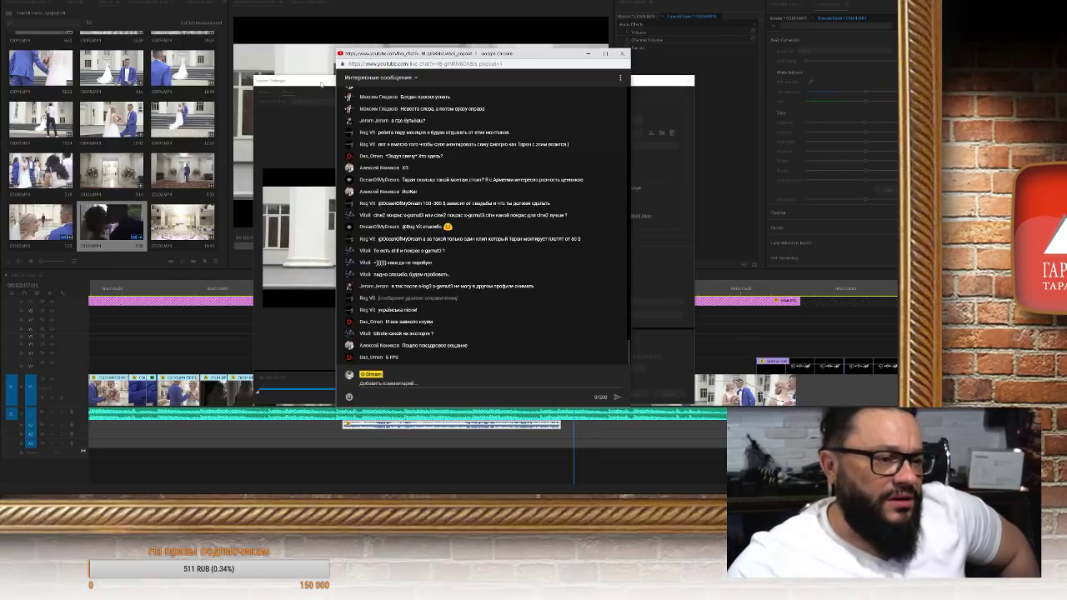
Bring the export's encoding progress box forward and move it up and left
{"action": "left_click", "coordinate": [324, 86]}
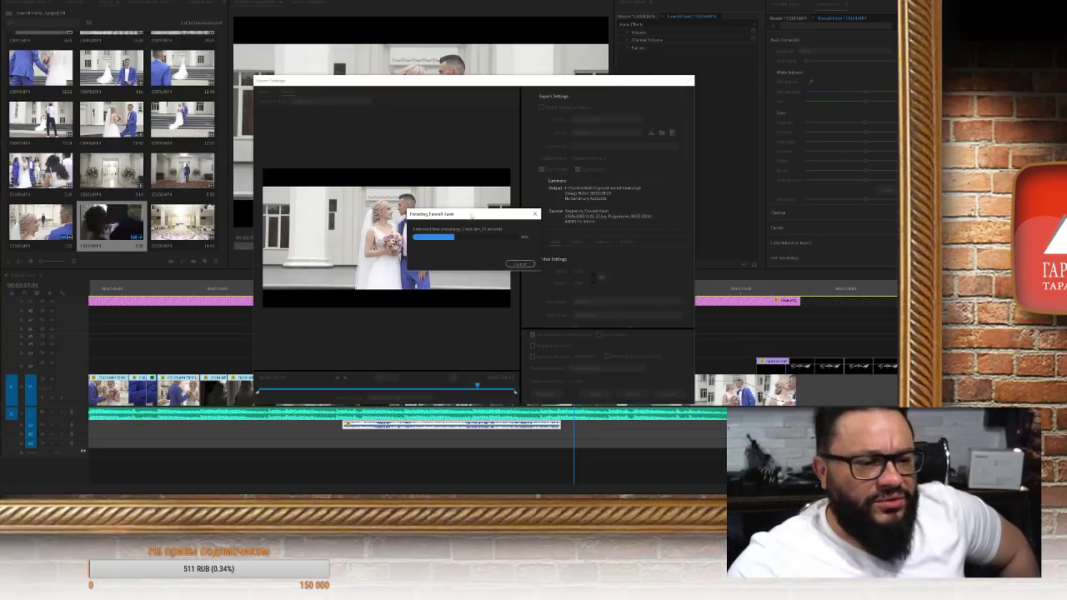
{"action": "left_click_drag", "start_coordinate": [472, 216], "coordinate": [399, 200]}
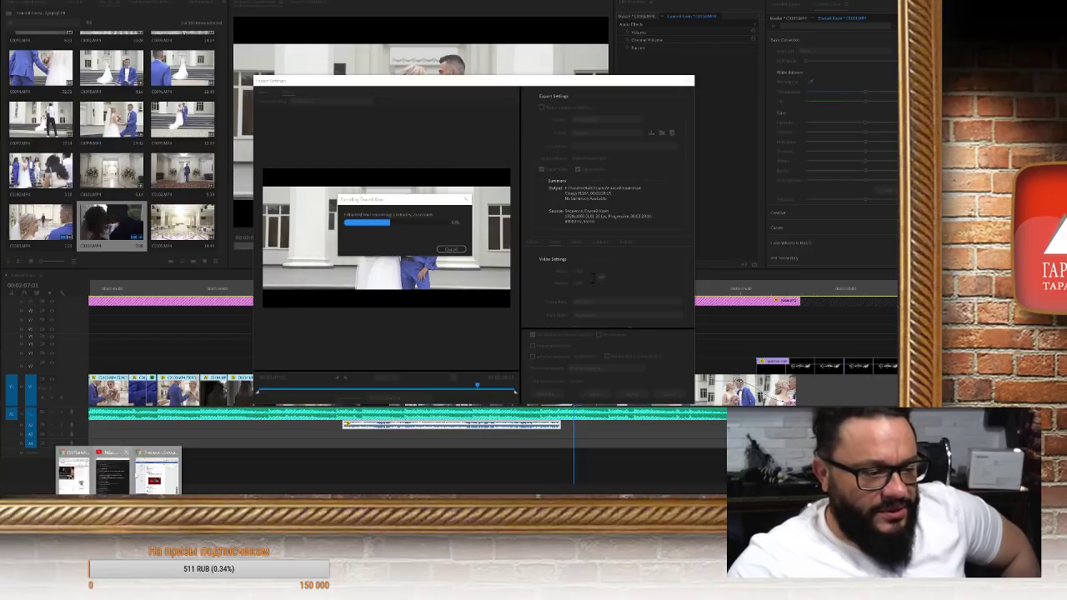
Return to the YouTube live chat and open the taskbar menu for Task Manager
{"action": "left_click", "coordinate": [117, 471]}
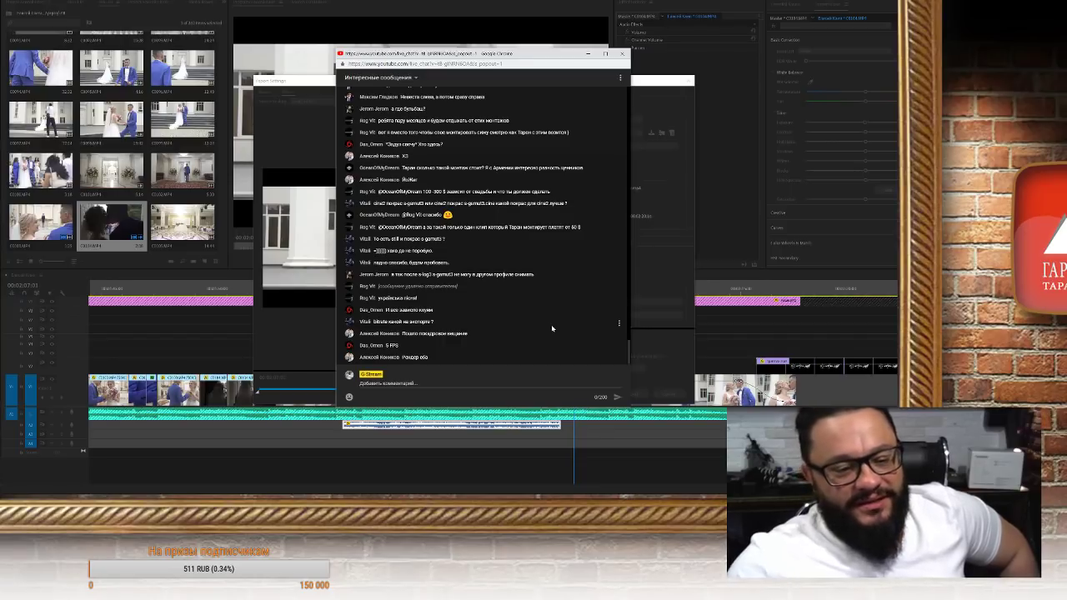
{"action": "right_click", "coordinate": [539, 494]}
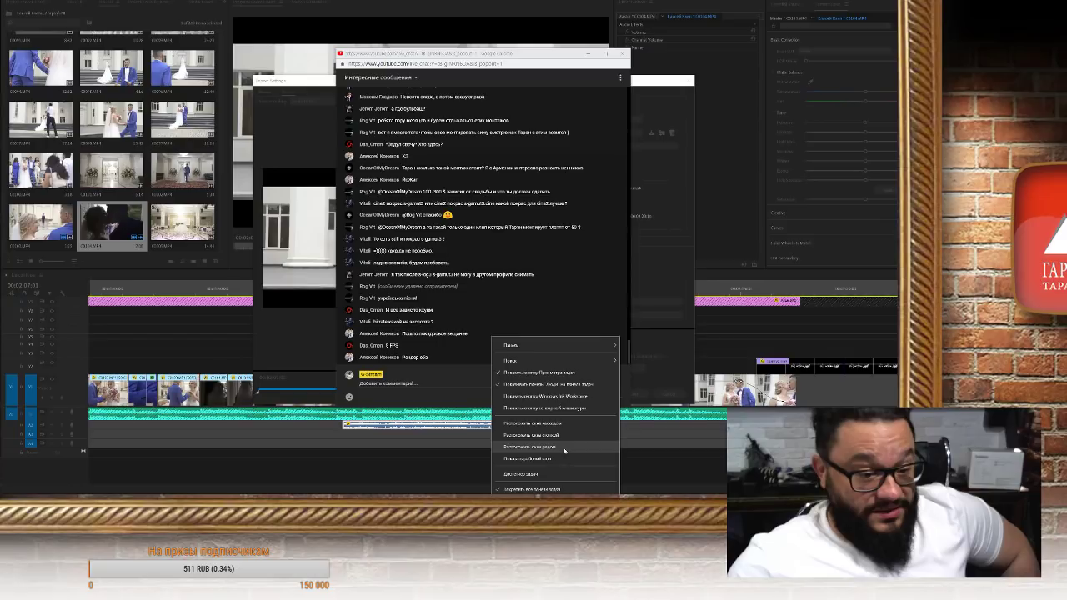
Review CPU load in Task Manager and Resource Monitor, close both, and shift the live chat right
{"action": "left_click", "coordinate": [542, 474]}
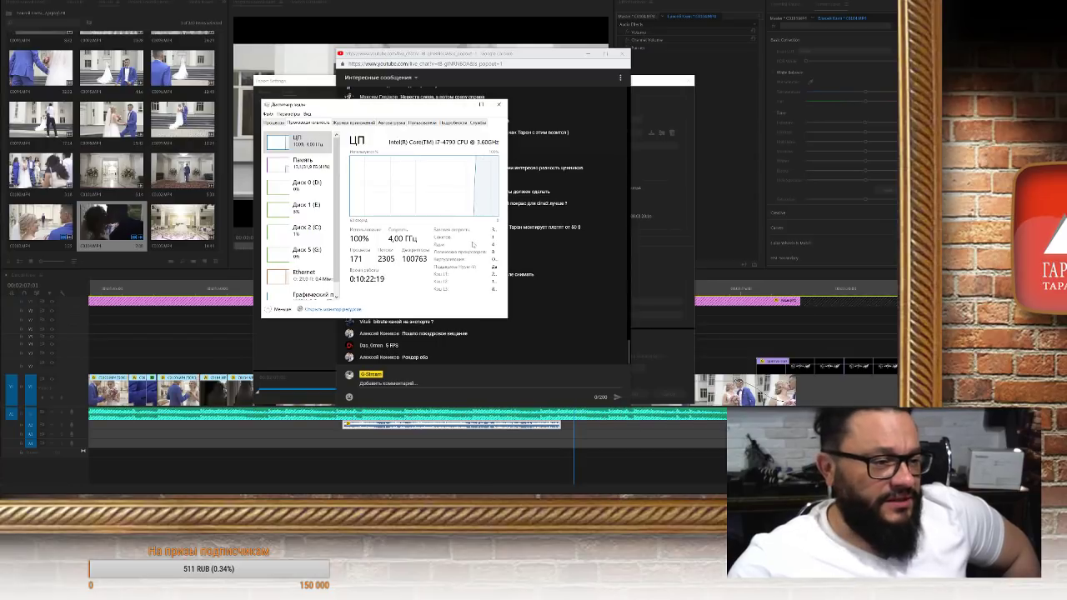
{"action": "double_click", "coordinate": [297, 143]}
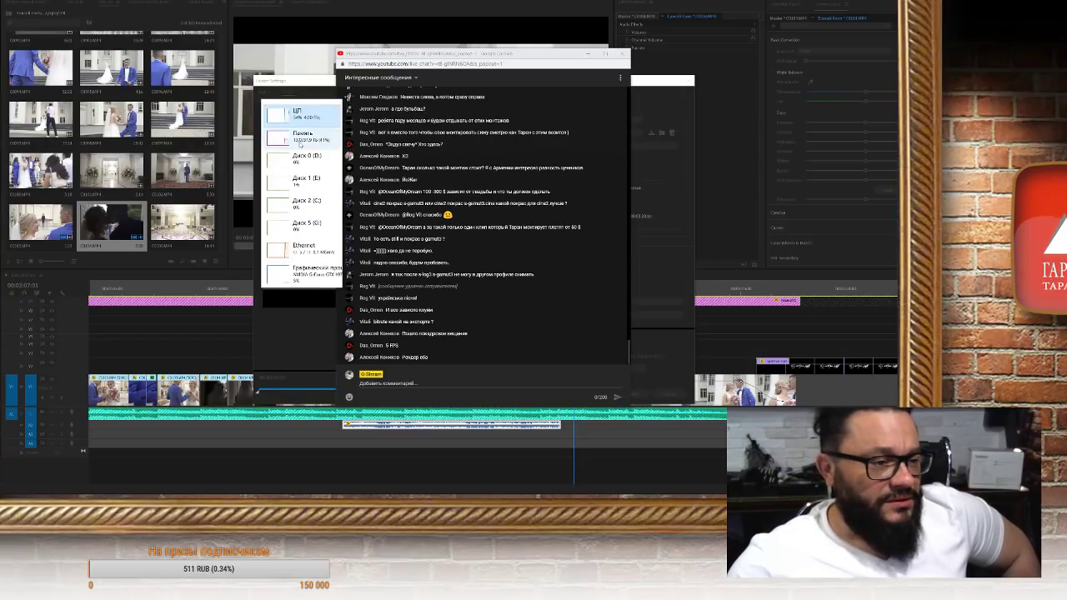
{"action": "double_click", "coordinate": [321, 135]}
{"action": "left_click", "coordinate": [354, 310]}
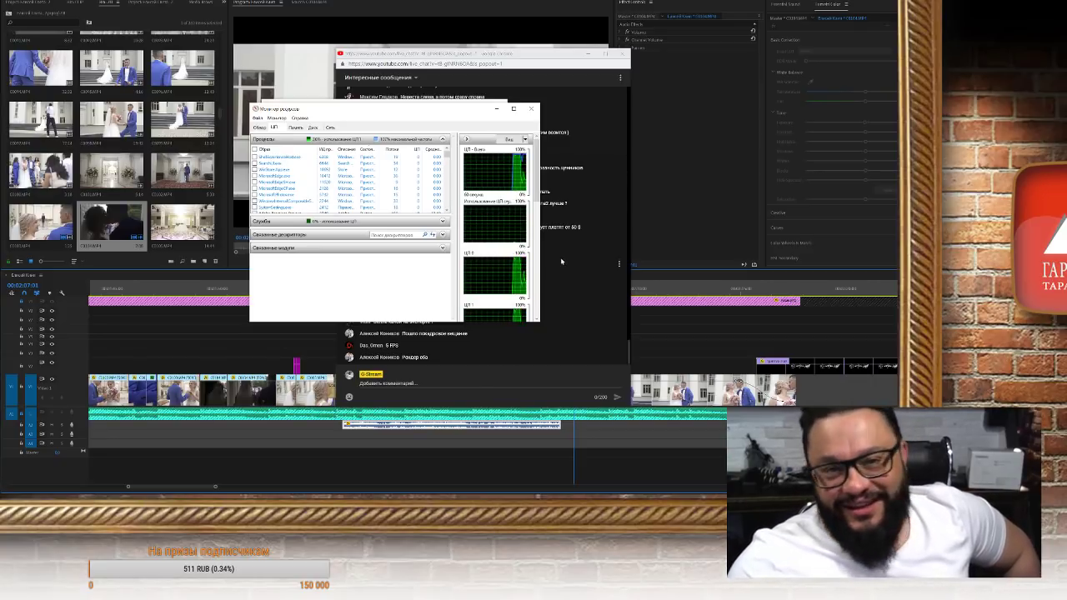
{"action": "left_click_drag", "start_coordinate": [439, 107], "coordinate": [465, 133]}
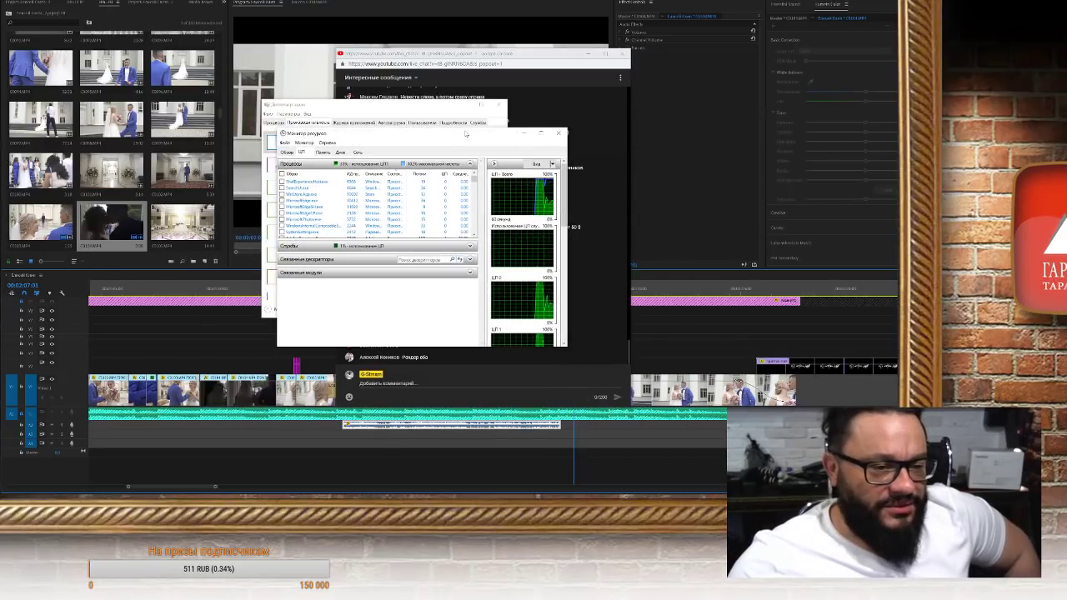
{"action": "left_click", "coordinate": [558, 132]}
{"action": "left_click", "coordinate": [553, 109]}
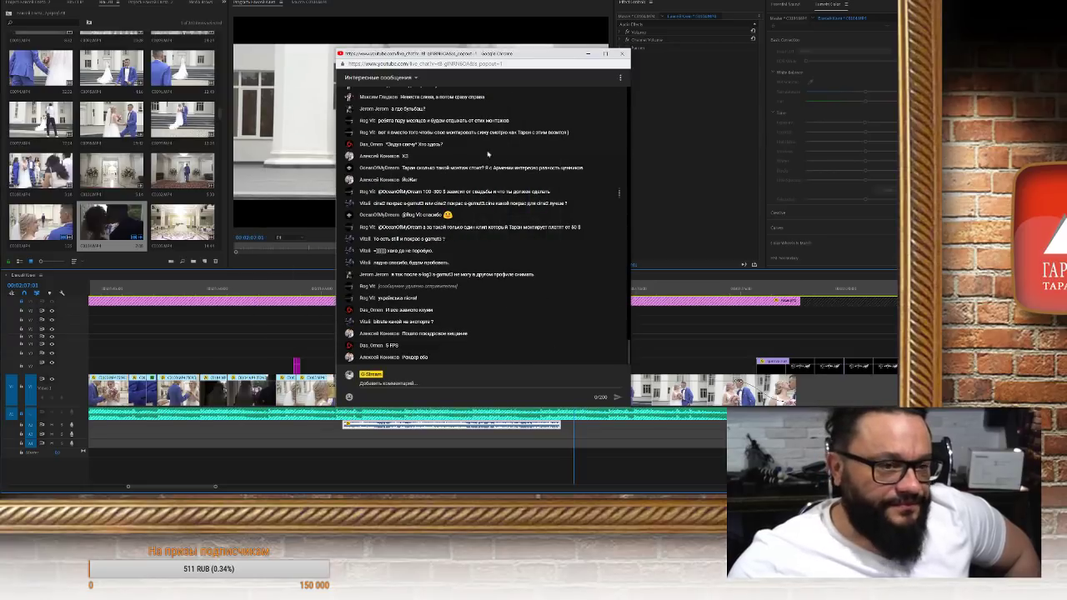
{"action": "left_click_drag", "start_coordinate": [497, 59], "coordinate": [611, 49]}
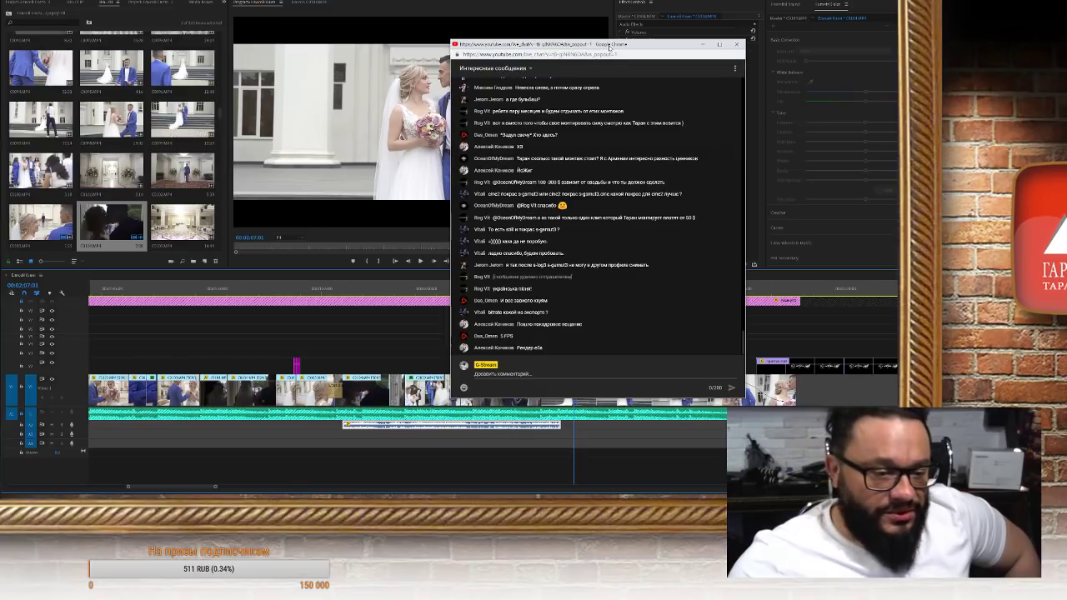
Open the Отдых folder on Яндекс.Диск in File Explorer and play a clip from it in VLC
{"action": "left_click", "coordinate": [63, 499]}
{"action": "left_click", "coordinate": [84, 475]}
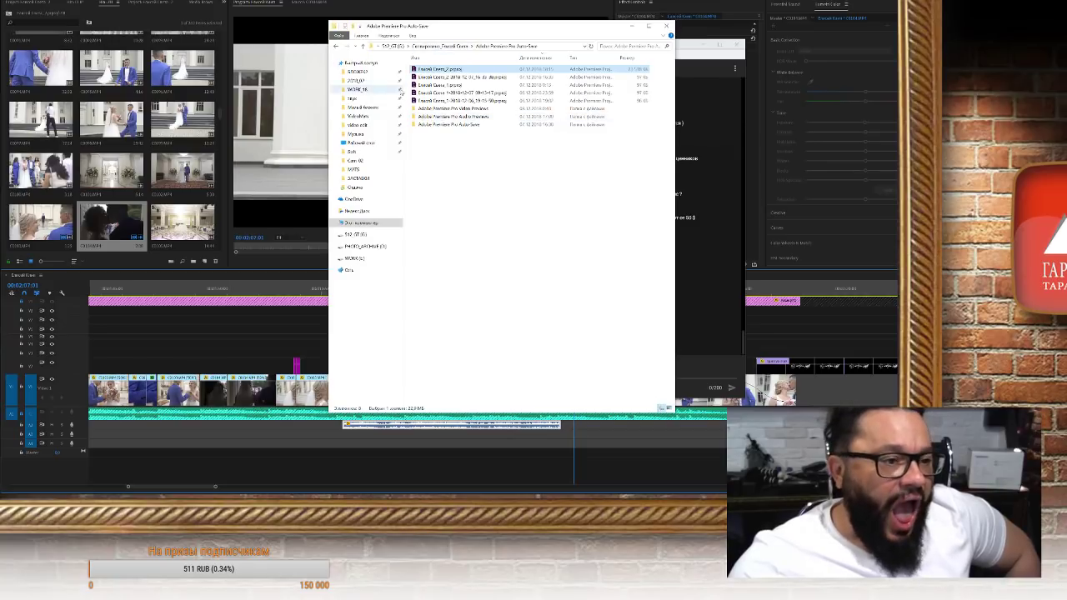
{"action": "left_click", "coordinate": [358, 211]}
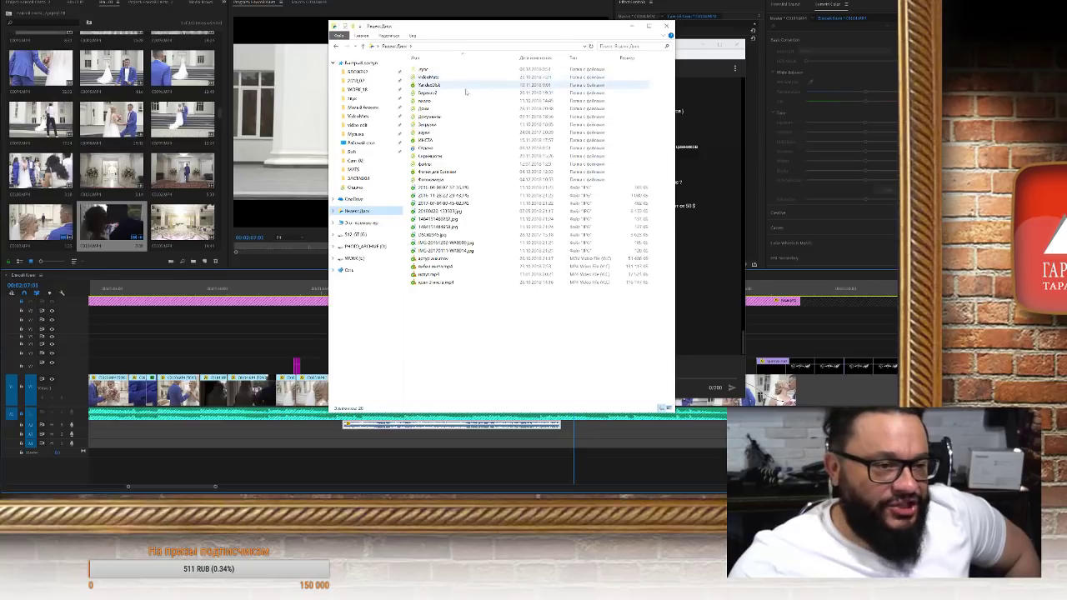
{"action": "double_click", "coordinate": [453, 148]}
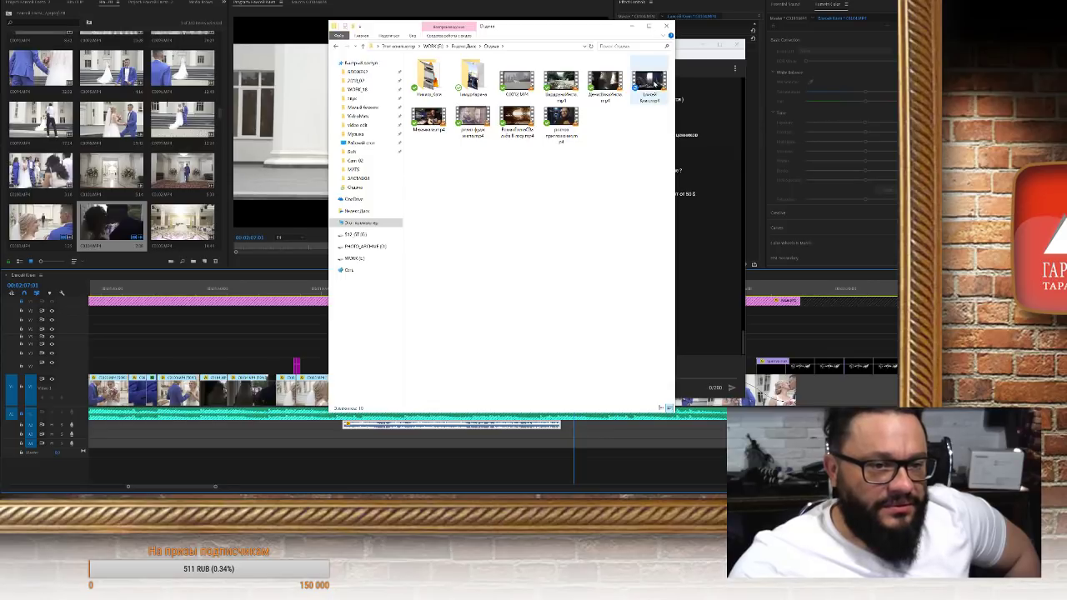
{"action": "double_click", "coordinate": [655, 83]}
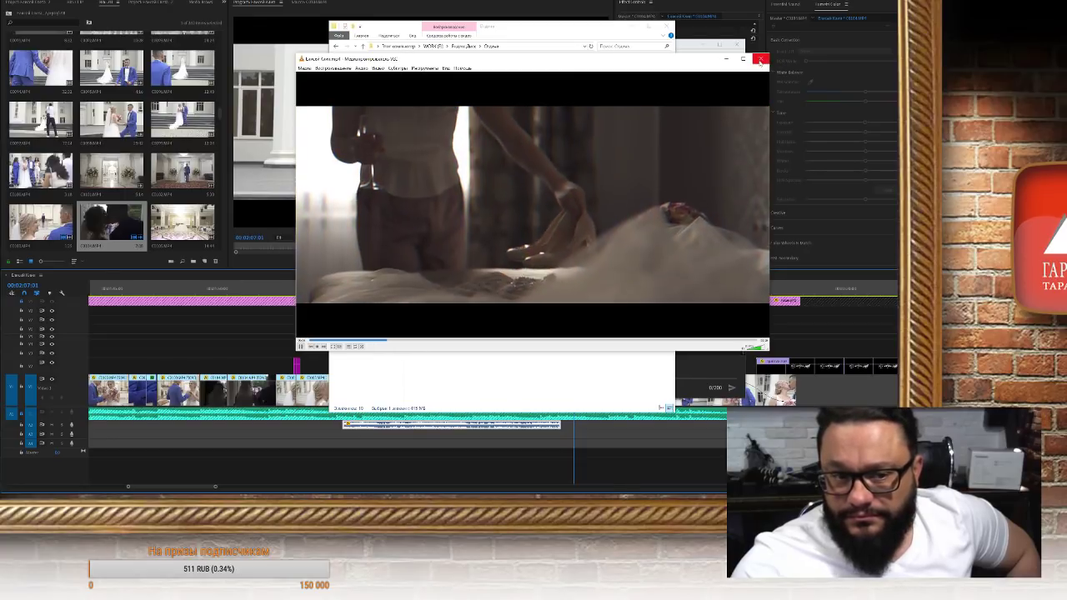
Preview C0012.MP4 full screen in VLC at lower volume, then close VLC and minimize Explorer
{"action": "left_click", "coordinate": [760, 60]}
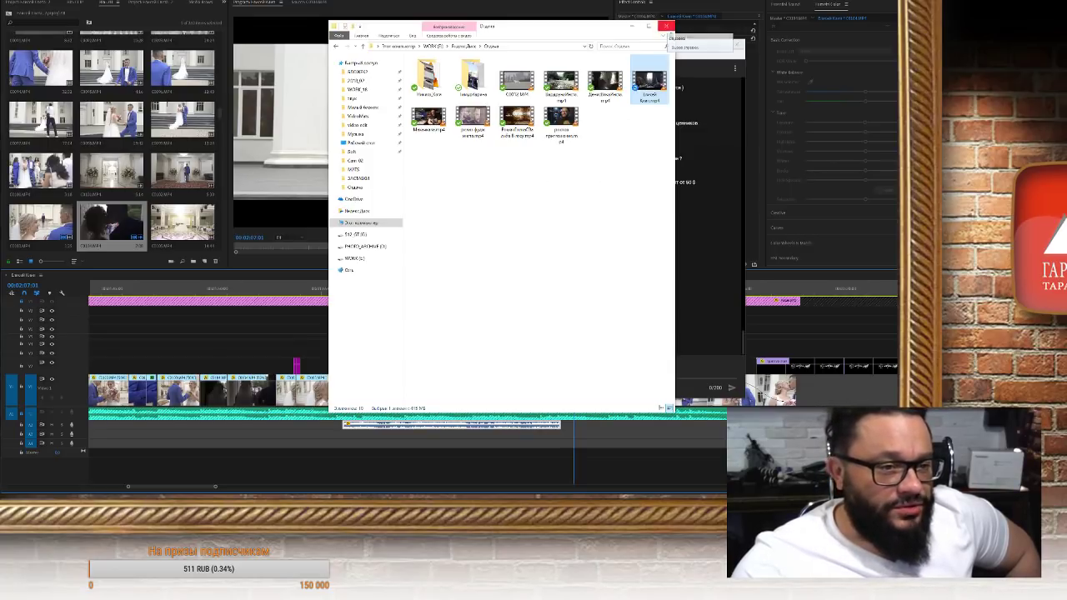
{"action": "double_click", "coordinate": [517, 81]}
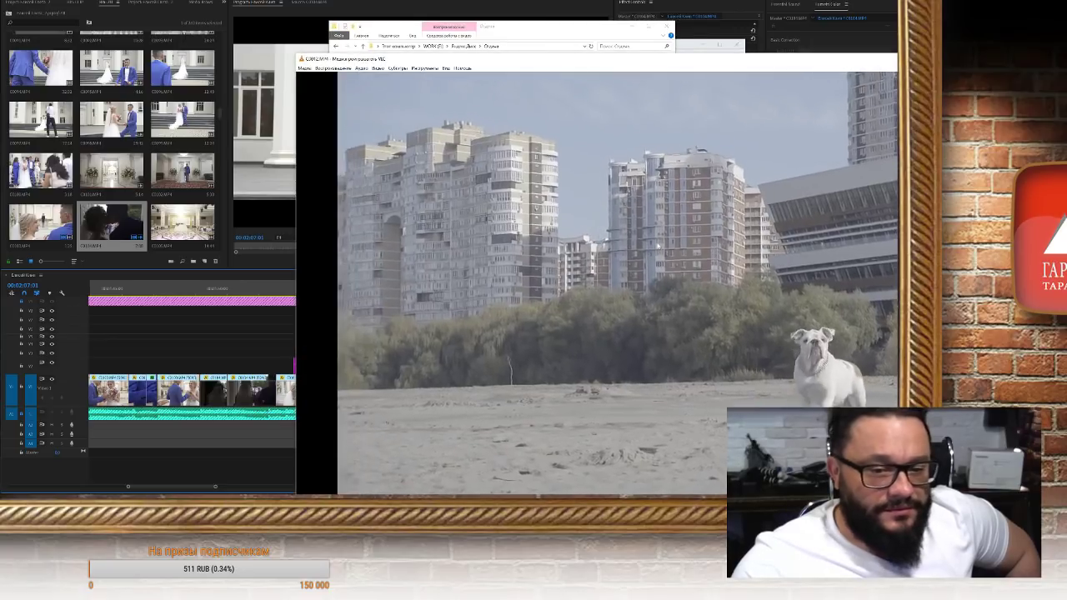
{"action": "double_click", "coordinate": [658, 246]}
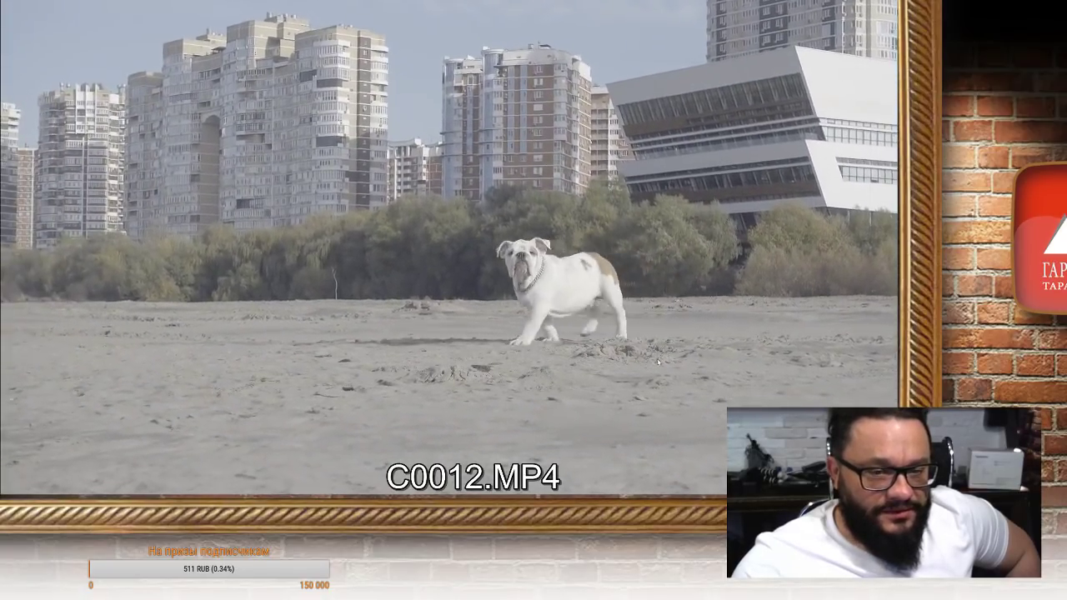
{"action": "scroll", "coordinate": [605, 340], "scroll_direction": "down", "scroll_amount": 16}
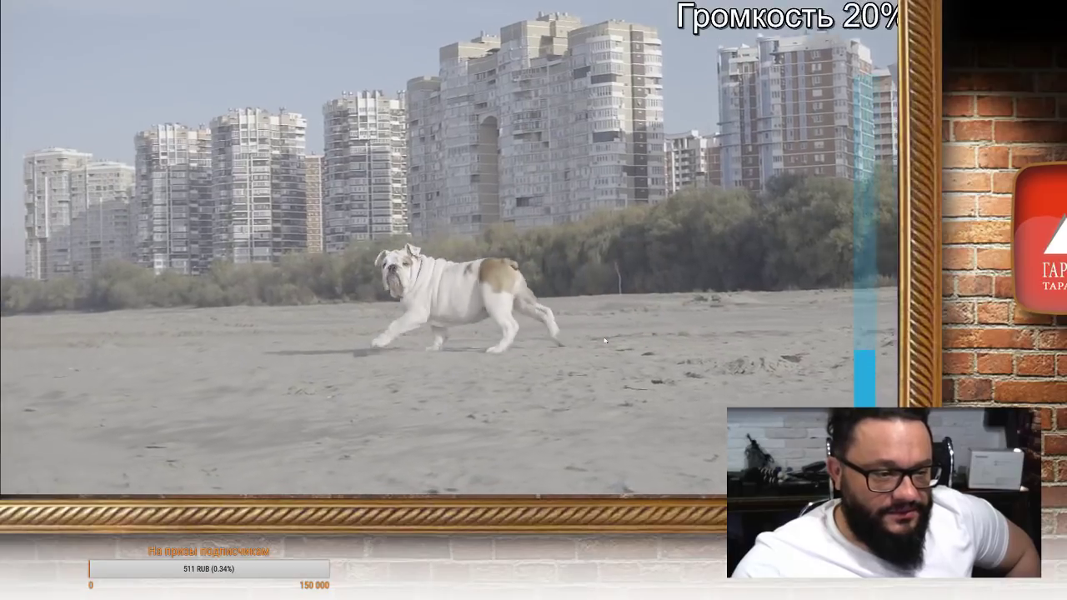
{"action": "scroll", "coordinate": [605, 340], "scroll_direction": "down", "scroll_amount": 1}
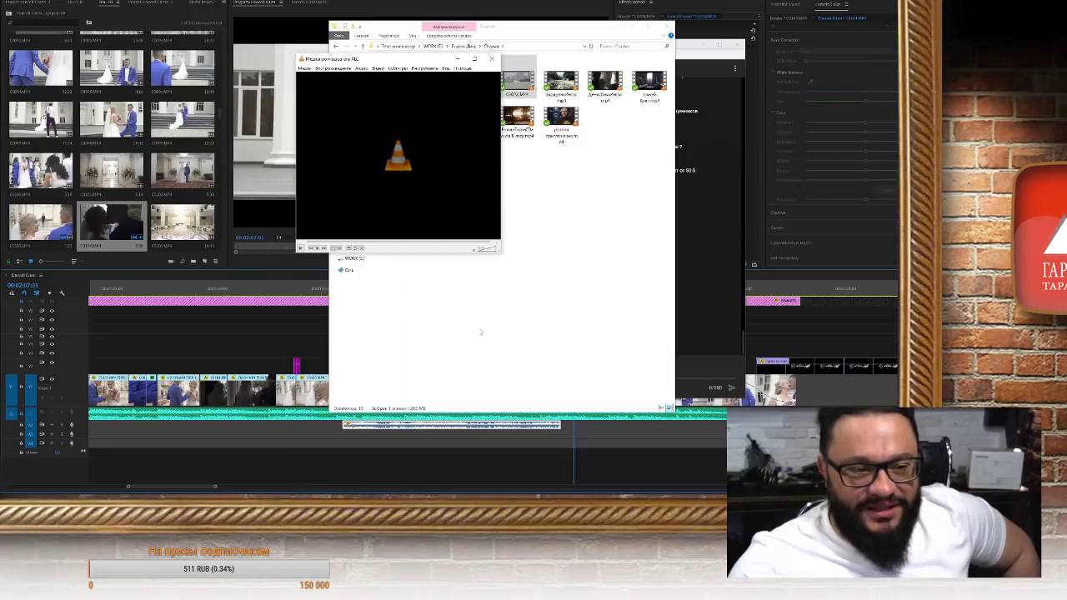
{"action": "left_click", "coordinate": [494, 58]}
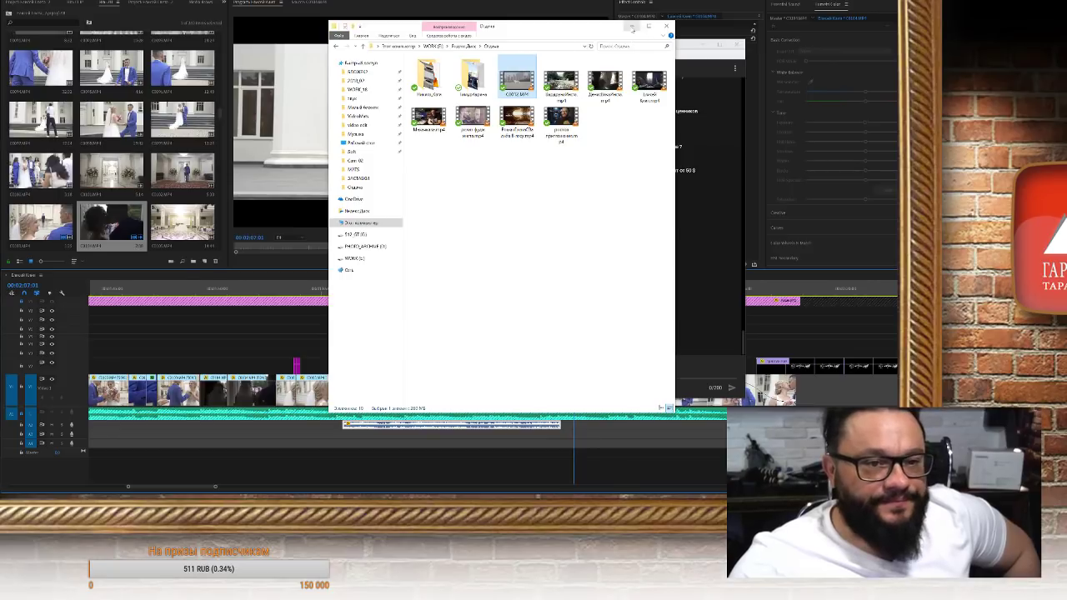
{"action": "left_click", "coordinate": [631, 27]}
Bring Premiere forward and play the sequence from 00:00:49:15, zooming in around the bride clip
{"action": "left_click", "coordinate": [704, 46]}
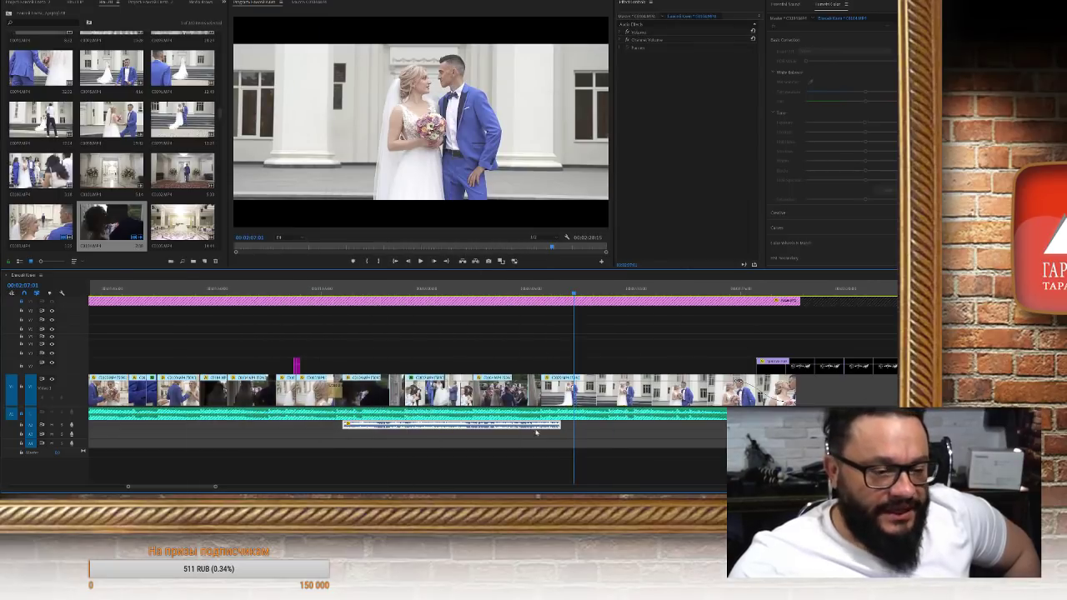
{"action": "key", "text": "minus"}
{"action": "key", "text": "minus"}
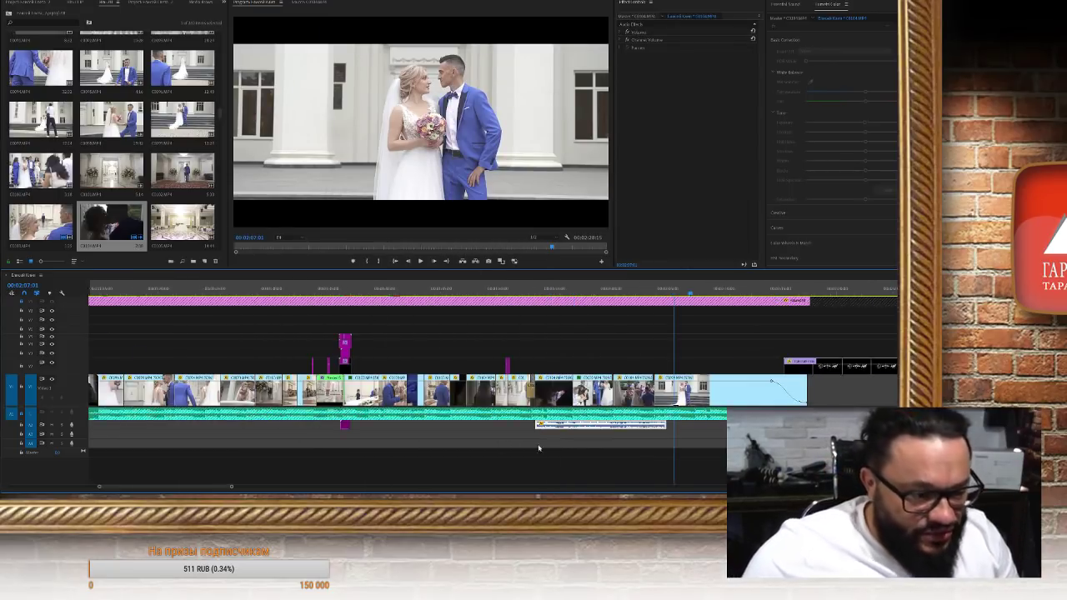
{"action": "key", "text": "minus"}
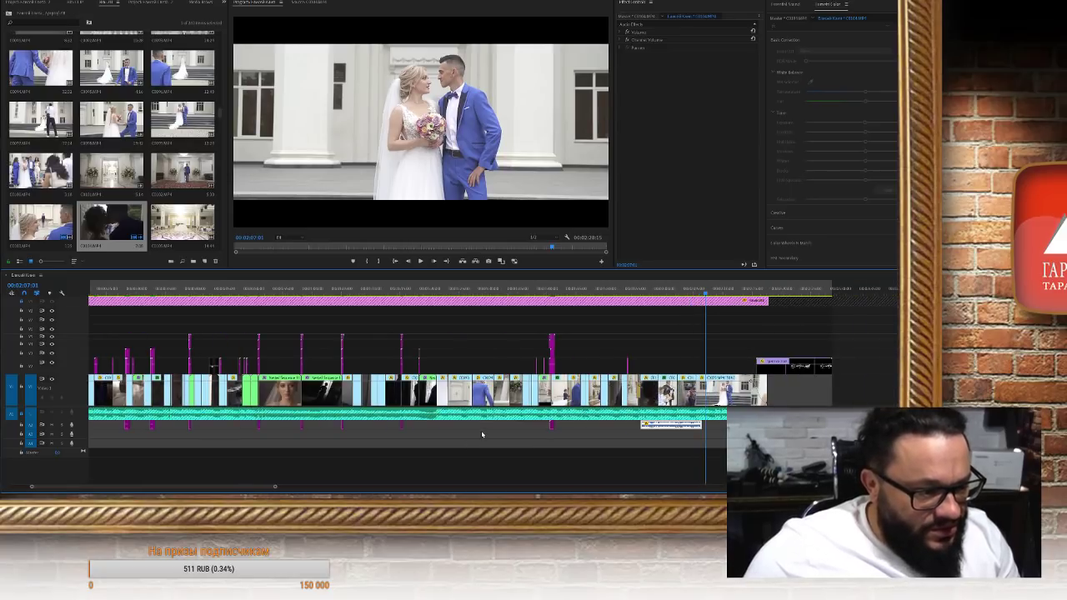
{"action": "left_click", "coordinate": [252, 289]}
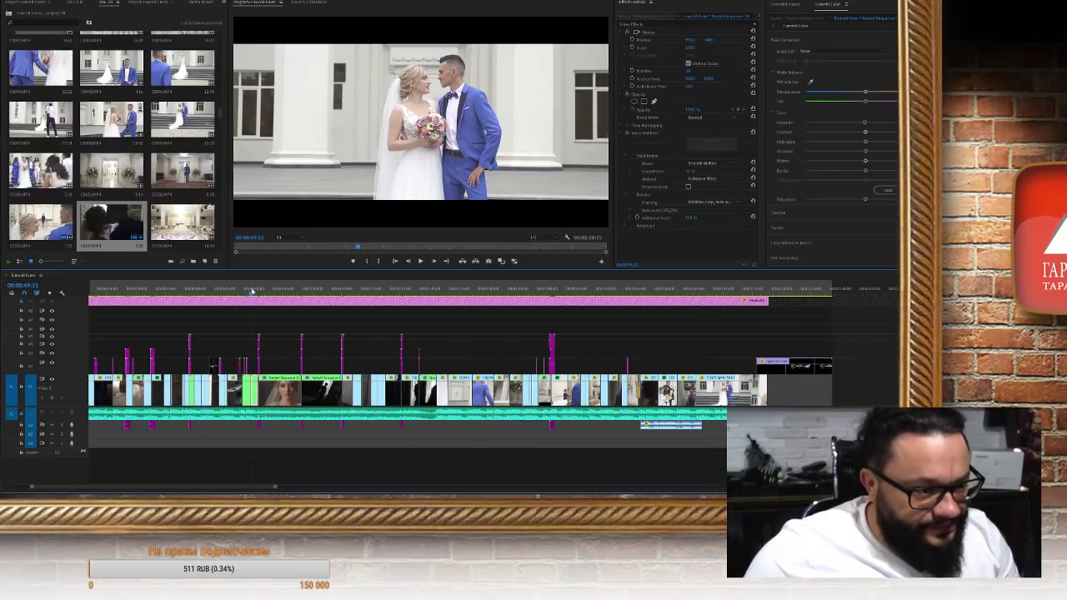
{"action": "key", "text": "space"}
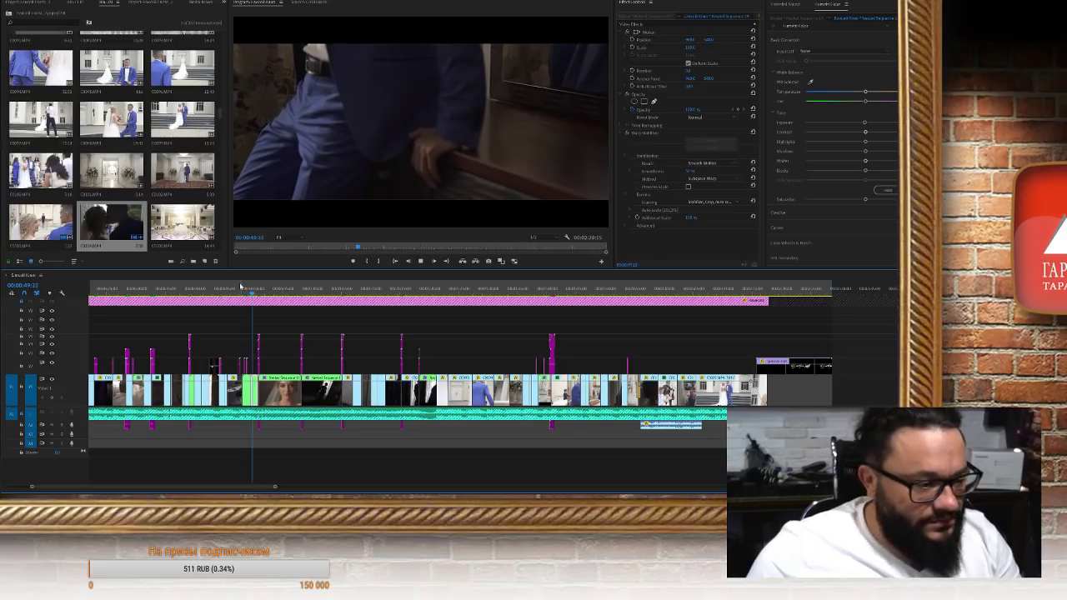
{"action": "key", "text": "space"}
{"action": "key", "text": "="}
{"action": "key", "text": "="}
{"action": "key", "text": "="}
{"action": "key", "text": "="}
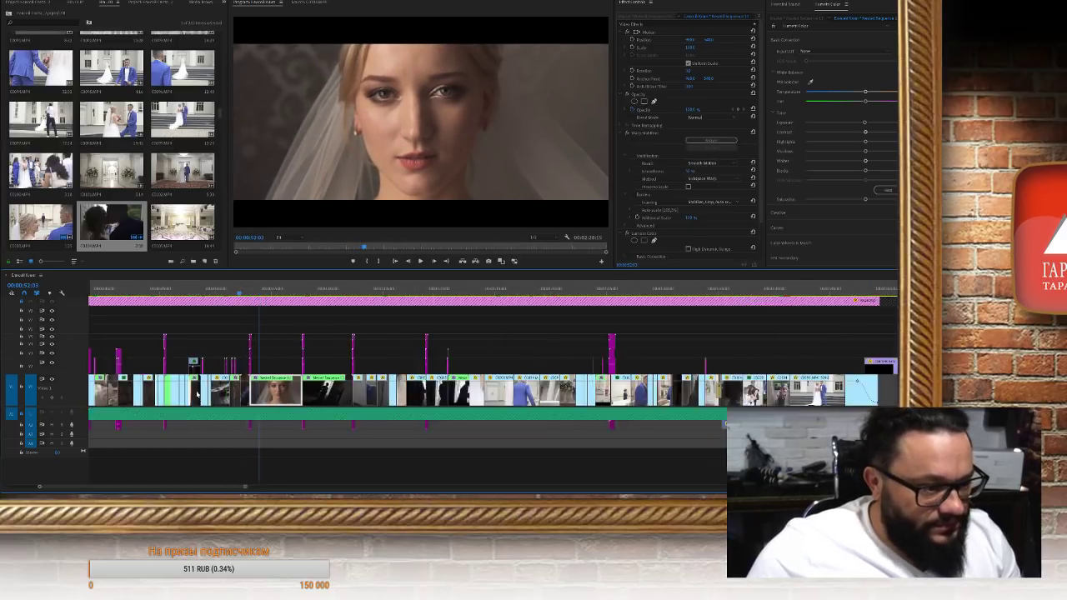
{"action": "mouse_move", "coordinate": [158, 292]}
{"action": "left_mouse_down"}
{"action": "mouse_move", "coordinate": [131, 294]}
{"action": "mouse_move", "coordinate": [162, 295]}
{"action": "left_mouse_up"}
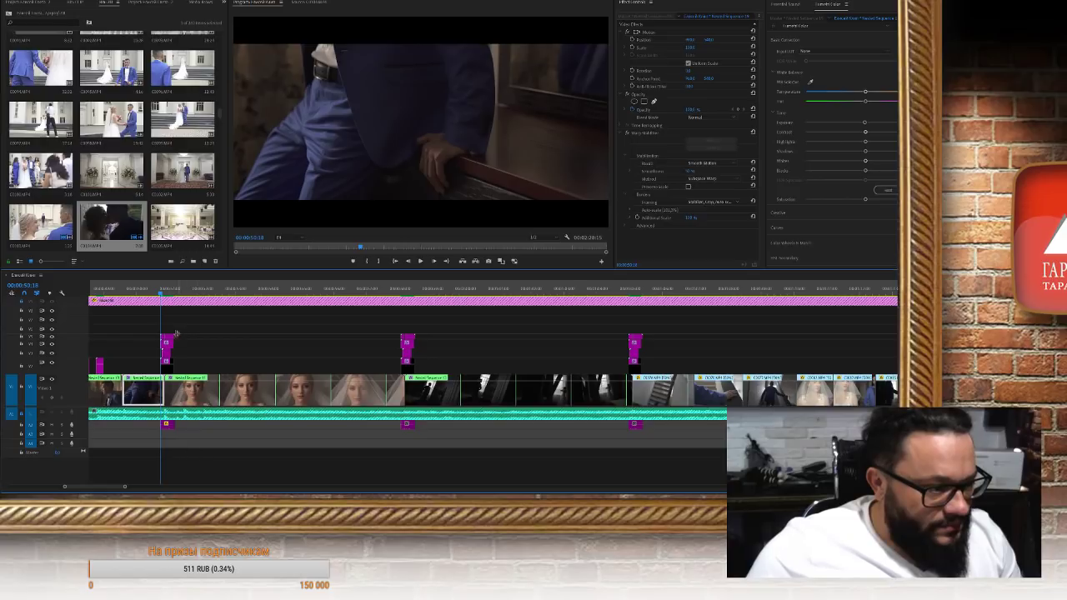
Select the transitions at the three cut points and zoom the timeline back out
{"action": "left_click_drag", "start_coordinate": [125, 325], "coordinate": [889, 442]}
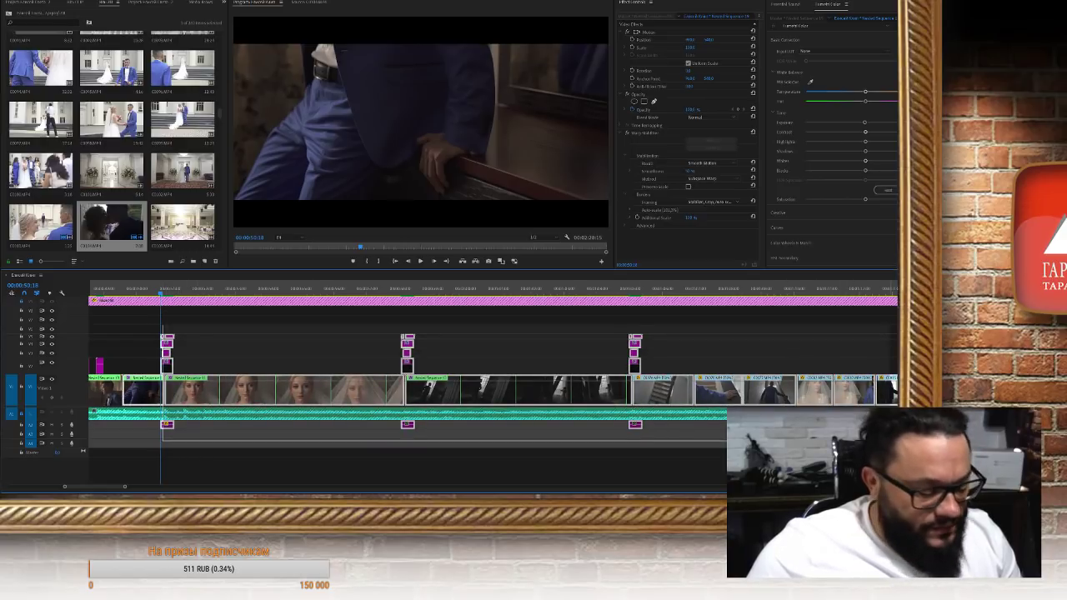
{"action": "scroll", "coordinate": [492, 392], "scroll_direction": "down", "scroll_amount": 5}
{"action": "scroll", "coordinate": [492, 392], "scroll_direction": "down", "scroll_amount": 4}
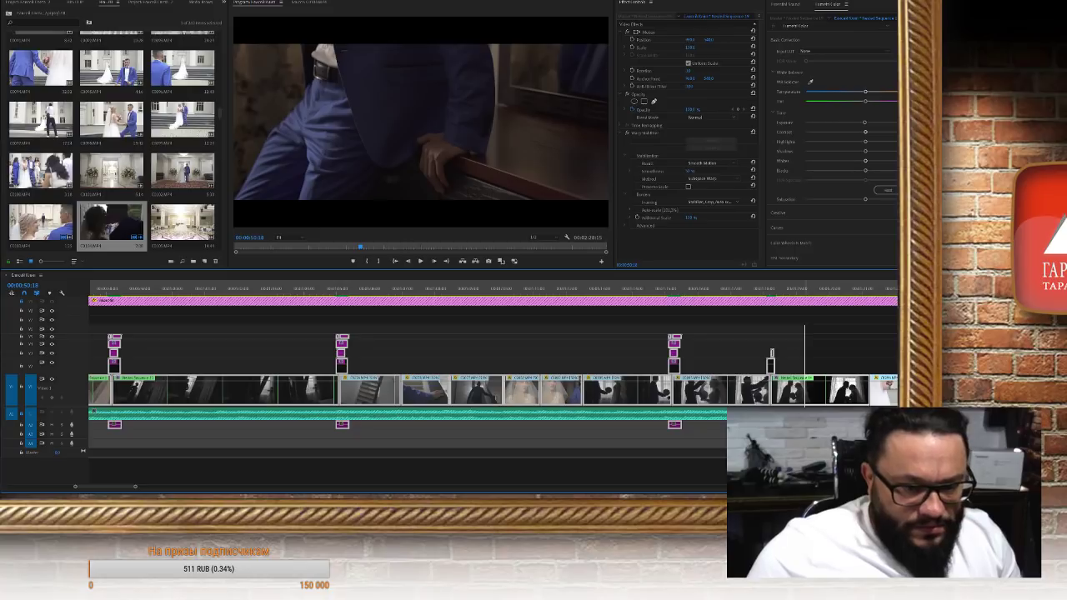
{"action": "key", "text": "minus"}
{"action": "scroll", "coordinate": [492, 392], "scroll_direction": "down", "scroll_amount": 7}
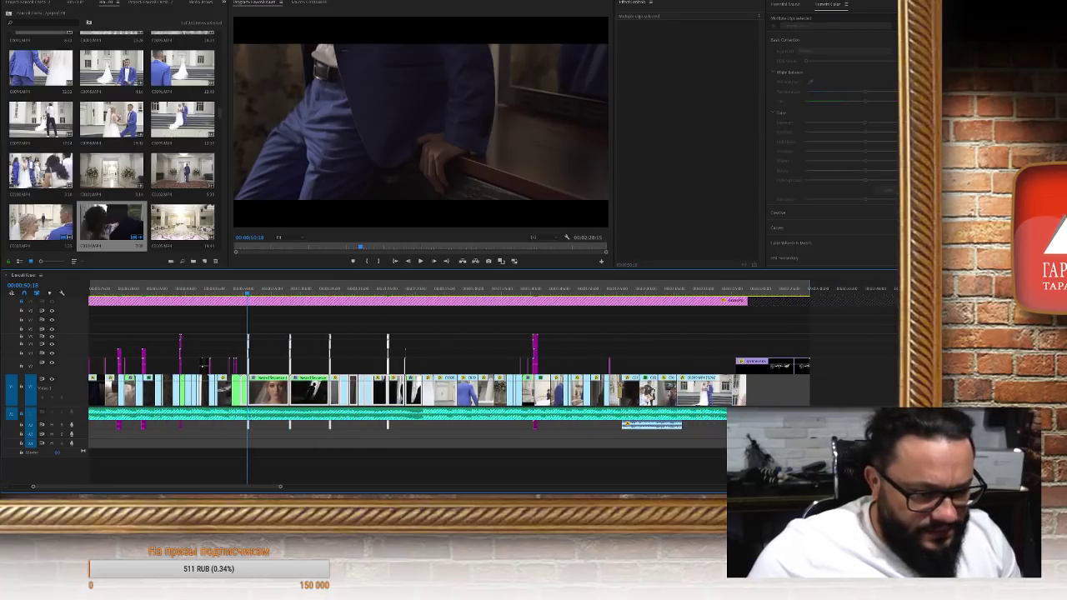
Clear the sequence's In and Out marks from the timeline ruler menu
{"action": "right_click", "coordinate": [719, 340]}
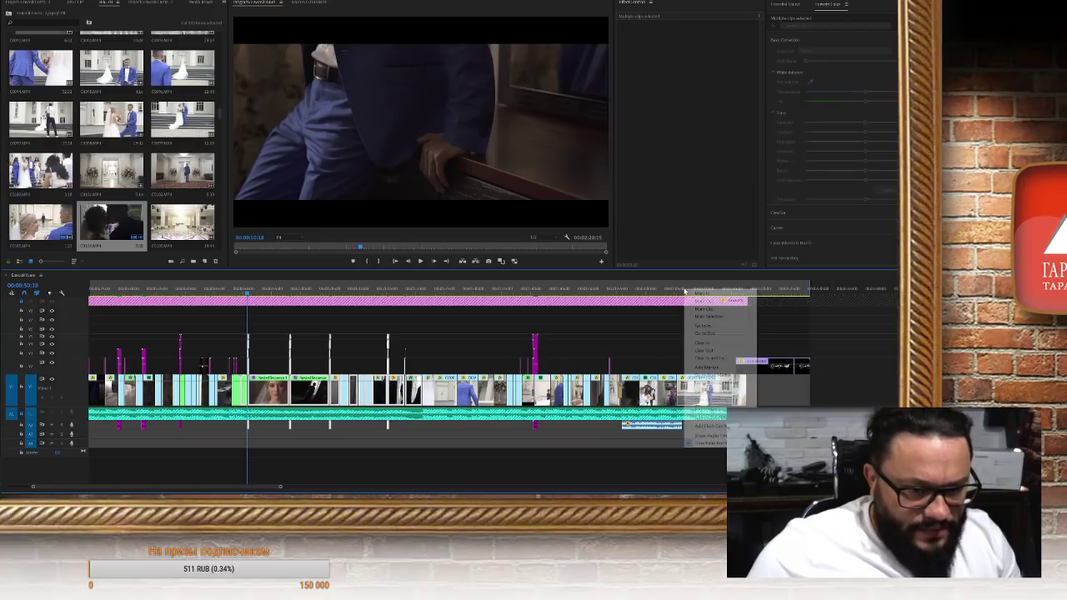
{"action": "left_click", "coordinate": [717, 357]}
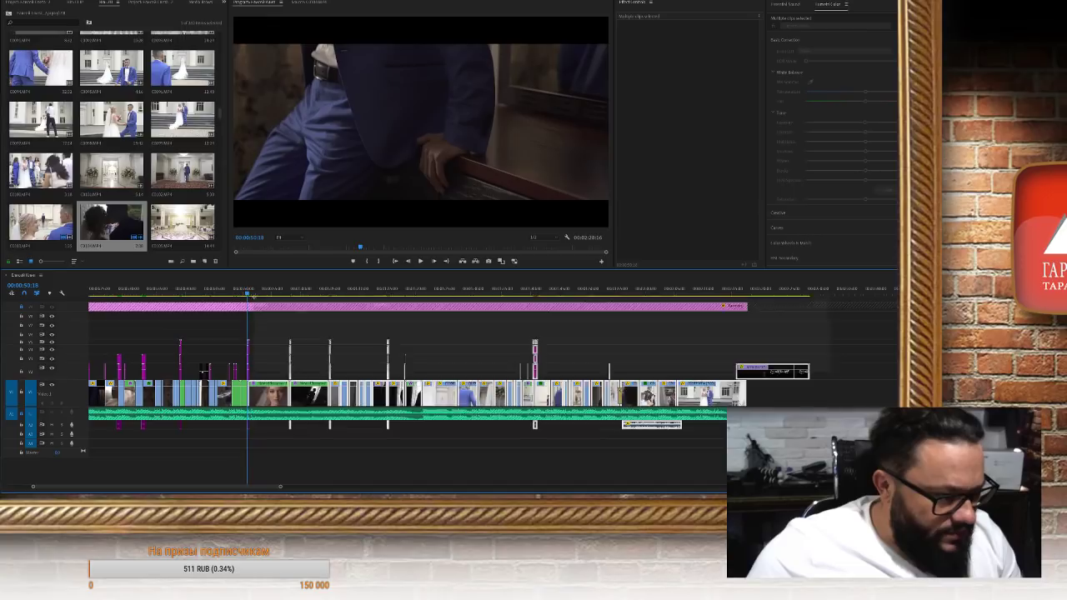
{"action": "scroll", "coordinate": [190, 418], "scroll_direction": "up", "scroll_amount": 6}
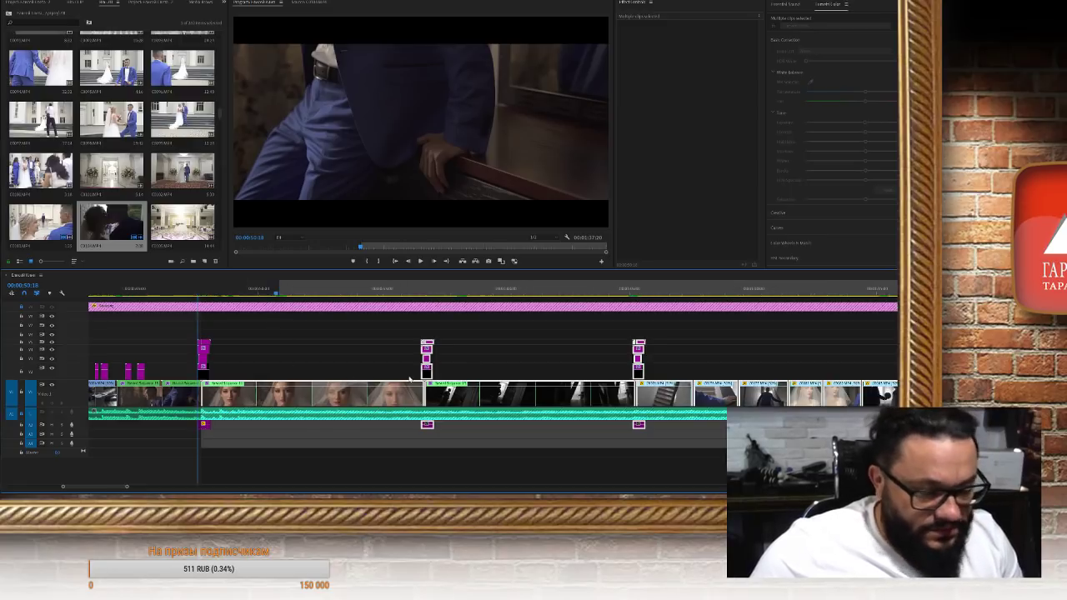
{"action": "scroll", "coordinate": [409, 380], "scroll_direction": "down", "scroll_amount": 6}
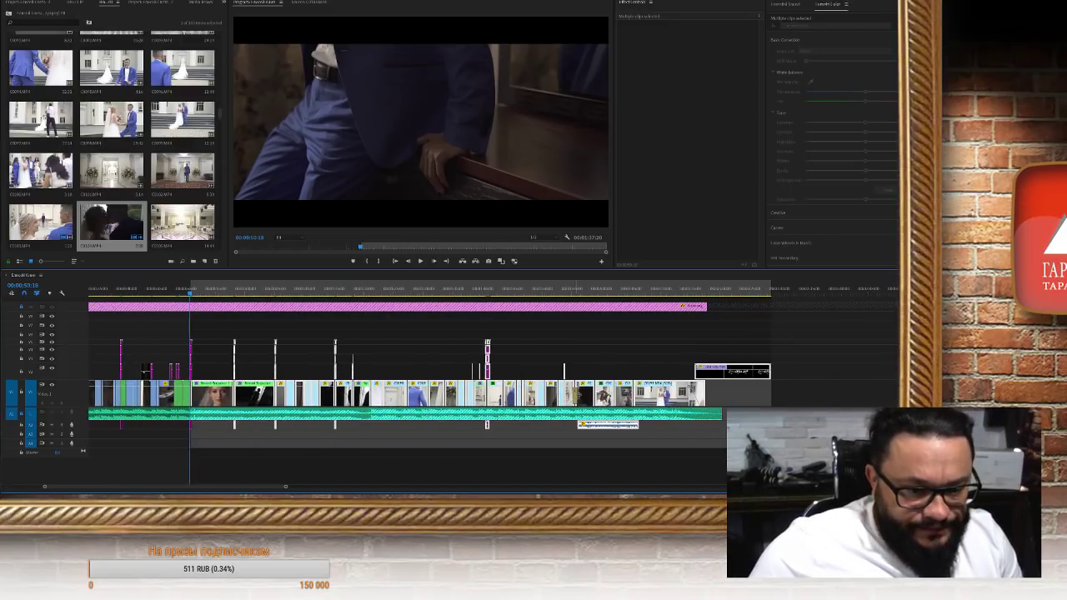
{"action": "scroll", "coordinate": [580, 396], "scroll_direction": "down", "scroll_amount": 4}
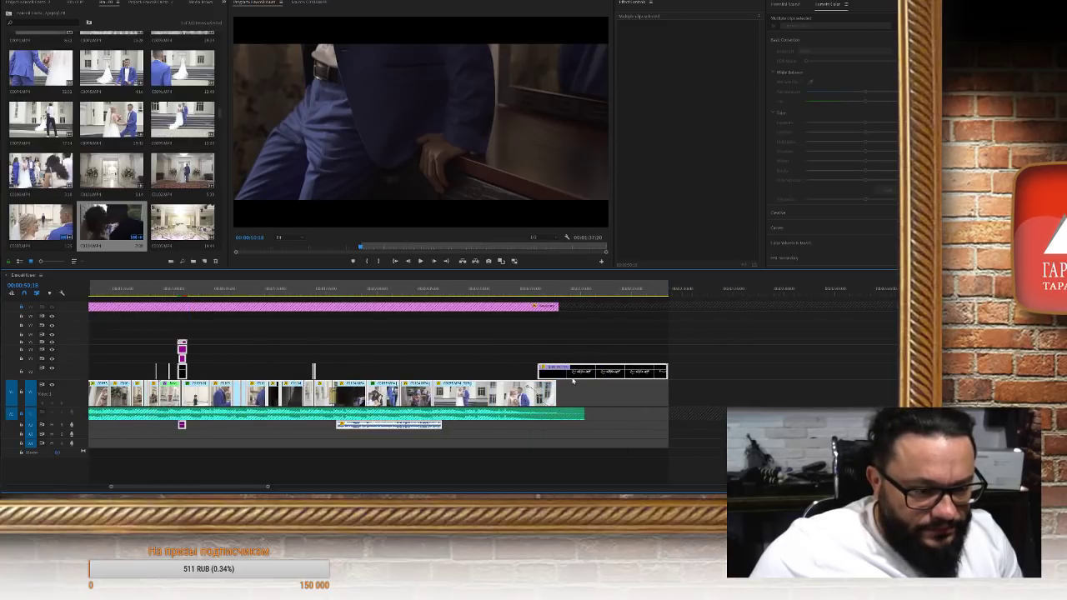
Move the GARIKTARANO logo clip earlier on V2 and scale the logo down at 00:02:13:02
{"action": "left_click_drag", "start_coordinate": [642, 371], "coordinate": [551, 376]}
{"action": "left_click", "coordinate": [511, 292]}
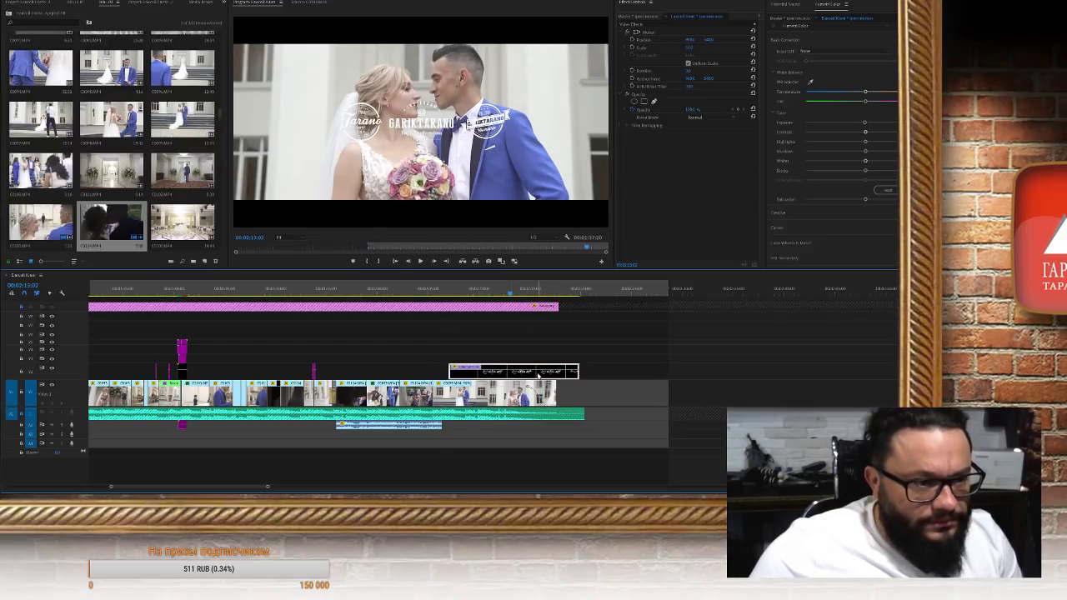
{"action": "mouse_move", "coordinate": [694, 50]}
{"action": "left_mouse_down"}
{"action": "mouse_move", "coordinate": [667, 50]}
{"action": "mouse_move", "coordinate": [746, 42]}
{"action": "mouse_move", "coordinate": [694, 41]}
{"action": "mouse_move", "coordinate": [713, 42]}
{"action": "left_mouse_up"}
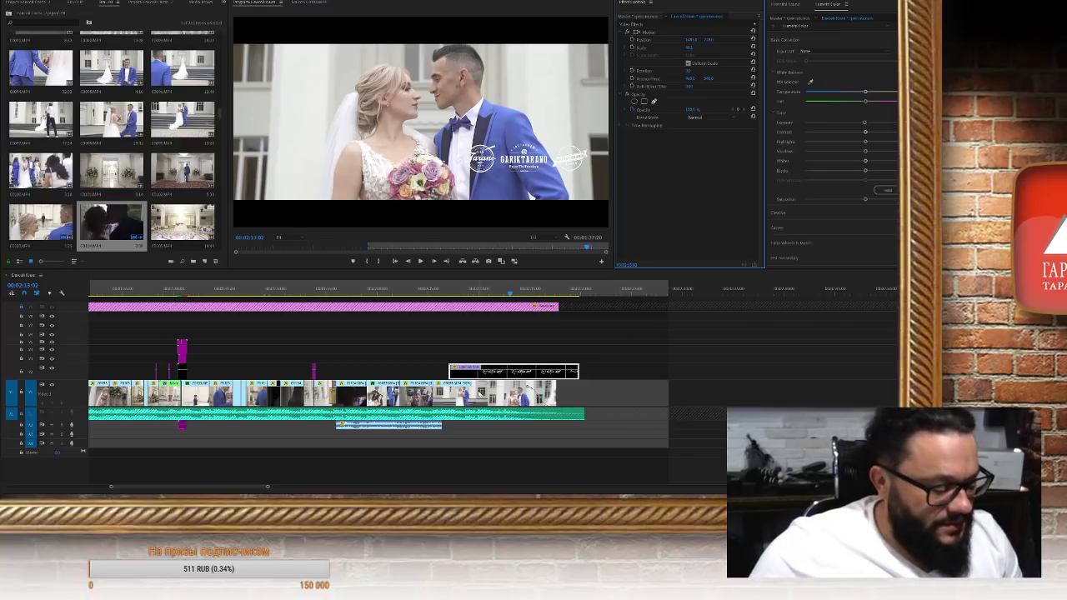
{"action": "key", "text": "minus"}
{"action": "key", "text": "minus"}
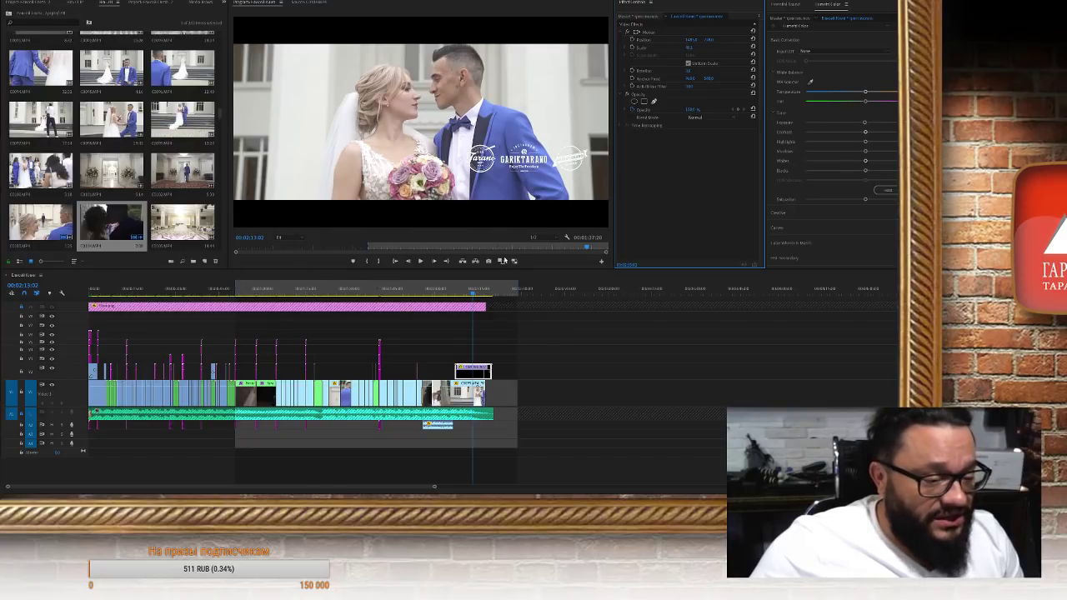
Open export settings with Ctrl+M and change the output file name's last character to 4
{"action": "left_click", "coordinate": [550, 333]}
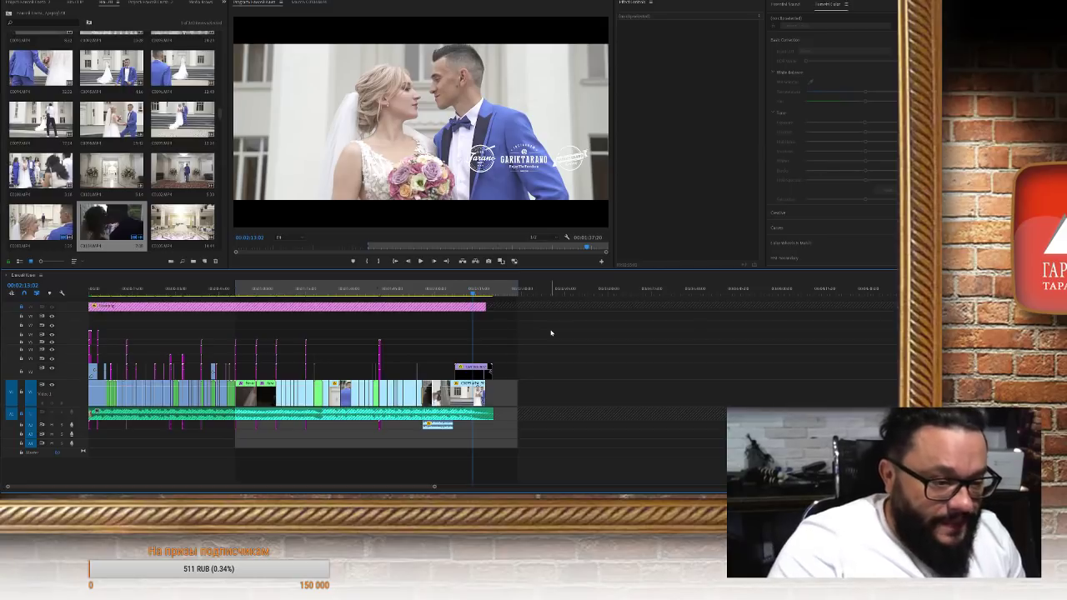
{"action": "key", "text": "ctrl+m"}
{"action": "left_click", "coordinate": [600, 159]}
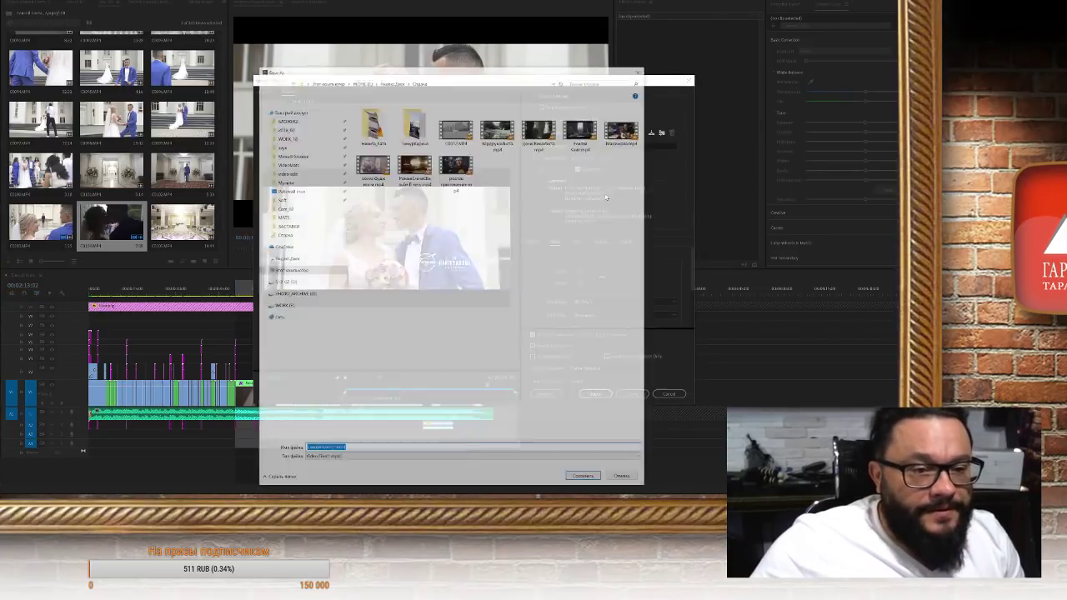
{"action": "left_click", "coordinate": [344, 450]}
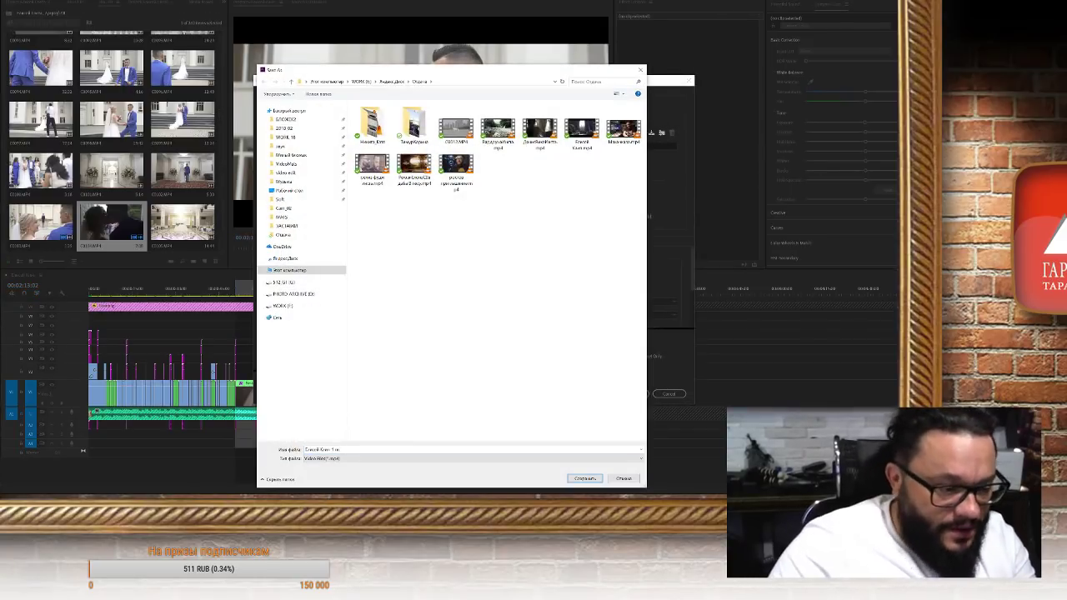
{"action": "key", "text": "BackSpace"}
{"action": "key", "text": "BackSpace"}
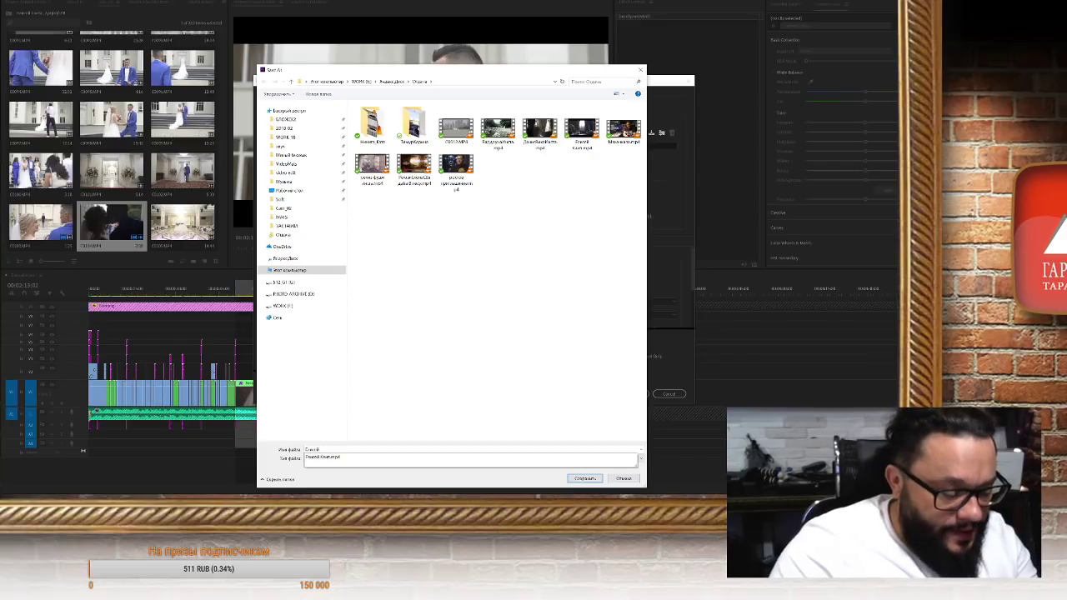
{"action": "type", "text": "4"}
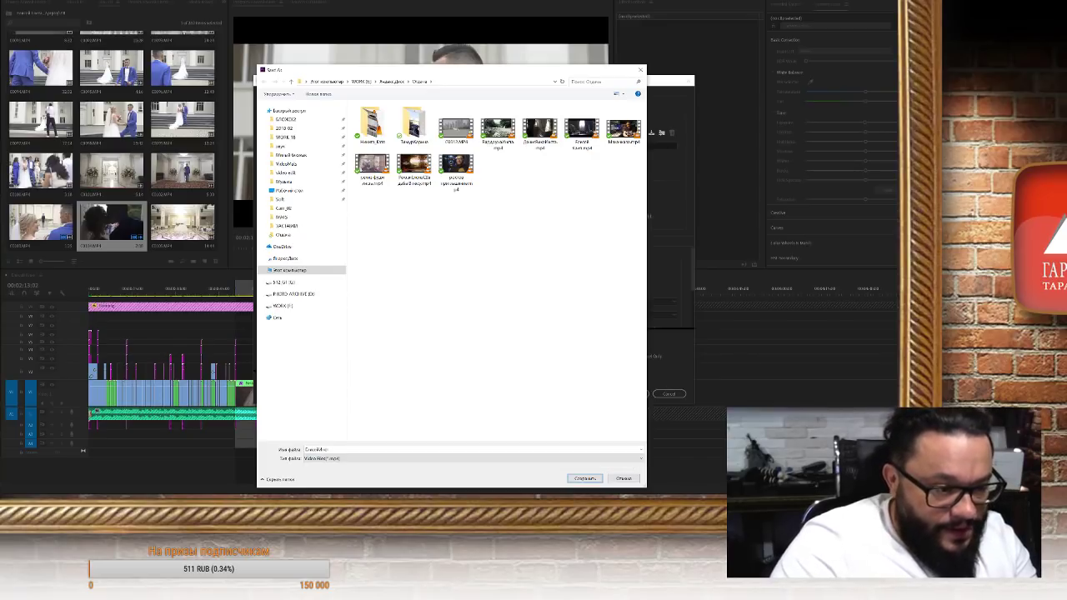
Save the new output name, set Target Bitrate to 10, and start the export
{"action": "left_click", "coordinate": [575, 478]}
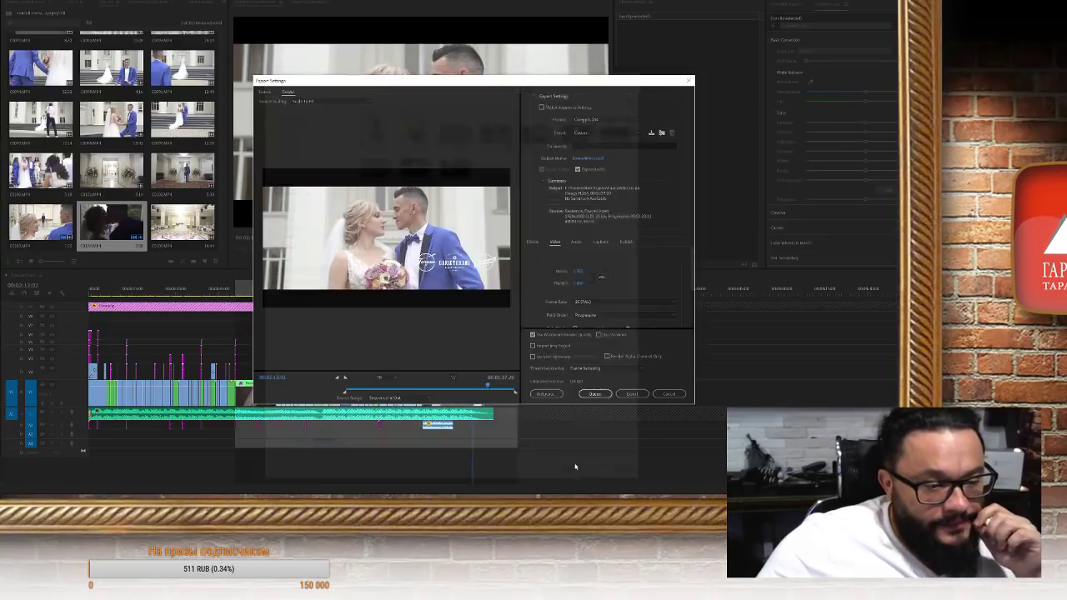
{"action": "scroll", "coordinate": [635, 261], "scroll_direction": "down", "scroll_amount": 5}
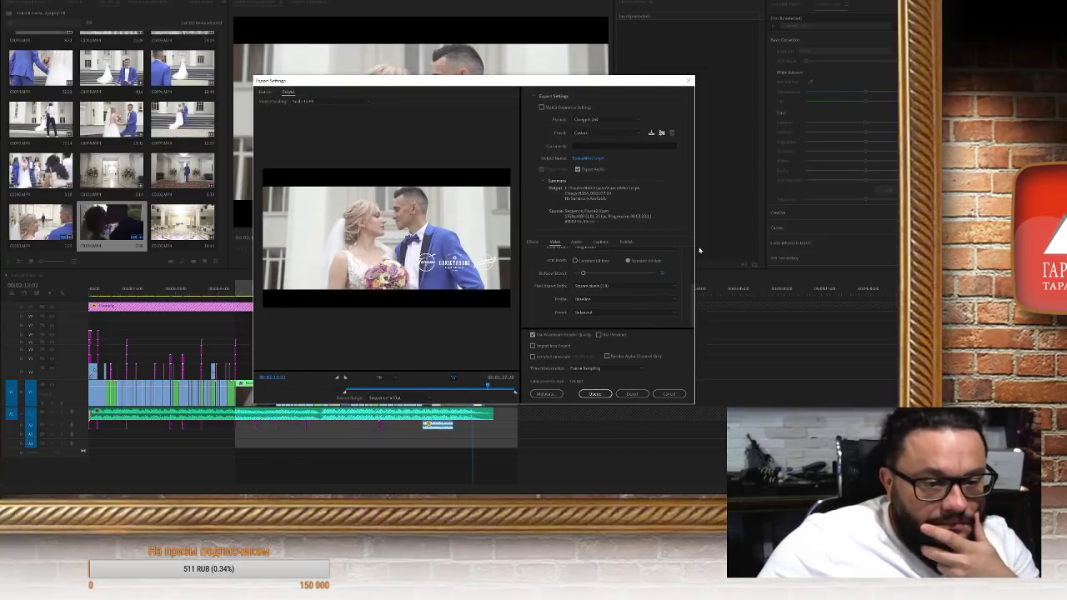
{"action": "scroll", "coordinate": [690, 281], "scroll_direction": "up", "scroll_amount": 5}
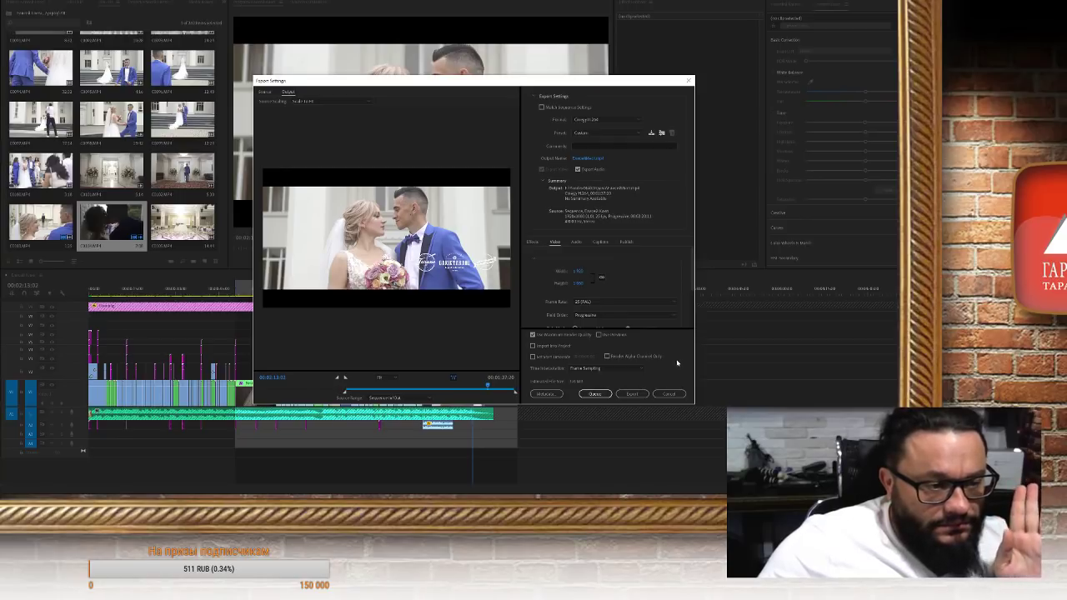
{"action": "scroll", "coordinate": [665, 303], "scroll_direction": "down", "scroll_amount": 4}
{"action": "left_click", "coordinate": [665, 273]}
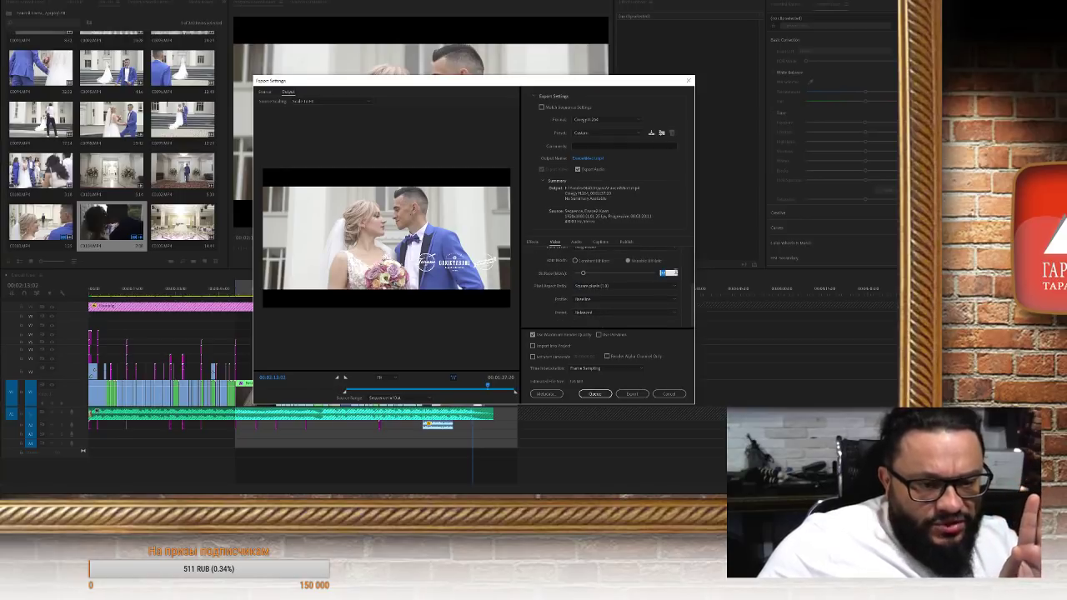
{"action": "type", "text": "10"}
{"action": "key", "text": "Return"}
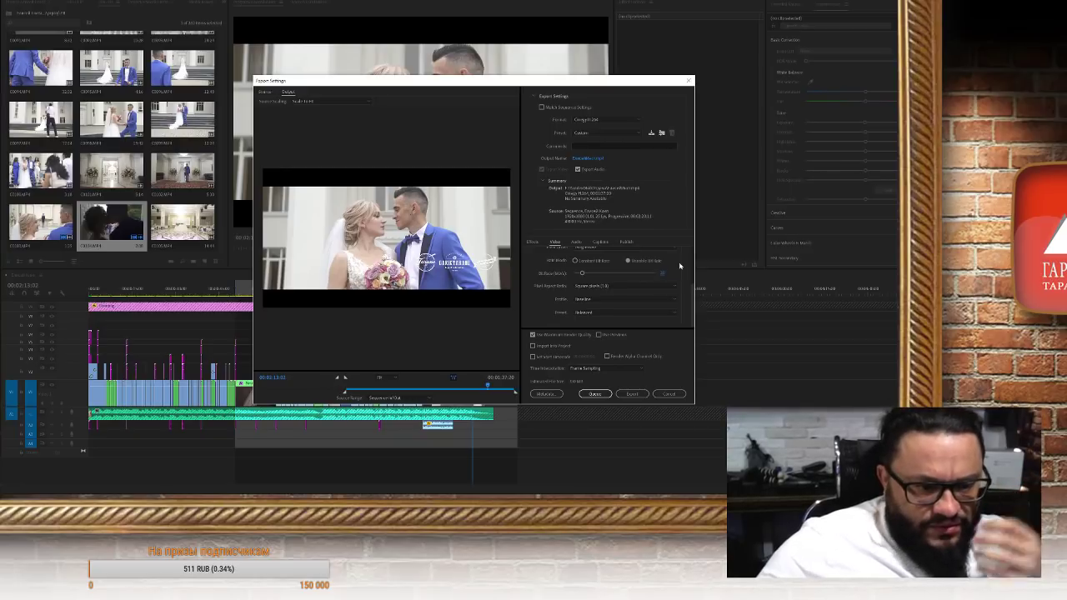
{"action": "left_click", "coordinate": [672, 273]}
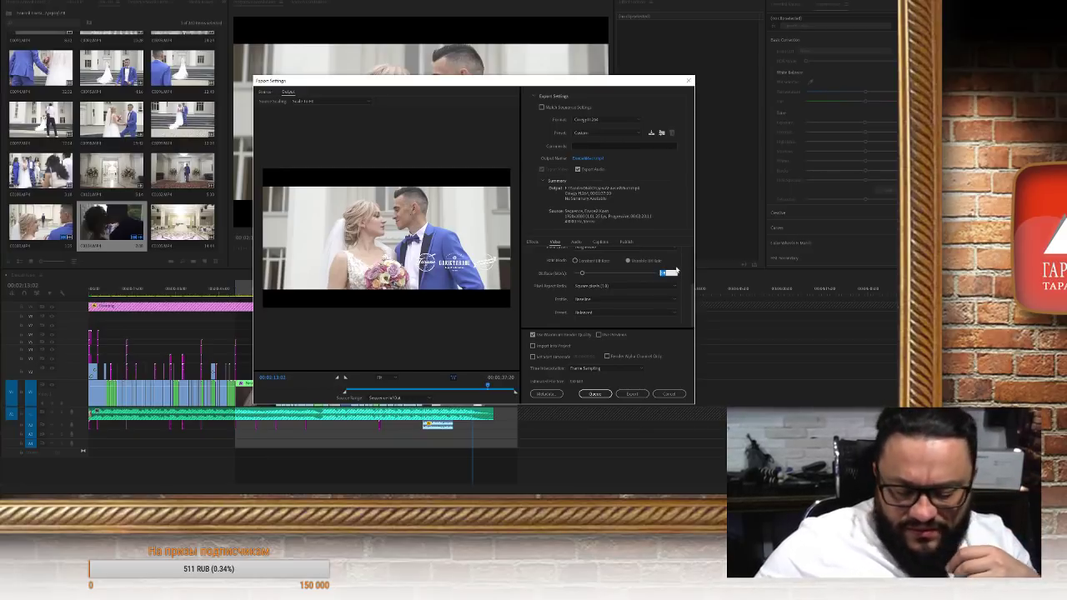
{"action": "key", "text": "Return"}
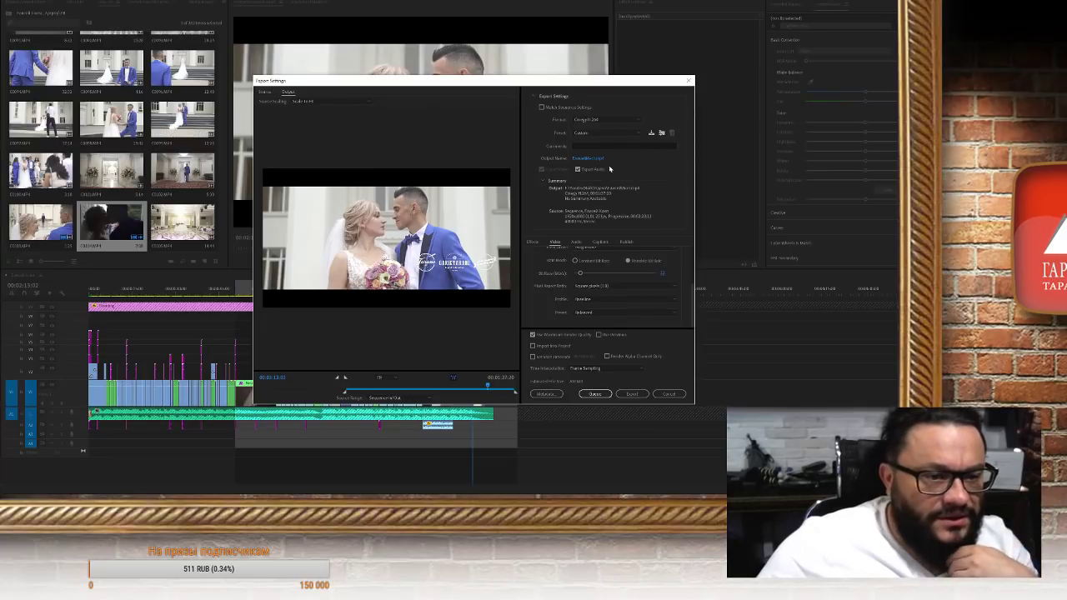
{"action": "left_click", "coordinate": [632, 393]}
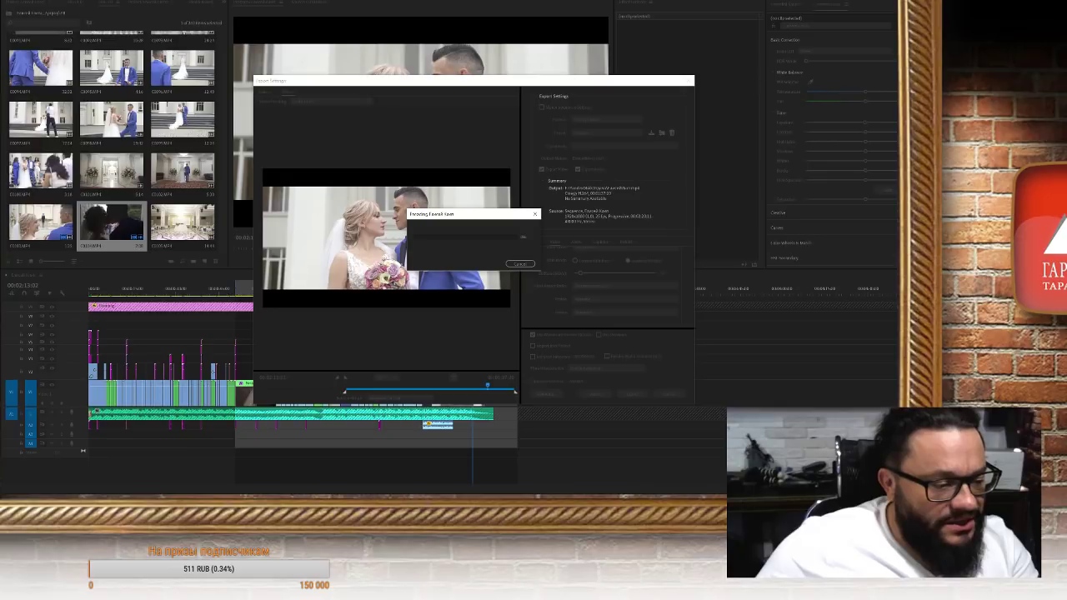
Bring the YouTube live chat window to the front from the Chrome taskbar previews
{"action": "mouse_move", "coordinate": [118, 499]}
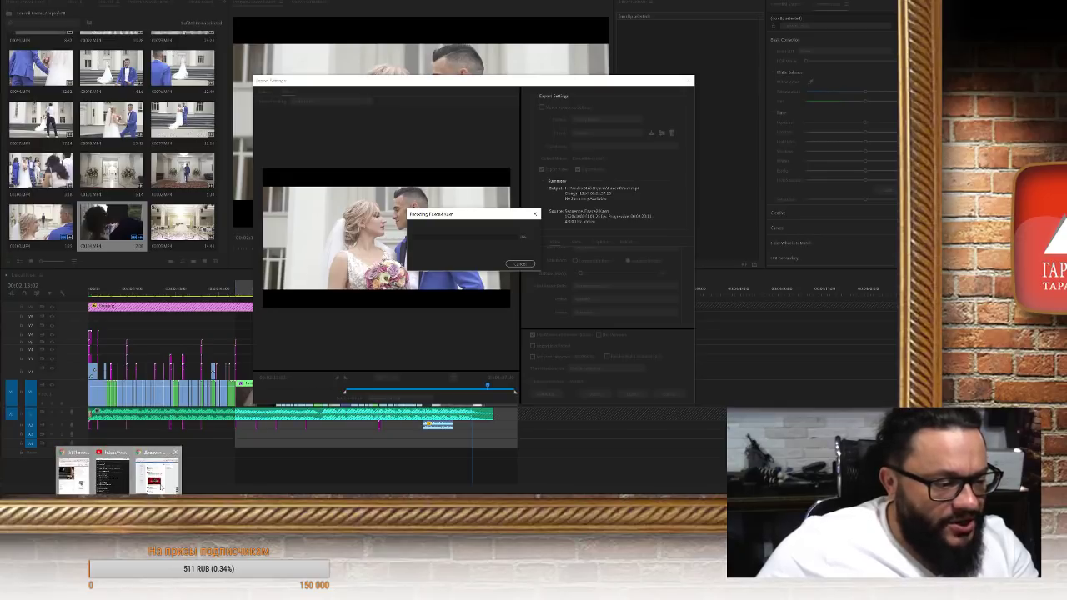
{"action": "left_click", "coordinate": [112, 472]}
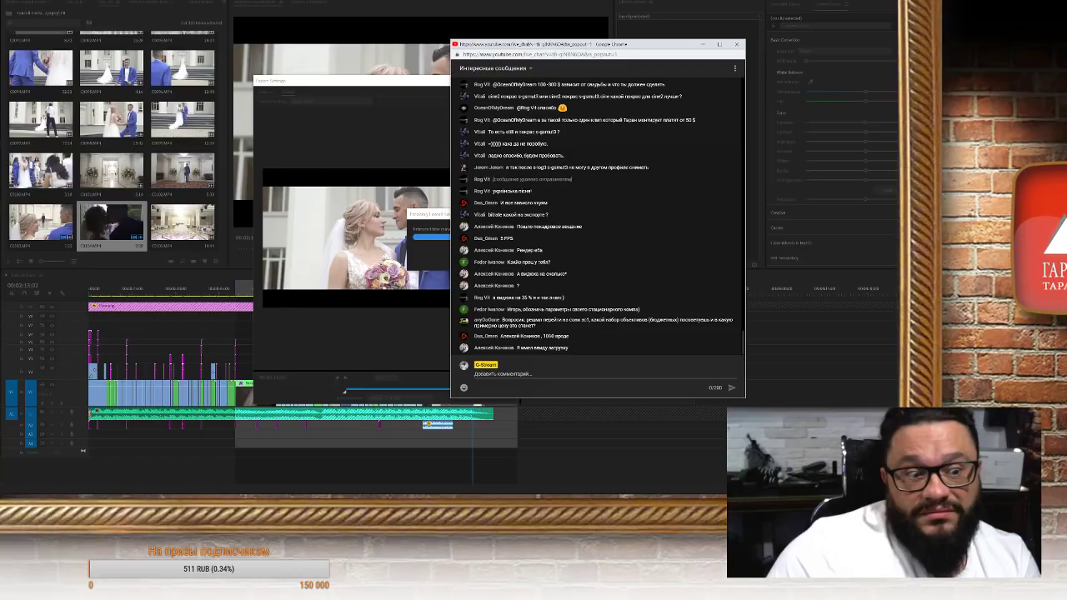
{"action": "key", "text": "ctrl+shift+Escape"}
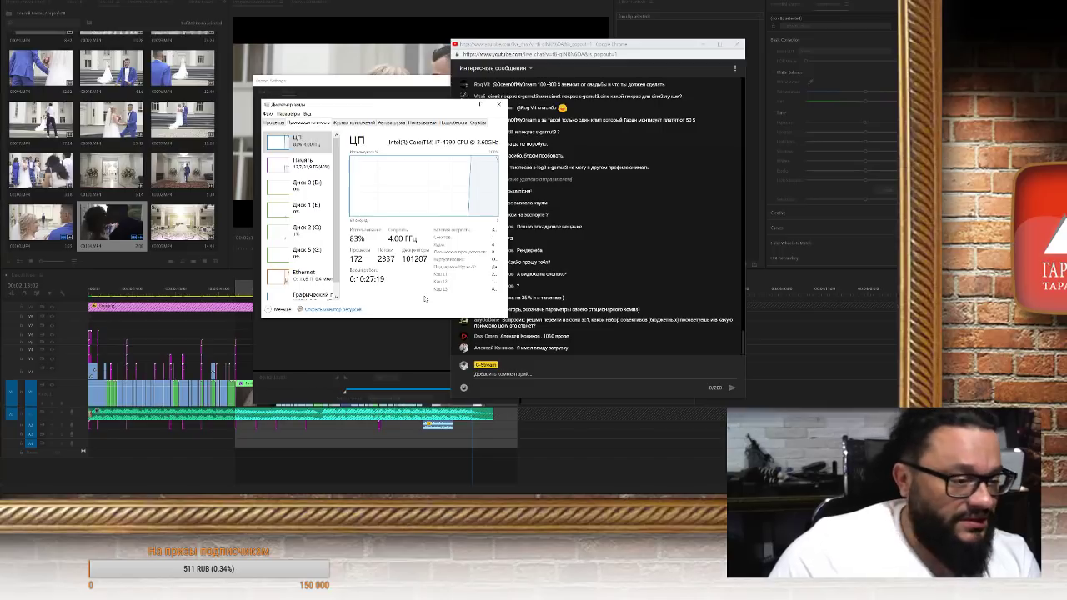
{"action": "left_click", "coordinate": [333, 309]}
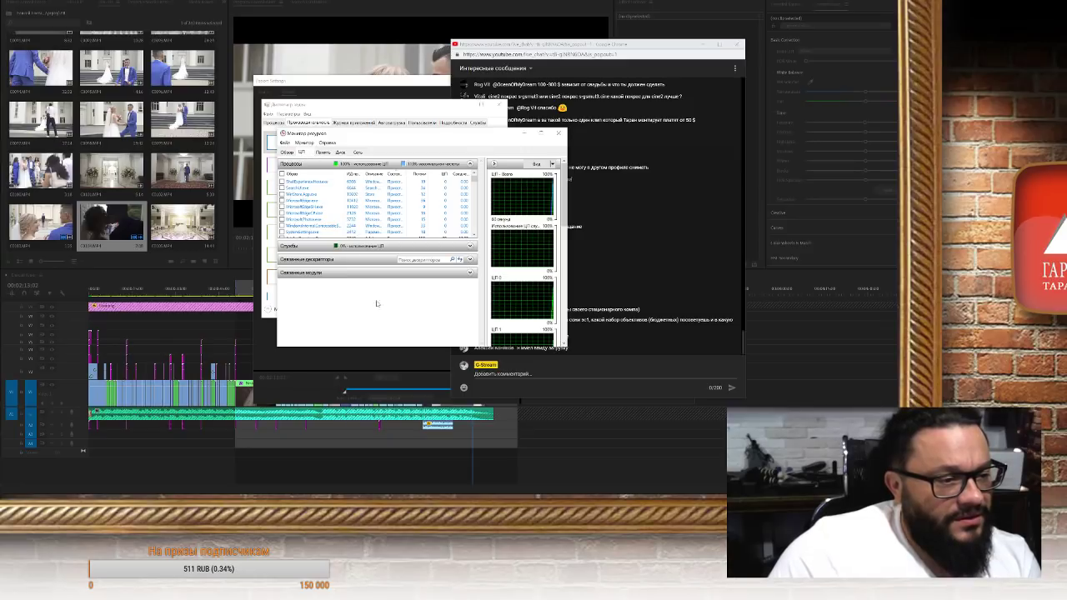
{"action": "key", "text": "alt+F4"}
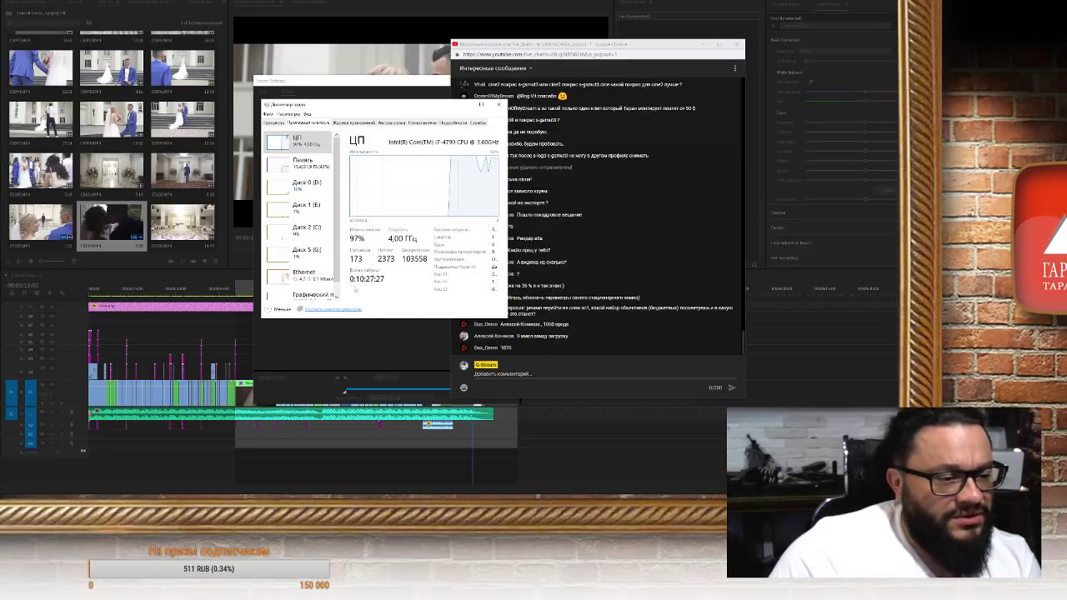
{"action": "scroll", "coordinate": [338, 291], "scroll_direction": "down", "scroll_amount": 3}
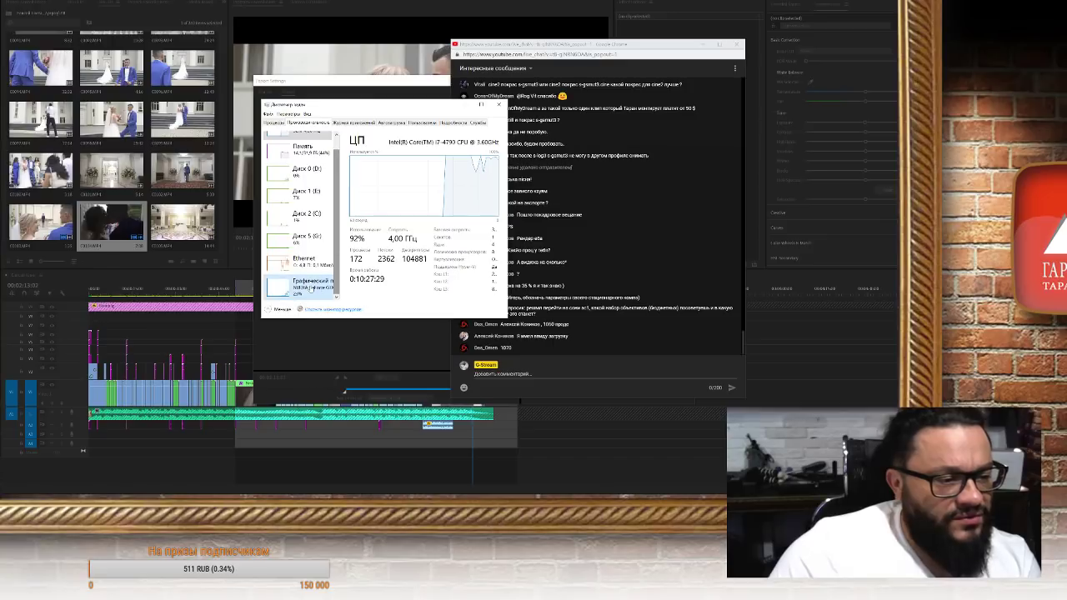
{"action": "left_click", "coordinate": [310, 285]}
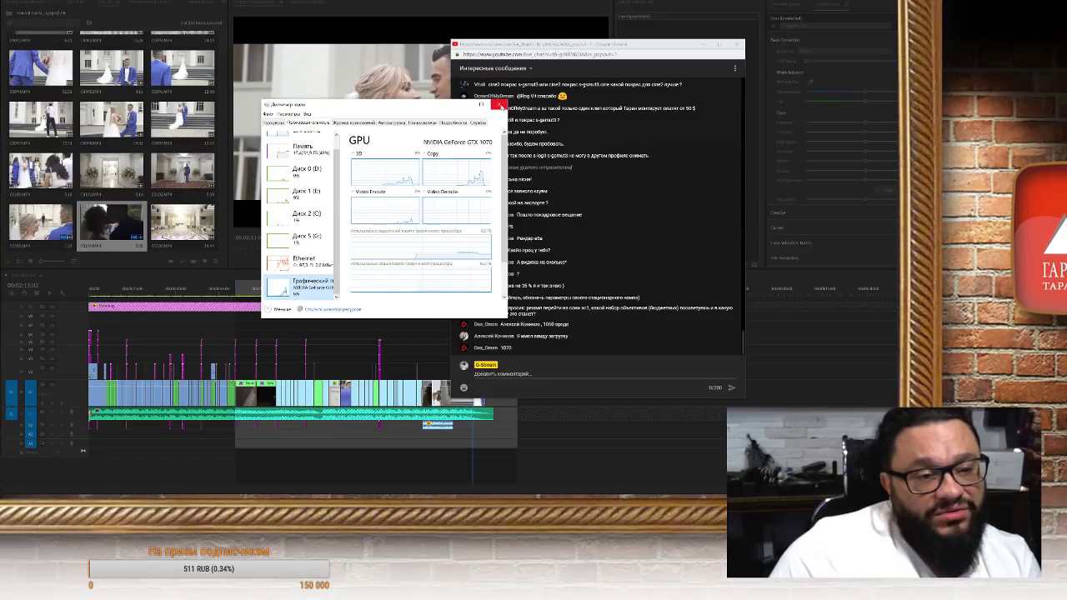
{"action": "left_click", "coordinate": [498, 106]}
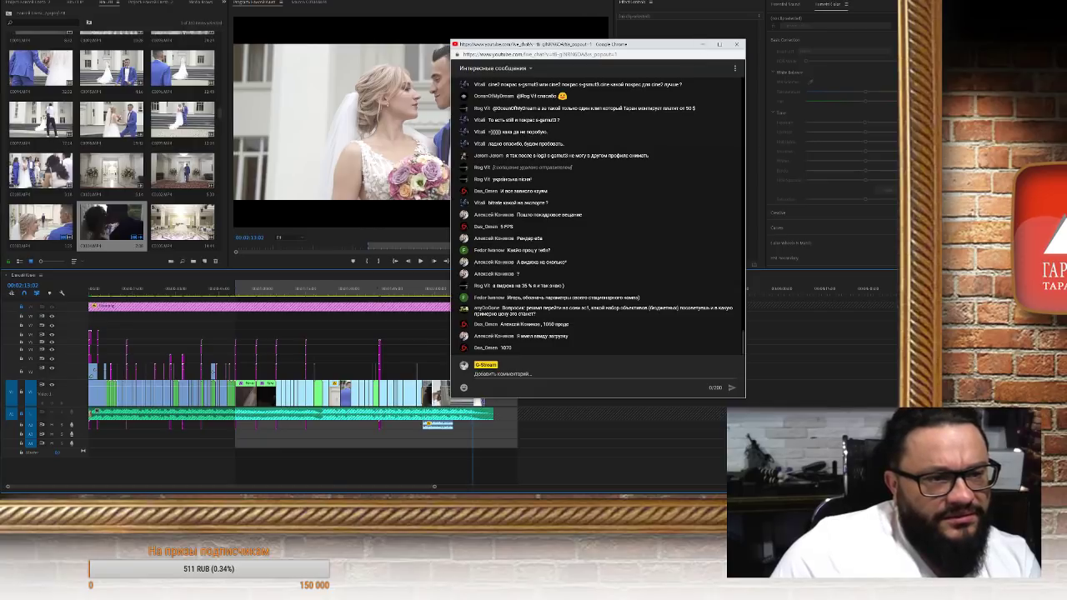
Minimize the live chat, move it left, and bring up the Отдача folder of exported videos
{"action": "left_click", "coordinate": [703, 44]}
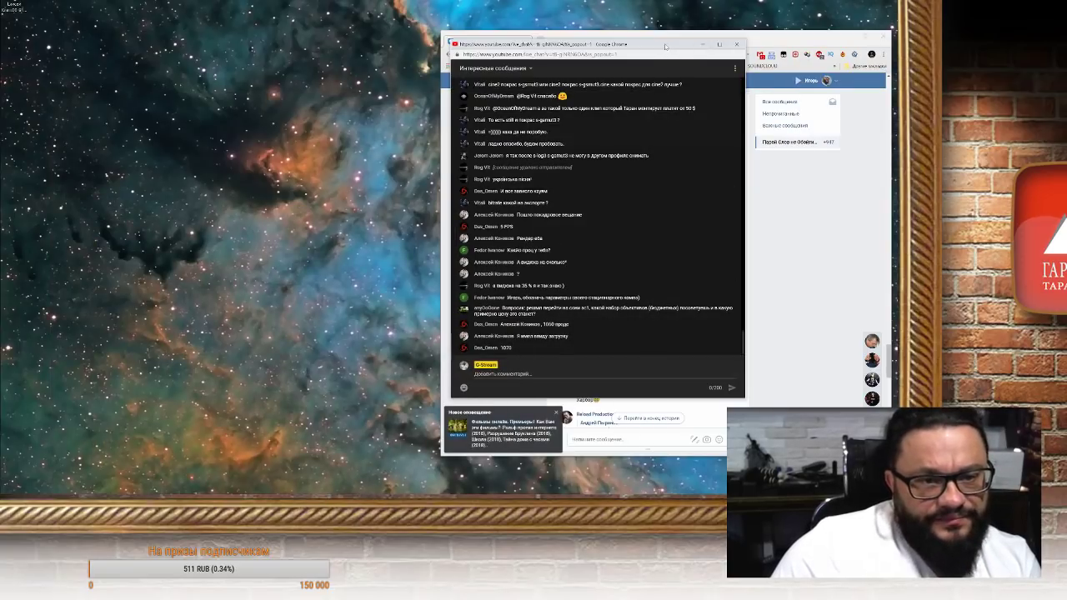
{"action": "left_click_drag", "start_coordinate": [665, 46], "coordinate": [333, 26]}
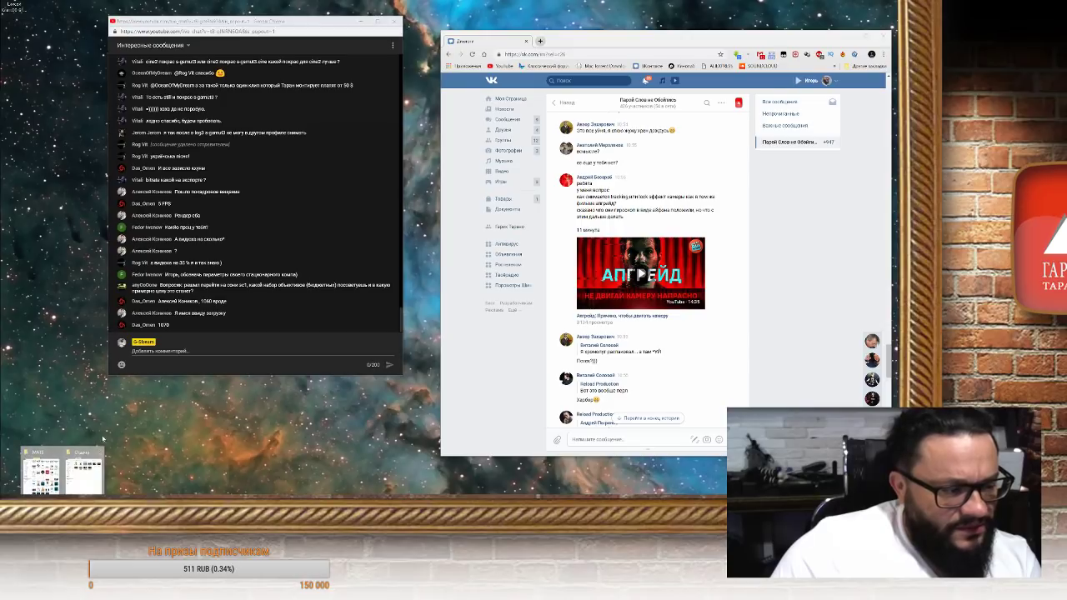
{"action": "left_click", "coordinate": [83, 474]}
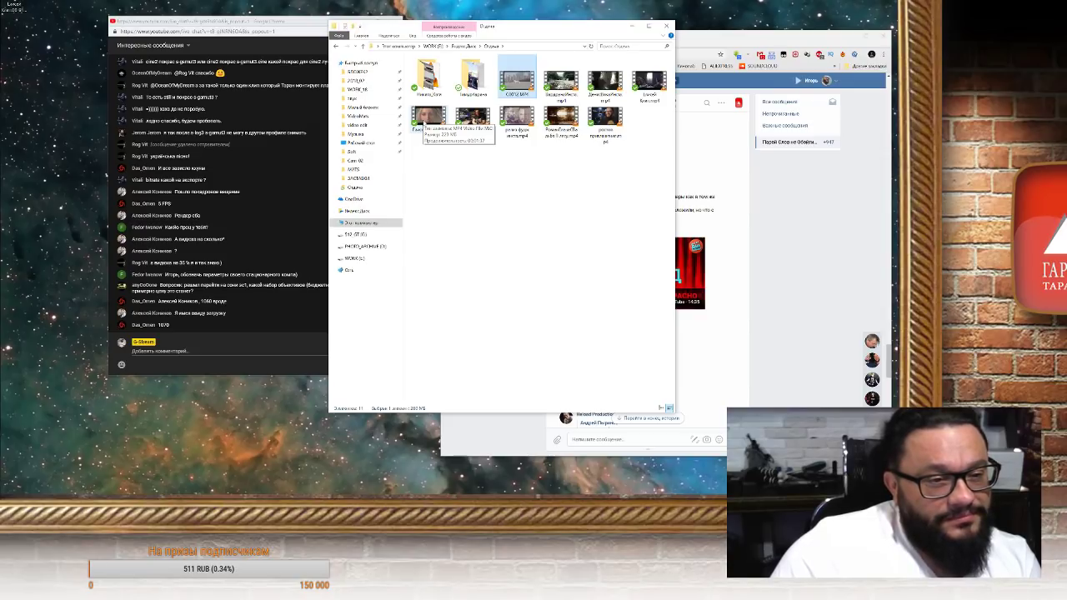
Back in Premiere Pro, scrub the wedding sequence forward from 00:01:17:01 to review its ending
{"action": "key", "text": "alt+Tab"}
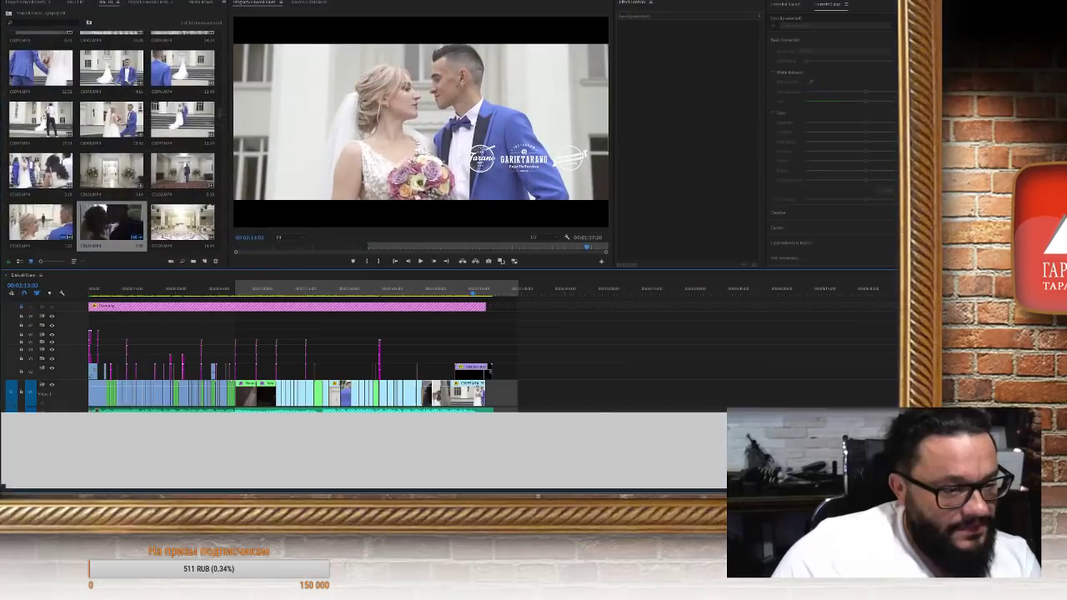
{"action": "left_click", "coordinate": [313, 291]}
{"action": "left_click_drag", "start_coordinate": [312, 291], "coordinate": [471, 280]}
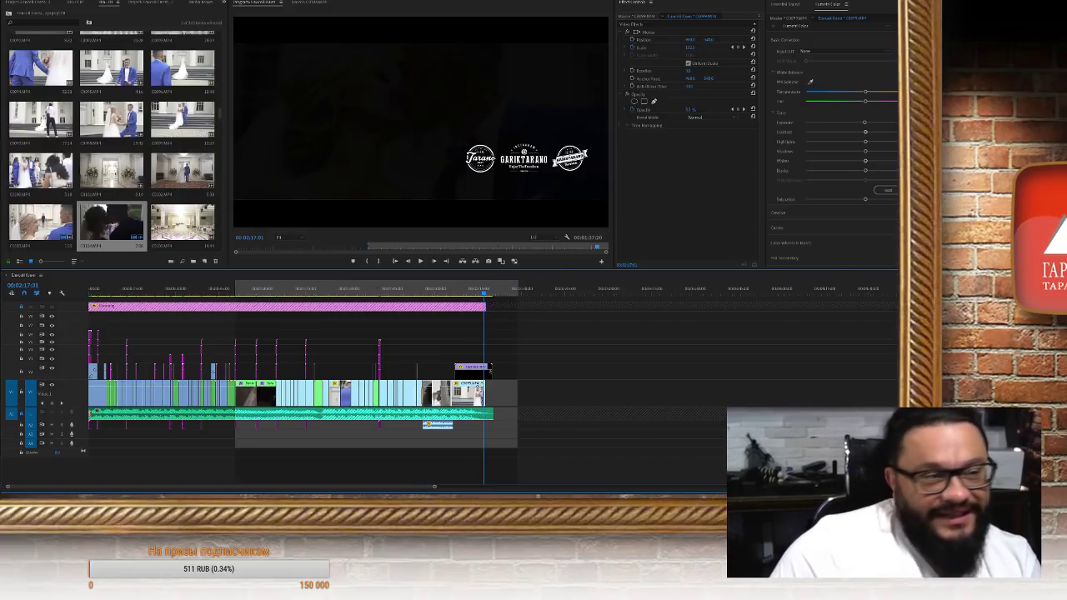
Save the wedding project and bring the VK group chat in Chrome to the front
{"action": "left_click", "coordinate": [12, 1]}
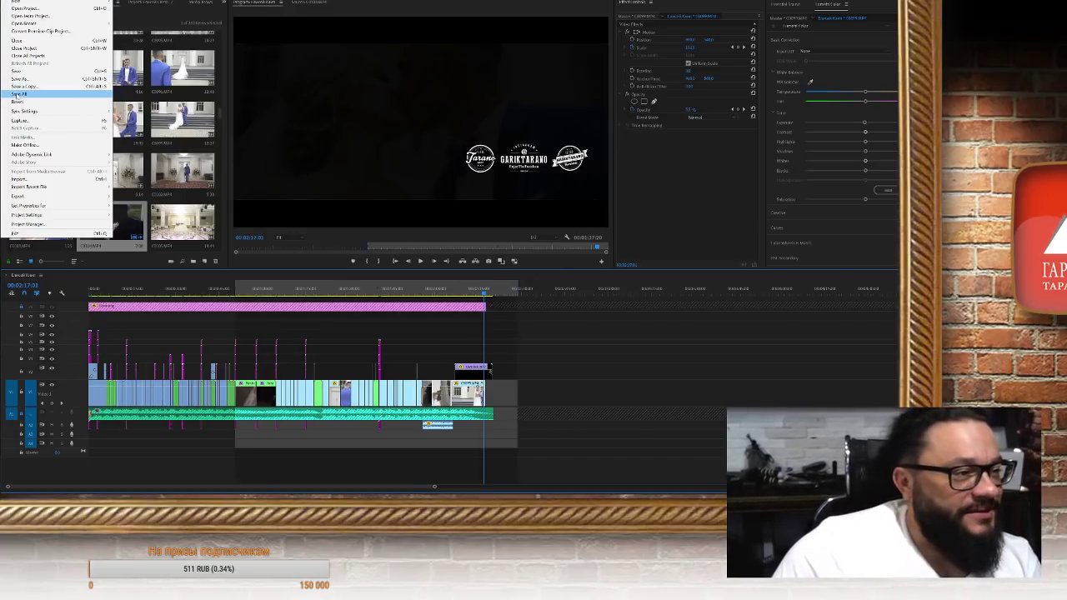
{"action": "left_click", "coordinate": [33, 78]}
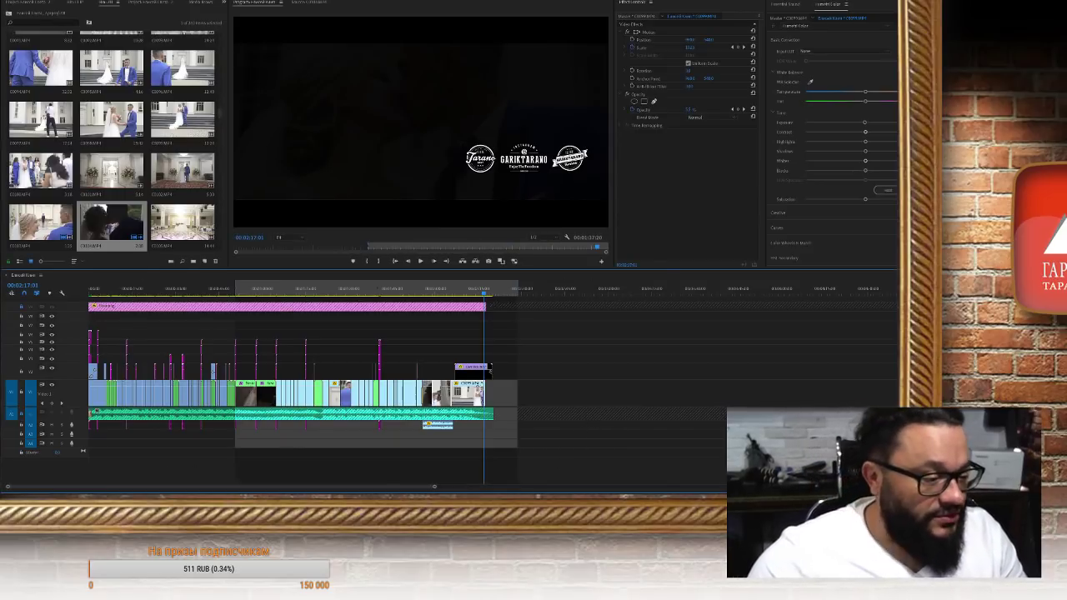
{"action": "left_click", "coordinate": [159, 486]}
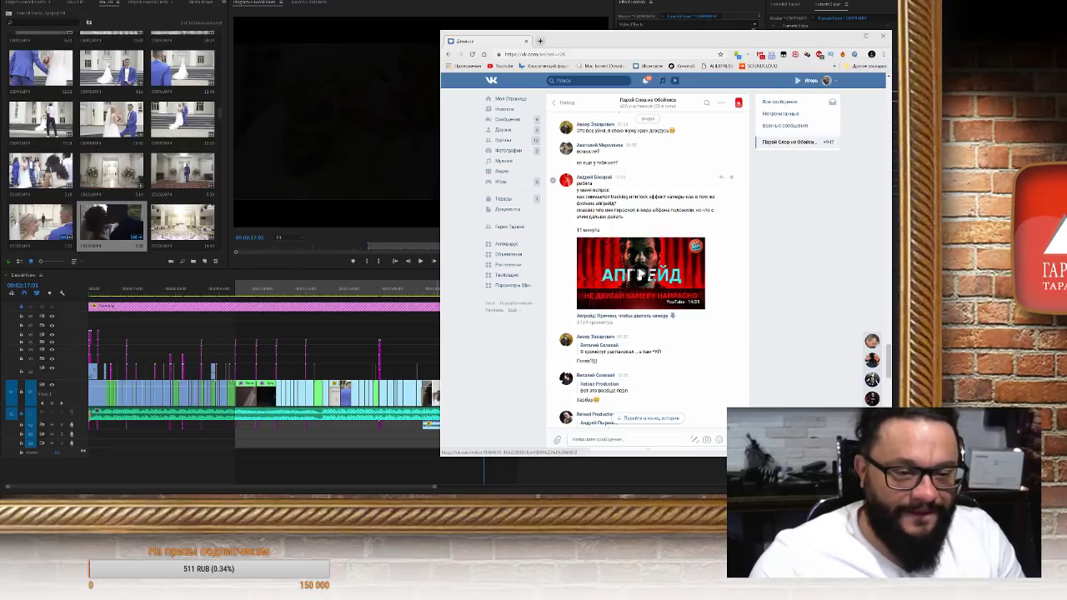
Load the shared «Апгрейд» YouTube video in the chat and play it full screen
{"action": "left_click", "coordinate": [640, 276]}
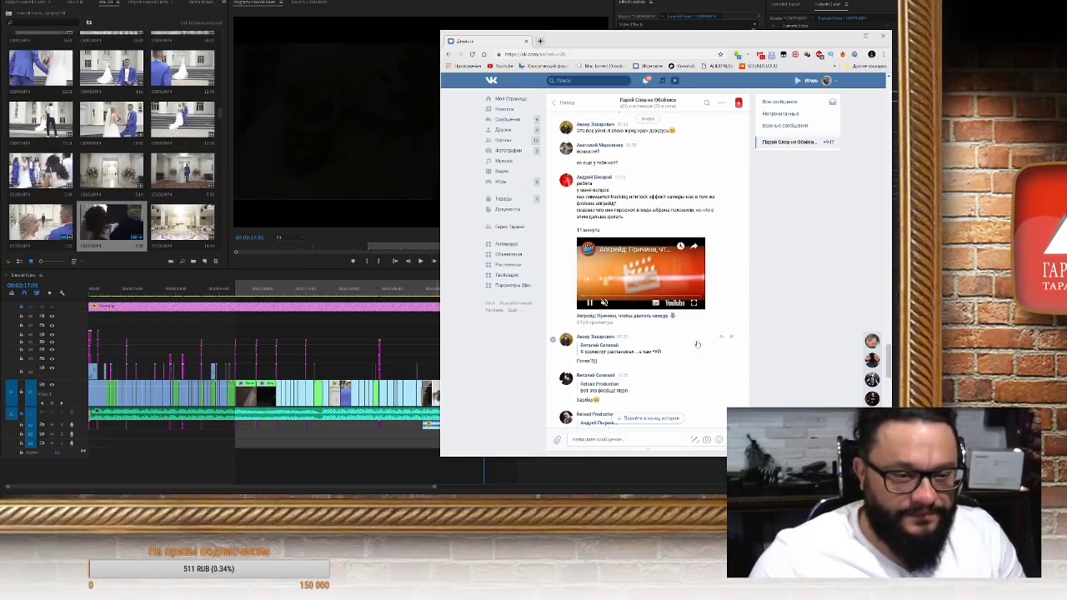
{"action": "left_click", "coordinate": [694, 303]}
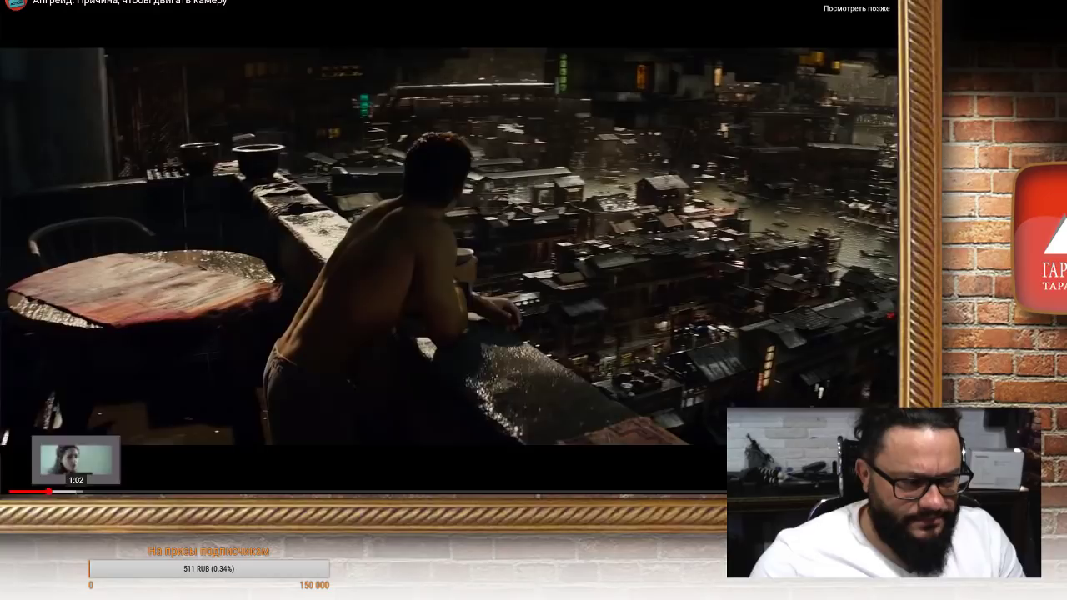
Seek twice to later scenes of the Апгрейд video, pause it, and exit full screen
{"action": "left_click", "coordinate": [77, 492]}
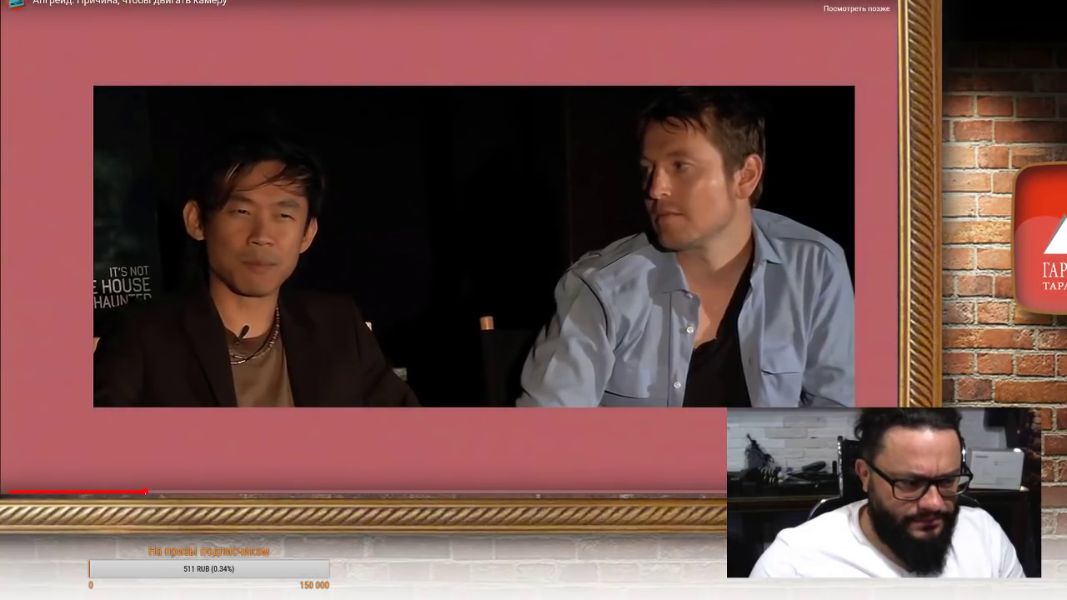
{"action": "left_click", "coordinate": [141, 492]}
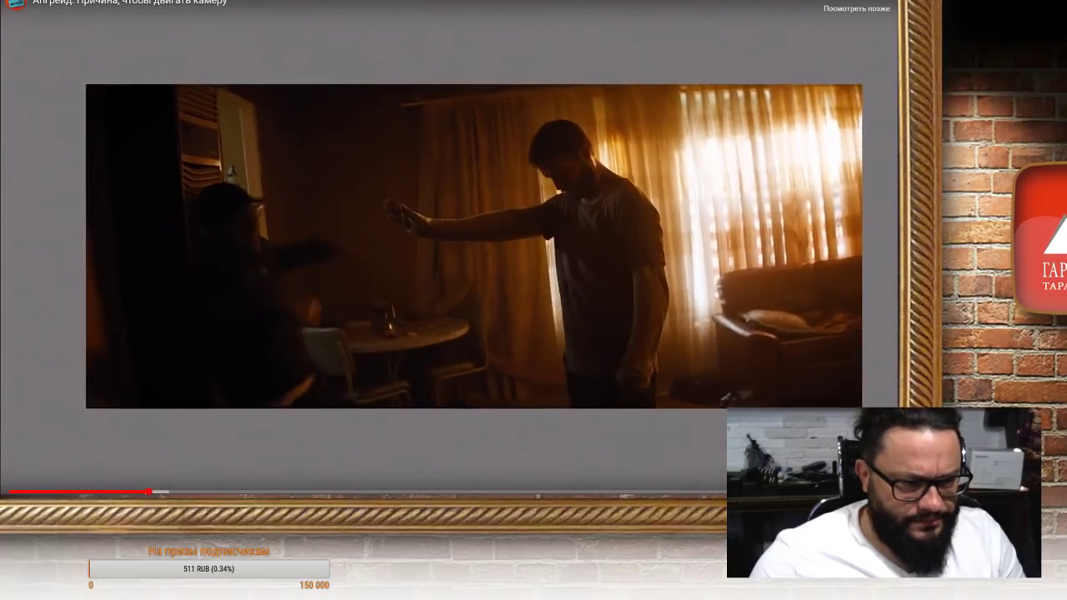
{"action": "left_click", "coordinate": [282, 394]}
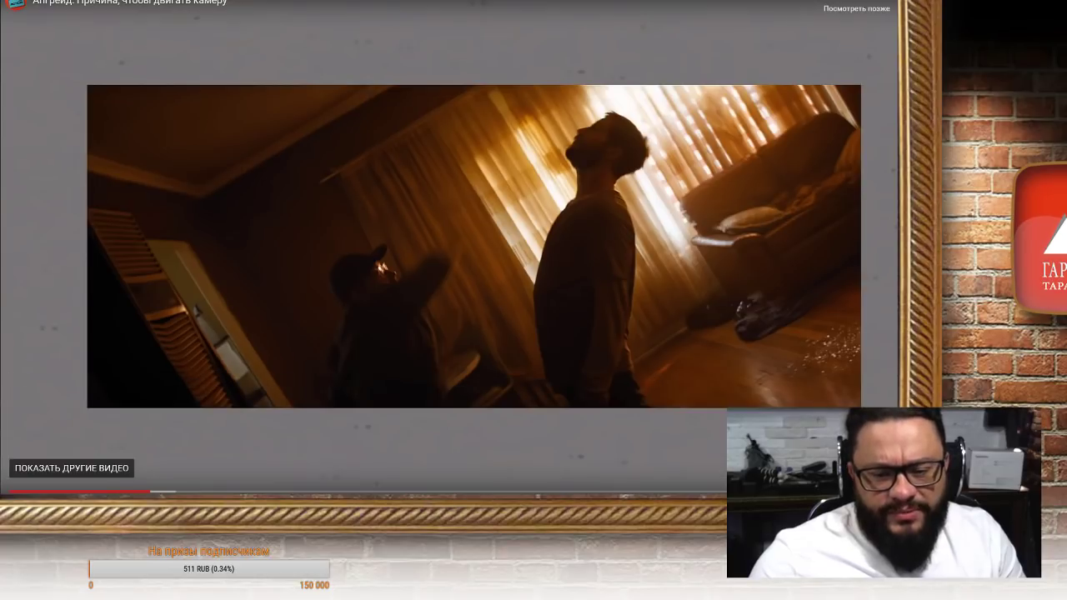
{"action": "key", "text": "Escape"}
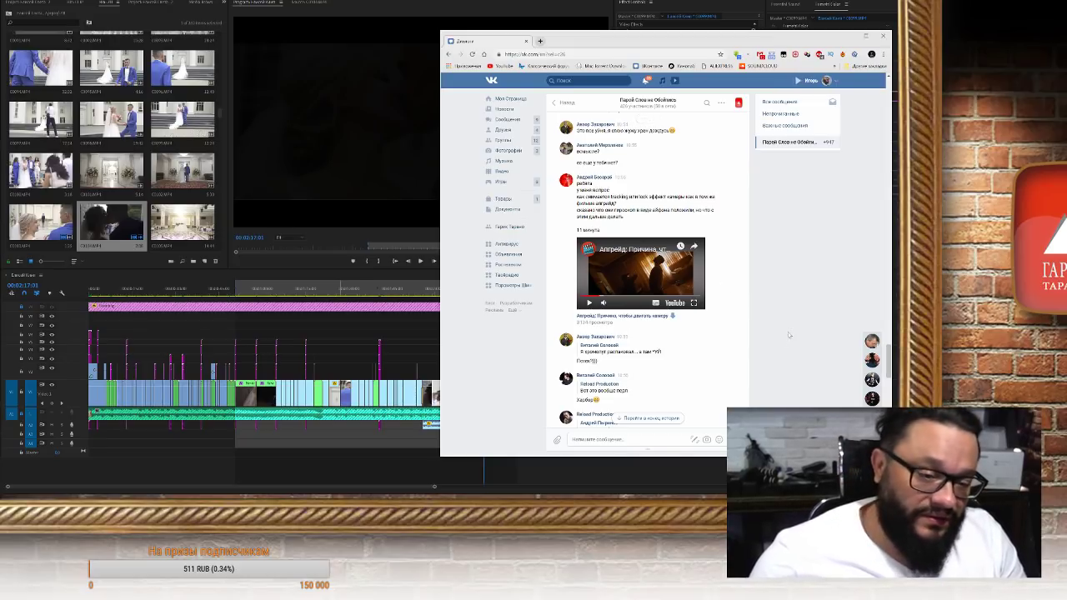
Scroll through the VK group chat history to reveal the rainbow ПАРОЙ СЛОВ НЕ ОБОЙТИСЬ and rooster memes
{"action": "scroll", "coordinate": [788, 332], "scroll_direction": "down", "scroll_amount": 2}
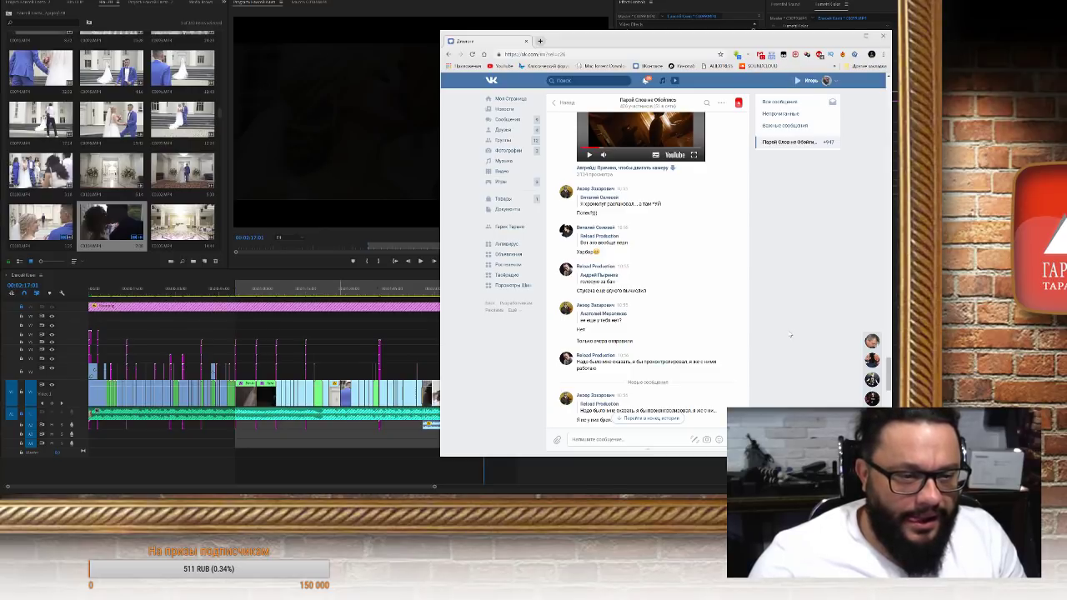
{"action": "scroll", "coordinate": [790, 335], "scroll_direction": "up", "scroll_amount": 5}
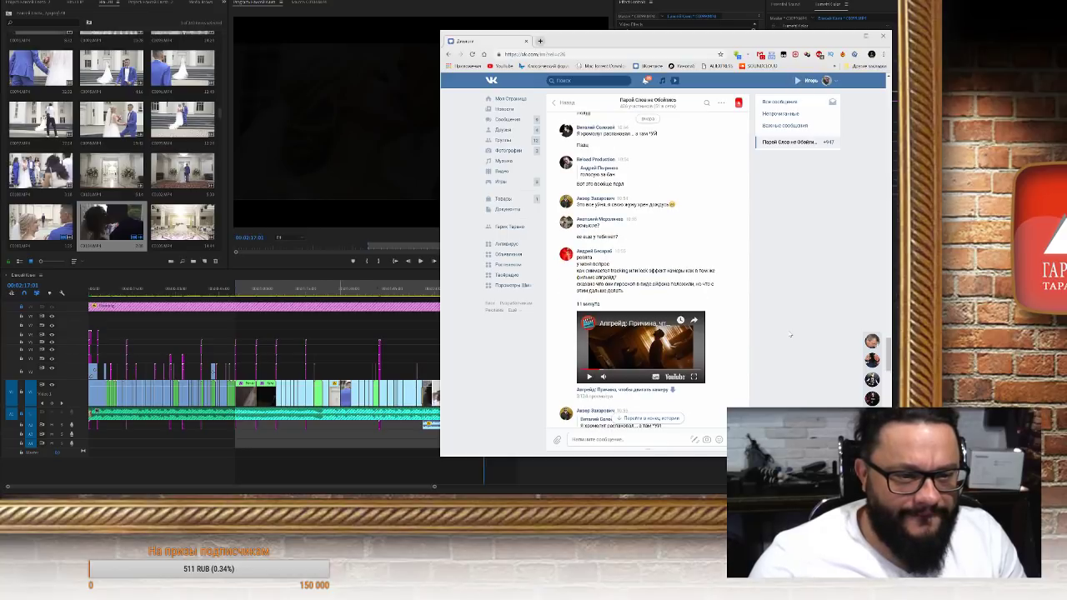
{"action": "scroll", "coordinate": [791, 335], "scroll_direction": "up", "scroll_amount": 4}
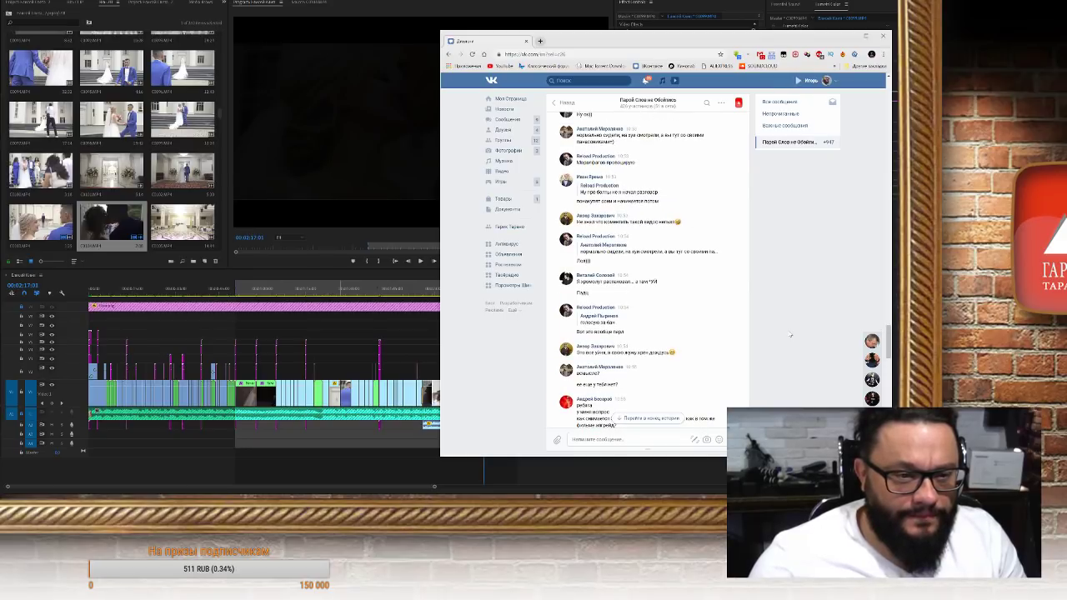
{"action": "scroll", "coordinate": [790, 335], "scroll_direction": "up", "scroll_amount": 5}
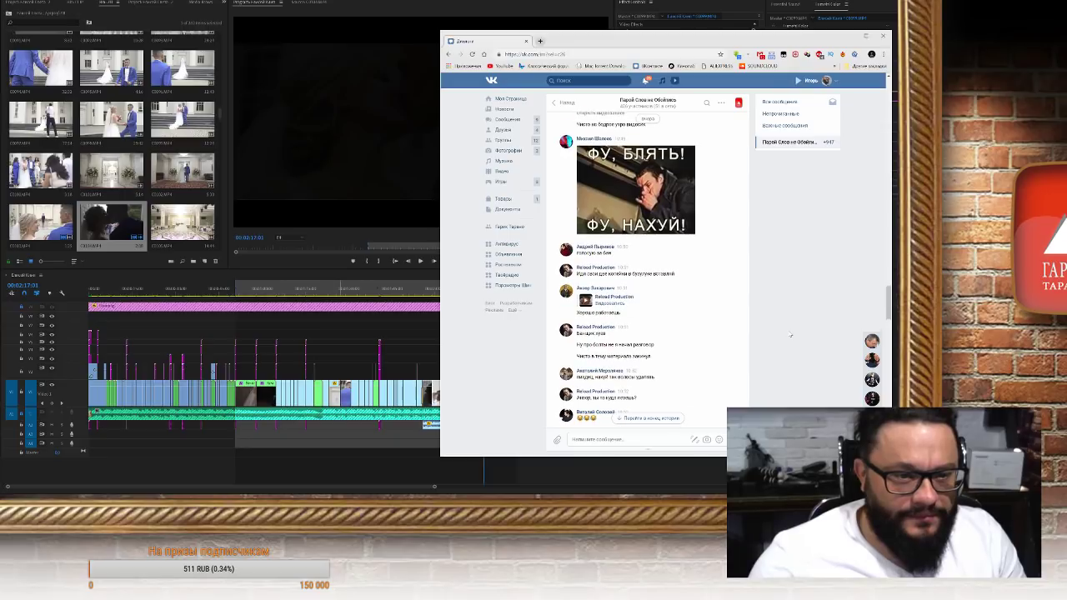
{"action": "scroll", "coordinate": [790, 335], "scroll_direction": "up", "scroll_amount": 6}
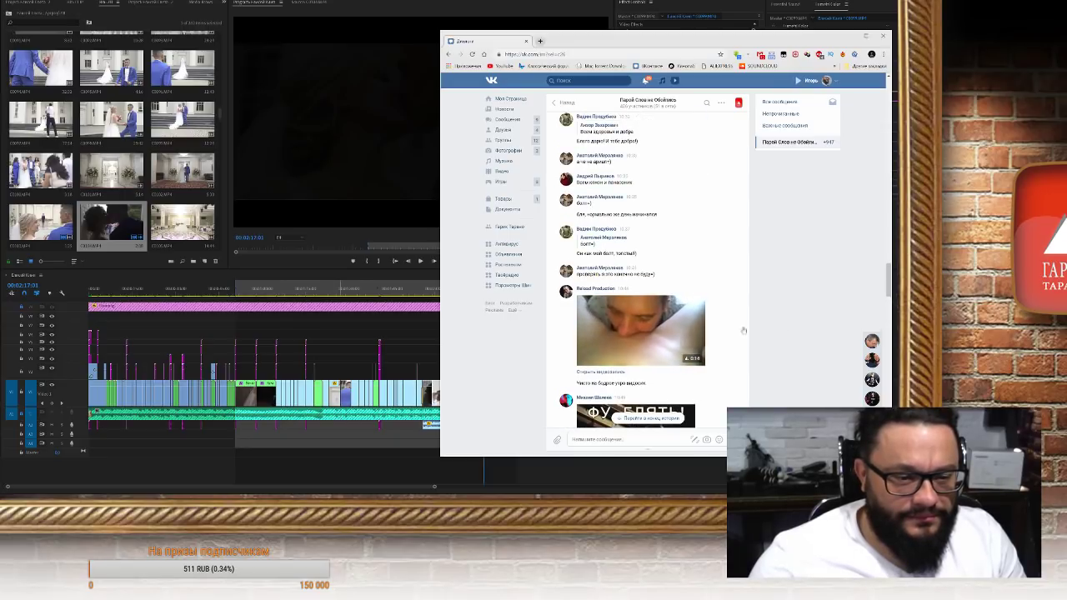
{"action": "scroll", "coordinate": [742, 350], "scroll_direction": "up", "scroll_amount": 3}
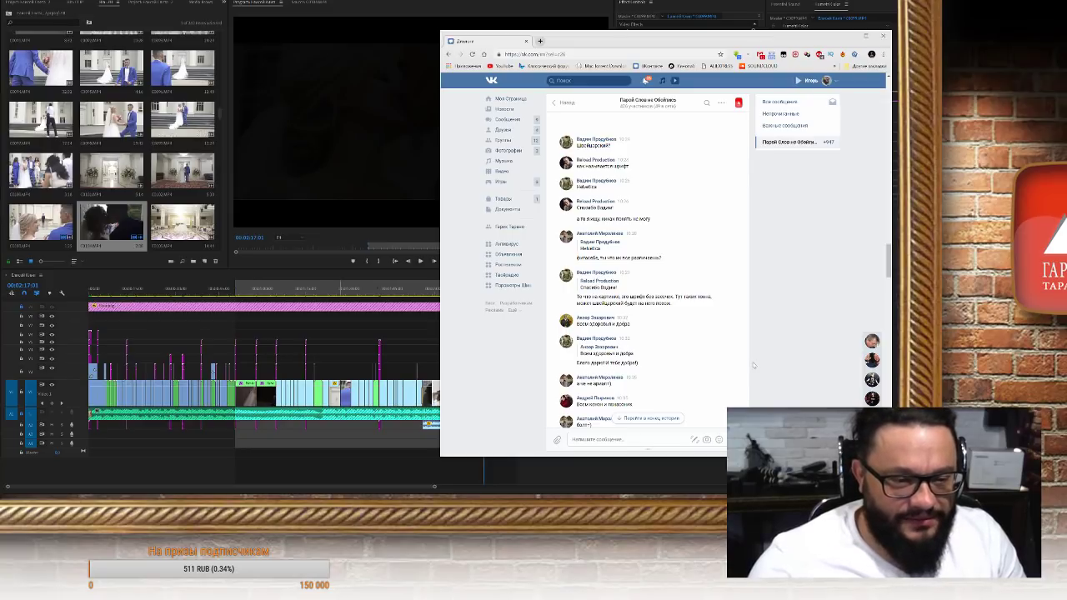
{"action": "scroll", "coordinate": [754, 364], "scroll_direction": "up", "scroll_amount": 3}
{"action": "scroll", "coordinate": [753, 364], "scroll_direction": "up", "scroll_amount": 3}
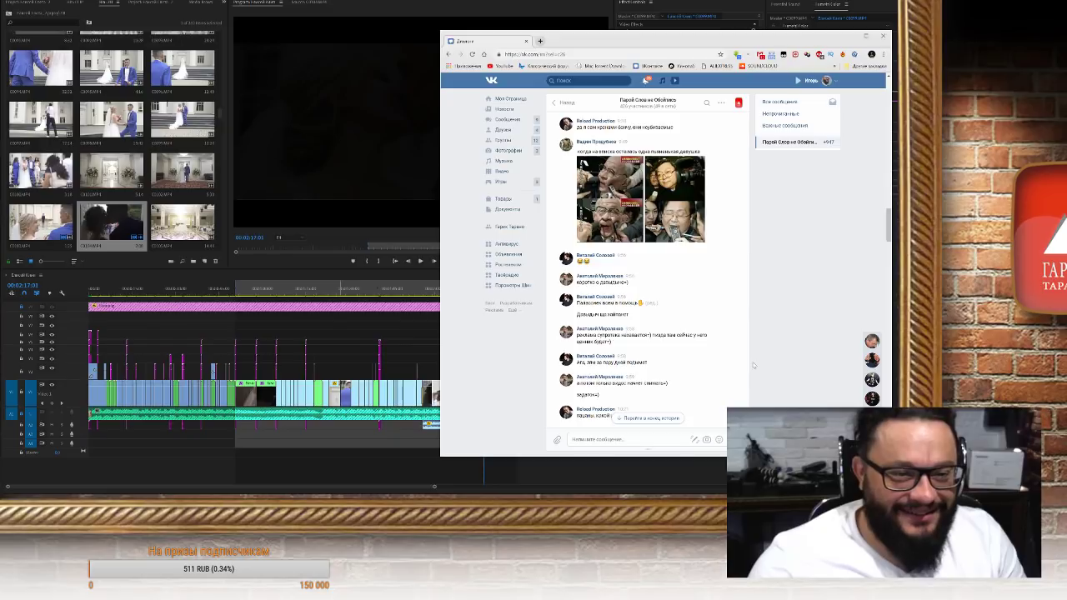
{"action": "scroll", "coordinate": [754, 365], "scroll_direction": "up", "scroll_amount": 5}
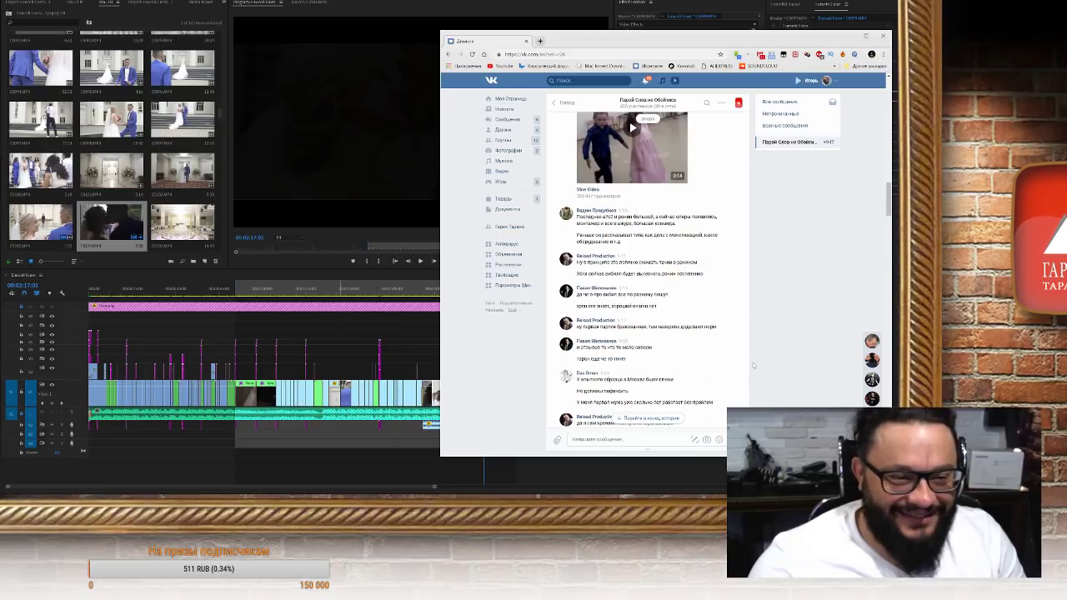
{"action": "scroll", "coordinate": [754, 364], "scroll_direction": "down", "scroll_amount": 1}
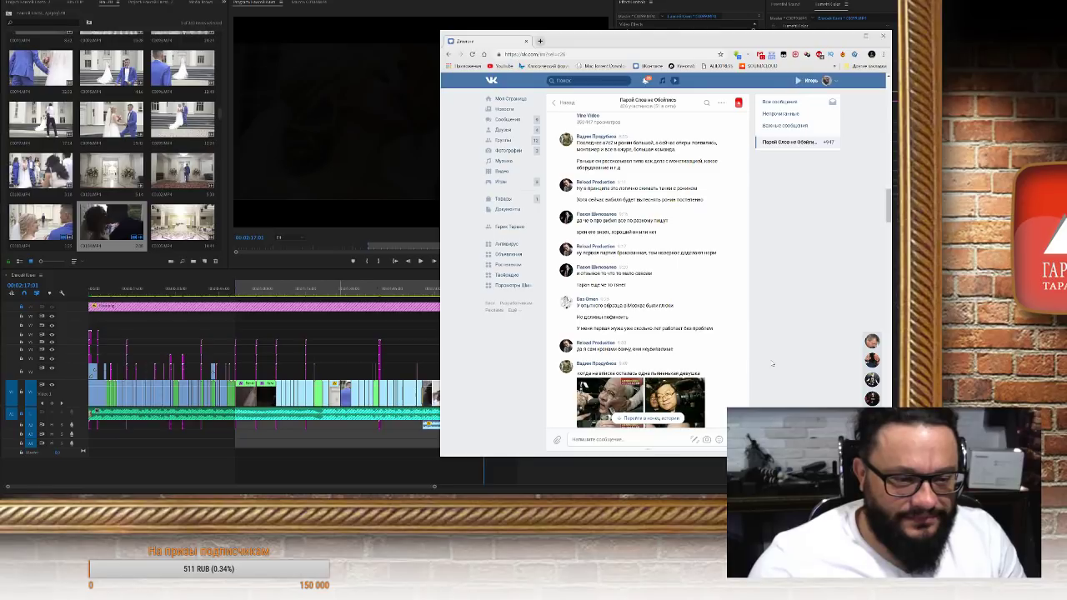
{"action": "scroll", "coordinate": [772, 363], "scroll_direction": "up", "scroll_amount": 5}
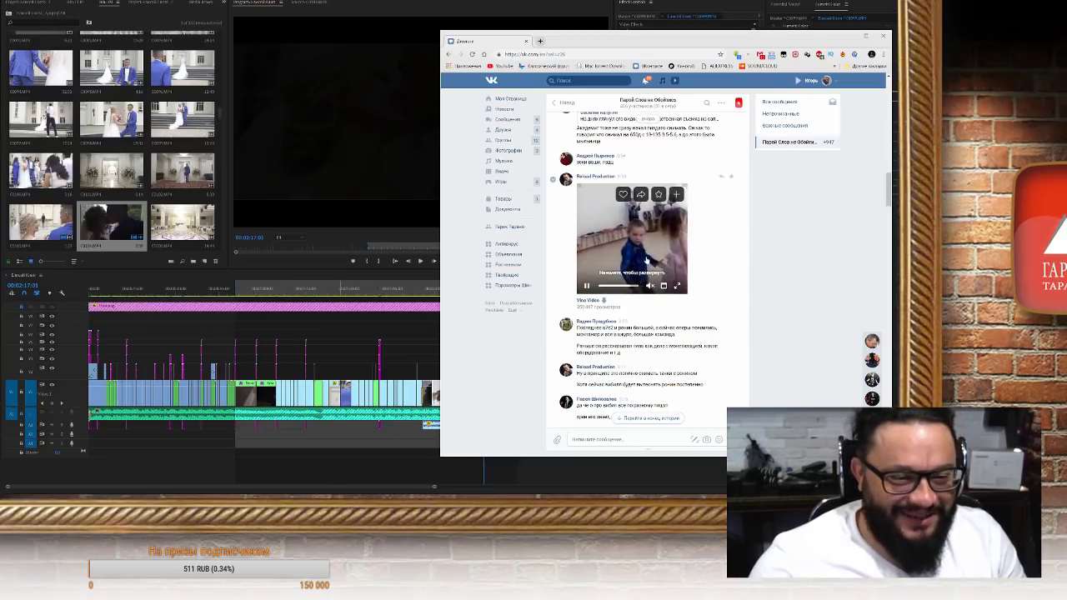
{"action": "scroll", "coordinate": [767, 351], "scroll_direction": "up", "scroll_amount": 3}
{"action": "scroll", "coordinate": [765, 341], "scroll_direction": "up", "scroll_amount": 3}
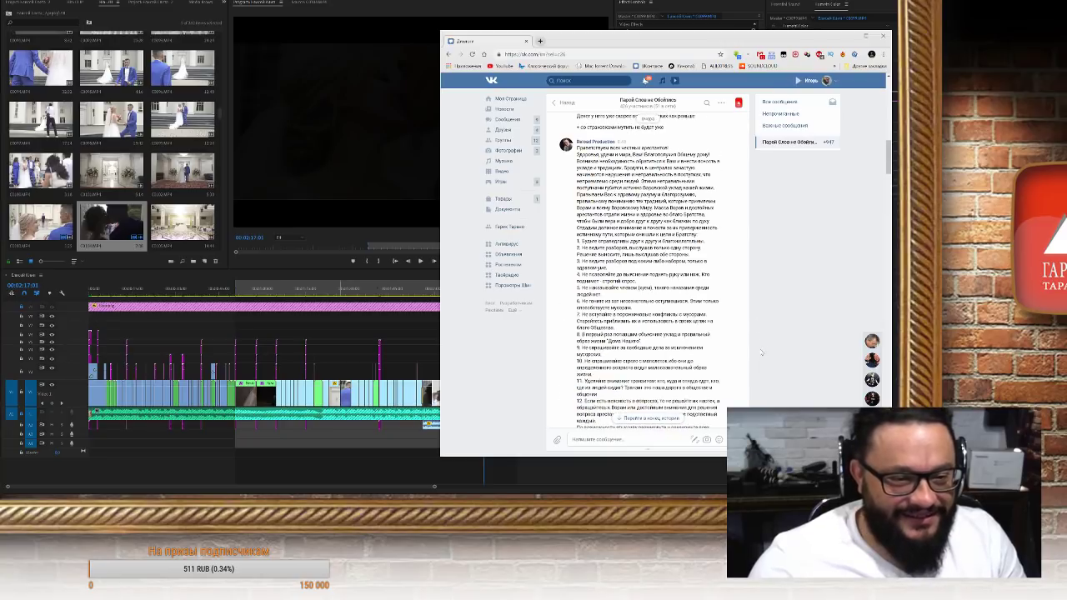
{"action": "scroll", "coordinate": [761, 353], "scroll_direction": "up", "scroll_amount": 3}
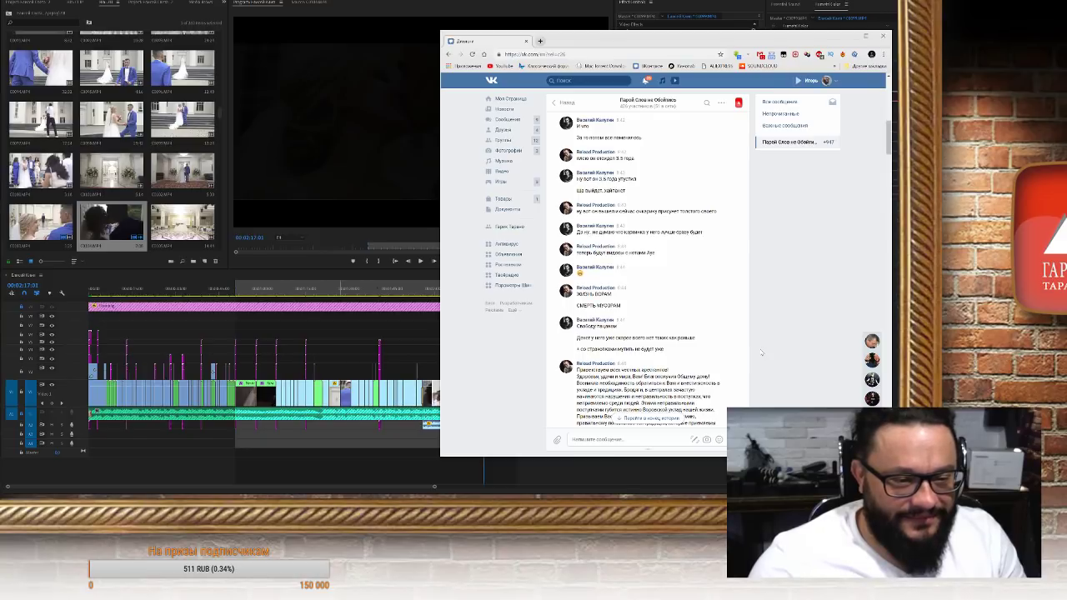
{"action": "scroll", "coordinate": [761, 353], "scroll_direction": "up", "scroll_amount": 5}
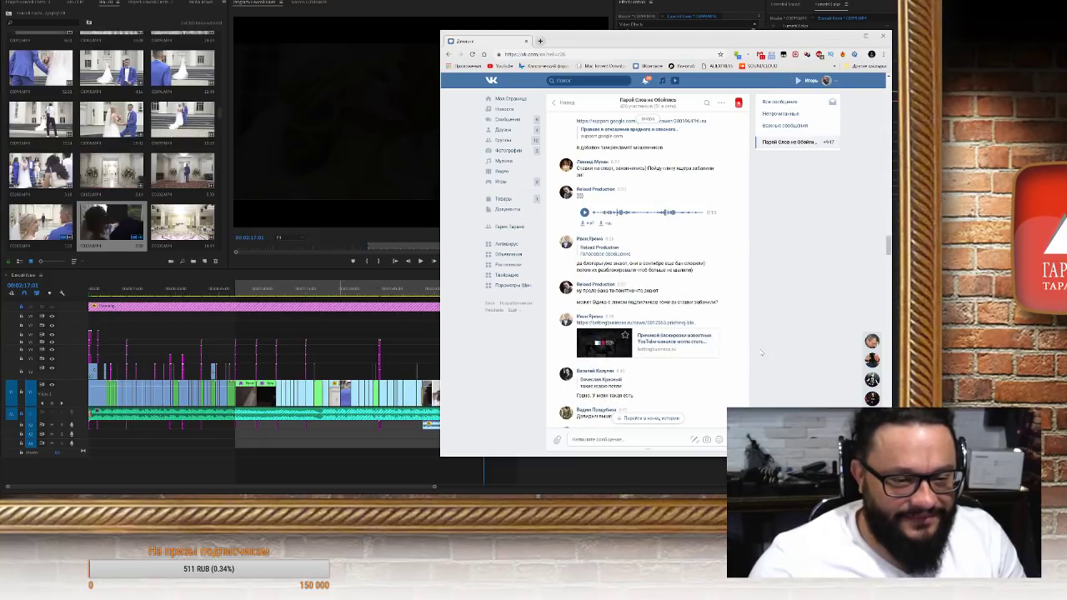
{"action": "scroll", "coordinate": [761, 352], "scroll_direction": "down", "scroll_amount": 1}
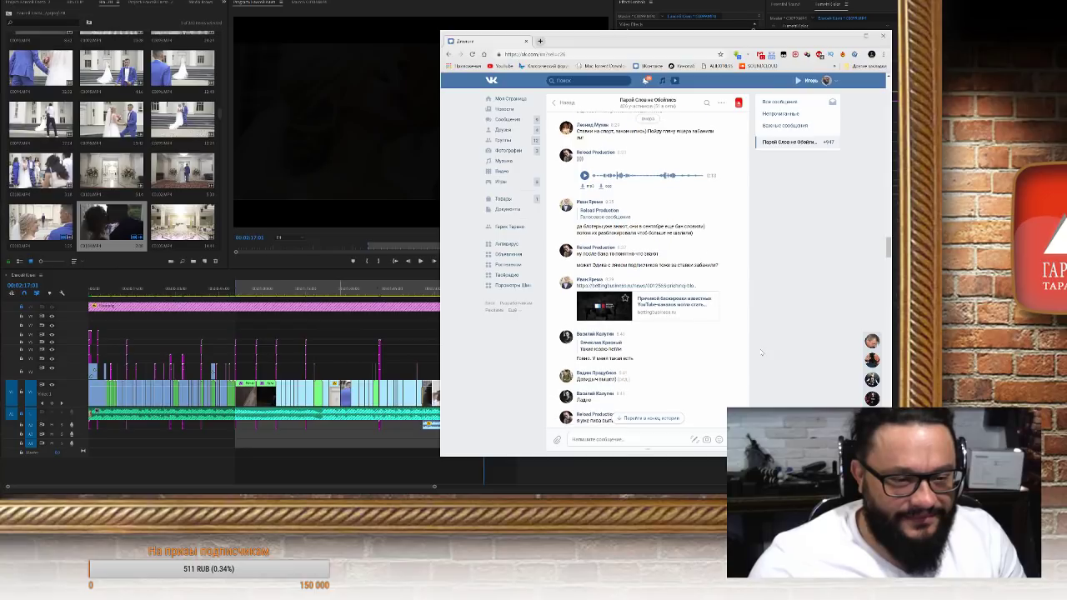
{"action": "scroll", "coordinate": [761, 353], "scroll_direction": "down", "scroll_amount": 3}
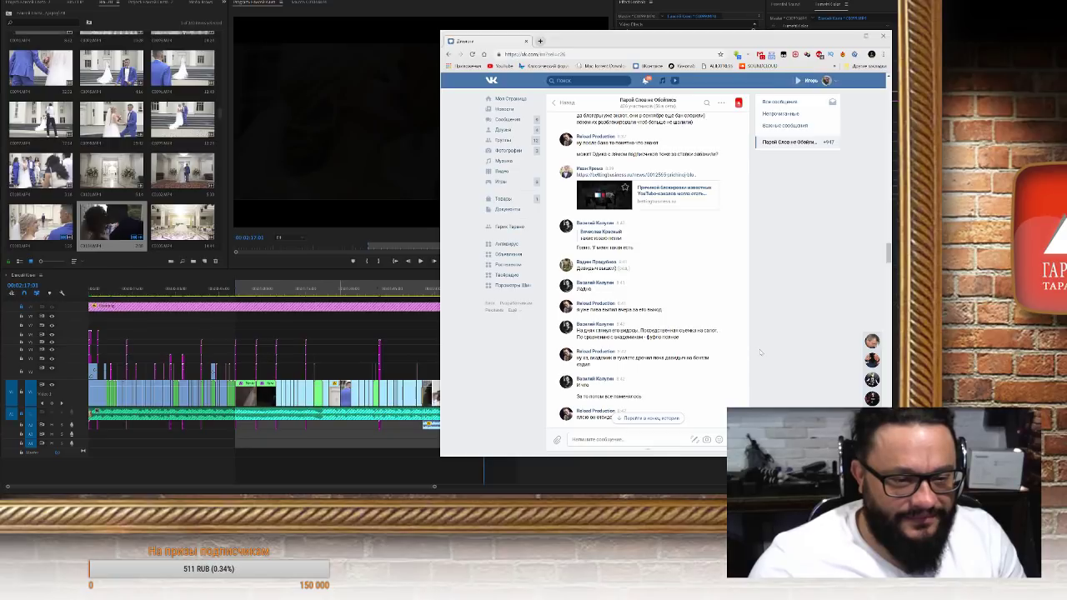
{"action": "scroll", "coordinate": [762, 353], "scroll_direction": "down", "scroll_amount": 2}
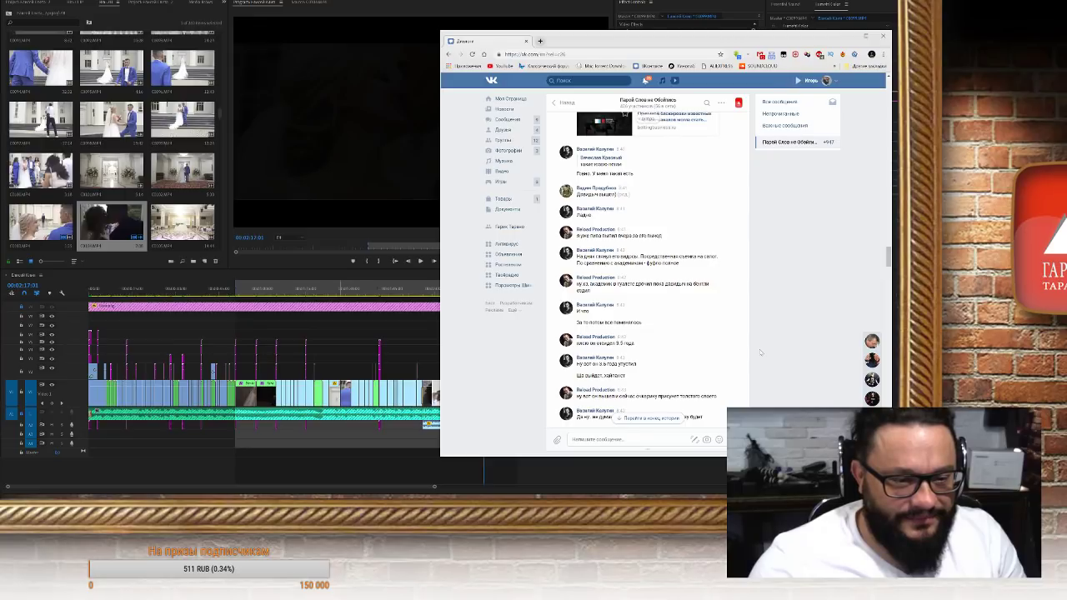
{"action": "scroll", "coordinate": [761, 352], "scroll_direction": "up", "scroll_amount": 10}
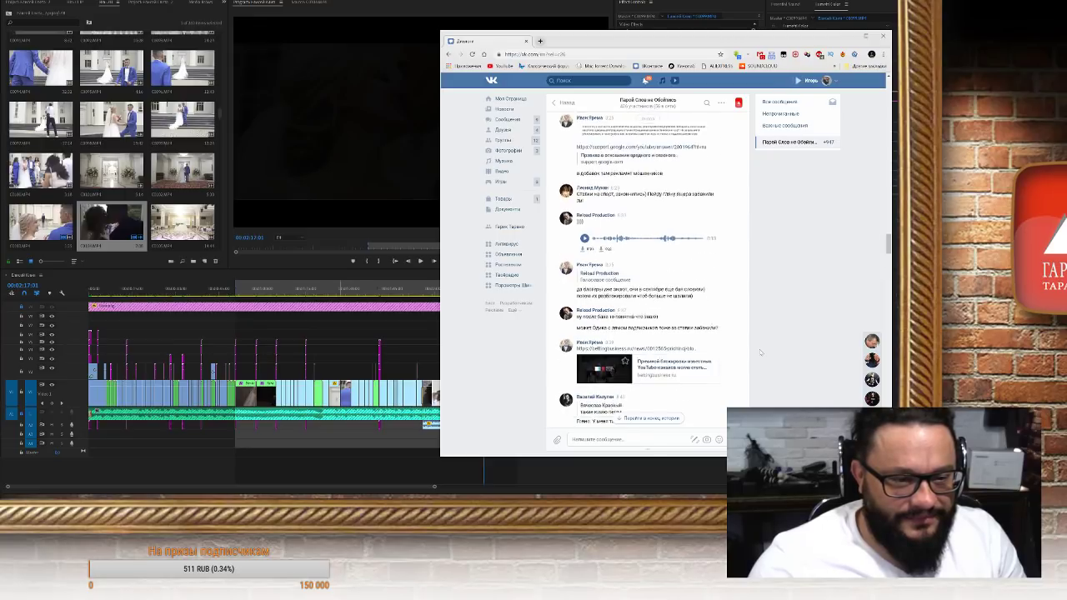
{"action": "scroll", "coordinate": [761, 352], "scroll_direction": "up", "scroll_amount": 5}
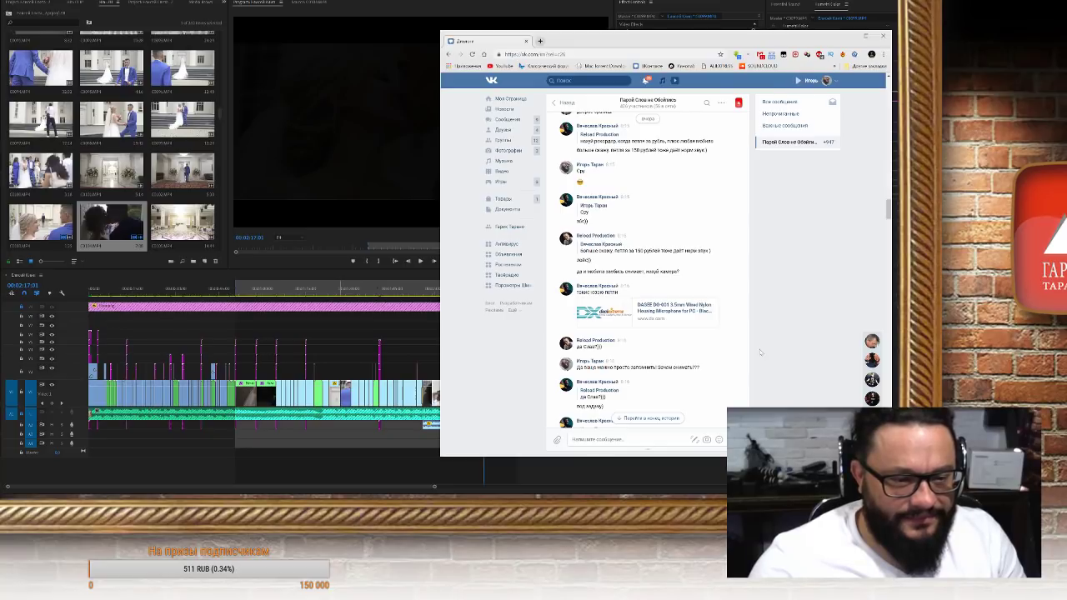
{"action": "scroll", "coordinate": [761, 353], "scroll_direction": "up", "scroll_amount": 10}
{"action": "scroll", "coordinate": [781, 317], "scroll_direction": "up", "scroll_amount": 10}
{"action": "scroll", "coordinate": [783, 317], "scroll_direction": "down", "scroll_amount": 10}
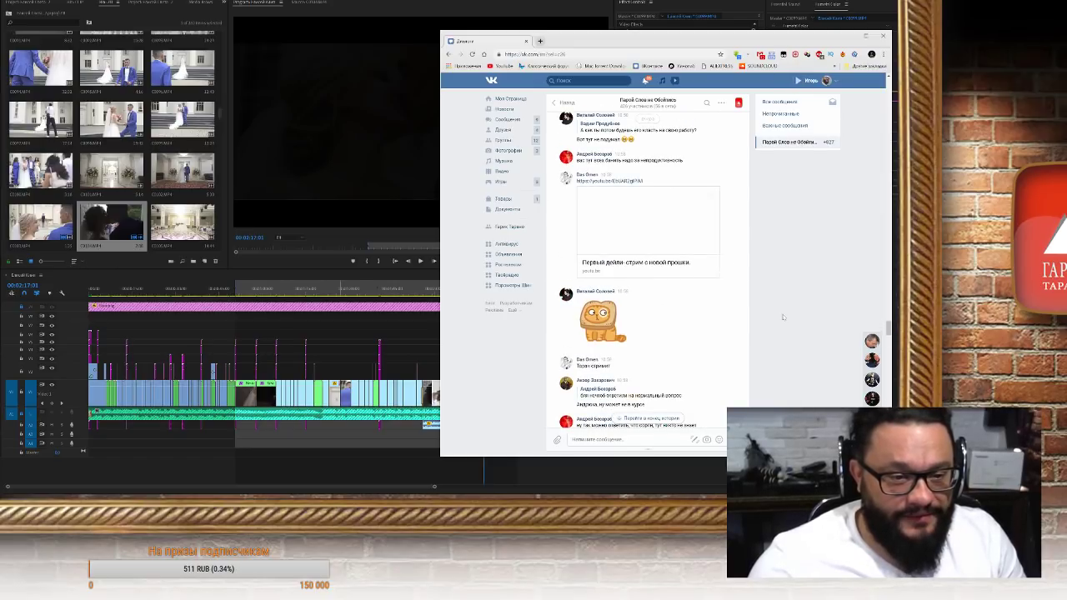
{"action": "scroll", "coordinate": [782, 317], "scroll_direction": "down", "scroll_amount": 2}
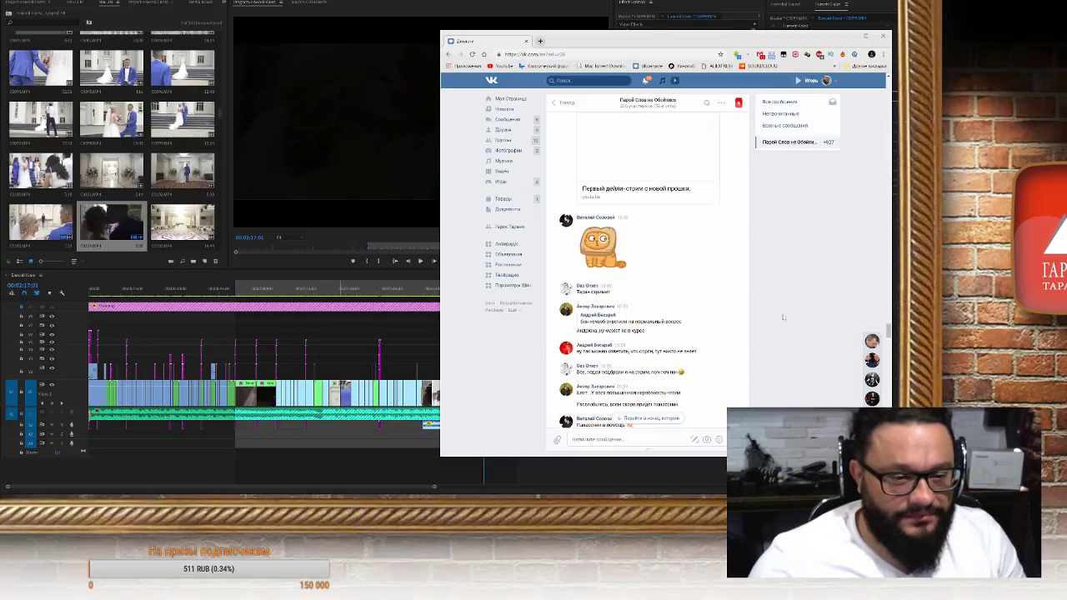
{"action": "scroll", "coordinate": [783, 316], "scroll_direction": "down", "scroll_amount": 15}
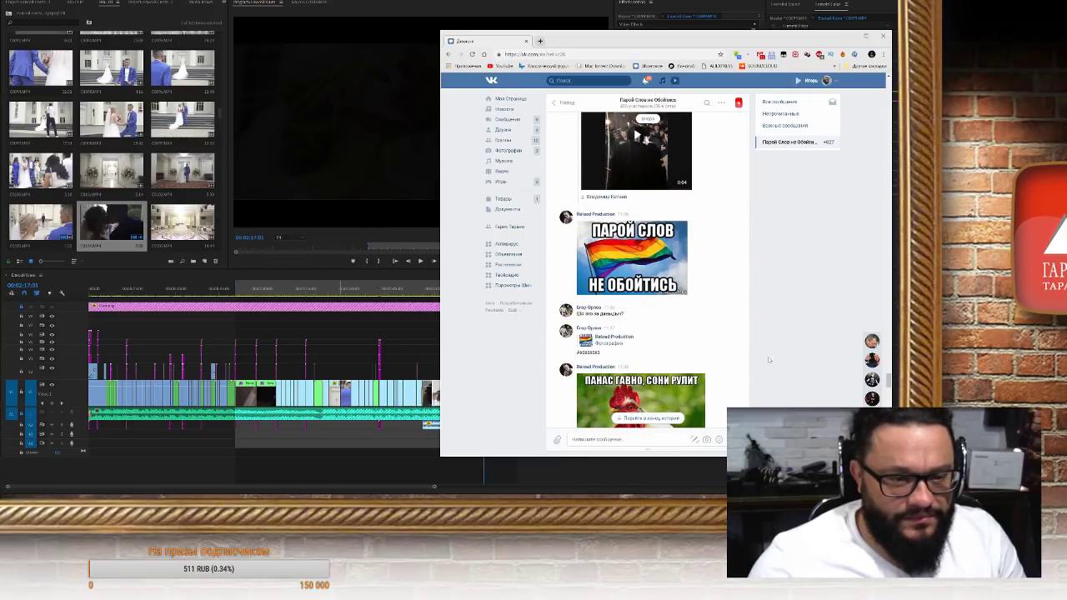
{"action": "scroll", "coordinate": [769, 362], "scroll_direction": "down", "scroll_amount": 3}
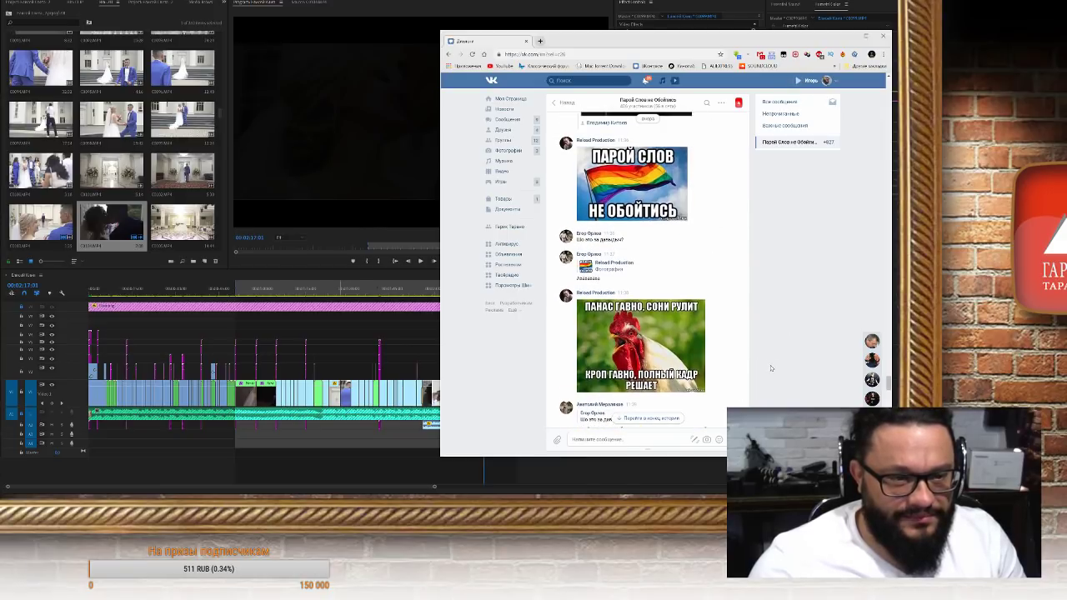
{"action": "scroll", "coordinate": [771, 368], "scroll_direction": "up", "scroll_amount": 2}
Move the rainbow meme into the телефоны album and open its full-size original in a new tab
{"action": "left_click", "coordinate": [667, 303]}
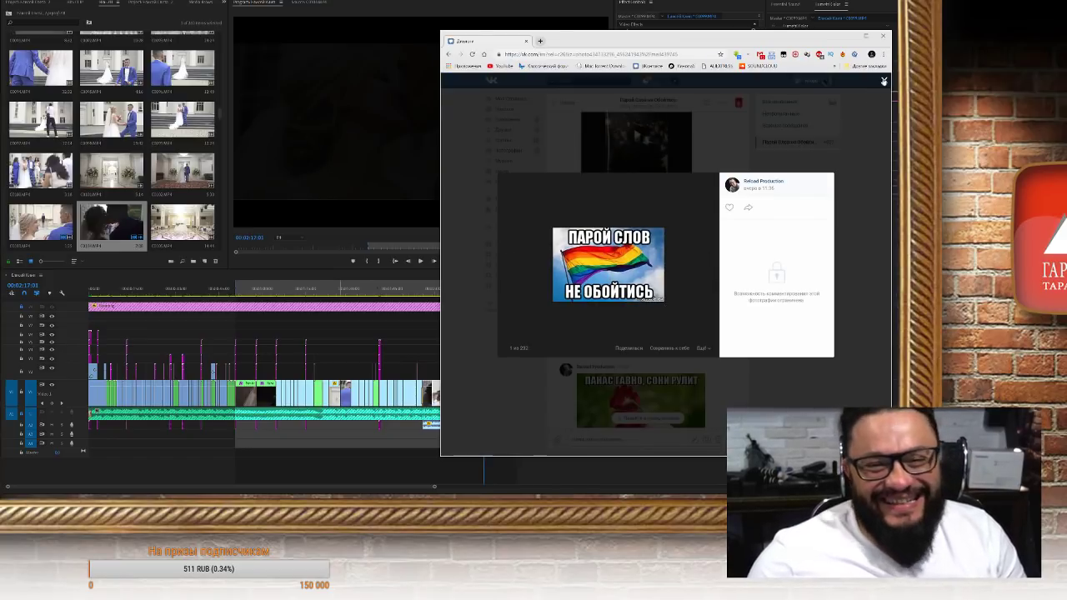
{"action": "left_click", "coordinate": [884, 81]}
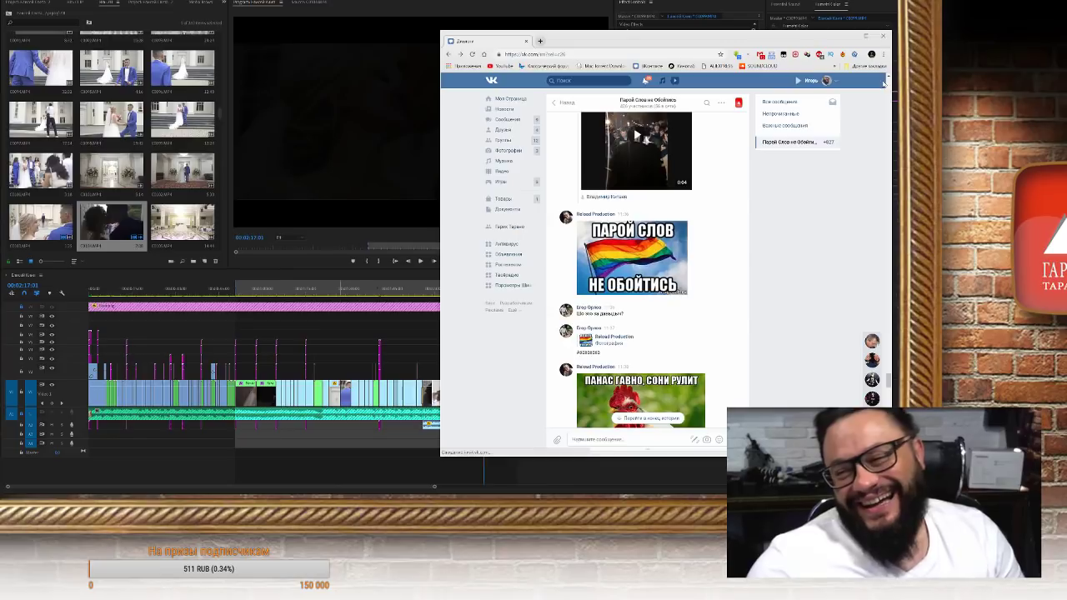
{"action": "left_click", "coordinate": [672, 286]}
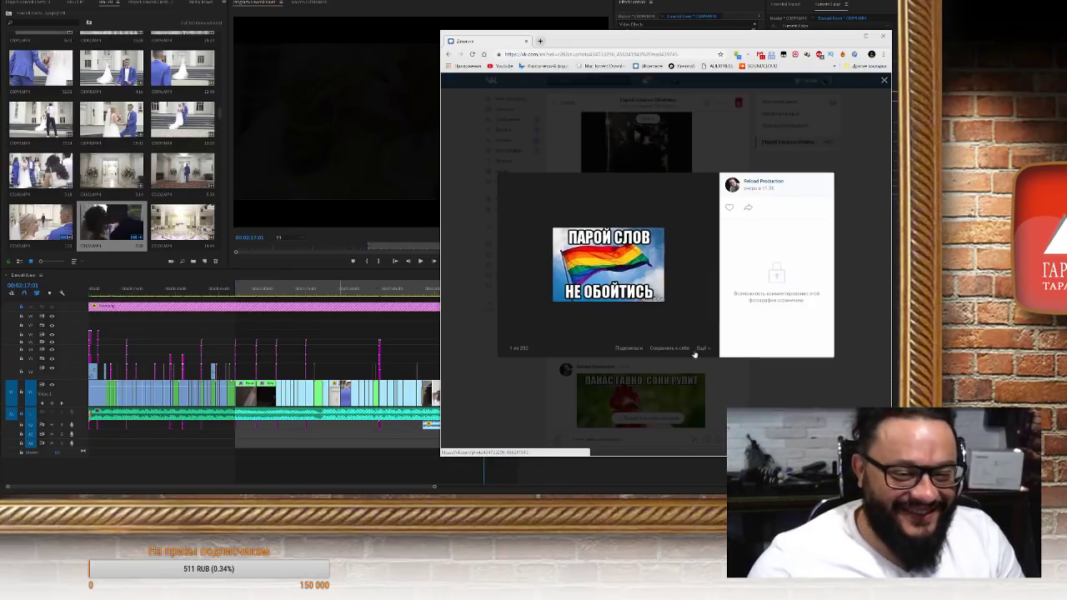
{"action": "mouse_move", "coordinate": [705, 348]}
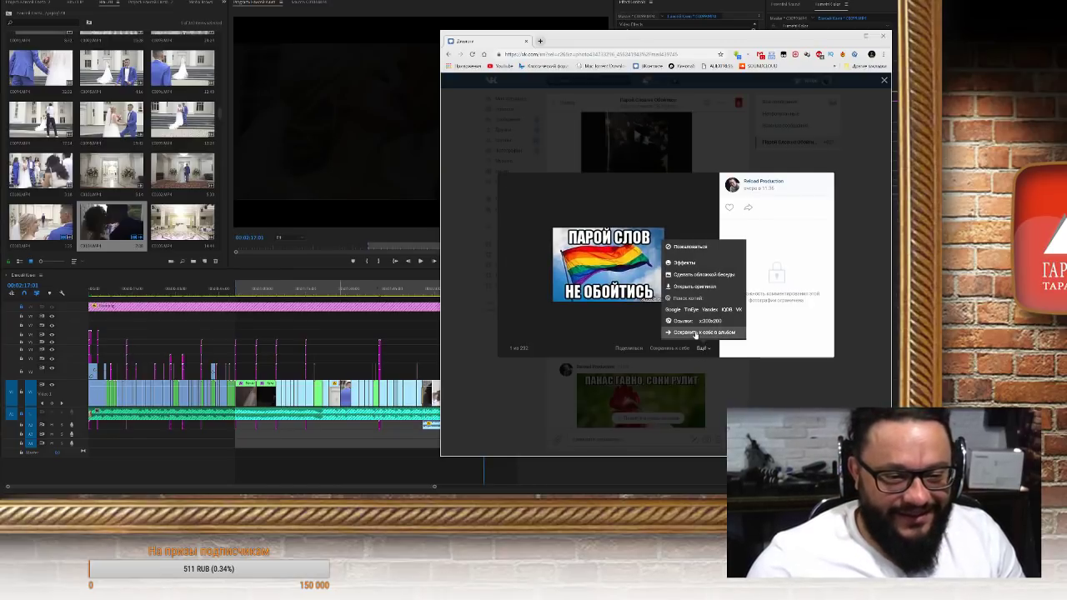
{"action": "left_click", "coordinate": [699, 333]}
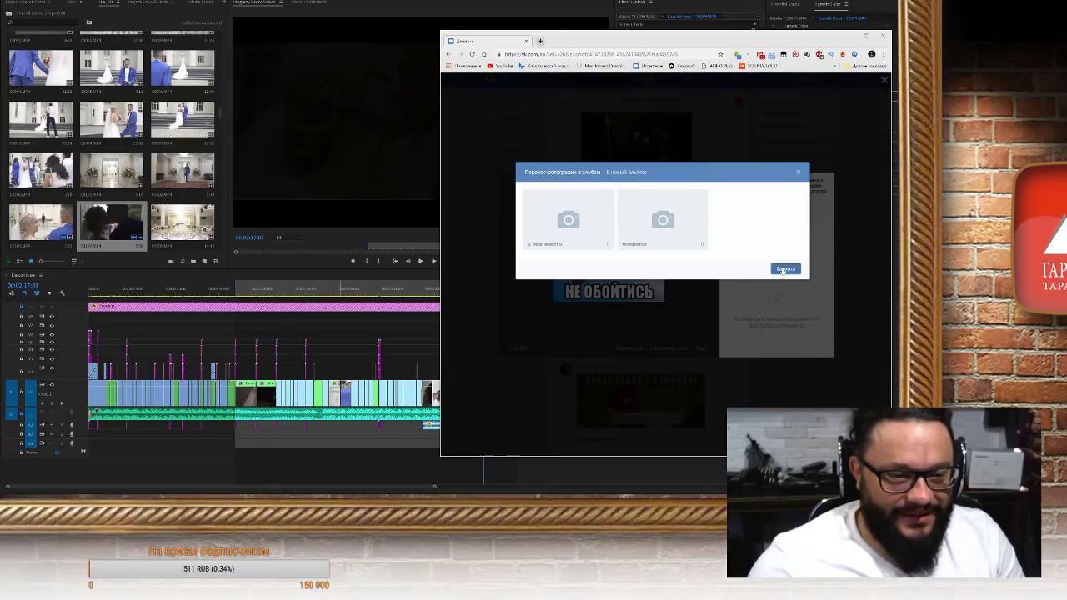
{"action": "left_click", "coordinate": [783, 269]}
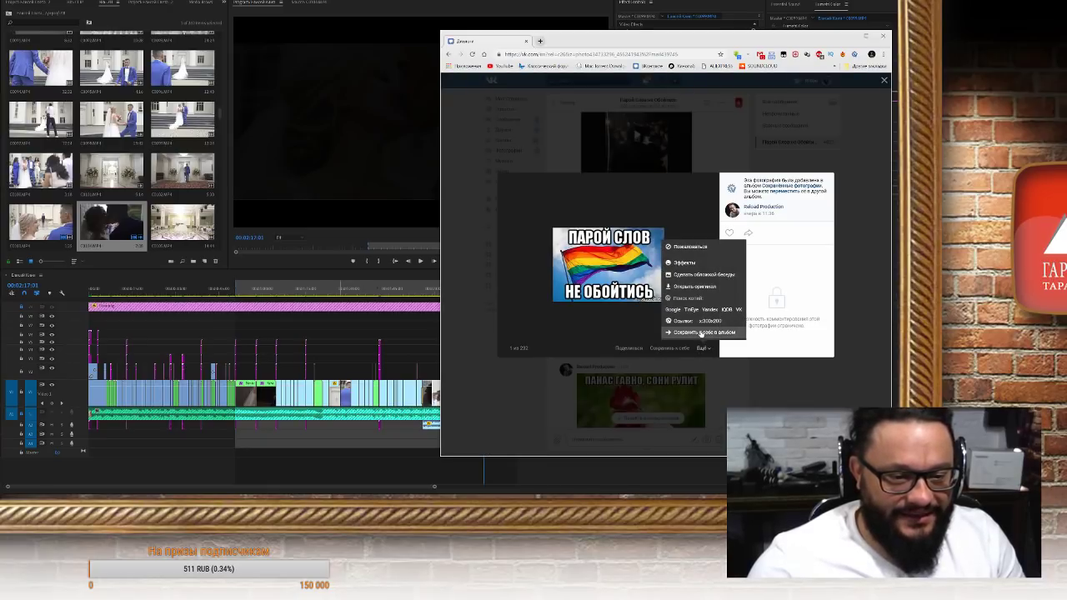
{"action": "left_click", "coordinate": [700, 332]}
{"action": "left_click", "coordinate": [667, 221]}
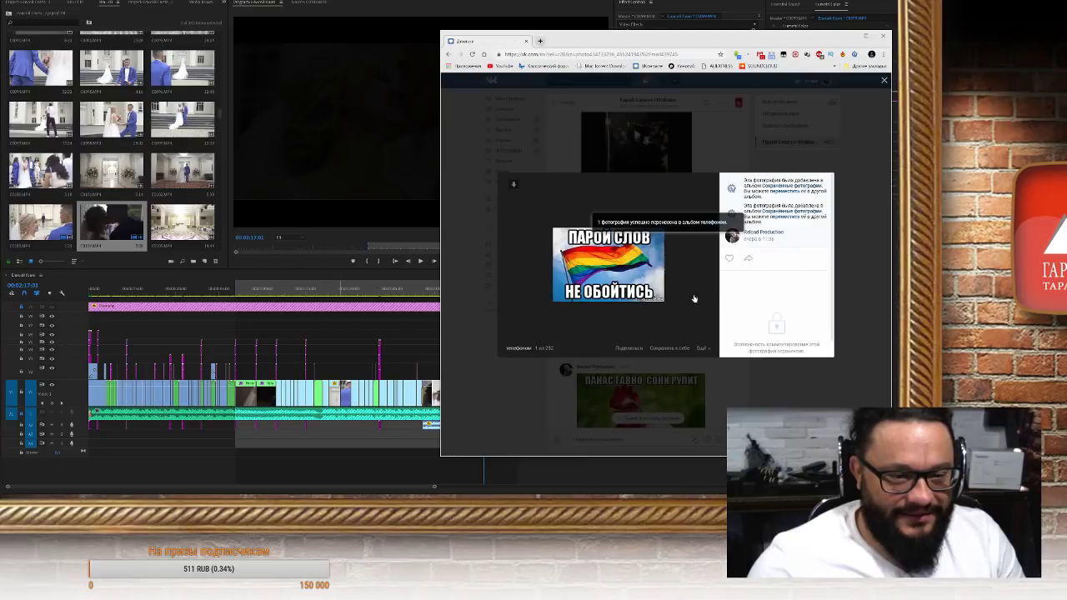
{"action": "mouse_move", "coordinate": [705, 350]}
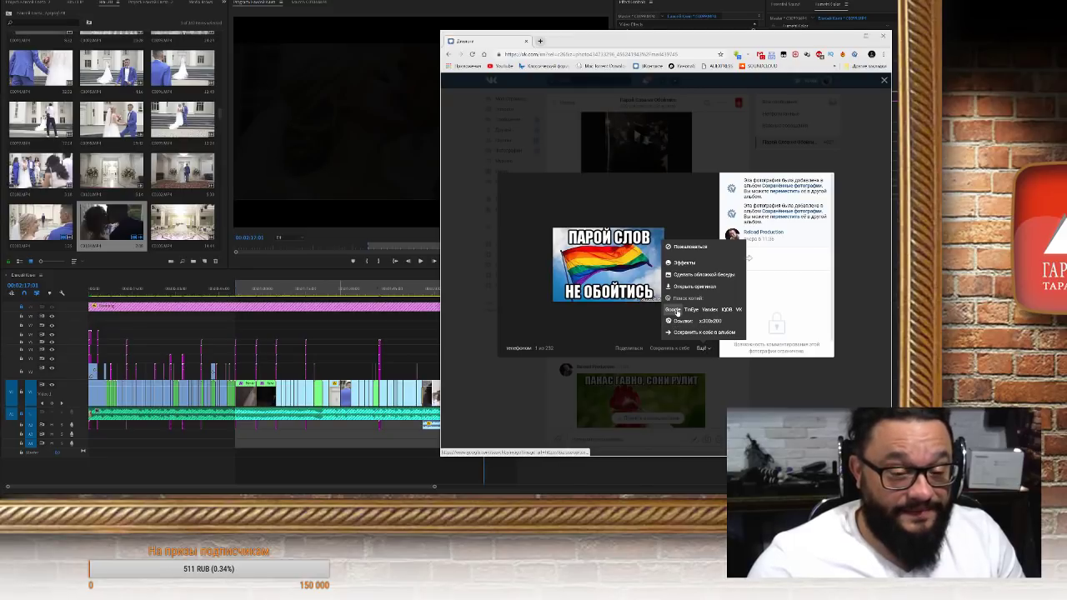
{"action": "left_click", "coordinate": [687, 288]}
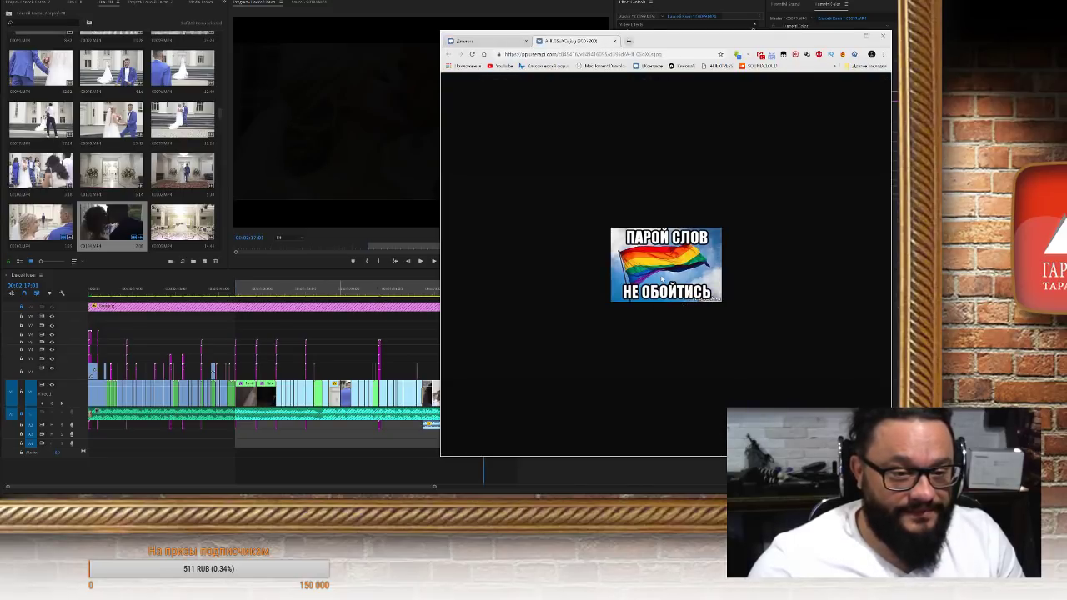
Save the original rainbow meme image as a JPEG on the Desktop
{"action": "right_click", "coordinate": [657, 270]}
{"action": "left_click", "coordinate": [667, 284]}
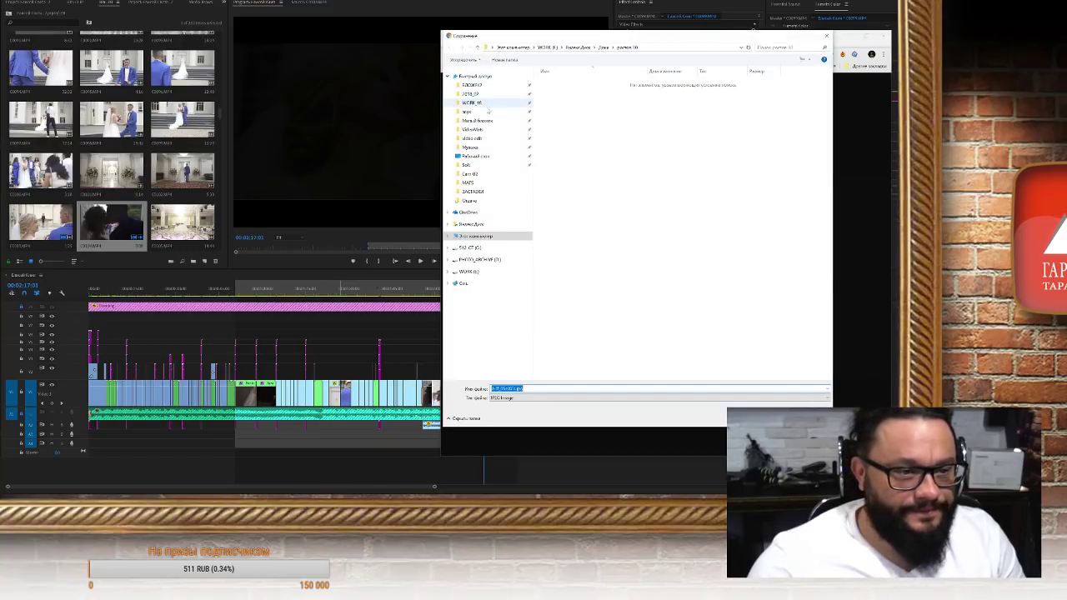
{"action": "left_click", "coordinate": [499, 159]}
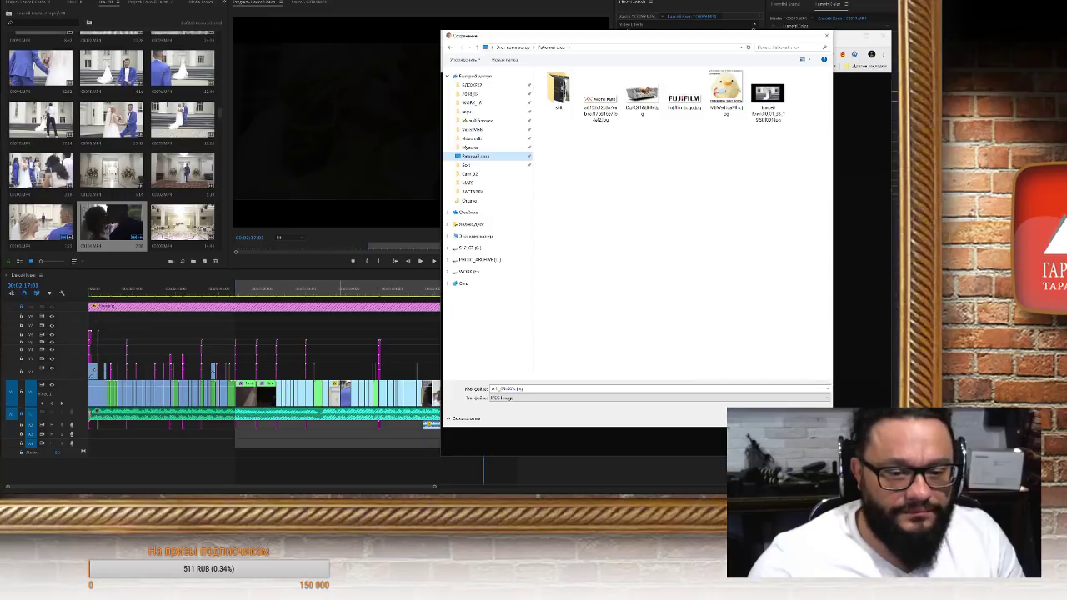
{"action": "key", "text": "Return"}
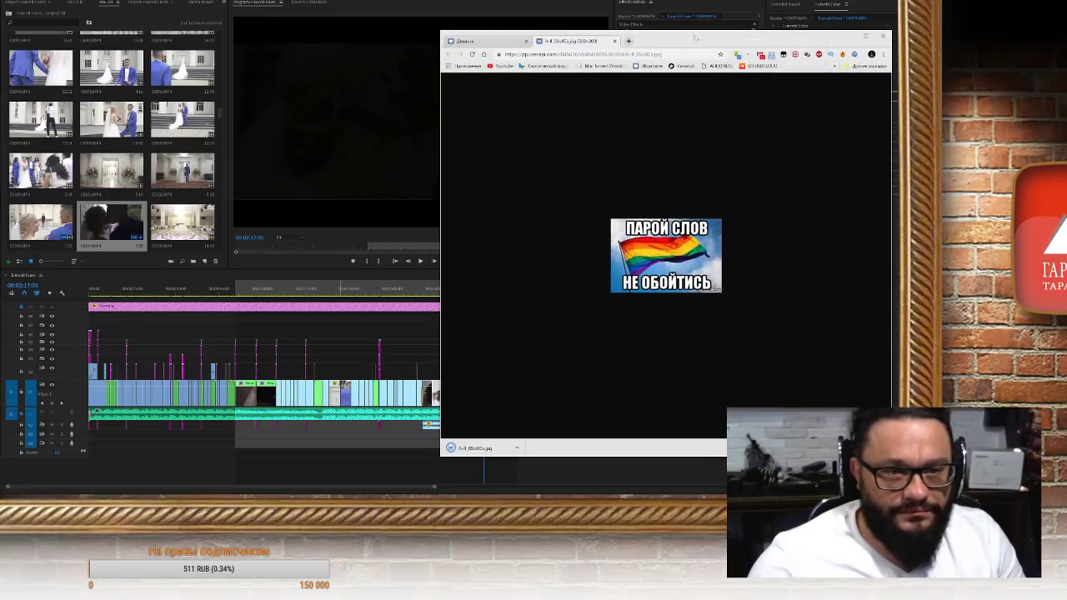
Close the original image tab and the VK photo viewer to return to the chat
{"action": "left_click", "coordinate": [614, 41]}
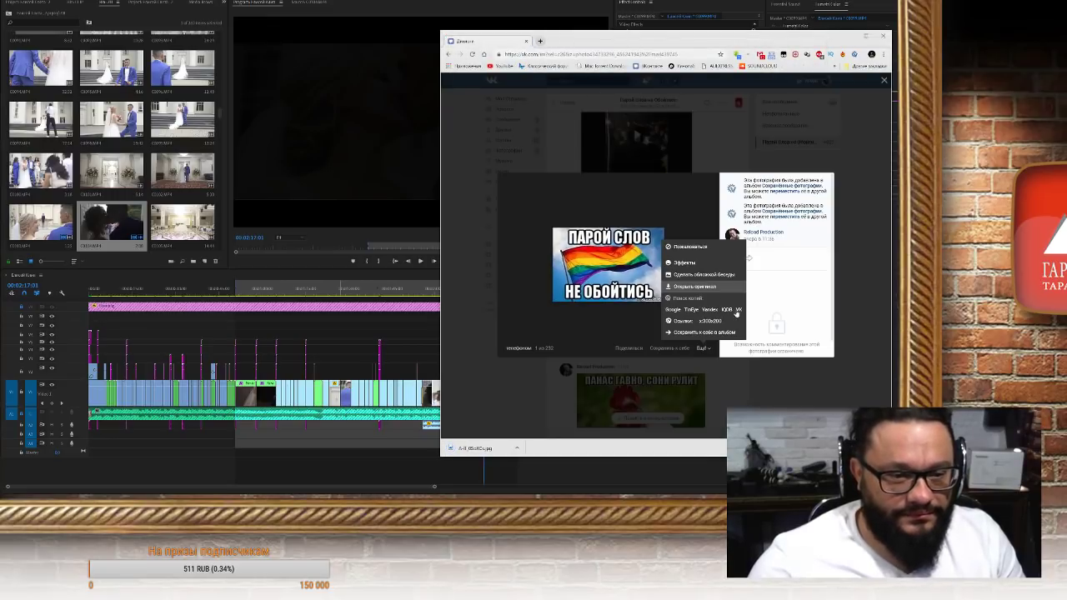
{"action": "left_click", "coordinate": [858, 130]}
{"action": "left_click", "coordinate": [884, 81]}
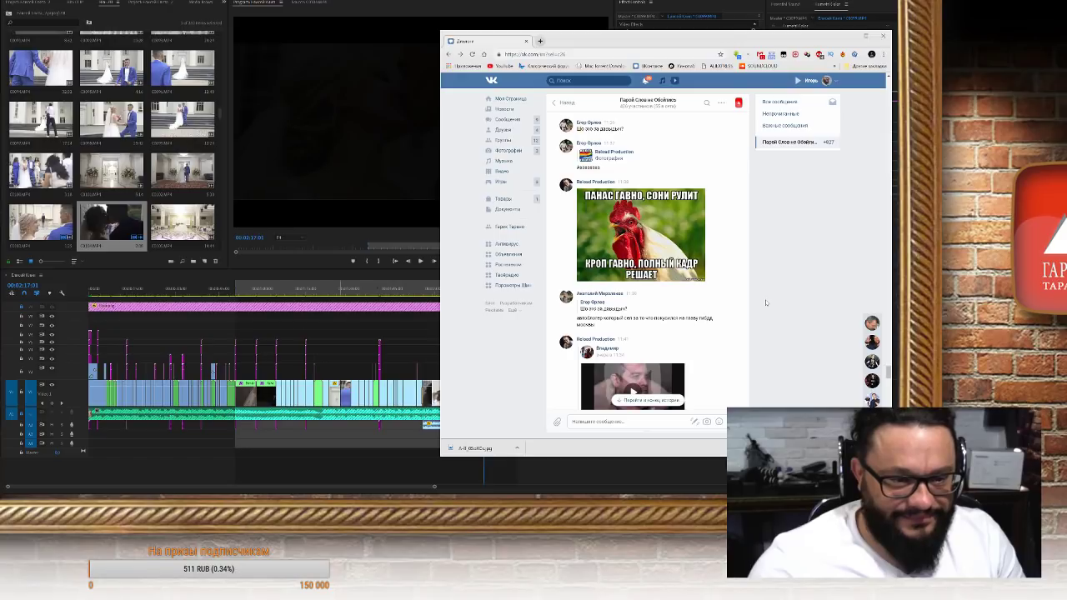
Scroll down to the shared ZHIYUN Instagram video, play it inline, and skip ahead past 0:19
{"action": "scroll", "coordinate": [767, 303], "scroll_direction": "down", "scroll_amount": 3}
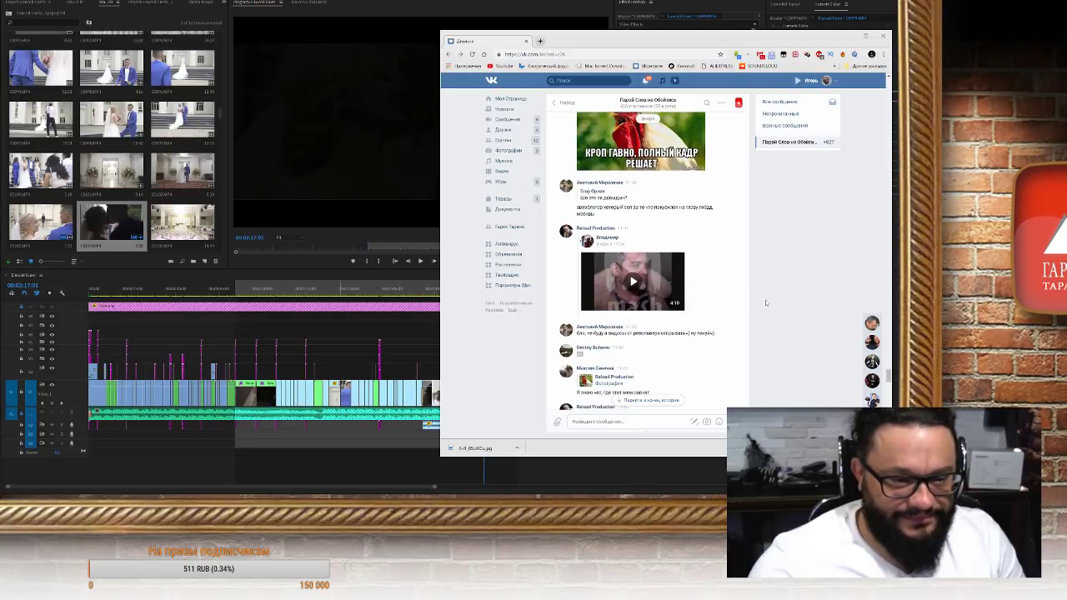
{"action": "scroll", "coordinate": [766, 302], "scroll_direction": "down", "scroll_amount": 5}
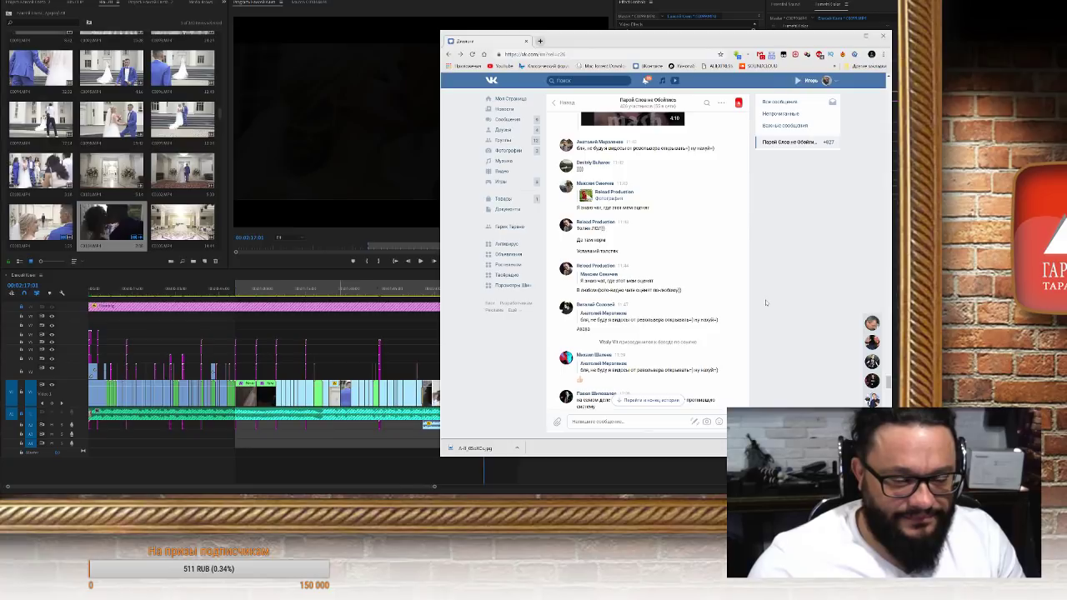
{"action": "scroll", "coordinate": [767, 303], "scroll_direction": "down", "scroll_amount": 10}
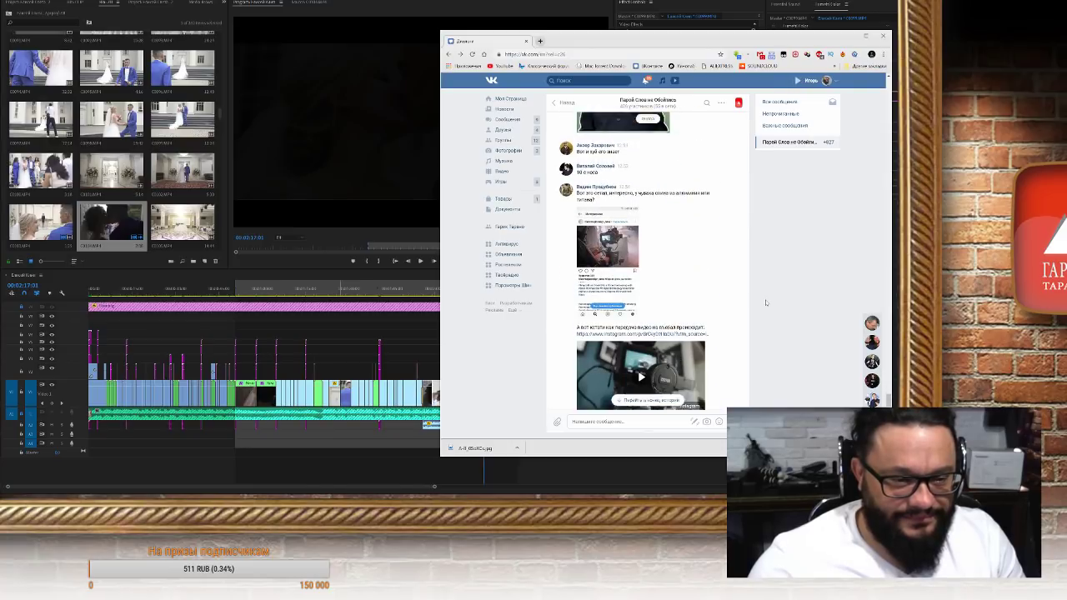
{"action": "scroll", "coordinate": [767, 302], "scroll_direction": "down", "scroll_amount": 4}
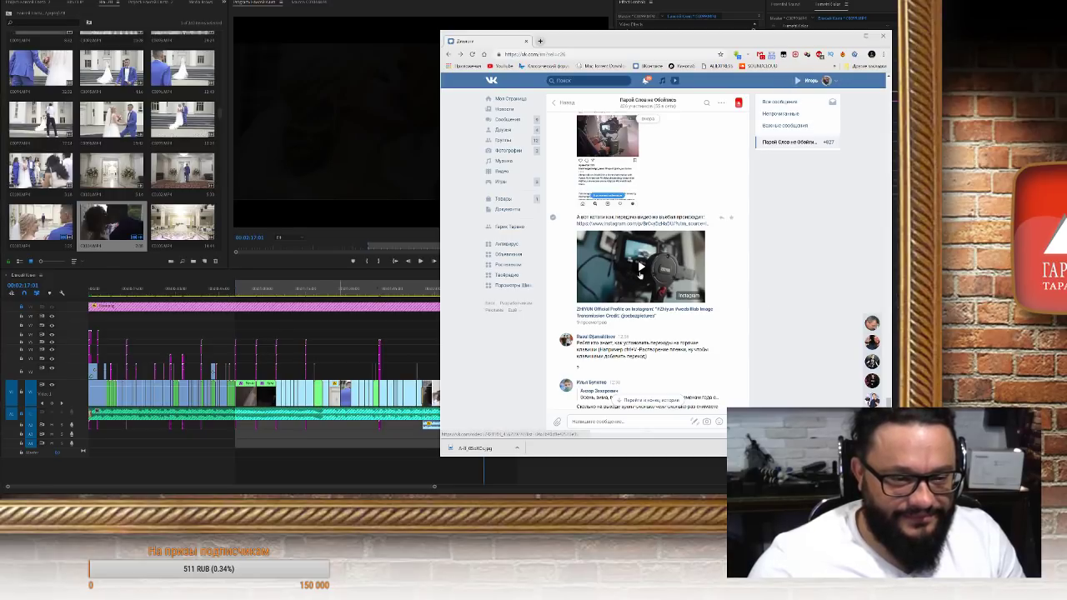
{"action": "left_click", "coordinate": [640, 269]}
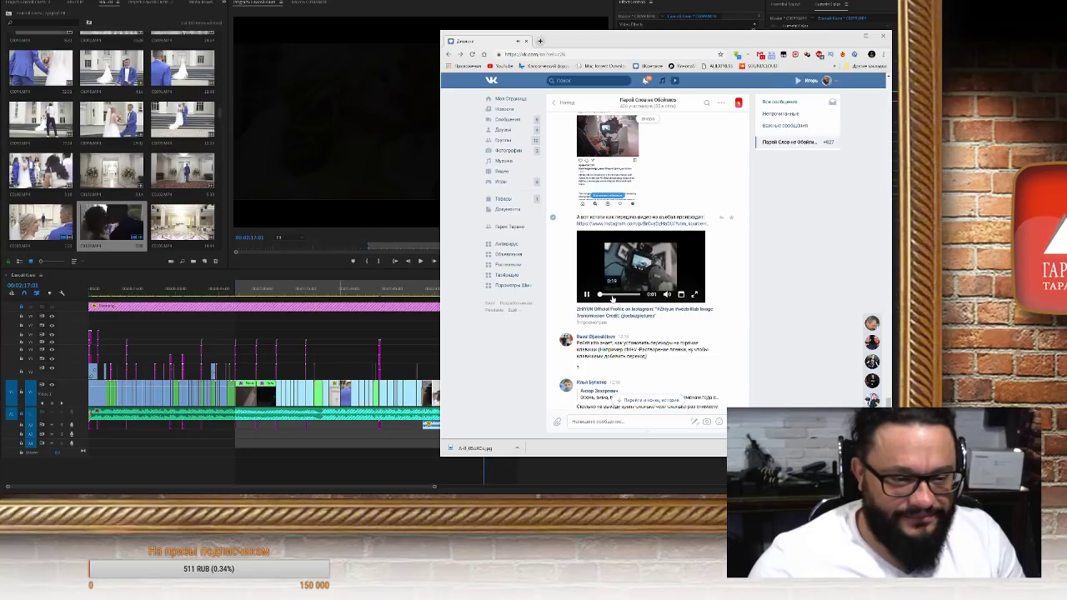
{"action": "left_click", "coordinate": [614, 295]}
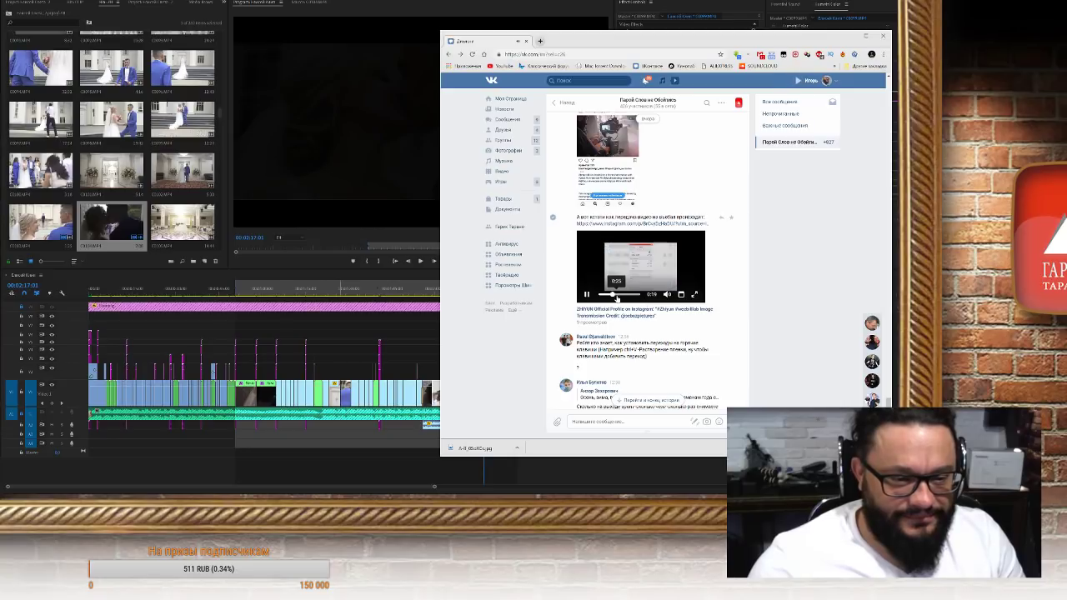
{"action": "left_click", "coordinate": [628, 295]}
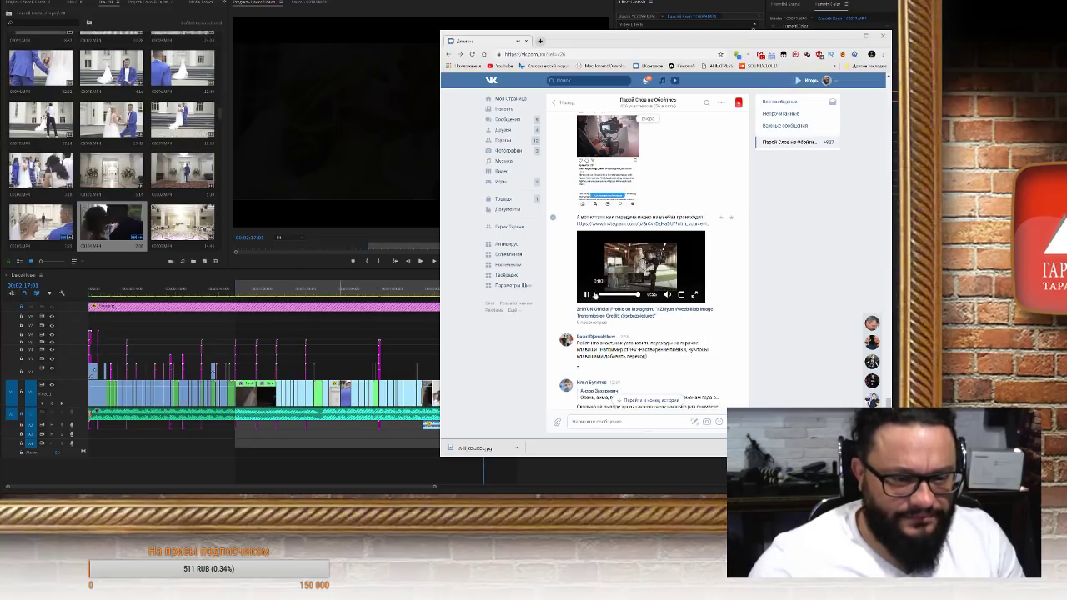
{"action": "scroll", "coordinate": [594, 295], "scroll_direction": "down", "scroll_amount": 10}
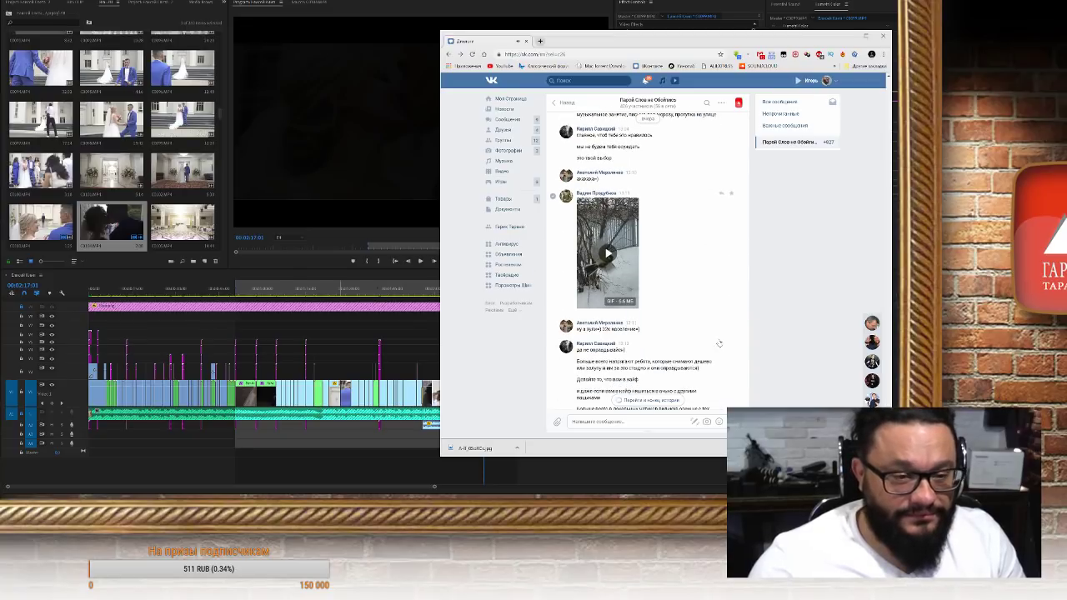
{"action": "scroll", "coordinate": [732, 321], "scroll_direction": "down", "scroll_amount": 3}
{"action": "scroll", "coordinate": [732, 321], "scroll_direction": "down", "scroll_amount": 8}
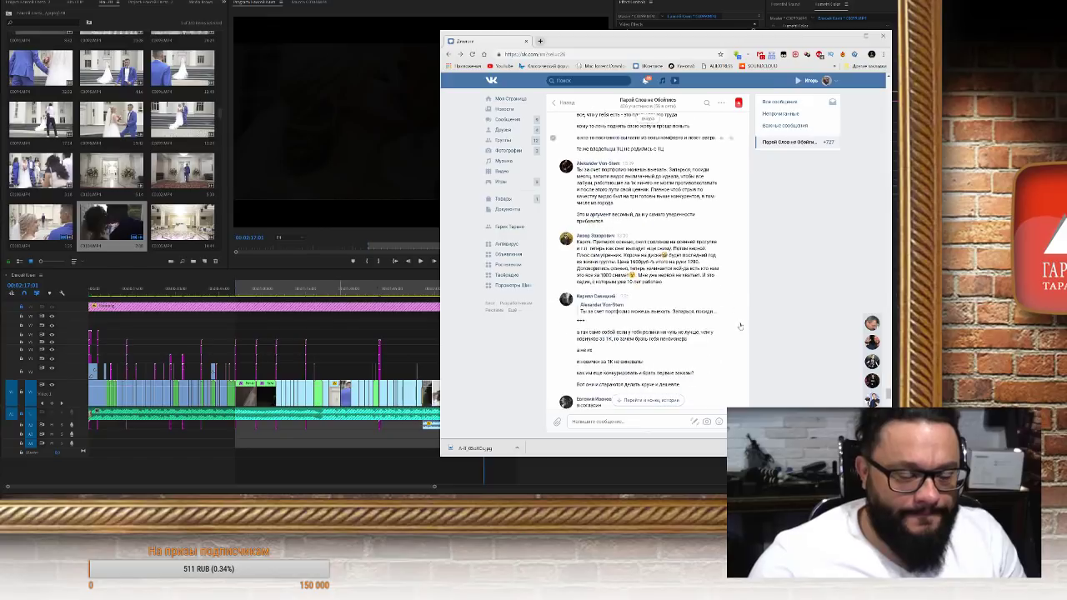
{"action": "scroll", "coordinate": [741, 328], "scroll_direction": "down", "scroll_amount": 3}
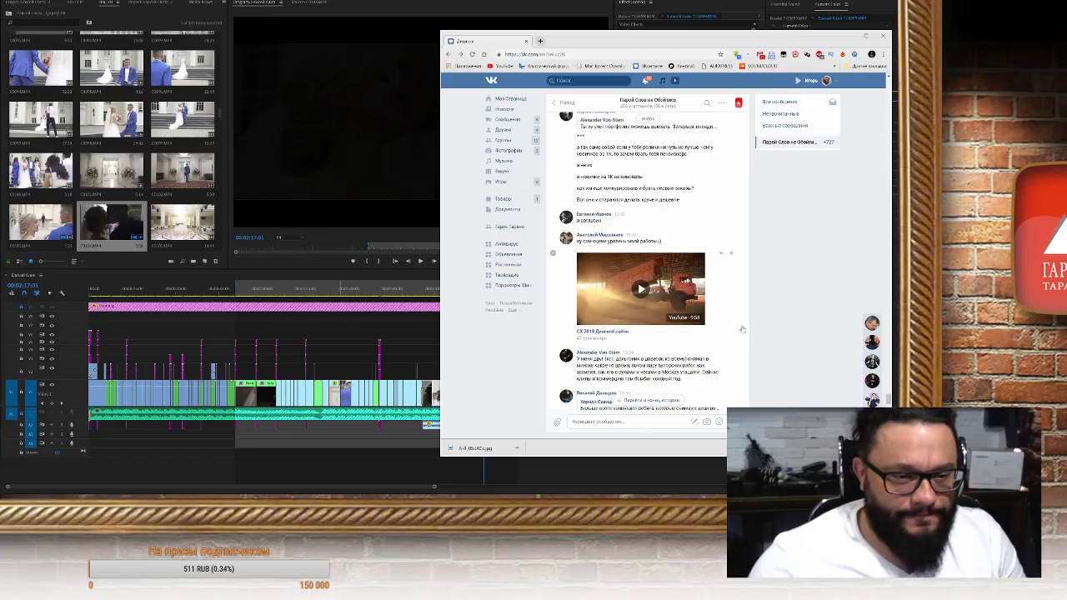
{"action": "scroll", "coordinate": [742, 329], "scroll_direction": "down", "scroll_amount": 3}
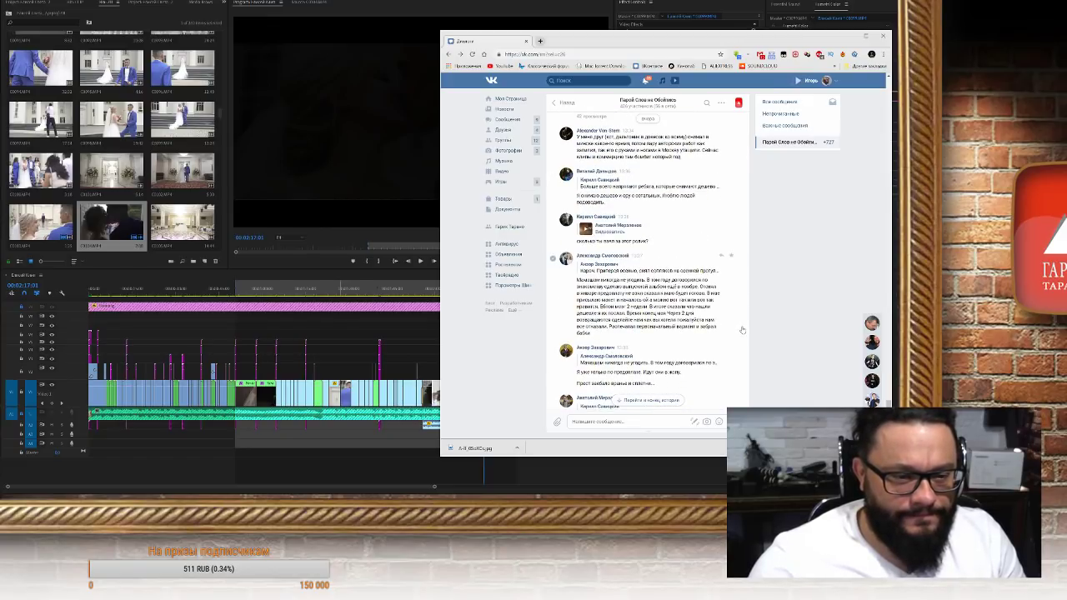
{"action": "scroll", "coordinate": [742, 329], "scroll_direction": "down", "scroll_amount": 6}
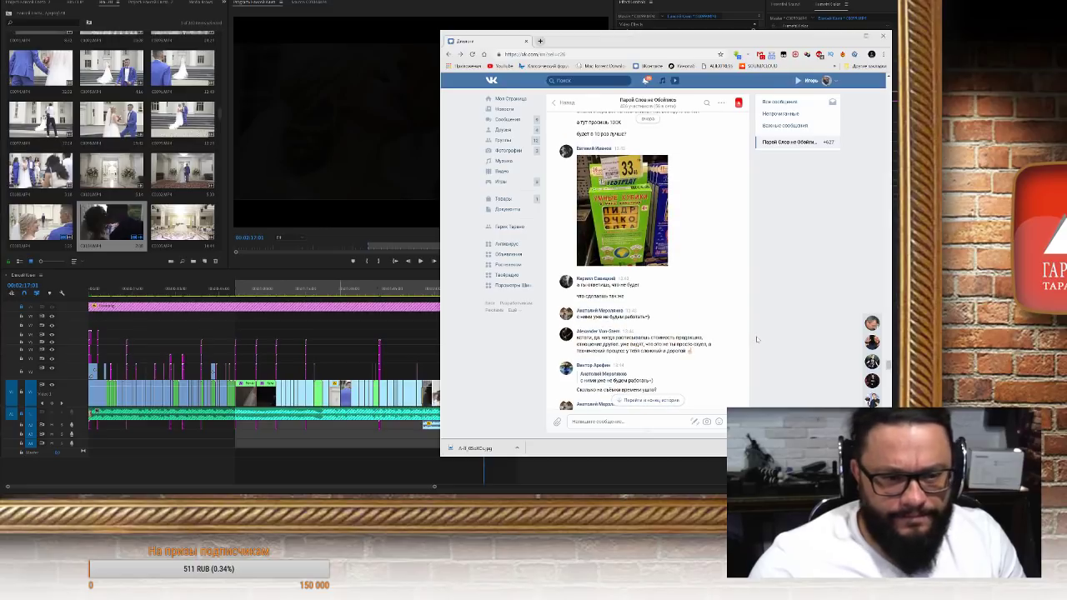
{"action": "scroll", "coordinate": [757, 339], "scroll_direction": "down", "scroll_amount": 10}
{"action": "scroll", "coordinate": [758, 340], "scroll_direction": "down", "scroll_amount": 5}
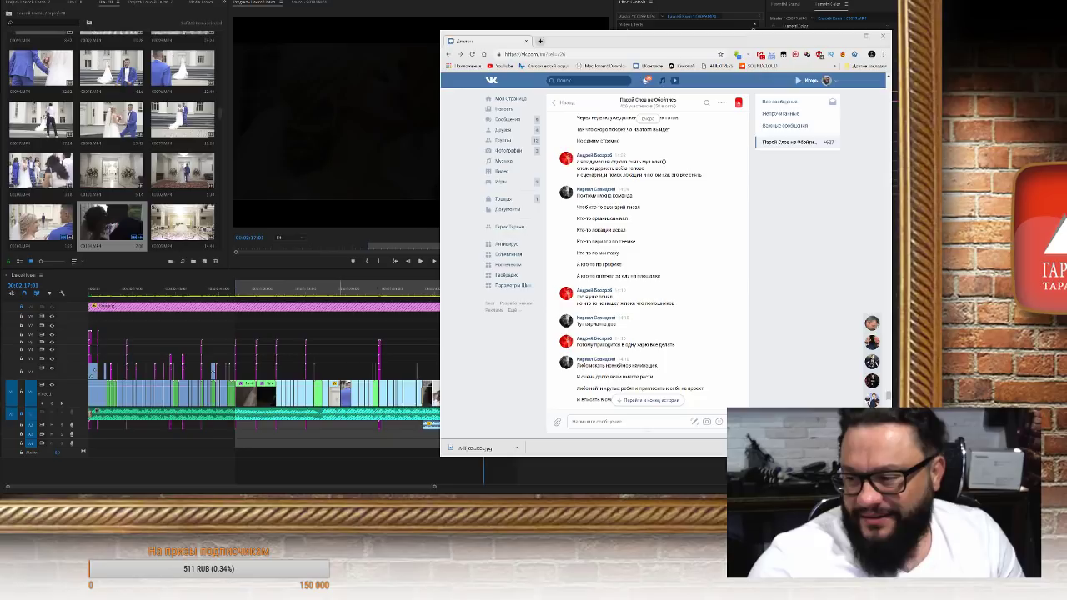